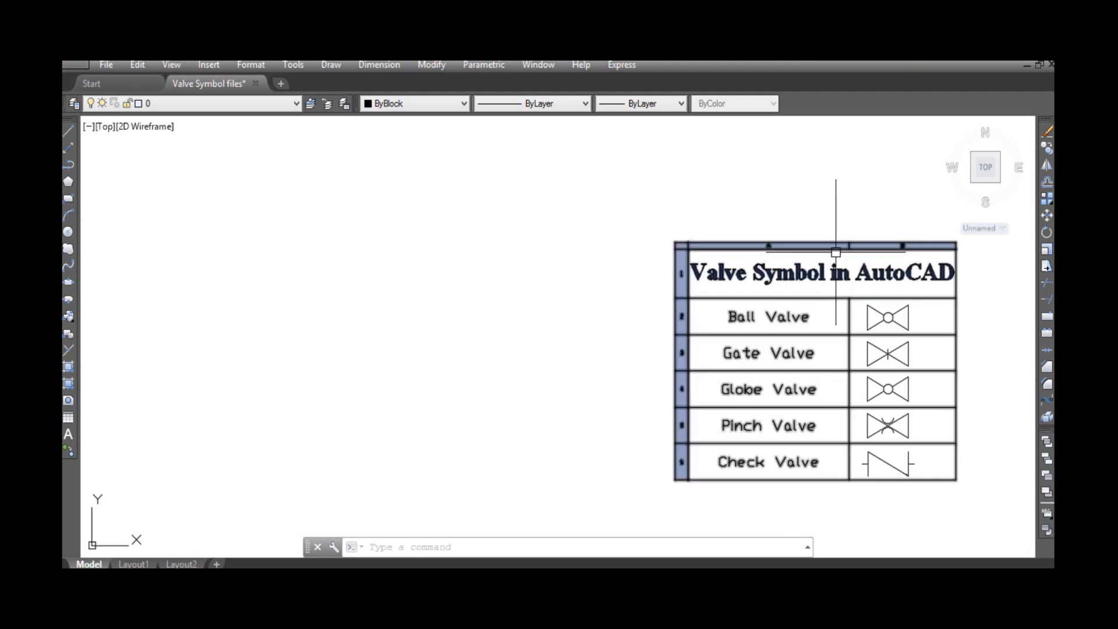
scroll(833, 268, up, 4)
key(Escape)
click(828, 286)
key(Escape)
scroll(687, 249, up, 2)
scroll(716, 255, down, 2)
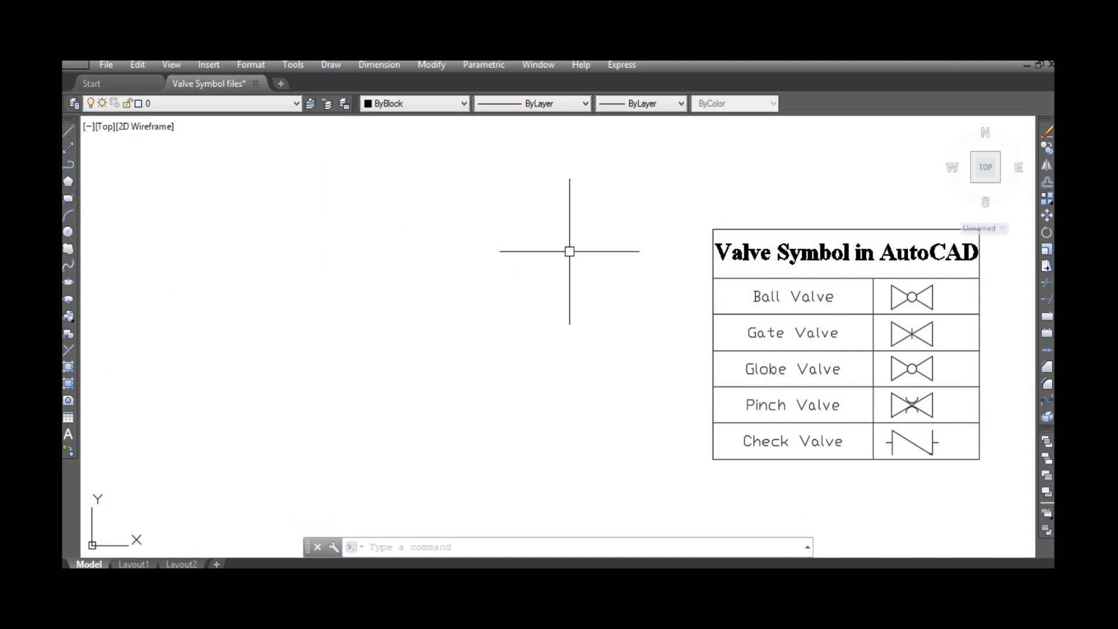
Step: Insert an empty table with 2 columns and 5 data rows, using the Data style for the second row, beside the existing valve table
text(TABel)
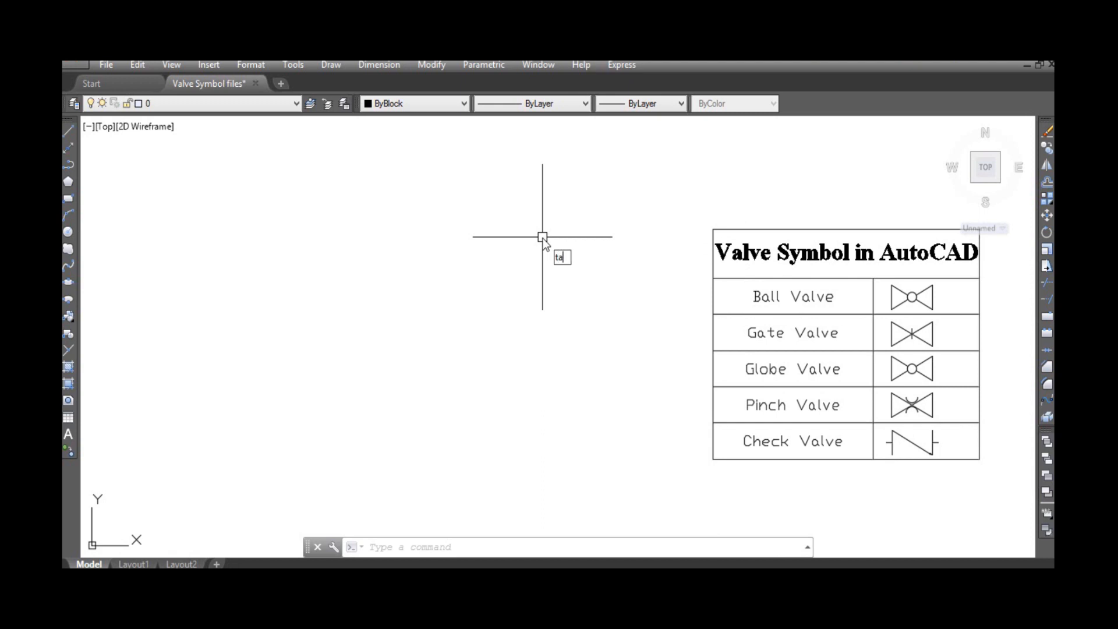
key(BackSpace)
key(BackSpace)
text(le)
key(Return)
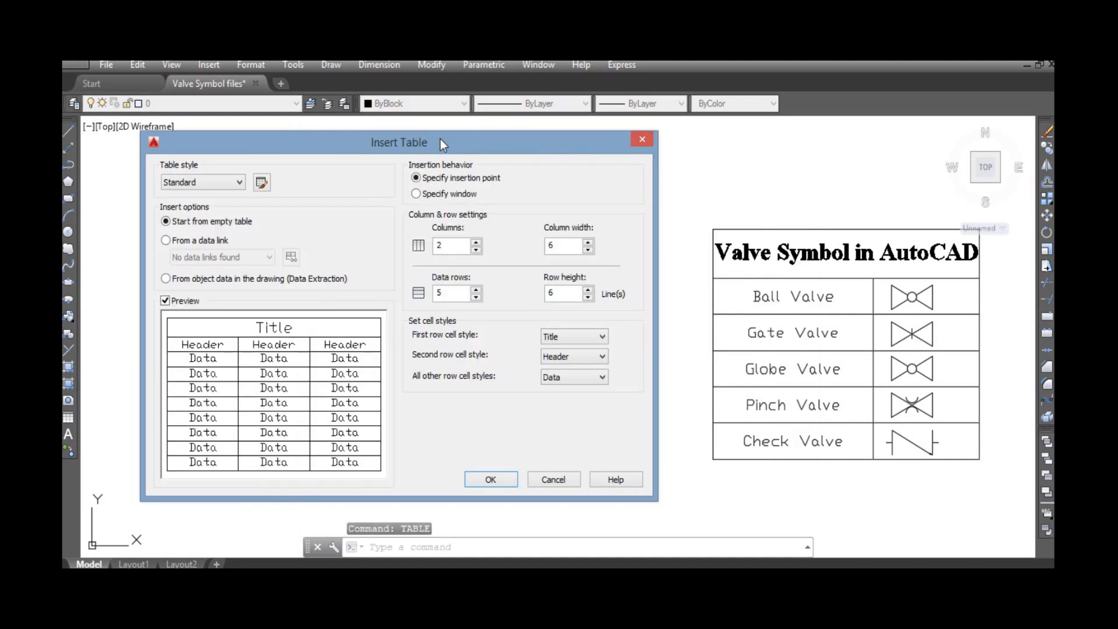
mouse_move(428, 141)
mouse_down()
mouse_move(402, 135)
mouse_move(439, 143)
mouse_move(417, 151)
mouse_move(413, 138)
mouse_up()
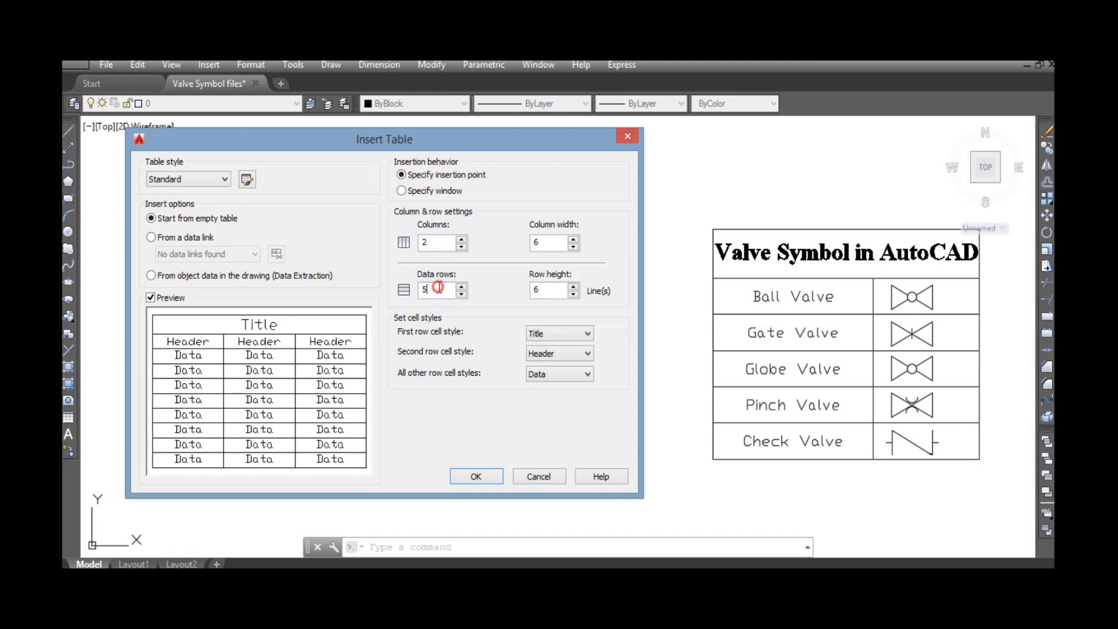
click(440, 245)
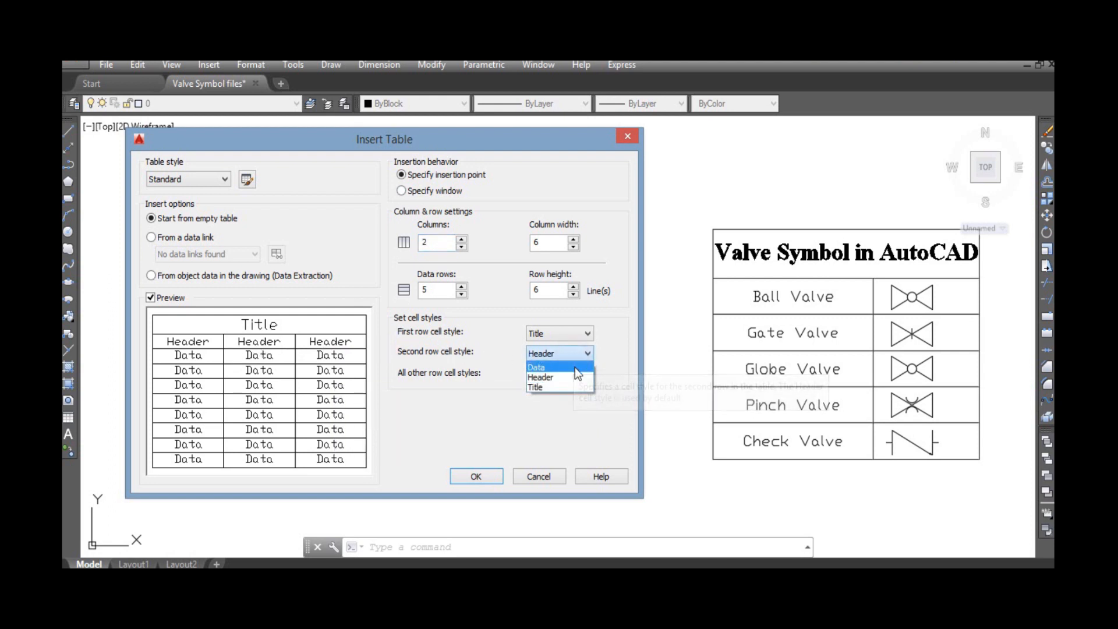
click(575, 368)
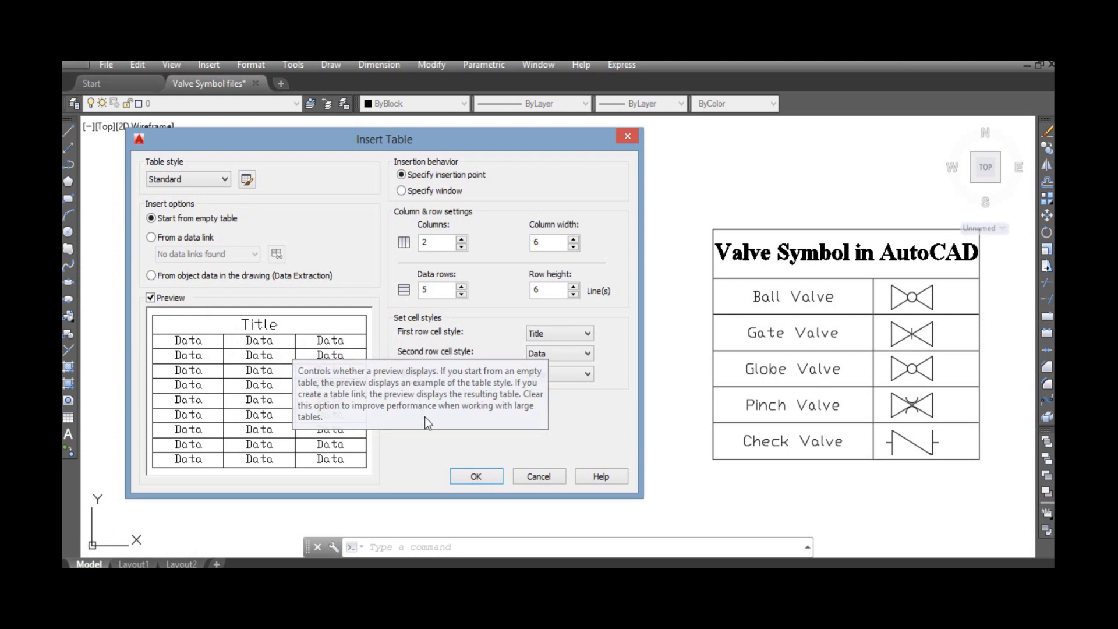
click(476, 477)
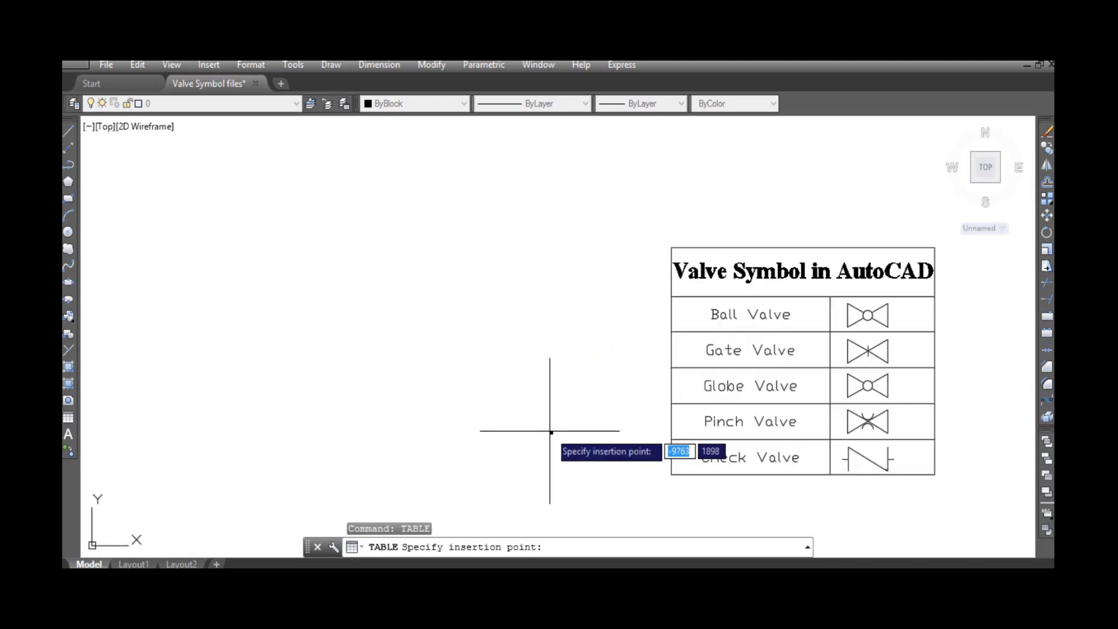
click(88, 295)
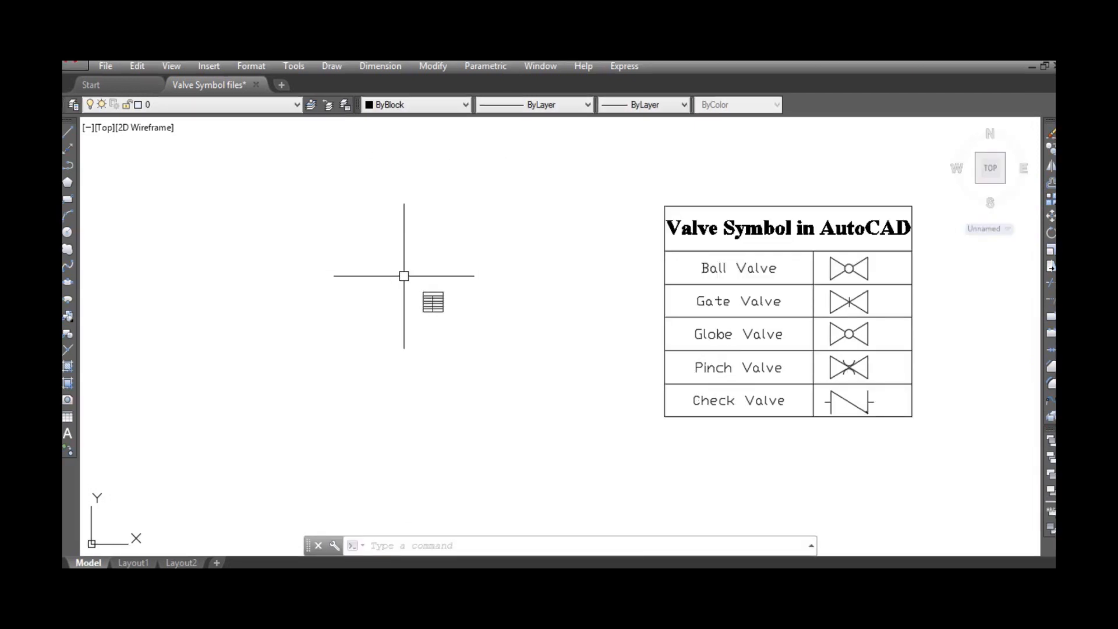
drag(402, 281, 472, 323)
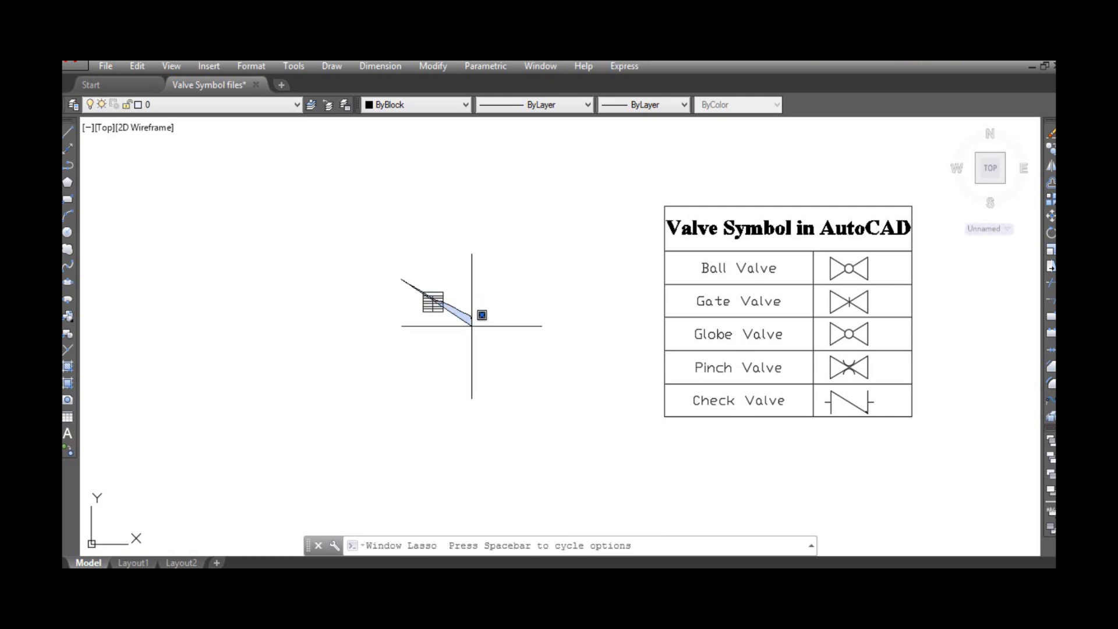
drag(415, 260, 442, 269)
scroll(433, 277, up, 2)
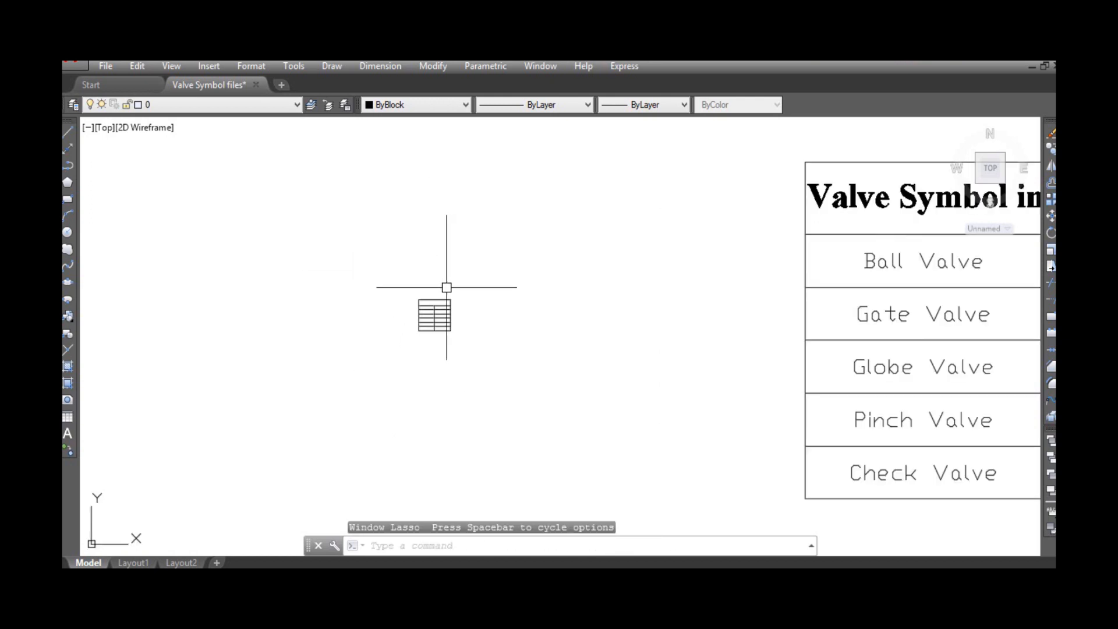
scroll(449, 286, down, 2)
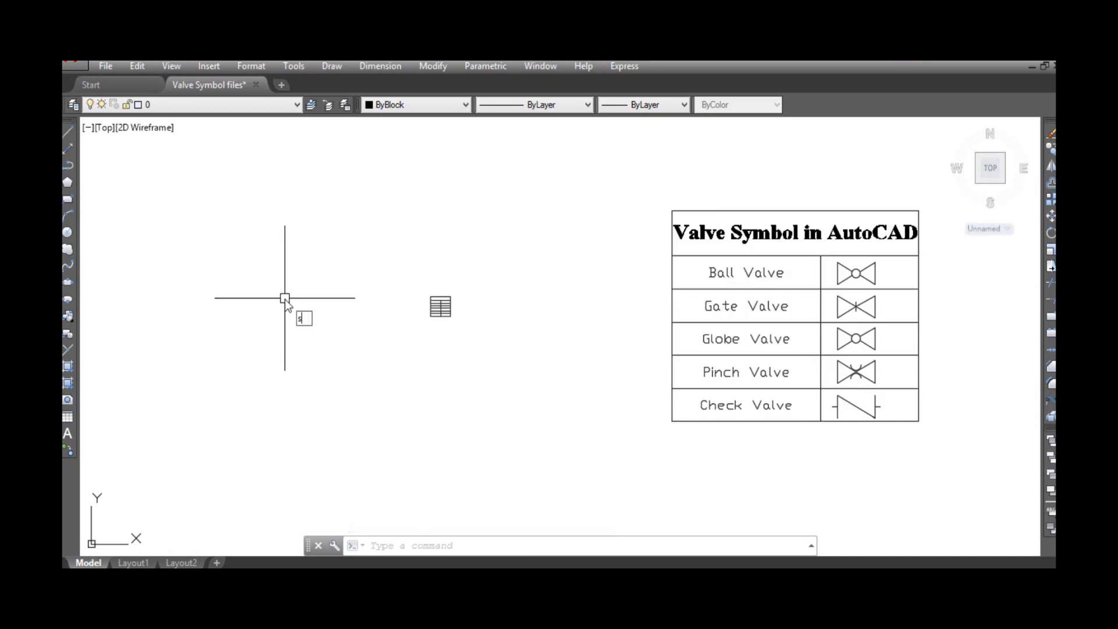
Step: Scale up the new table by reference from its lower-right corner, using its bottom edge as reference length, to roughly match the existing valve table
text(c)
key(Return)
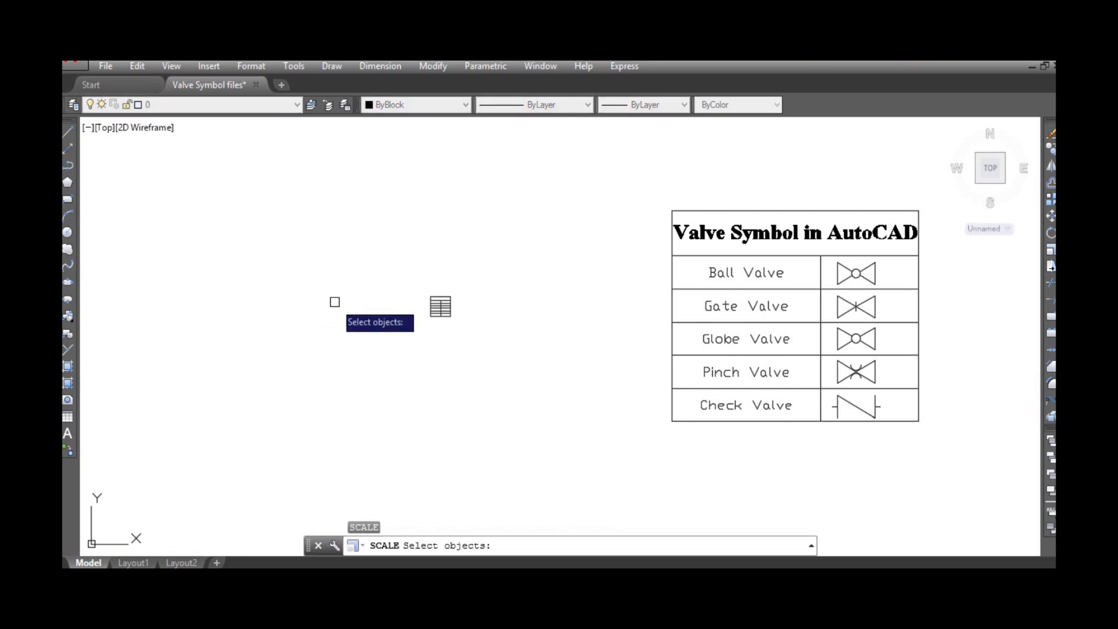
click(408, 287)
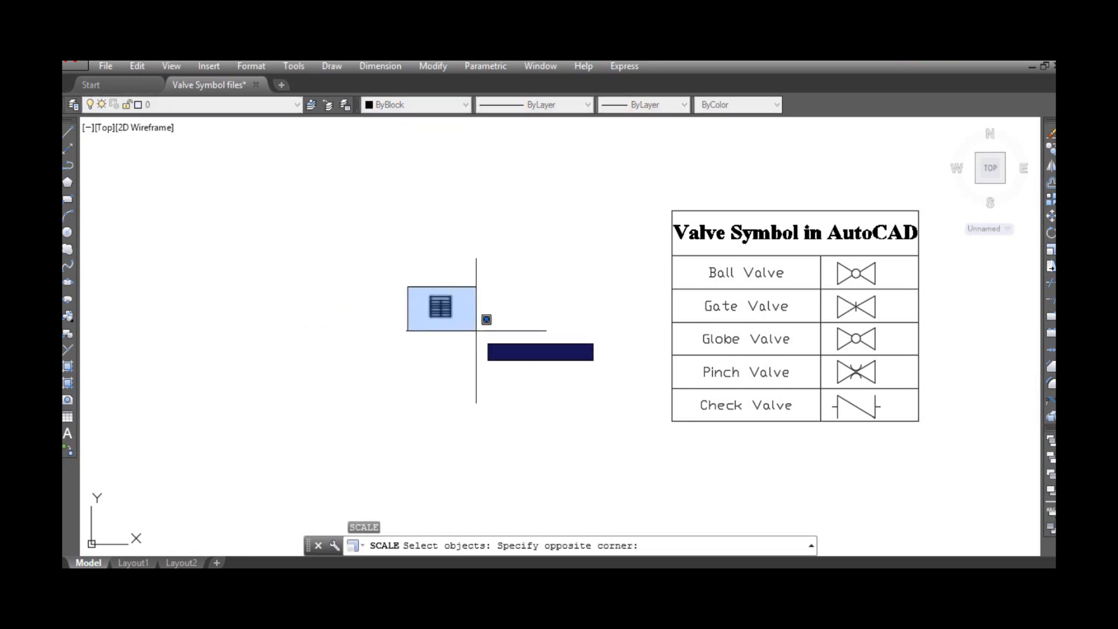
click(476, 331)
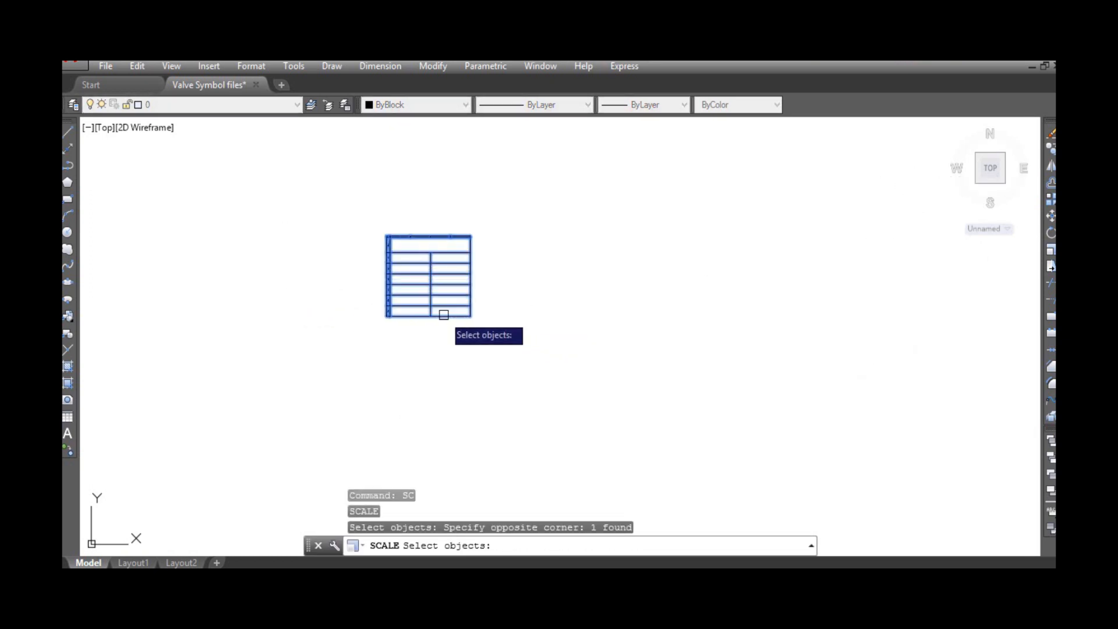
scroll(476, 319, up, 2)
key(Return)
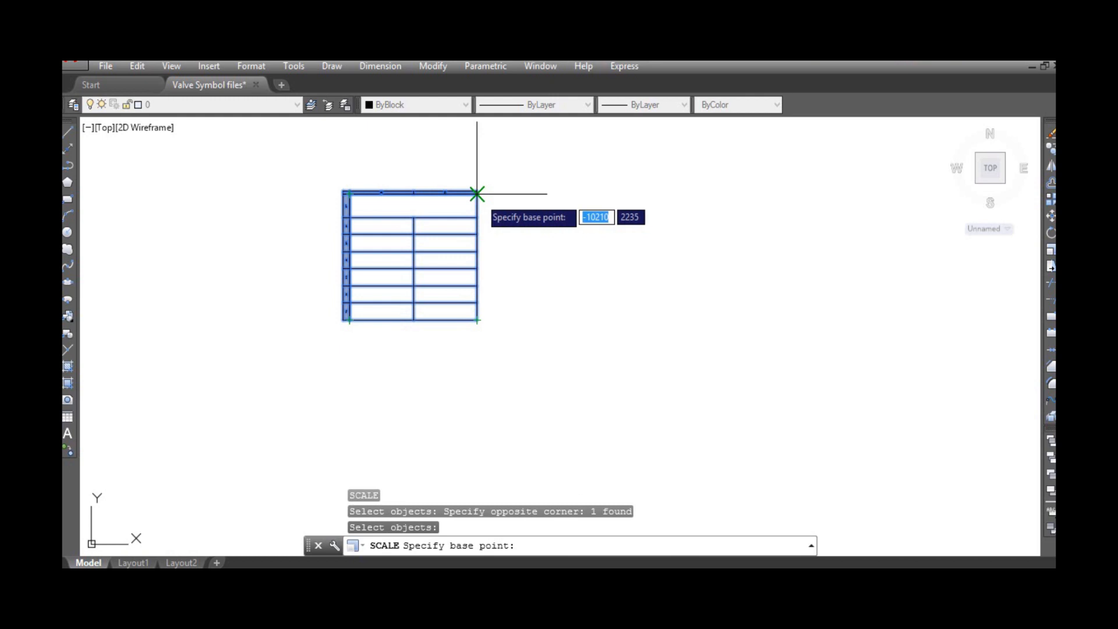
click(477, 320)
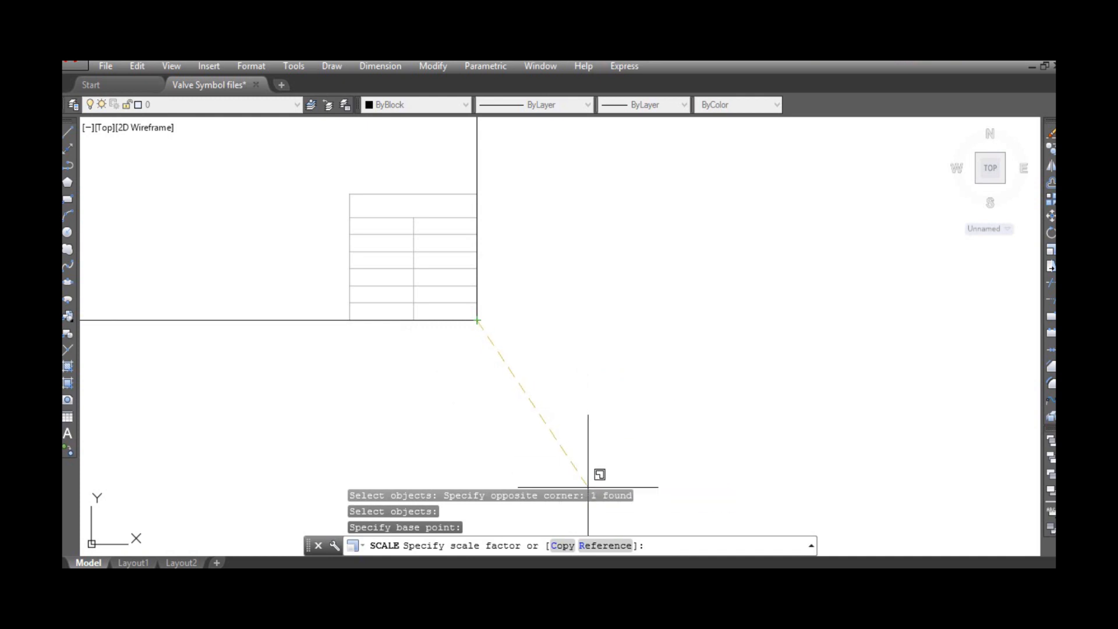
click(606, 545)
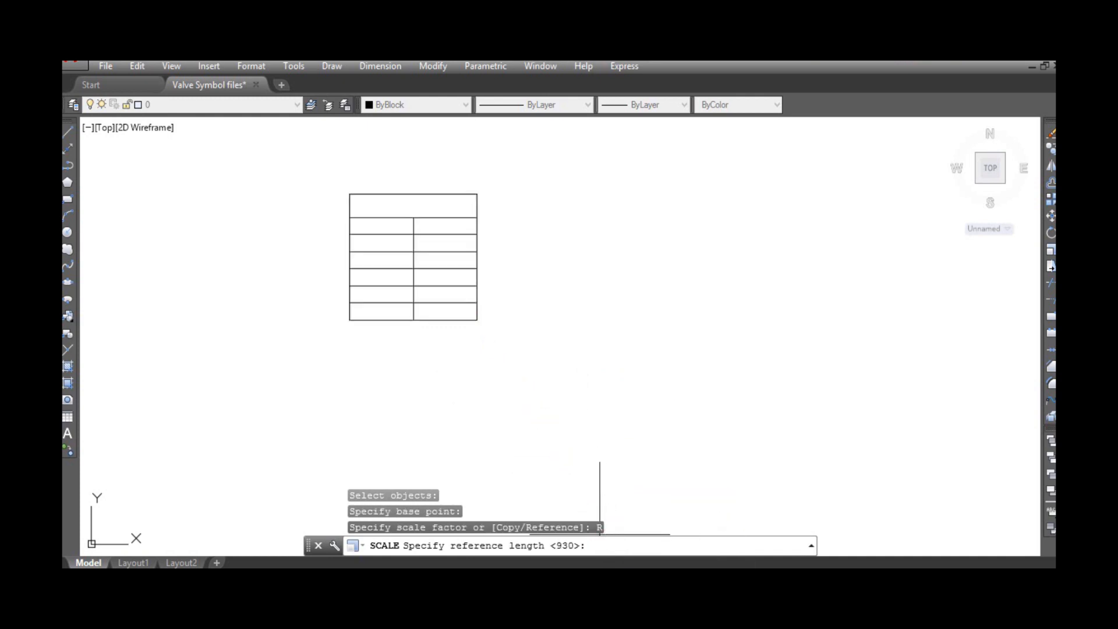
click(350, 319)
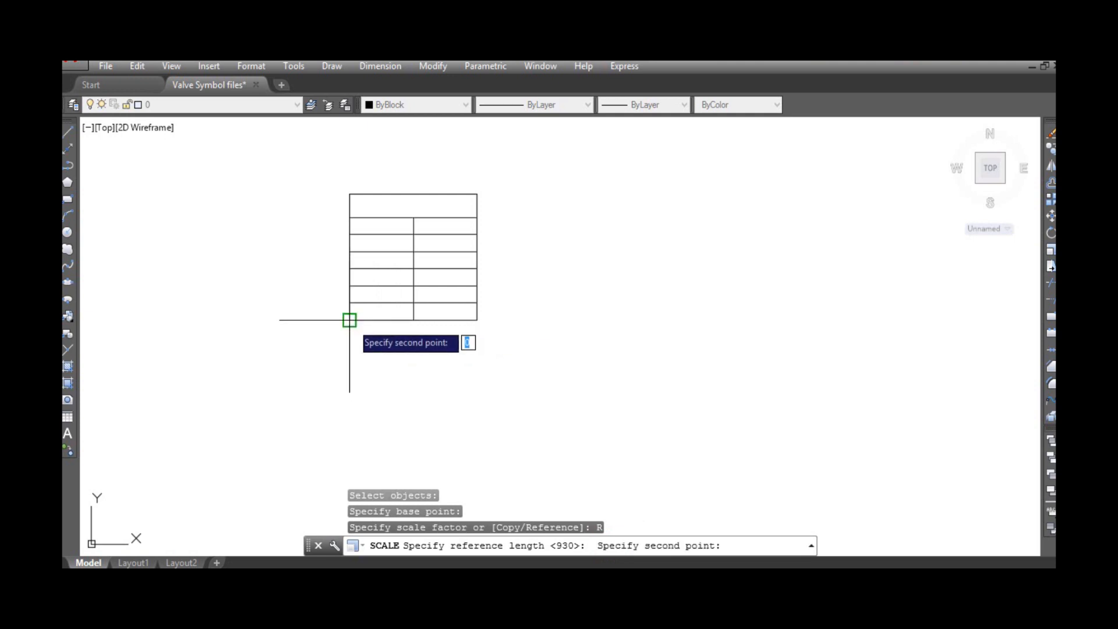
click(476, 320)
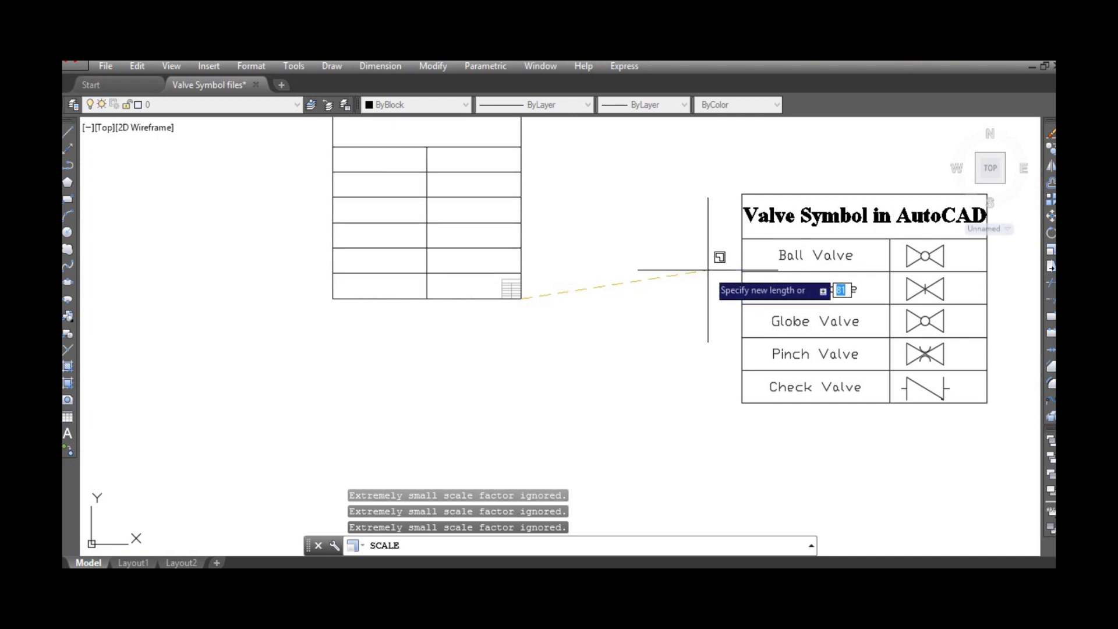
click(736, 259)
scroll(669, 267, down, 4)
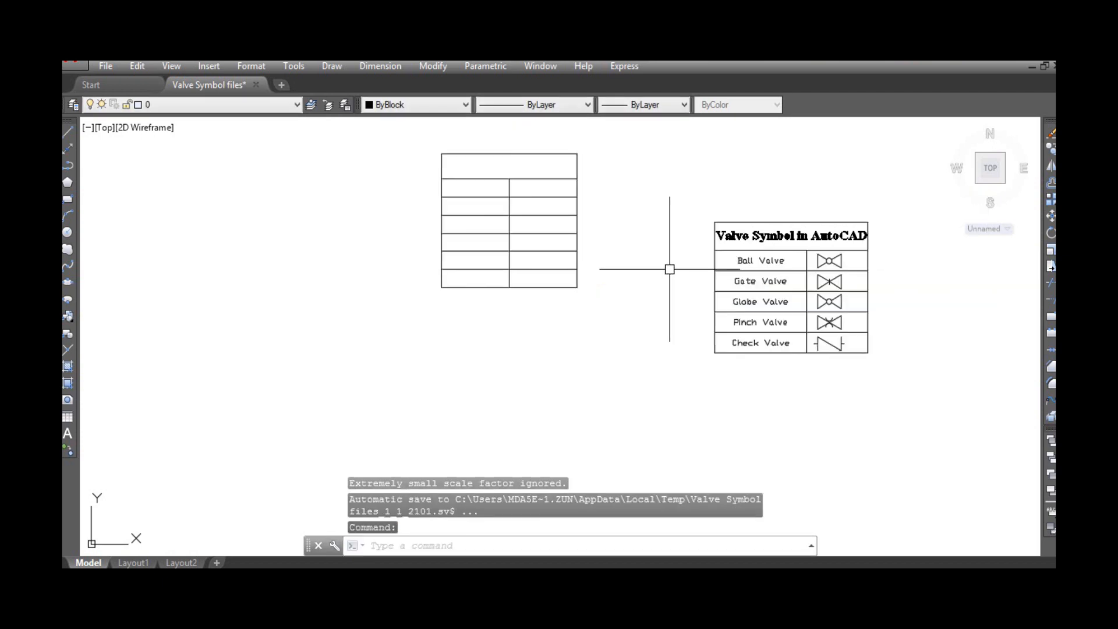
Step: Move the enlarged empty table by its lower-right corner to just beside the valve table, with their bottom edges level
scroll(597, 195, up, 2)
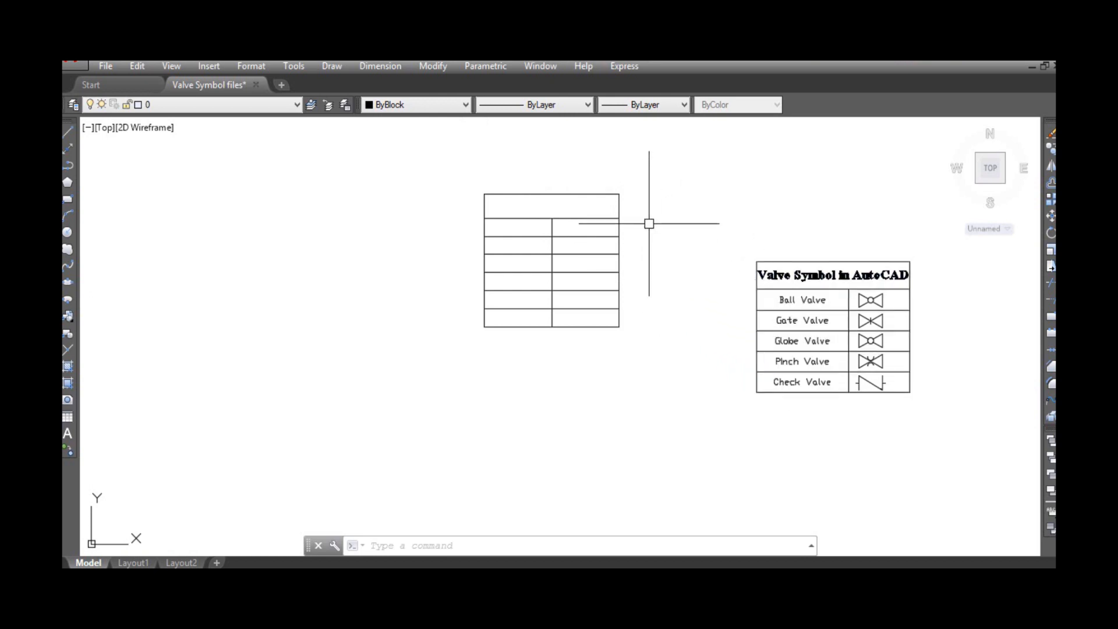
text(m)
key(Return)
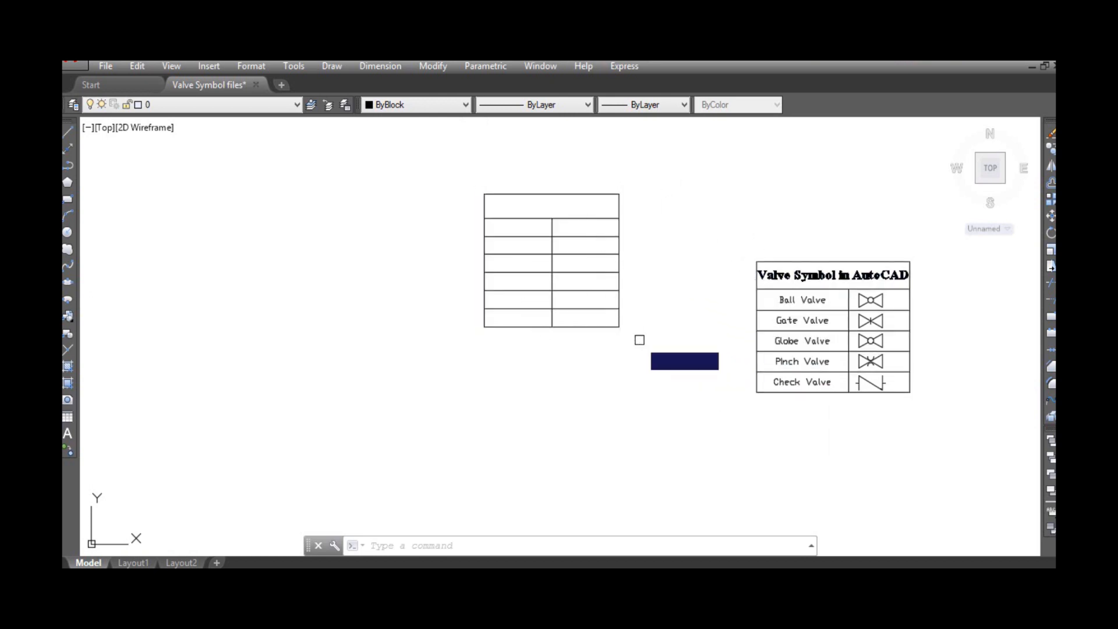
click(439, 171)
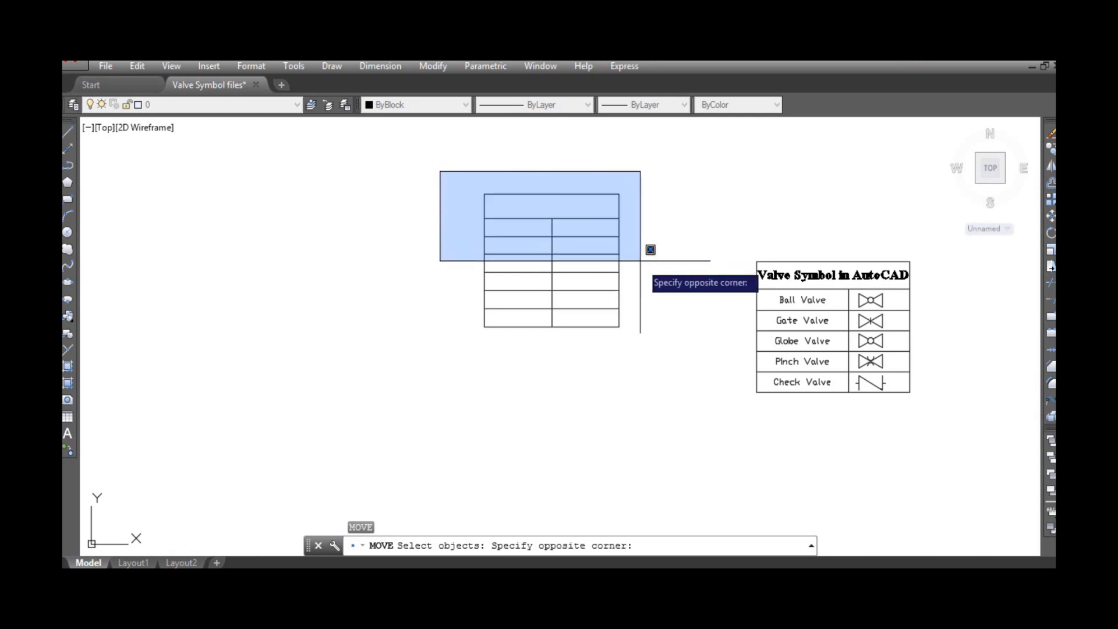
click(656, 355)
key(Return)
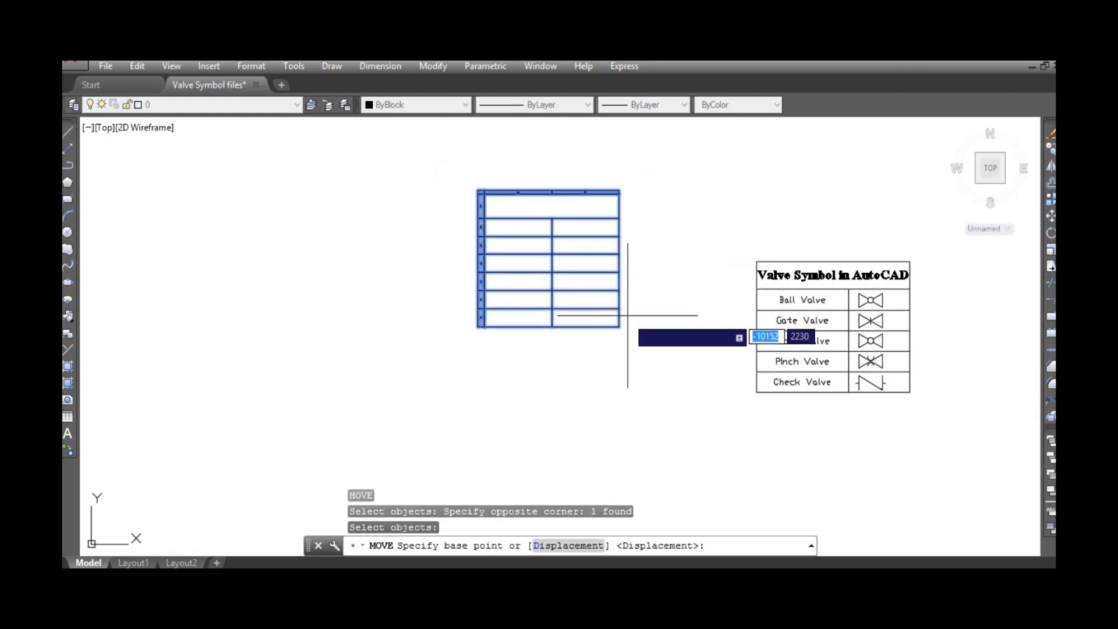
click(619, 327)
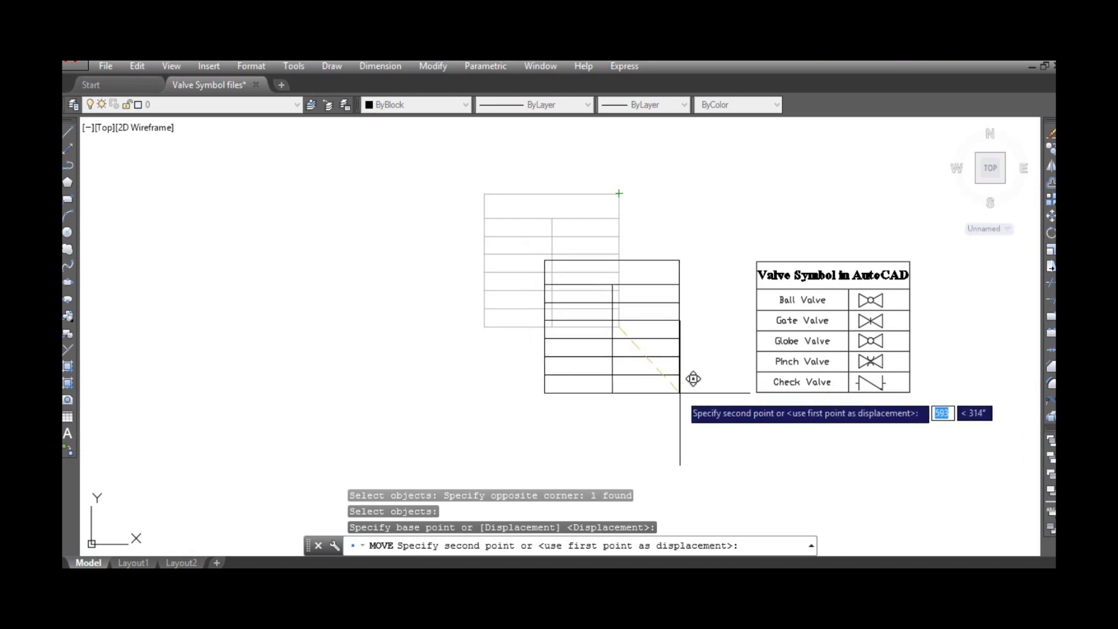
click(683, 392)
scroll(757, 392, down, 6)
scroll(789, 396, up, 6)
scroll(691, 386, down, 4)
scroll(644, 391, up, 6)
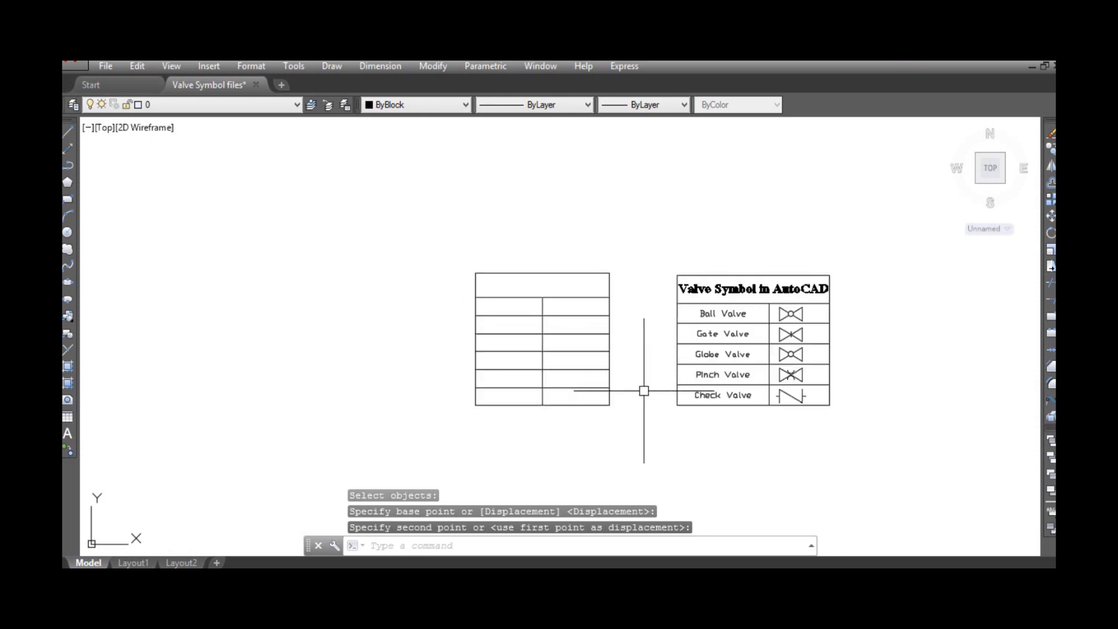
scroll(786, 396, down, 2)
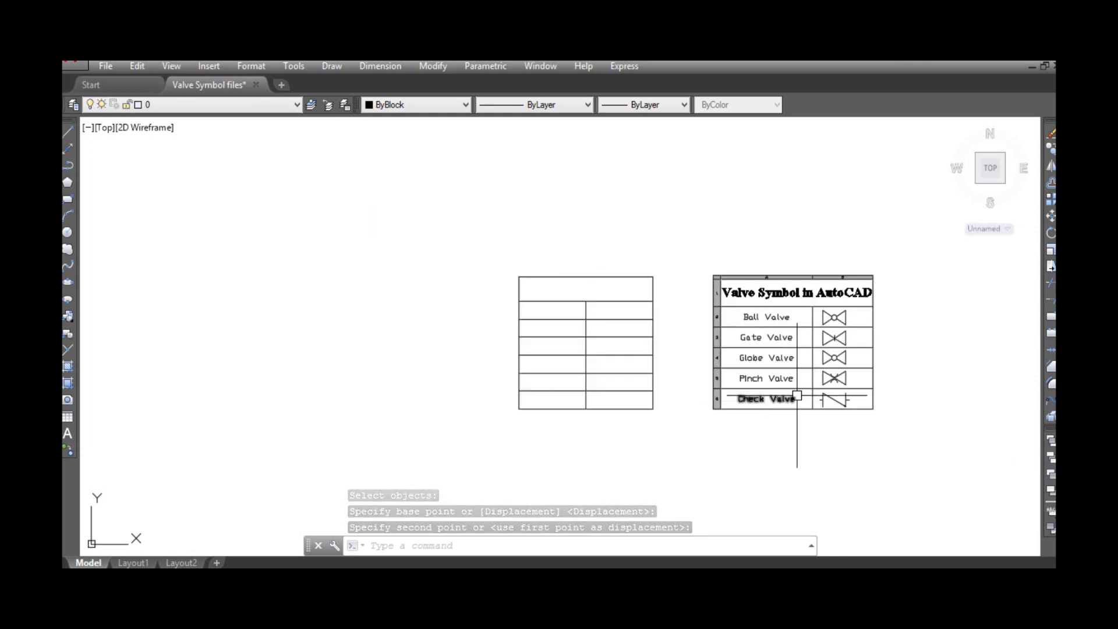
scroll(831, 390, up, 2)
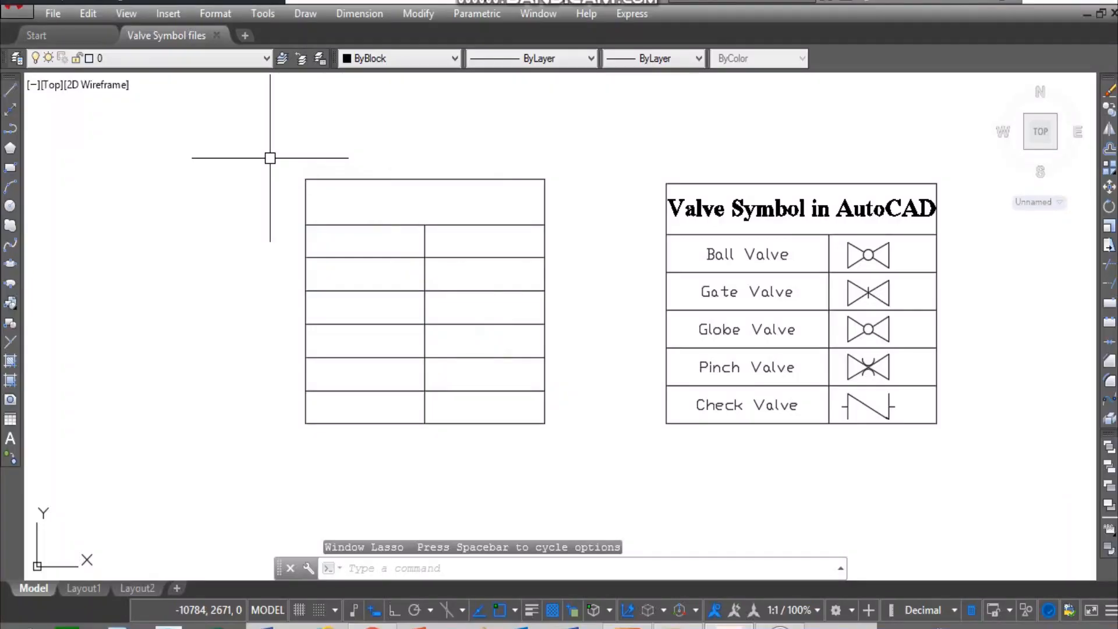
click(516, 314)
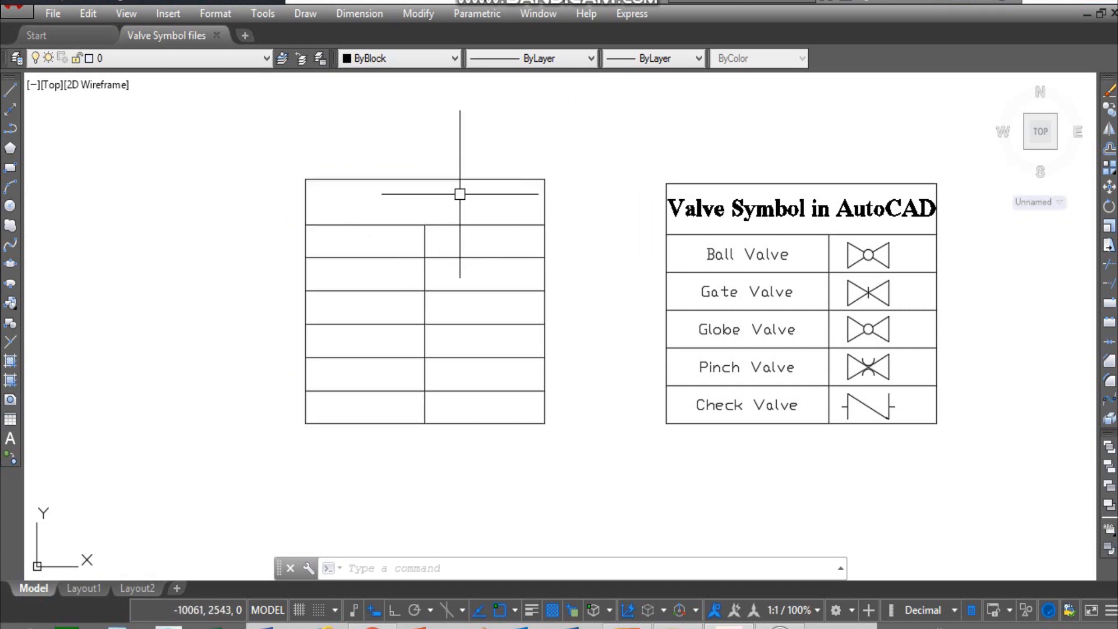
Step: Enter "Valve Symbol In AutoCAD" in the title cell of the empty table
click(405, 201)
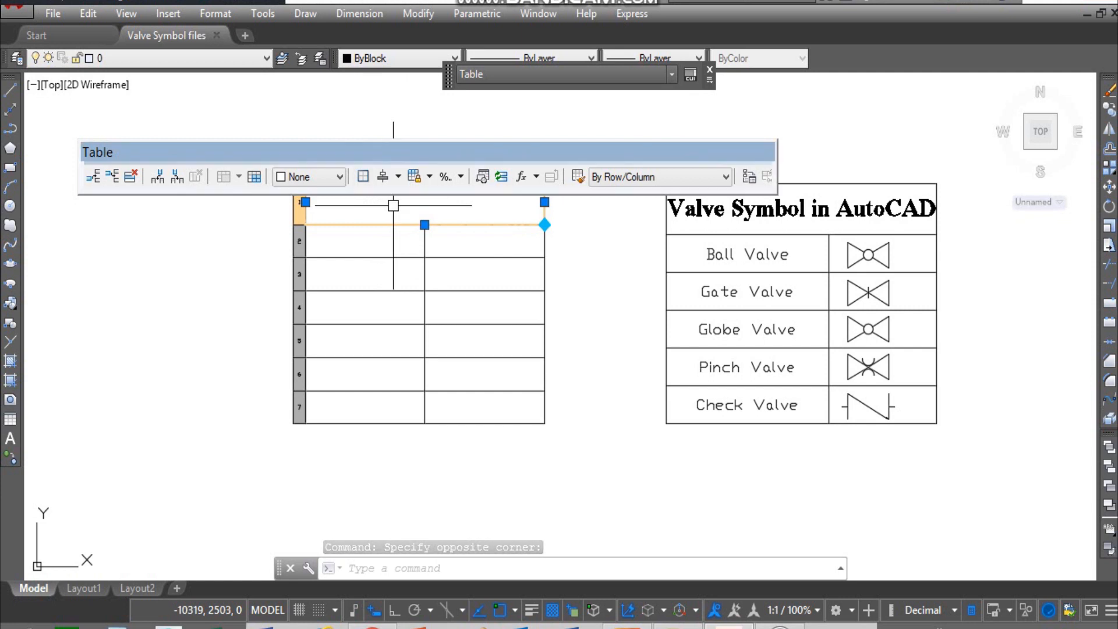
double_click(393, 205)
text(Valve Symbol In AutoCAD)
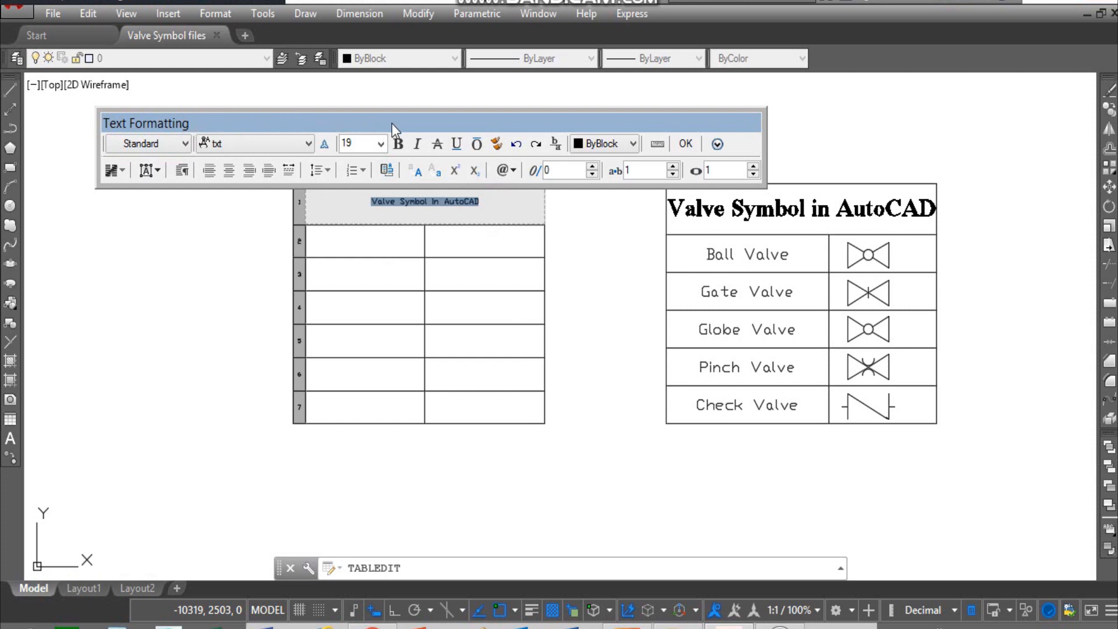
Step: Set the font of the title text in the new table to Times New Roman
click(307, 143)
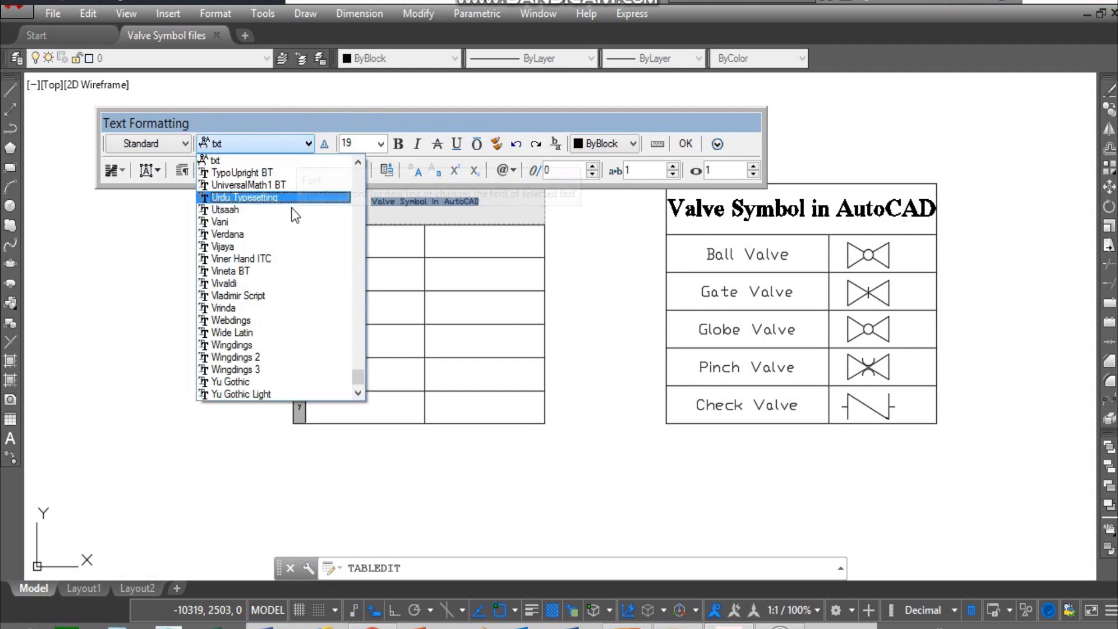
scroll(304, 341, down, 1)
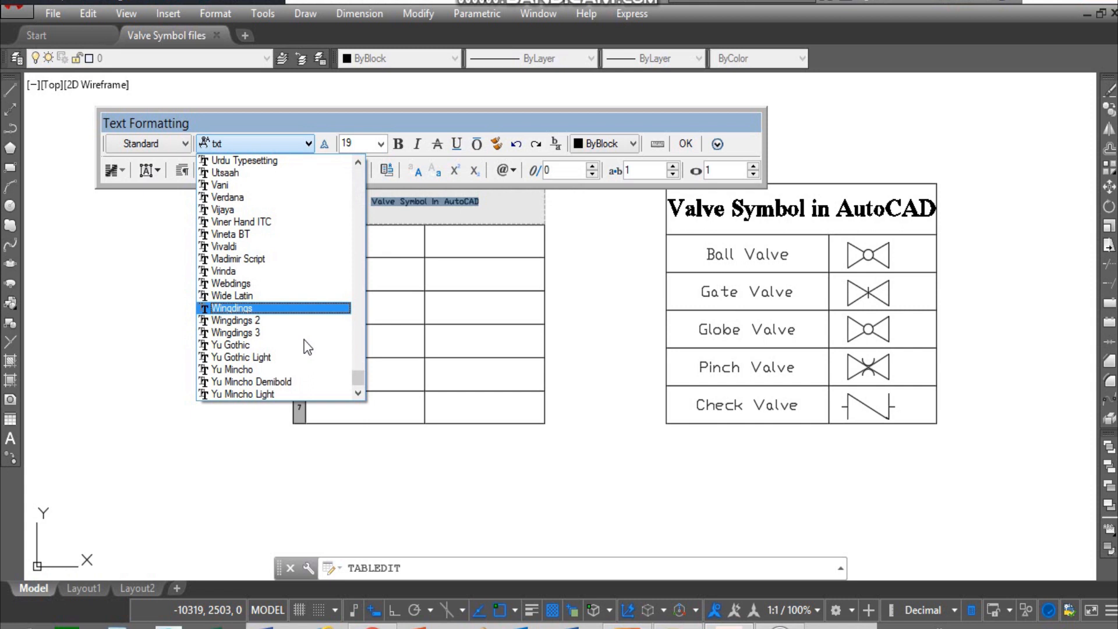
text(ti)
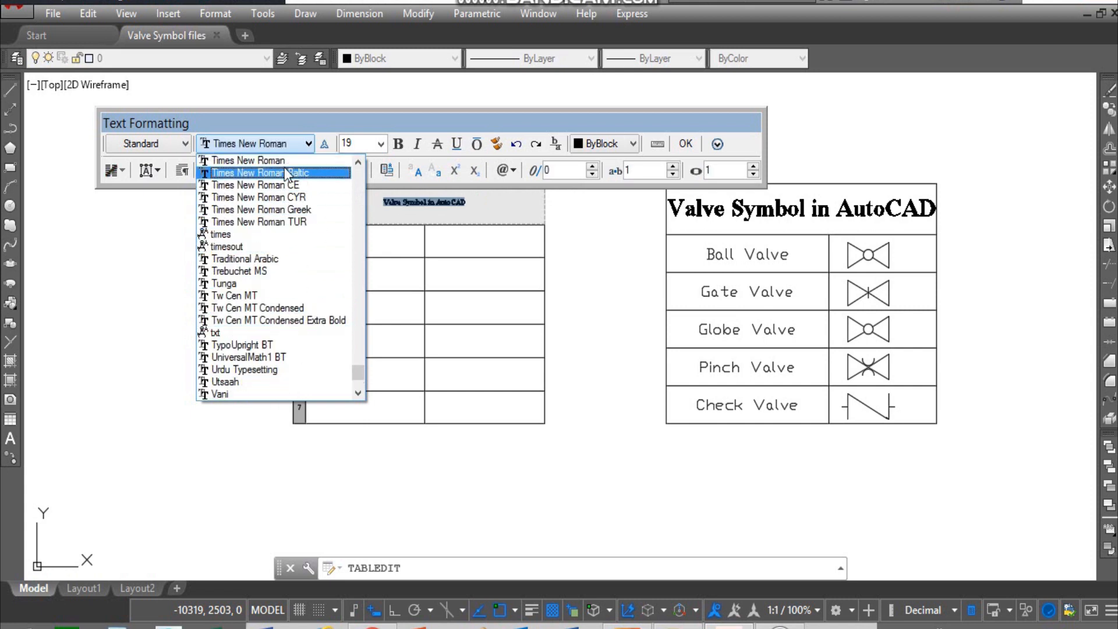
click(286, 162)
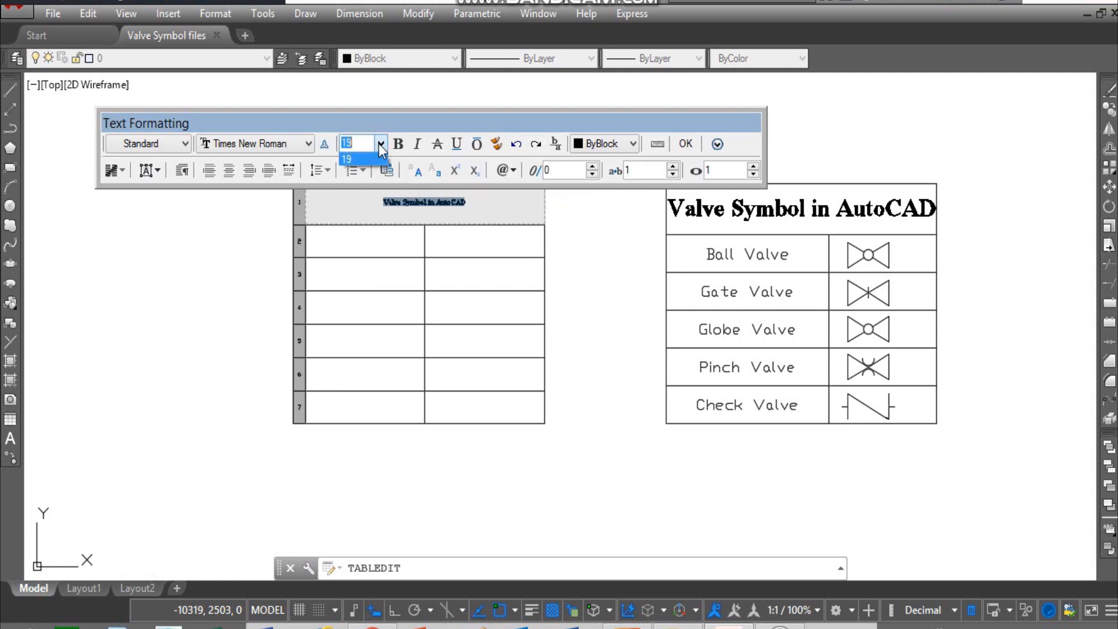
Step: Set the new table's title text height to 45, make it bold, and finish editing the cell
click(363, 143)
text(30)
key(Return)
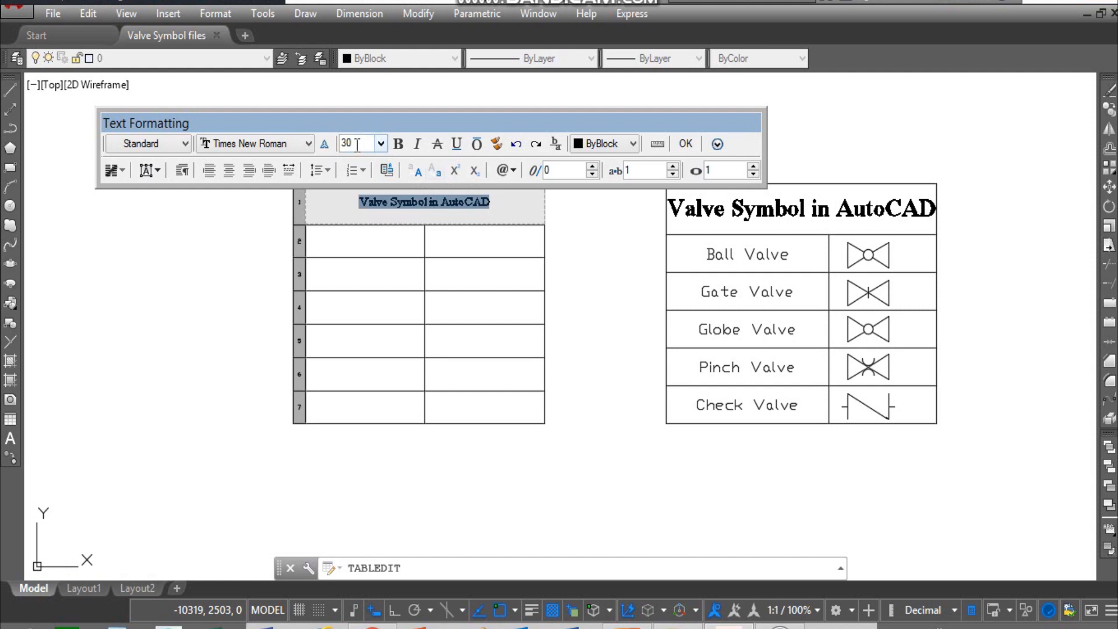
key(Return)
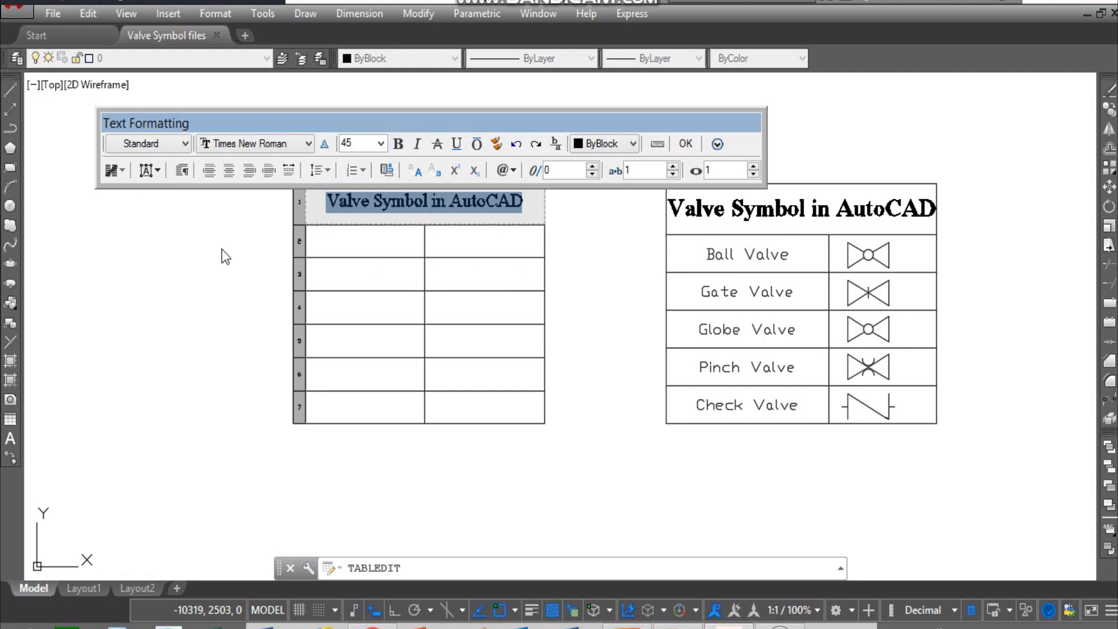
click(399, 144)
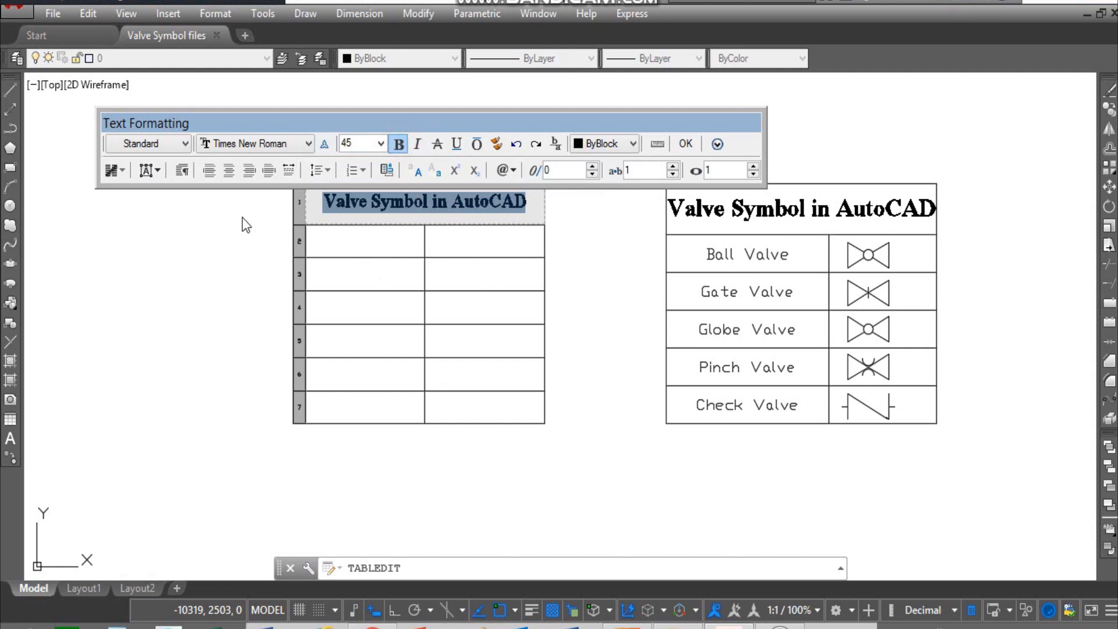
click(233, 238)
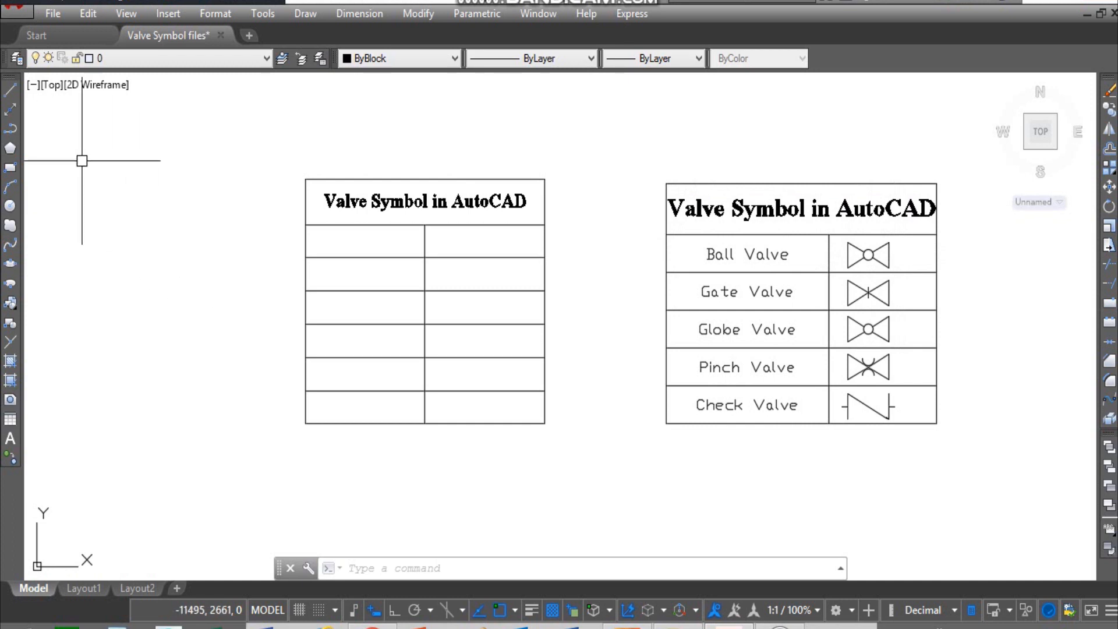
Step: Draw a three-sided polygon inscribed in a circle beside the new table, with one vertex pointing horizontally toward the table
text(pol)
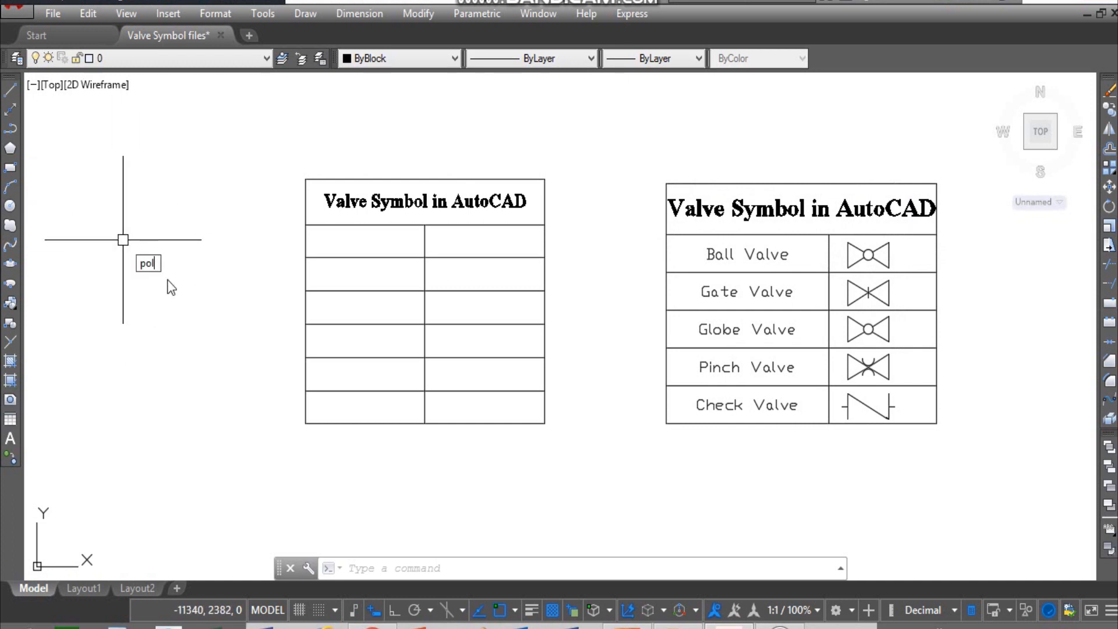
key(Return)
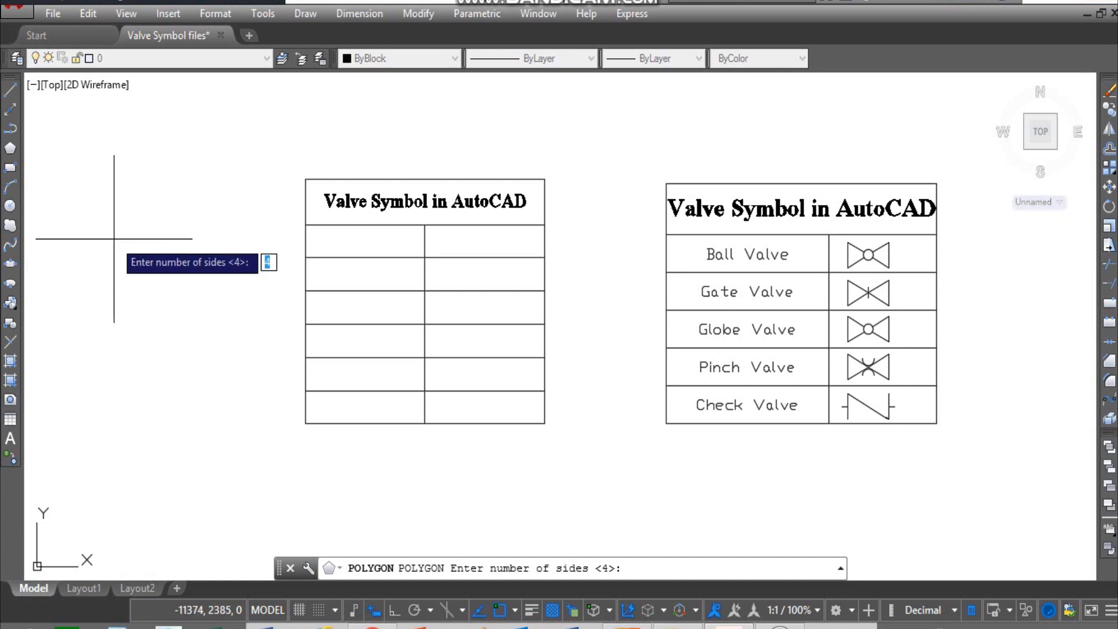
key(Return)
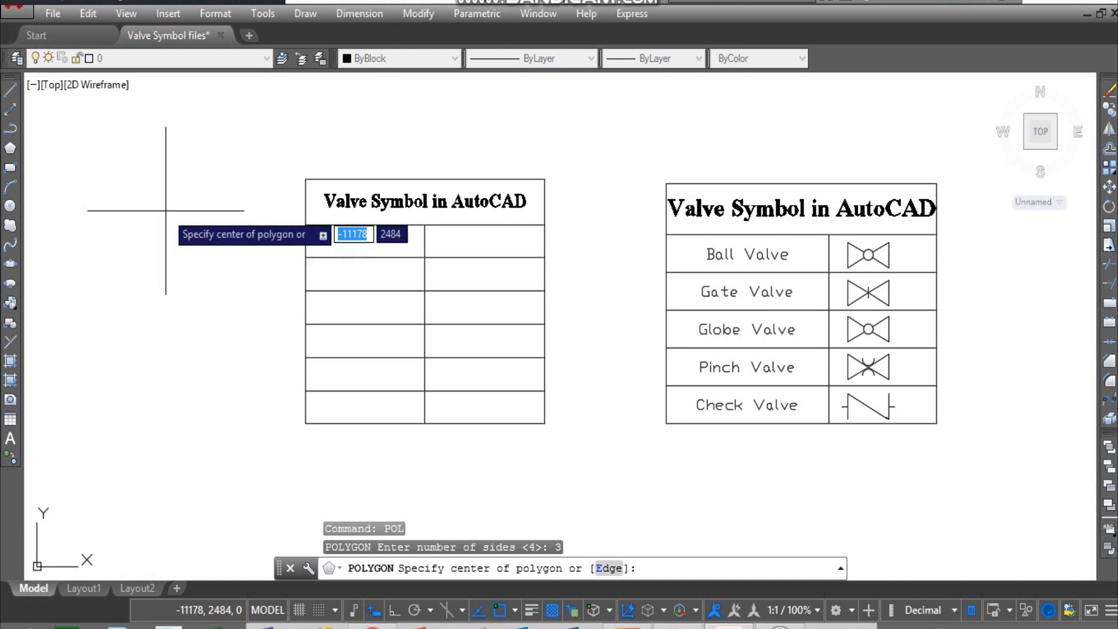
click(89, 232)
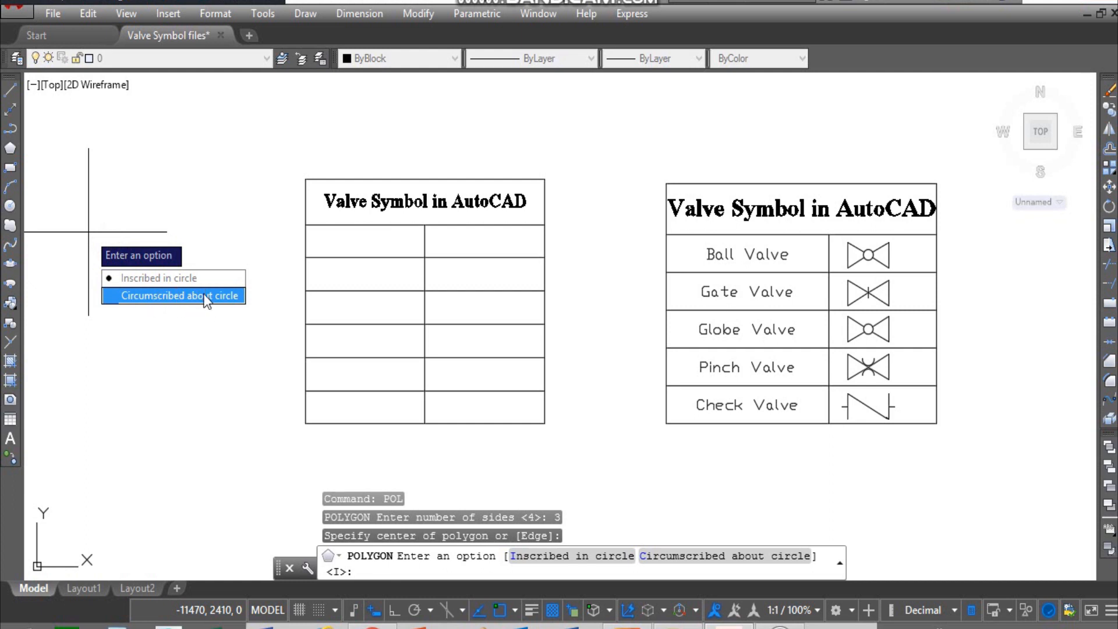
click(216, 276)
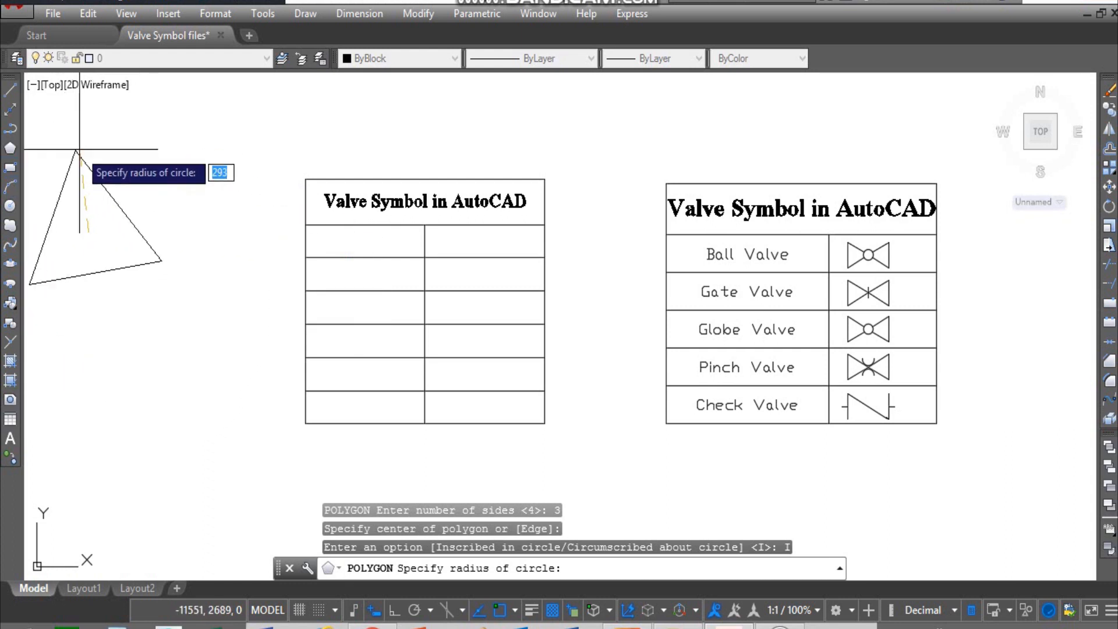
key(F8)
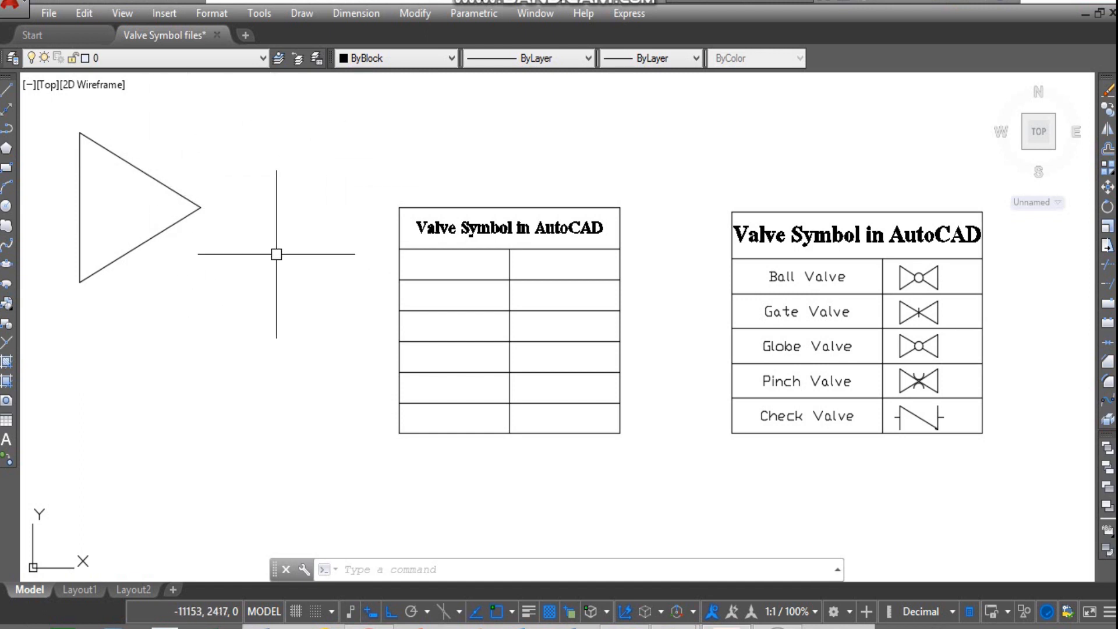
Step: Mirror the triangle about a vertical line through its tip, keeping the original, to form a bow-tie valve symbol
text(MI)
key(Return)
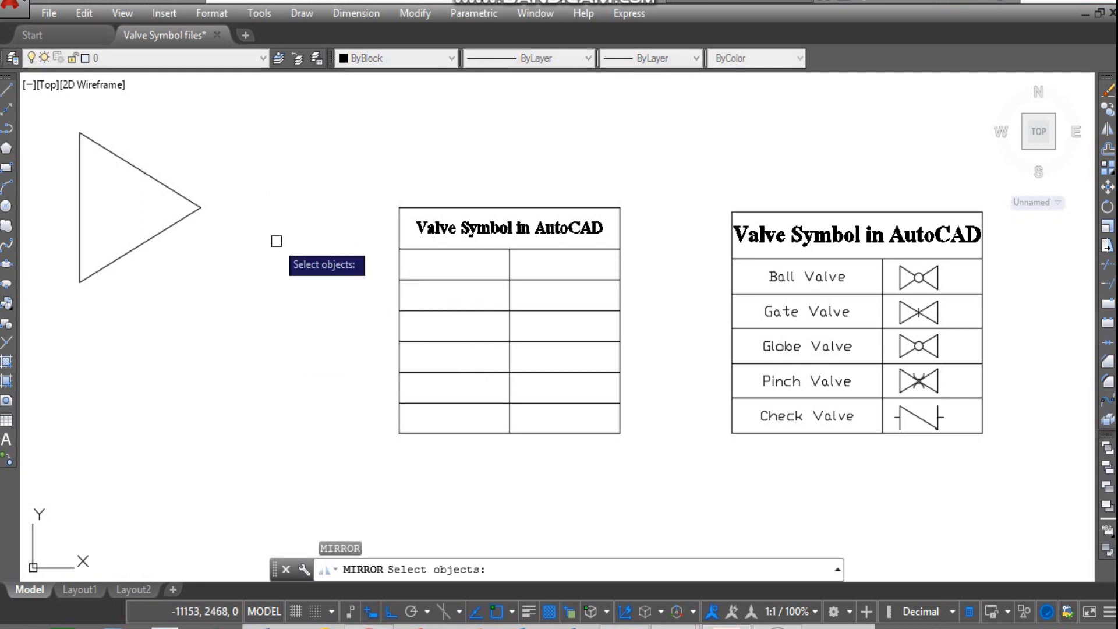
click(173, 192)
key(Return)
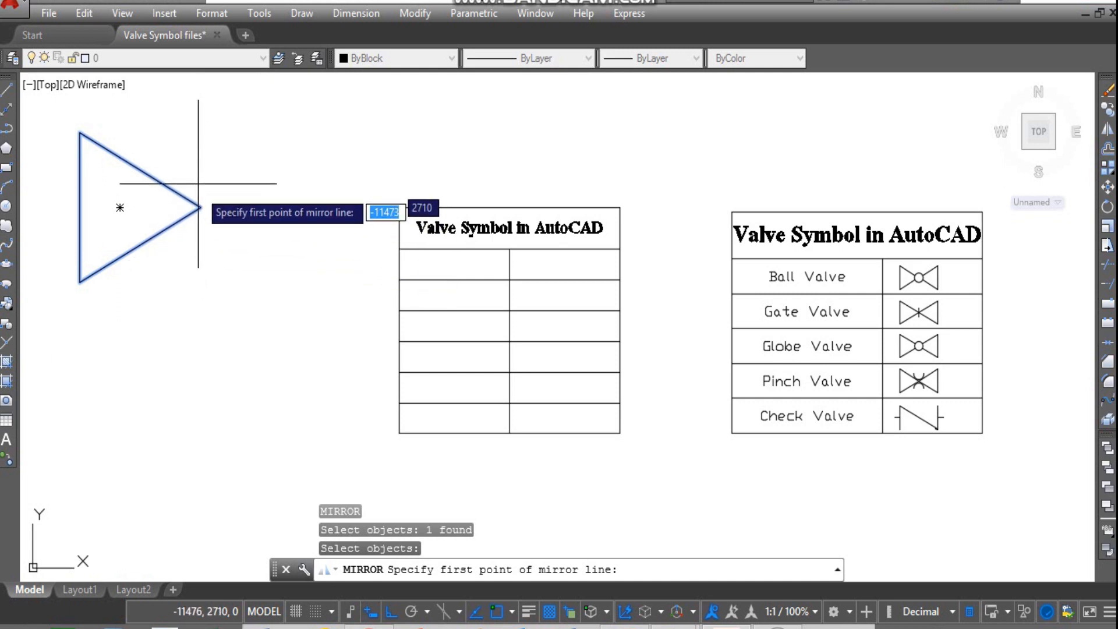
click(201, 207)
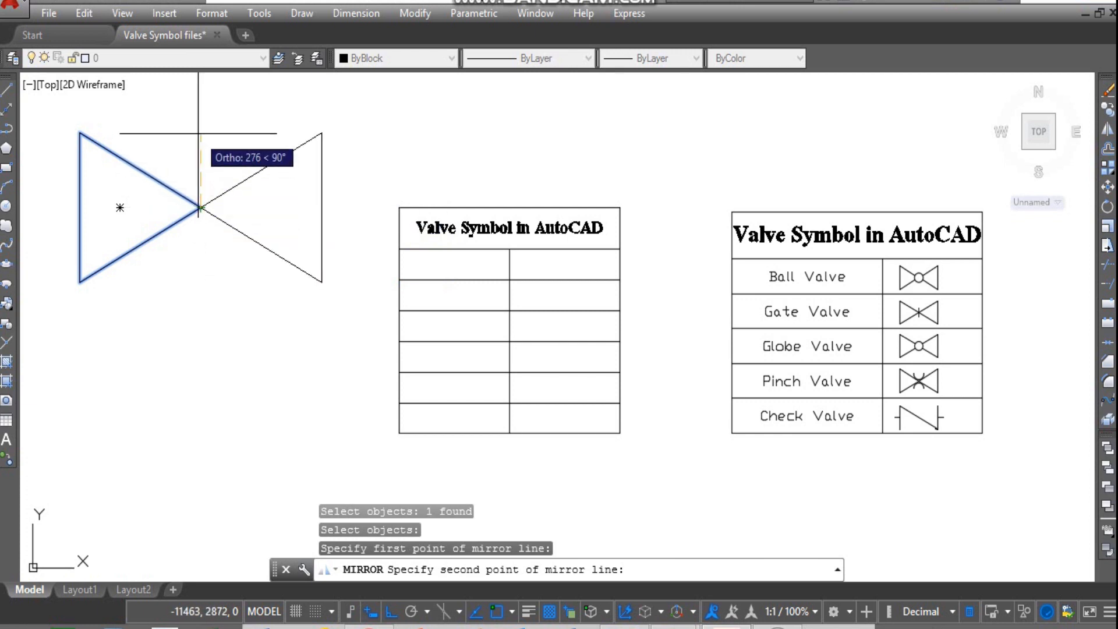
click(194, 98)
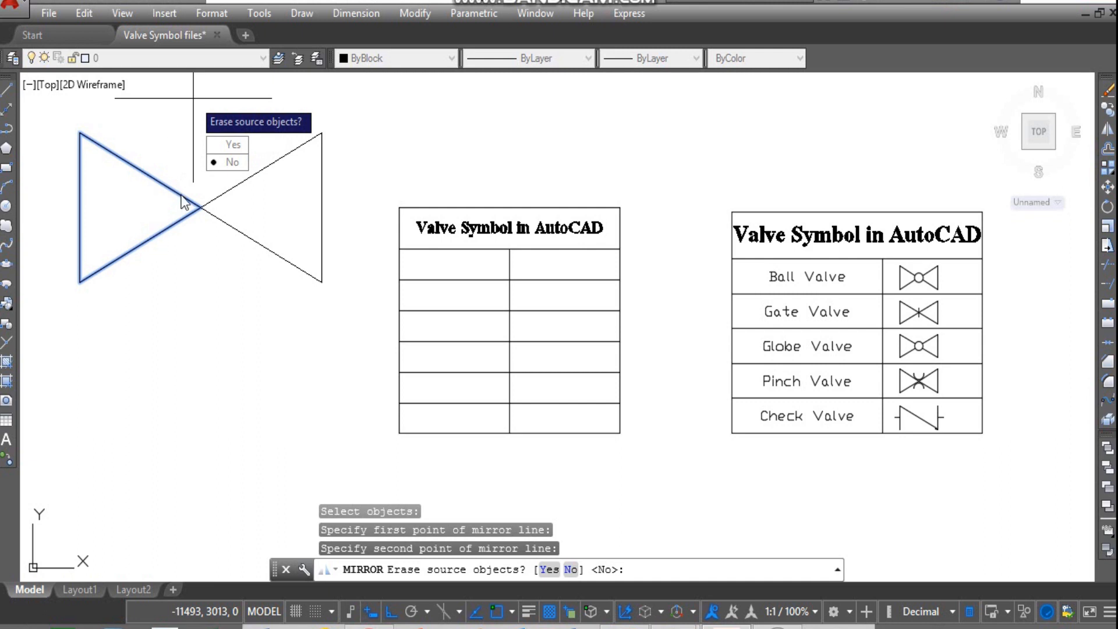
click(230, 163)
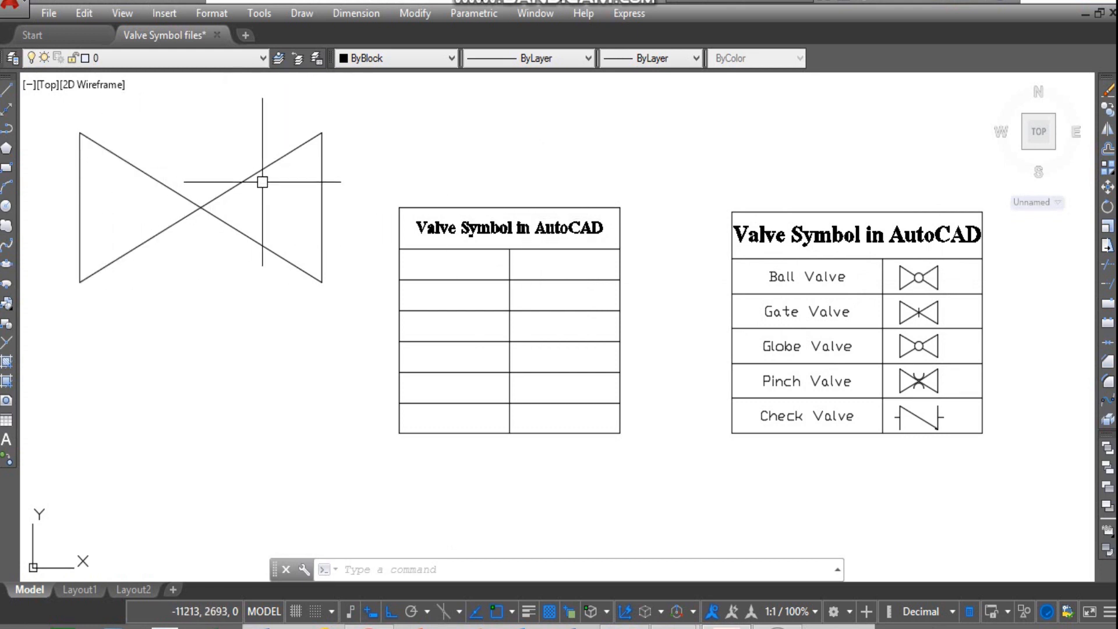
Step: Copy both triangles of the bow-tie symbol straight down to just below the original
text(CP)
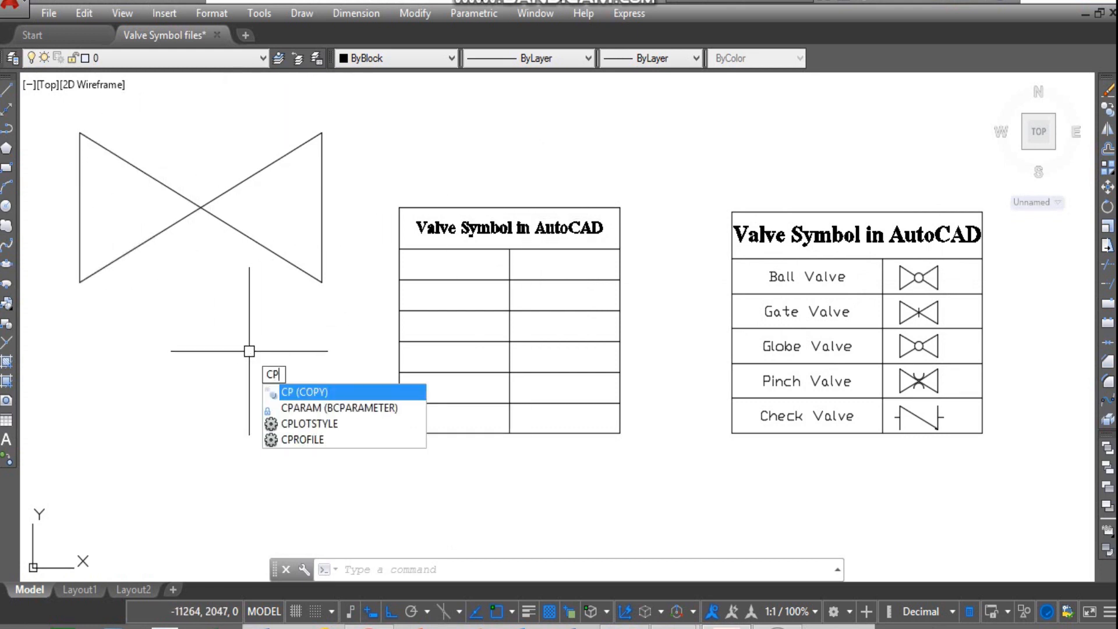
key(Return)
click(116, 161)
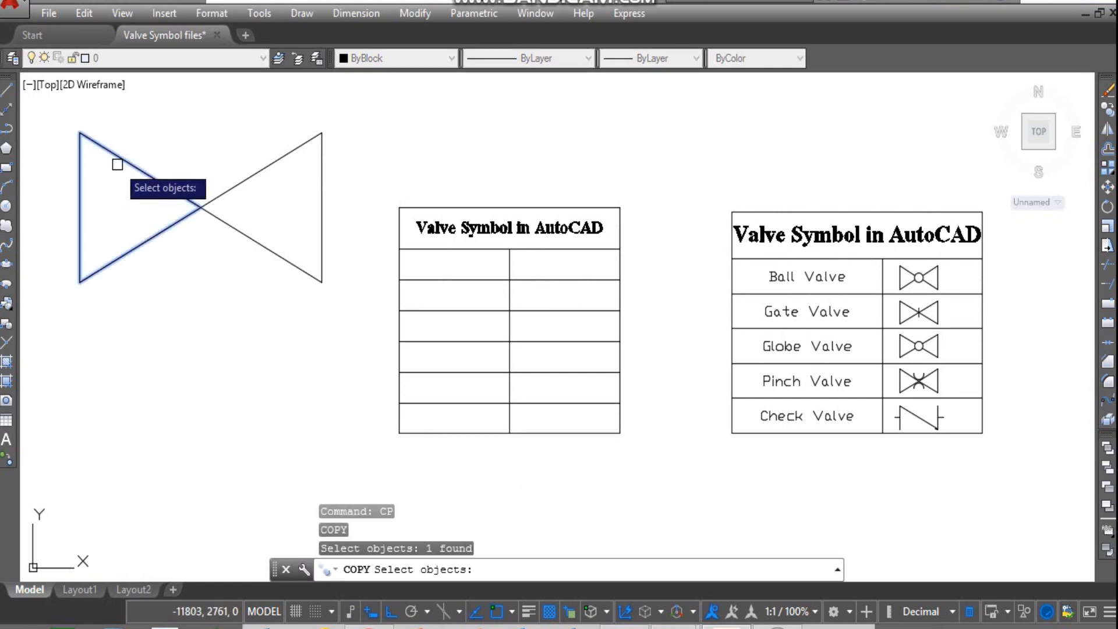
click(245, 178)
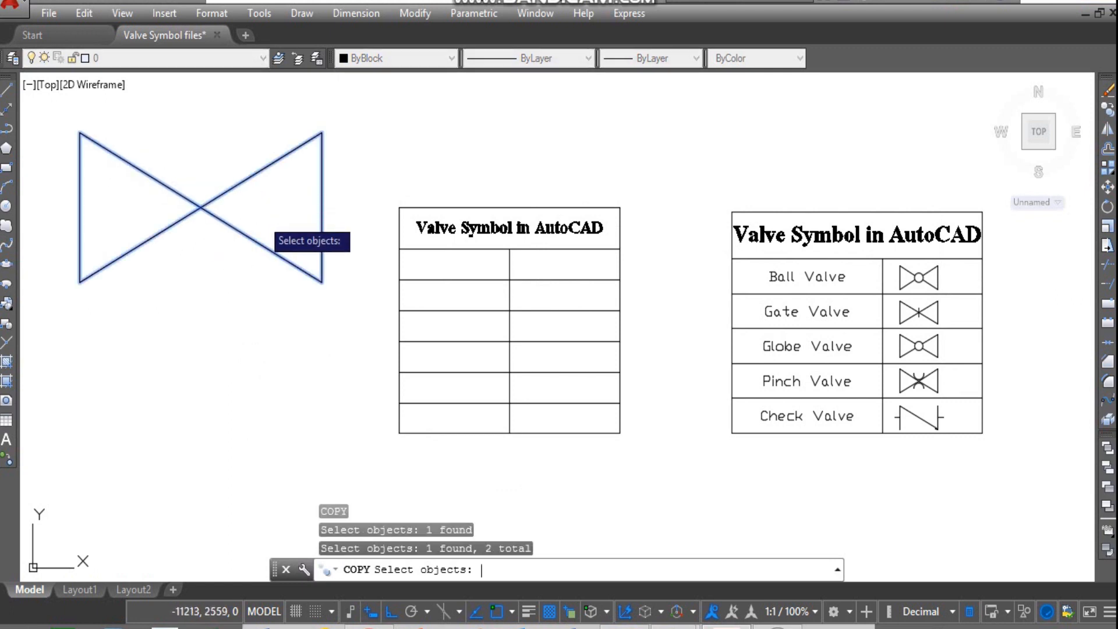
key(Return)
click(79, 283)
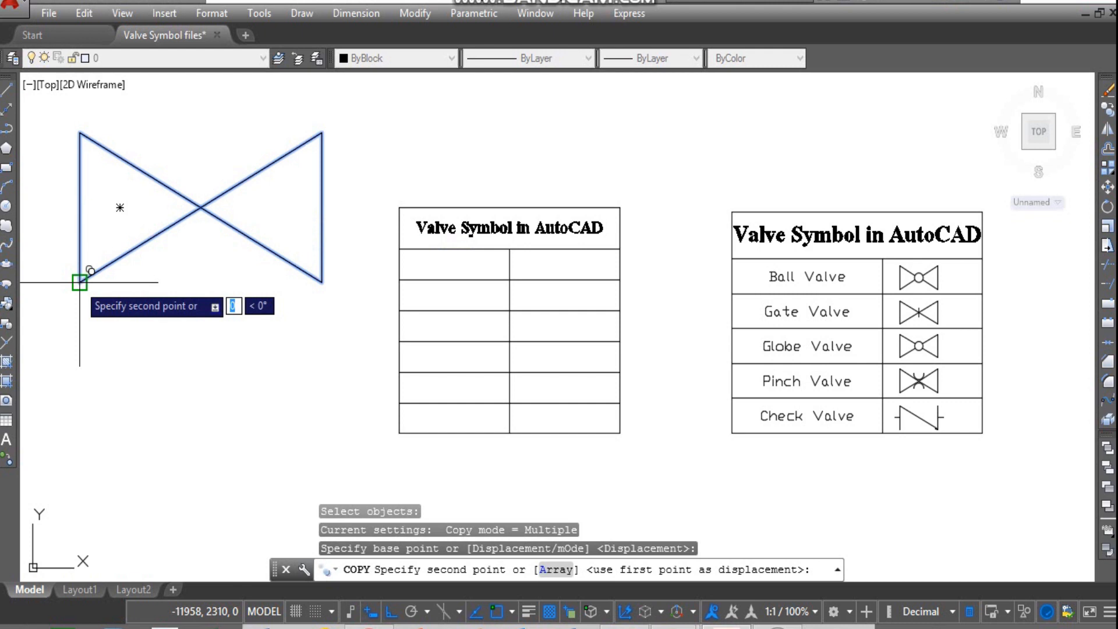
click(79, 469)
key(Escape)
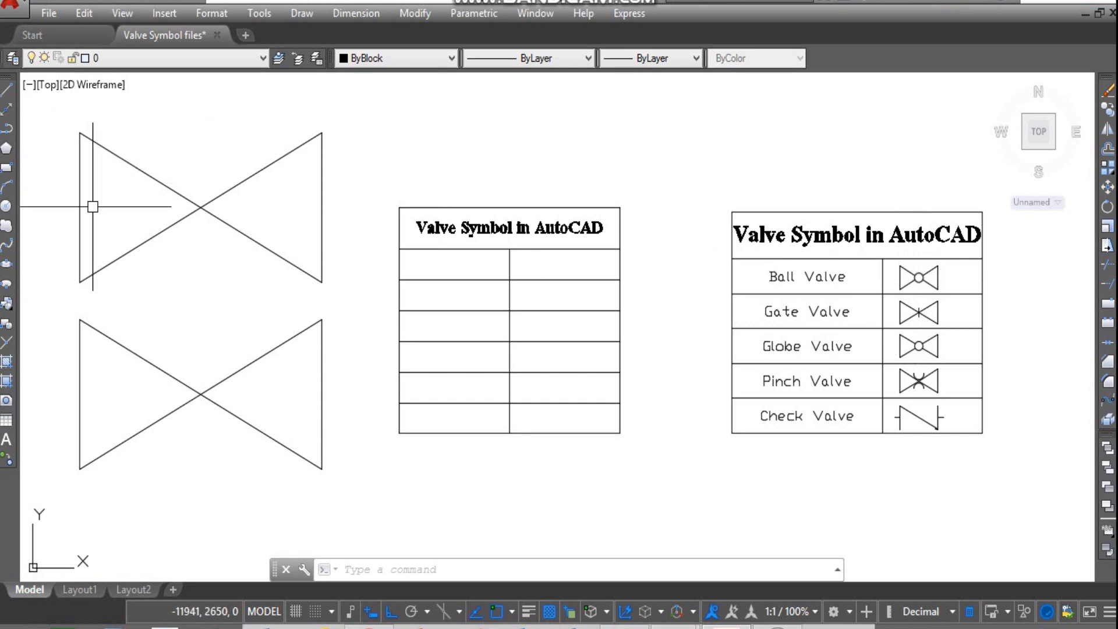
Step: Draw a circle of radius 180 centred where the two triangles of the upper bow-tie symbol meet
text(c)
key(Return)
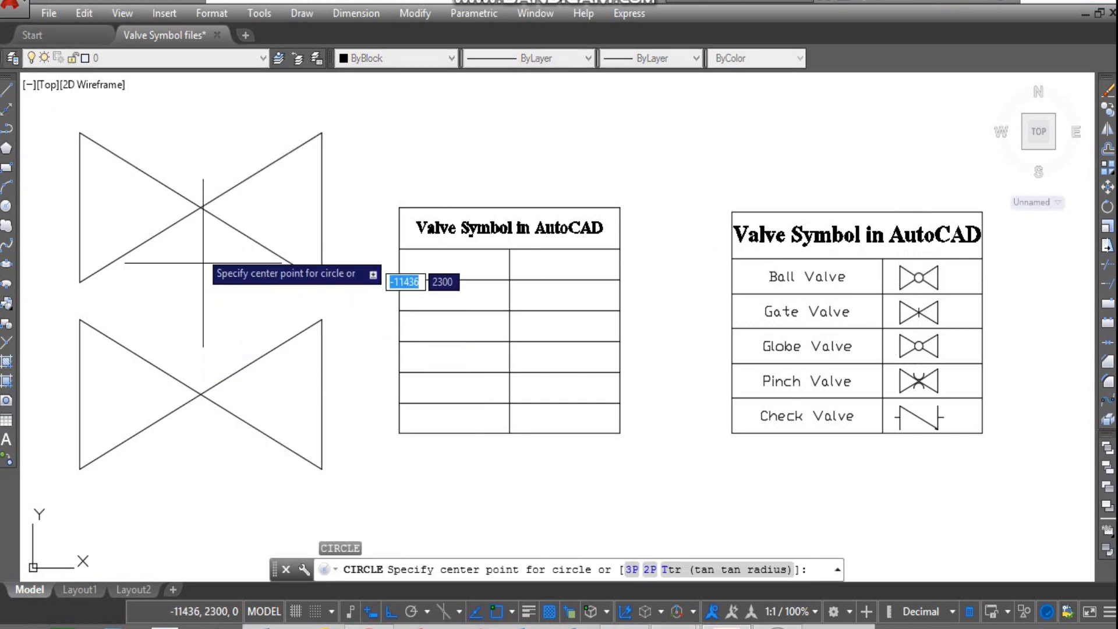
key(Escape)
text(c)
key(Return)
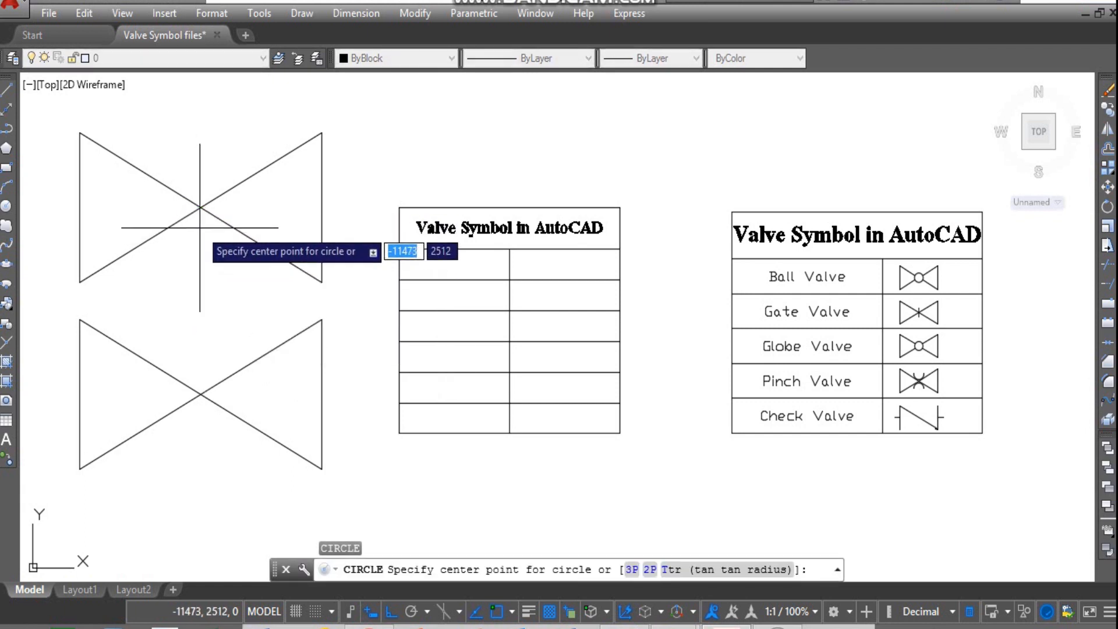
click(201, 208)
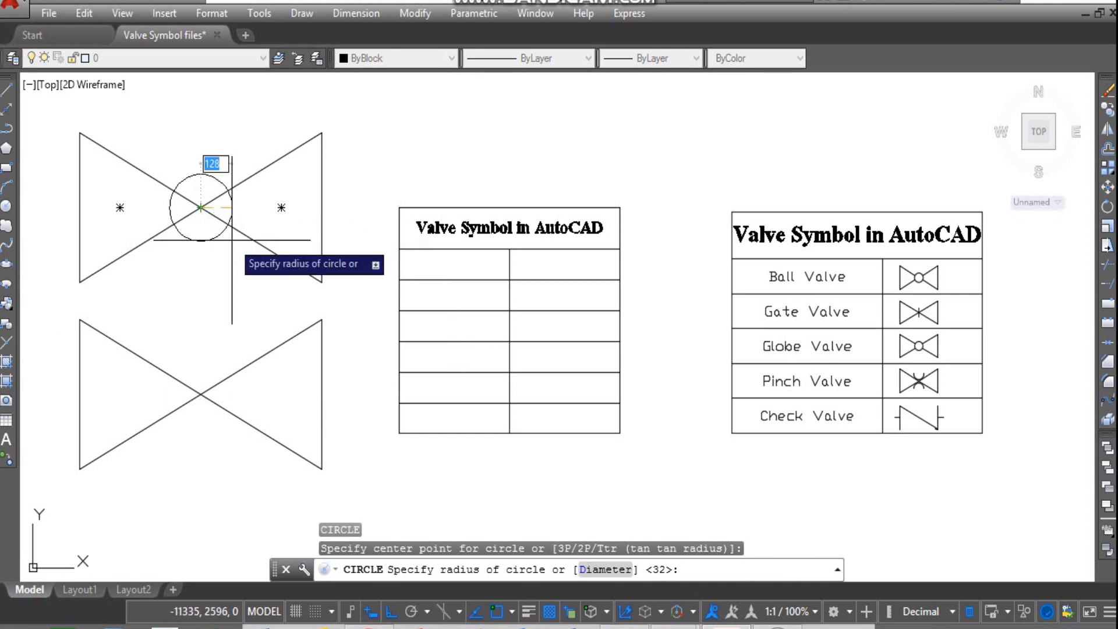
text(180)
key(Return)
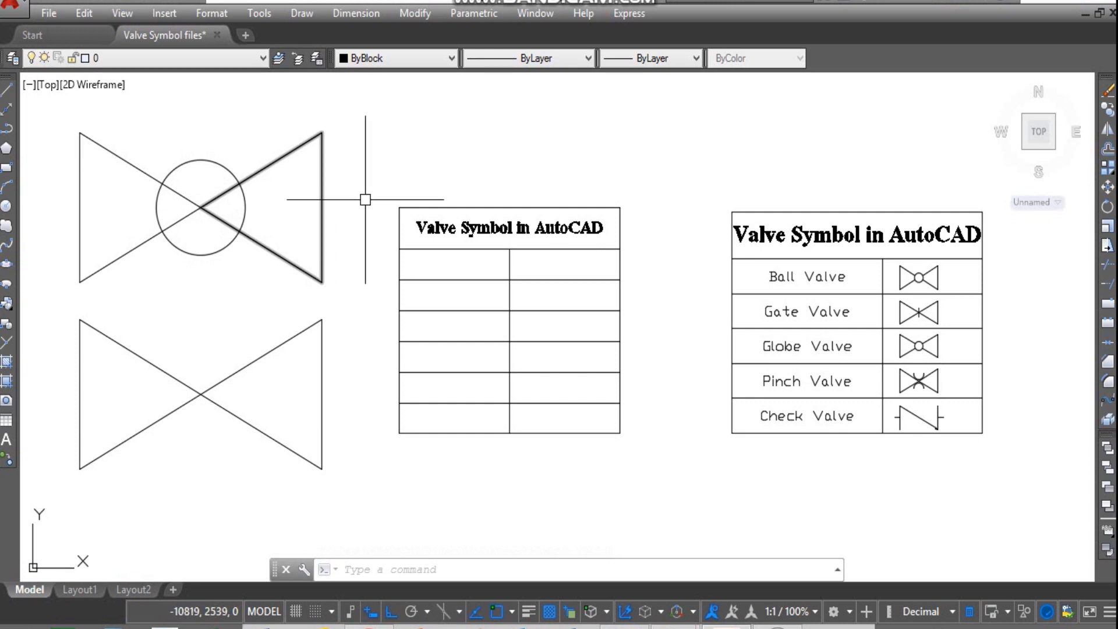
Step: Trim away the four triangle line segments inside the circle of the upper valve symbol
click(368, 178)
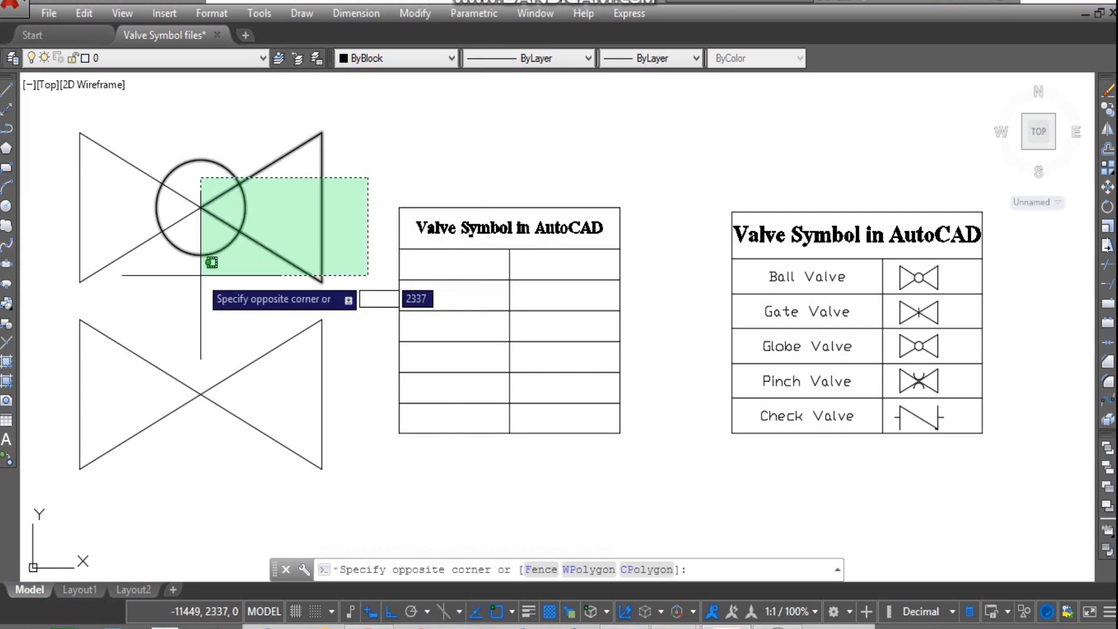
click(353, 210)
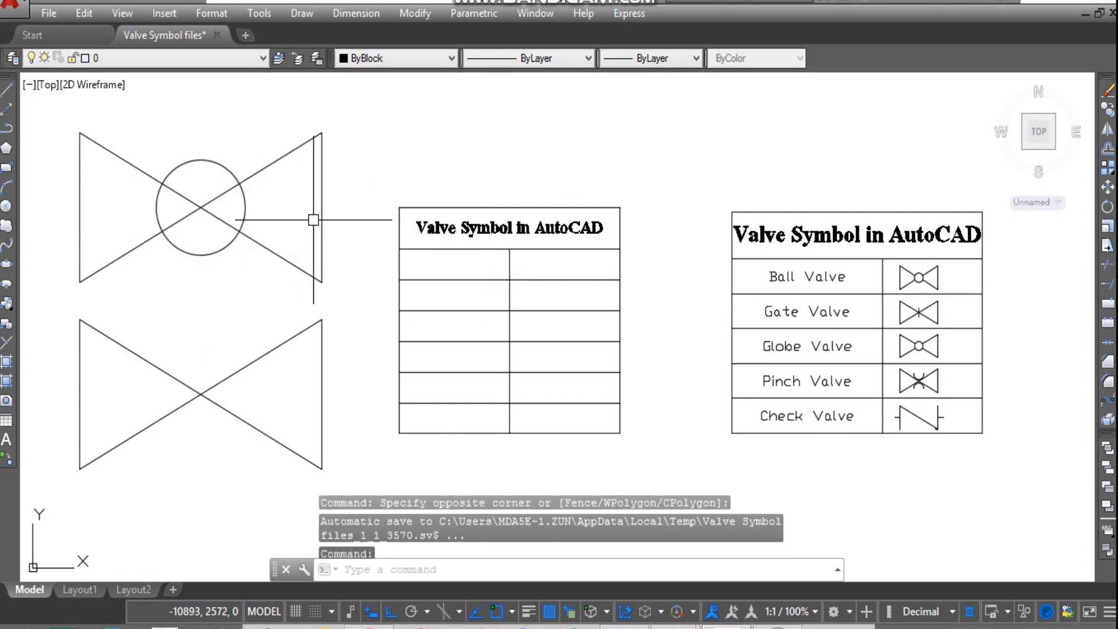
text(tr)
key(Return)
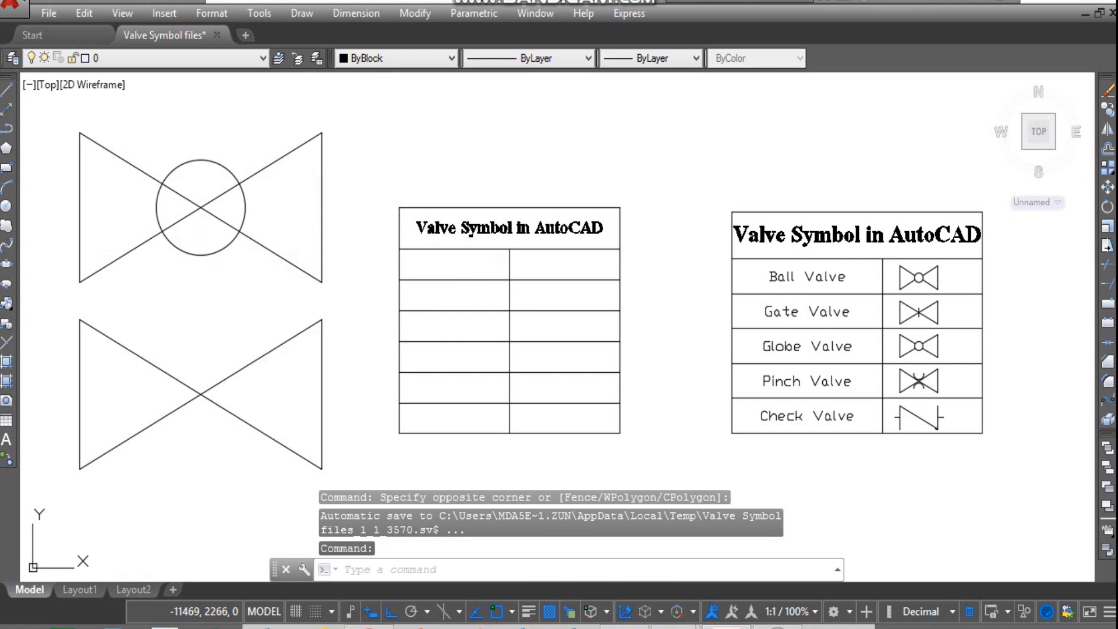
key(Return)
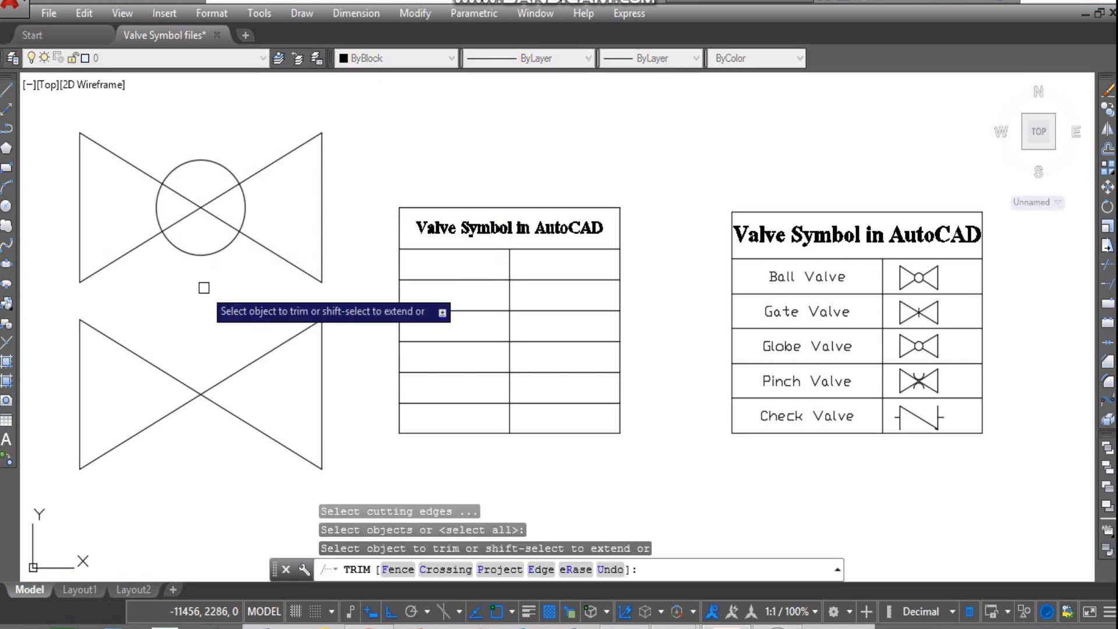
click(183, 199)
click(186, 216)
click(211, 212)
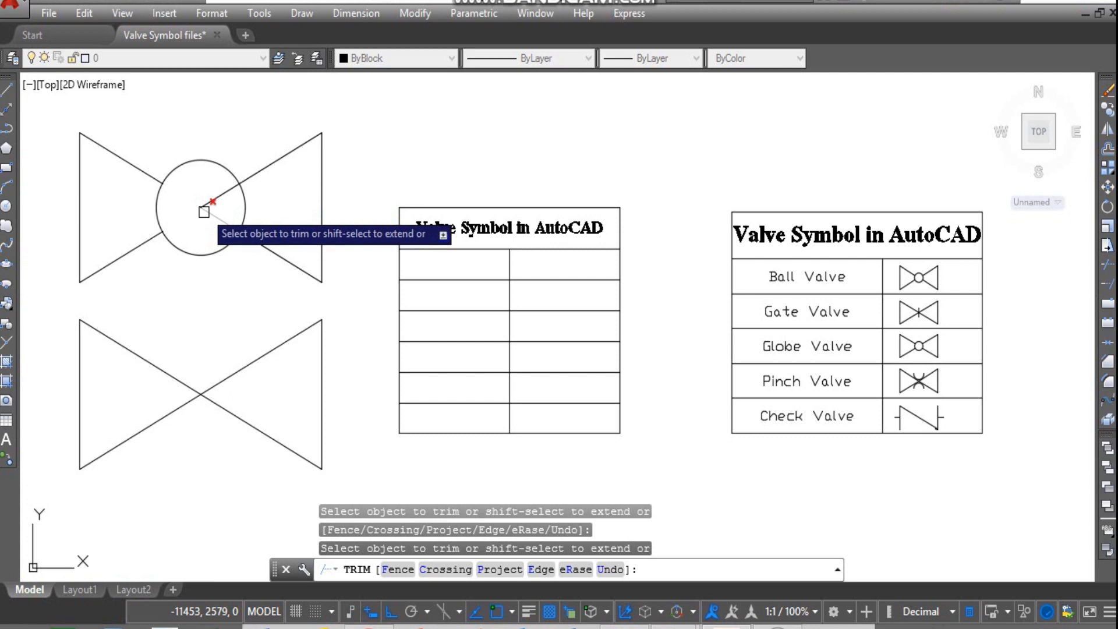
click(220, 197)
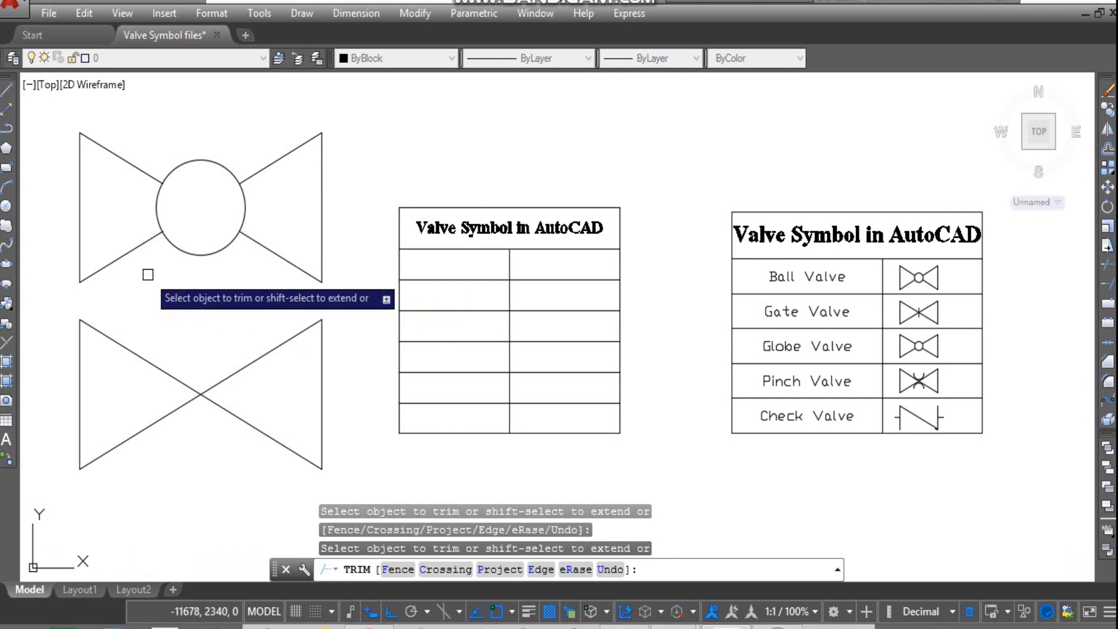
key(Escape)
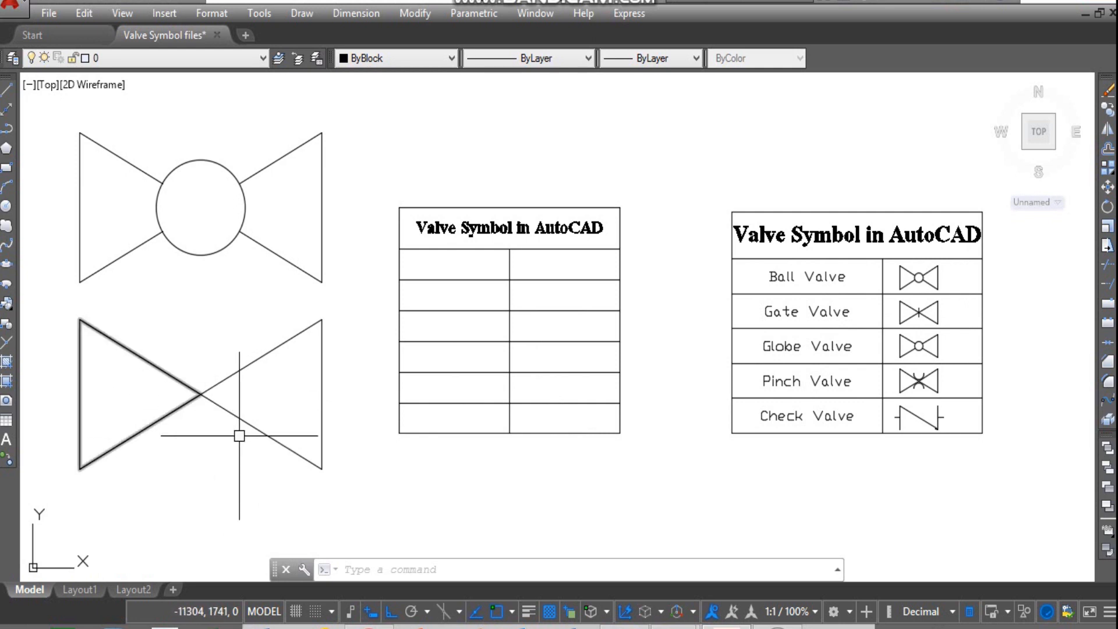
Step: Copy both triangles of the plain bow-tie symbol straight down to just below the original
scroll(185, 458, down, 4)
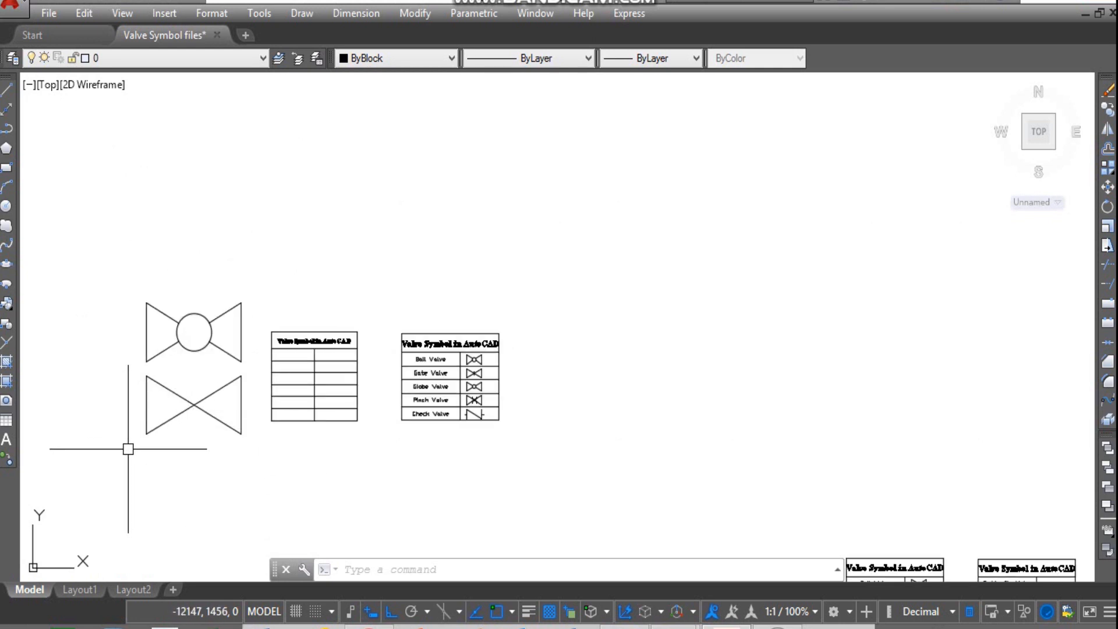
scroll(124, 460, up, 4)
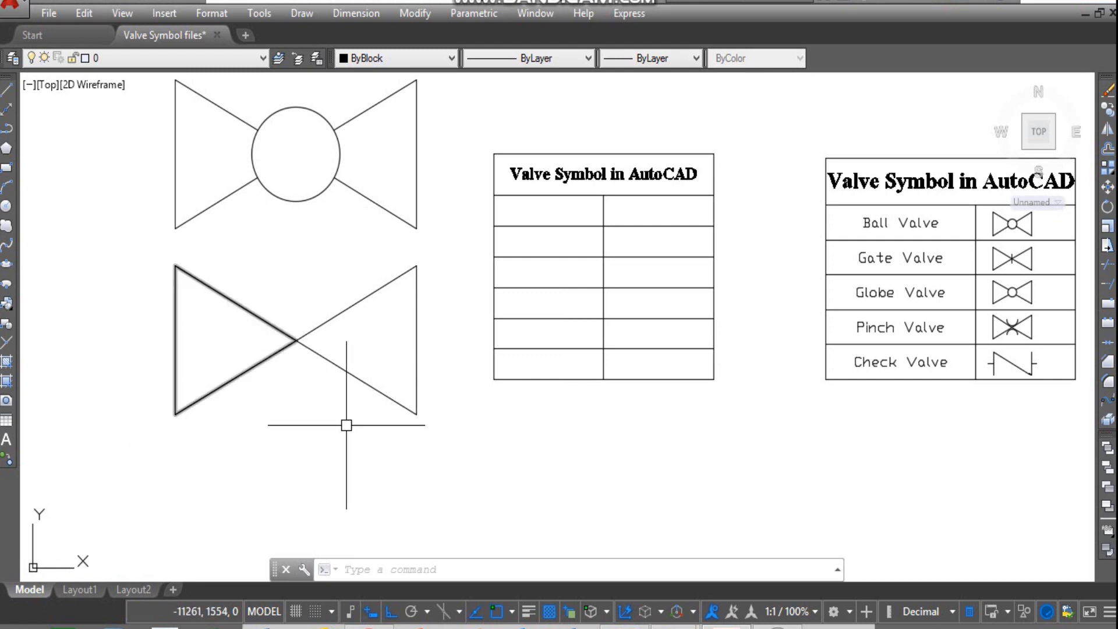
text(co)
key(Return)
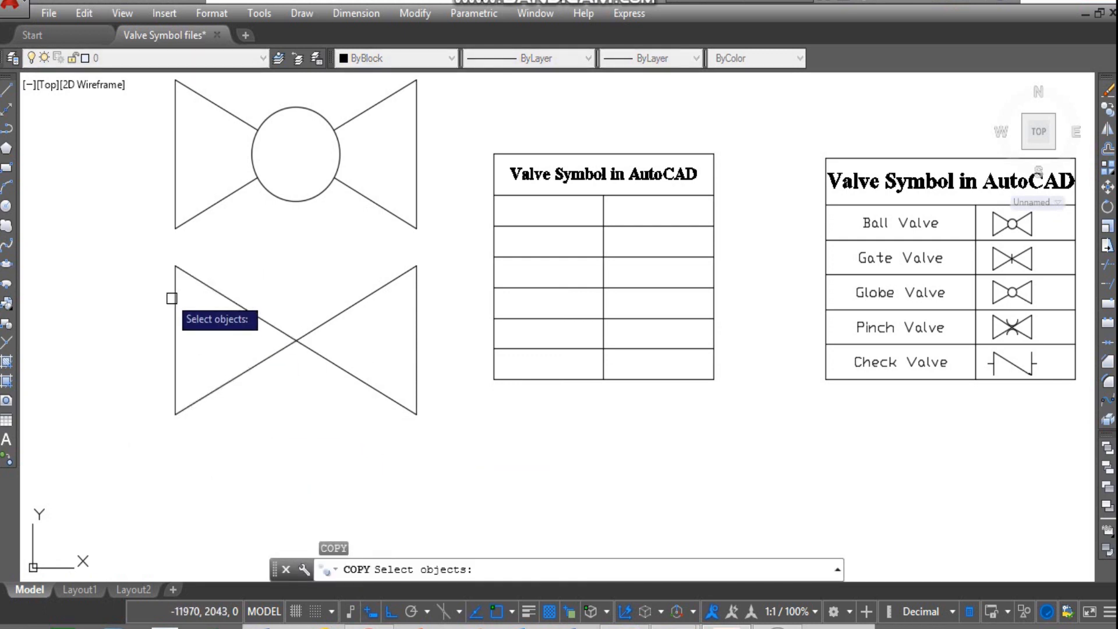
click(144, 260)
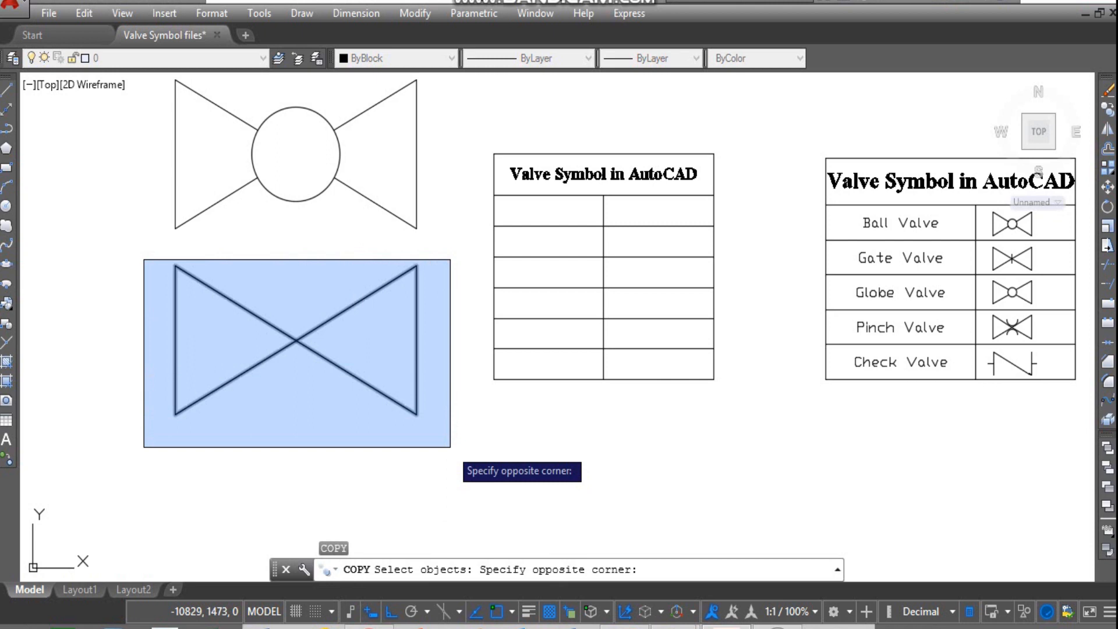
click(450, 447)
key(Return)
click(176, 414)
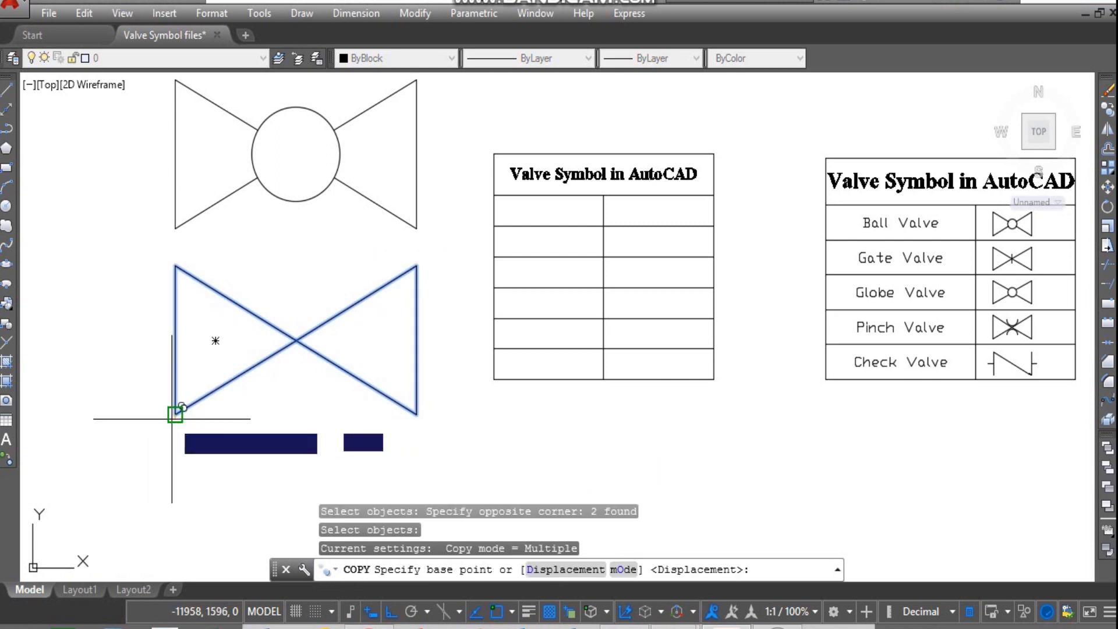
click(184, 576)
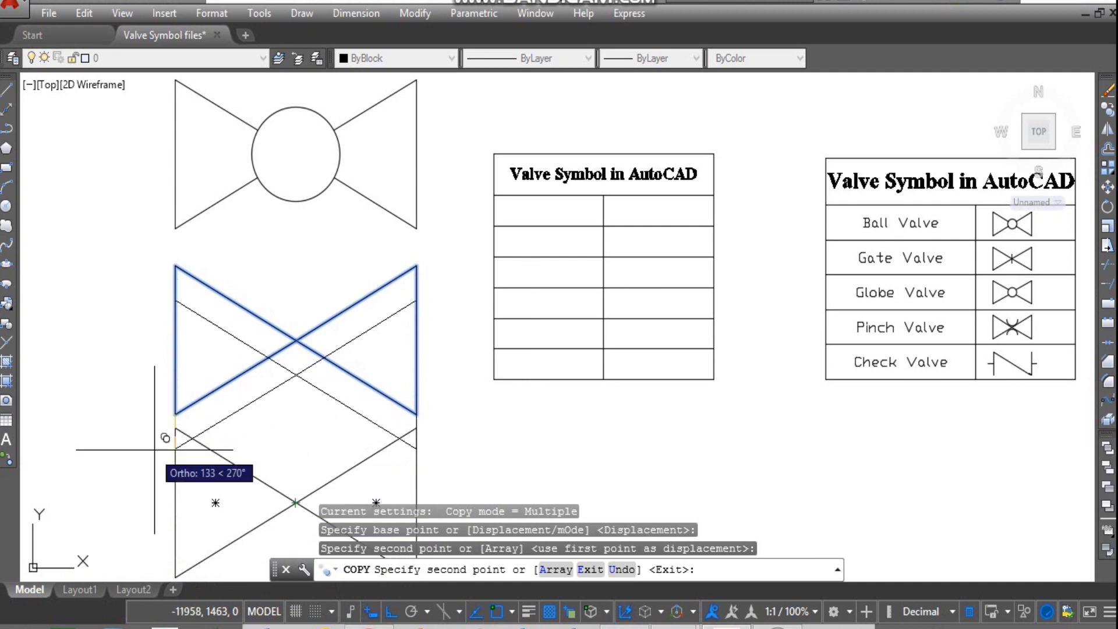
Step: Place another copy of the plain bow-tie symbol straight to its left, then end the Copy command
scroll(222, 466, down, 2)
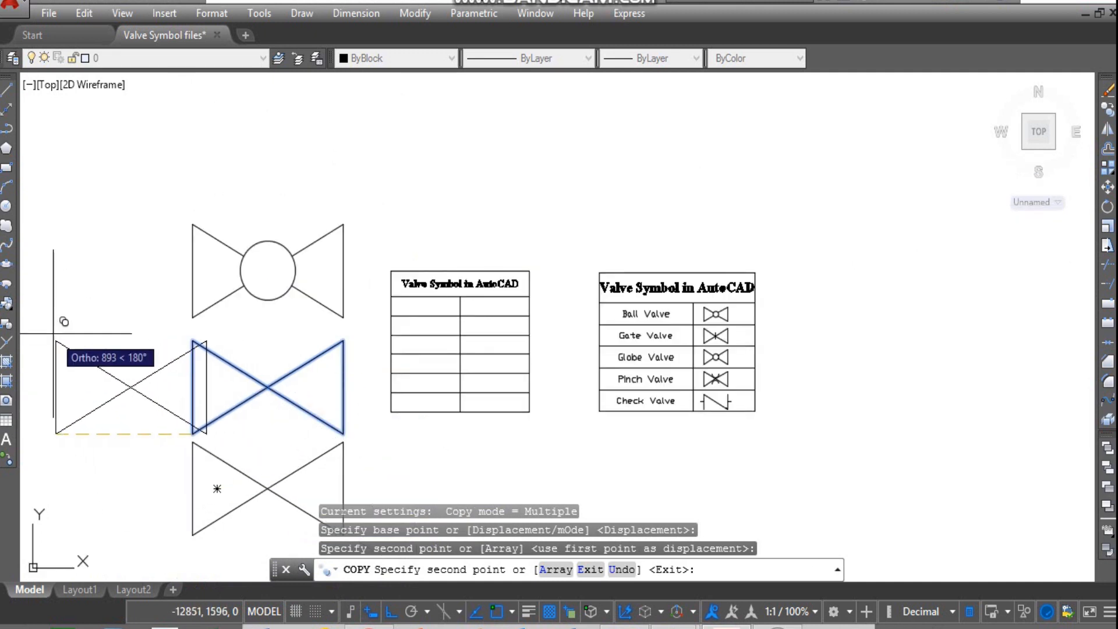
click(28, 341)
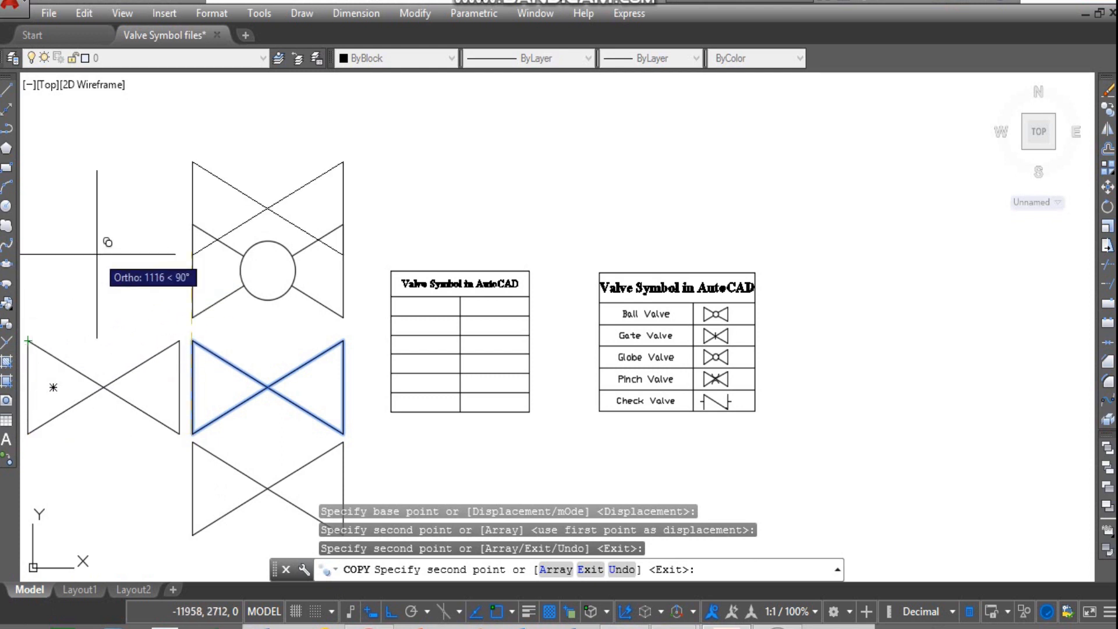
key(Escape)
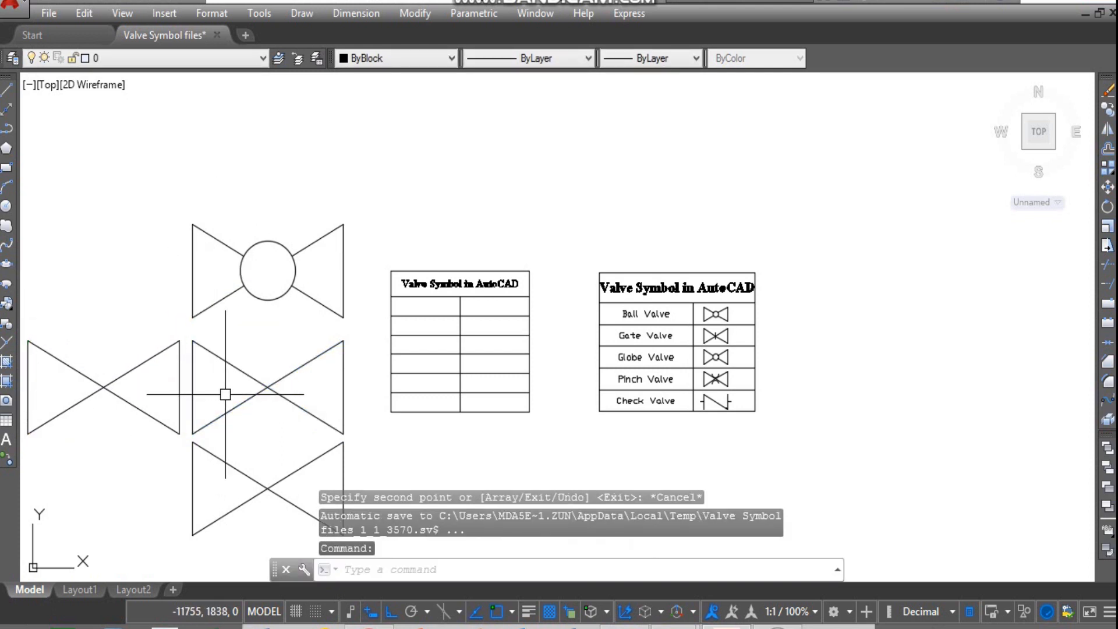
Step: Draw a short vertical line upward from the point where the two triangles of the middle bow-tie symbol meet
scroll(233, 392, up, 3)
scroll(316, 406, down, 3)
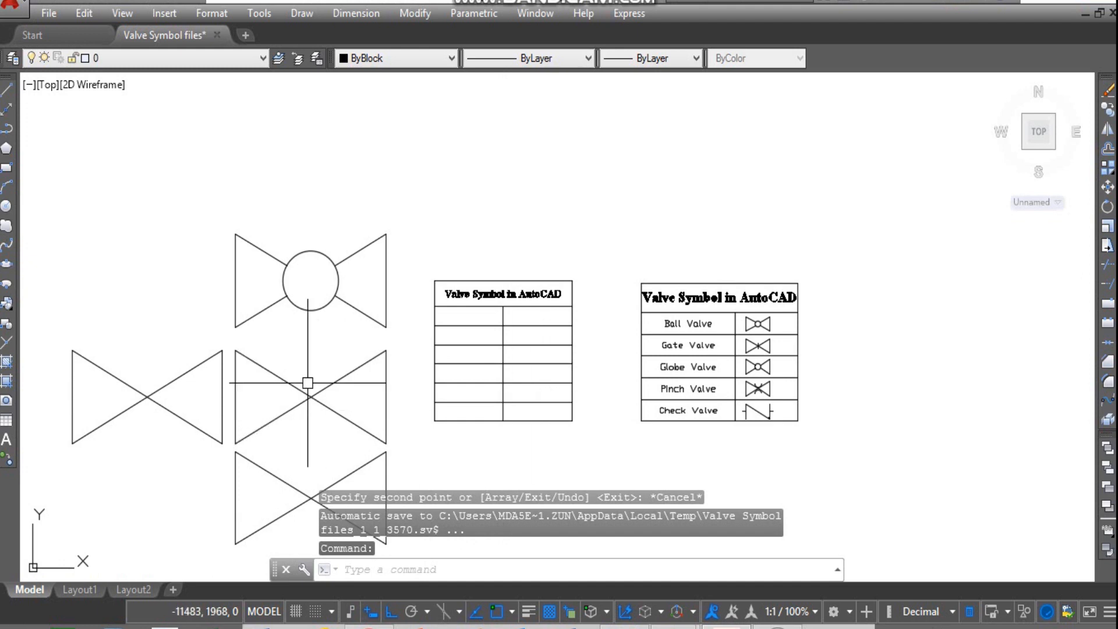
scroll(305, 382, up, 2)
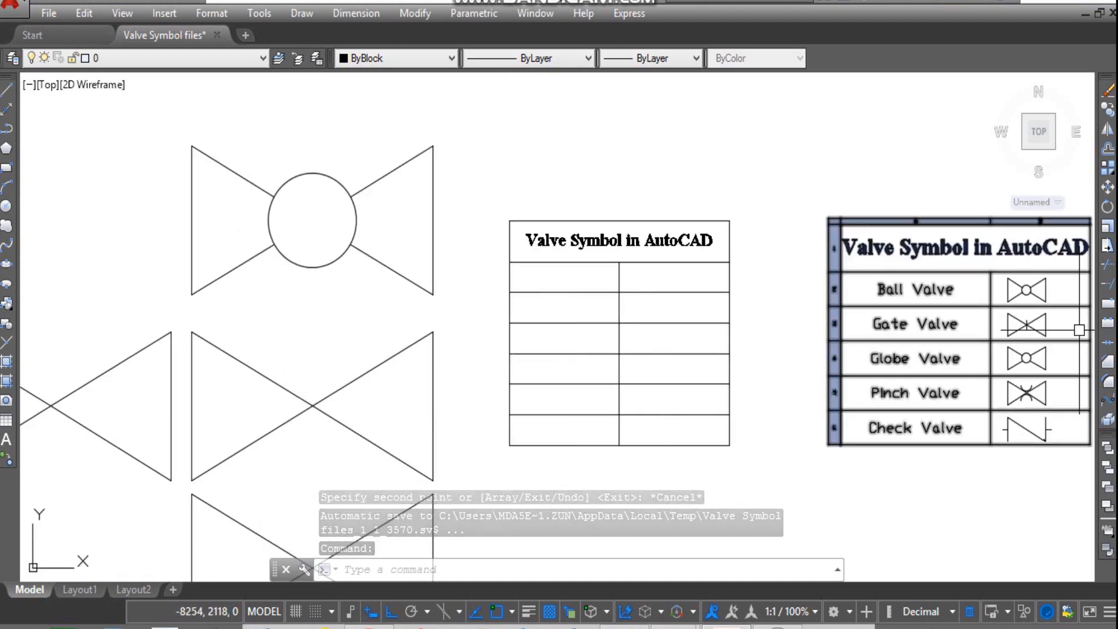
text(l)
key(Return)
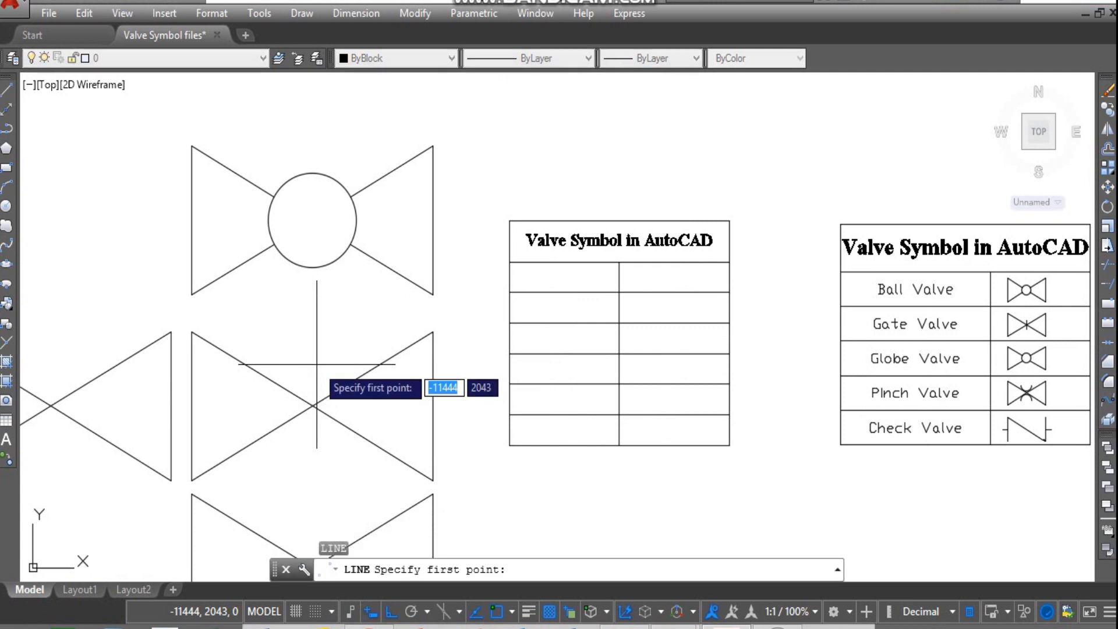
click(312, 405)
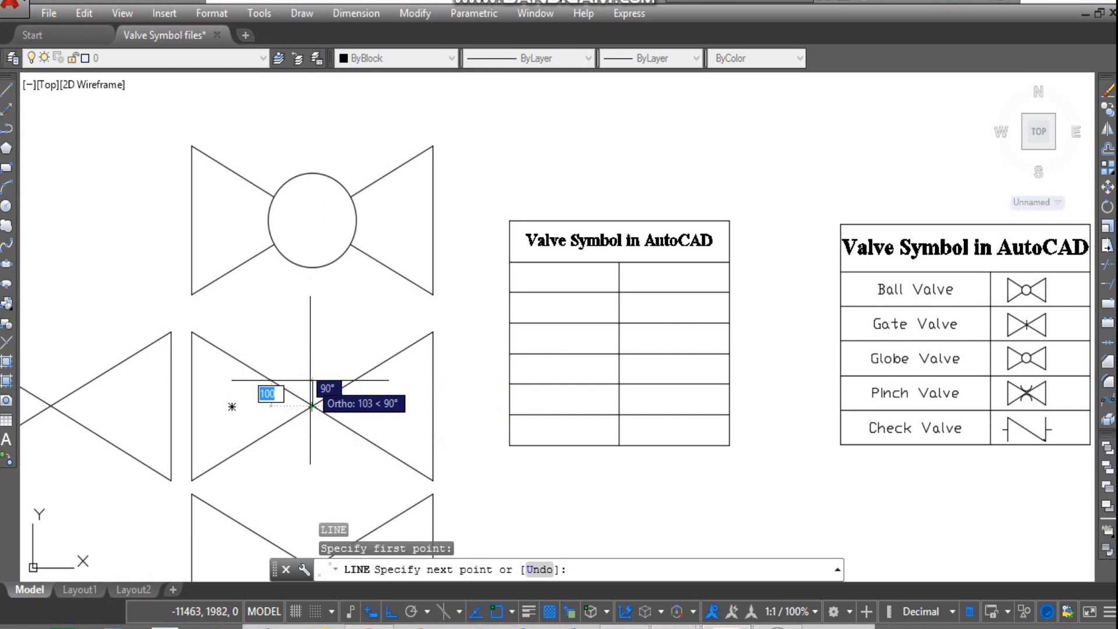
click(312, 355)
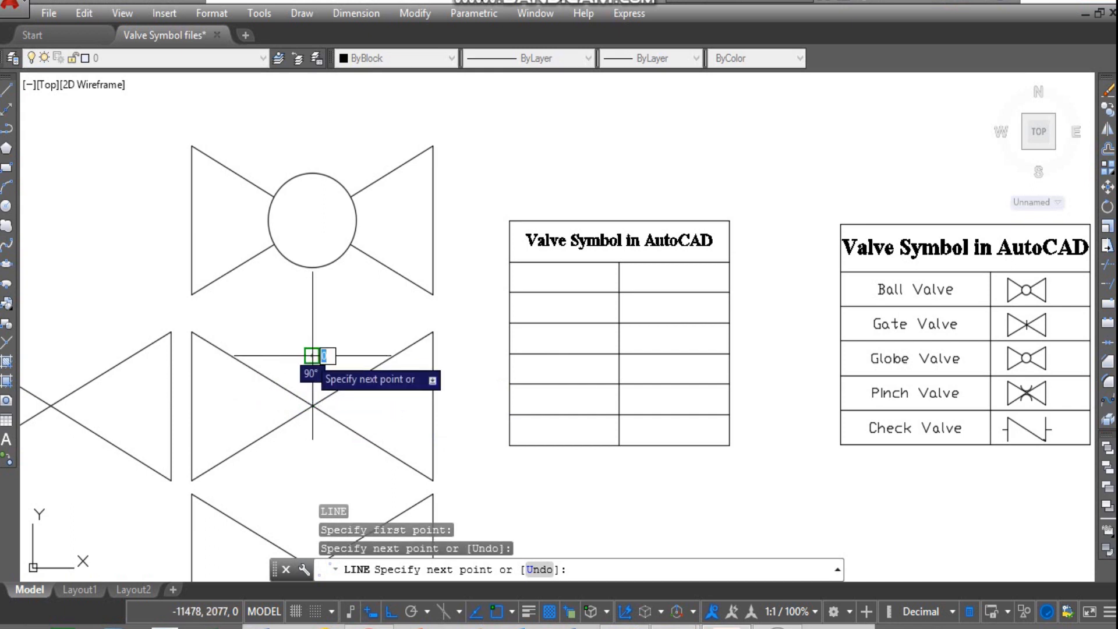
key(Escape)
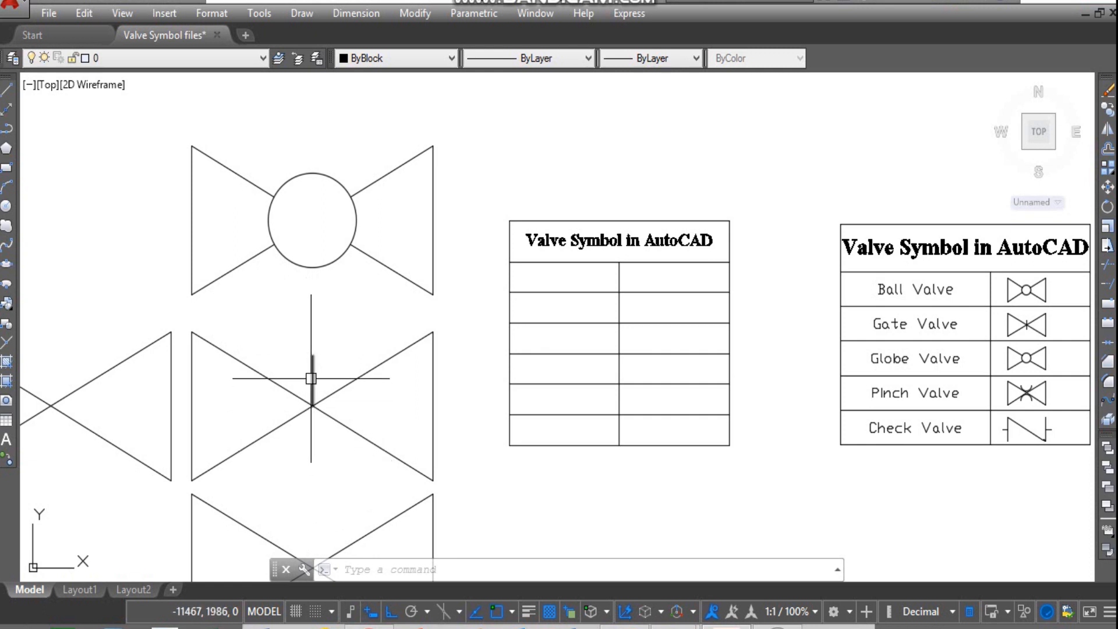
Step: Mirror the short vertical line about a horizontal line through the meeting point of the triangles, keeping the original
text(i)
key(Return)
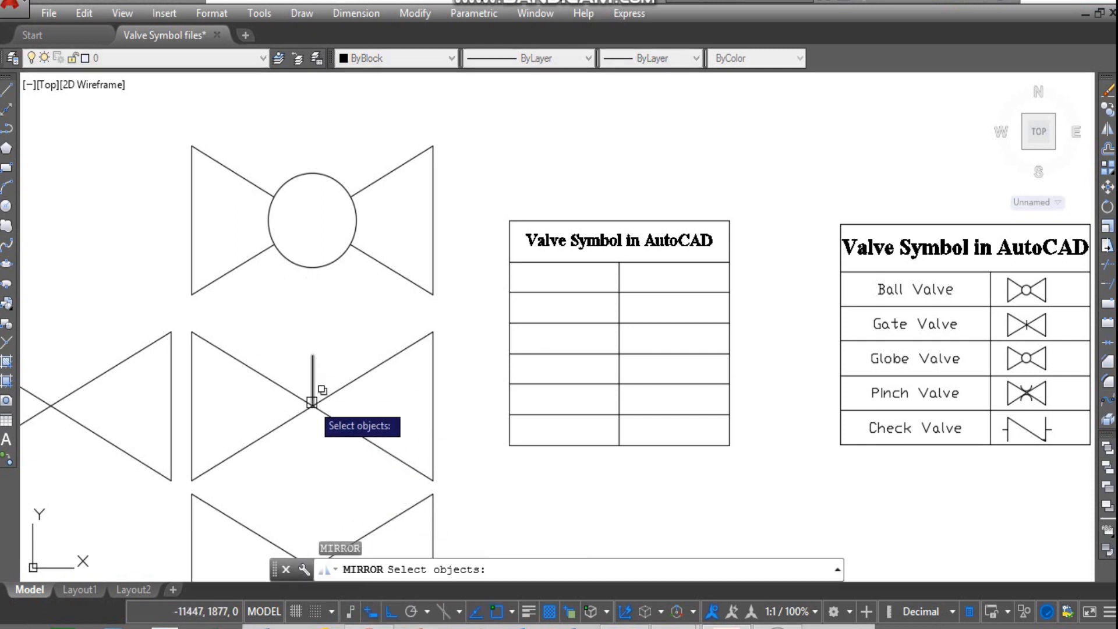
click(309, 378)
key(Return)
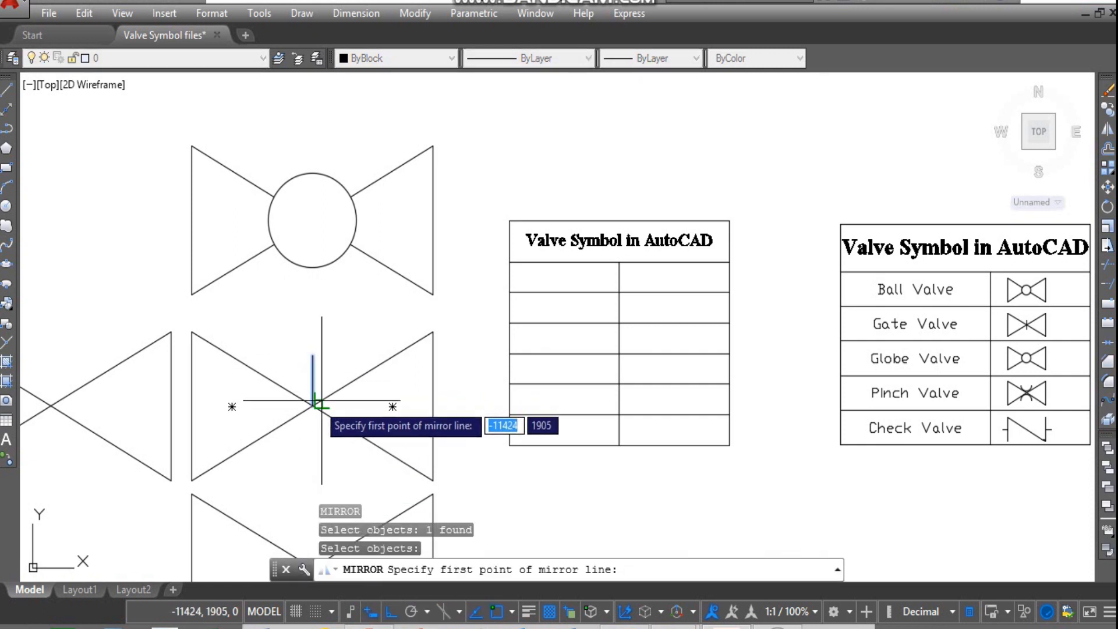
click(312, 406)
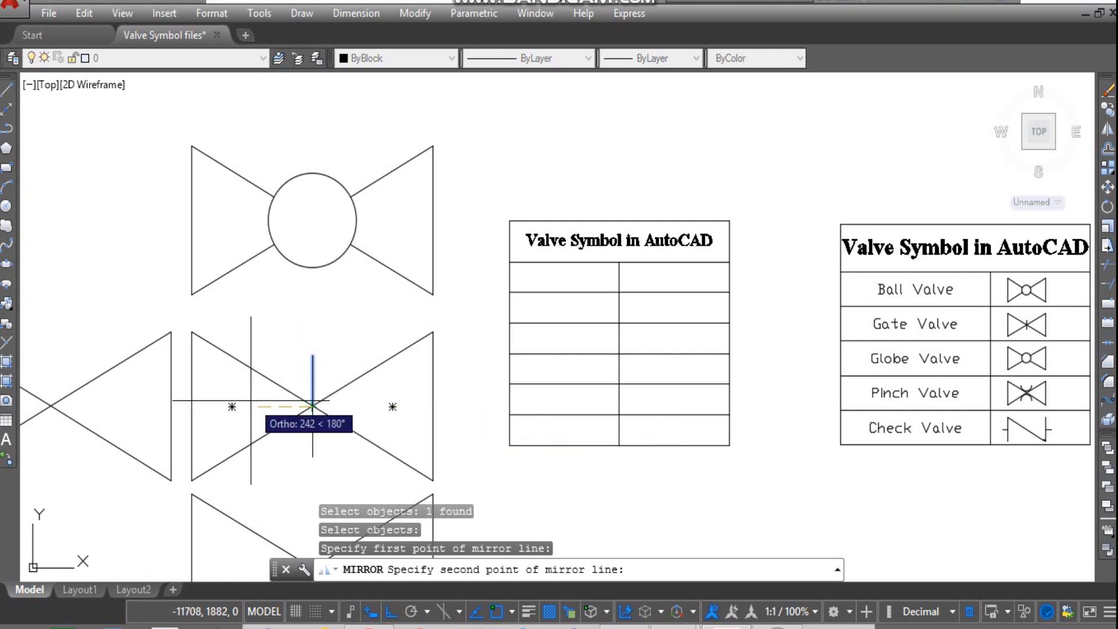
click(467, 418)
click(505, 481)
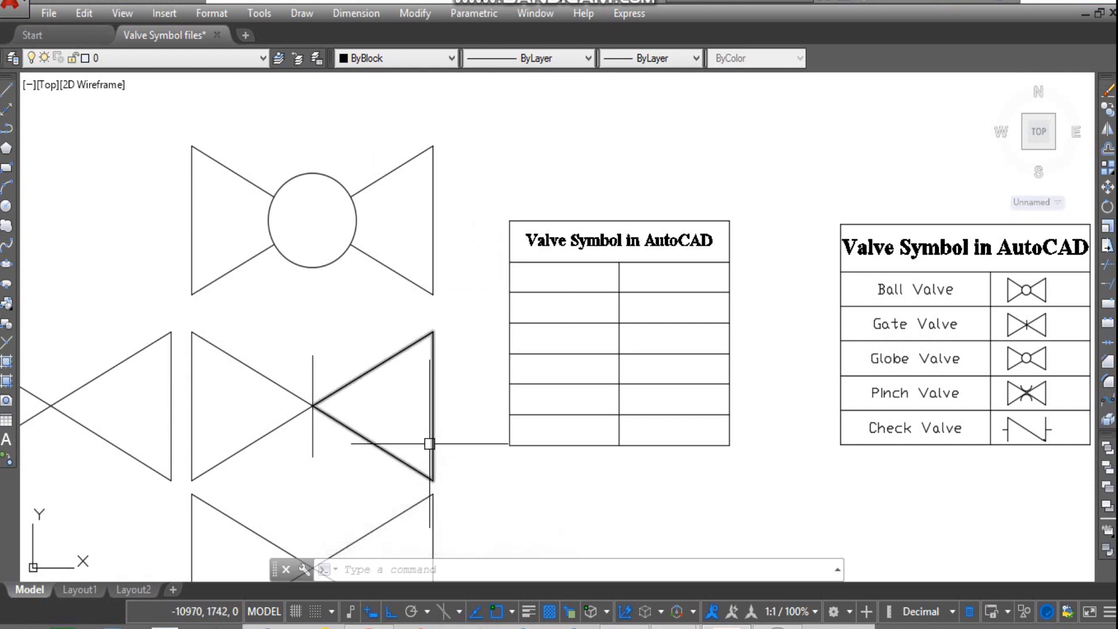
Step: Draw a circle centred where the triangles of the lowest bow-tie symbol meet, slightly smaller than the circle in the uppermost symbol
scroll(478, 445, down, 4)
scroll(460, 460, down, 2)
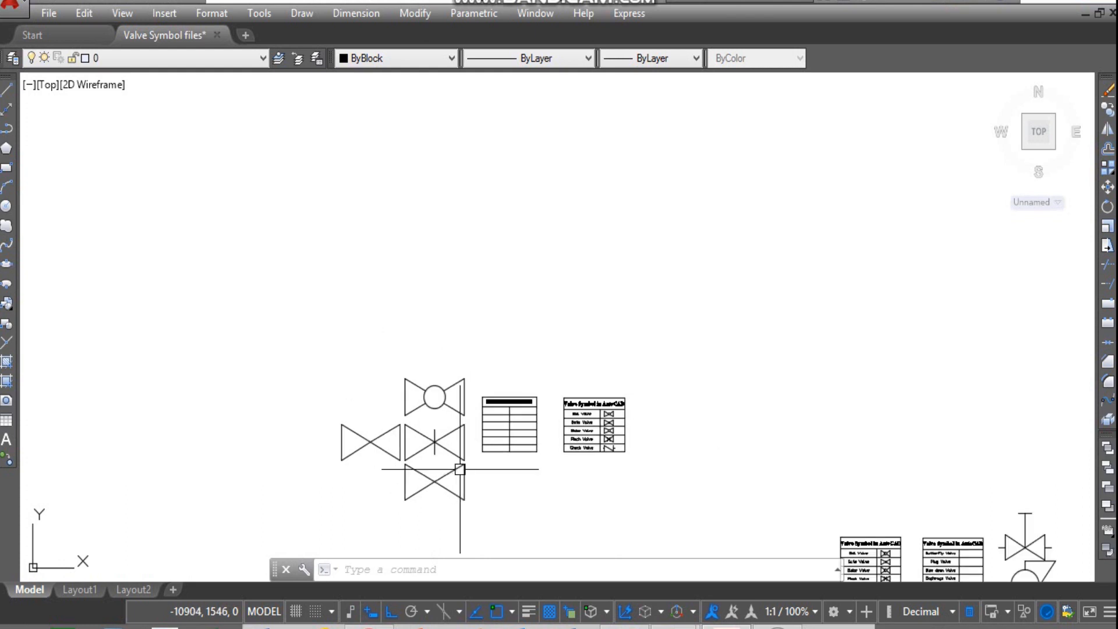
scroll(431, 483, up, 4)
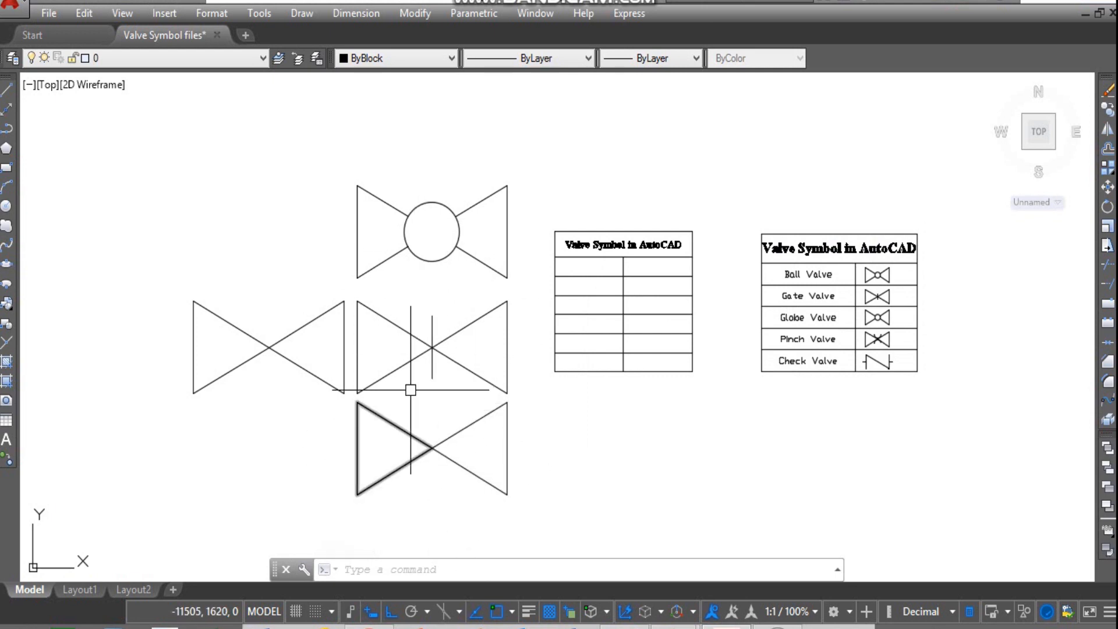
text(c)
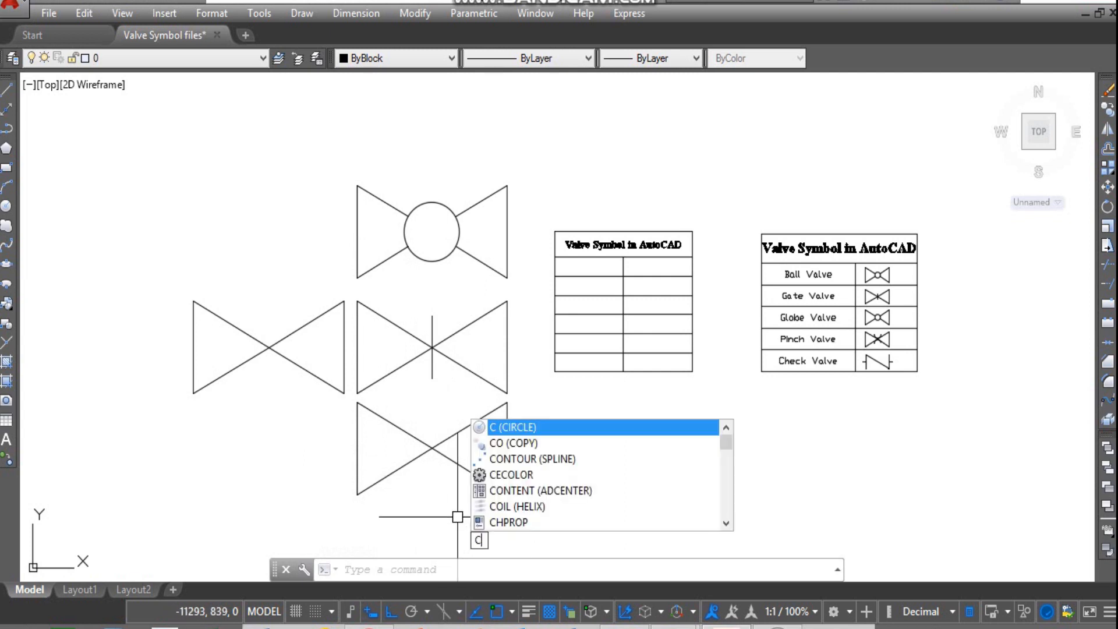
key(Return)
click(431, 448)
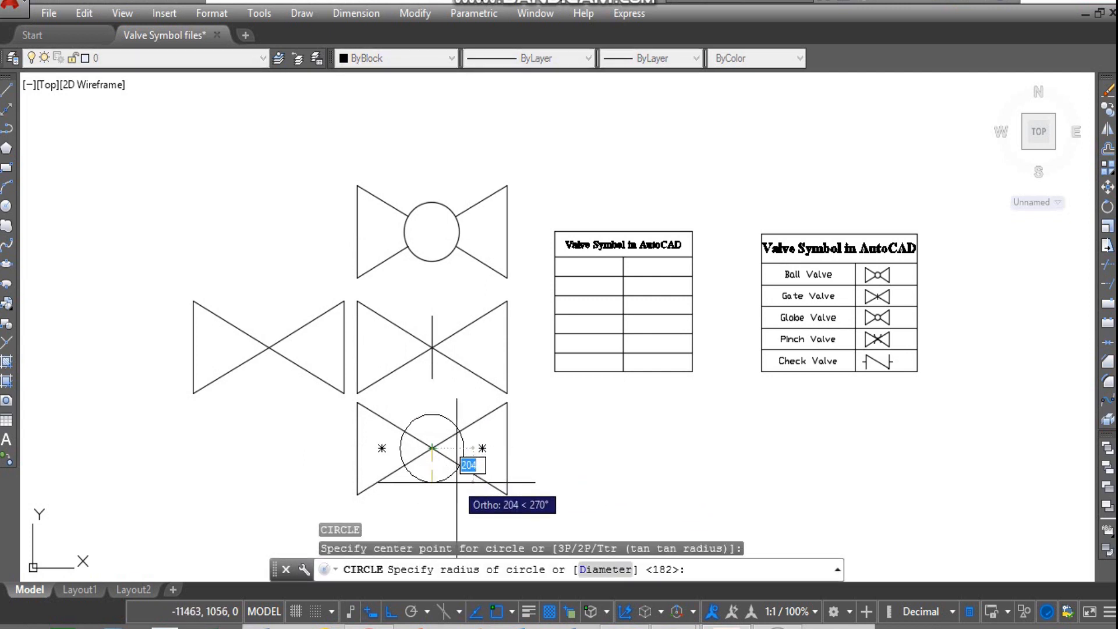
click(457, 451)
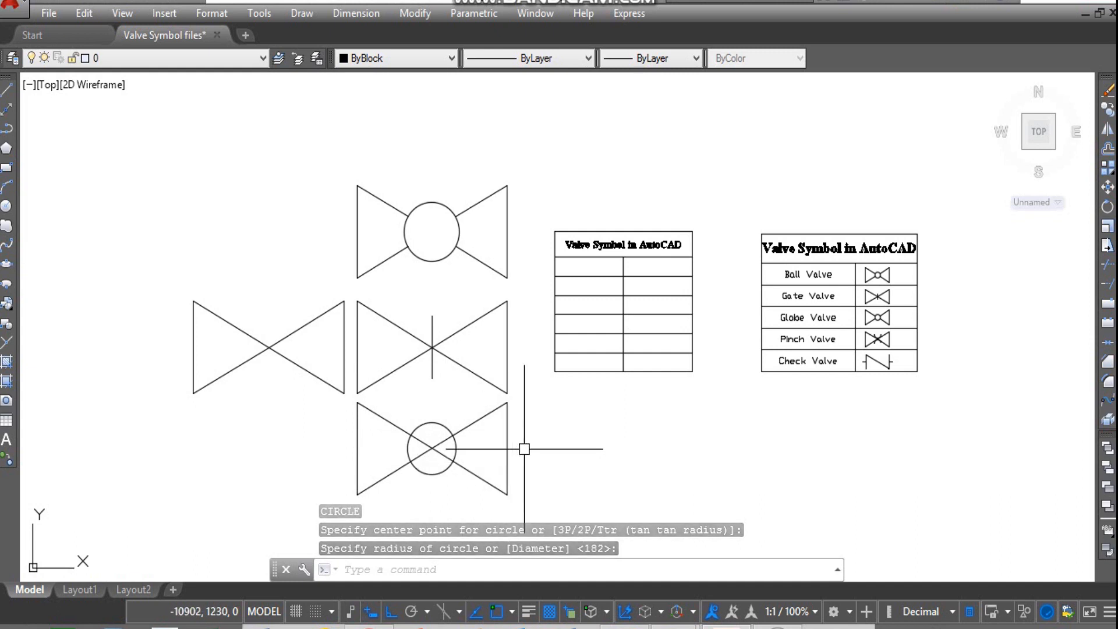
Step: Trim away the triangle line segments inside the circle of the lowest valve symbol
text(tr)
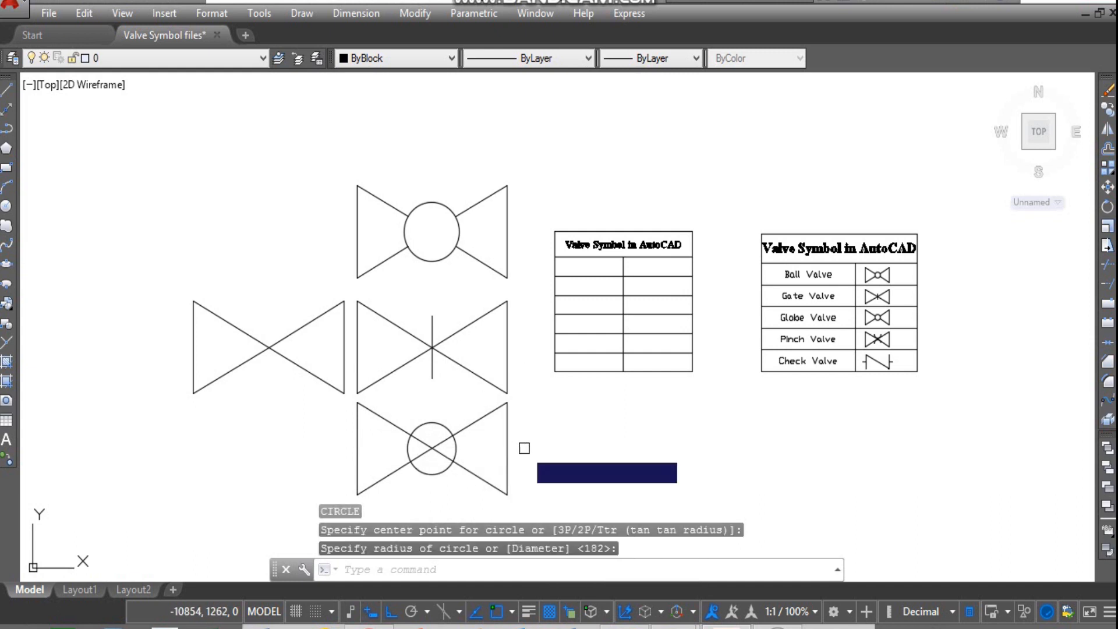
key(Return)
key(Return)
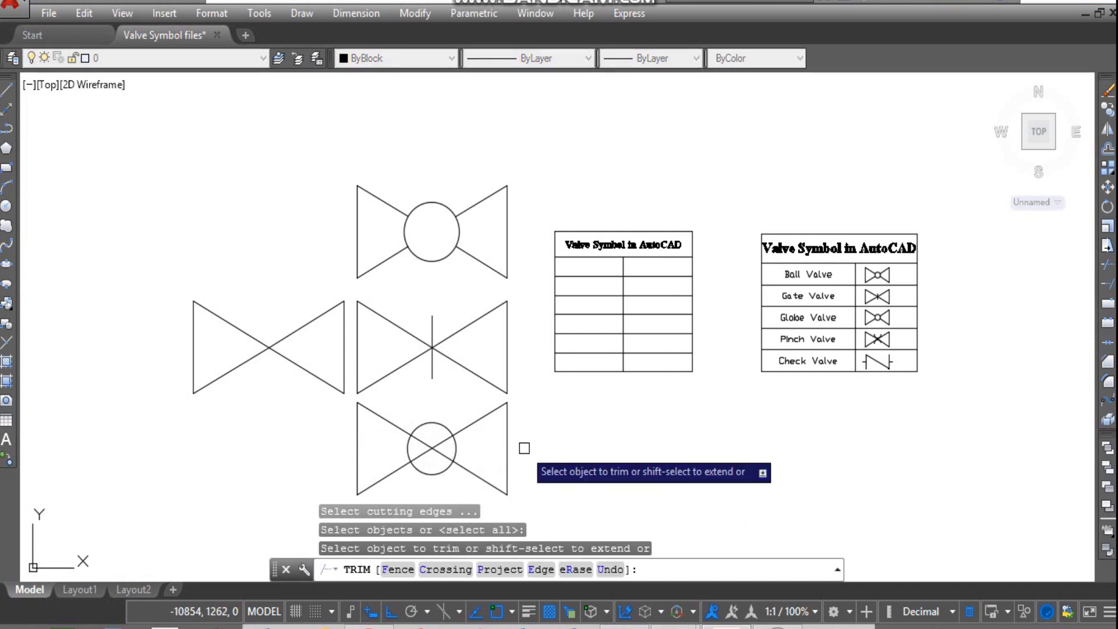
click(427, 443)
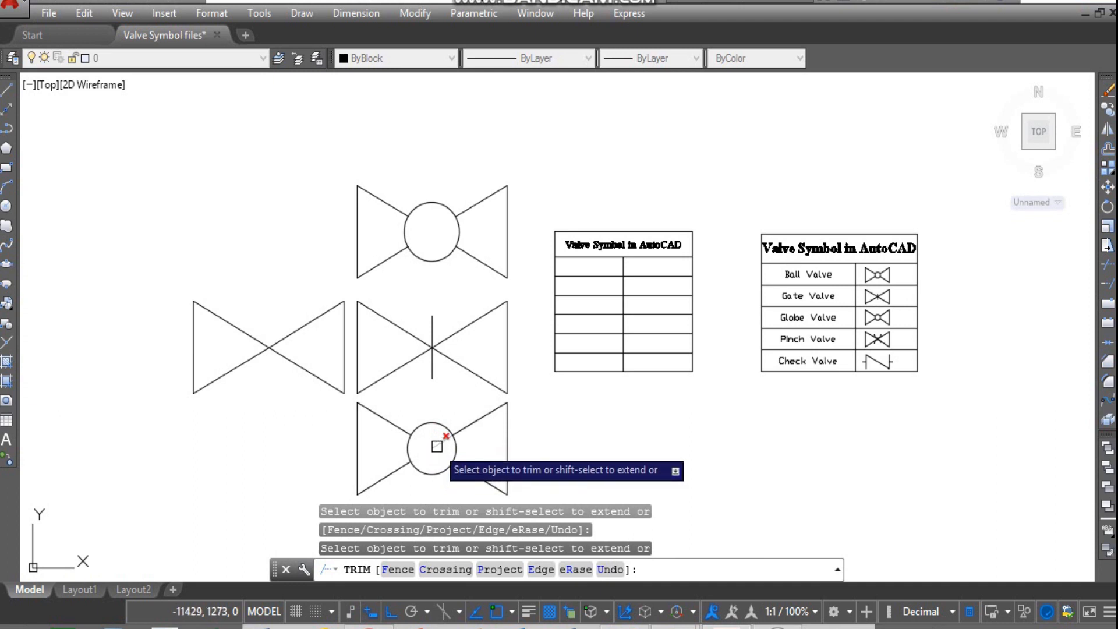
key(Escape)
scroll(562, 450, down, 2)
scroll(545, 472, up, 2)
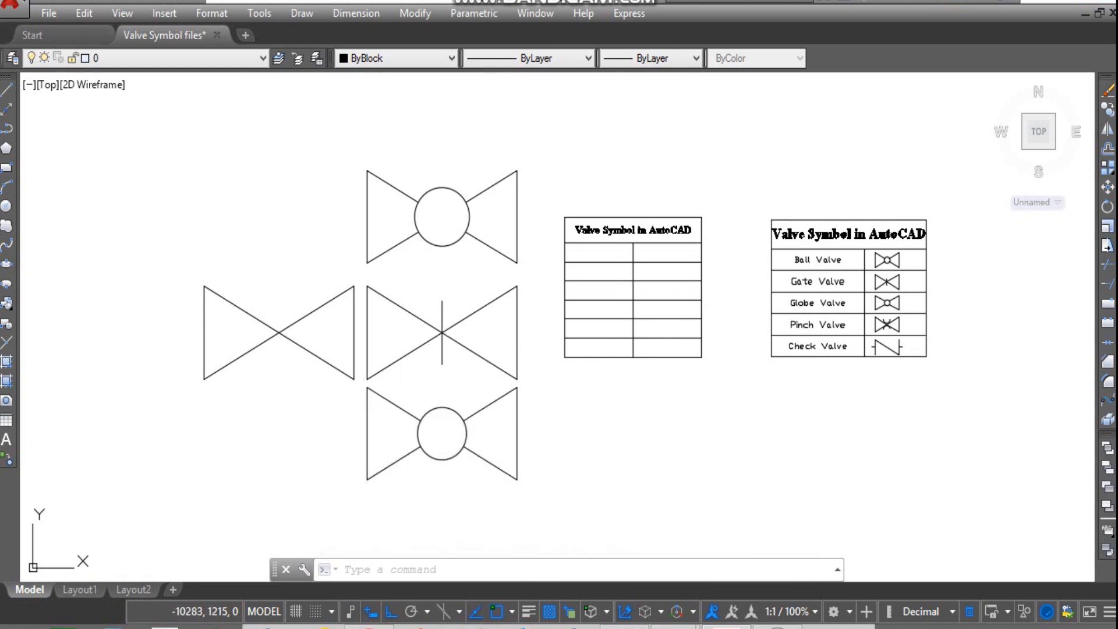
Step: Start a hatch and set both its pattern colour and its background colour to Black
text(h)
key(Return)
drag(602, 46, 691, 42)
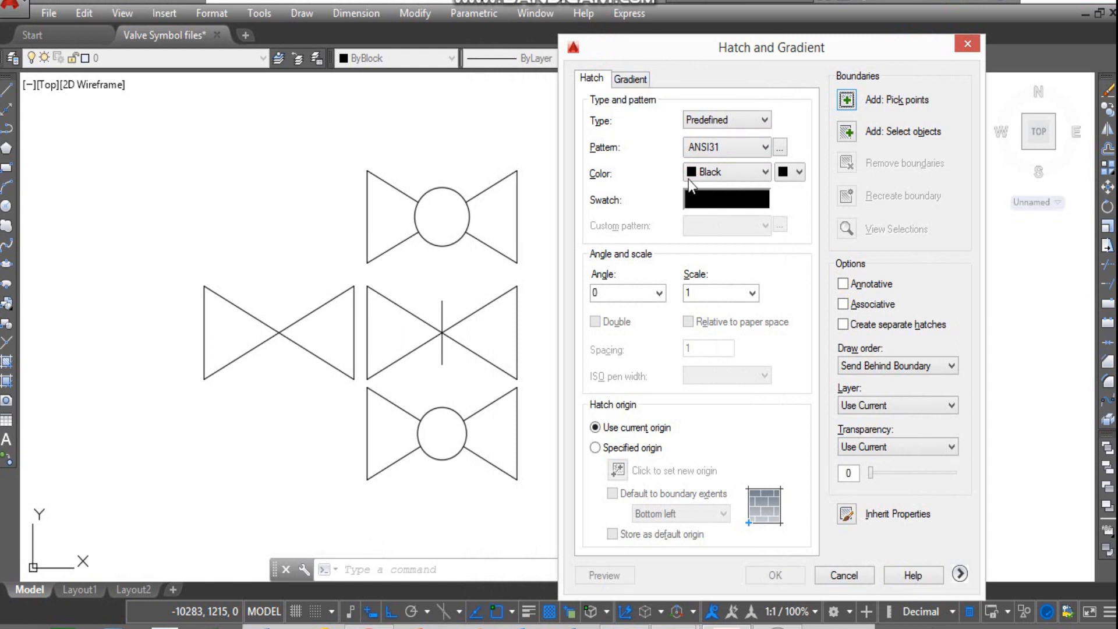
click(765, 171)
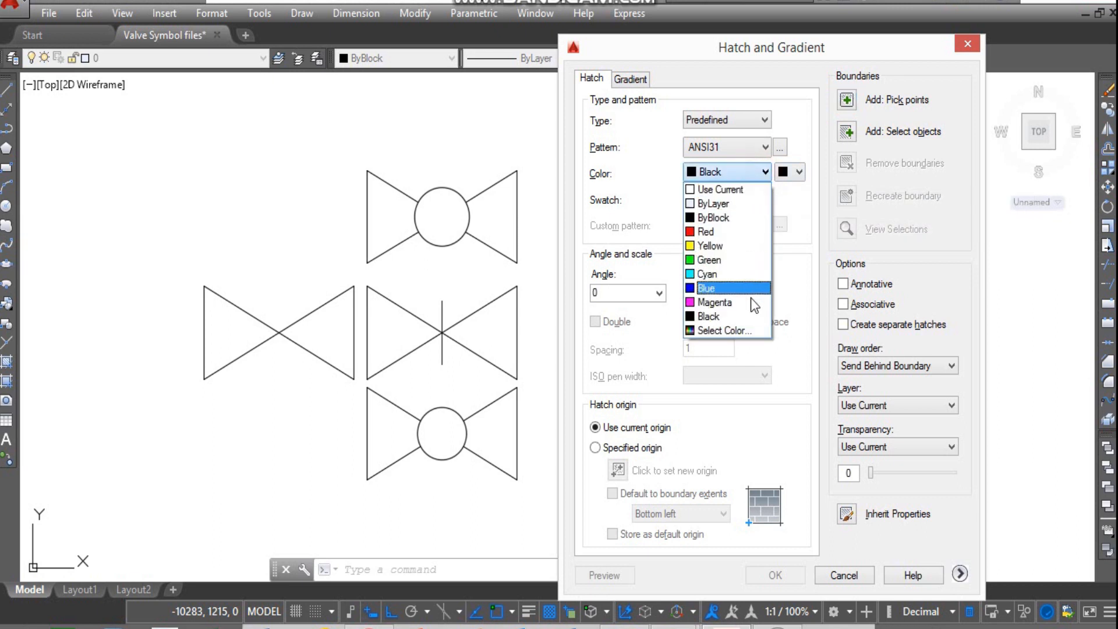
click(751, 318)
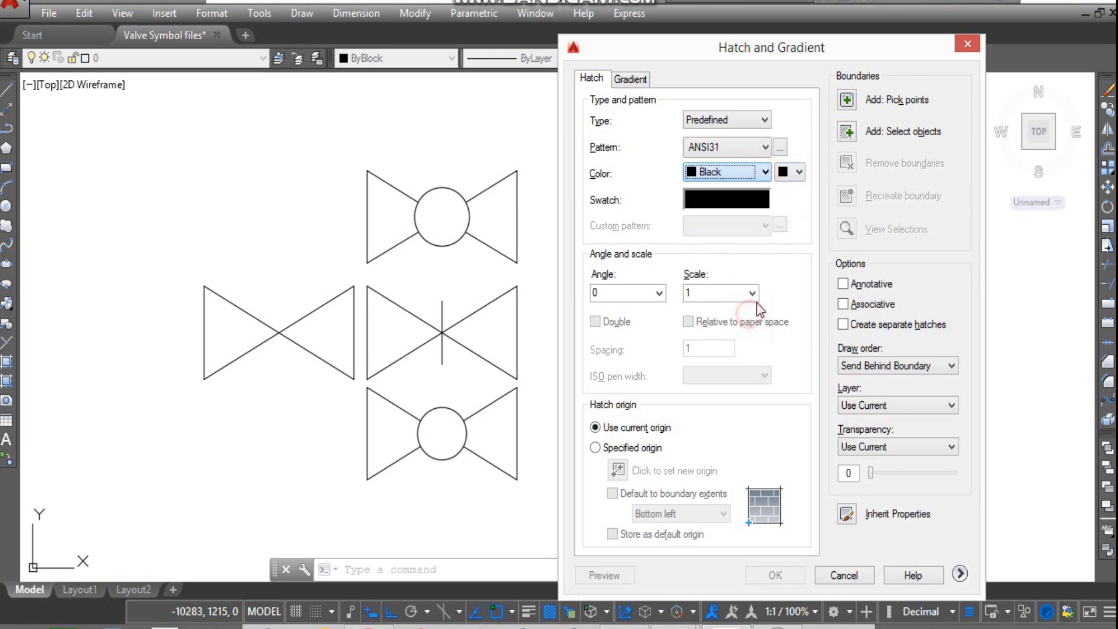
click(799, 171)
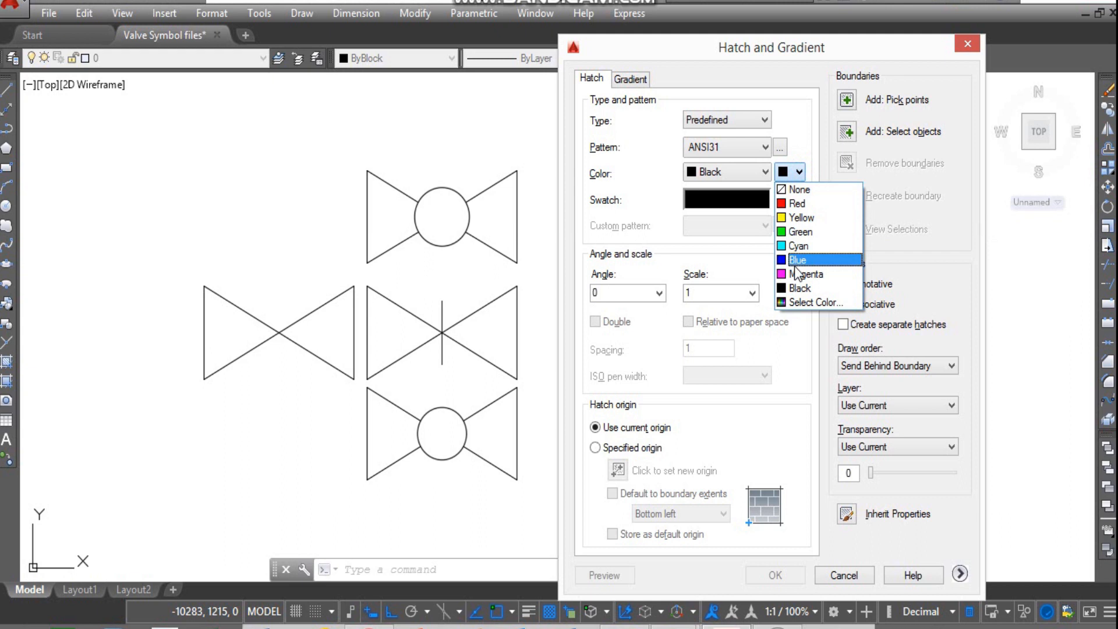
click(798, 288)
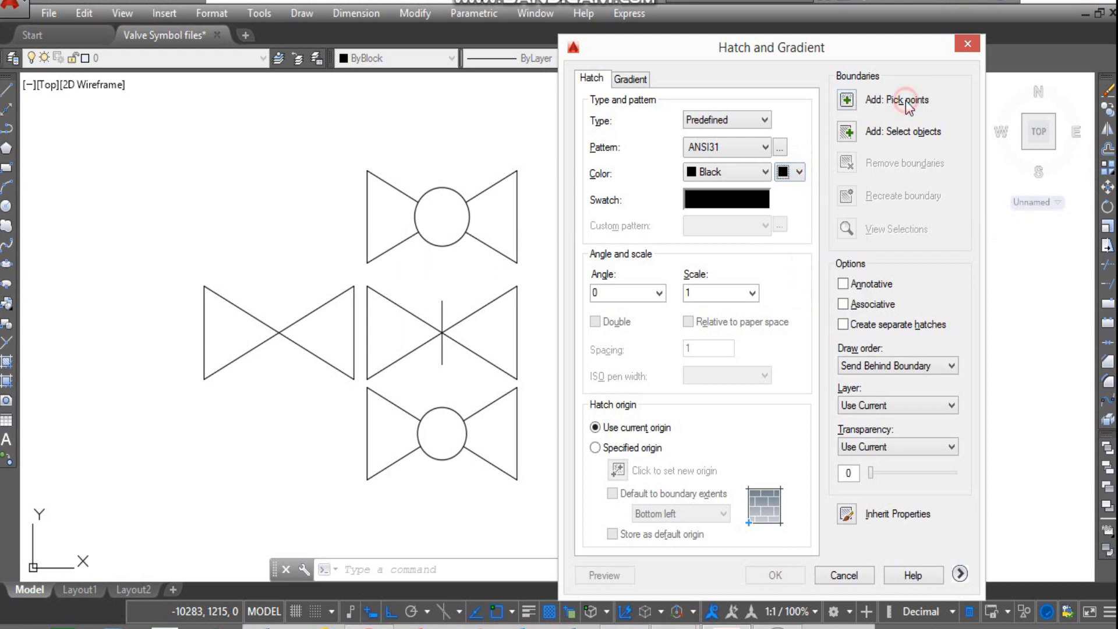
Step: Fill the circle of the lowest valve symbol with the black hatch, picking a point inside it as the boundary
click(849, 97)
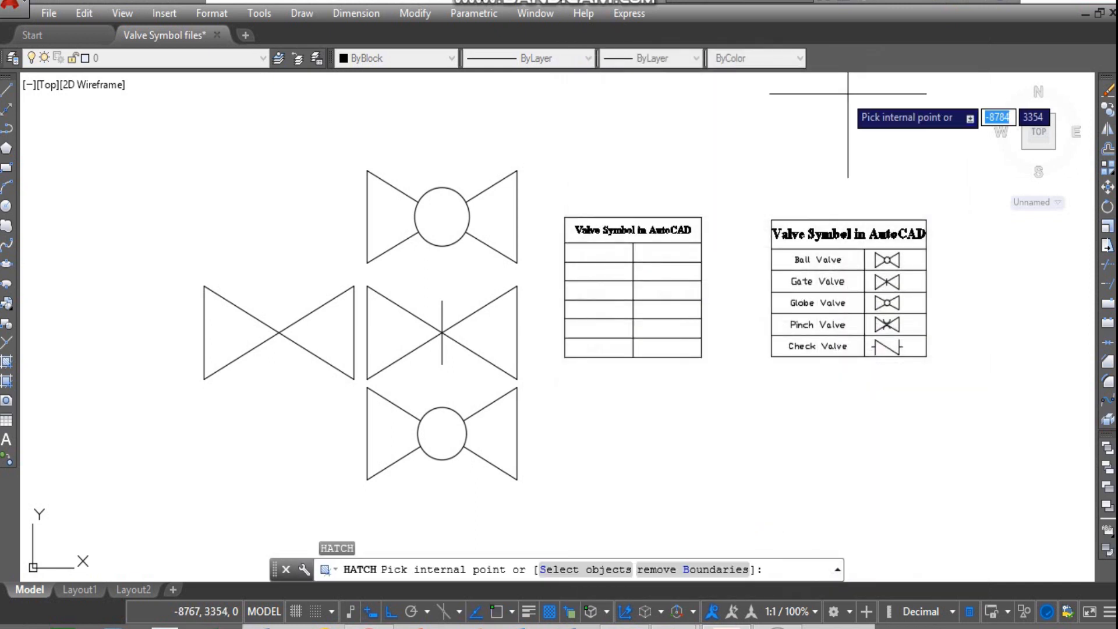
click(446, 436)
key(Return)
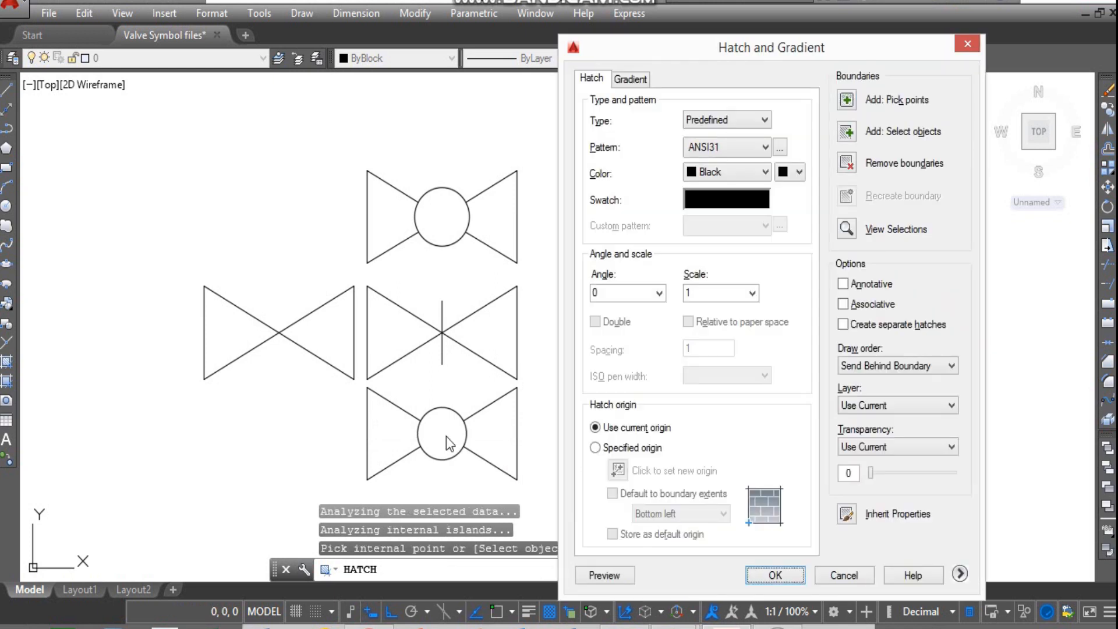
click(774, 576)
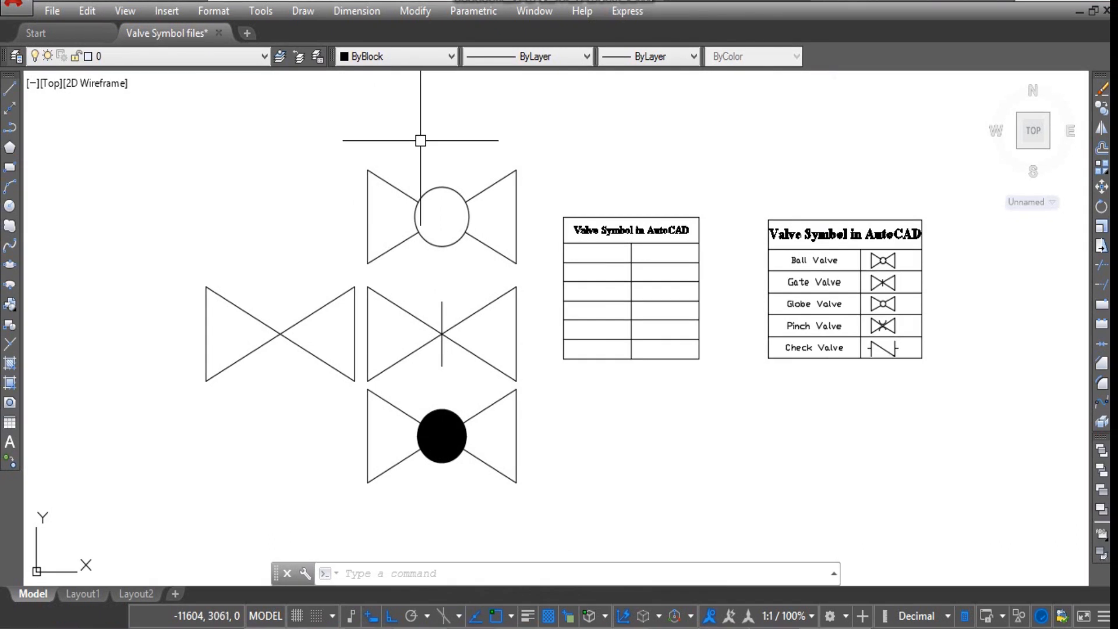
click(362, 142)
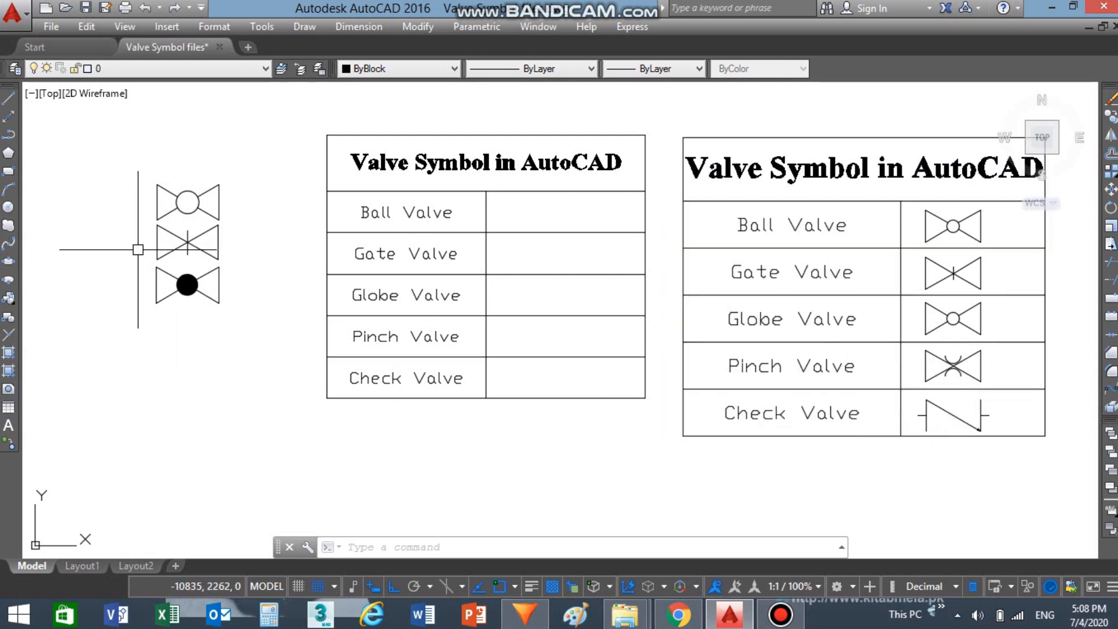
Step: Copy the gate valve symbol straight down to a free spot below the globe valve symbol
text(co)
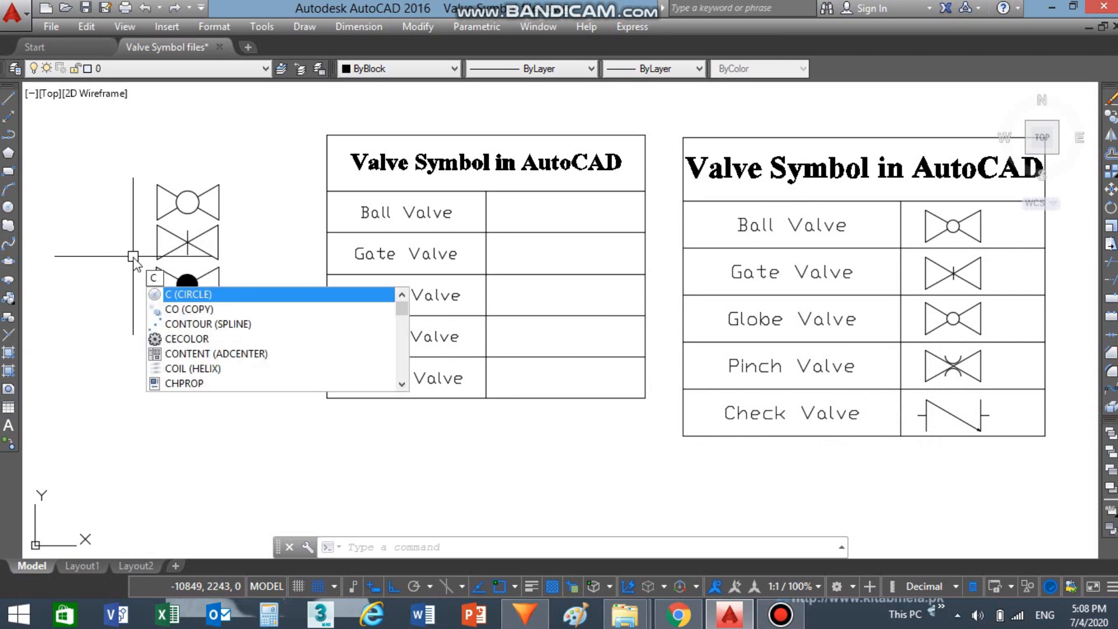
key(Return)
click(143, 223)
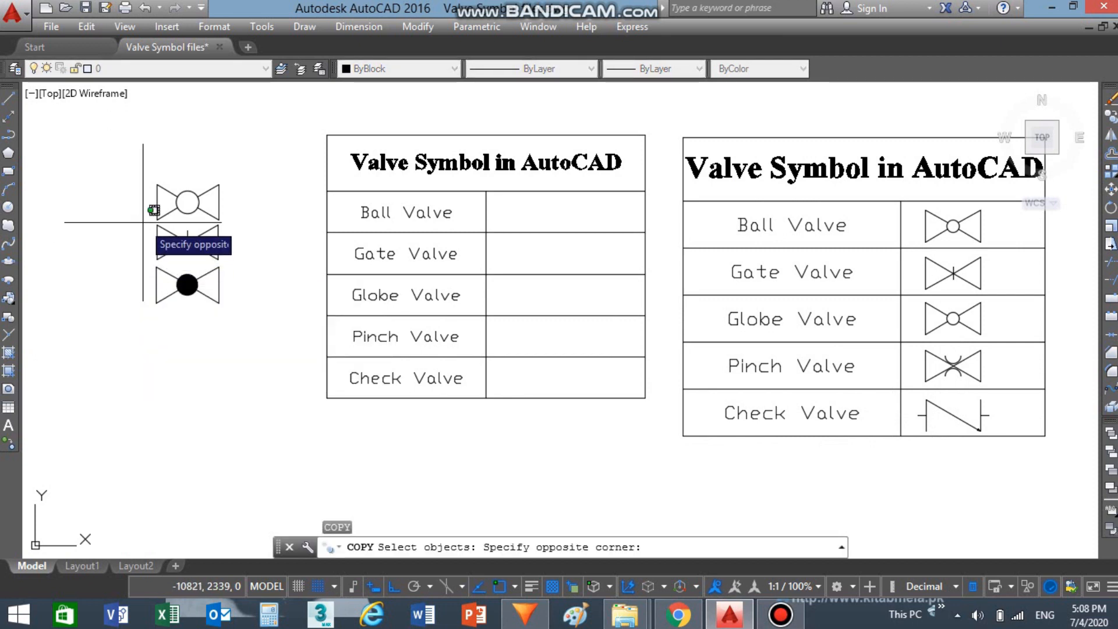
click(240, 250)
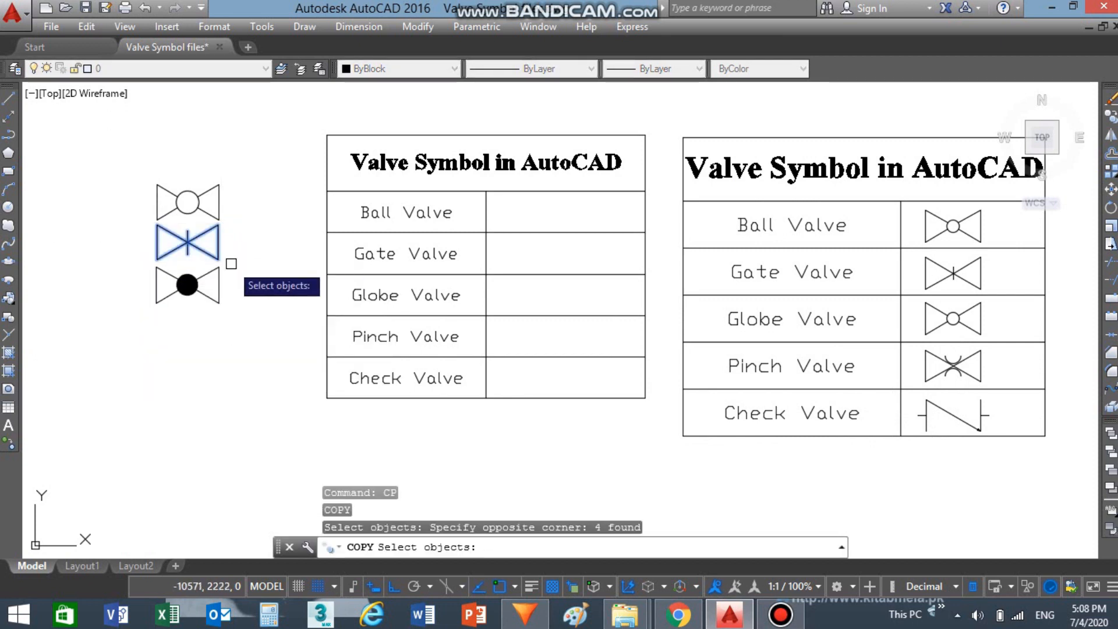
key(Return)
click(217, 259)
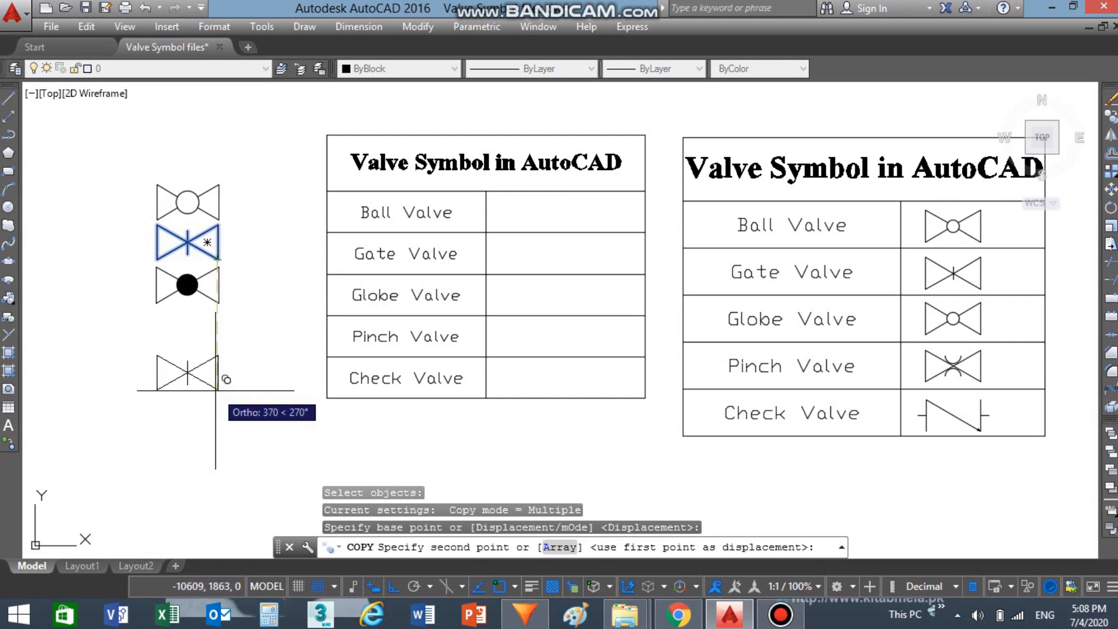
click(217, 386)
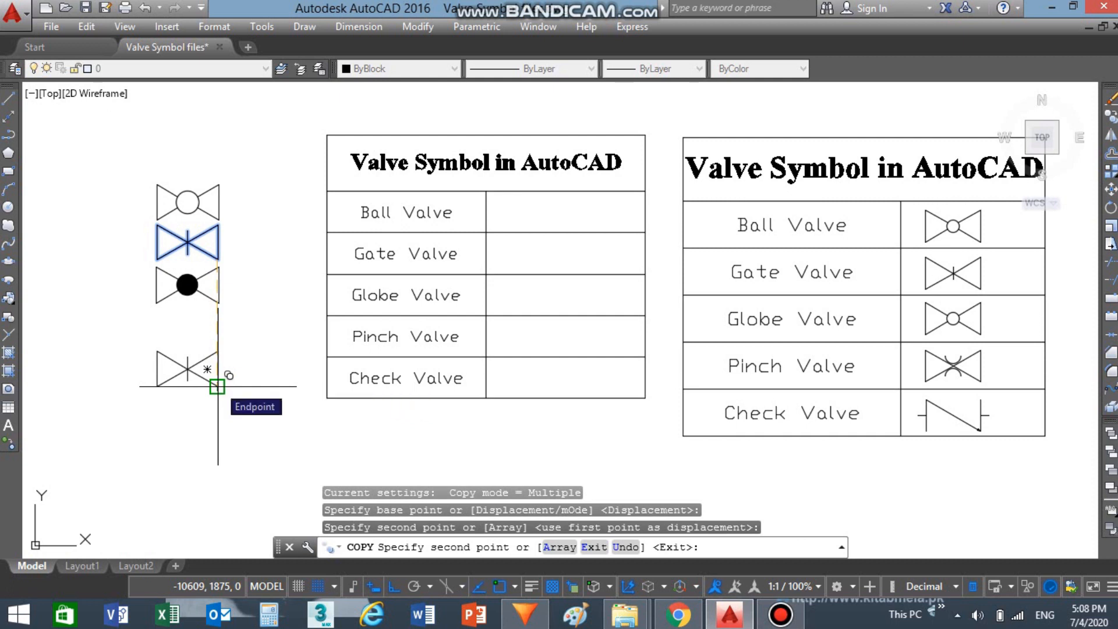
key(Escape)
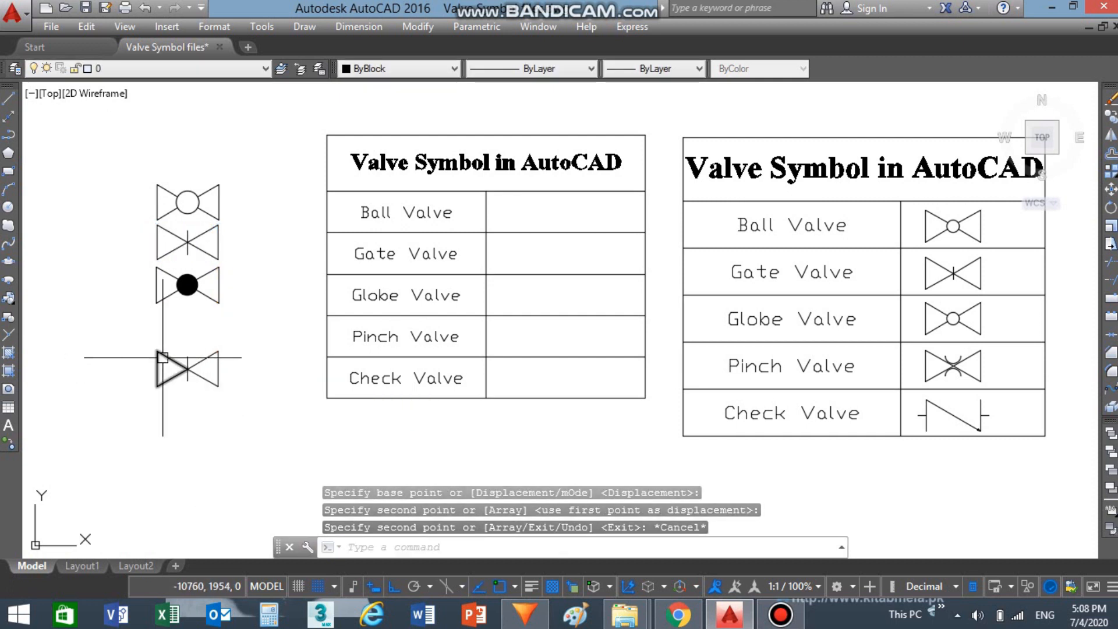
Step: Trim away the diagonal lines of the copied symbol, keeping its two outer vertical lines
click(148, 343)
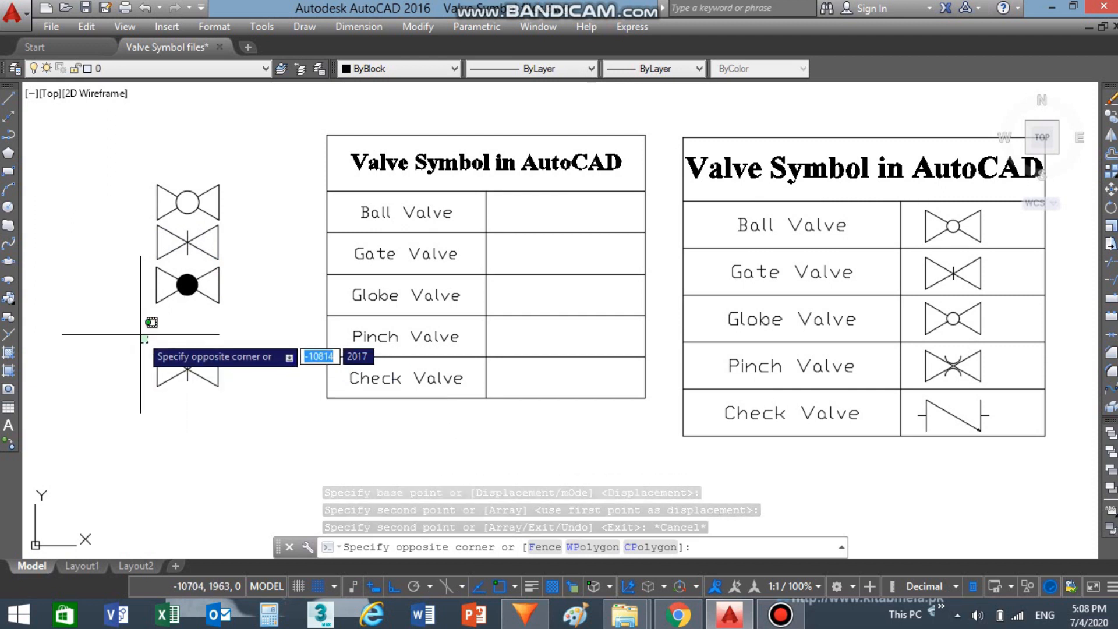
click(153, 347)
text(tr)
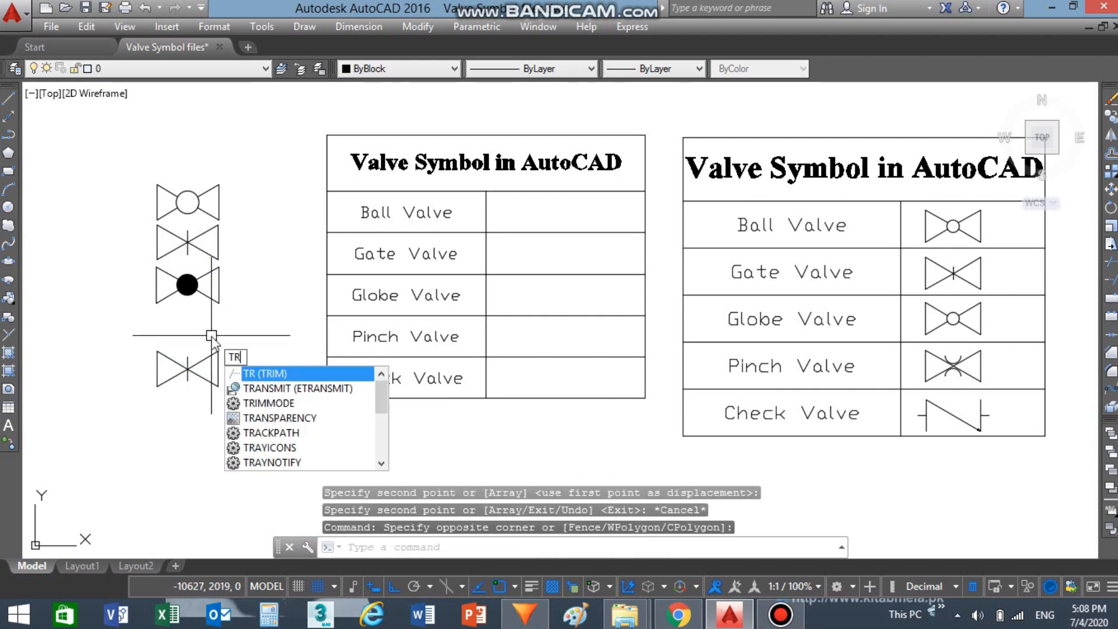
key(Return)
key(Return)
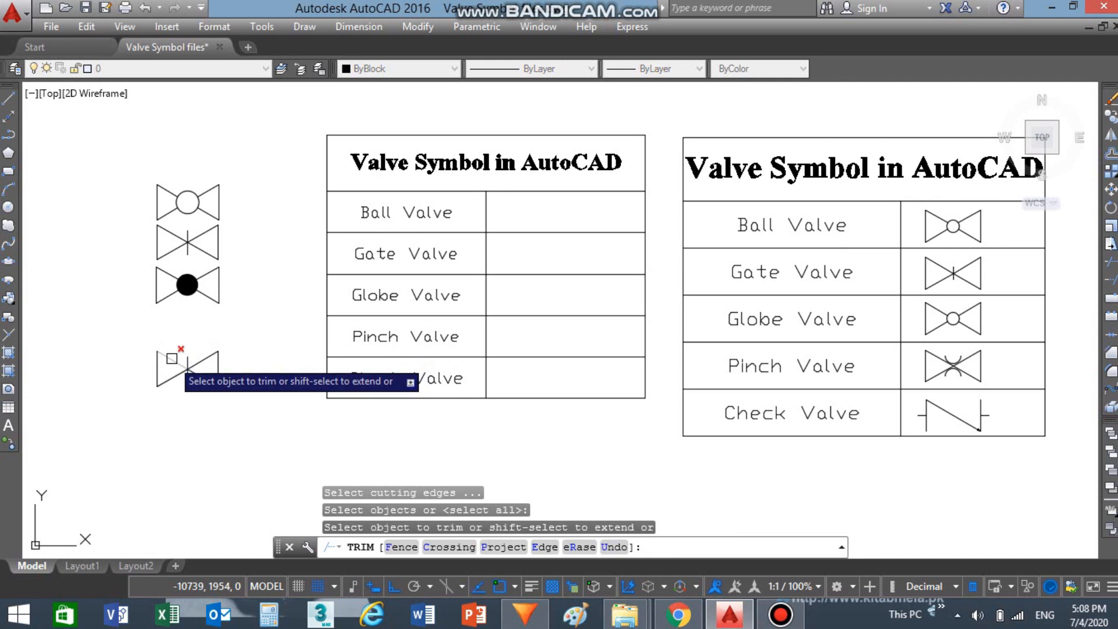
click(169, 358)
click(183, 373)
click(197, 364)
click(197, 374)
click(187, 369)
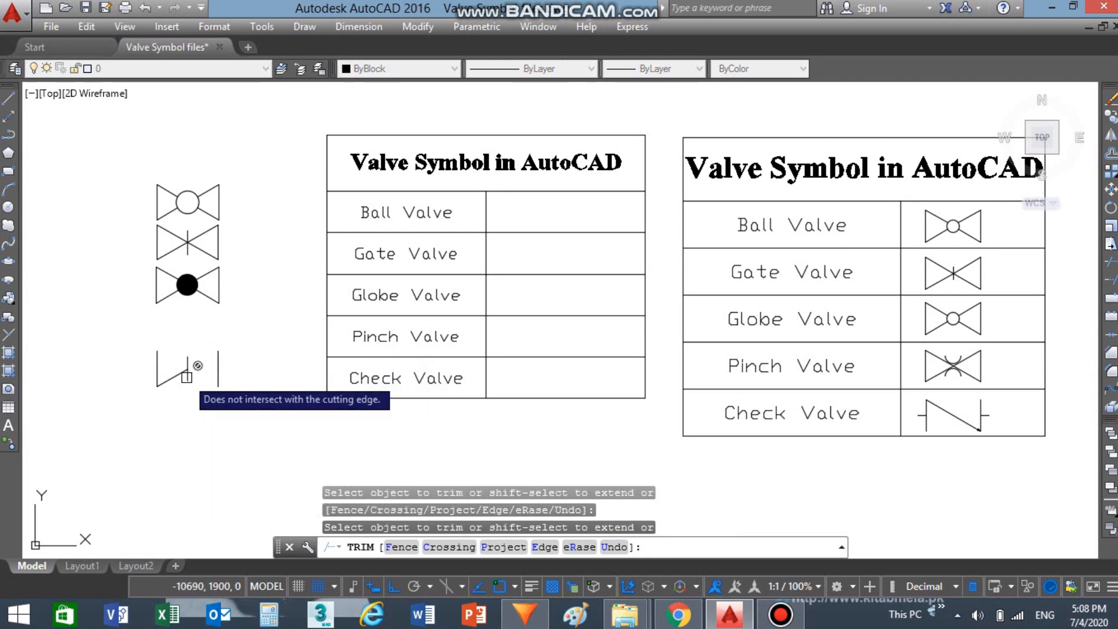
key(Escape)
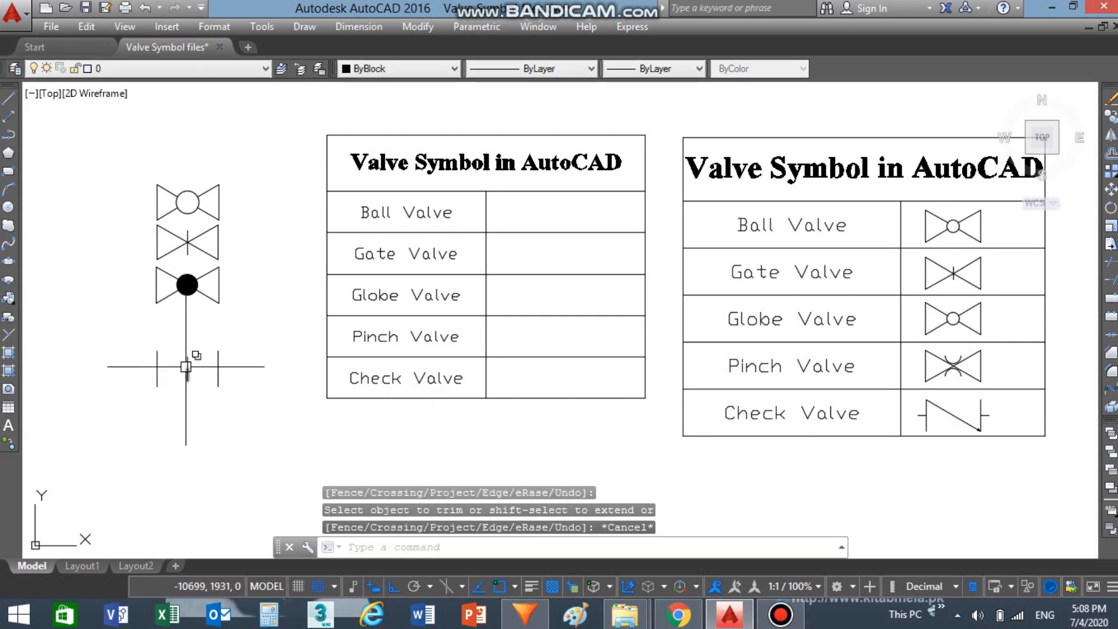
Step: Delete the two short vertical line segments in the middle of the copied symbol
click(186, 366)
click(186, 376)
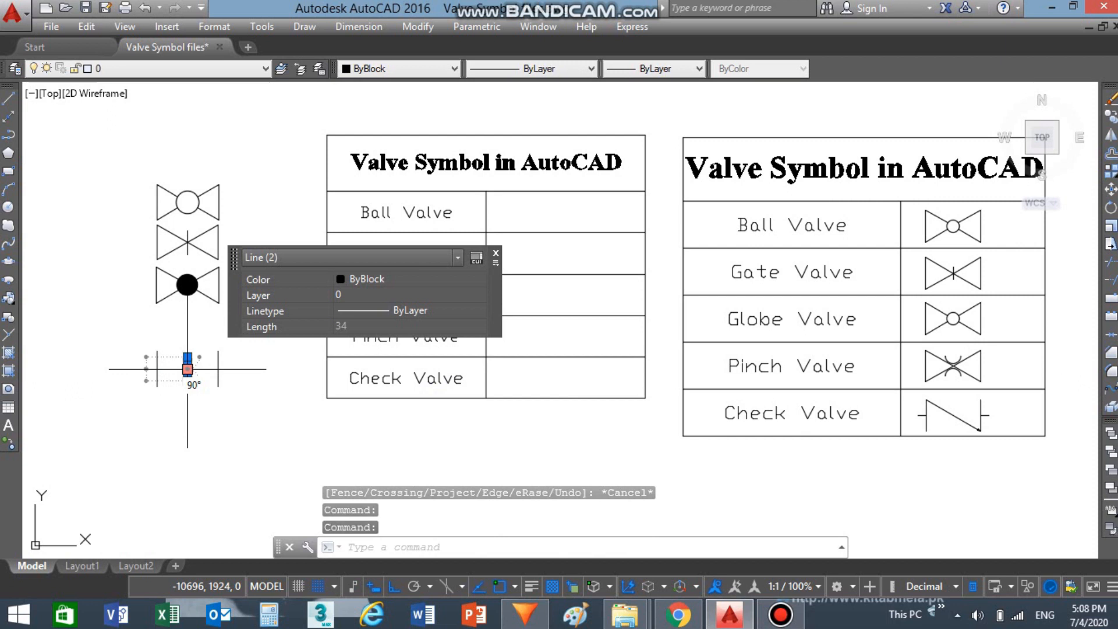
key(Delete)
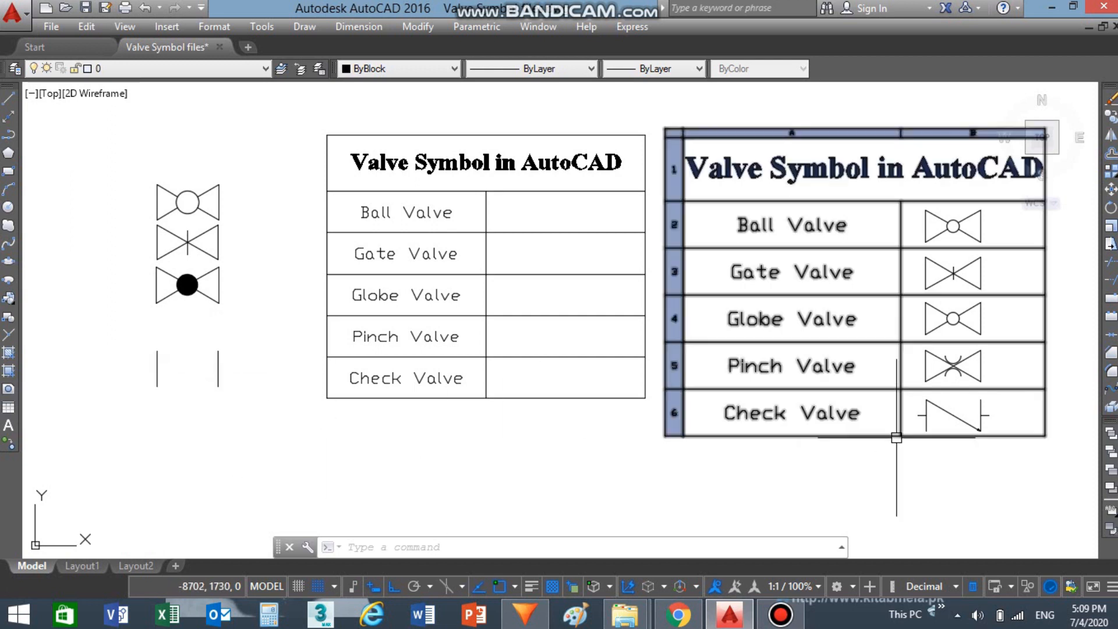
Step: Draw a leader from the lower end of the right vertical line to the upper end of the left one, with annotation set to None
scroll(976, 427, up, 6)
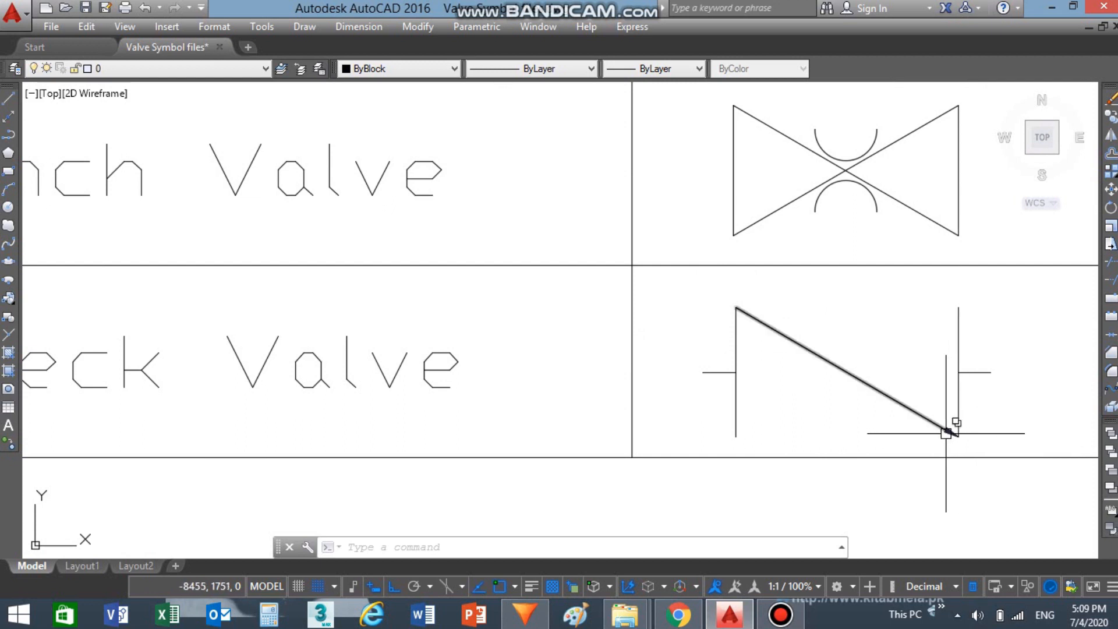
scroll(955, 433, down, 3)
scroll(688, 416, down, 4)
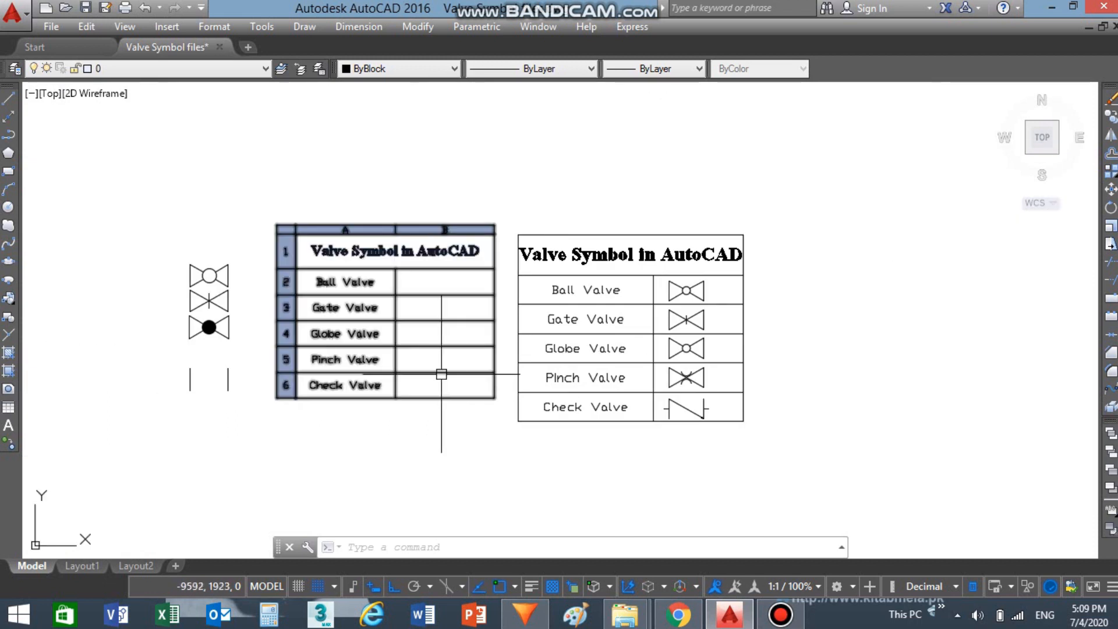
scroll(170, 362, up, 4)
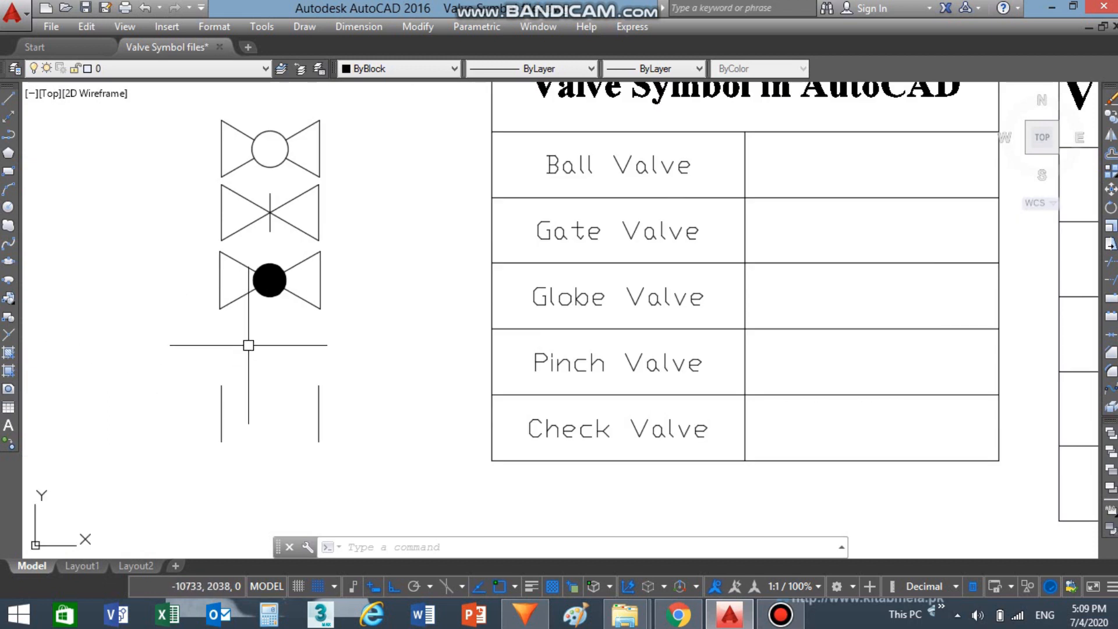
text(lea)
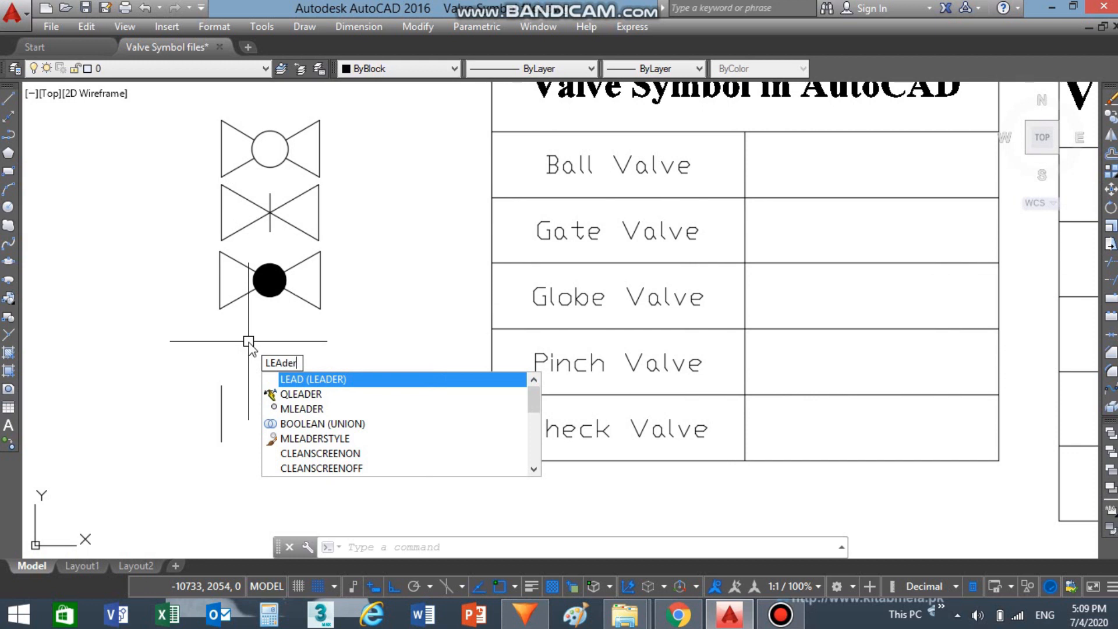
text(der)
key(Return)
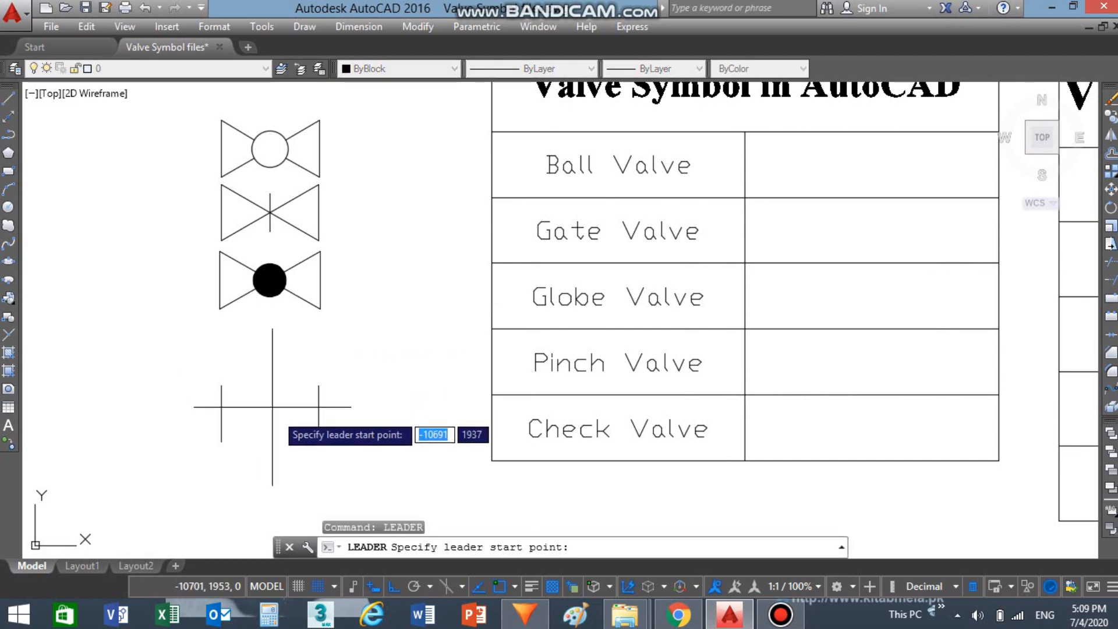
click(318, 442)
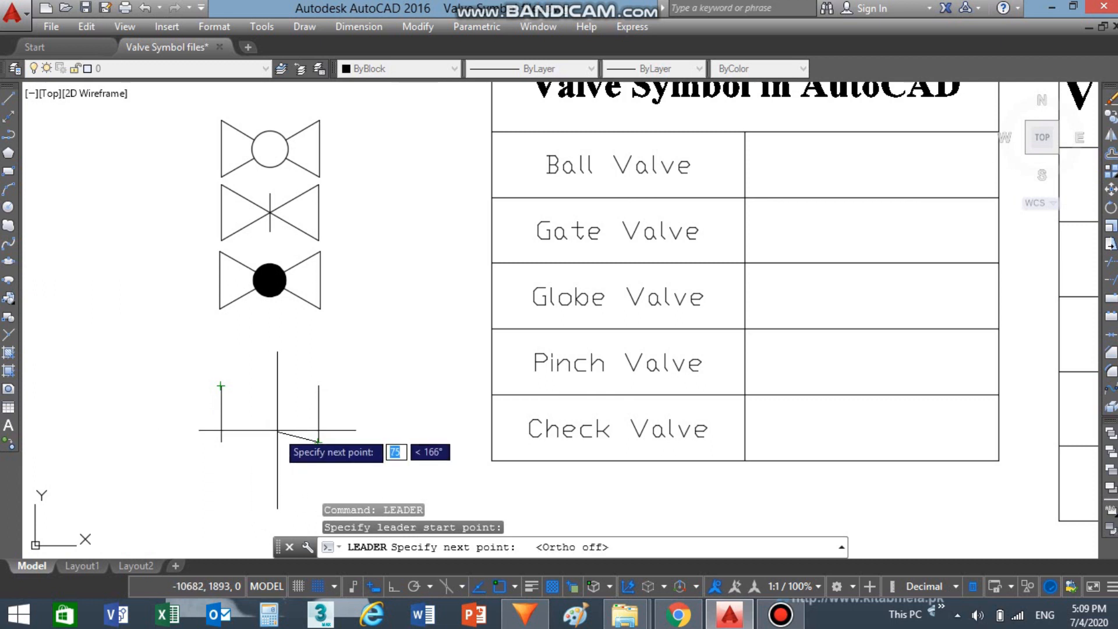
click(318, 443)
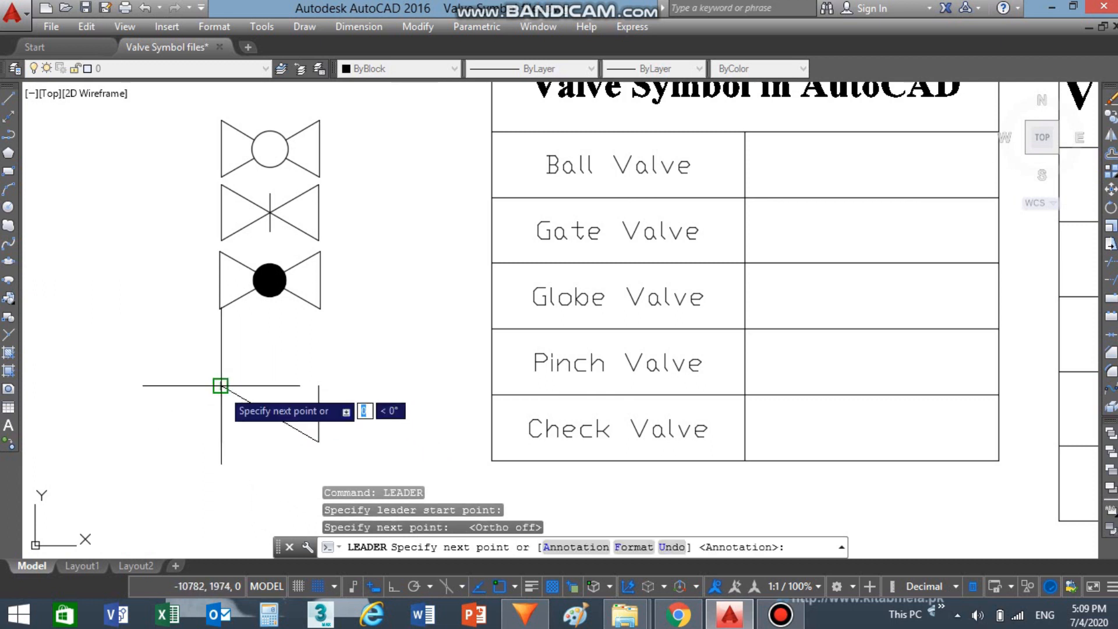
click(222, 389)
click(222, 389)
key(Return)
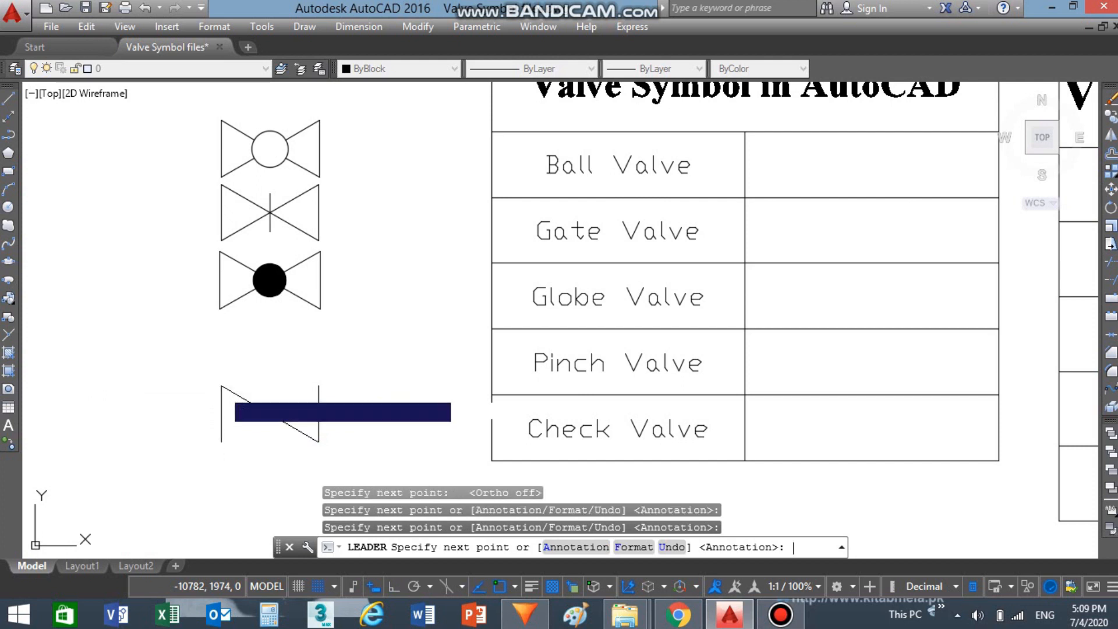
key(Return)
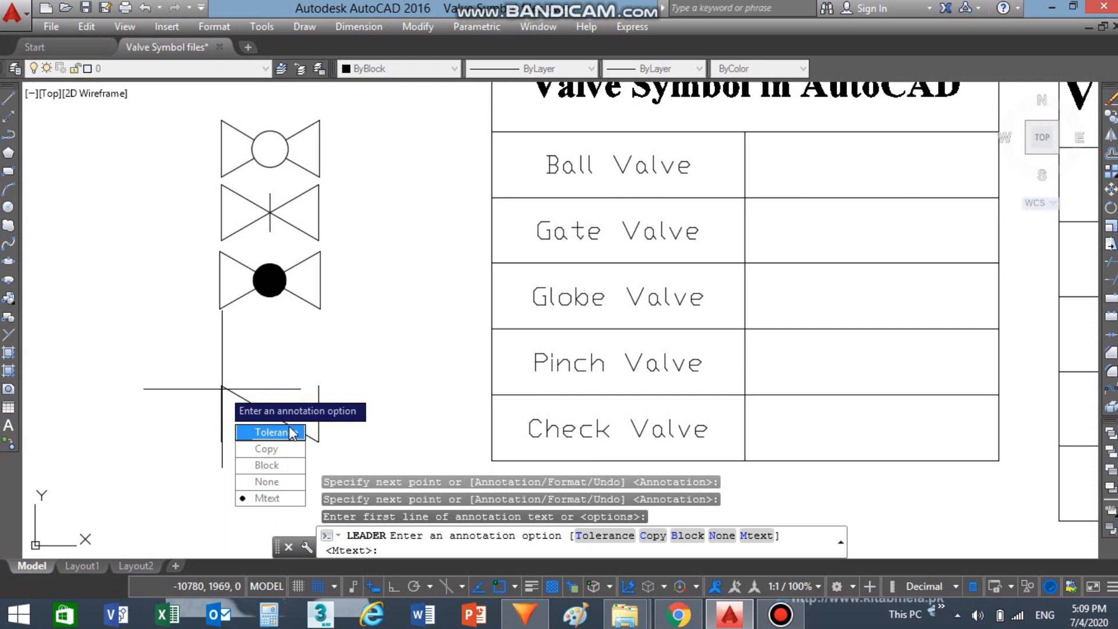
click(273, 484)
Step: Increase the arrow size of the diagonal leader so its arrowhead is larger
scroll(309, 440, up, 4)
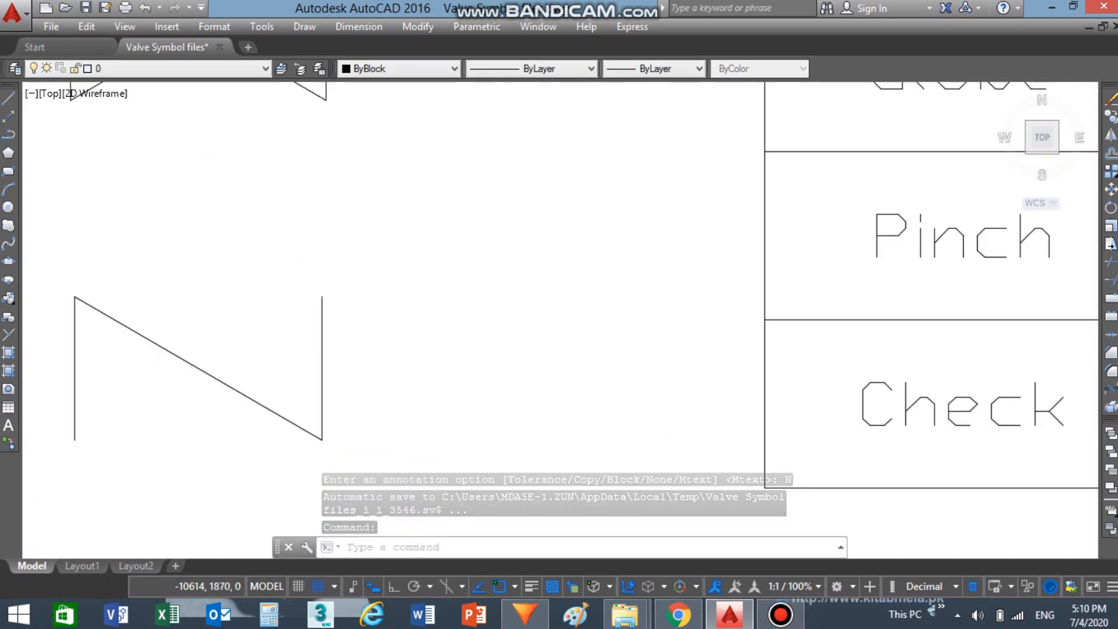
scroll(314, 432, up, 3)
scroll(348, 420, up, 4)
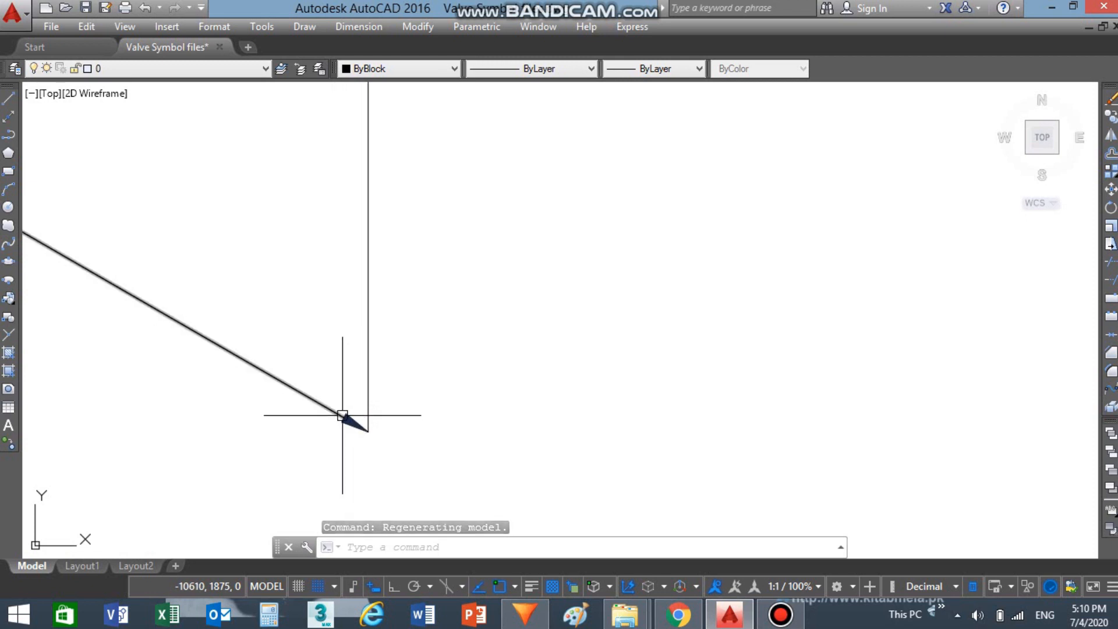
click(343, 415)
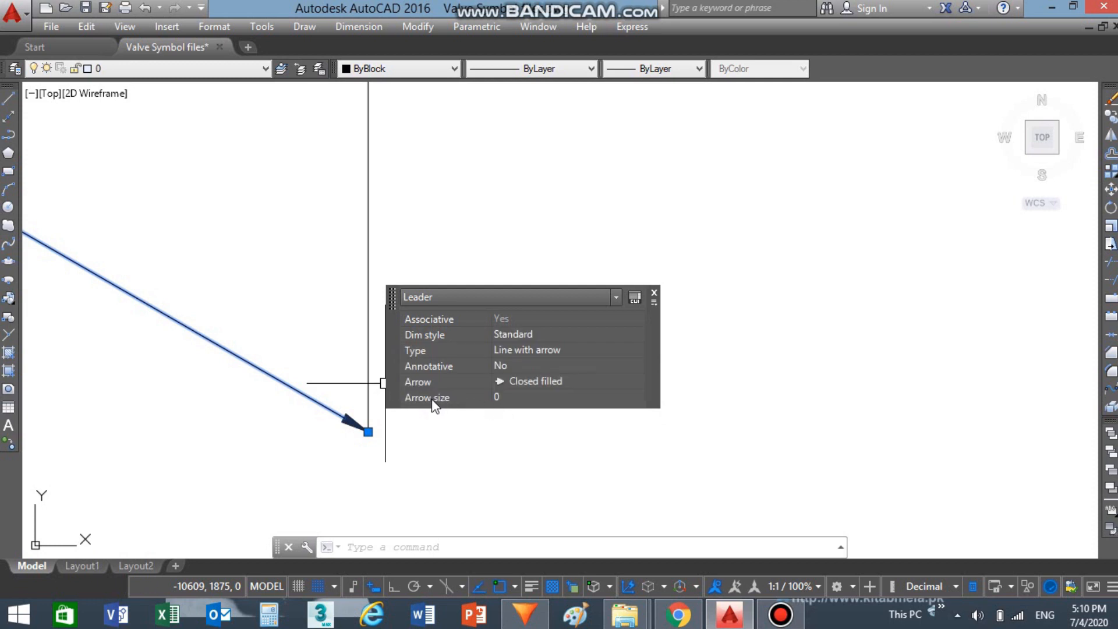
click(509, 399)
text(0)
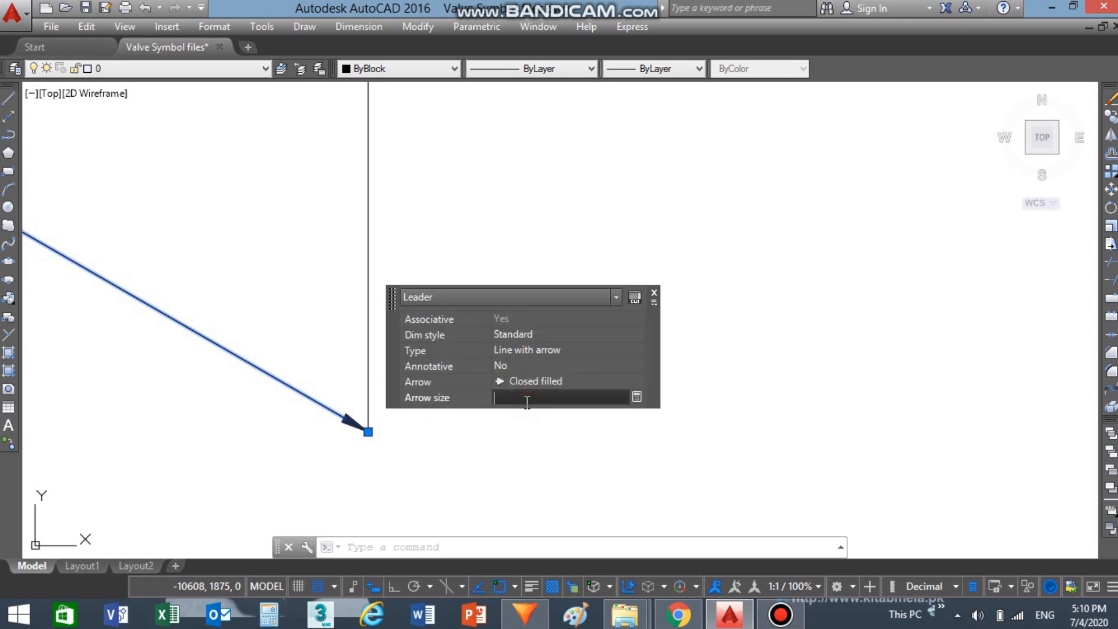
key(Return)
click(534, 412)
key(Escape)
Step: Draw a short horizontal line outward from the midpoint of the check valve symbol's left vertical line
scroll(532, 427, down, 3)
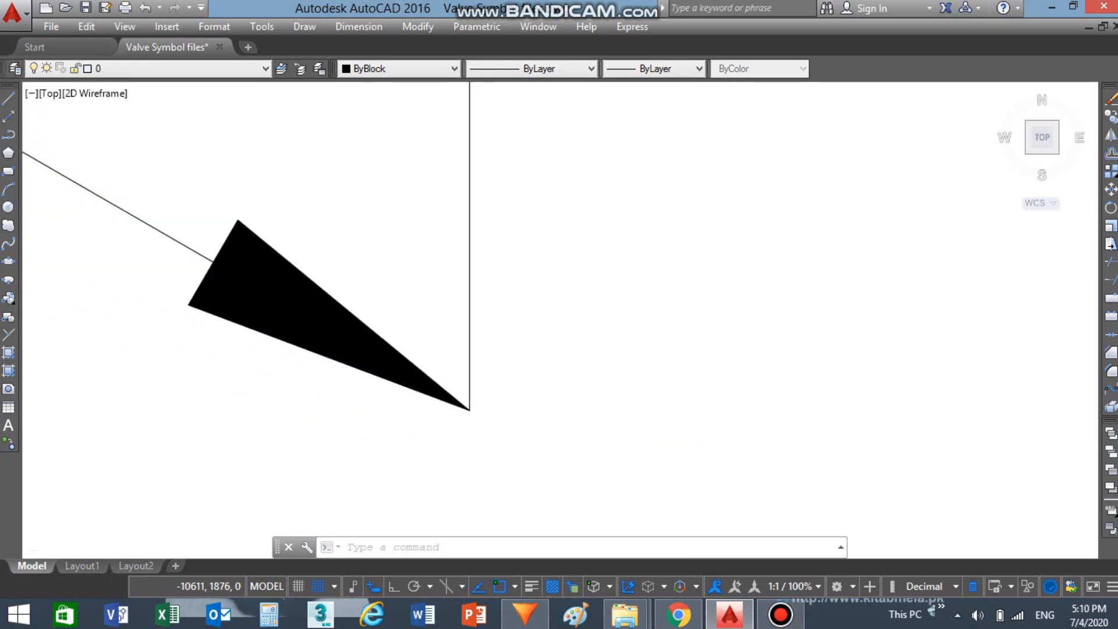
scroll(460, 389, down, 10)
scroll(443, 388, up, 4)
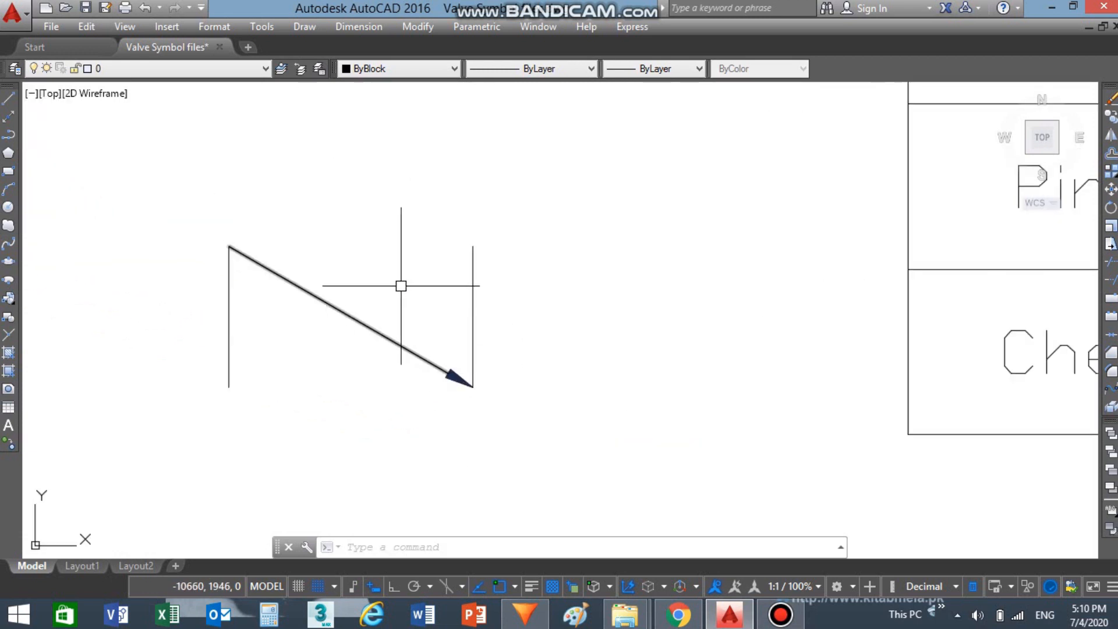
scroll(400, 286, down, 2)
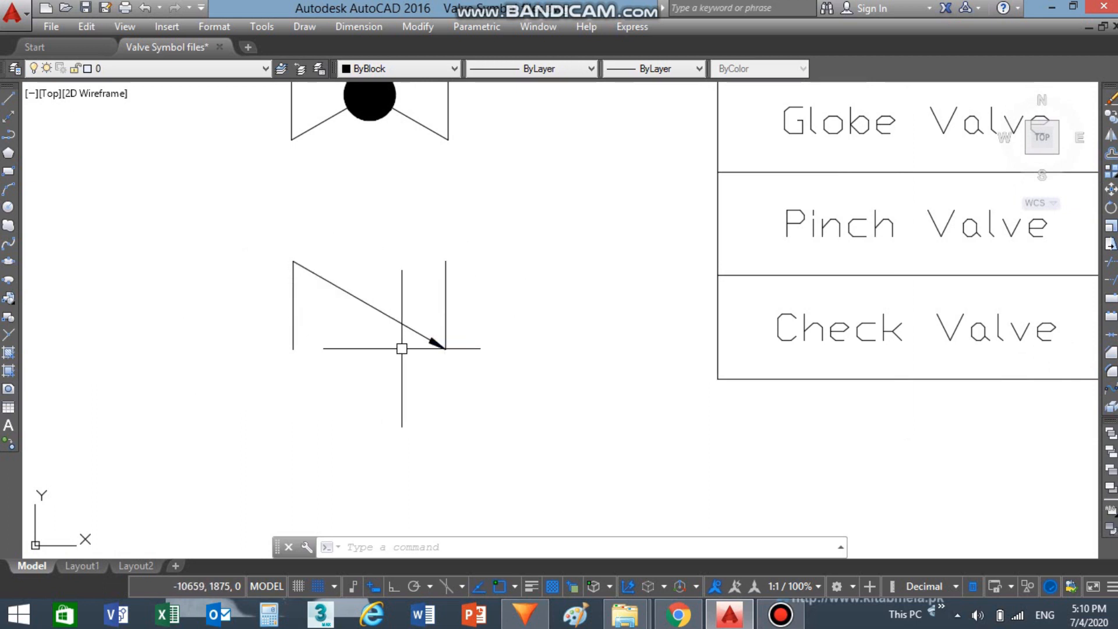
scroll(402, 348, down, 2)
scroll(315, 325, up, 2)
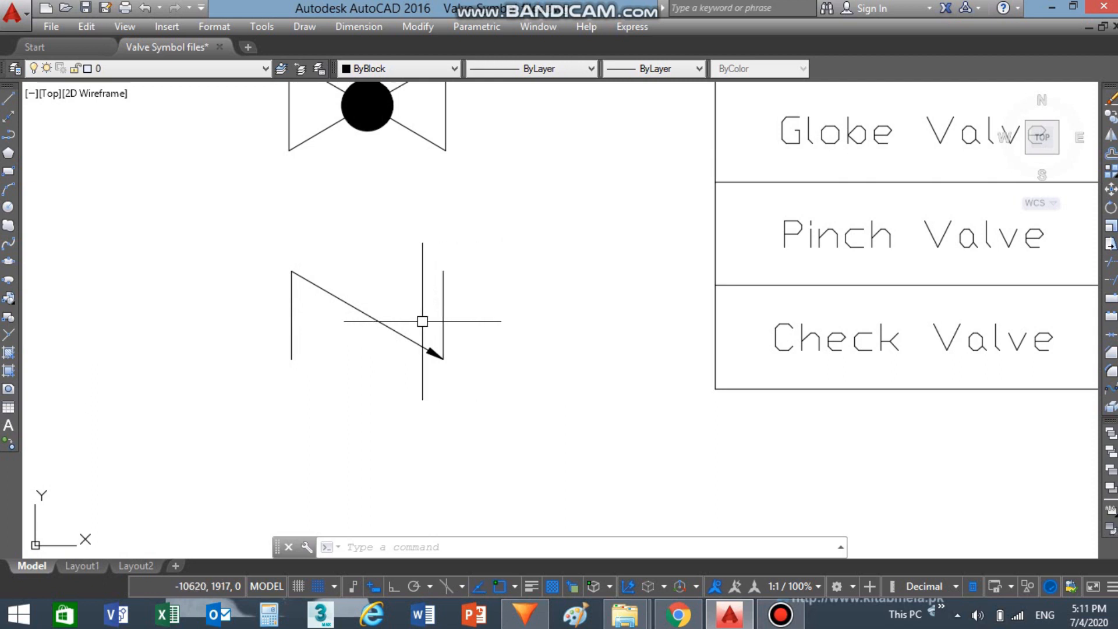
text(l)
key(Return)
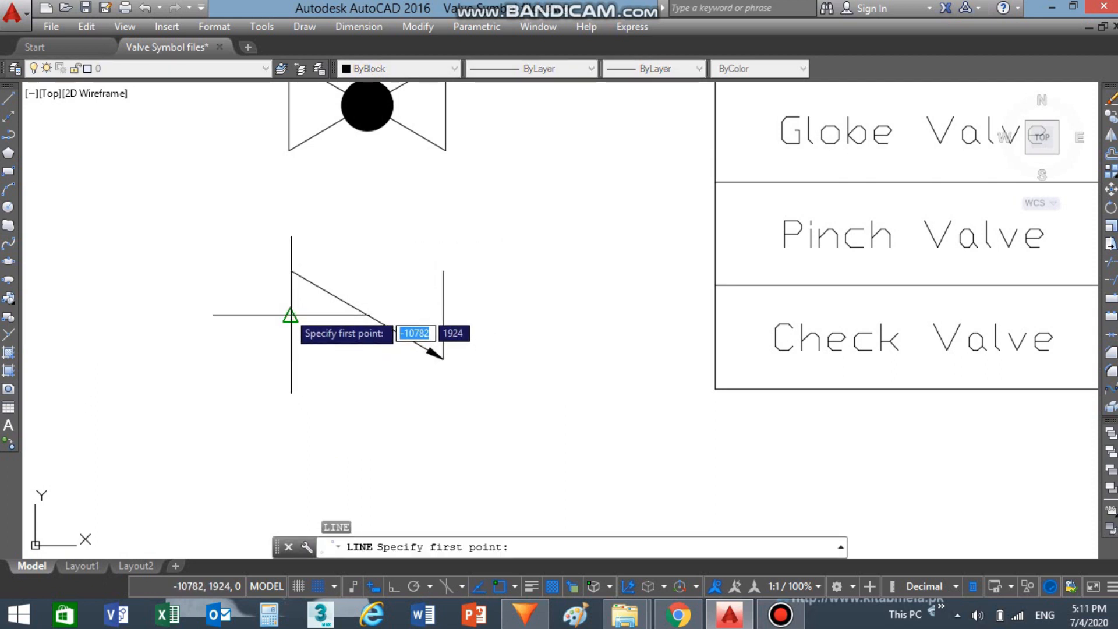
click(291, 315)
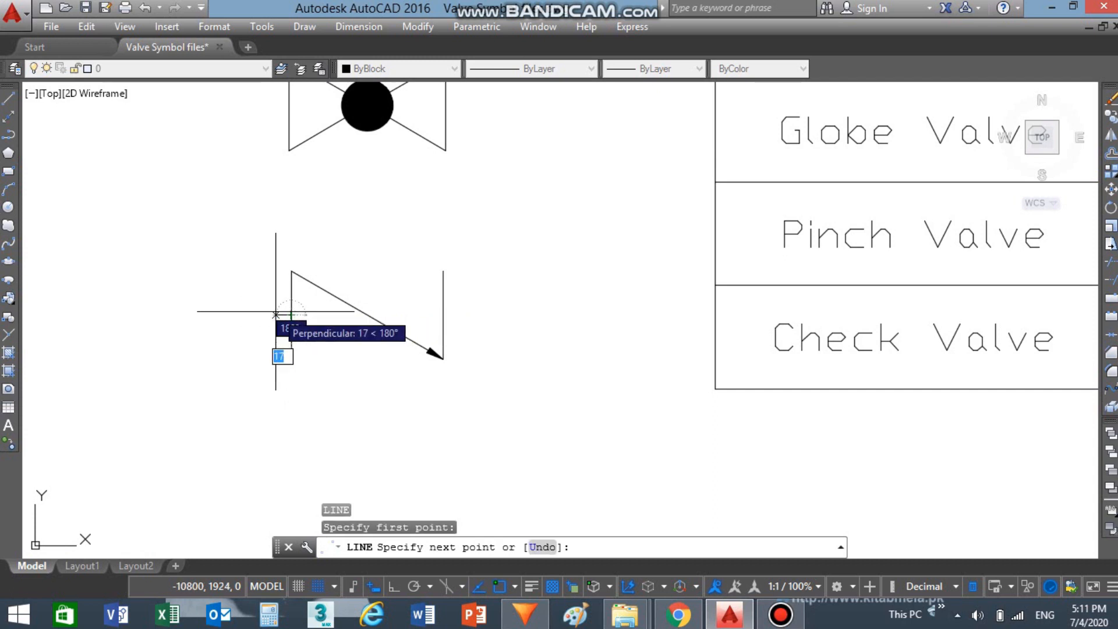
click(272, 315)
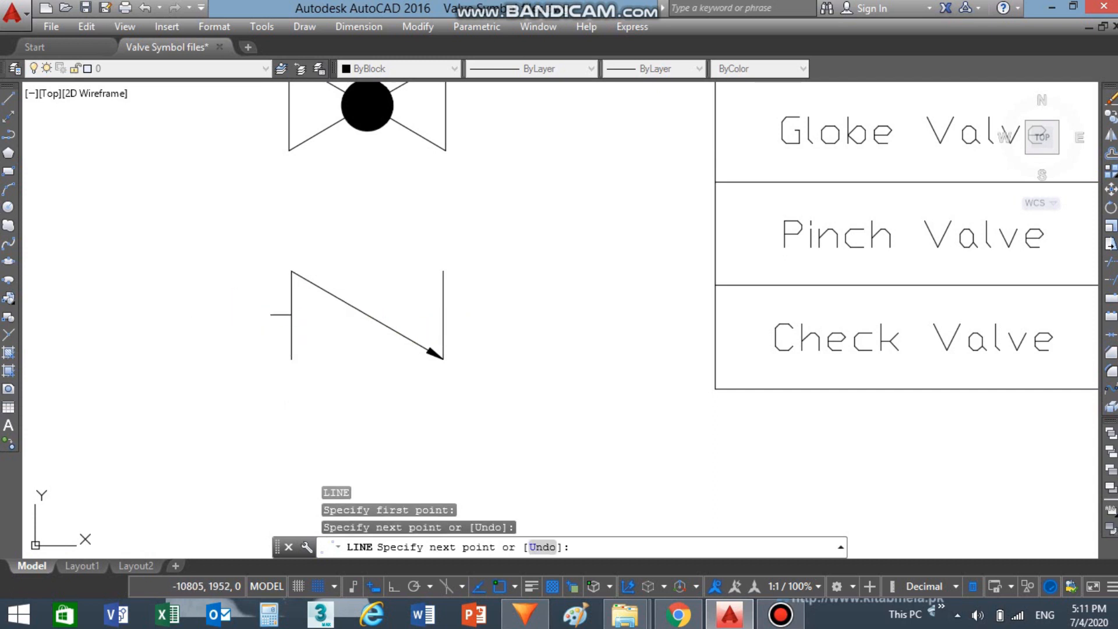
key(Escape)
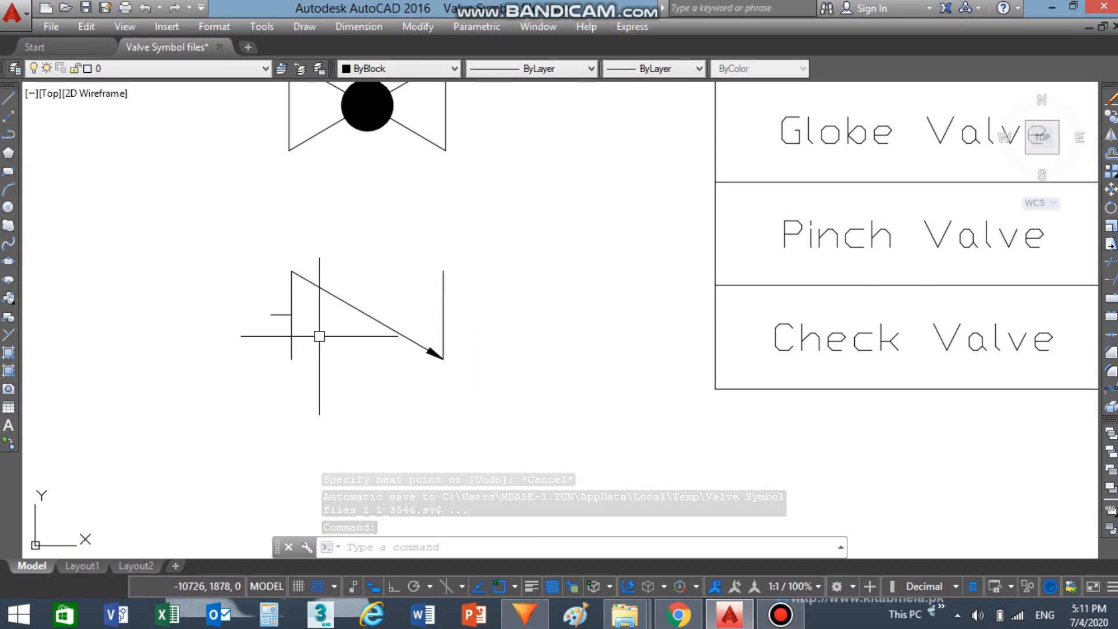
Step: Mirror the short horizontal line about a vertical axis through the diagonal's midpoint, with snap off and the source line kept
text(i)
key(Return)
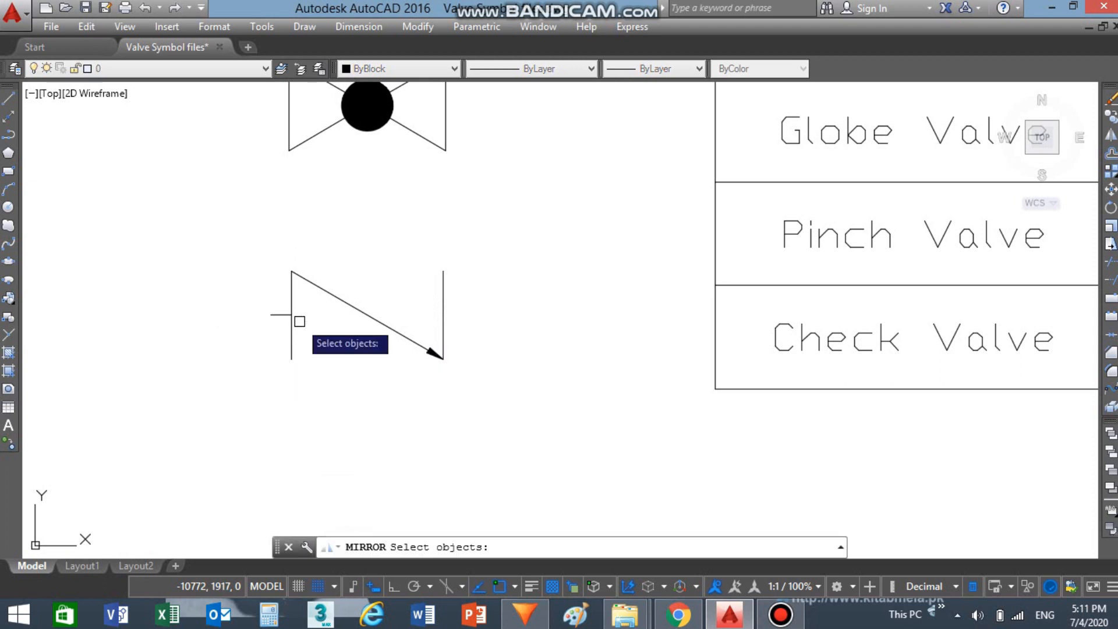
click(274, 313)
key(Return)
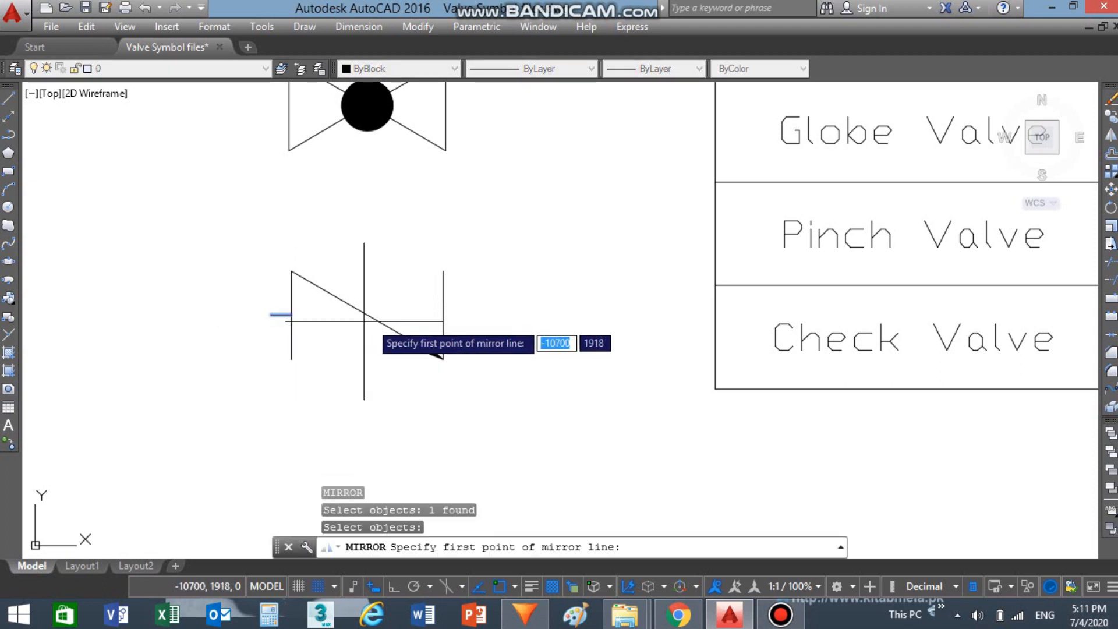
click(367, 314)
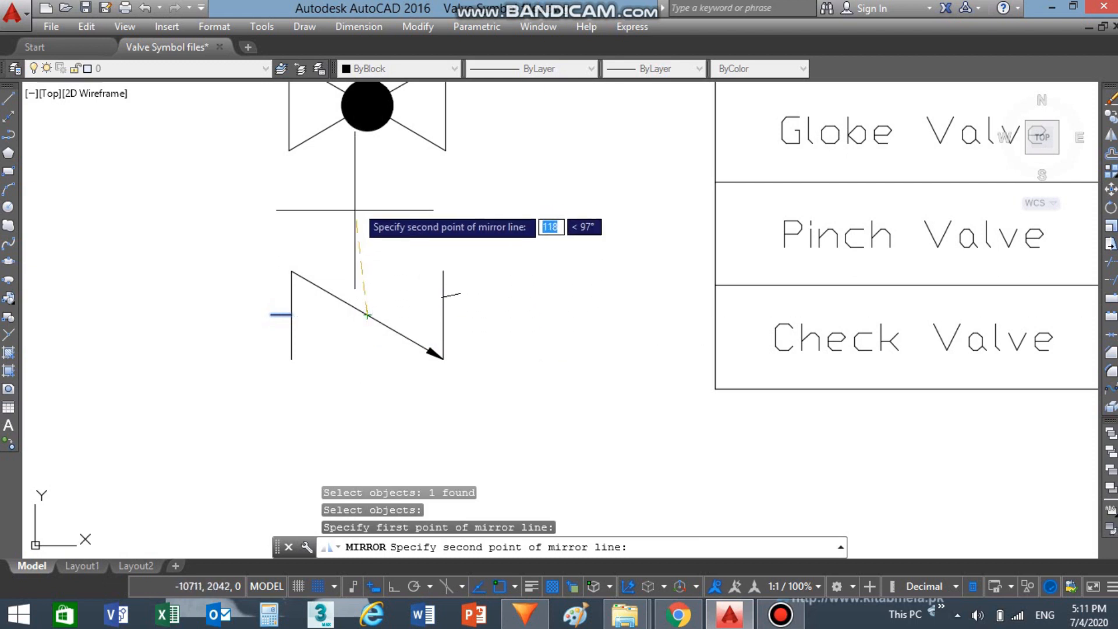
key(F9)
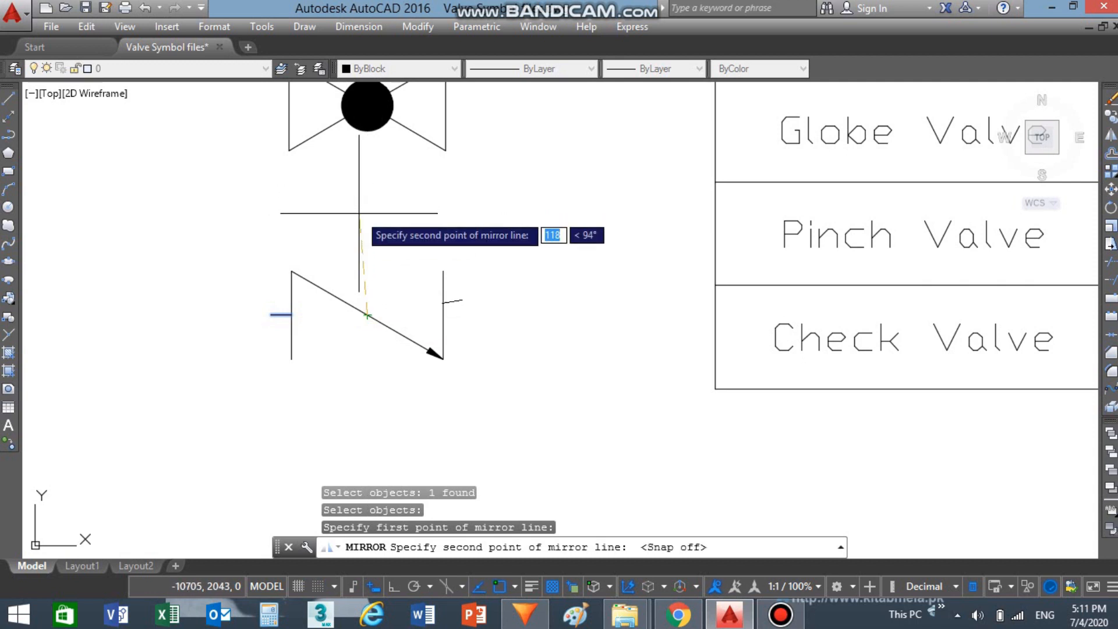
click(361, 186)
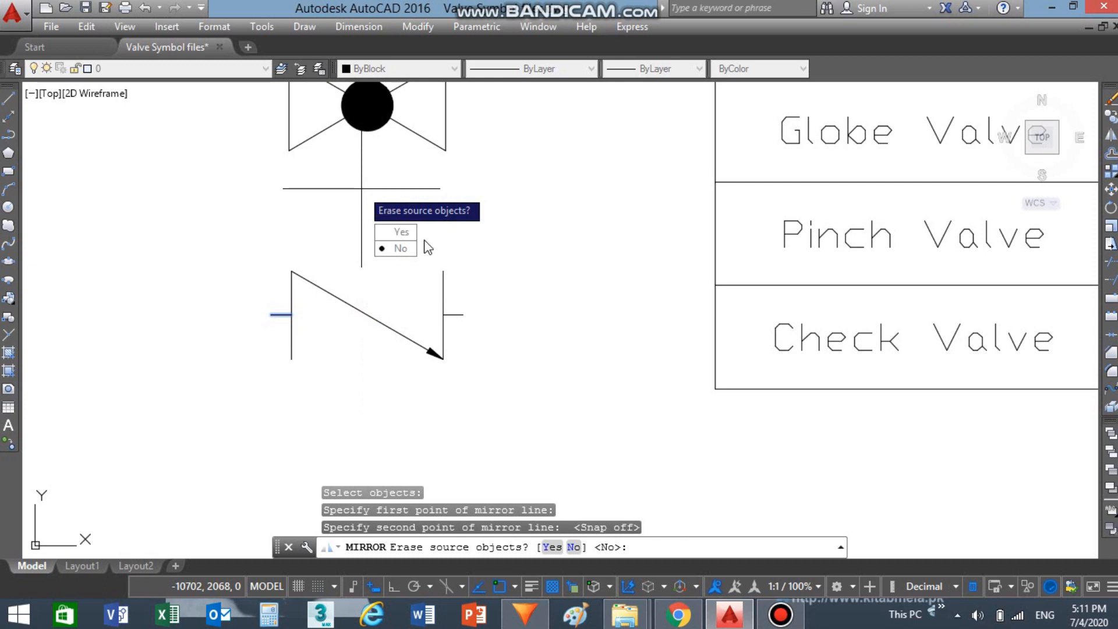
click(402, 248)
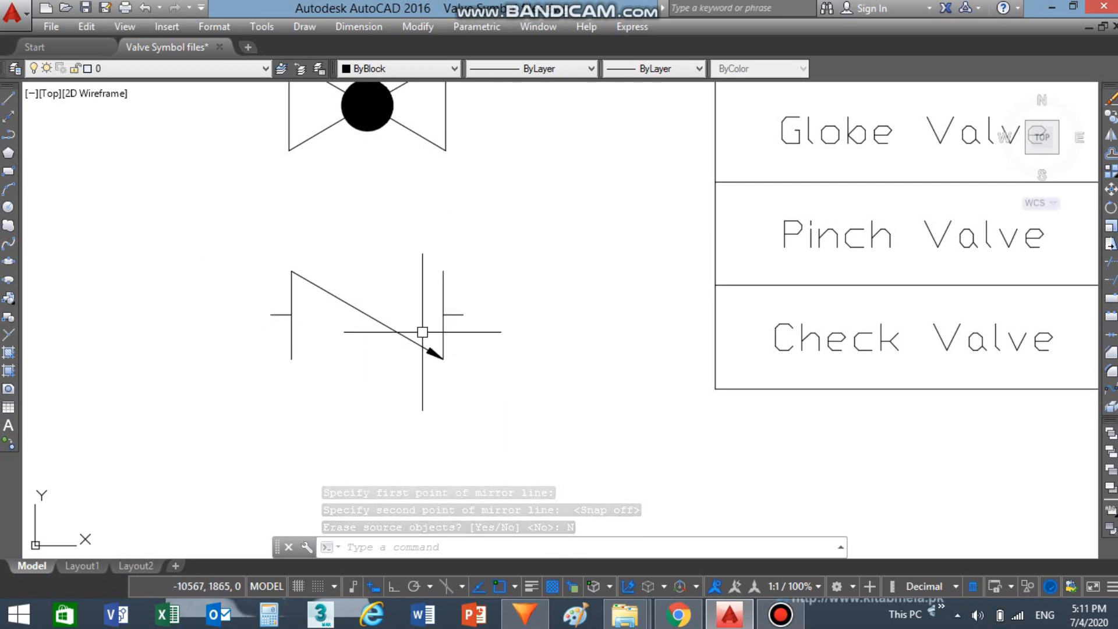
Step: Examine the pinch valve symbol in the reference table and compare it with the symbols drawn so far
scroll(670, 357, down, 3)
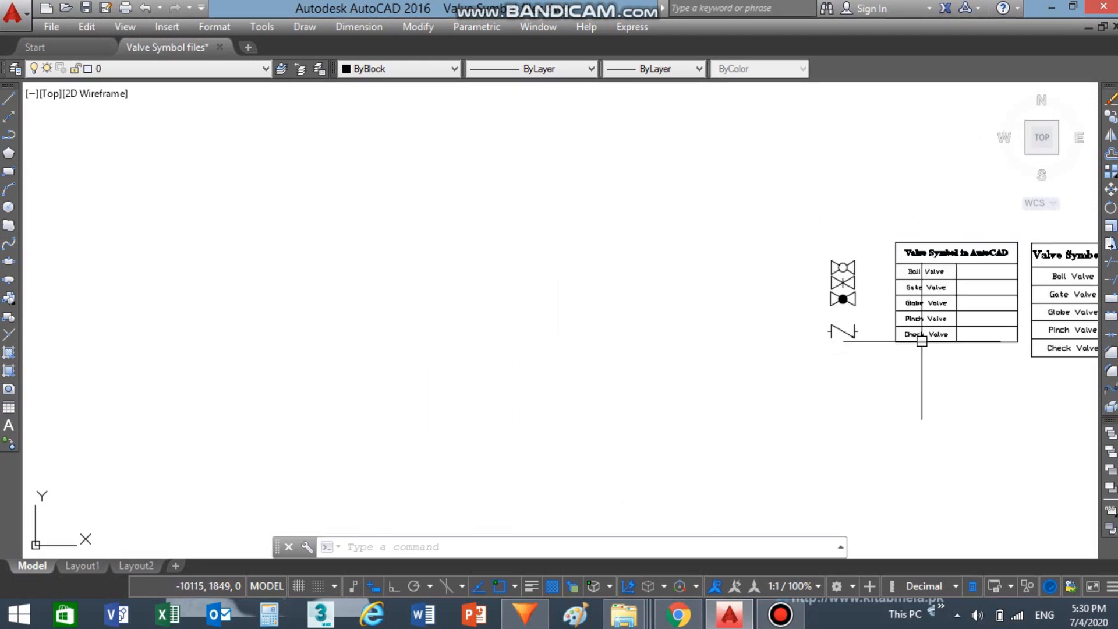
scroll(922, 341, down, 1)
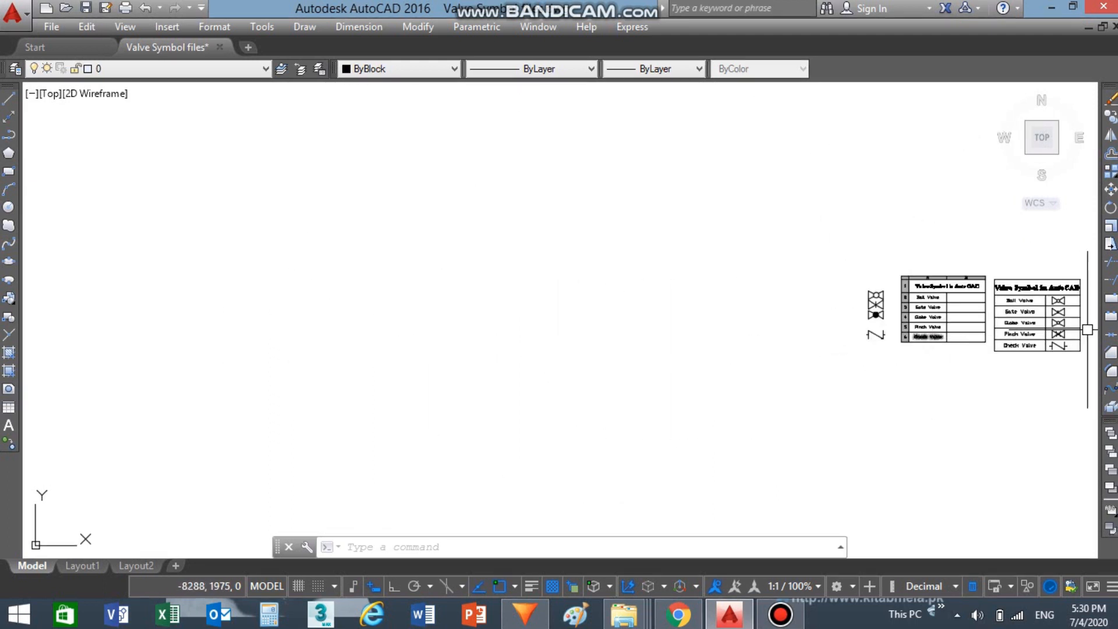
scroll(1069, 334, up, 3)
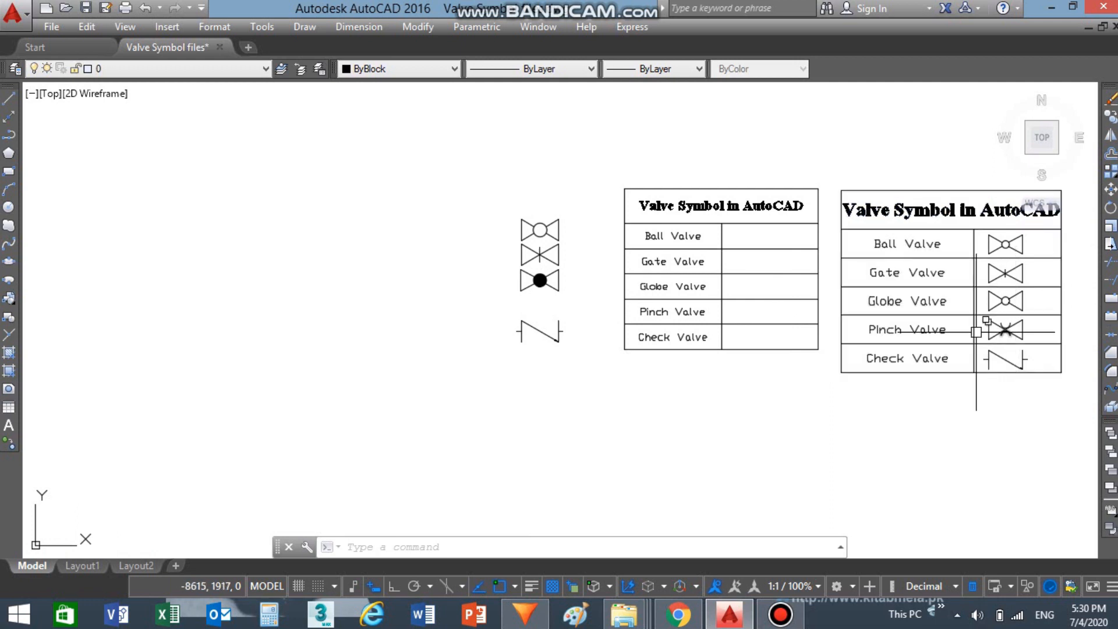
scroll(900, 319, up, 2)
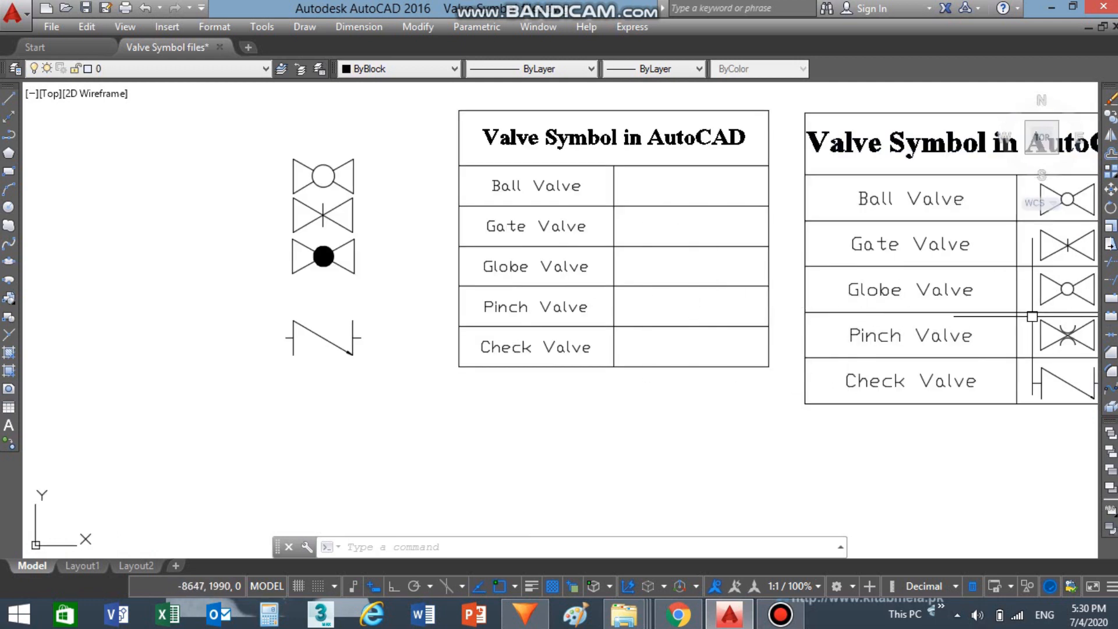
scroll(1059, 325, down, 2)
scroll(1086, 330, up, 4)
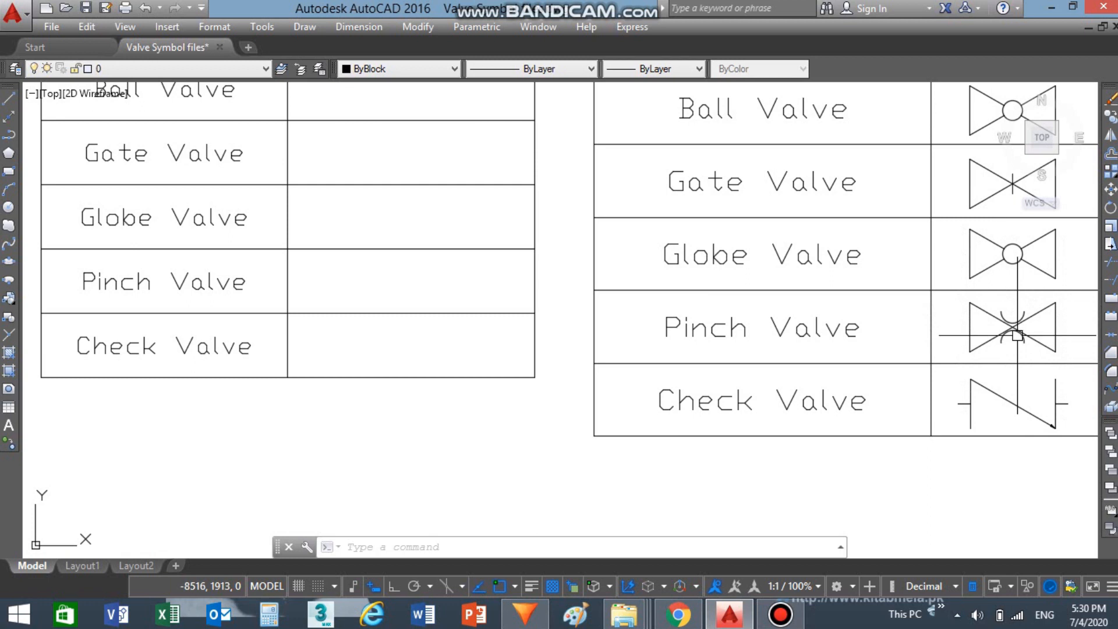
scroll(1016, 336, down, 2)
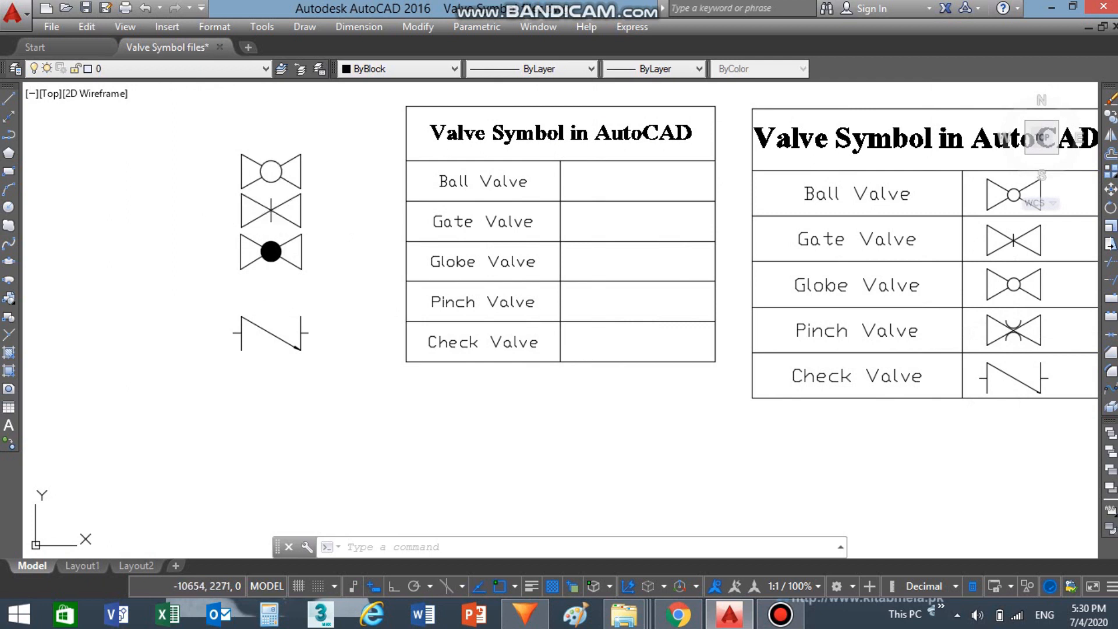
Step: Copy the two triangles of the gate valve symbol, without its centre line, to directly below the check valve symbol
click(285, 219)
click(259, 217)
mouse_move(256, 219)
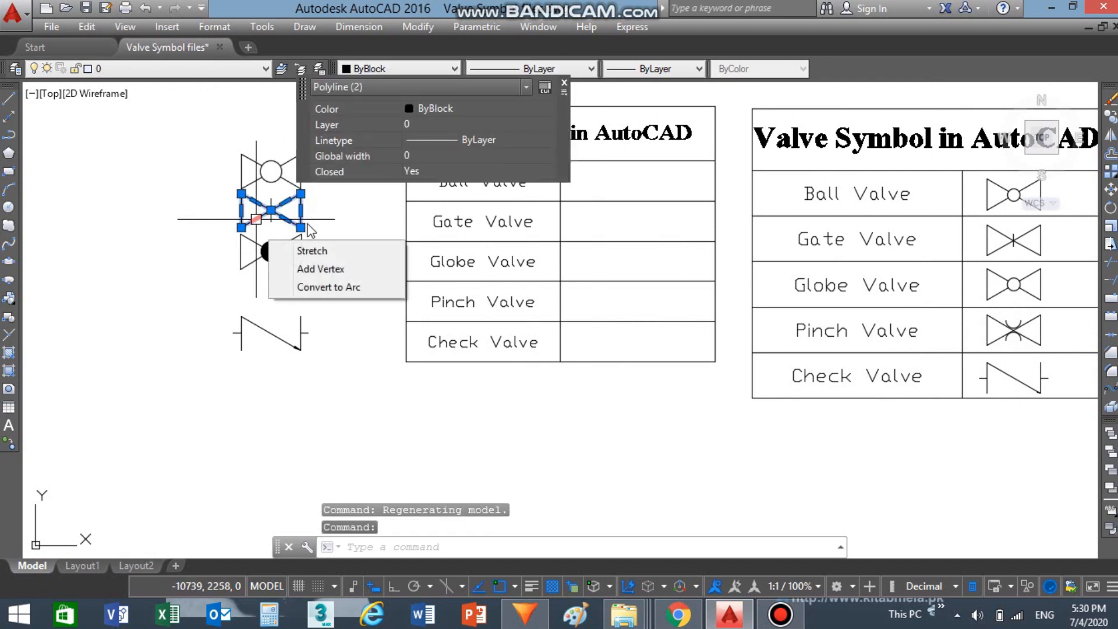
click(328, 286)
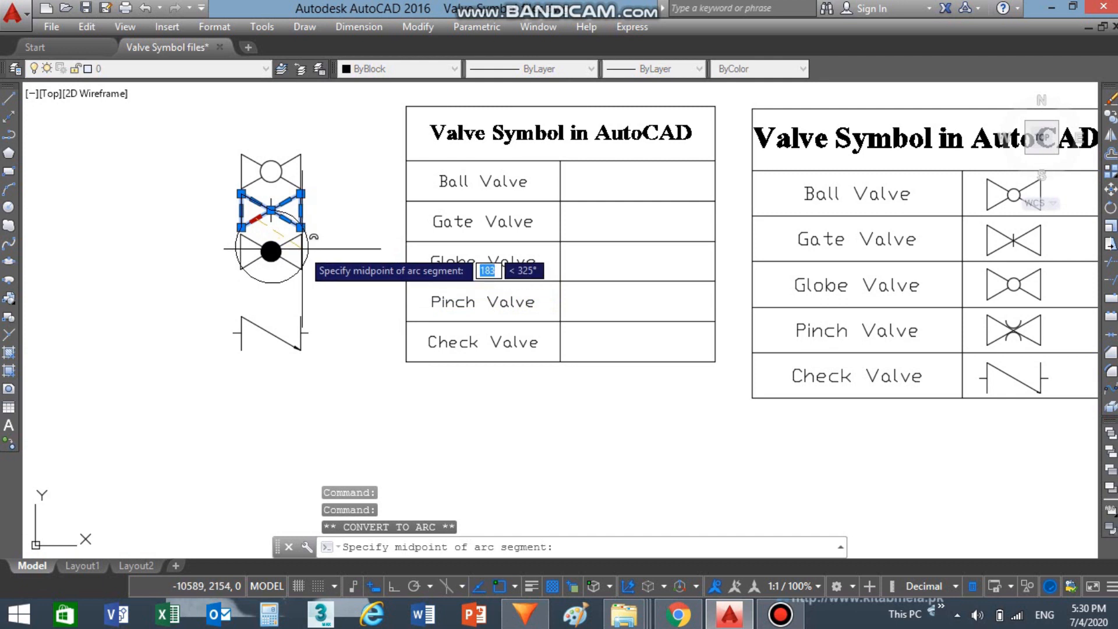
key(Escape)
text(cp)
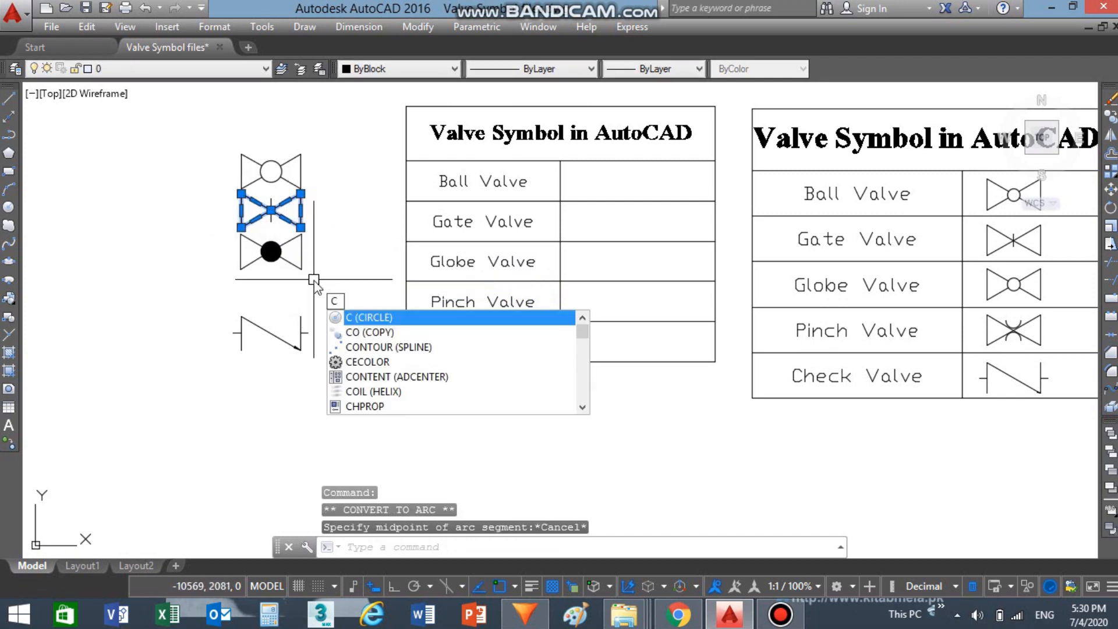
key(Return)
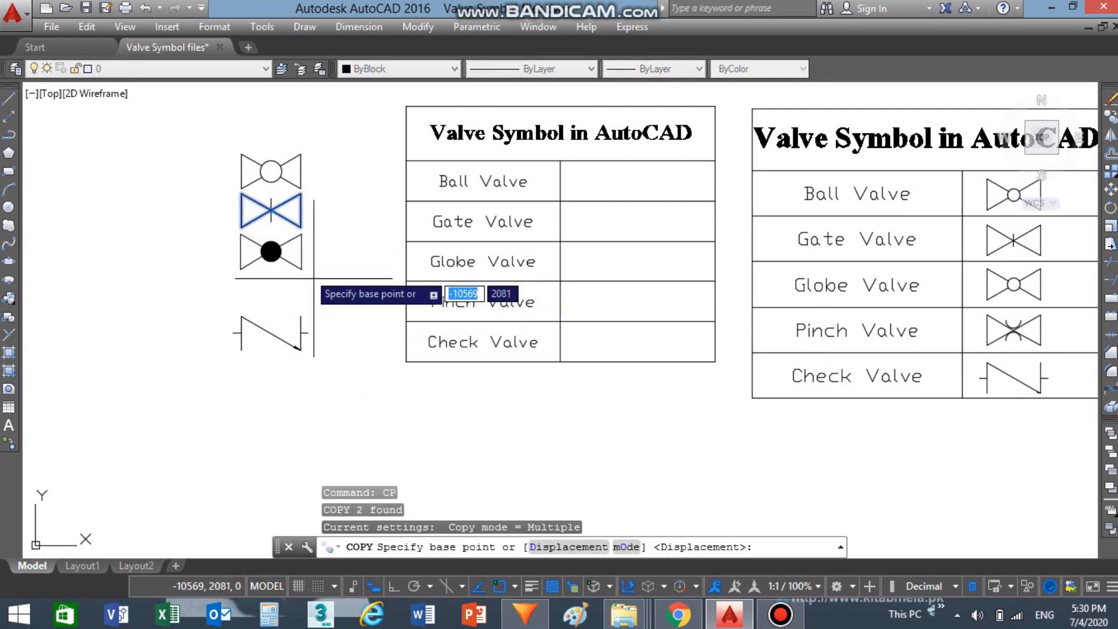
click(241, 235)
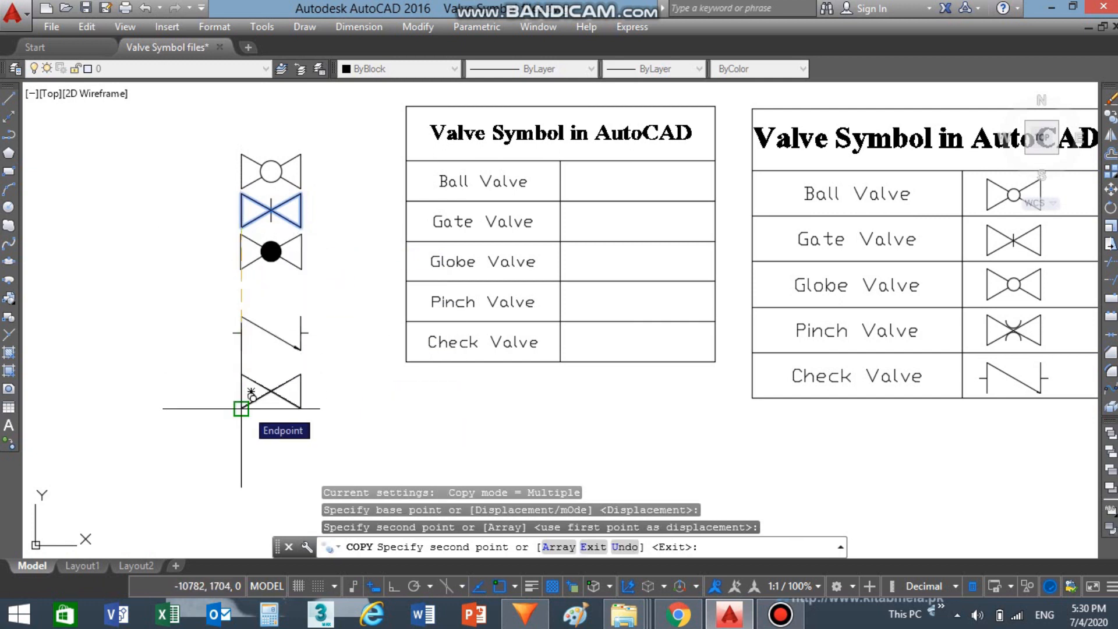
click(242, 400)
key(Escape)
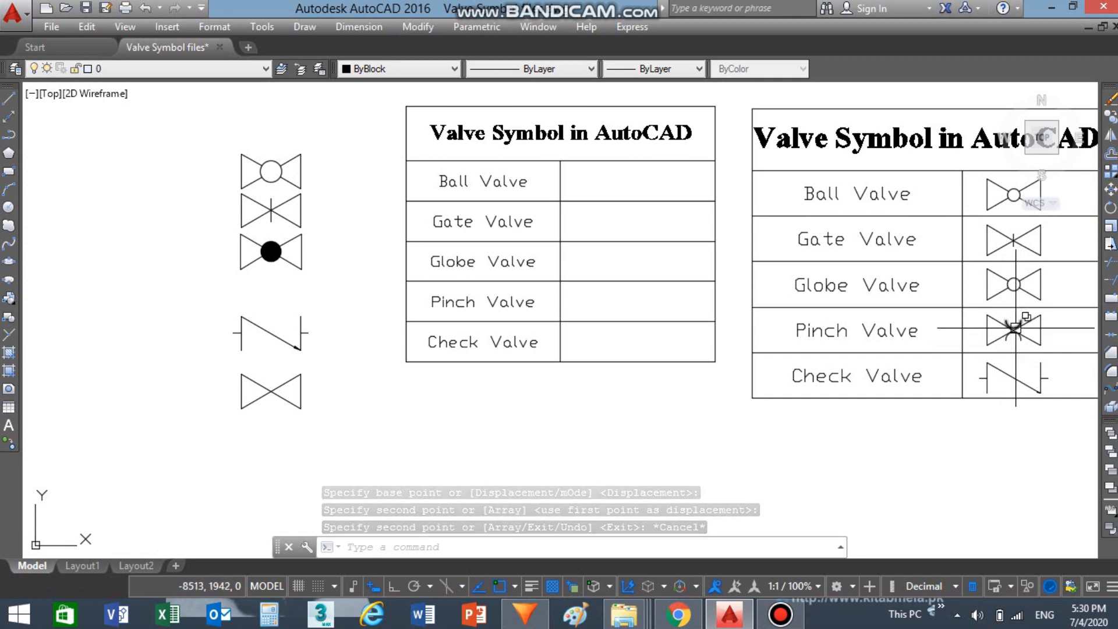
Step: Draw a downward-bowing three-point arc across the upper opening of the copied symbol, spanning roughly between the midpoints of its upper diagonals
click(309, 27)
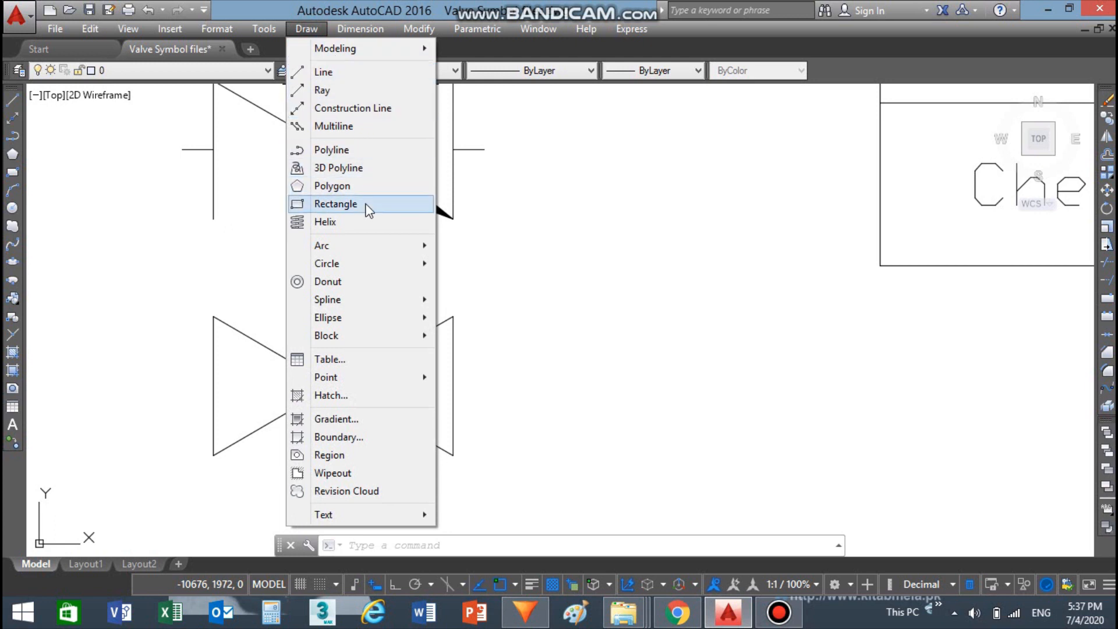
mouse_move(377, 248)
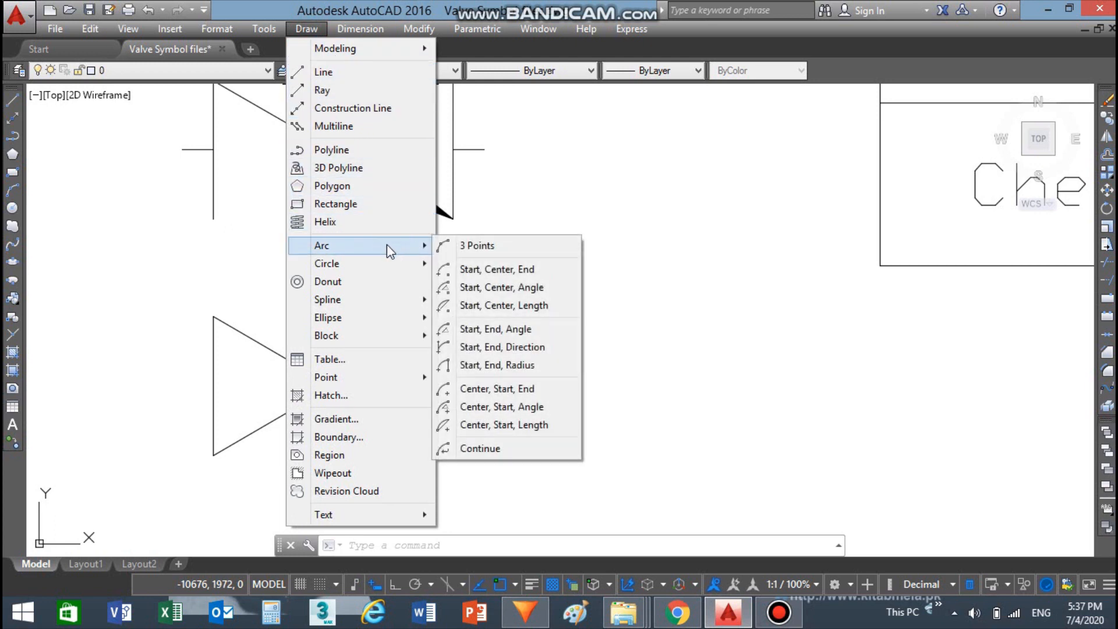
click(476, 246)
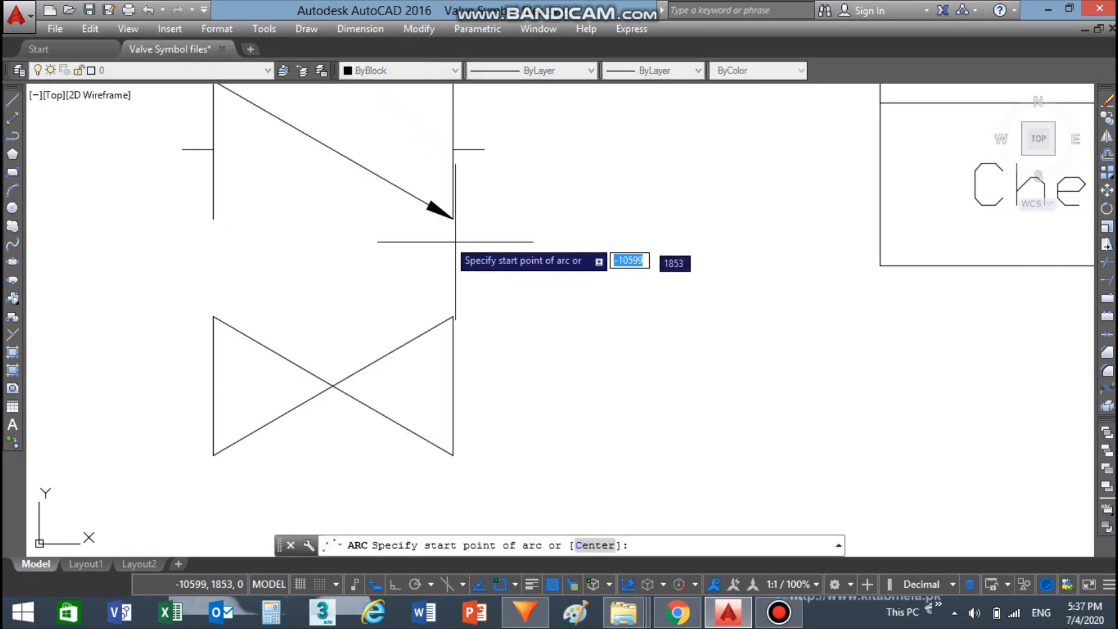
click(273, 352)
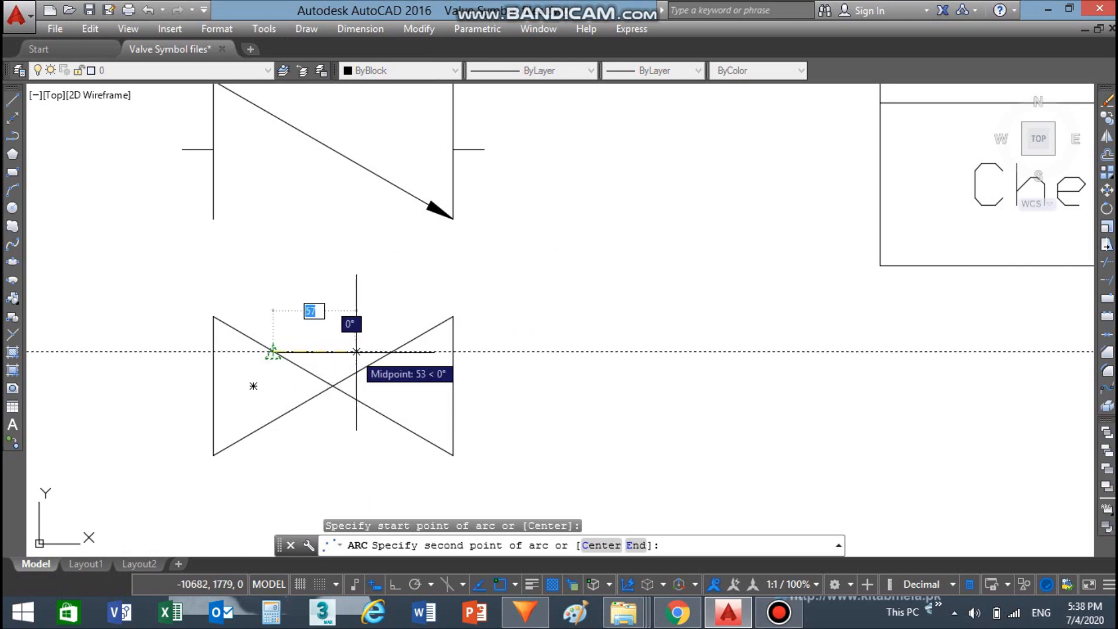
click(393, 351)
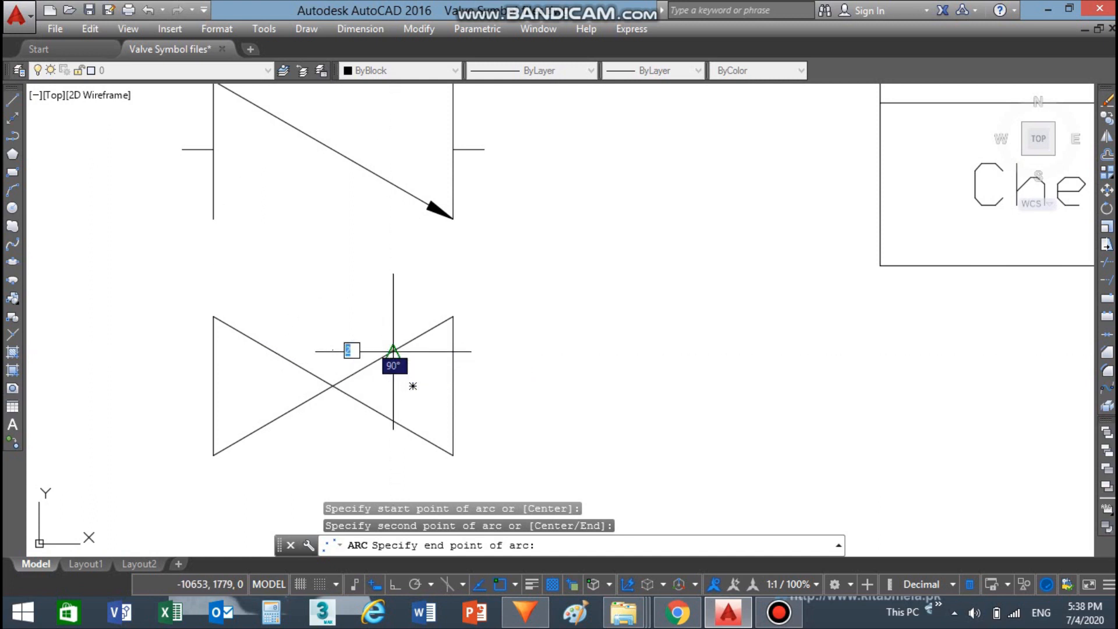
click(394, 345)
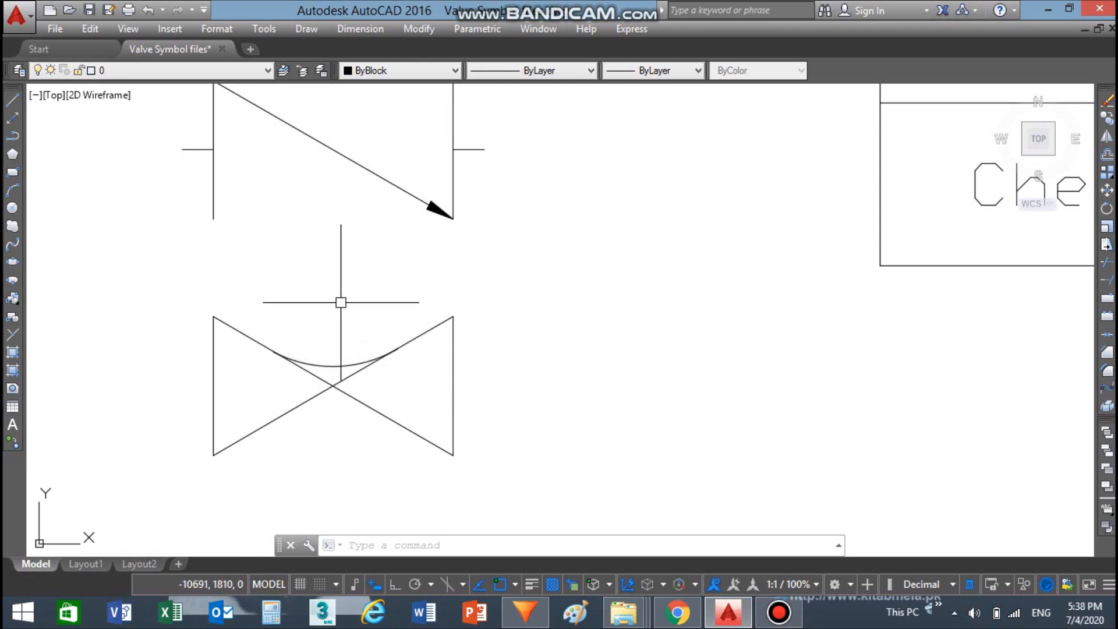
Step: Move the arc a short distance straight up with ortho on, keeping it inside the upper opening of the crossed triangles
click(336, 366)
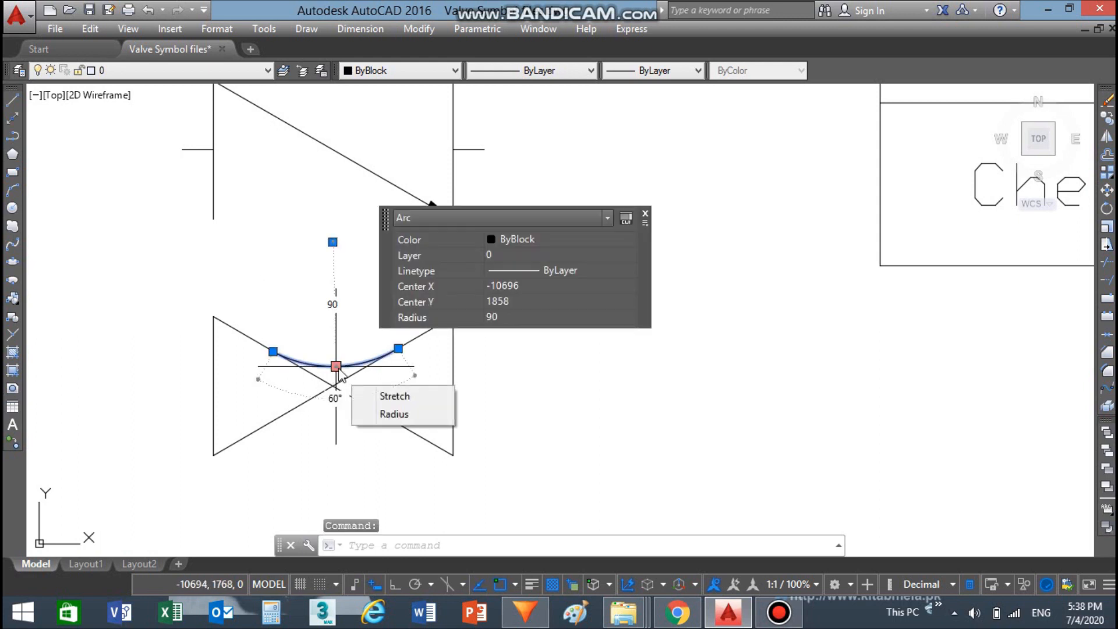
key(Escape)
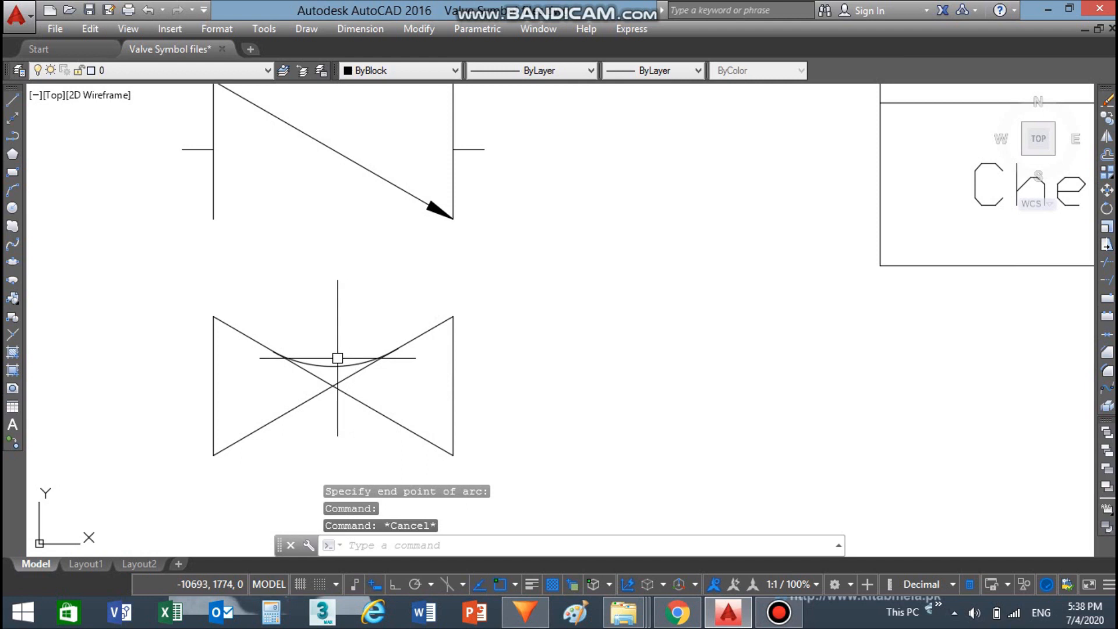
mouse_move(337, 367)
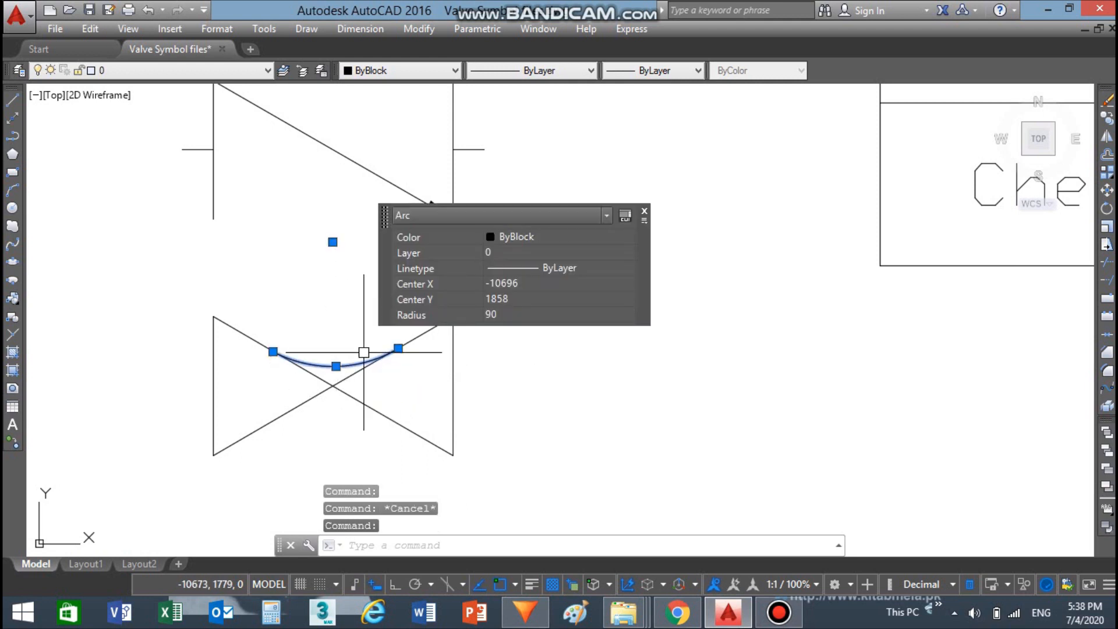
text(m)
key(Return)
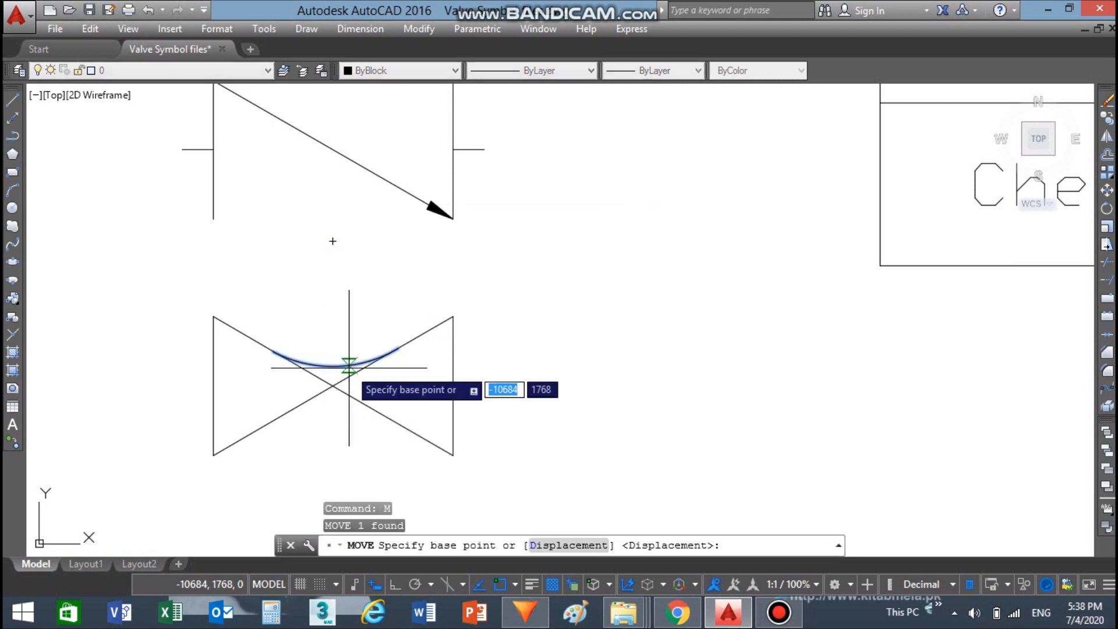
click(336, 366)
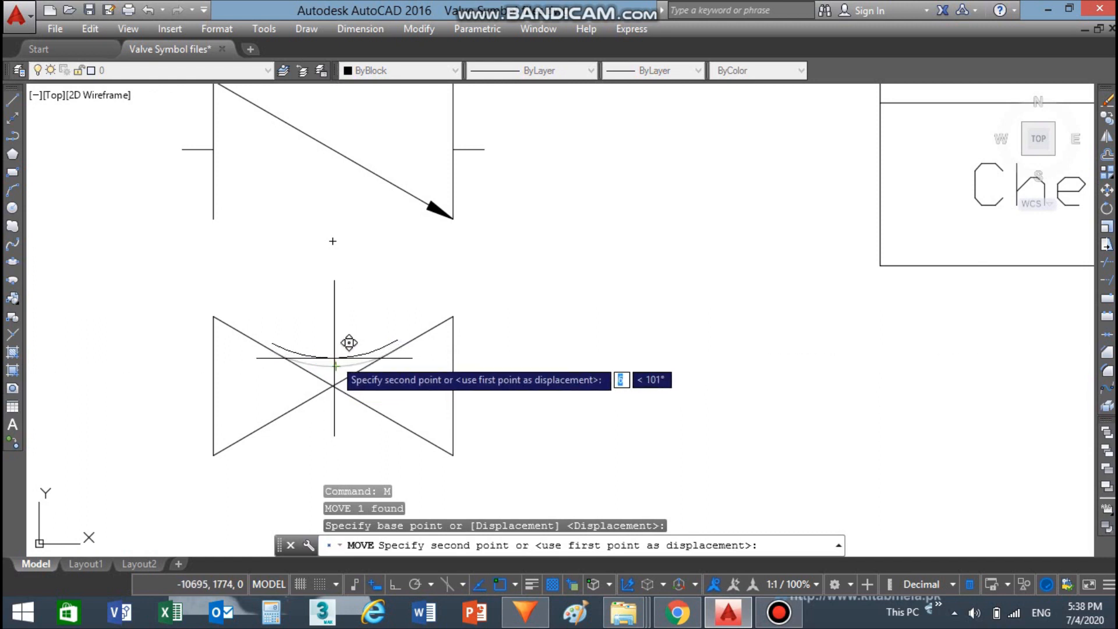
key(F8)
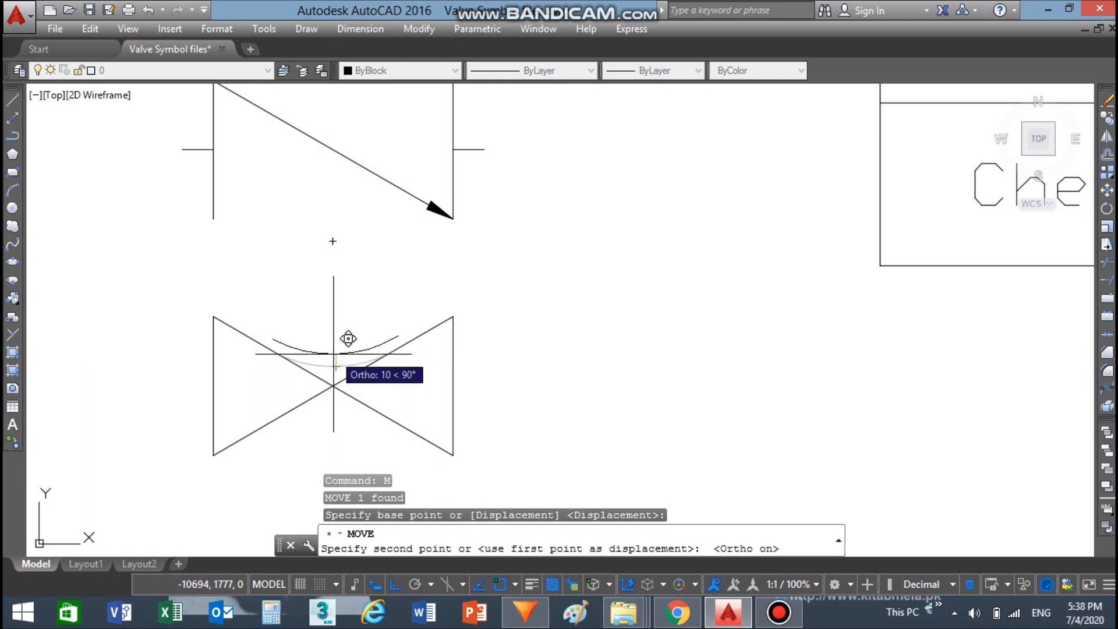
click(336, 366)
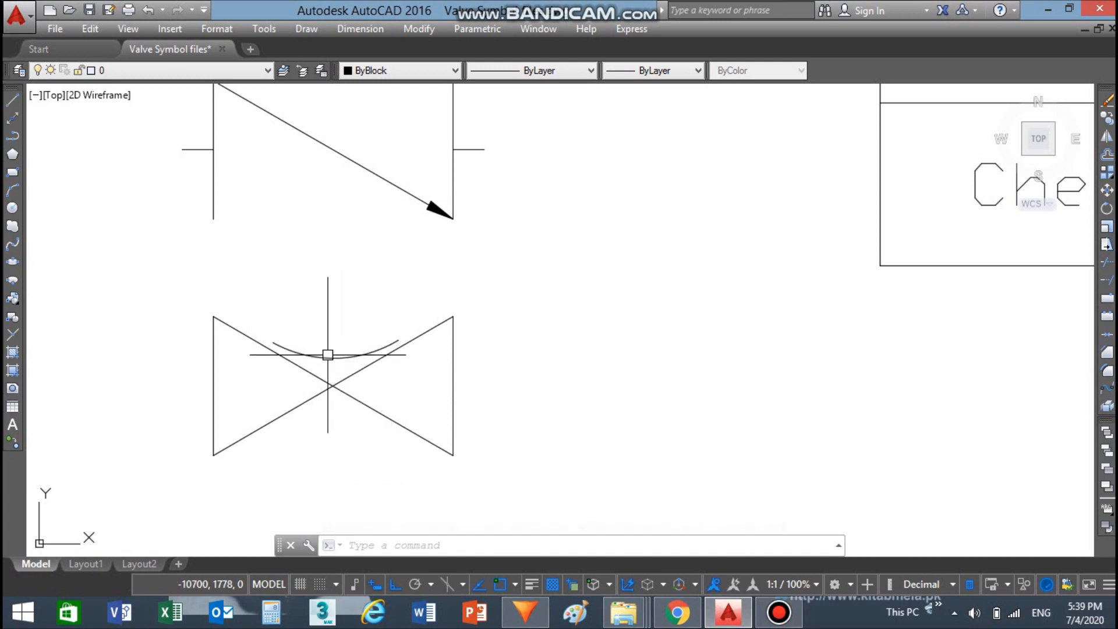
click(348, 353)
key(Escape)
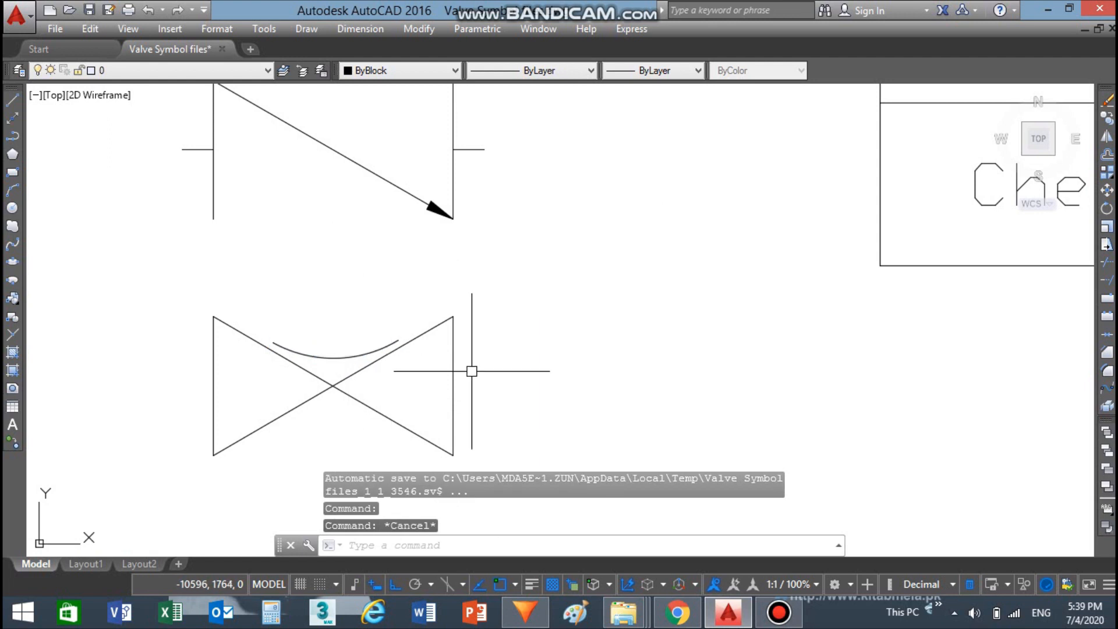
Step: Mirror the arc about a horizontal axis through the crossing point of the two triangles, keeping the source arc
text(MI)
key(Return)
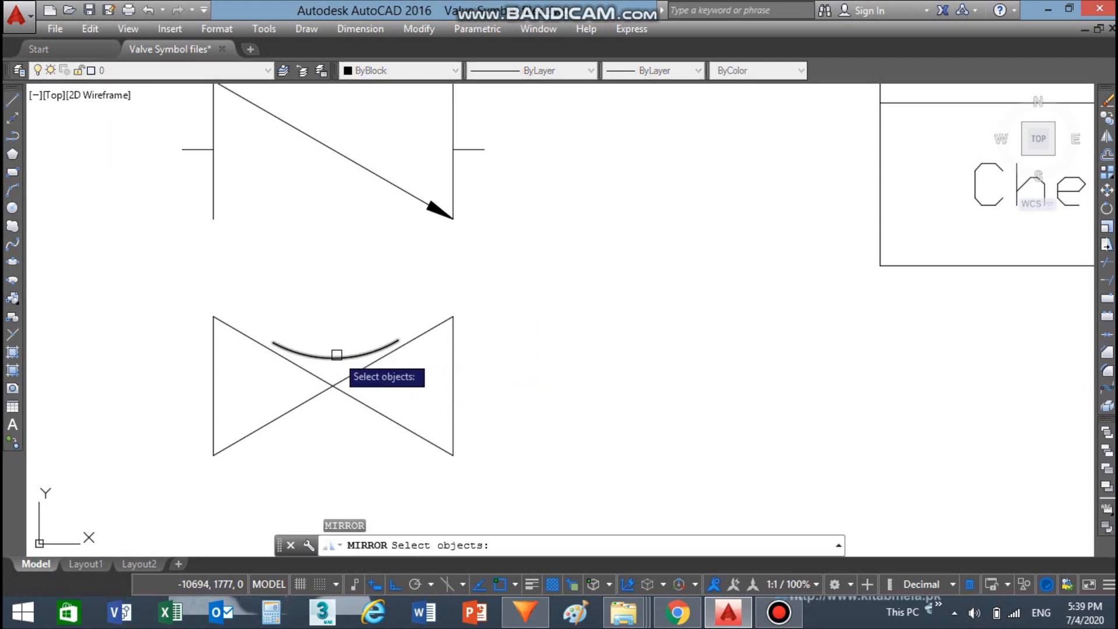
click(336, 354)
key(Return)
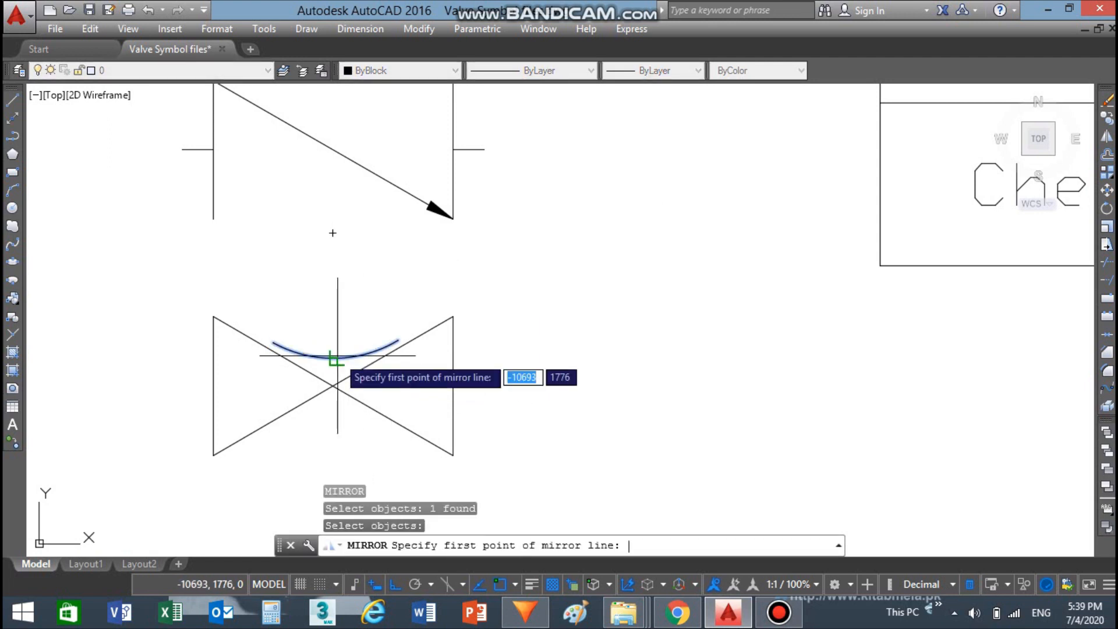
click(333, 386)
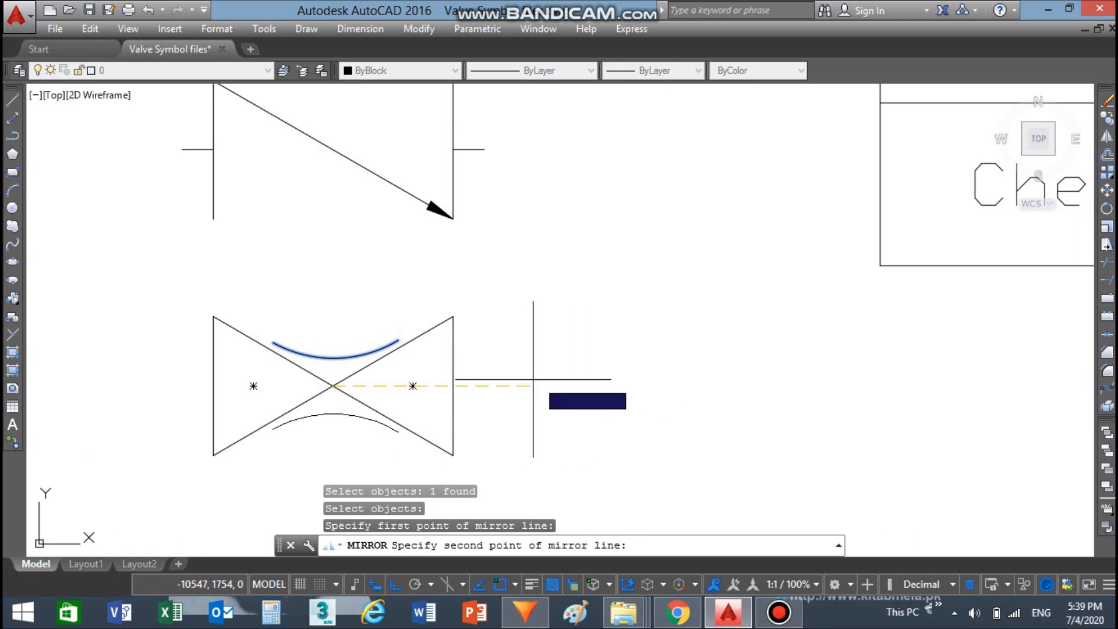
click(588, 389)
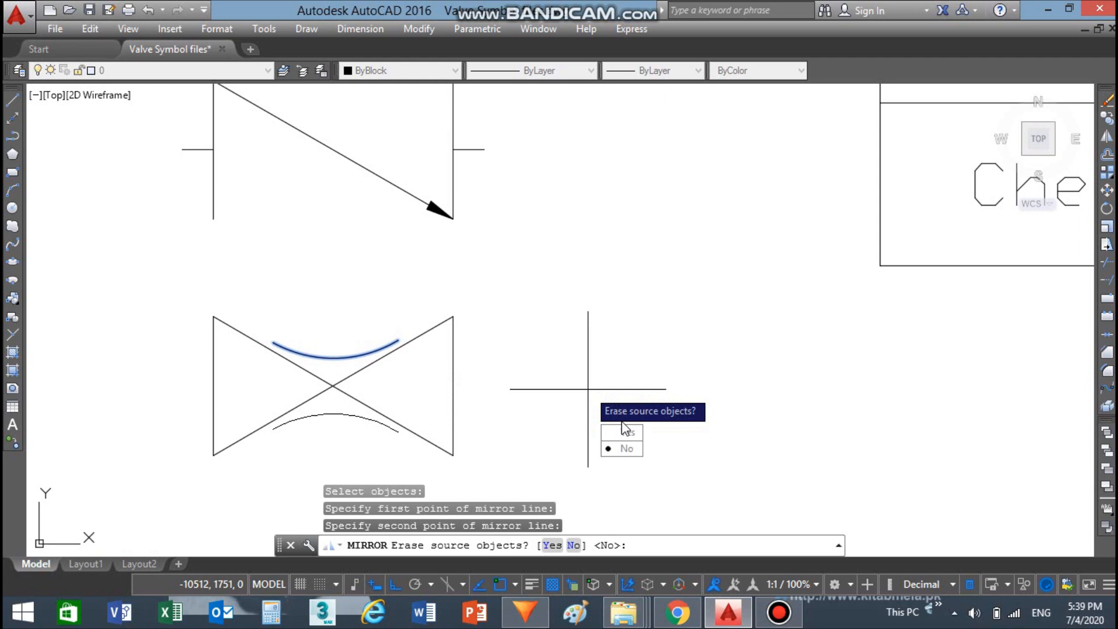
click(638, 449)
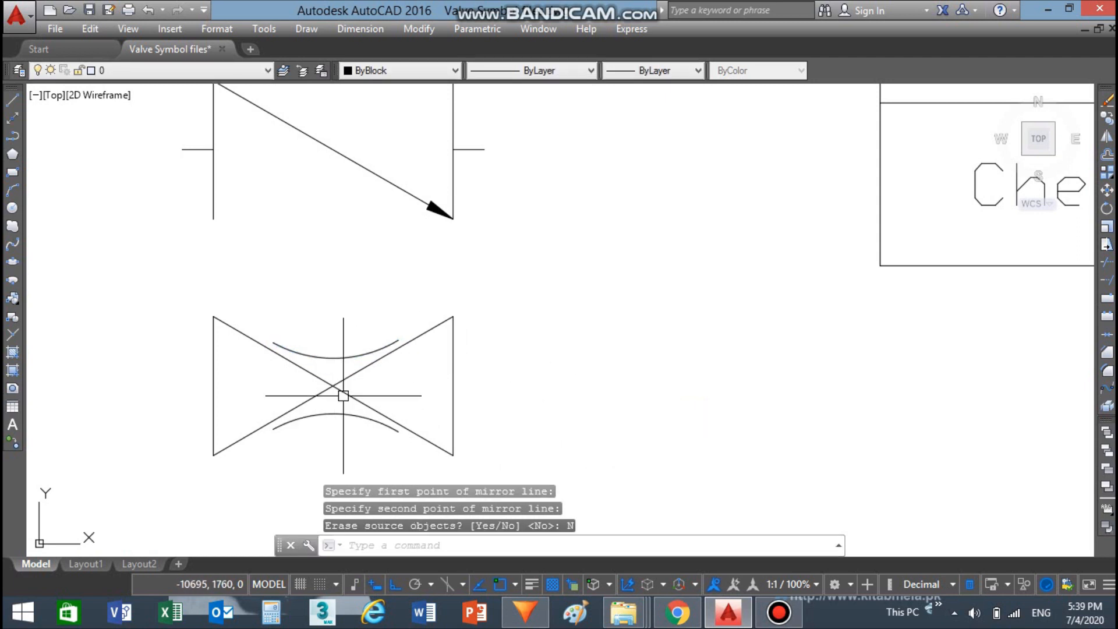
Step: Move the ball valve symbol with ortho off into the empty cell beside Ball Valve in the new table
scroll(416, 413, down, 2)
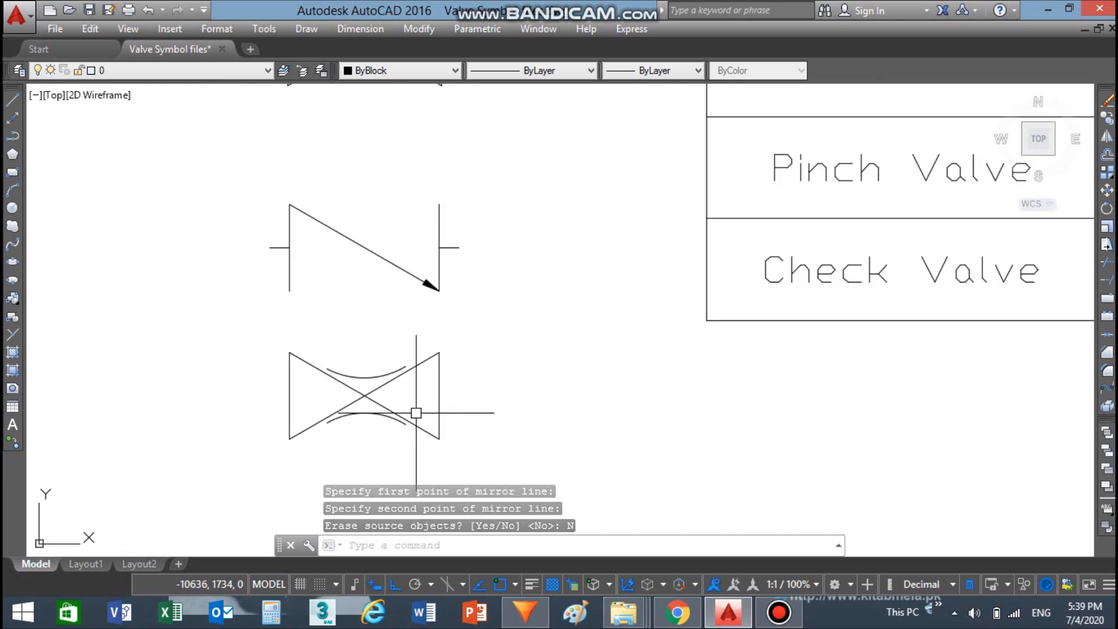
scroll(402, 417, down, 2)
scroll(392, 422, up, 4)
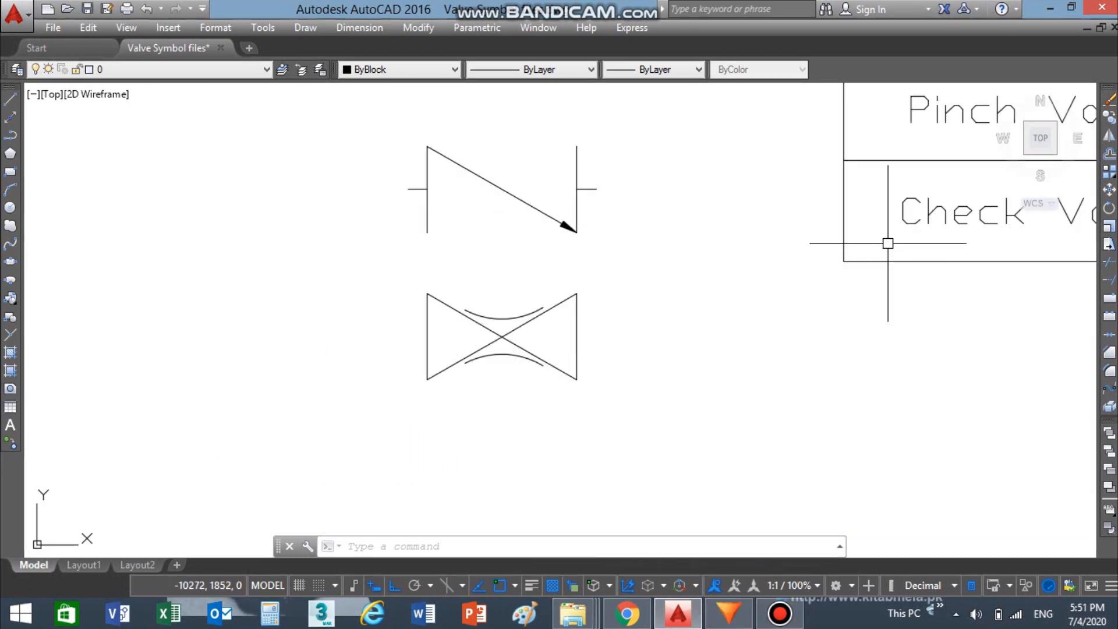
scroll(932, 233, down, 5)
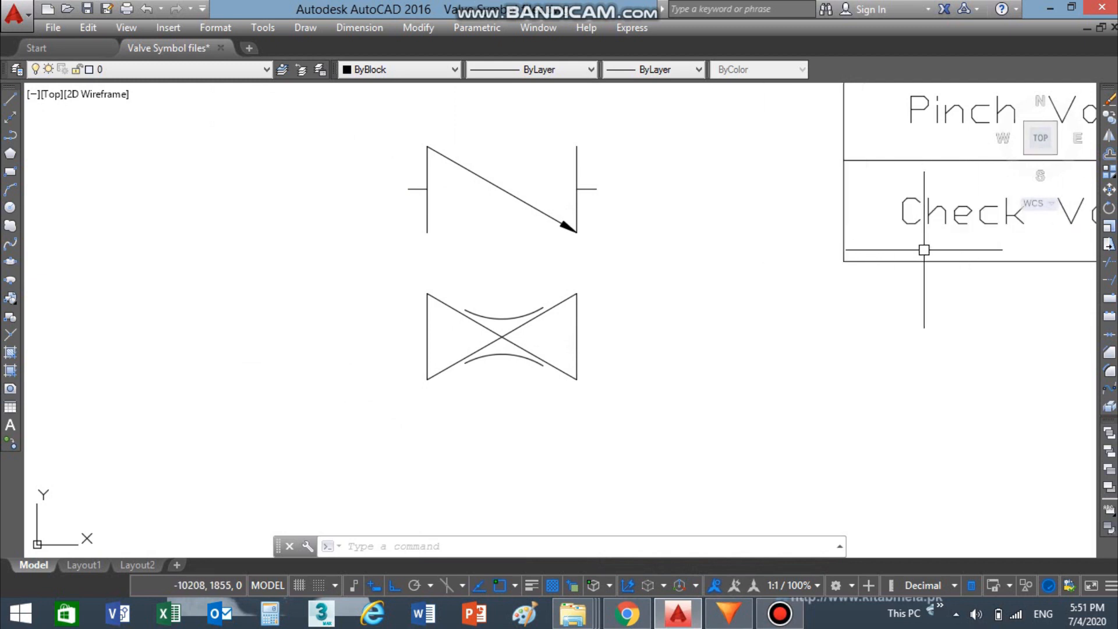
scroll(1098, 200, down, 1)
scroll(990, 200, up, 6)
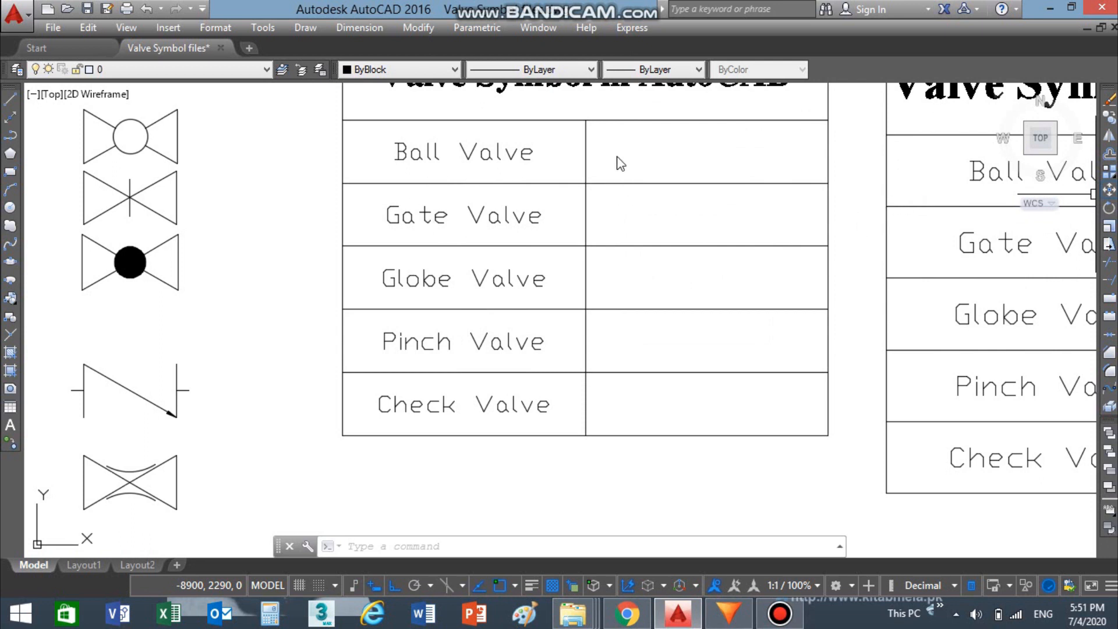
scroll(709, 232, down, 2)
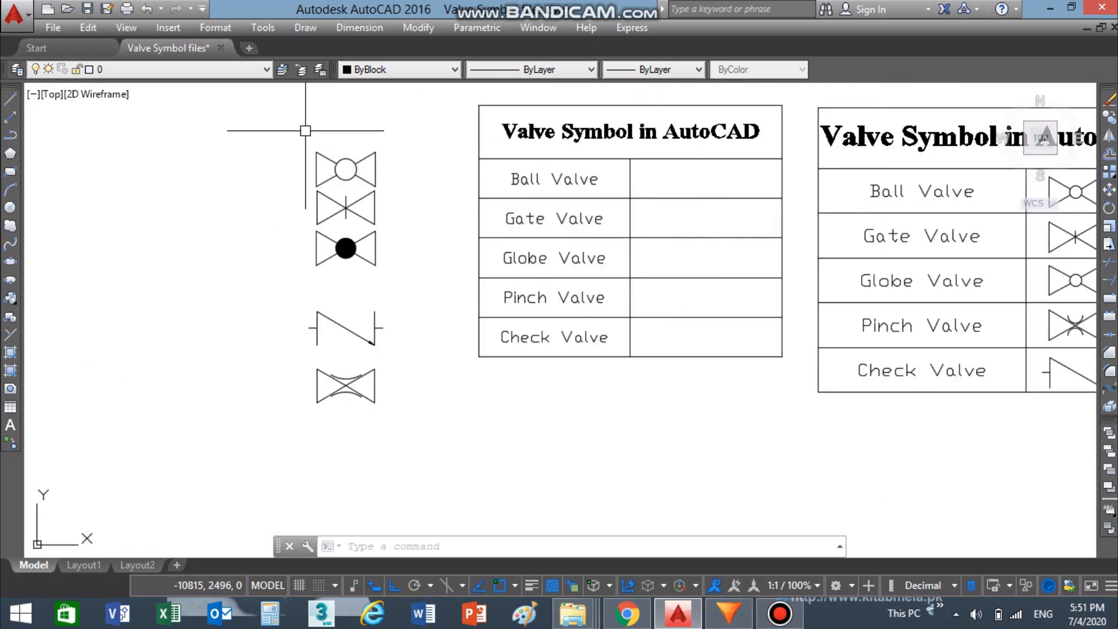
click(389, 187)
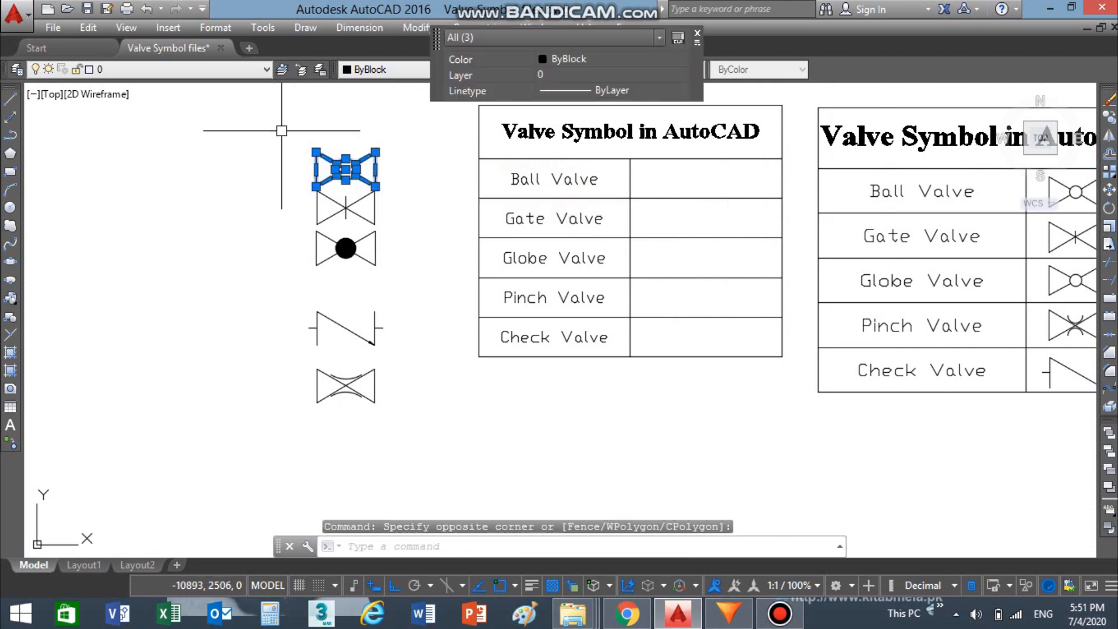
text(M)
key(Return)
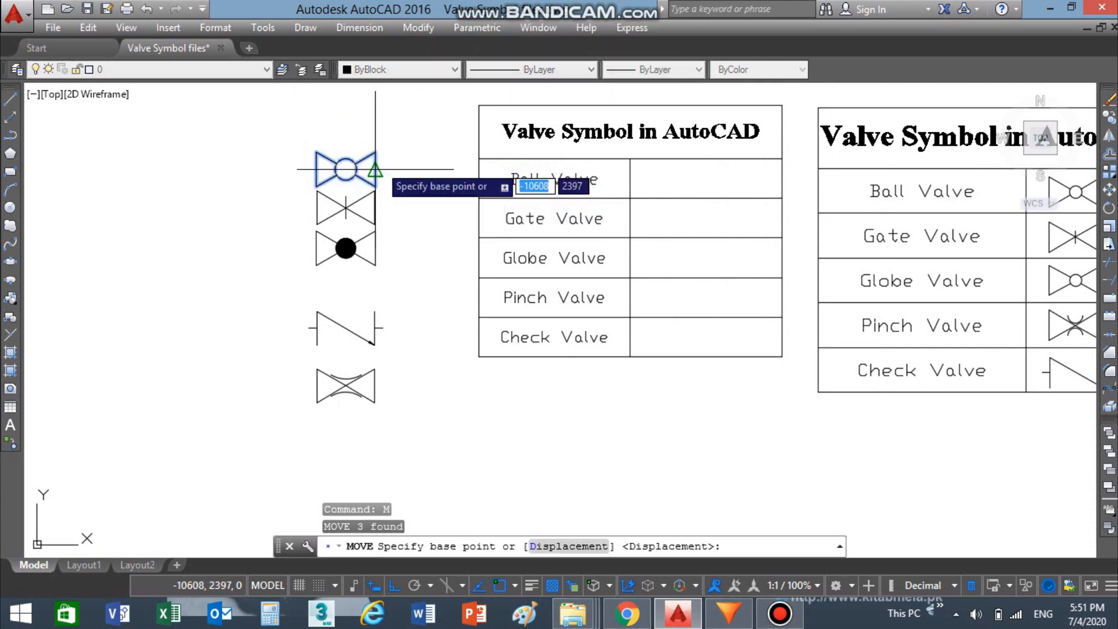
click(375, 186)
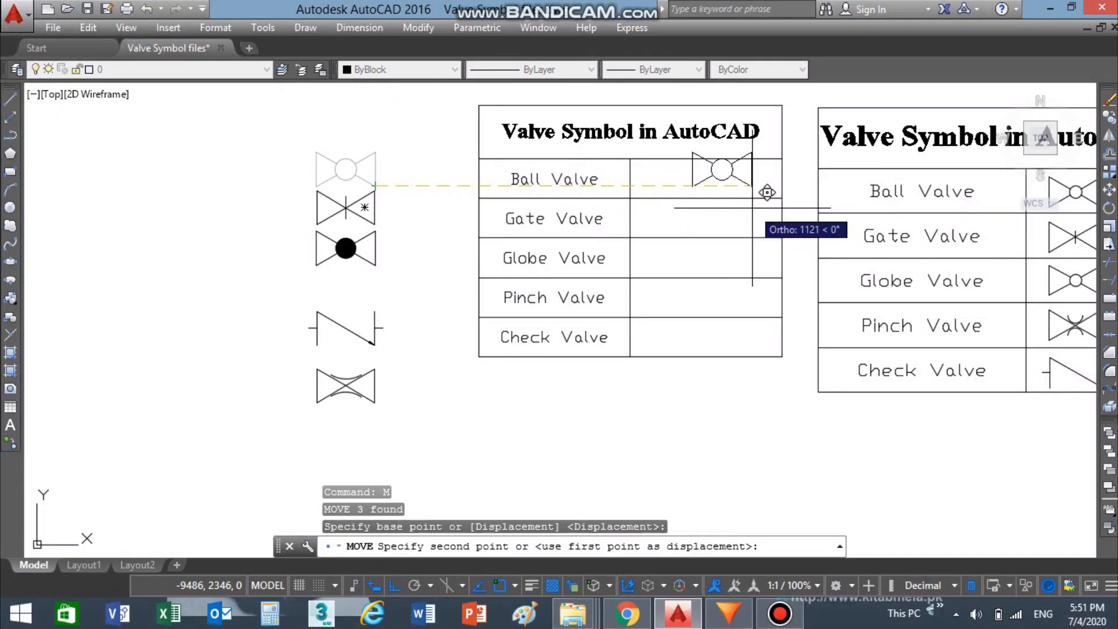
key(F8)
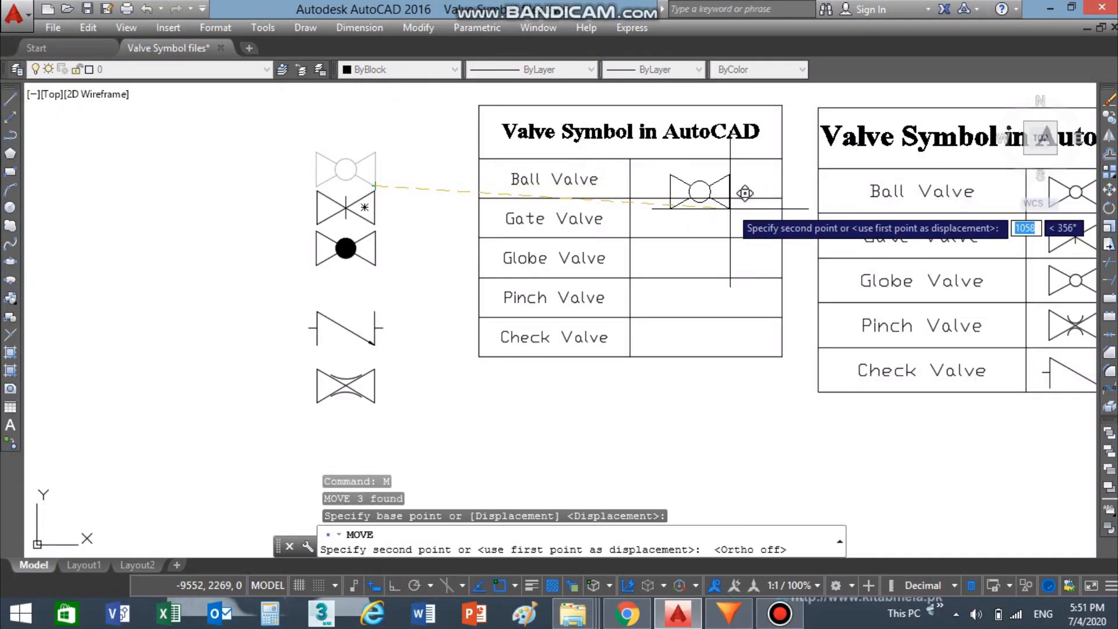
click(739, 198)
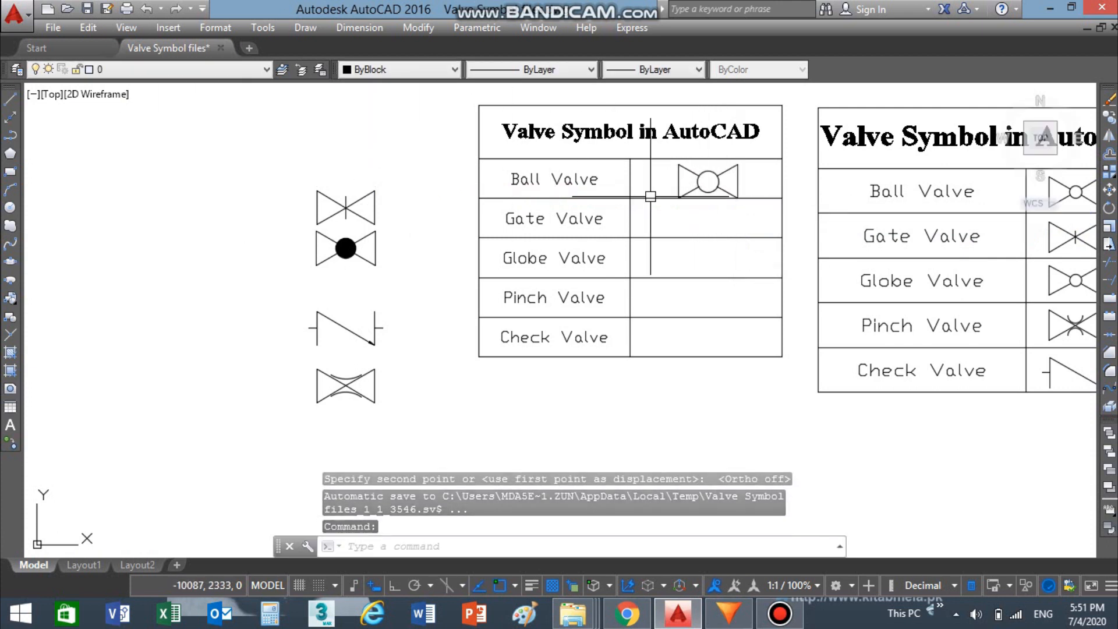
click(716, 198)
key(Escape)
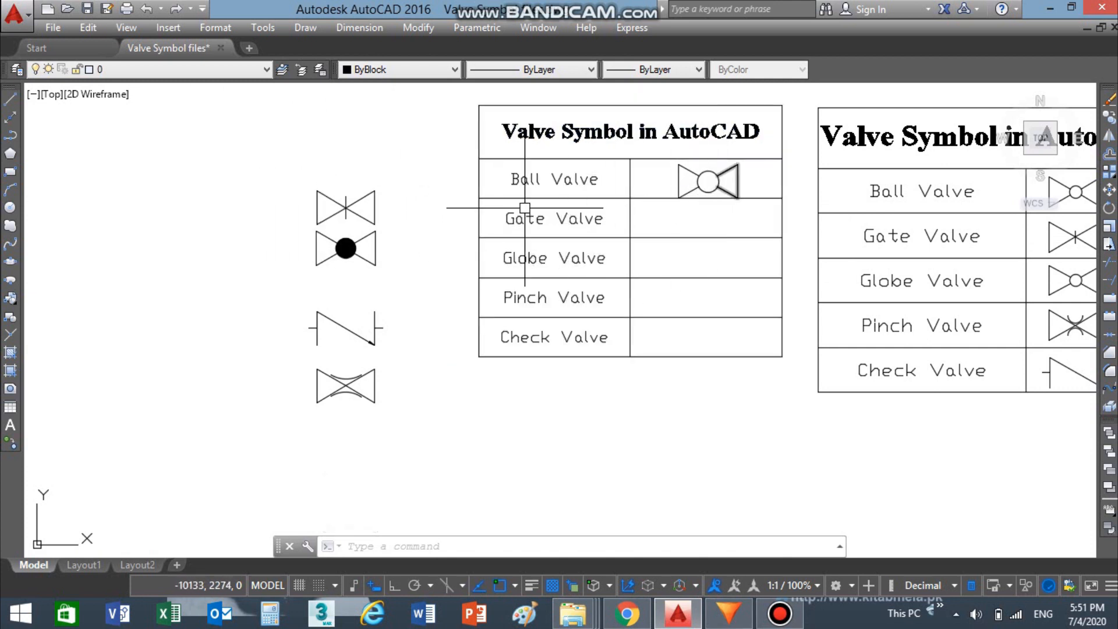
Step: Move the remaining four symbols, in their stacked order, into the empty cells from Gate Valve down to Check Valve
text(m)
key(Return)
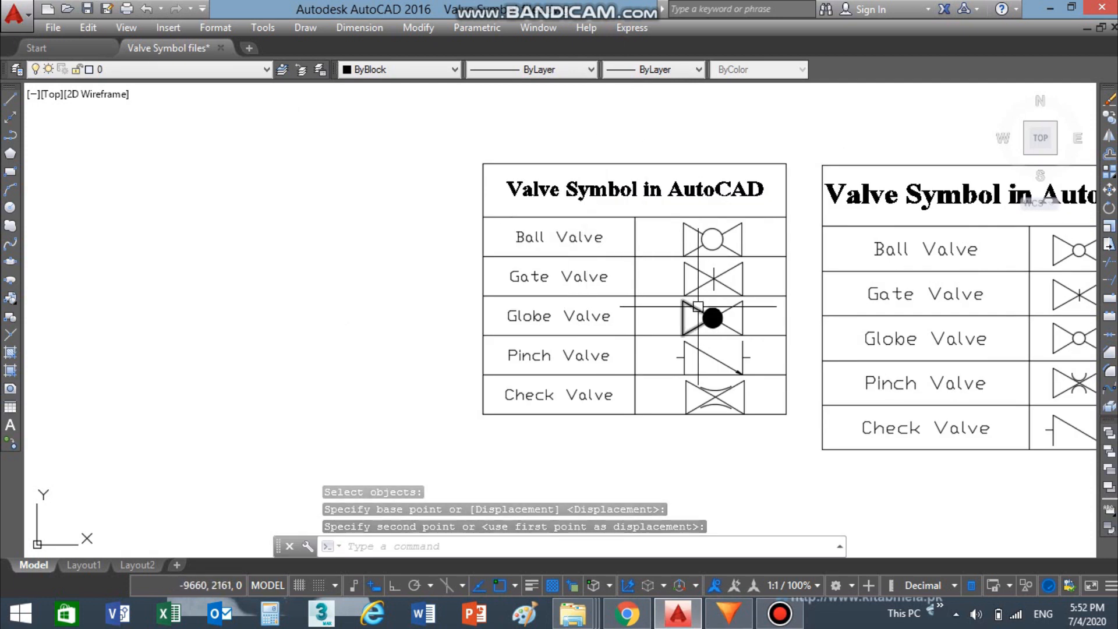
click(698, 305)
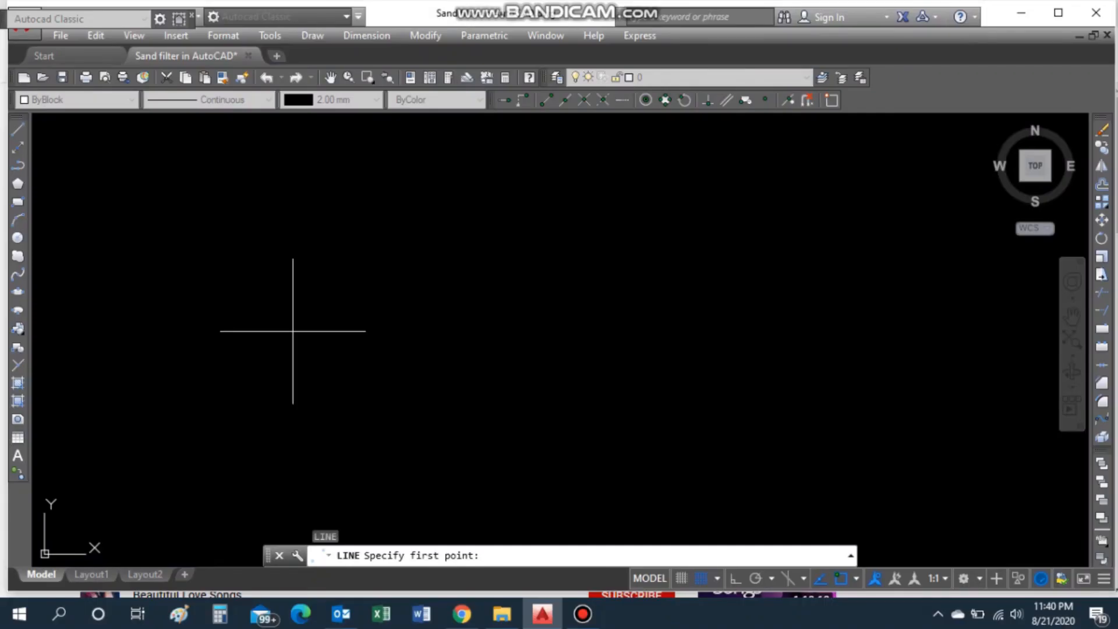
Step: In the Sand filter drawing, draw a horizontal line with ortho on and a shorter vertical line rising from its right end
click(292, 331)
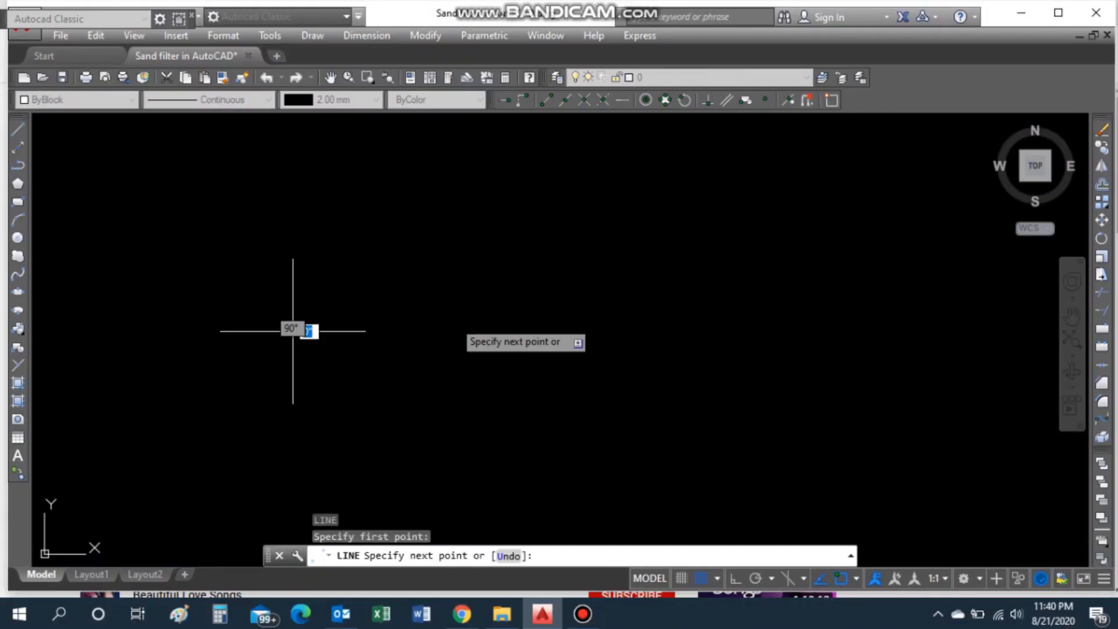
key(F8)
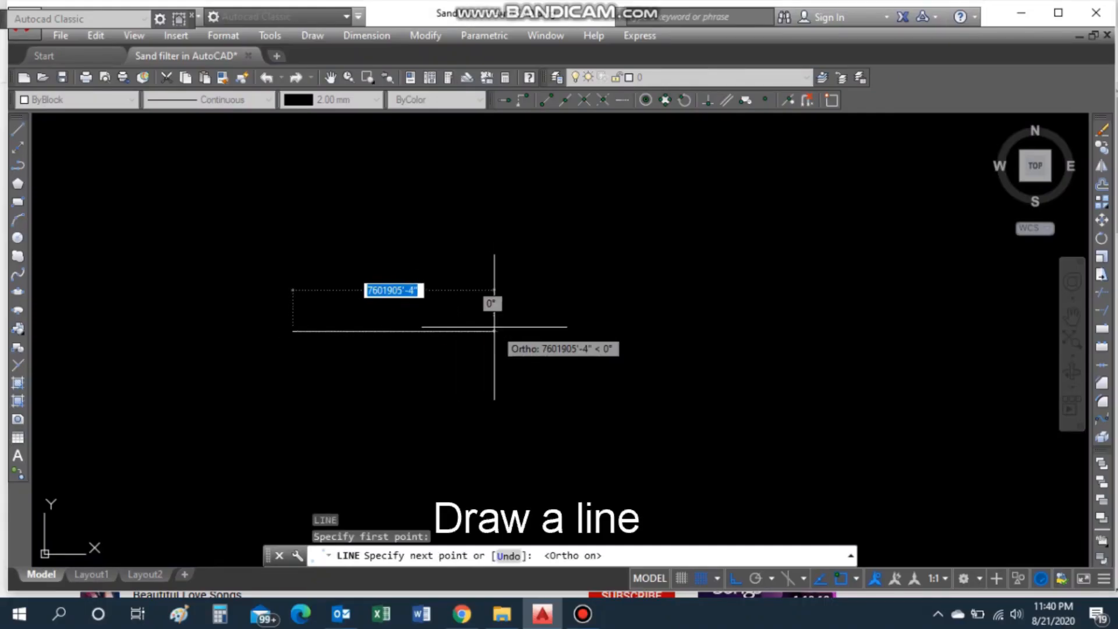
click(556, 325)
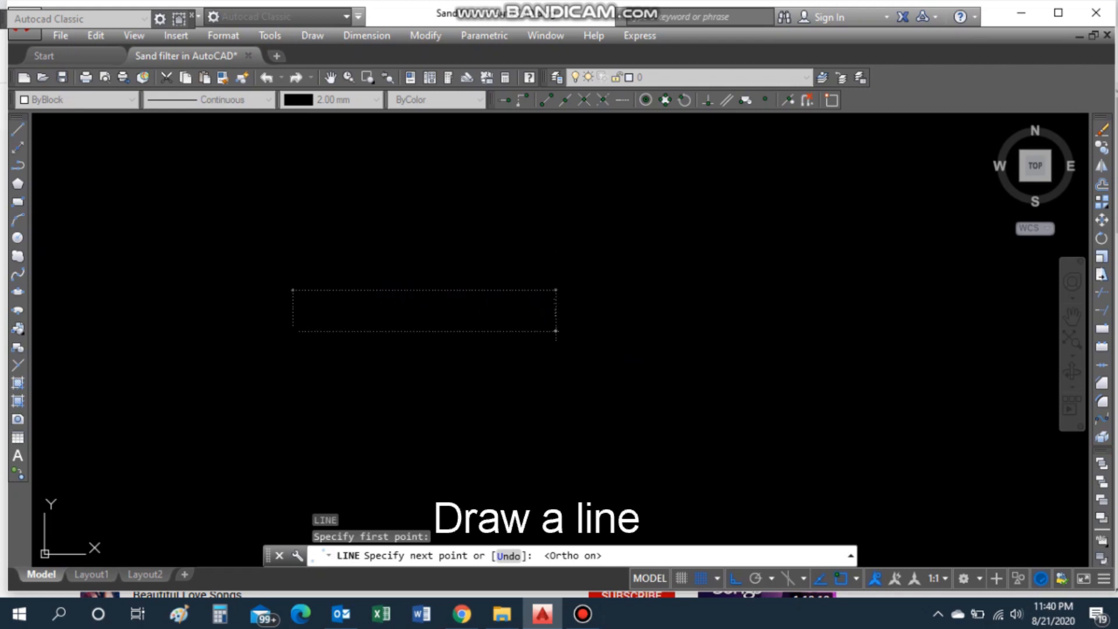
key(Escape)
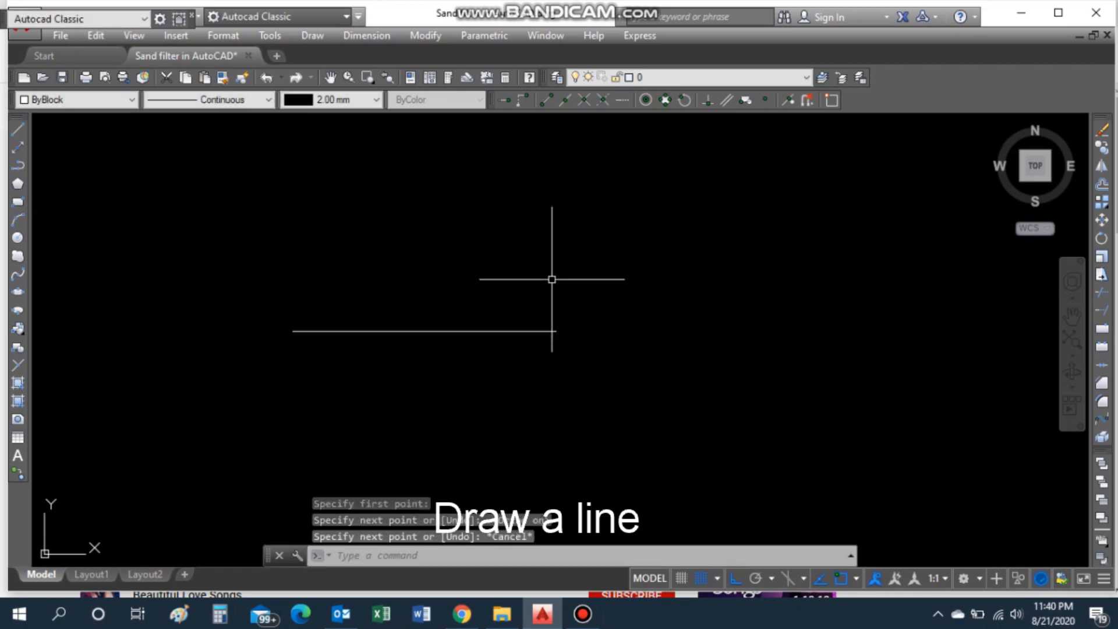
right_click(594, 299)
click(555, 331)
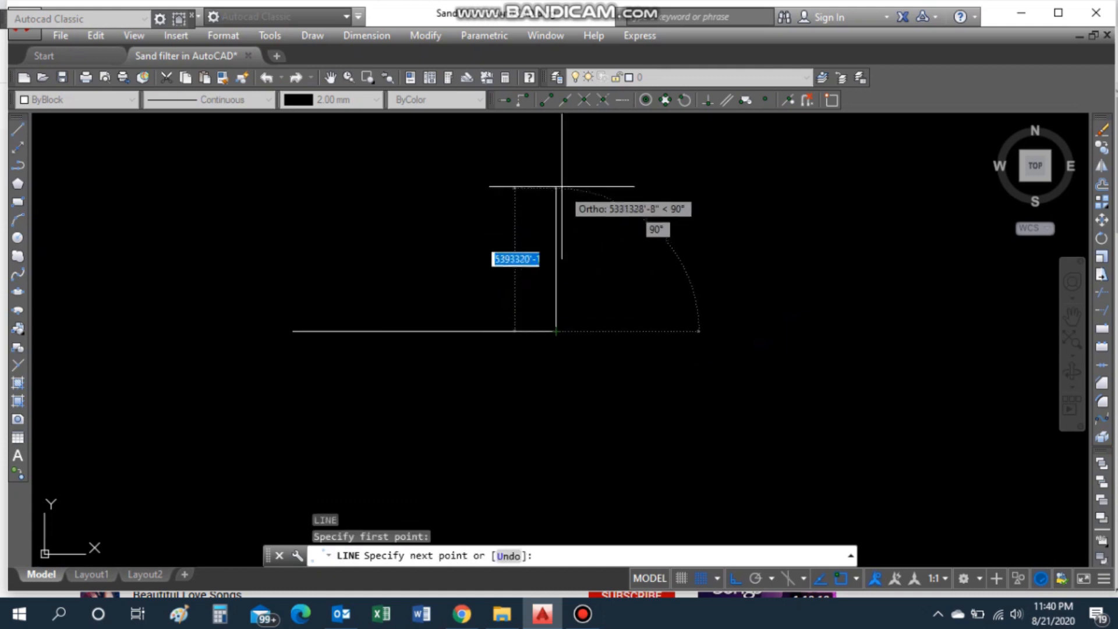
click(556, 176)
key(Escape)
Step: Mirror the vertical line downward about the axis of the horizontal line, keeping the source line
text(mi)
key(Return)
click(556, 291)
right_click(555, 315)
click(556, 331)
click(654, 331)
key(Return)
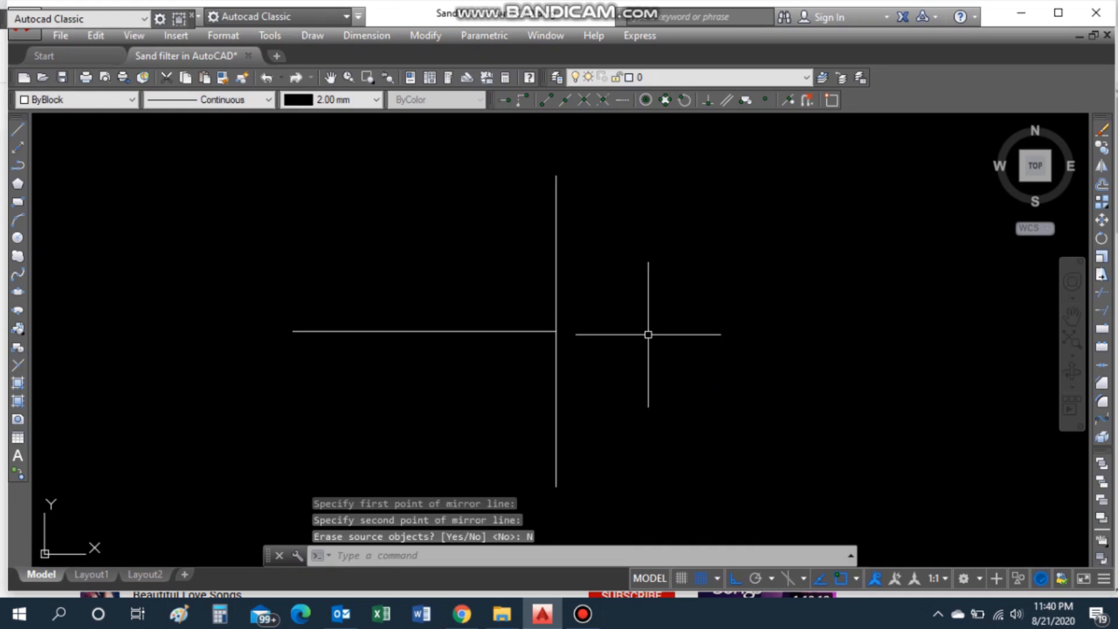
Step: Draw a shorter horizontal line to the right, starting on the lower half of the vertical line just below the first horizontal line
text(l)
key(Return)
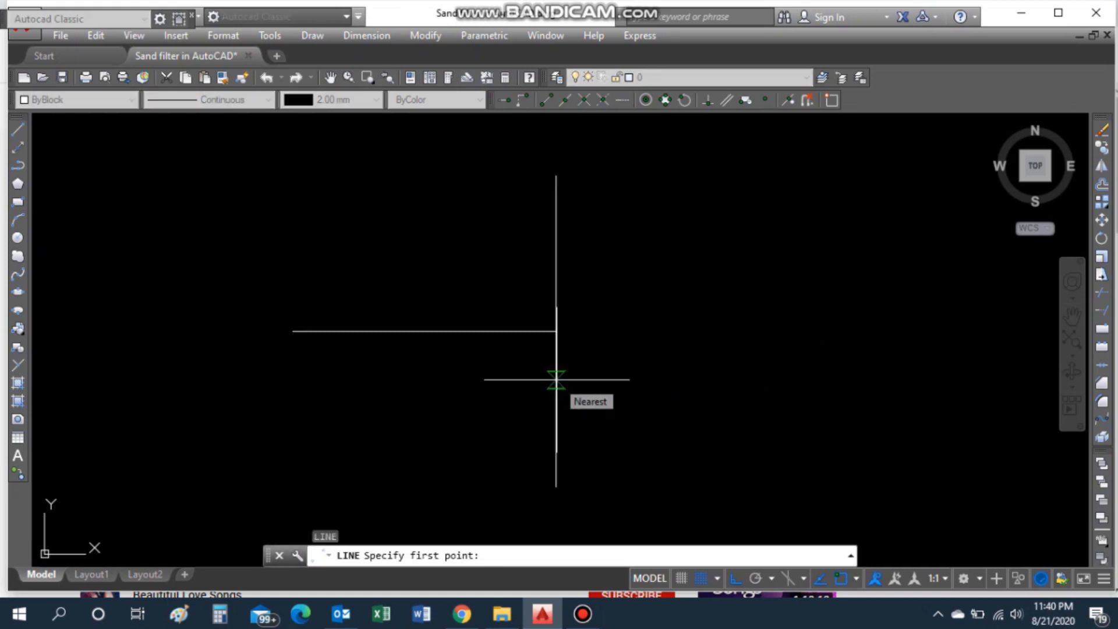
click(556, 379)
click(736, 380)
key(Escape)
Step: Mirror the upper and lower vertical lines to the right about the midpoint of the short horizontal line, keeping the source lines
text(mi)
key(Return)
click(557, 302)
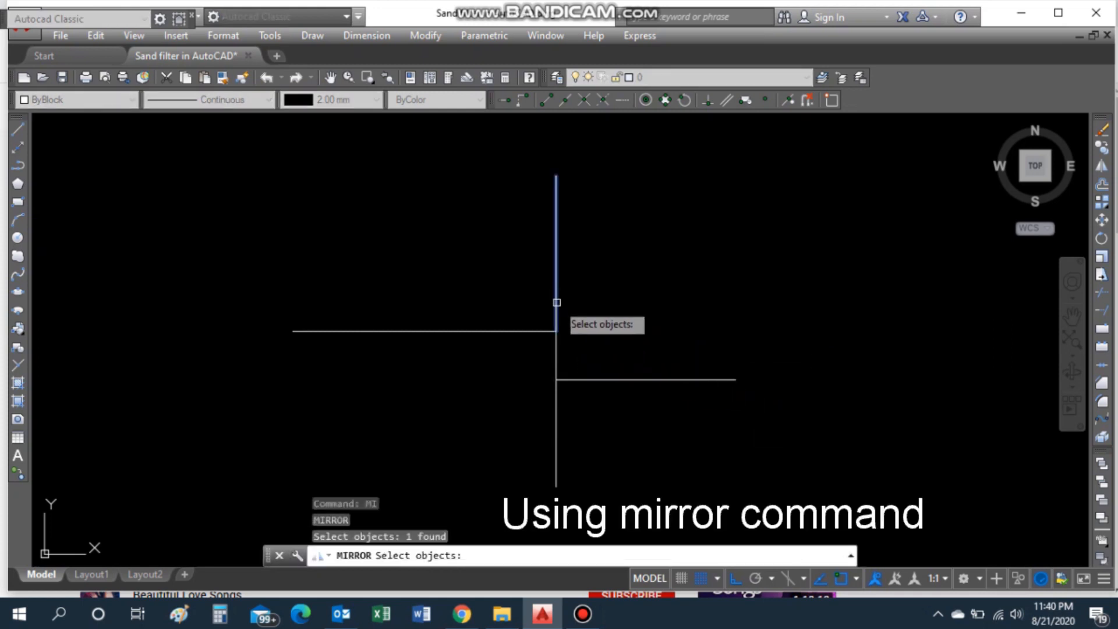
click(617, 380)
key(Return)
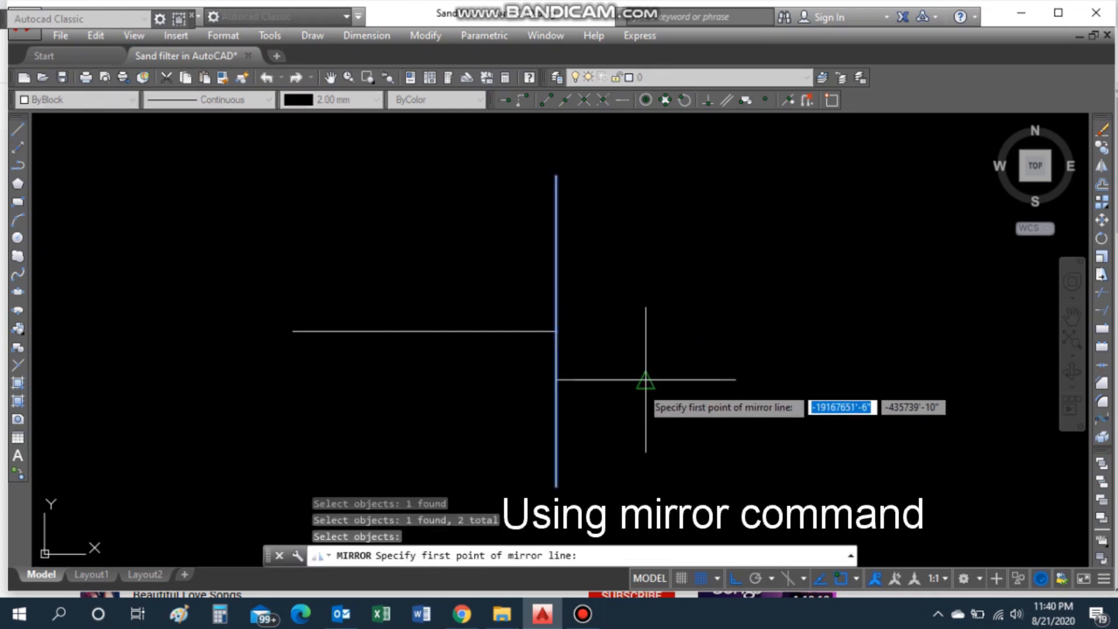
click(646, 379)
click(640, 303)
click(672, 345)
Step: Draw an arc joining the upper ends of the two vertical lines to form the vessel's rounded top
text(arc)
key(Return)
click(556, 175)
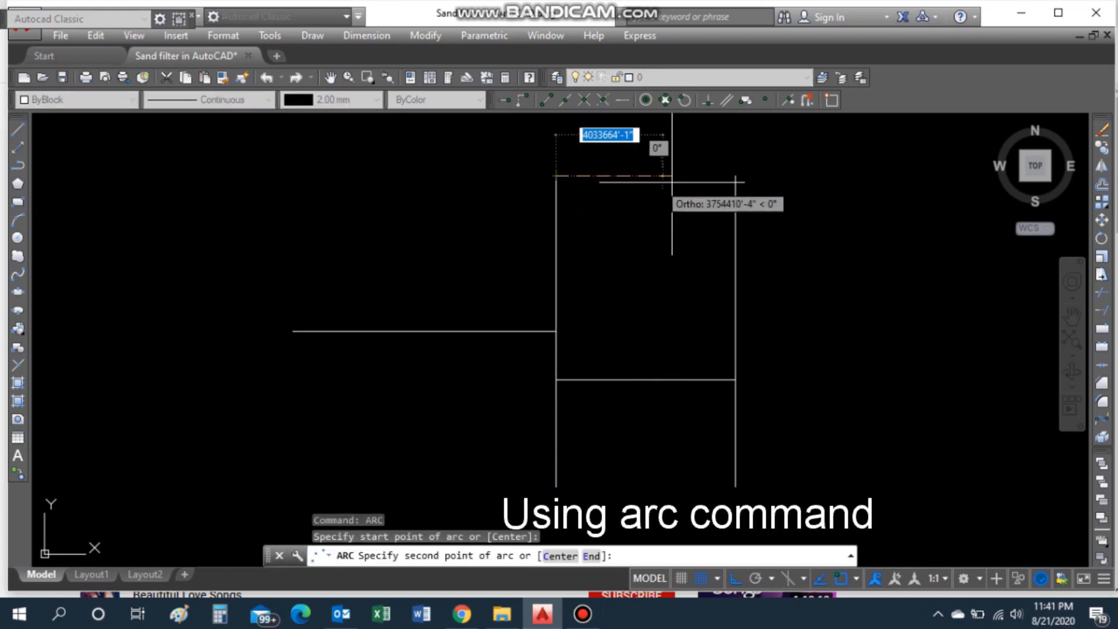
click(735, 175)
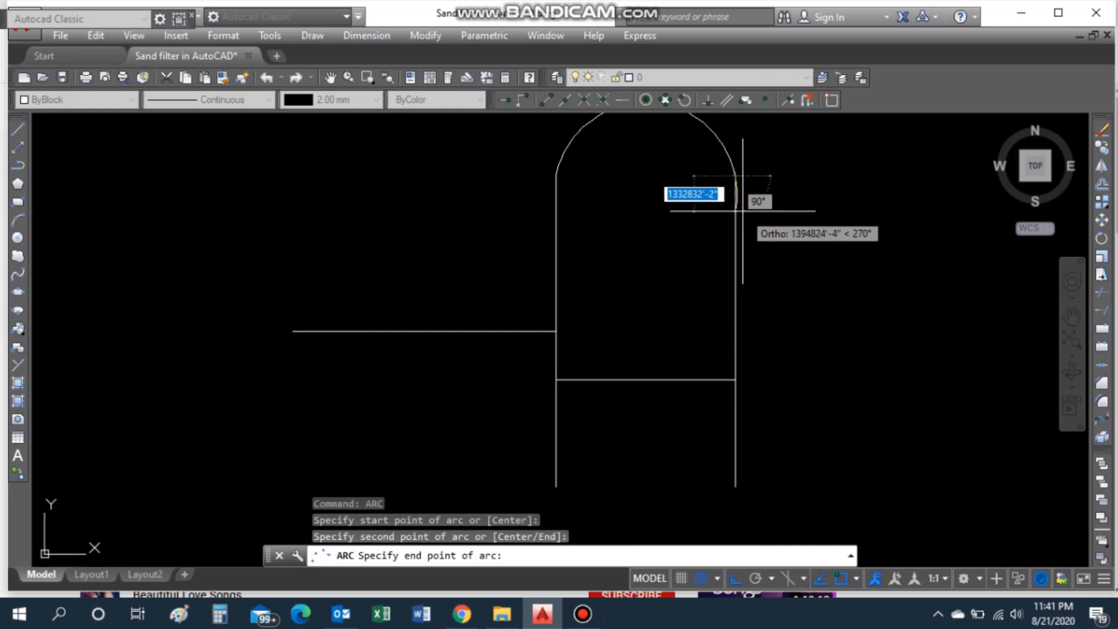
click(735, 183)
Step: Trim the extra overlapping piece where the arc meets the right vertical line
scroll(751, 143, up, 8)
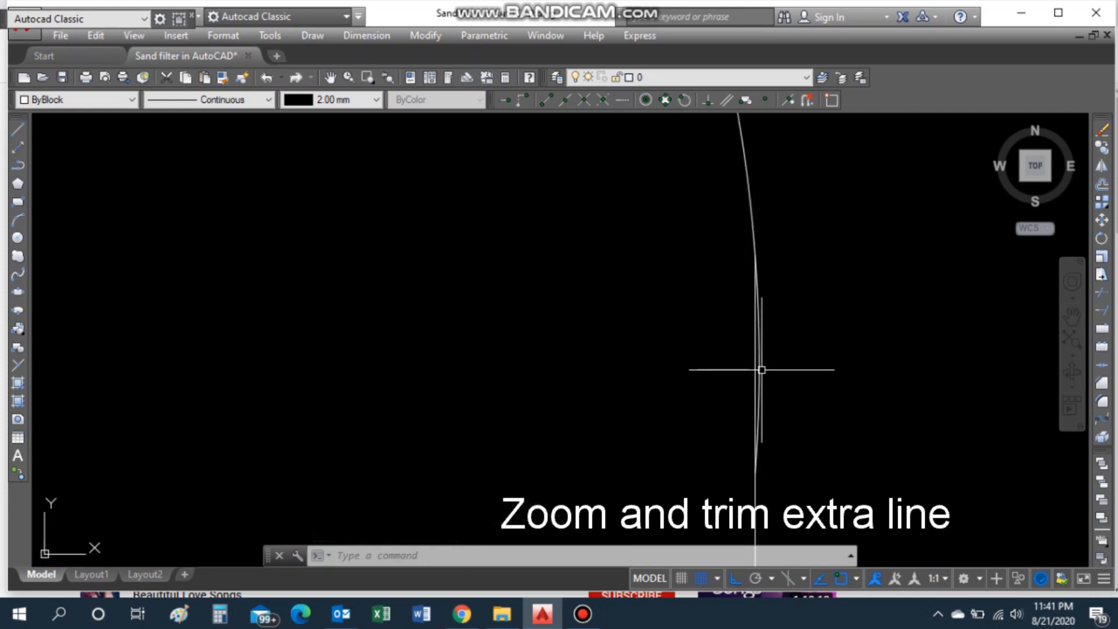
click(756, 370)
text(tr)
key(Return)
key(Return)
click(757, 358)
key(ctrl+z)
key(Escape)
scroll(763, 357, down, 5)
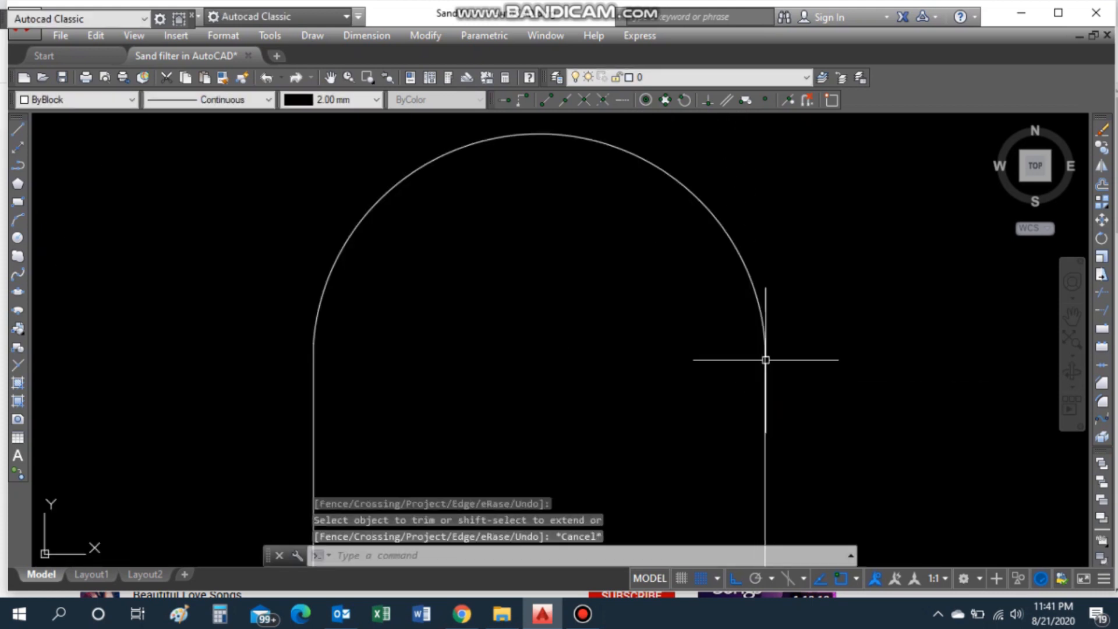
middle_drag(803, 389, 775, 237)
scroll(775, 237, down, 2)
key(Escape)
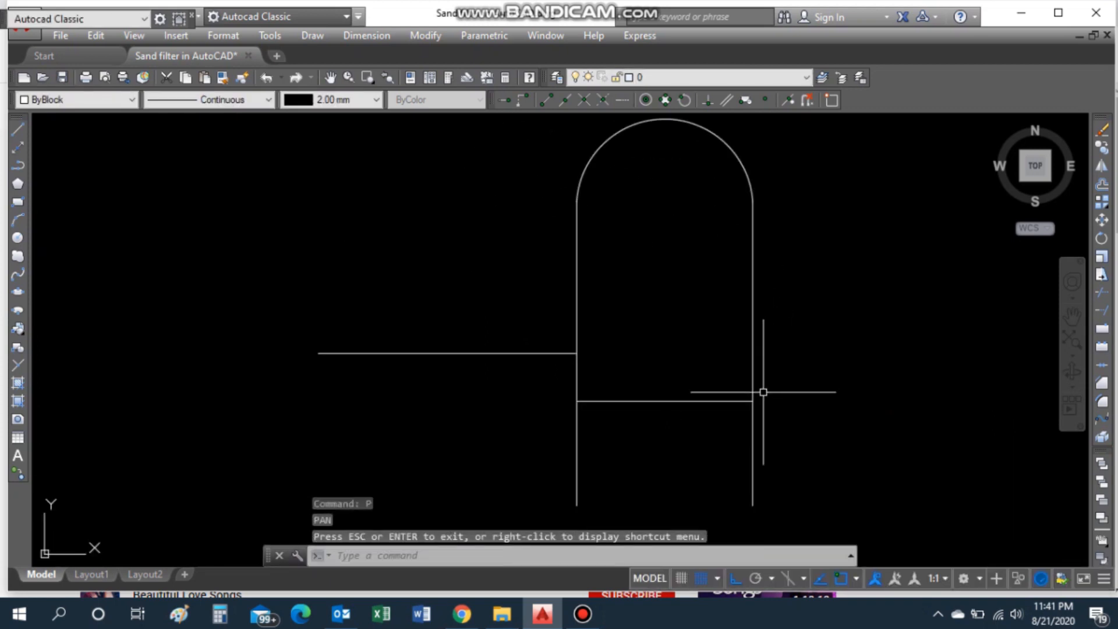
Step: Mirror the top arc down to the vessel's lower end about the axis of the left horizontal line, keeping the source arc
text(MI)
key(Return)
click(741, 167)
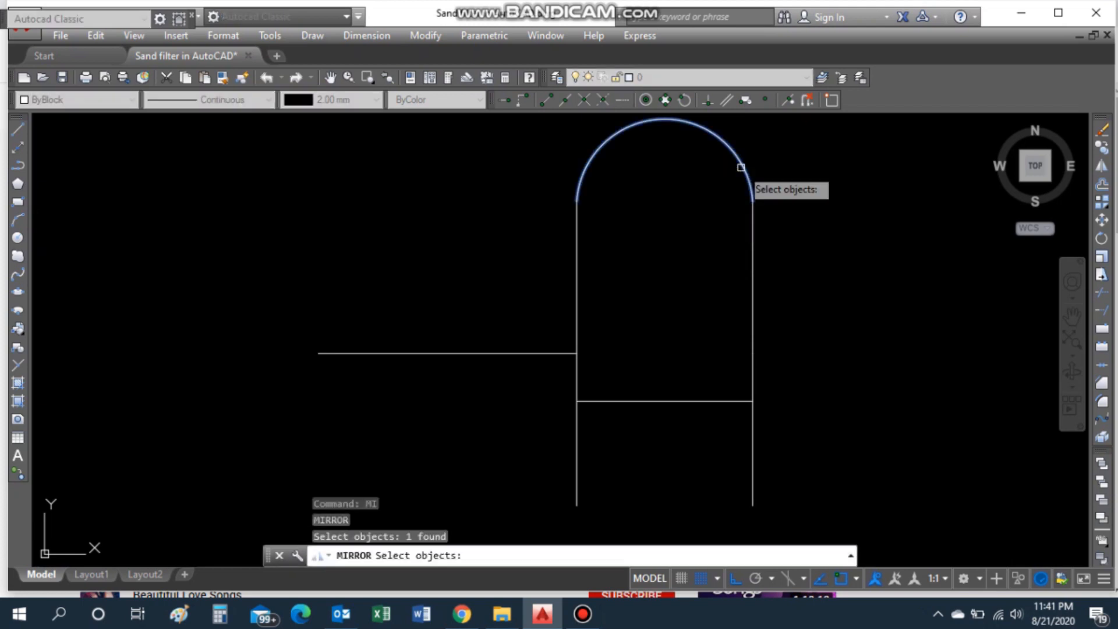
key(Return)
click(576, 354)
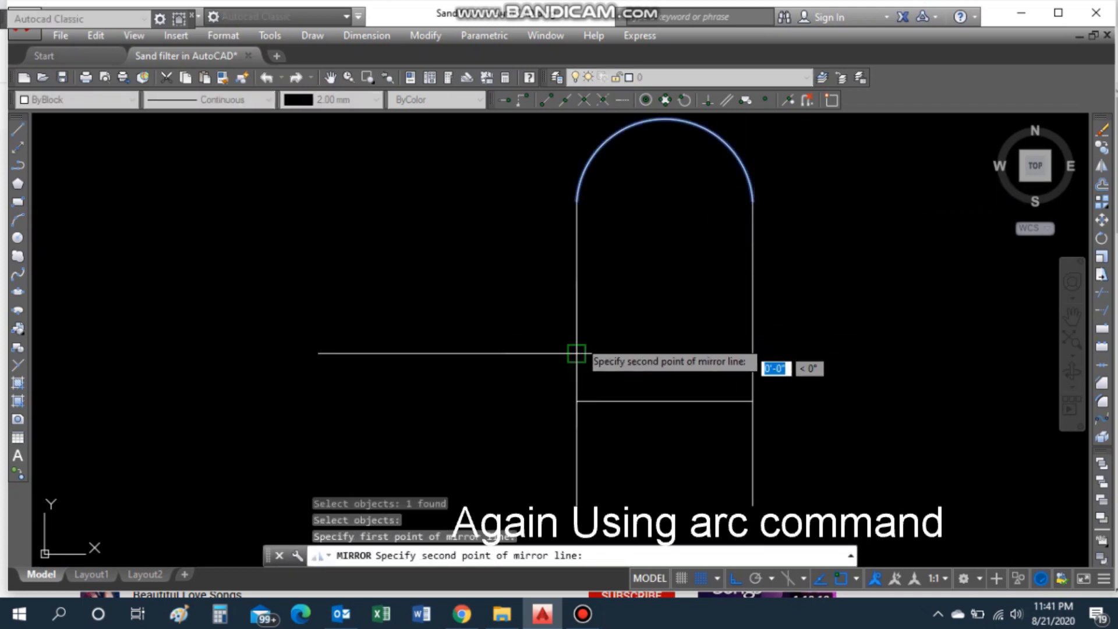
click(606, 375)
key(Return)
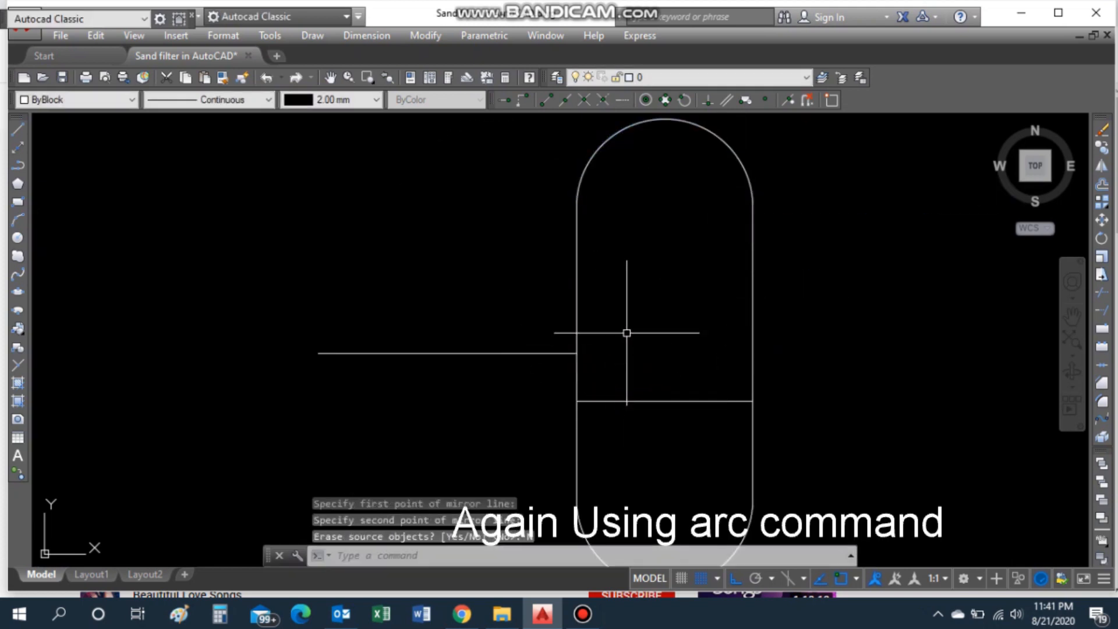
Step: Draw a short horizontal line inside the vessel just below its dividing line, without touching the sides
scroll(676, 340, down, 2)
scroll(757, 444, up, 2)
scroll(756, 443, down, 2)
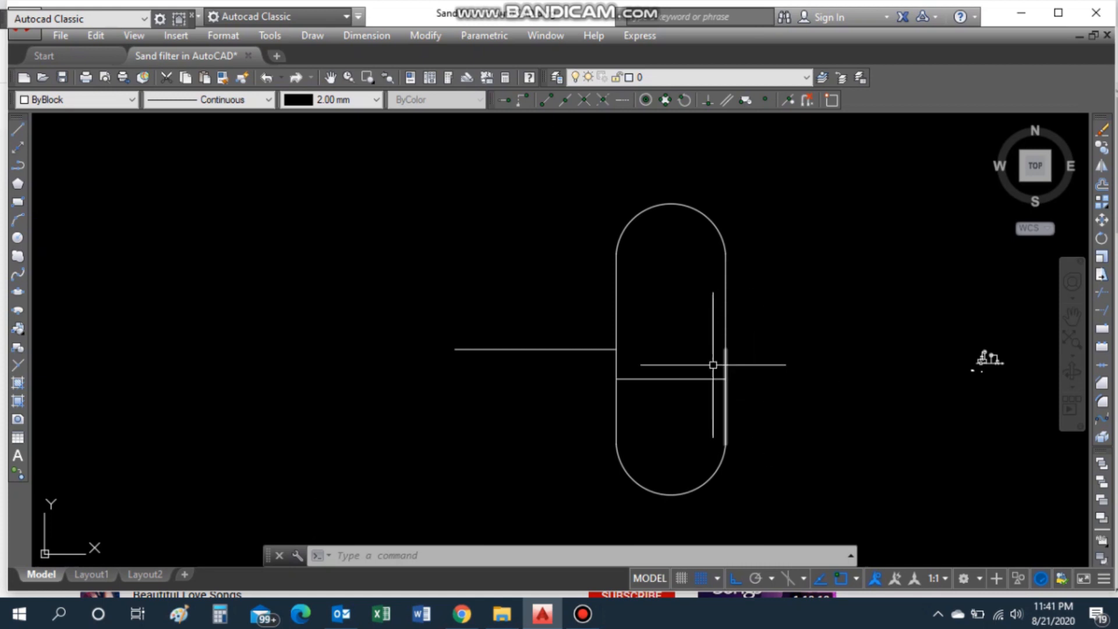
text(l)
key(Return)
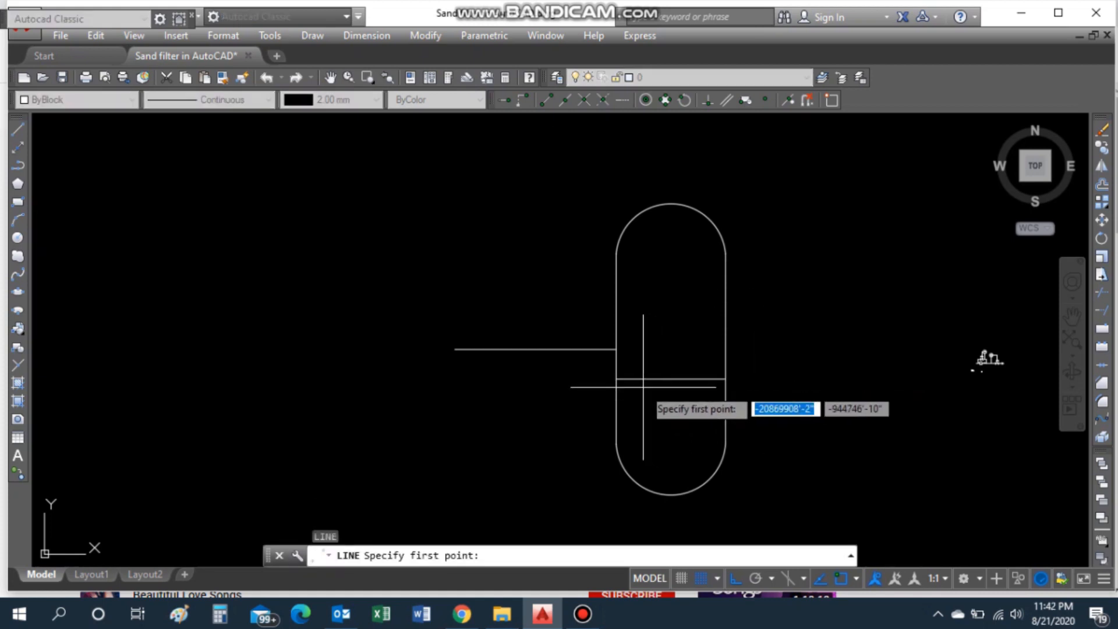
click(639, 387)
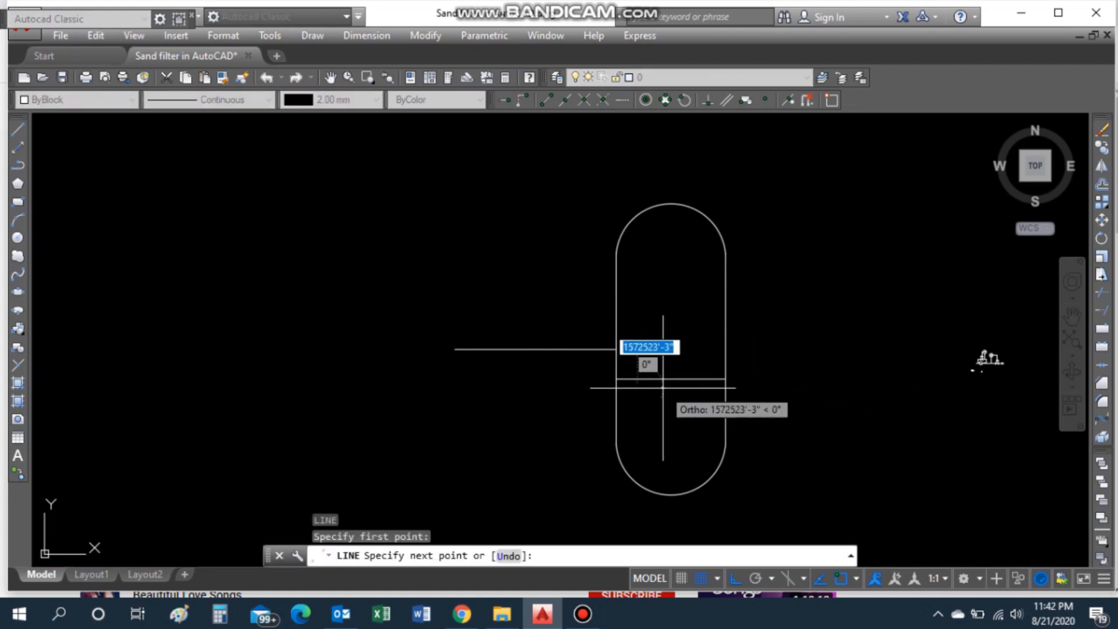
click(700, 388)
key(Escape)
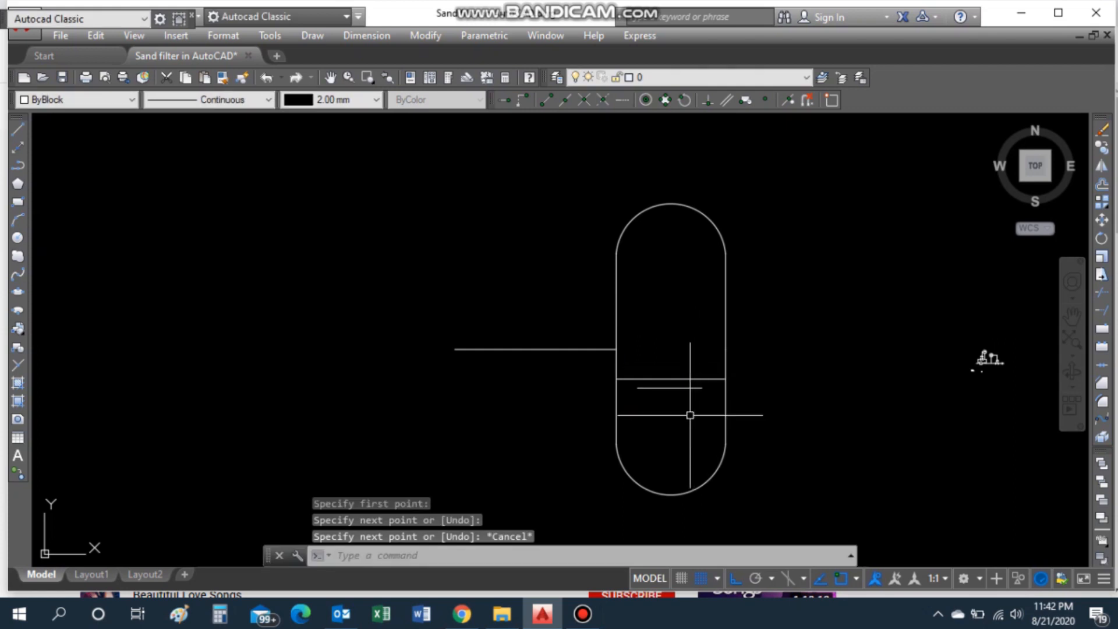
Step: Draw two more horizontal lines below the short one, each shorter than the one above, to complete the liquid level mark
key(Return)
click(643, 398)
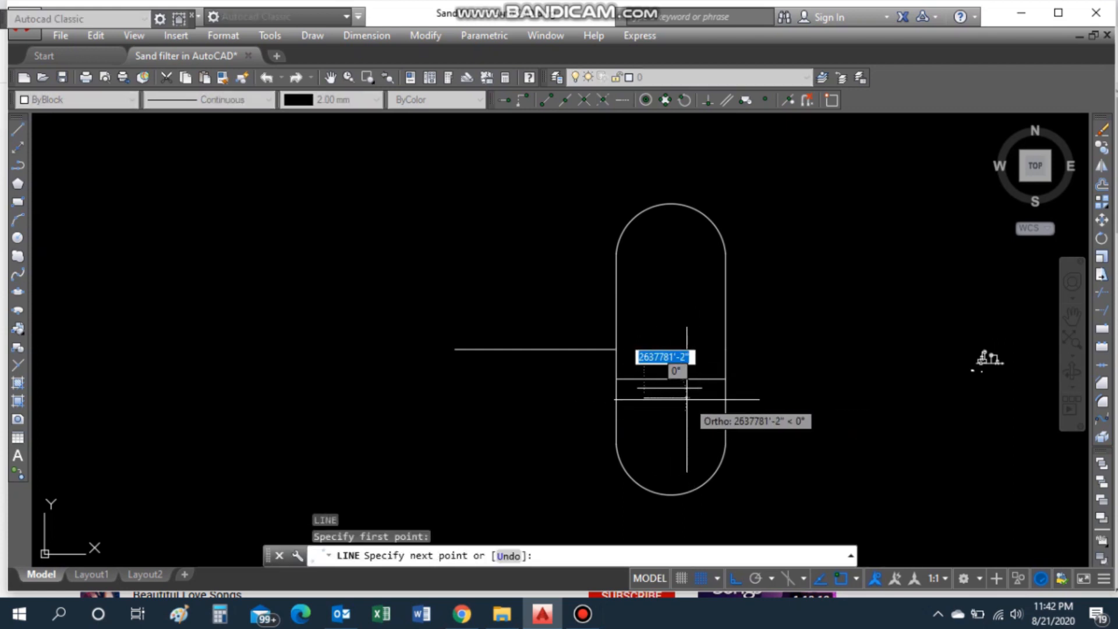
key(Escape)
key(Return)
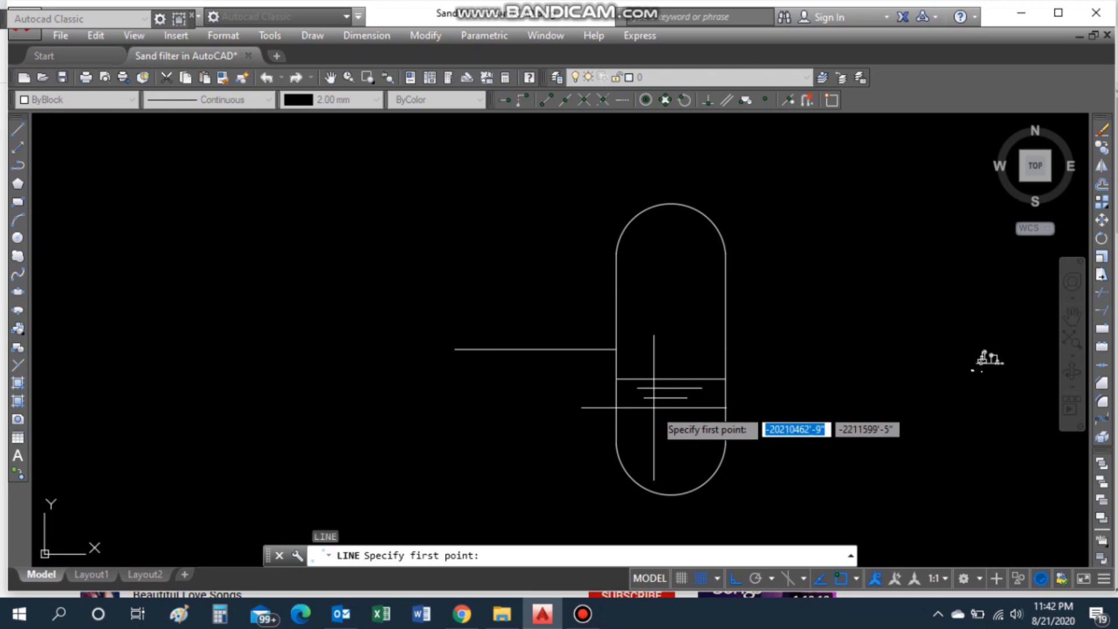
key(Return)
click(676, 408)
key(Escape)
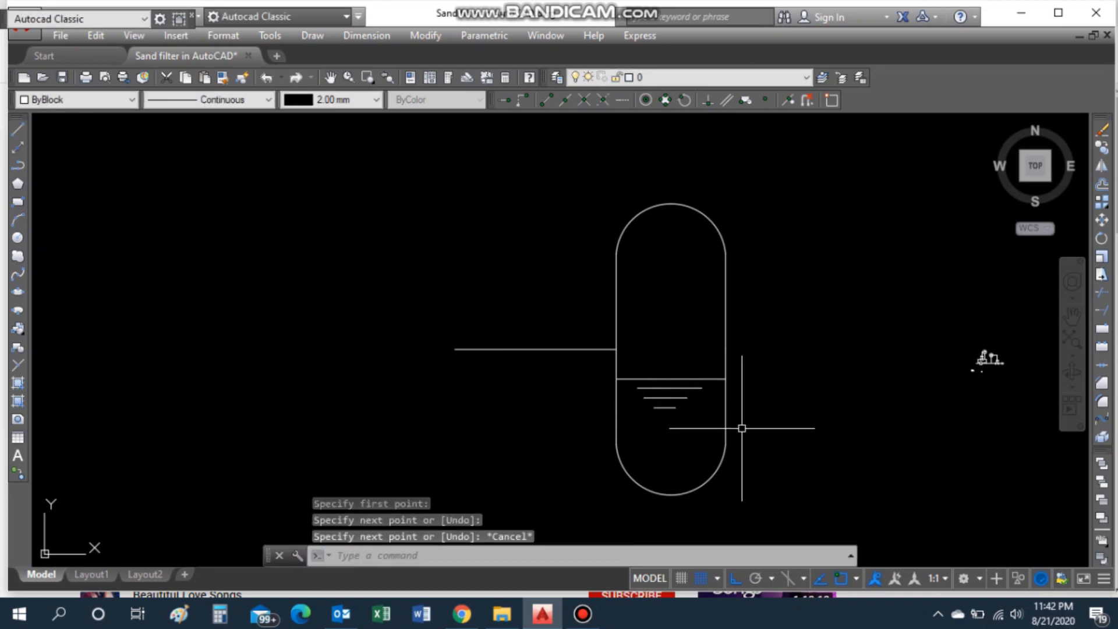
Step: Draw a short horizontal line outward from the vessel's right side, level with the left horizontal line
right_click(778, 402)
click(725, 350)
key(Escape)
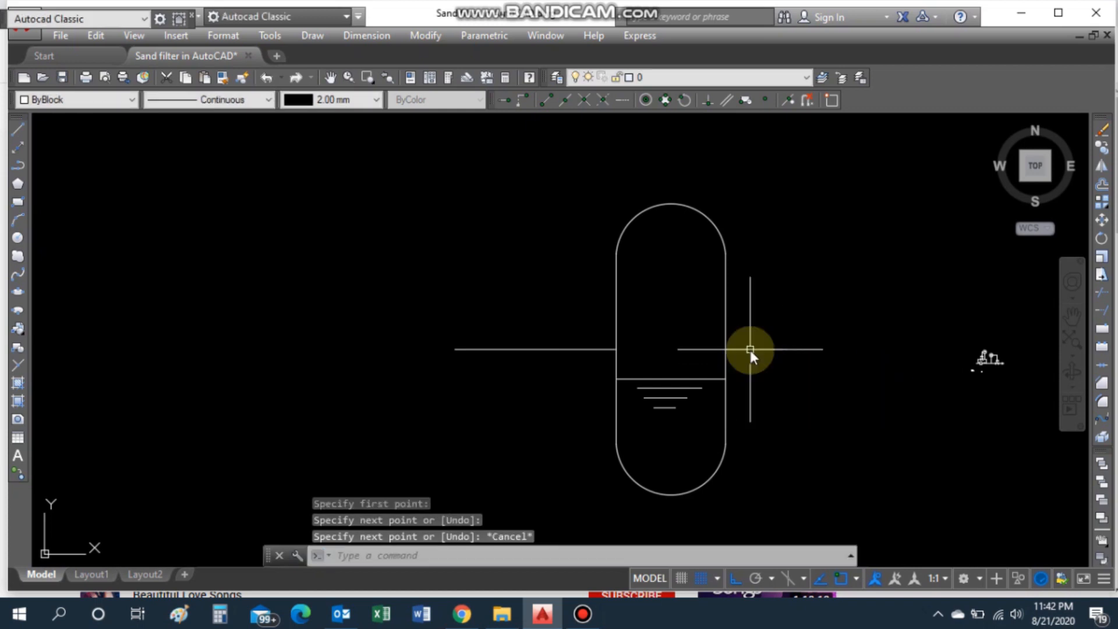
Step: Draw a line from partway along the right stub down past the level mark, and continue it back to the vessel's side
key(Return)
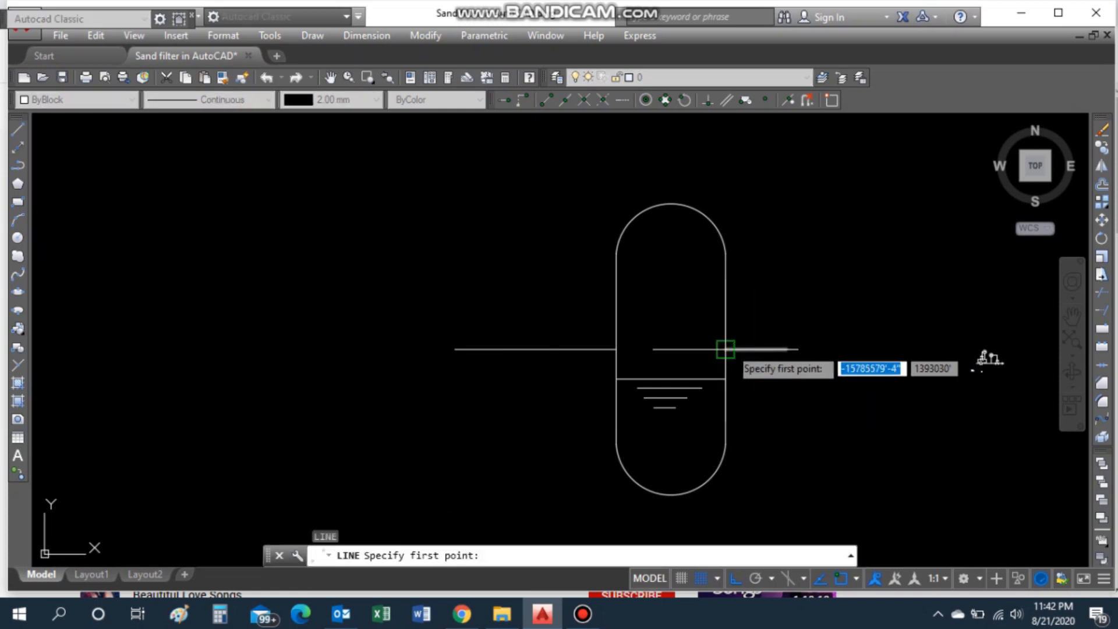
click(766, 349)
click(765, 430)
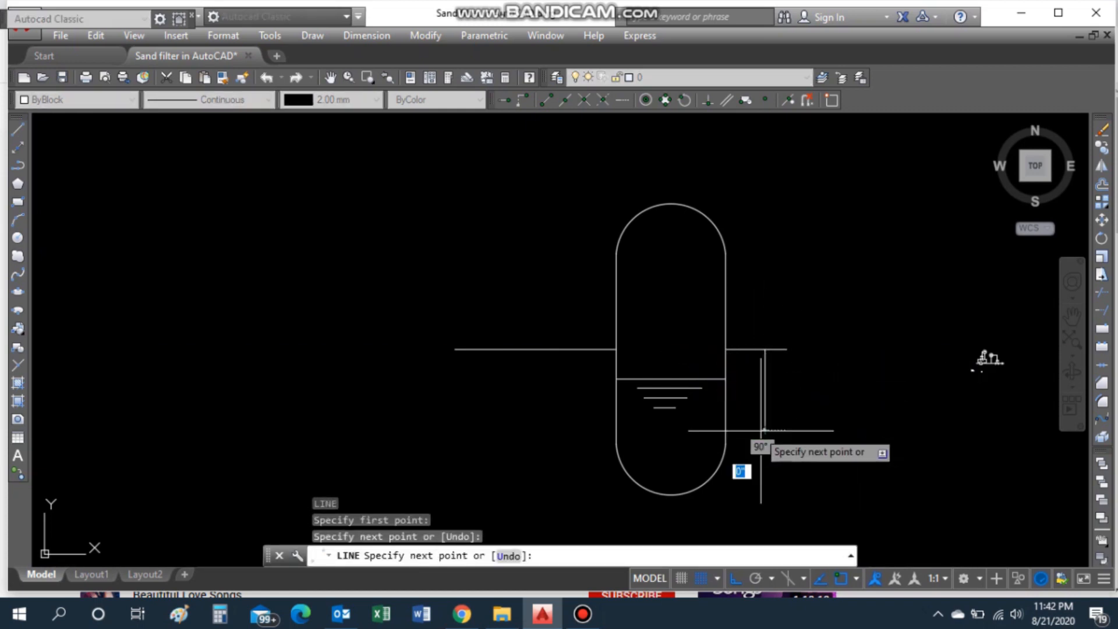
click(725, 430)
key(Escape)
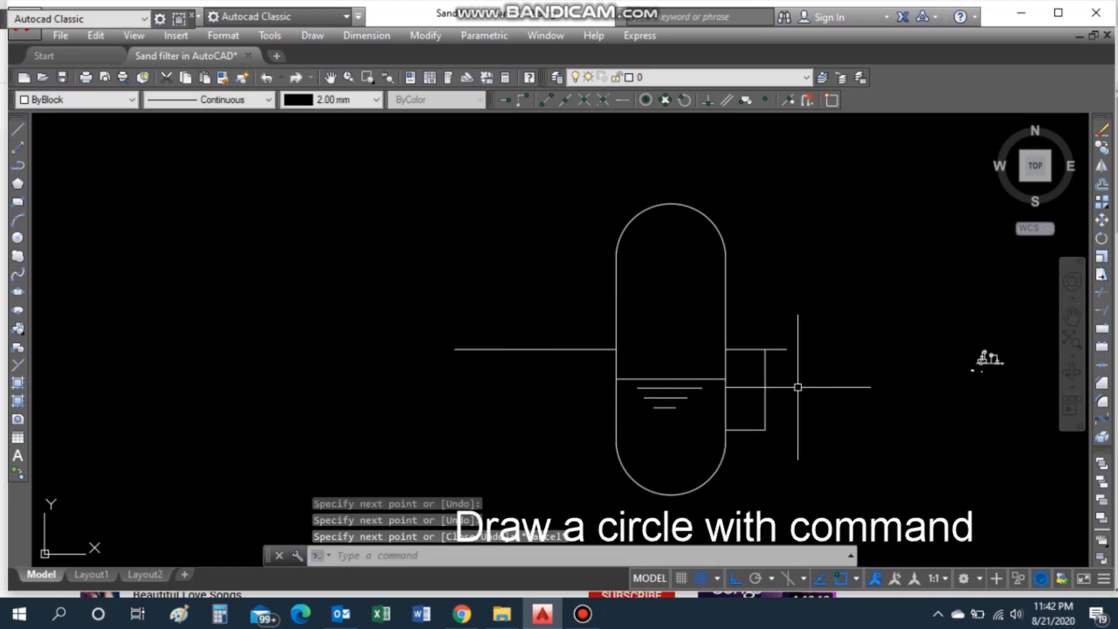
Step: Draw a circle centred midway on the vertical connecting line right of the vessel, with radius smaller than half the line
text(c)
key(Return)
click(764, 389)
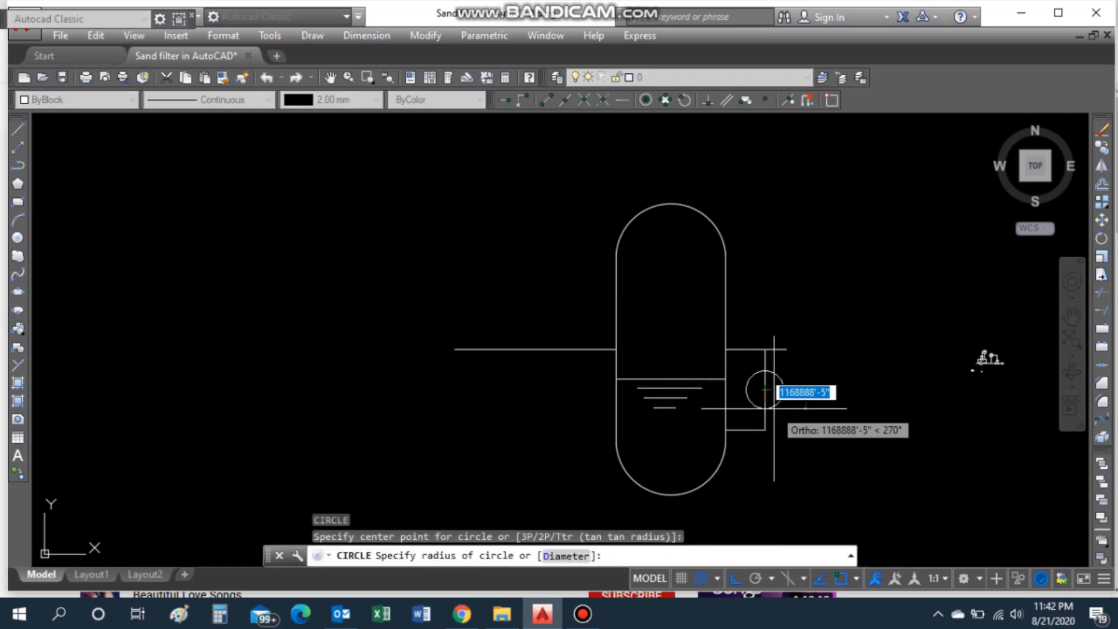
click(774, 409)
Step: Trim the connecting line inside the circle and the stub's overhang beyond the corner
text(tr)
key(Return)
key(Return)
click(764, 393)
key(Escape)
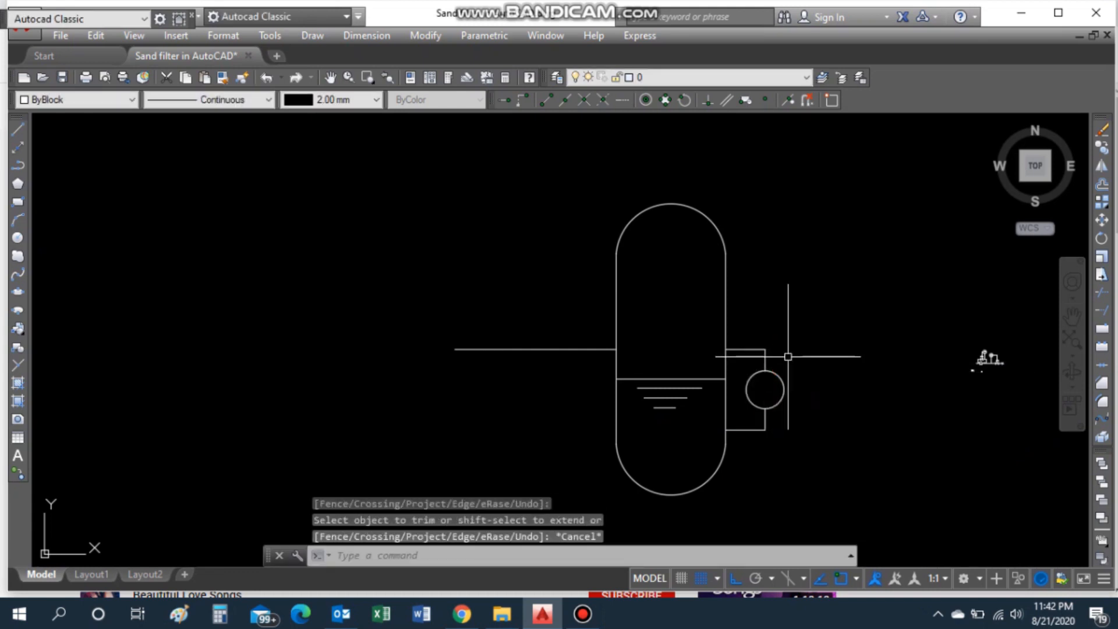
Step: Draw an outlet line from the lowest point of the vessel, going a short way down and far to the right
text(l)
key(Return)
click(671, 495)
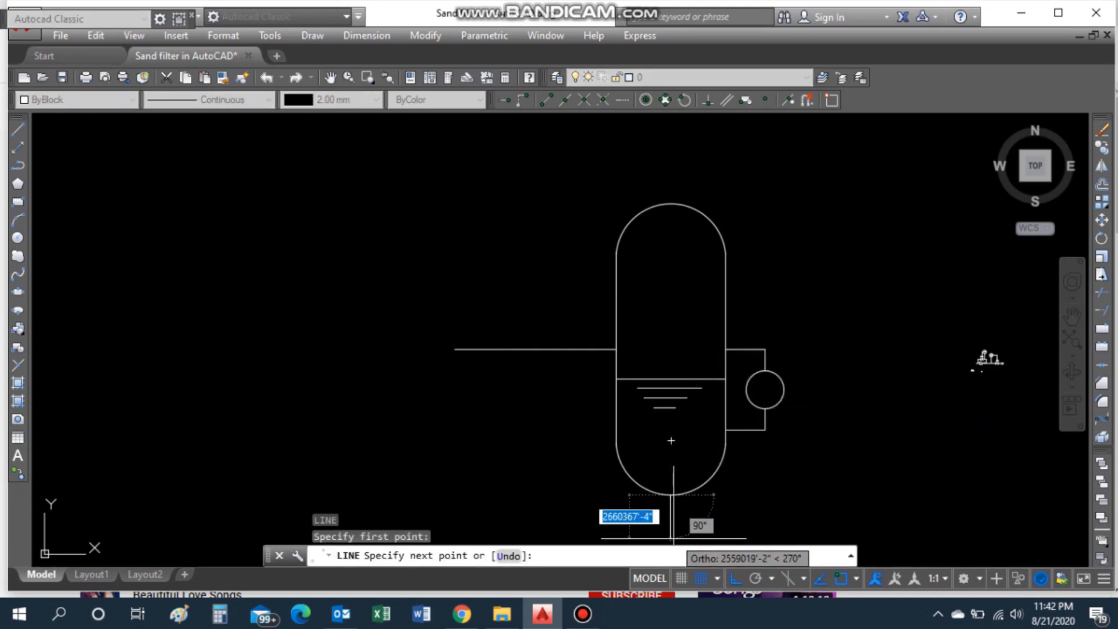
click(673, 538)
click(943, 538)
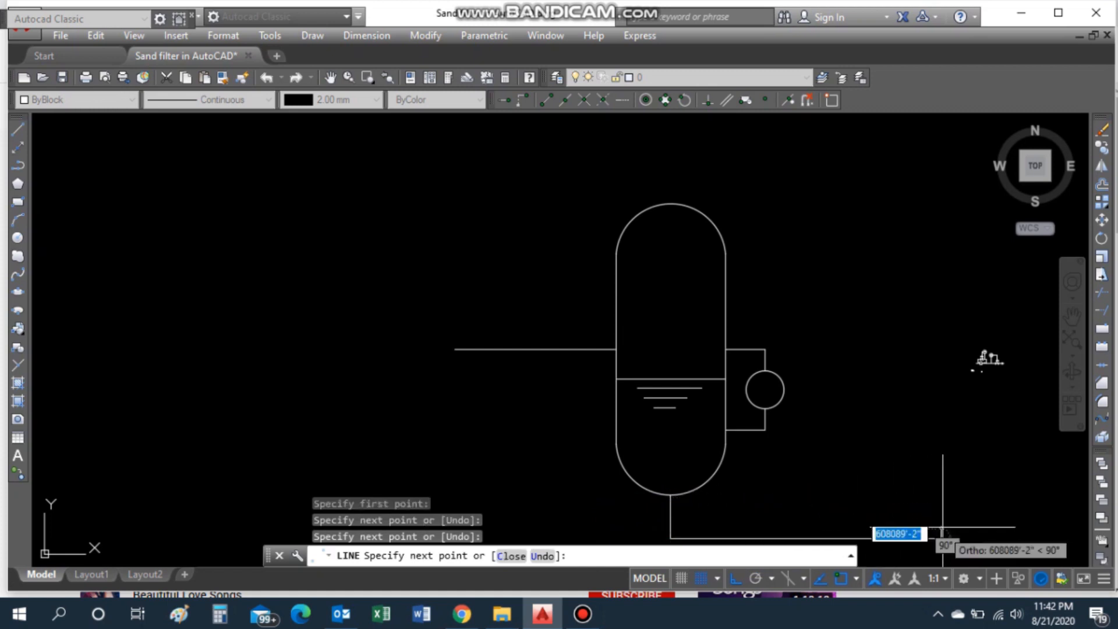
key(Escape)
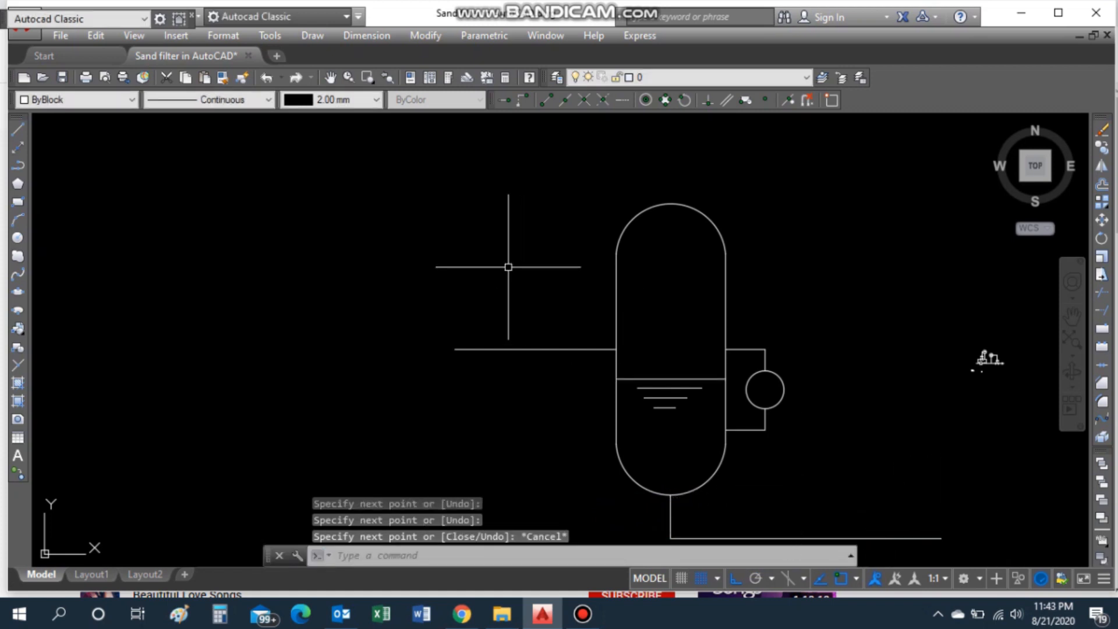
Step: Draw a small 3-sided polygon pointing right in the empty area above and left of the inlet line
text(POL)
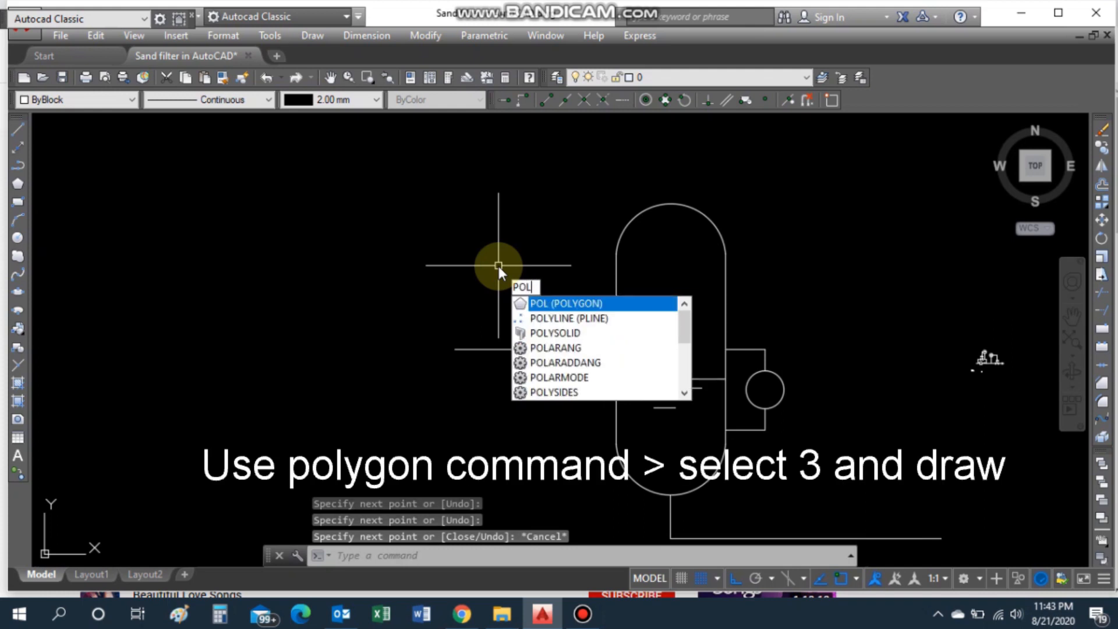
key(Return)
text(3)
key(Return)
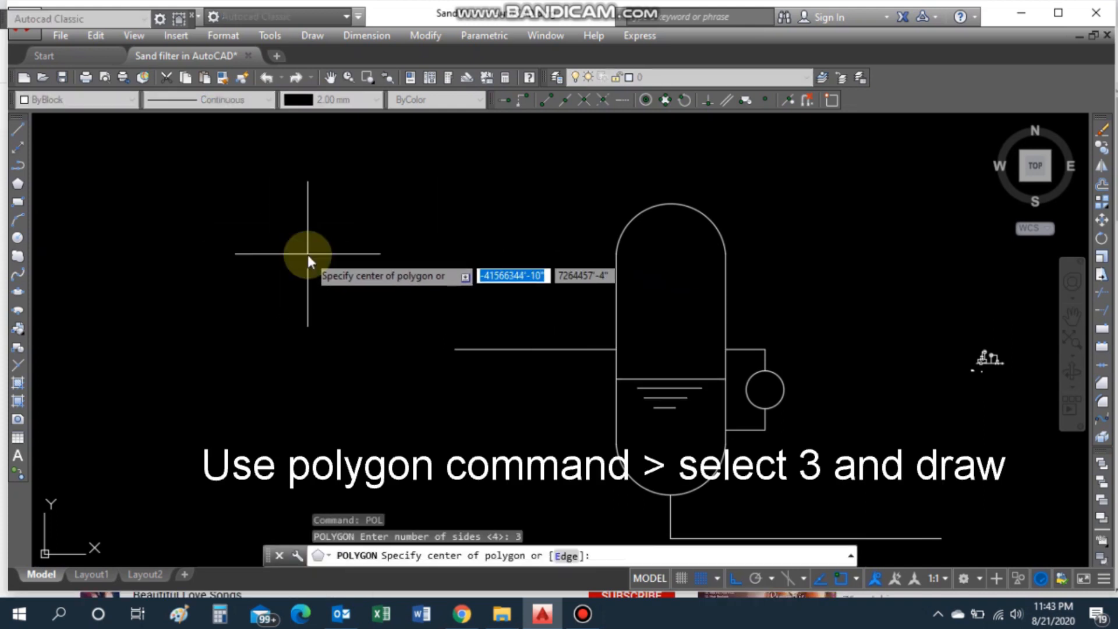
click(308, 254)
key(Return)
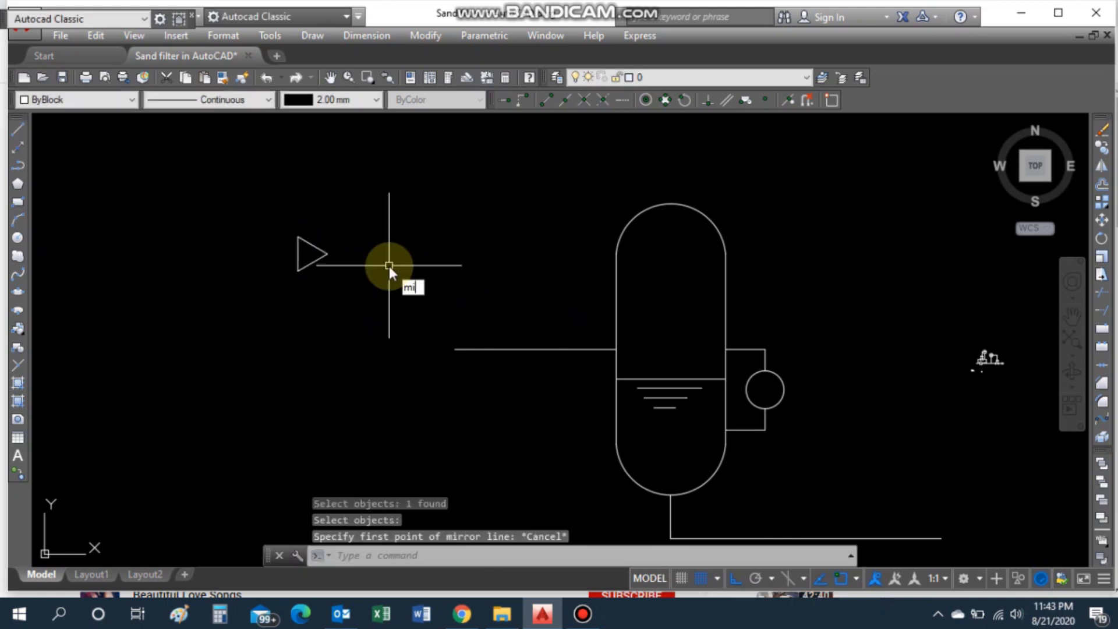
Step: Mirror the triangle about a vertical axis through its right tip, keeping the source, to form a valve body
key(Return)
click(312, 245)
key(Return)
click(328, 254)
click(327, 231)
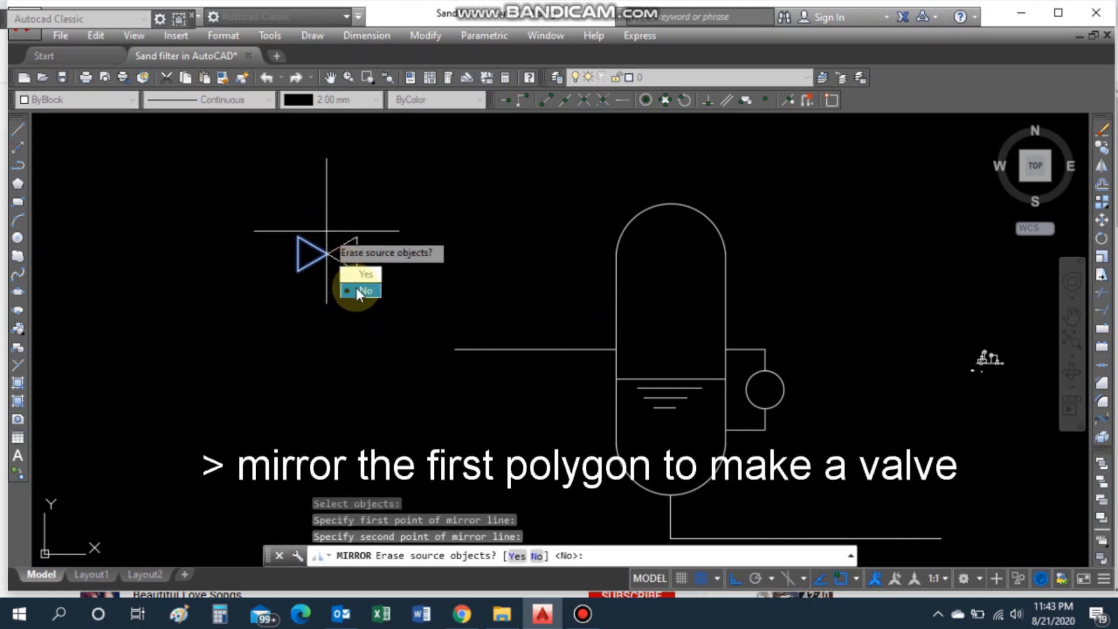
click(357, 292)
Step: Draw a stem straight up from the valve's centre, ending with a short horizontal line to the right
text(l)
key(Return)
click(327, 253)
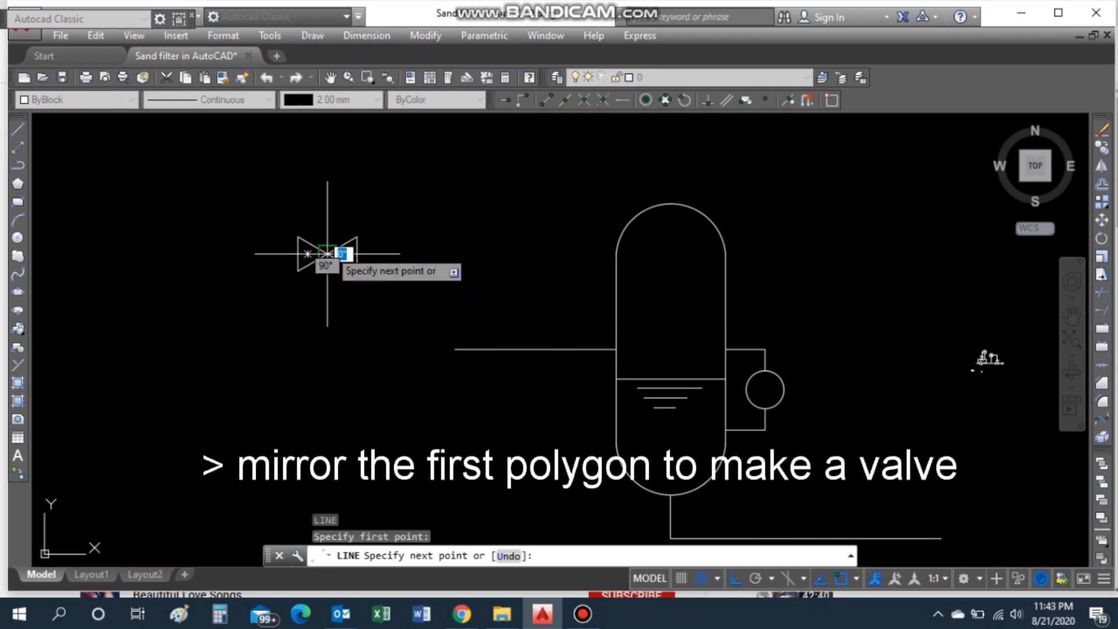
click(327, 205)
click(351, 205)
key(Escape)
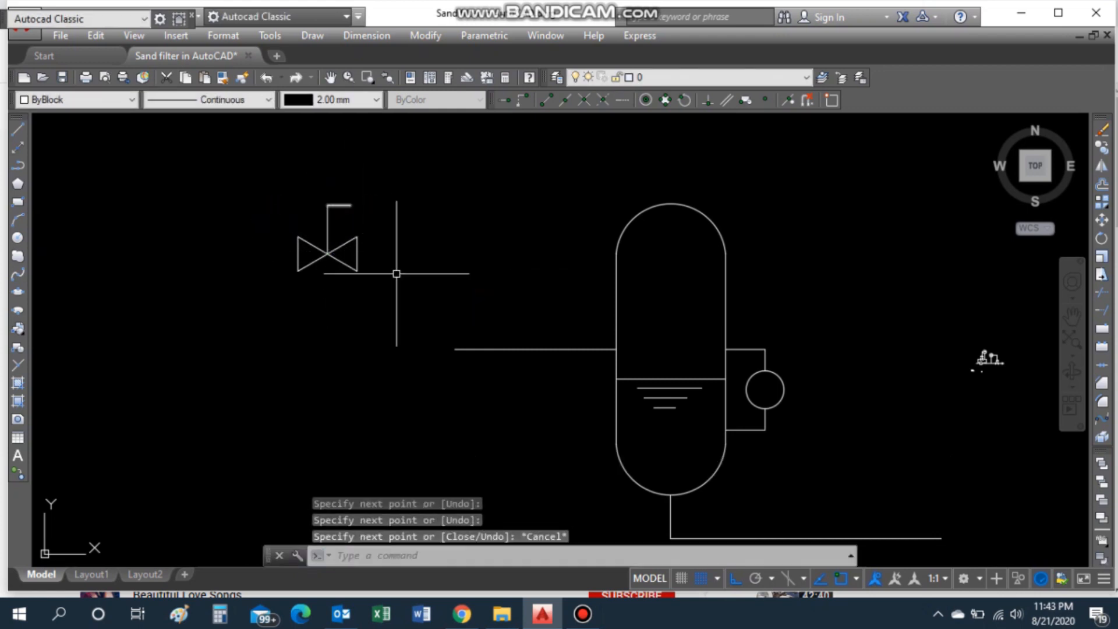
Step: Mirror the short horizontal line to the left about the valve stem, keeping the source line
key(Return)
click(341, 205)
key(Return)
click(328, 205)
click(327, 188)
click(366, 249)
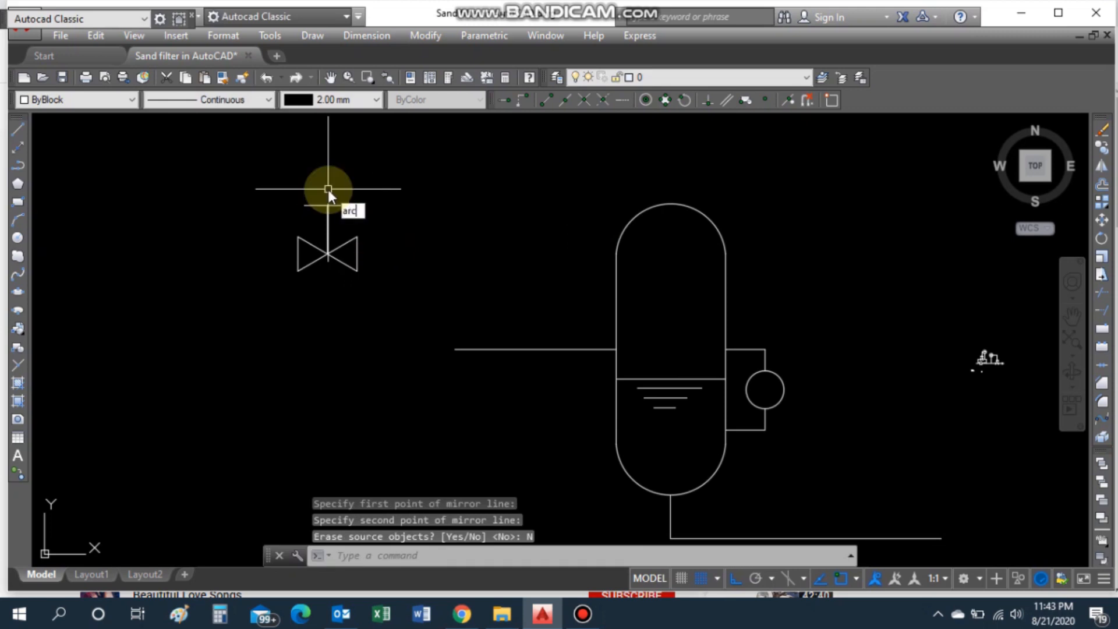
key(Return)
click(327, 205)
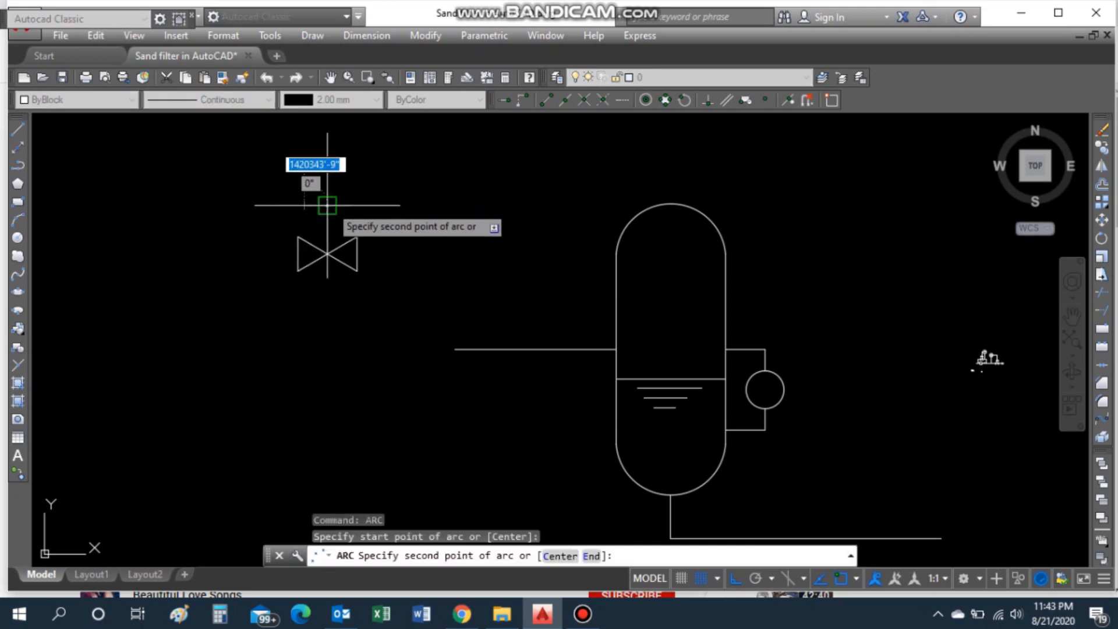
click(350, 165)
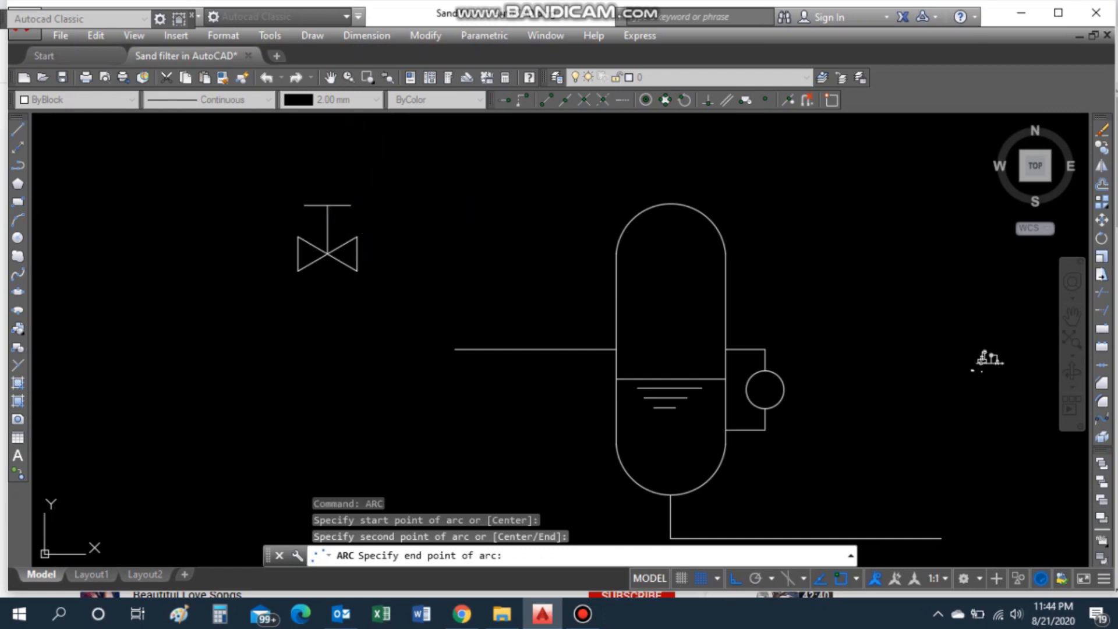
key(Escape)
Step: Draw a dome-shaped arc over the horizontal line on top of the valve stem, starting at the line's left end
text(ARC)
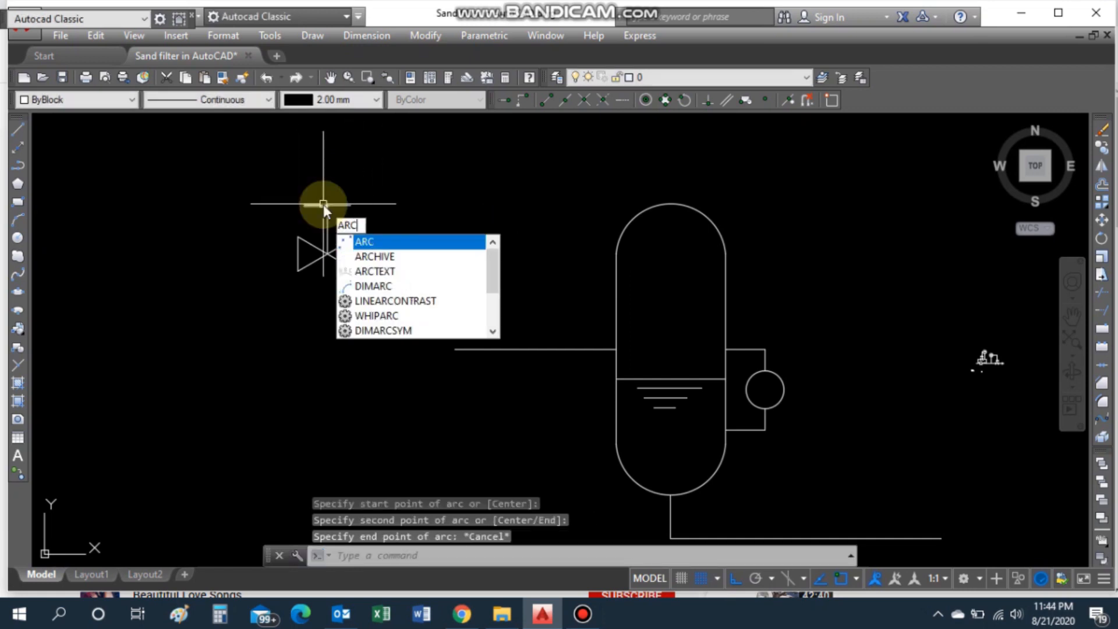
key(Return)
click(304, 205)
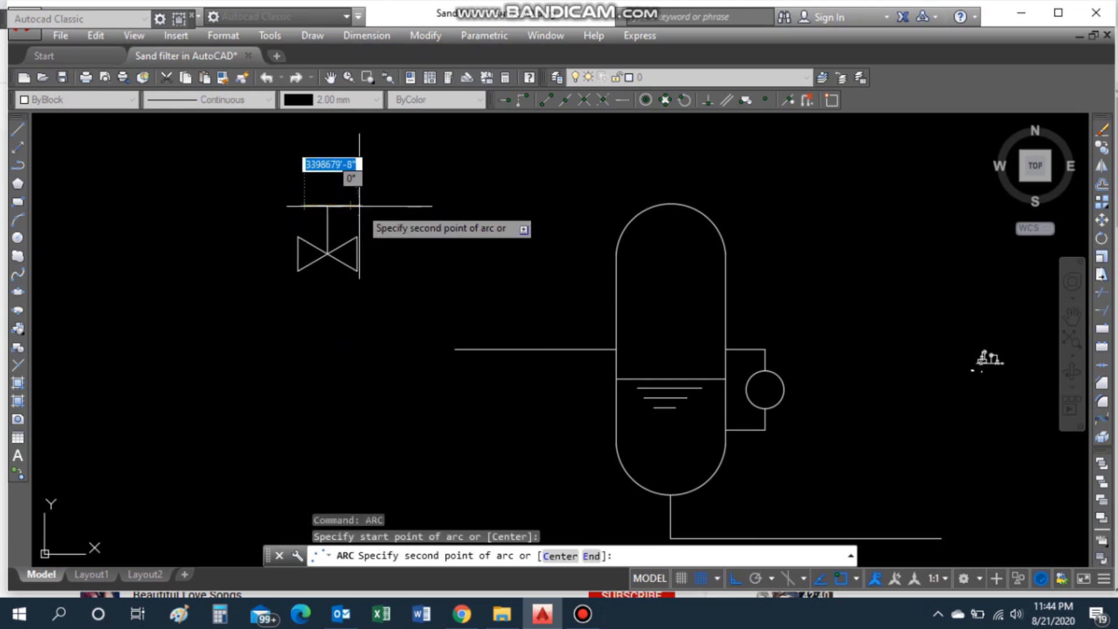
click(350, 205)
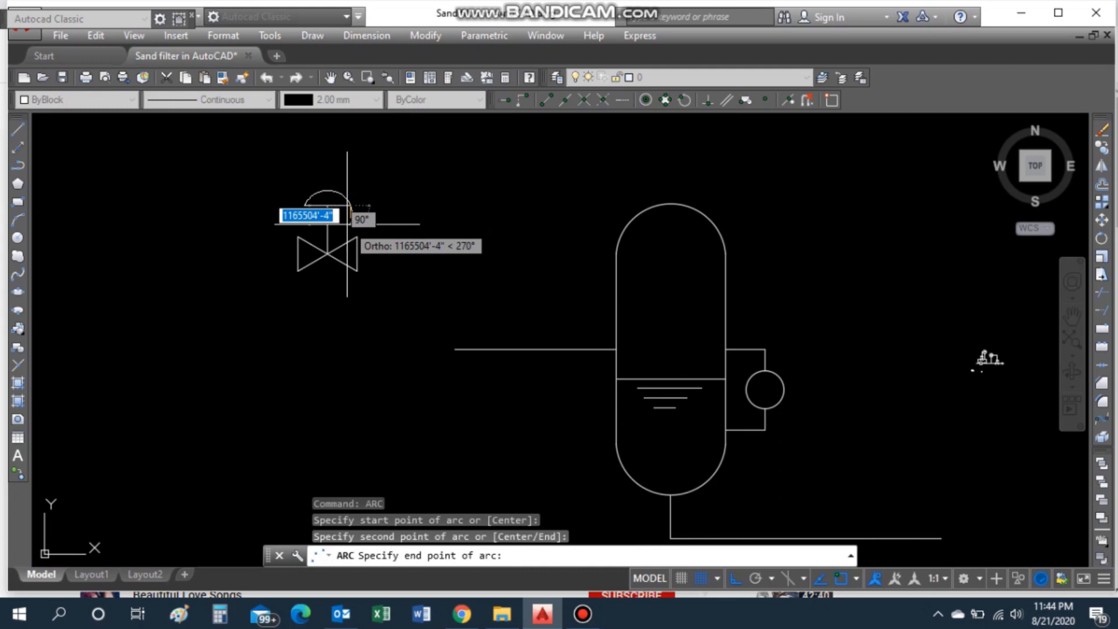
click(347, 217)
Step: Adjust the dome arc's lower end so it finishes on the right end of the horizontal line
scroll(350, 213, up, 2)
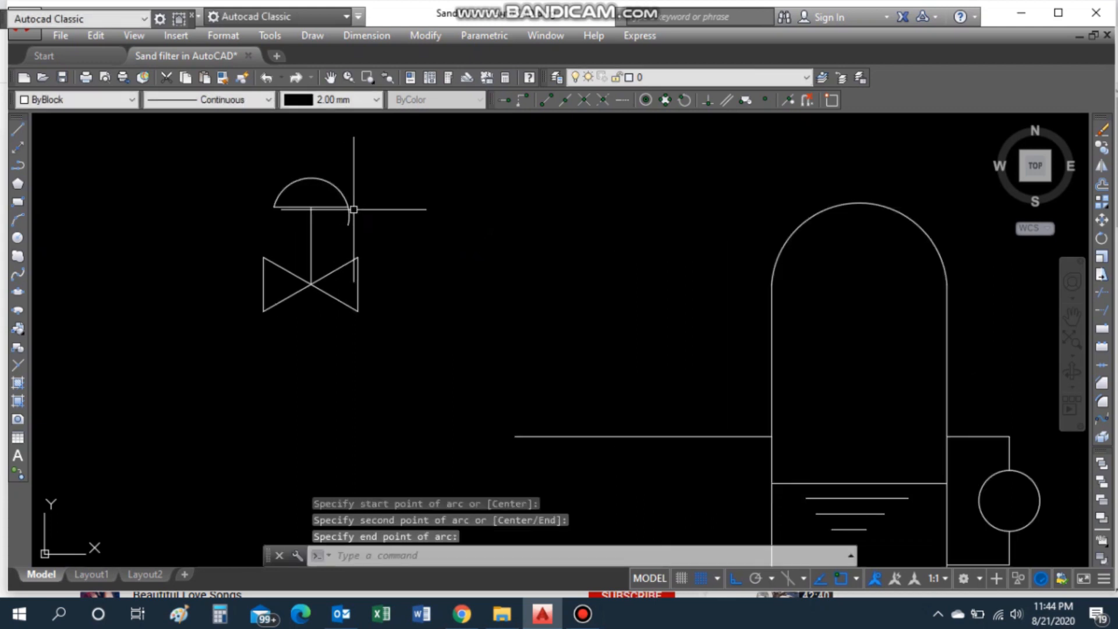
click(347, 221)
click(347, 219)
click(347, 207)
click(386, 215)
key(Escape)
key(Escape)
scroll(370, 220, down, 4)
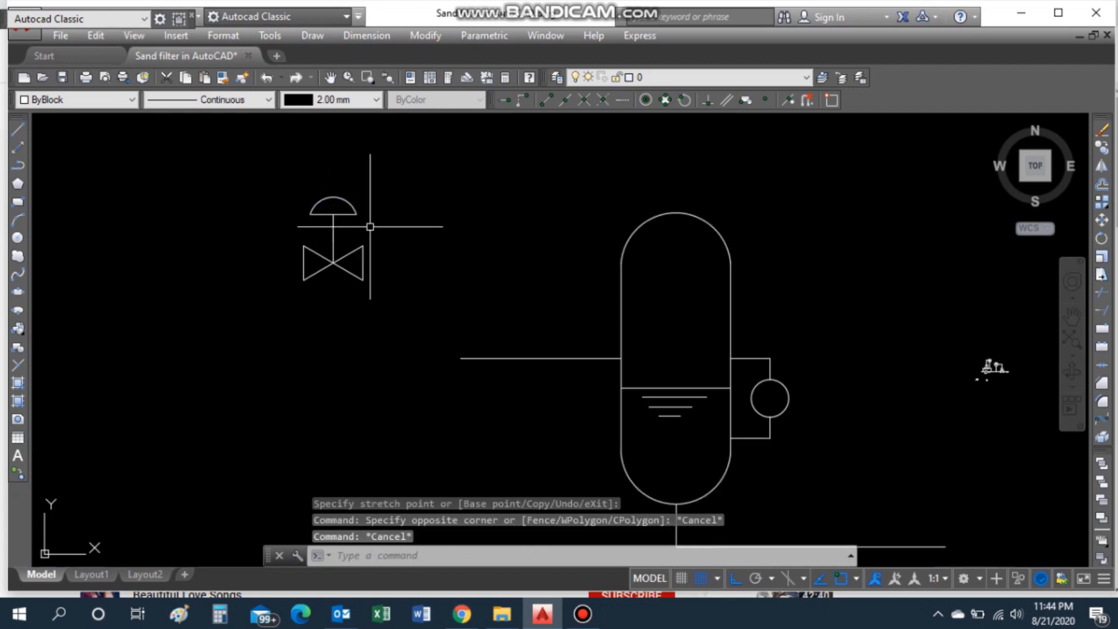
Step: Move the complete valve symbol onto the vessel's inlet line, using the midpoint of its left side as base point with Ortho off
scroll(449, 307, up, 2)
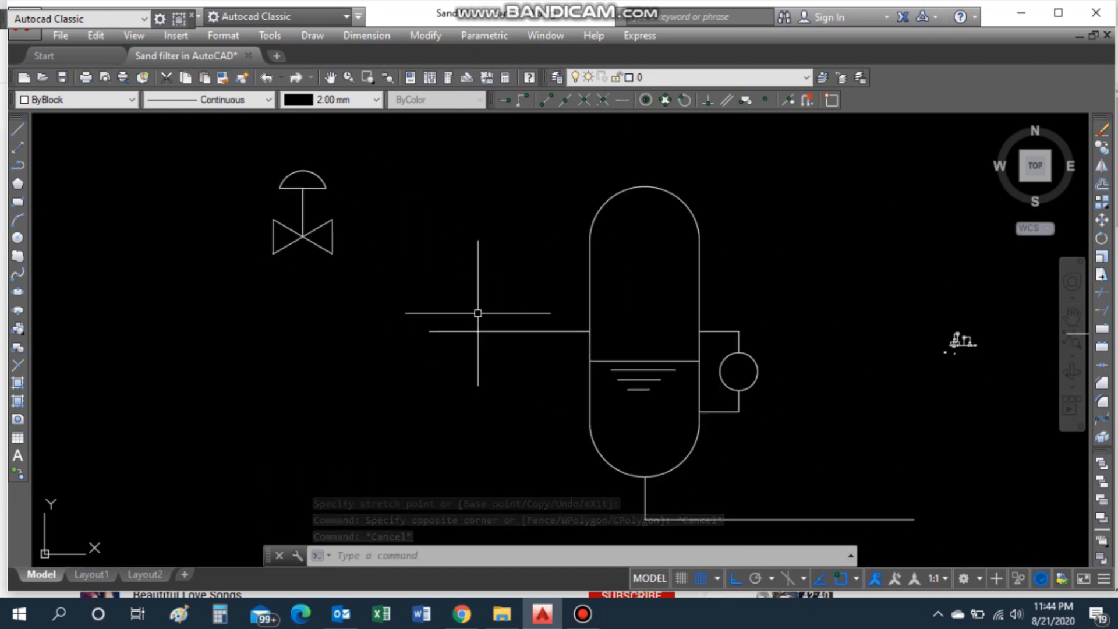
text(p)
key(Return)
mouse_move(480, 302)
mouse_down()
mouse_move(437, 287)
mouse_move(487, 304)
mouse_move(449, 304)
mouse_up()
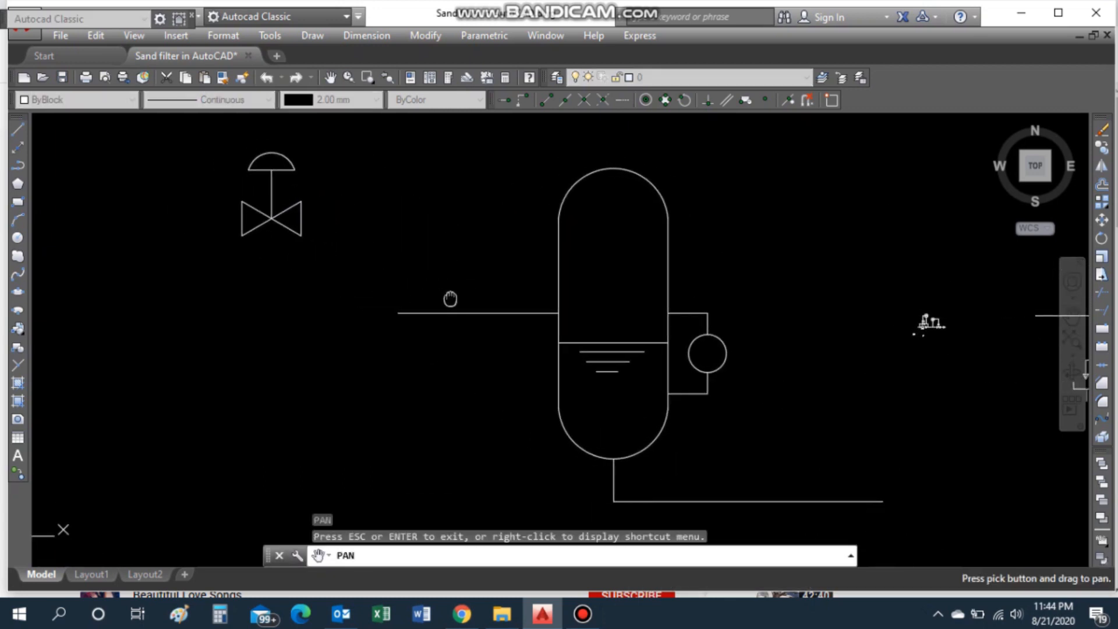
key(Escape)
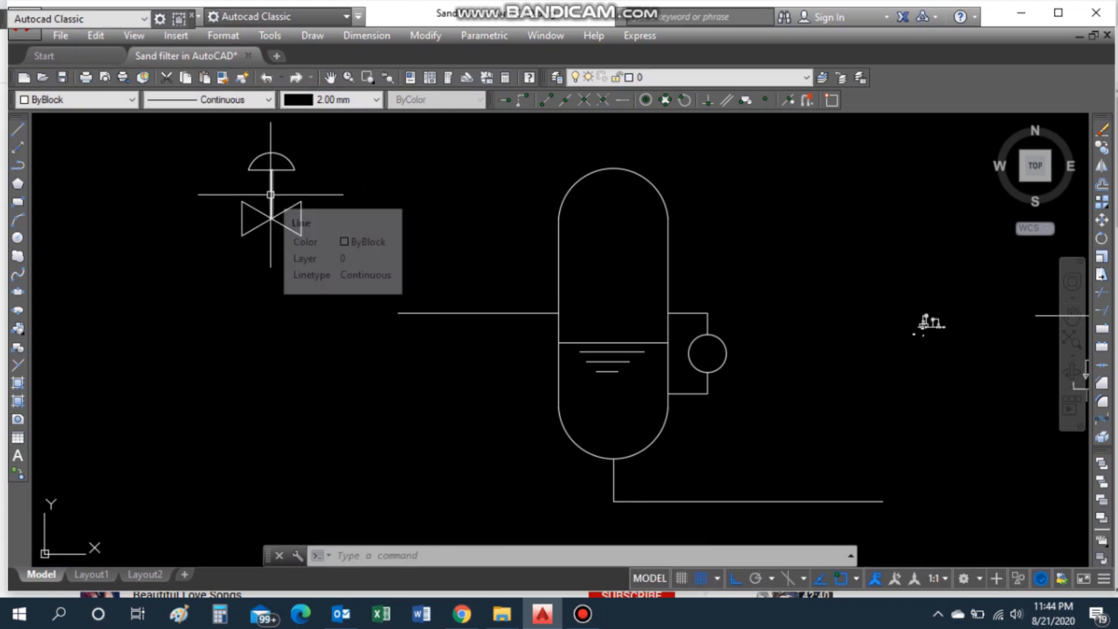
text(m)
key(Return)
click(210, 150)
click(326, 228)
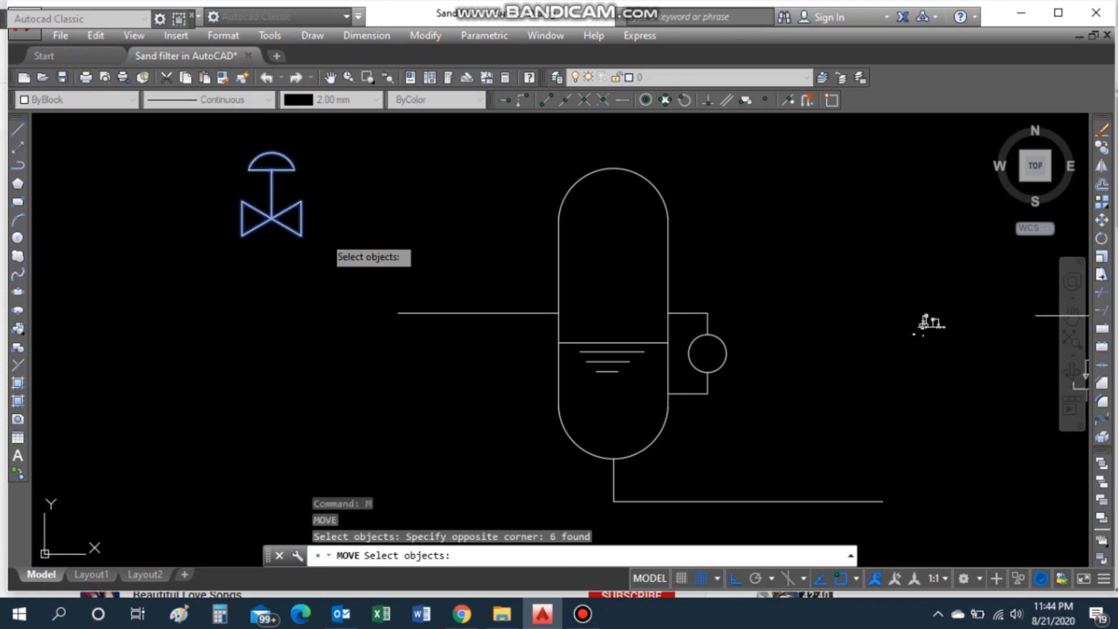
key(Return)
click(241, 219)
key(F8)
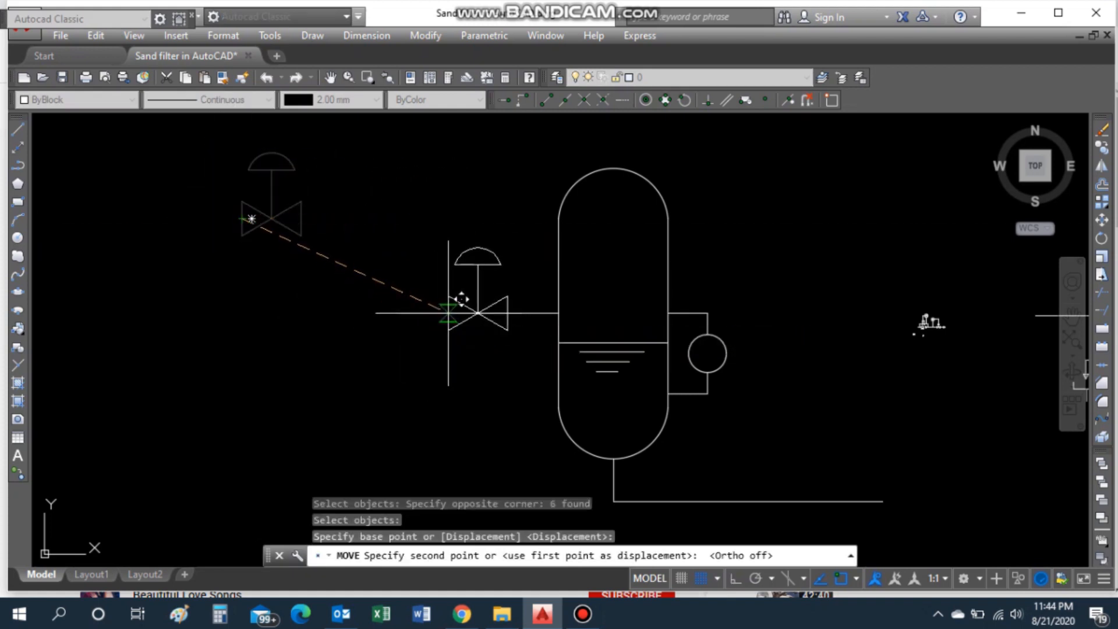
click(457, 315)
Step: Trim away the parts of the inlet line that run through the valve body
text(tr)
key(Return)
key(Return)
click(469, 315)
click(499, 314)
key(Escape)
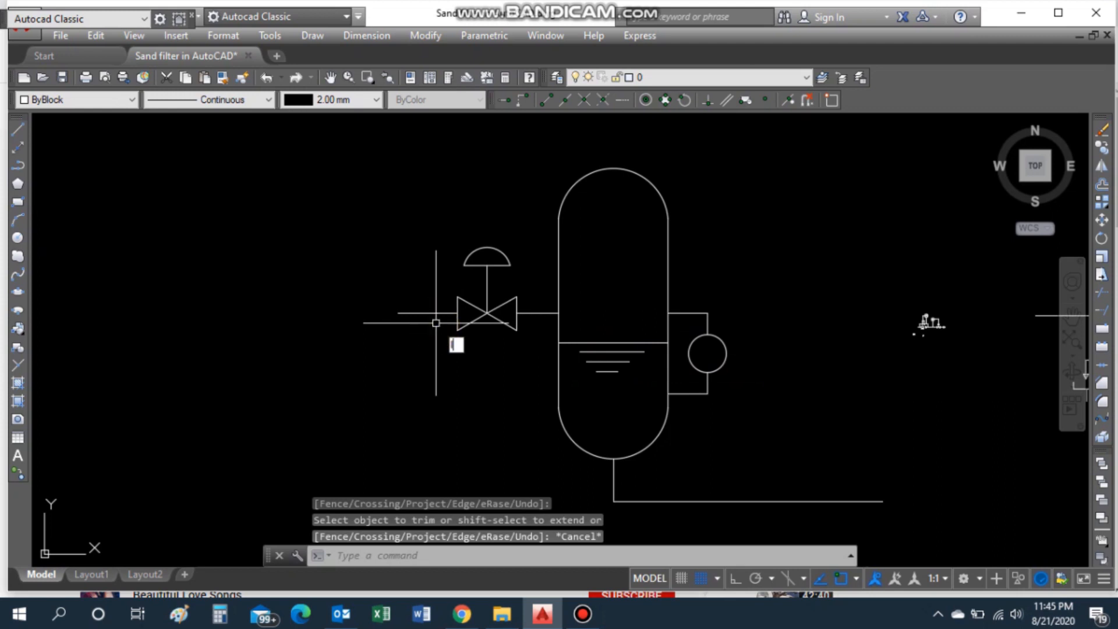
text(l)
key(Return)
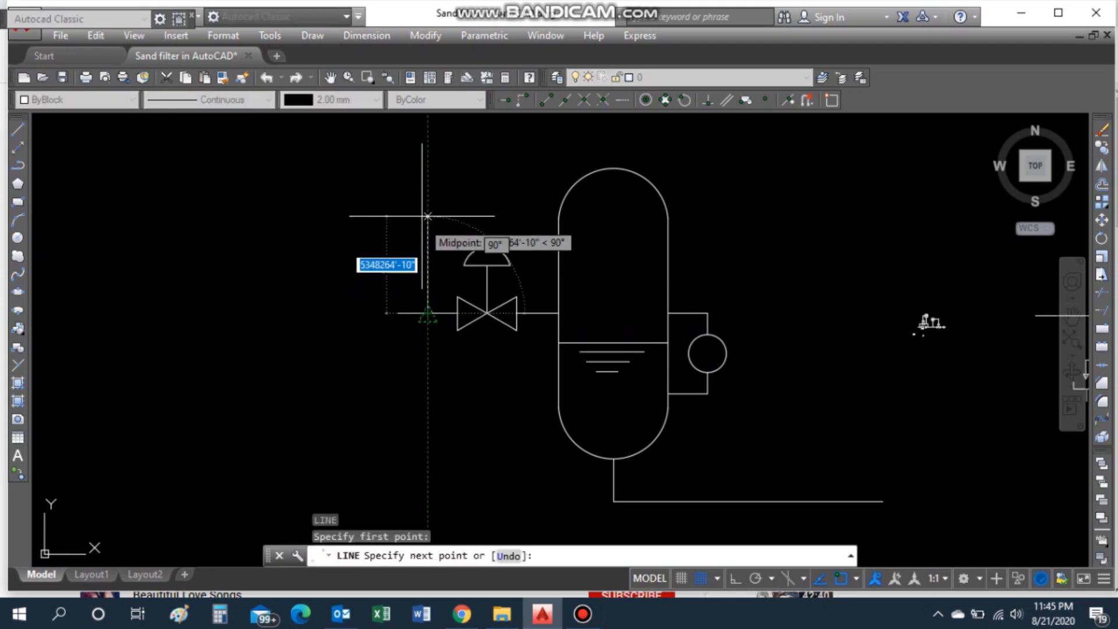
key(Escape)
Step: Draw a vertical line upward from the left end of the inlet line, ending slightly above the valve's dome
click(391, 321)
key(Return)
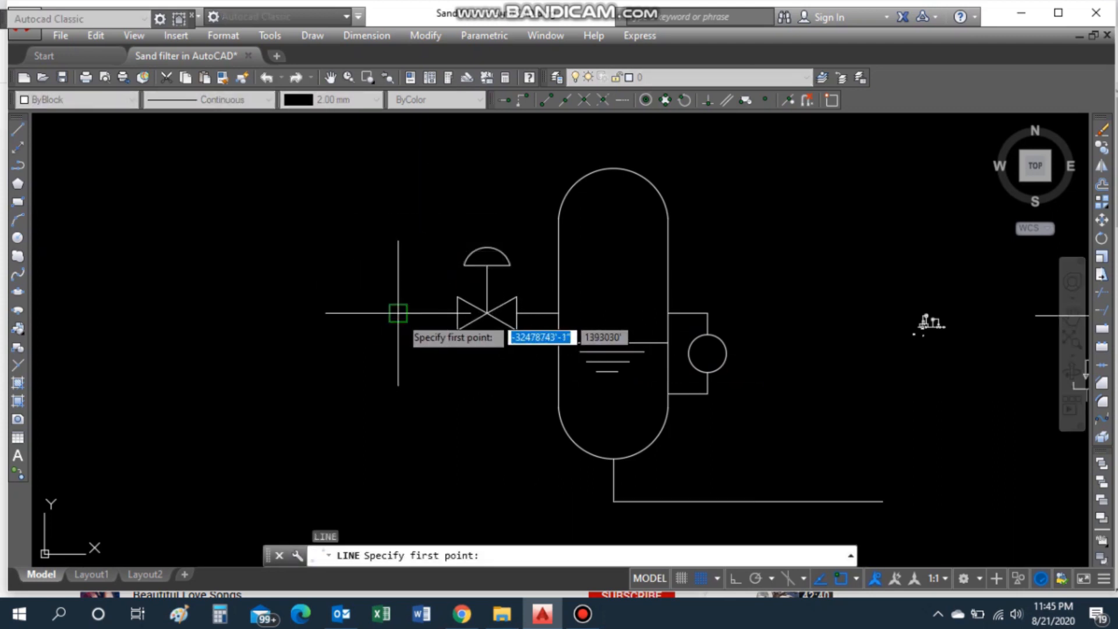
click(399, 313)
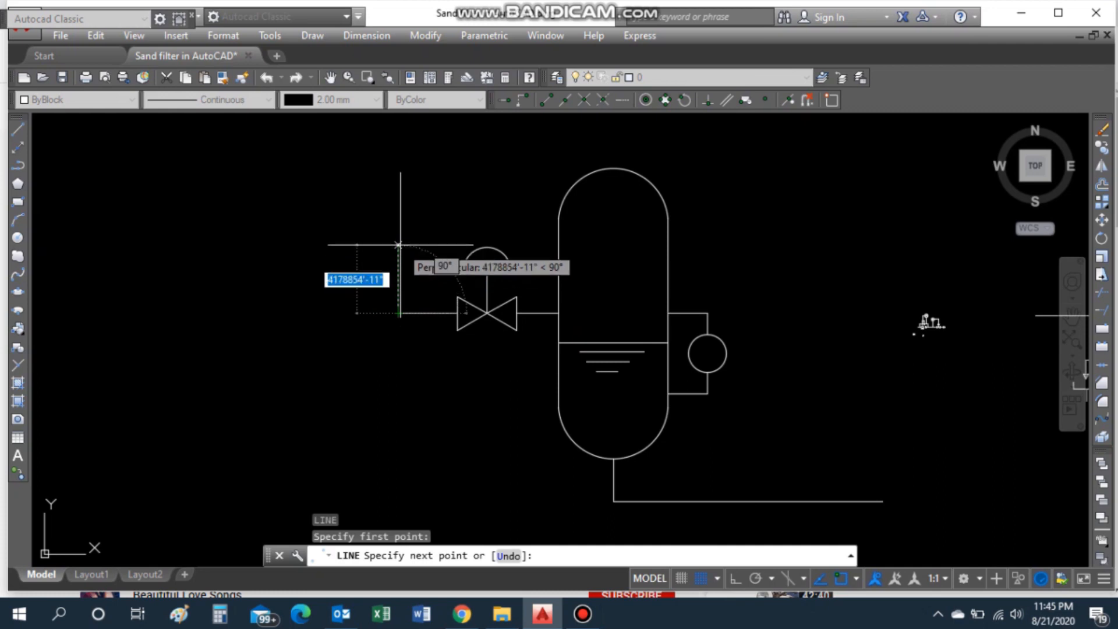
click(398, 223)
key(Escape)
click(462, 611)
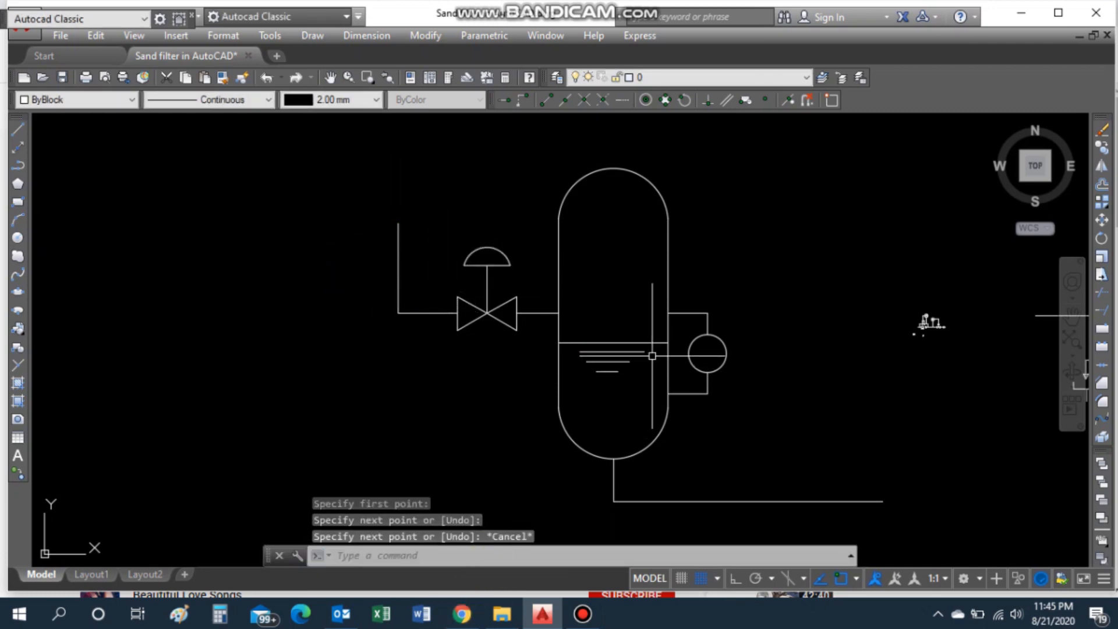
Step: Copy the side gauge circle from its centre to the upper end of the vertical inlet line
text(Cp)
key(Return)
click(693, 343)
key(Return)
click(707, 354)
click(398, 223)
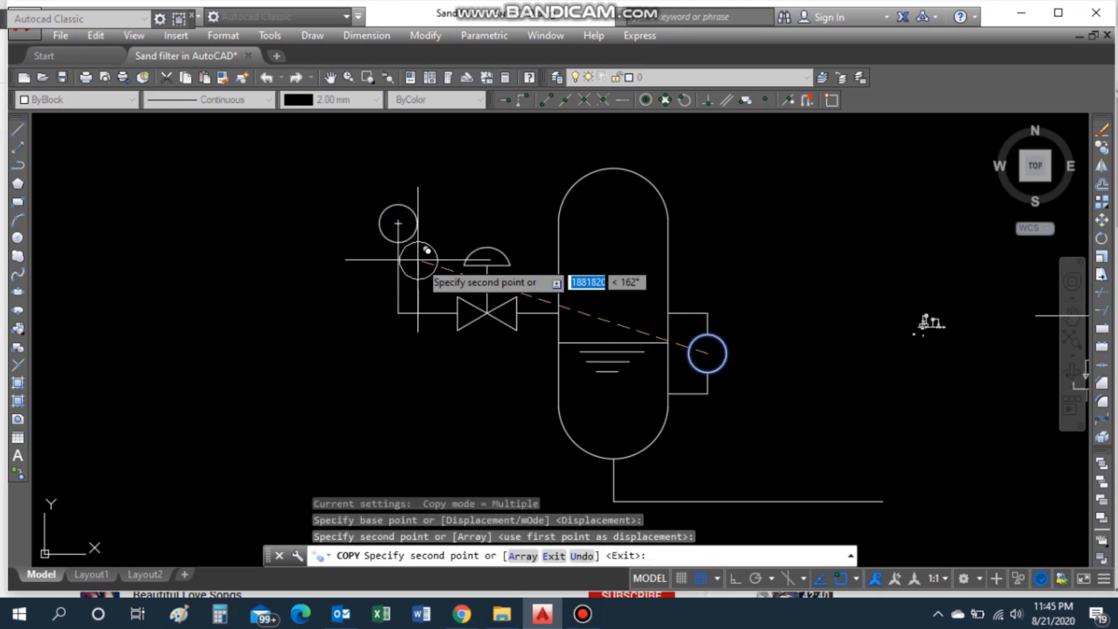
key(Escape)
Step: Move the copied circle up so its lowest point sits on the upper end of the vertical line
text(m)
key(Return)
click(412, 236)
key(Return)
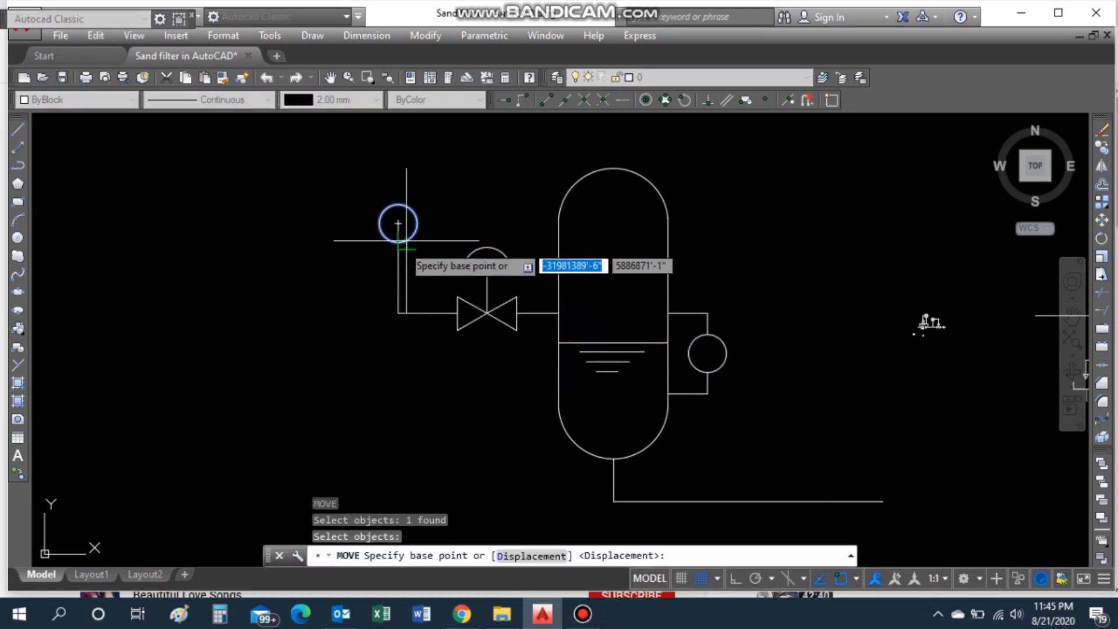
click(399, 242)
click(398, 223)
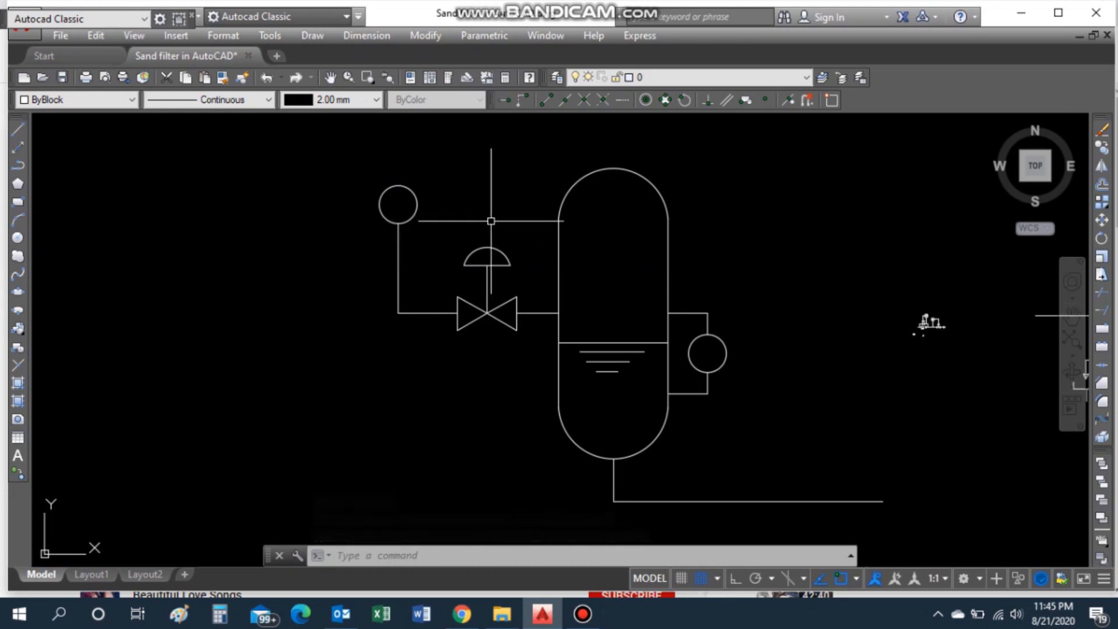
Step: Copy the whole valve symbol onto the horizontal outlet line below the vessel, near the line's right end
text(cp)
key(Return)
click(434, 238)
click(524, 349)
key(Return)
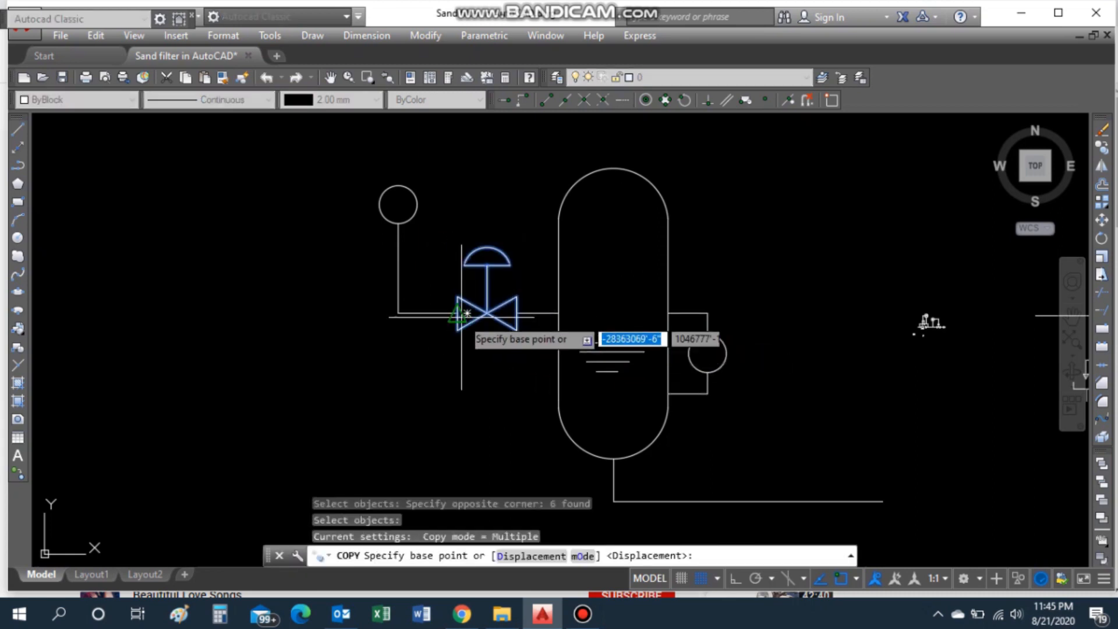
click(467, 313)
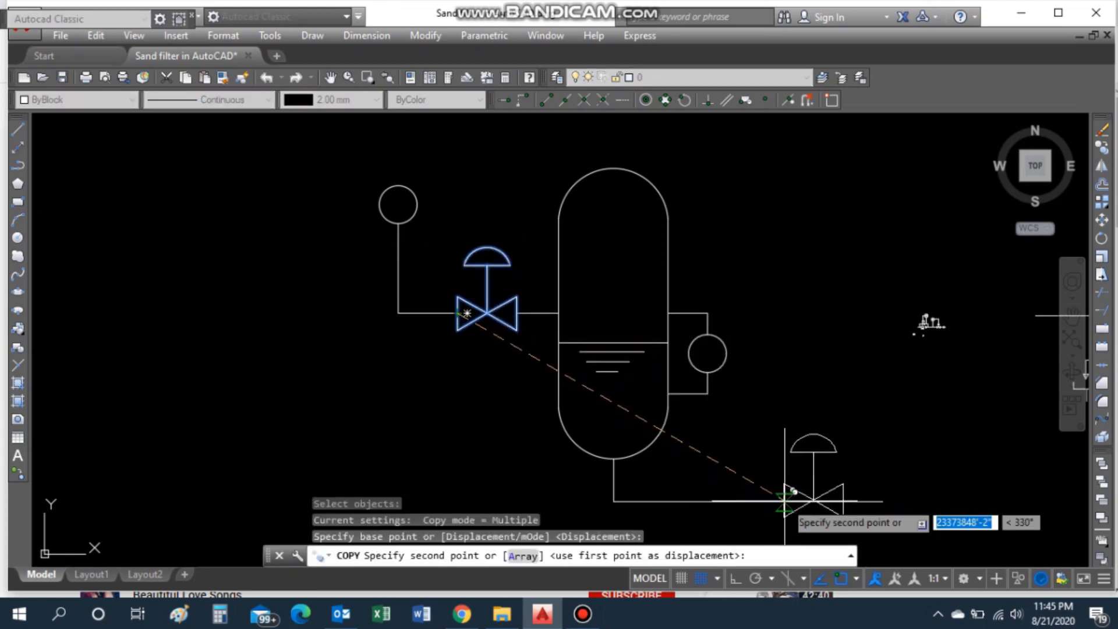
click(784, 501)
key(Escape)
Step: Trim away the parts of the outlet line that run through the copied valve body
text(tr)
key(Return)
click(795, 489)
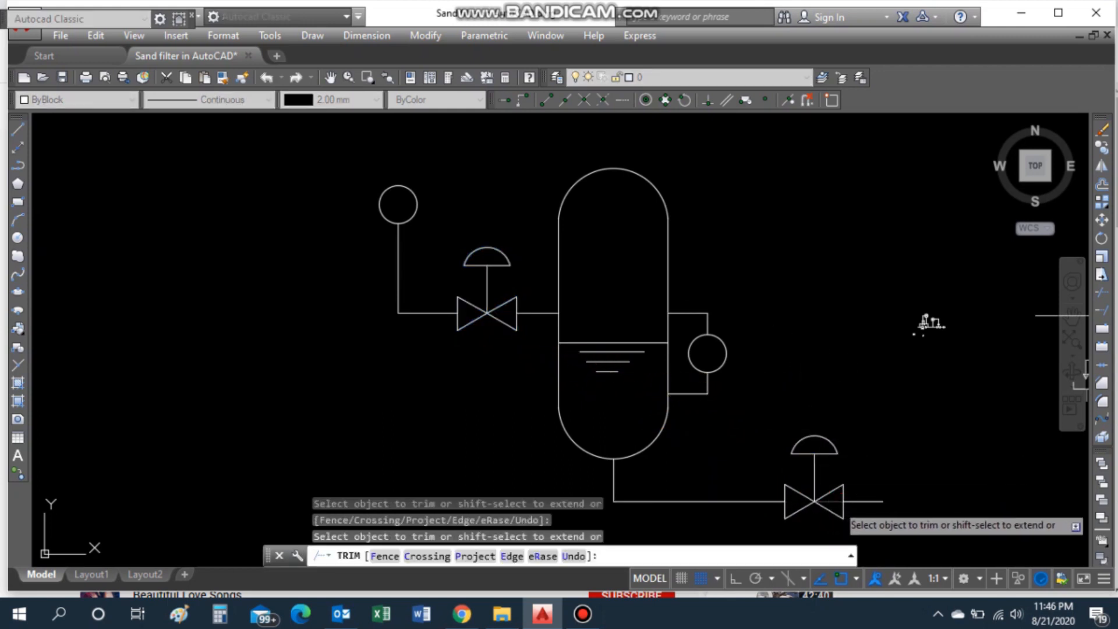
key(Escape)
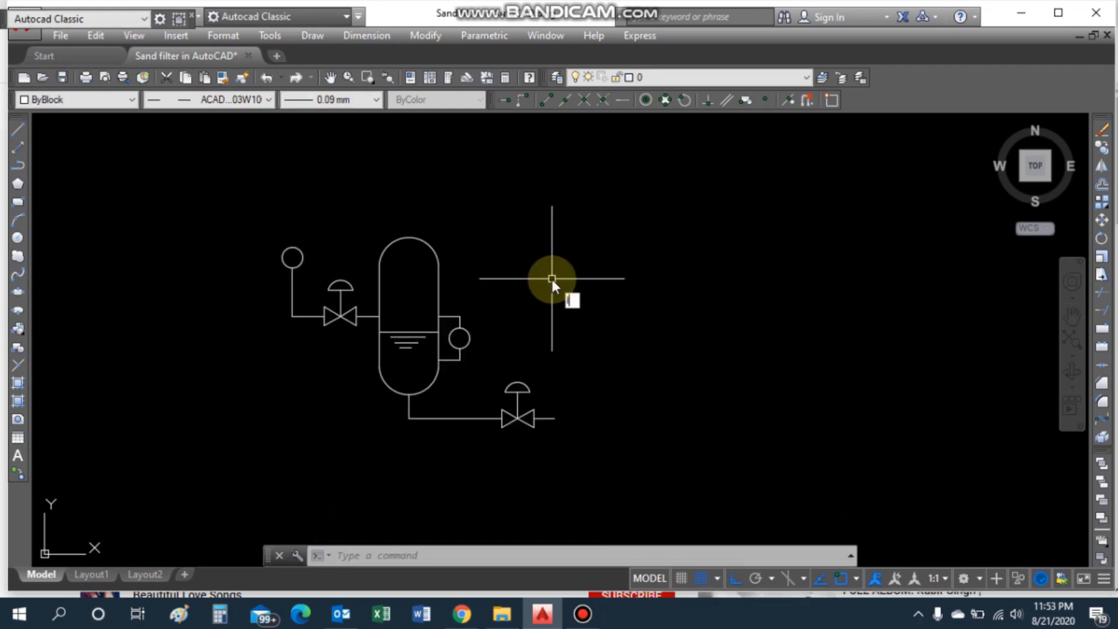
Step: Check the details of the ACAD_ISO03W100 linetype in the Linetype Manager and accept the settings
text(lt)
key(Return)
click(516, 277)
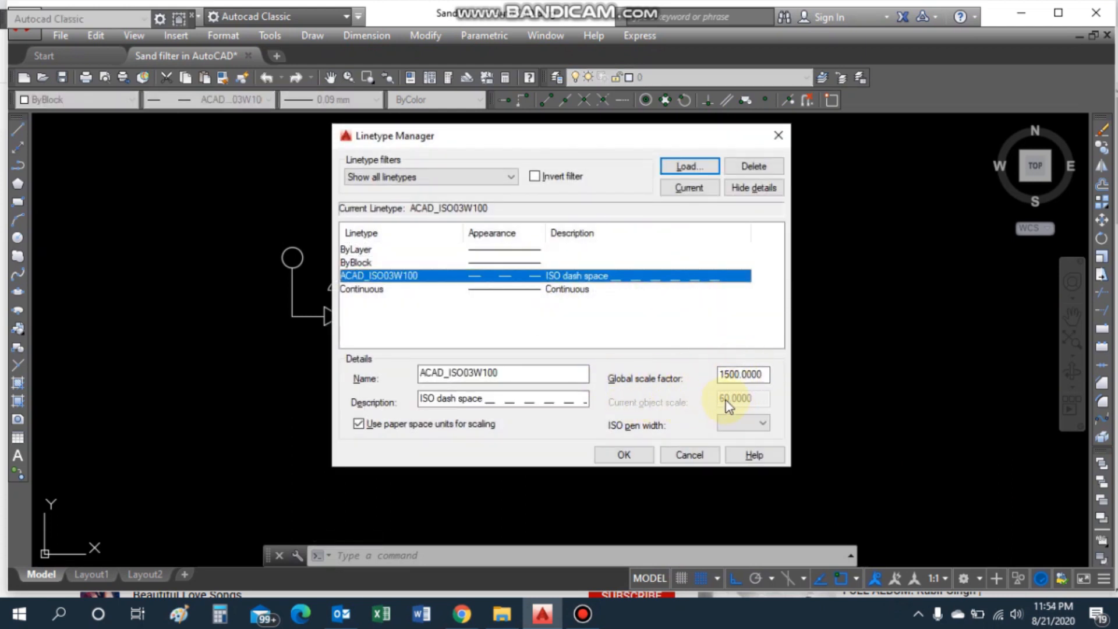
click(623, 455)
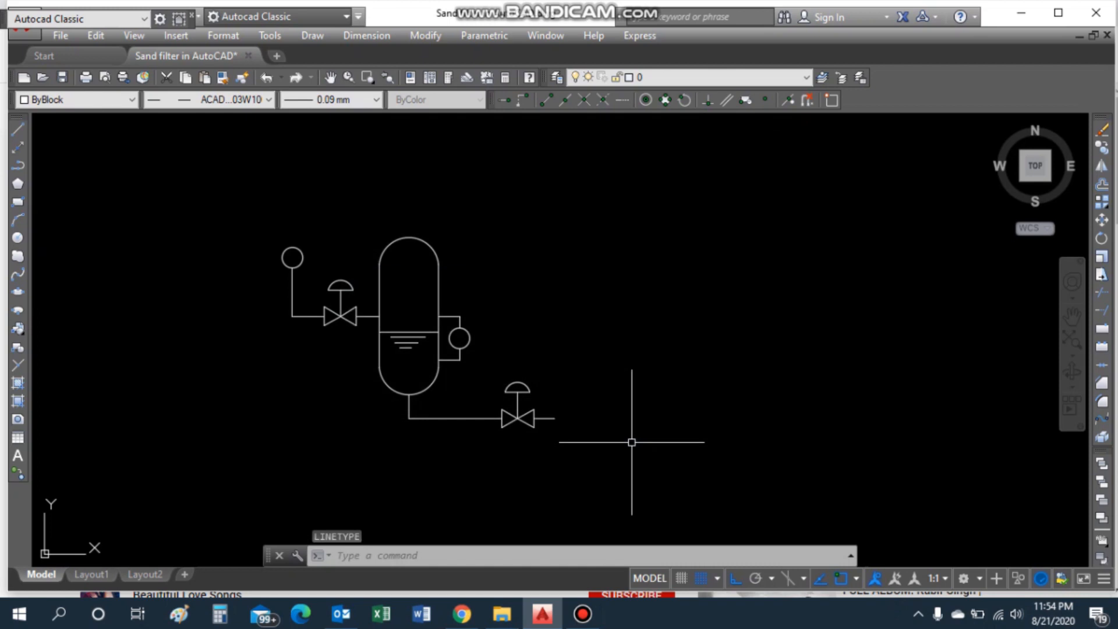
Step: Draw a horizontal electrical signal line from the right side of the inlet circle to a point above the inlet valve
text(l)
key(Return)
click(302, 256)
click(354, 257)
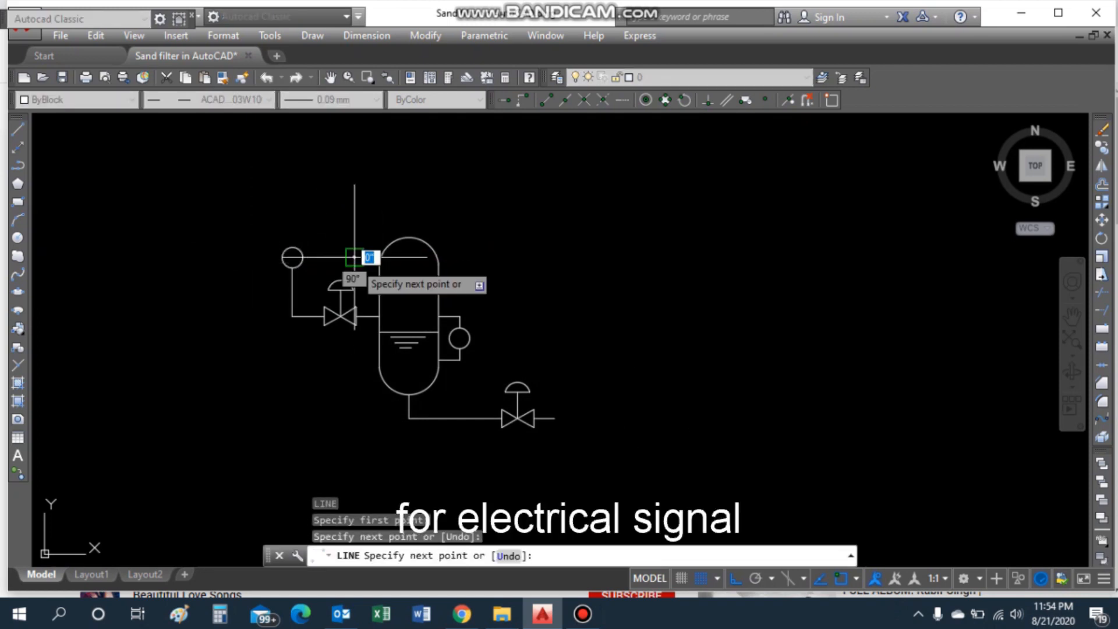
key(Escape)
scroll(370, 291, up, 2)
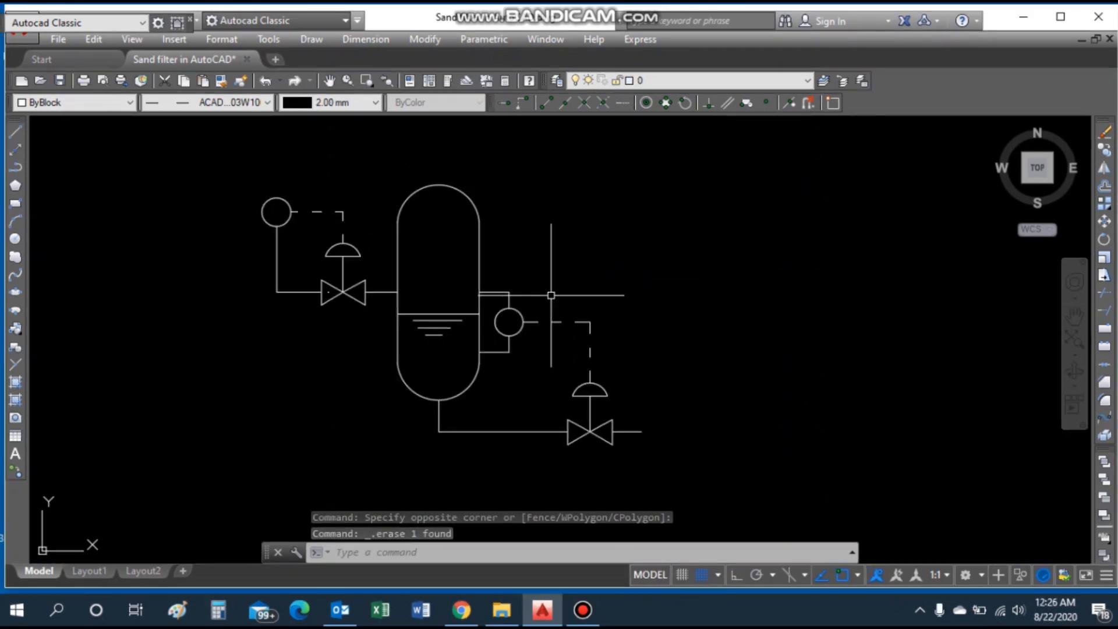
Step: Add the multiline text "LC" in the empty area above and right of the vessel's side gauge
text(mt)
key(Return)
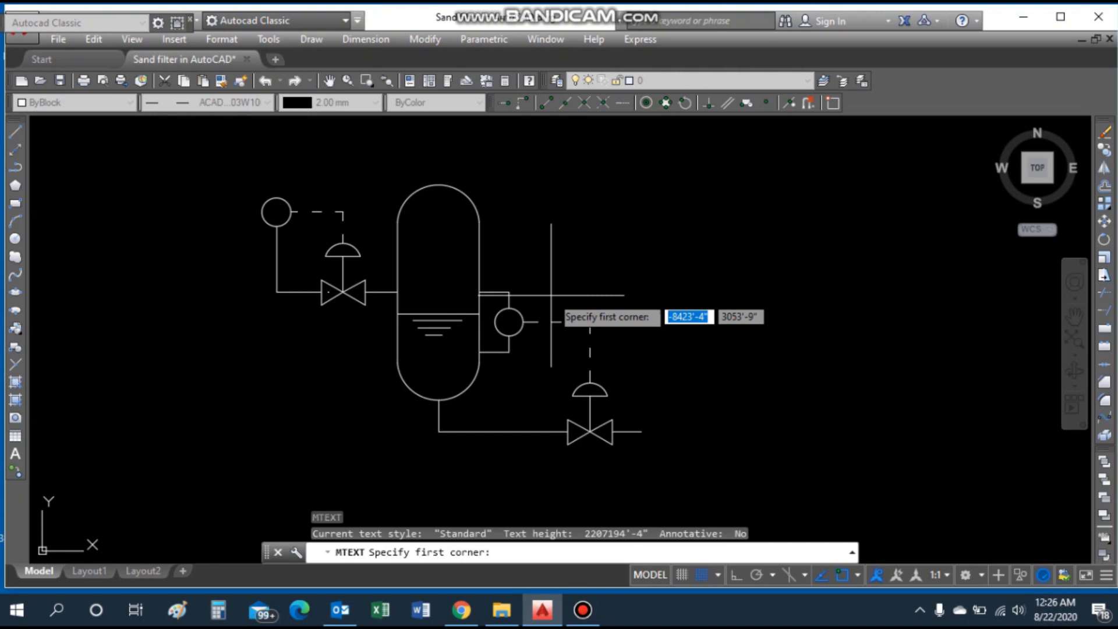
click(600, 216)
click(705, 267)
text(LC)
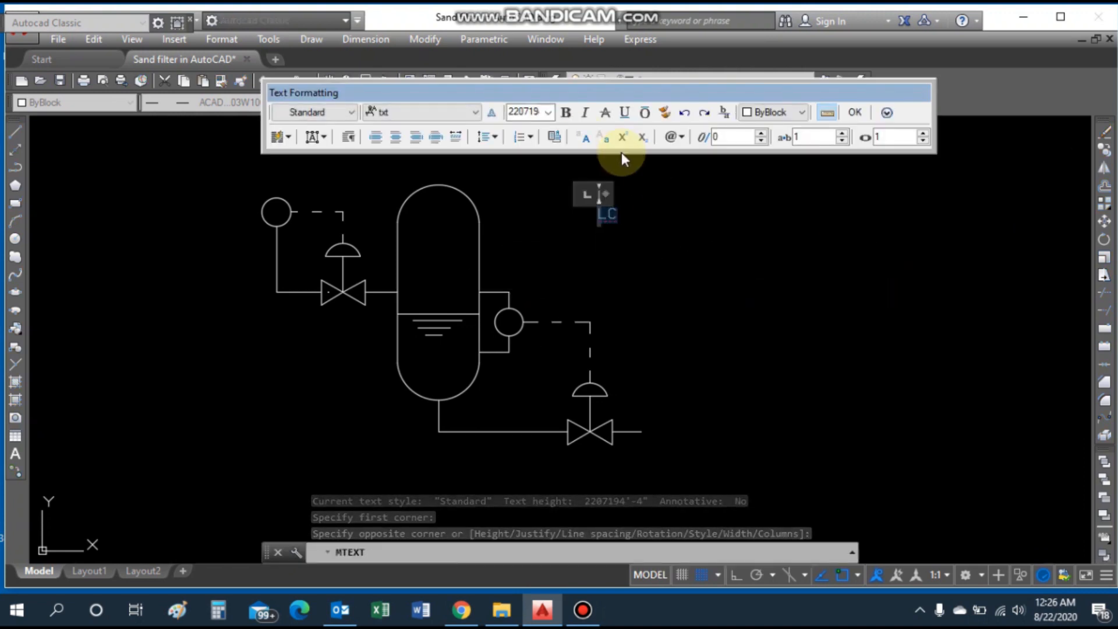
Step: Try to set the text height of the "LC" label to 20
click(548, 112)
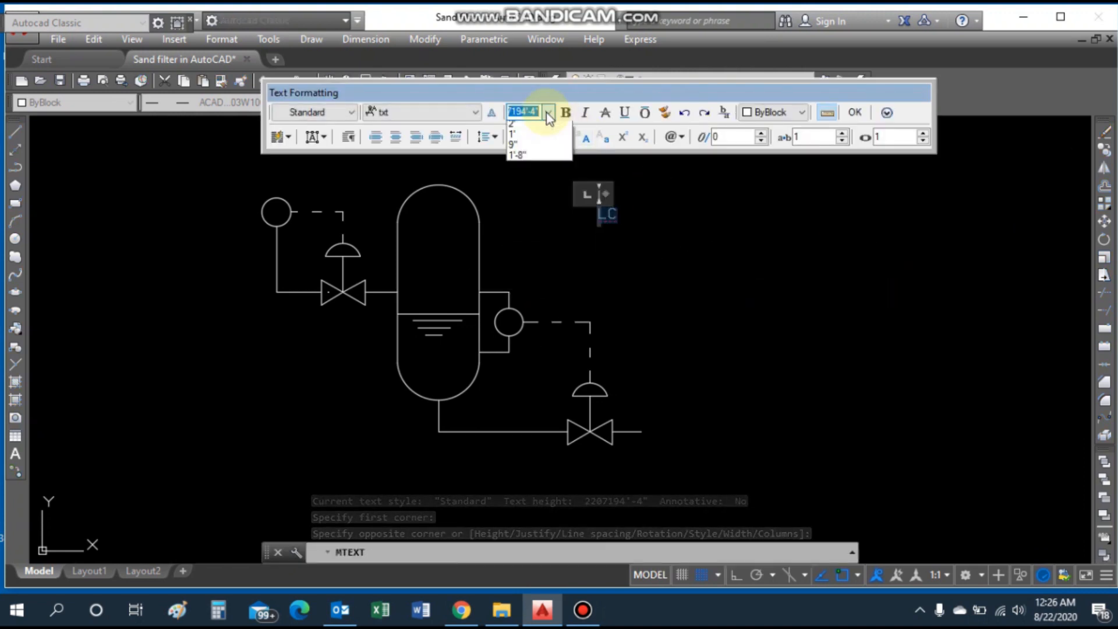
key(BackSpace)
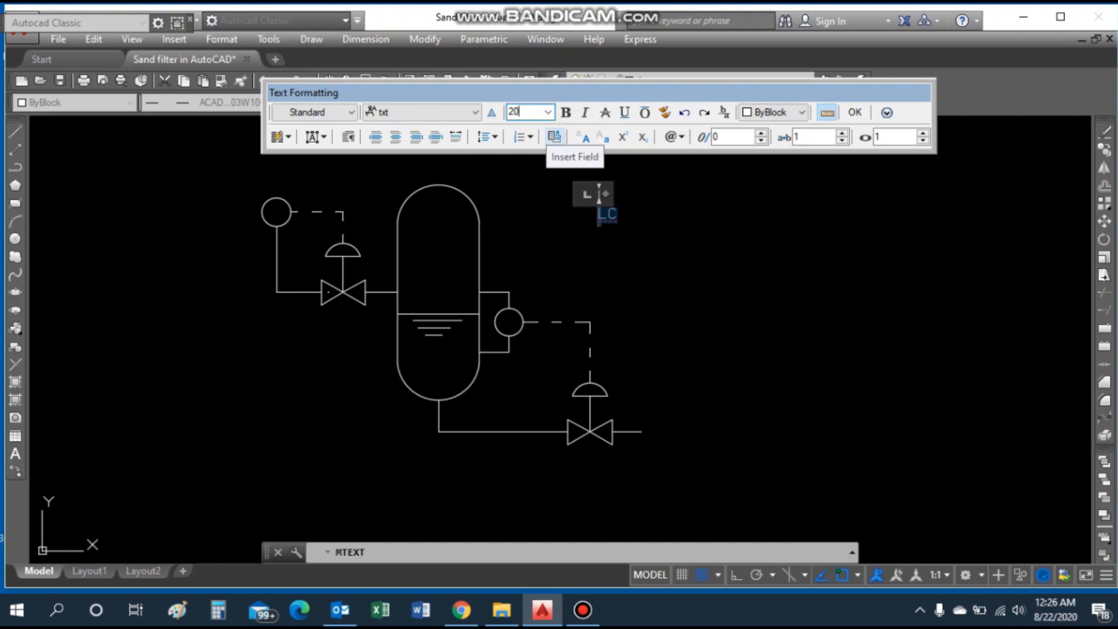
click(552, 137)
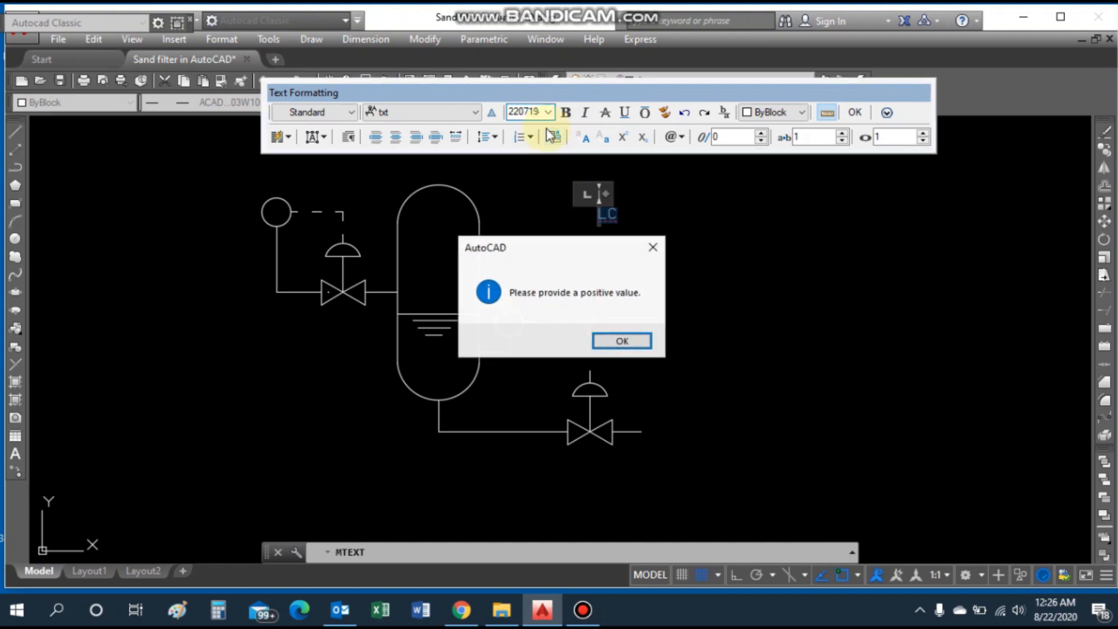
key(Return)
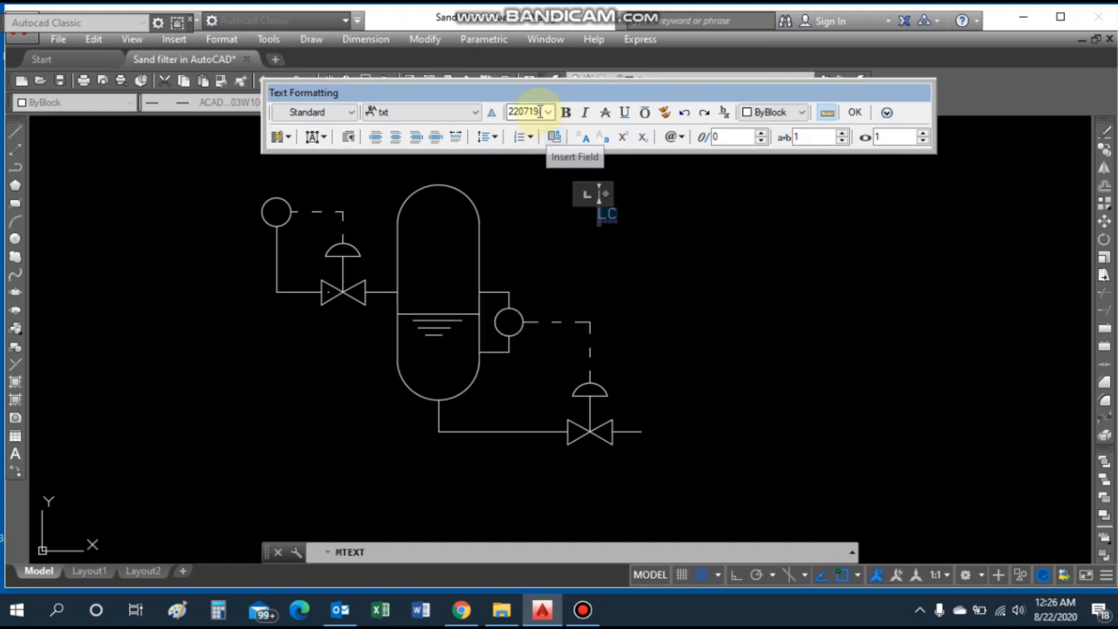
Step: Set the text height of the "LC" label to 30' and finish editing the text
click(548, 113)
click(548, 113)
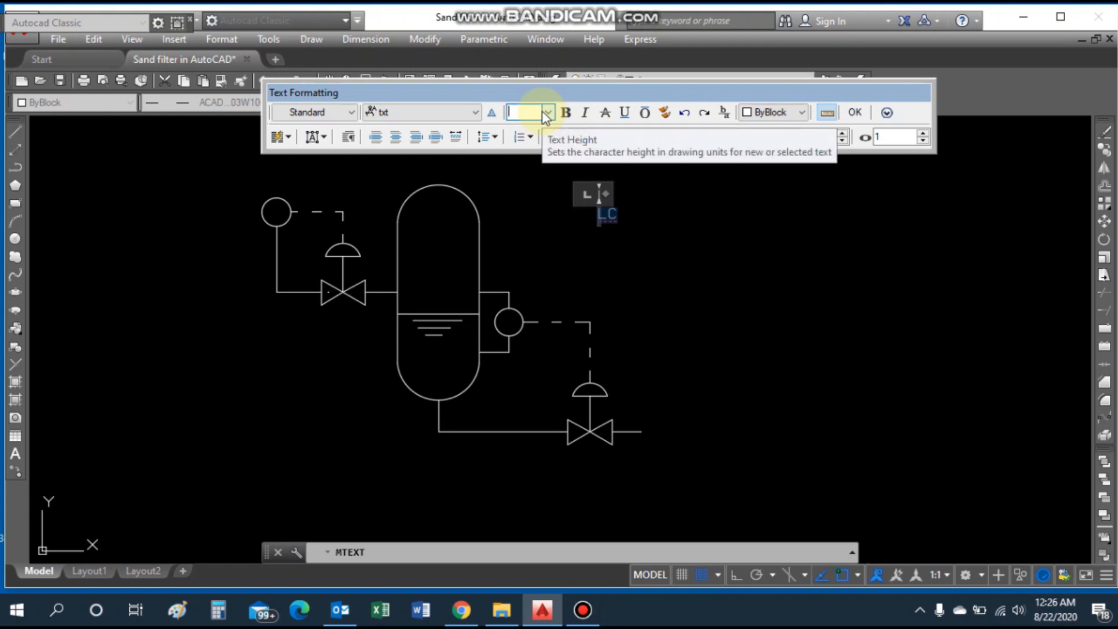
text(65)
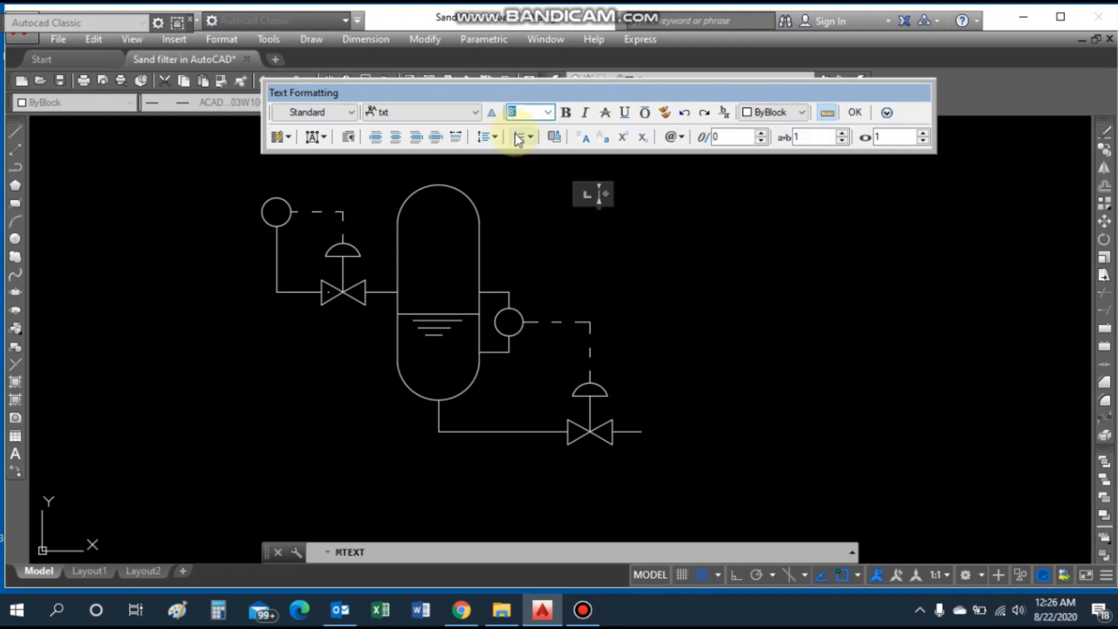
text(20)
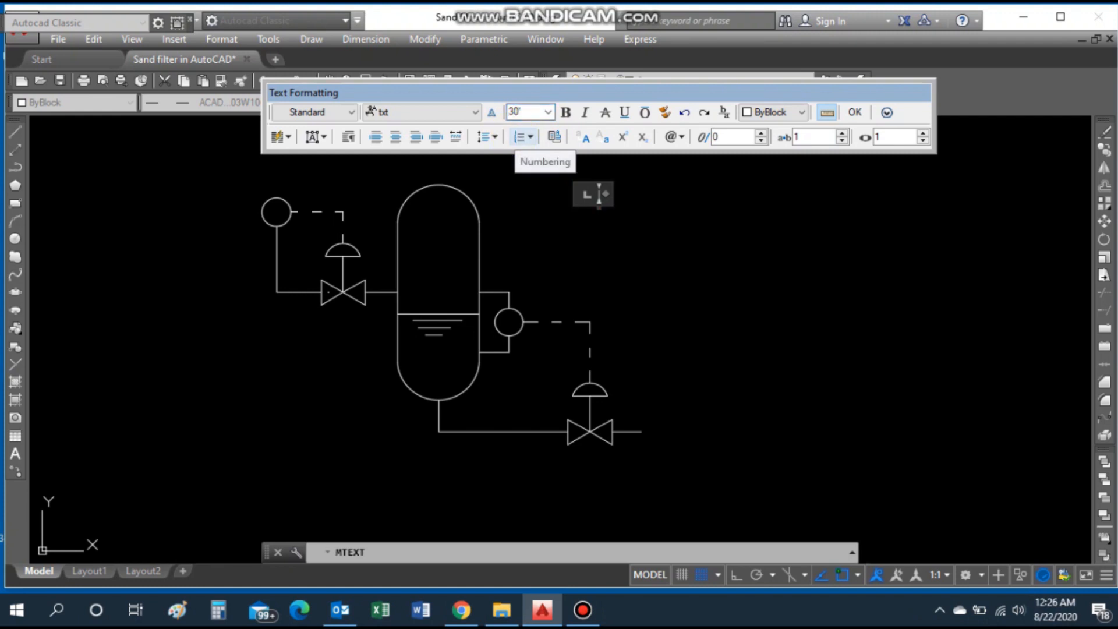
click(645, 293)
Step: Move the "LC" text from the empty area into the vessel's side gauge circle
text(m)
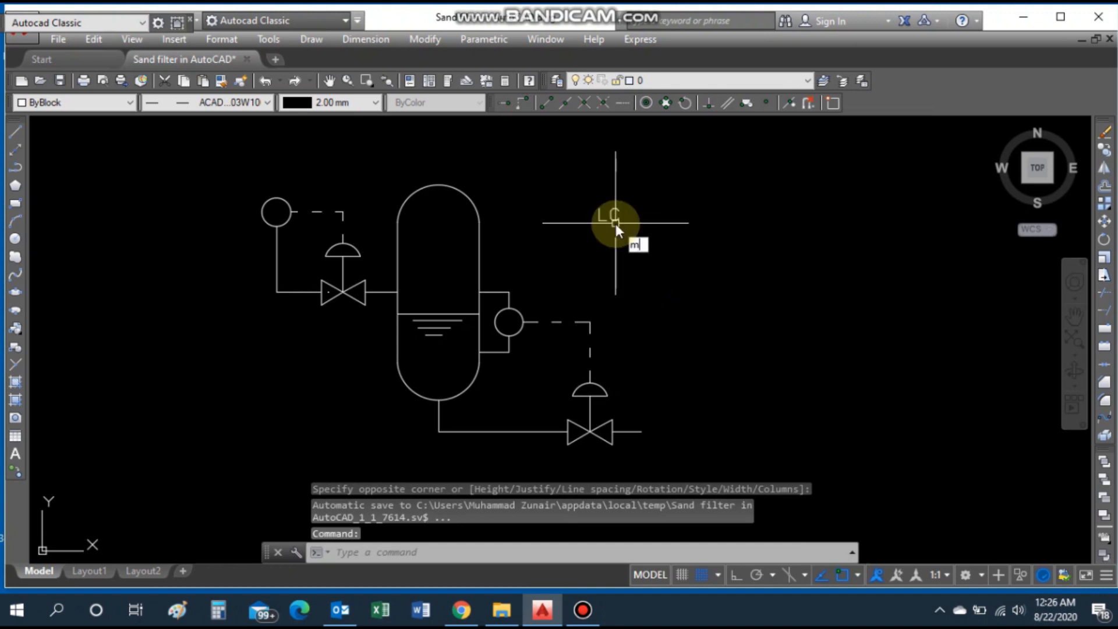
key(Return)
click(584, 191)
click(617, 226)
key(Return)
click(607, 213)
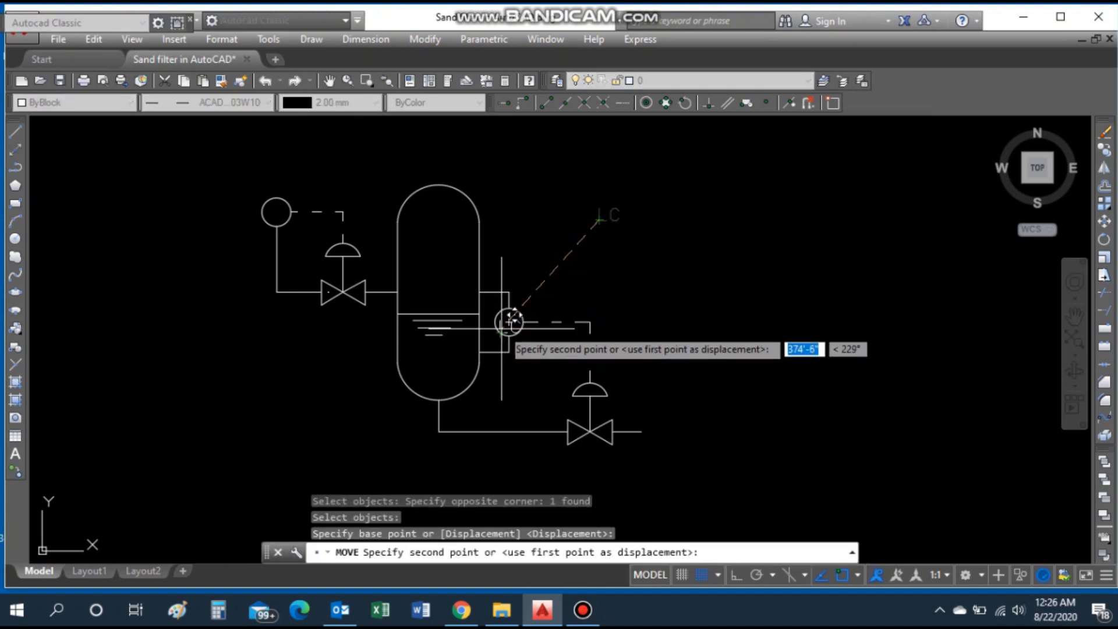
scroll(515, 309, up, 4)
click(510, 314)
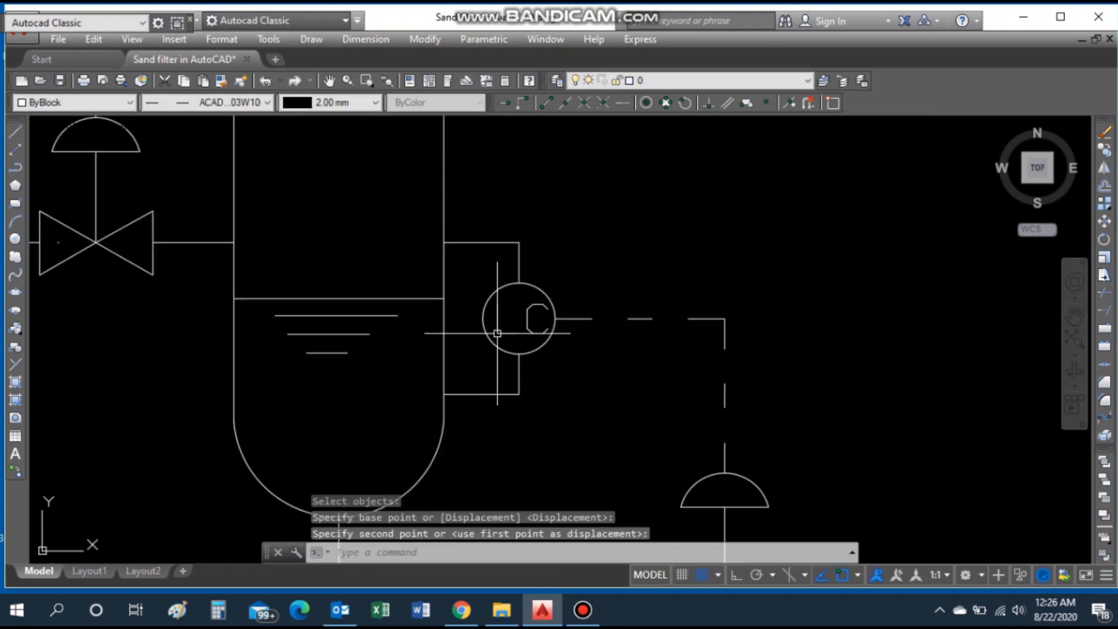
scroll(647, 343, down, 4)
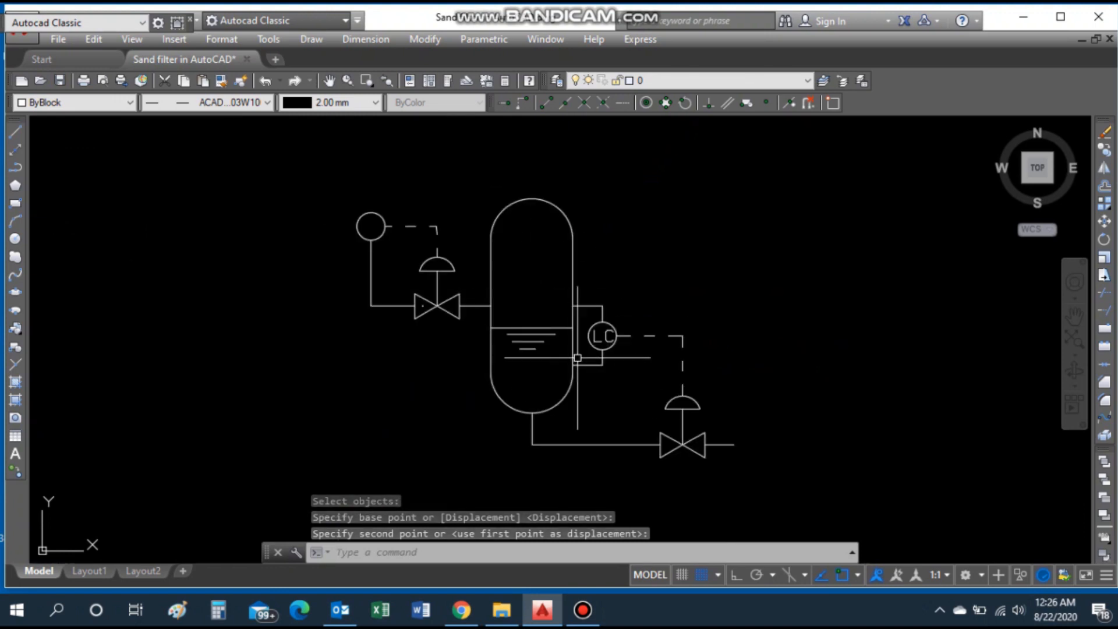
Step: Move the "LC" text from the side gauge to just above the inlet circle and change it to "FC"
key(Return)
click(601, 346)
key(Return)
click(602, 336)
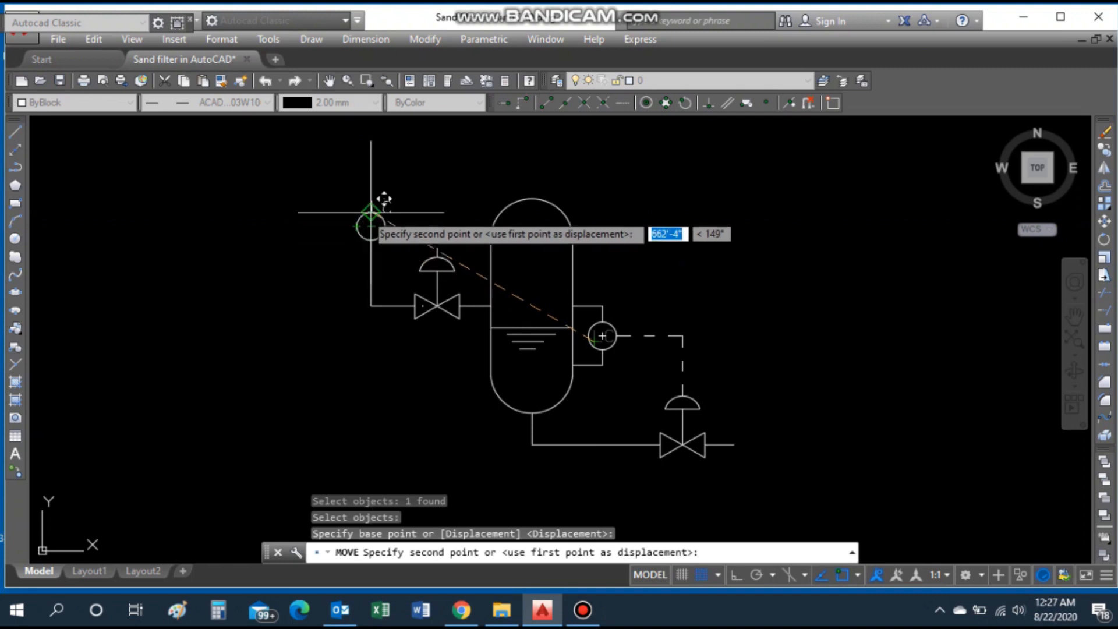
click(357, 197)
double_click(368, 189)
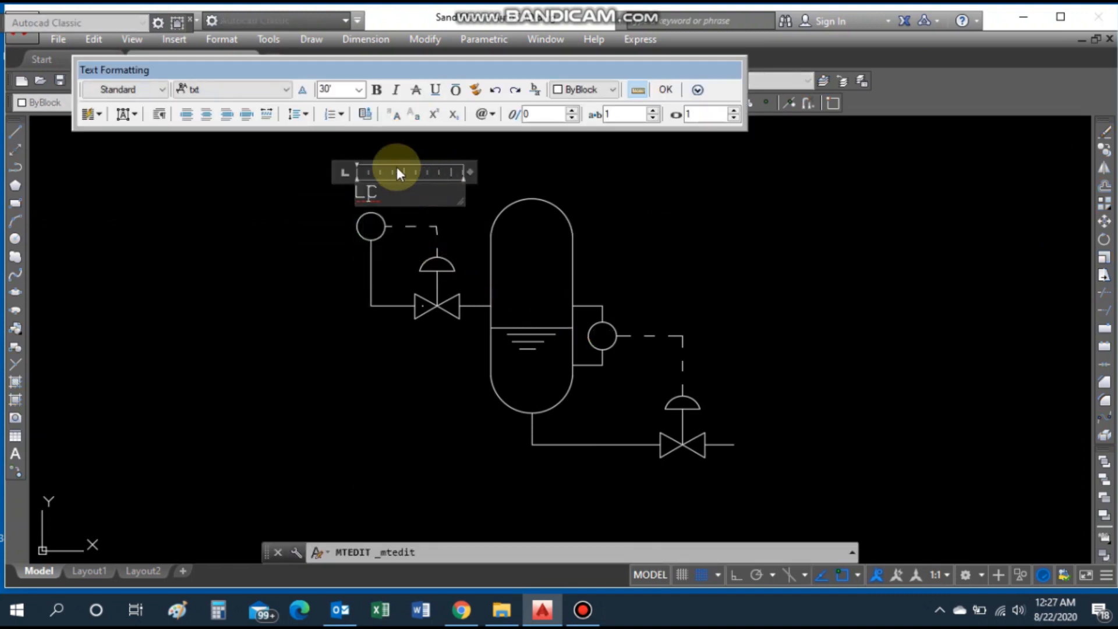
text(FC)
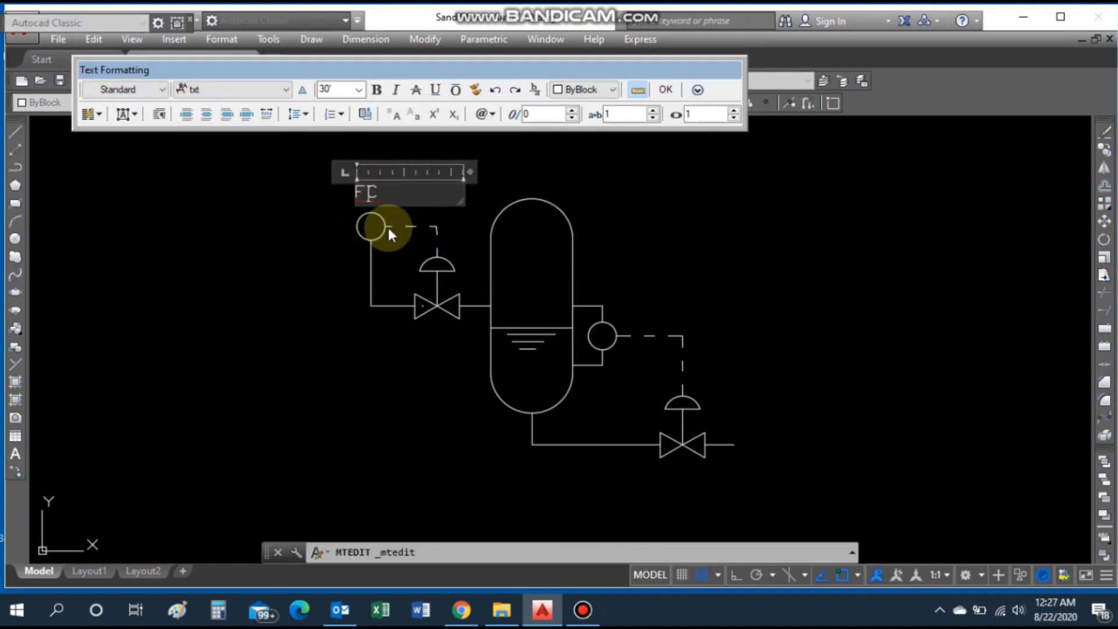
click(327, 215)
Step: Move the "FC" text down into the inlet circle
scroll(357, 190, up, 2)
text(m)
key(Return)
click(350, 169)
click(389, 198)
key(Return)
click(357, 201)
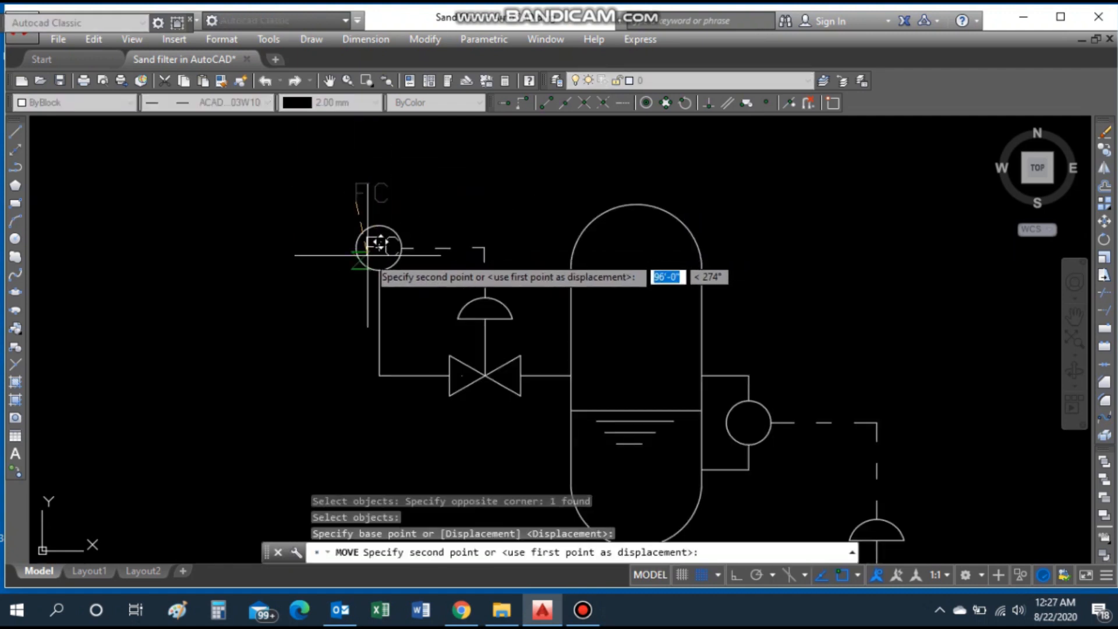
click(373, 259)
Step: Shift the "FC" text slightly so it sits centred within the inlet circle
scroll(374, 260, up, 2)
key(Return)
click(390, 232)
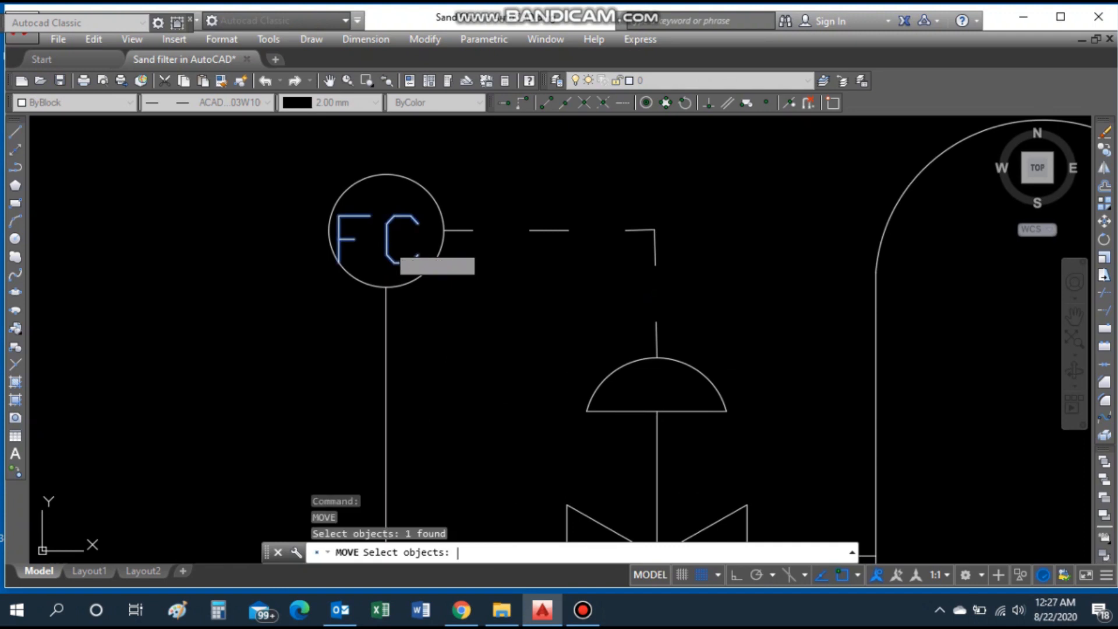
key(Return)
click(339, 261)
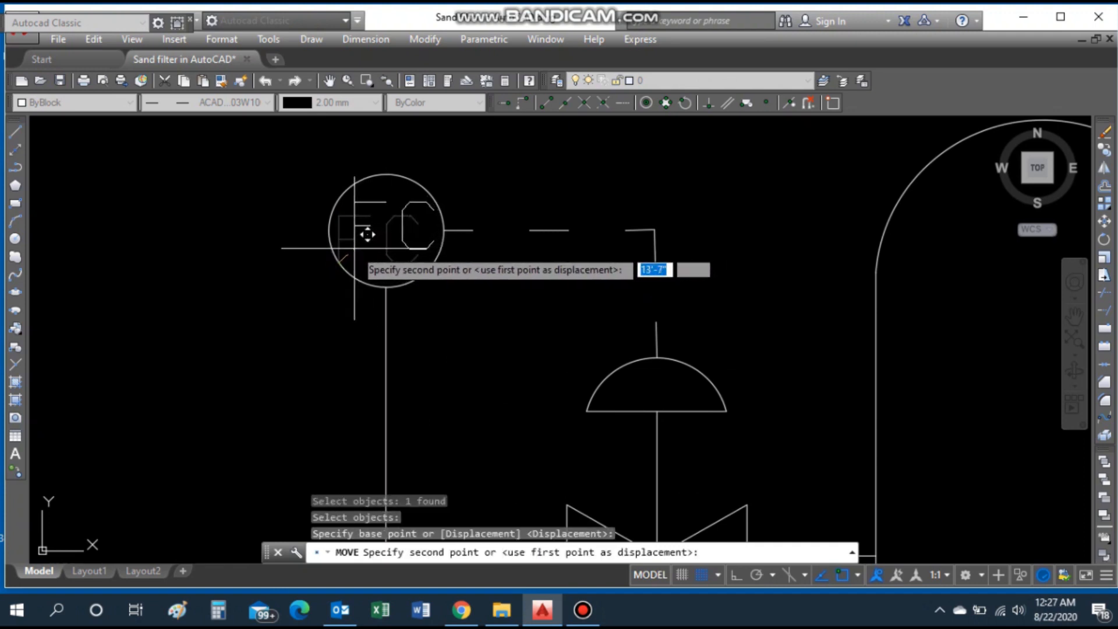
click(364, 232)
scroll(462, 245, down, 5)
scroll(627, 319, up, 2)
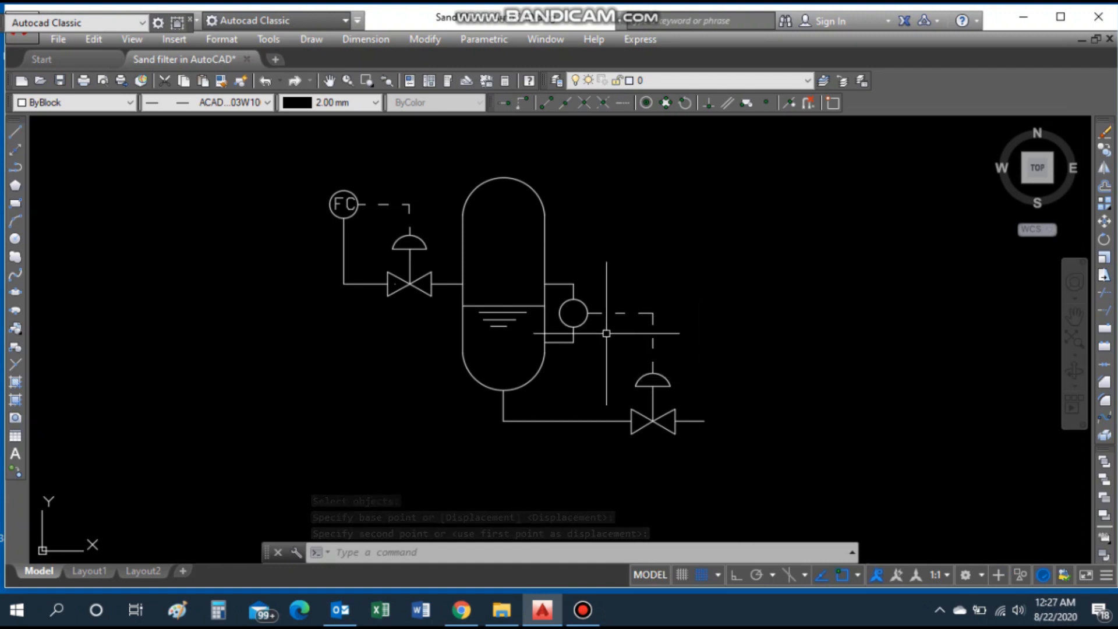
Step: Copy the "FC" text to the empty area above and right of the vessel's side gauge
text(co)
key(Return)
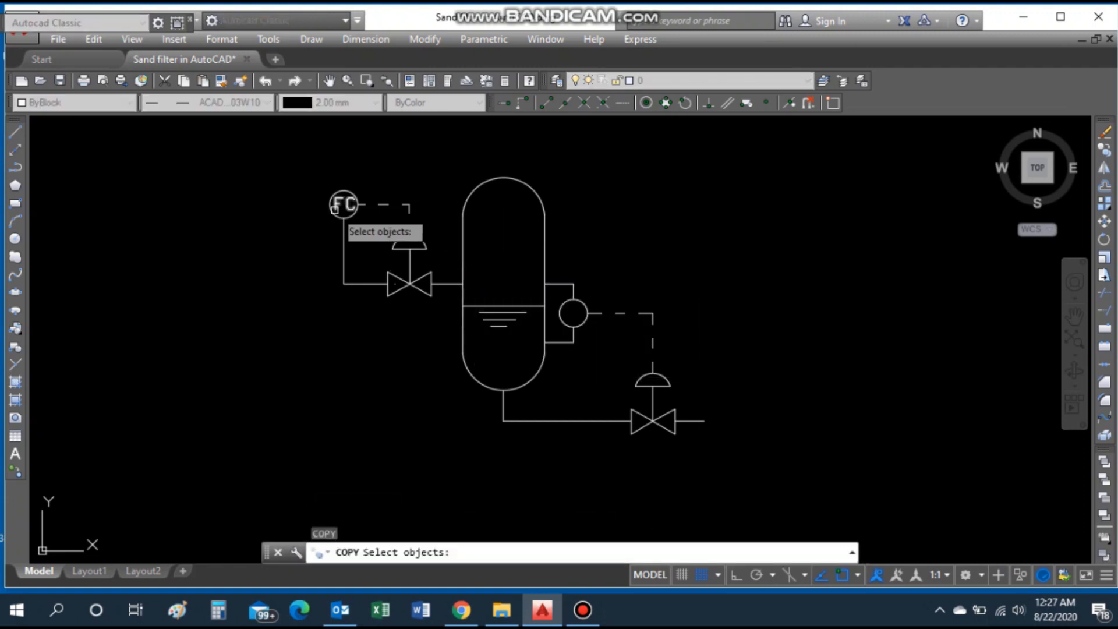
click(344, 204)
key(Return)
click(339, 207)
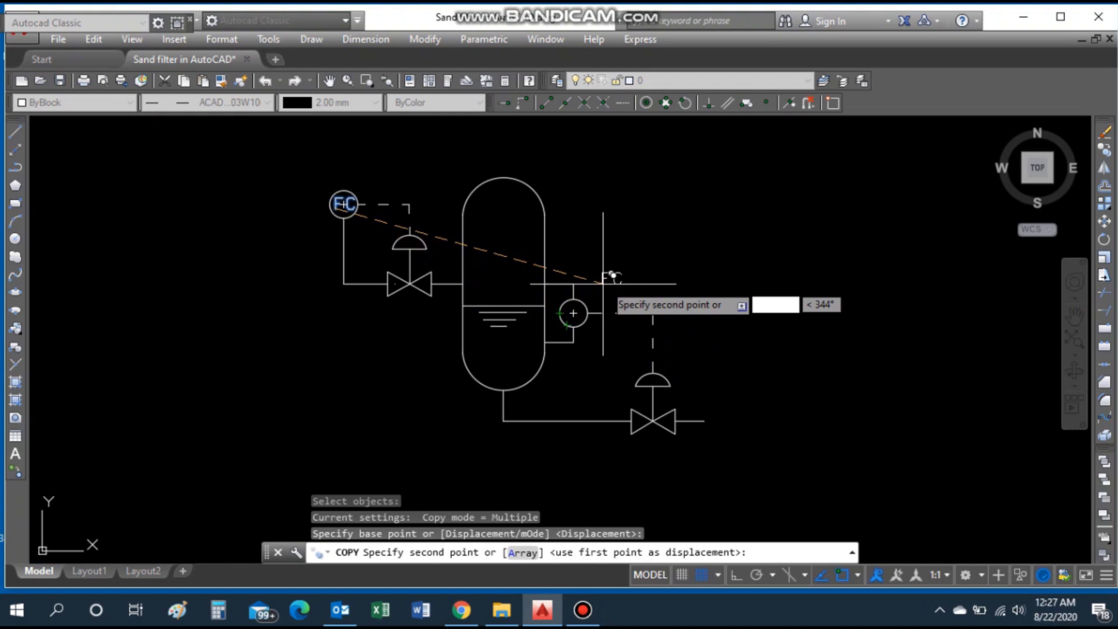
key(Escape)
click(606, 288)
click(585, 265)
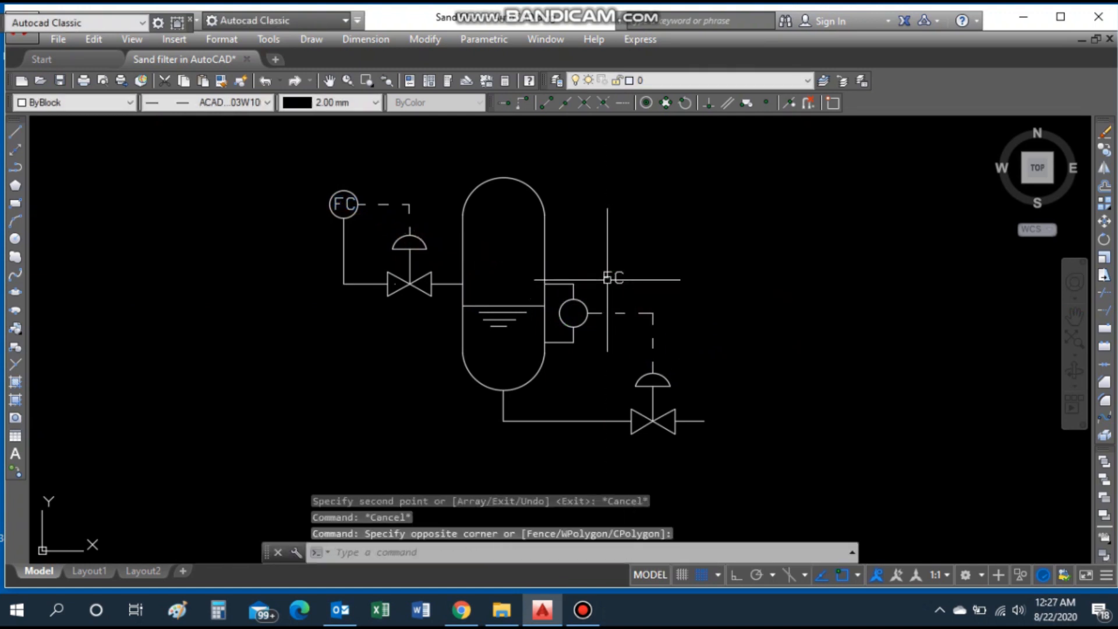
Step: Change the copied label beside the side gauge to "LC"
double_click(606, 275)
key(BackSpace)
text(L)
click(620, 317)
scroll(634, 284, up, 2)
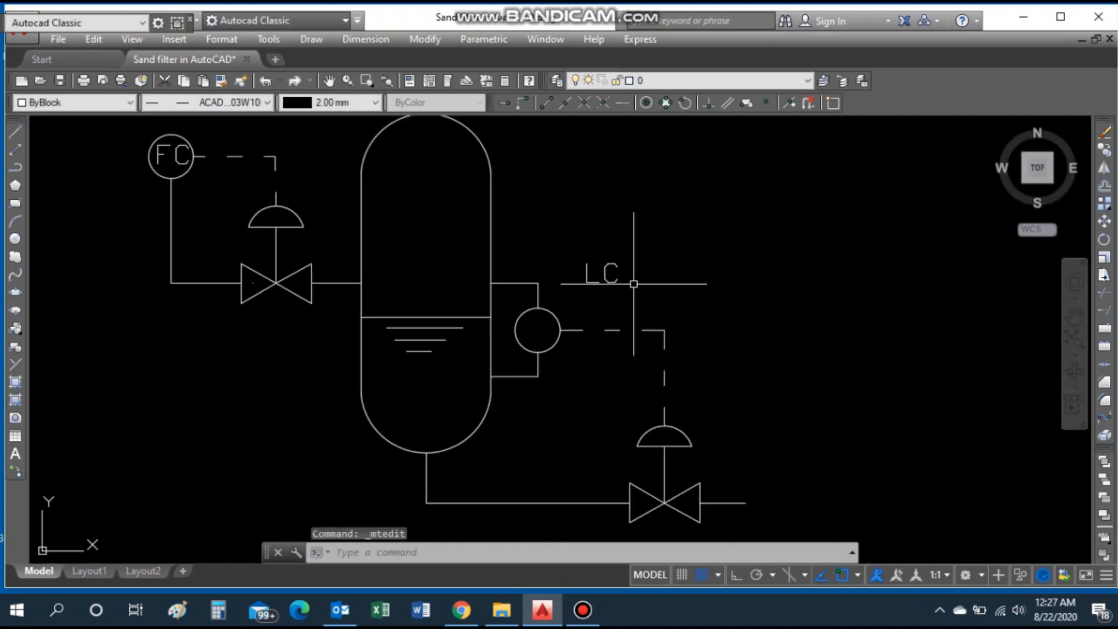
Step: Move the copied "LC" label into the centre of the vessel's side gauge circle
key(Return)
click(600, 272)
key(Return)
click(601, 278)
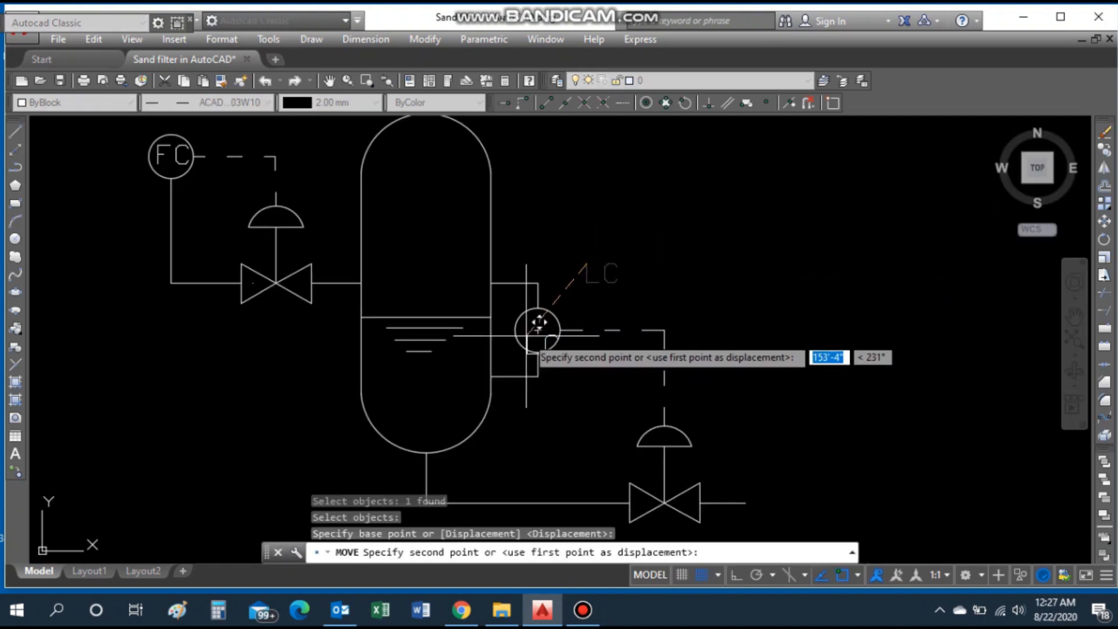
scroll(542, 309, up, 5)
click(510, 343)
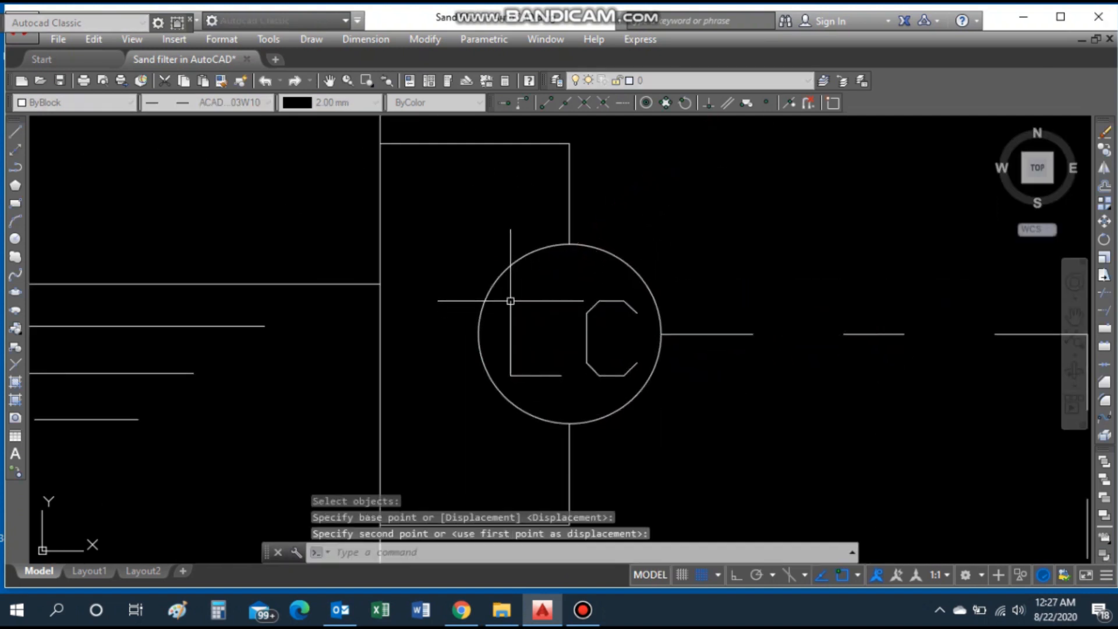
scroll(648, 336, down, 5)
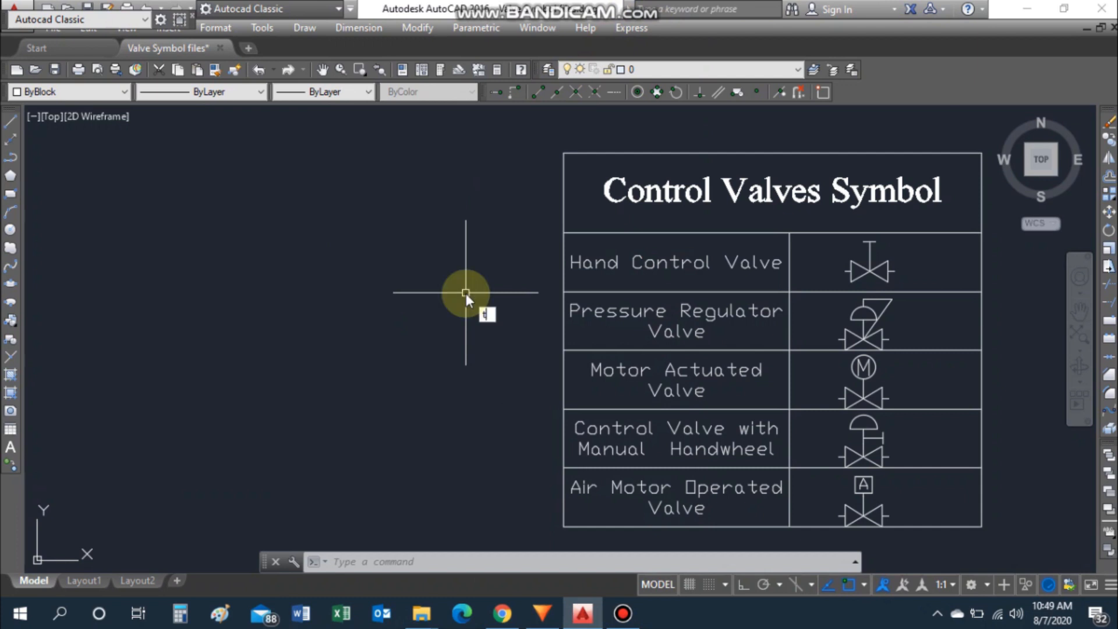
Step: Start a new table with the TABLE command and set its second row cell style to Data
text(ai)
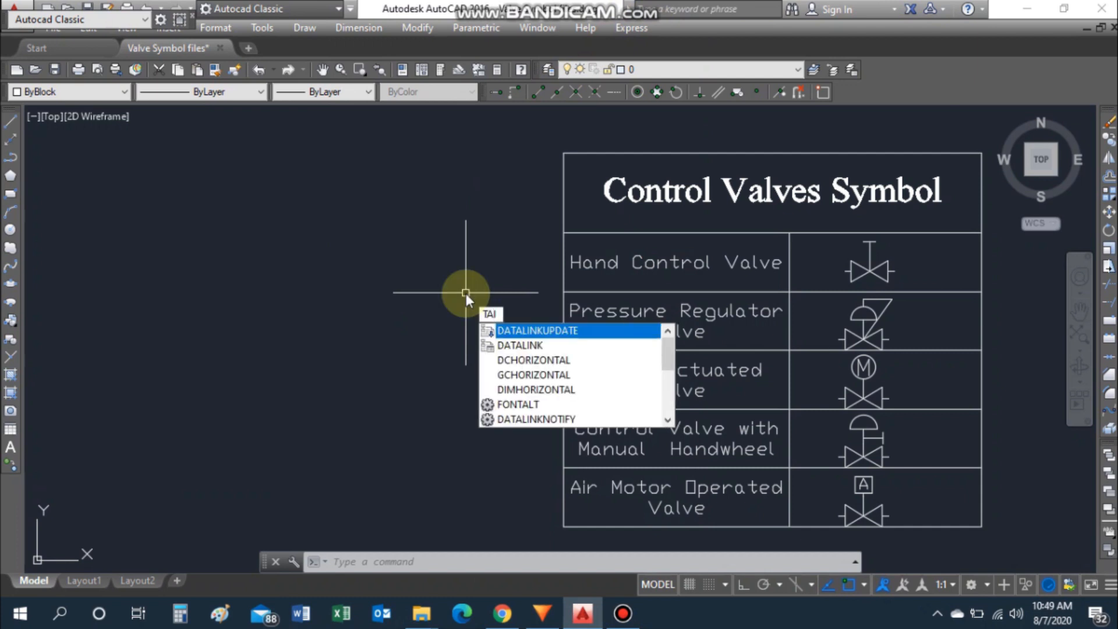
key(BackSpace)
text(BLE)
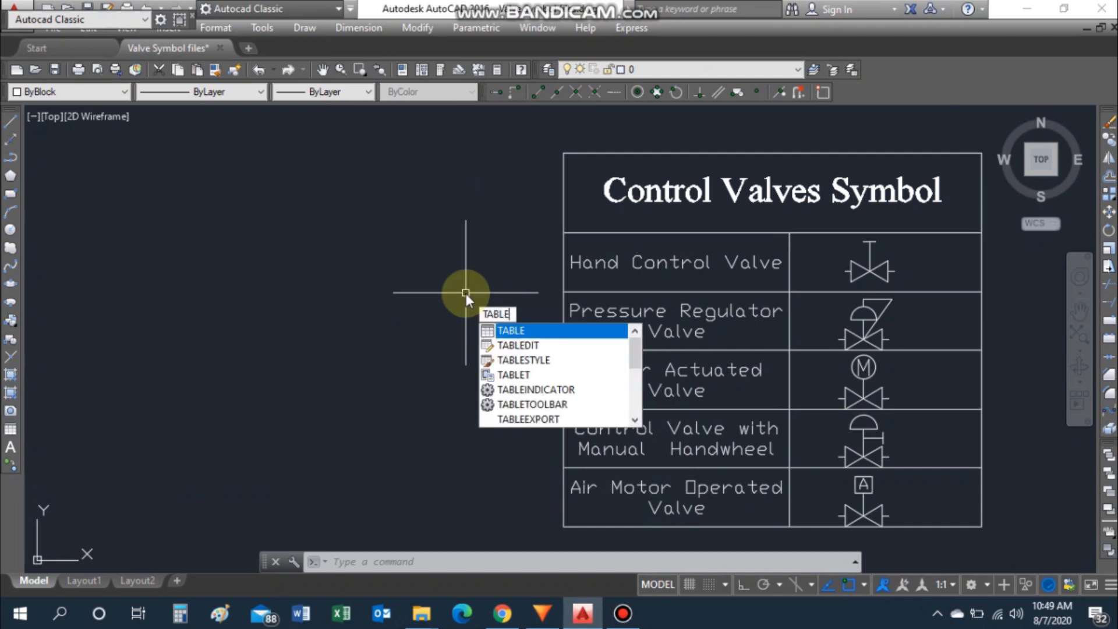
key(Return)
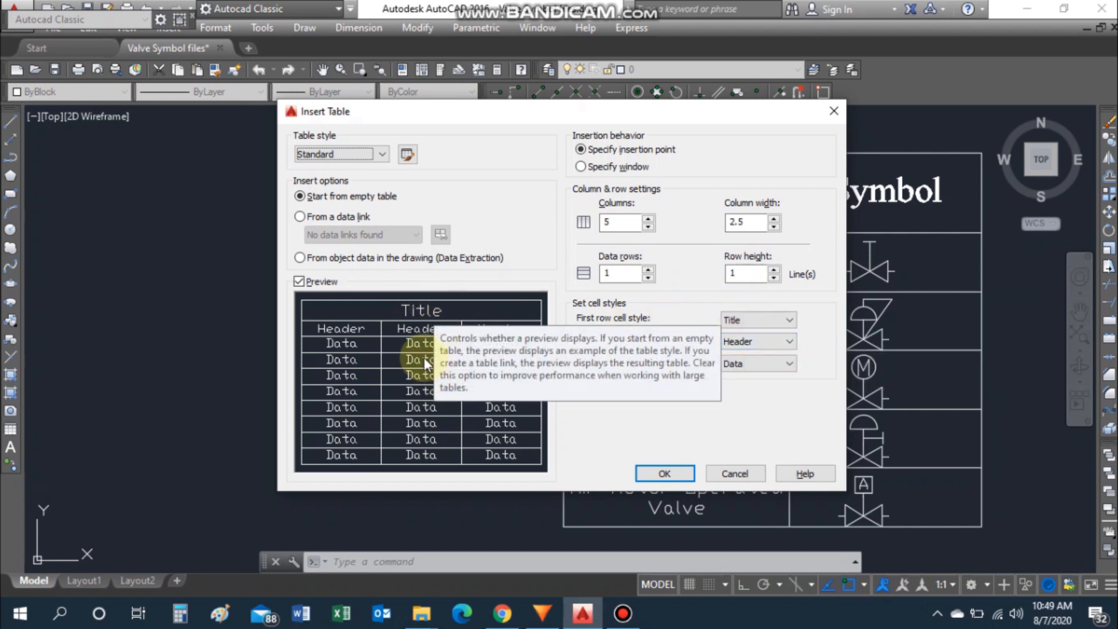
click(790, 342)
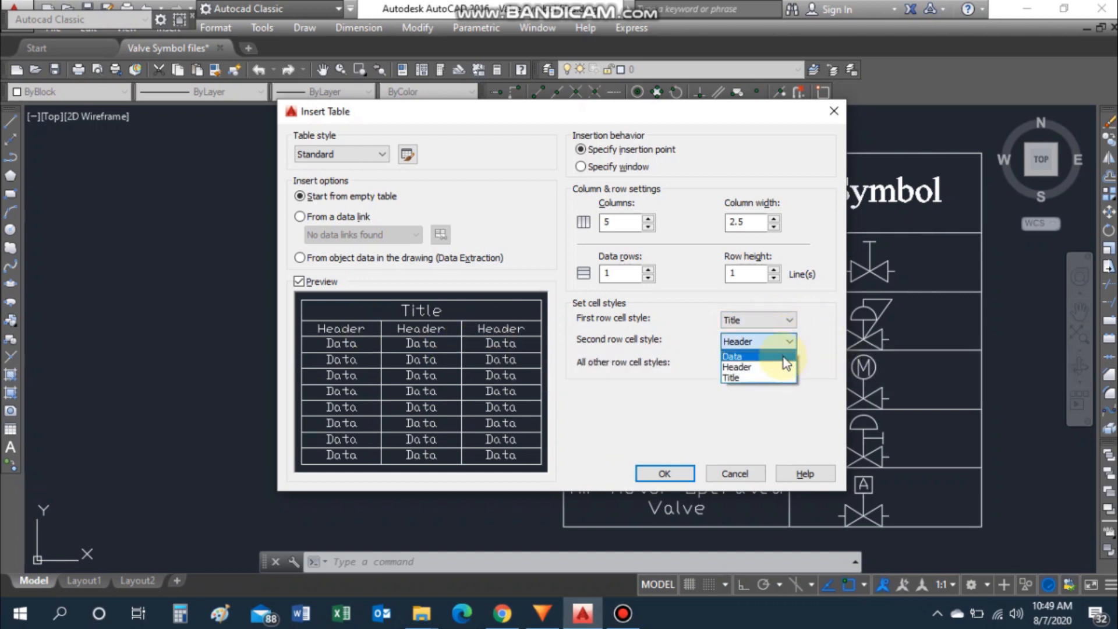
click(784, 356)
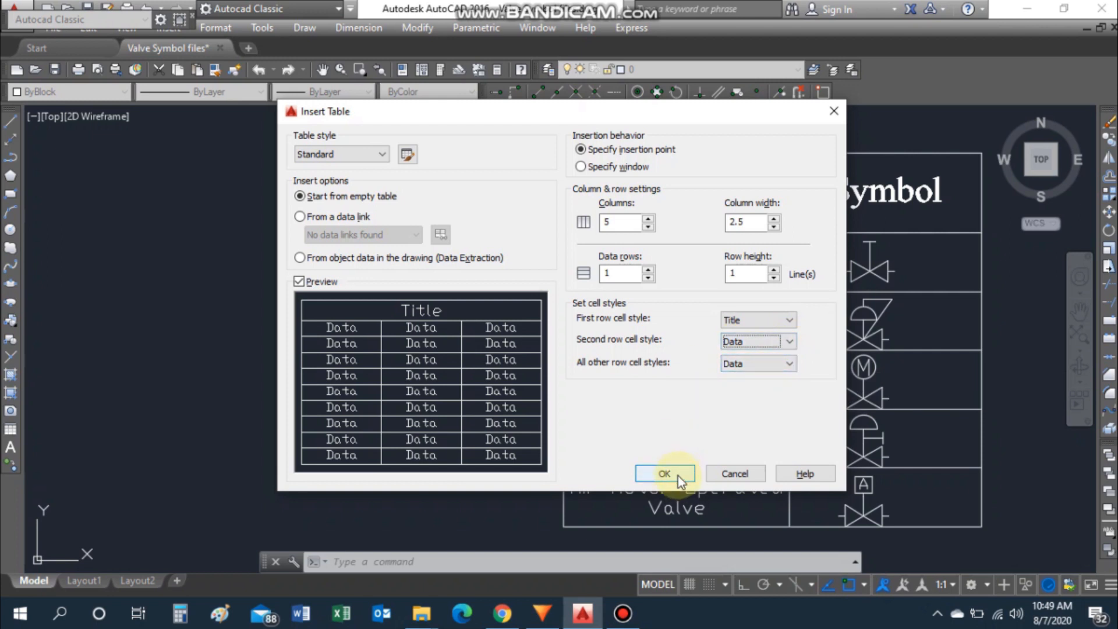
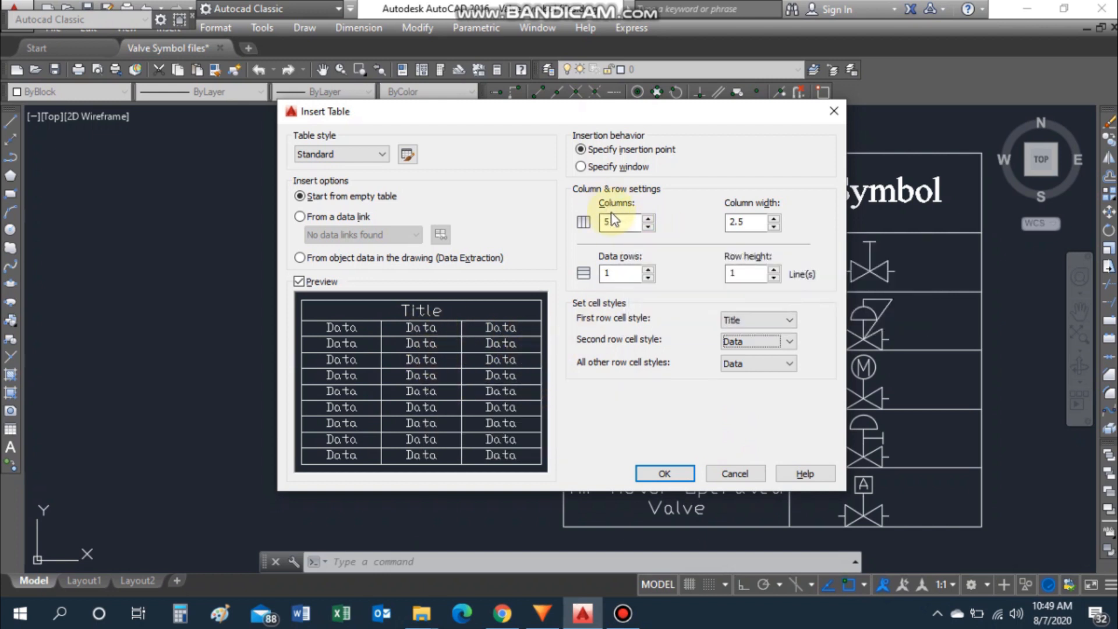
Step: Set the new table to 2 columns and 5 data rows
click(648, 226)
click(648, 227)
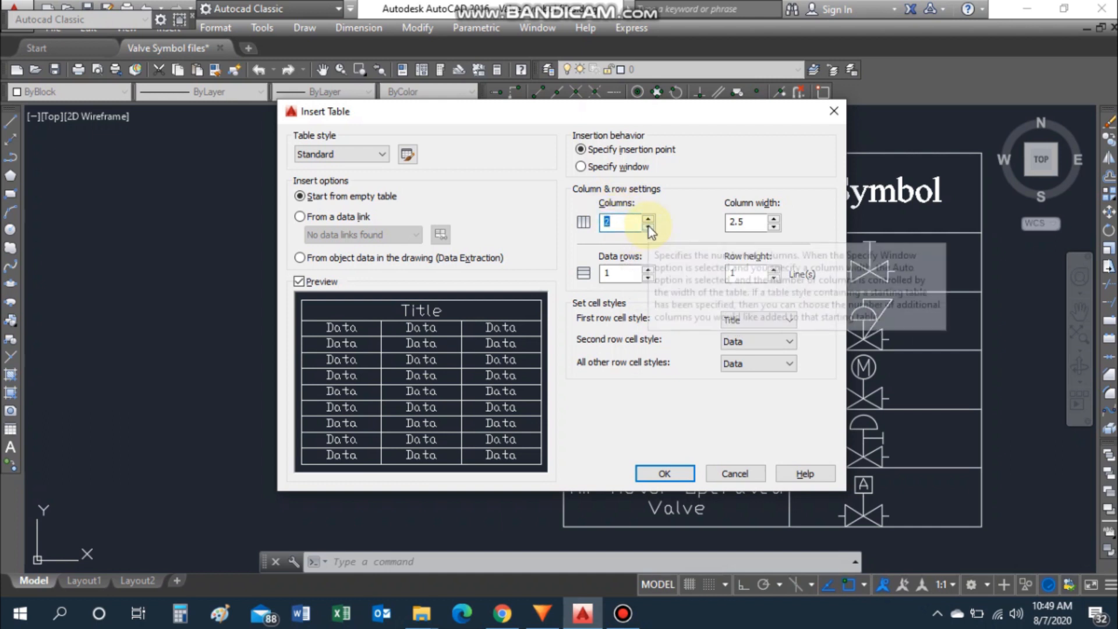
click(651, 271)
click(651, 271)
click(652, 270)
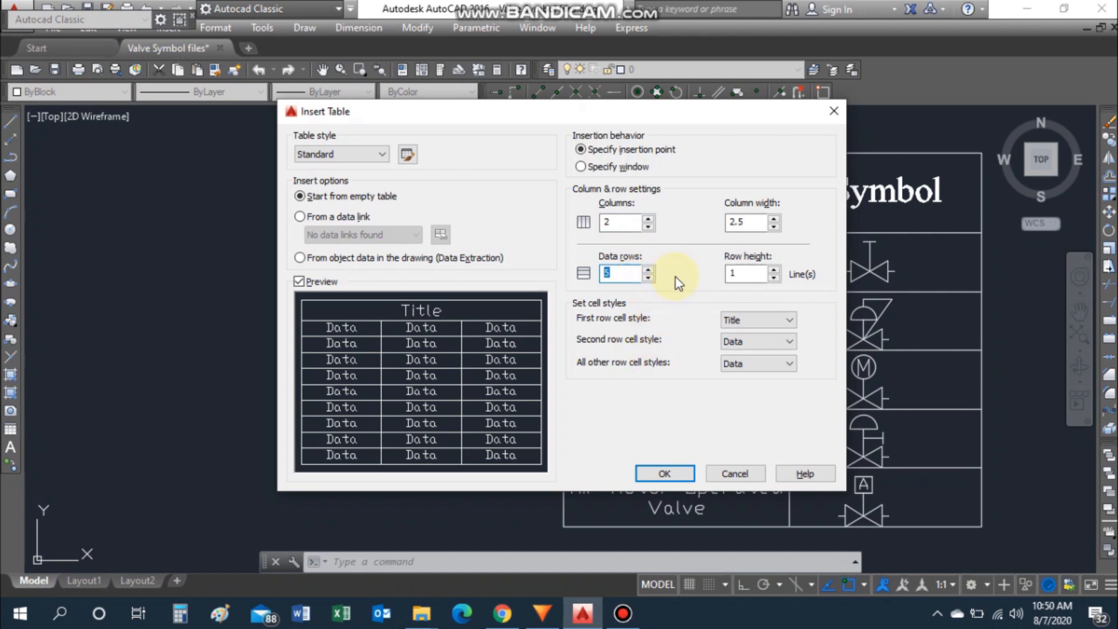
Step: Insert the empty table in the blank drawing area and leave its cells unfilled
click(674, 472)
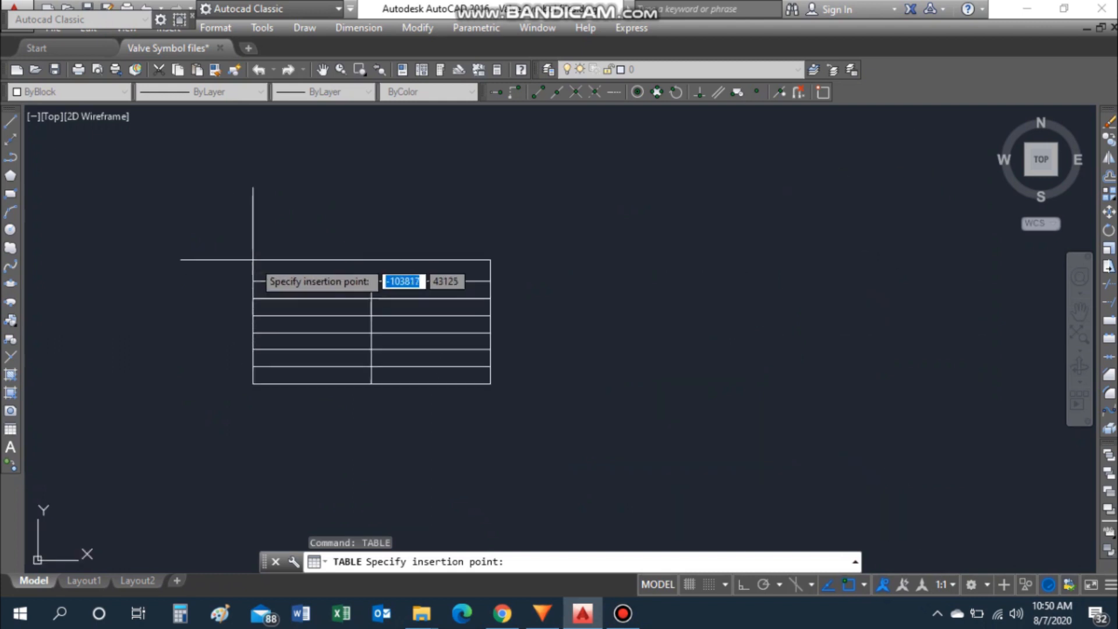
scroll(253, 260, up, 2)
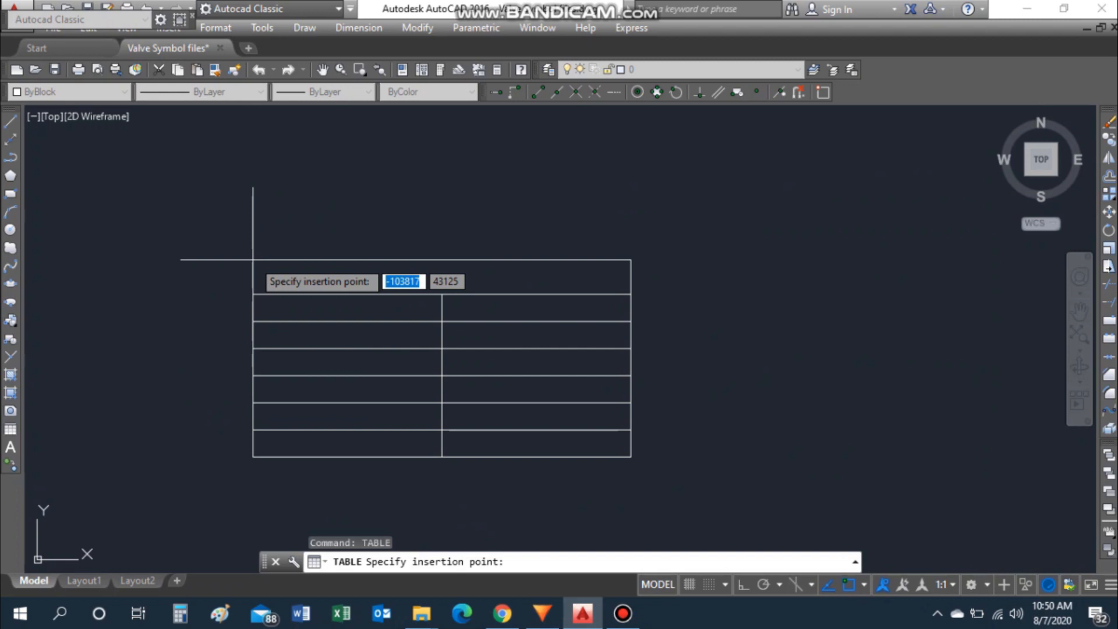
click(253, 260)
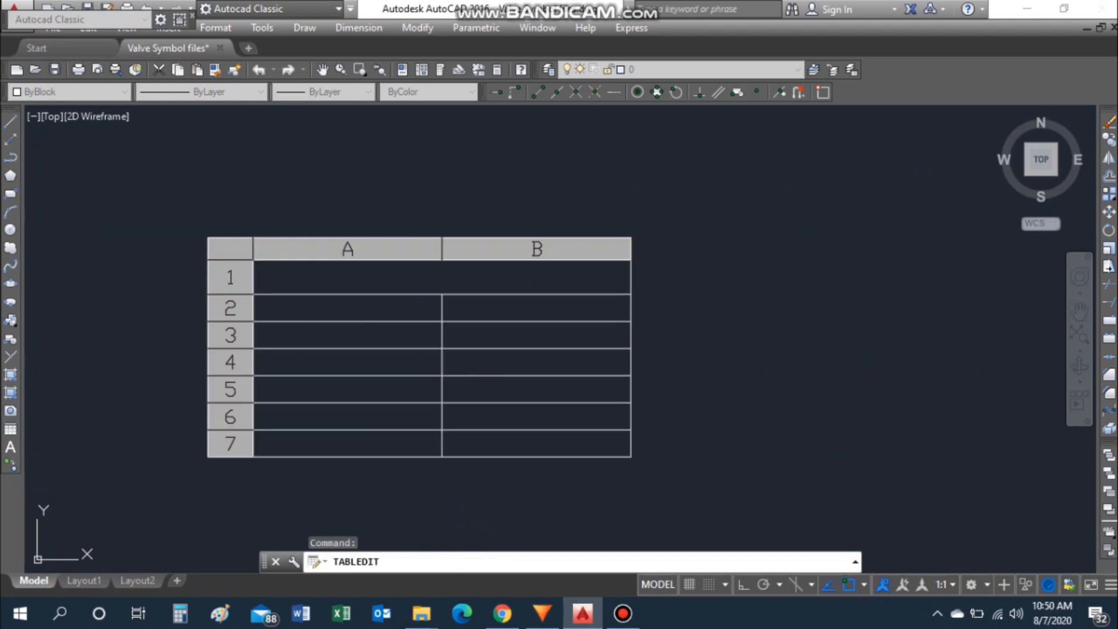
key(Escape)
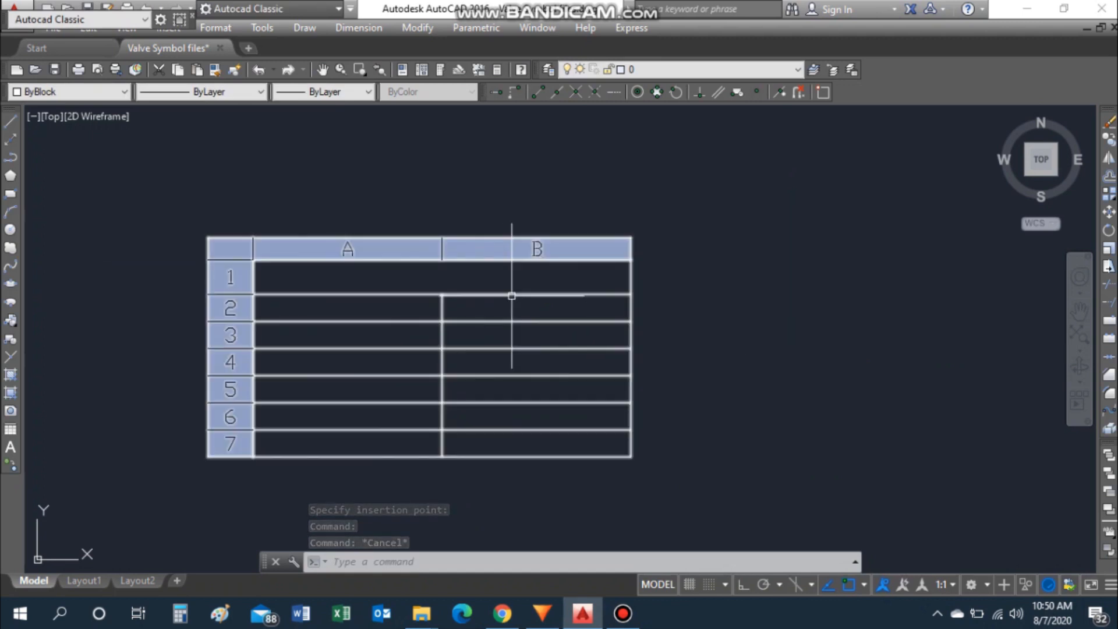
Step: Scale the new table by reference from its lower-left corner, using its bottom edge as reference length and a point by the Control Valves Symbol table as new length
scroll(630, 337, down, 3)
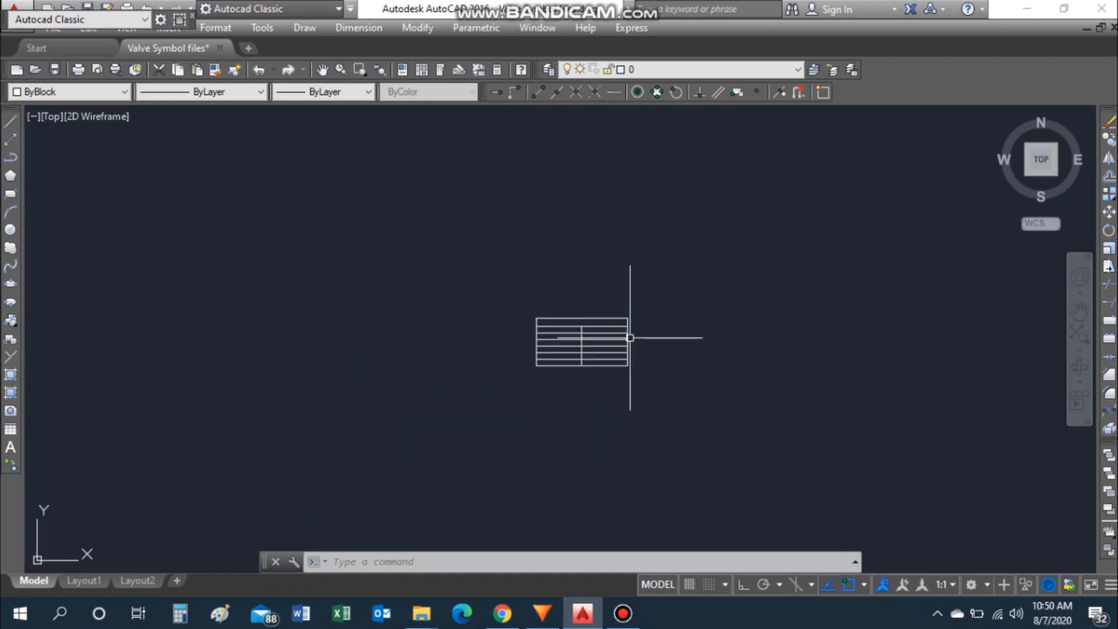
text(c)
key(Return)
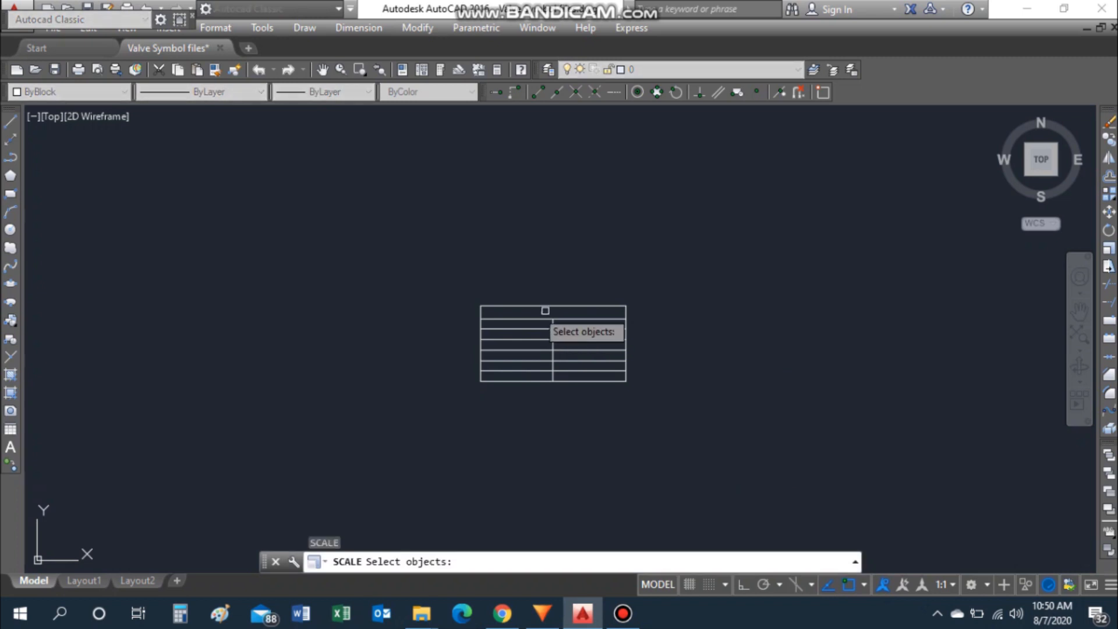
click(447, 274)
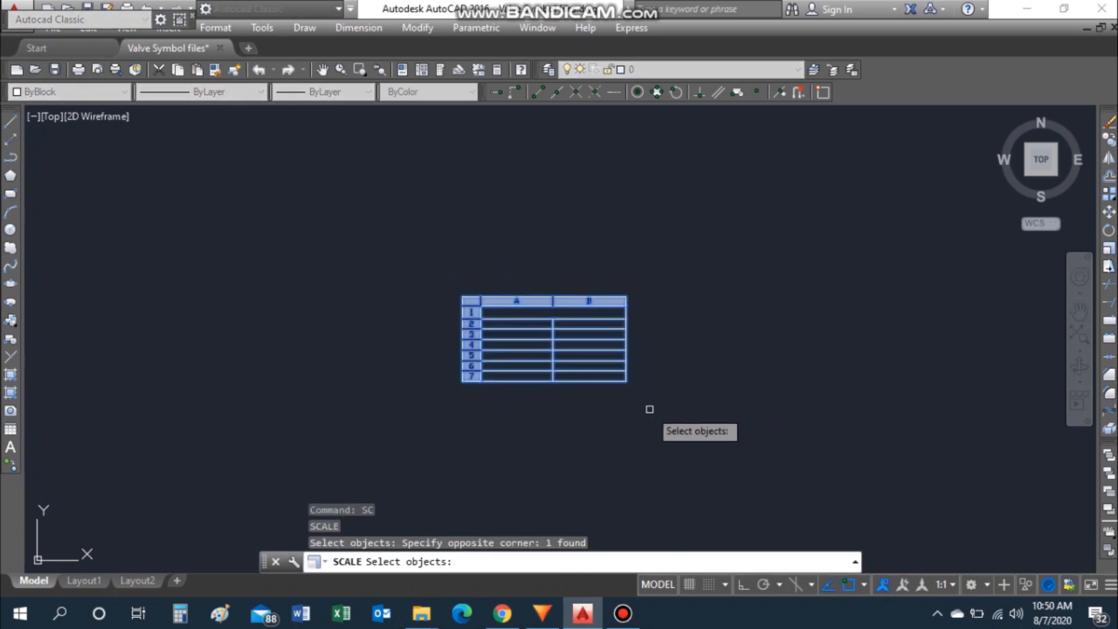
key(Return)
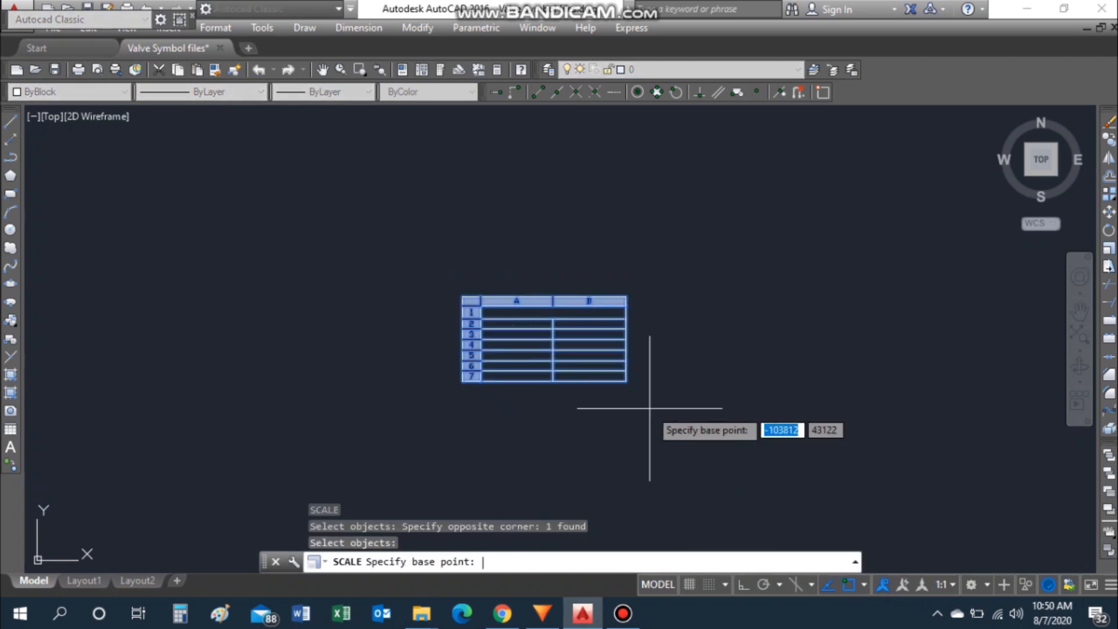
click(480, 382)
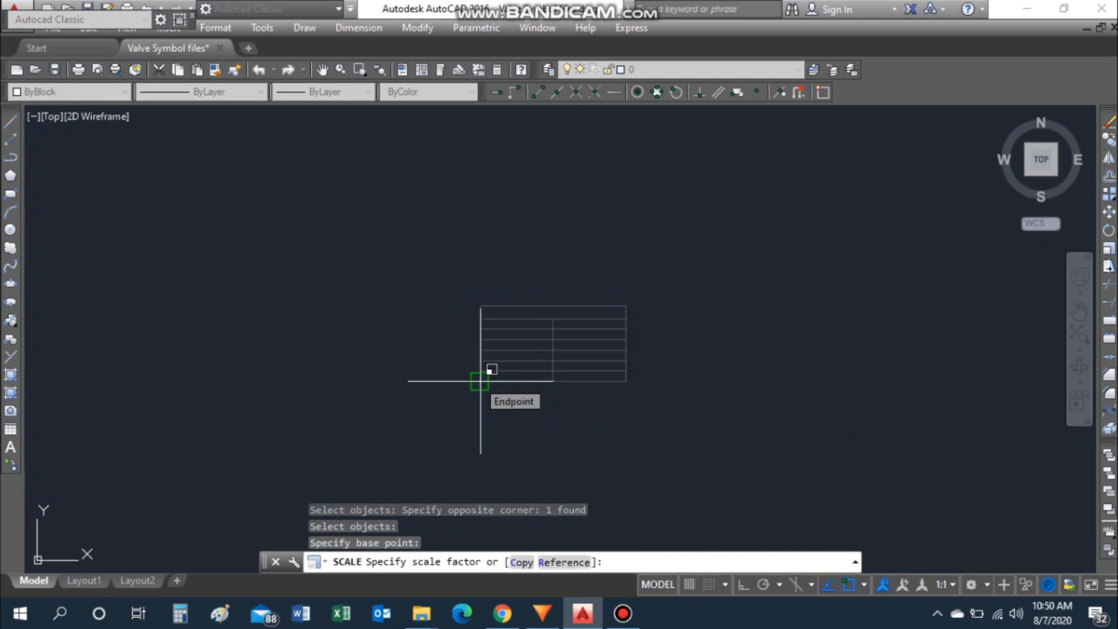
click(568, 562)
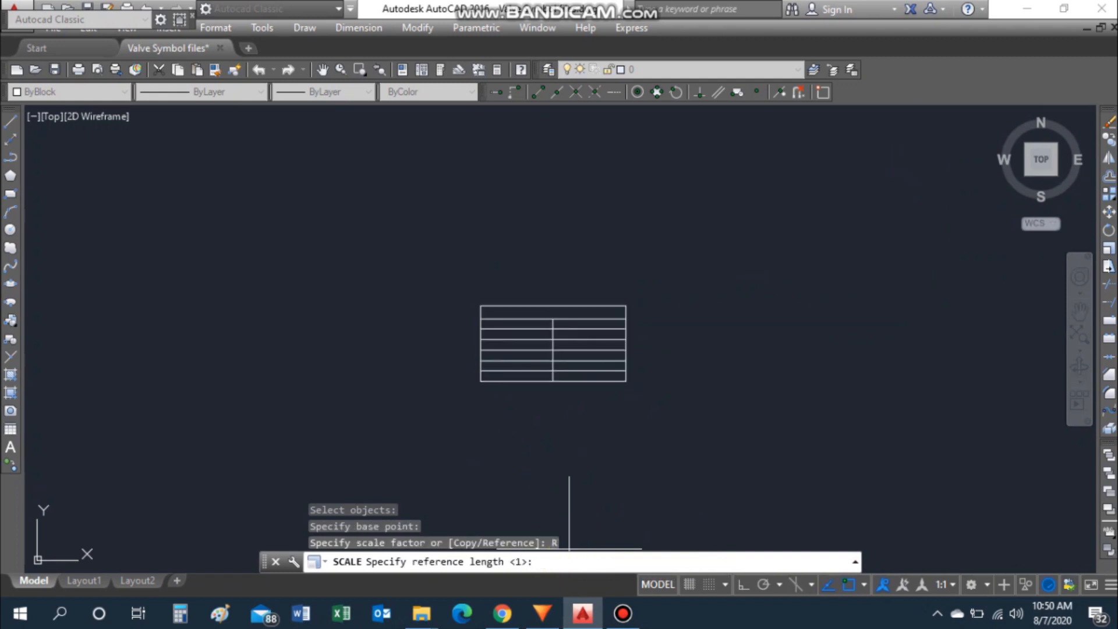
click(480, 382)
click(626, 381)
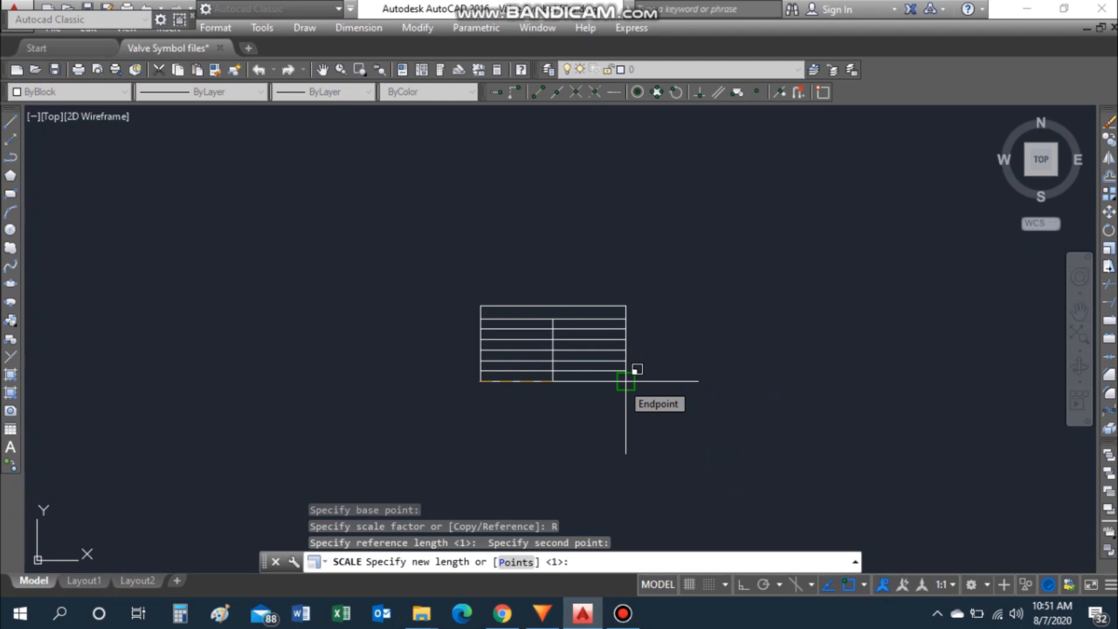
scroll(626, 381, down, 3)
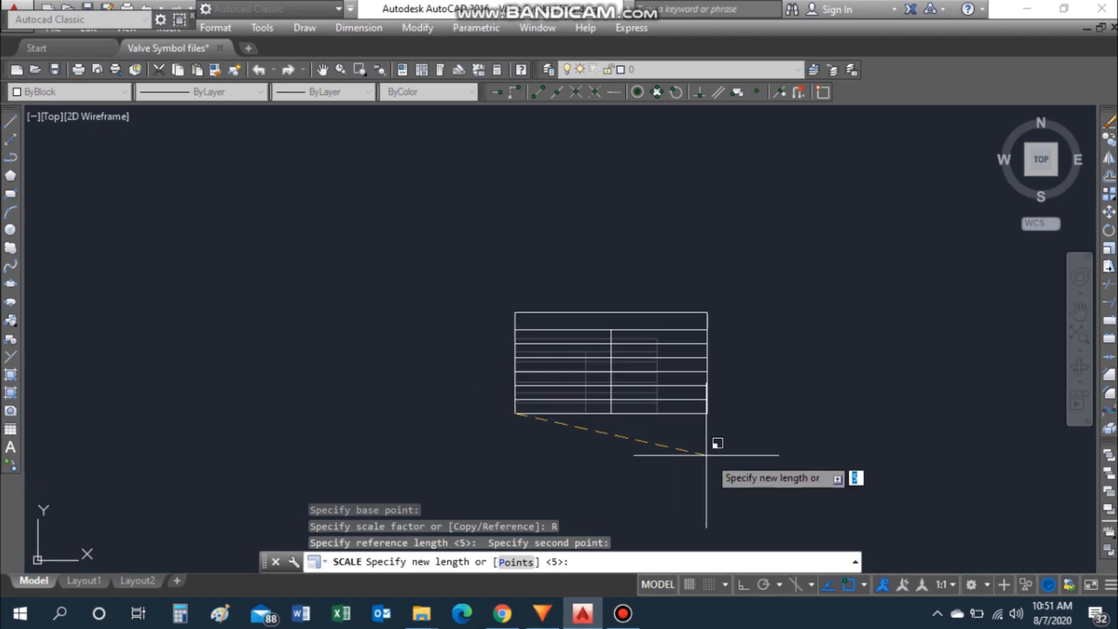
scroll(860, 512, down, 5)
scroll(923, 508, down, 2)
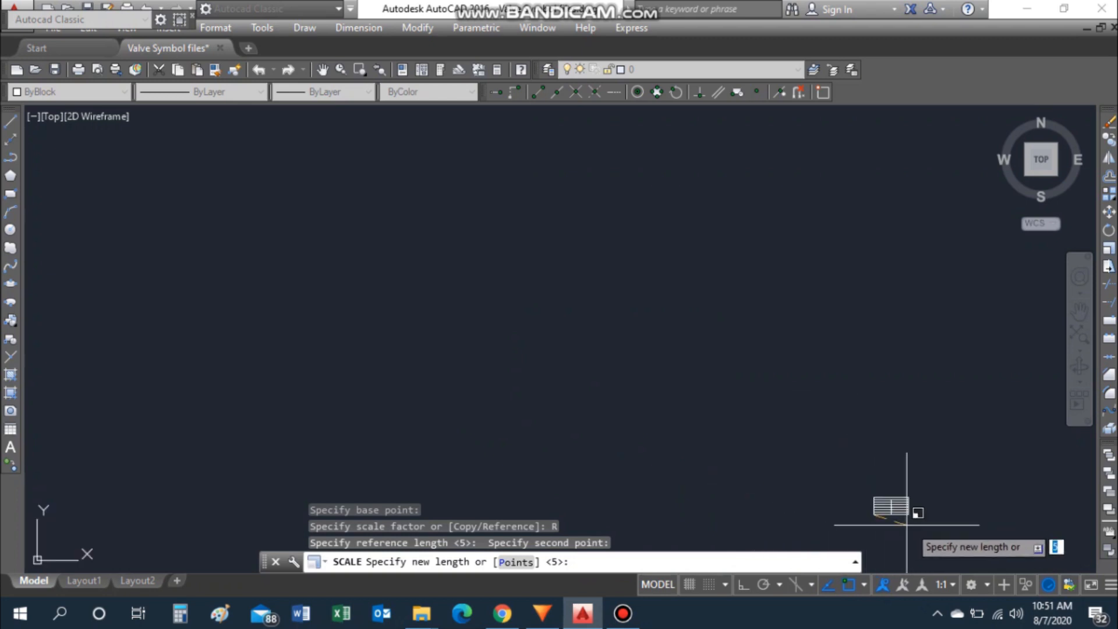
scroll(1069, 533, down, 3)
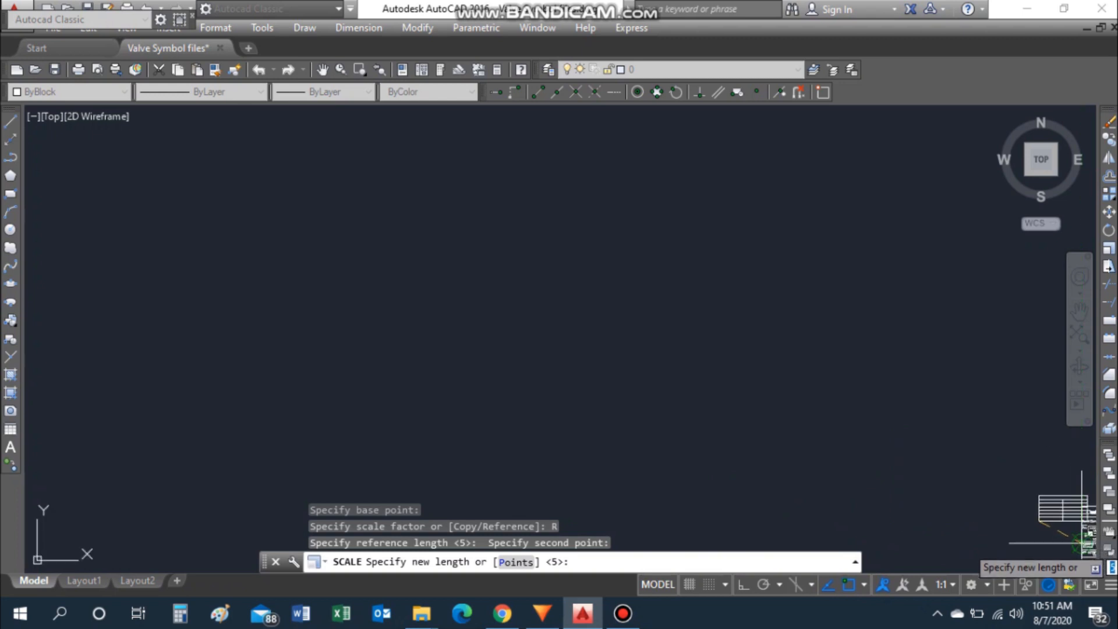
scroll(1077, 538, up, 6)
scroll(1088, 541, up, 2)
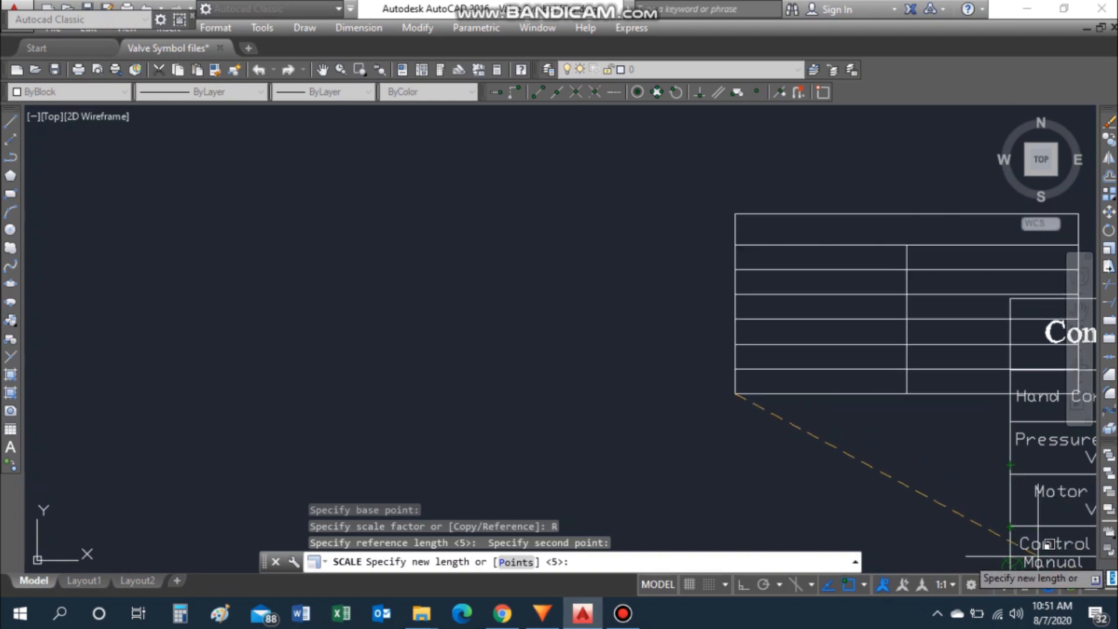
click(1026, 544)
Step: Move the enlarged table by its lower-left corner to the free space left of the Control Valves Symbol table
scroll(807, 358, down, 4)
scroll(993, 383, up, 2)
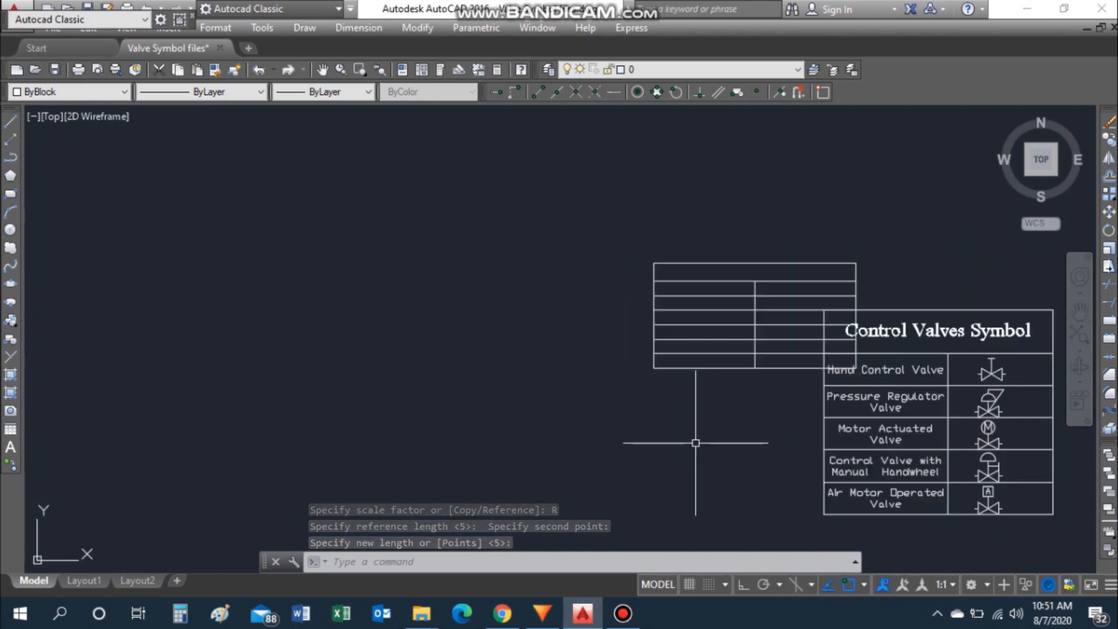
text(m)
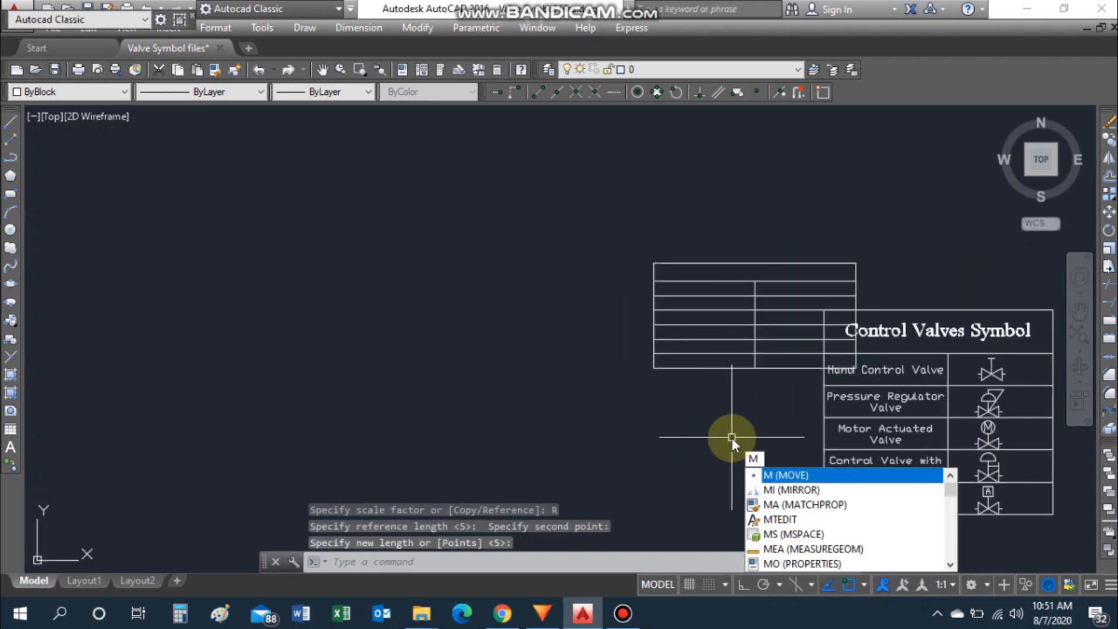
key(Return)
click(711, 368)
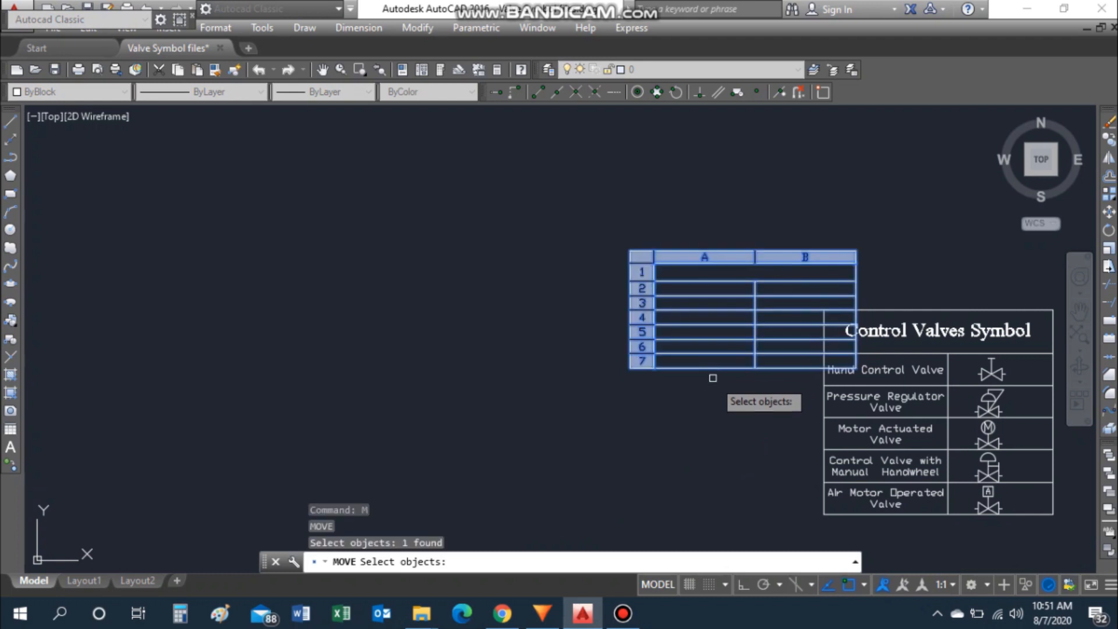
key(Return)
click(654, 368)
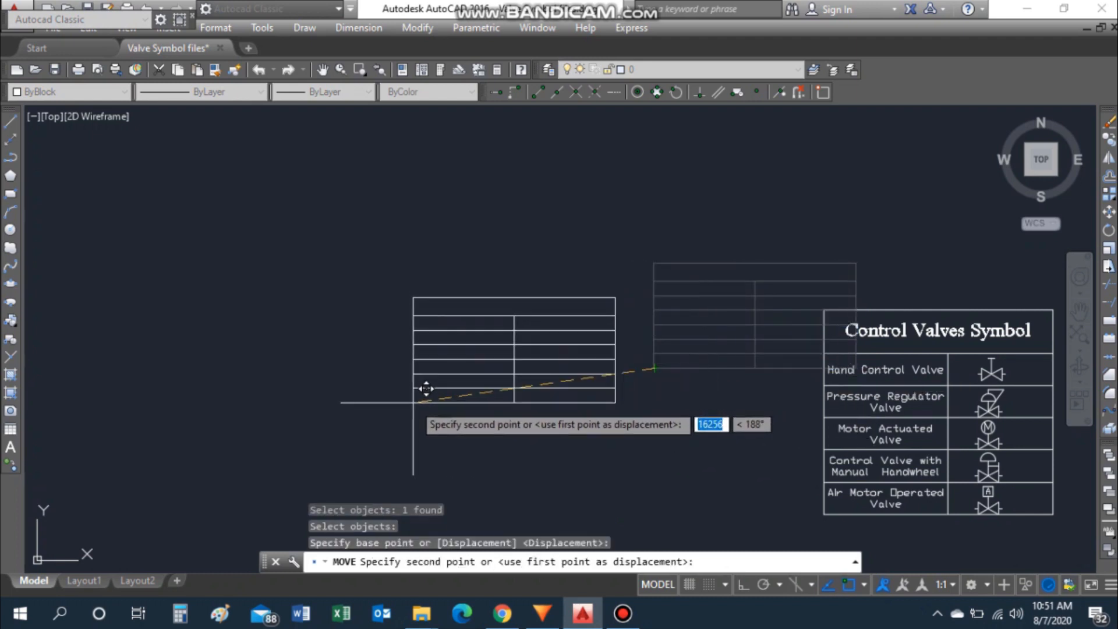
click(426, 389)
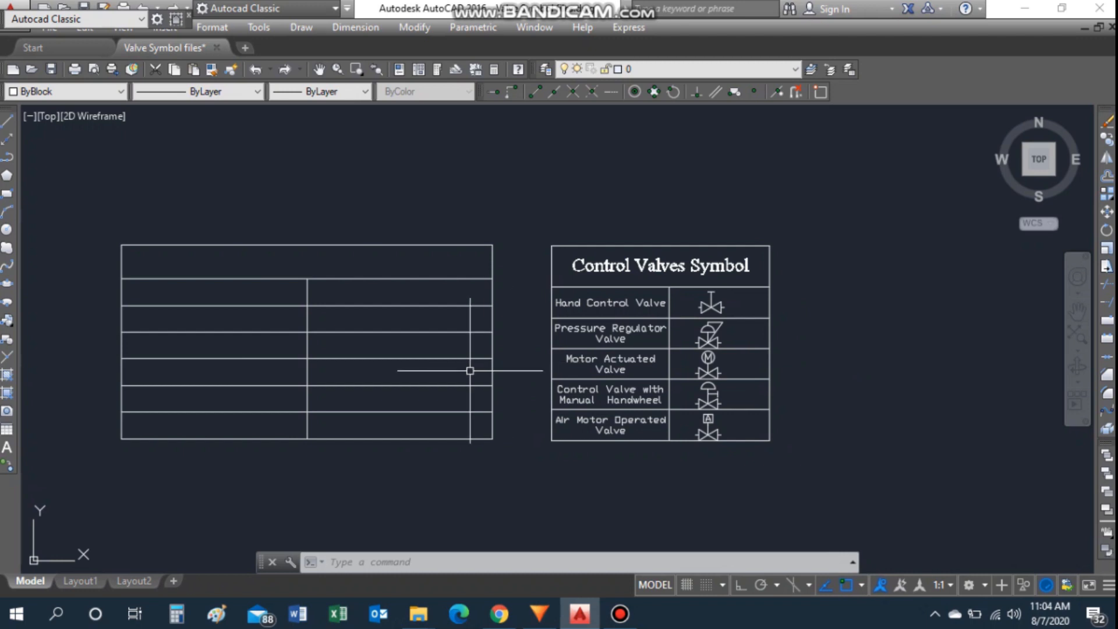
click(622, 318)
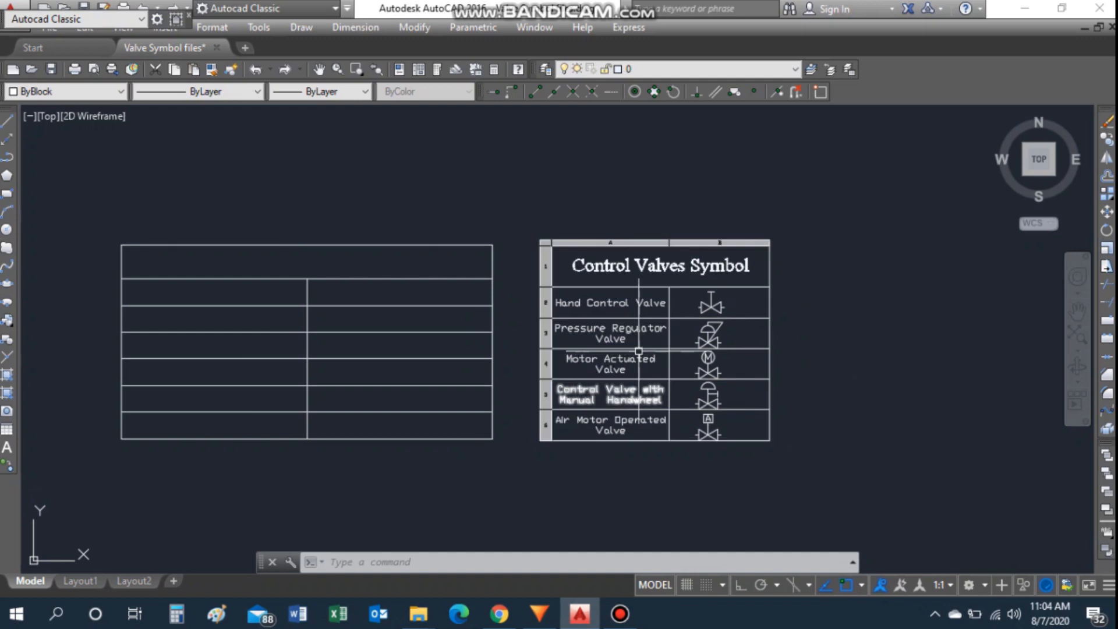
key(Escape)
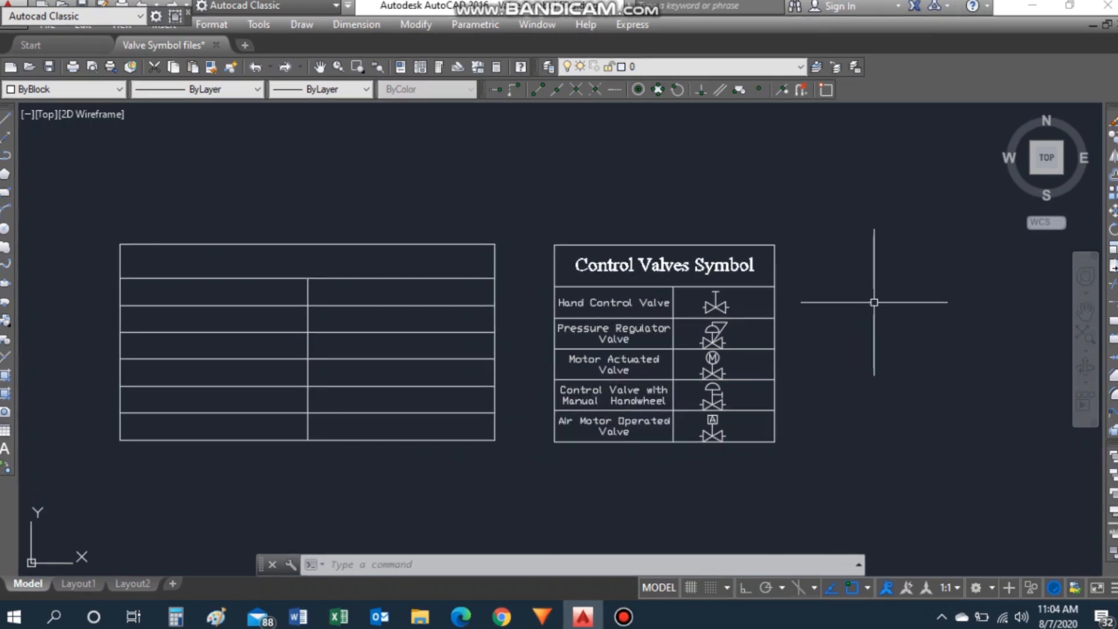
Step: Draw a 3-sided polygon inscribed in a circle of radius about 1962, right of the Control Valves Symbol table, with one corner pointing horizontally right using Ortho
text(p)
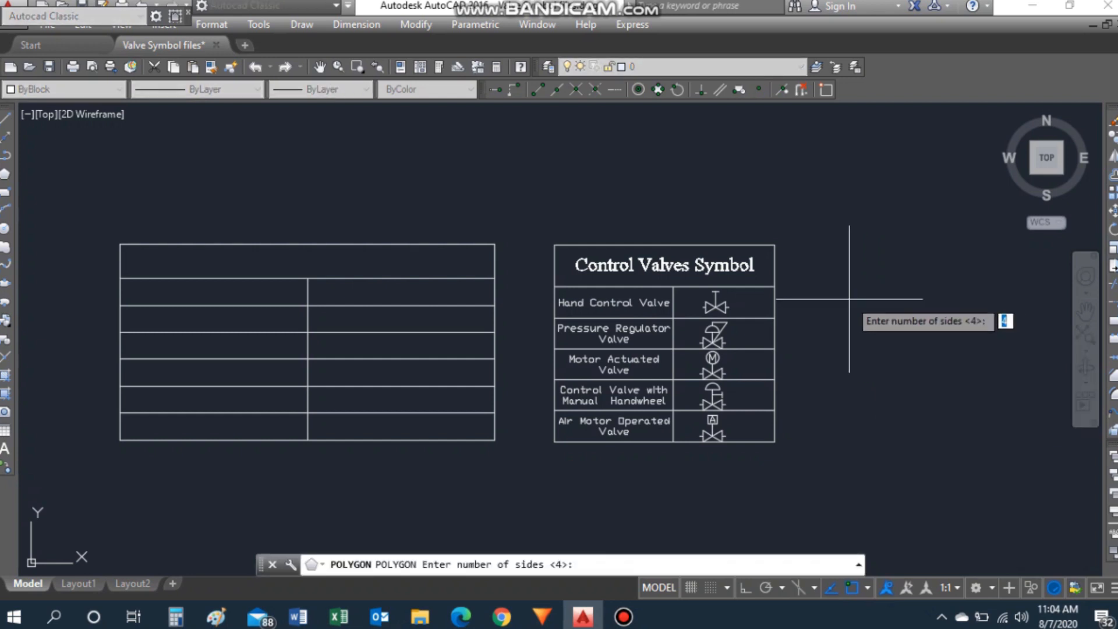
text(3)
key(Return)
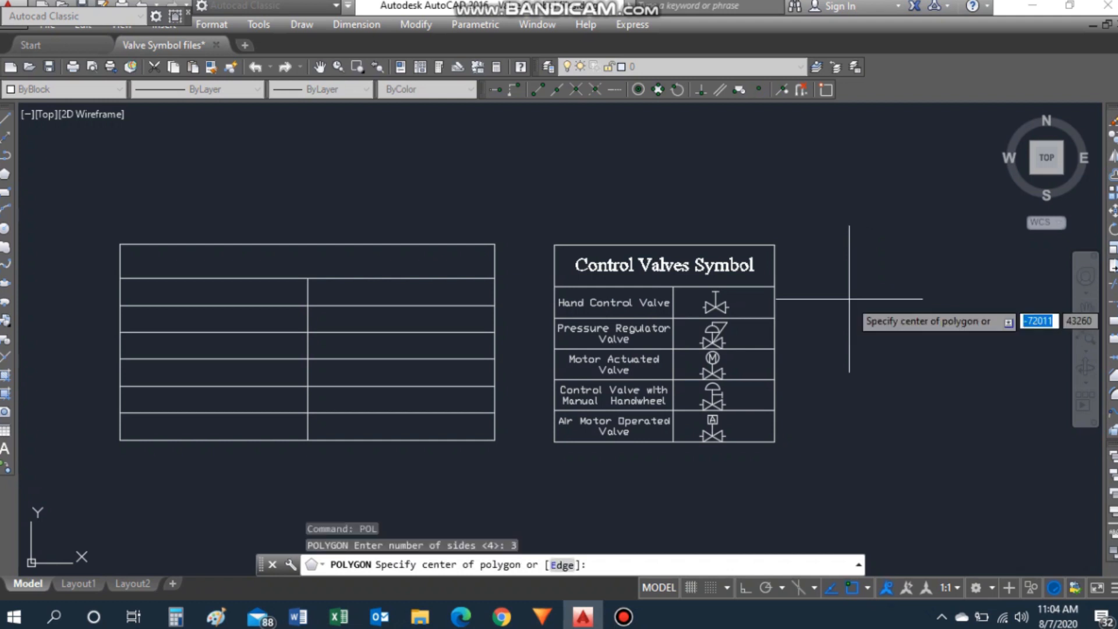
click(841, 292)
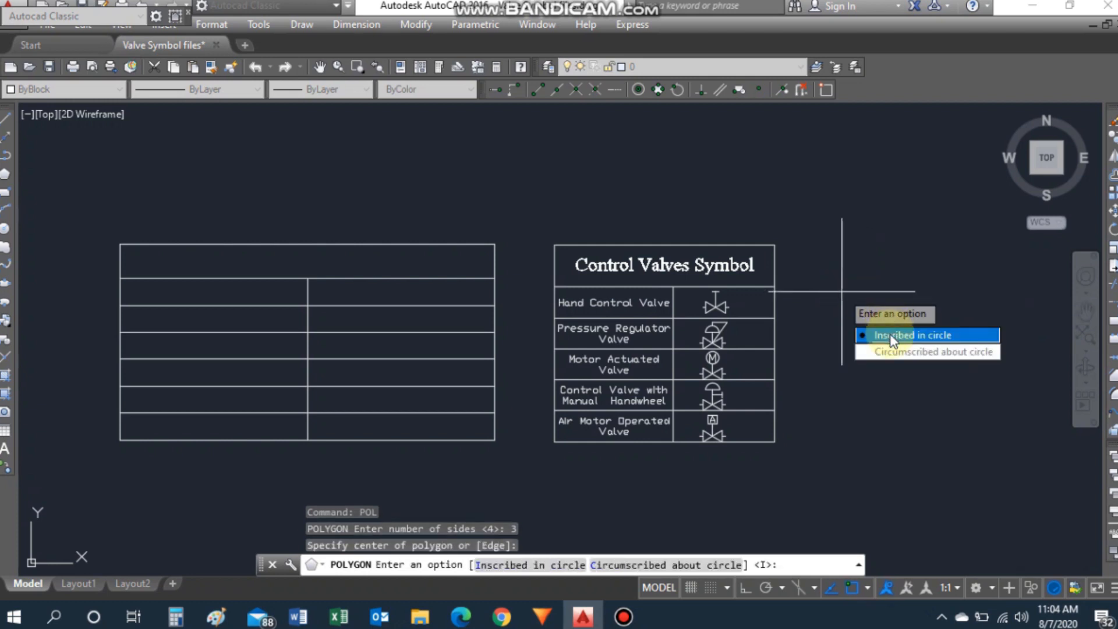
click(913, 335)
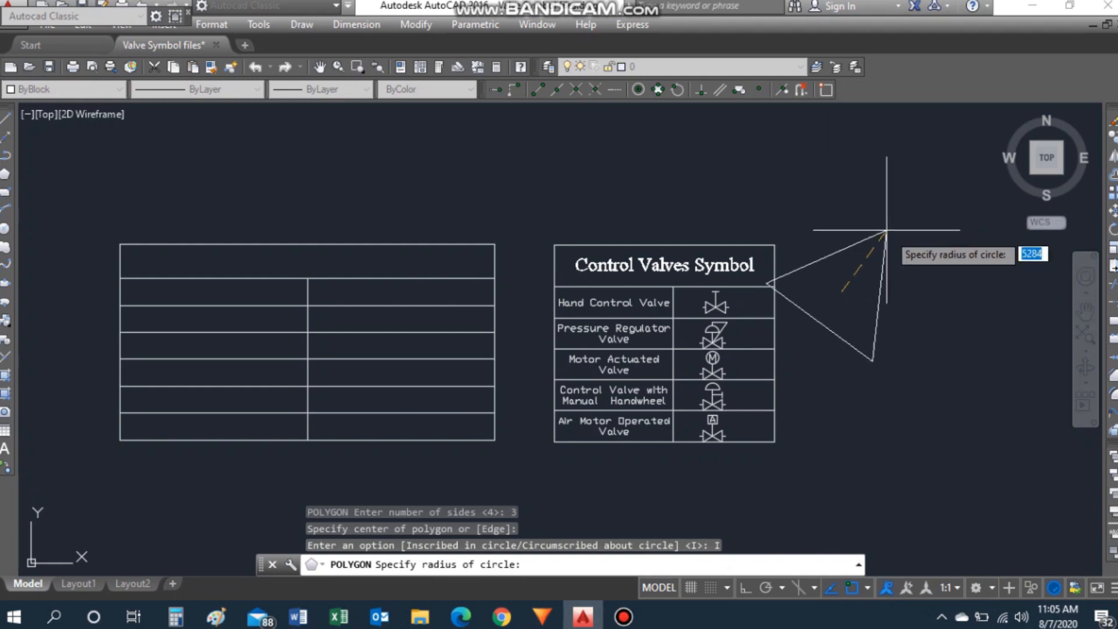
key(F8)
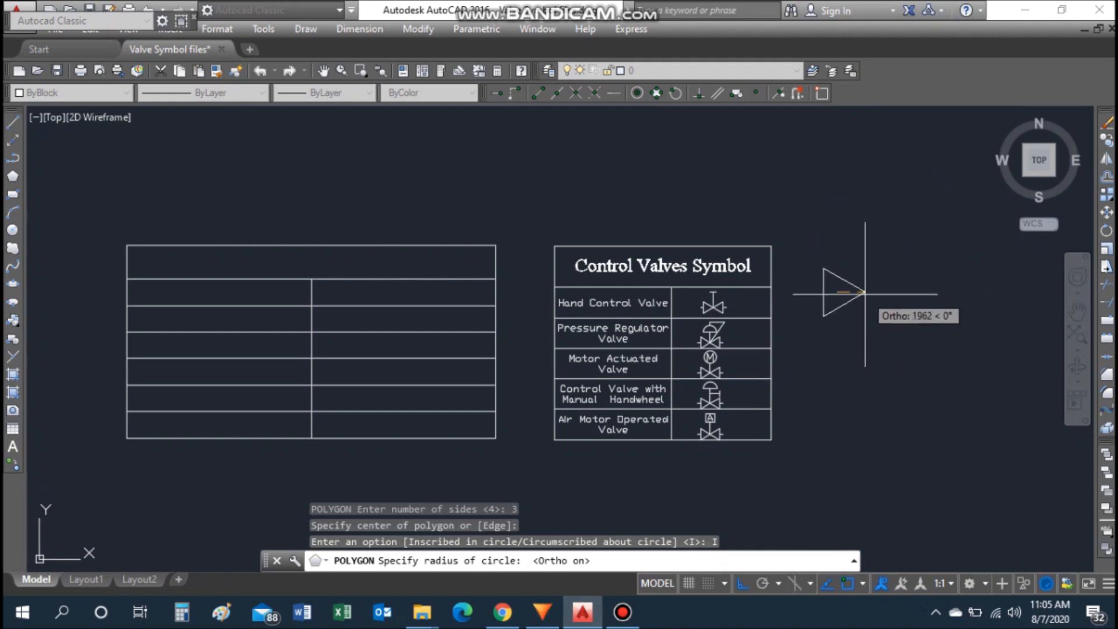
click(865, 293)
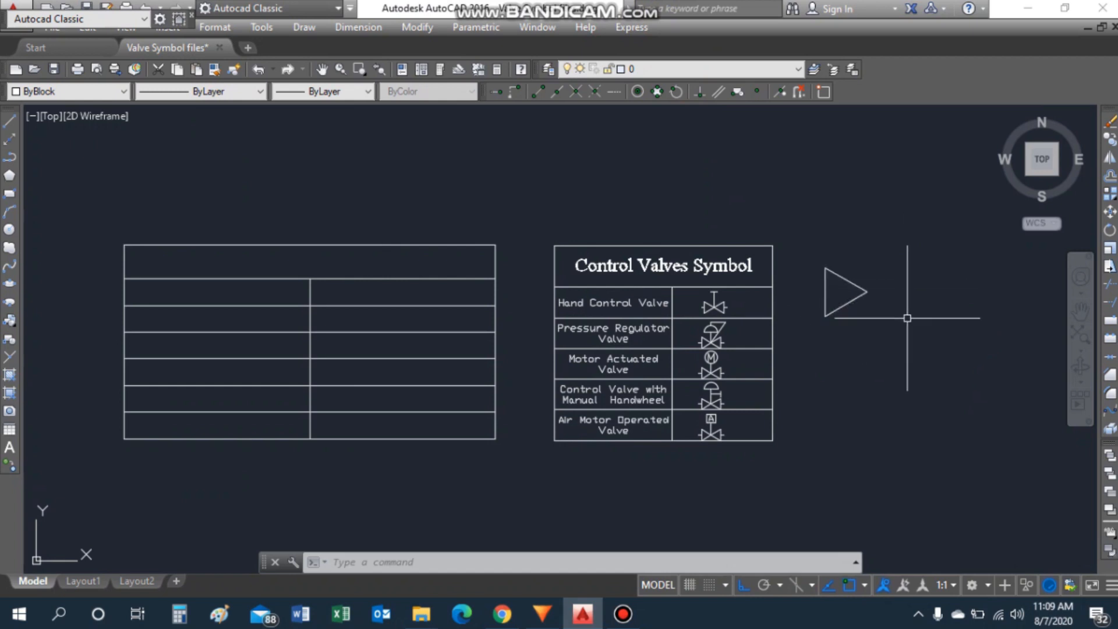
Step: Start the MIRROR command on the triangle beside the Control Valves Symbol table
key(Return)
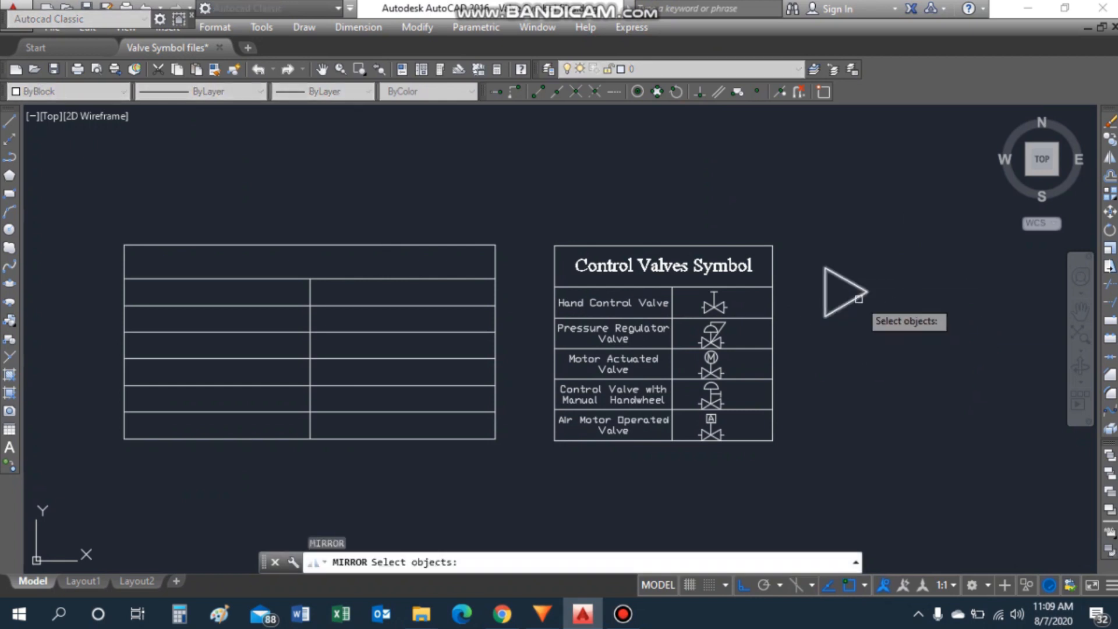
click(855, 299)
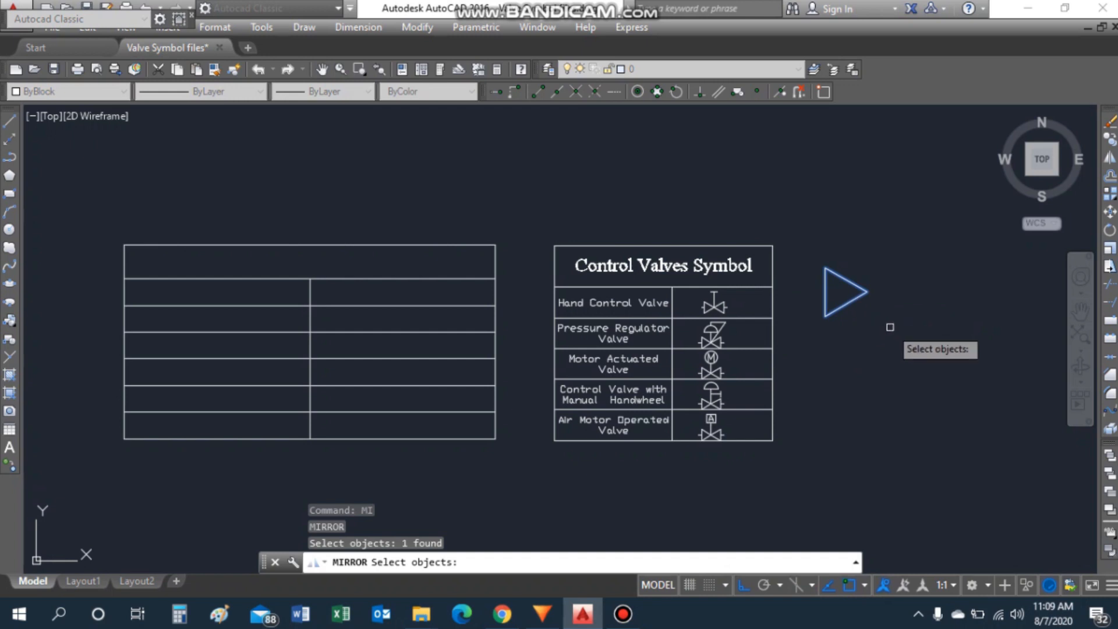
key(Return)
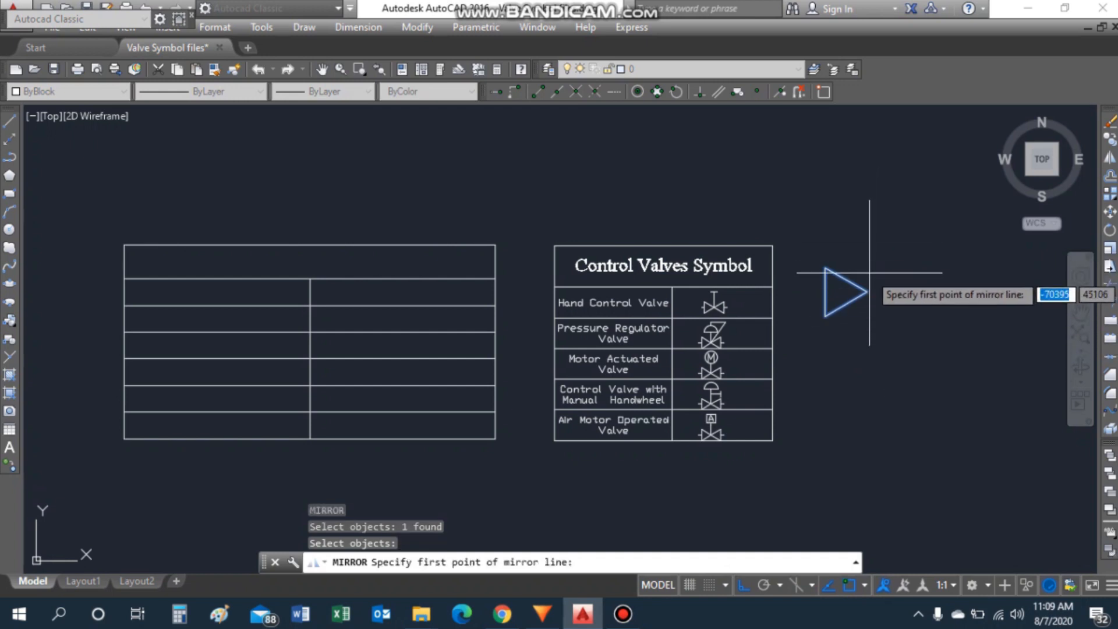
Step: Mirror the triangle about a vertical line through its apex, keeping the source object, to form a bow-tie valve body
click(866, 291)
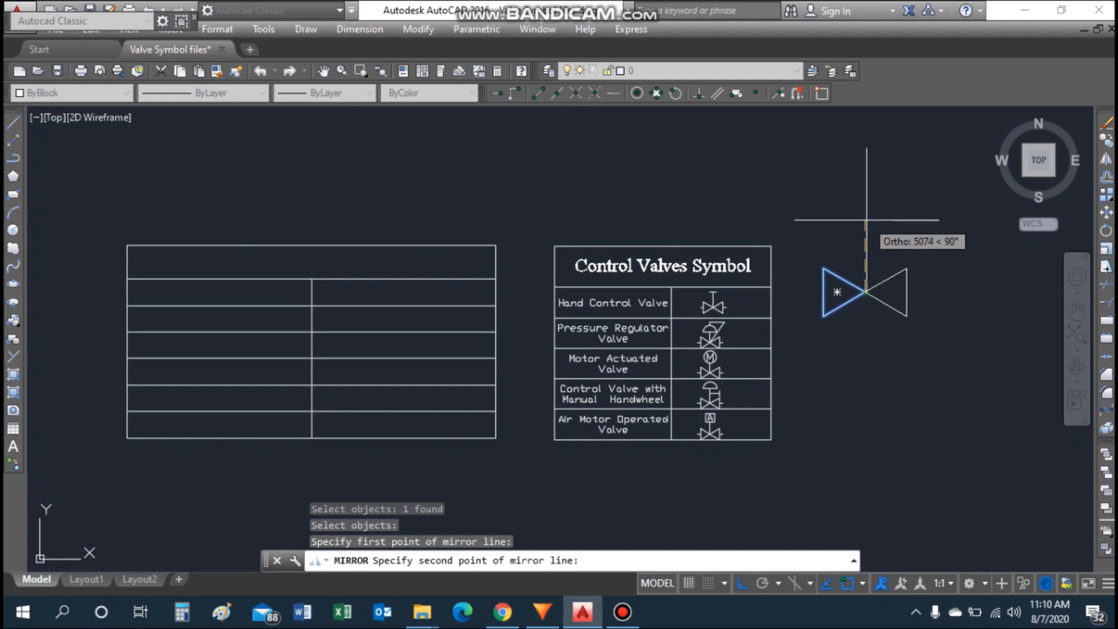
click(866, 220)
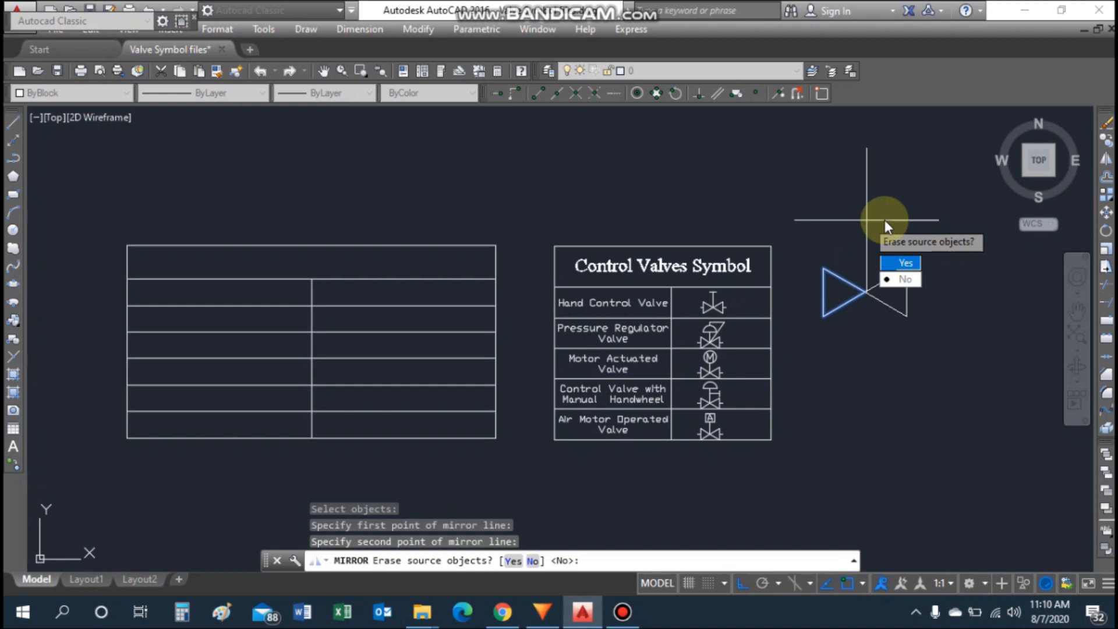
click(901, 279)
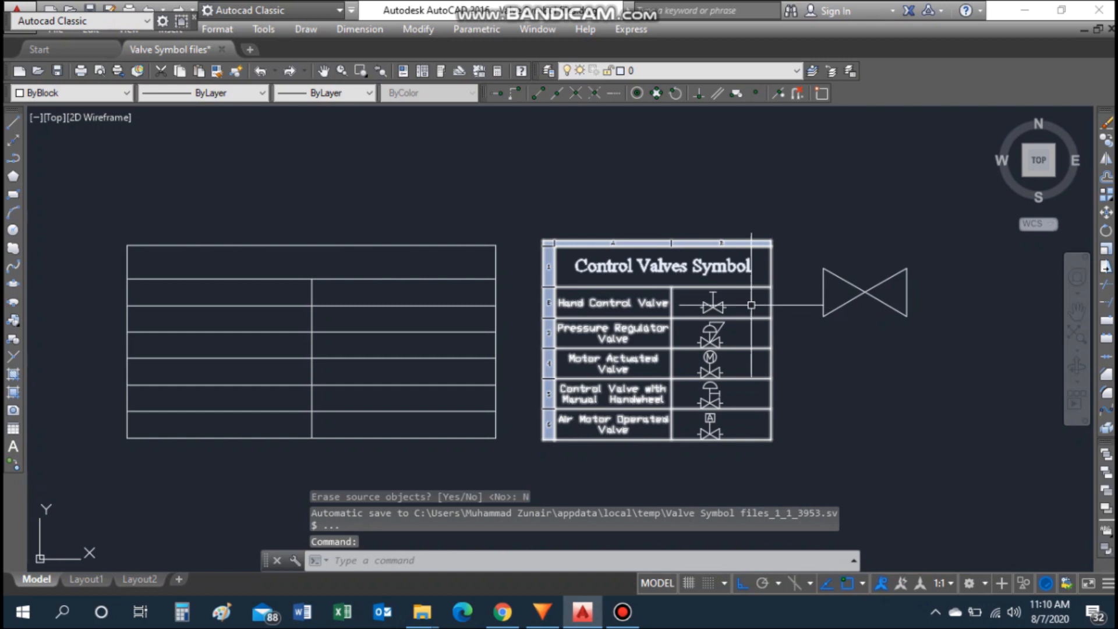
Step: Draw a vertical stem line up from the centre of the bow-tie, ending in a short horizontal segment to the right
scroll(859, 298, up, 4)
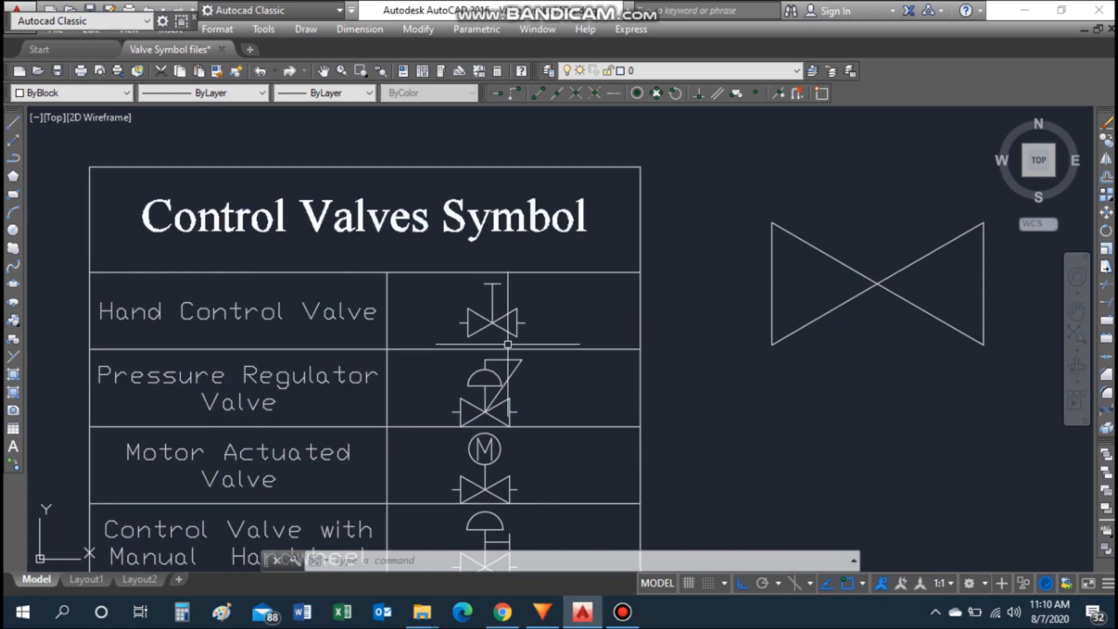
scroll(938, 301, down, 1)
scroll(961, 243, up, 2)
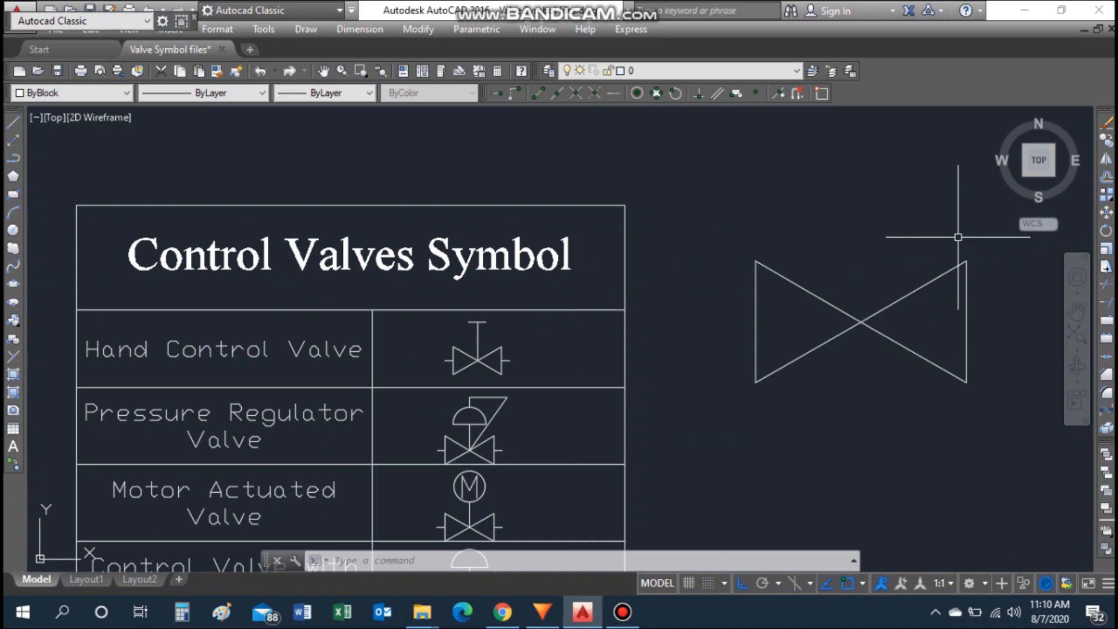
text(L)
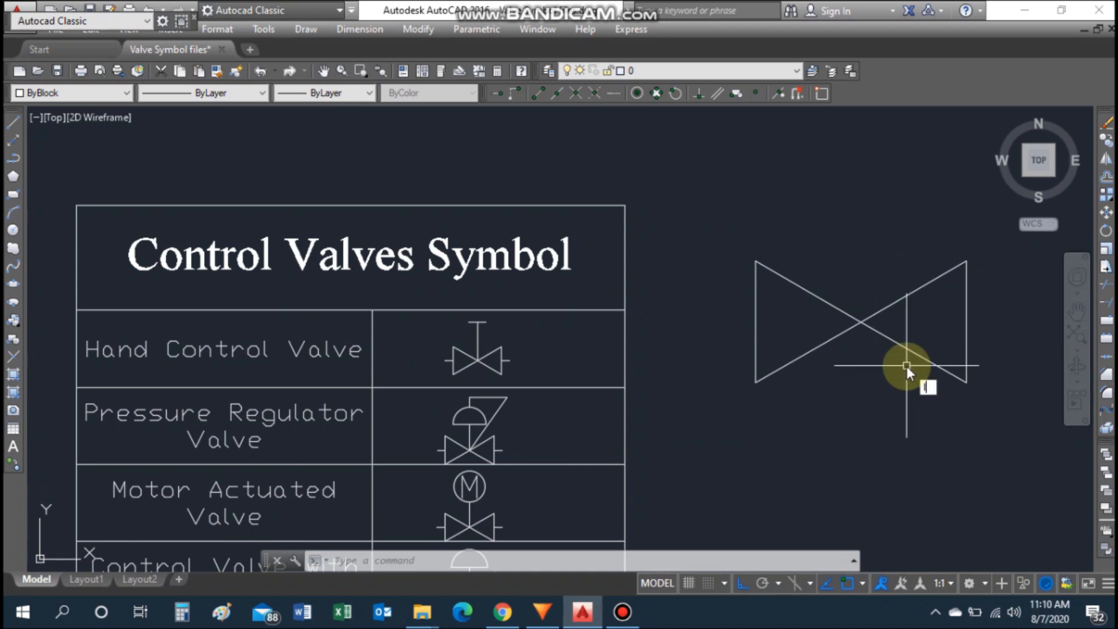
key(Return)
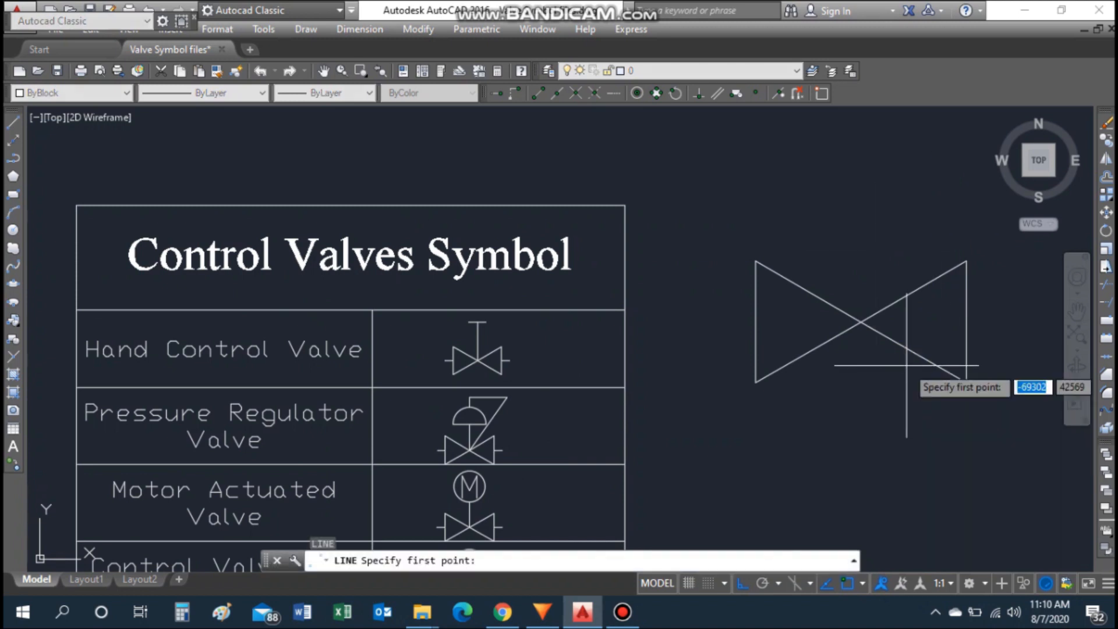
click(861, 321)
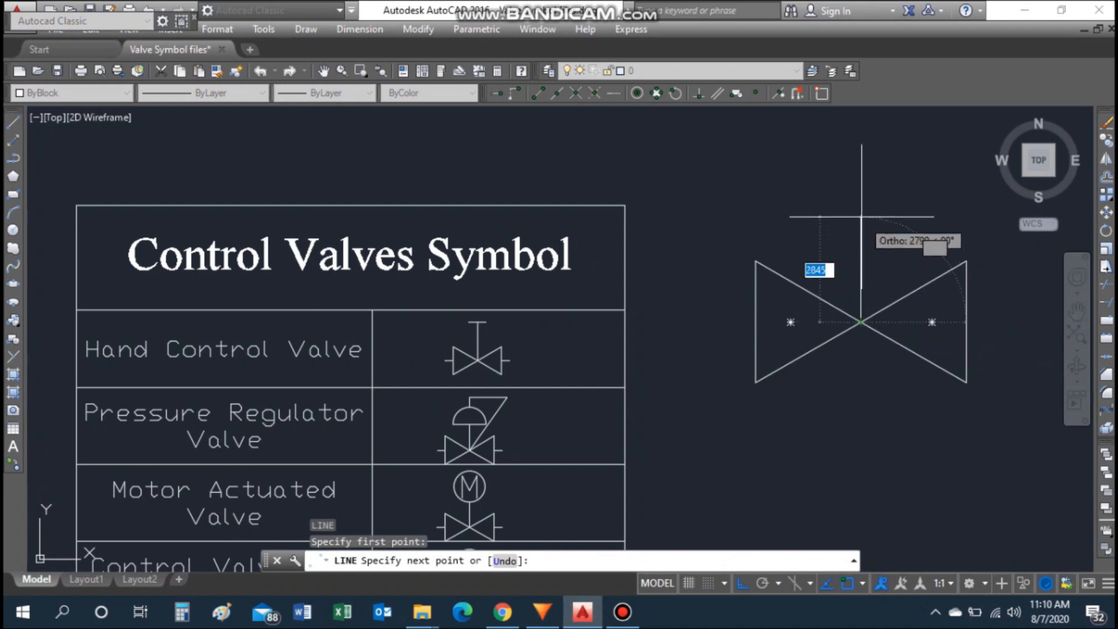
click(862, 147)
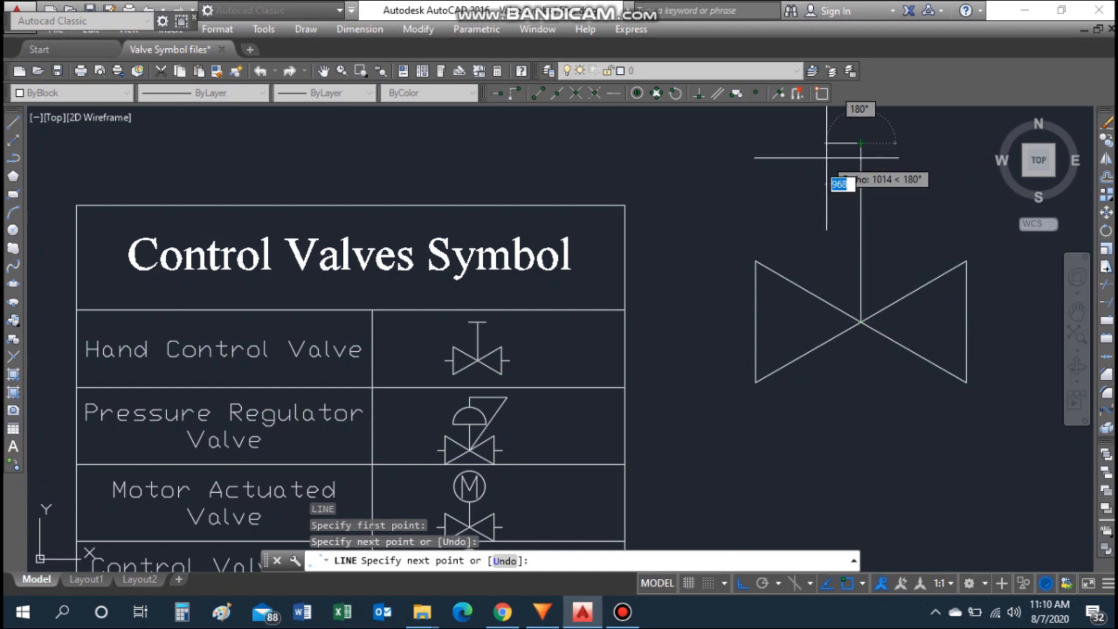
click(904, 140)
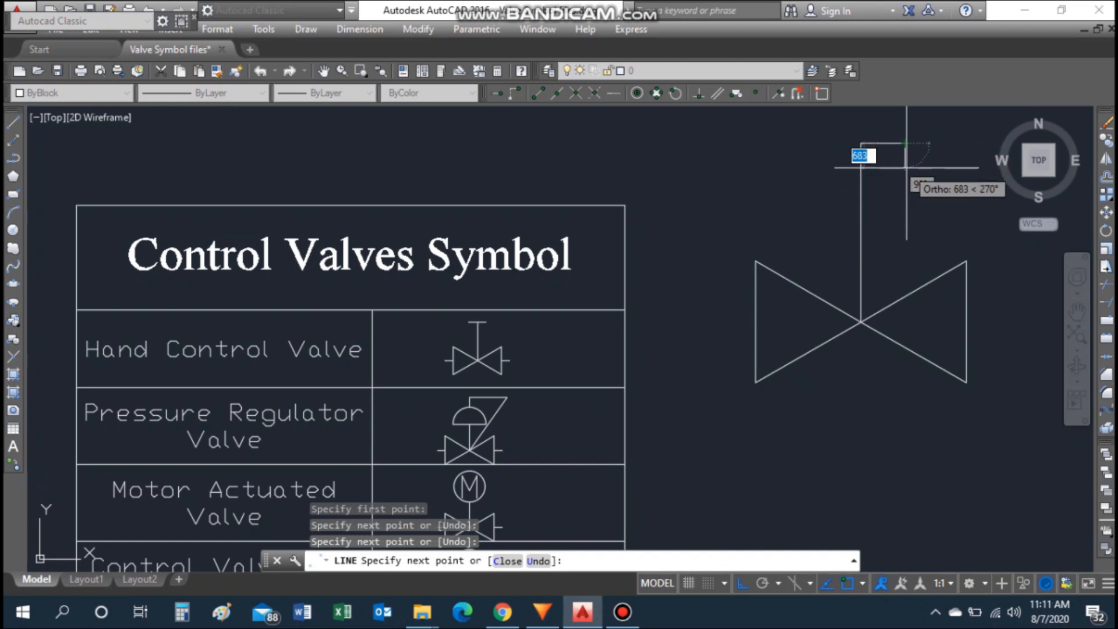
key(Escape)
Step: Mirror the short horizontal segment about the stem, keeping the source object, to complete the T-shaped handle
scroll(896, 180, down, 2)
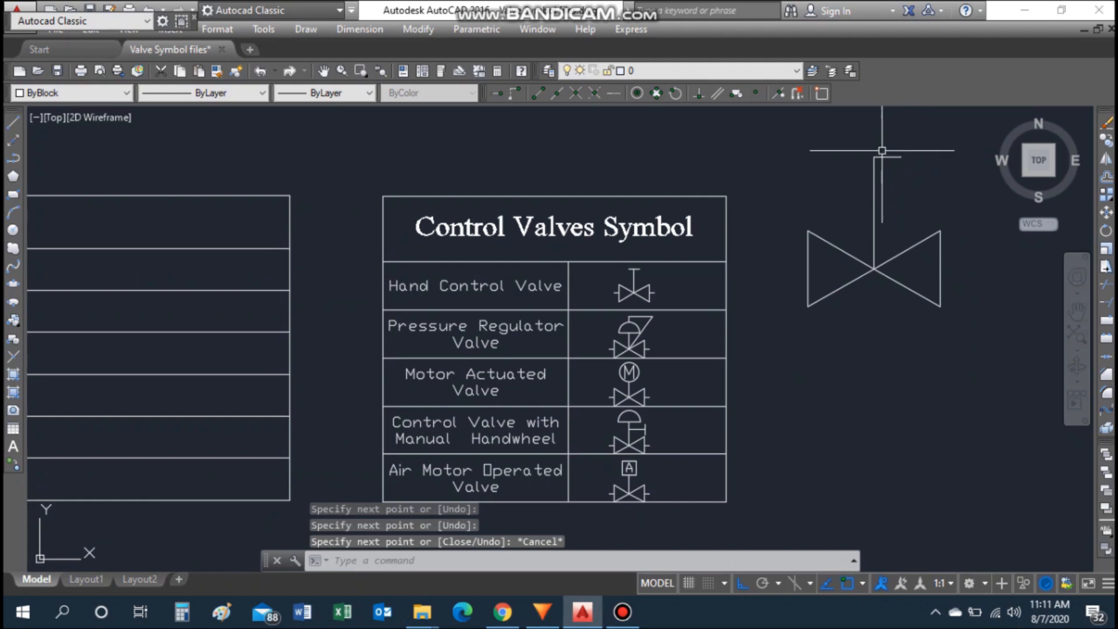
scroll(887, 154, up, 4)
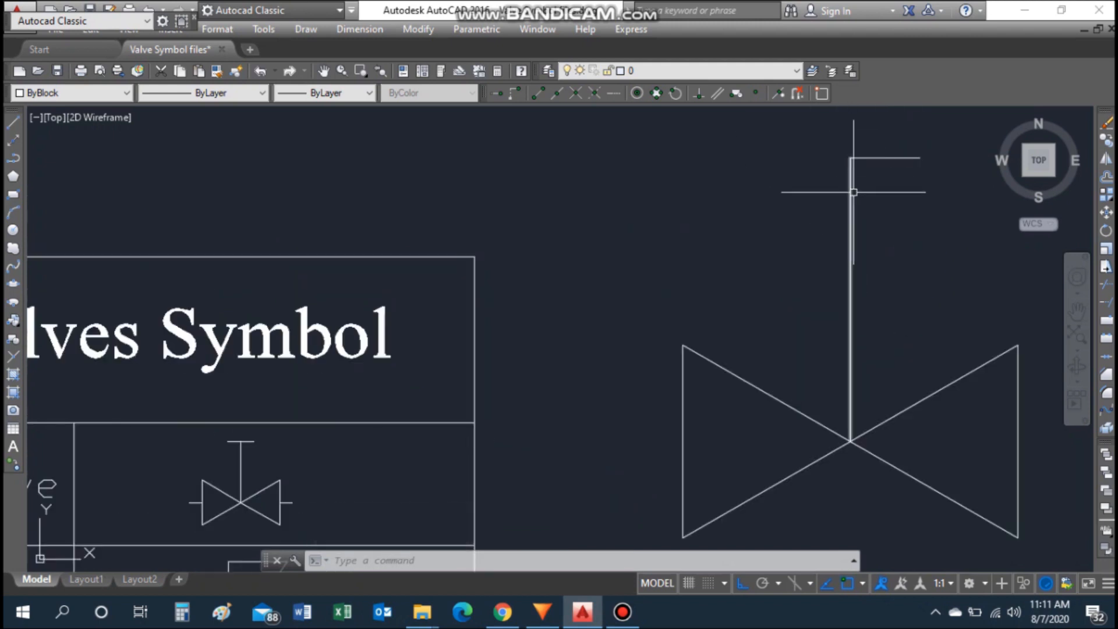
text(mi)
key(Return)
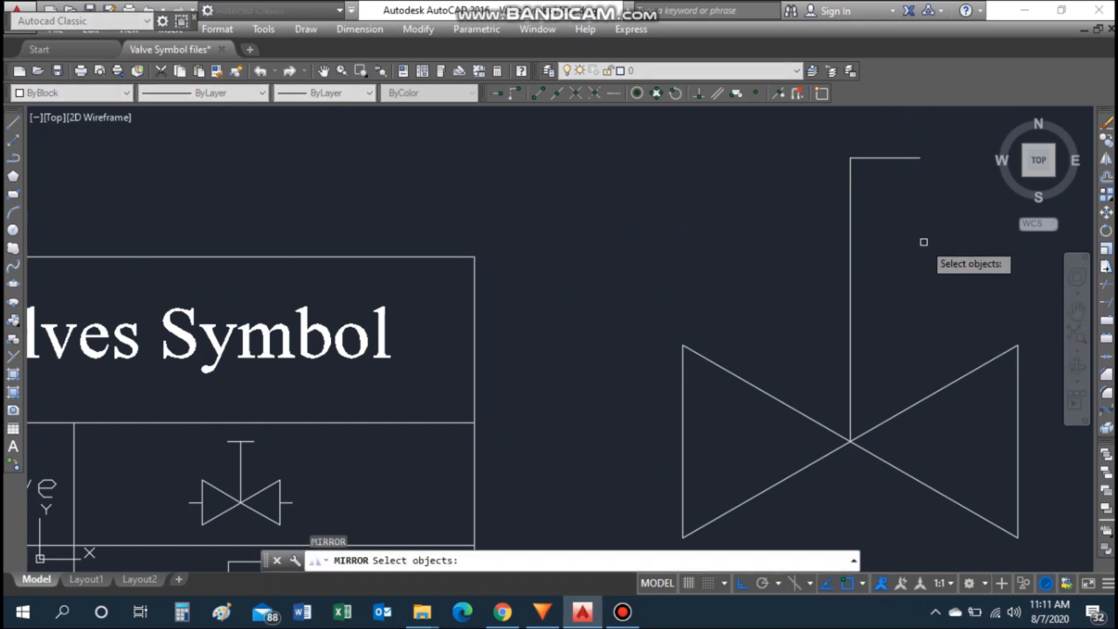
click(883, 157)
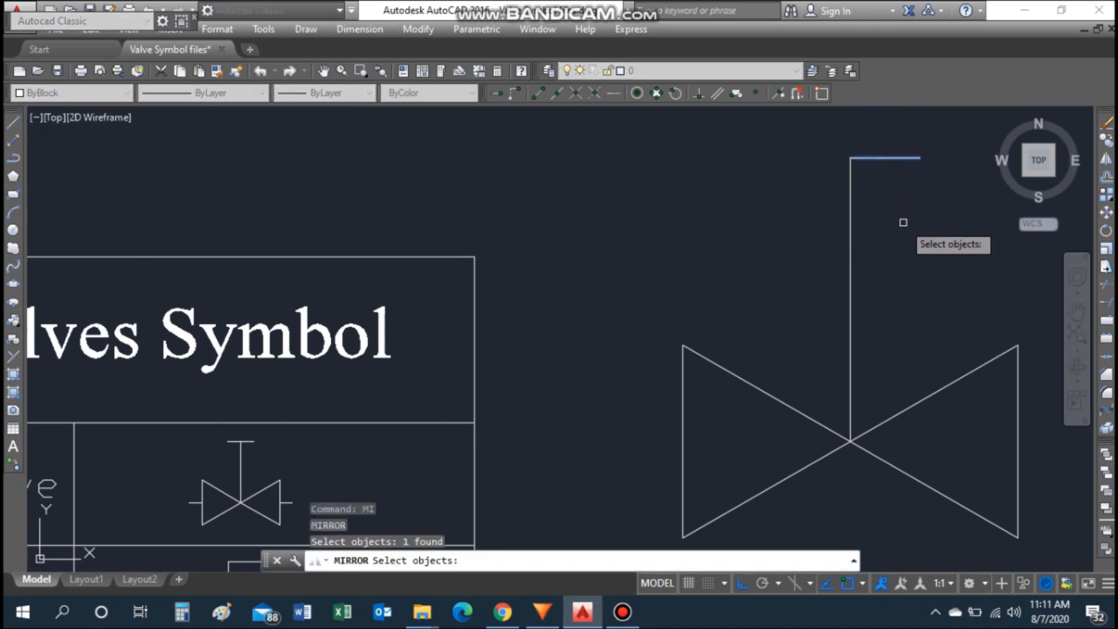
key(Return)
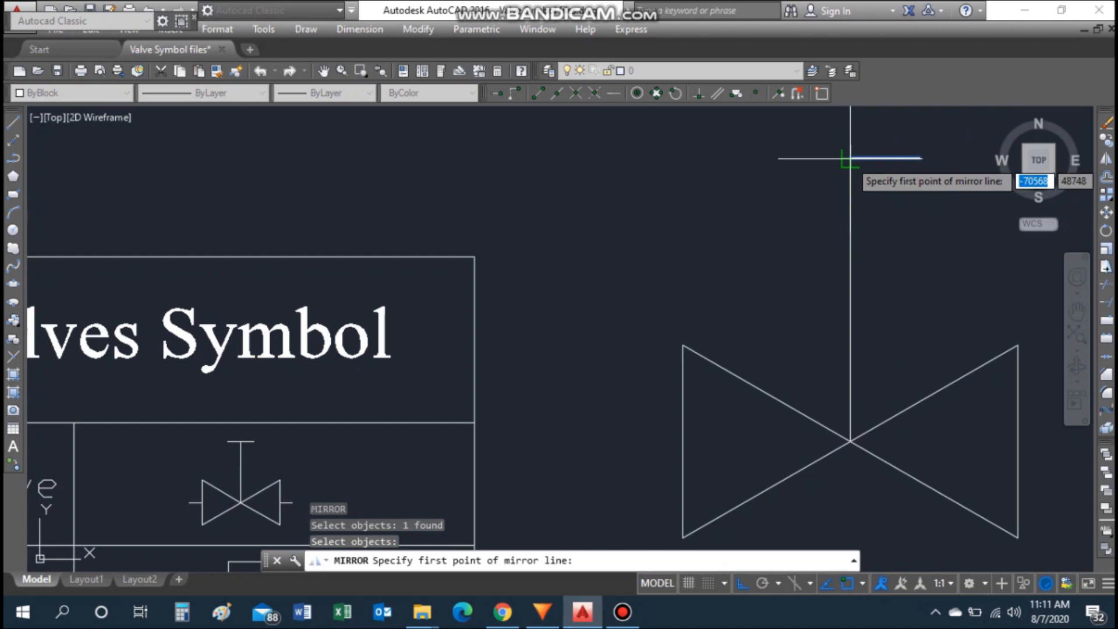
click(850, 158)
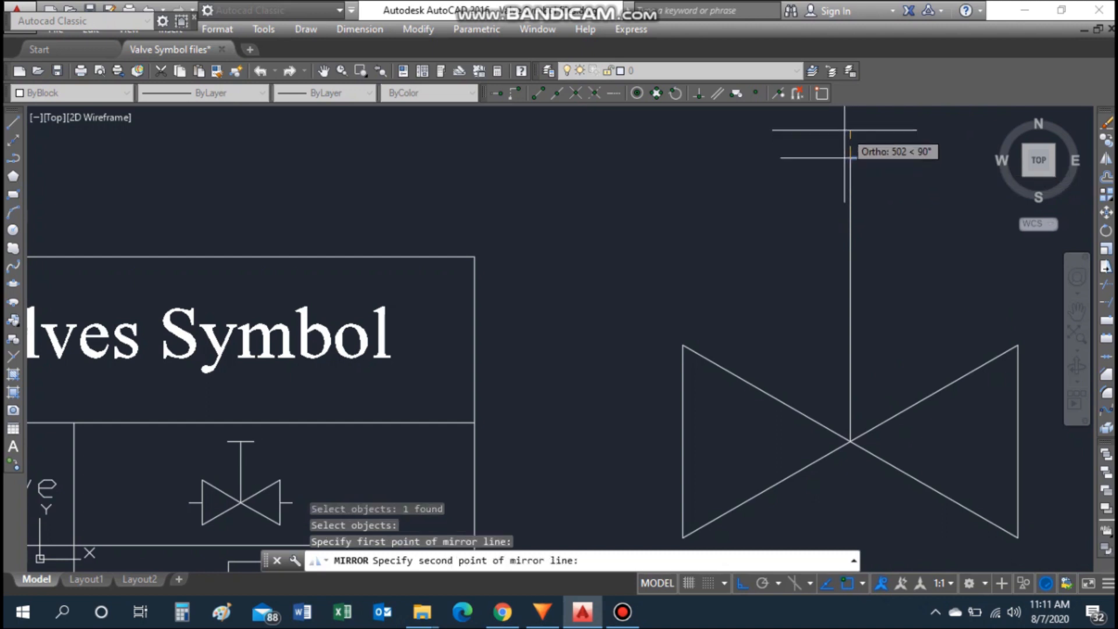
click(851, 124)
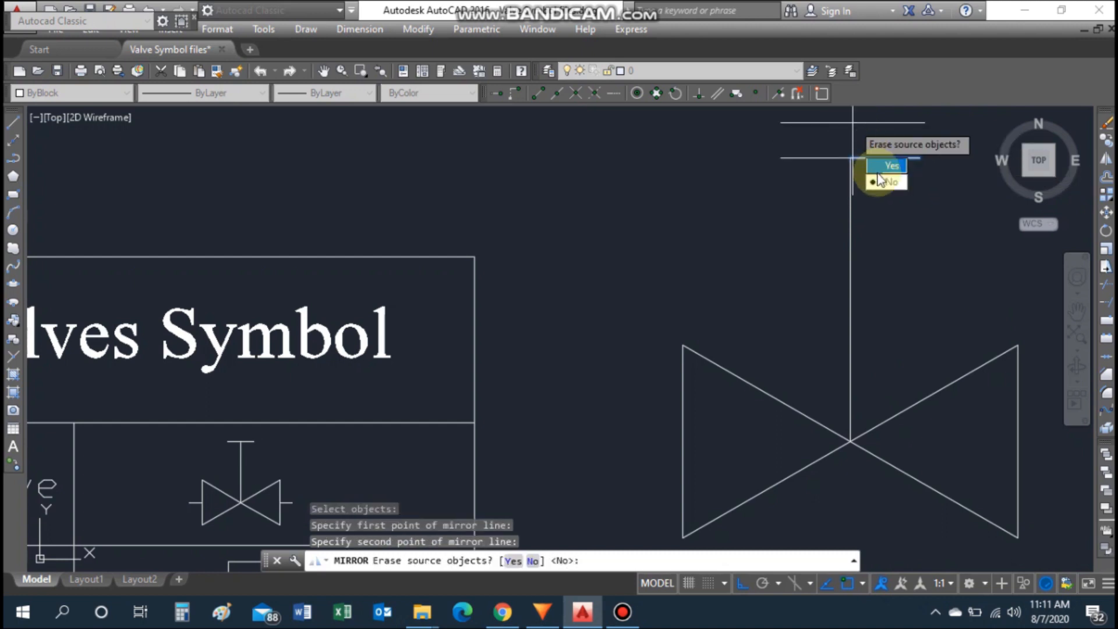
click(887, 183)
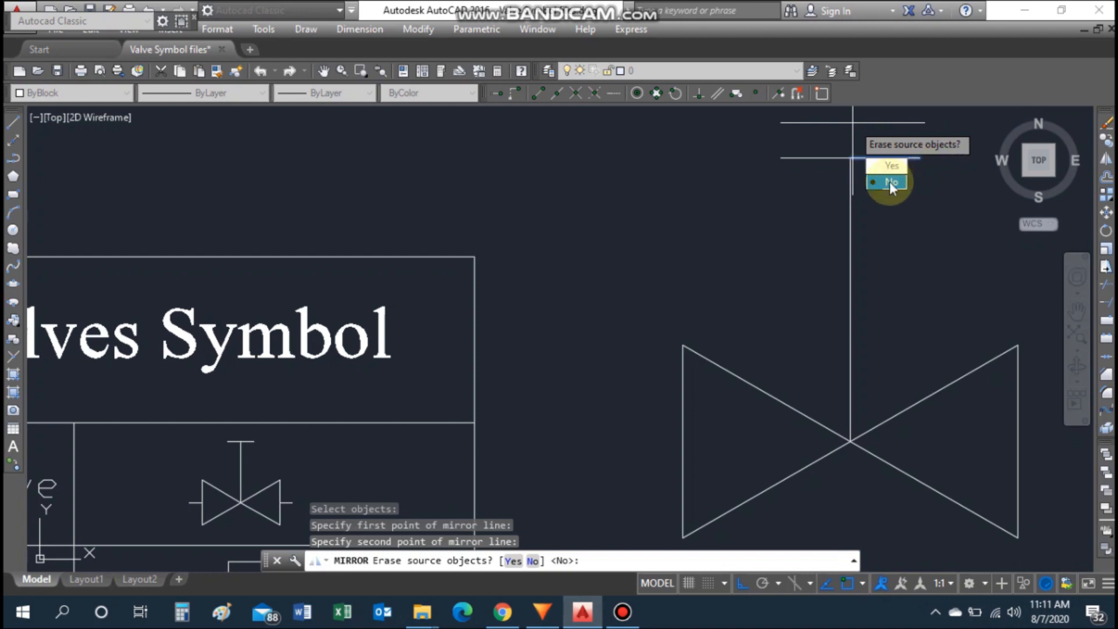
Step: Draw a short horizontal connector line outward from the midpoint of the left triangle's vertical side
scroll(890, 242, down, 6)
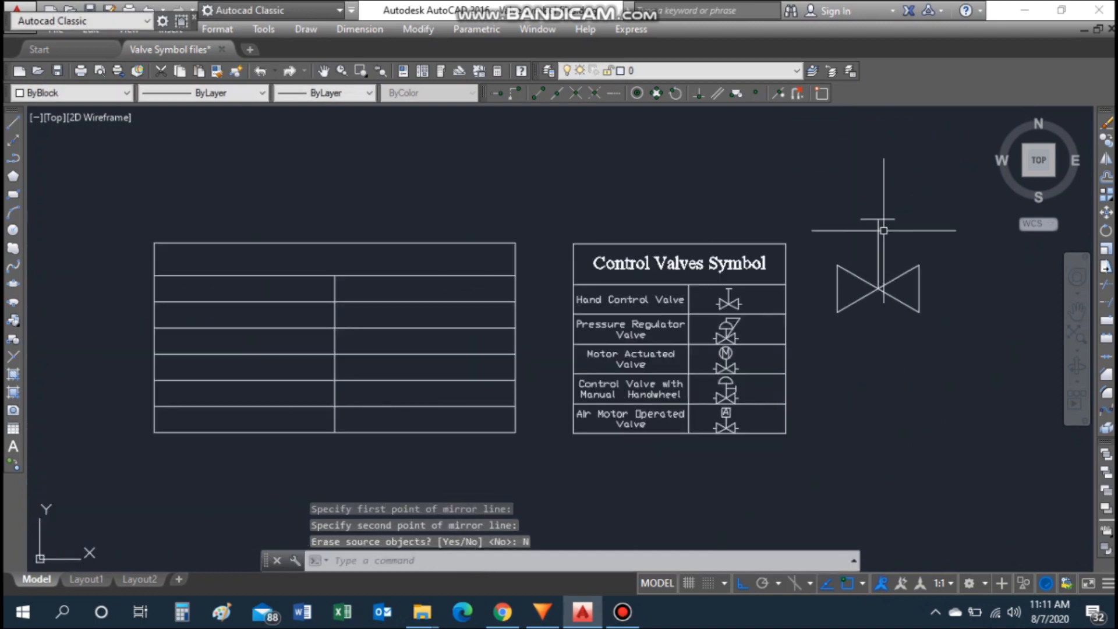
scroll(888, 289, up, 4)
scroll(888, 289, down, 2)
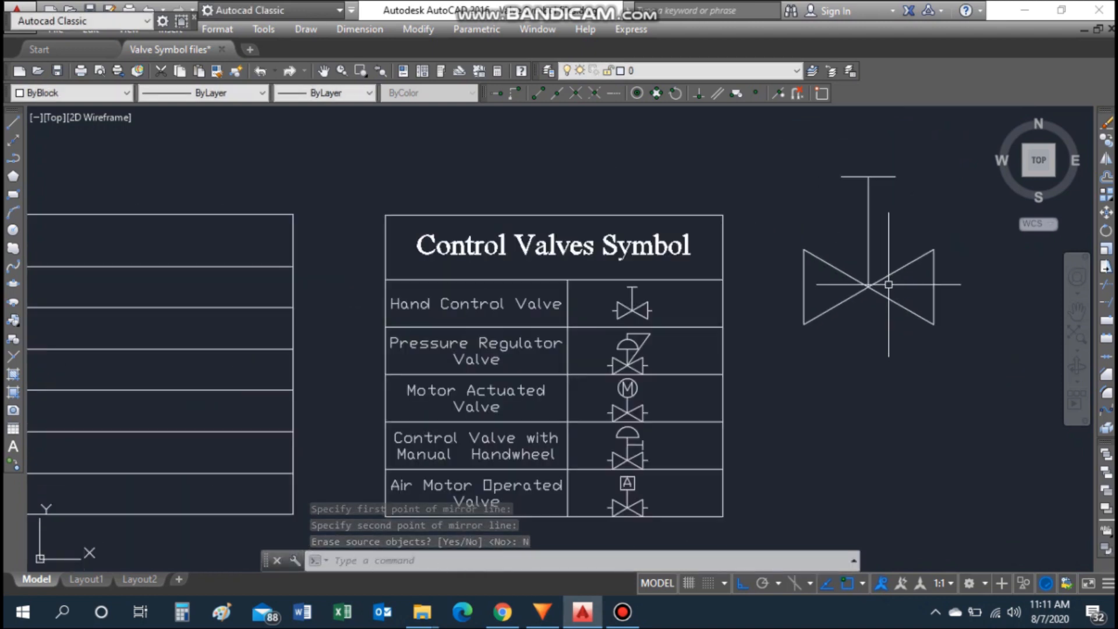
scroll(822, 277, up, 2)
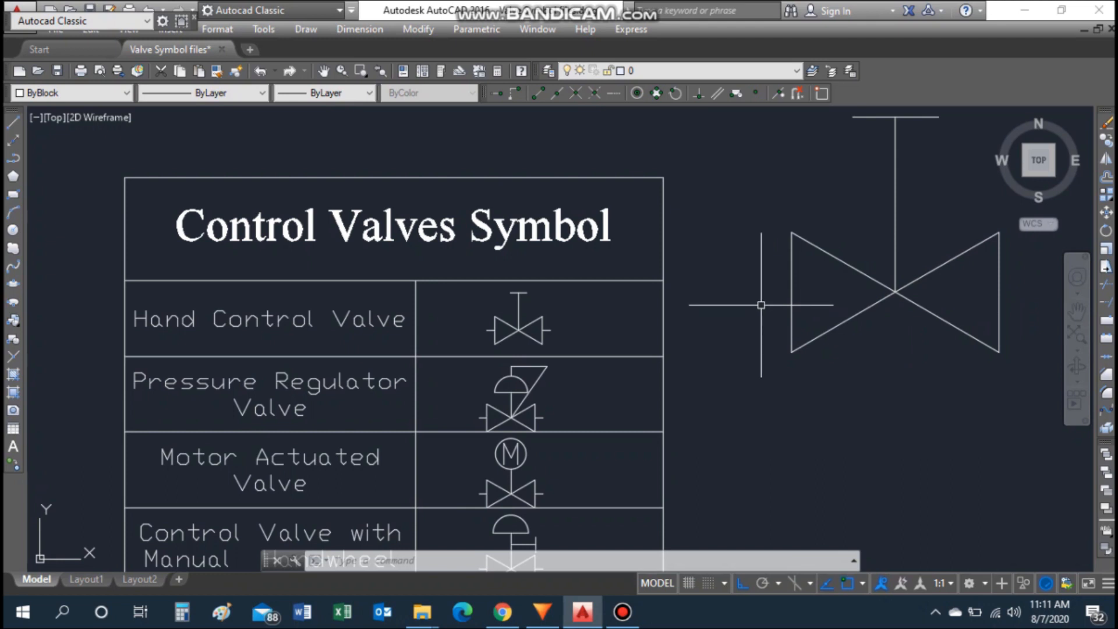
text(l)
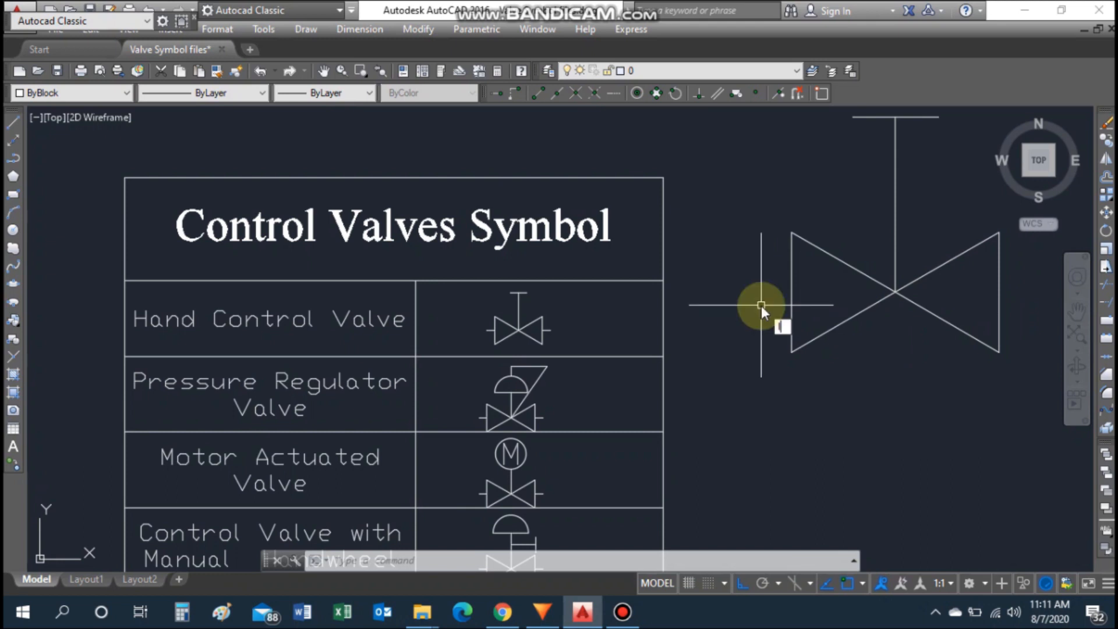
key(Return)
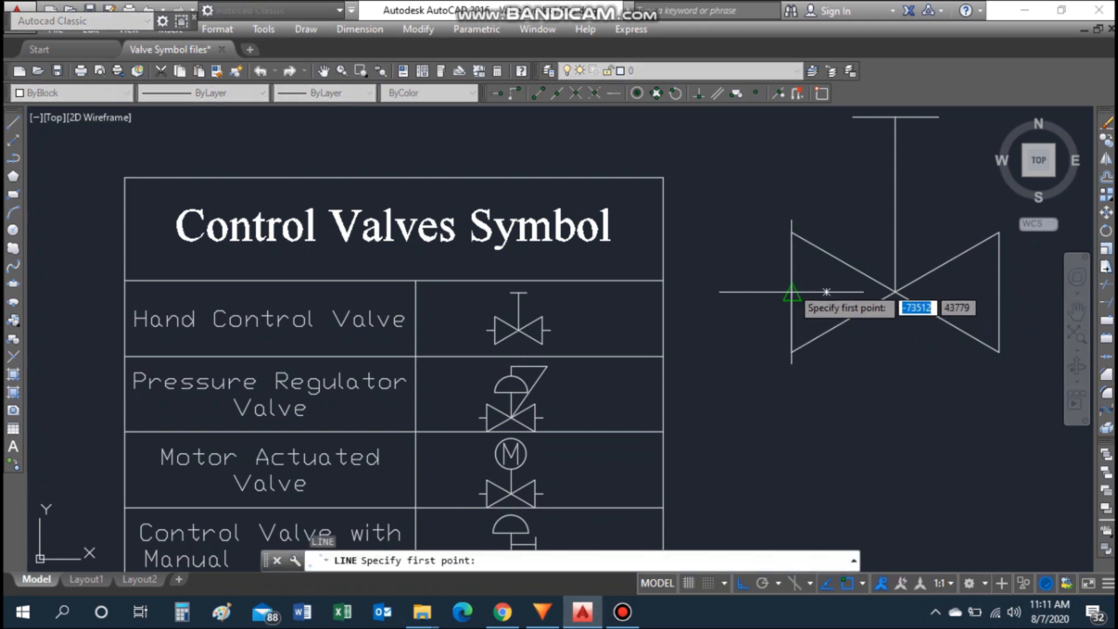
click(791, 291)
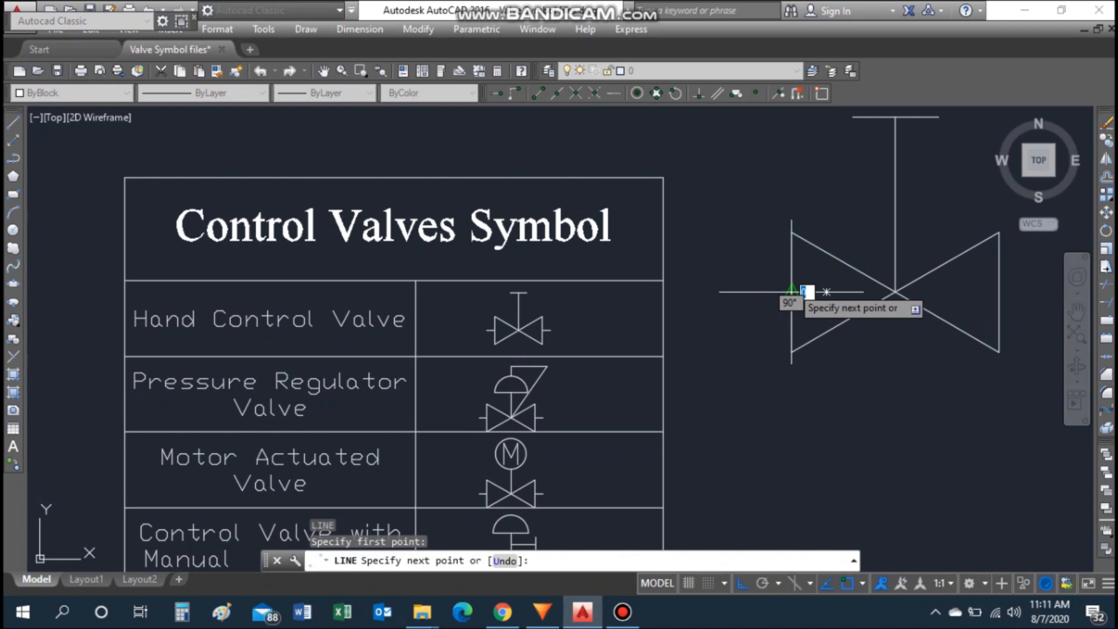
click(761, 292)
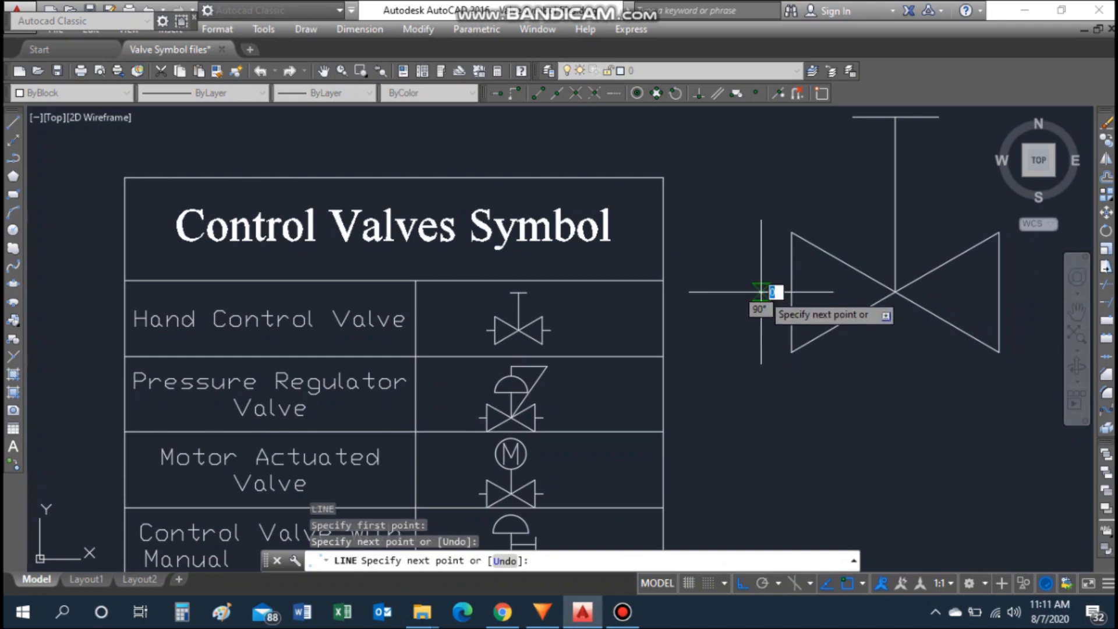
key(Escape)
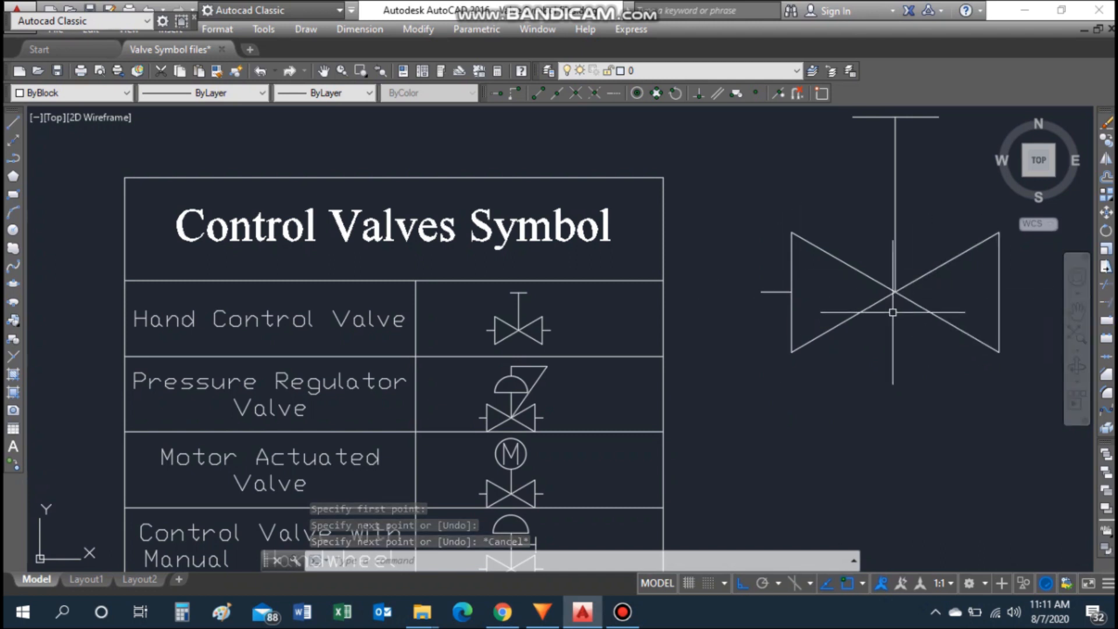
Step: Mirror the left connector line about the vertical axis through the bow-tie's centre, keeping the source object
text(MI)
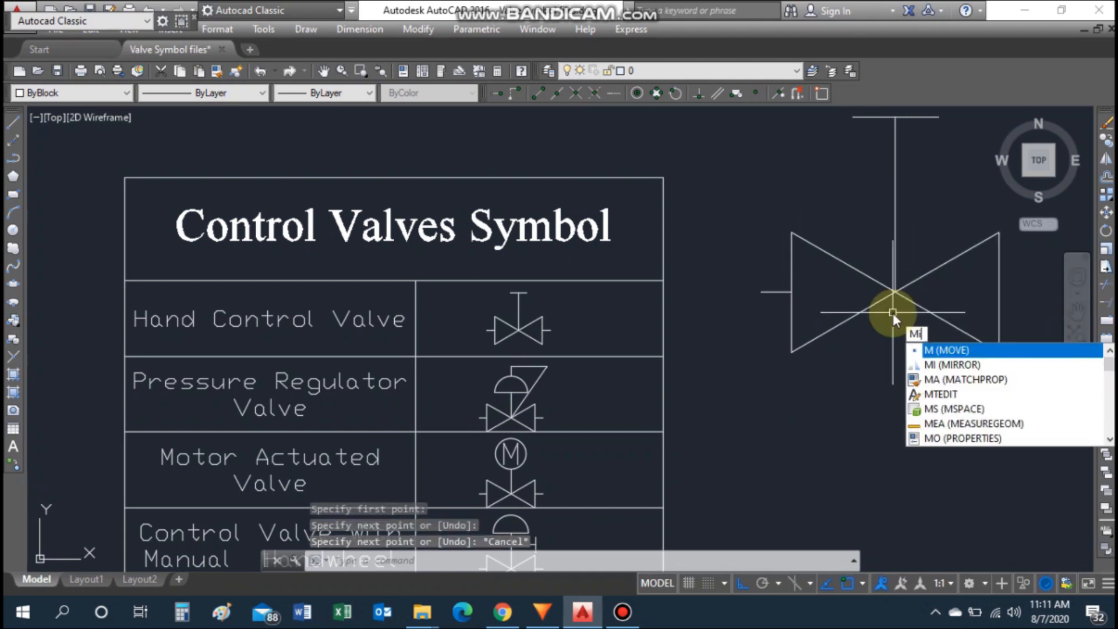
key(Return)
click(774, 292)
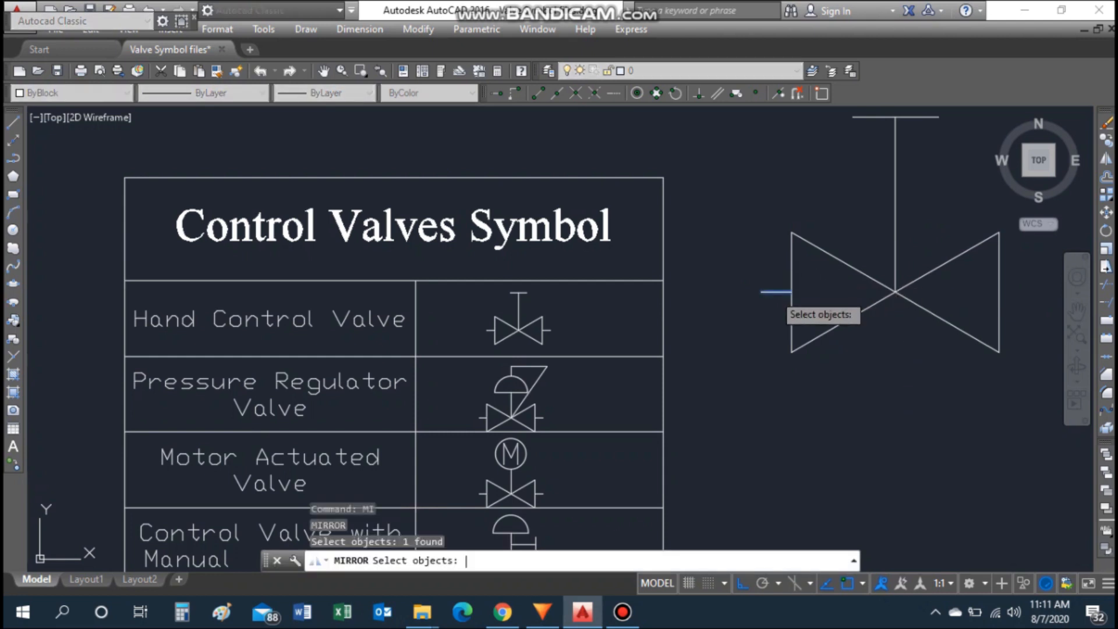
key(Return)
click(895, 291)
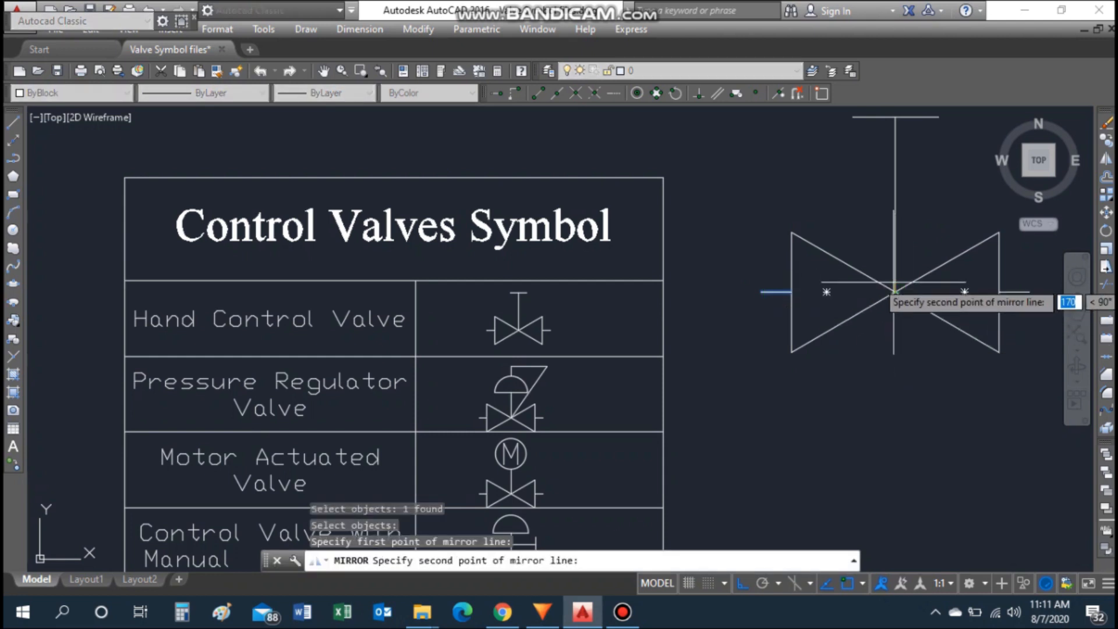
click(895, 218)
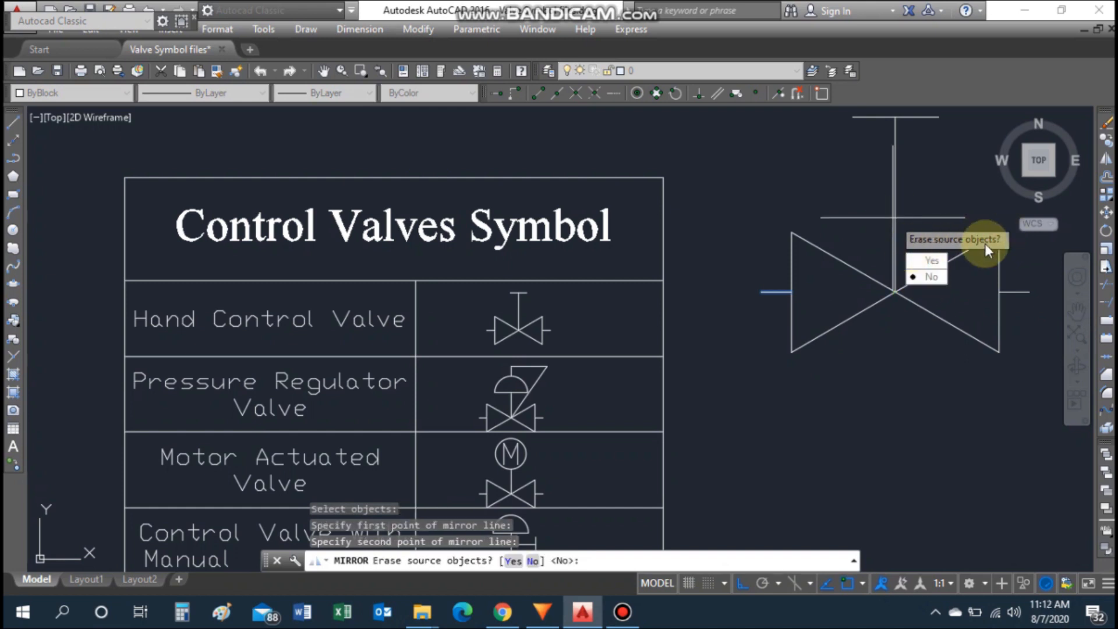
click(927, 276)
Step: Select both triangles and the two side connector lines of the hand control valve symbol
scroll(891, 204, down, 3)
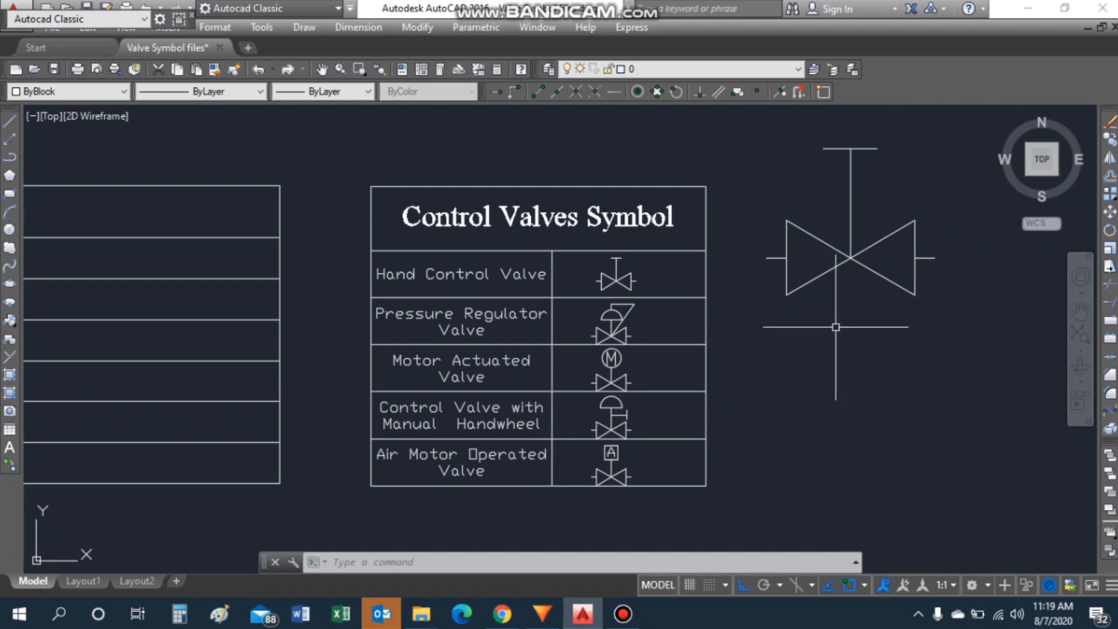
click(825, 272)
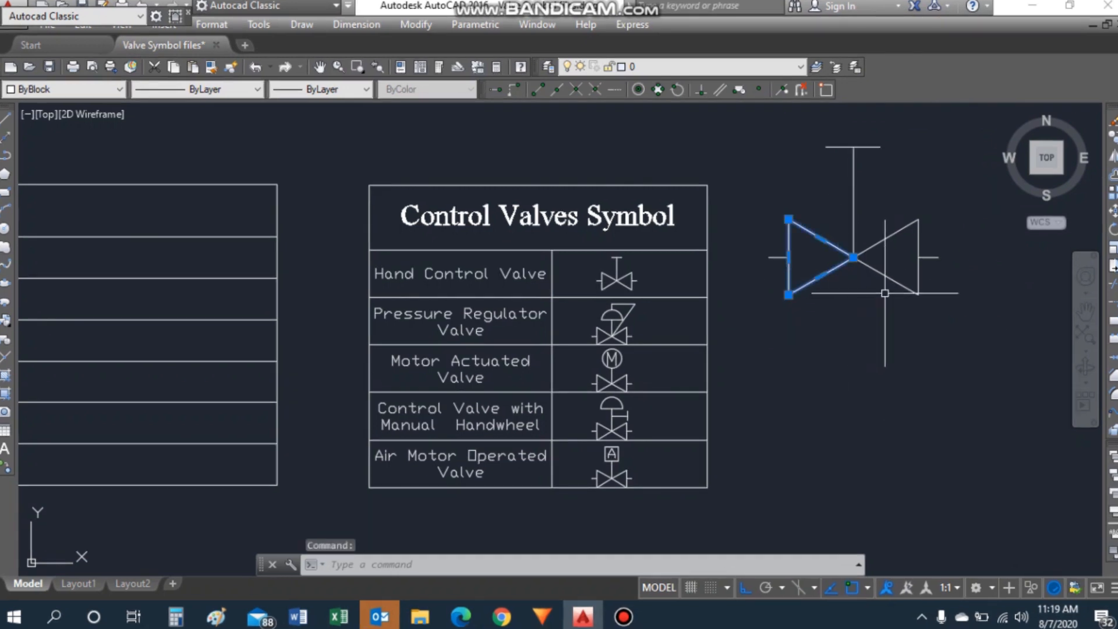
click(885, 239)
click(778, 257)
click(932, 257)
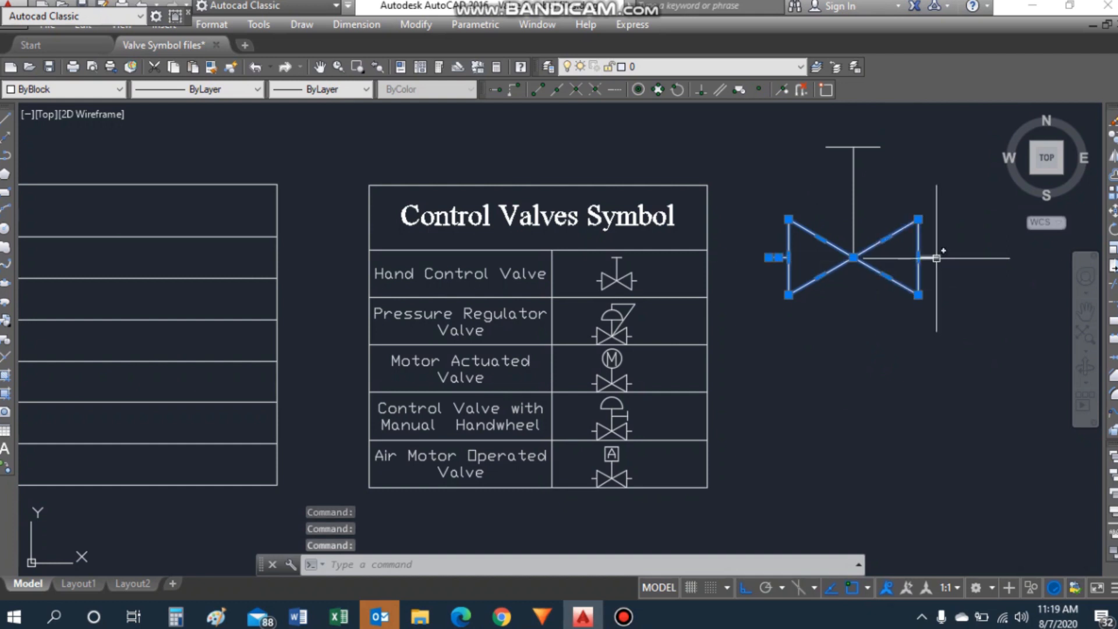
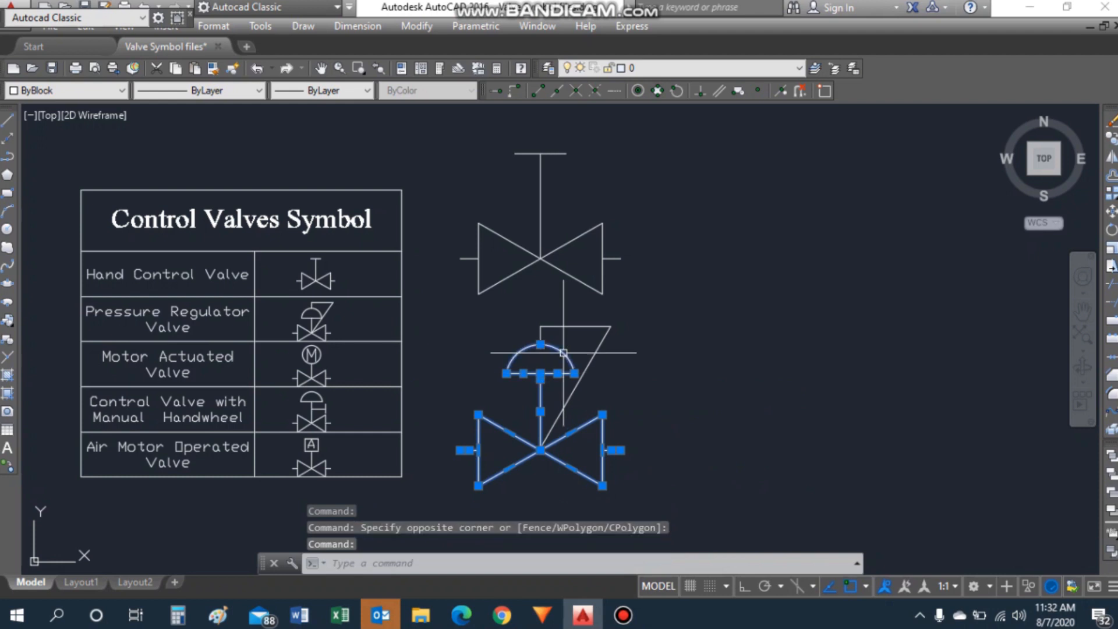
Step: Open the quick properties of the selected dome, stem and body of the lower valve symbol
double_click(564, 352)
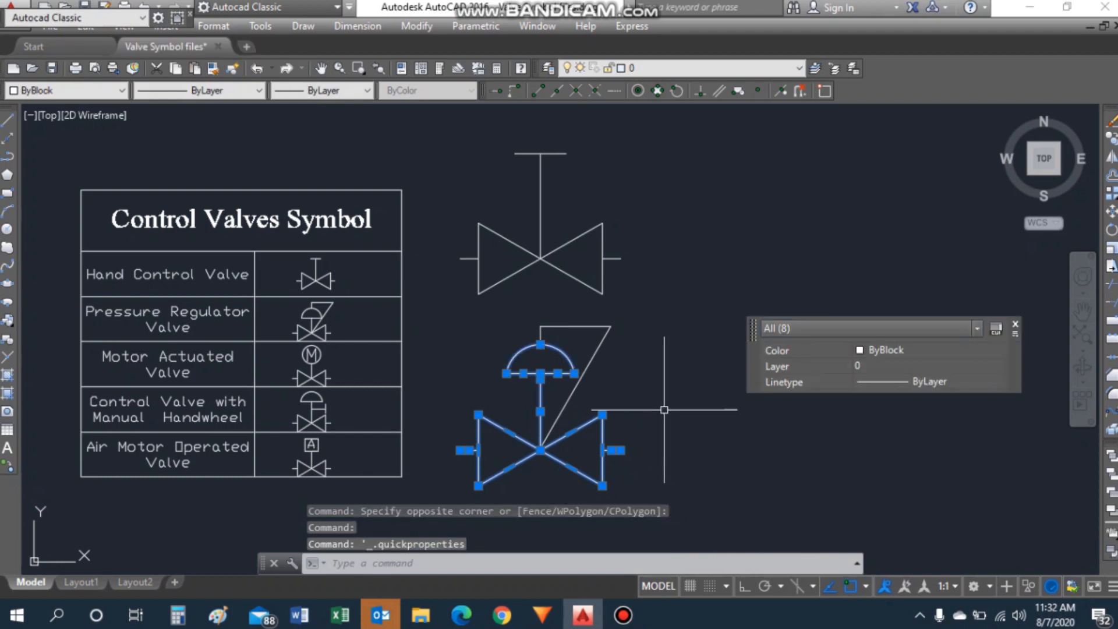
Step: Copy the selected dome, stem and bow-tie body horizontally about 11000 units to the right of the pressure regulator valve
text(cp)
key(Return)
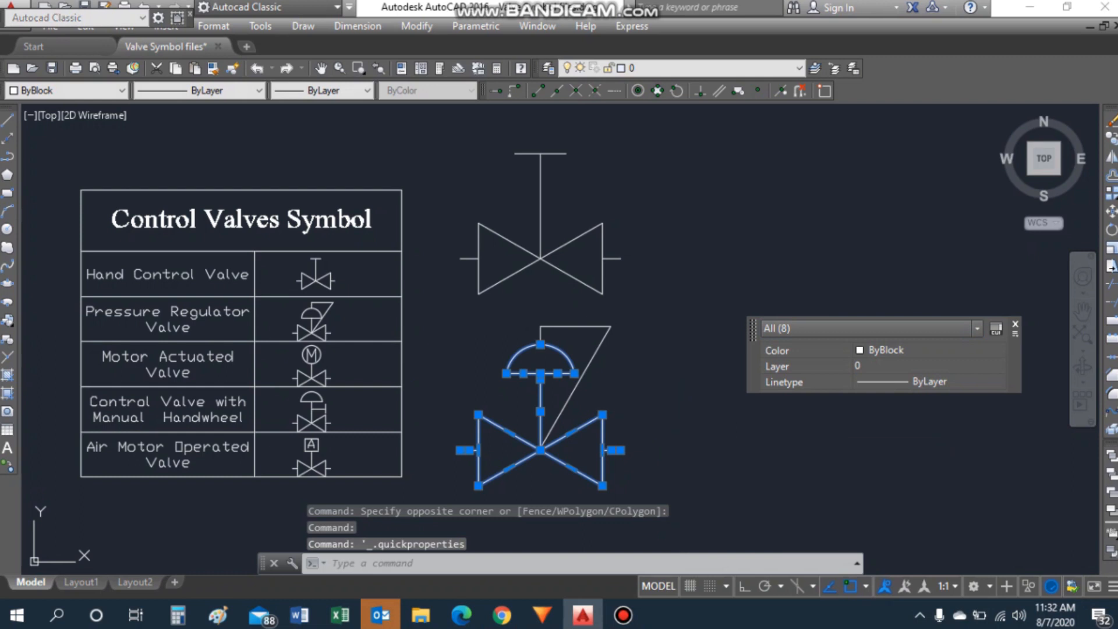
click(602, 486)
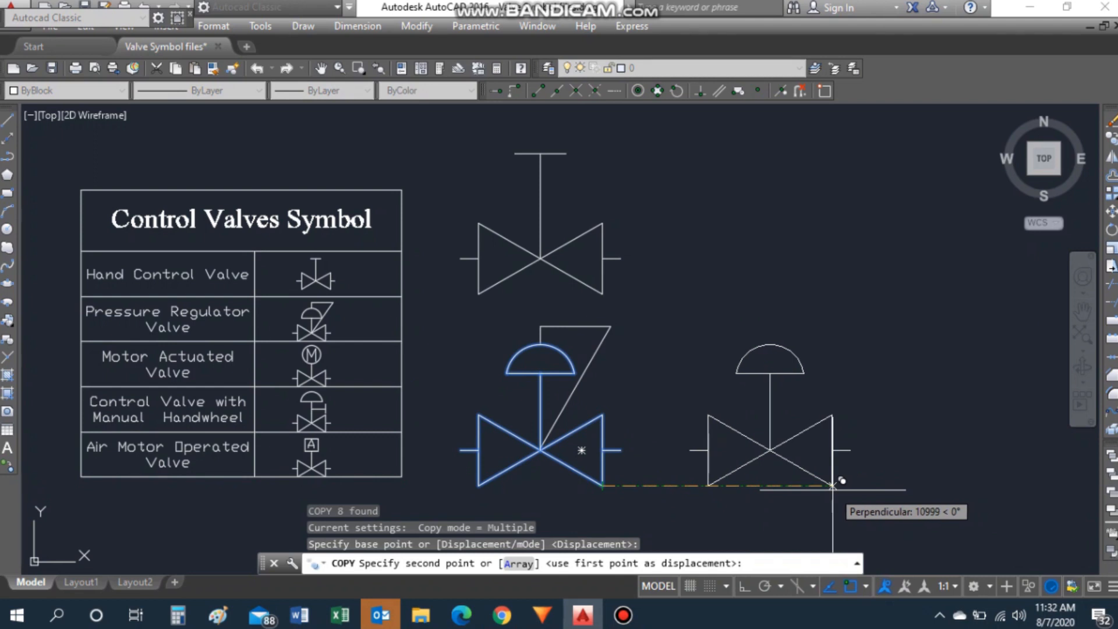
click(833, 485)
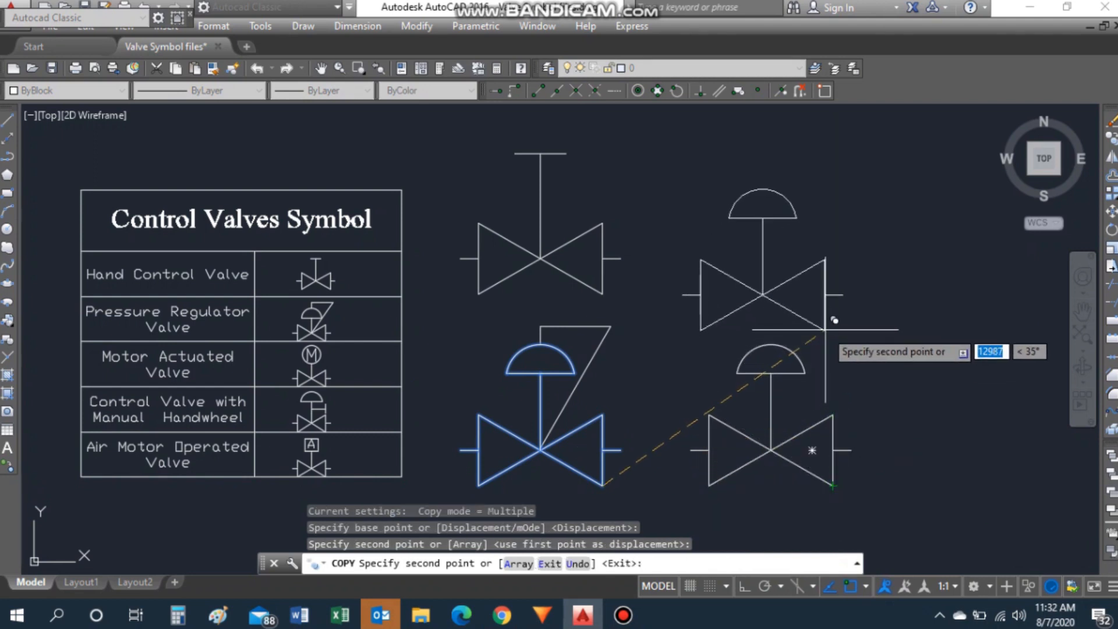
key(Escape)
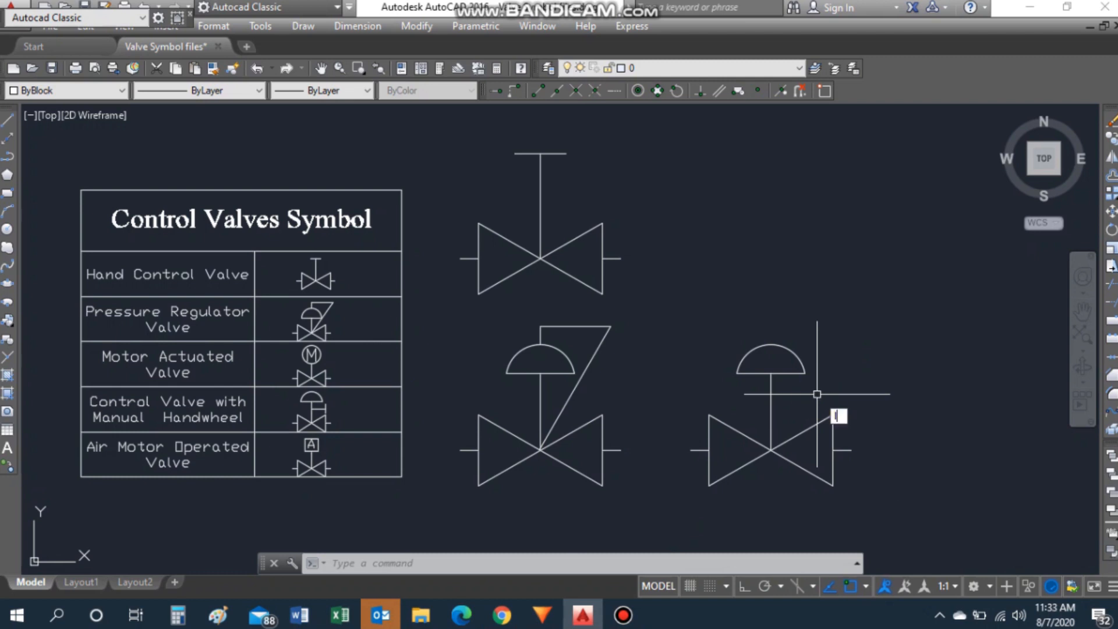
key(l)
key(space)
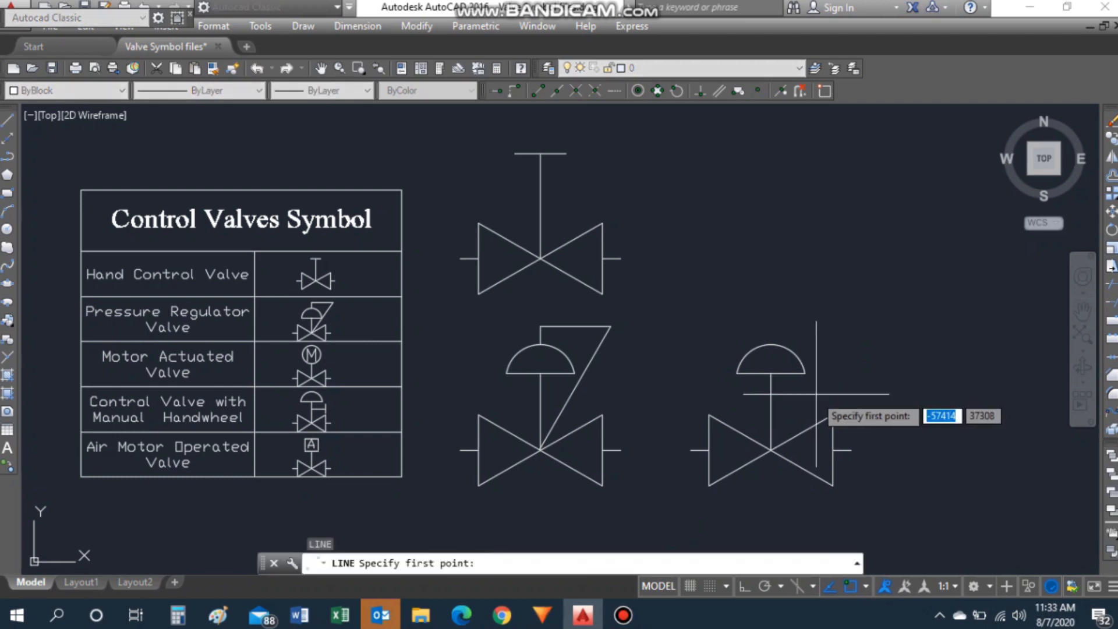
click(771, 412)
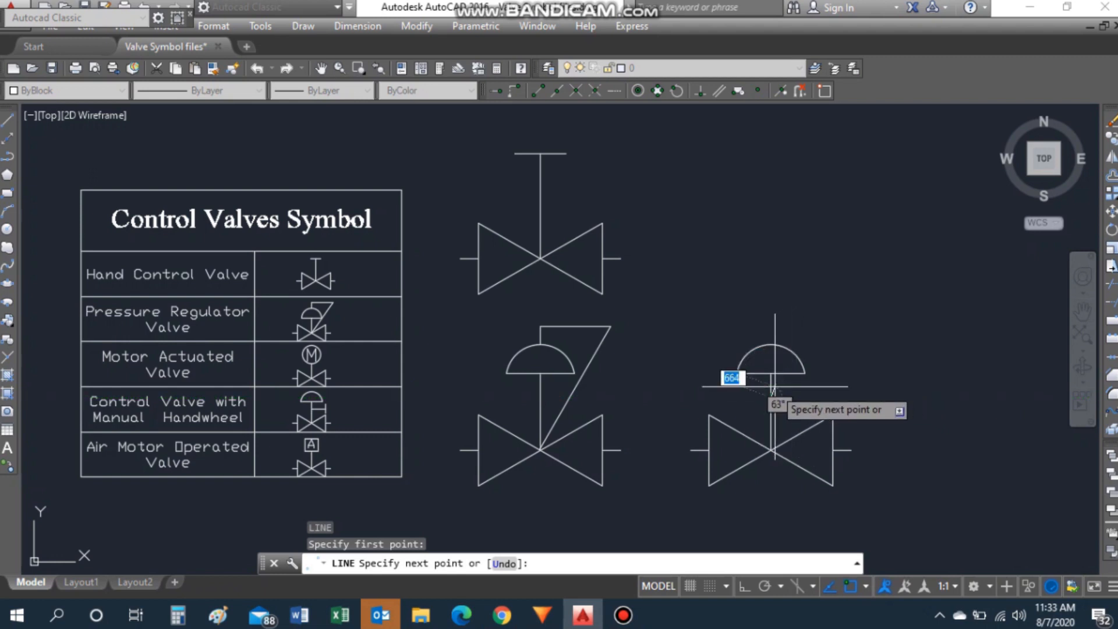
key(Escape)
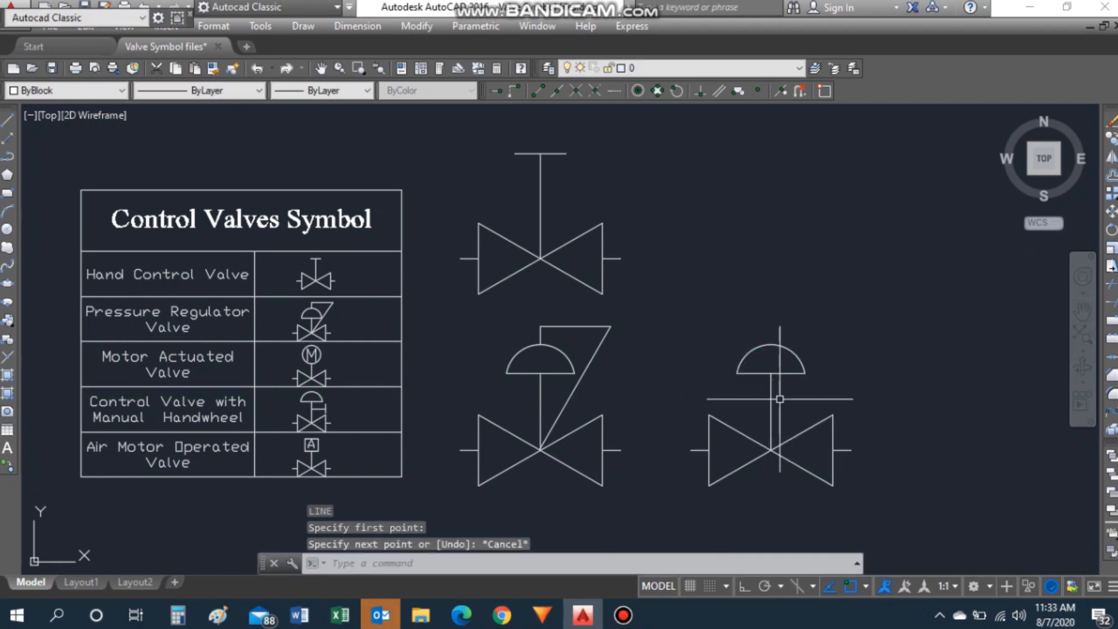
Step: Move the copied symbol's dome and stem straight up about 980 units from the bow-tie's centre, with ortho on
text(m)
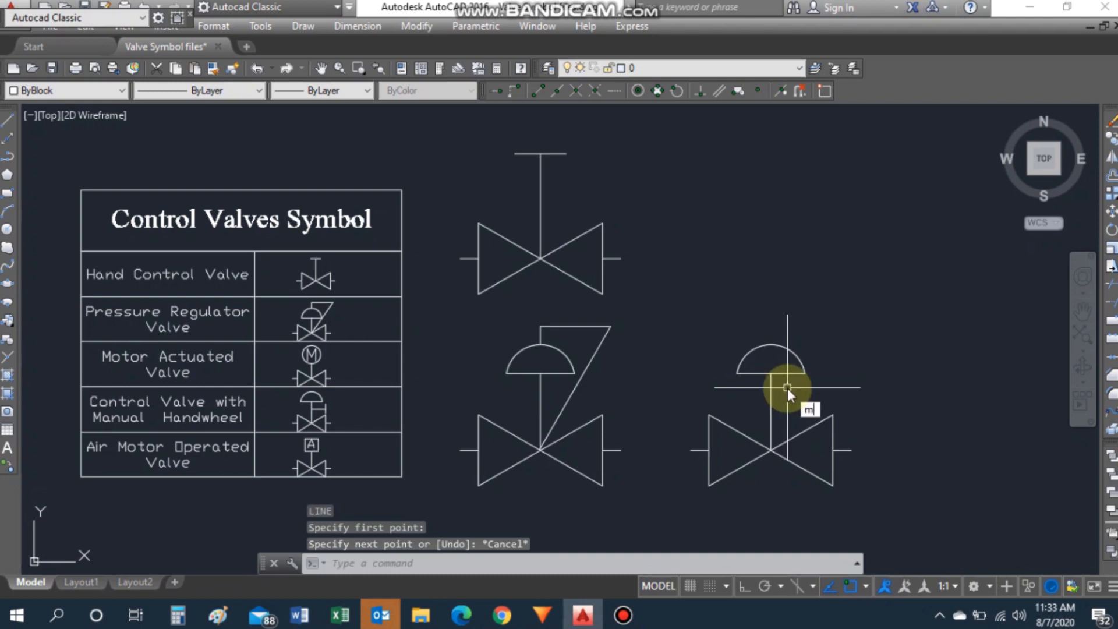
key(Return)
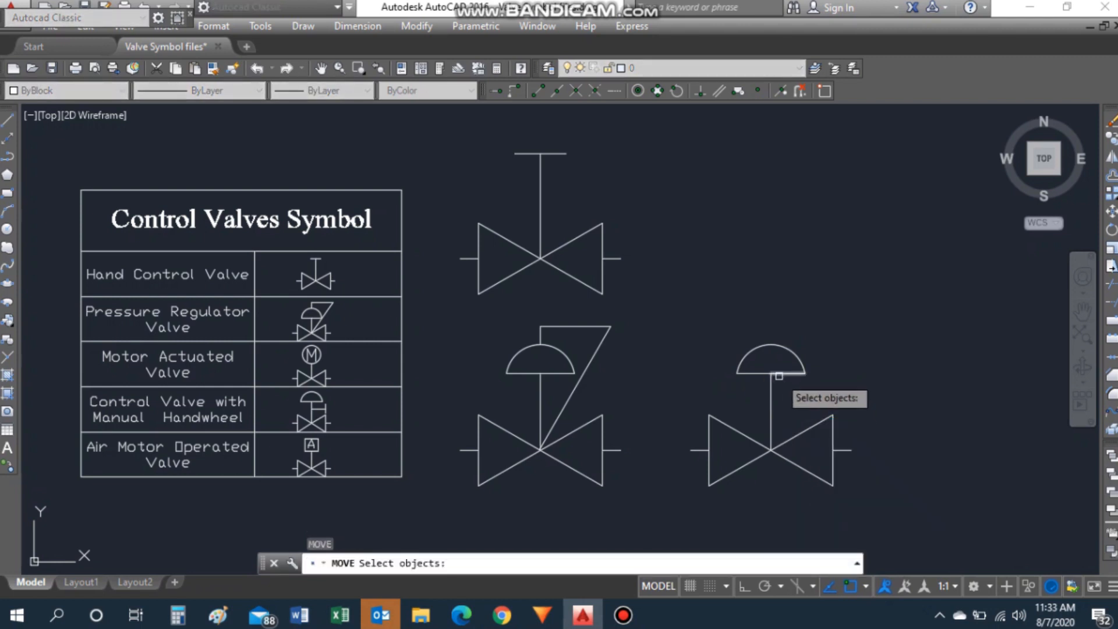
click(779, 376)
click(762, 374)
click(771, 346)
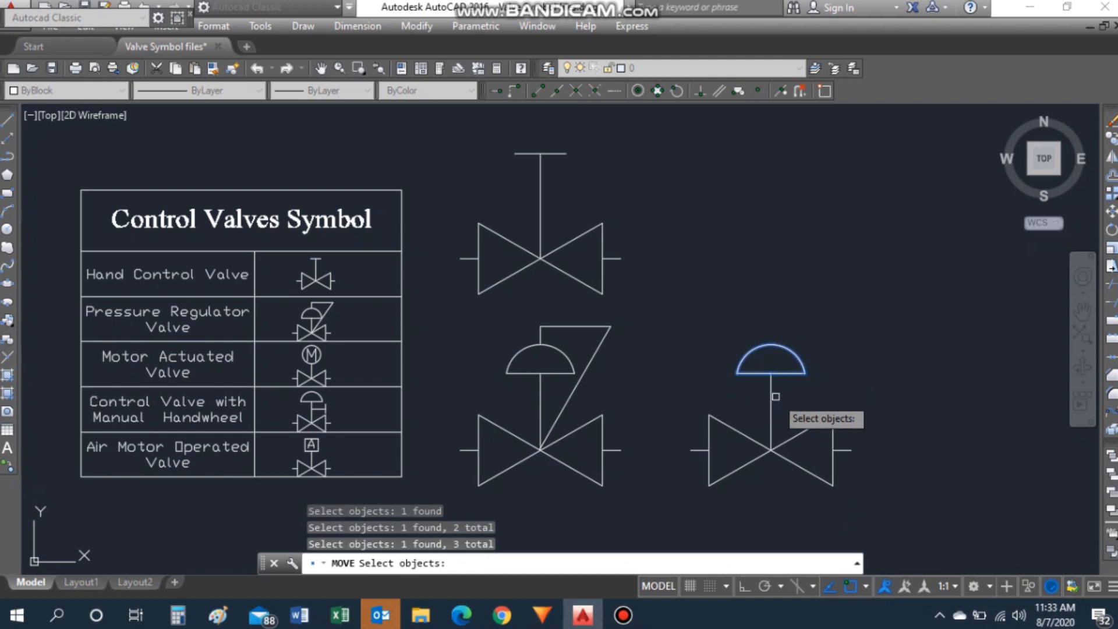
click(772, 396)
key(Return)
click(771, 450)
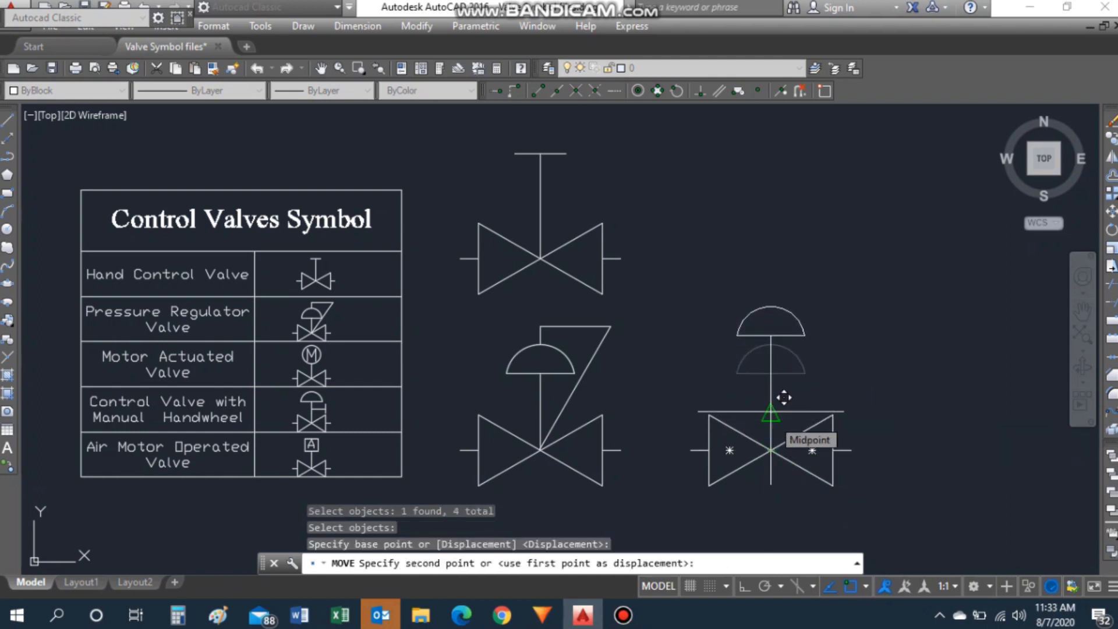
key(F8)
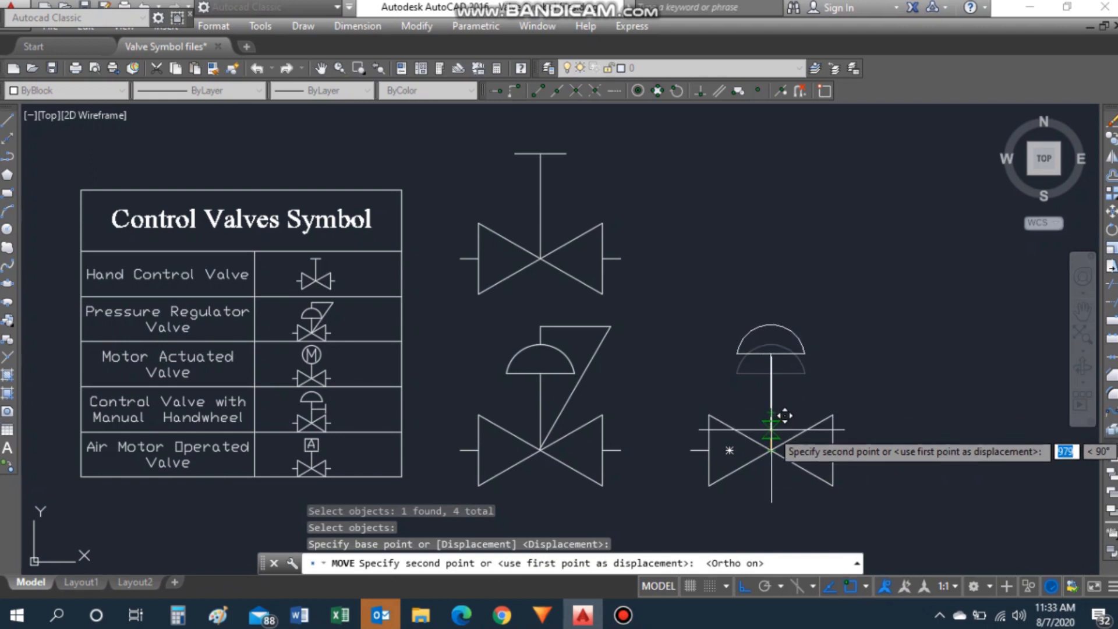
click(771, 429)
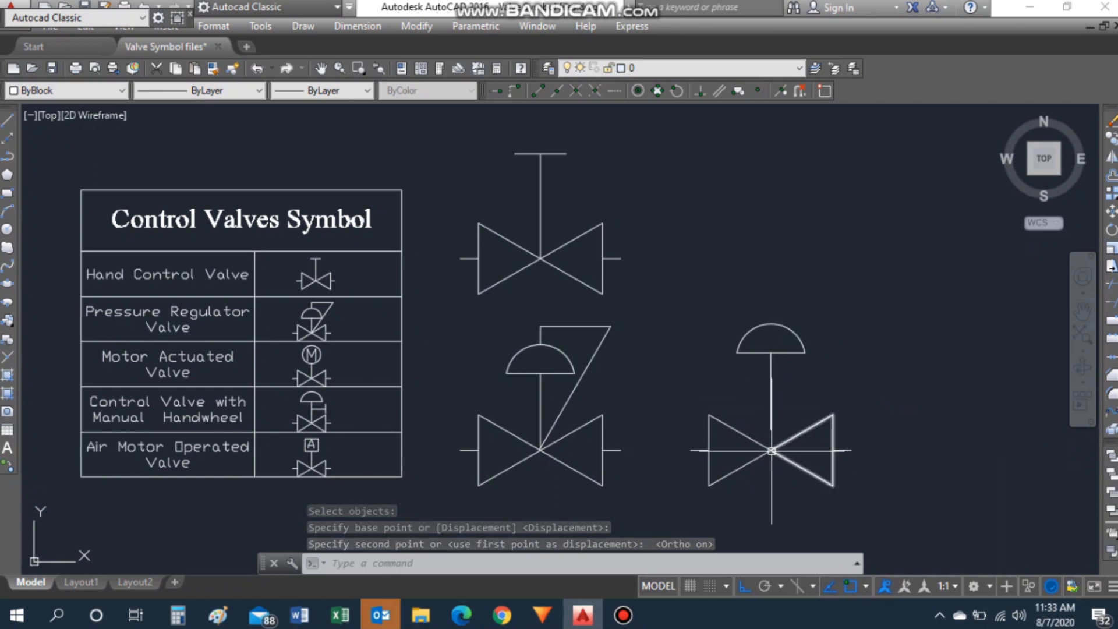
Step: Extend the raised stem down to the centre of the copied bow-tie
text(E)
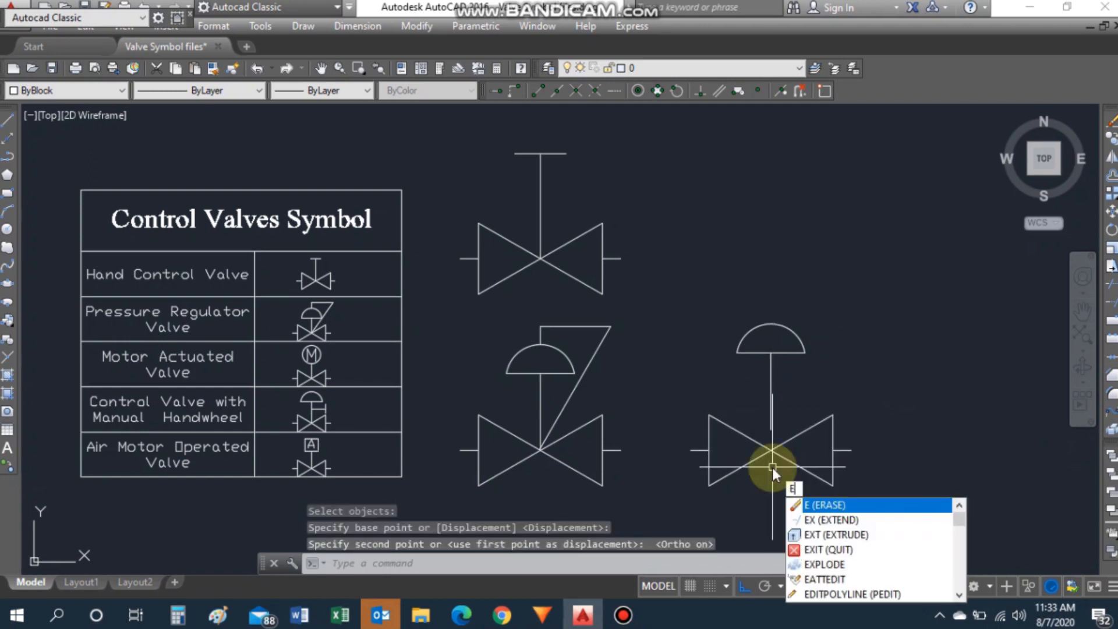
text(XT)
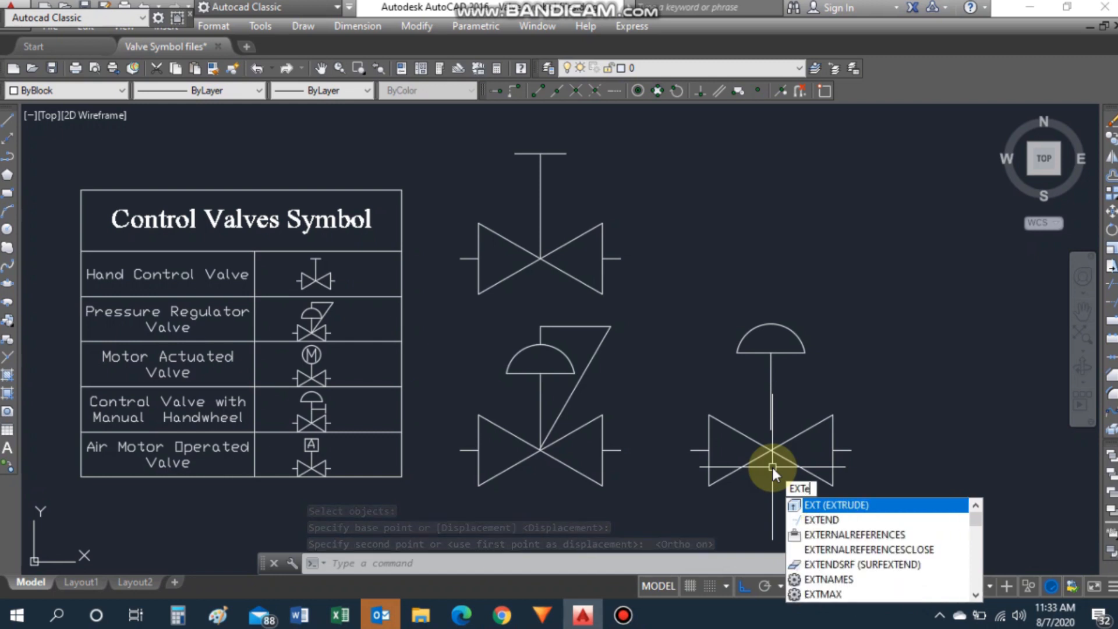
text(End)
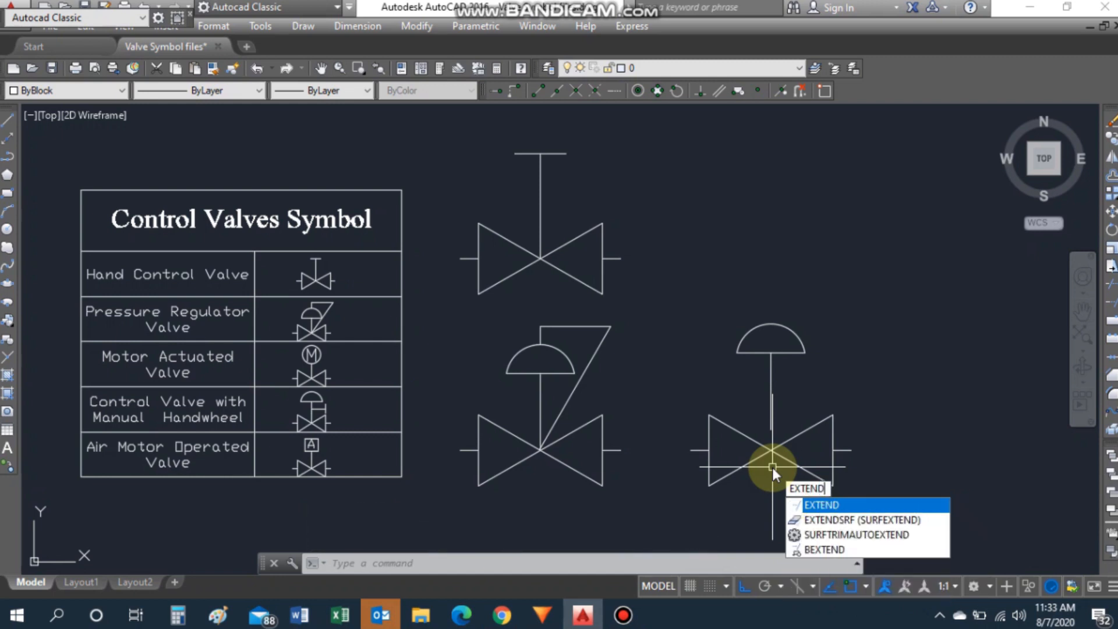
key(Return)
key(Return)
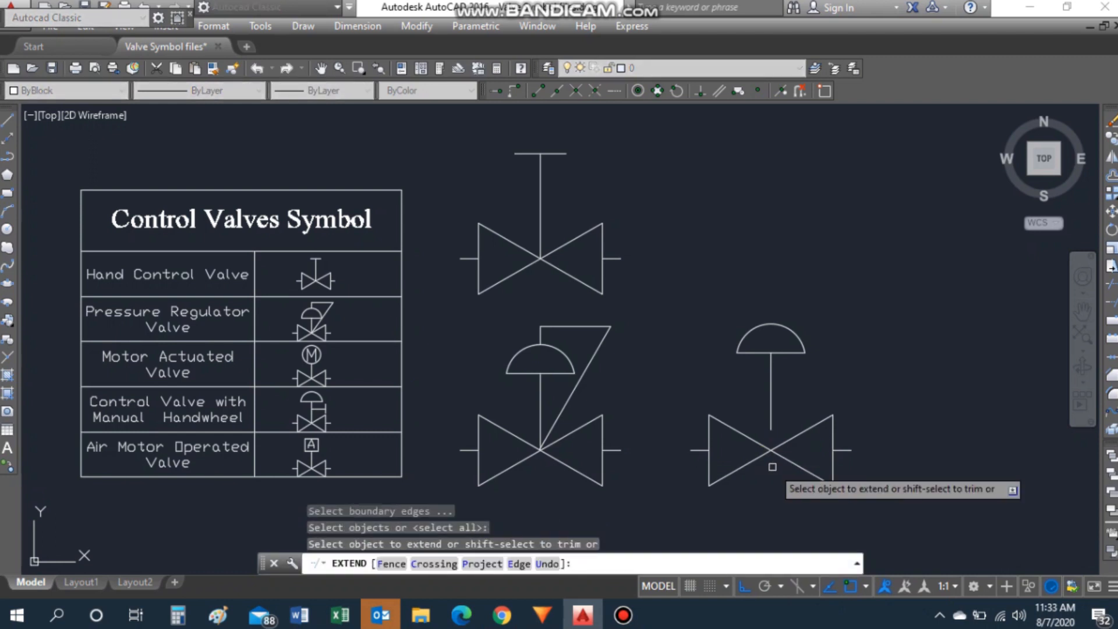
click(771, 424)
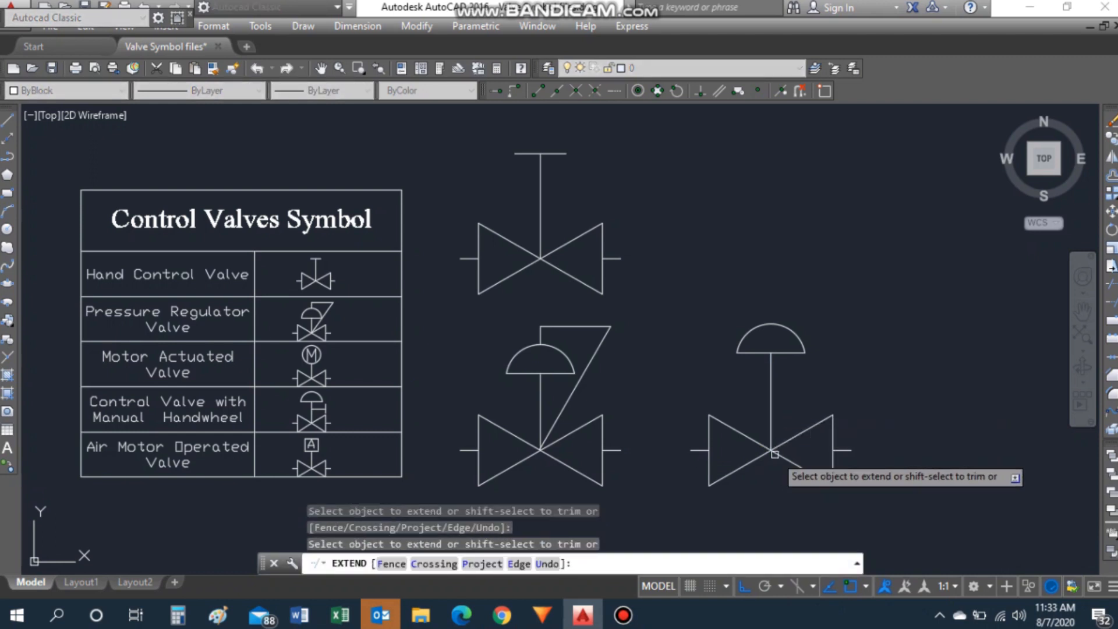
key(Escape)
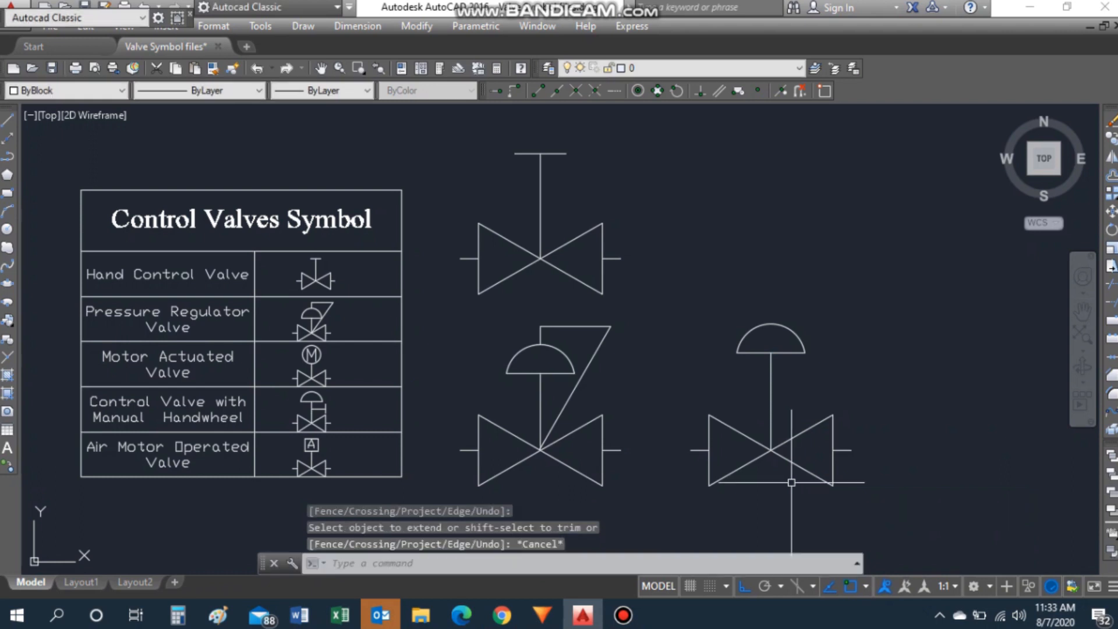
text(l)
key(Return)
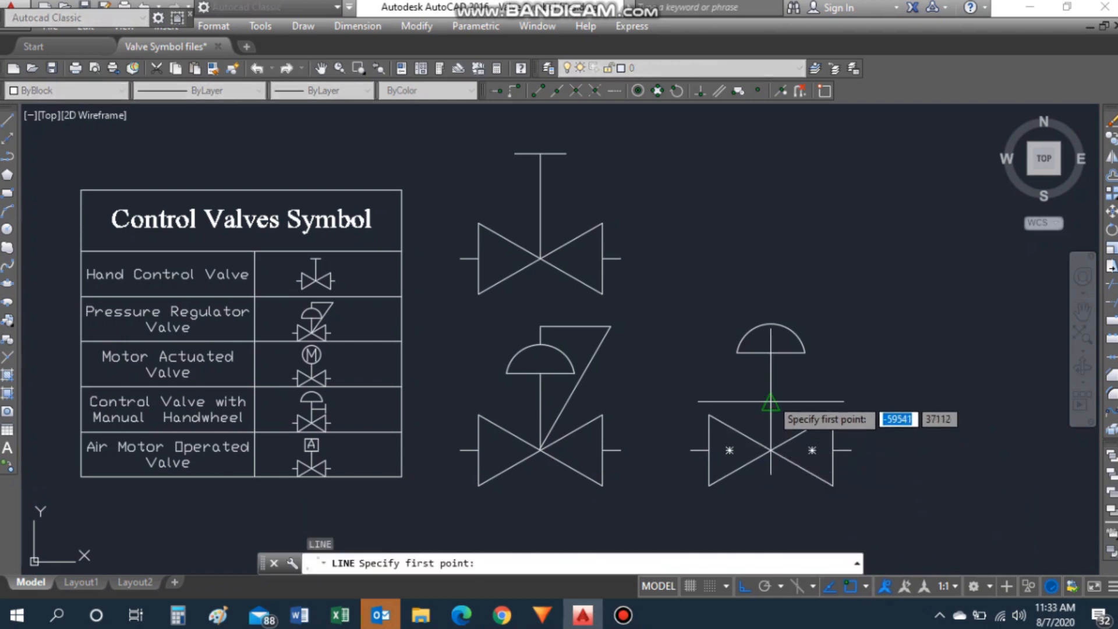
click(771, 401)
key(Escape)
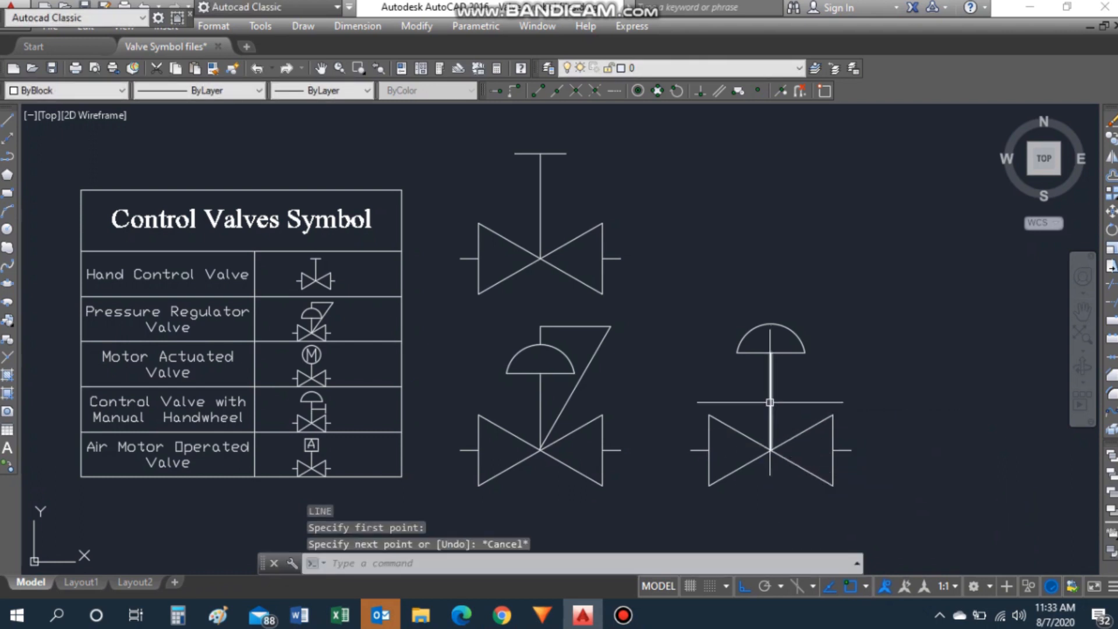
Step: Draw a horizontal line from slightly above the stem's midpoint to the right, ending with a short vertical line downward
text(l)
key(Return)
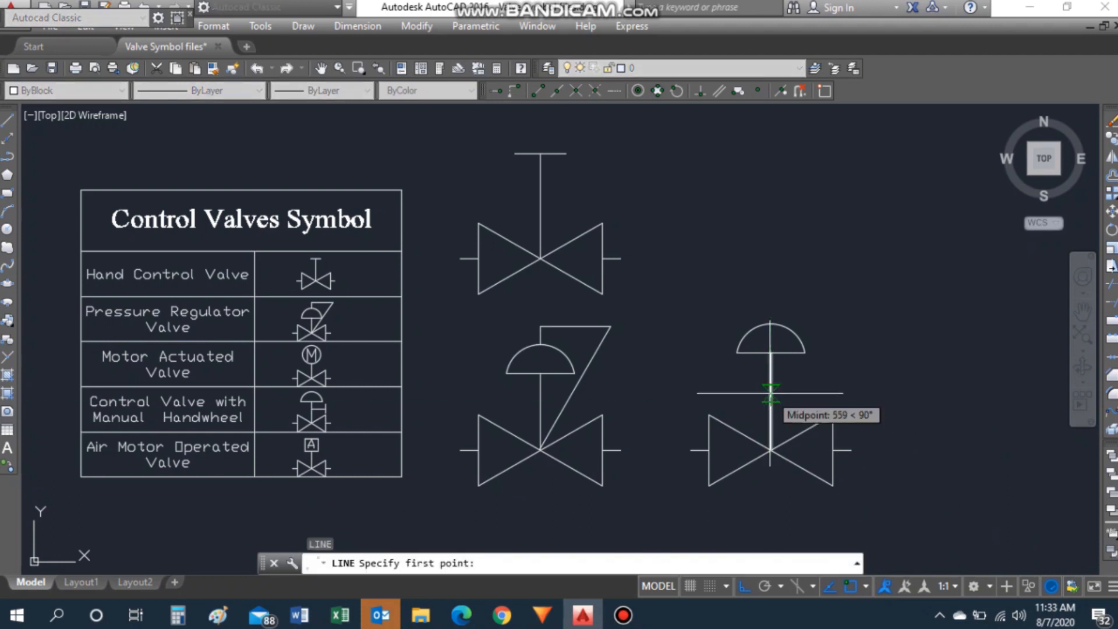
click(771, 389)
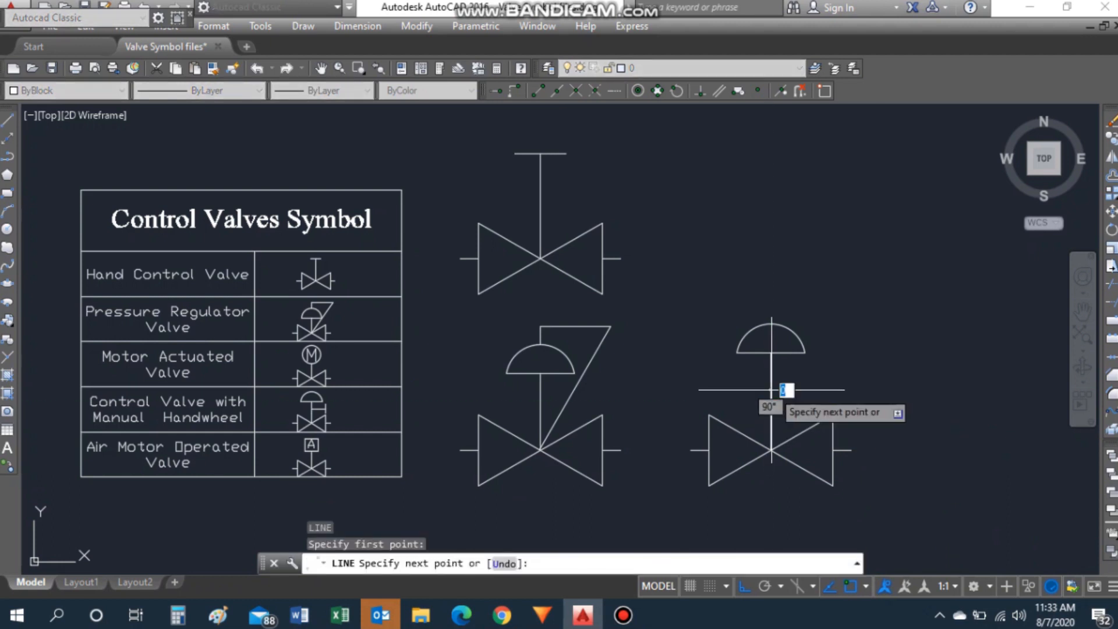
click(816, 389)
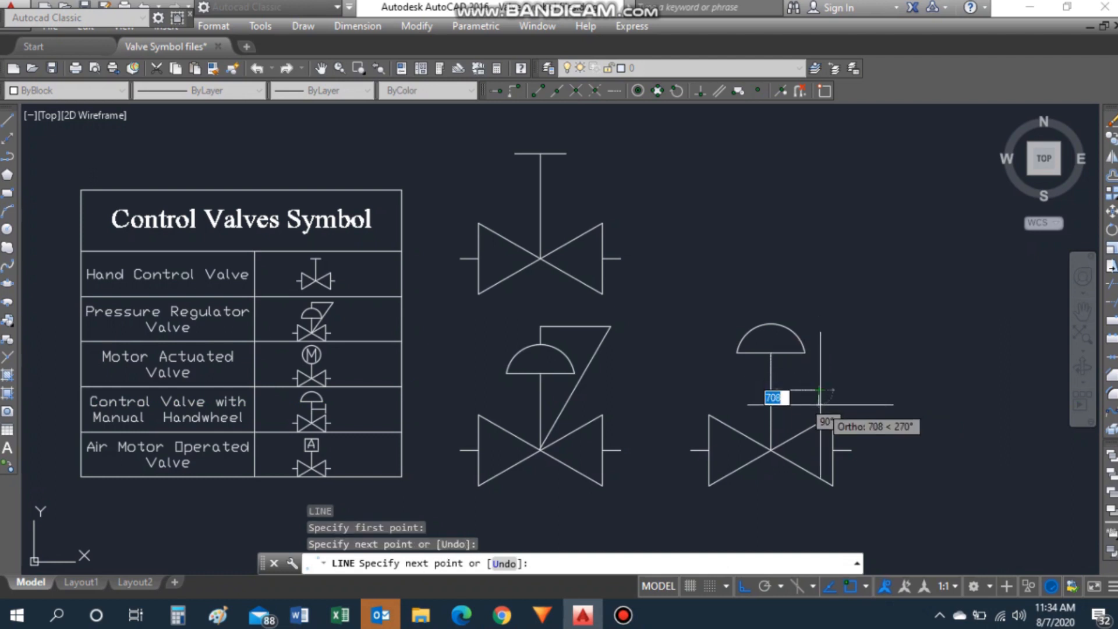
click(818, 408)
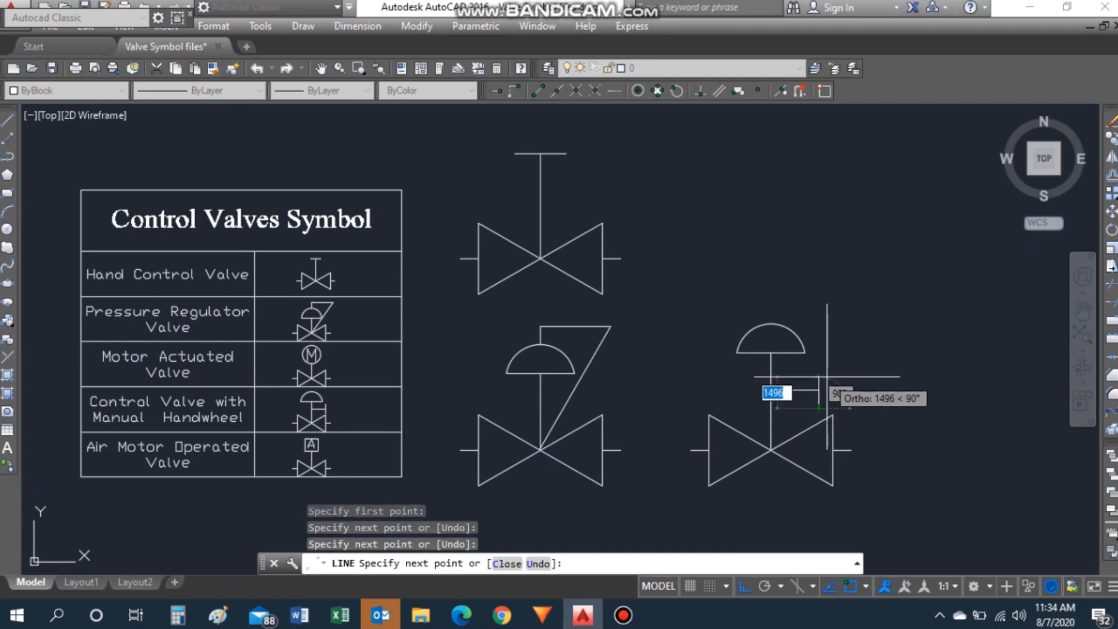
key(Escape)
Step: Mirror the short vertical handwheel line upward about the horizontal line's axis, keeping the source object
text(mi)
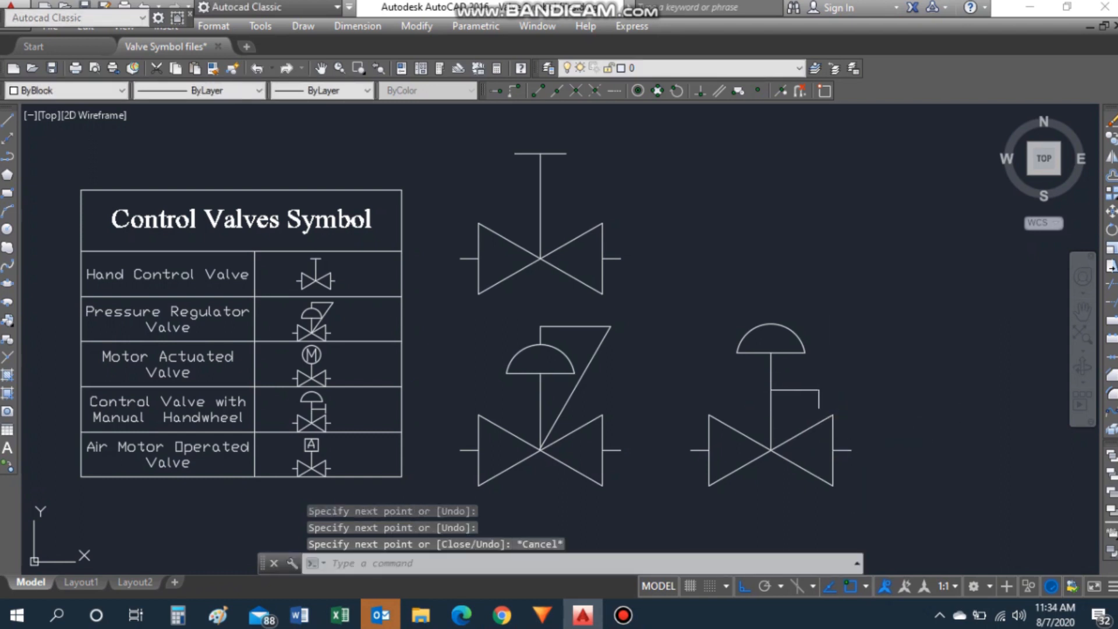
key(Return)
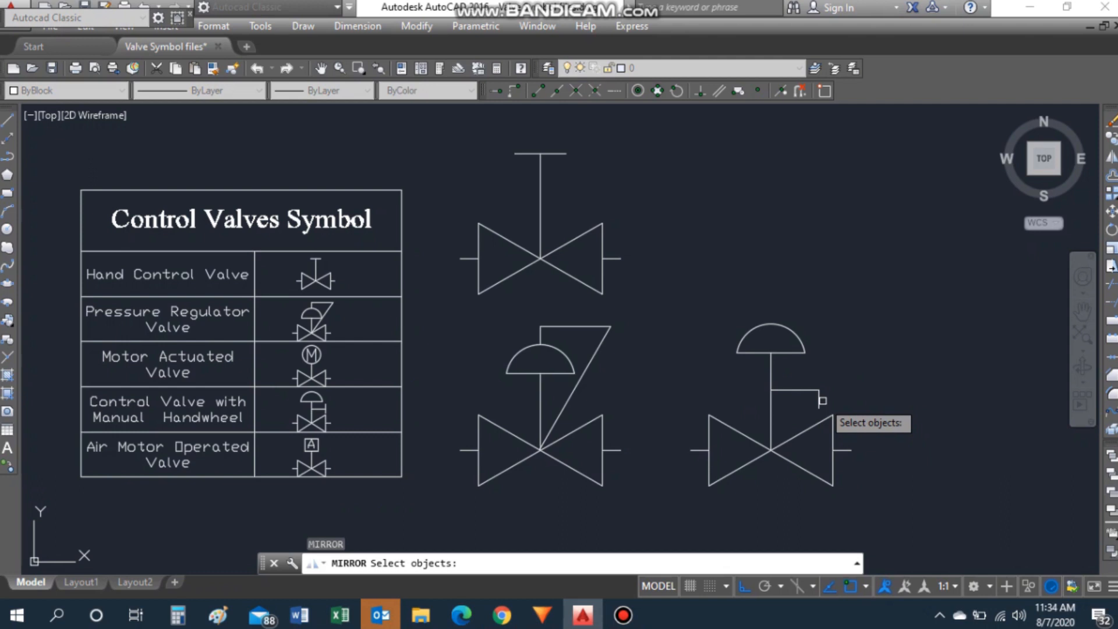
click(821, 401)
key(Return)
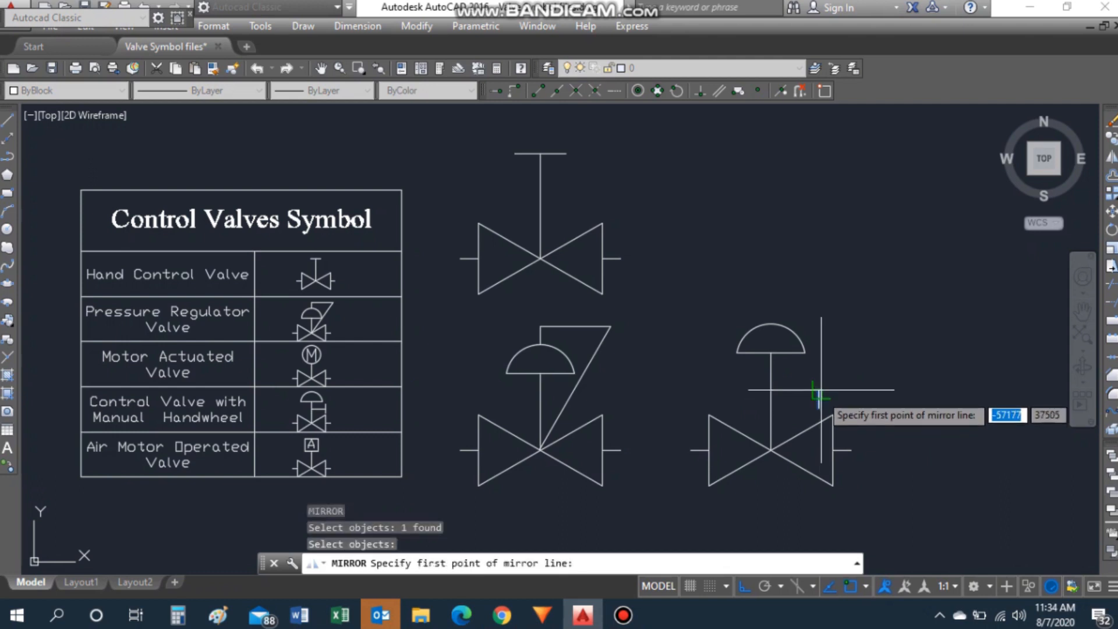
click(821, 390)
click(855, 395)
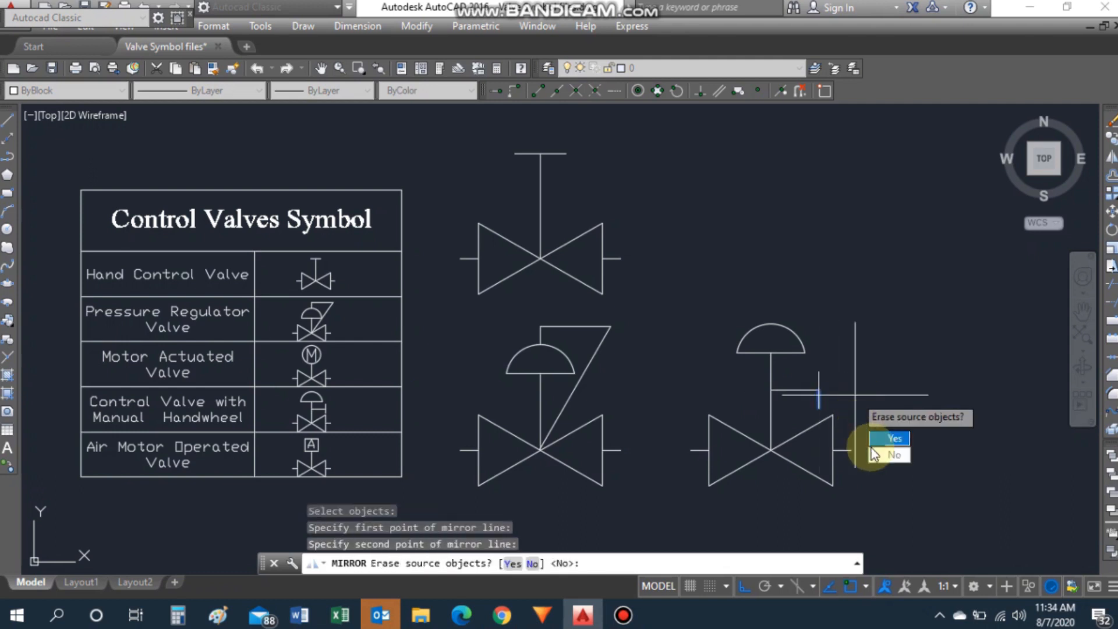
click(892, 455)
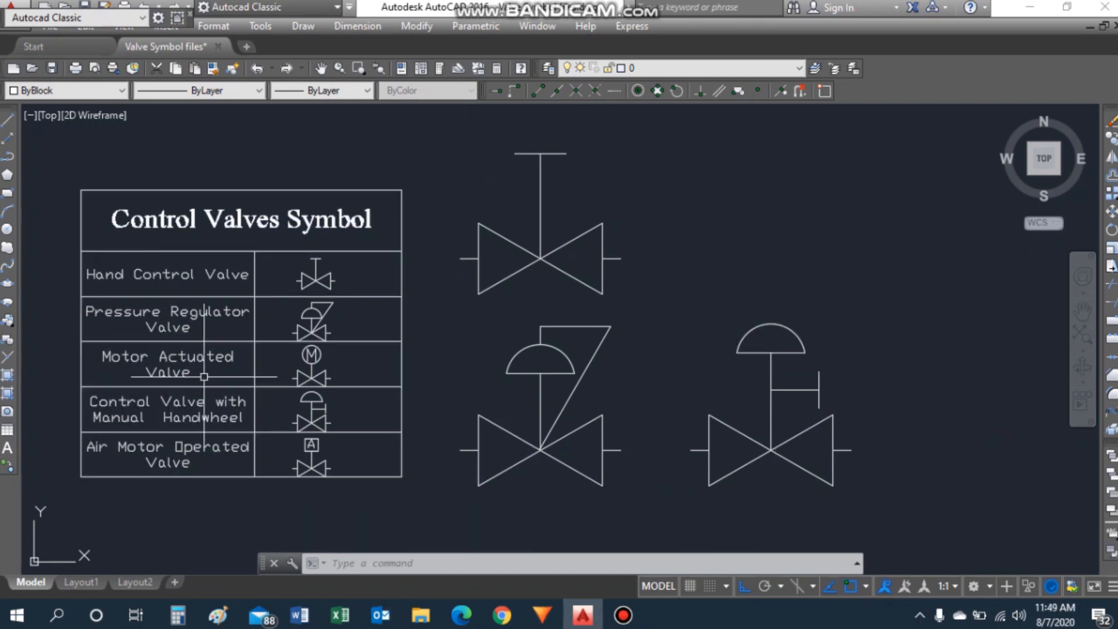
click(163, 452)
key(Escape)
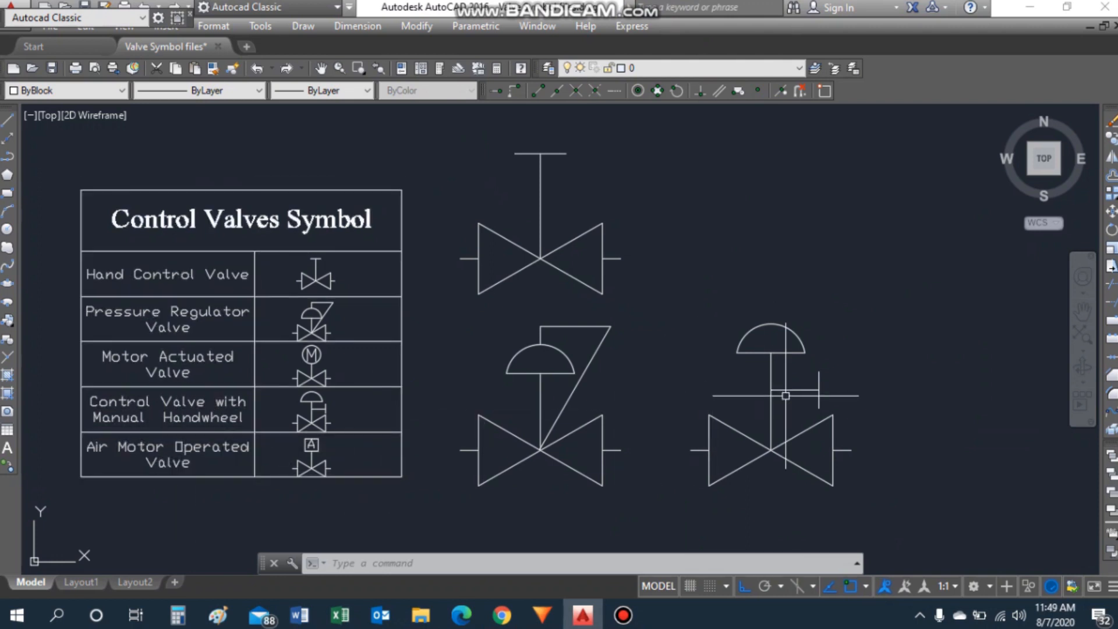
scroll(786, 395, down, 3)
scroll(460, 373, up, 2)
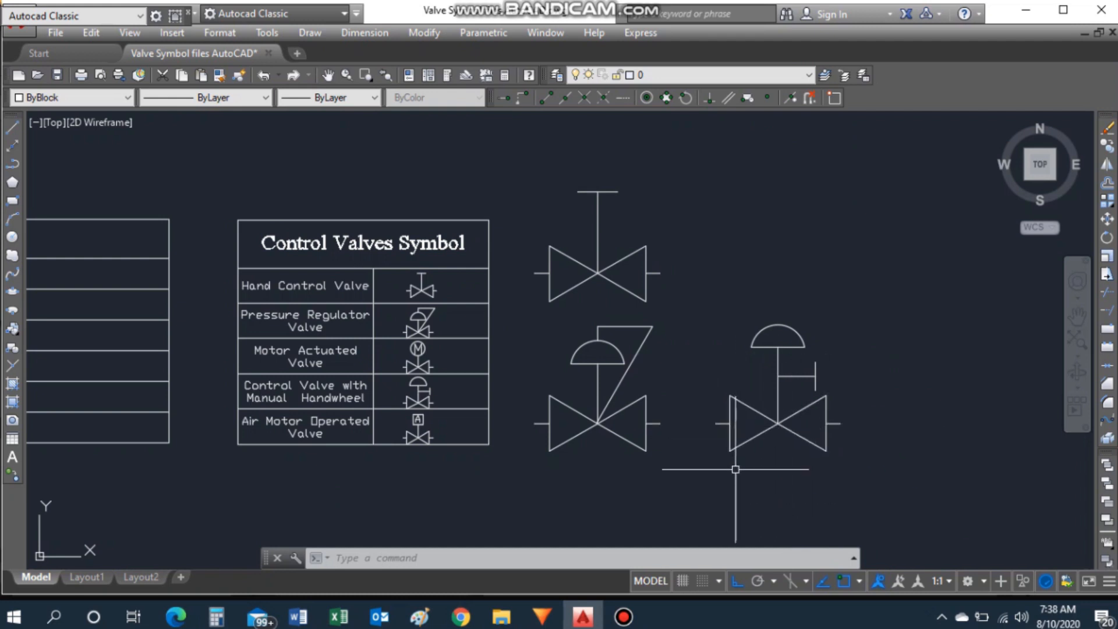
Step: Copy the manual handwheel valve's bow-tie, end lines and stem straight up about 9070 units from the bow-tie's corner, with ortho on
click(725, 449)
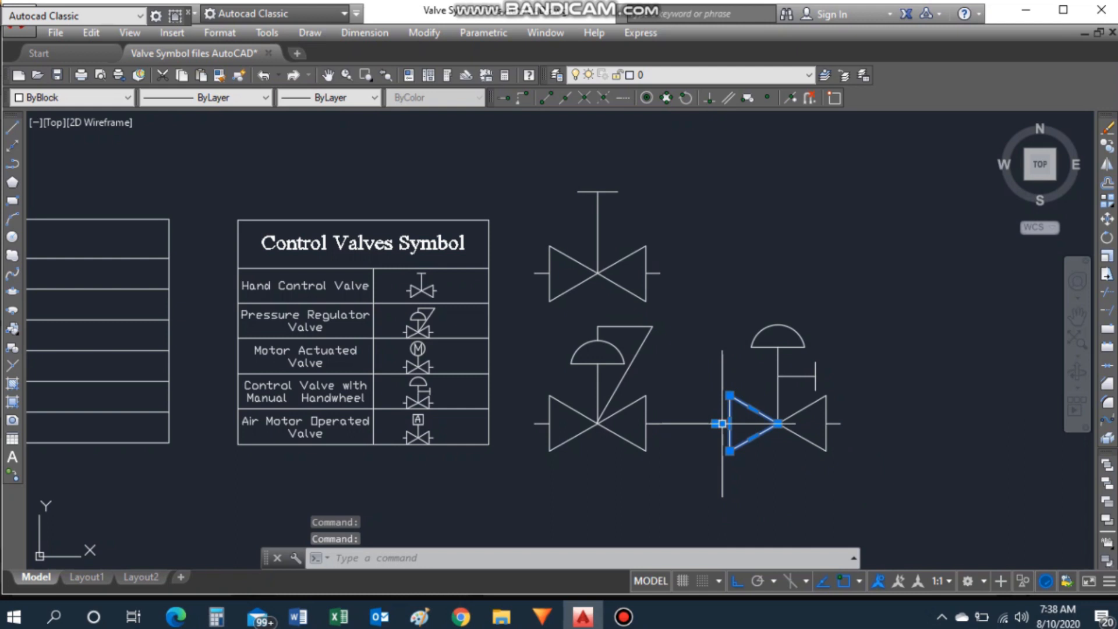
click(778, 367)
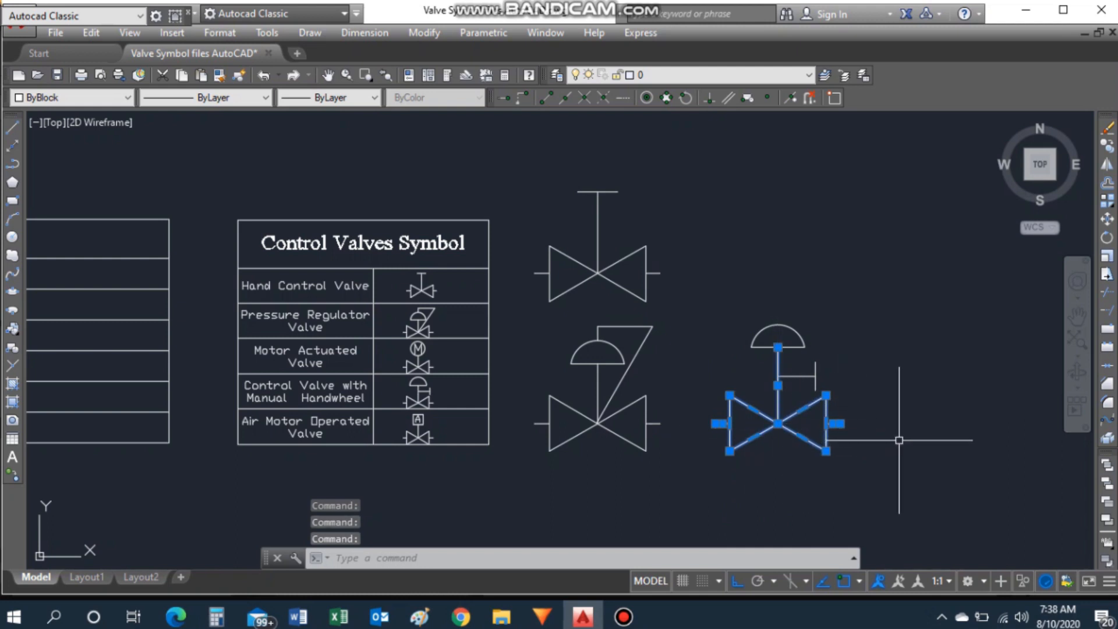
text(CP)
key(Return)
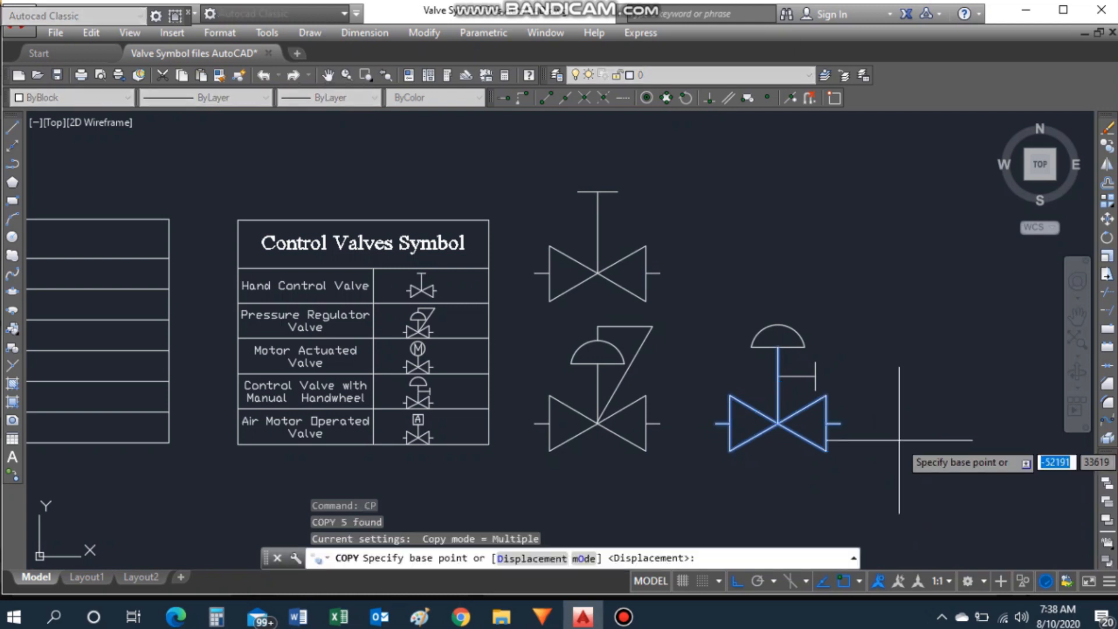
click(826, 450)
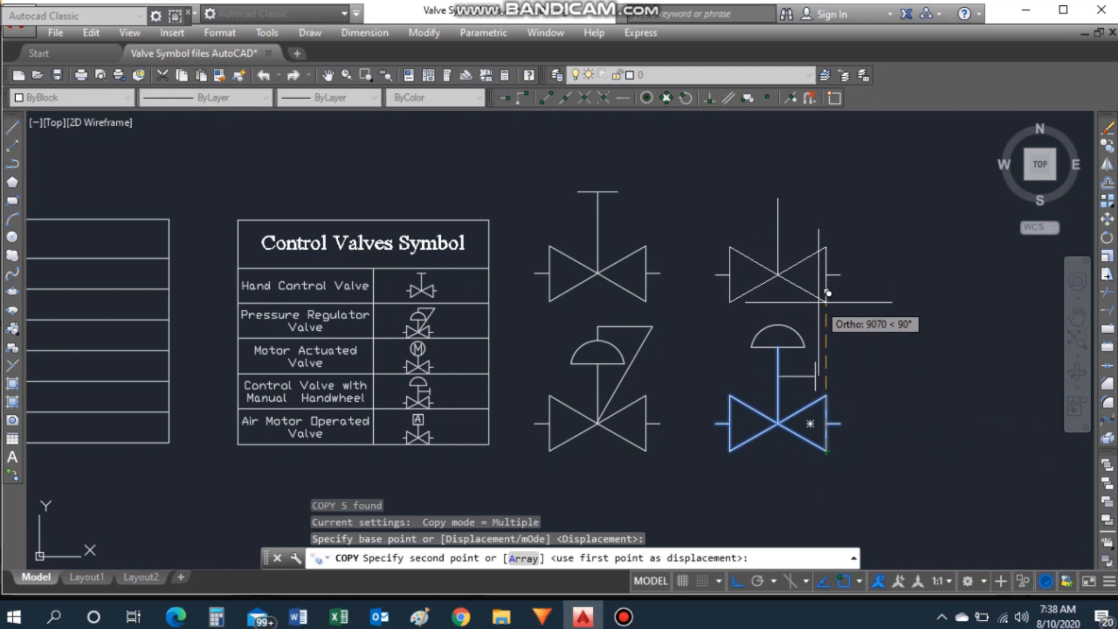
click(819, 302)
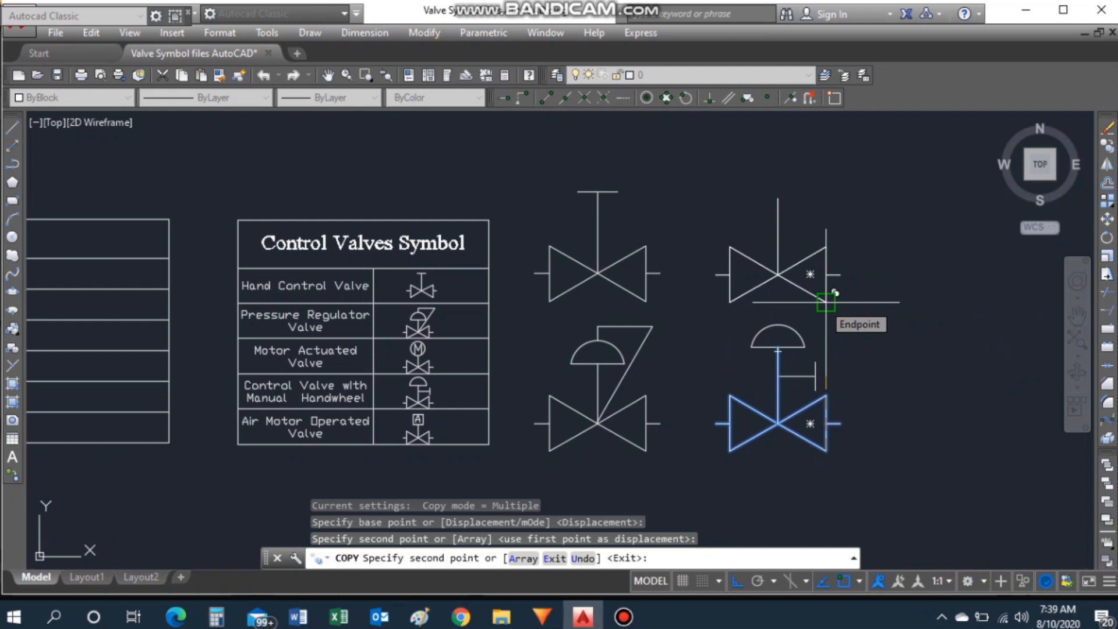
click(834, 293)
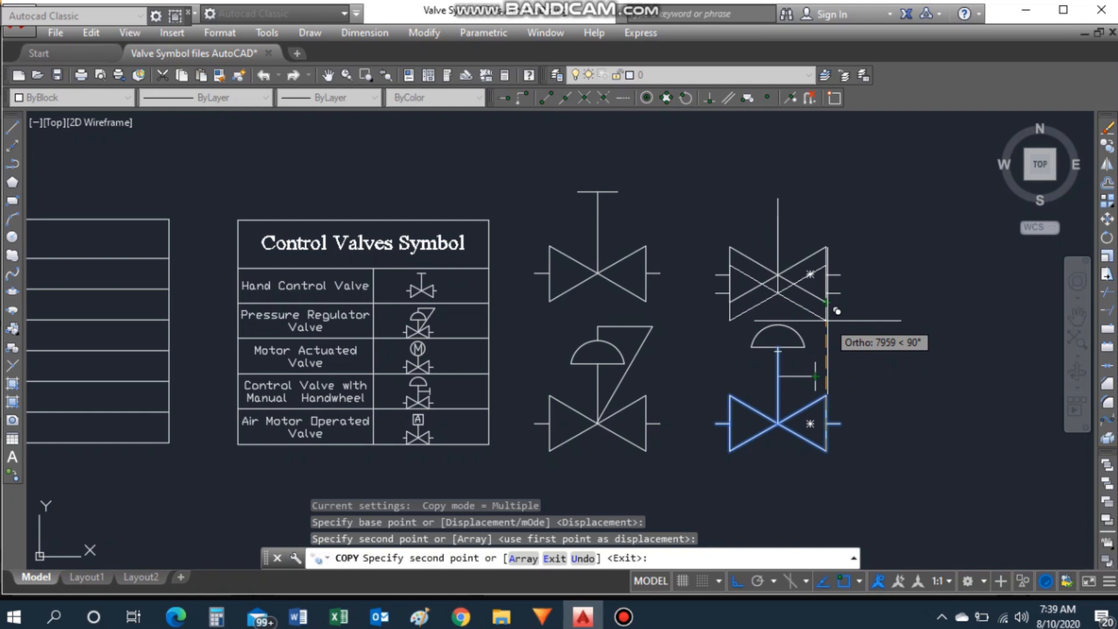
Step: Place a second copy of the bow-tie and stem to the right of the first copy and level with it, with ortho off
key(F8)
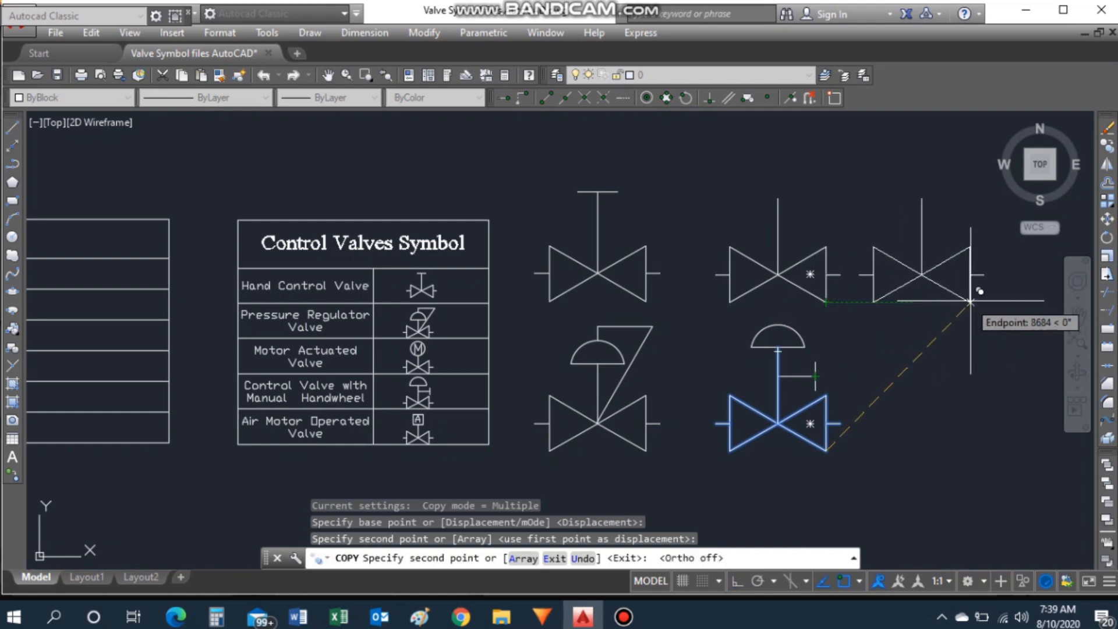
click(974, 302)
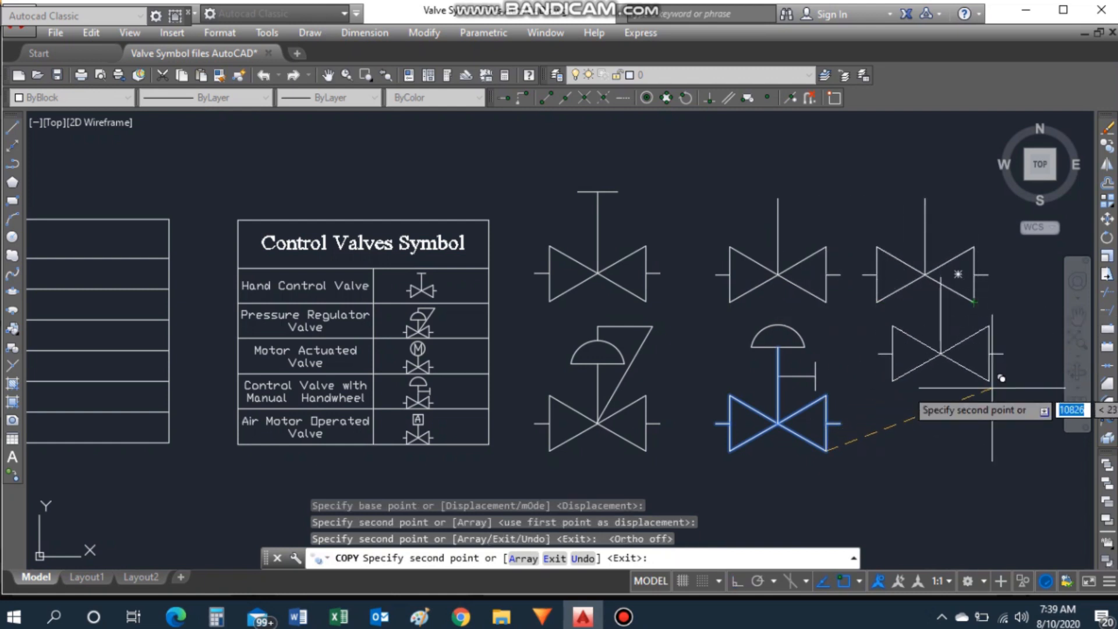
key(Escape)
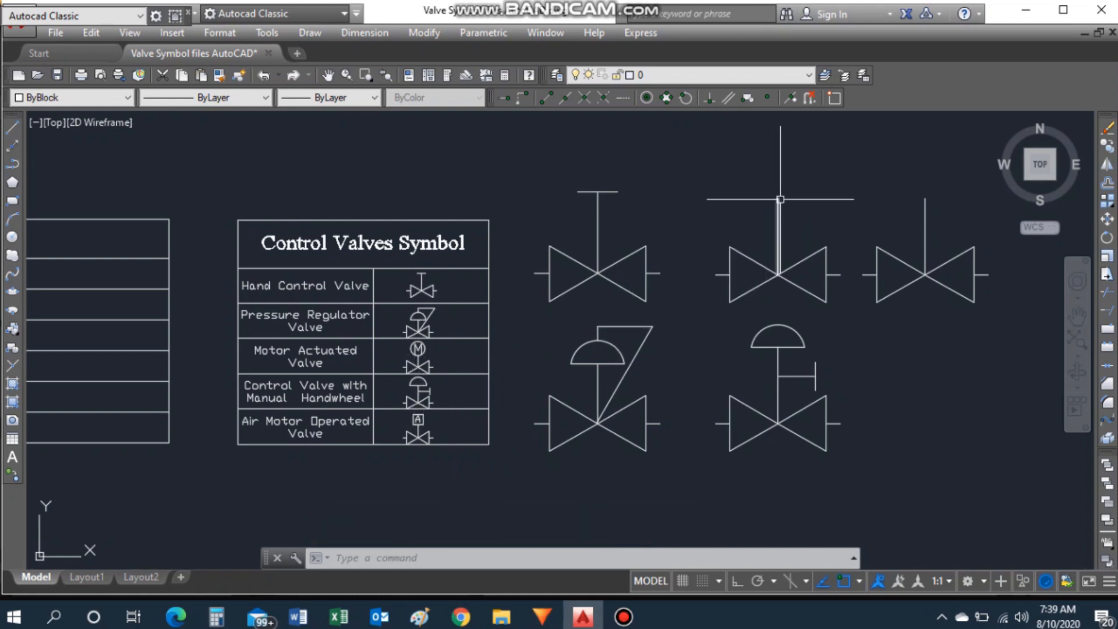
Step: Draw a circle of about 1800 radius centred on the top end of the first copied valve's stem
scroll(787, 189, up, 2)
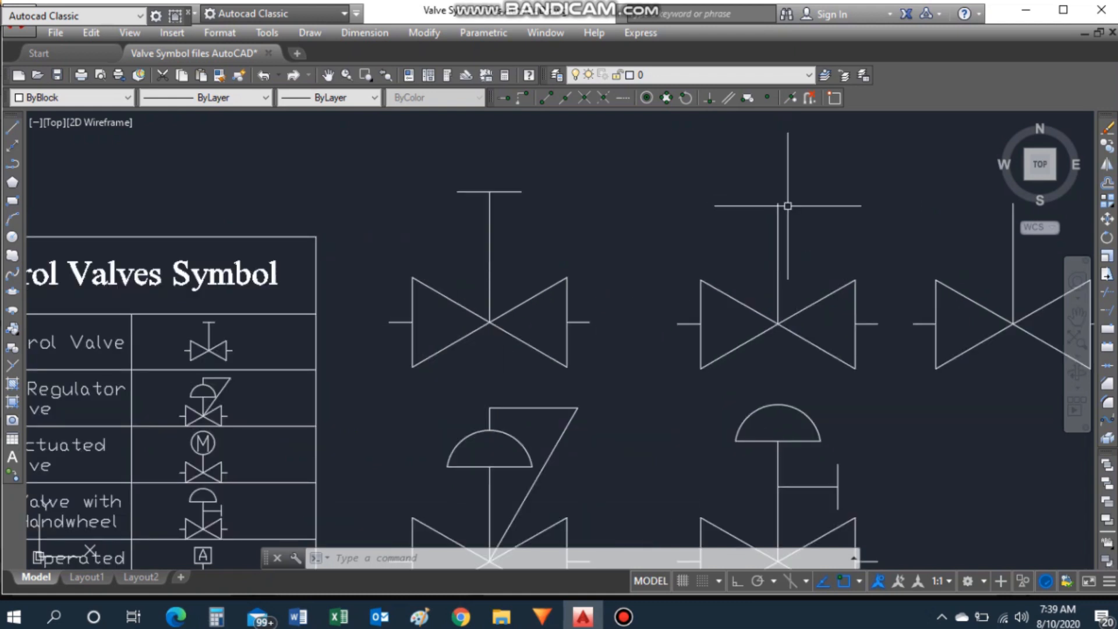
scroll(914, 199, down, 4)
scroll(952, 216, up, 2)
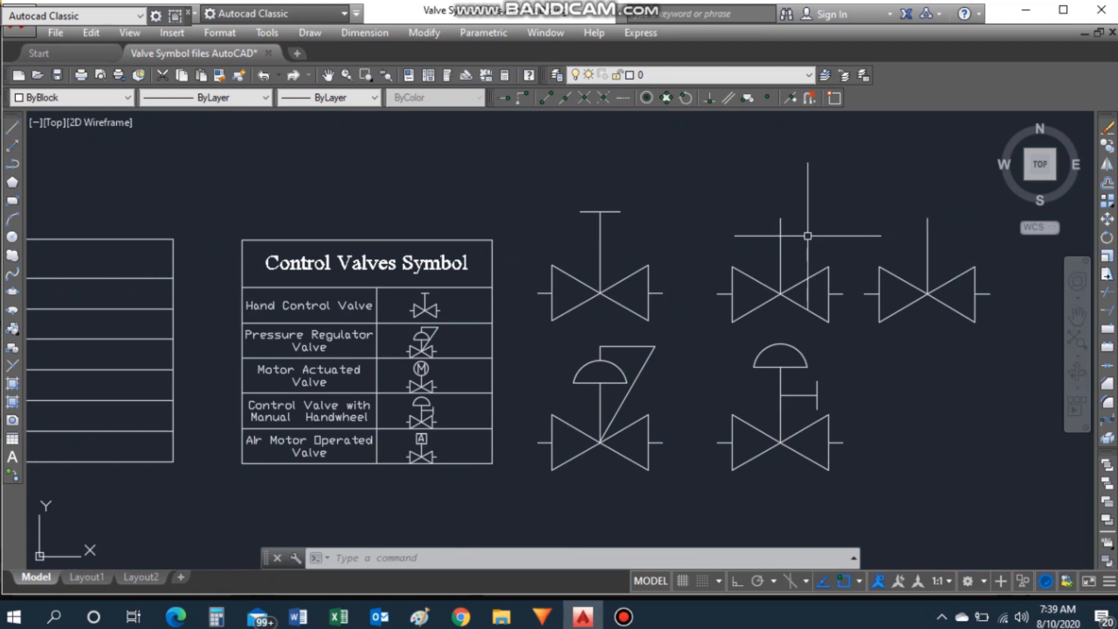
text(c)
key(Return)
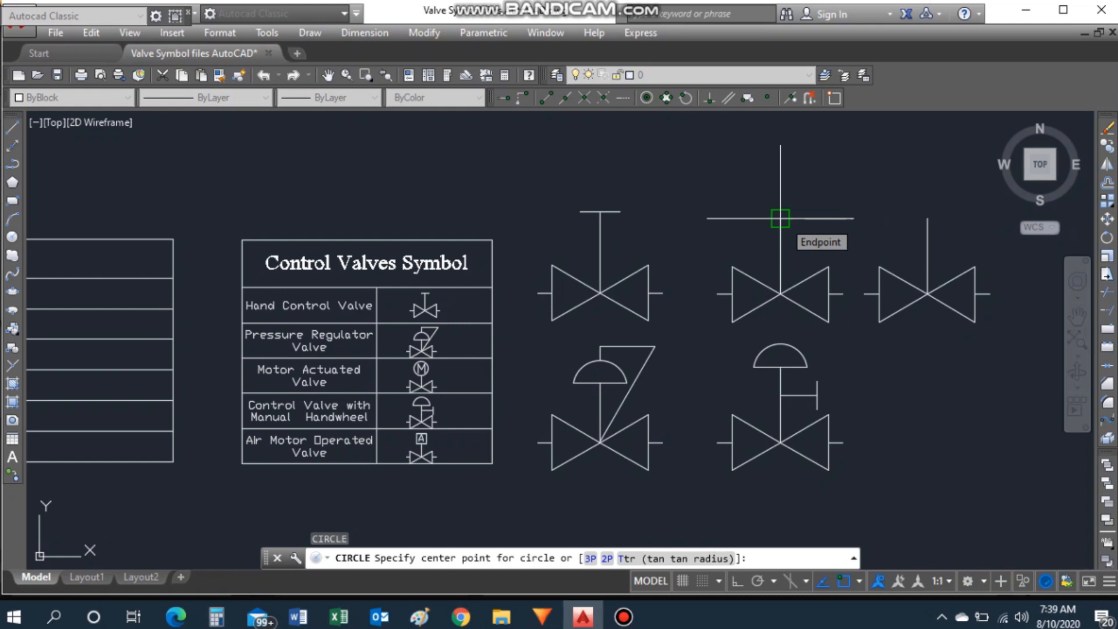
click(781, 218)
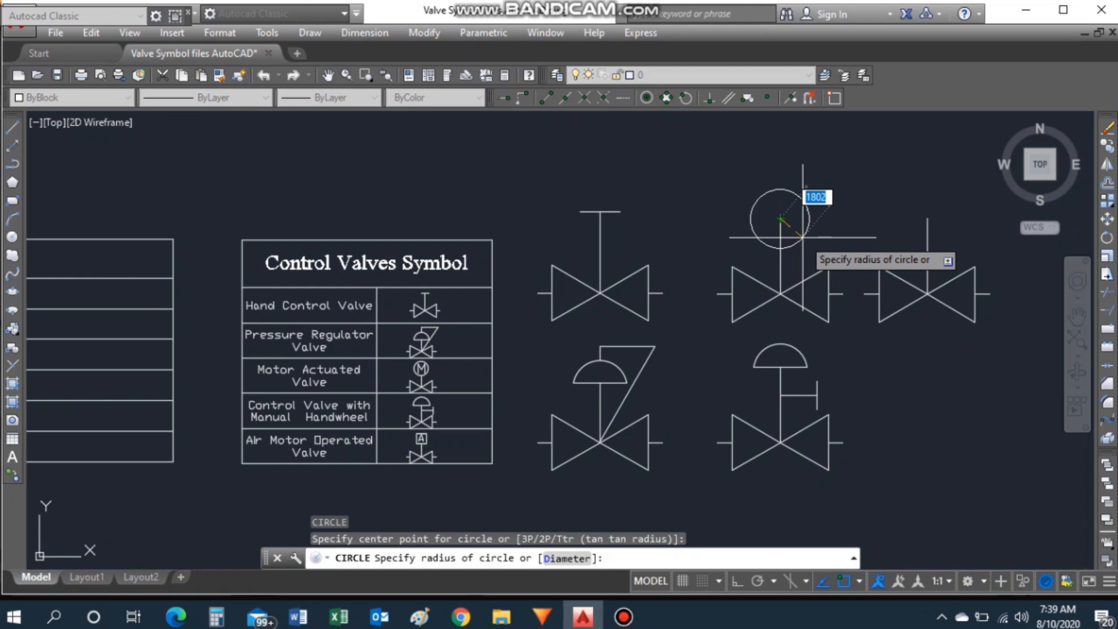
click(802, 236)
Step: Move the circle straight up so its lowest quadrant sits on the top end of the stem
click(786, 248)
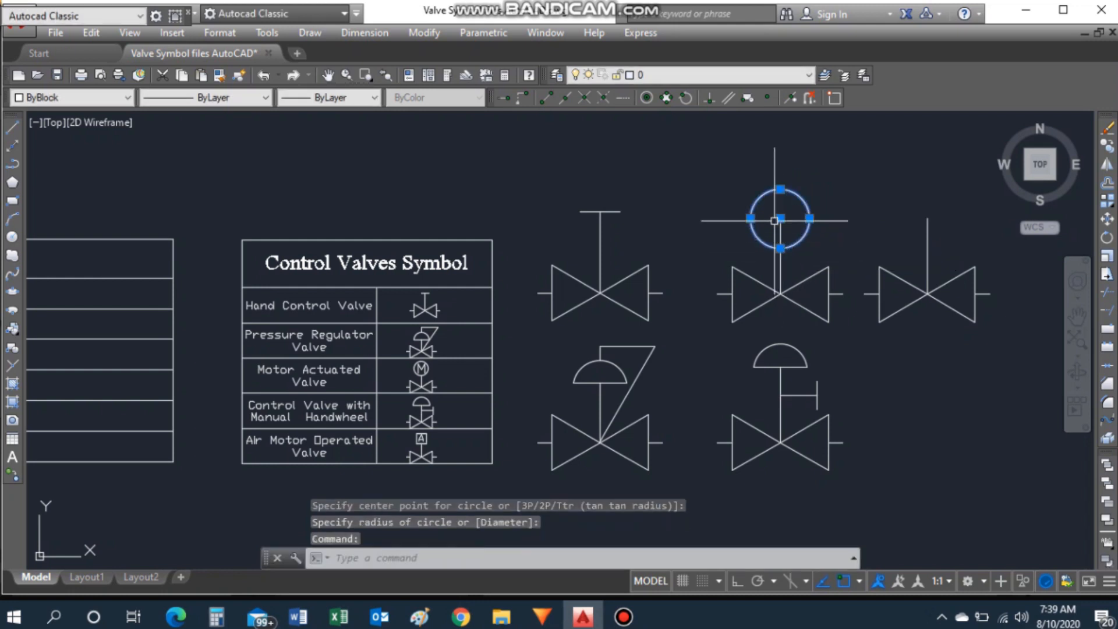
click(781, 218)
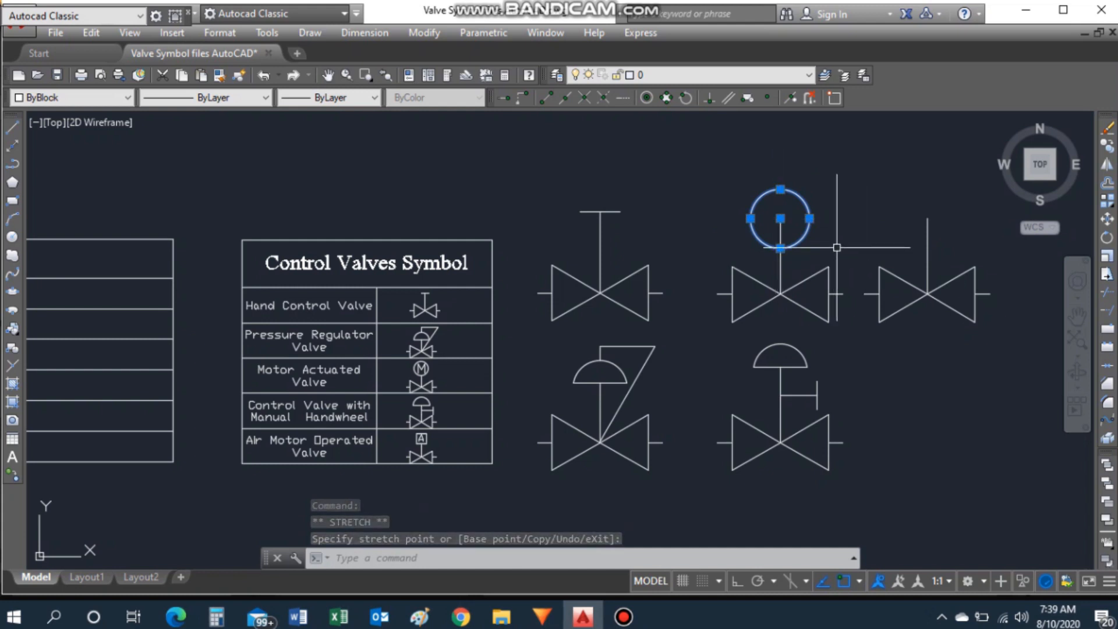
key(Escape)
text(m)
key(Return)
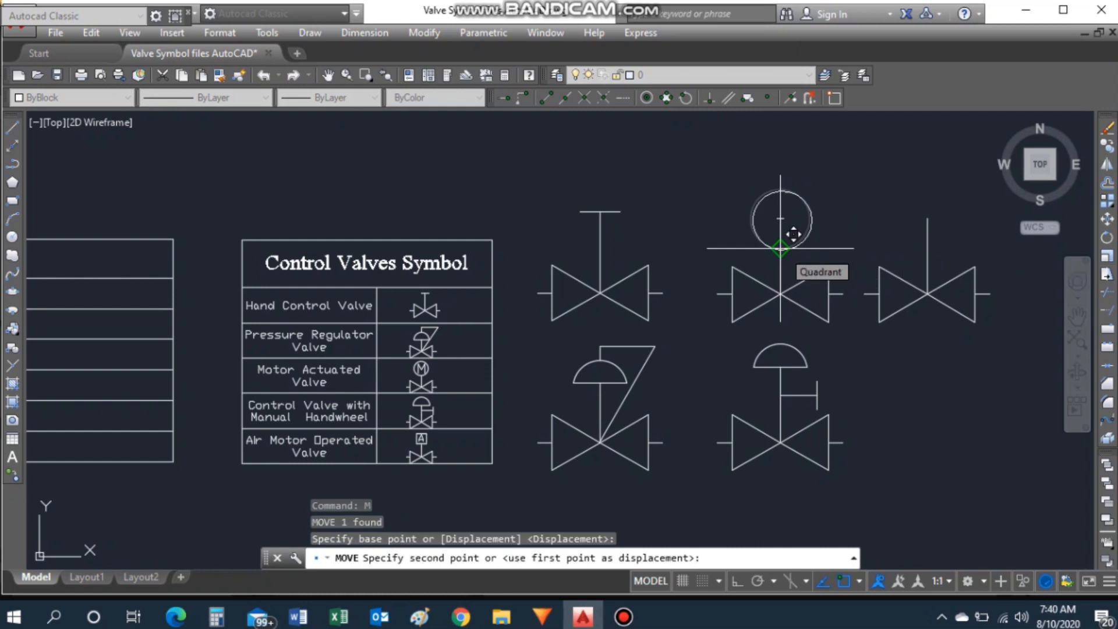
click(792, 203)
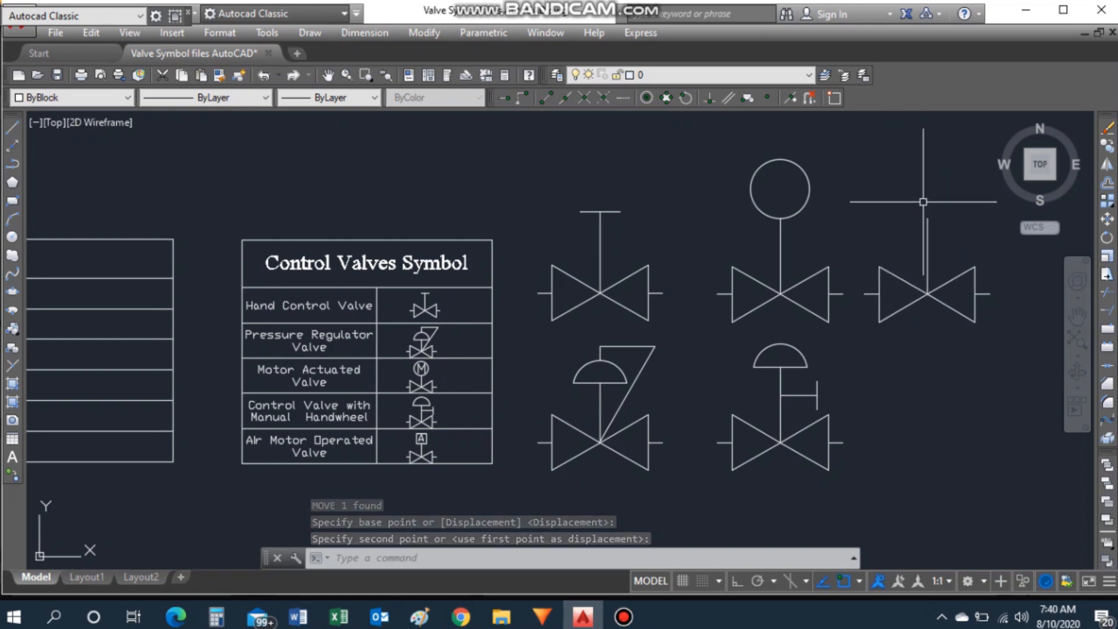
Step: Draw a rectangle about 2950 wide and 2170 high down and right from the top end of the second copied valve's stem
text(REc)
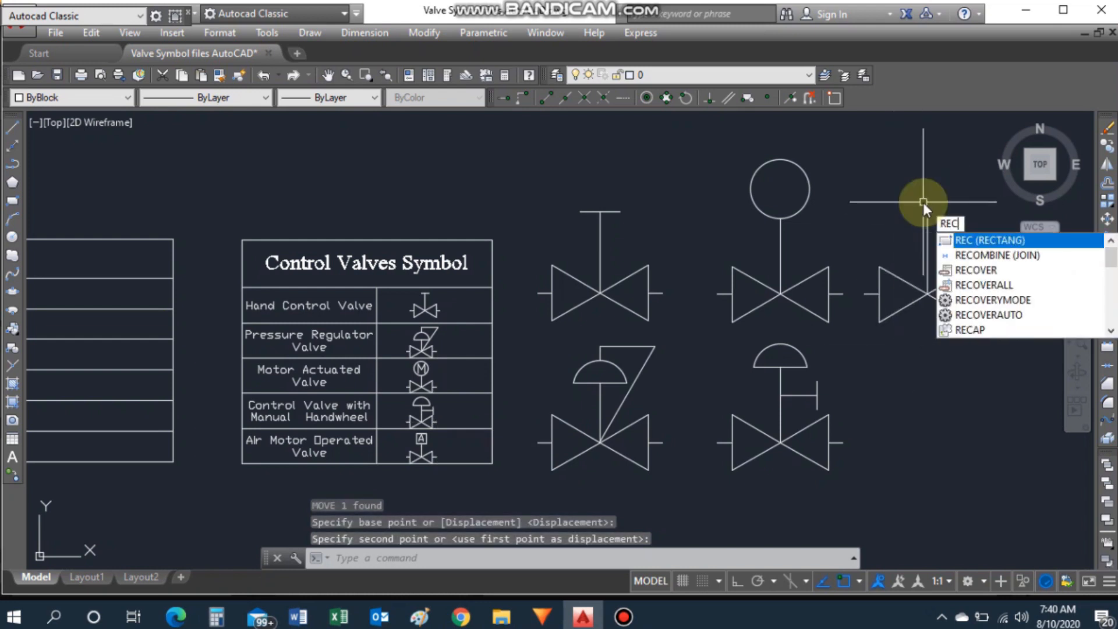
key(Return)
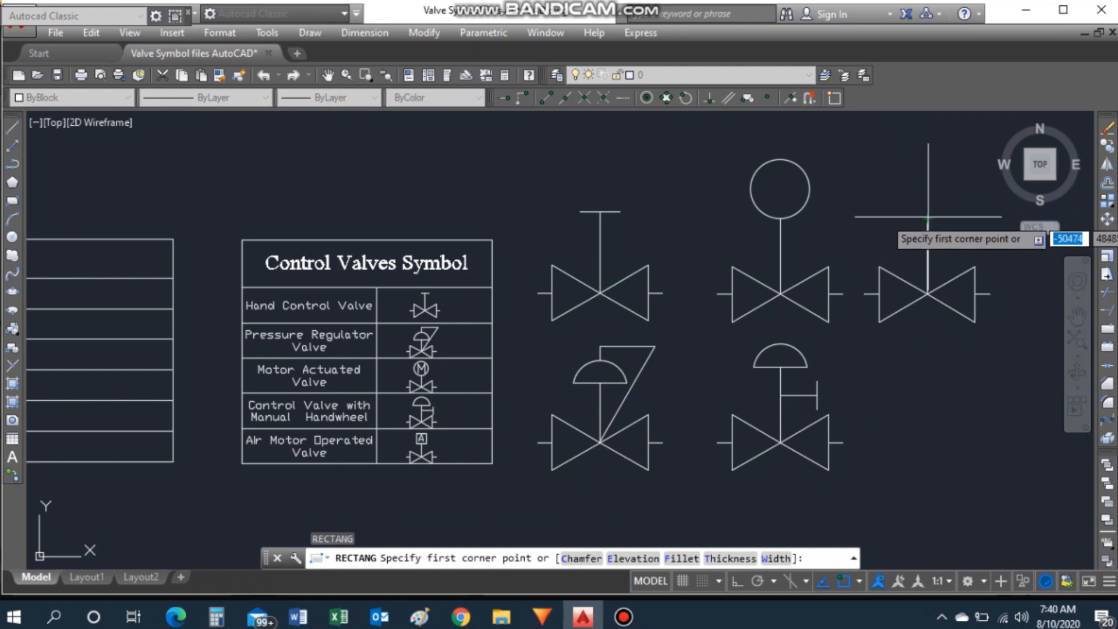
click(927, 219)
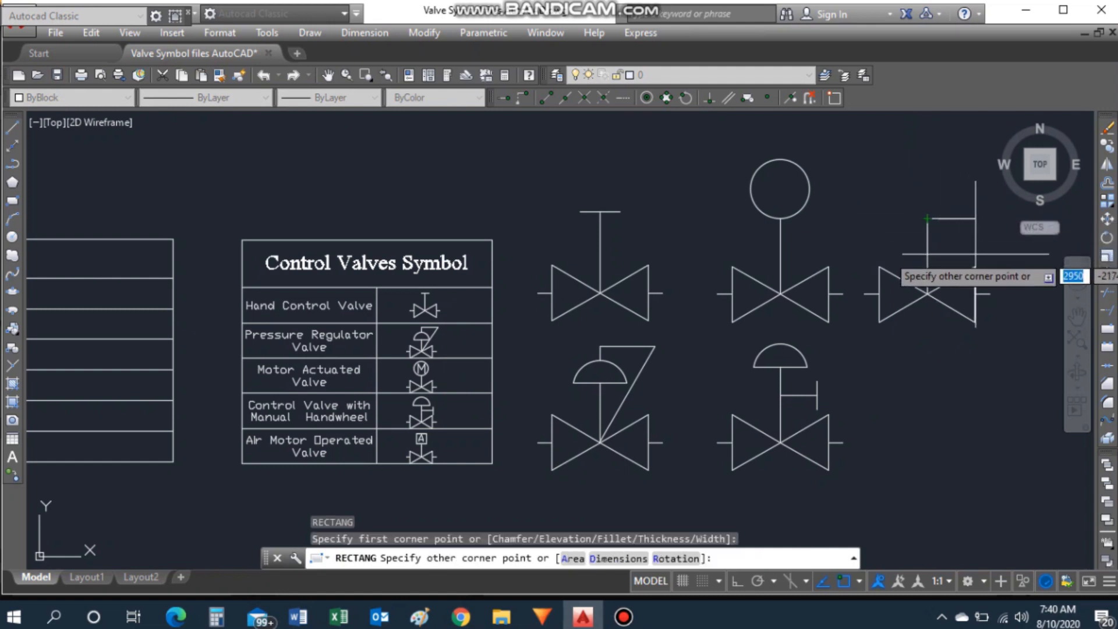
click(975, 254)
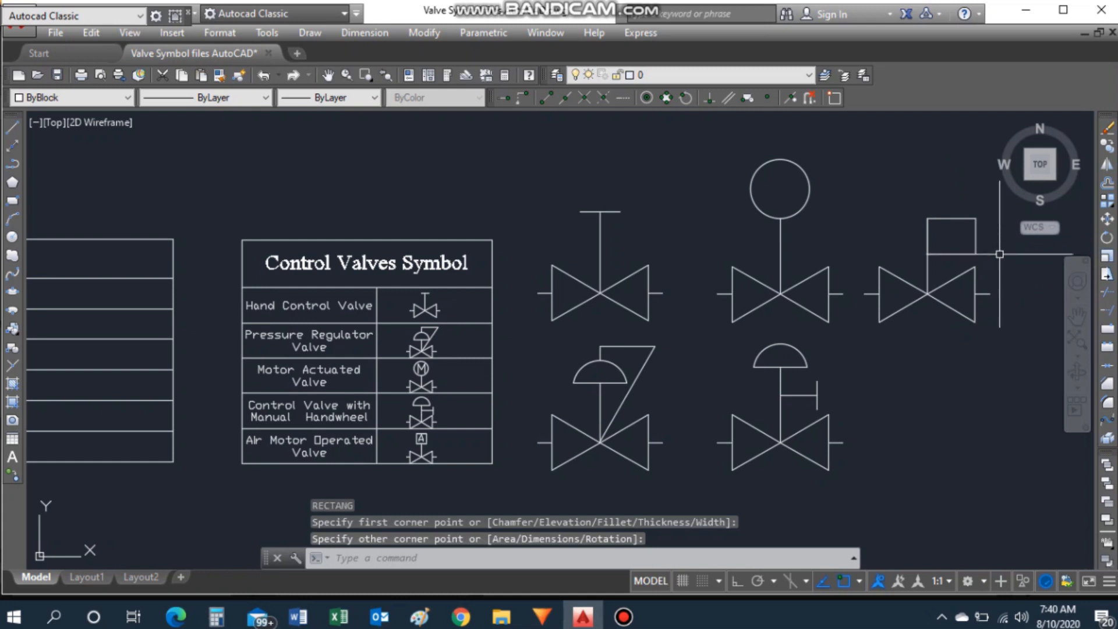
Step: Move the rectangle by its centre onto the top end of the second copied valve's stem
text(m)
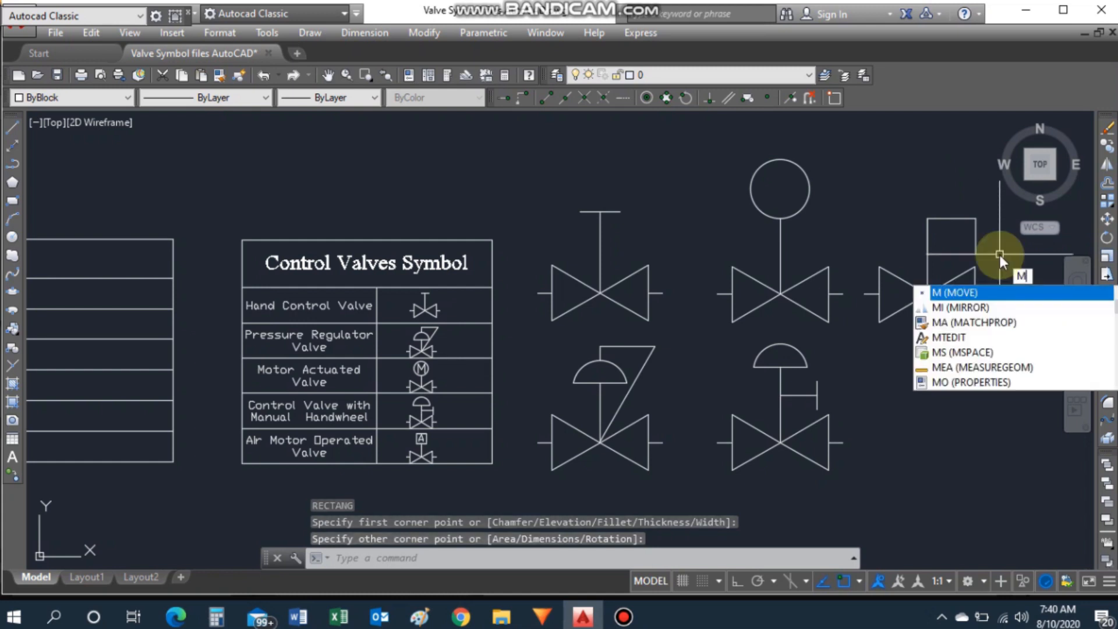
key(Return)
click(964, 253)
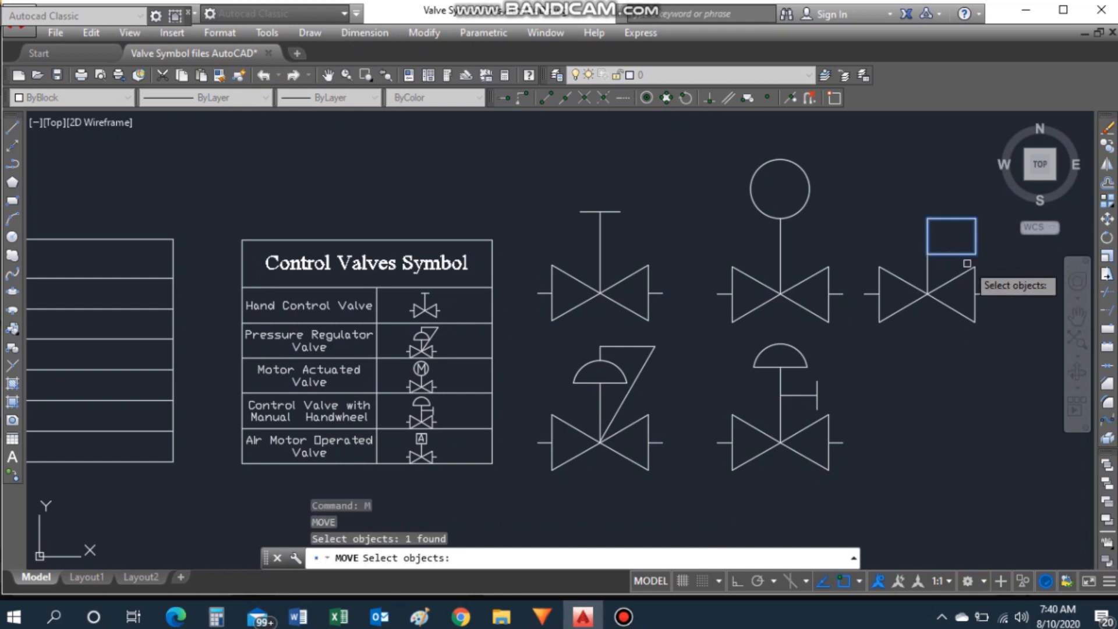
key(Return)
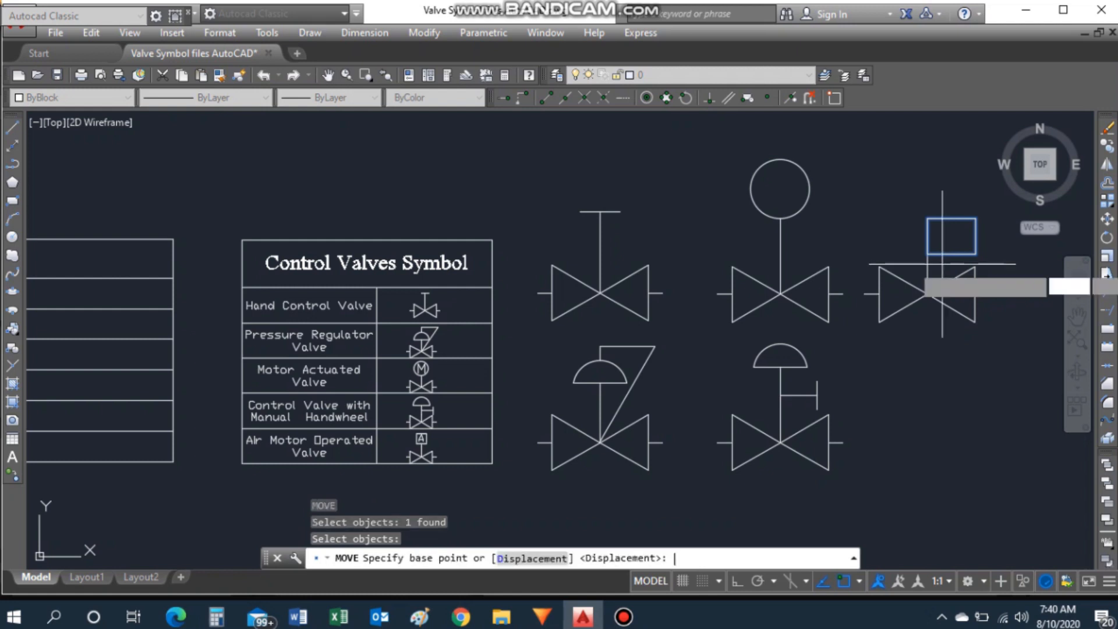
click(951, 237)
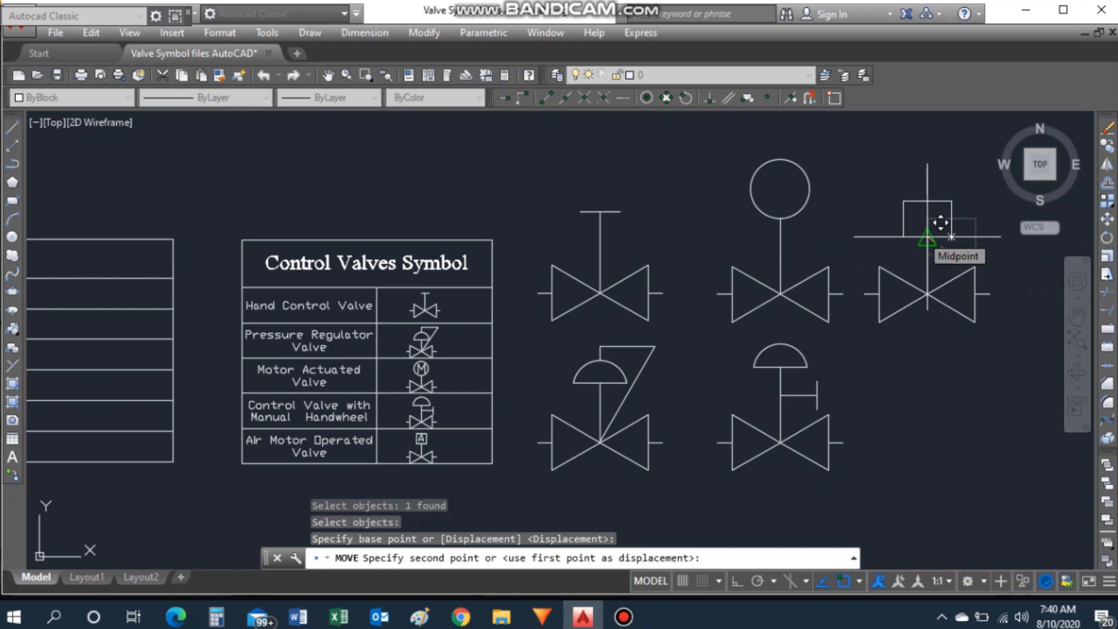
click(940, 222)
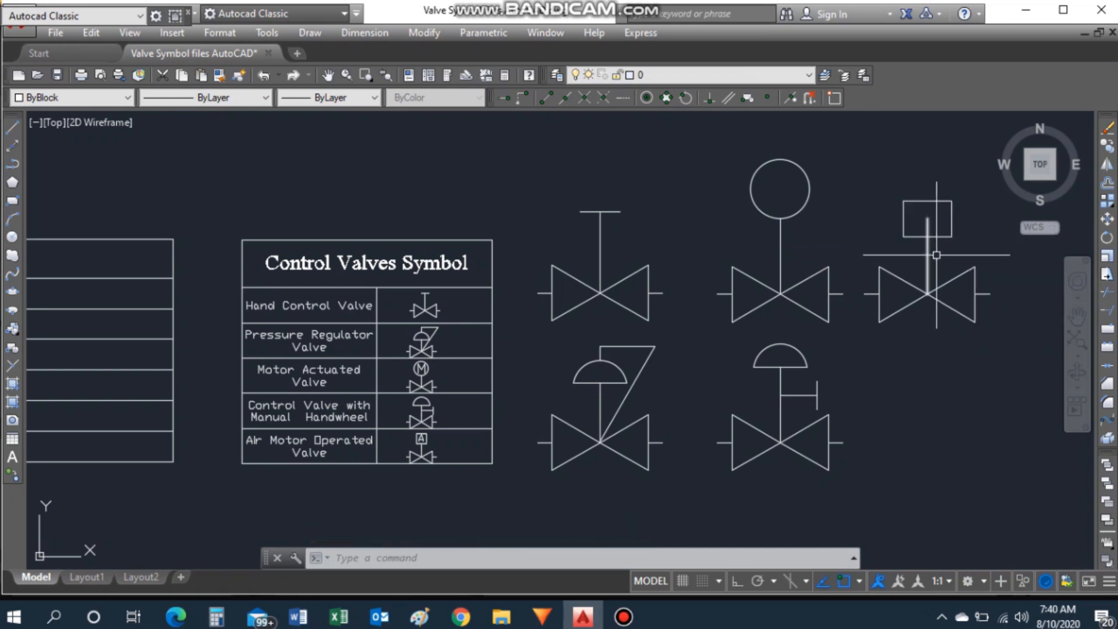
Step: Move the rectangle straight up about 1261 units so its lower edge sits at the top end of the stem
key(Return)
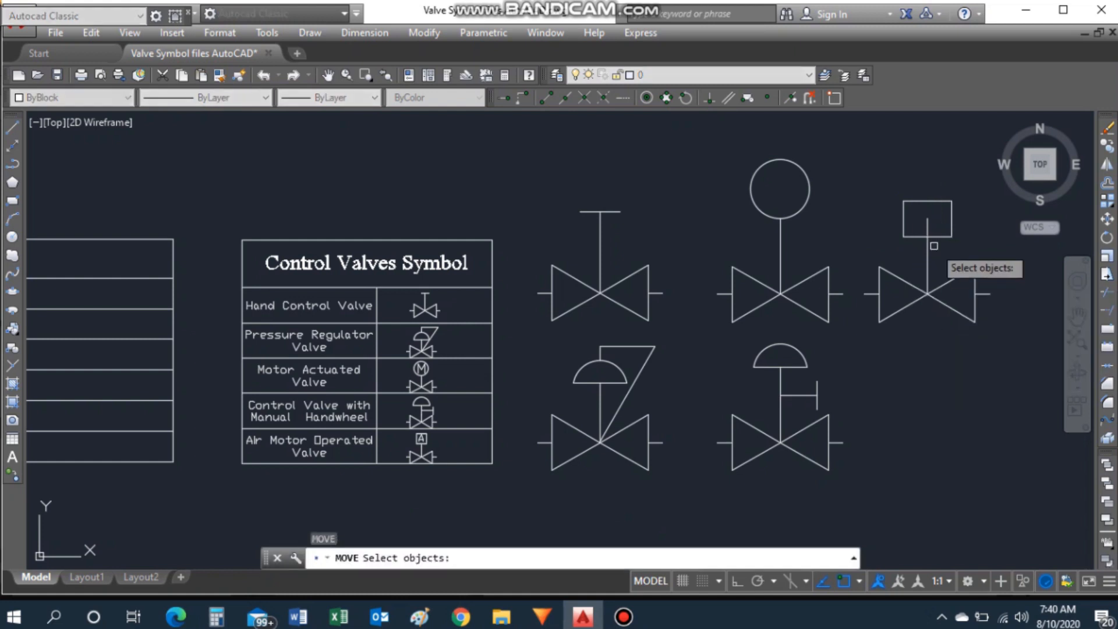
click(936, 238)
key(Return)
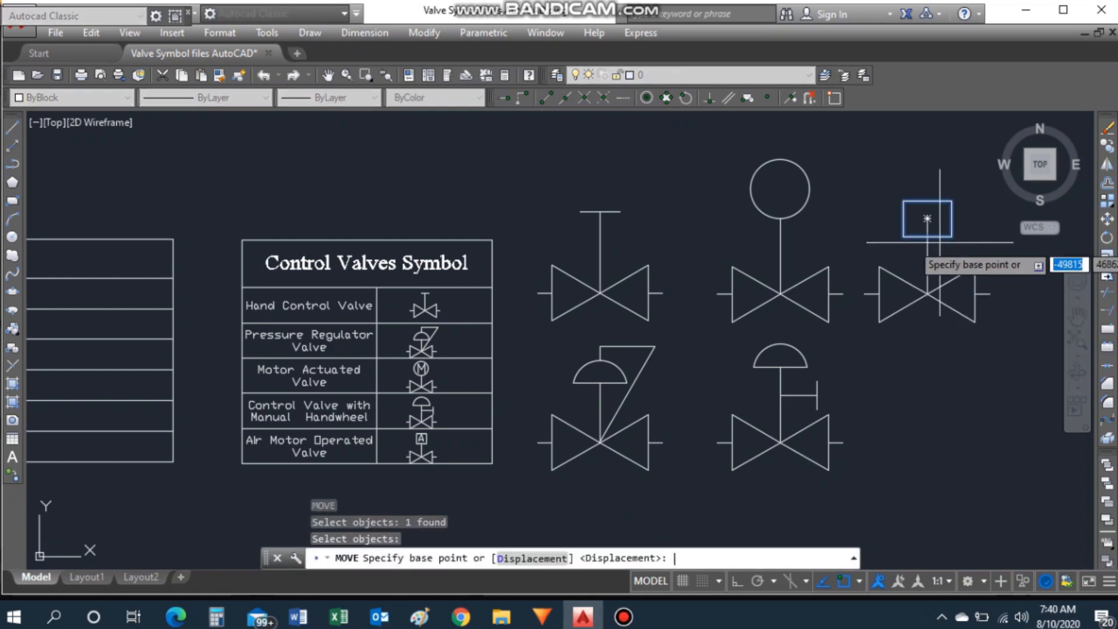
click(927, 219)
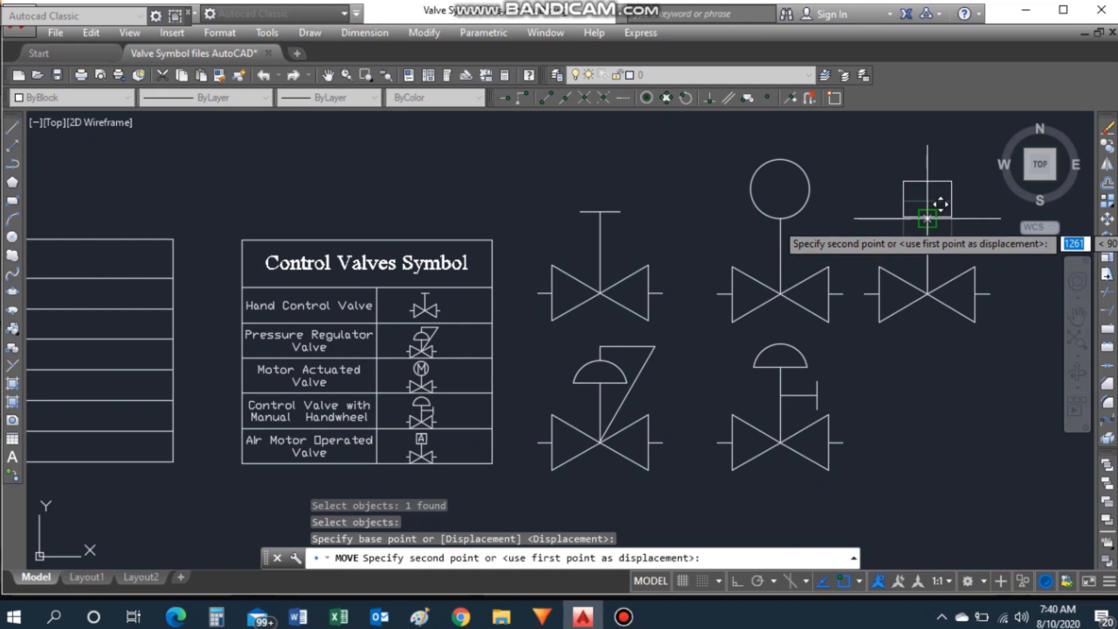
click(927, 216)
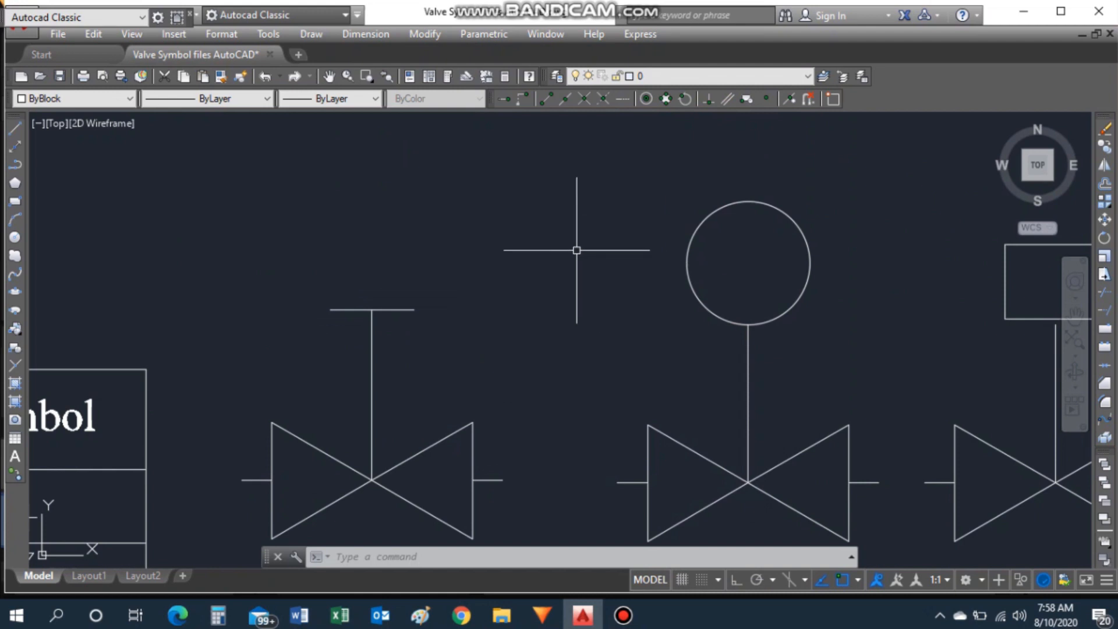
Step: Add a single-line text M, about 2779 high with rotation 0, in the empty area between the hand control valve and the circle
text(te)
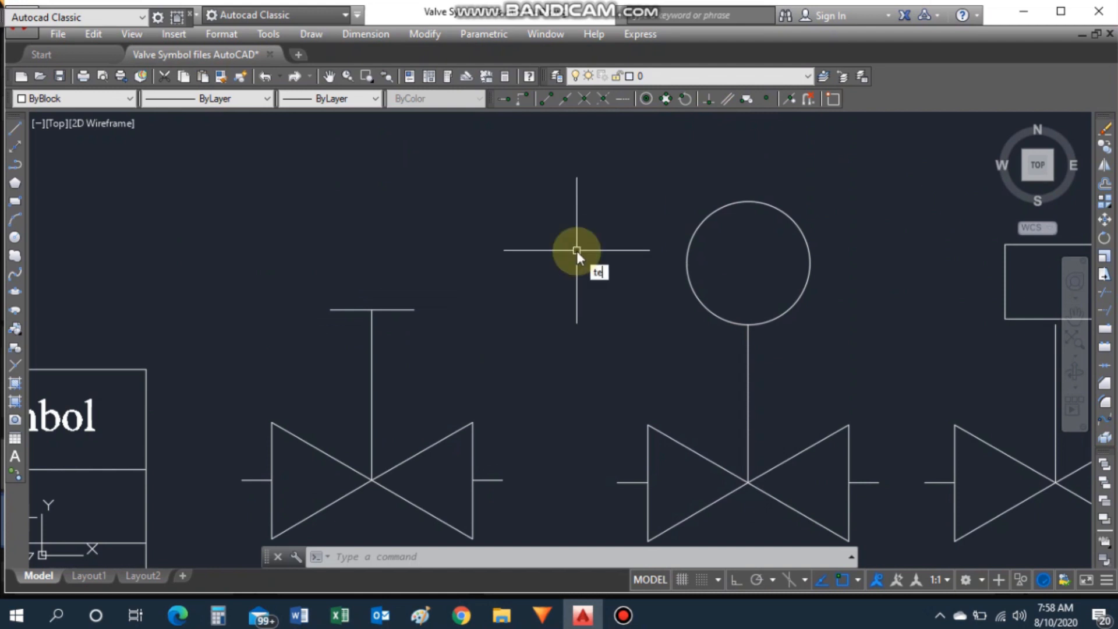
text(xt)
key(Return)
click(542, 219)
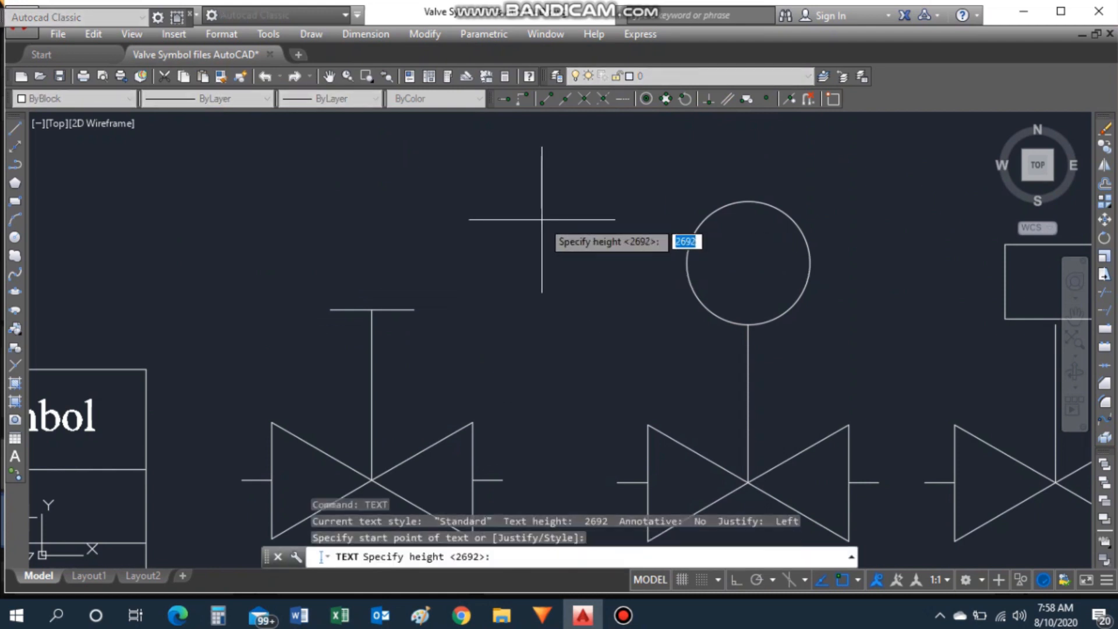
key(Return)
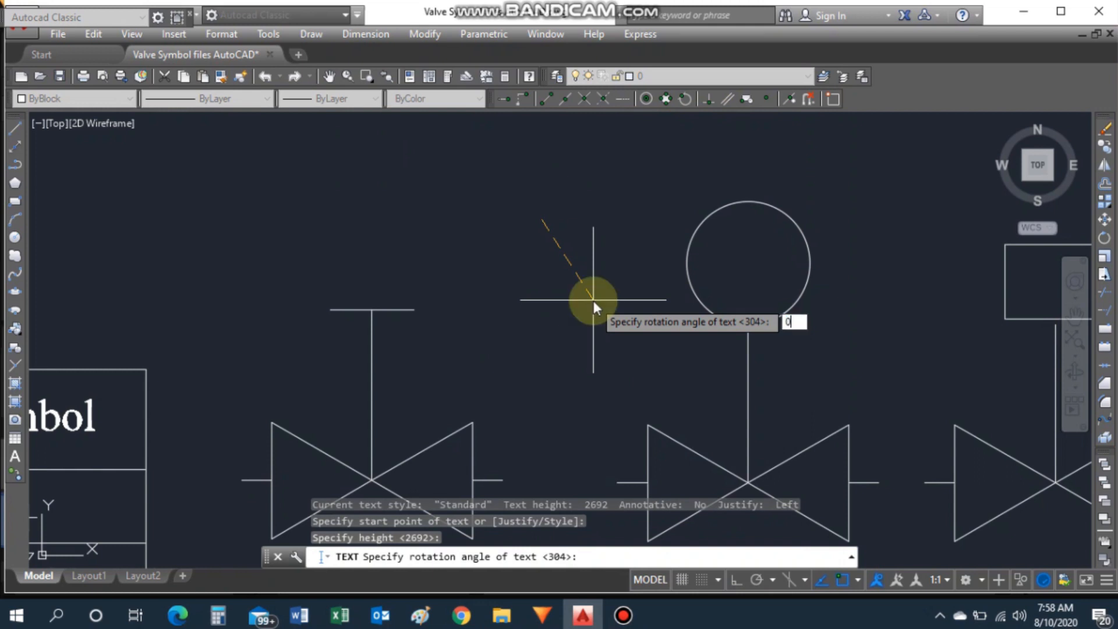
key(Return)
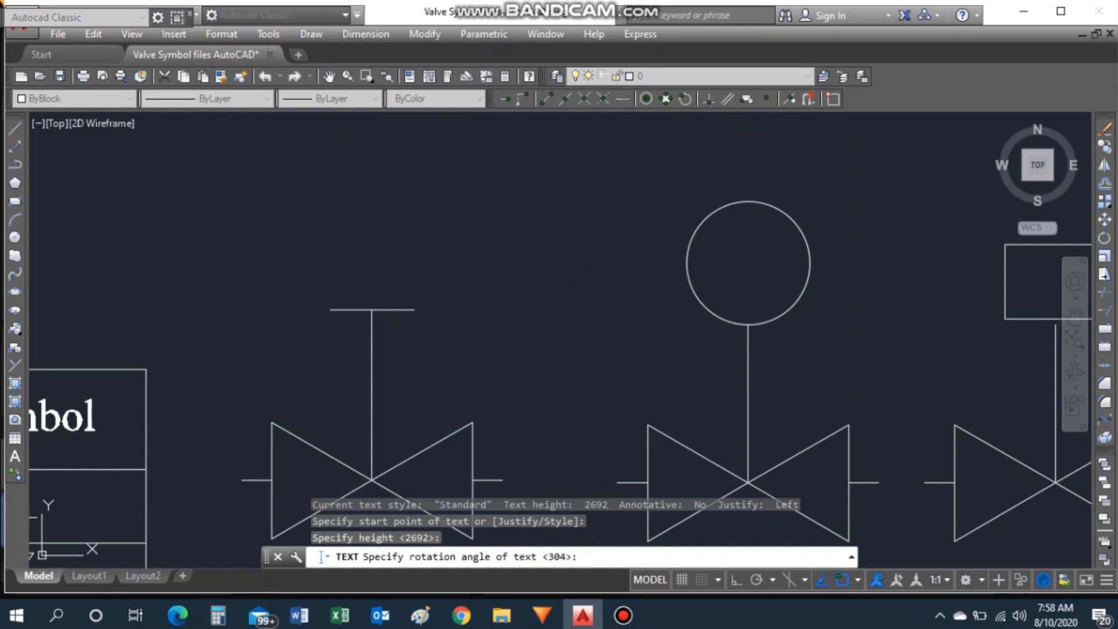
text(V)
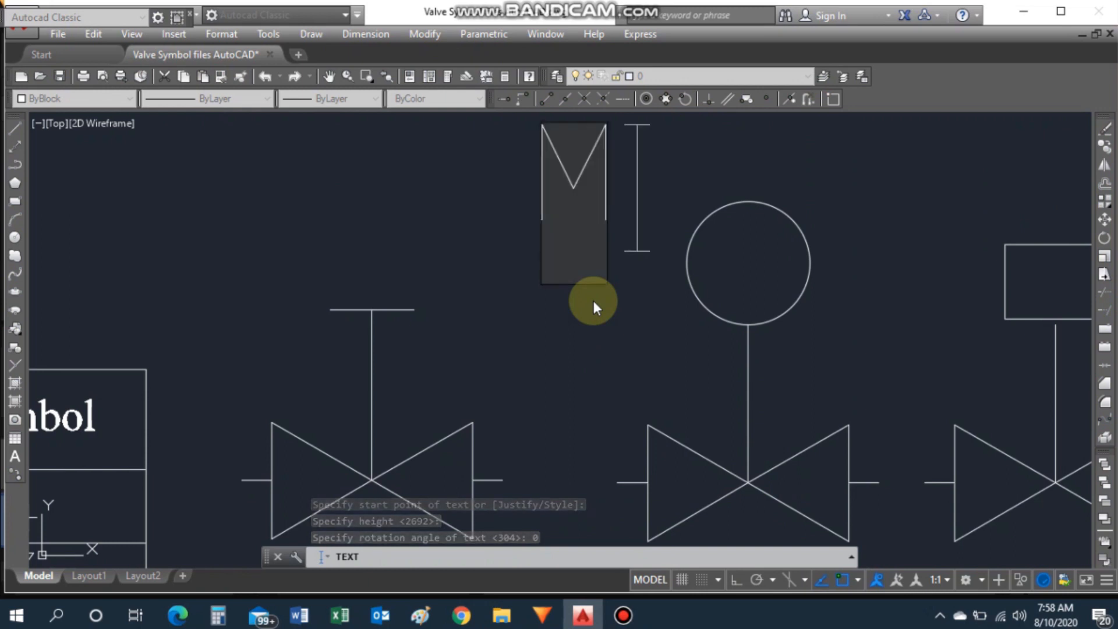
click(593, 300)
key(Escape)
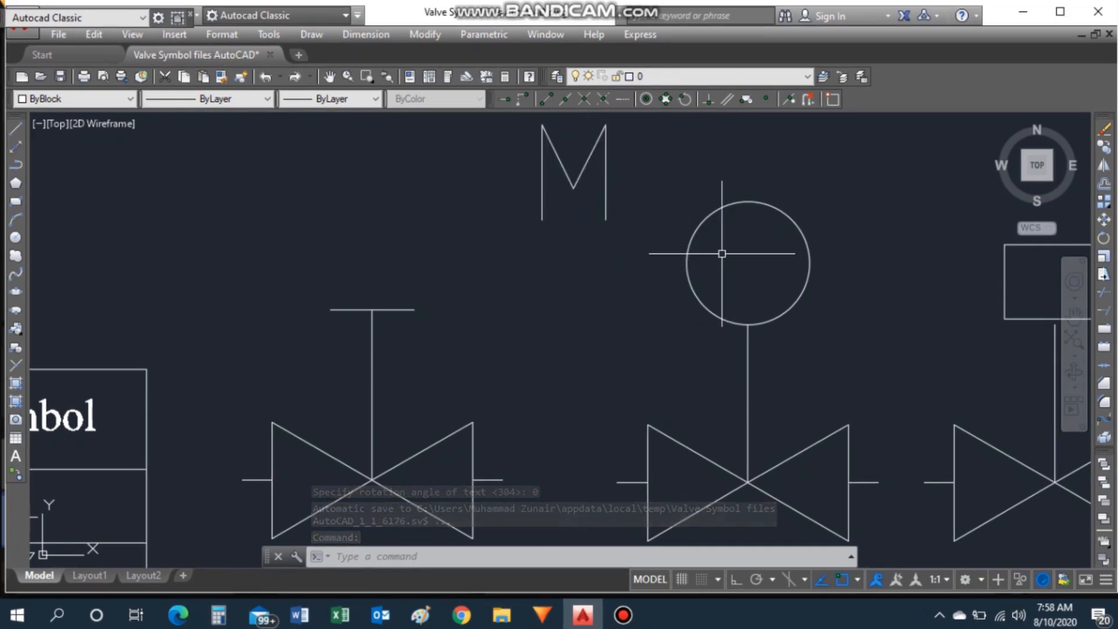
Step: Move the letter M by its lower-left corner so that it sits centred inside the circle of the motor actuated valve
text(m)
key(Return)
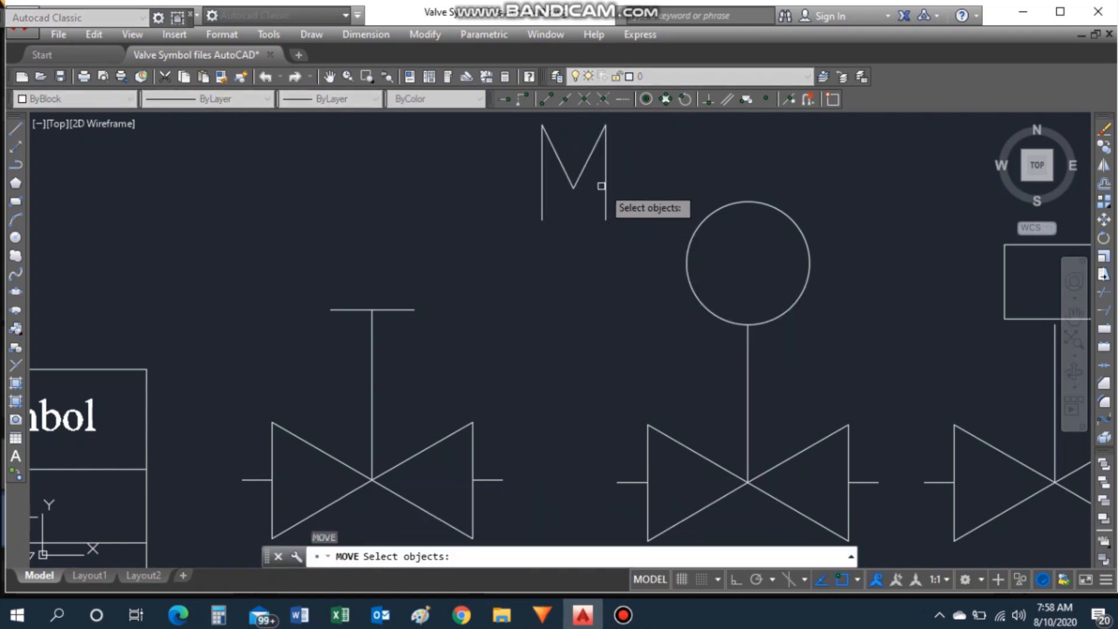
click(606, 178)
key(Return)
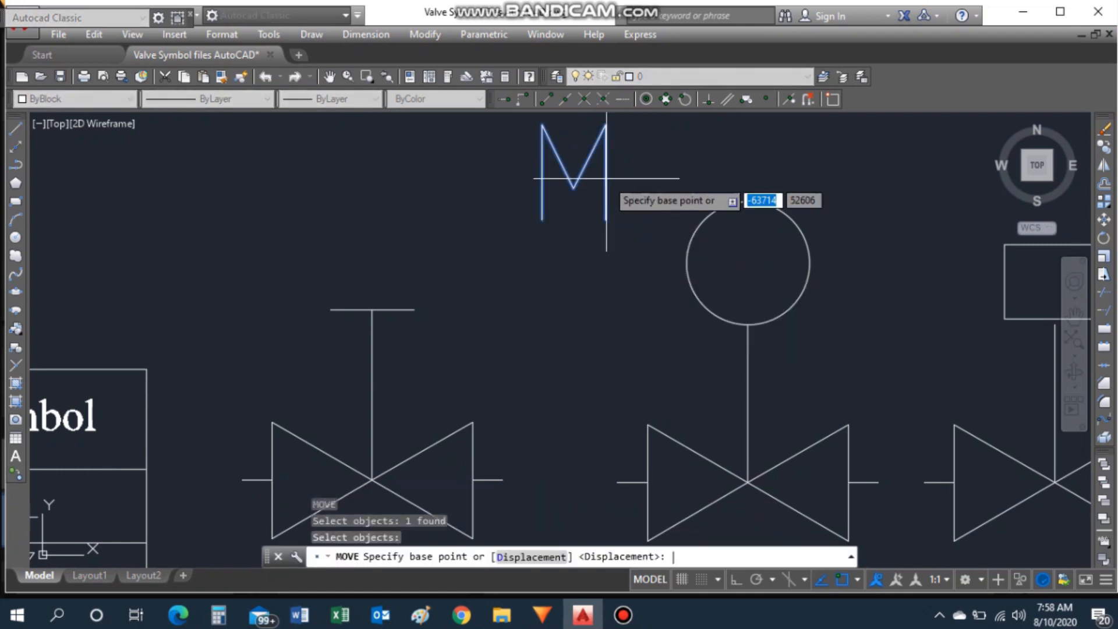
click(542, 219)
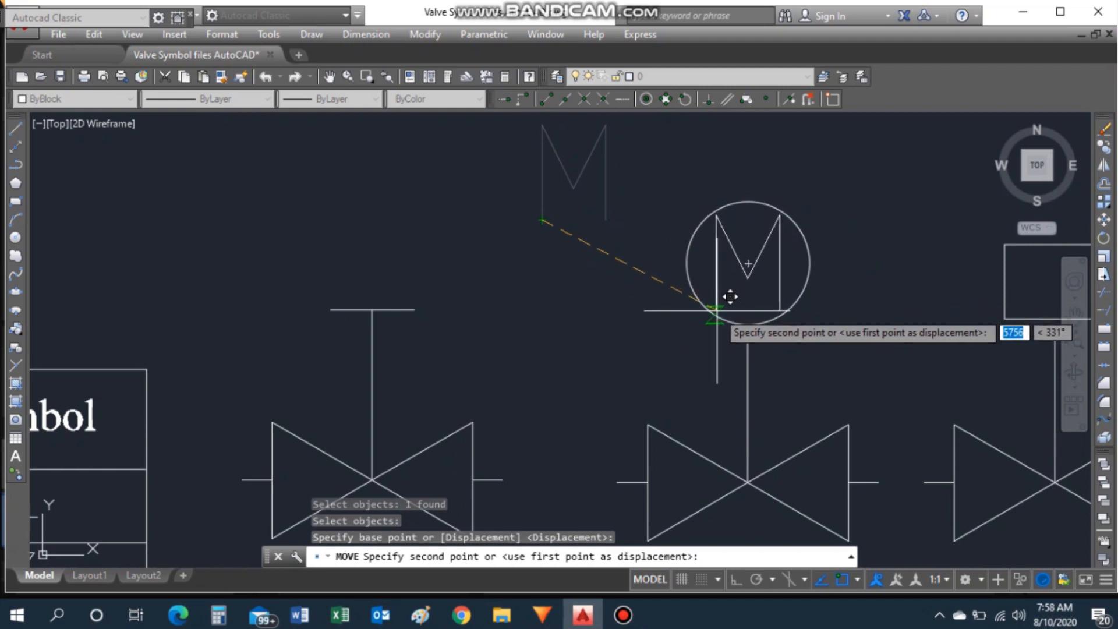
click(728, 308)
Step: Check the air motor operated valve in the reference table and add a text A with rotation 0 above the rectangle, about as tall as it
scroll(728, 311, down, 6)
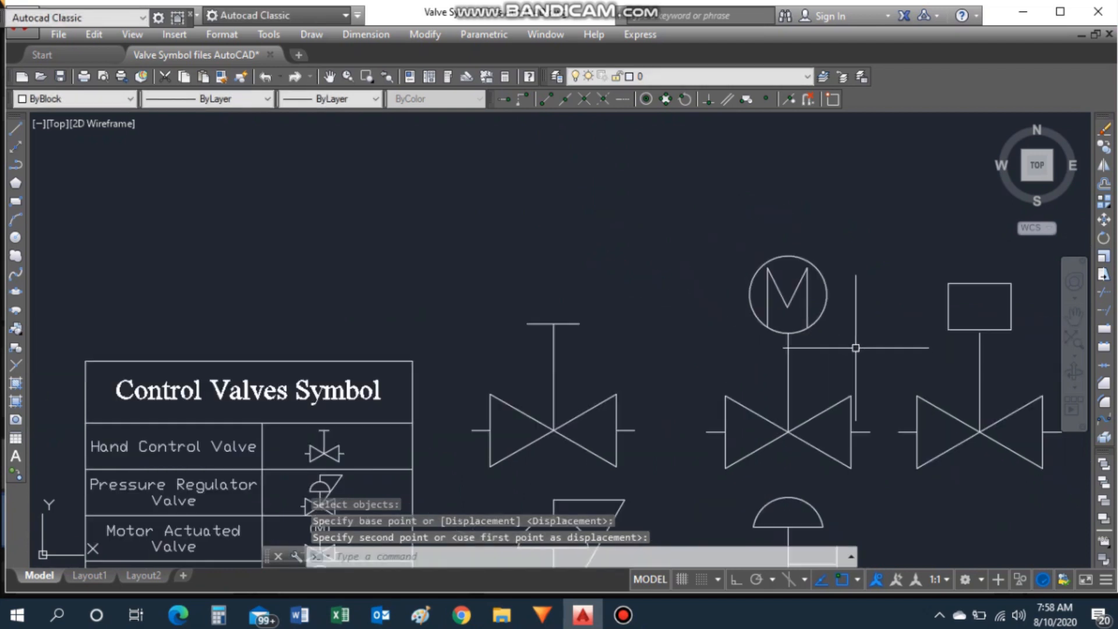
scroll(856, 425, up, 2)
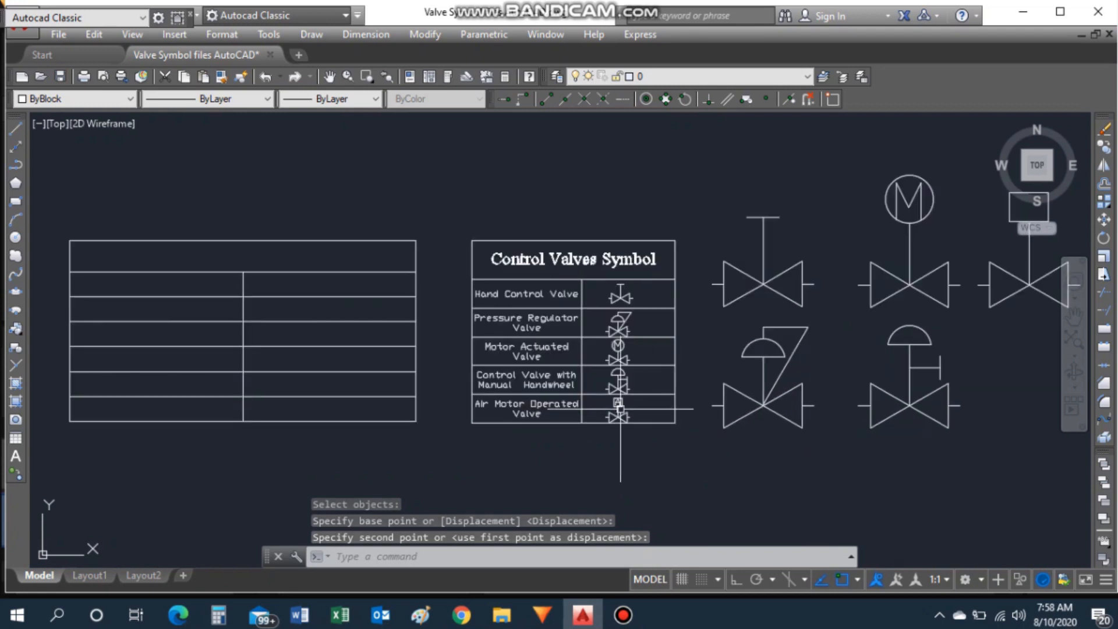
scroll(498, 420, up, 2)
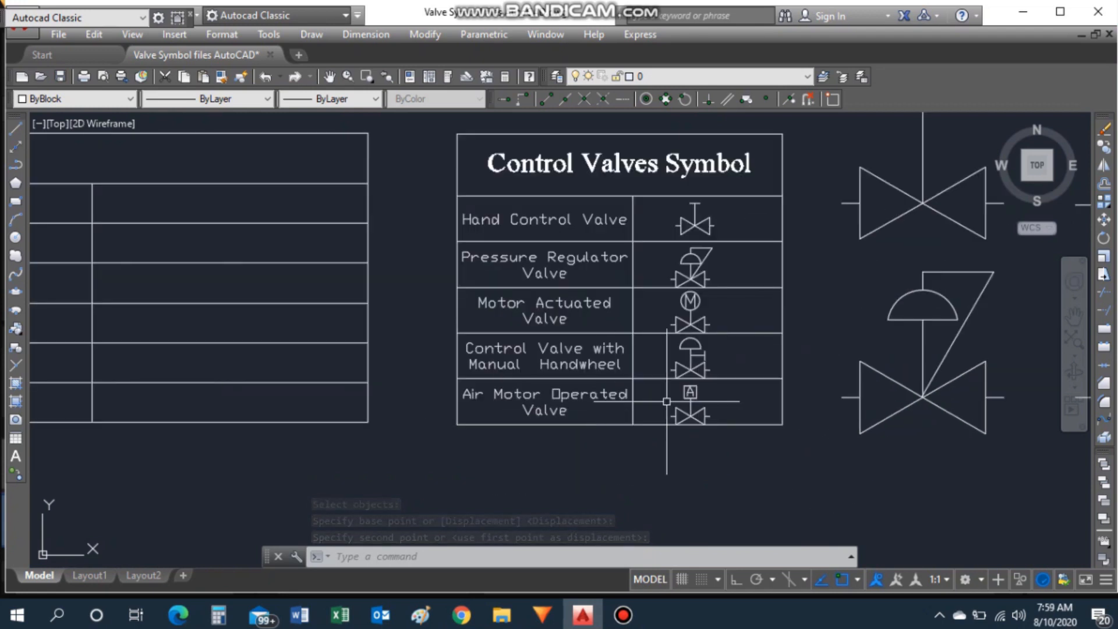
scroll(728, 390, down, 4)
scroll(1019, 256, up, 4)
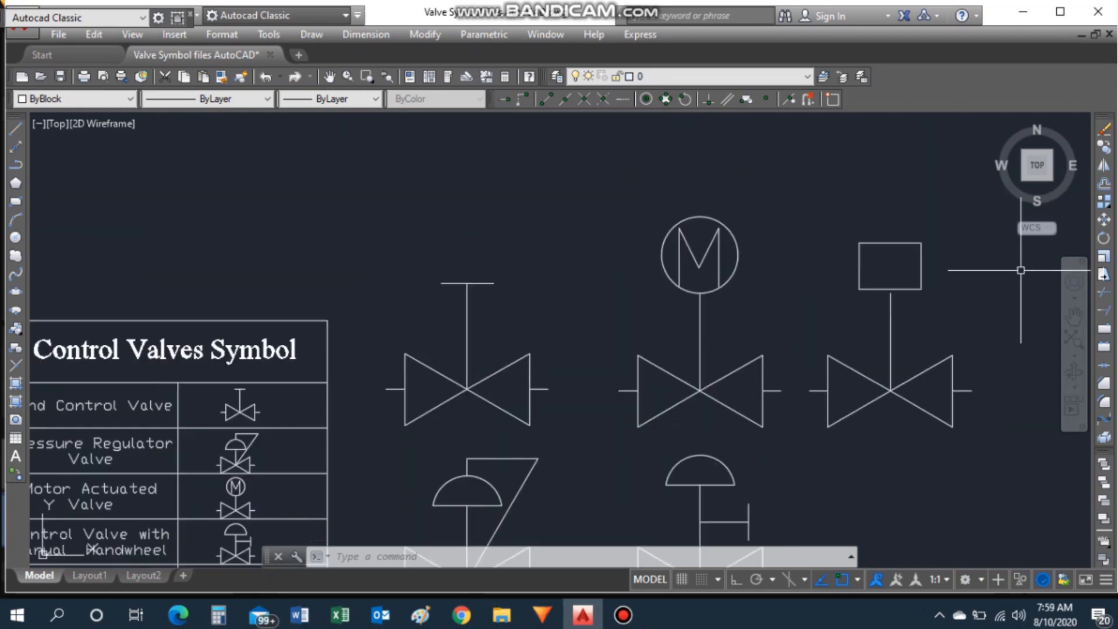
text(ext)
key(Return)
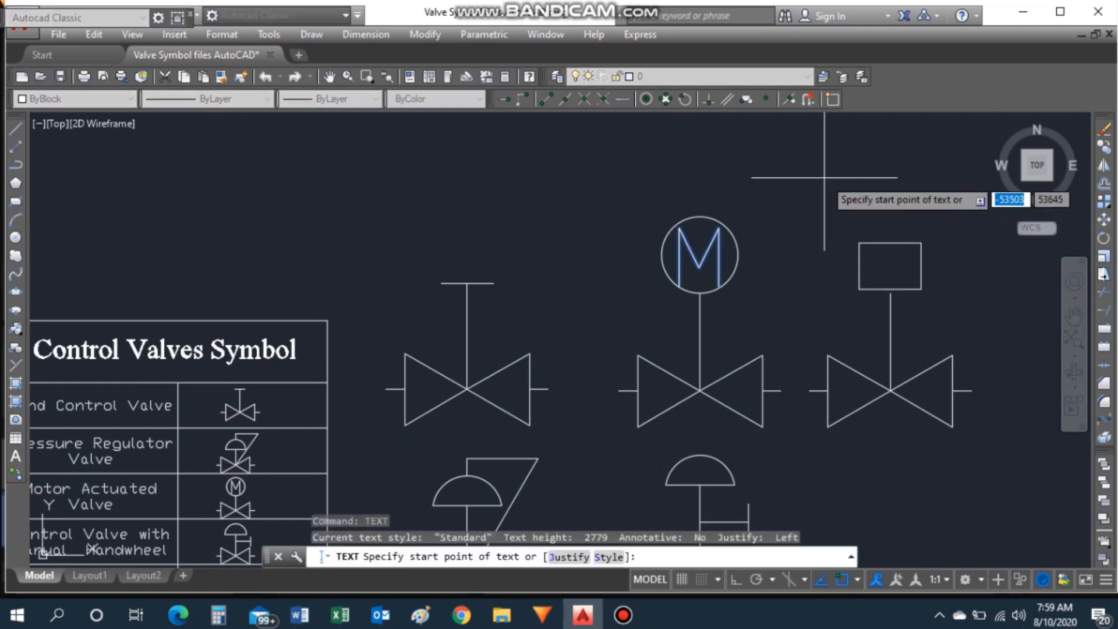
click(821, 150)
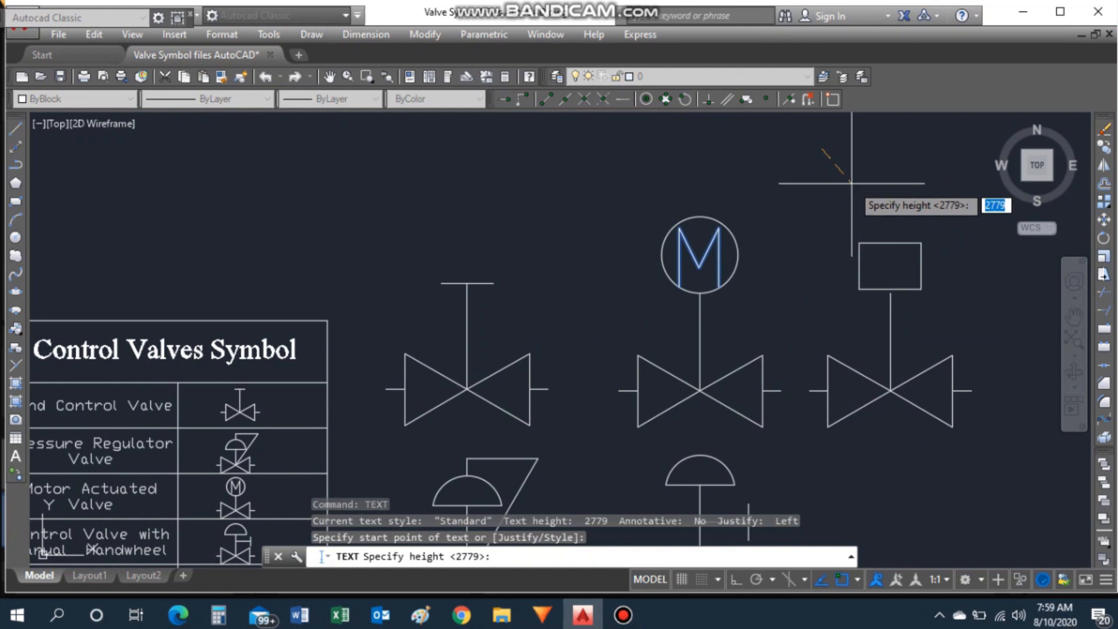
key(Return)
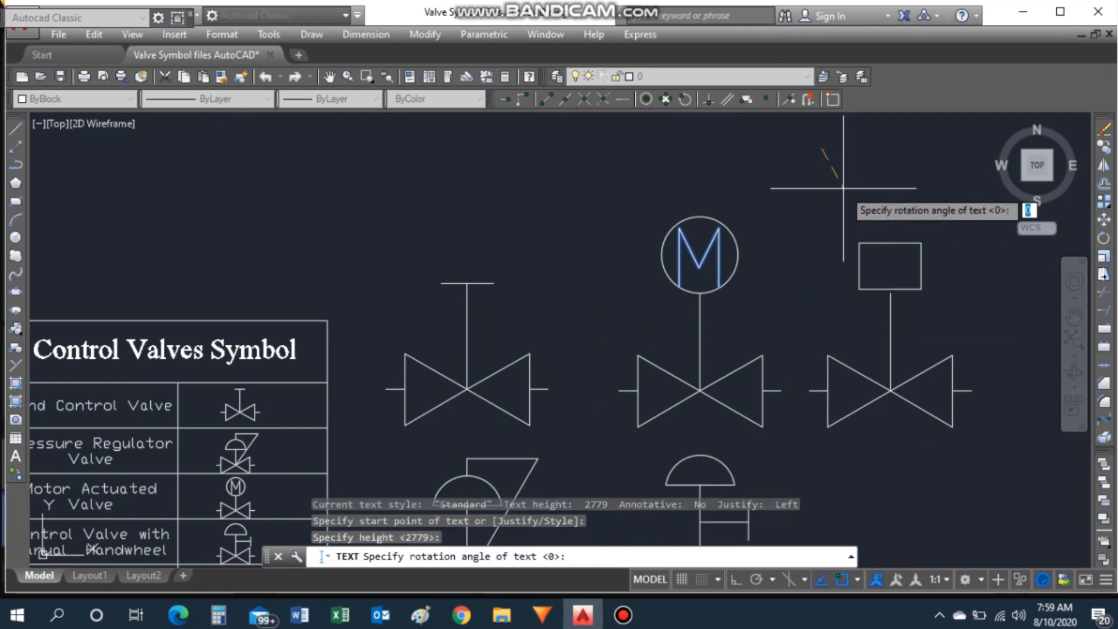
key(Return)
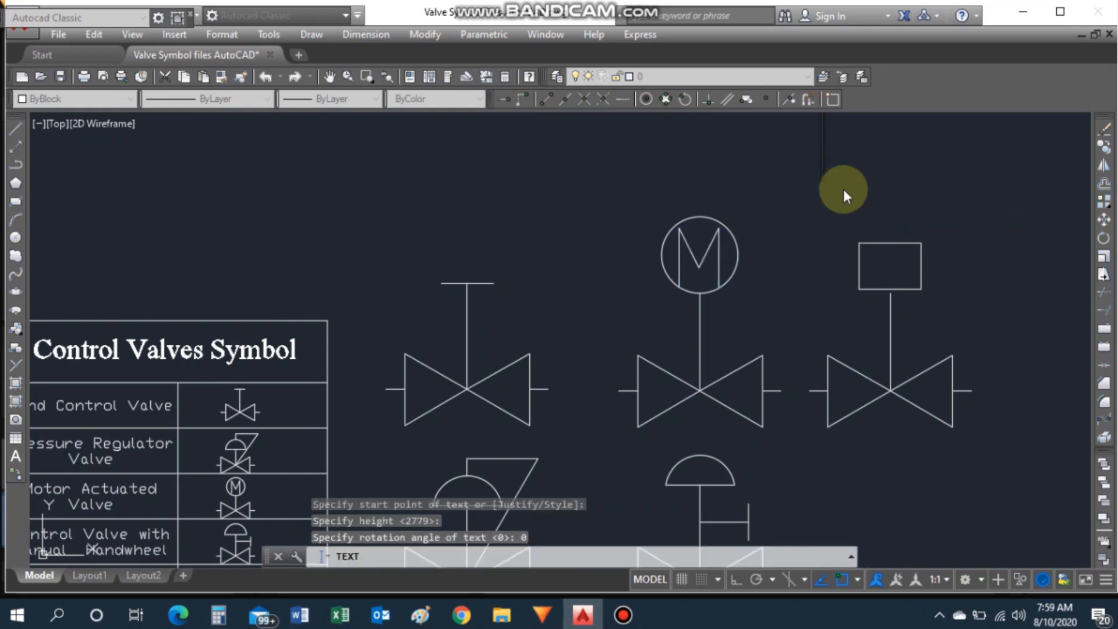
text(A)
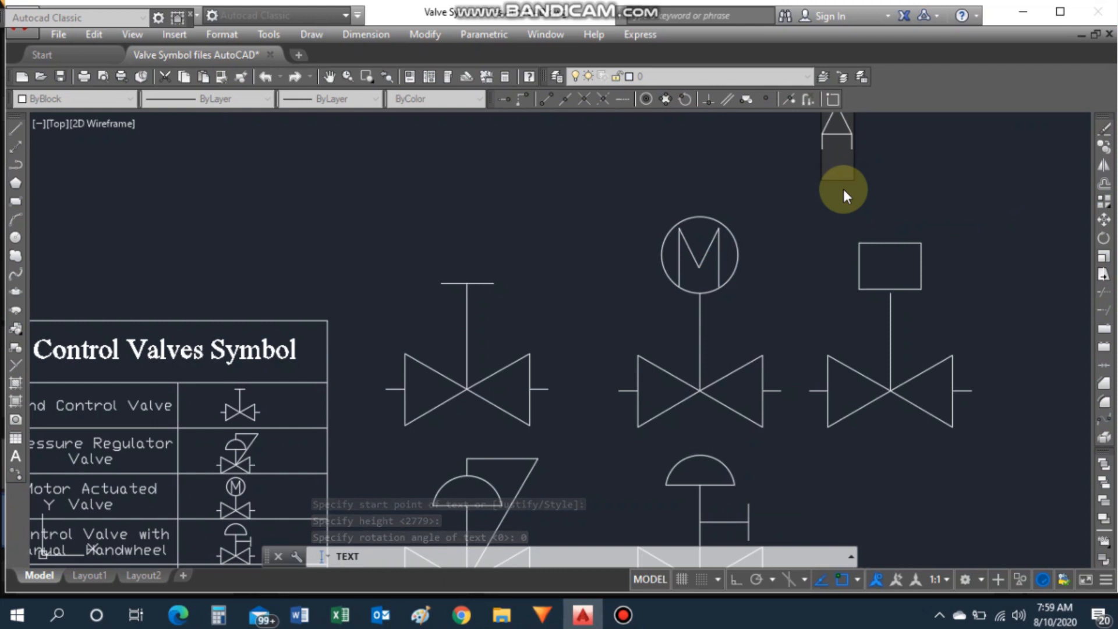
key(Return)
key(Return)
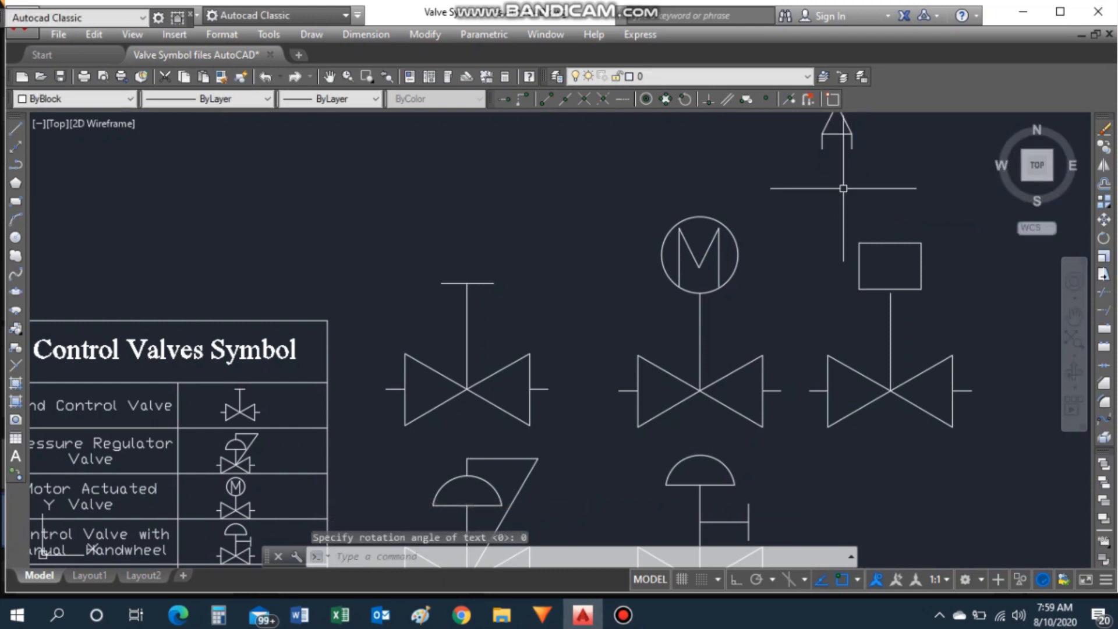
Step: Move the letter A by its lower-left corner into the middle of the rectangle on the air motor operated valve
text(m)
key(Return)
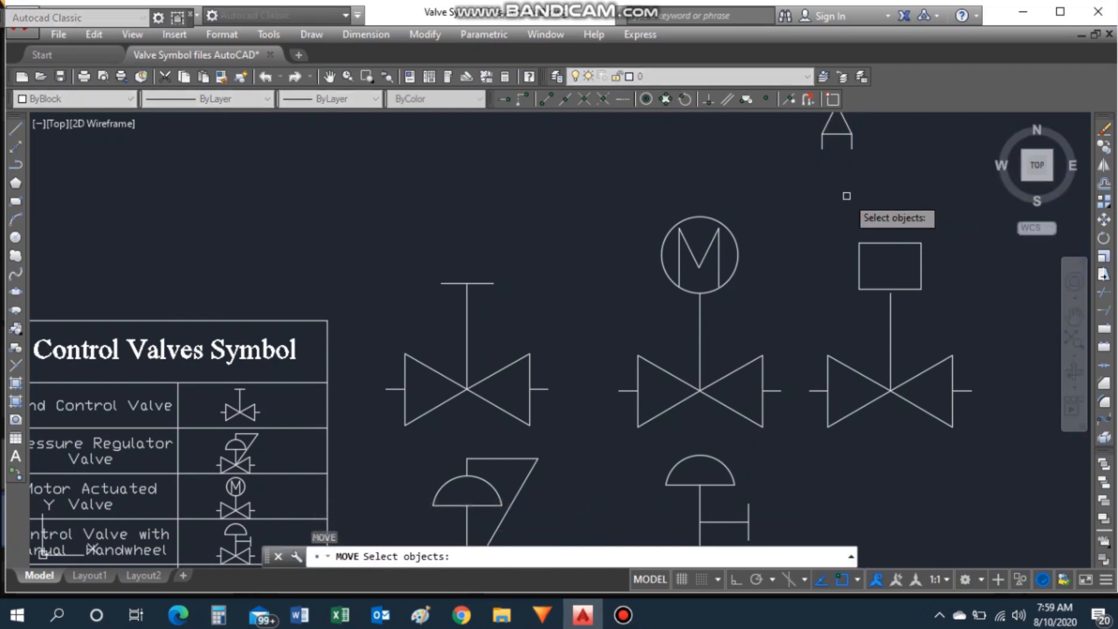
click(854, 139)
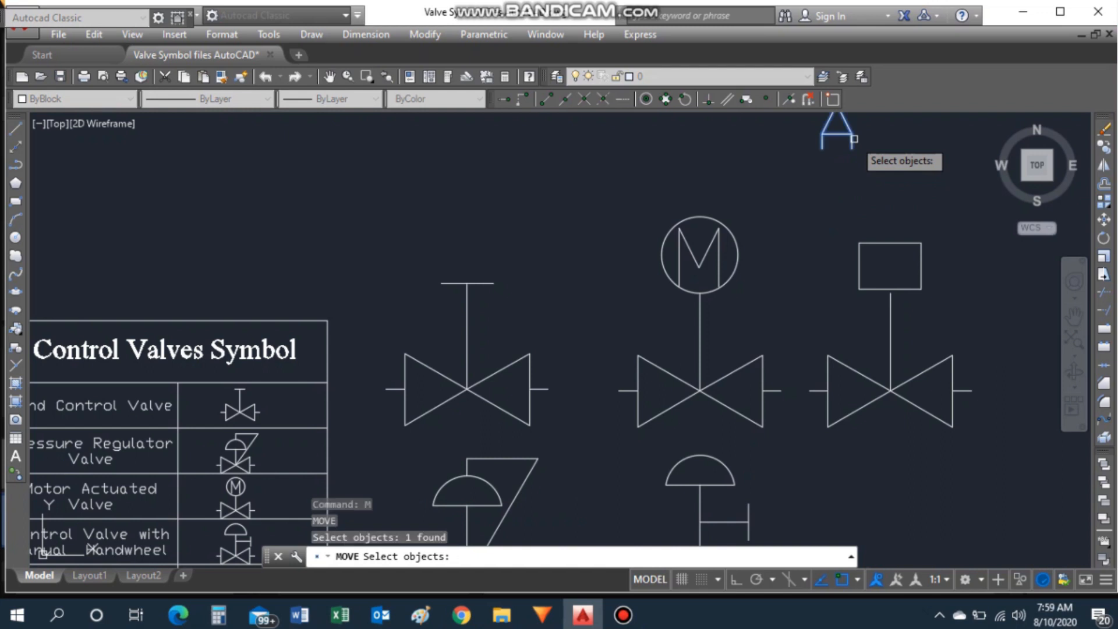
key(Return)
click(822, 150)
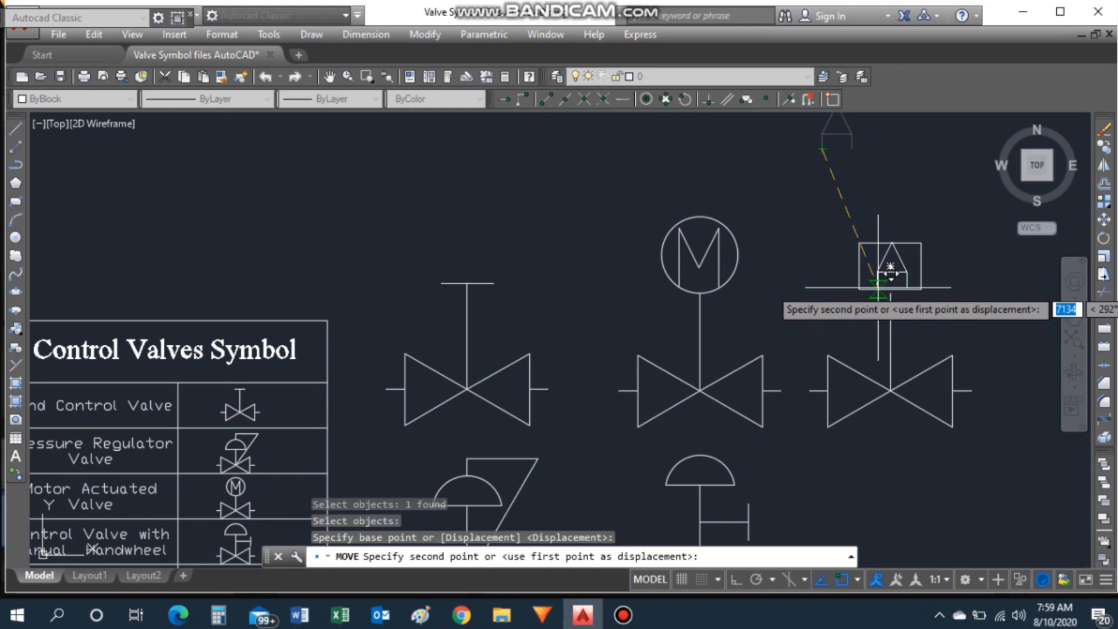
click(878, 287)
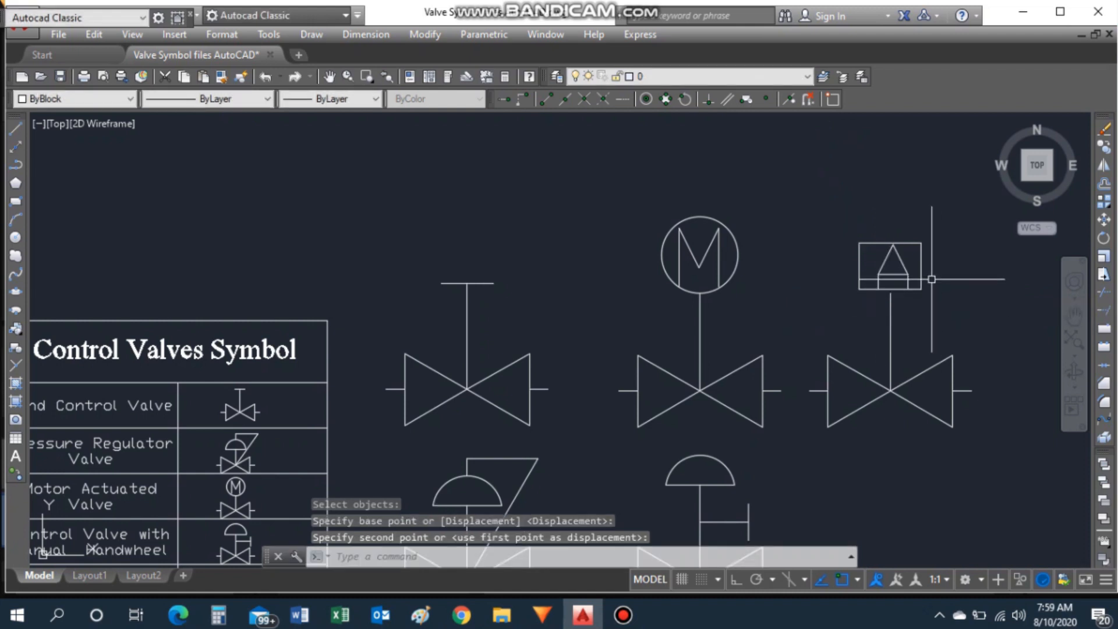
Step: Define a block named "hand wheel valve" from all objects of the hand control valve symbol, converting them to the block
scroll(932, 280, down, 2)
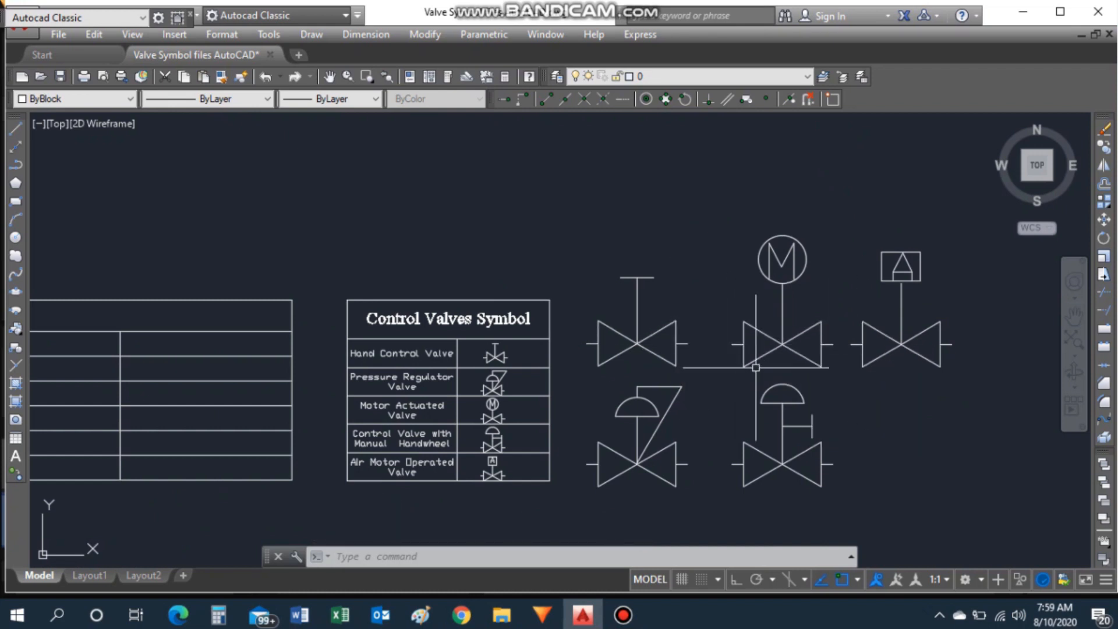
scroll(756, 368, down, 2)
click(348, 375)
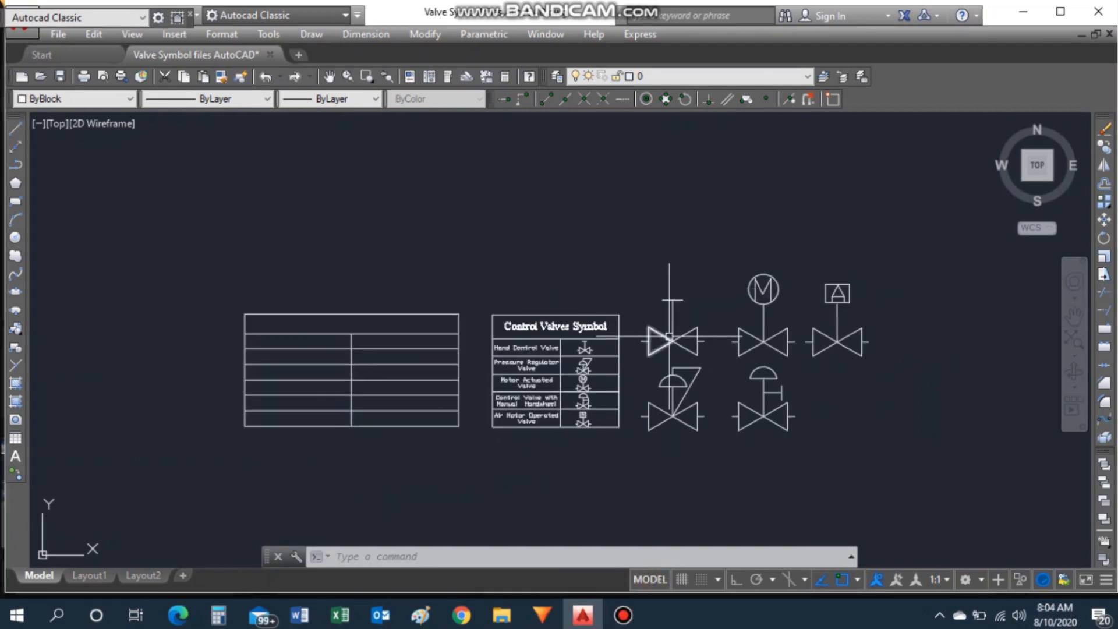
text(b)
key(Return)
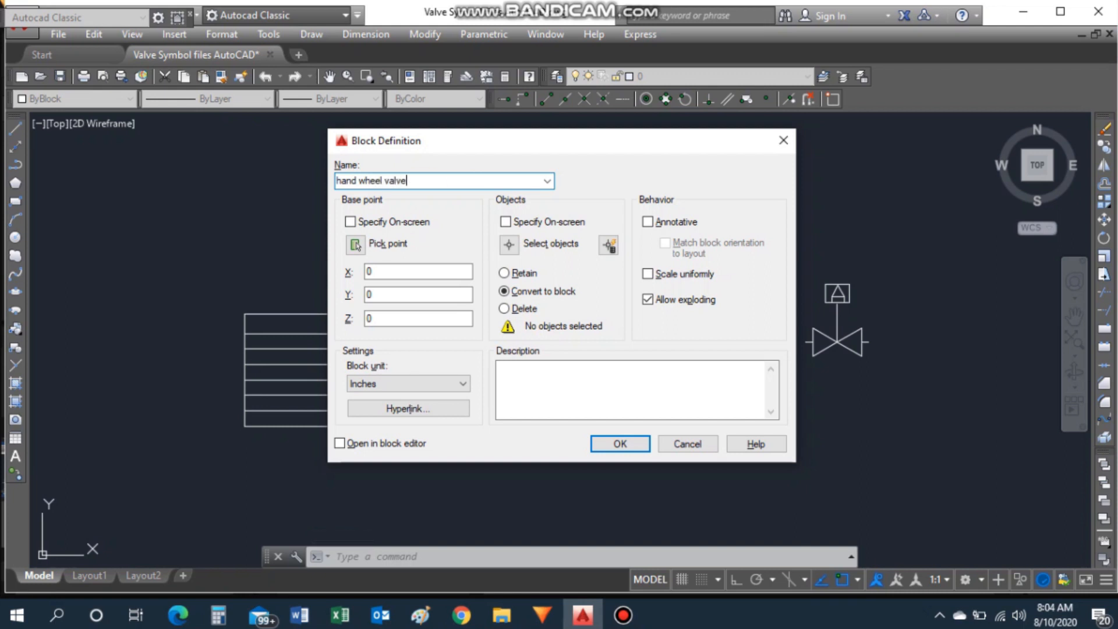
click(510, 247)
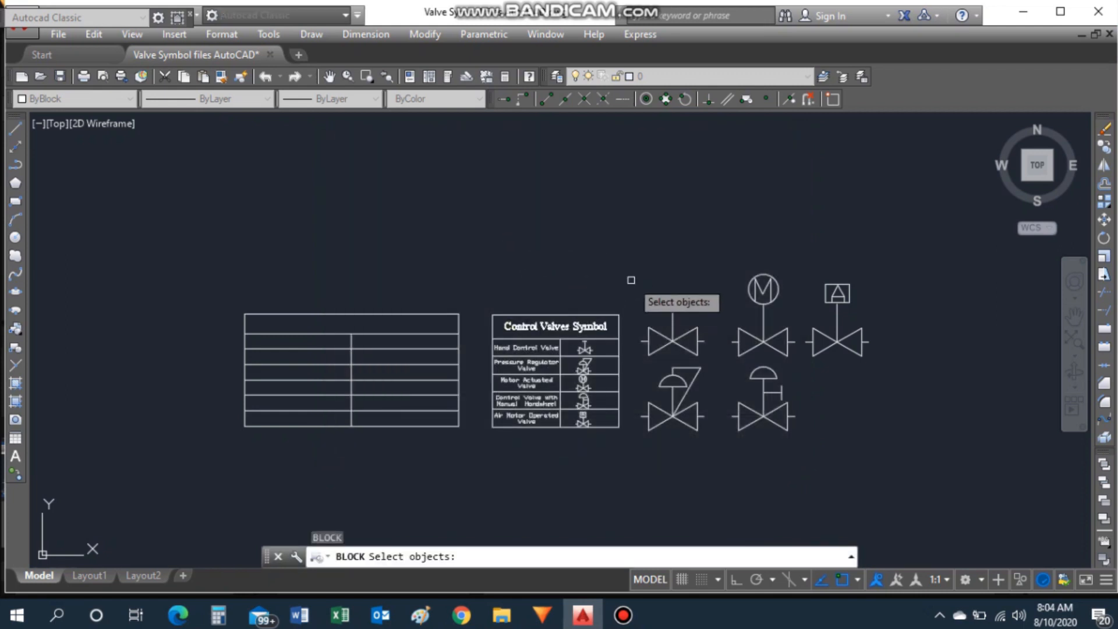
click(631, 281)
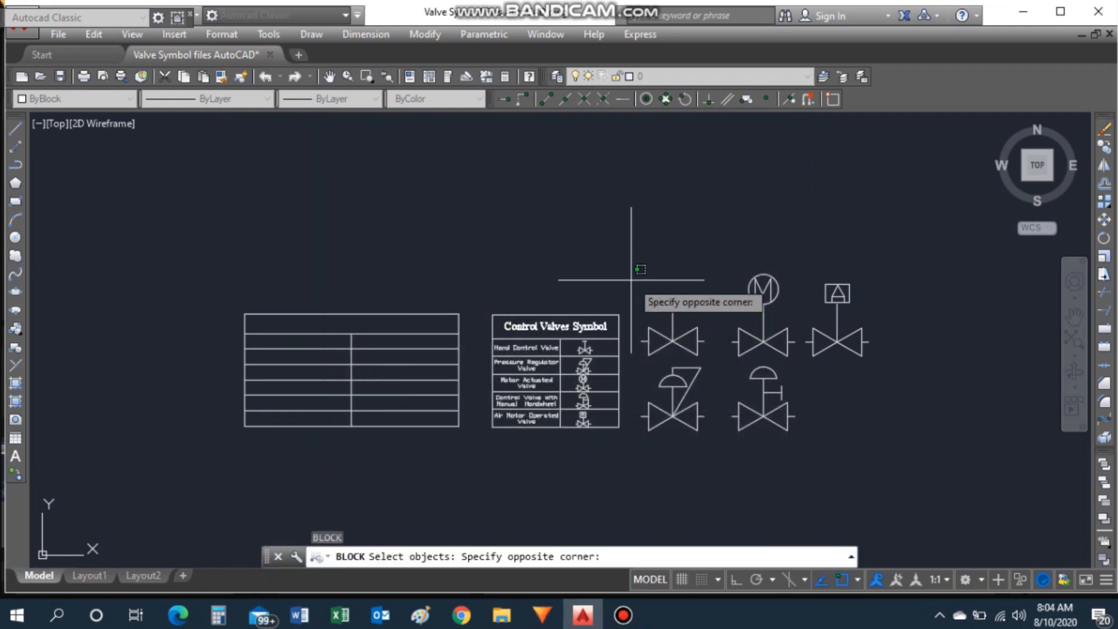
click(715, 360)
key(Return)
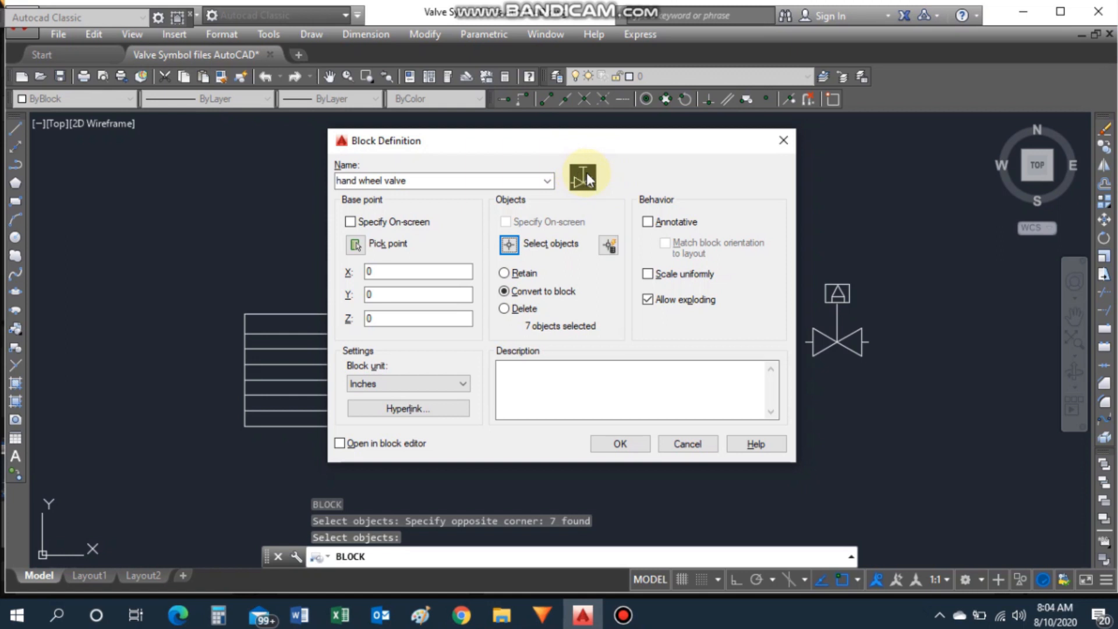
click(621, 444)
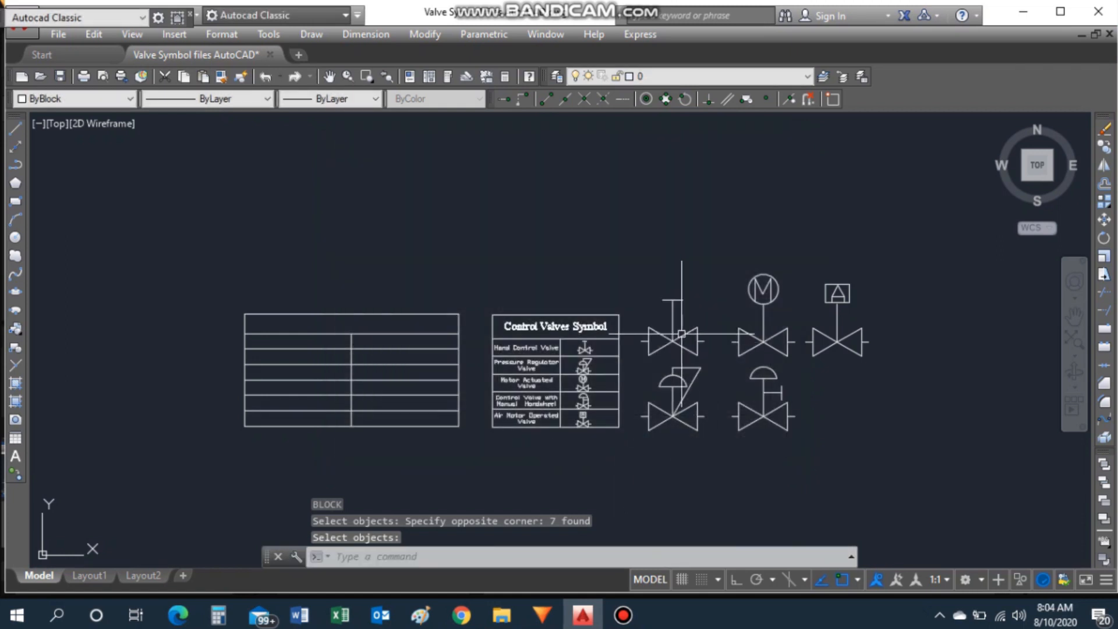
Step: Define a block named "Pressure Regulator valve" from all objects of the pressure regulator valve symbol, converting them to the block
scroll(698, 337, up, 2)
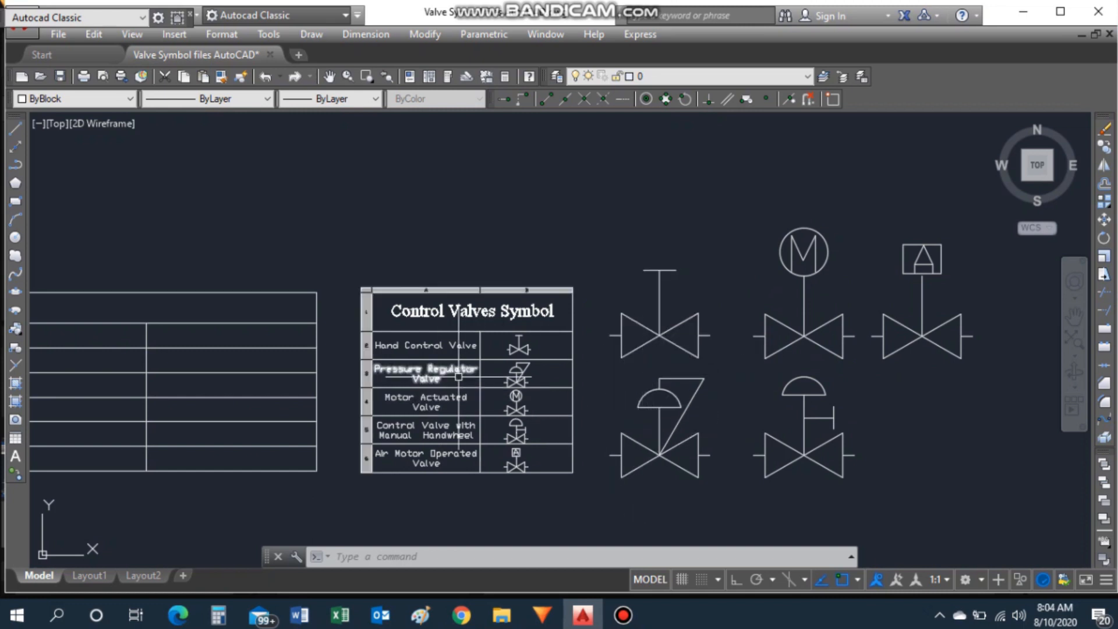
text(b)
key(Return)
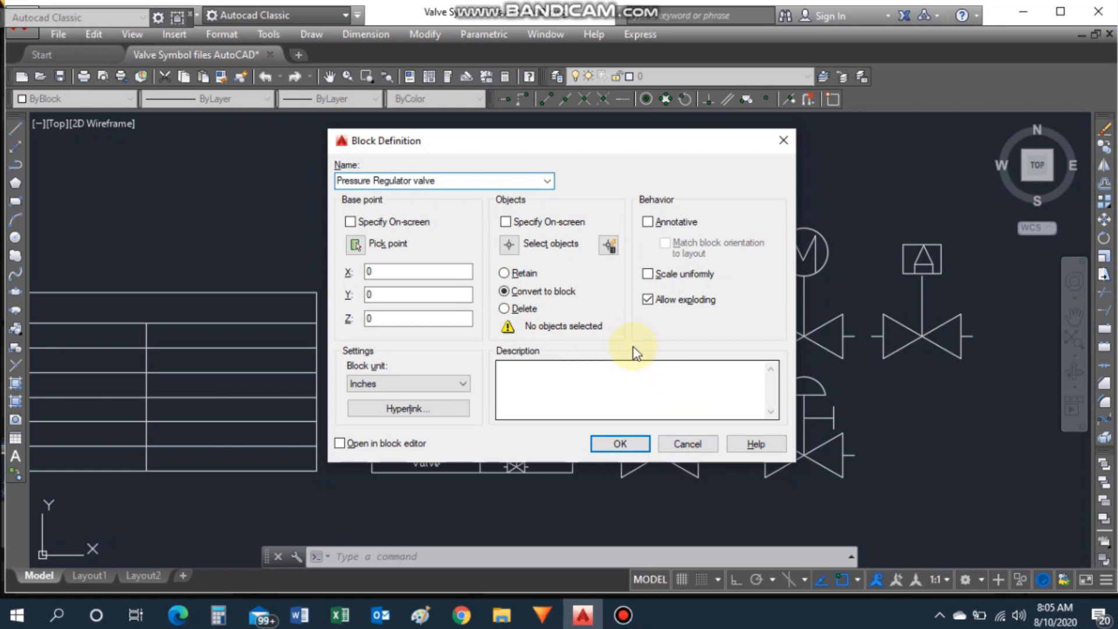
click(510, 243)
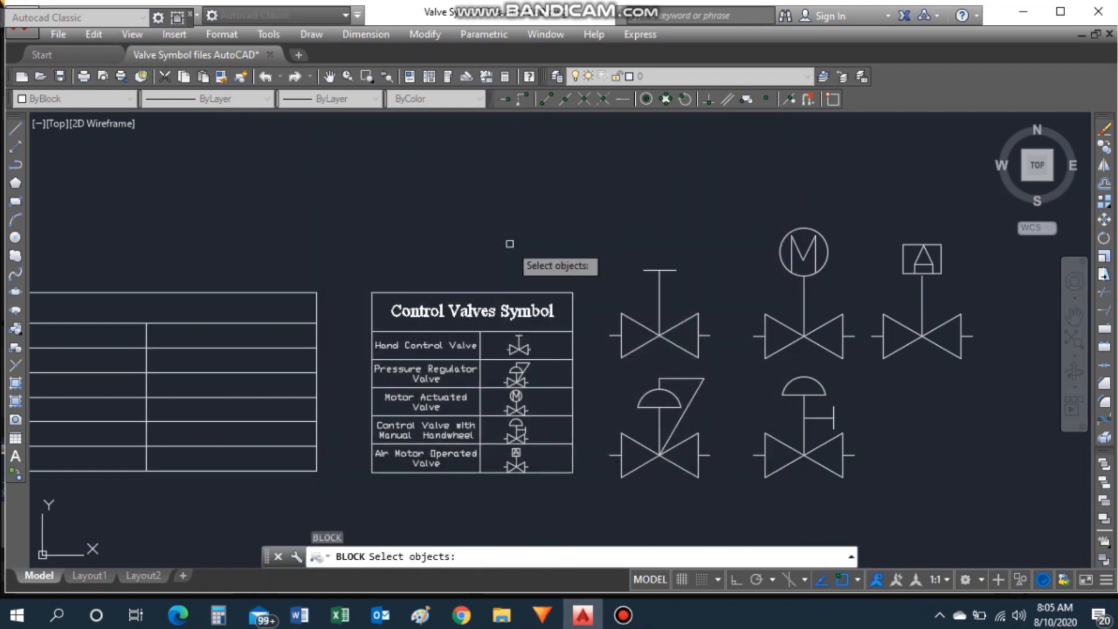
click(713, 507)
click(608, 364)
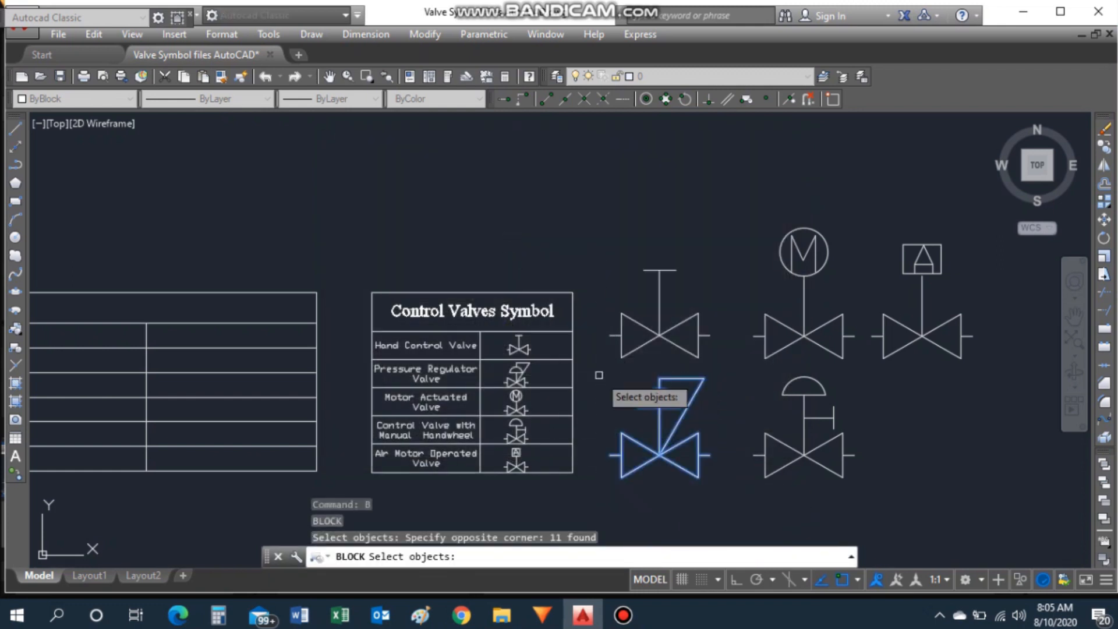
key(Return)
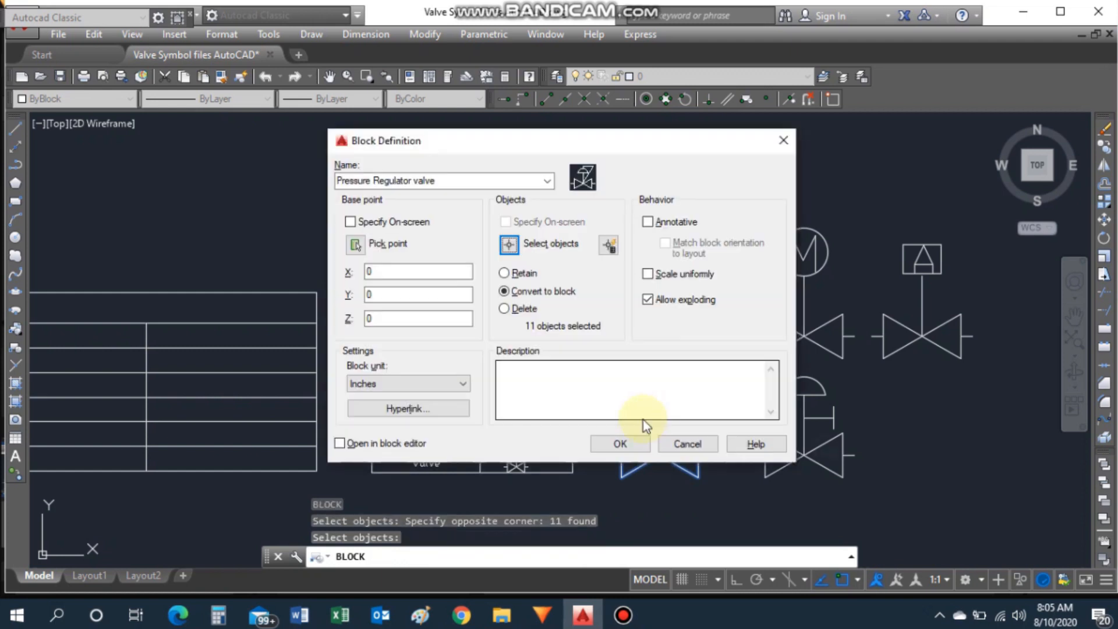
click(617, 441)
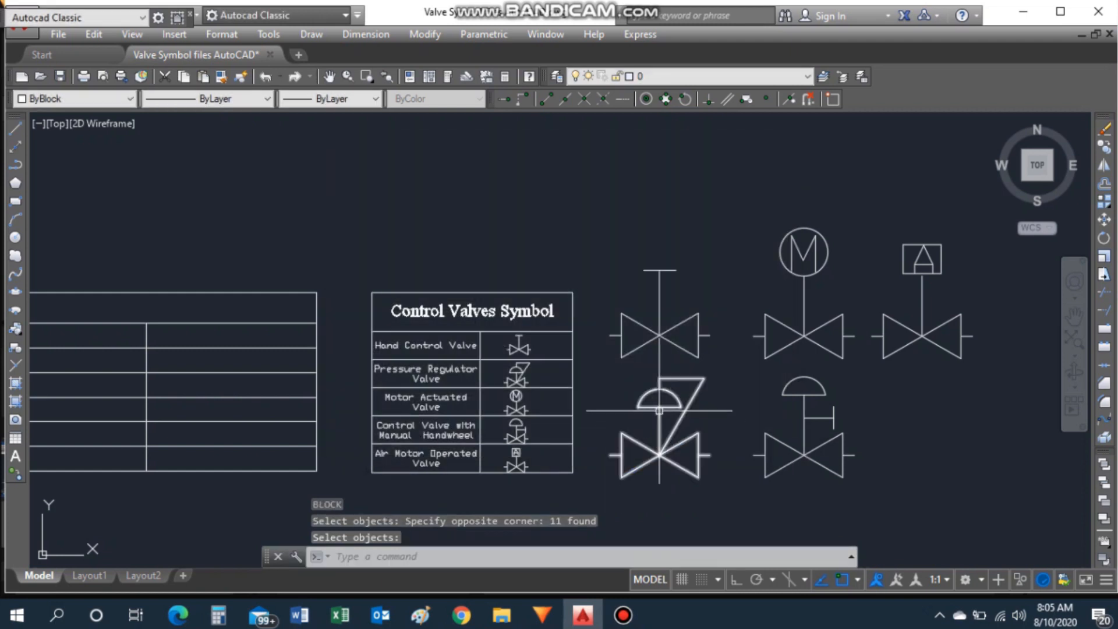
Step: Check that the pressure regulator valve symbol selects as a single block, and clear the selection
scroll(689, 462, down, 2)
scroll(690, 462, up, 4)
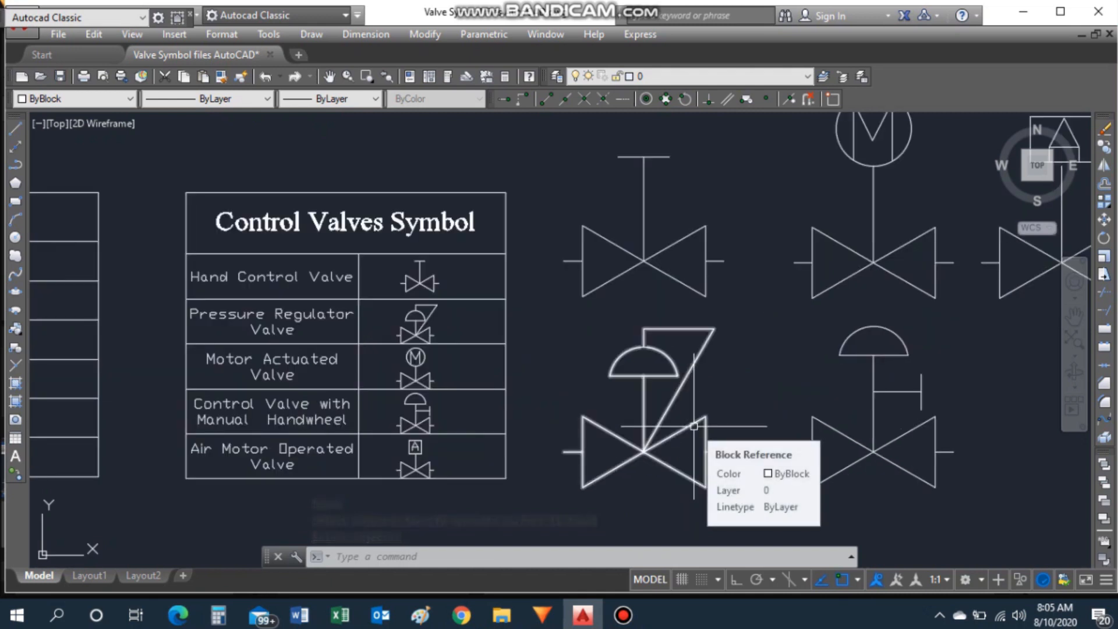
scroll(694, 427, down, 2)
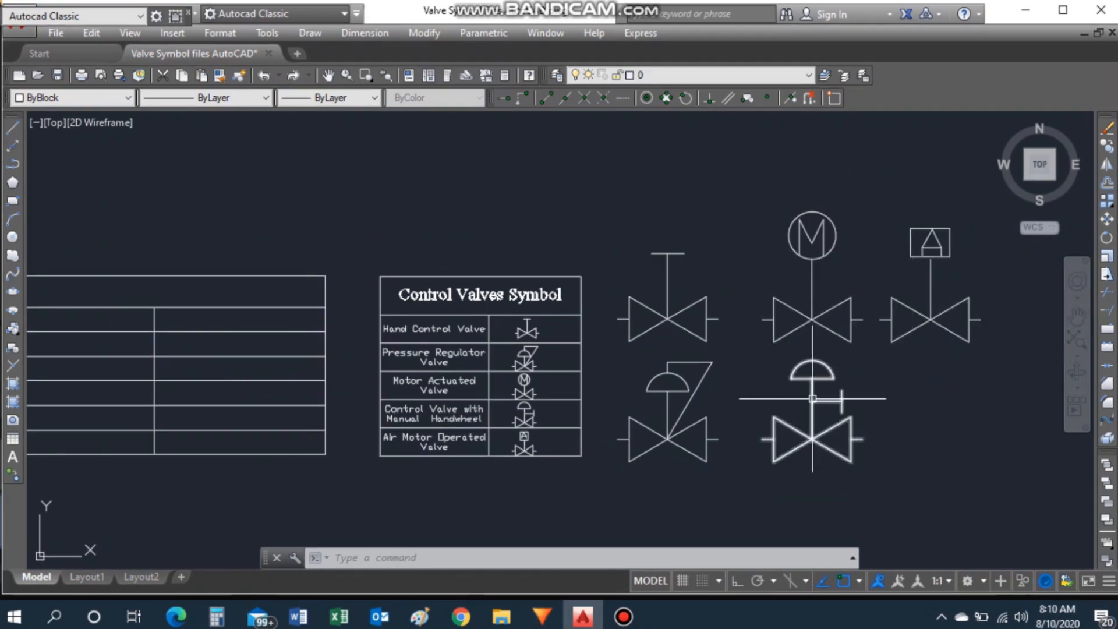
click(667, 409)
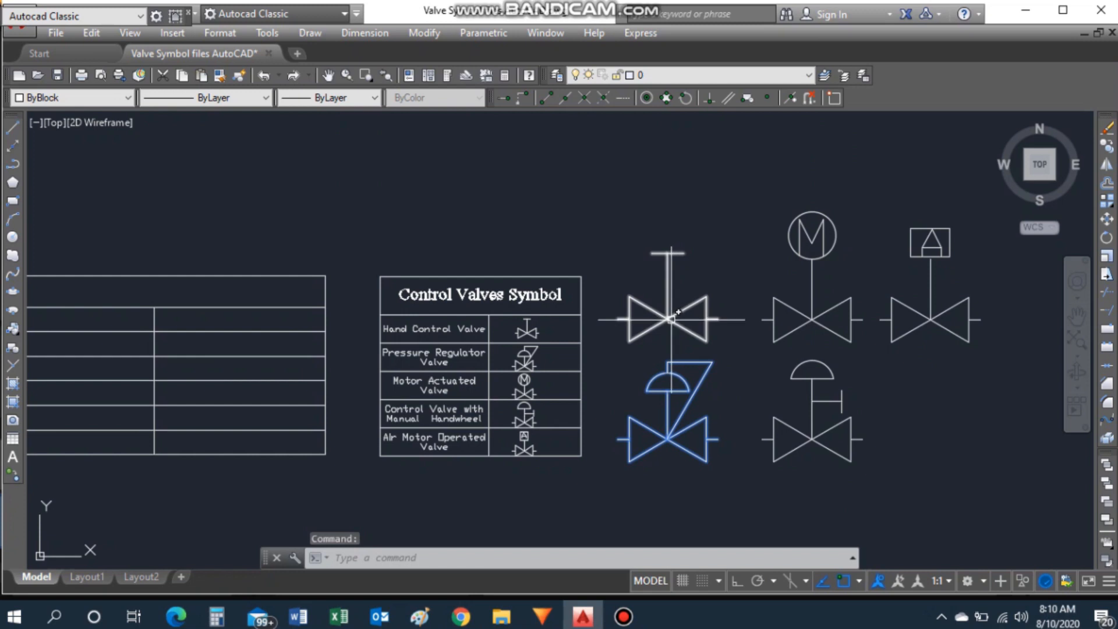
key(Escape)
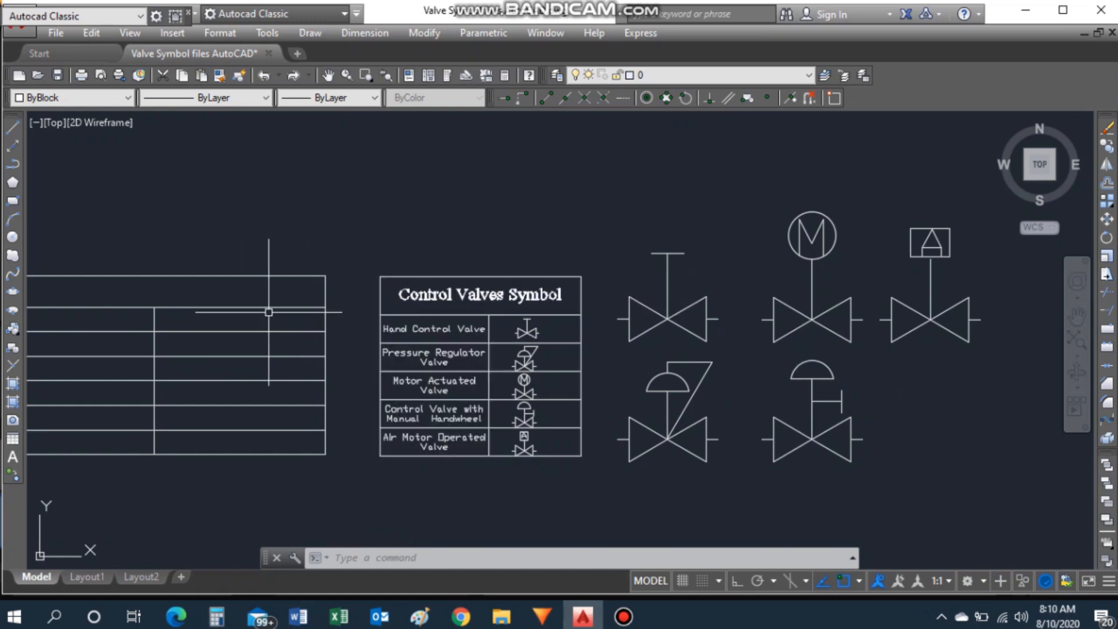
Step: Scale all five valve symbols by reference to about one third size, using the lower corners of the hand control valve's body as reference length
click(604, 211)
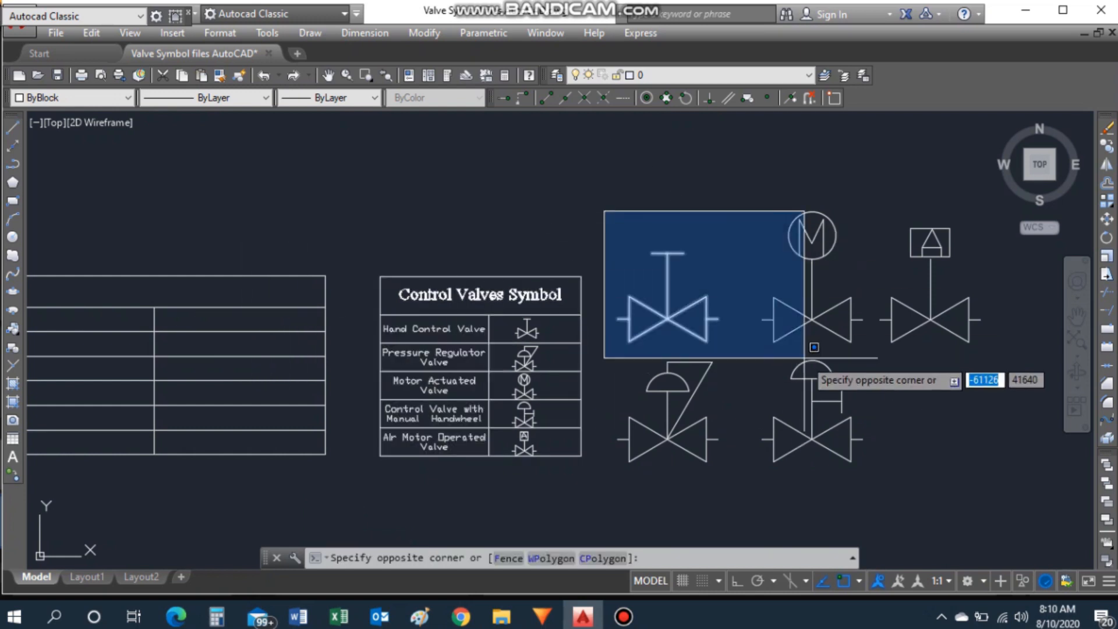
click(955, 481)
text(s)
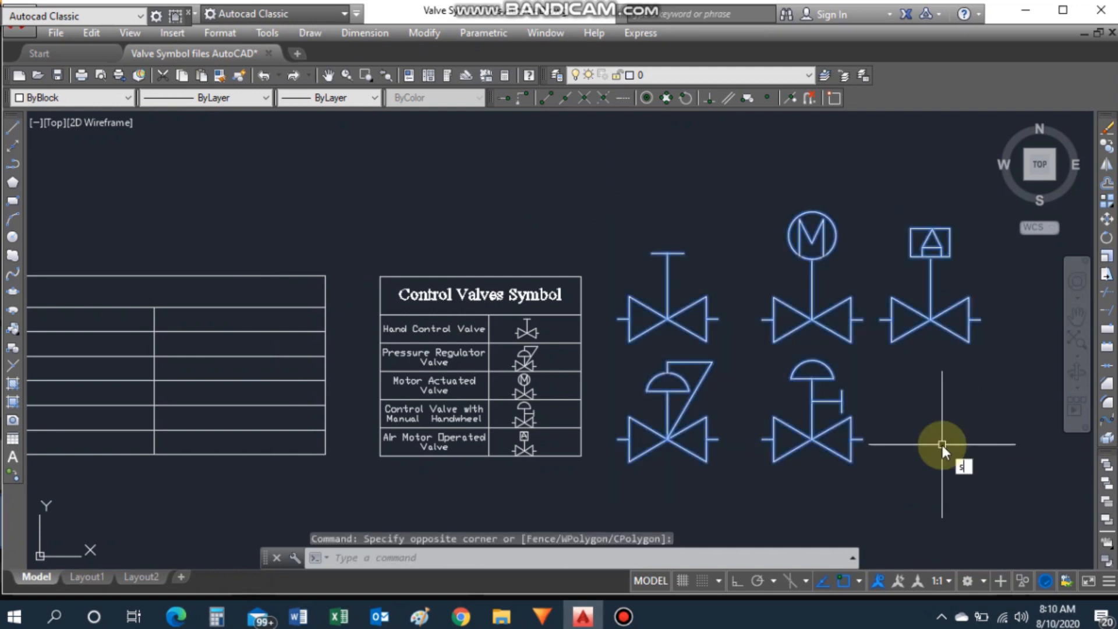
text(c)
key(Return)
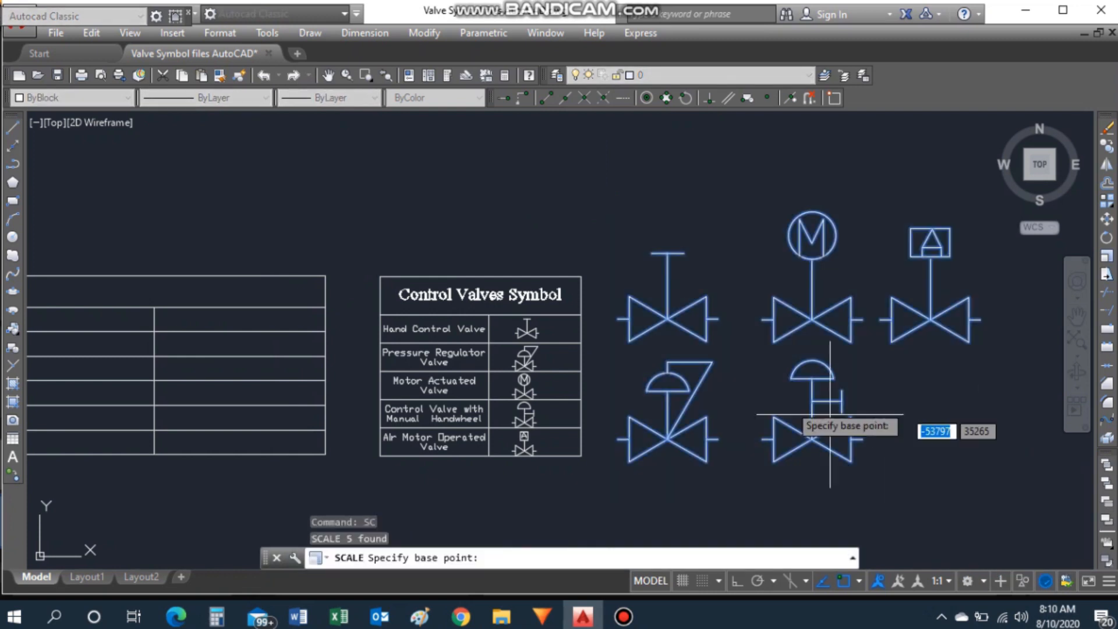
click(629, 340)
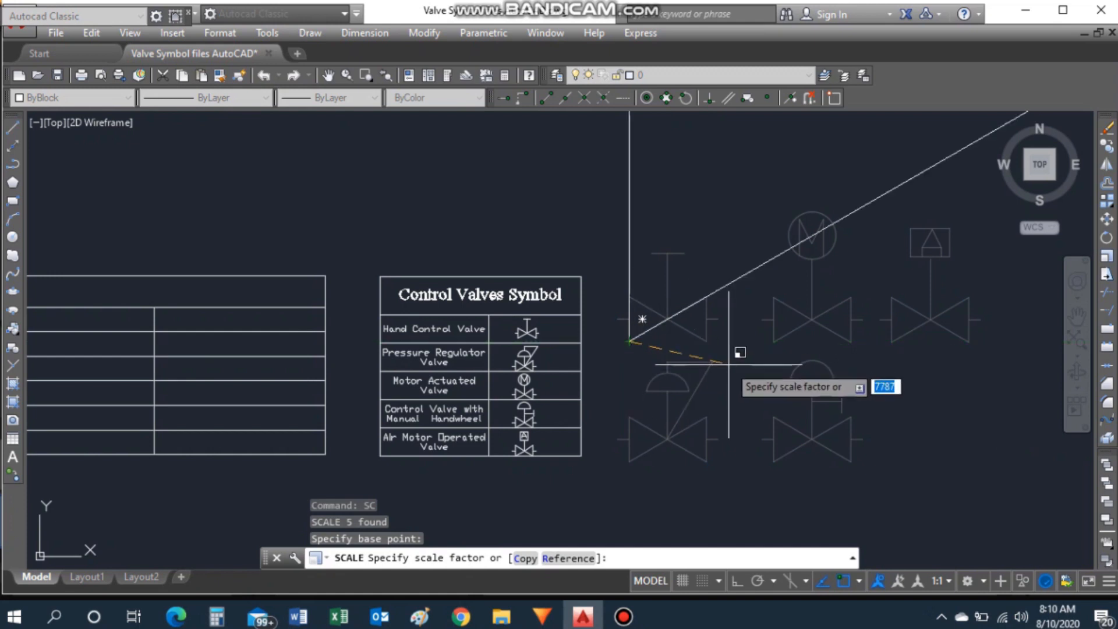
click(577, 565)
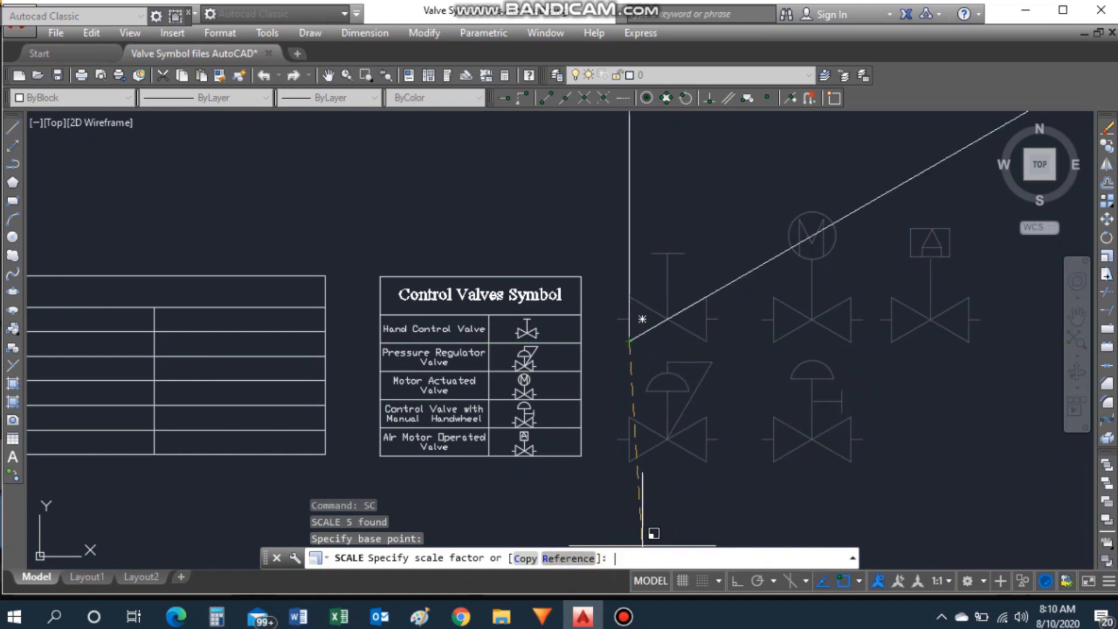
click(570, 558)
click(630, 340)
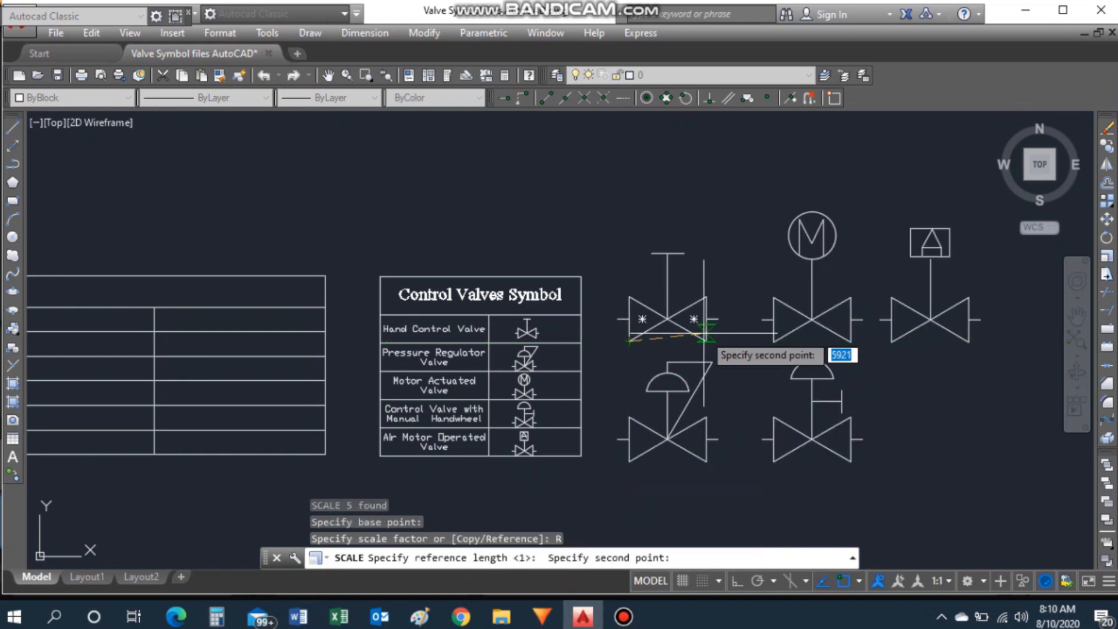
click(706, 341)
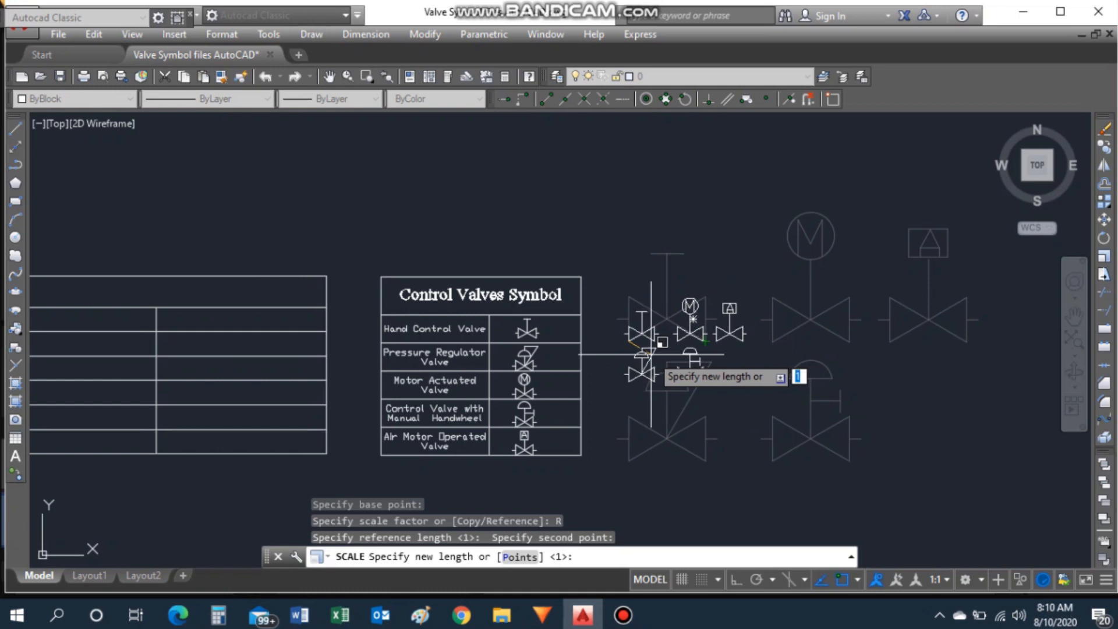
click(664, 342)
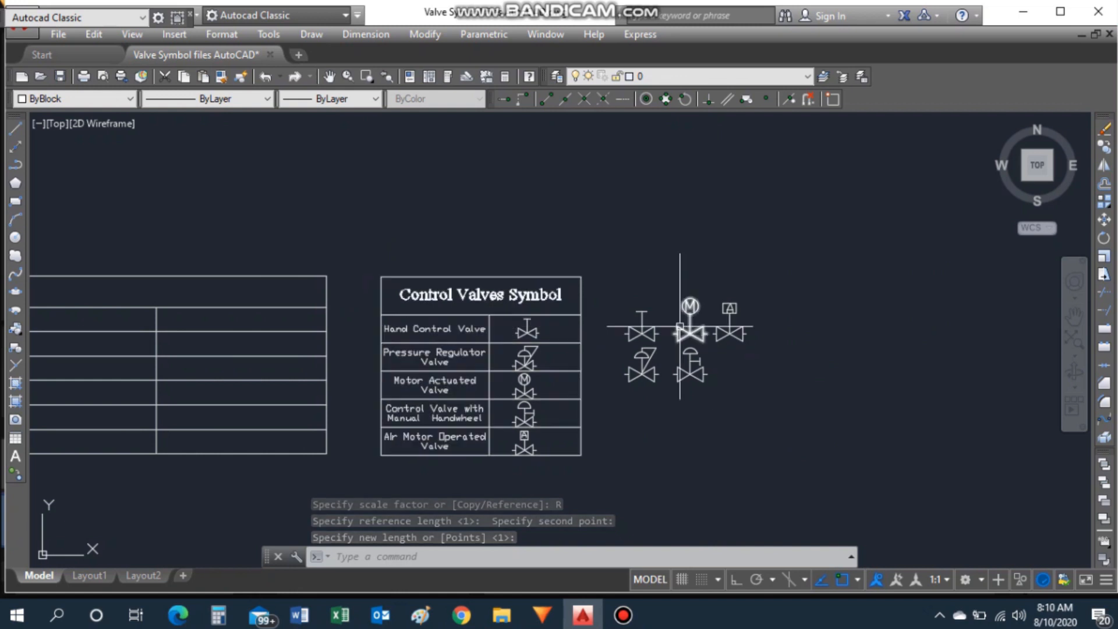
Step: Move the hand control valve symbol into the right column of the blank table, in the first row below the title row
scroll(304, 280, down, 2)
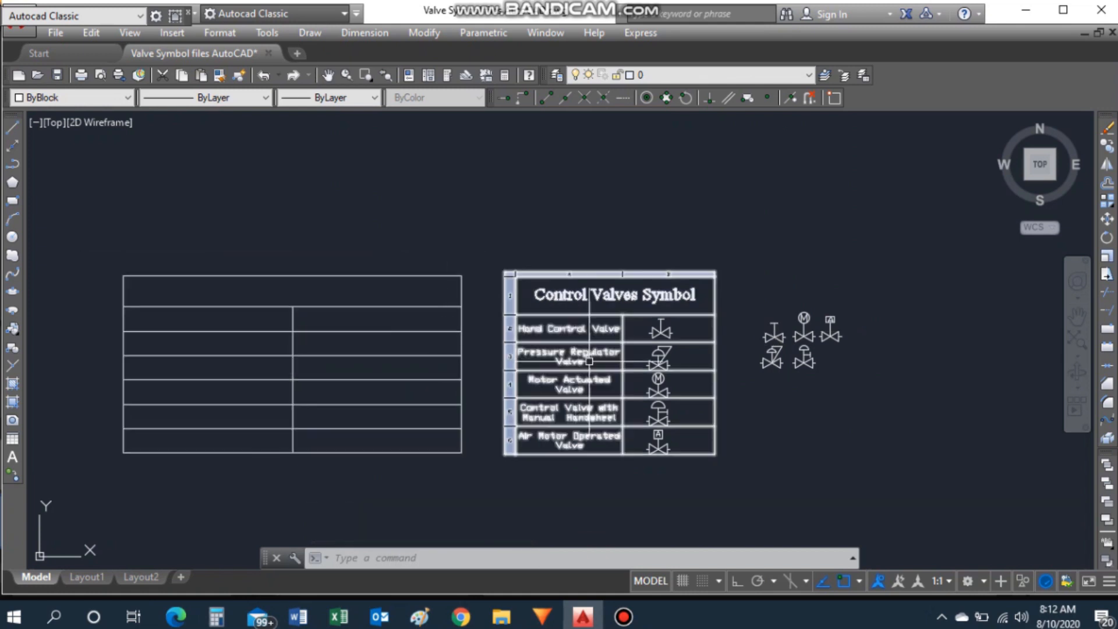
text(m)
key(Return)
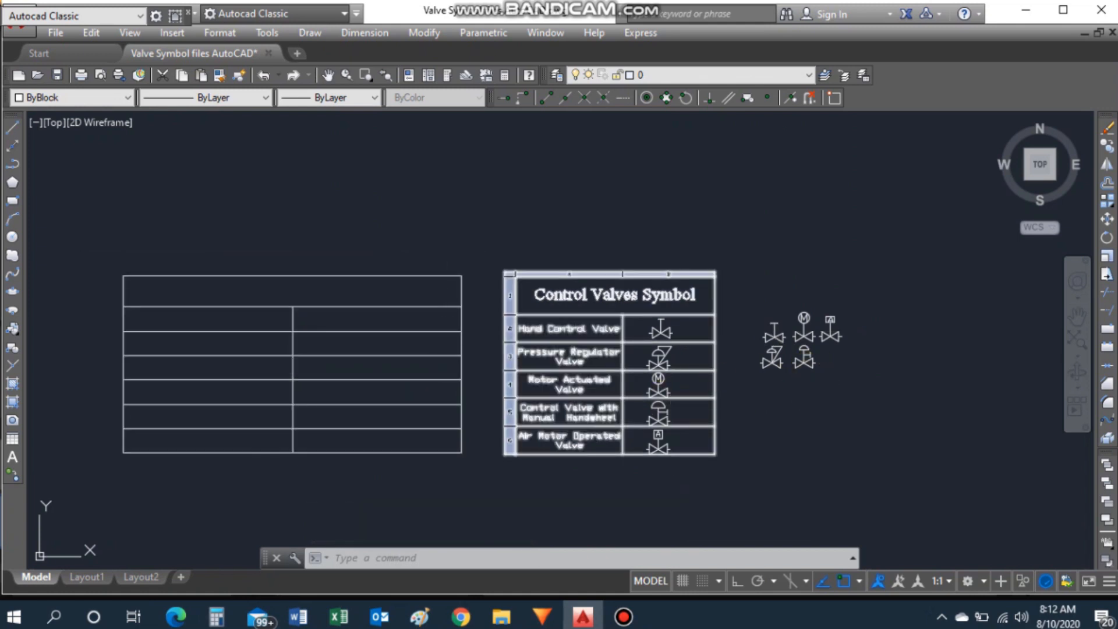
click(777, 343)
key(Return)
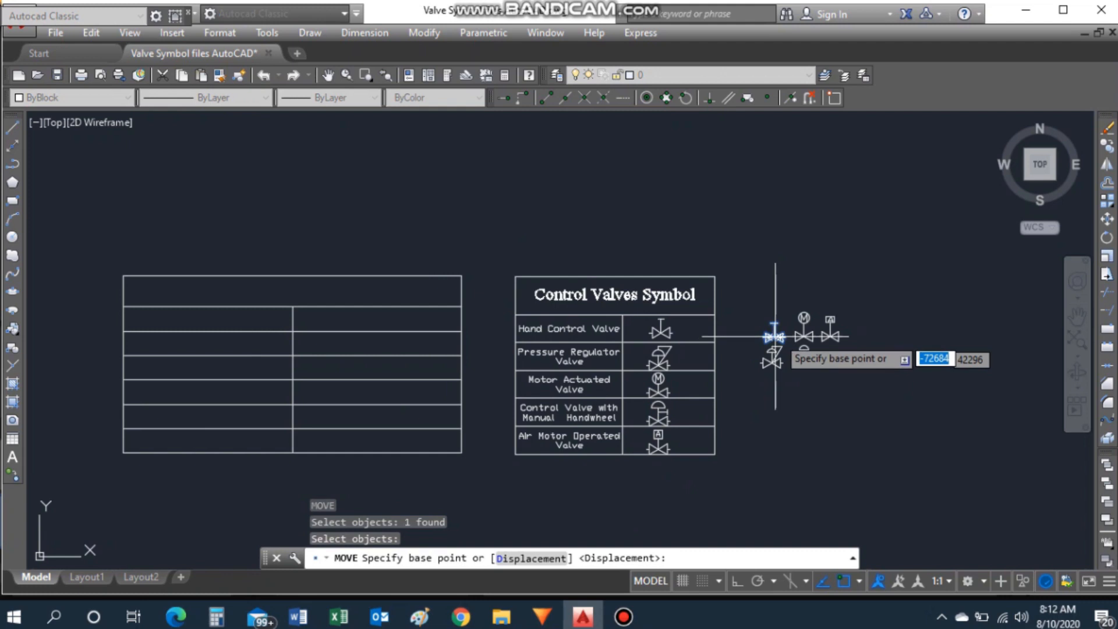
click(779, 337)
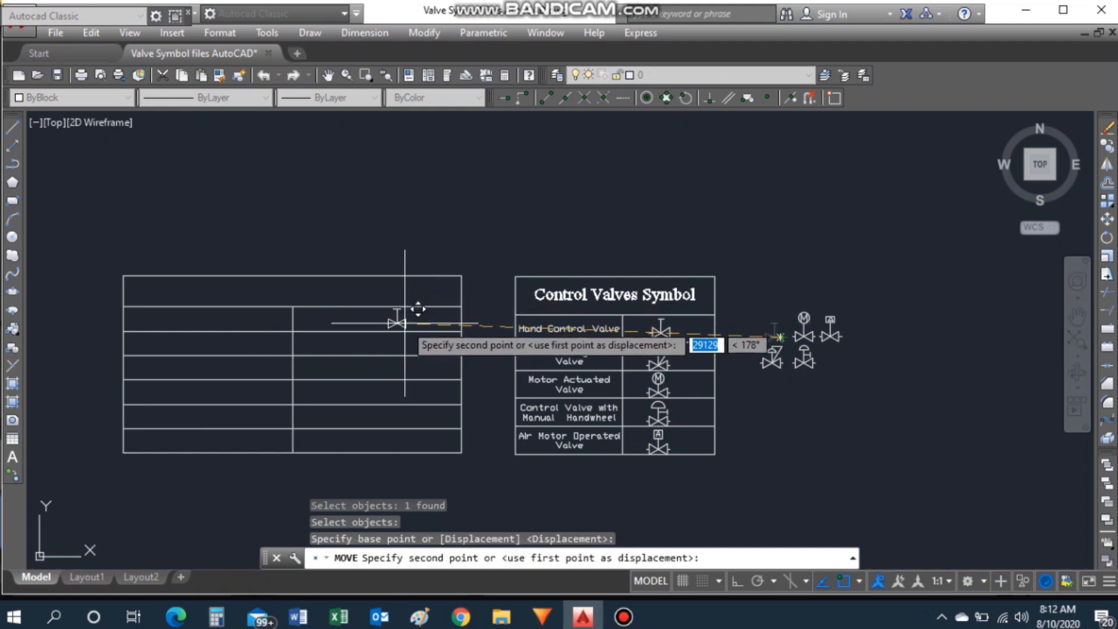
click(396, 322)
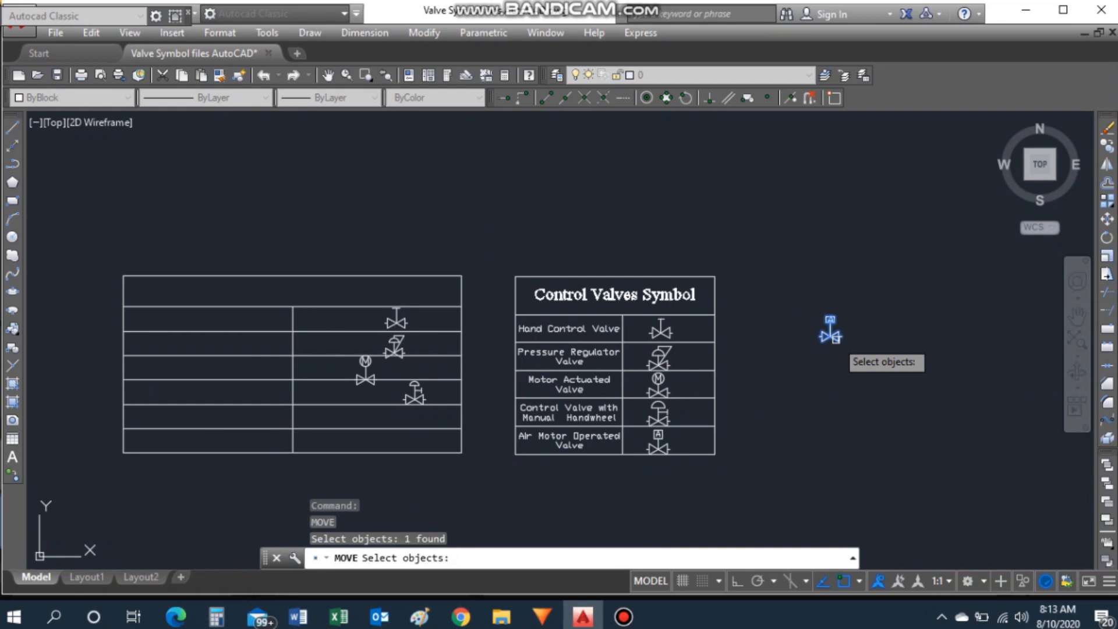
Step: Move the air motor operated valve symbol into the right column of the blank table, in the fifth row below the title row
key(Return)
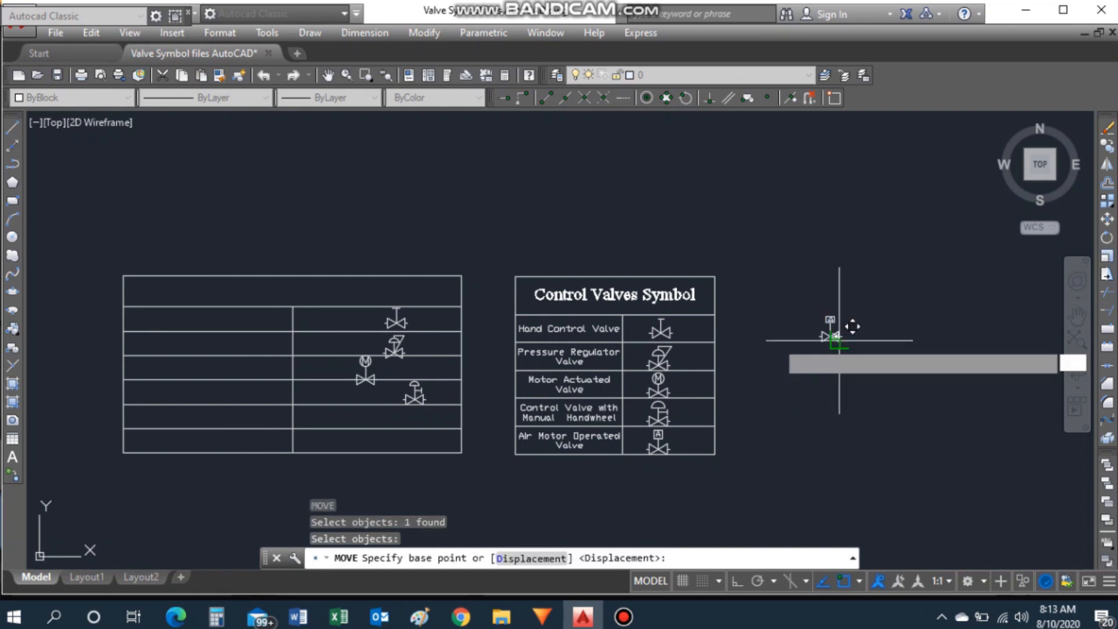
click(836, 336)
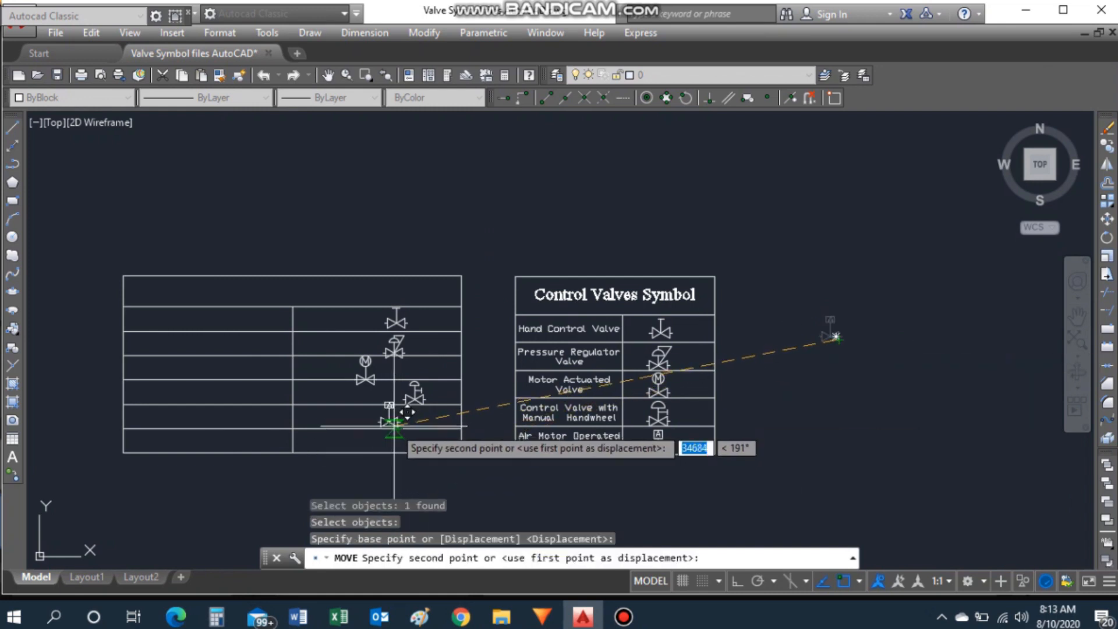
click(394, 428)
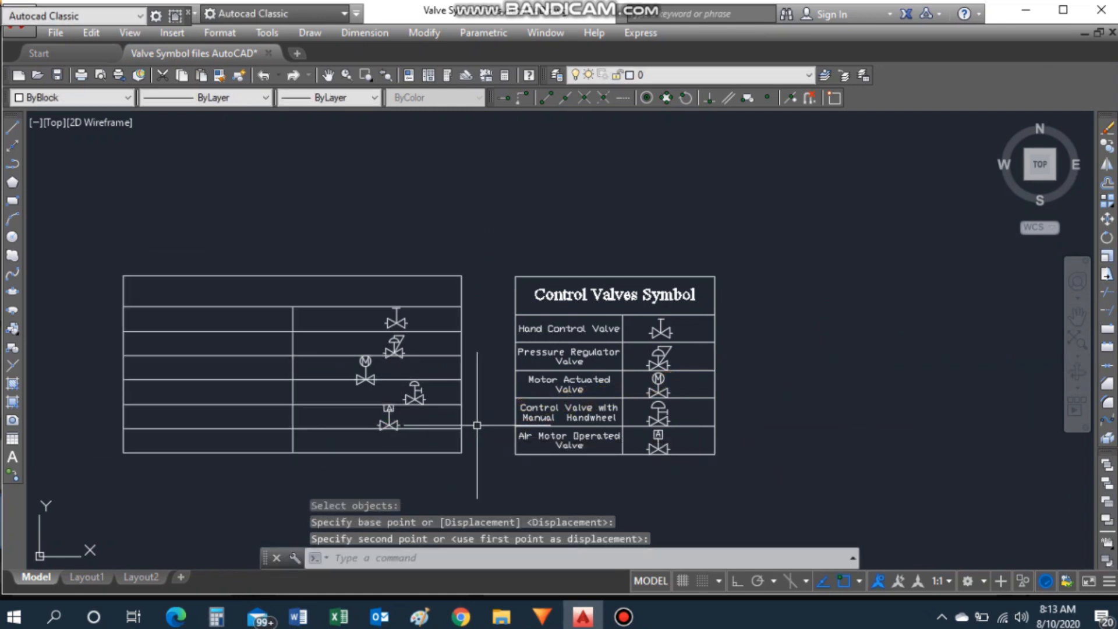
Step: Delete the empty last row, row 7, of the new symbol table and clear the cell selection
scroll(342, 403, up, 4)
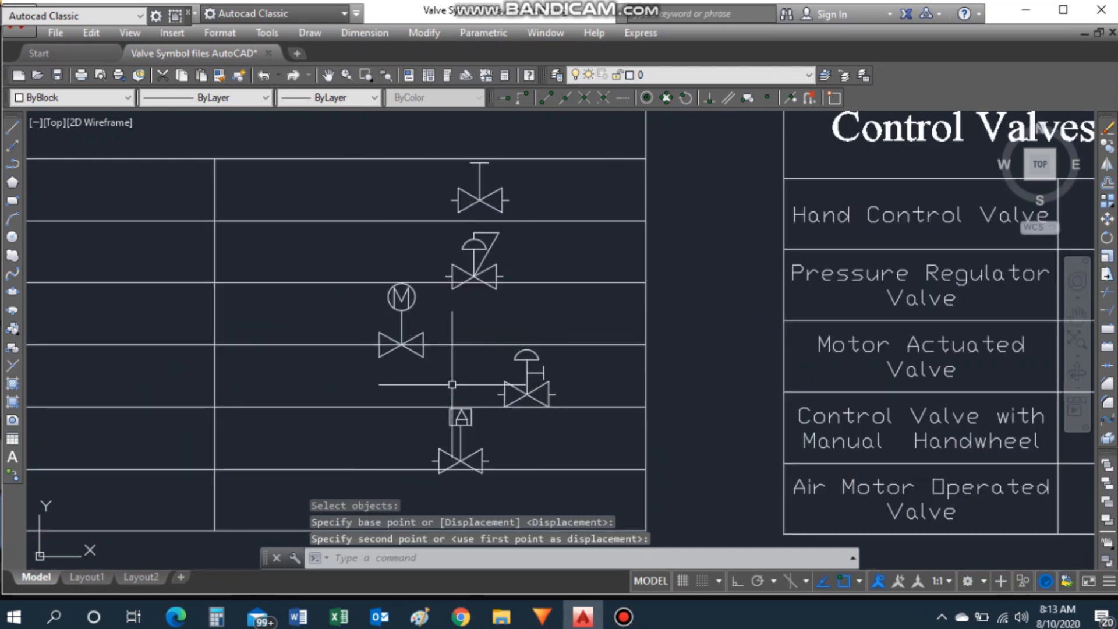
scroll(491, 347, down, 4)
scroll(491, 347, up, 2)
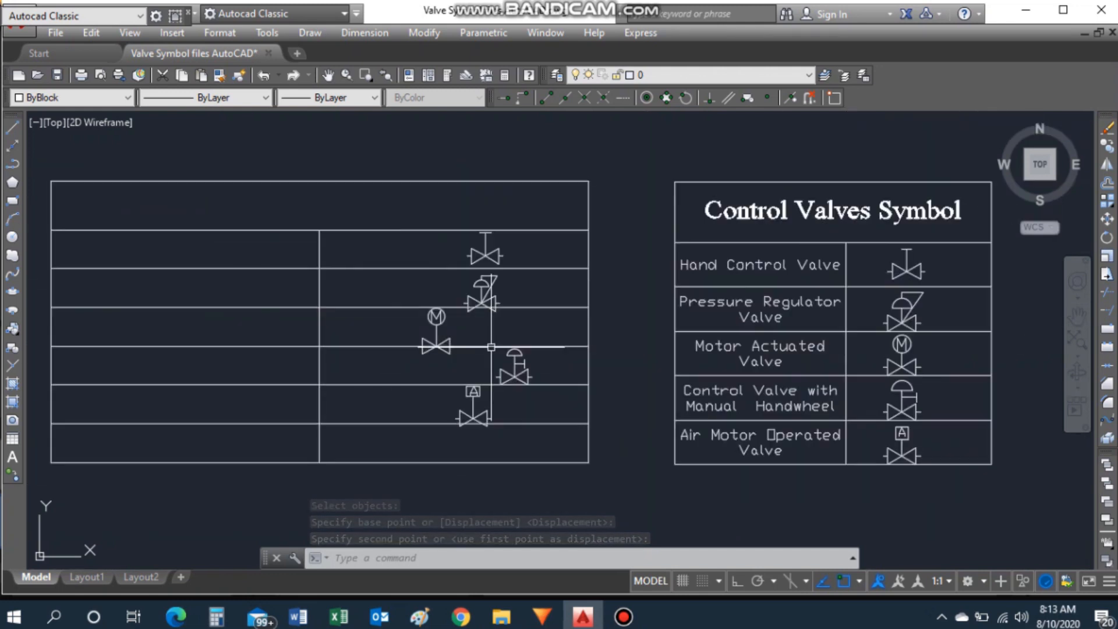
click(401, 445)
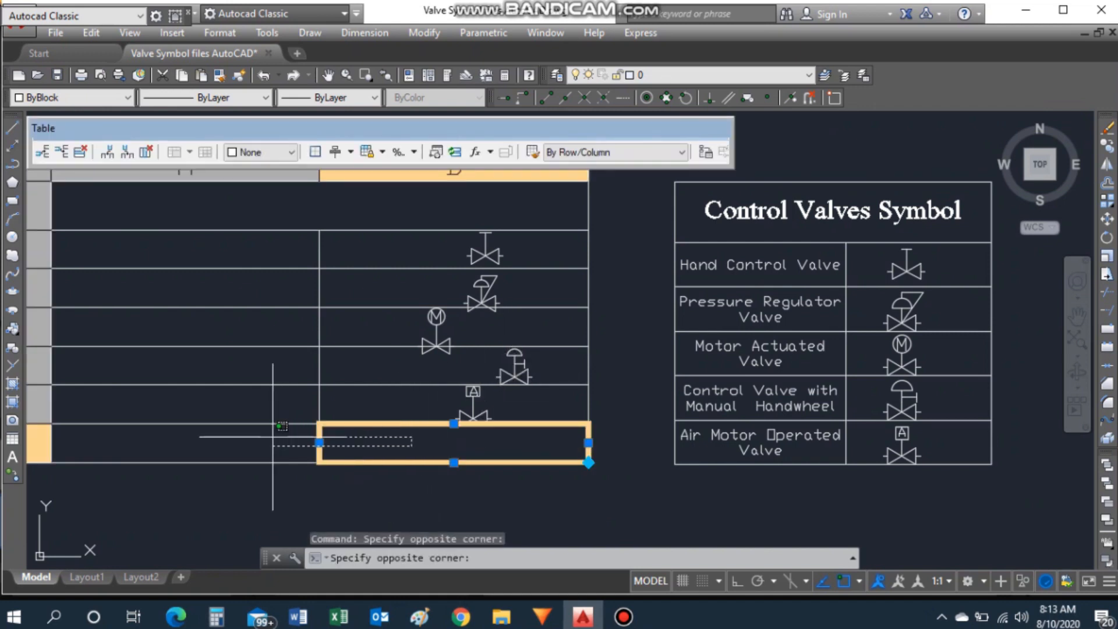
click(251, 444)
middle_drag(144, 213, 199, 215)
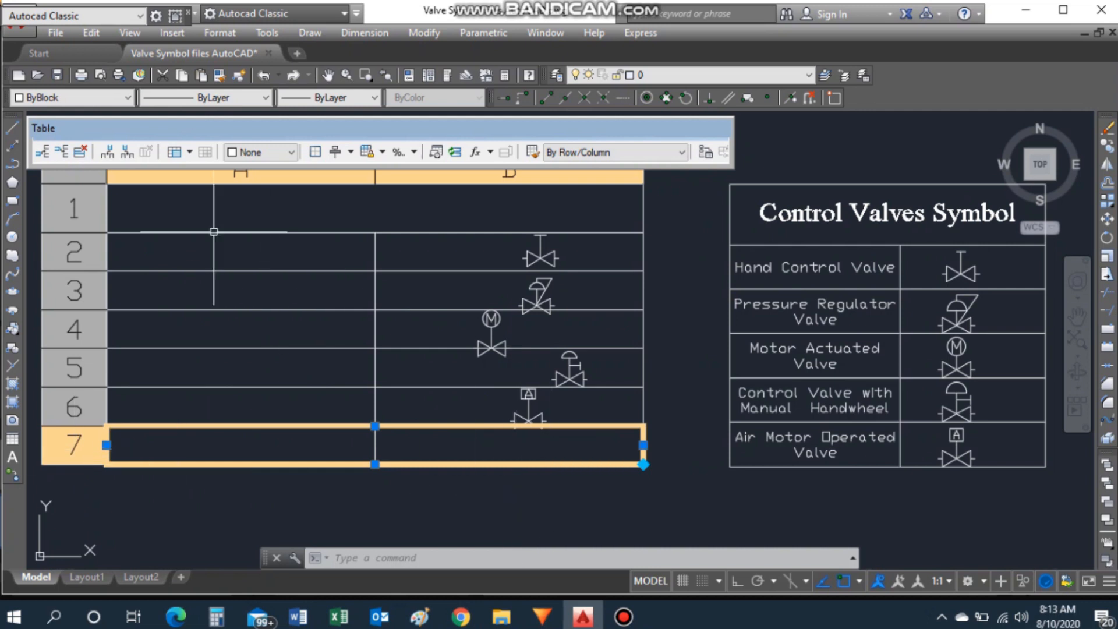
click(80, 152)
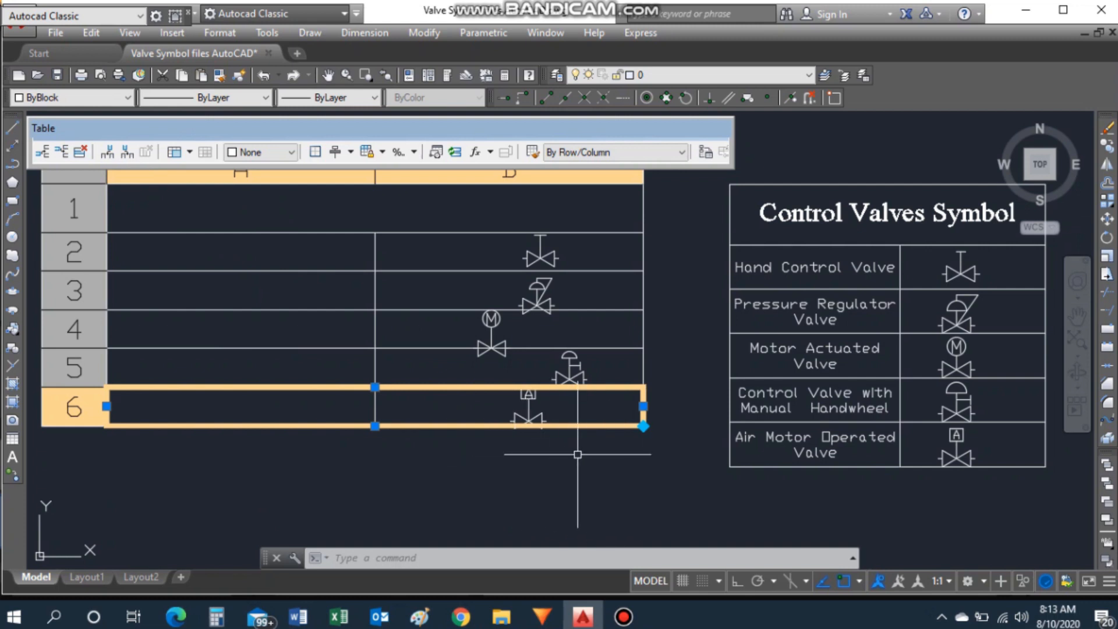
key(Escape)
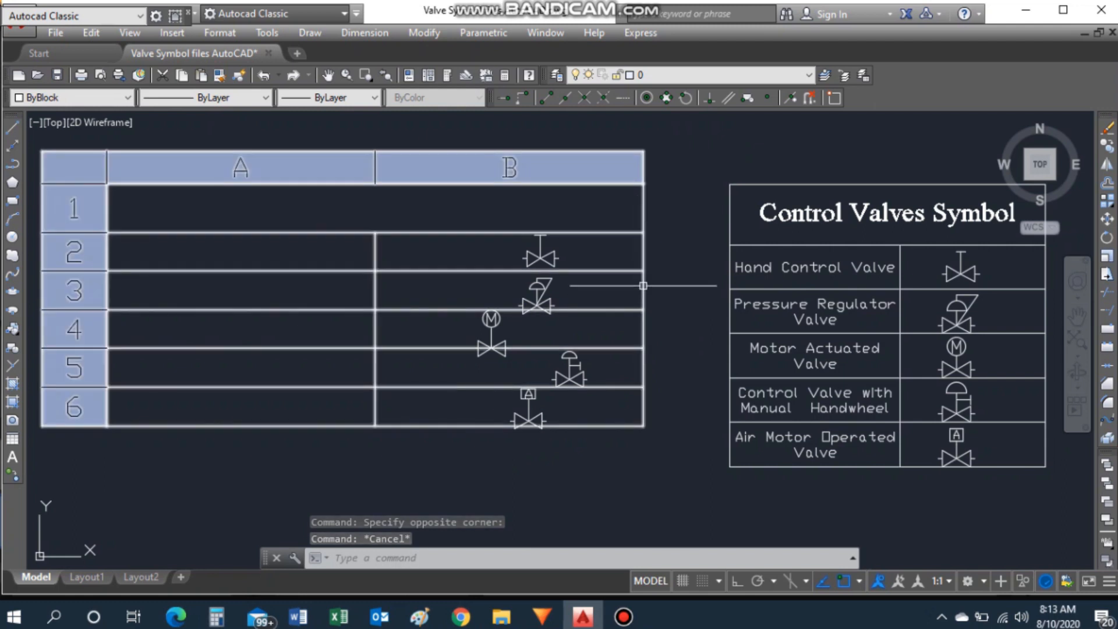
Step: Stretch the new table's column divider to the right, widening column A and narrowing column B to about two thirds of its width
click(376, 295)
click(375, 292)
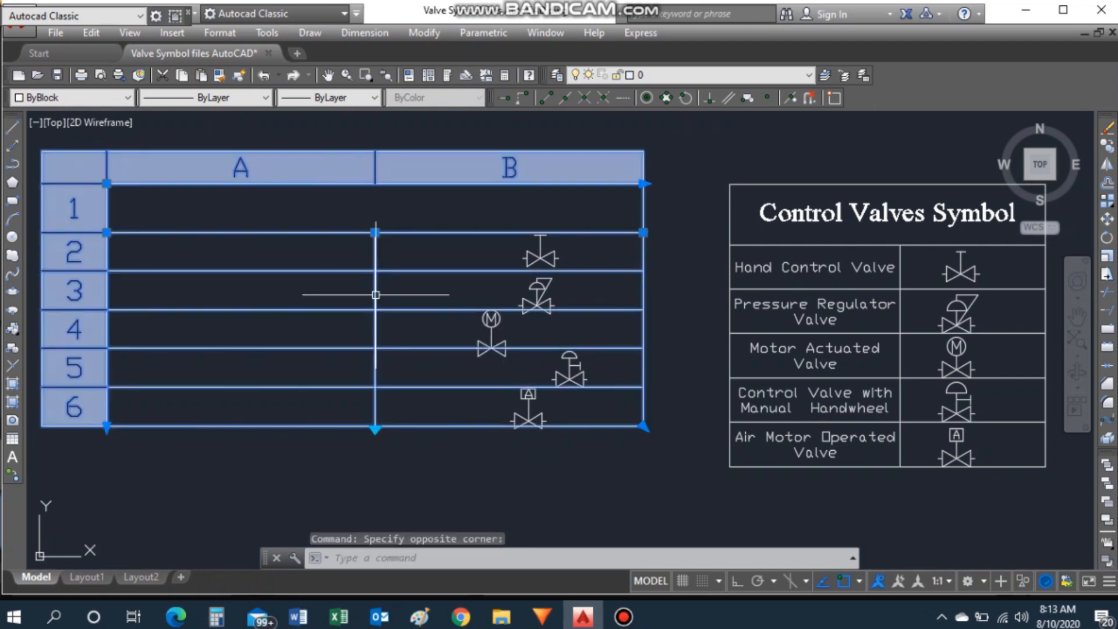
click(376, 232)
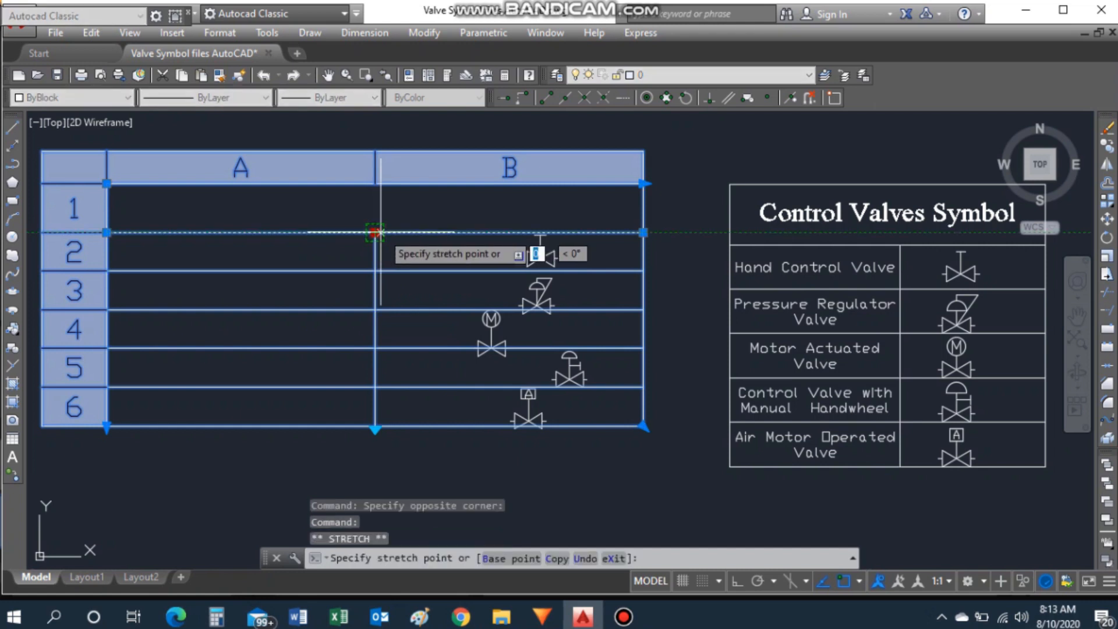
click(470, 232)
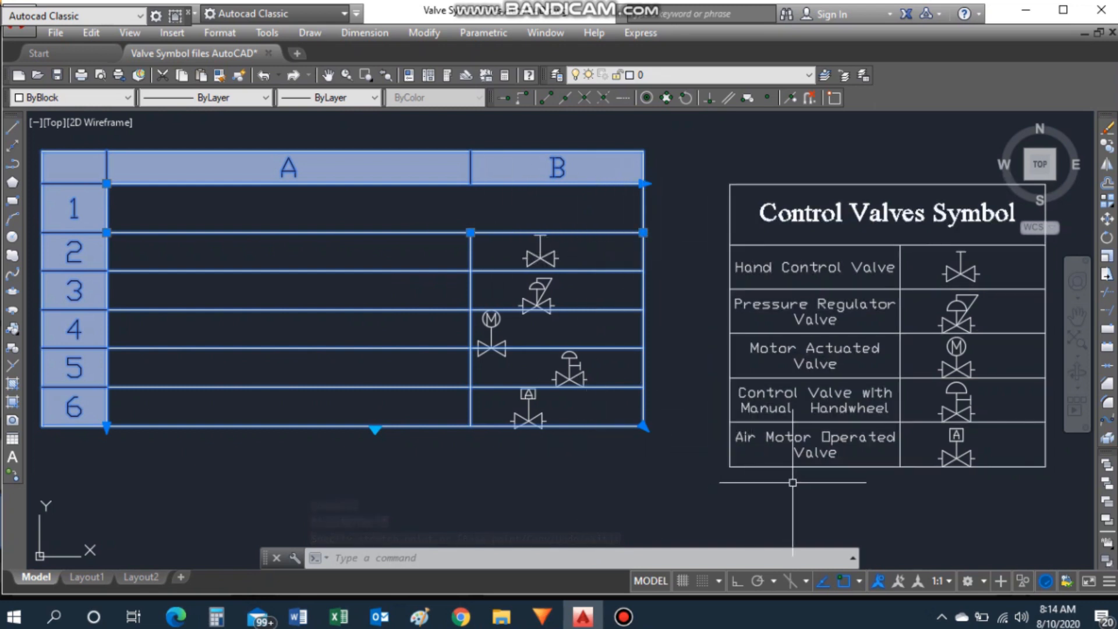
Step: Stretch the new table downward from its lower-right corner until it is level with the reference table's bottom edge, keeping its width, and deselect it
click(376, 431)
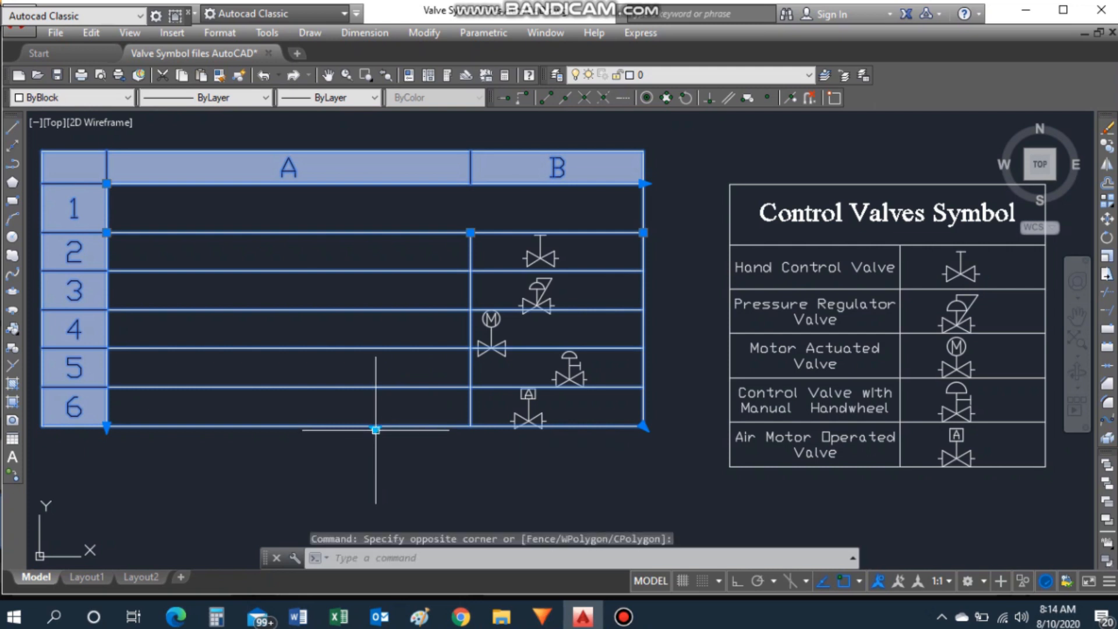
key(Escape)
click(643, 426)
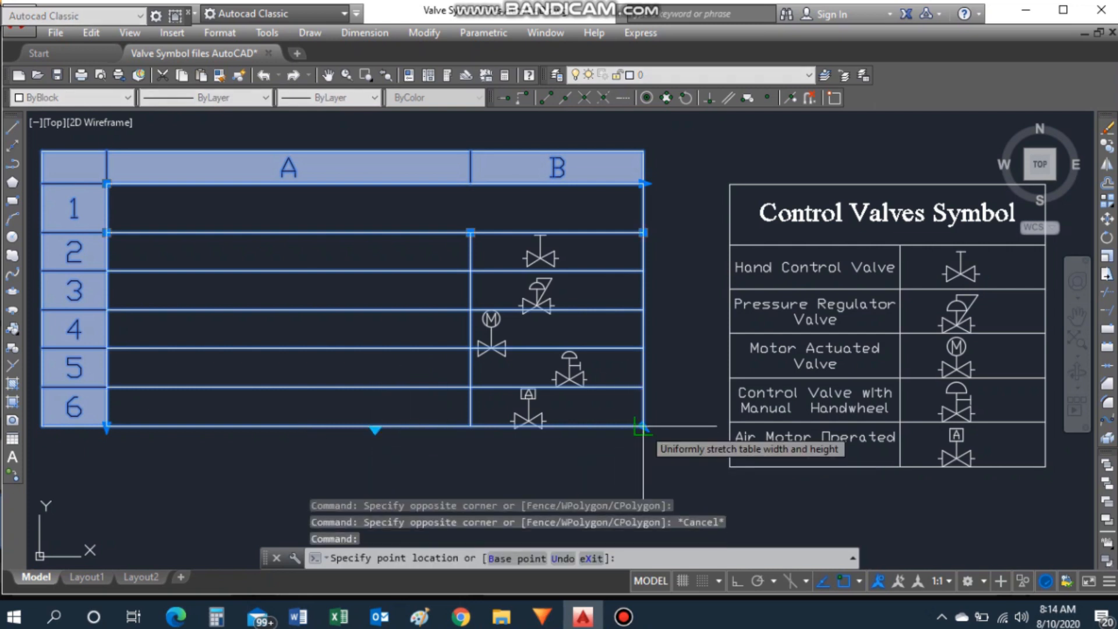
click(648, 468)
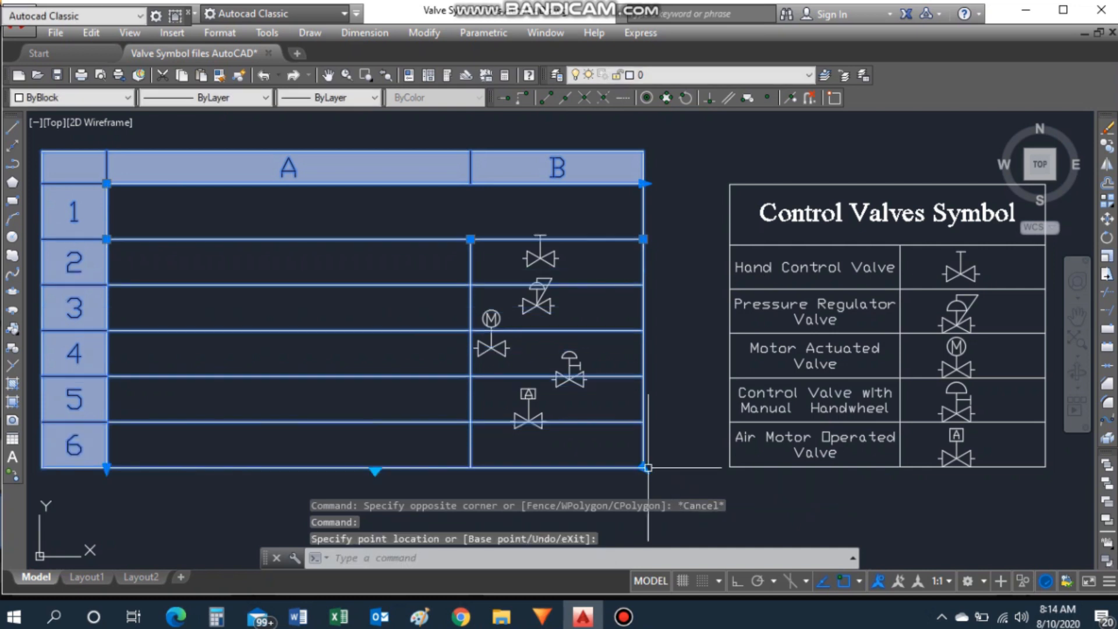
key(Escape)
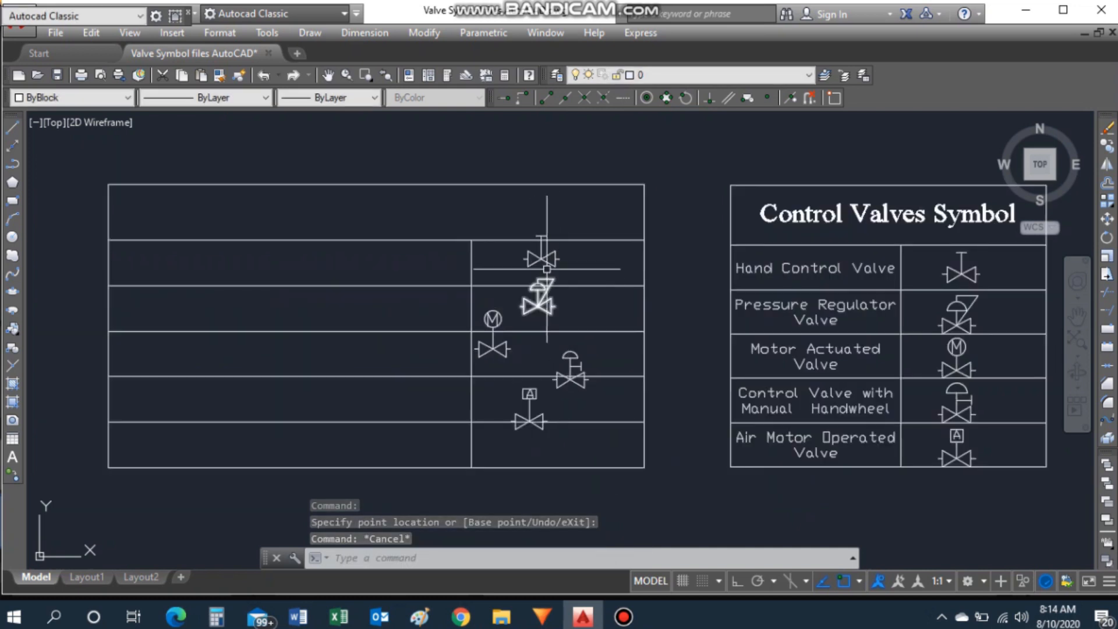
Step: Move the hand control valve symbol to the middle of the right column cell in the first row below the title row
text(m)
key(Return)
click(545, 256)
key(Return)
click(543, 259)
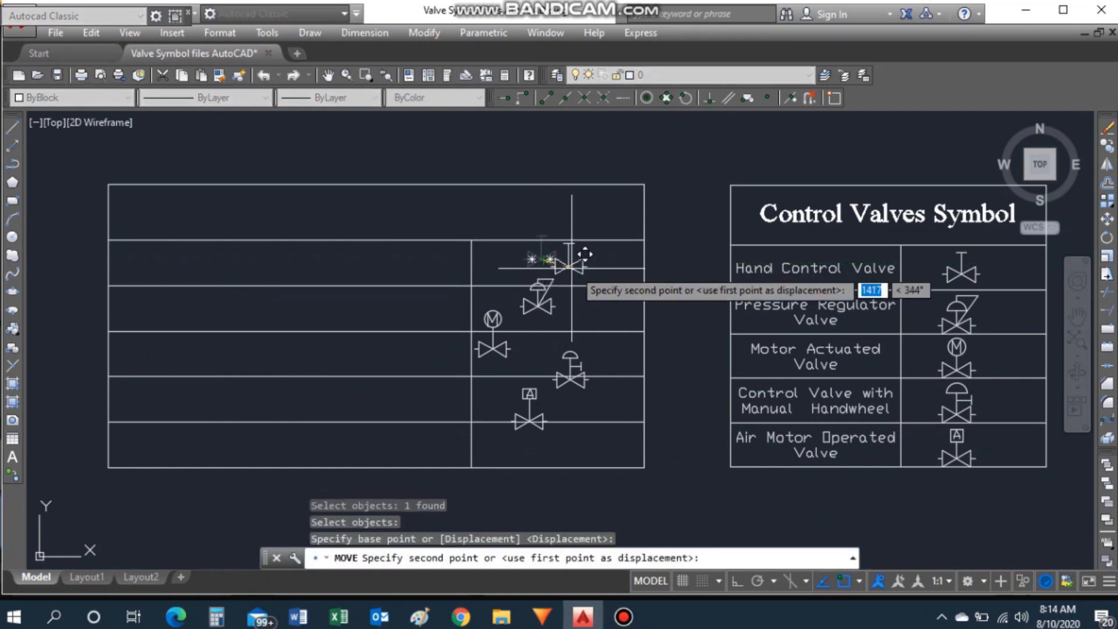
click(567, 272)
Step: Move the pressure regulator valve symbol to the middle of the right column cell in the second row below the title row
key(Return)
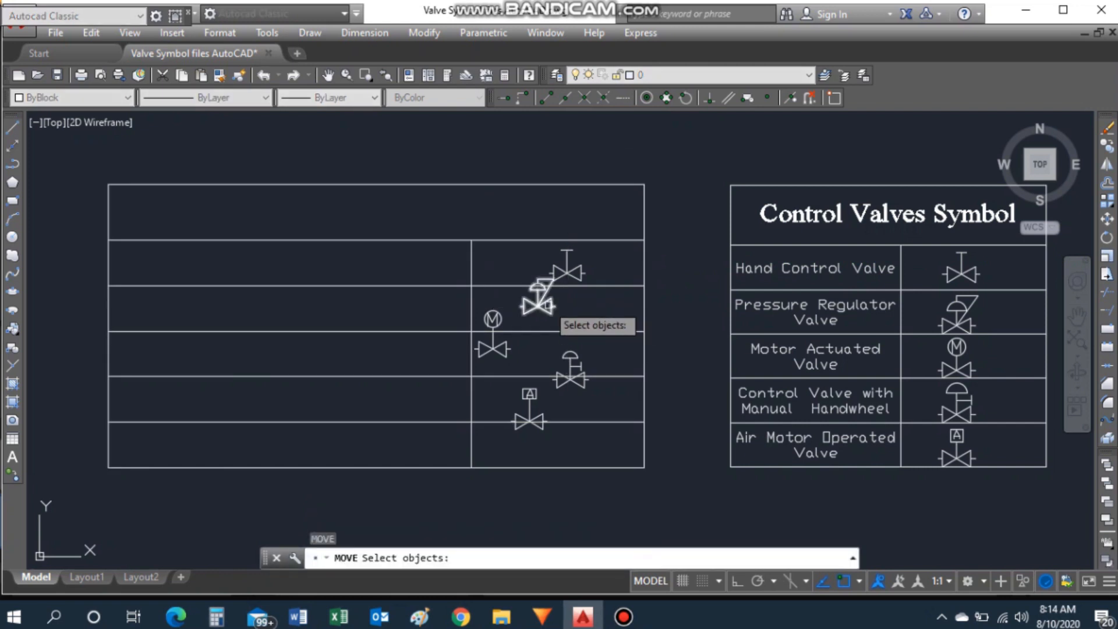
click(535, 303)
key(Return)
click(537, 305)
click(577, 302)
Step: Move the motor actuated valve symbol toward the middle of the right column in the third row below the title row
key(Return)
click(492, 348)
key(Return)
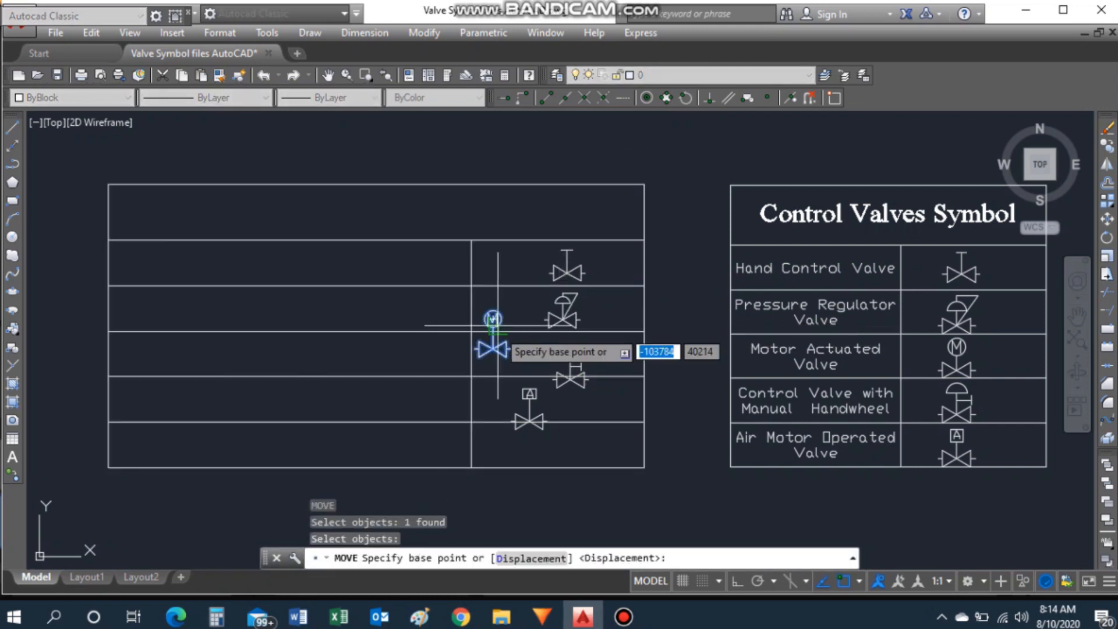
click(501, 349)
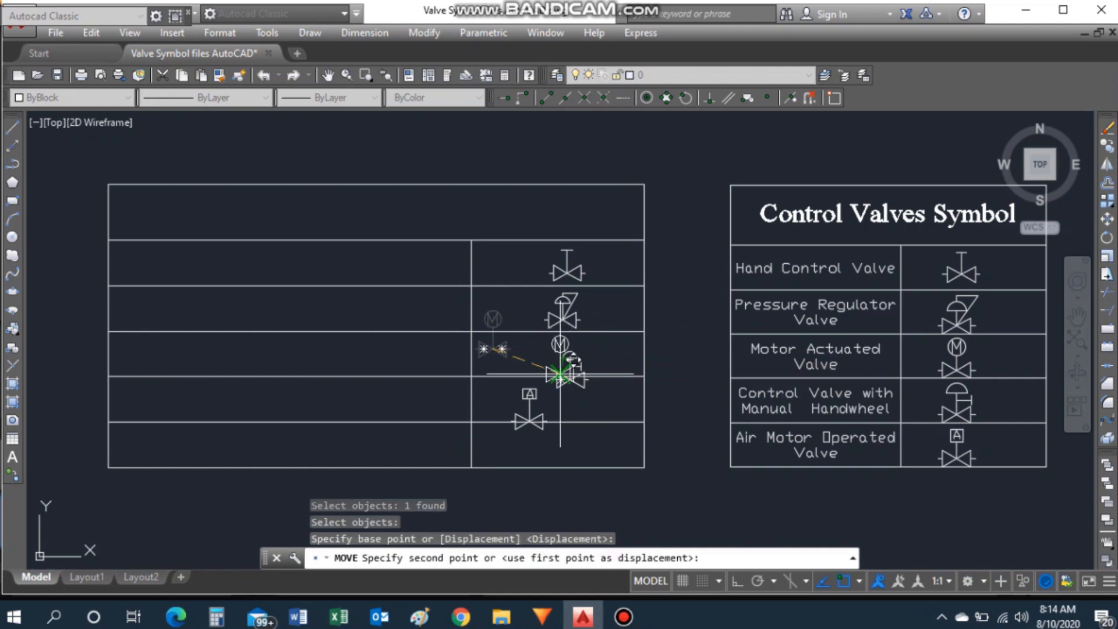
click(565, 371)
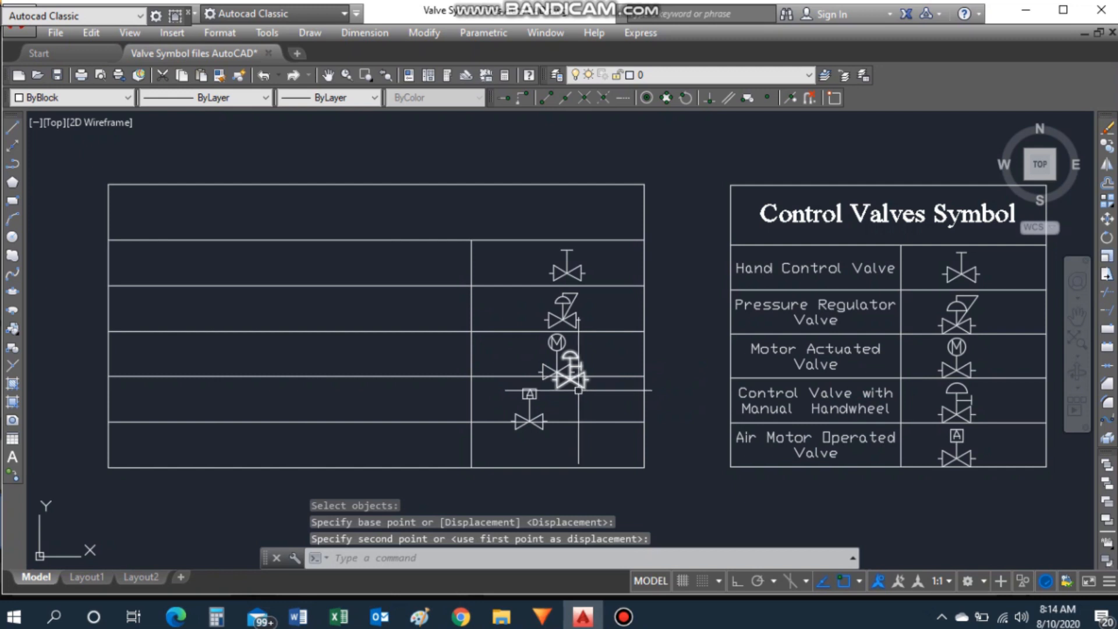
Step: Move the air motor operated valve symbol down into the right column cell of the table's last row
key(Return)
click(529, 421)
key(Return)
click(530, 415)
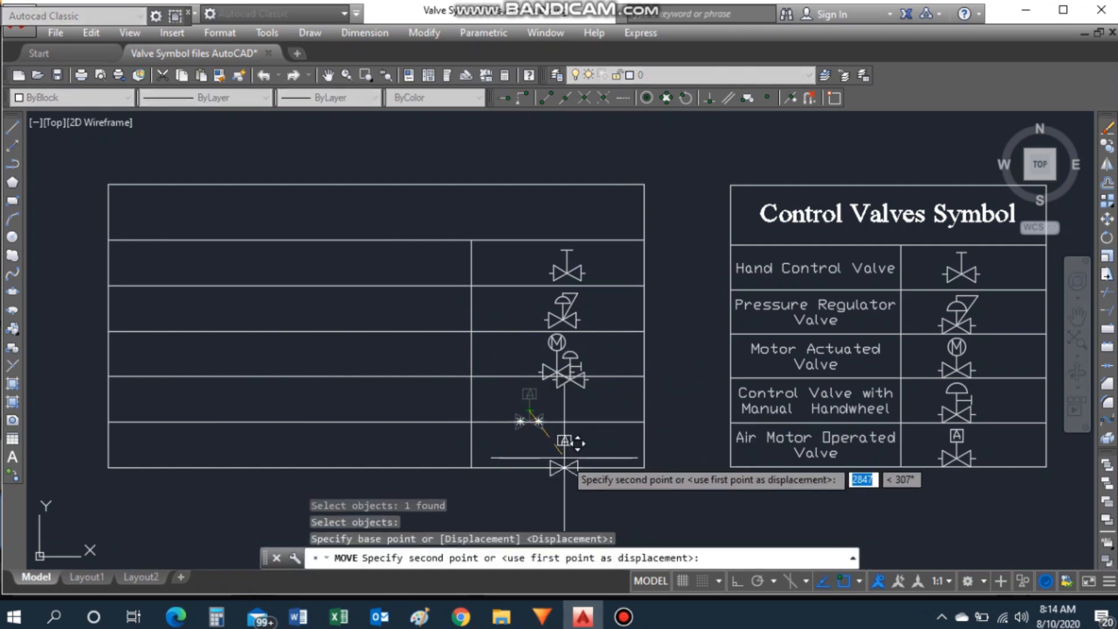
click(565, 453)
Step: Move the control valve with manual handwheel symbol into the right column cell of the fourth row below the title row
key(Return)
click(570, 371)
key(Return)
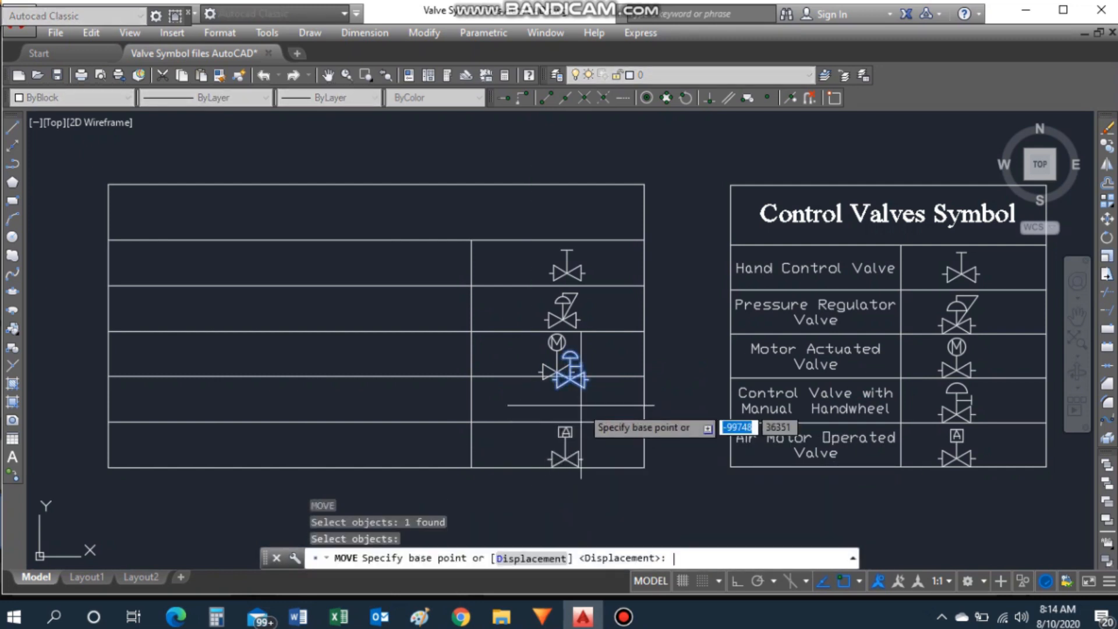
click(566, 379)
click(561, 410)
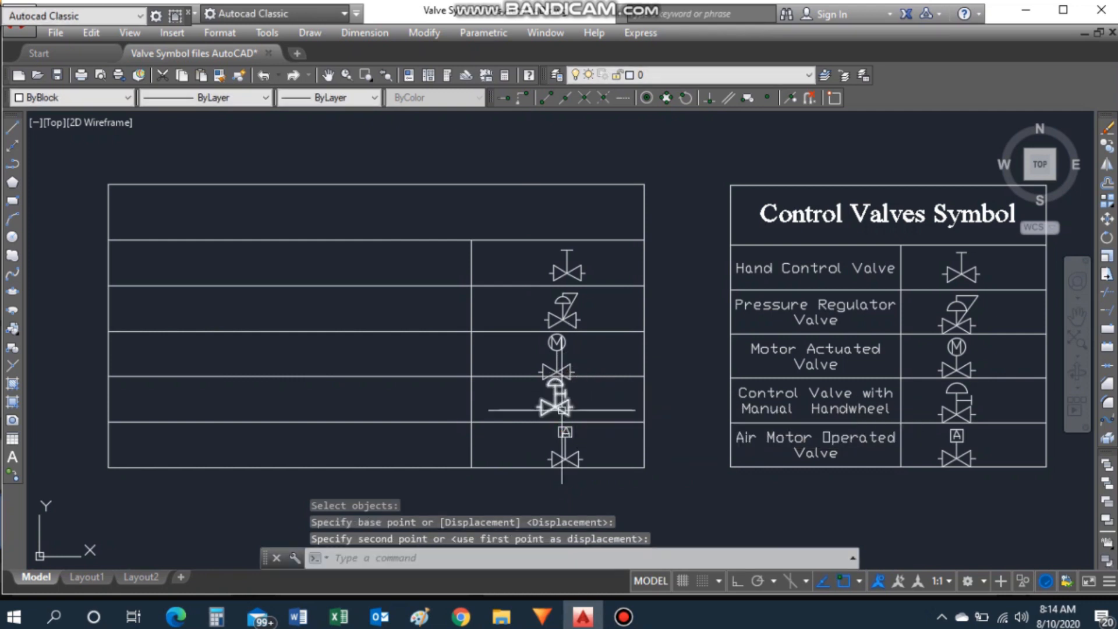
Step: Open the Motor Operated valve block in the Block Editor and close the block authoring palettes
scroll(555, 369, up, 2)
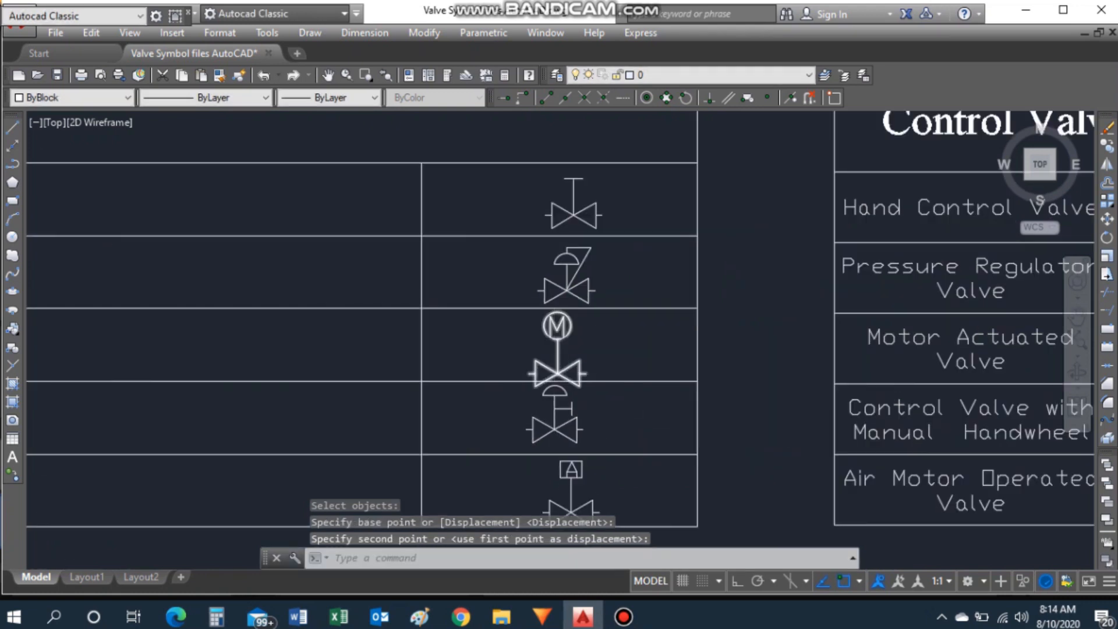
scroll(556, 368, up, 2)
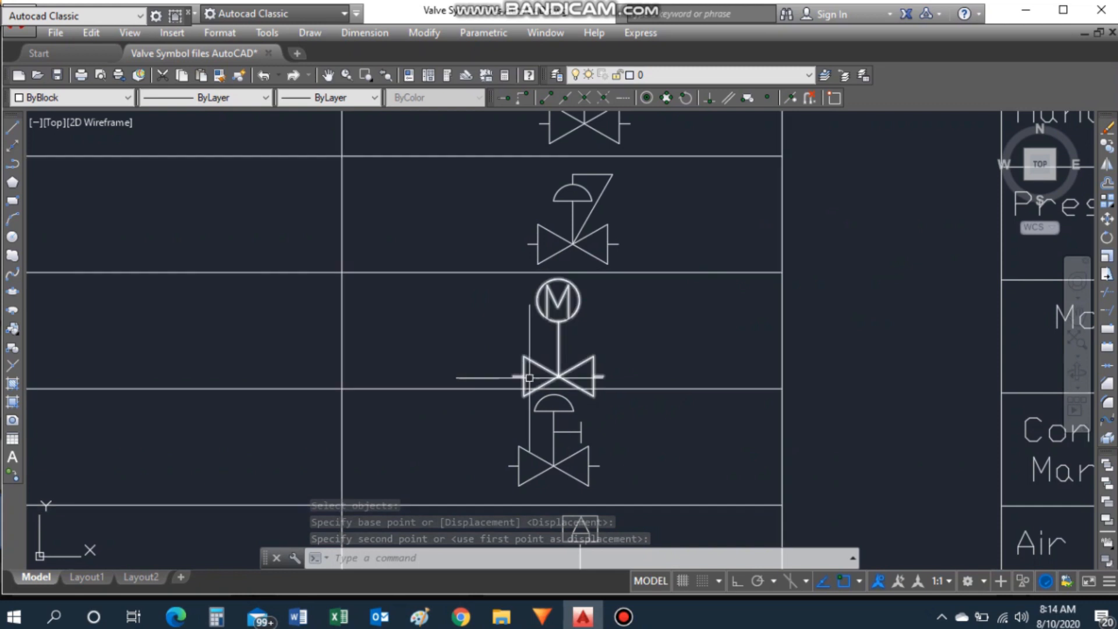
scroll(564, 395, down, 2)
scroll(563, 395, up, 2)
mouse_move(562, 341)
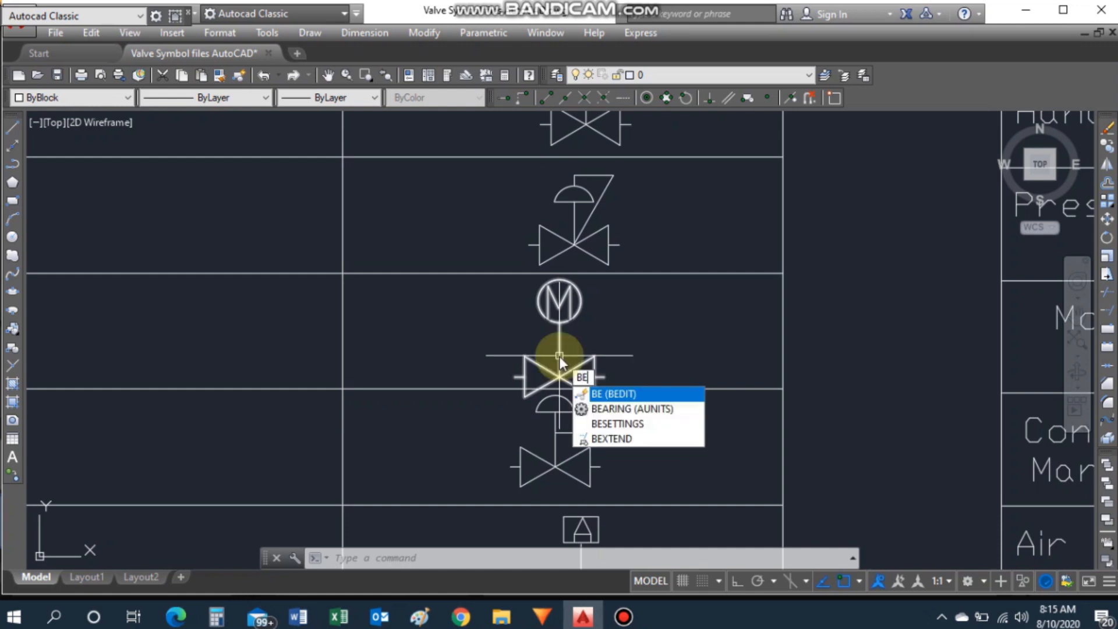
key(Return)
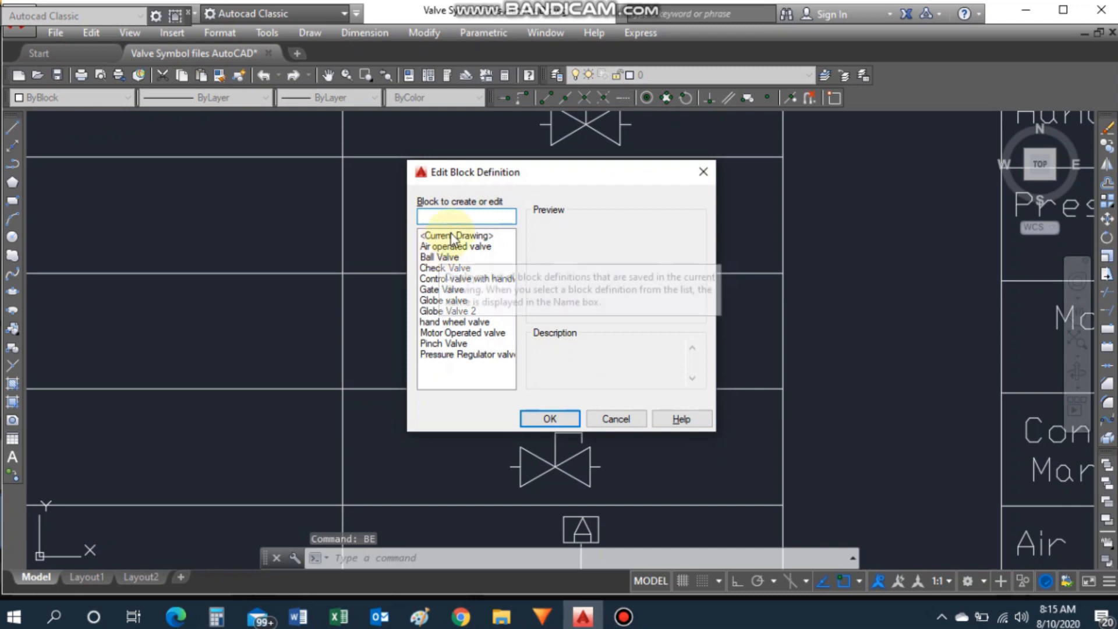
drag(552, 180, 811, 192)
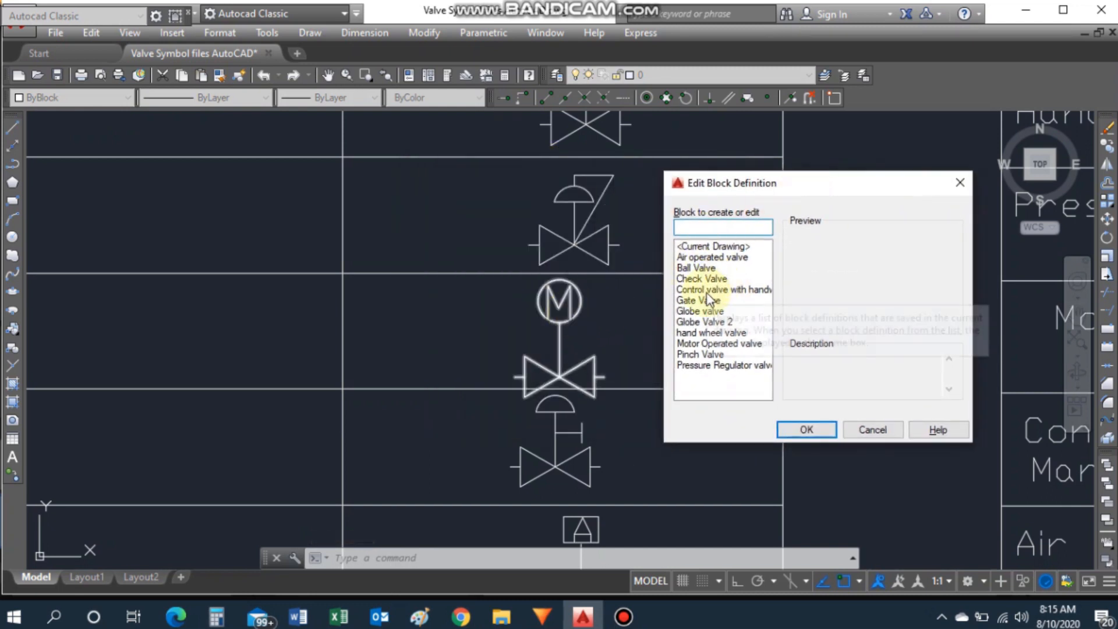
click(693, 333)
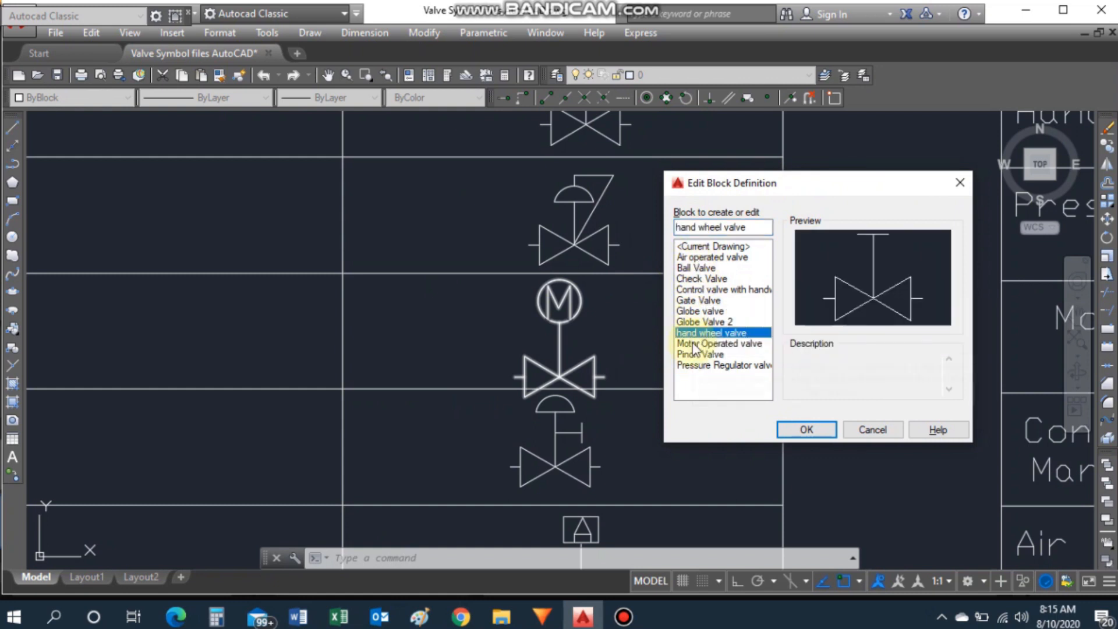
click(694, 344)
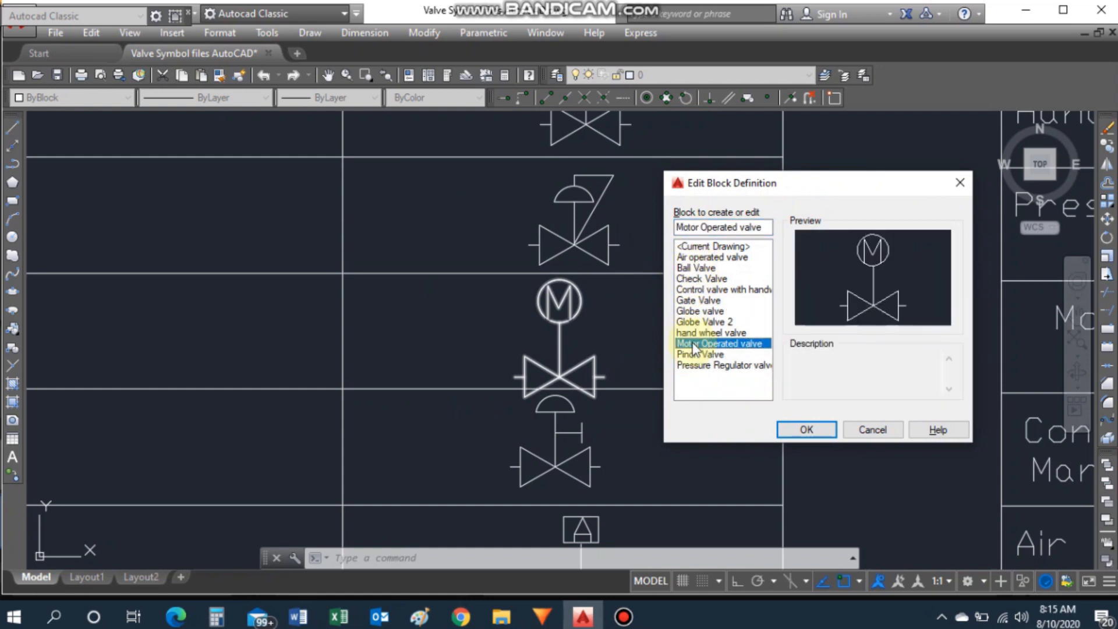
click(807, 431)
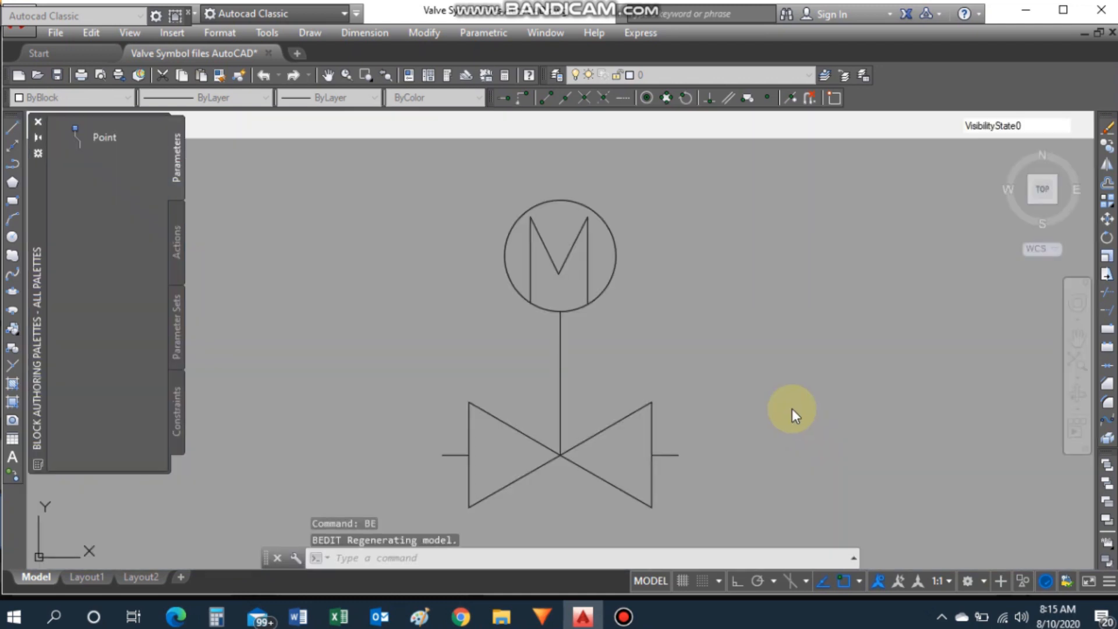
click(39, 123)
scroll(587, 391, down, 2)
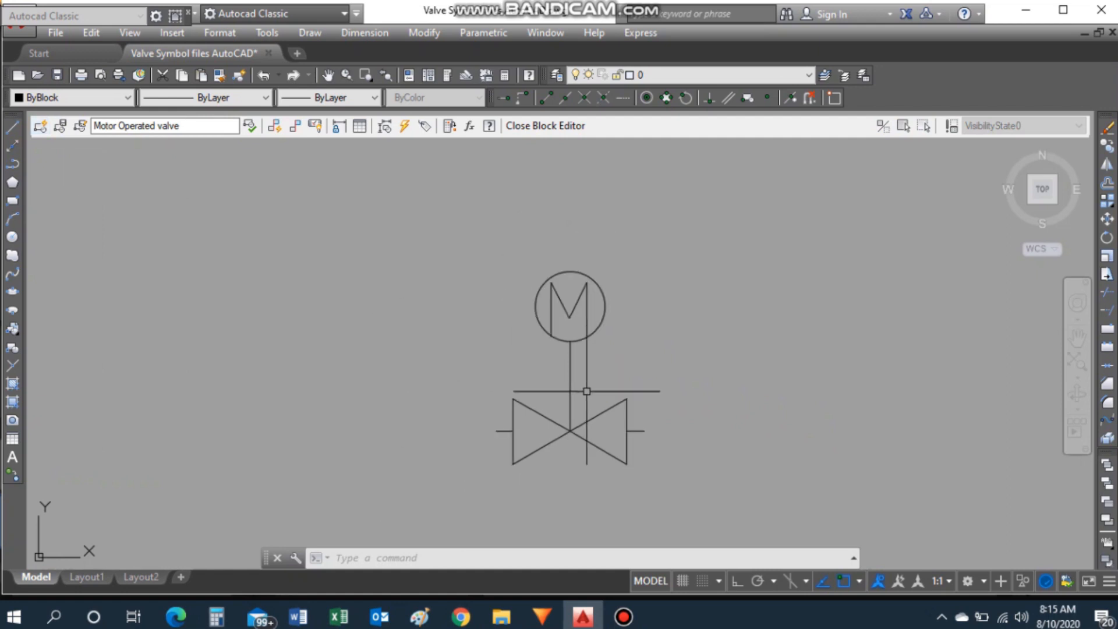
Step: Shorten the stem from its upper end and move the circled M down by the amount removed, from its lowest point to the stem's new end
click(570, 341)
click(572, 369)
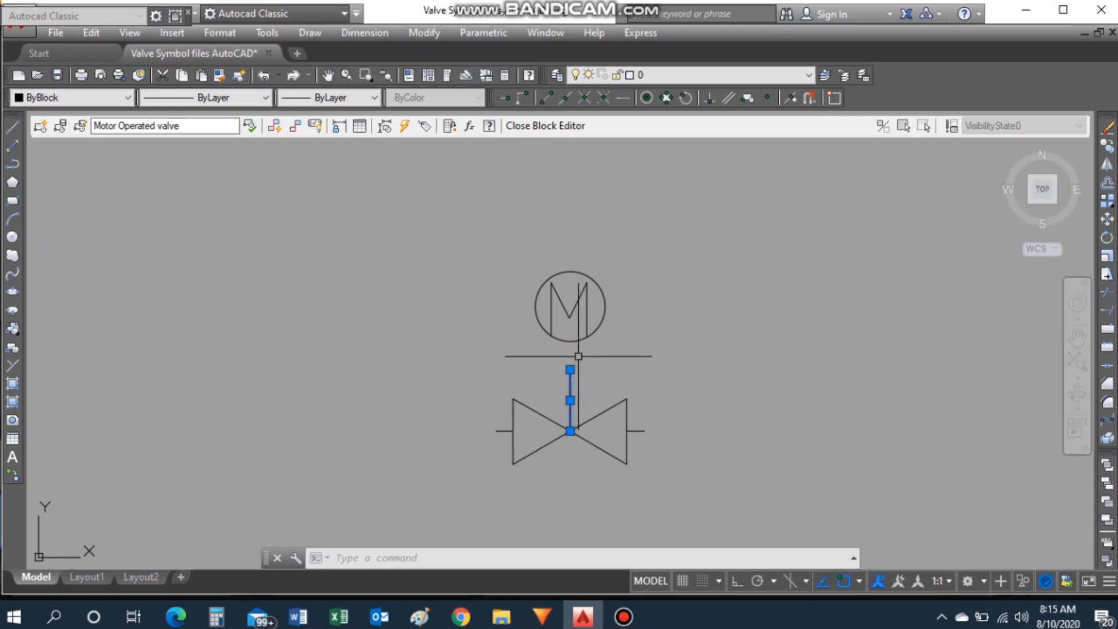
click(532, 262)
click(610, 353)
text(m)
key(Return)
click(570, 342)
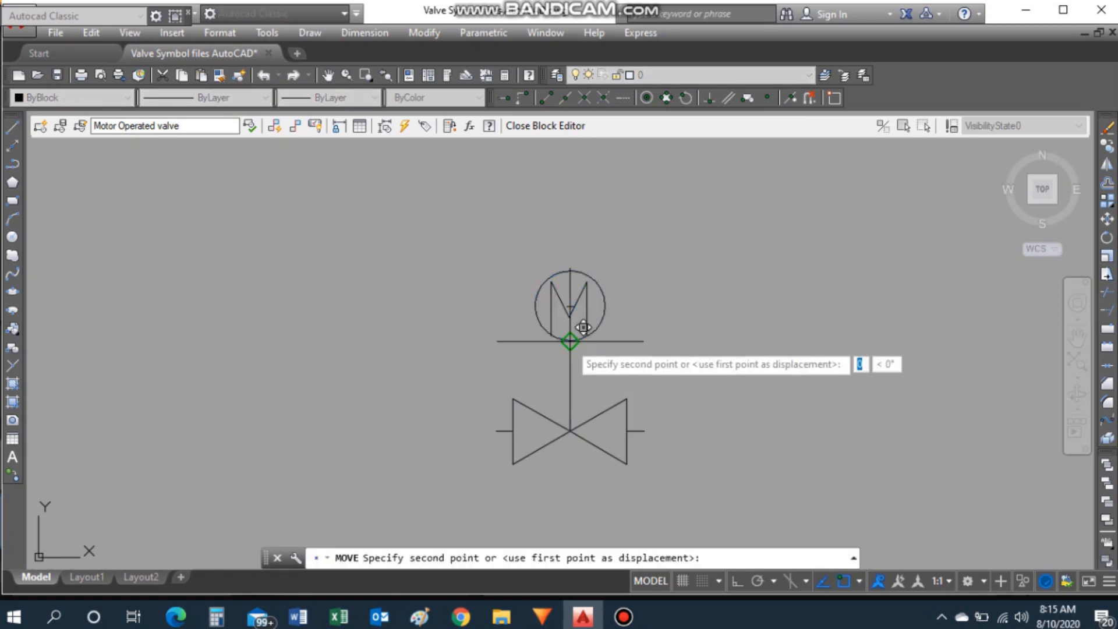
click(570, 369)
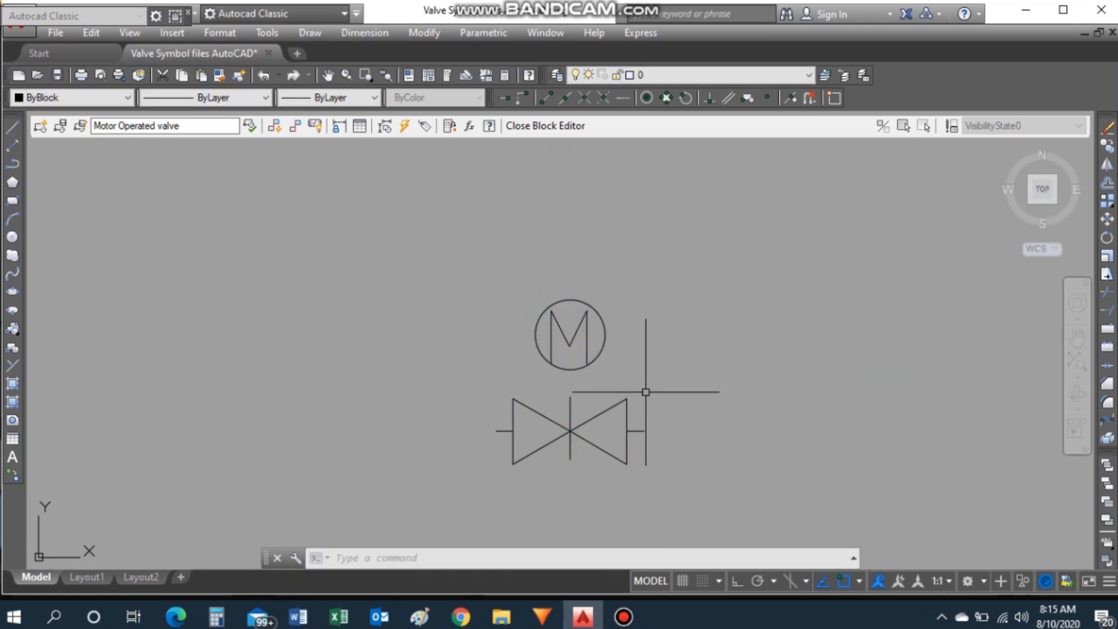
Step: Move the stem back up to join the valve centre and the circle, and close the Block Editor saving the changes to Motor Operated valve
text(m)
key(Return)
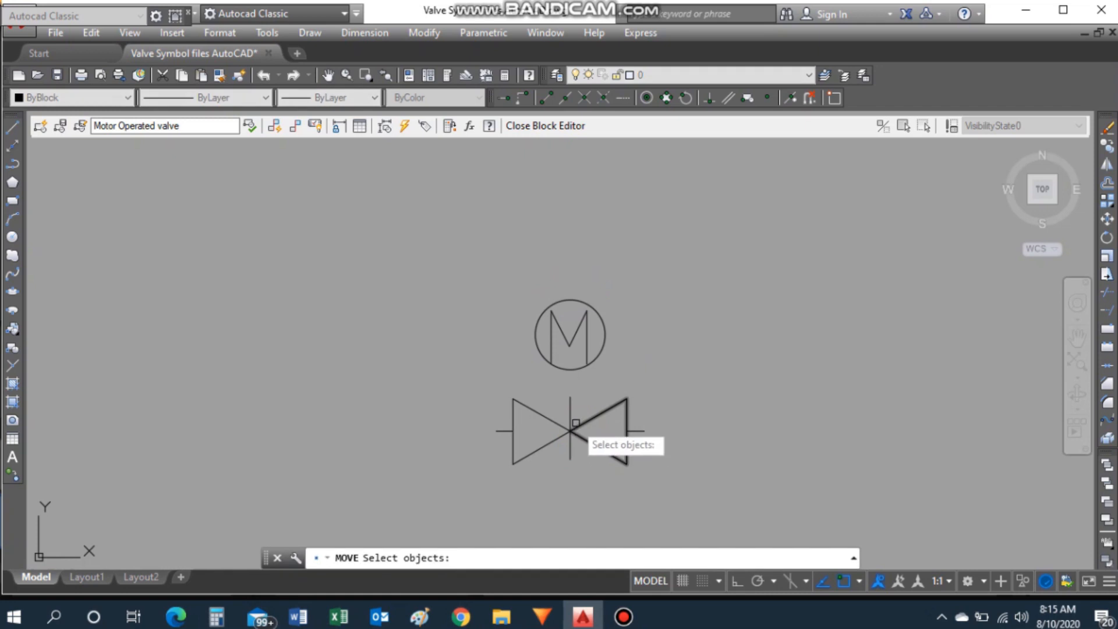
click(572, 438)
key(Return)
click(570, 459)
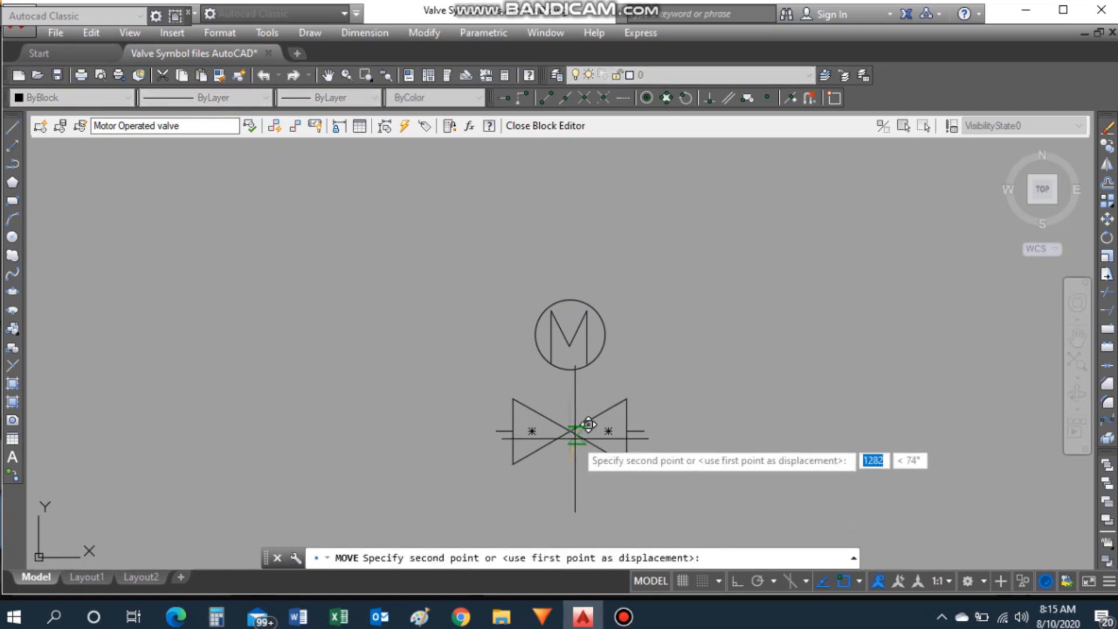
click(583, 414)
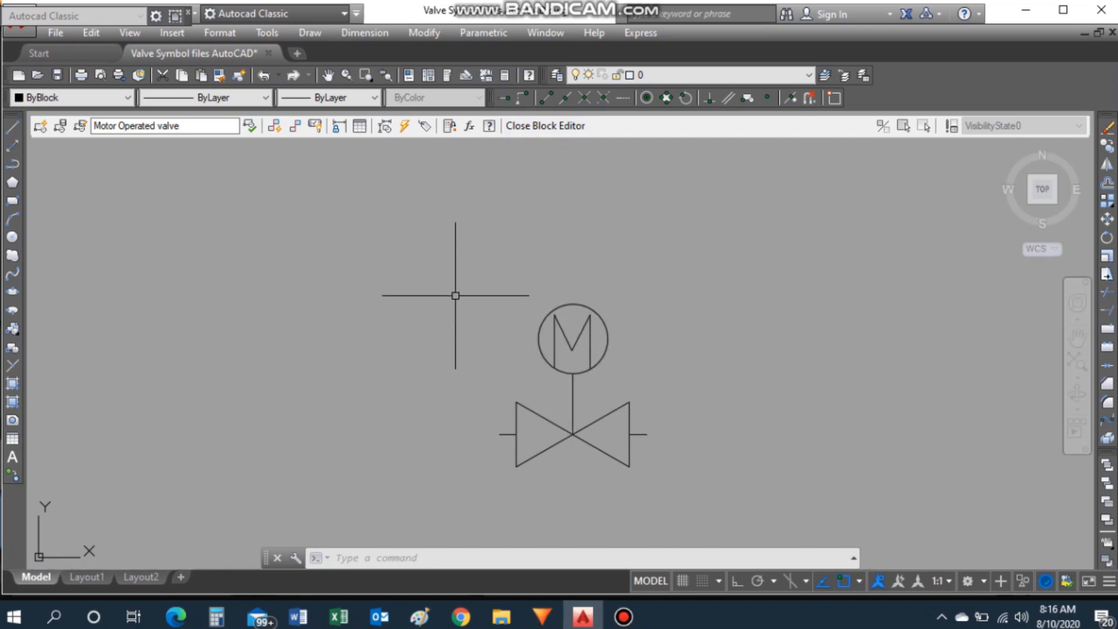
click(539, 130)
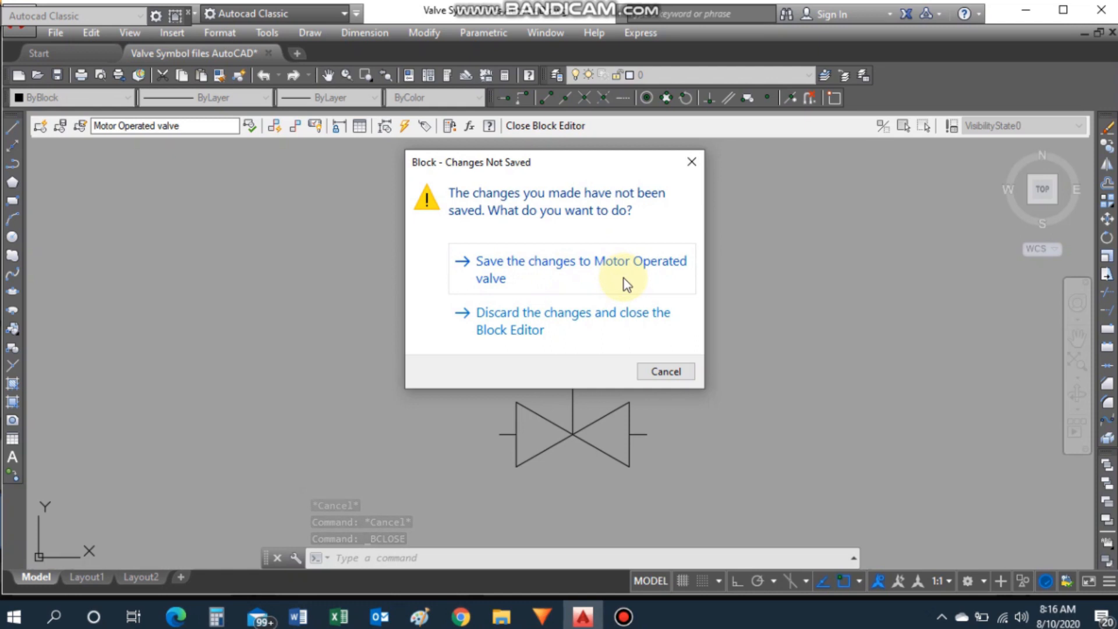
click(546, 270)
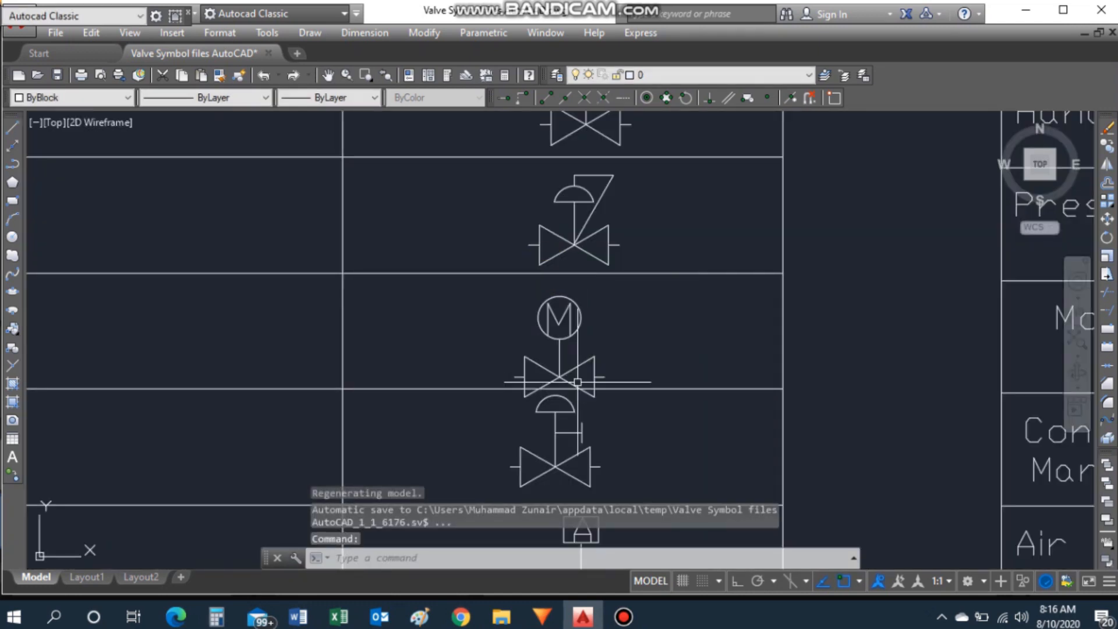
Step: Move the motor actuated valve symbol up and right so it fits inside its cell in the third row below the title row
scroll(562, 383, up, 2)
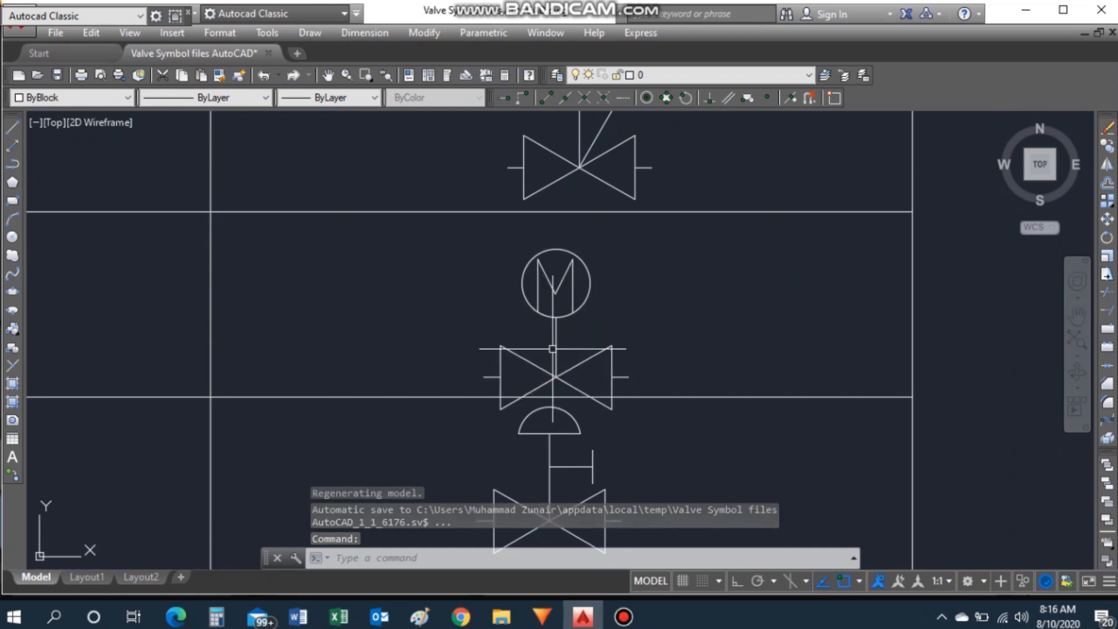
text(m)
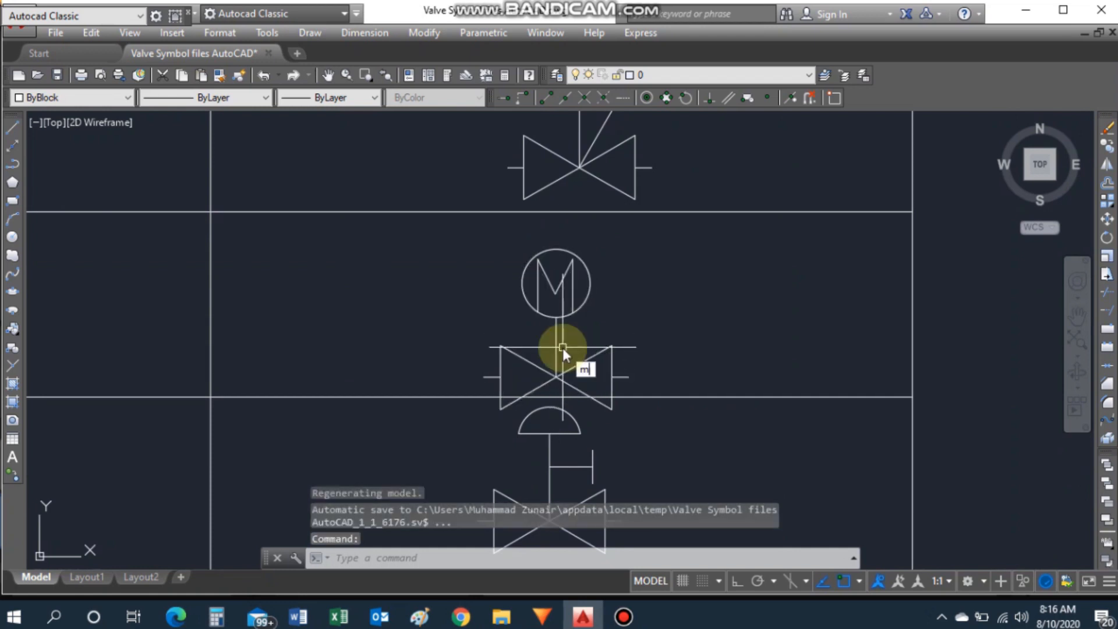
key(Return)
click(562, 332)
key(Return)
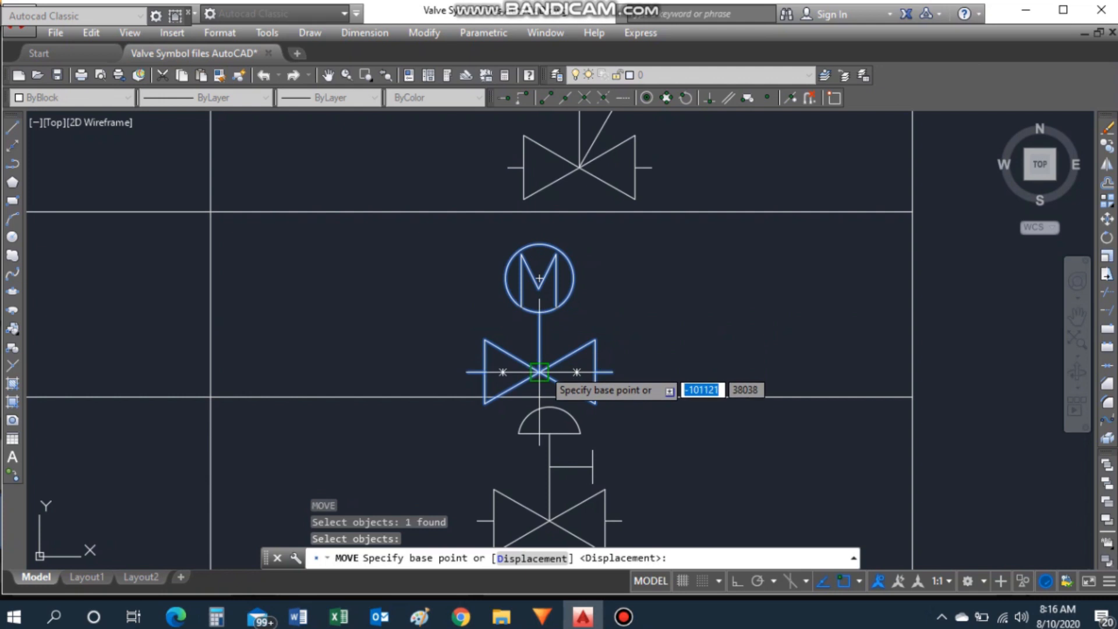
click(540, 372)
click(590, 336)
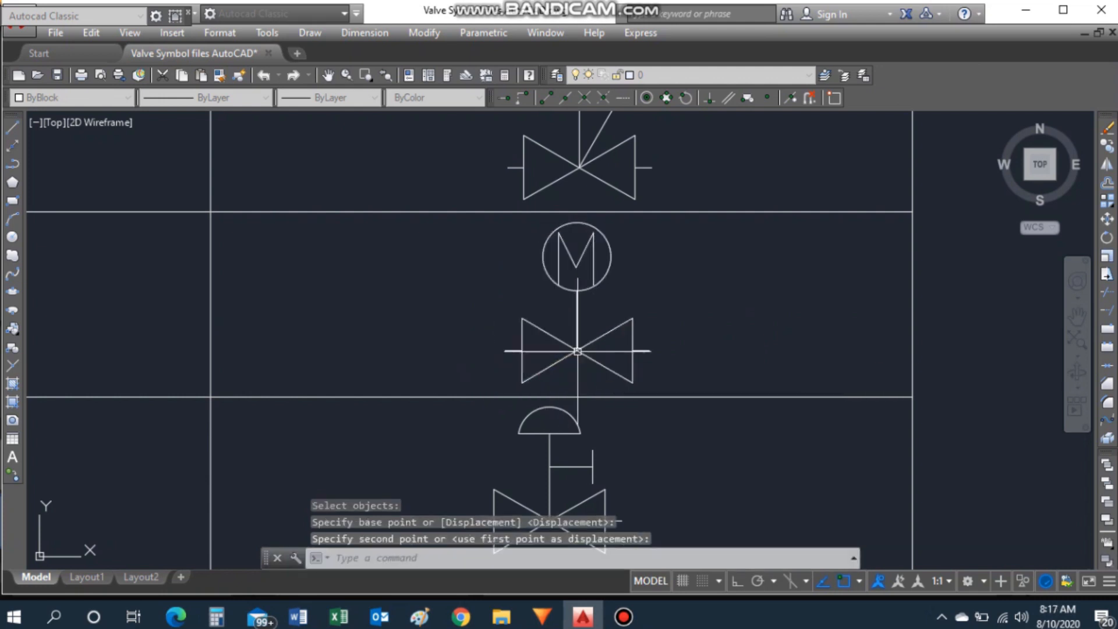
scroll(641, 347, down, 5)
scroll(625, 348, up, 2)
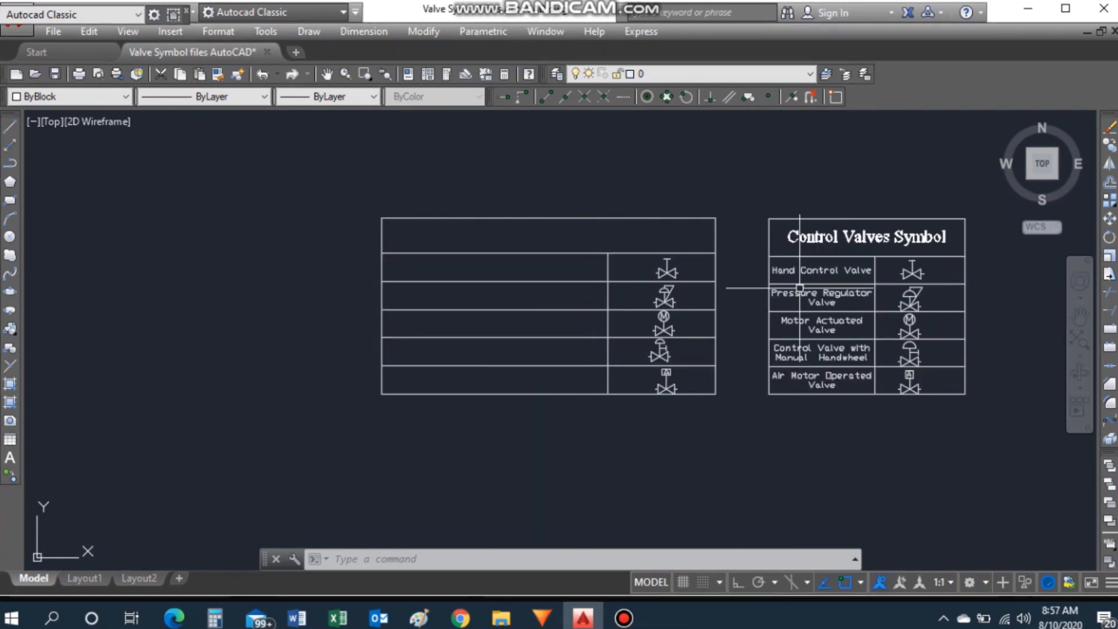
scroll(800, 288, up, 2)
scroll(828, 283, down, 3)
click(429, 253)
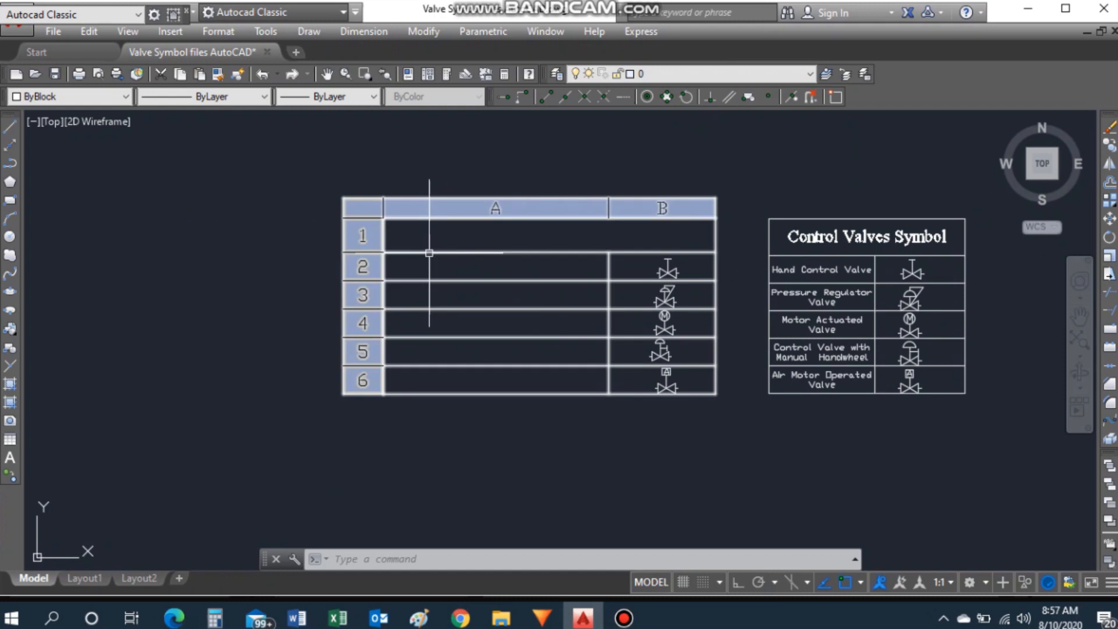
key(Escape)
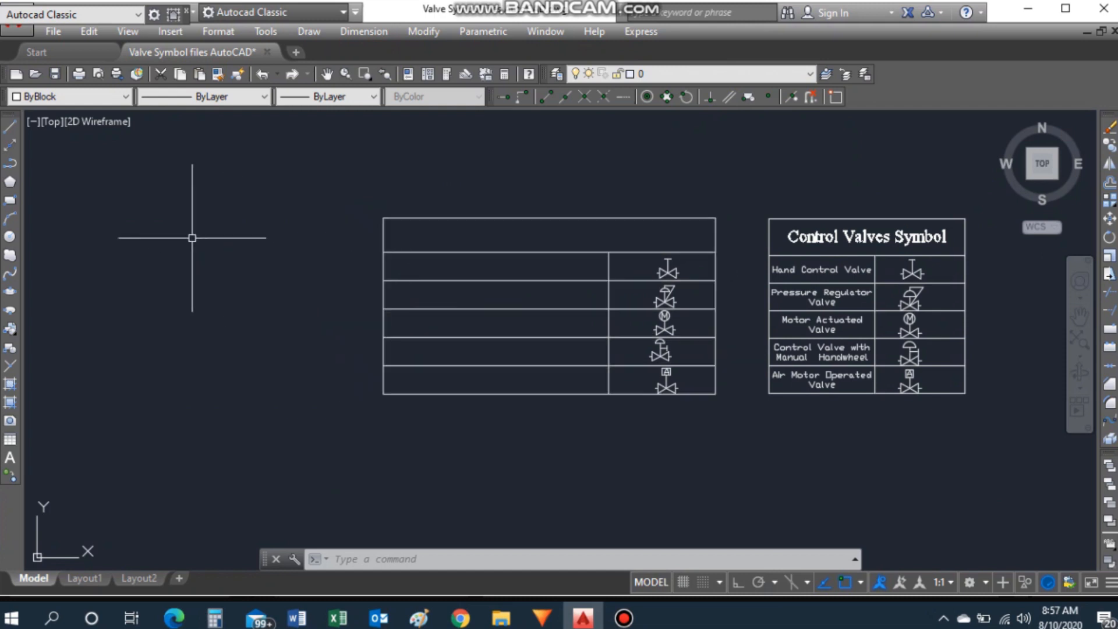
Step: Place the single-line text "Hand Control valve" beside the new table, with height 2126 and rotation 0
text(text)
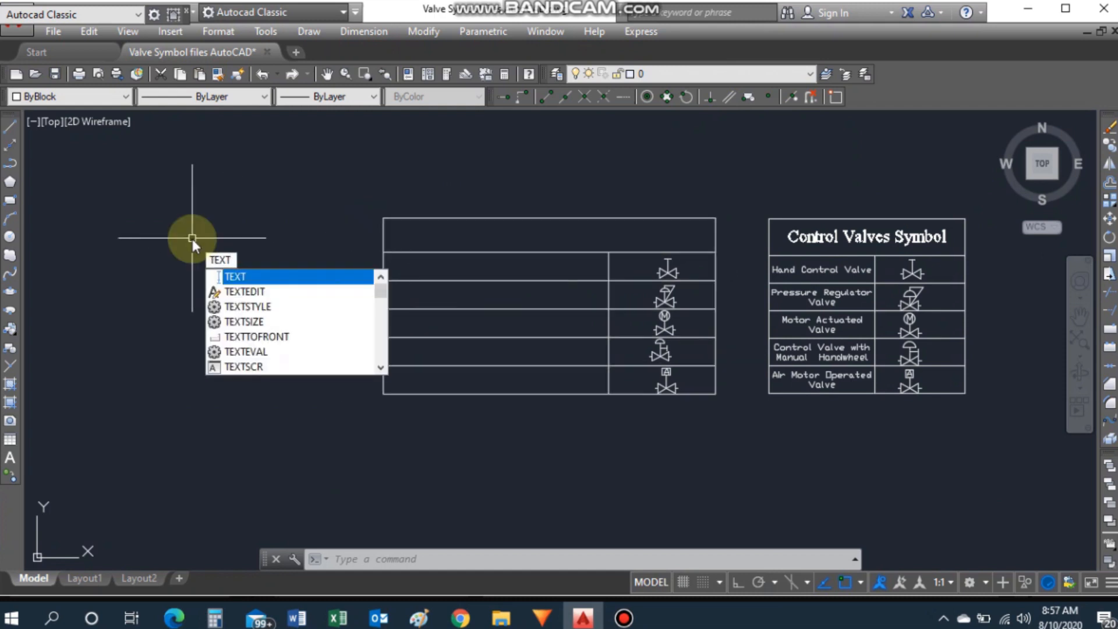
key(Return)
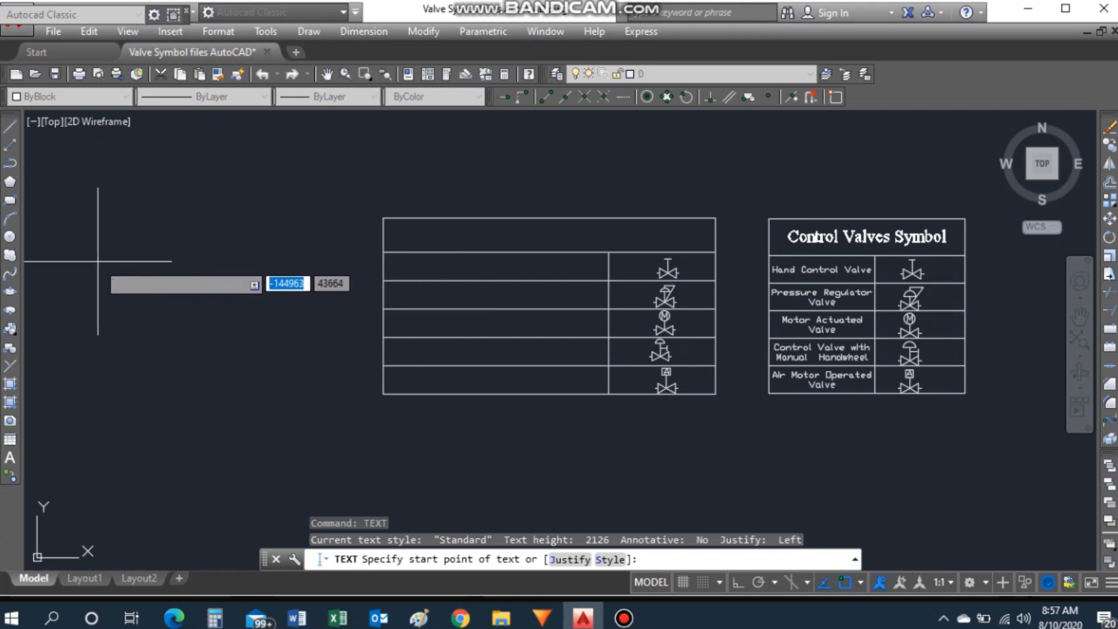
click(78, 246)
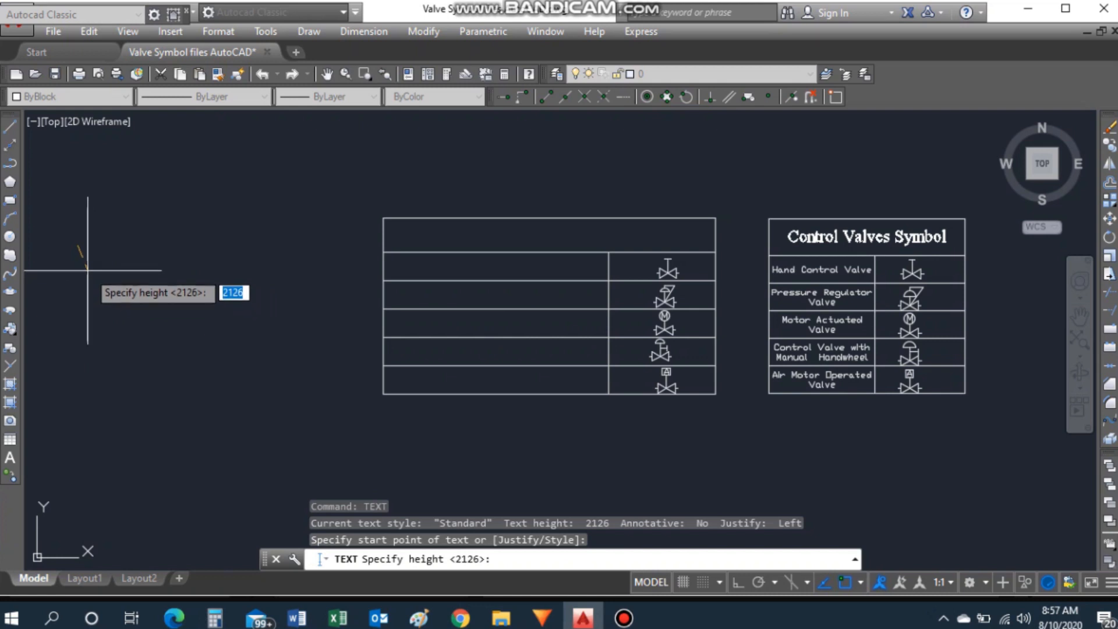
key(Return)
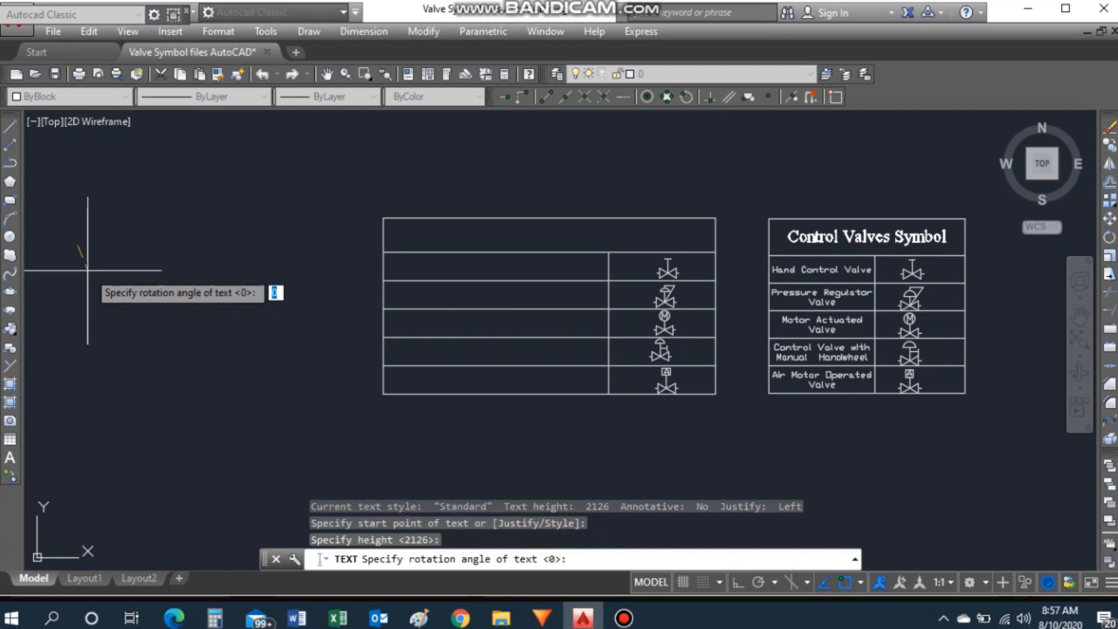
key(Return)
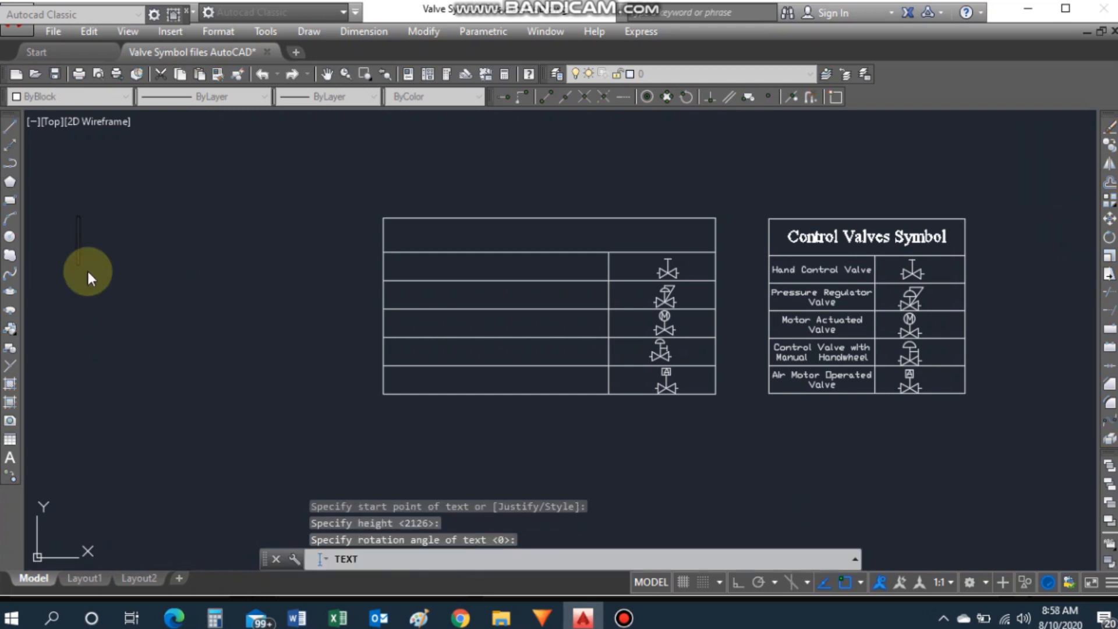
text(Hand )
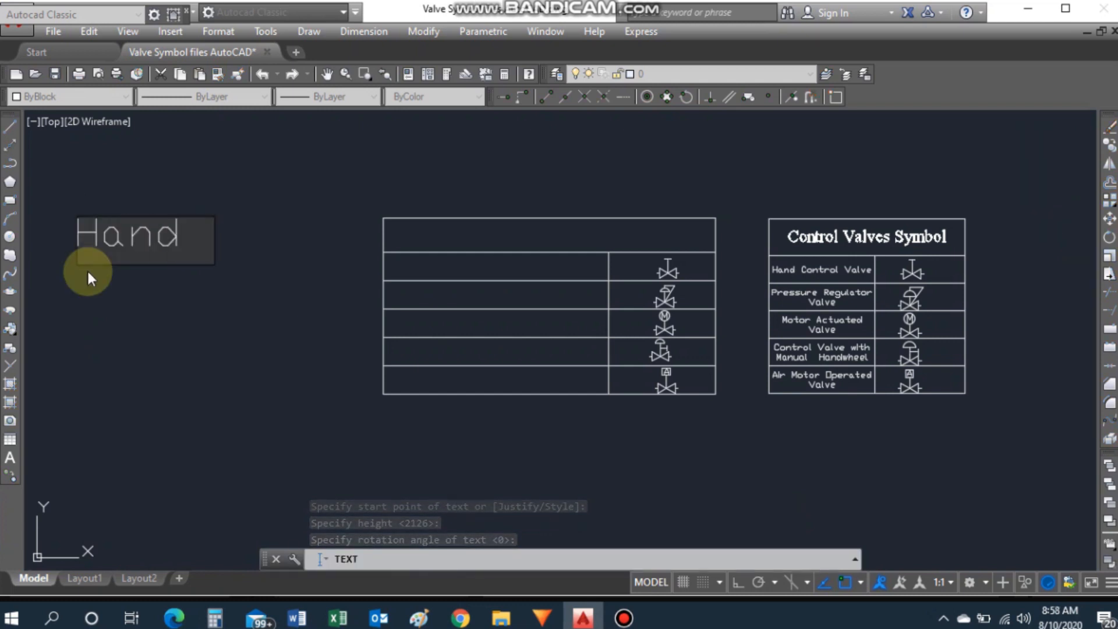
text(Control)
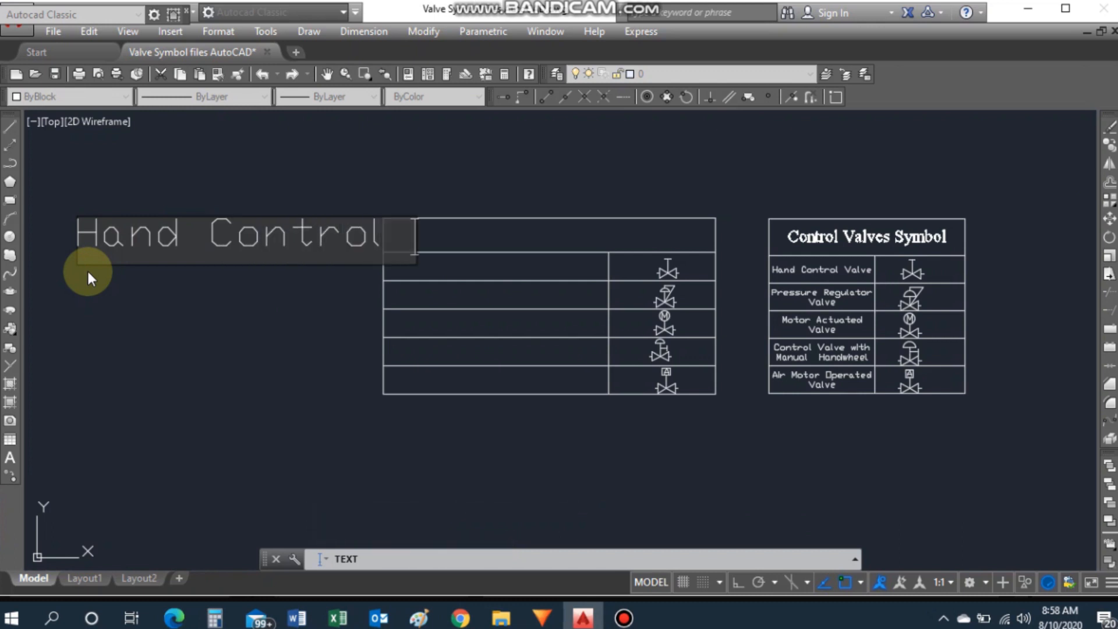
key(Return)
key(Return)
Step: Scale the Hand Control valve text down by reference, from its lower-left point and full length to a length that fits the table's wide column
text(s)
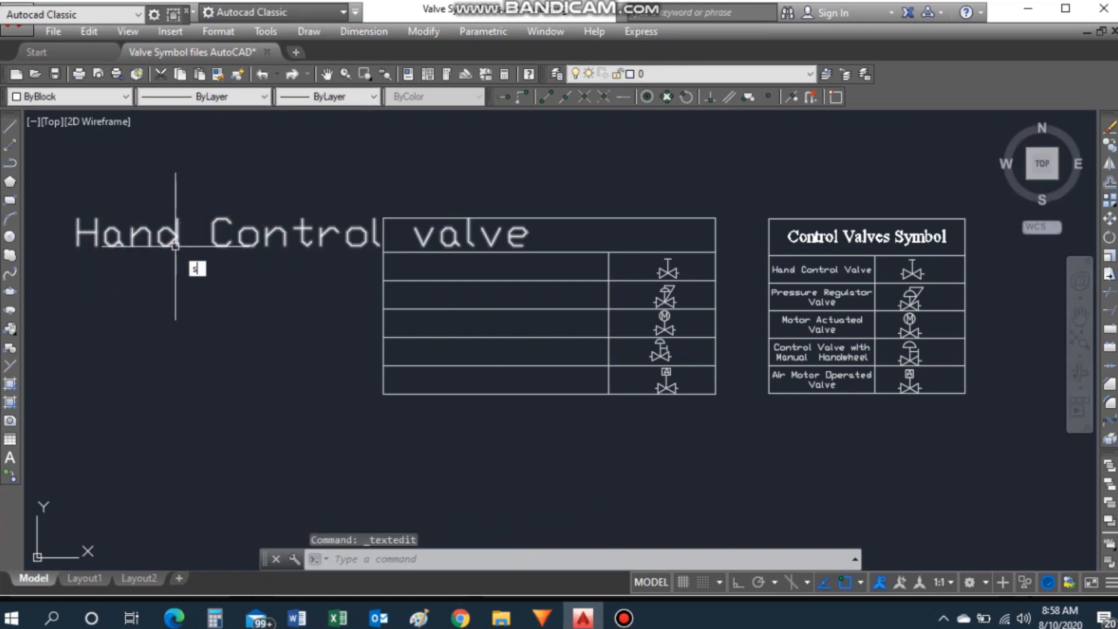
key(Return)
click(106, 225)
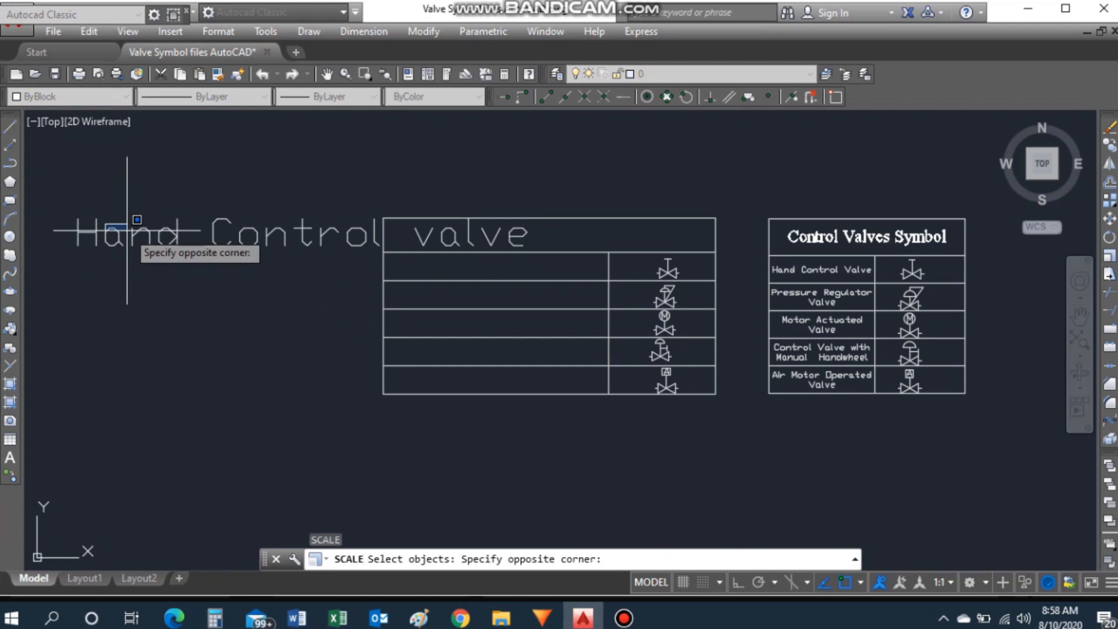
click(128, 231)
click(133, 237)
key(Return)
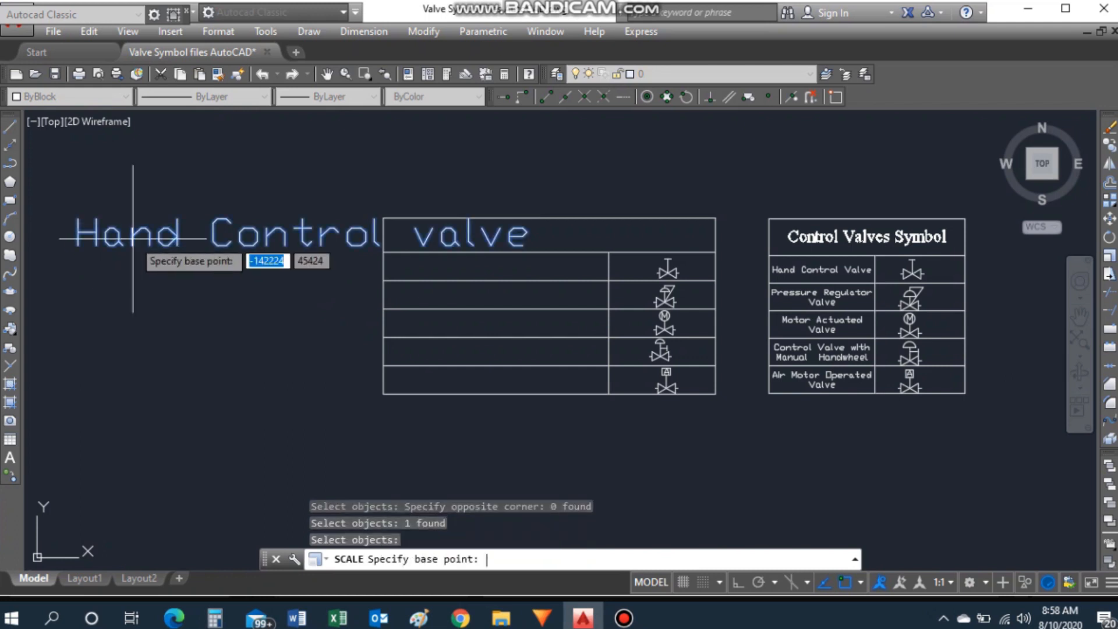
click(78, 245)
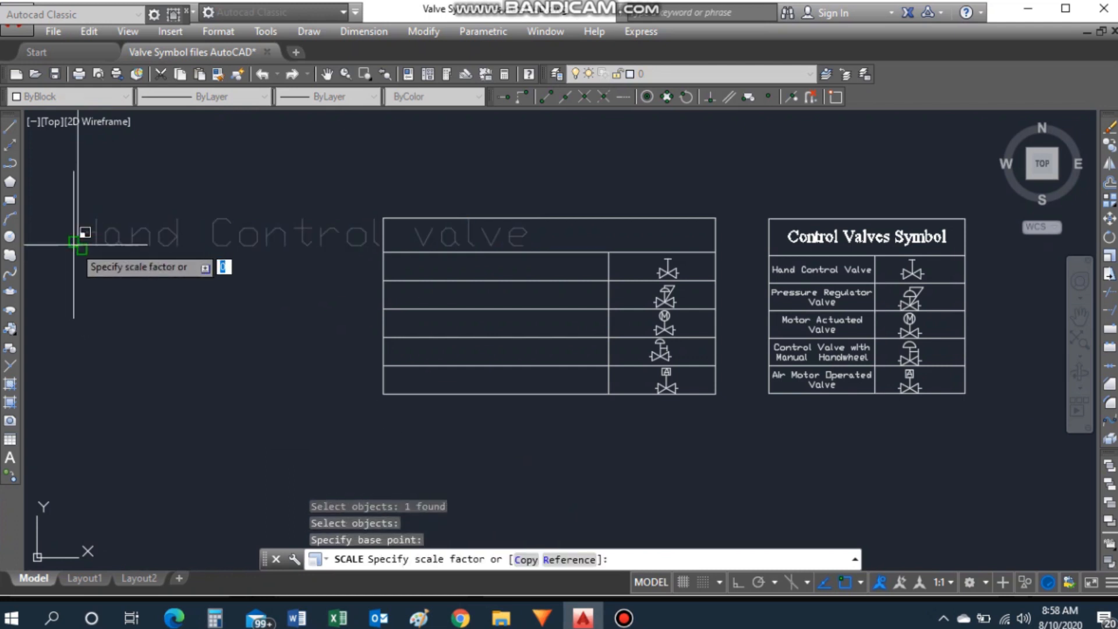
click(570, 560)
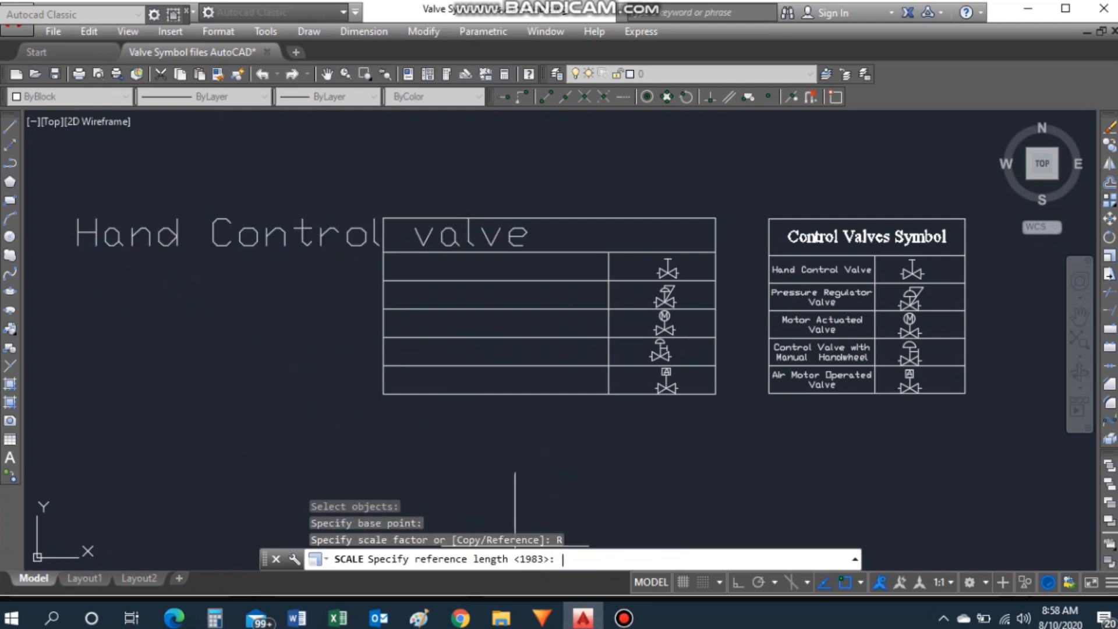
click(78, 249)
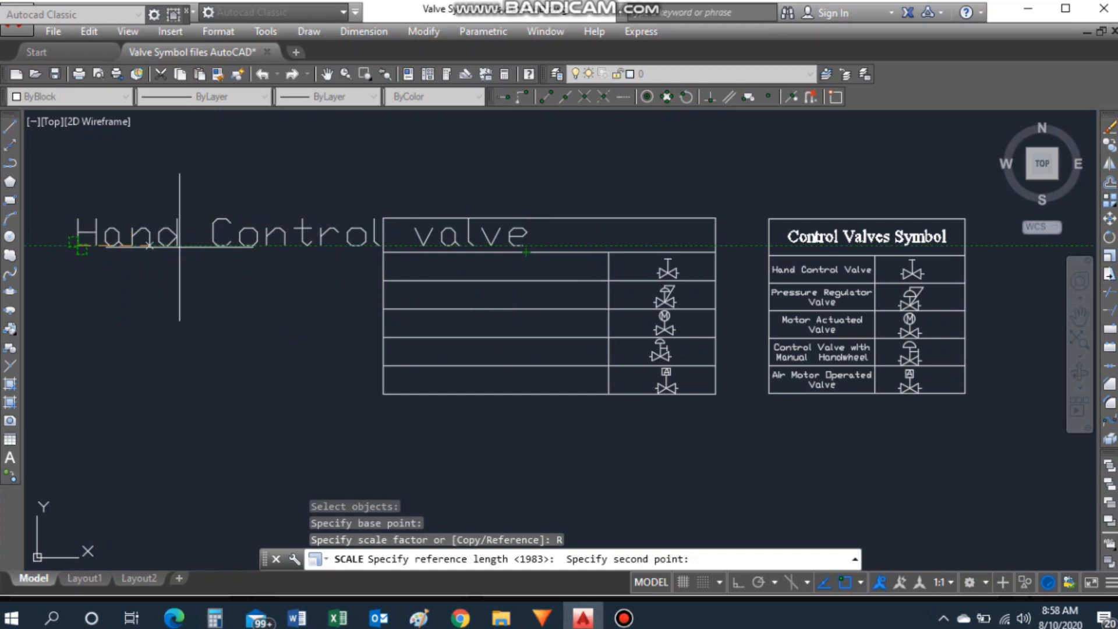
click(525, 248)
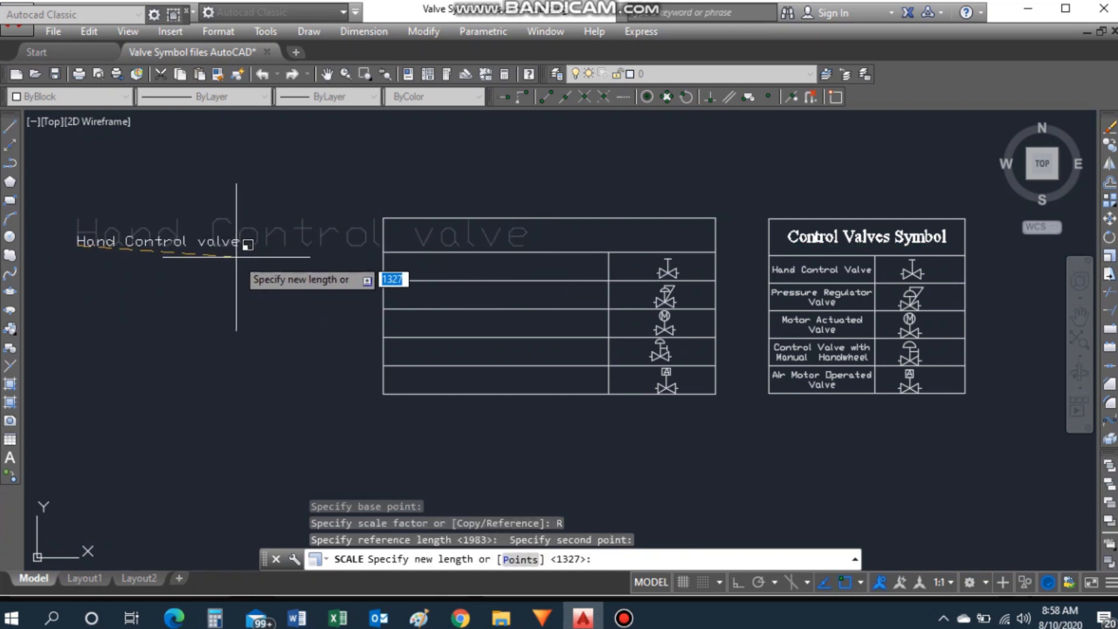
click(248, 257)
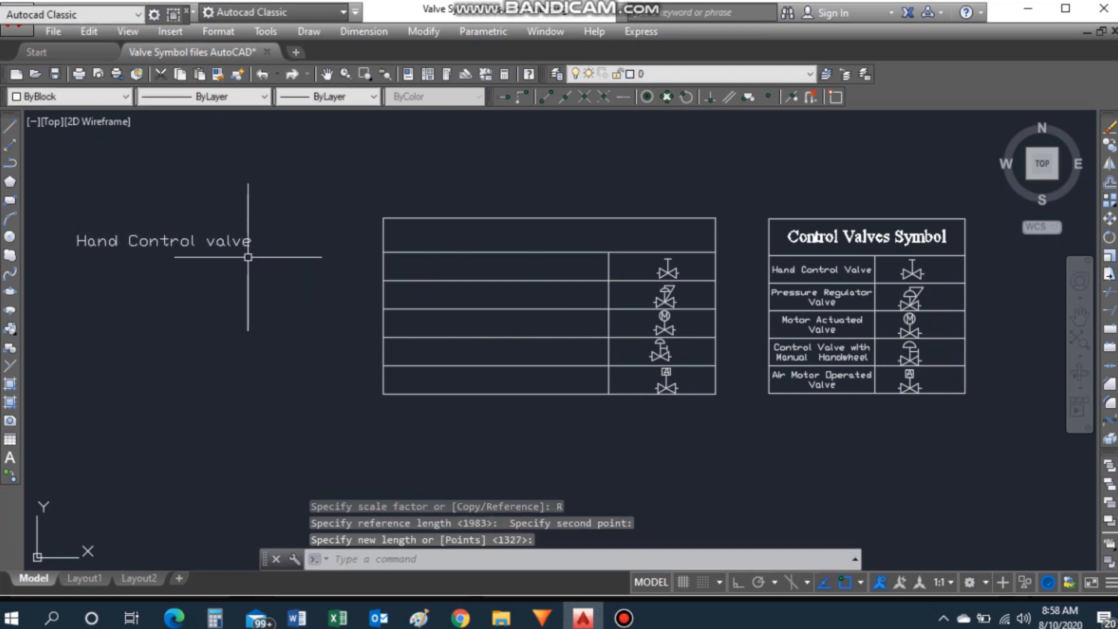
Step: Move the Hand Control valve text into the wide cell of the first row below the title row
text(m)
key(Return)
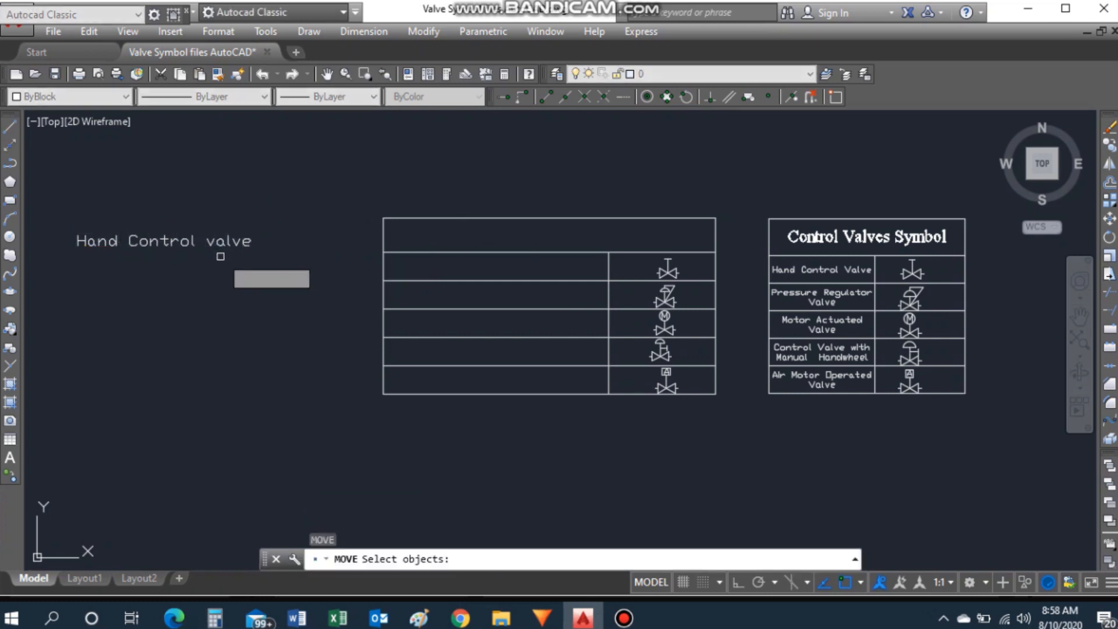
click(232, 244)
key(Return)
click(79, 245)
click(410, 271)
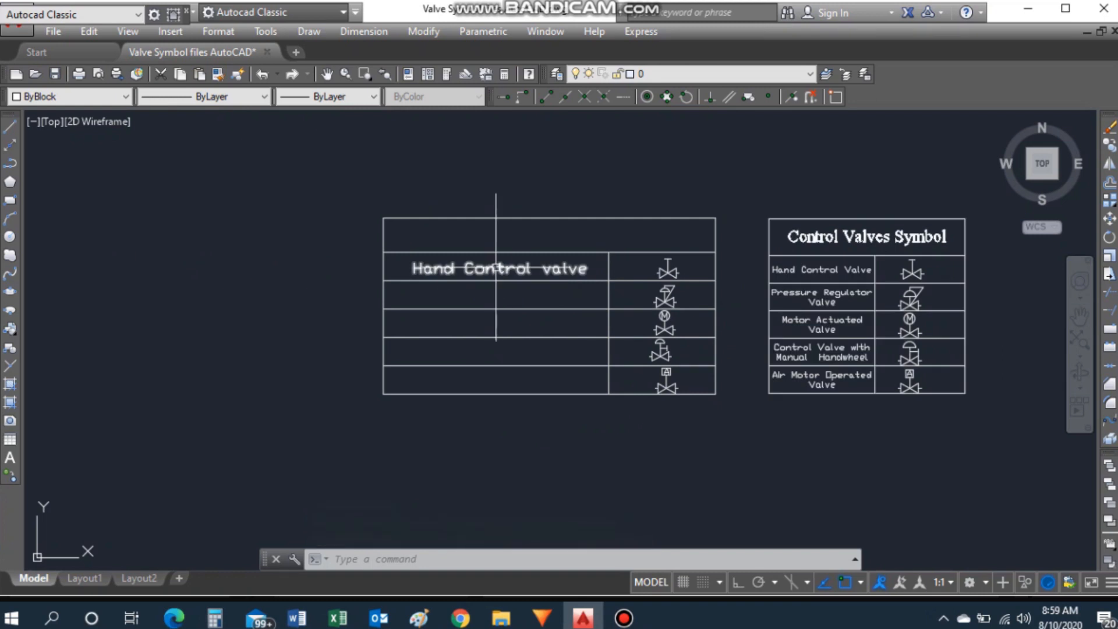
Step: Copy the Hand Control valve label straight down into each of the four rows beneath it
key(Return)
click(414, 273)
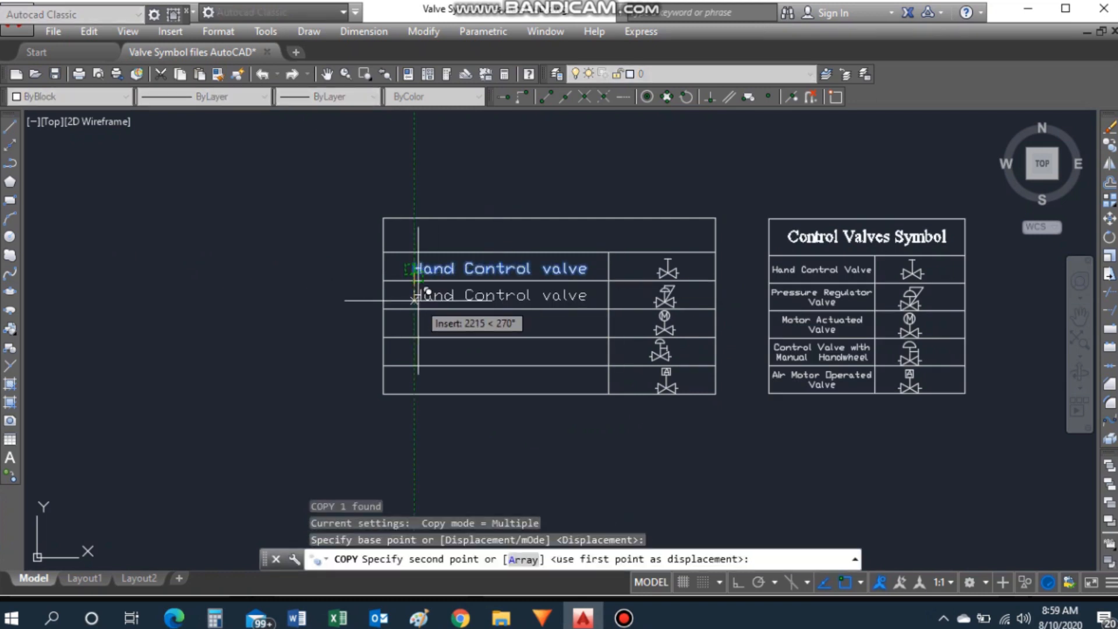
click(414, 300)
click(414, 326)
click(422, 357)
click(420, 382)
key(Return)
Step: Delete the misaligned label in the fourth row below the title and replace it with an aligned copy of the third row's label
click(413, 353)
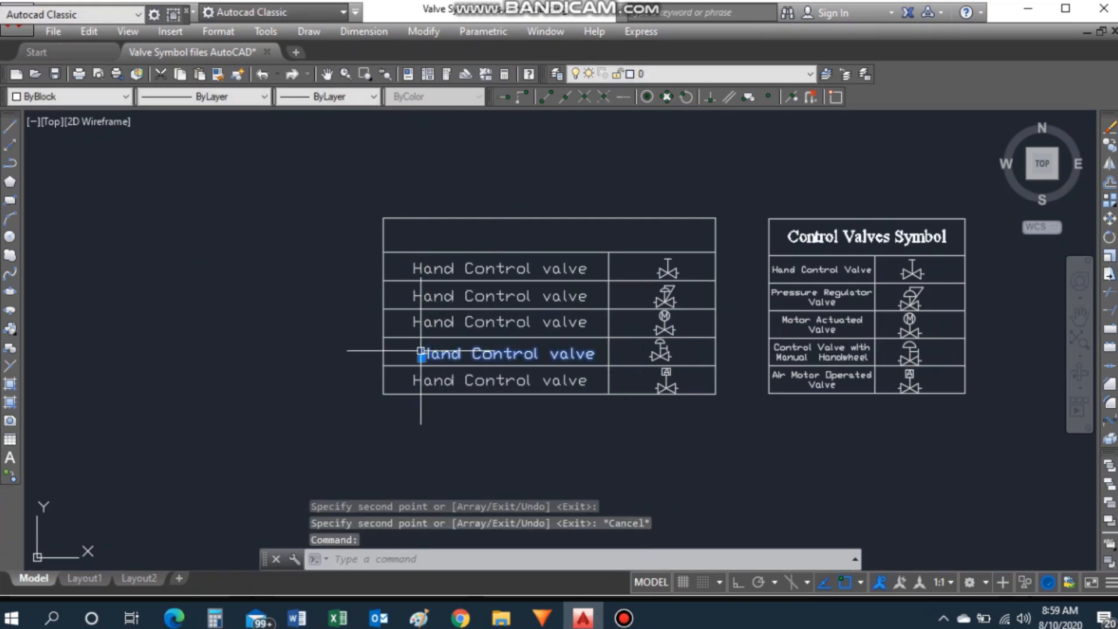
key(Delete)
text(cp)
key(Return)
click(421, 324)
key(Return)
click(413, 326)
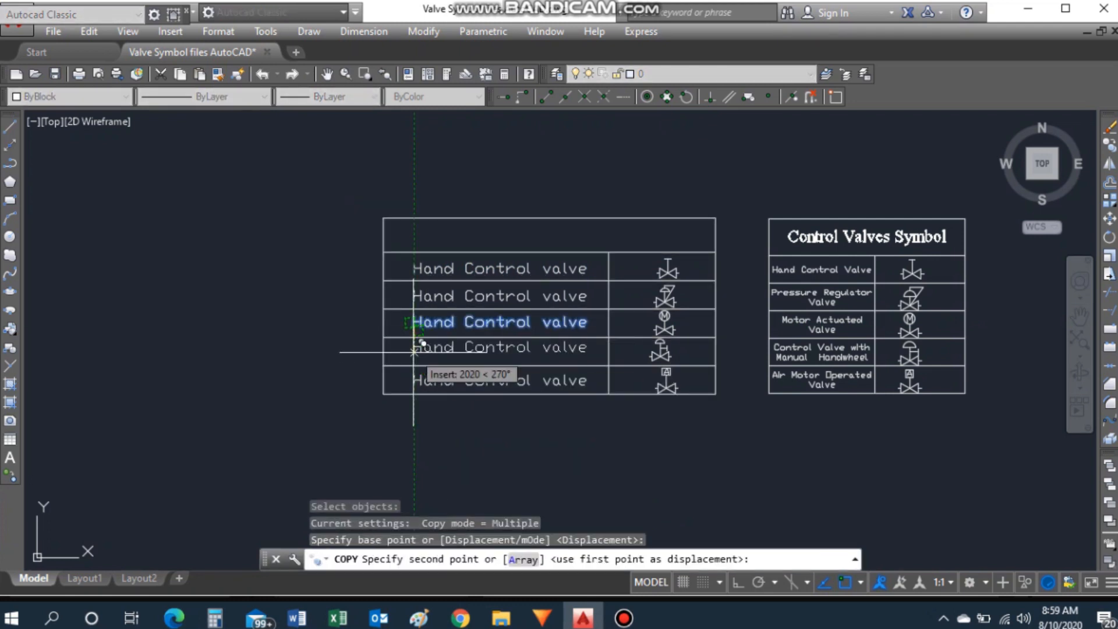
click(413, 353)
key(Escape)
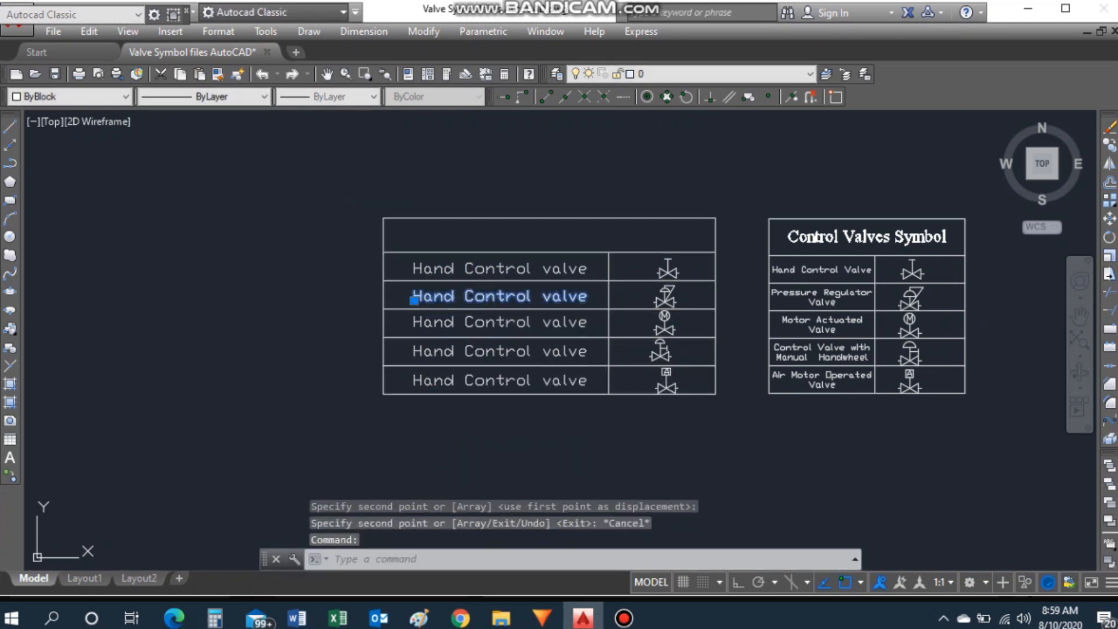
Step: Change the label in the second row below the title to "Pressure regulator valve"
double_click(477, 299)
key(BackSpace)
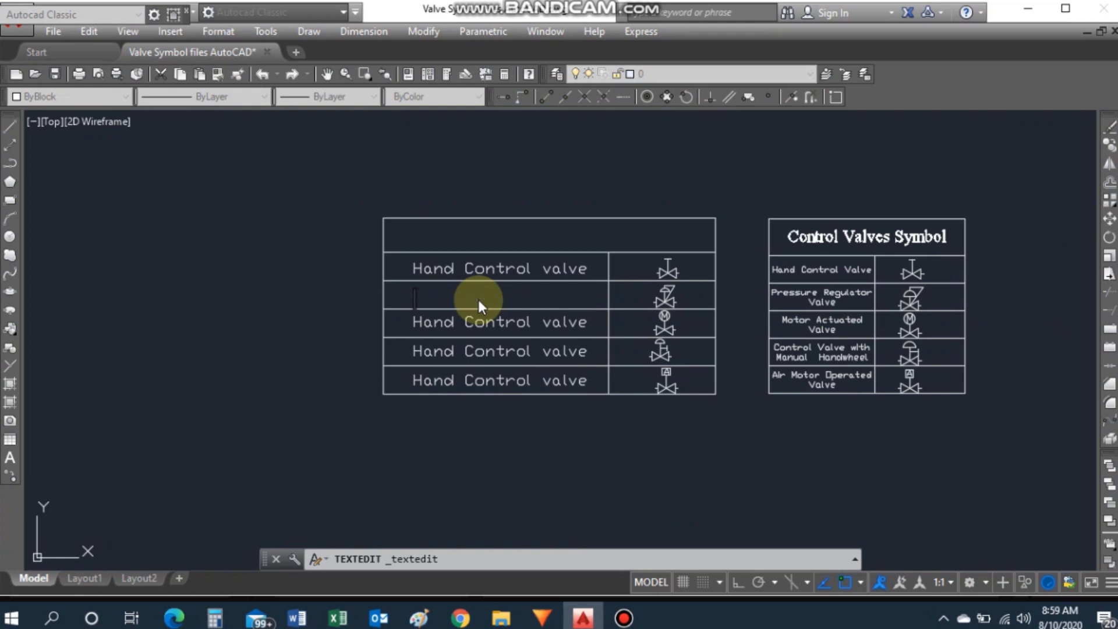
text(Pressure regulator valve)
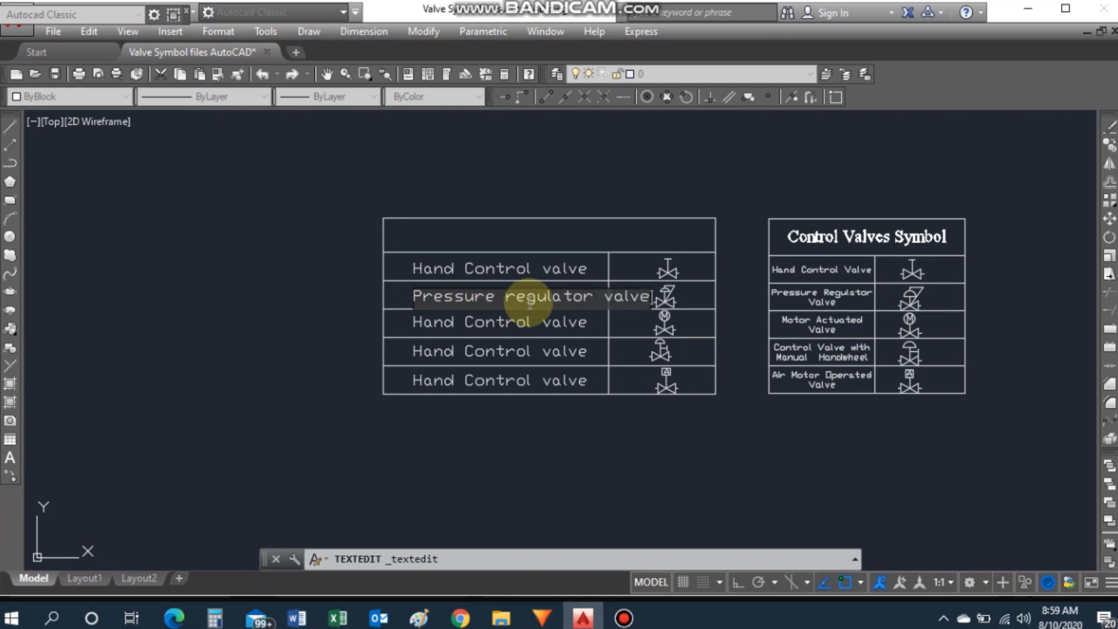
click(596, 401)
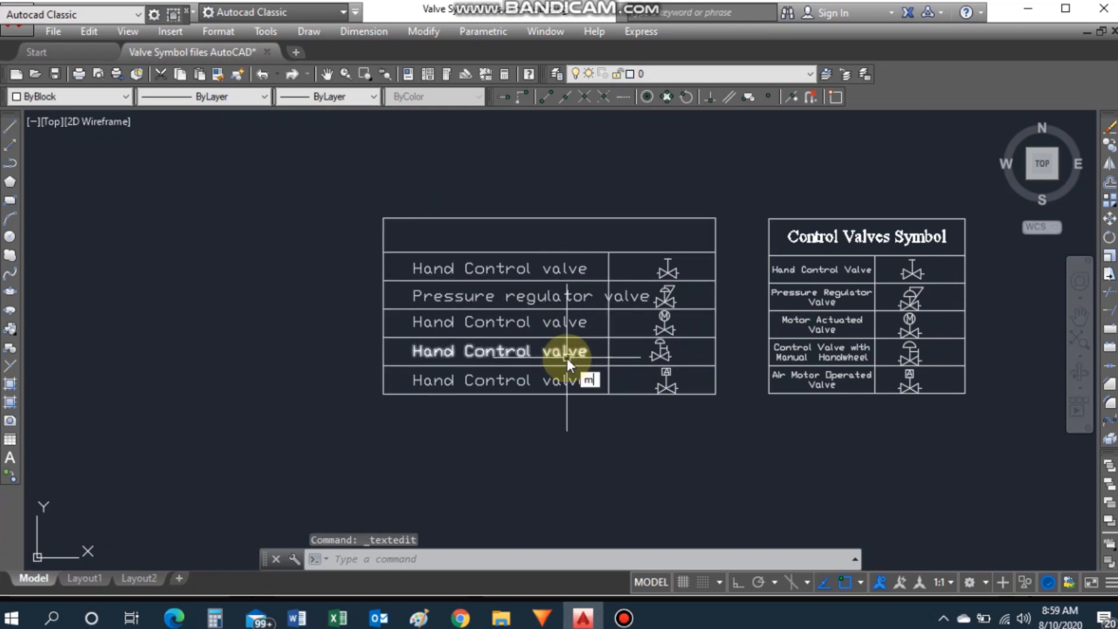
Step: Move the Pressure regulator valve label left so it starts close to its cell's left edge
text(m)
key(Return)
click(543, 295)
key(Return)
click(545, 296)
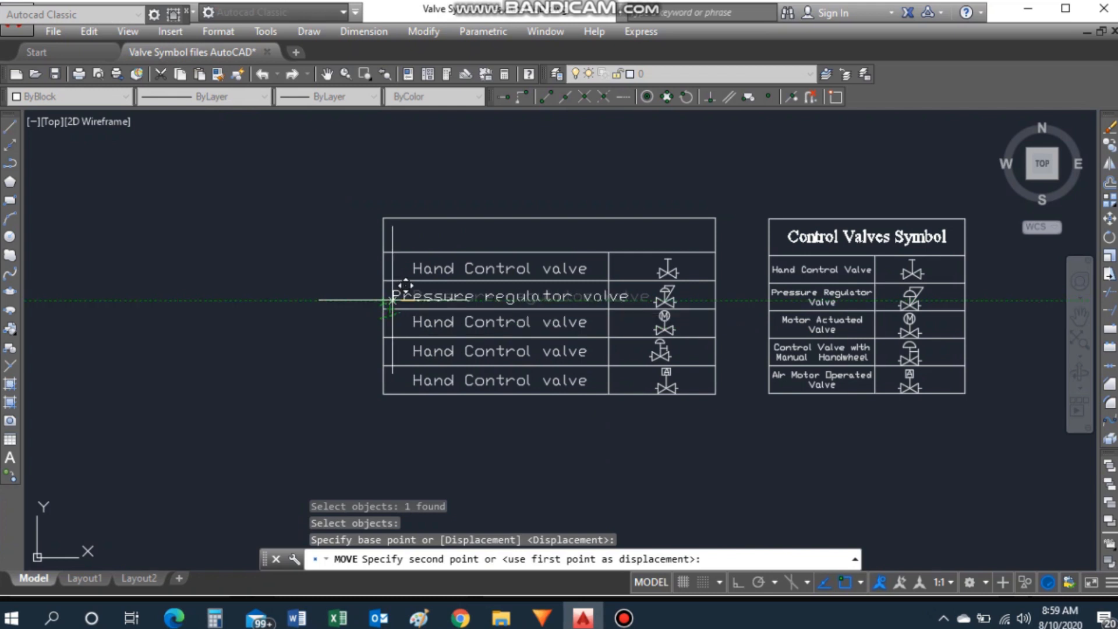
click(403, 286)
Step: Start scaling the Pressure regulator valve label, using its lower-left point as the base point
text(sc)
key(Return)
click(463, 297)
key(Return)
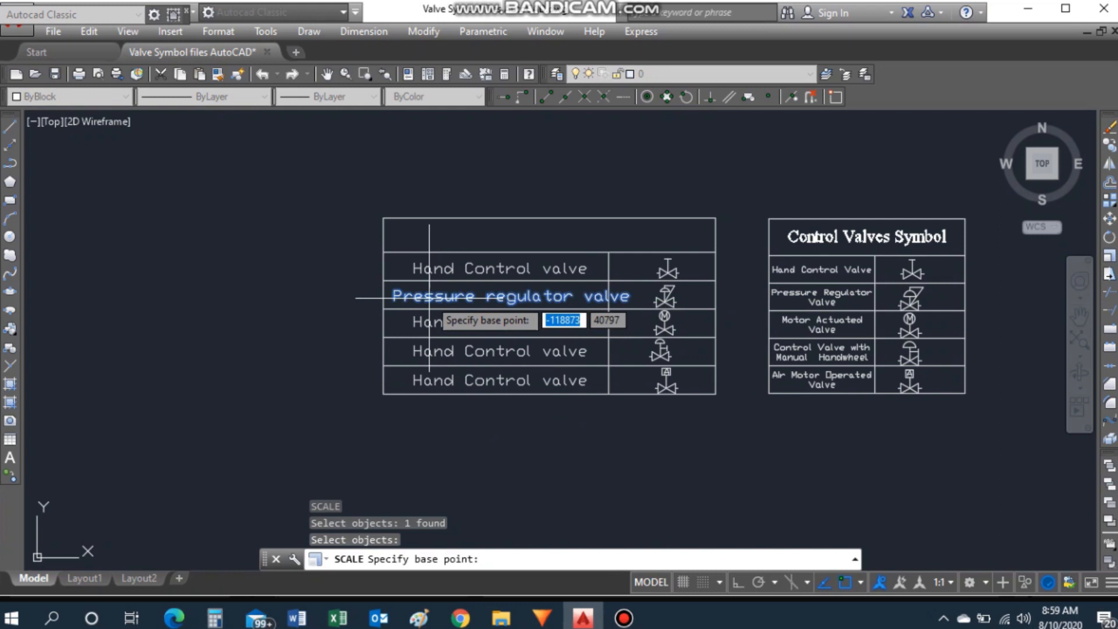
click(394, 298)
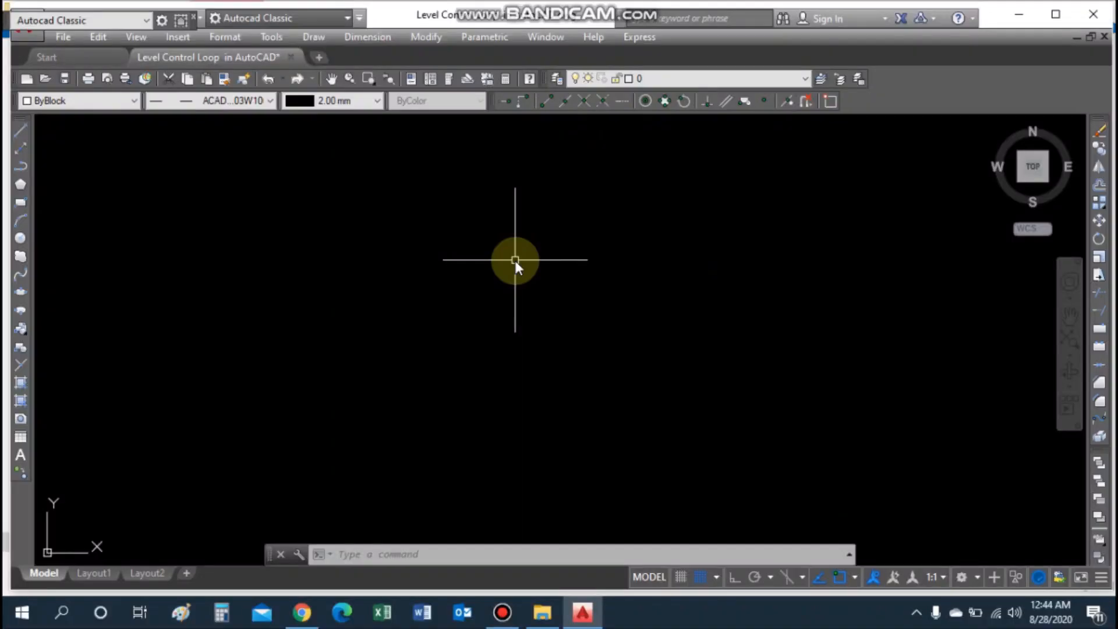
Step: Configure the Level Control Loop drawing's units with decimal length at precision 0, and choose the insertion scale and lighting units
text(un)
key(Return)
click(539, 190)
click(512, 216)
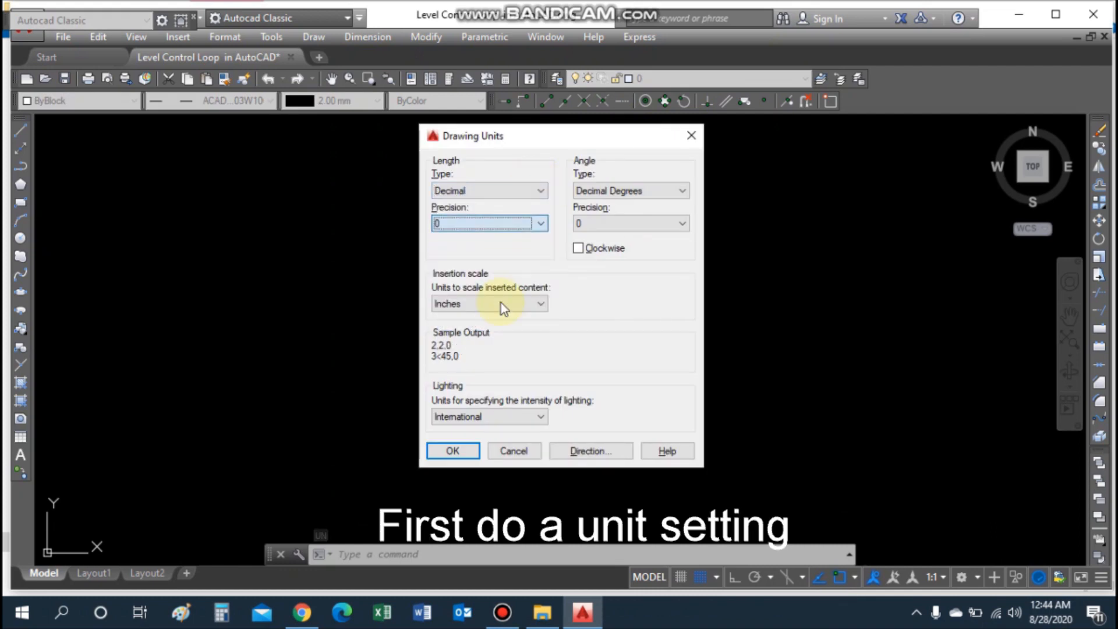
click(536, 304)
click(525, 330)
click(512, 420)
click(511, 429)
click(455, 450)
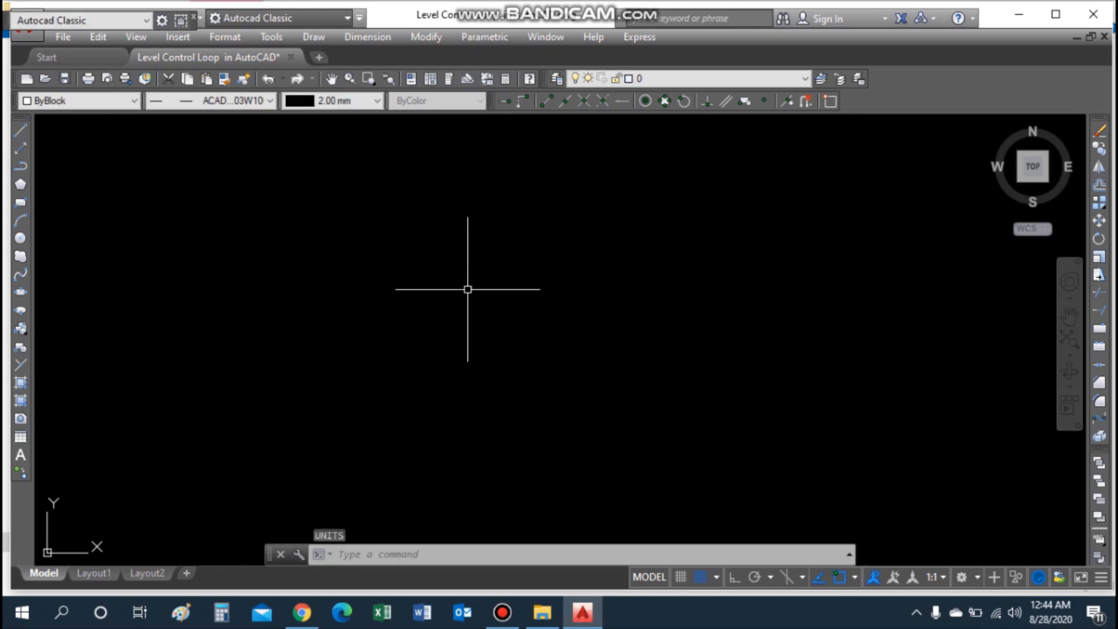
Step: Draw a straight horizontal line with Ortho mode on, running from right to left near the middle of the drawing
text(l)
key(Return)
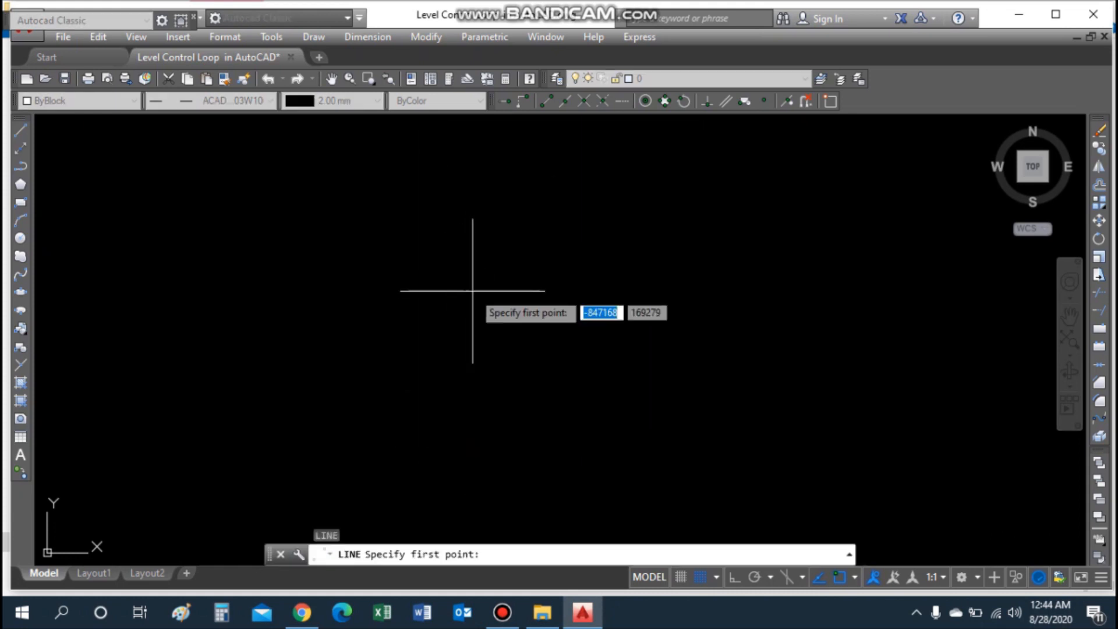
click(726, 291)
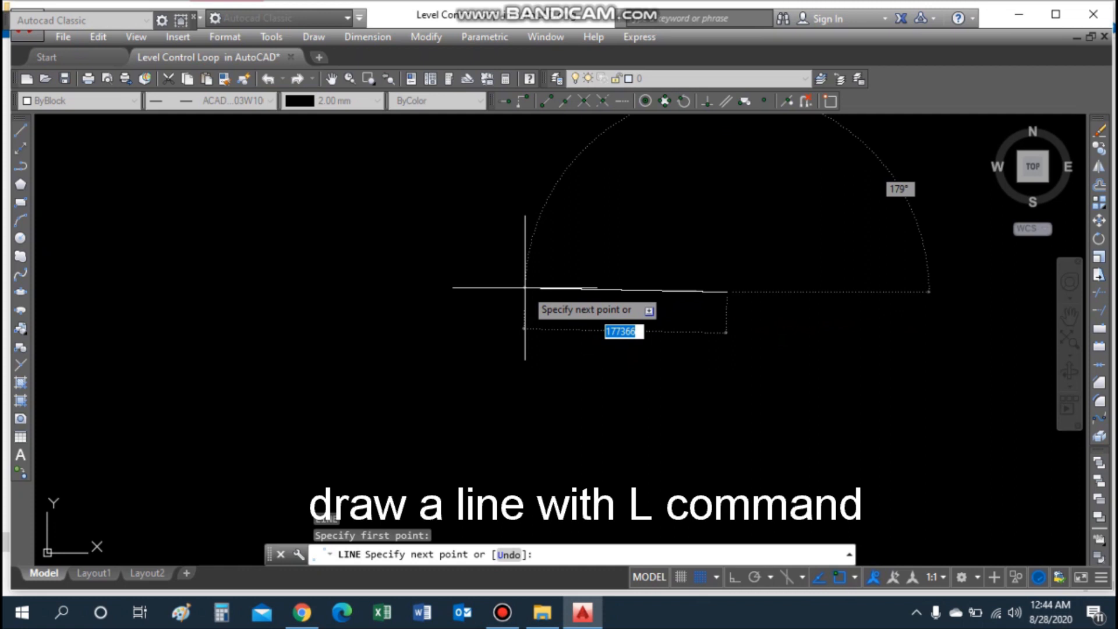
key(F8)
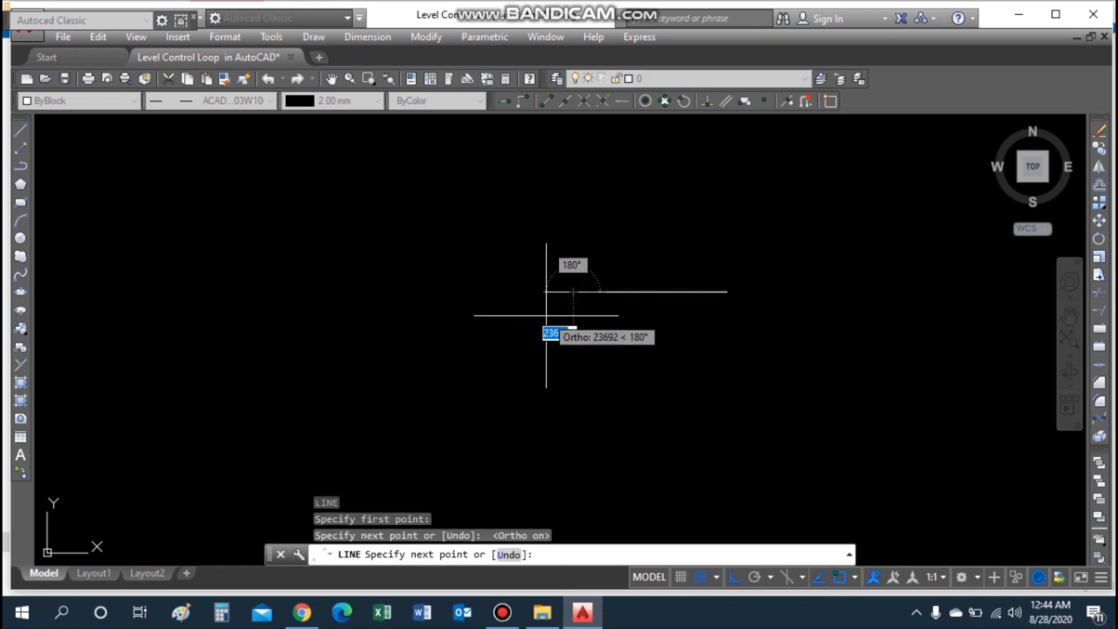
key(Escape)
Step: Draw a vertical line about 49,500 units long upward from the horizontal line's left end
key(Return)
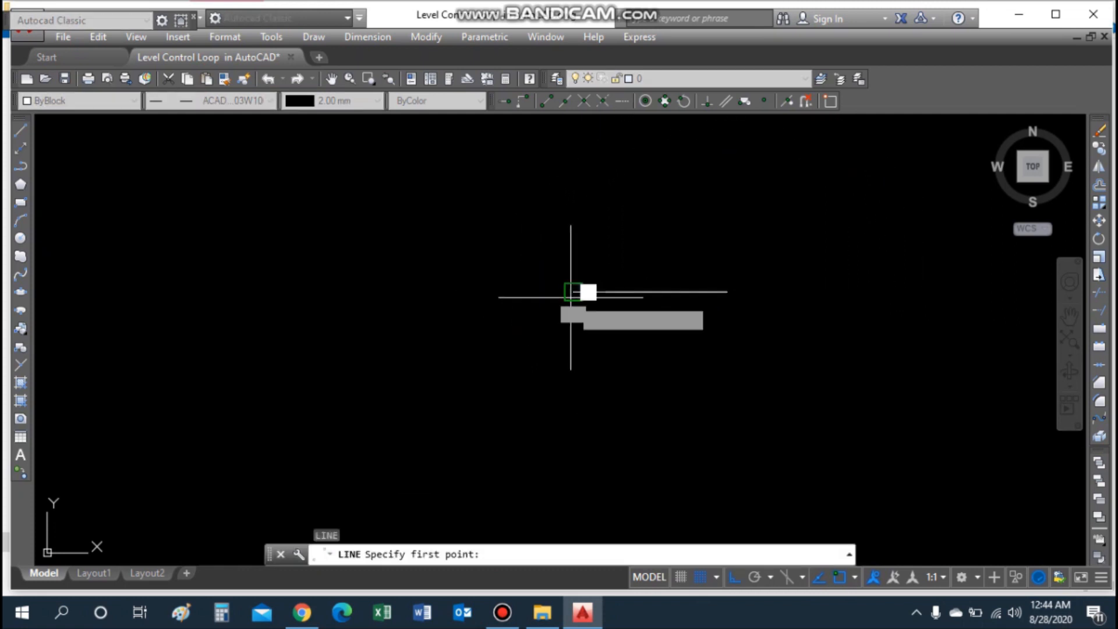
click(574, 292)
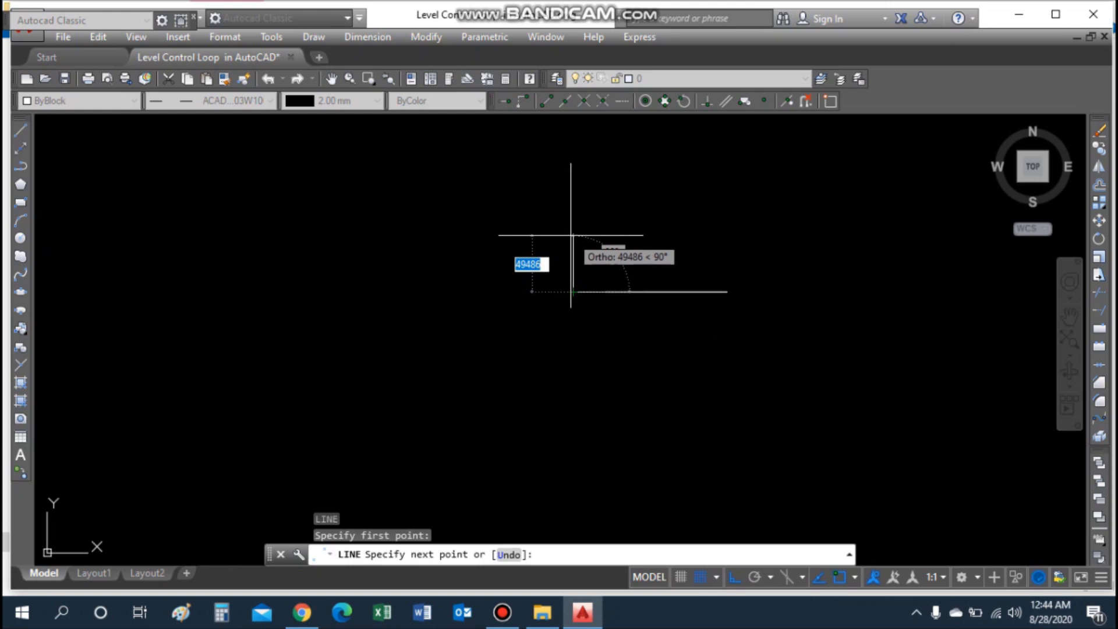
click(573, 235)
key(Escape)
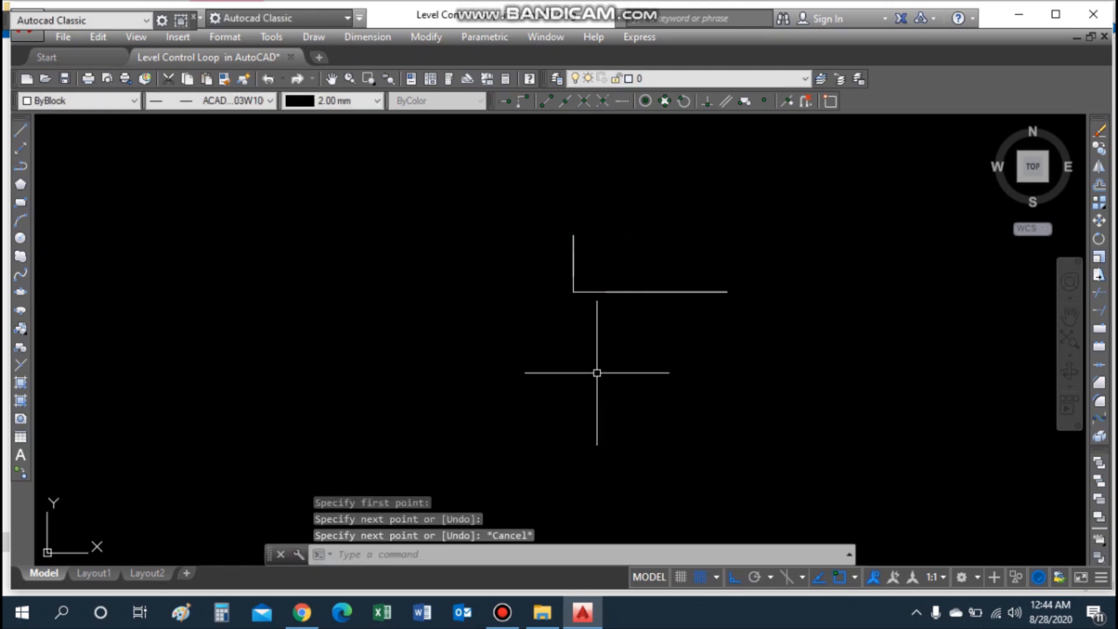
Step: Mirror the vertical line downward about the horizontal line, keeping the original
text(mi)
key(Return)
click(573, 246)
key(Return)
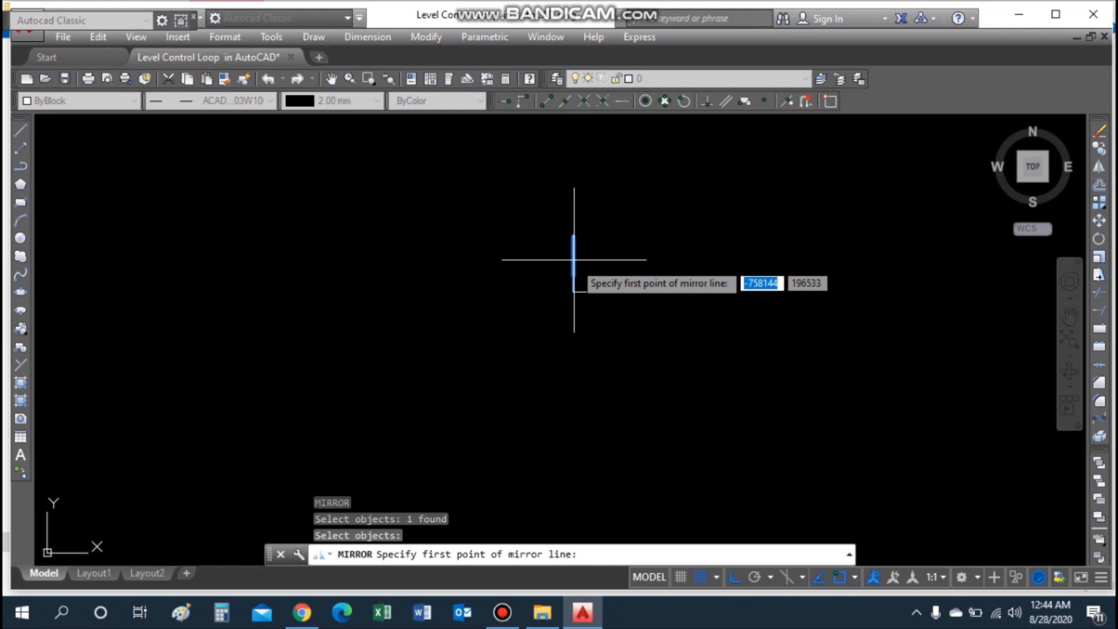
click(574, 291)
click(531, 295)
key(Return)
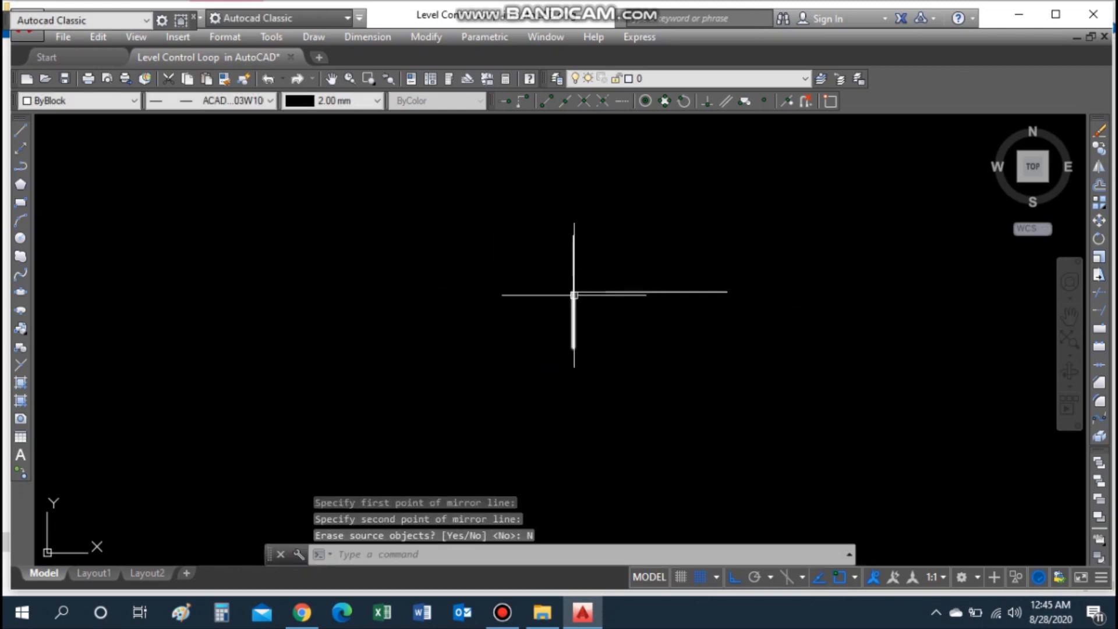
Step: Draw a short horizontal line leftward from the point where the vertical lines meet the long horizontal line
text(l)
key(Return)
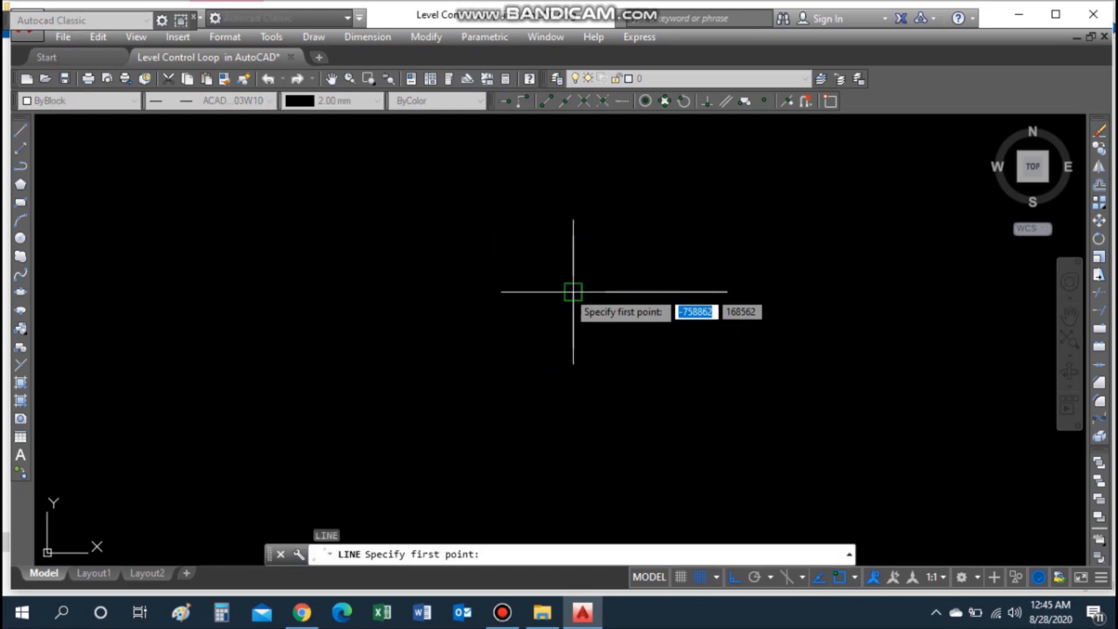
click(575, 291)
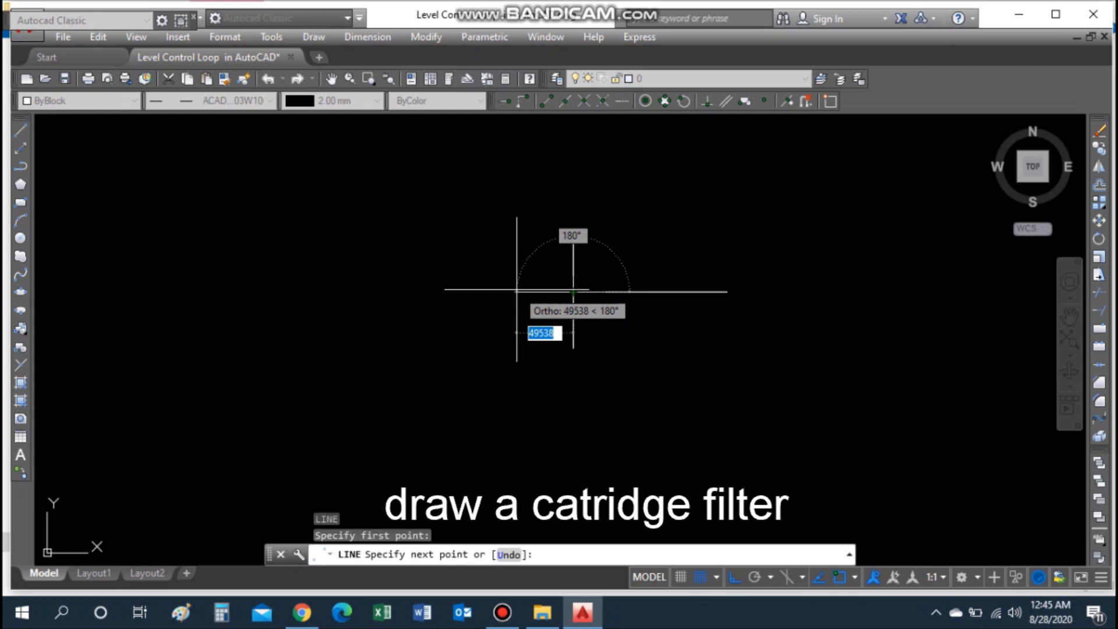
click(514, 290)
key(Escape)
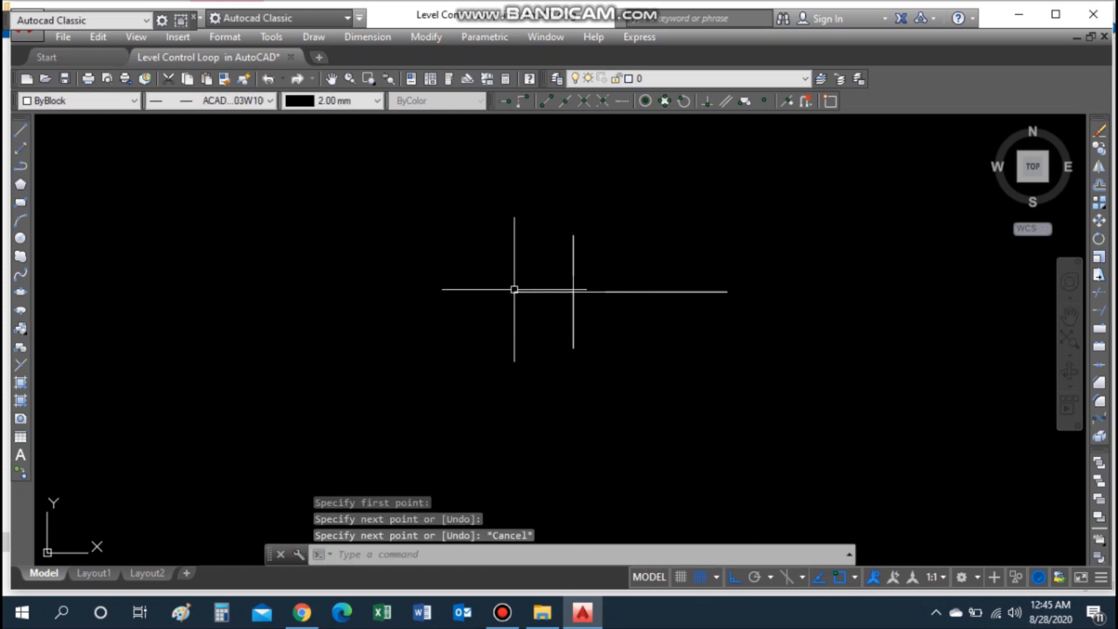
Step: Mirror the upper vertical line to the left about a vertical axis through the short horizontal line's midpoint, keeping the original
text(MI)
key(Return)
click(574, 257)
key(Return)
click(543, 291)
click(545, 278)
key(Return)
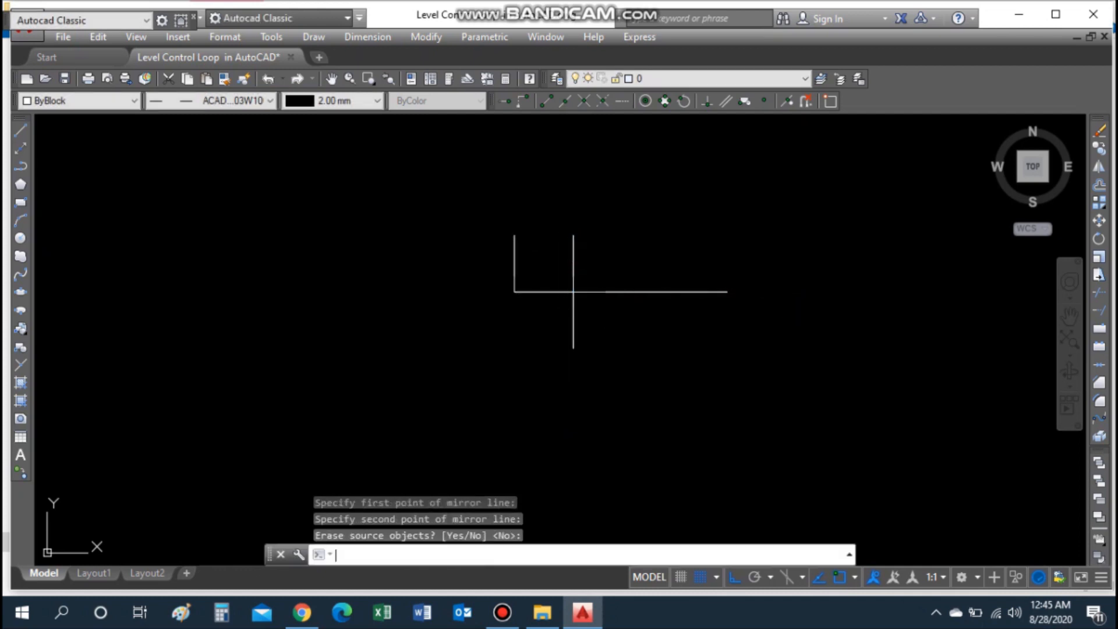
Step: Mirror the lower vertical line to the left about the same midpoint axis, and erase the short horizontal line between the sides
key(Return)
click(573, 316)
key(Return)
click(543, 292)
key(Return)
key(Return)
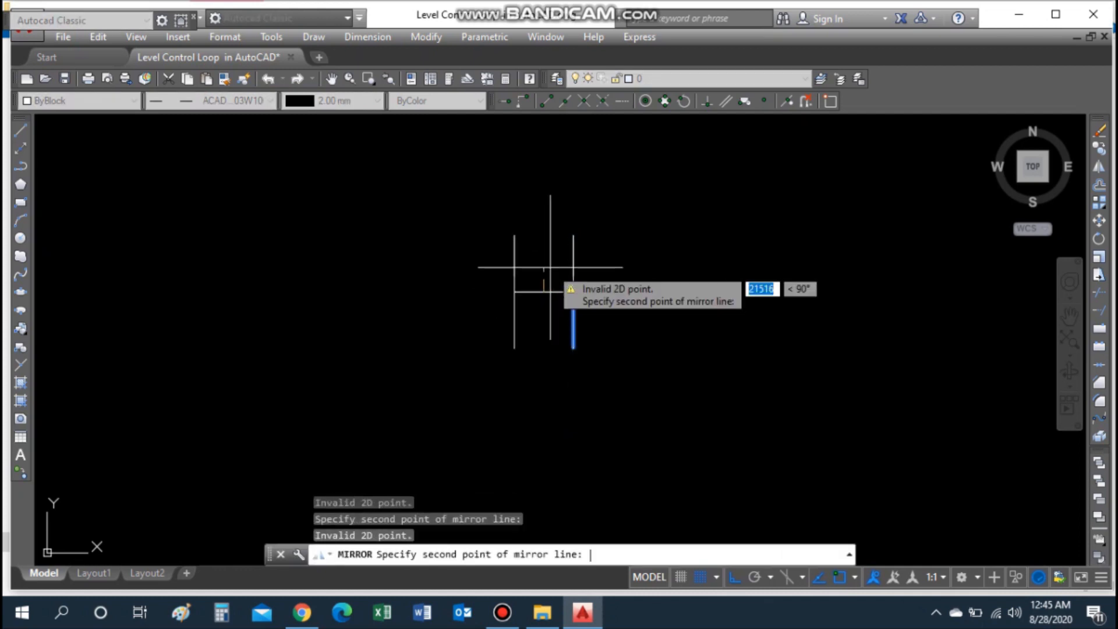
click(542, 265)
key(Return)
click(536, 292)
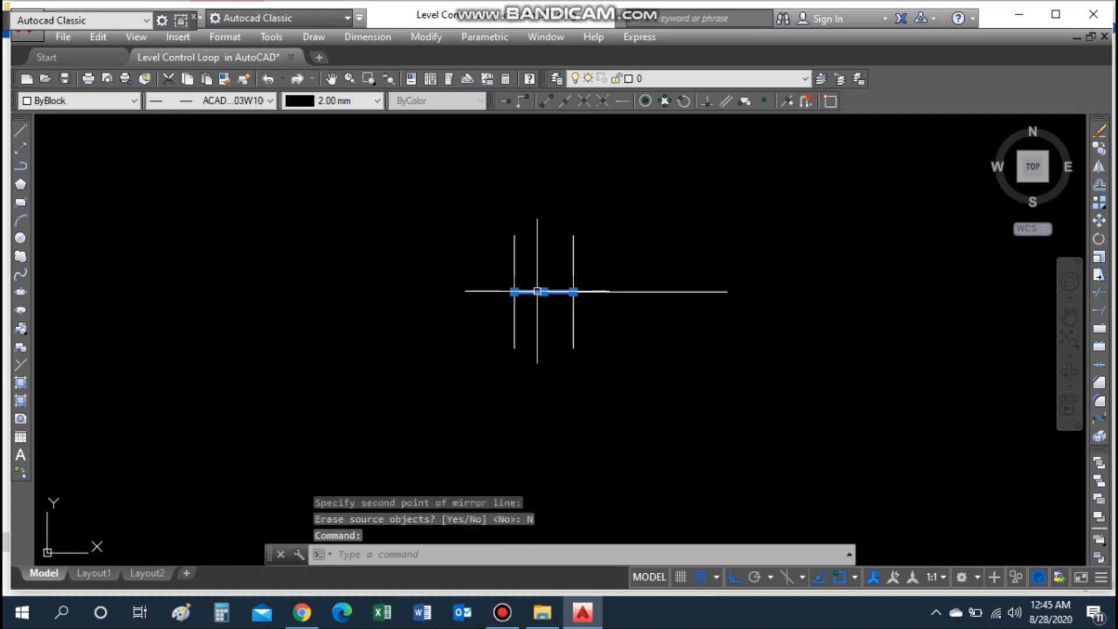
key(Delete)
Step: Draw a three-point arc from the left side's top end through the right side's top end, finishing slightly below it
text(arc)
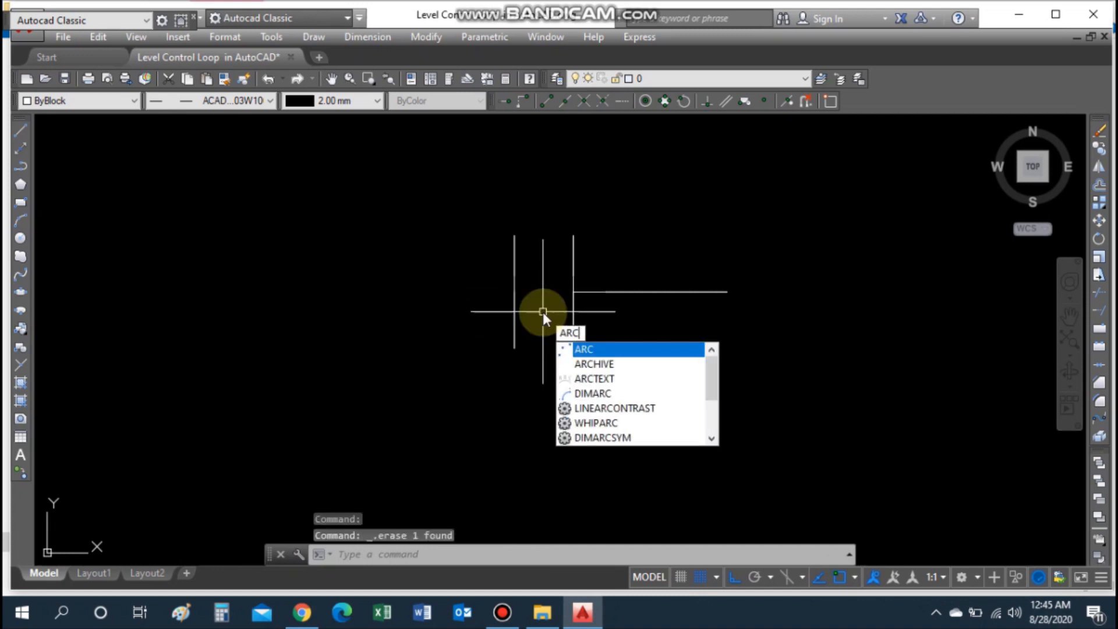
key(Return)
click(514, 235)
click(573, 236)
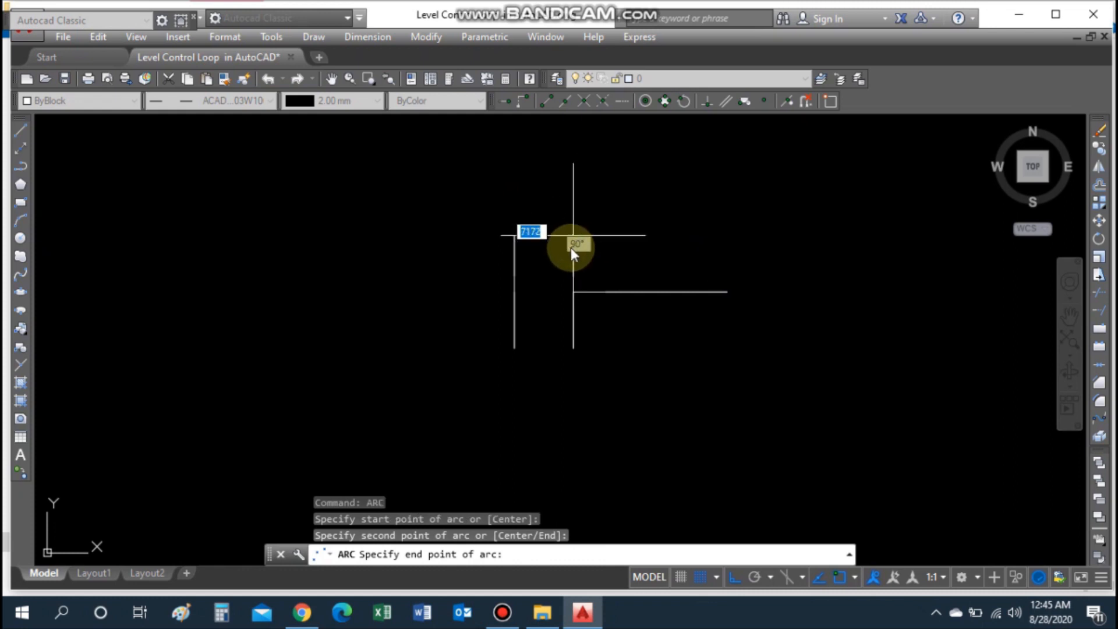
click(573, 251)
Step: Stretch the arc's right end up to the top endpoint of the right vertical line
scroll(573, 233, up, 8)
click(566, 257)
click(562, 290)
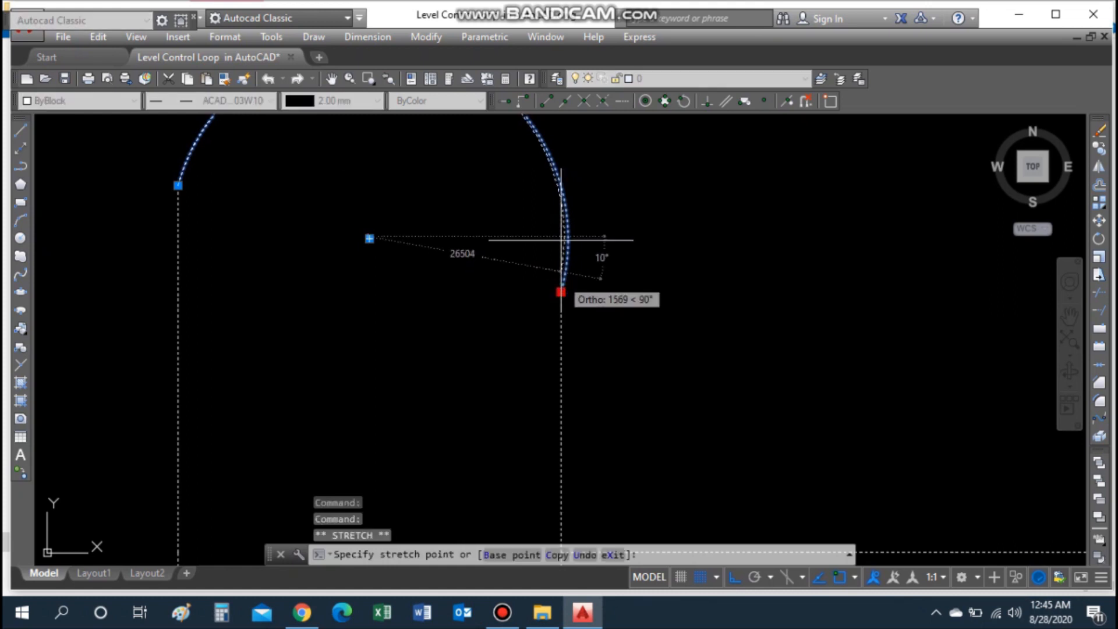
click(561, 186)
key(Escape)
Step: Set the linetype of the arc and all the lines to Continuous
scroll(585, 244, down, 4)
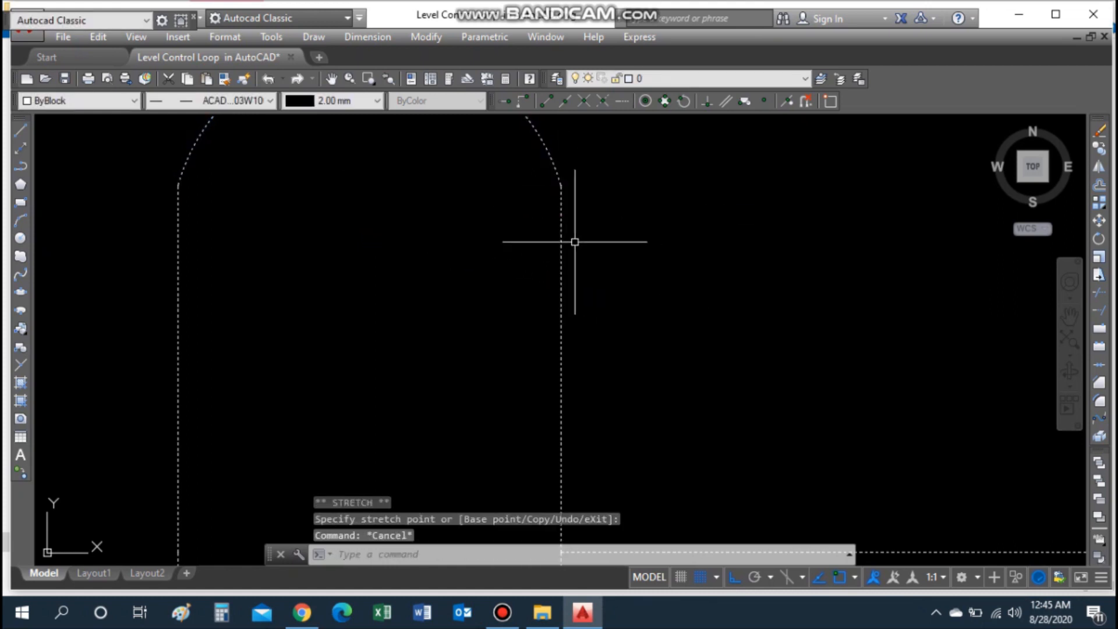
scroll(569, 250, down, 2)
click(445, 183)
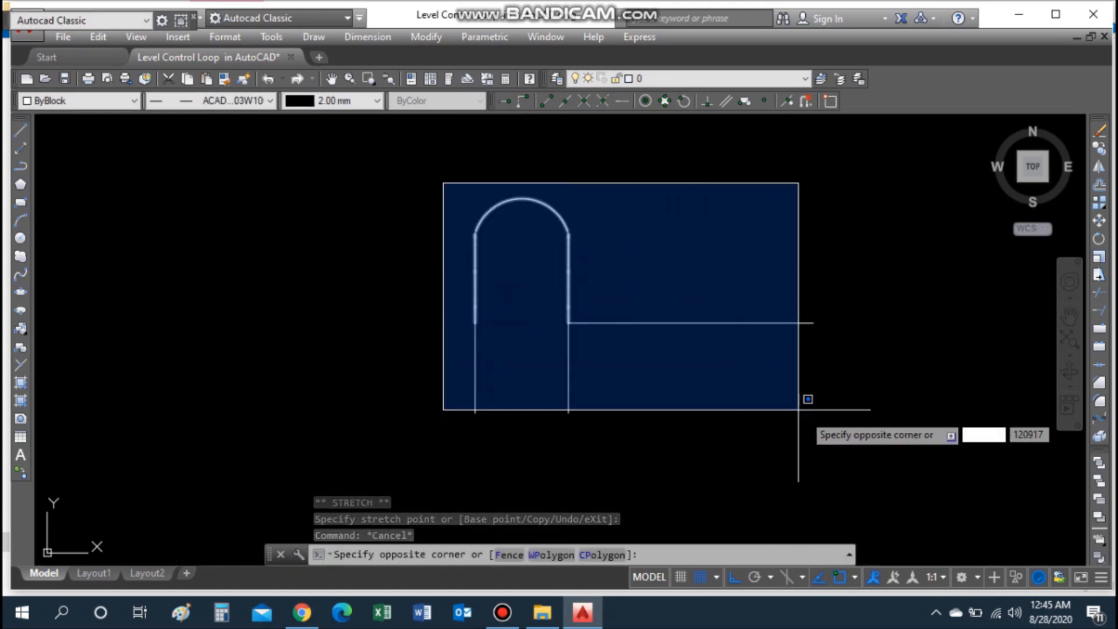
click(818, 431)
click(271, 101)
click(222, 129)
click(270, 101)
click(234, 153)
key(Escape)
key(Escape)
Step: Turn Ortho mode off and set the current linetype for new objects to Continuous
scroll(533, 318, up, 2)
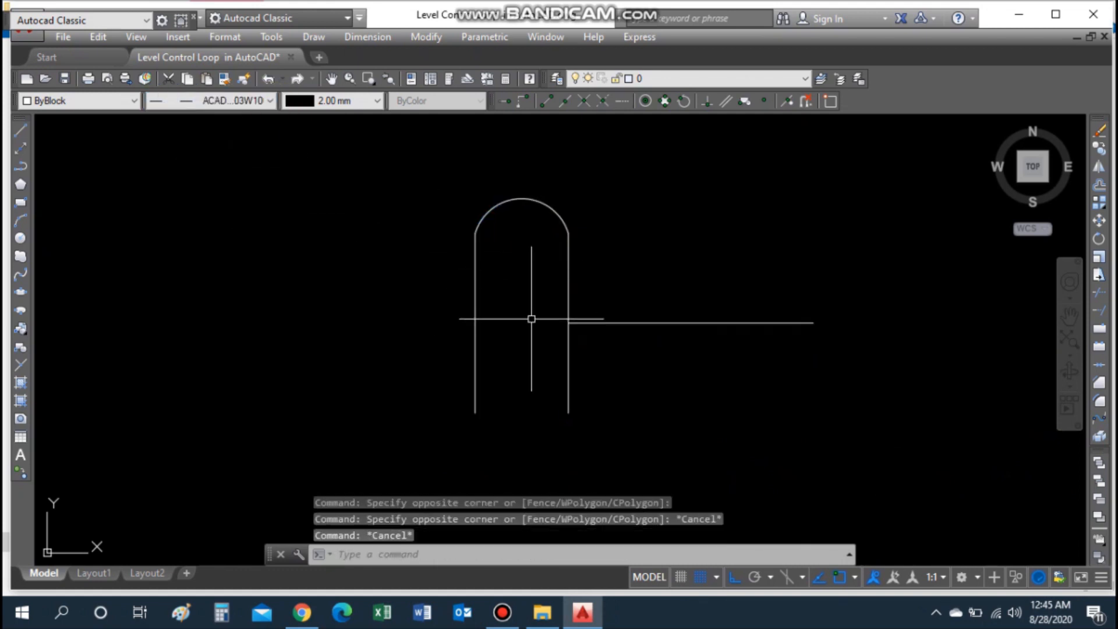
text(l)
key(Return)
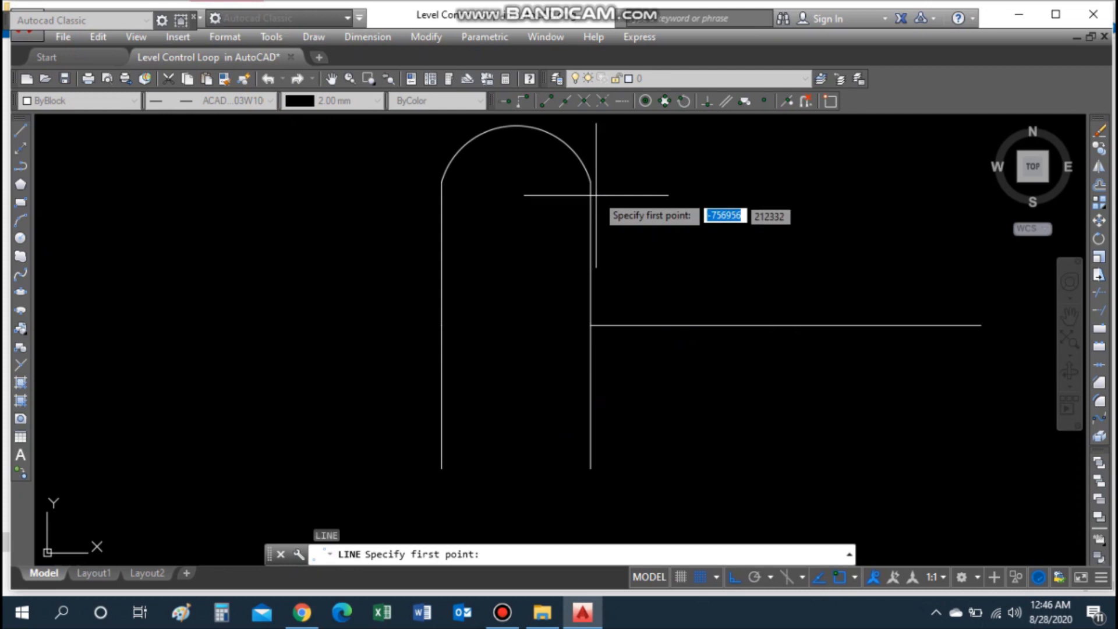
click(591, 182)
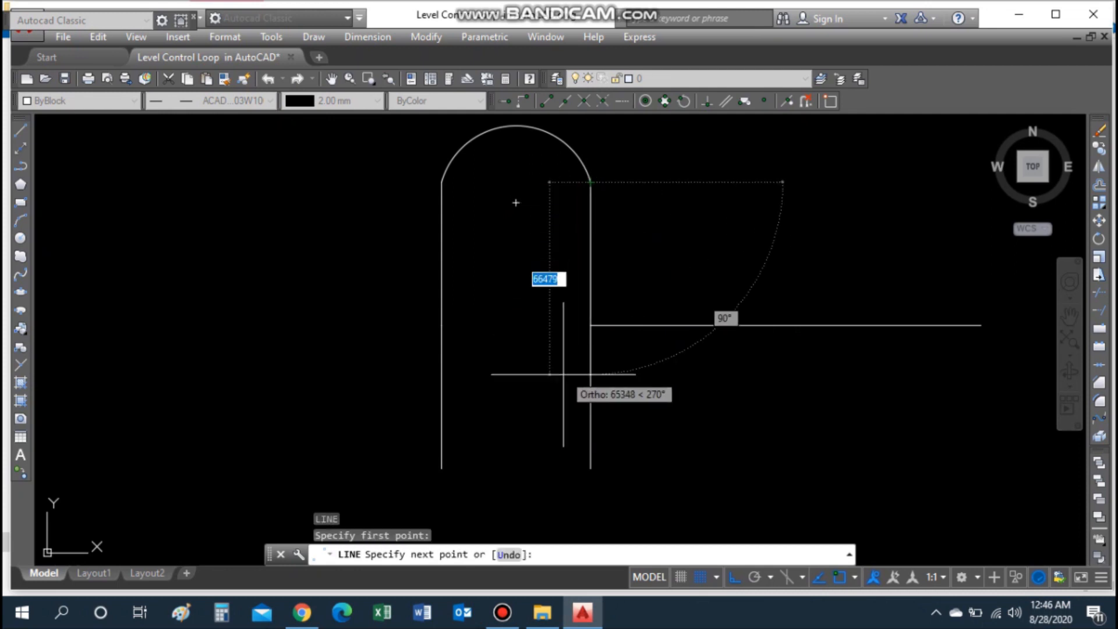
key(F8)
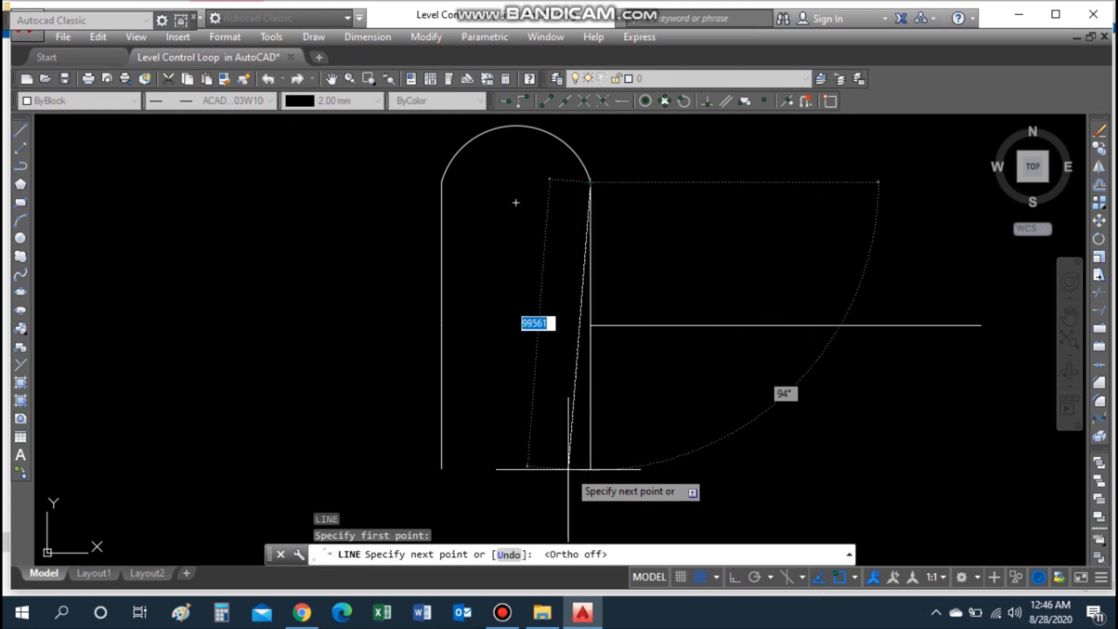
key(Escape)
click(233, 100)
click(233, 154)
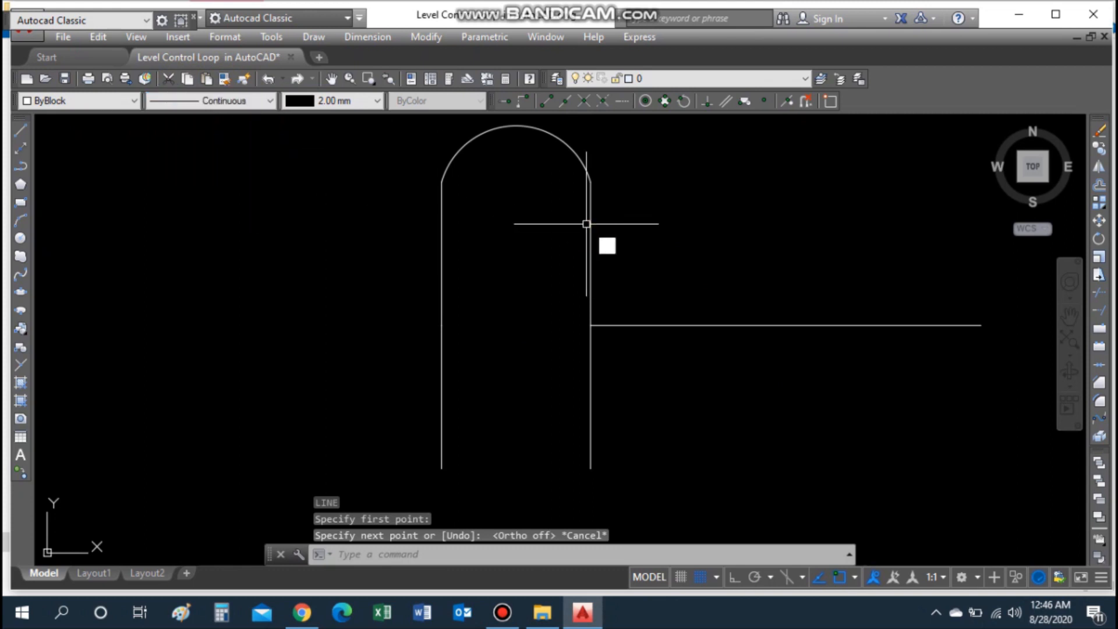
Step: Draw a slanted line about 100,000 units long from the arc's right end down to just inside the right side's lower end
key(Return)
click(590, 182)
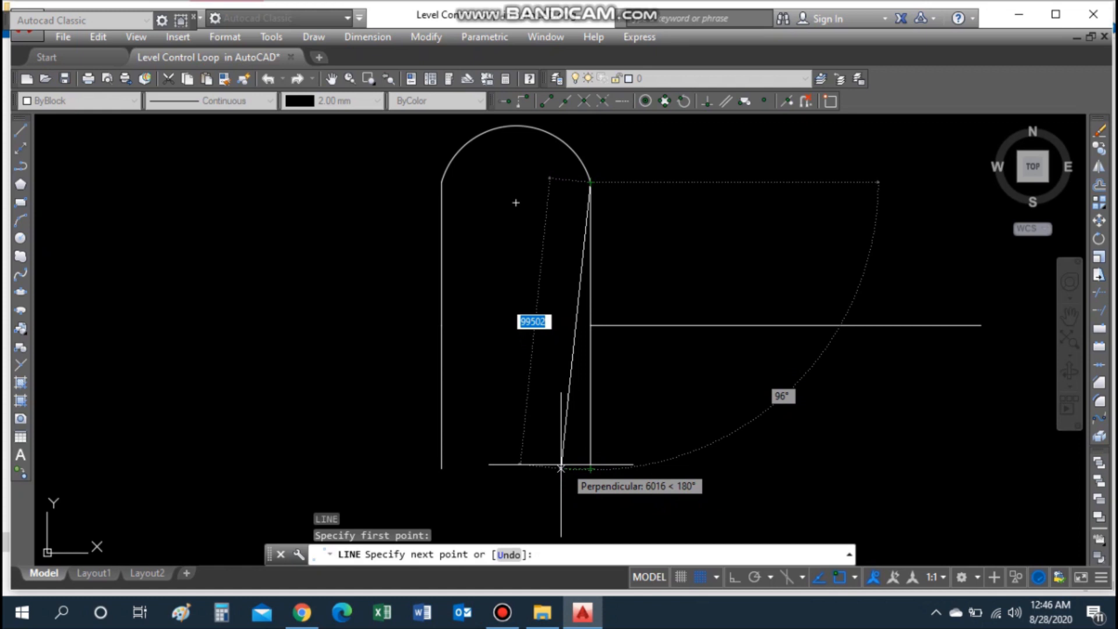
click(551, 468)
key(Escape)
Step: Mirror the slanted line to the left about the vertical axis through the arc's midpoint, keeping the original
text(mi)
key(Return)
click(564, 397)
key(Return)
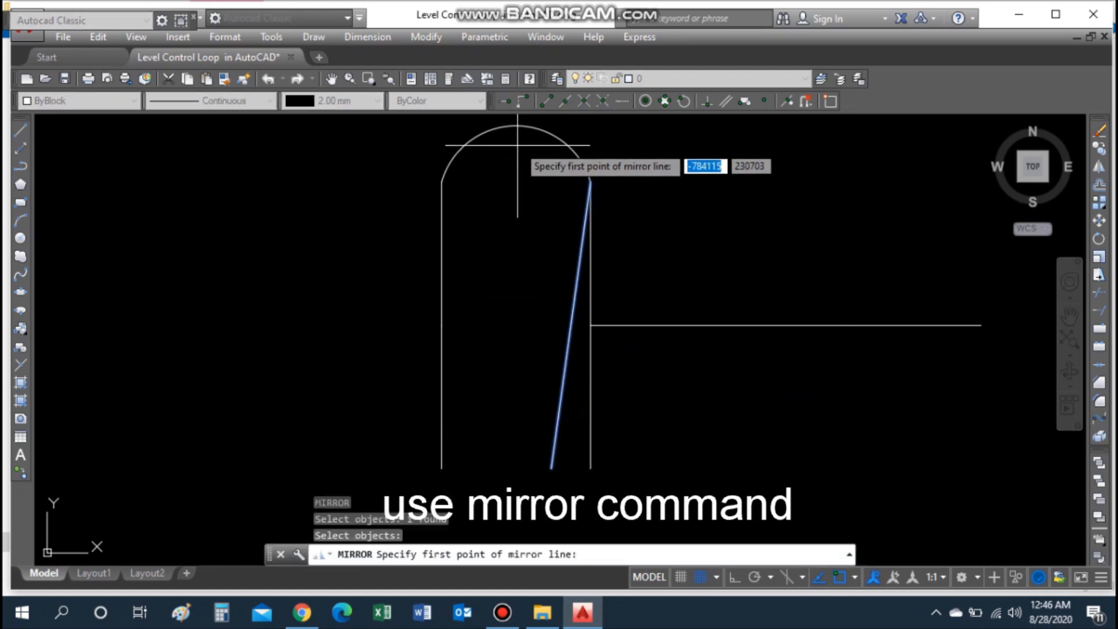
click(516, 125)
click(516, 268)
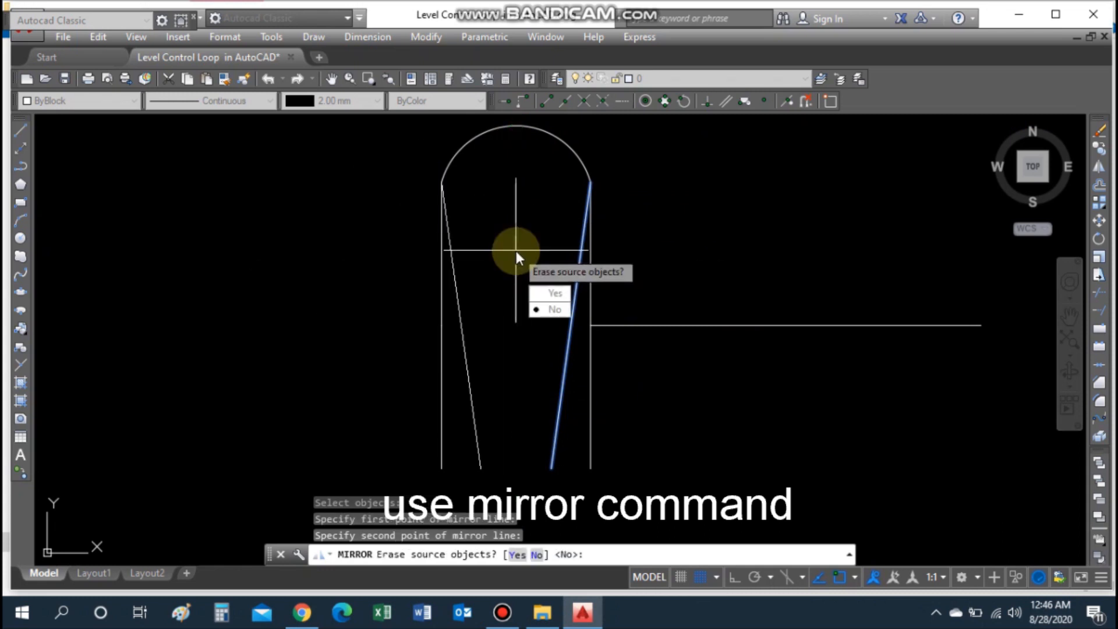
text(n)
key(Return)
Step: Erase the vertical side lines on both sides, leaving only the slanted sides below the arc
click(440, 291)
key(Delete)
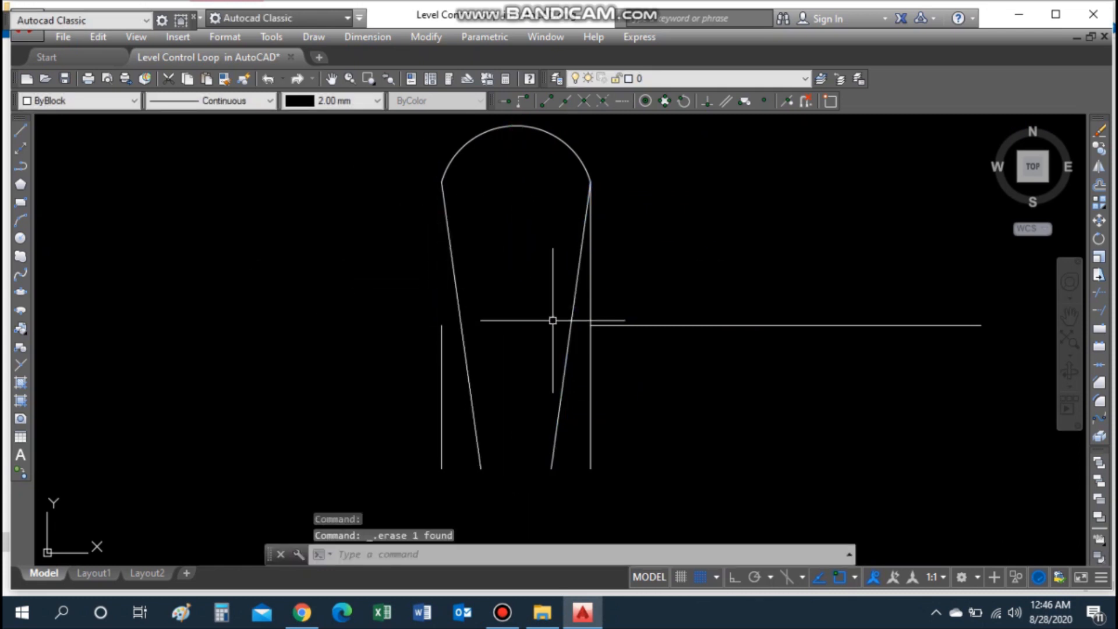
click(592, 339)
key(Delete)
click(442, 379)
key(Delete)
Step: Draw a short horizontal line with Ortho on from the long line's left end across the right slanted side
text(l)
key(Return)
click(590, 325)
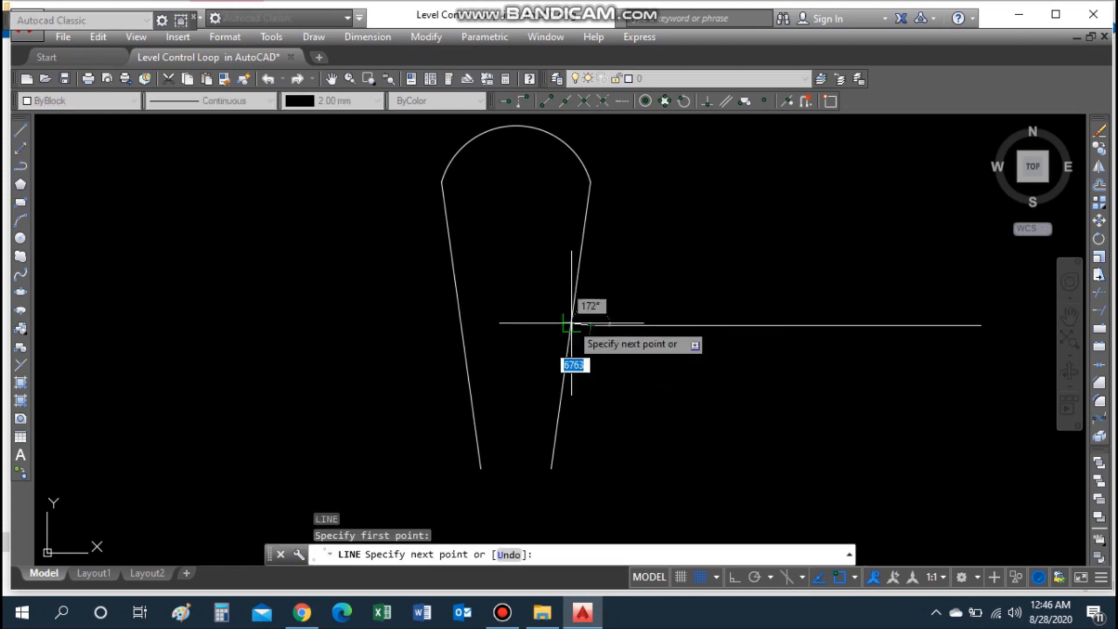
key(F8)
key(Escape)
Step: Trim the part of the short horizontal line that extends inside the right slanted side
text(tr)
key(Return)
key(Return)
click(560, 325)
key(Escape)
Step: Close the bottom of the filter body with a horizontal line between the lower ends of the slanted sides
text(l)
key(Return)
click(481, 469)
click(552, 468)
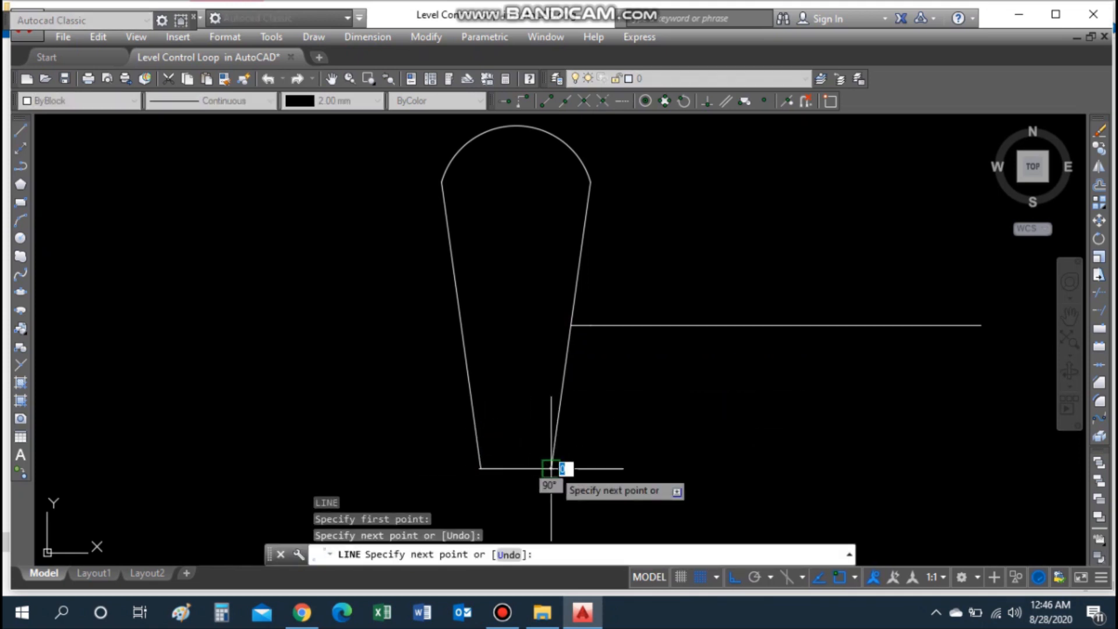
key(Escape)
Step: Draw the left half of a cap from the arc's midpoint: a short line up, one left, and one down past the arc
scroll(499, 143, down, 2)
scroll(499, 104, up, 2)
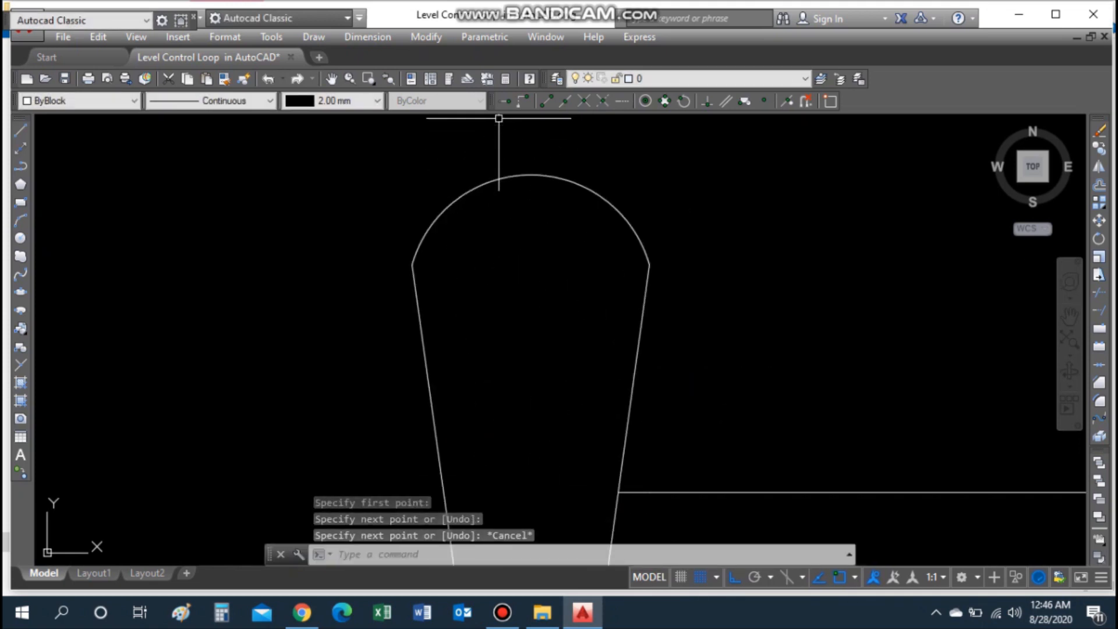
text(l)
key(Return)
click(529, 175)
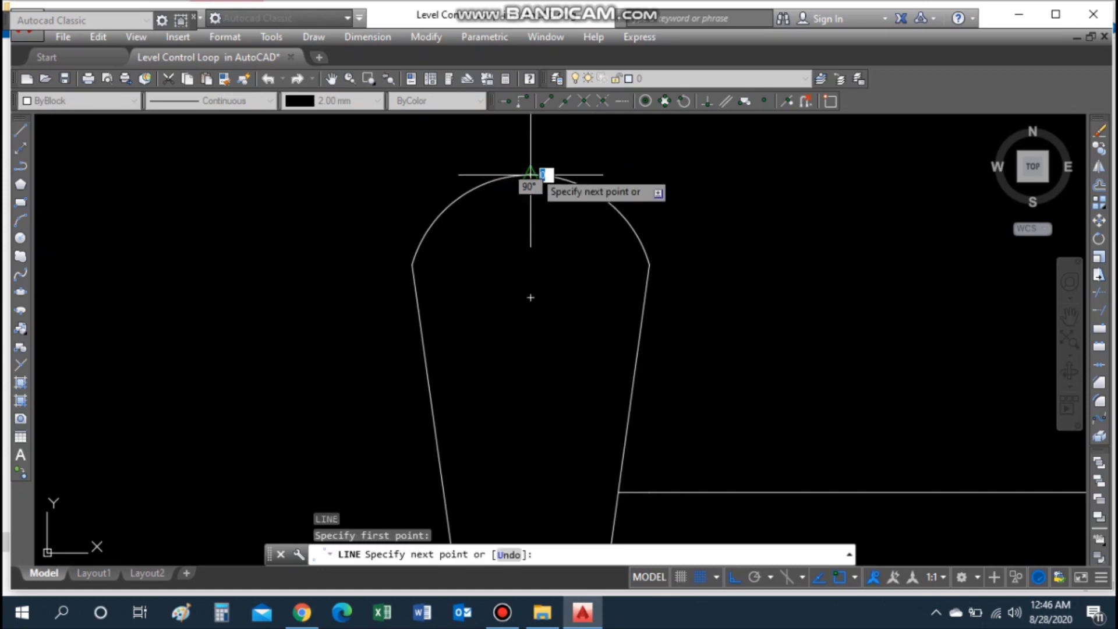
click(473, 143)
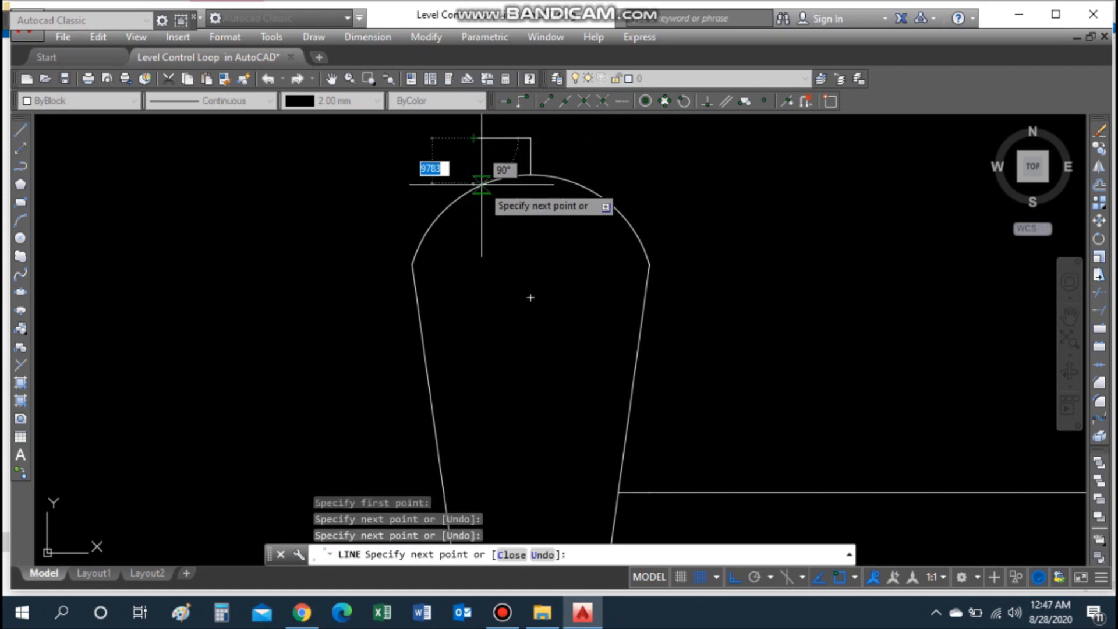
click(473, 214)
key(Escape)
Step: Mirror the cap's left vertical line to the right about the vertical axis through the arc's midpoint, keeping the original
text(mi)
key(Return)
click(474, 169)
key(Return)
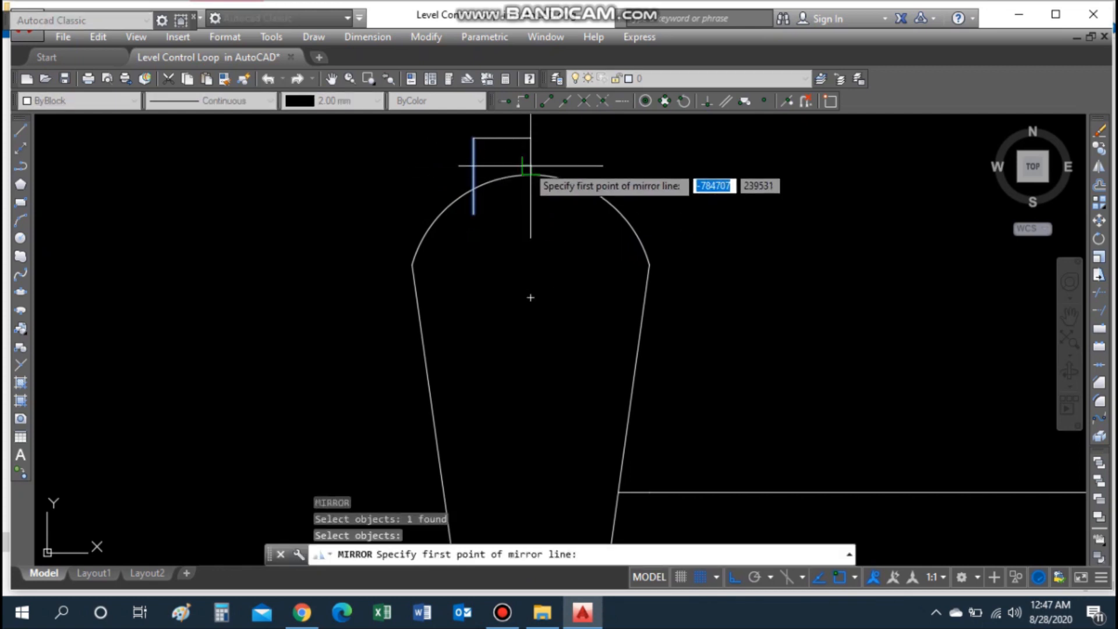
click(530, 171)
click(542, 195)
key(Return)
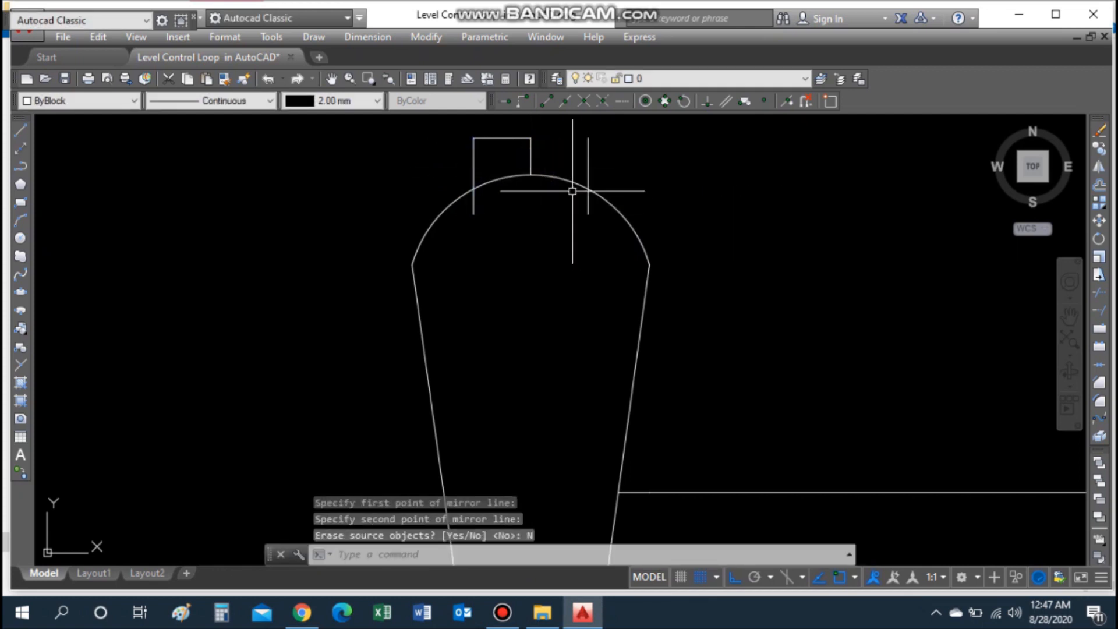
Step: Draw a horizontal line from the top of the cap's centre line to the top of its right vertical line
text(l)
key(space)
click(530, 138)
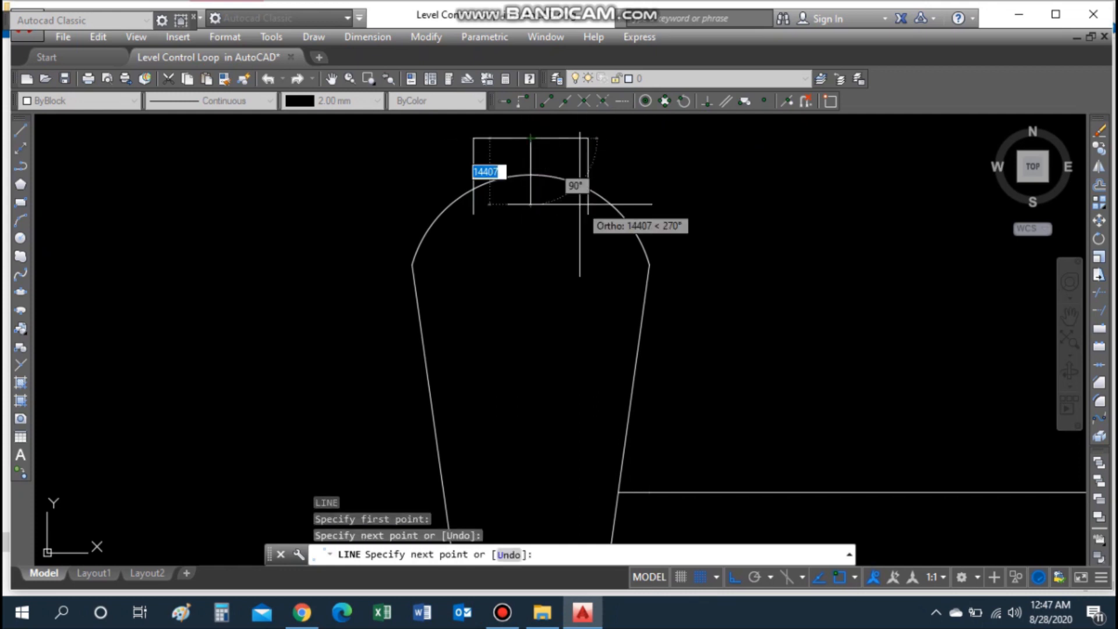
key(Escape)
text(l)
key(Escape)
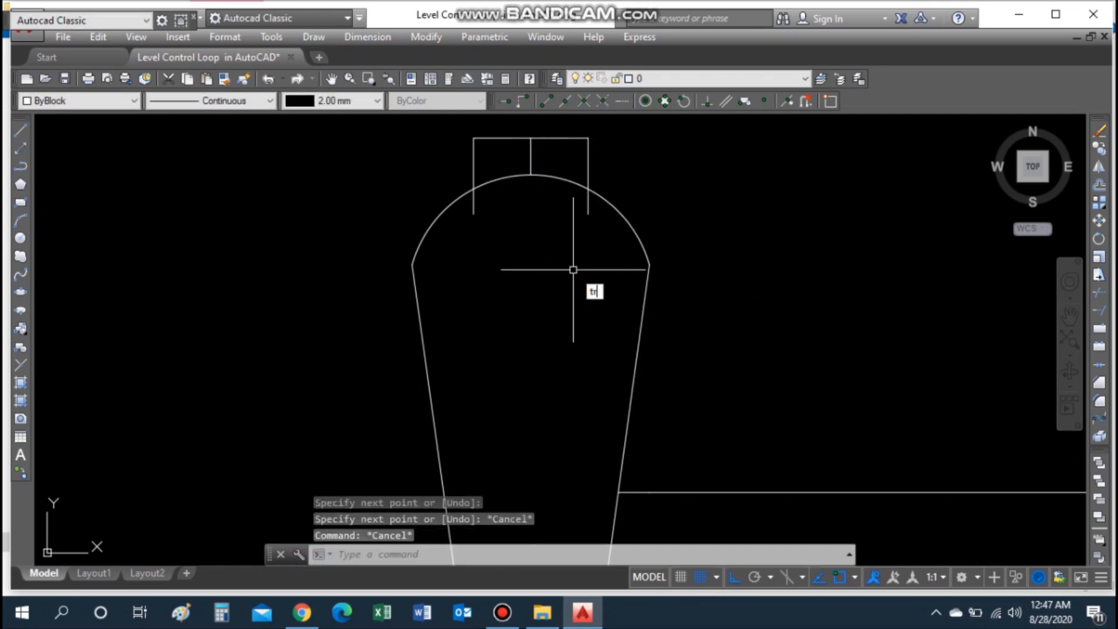
Step: Trim the lower ends of the cap's left and right vertical lines where they extend below the arc
text(tr)
key(space)
key(space)
click(473, 201)
click(588, 201)
key(Escape)
Step: Erase the short vertical centre line inside the cap
click(530, 157)
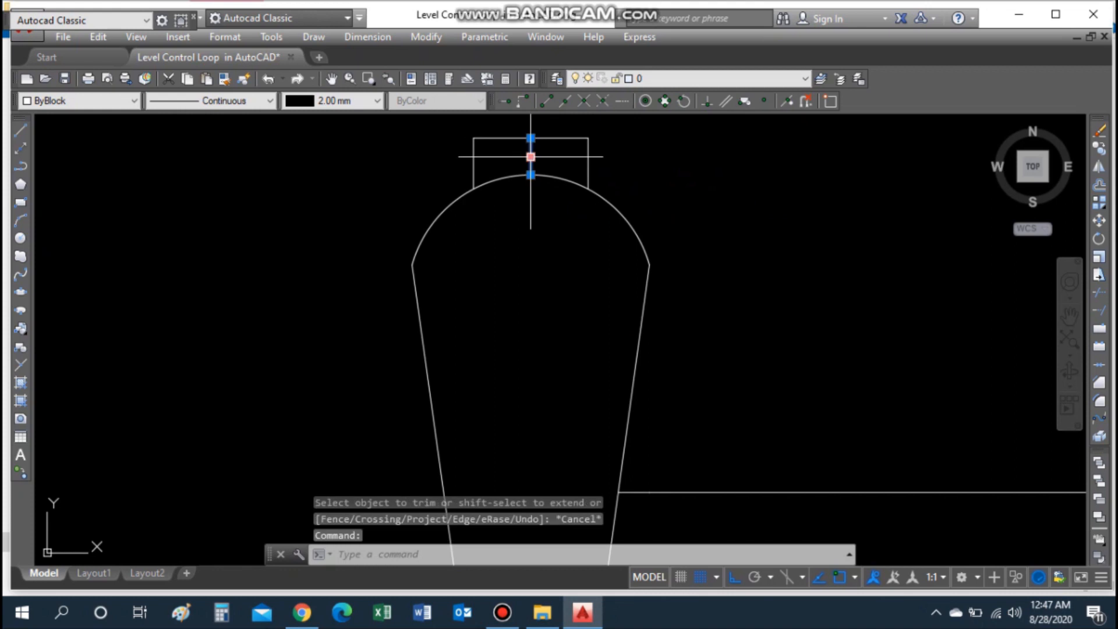
key(Delete)
scroll(558, 194, down, 3)
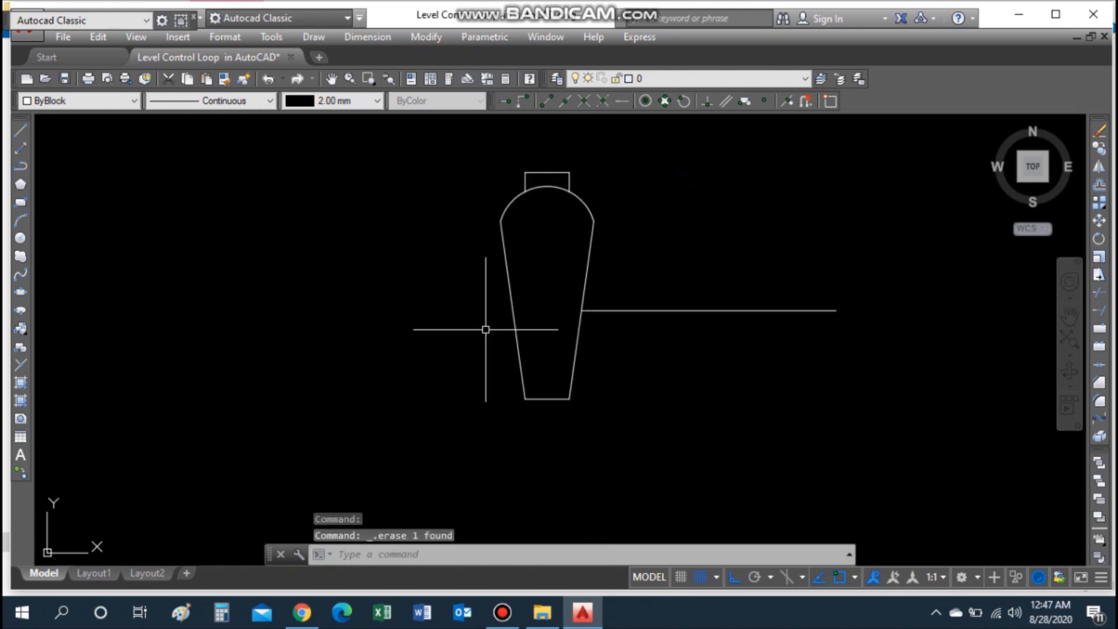
Step: Draw a horizontal pipe line leftward from the filter's left slanted side, level with the pipe line on the right
text(l)
key(space)
click(513, 311)
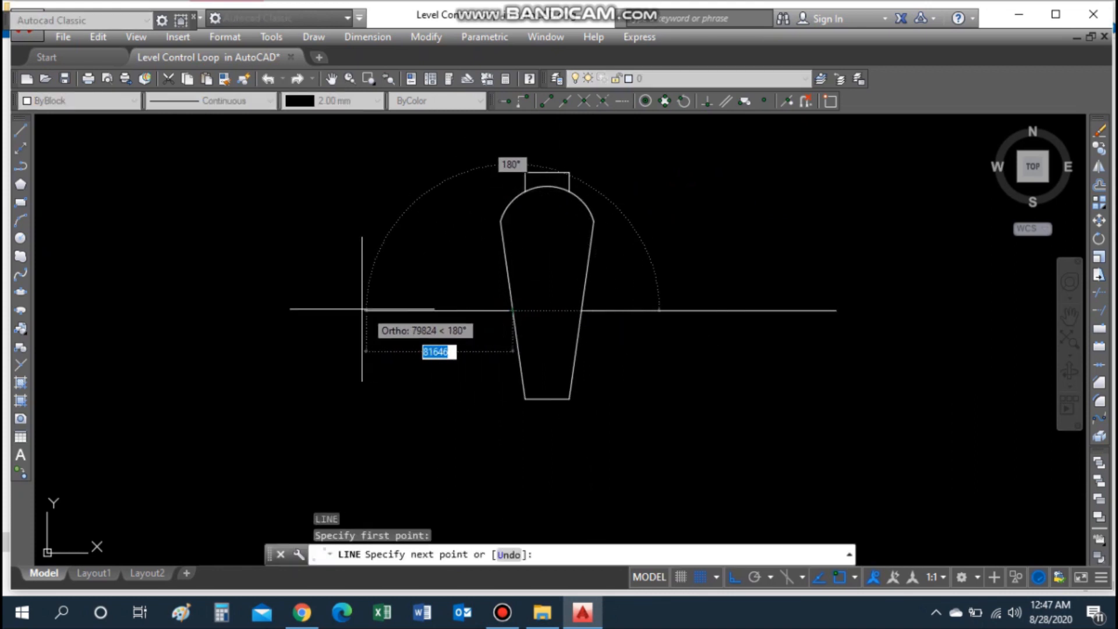
click(339, 311)
key(Escape)
Step: Draw a short vertical line about 10,300 units long upward from a point on the left pipe line
key(space)
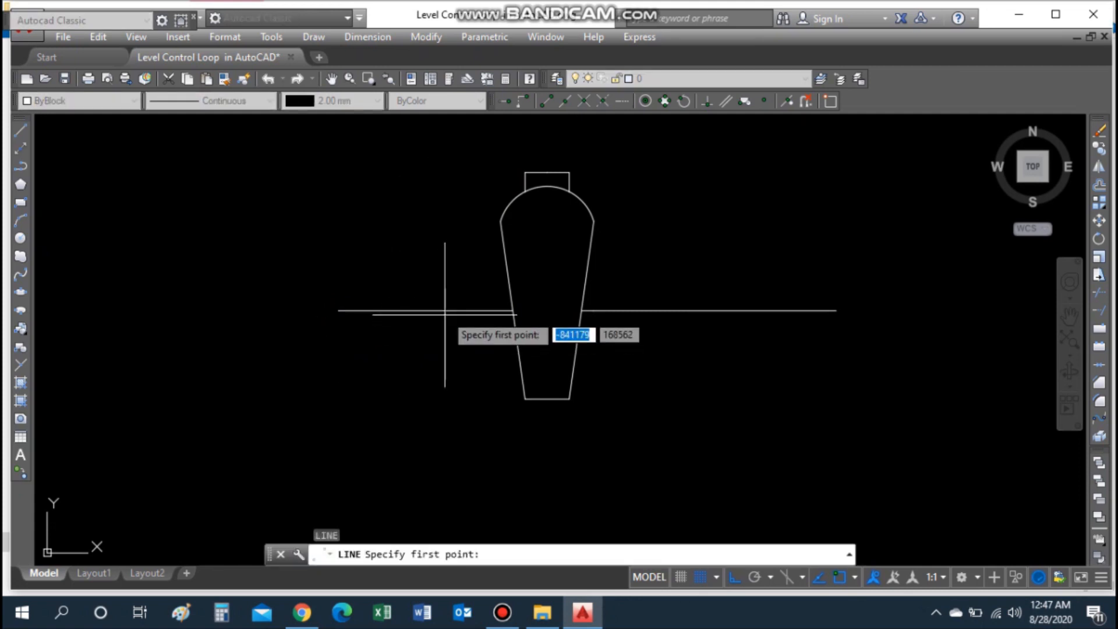
click(441, 311)
click(441, 293)
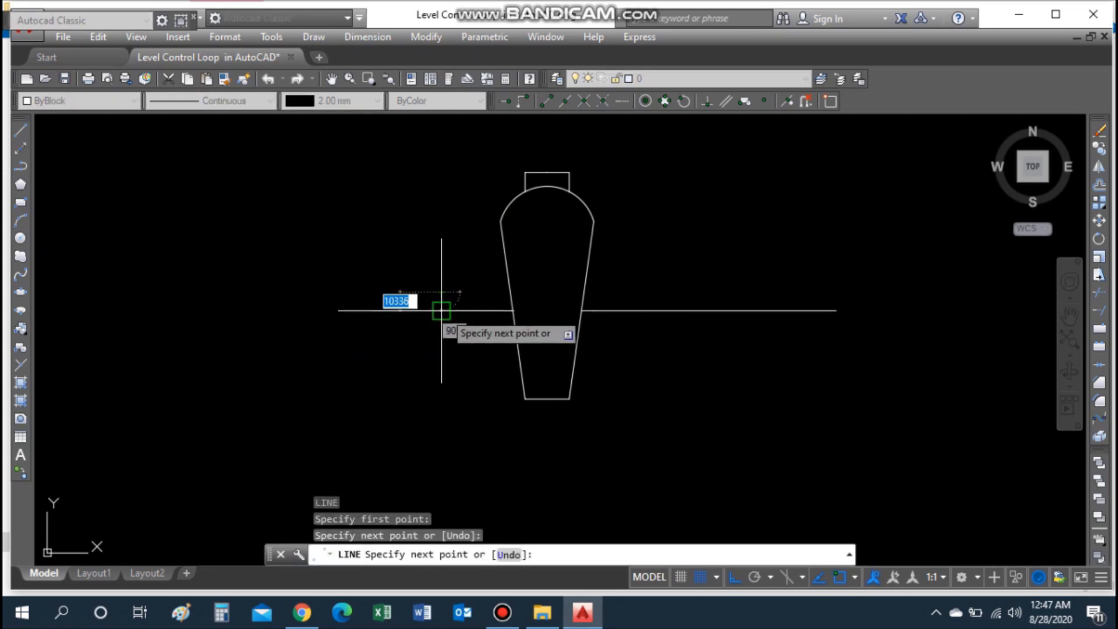
key(Escape)
Step: Mirror the short vertical line below the left pipe line, using the pipe as the axis and keeping the original
text(mi)
key(space)
click(442, 302)
key(space)
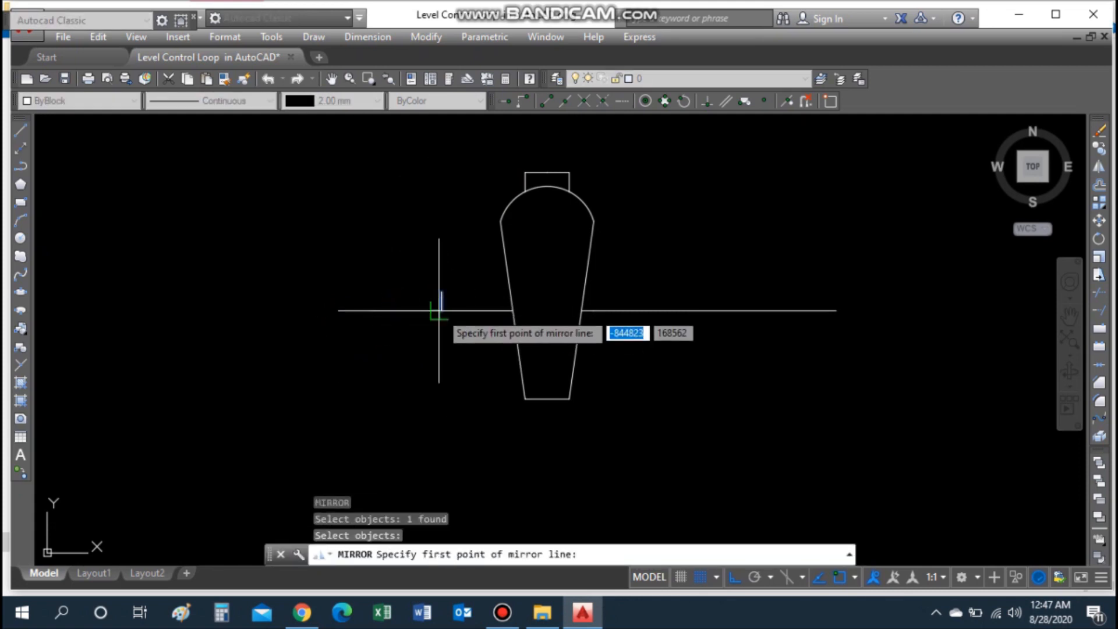
click(442, 310)
click(460, 310)
key(Return)
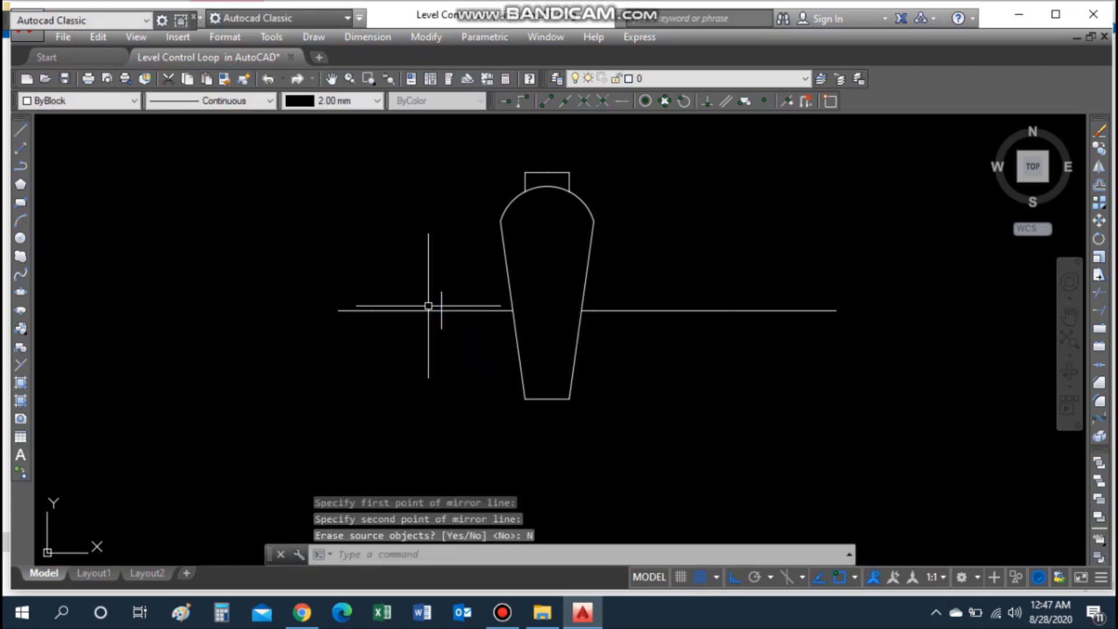
Step: Draw a second short vertical line up from the pipe, left of the first one and equally tall
text(l)
key(space)
click(392, 310)
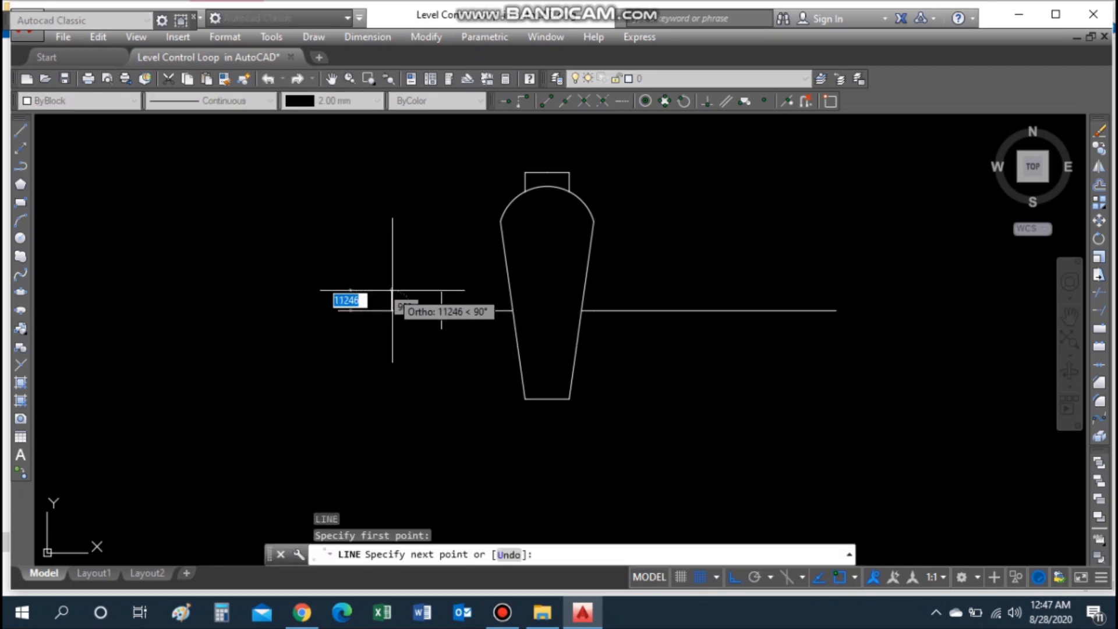
click(401, 291)
key(Return)
scroll(419, 307, up, 2)
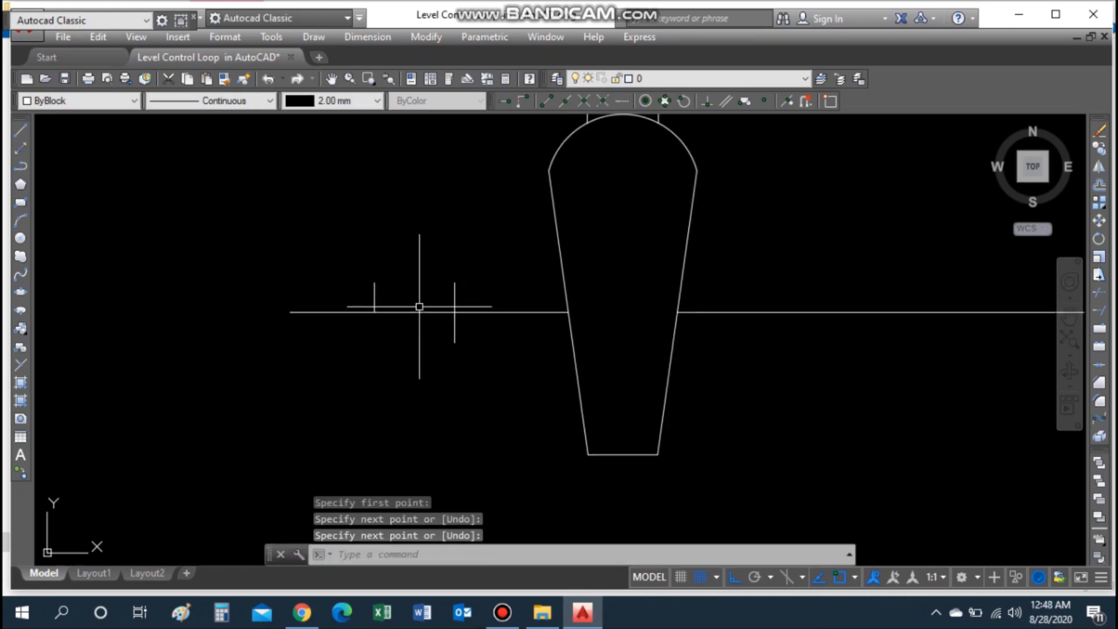
text(l)
key(space)
key(Escape)
Step: Try mirroring the second short vertical line below the pipe with its source erased, and undo the mirror
text(mi)
key(space)
click(374, 295)
key(space)
click(375, 312)
click(401, 313)
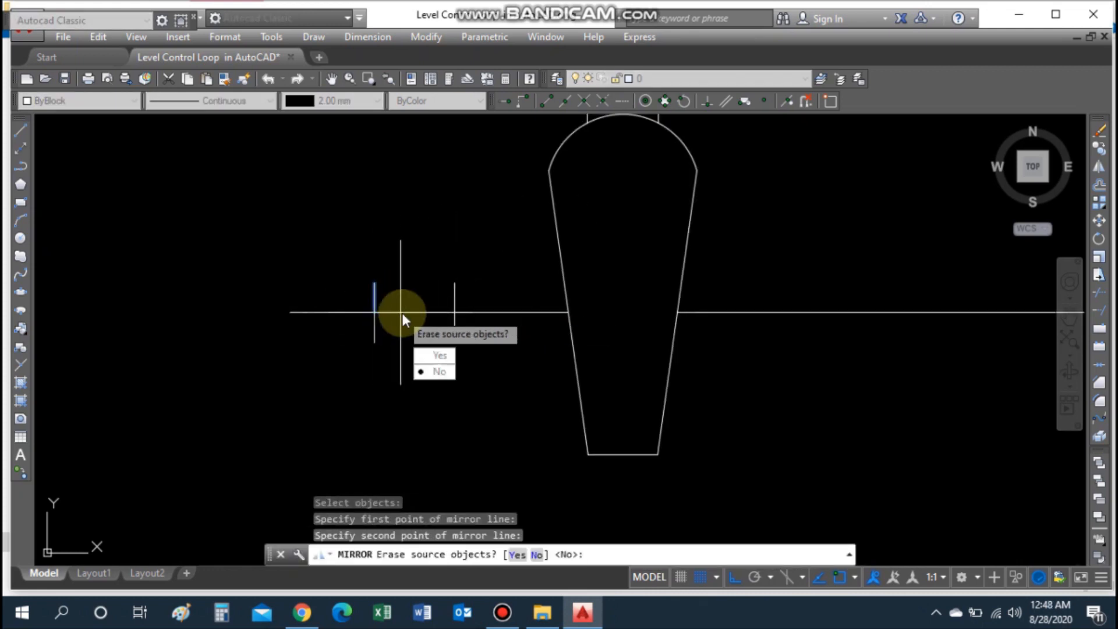
text(y)
key(Return)
key(ctrl+z)
Step: Mirror the second short vertical line below the pipe about the pipe's axis, keeping the original
text(mi)
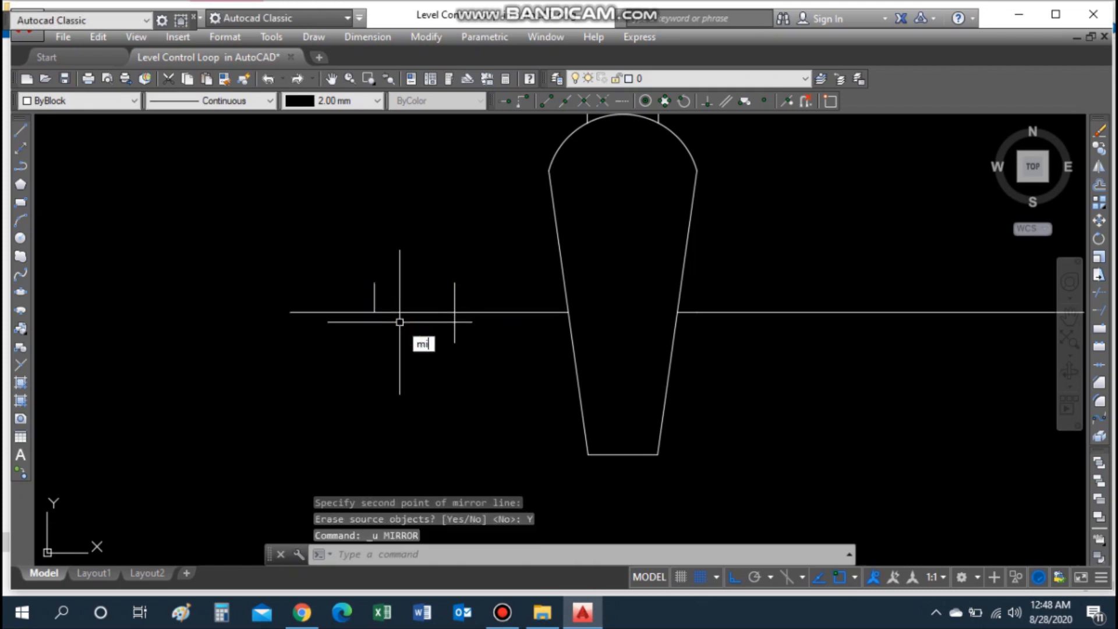
key(space)
click(374, 294)
key(space)
click(374, 312)
click(412, 312)
text(n)
key(Return)
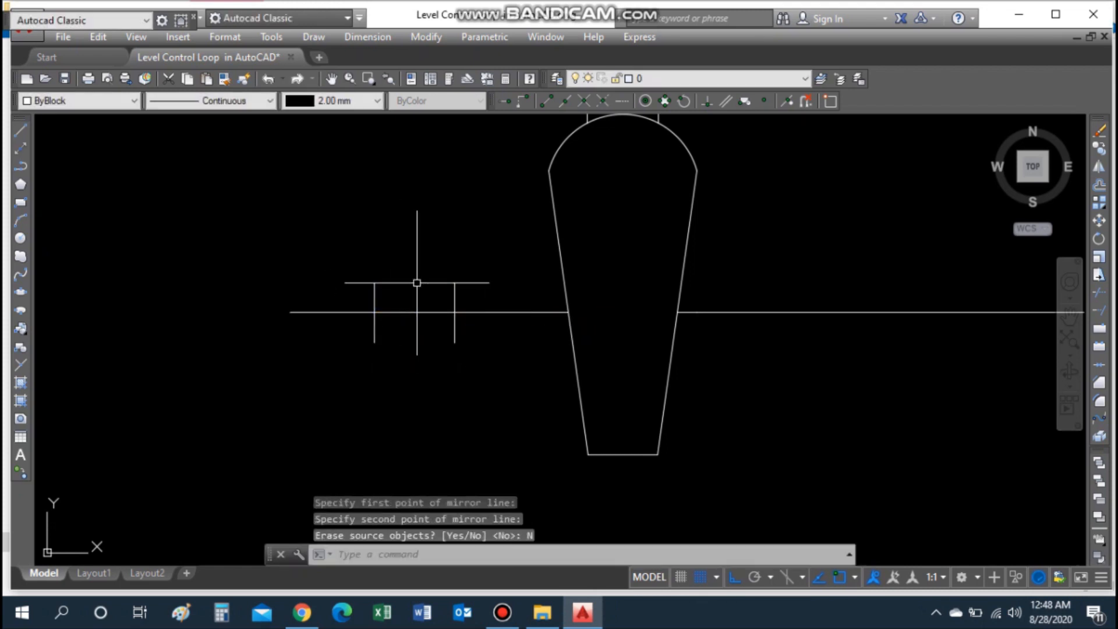
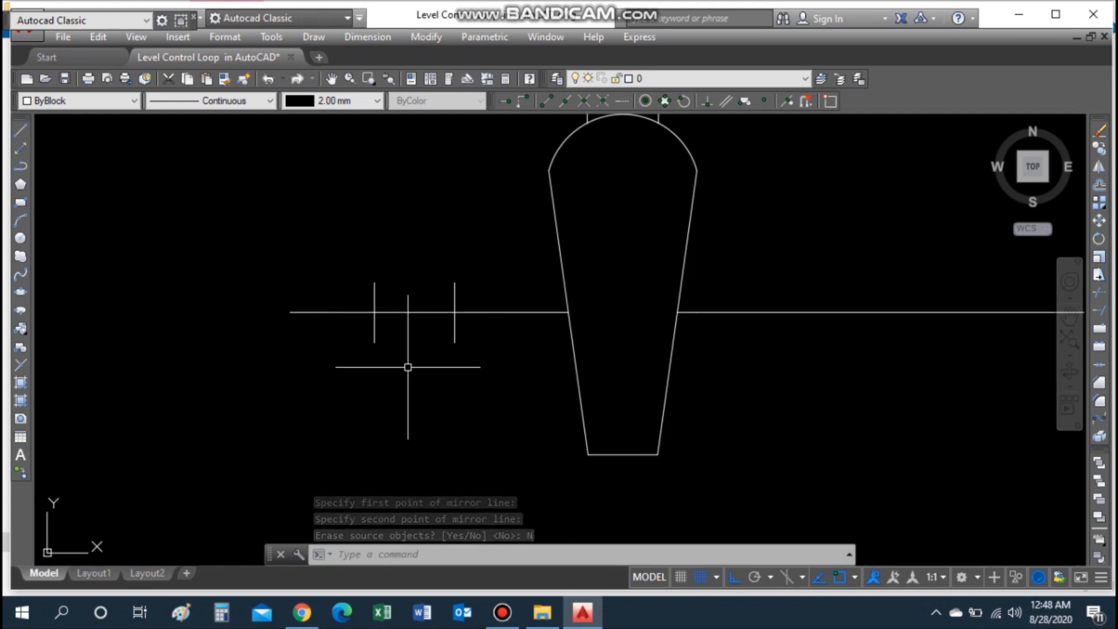
Step: Draw a 3-sided polygon inscribed in a circle below the left pipe line, with one vertex pointing right
text(Pol)
key(Return)
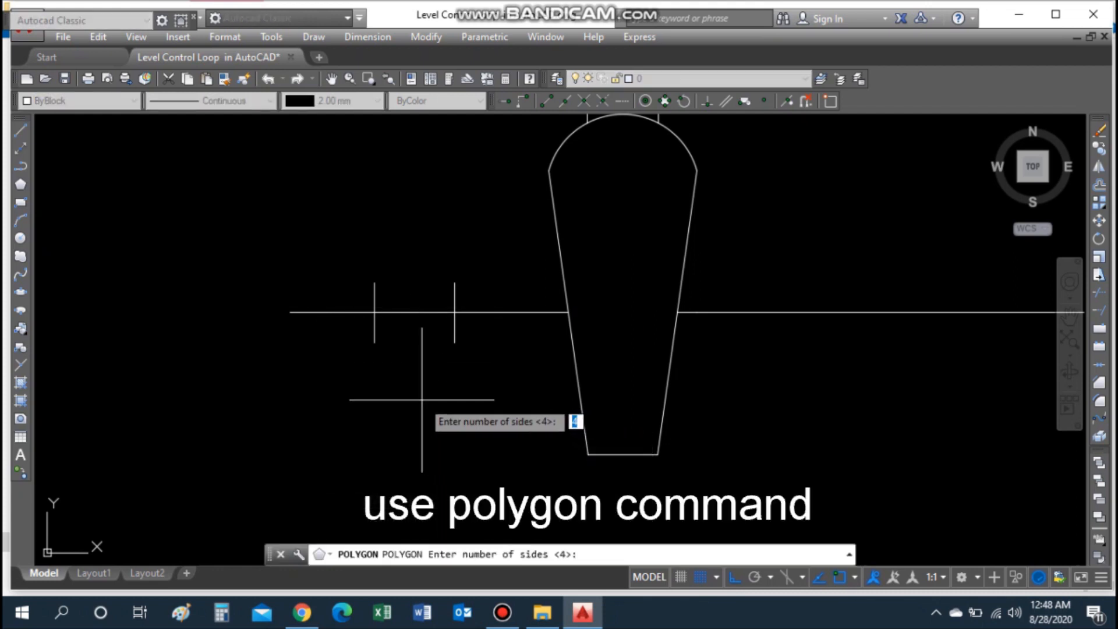
text(3)
key(Return)
click(430, 379)
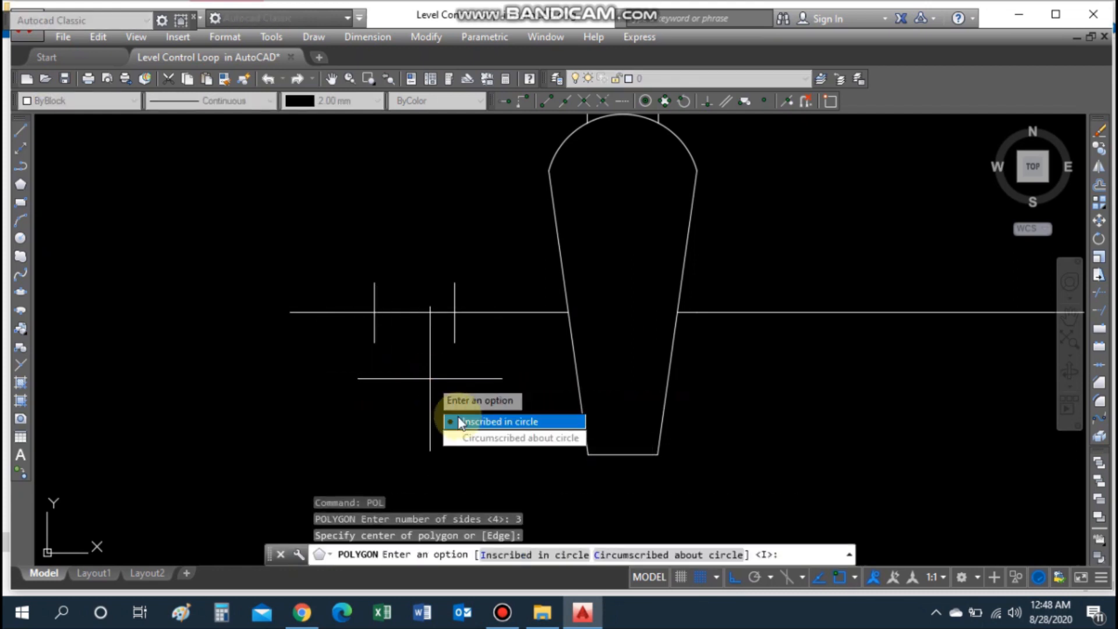
click(457, 421)
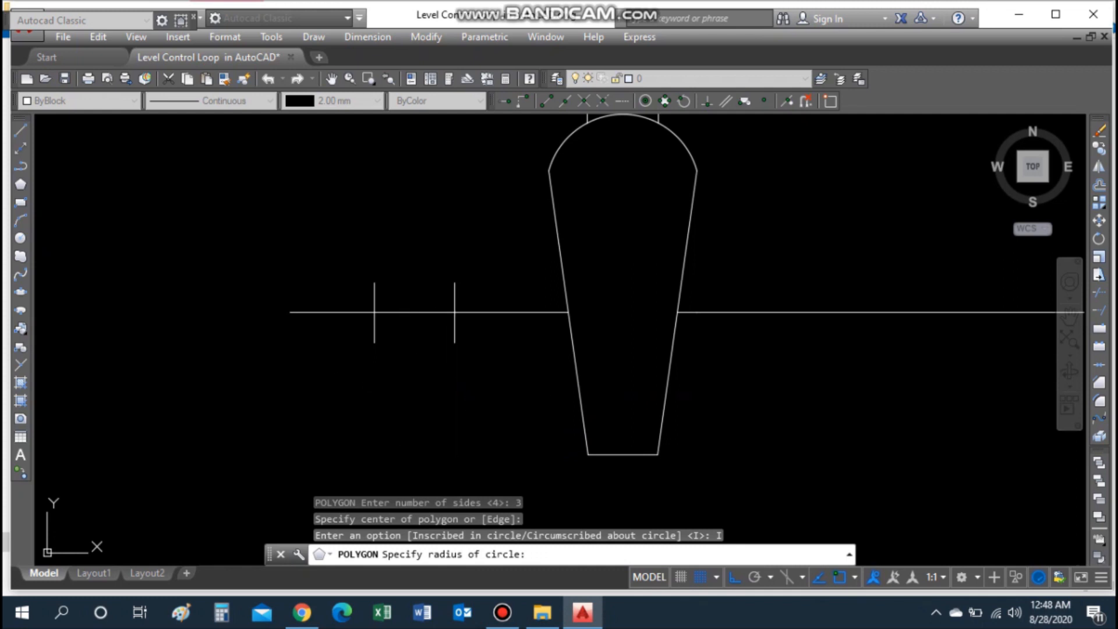
click(456, 379)
Step: Mirror the triangle about a vertical axis through its right vertex, keeping the original, to form a bow-tie valve symbol
text(mi)
key(Return)
click(421, 375)
key(Return)
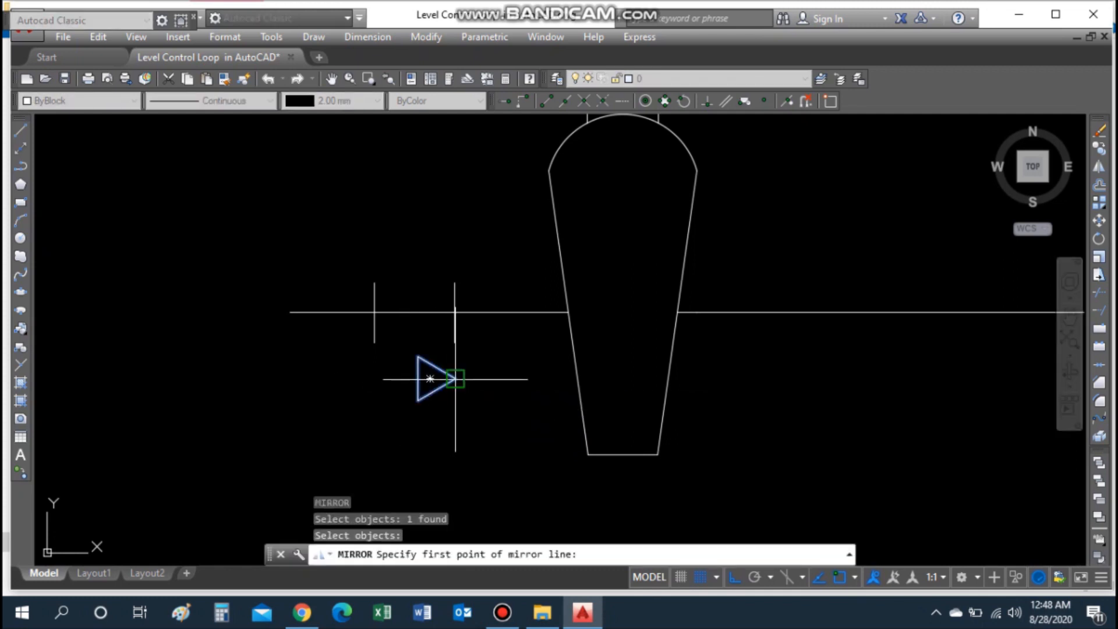
click(456, 379)
click(461, 411)
key(Return)
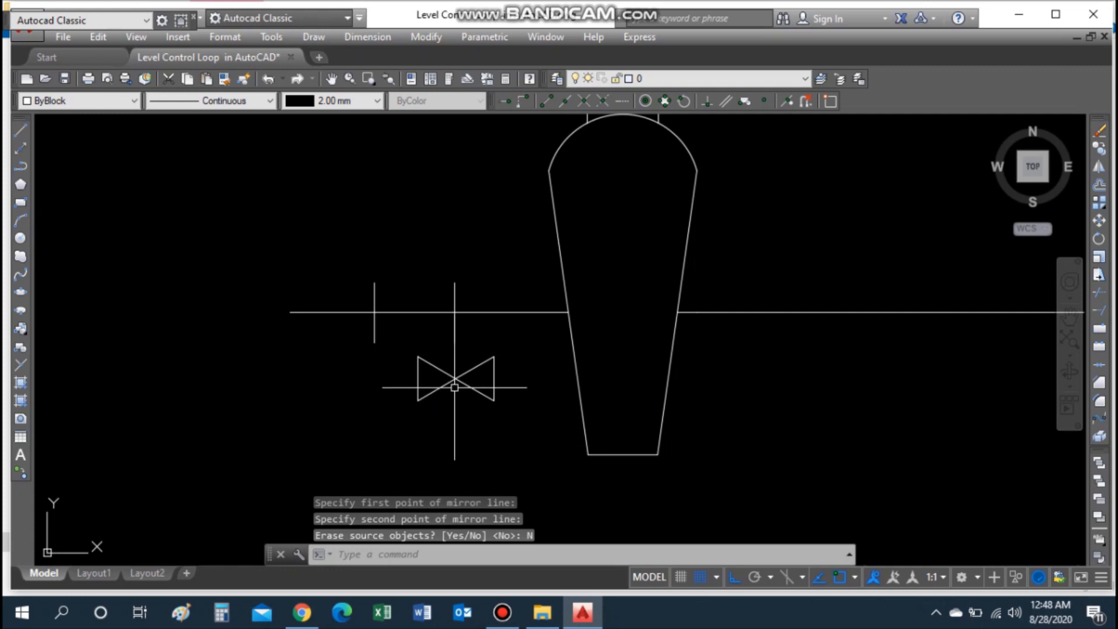
Step: Draw a circle centred on the point where the two triangles meet, within the height of the valve symbol
text(c)
key(Return)
click(456, 379)
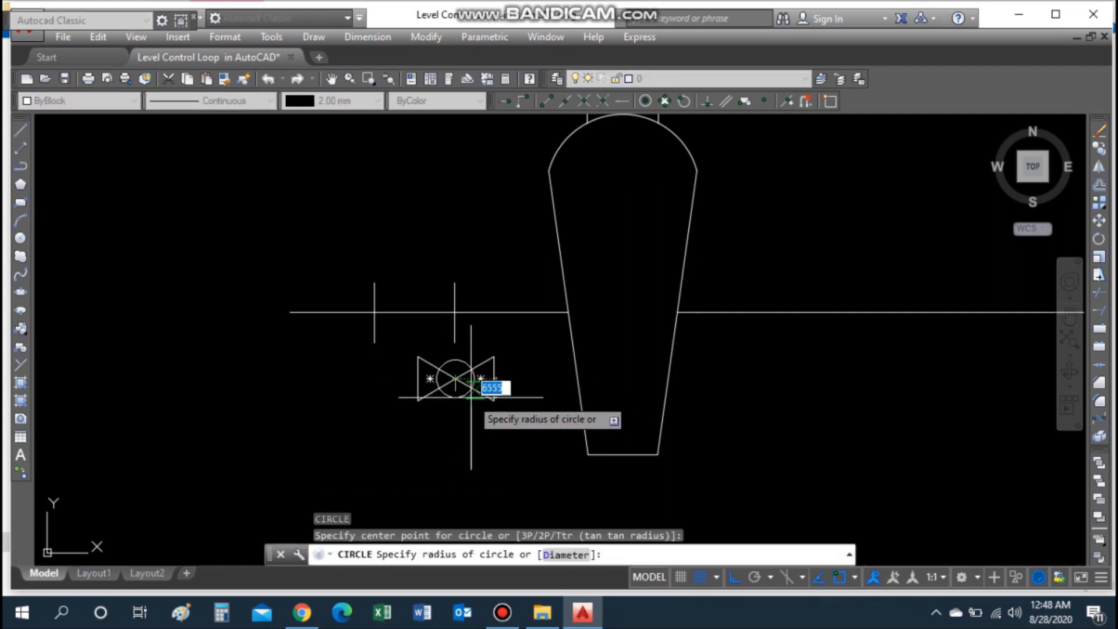
click(471, 397)
Step: Trim the four slanted triangle segments that lie inside the valve's circle
text(tr)
key(Return)
key(Return)
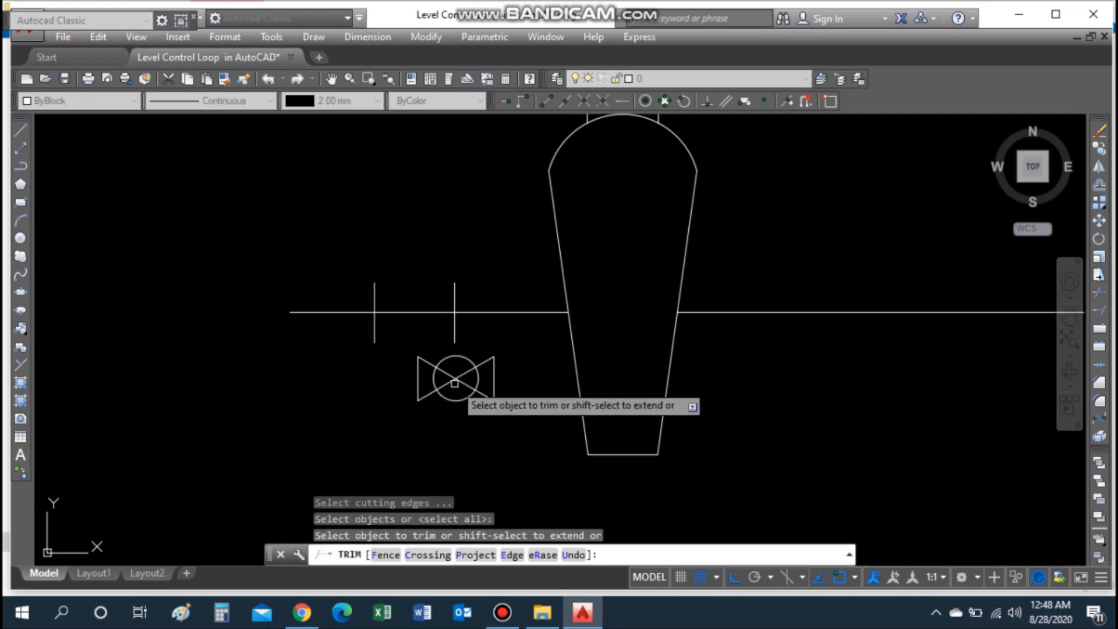
click(455, 382)
click(452, 382)
click(464, 374)
click(445, 372)
key(Escape)
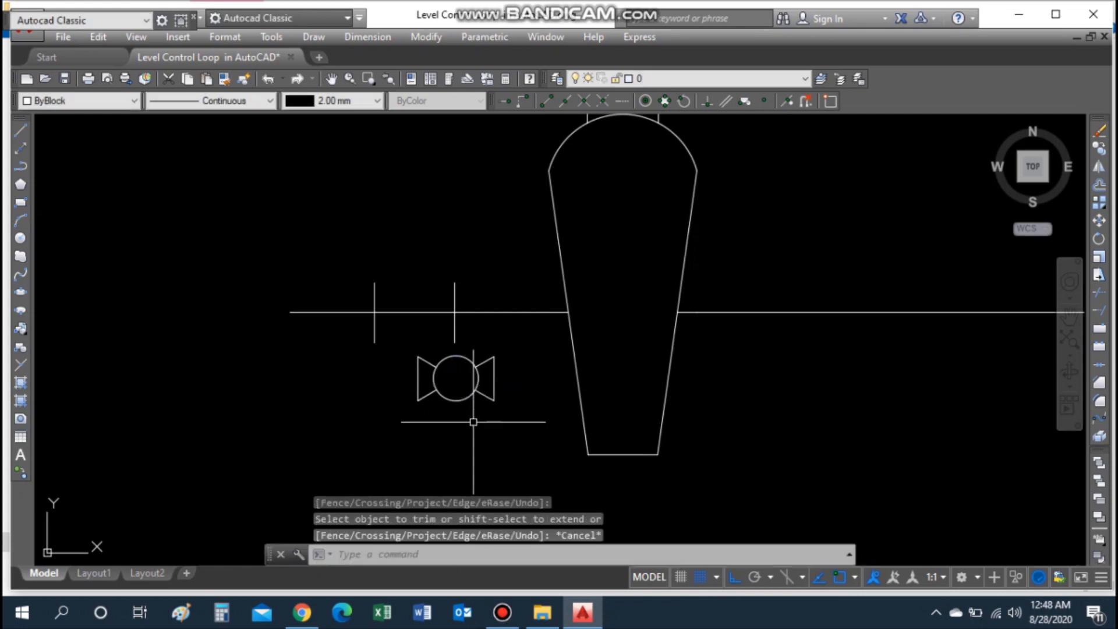
Step: Move the whole valve symbol by its left side's midpoint to where the left short vertical line crosses the pipe
text(m)
key(Return)
click(402, 352)
click(499, 413)
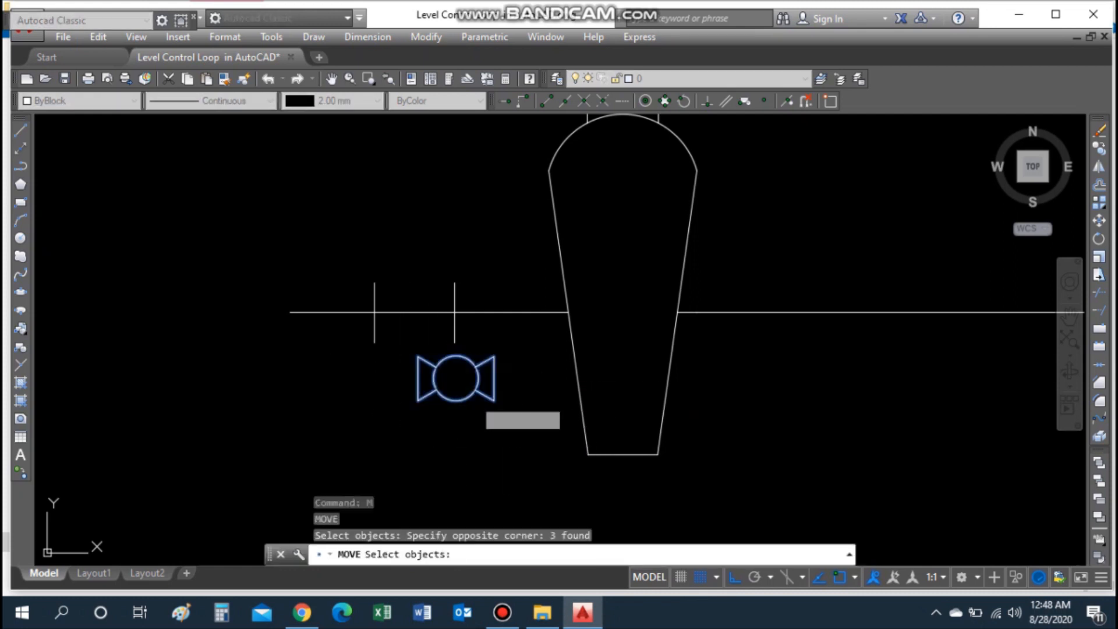
key(Return)
click(418, 378)
click(372, 311)
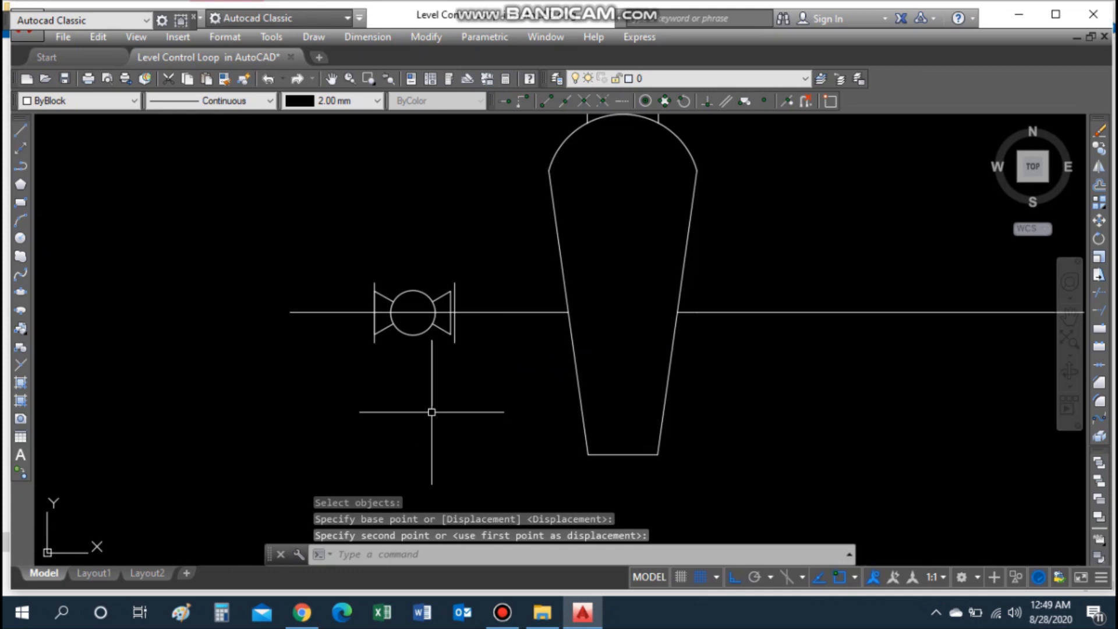
key(Escape)
Step: Erase the short vertical guide lines above and below the pipe at both ends of the valve
scroll(376, 284, up, 4)
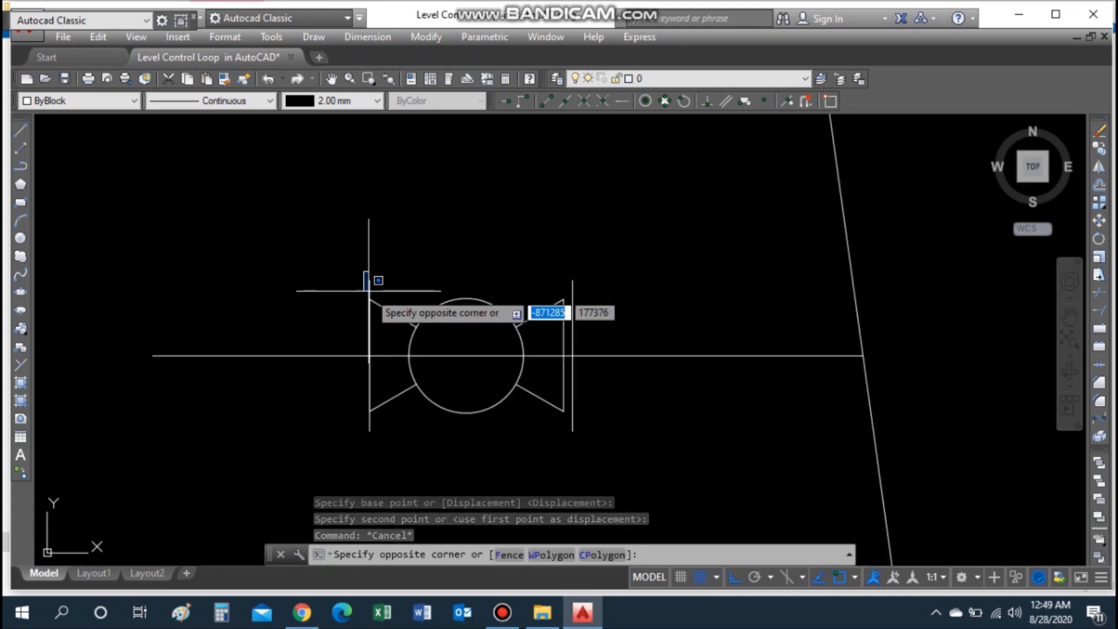
click(371, 308)
click(575, 316)
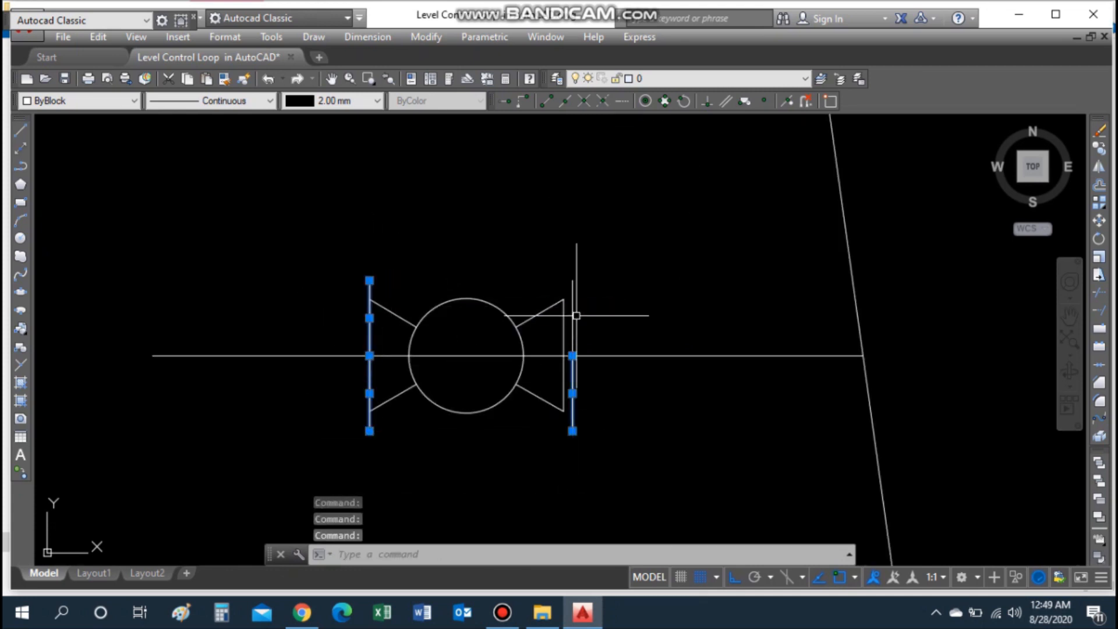
key(Delete)
Step: Trim the pipe line segments inside the valve's circle and both triangles
key(Return)
click(474, 357)
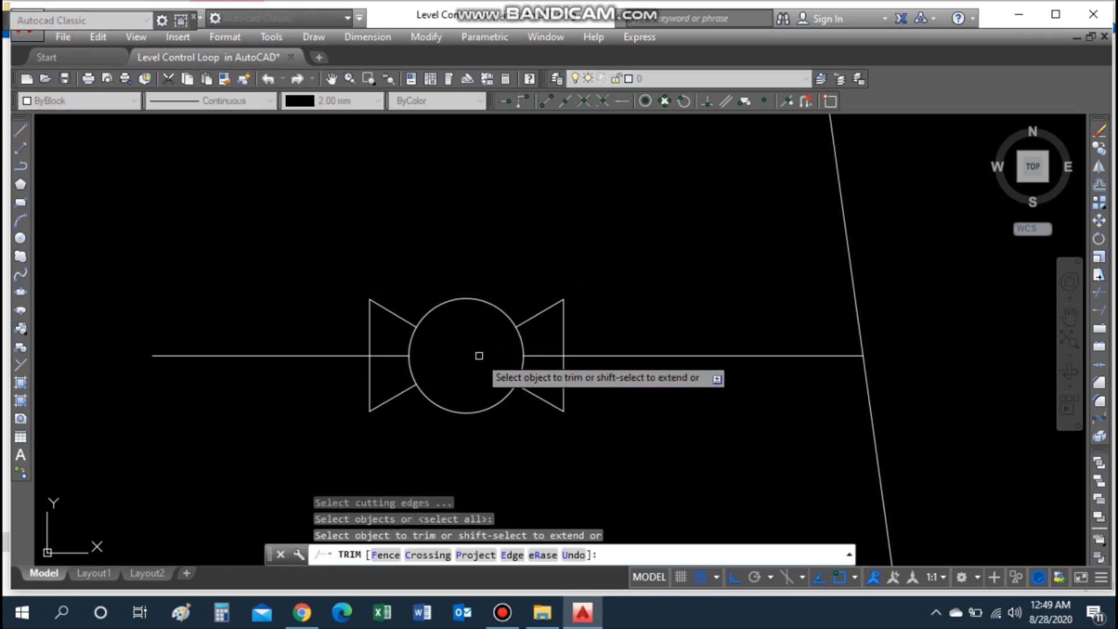
click(539, 357)
click(395, 358)
key(Escape)
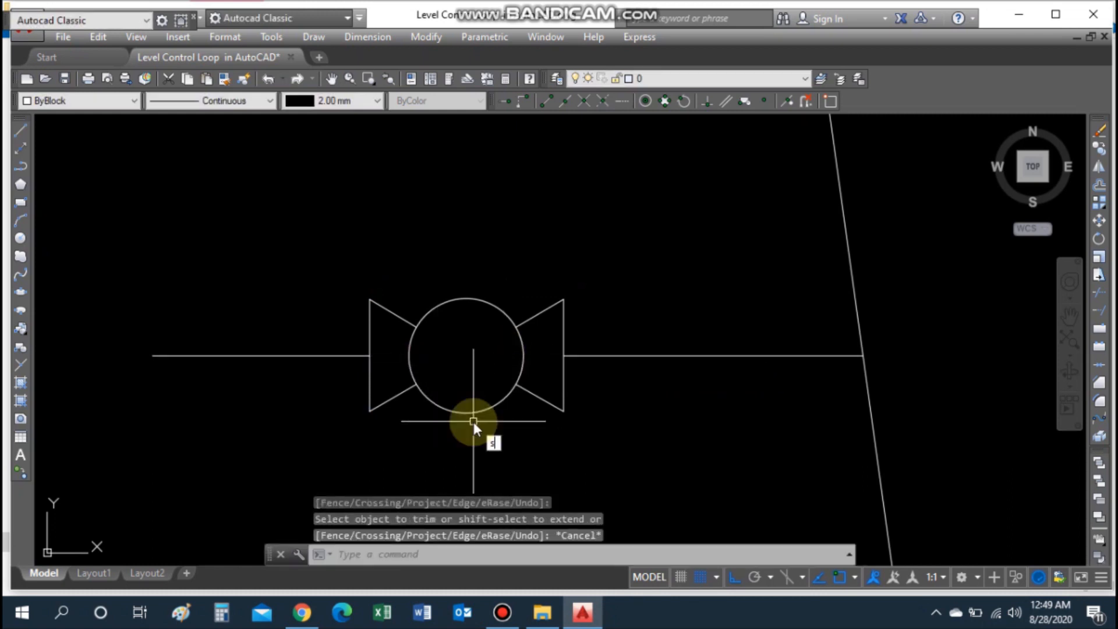
Step: Shrink the valve's circle about its centre with Scale by reference, using the distance between the triangles' lower line ends as reference length
text(c)
key(Return)
click(410, 373)
key(Return)
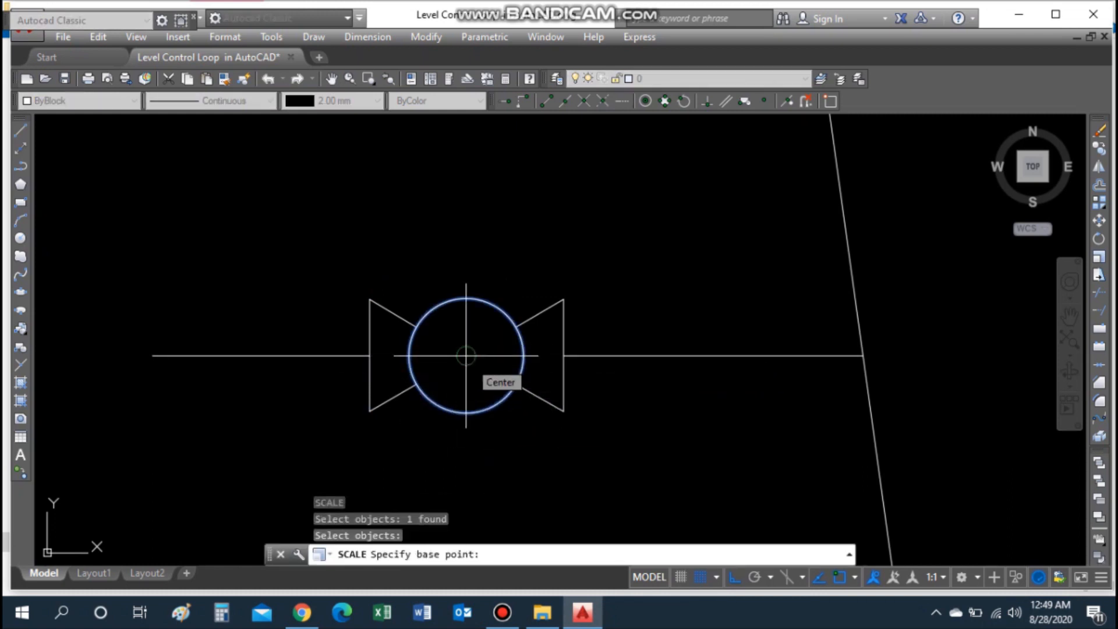
click(466, 355)
click(562, 553)
click(416, 383)
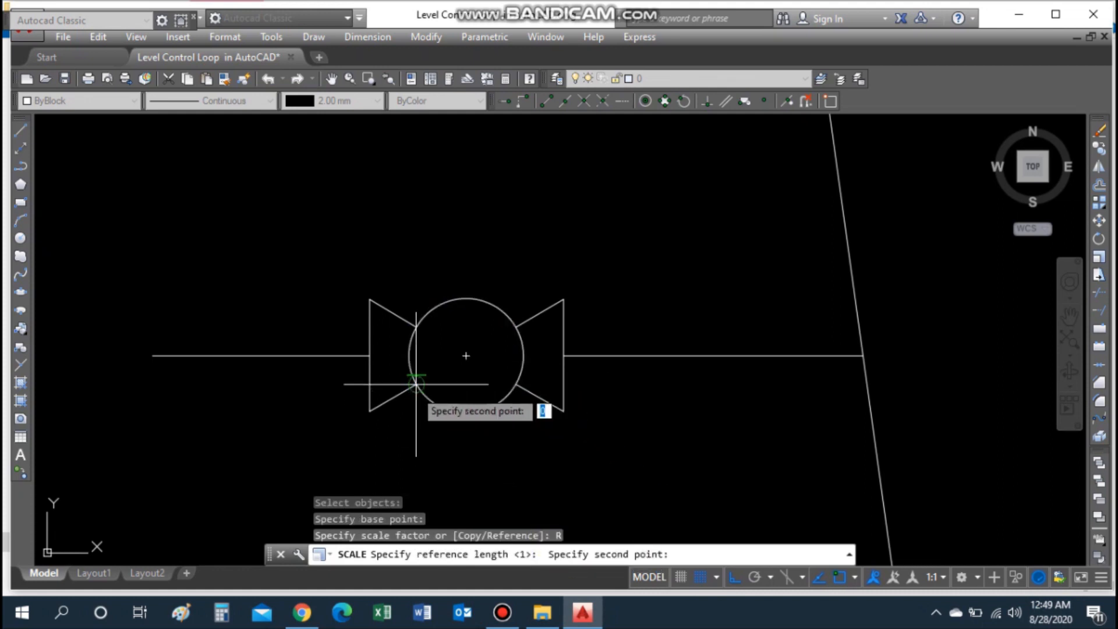
click(524, 384)
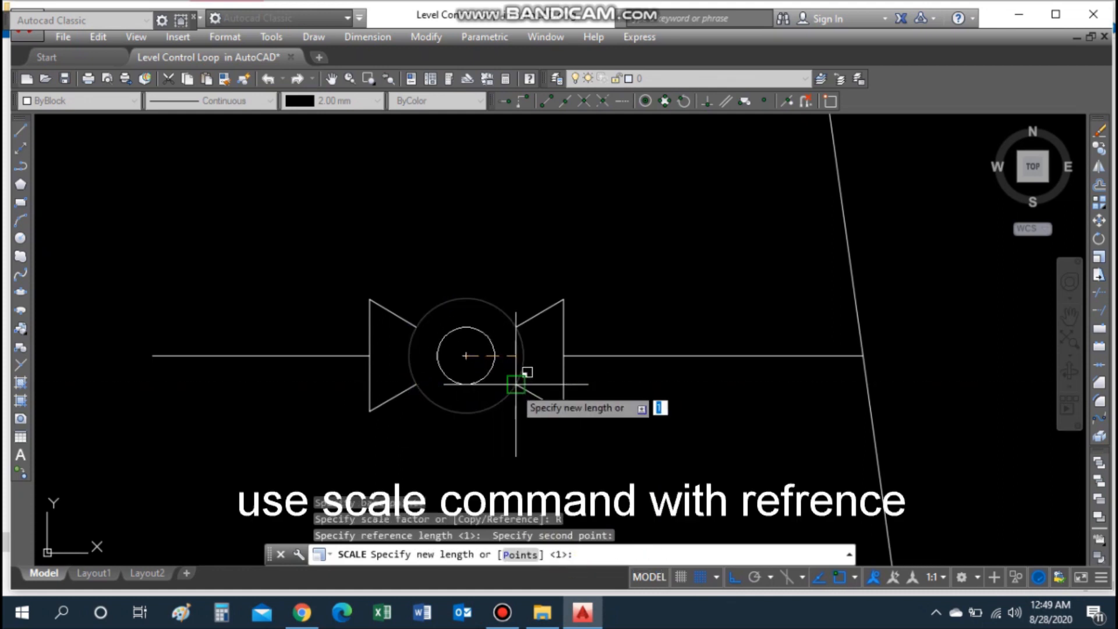
key(Return)
Step: Extend the four slanted triangle lines of the valve to meet the smaller circle
text(extend)
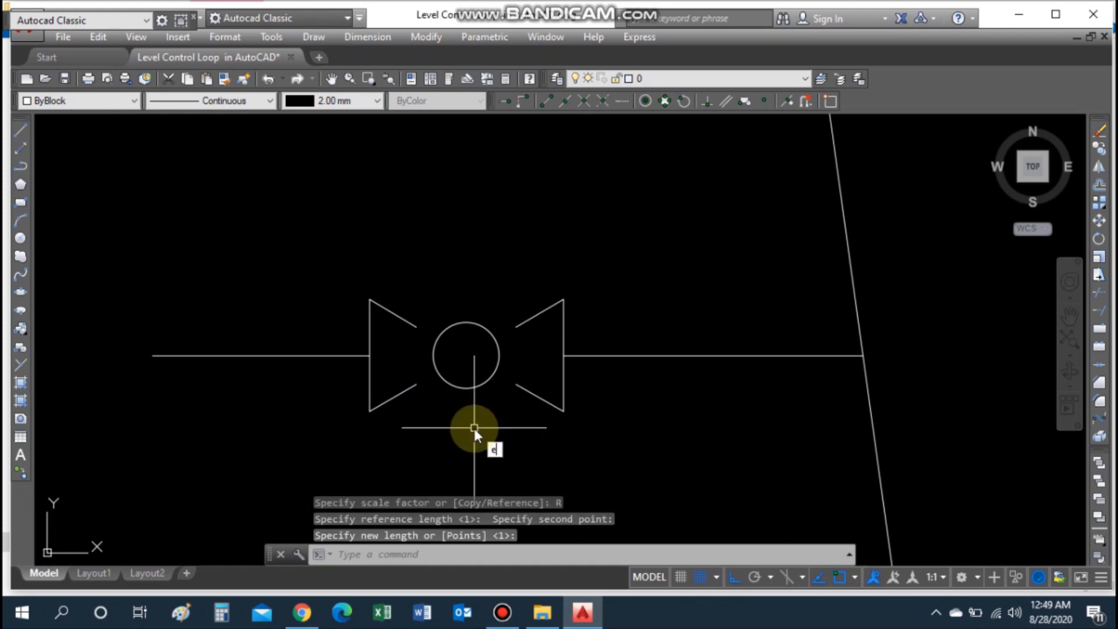
key(Return)
key(Return)
click(408, 390)
click(416, 326)
click(537, 315)
click(527, 392)
key(Escape)
scroll(525, 447, down, 4)
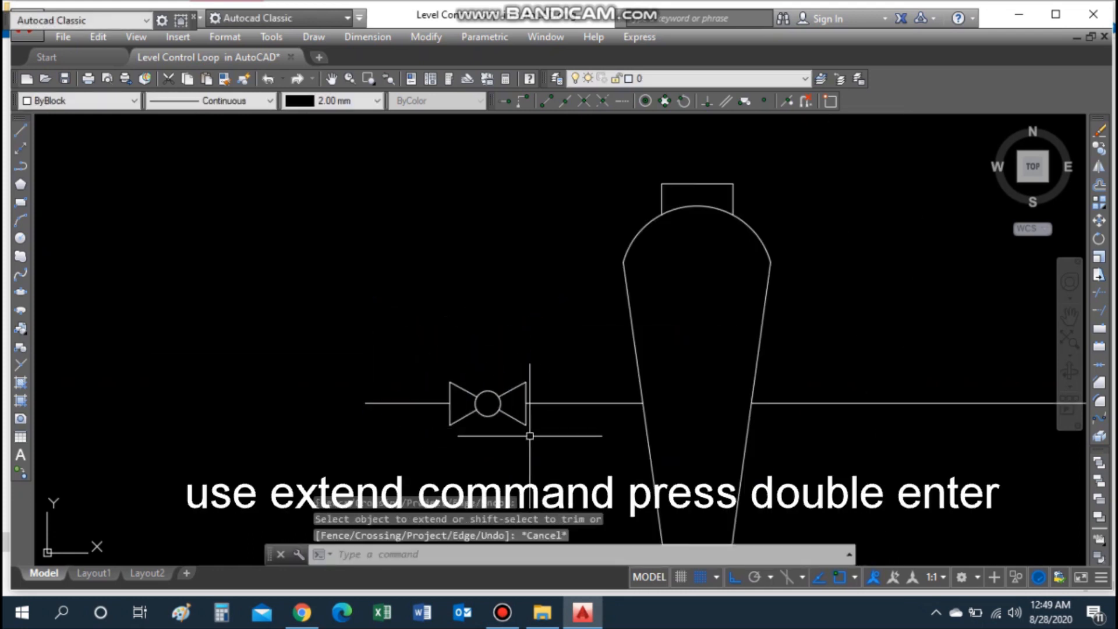
scroll(583, 455, up, 2)
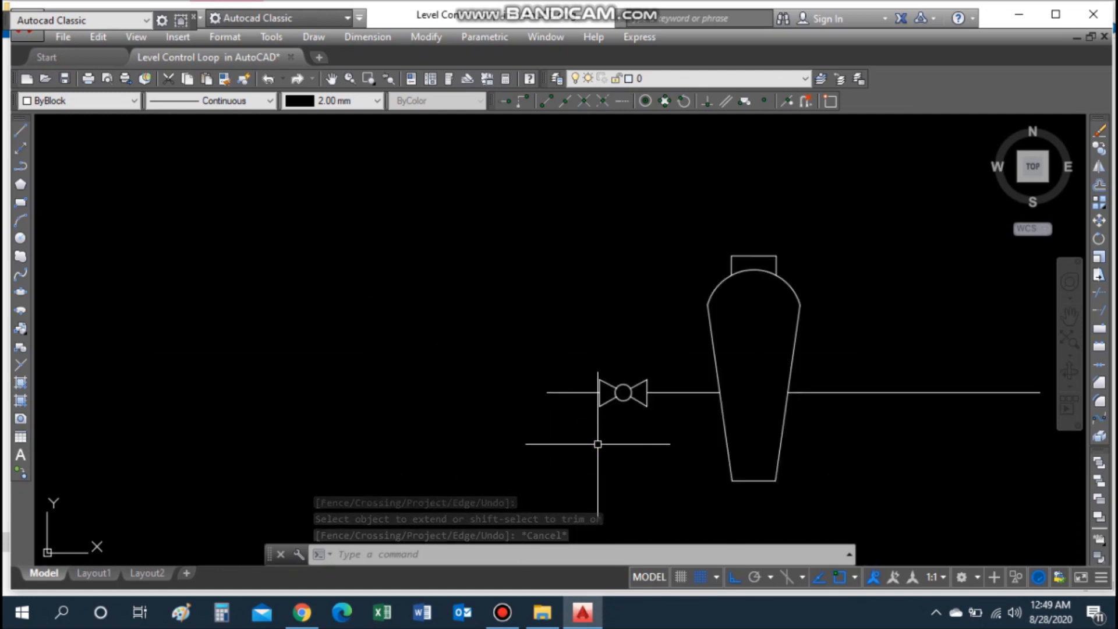
Step: Draw a vertical pipe line straight up from the free end of the horizontal pipe beside the valve, rising above the filter's height
text(l)
key(Return)
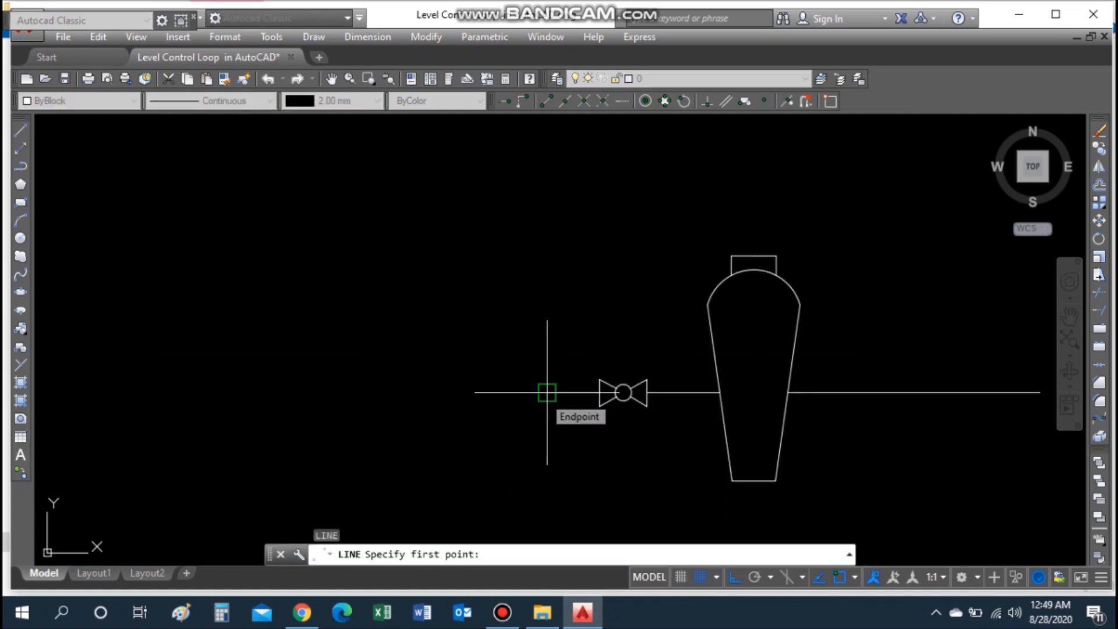
click(547, 392)
scroll(539, 244, down, 3)
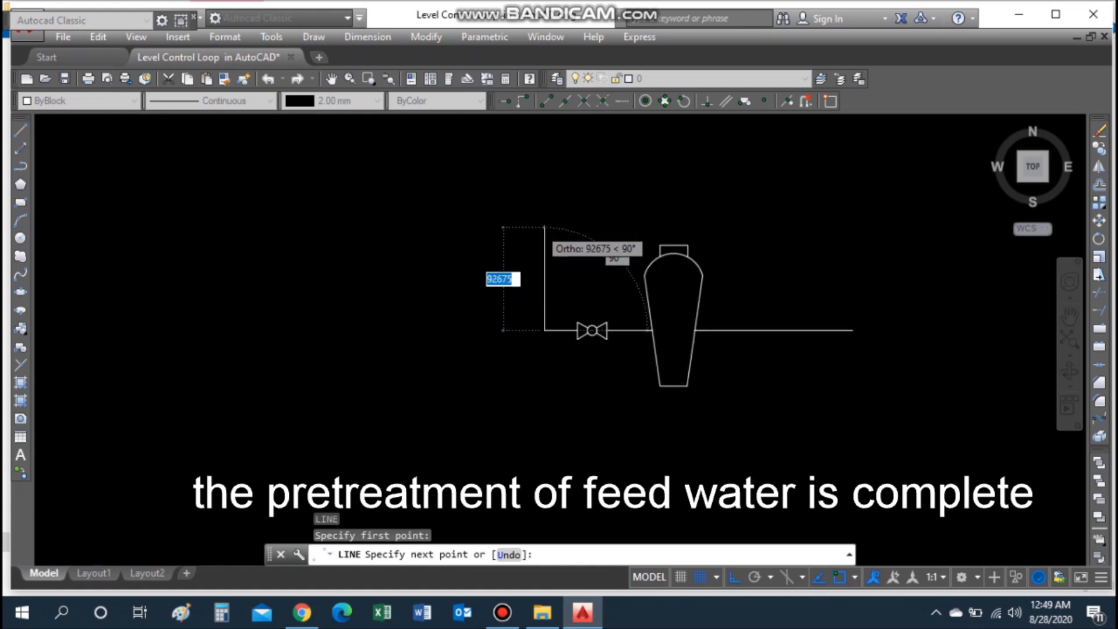
scroll(565, 265, up, 2)
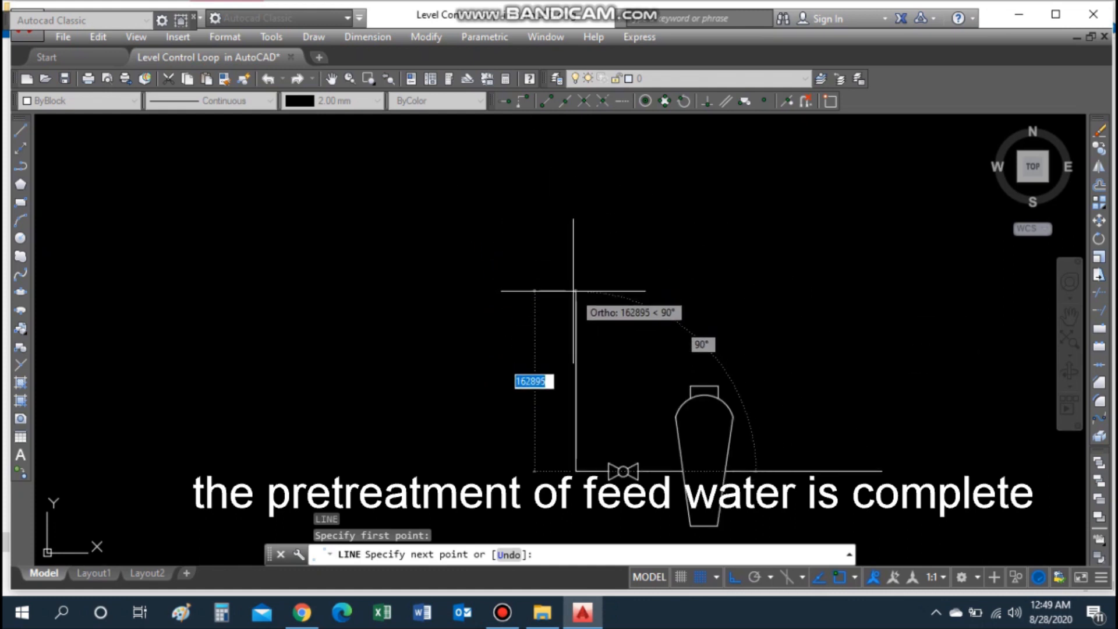
click(575, 285)
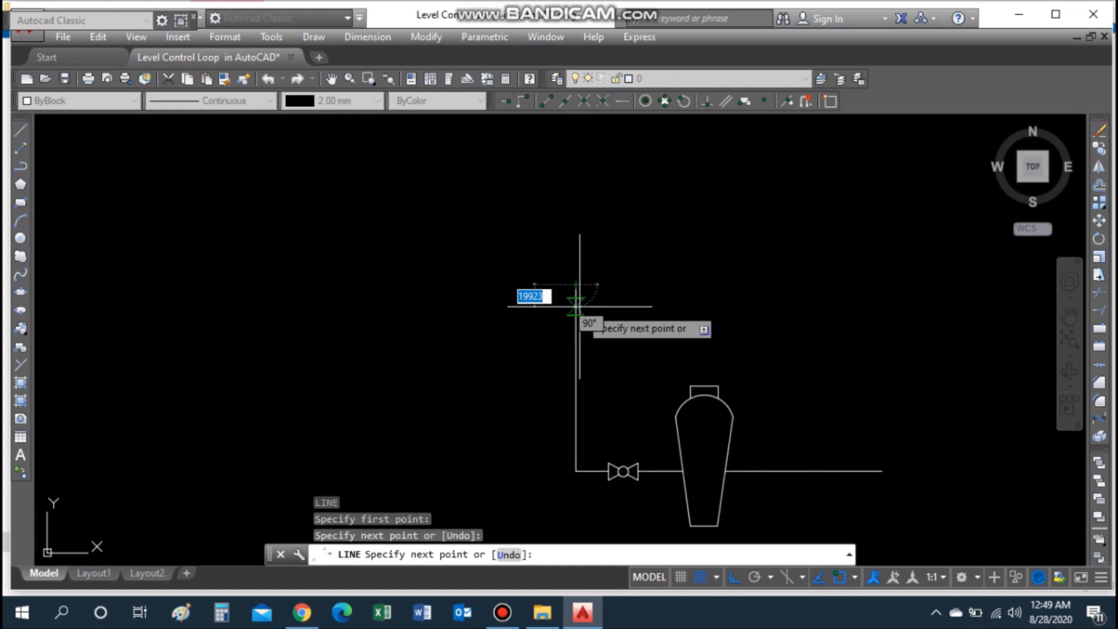
key(Escape)
Step: Copy the valve symbol from the horizontal pipe to a spot just beside the new vertical pipe
text(m)
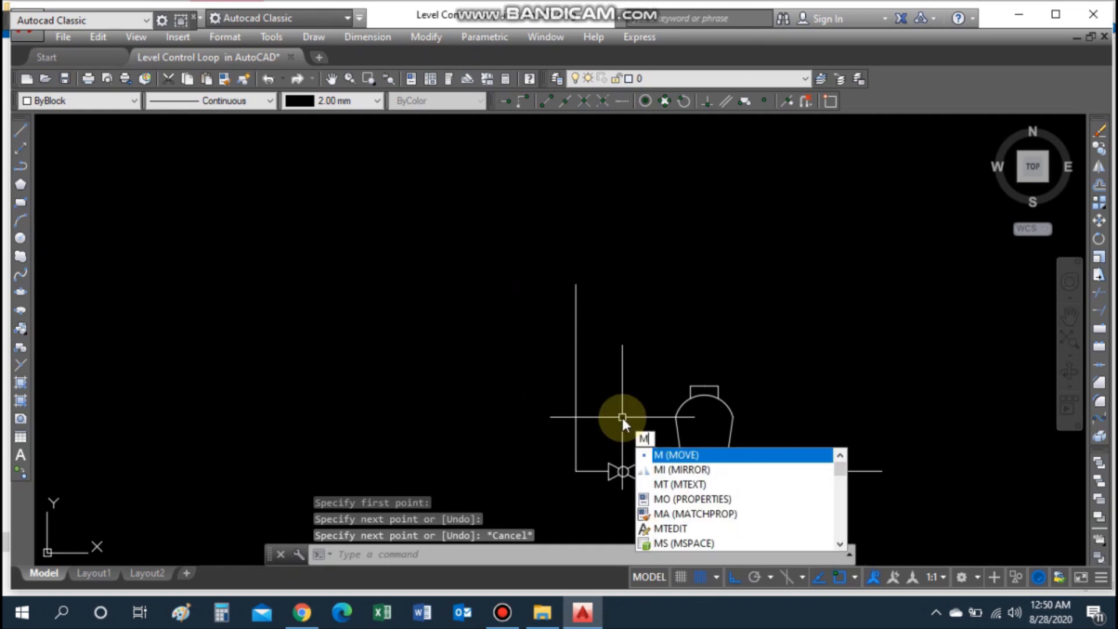
key(Escape)
text(co)
key(Return)
click(599, 441)
click(653, 479)
key(Return)
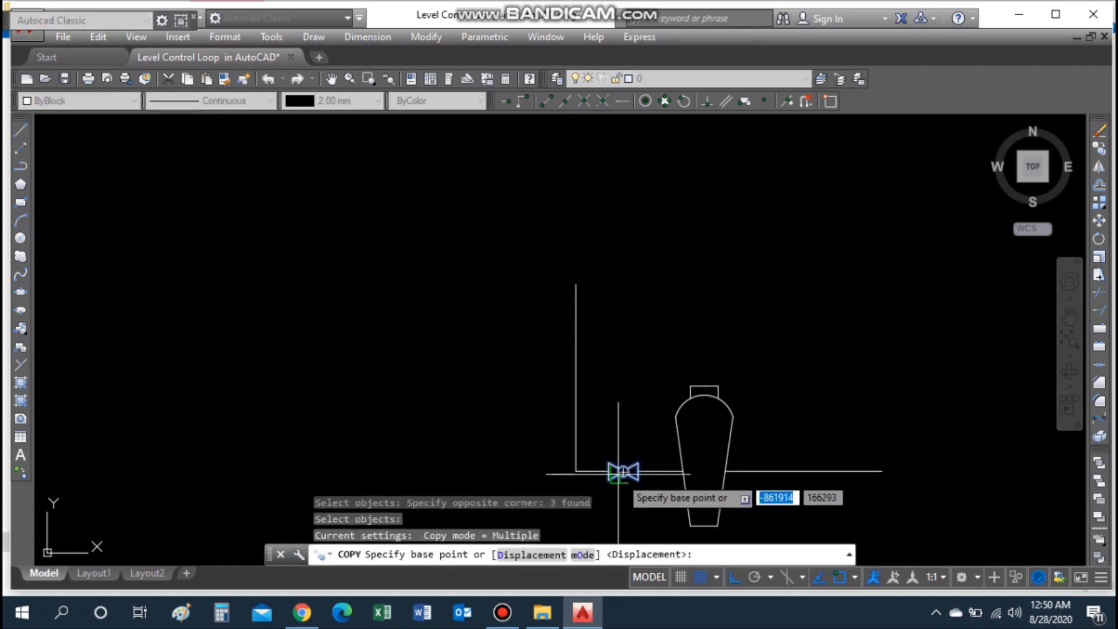
click(609, 470)
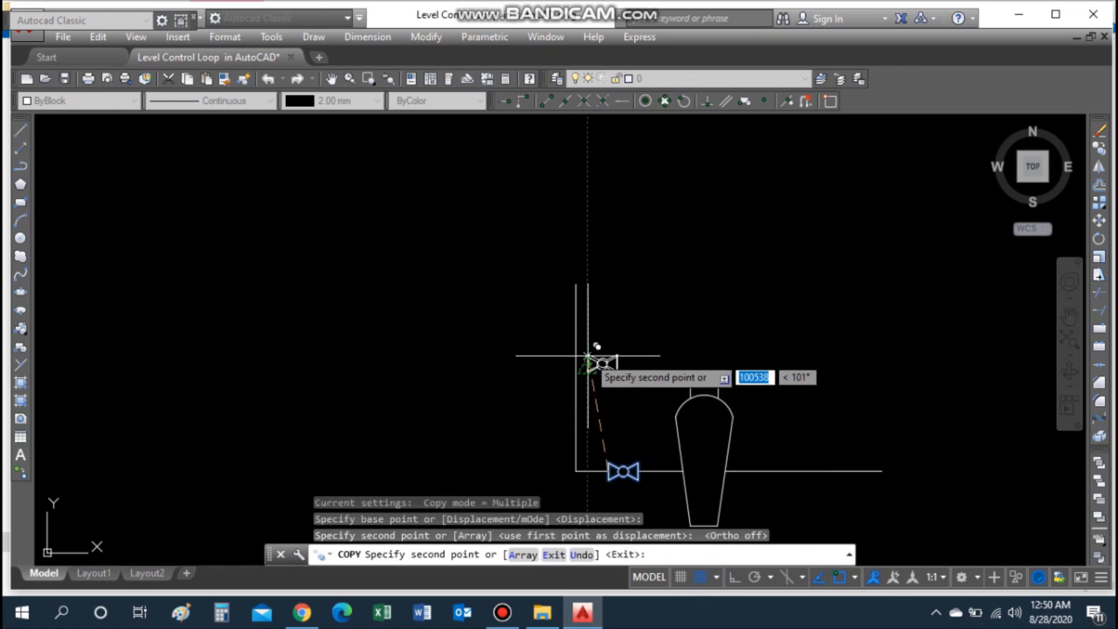
click(583, 359)
key(Escape)
scroll(576, 250, down, 2)
scroll(586, 259, up, 2)
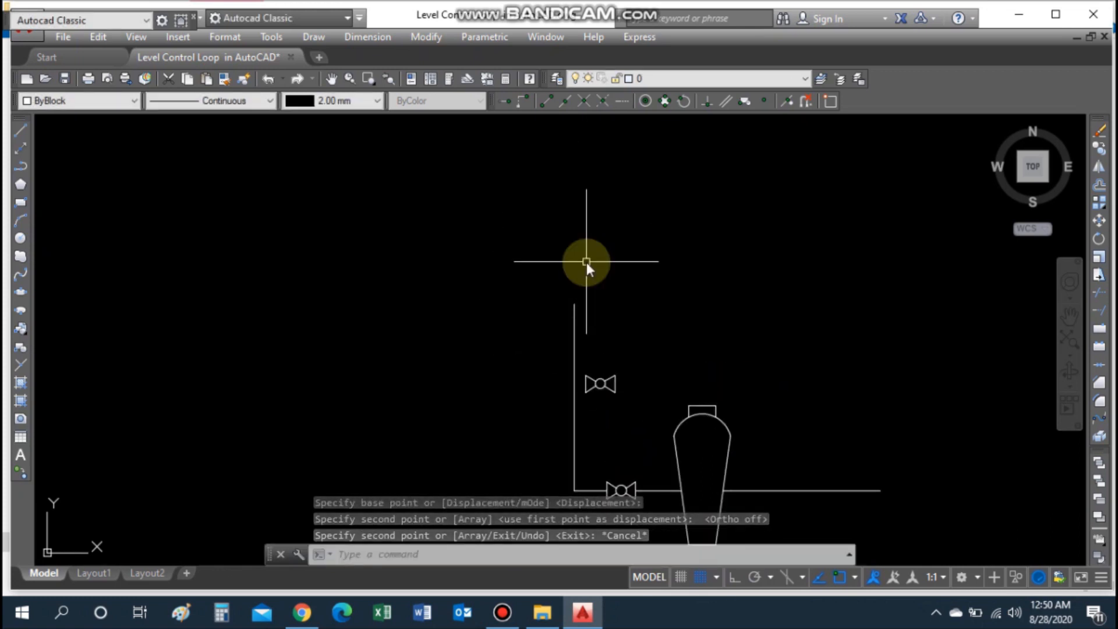
Step: Draw half of the cleaning tank's bottom leftward from the upper part of the vertical pipe, continuing straight up as the tank's left wall
text(l)
key(Return)
click(574, 345)
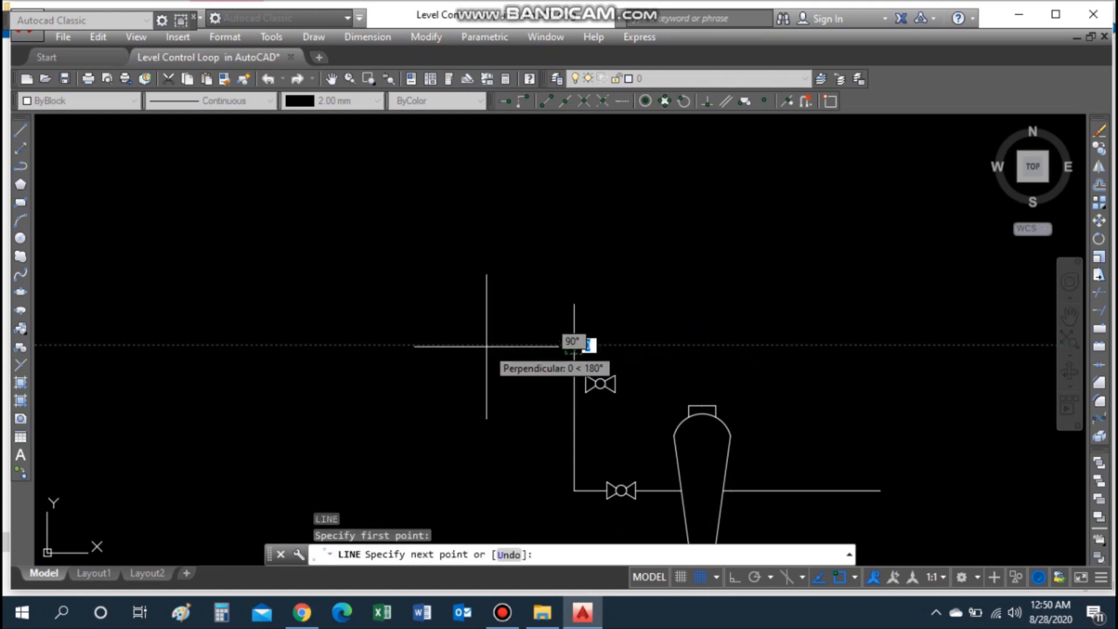
click(486, 346)
key(F8)
click(478, 313)
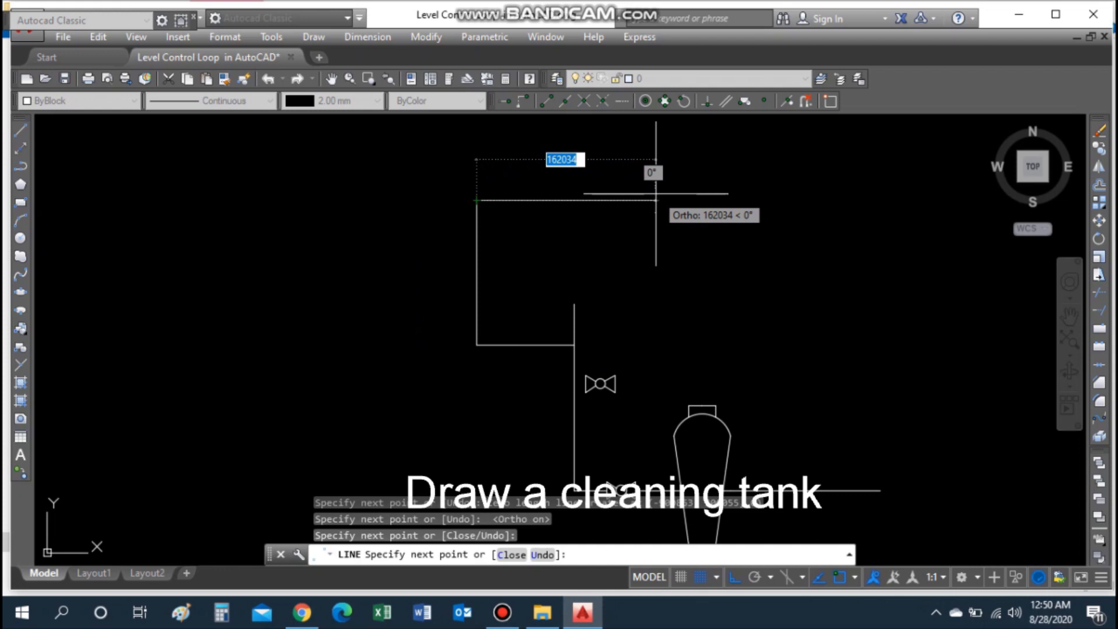
key(Escape)
Step: Mirror the tank's half bottom line about the vertical pipe, keeping the source line
text(mi)
key(Return)
click(555, 345)
key(Return)
click(573, 344)
click(576, 277)
key(Return)
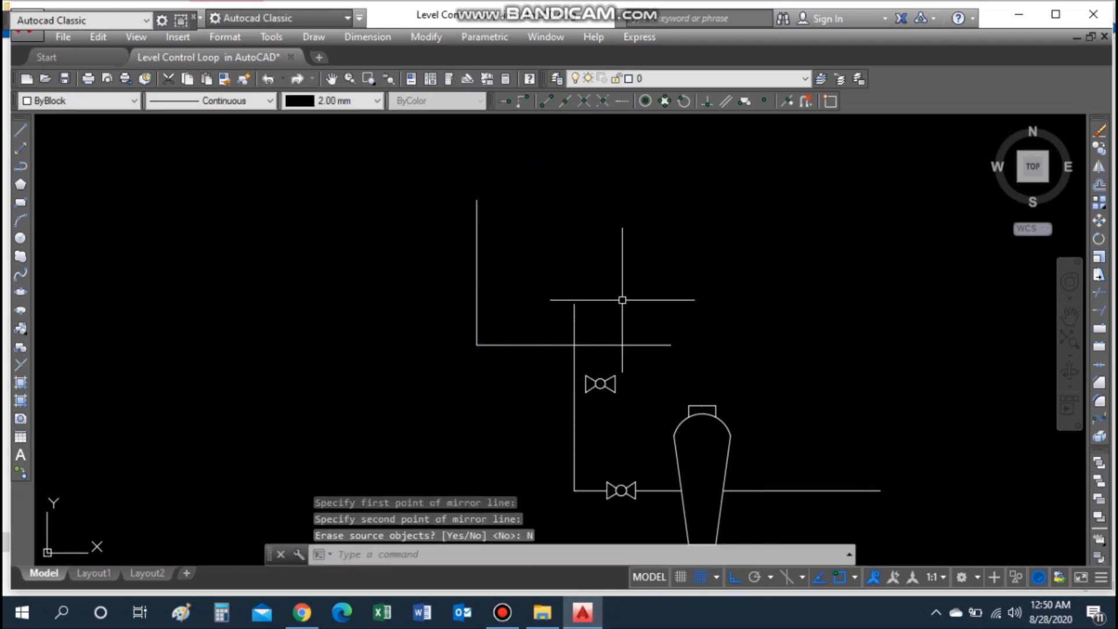
Step: Draw the tank's right wall up from the end of the bottom line to the same height as the left wall
text(l)
key(Return)
click(671, 345)
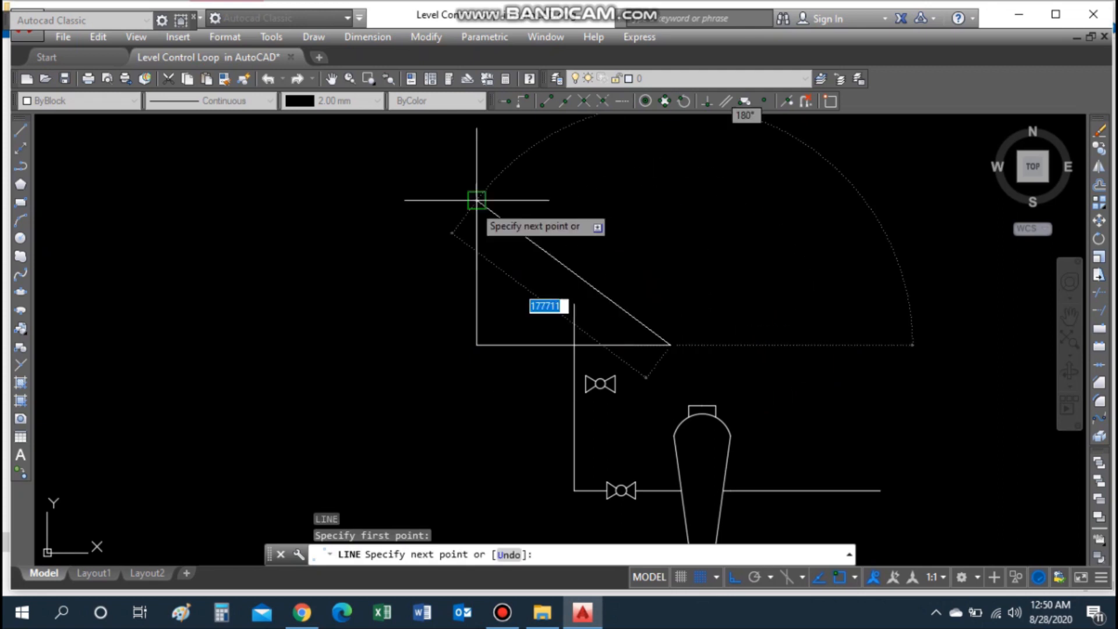
click(670, 200)
click(681, 240)
key(Escape)
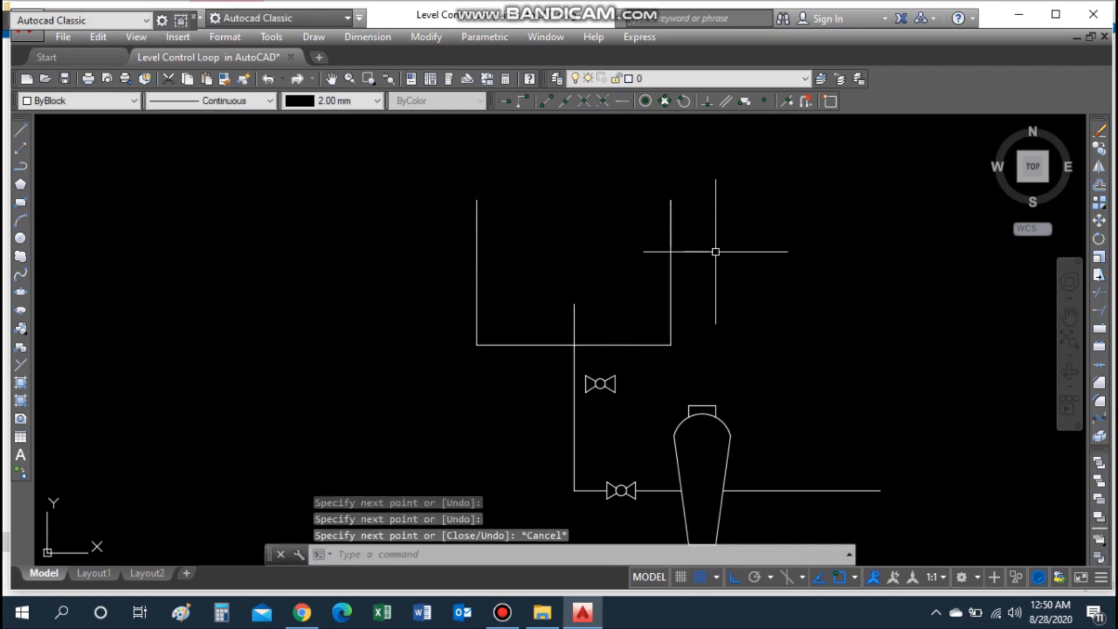
Step: Draw a short vertical line just outside the top of the tank's left wall as the lid's edge
key(Return)
click(453, 182)
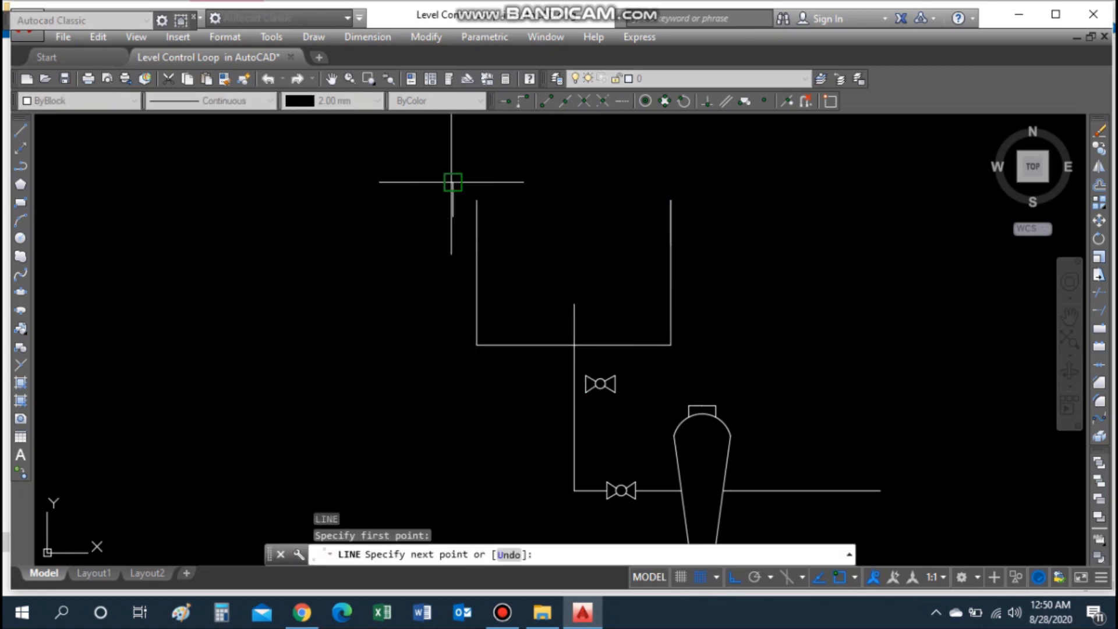
key(Escape)
Step: Mirror the lid's short edge line about the tank's vertical centreline, keeping the source line
text(mi)
key(Return)
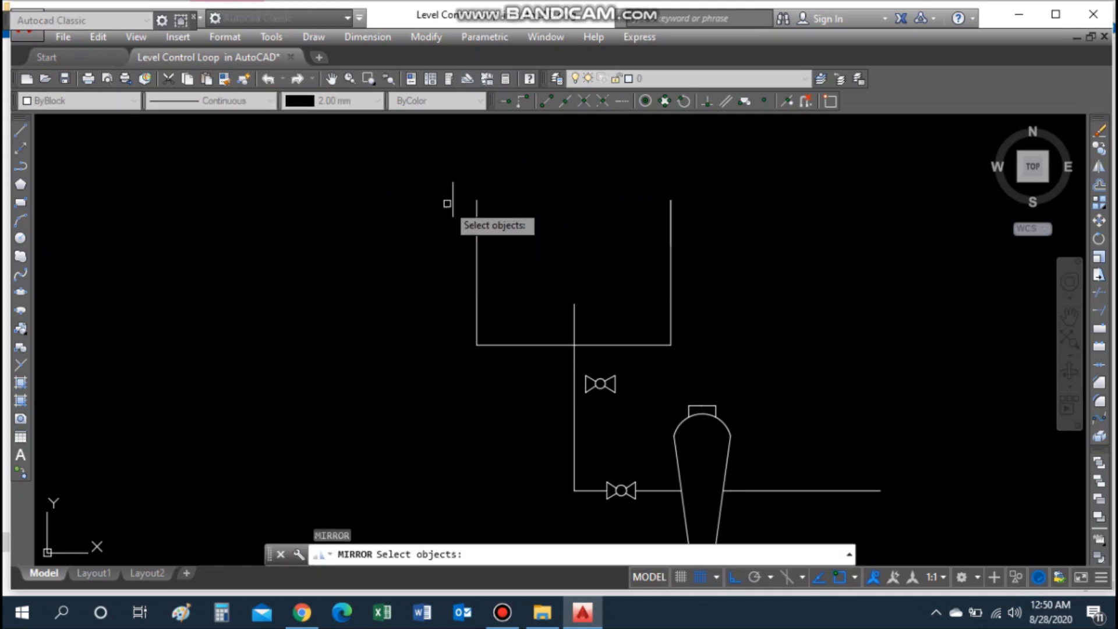
key(Return)
click(574, 344)
click(580, 288)
key(Return)
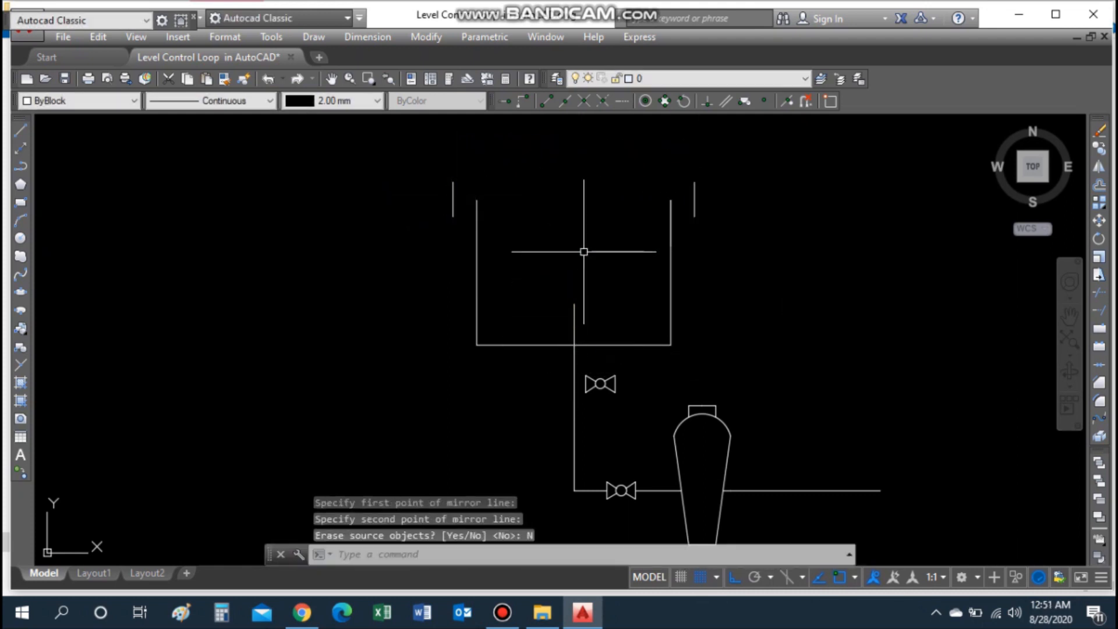
Step: Draw the lid's horizontal top line joining the upper ends of the two short edge lines
text(l)
key(Return)
click(453, 183)
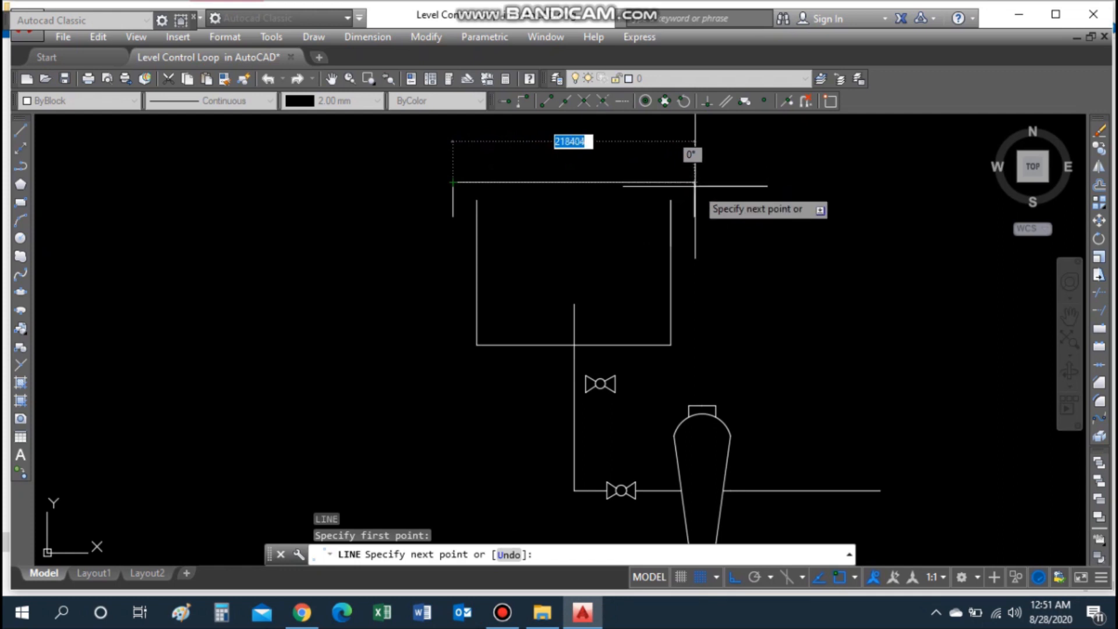
click(694, 183)
key(Escape)
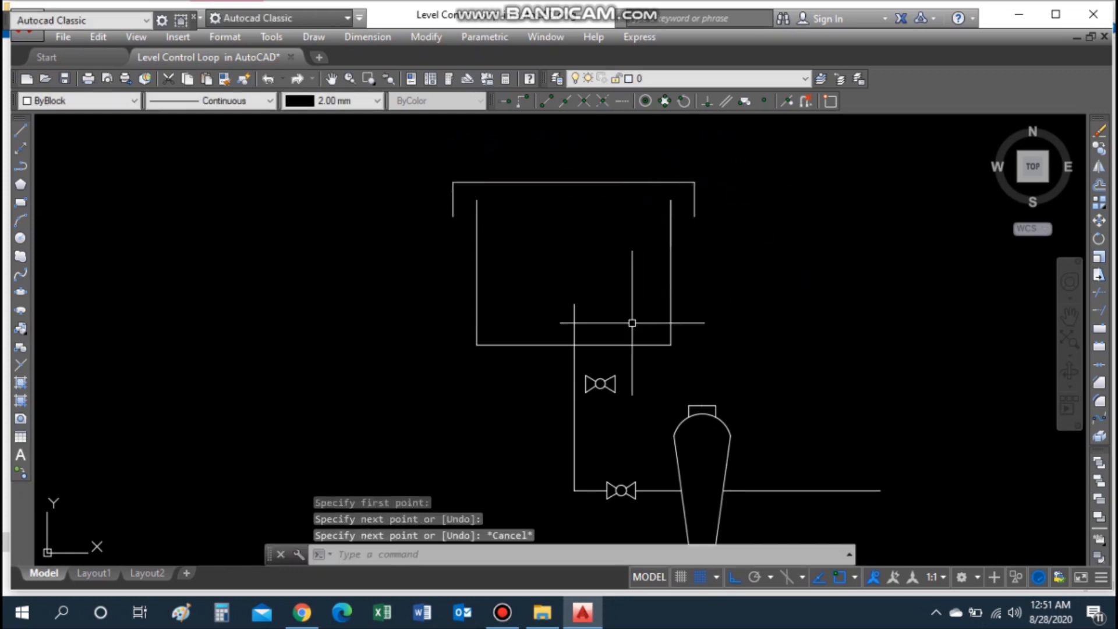
Step: Trim the part of the vertical pipe that extends inside the tank
text(tr)
key(Return)
key(Return)
click(575, 319)
key(Escape)
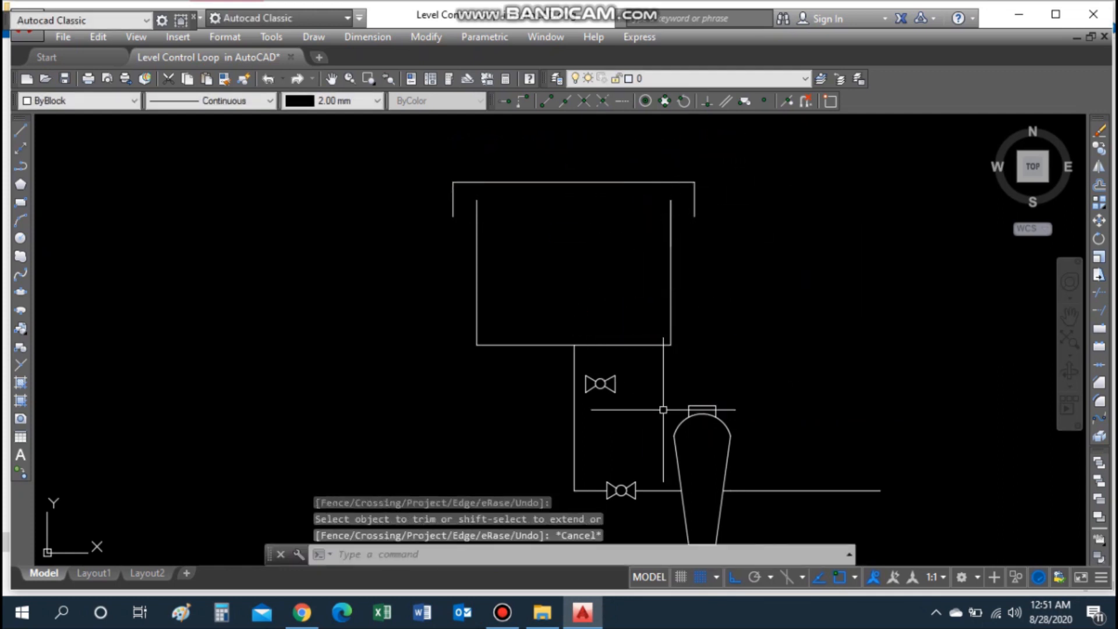
Step: Rotate the copied valve symbol by 90° so it aligns with the direction of the vertical pipe
text(ro)
key(Return)
click(624, 400)
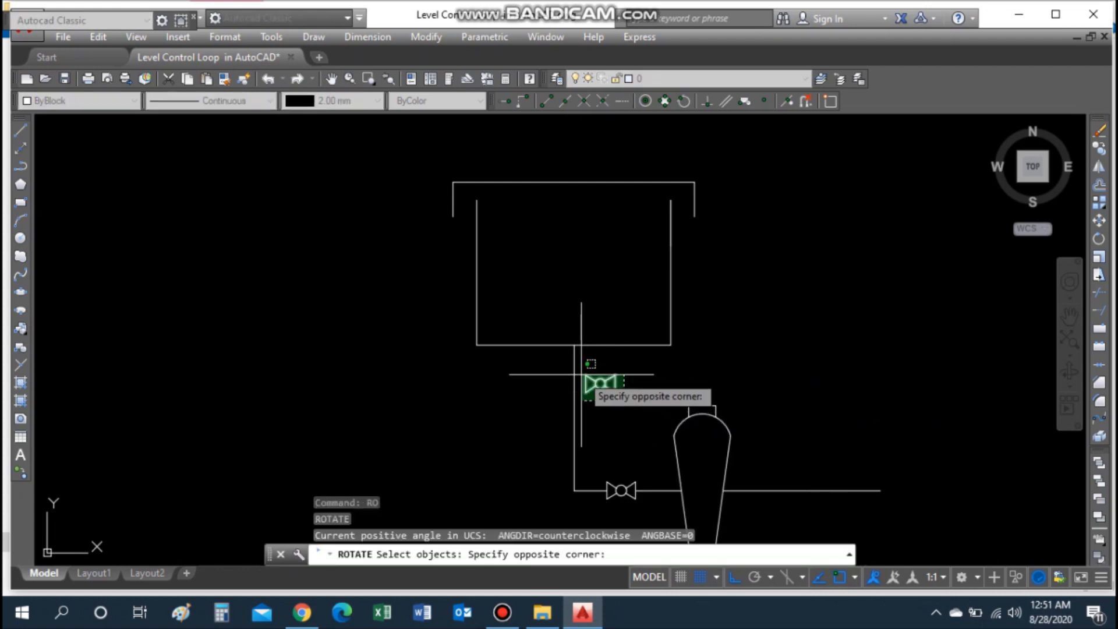
click(581, 372)
key(Return)
scroll(598, 384, up, 3)
click(599, 378)
click(594, 324)
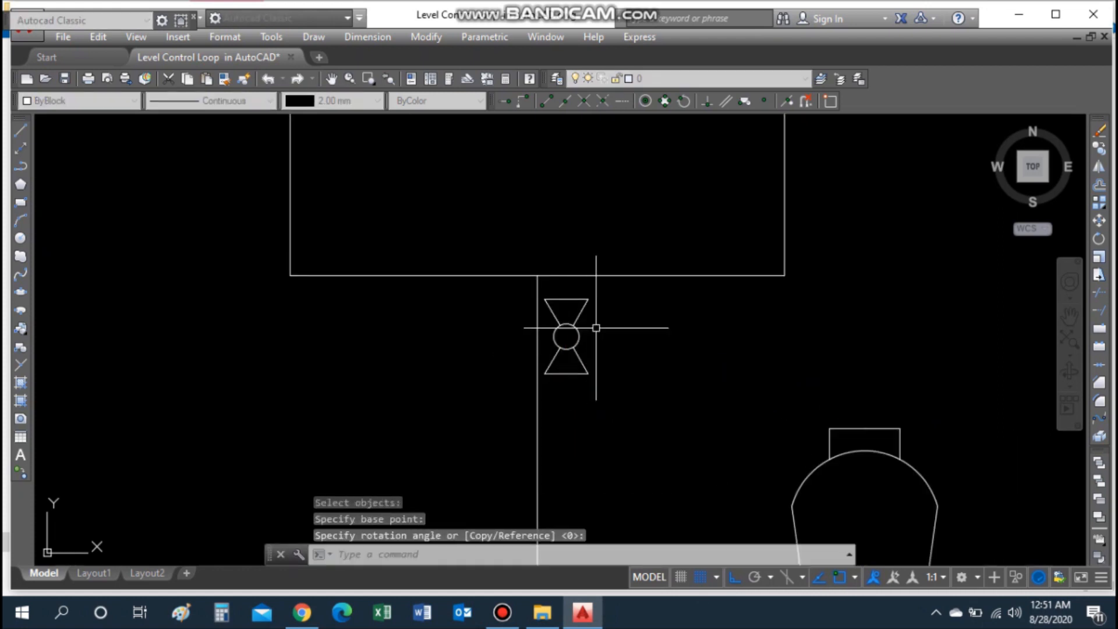
Step: Move the rotated valve by the midpoint of its top line onto the vertical pipe below the tank, with Ortho off
text(m)
key(Return)
click(606, 410)
click(537, 293)
key(Return)
click(565, 300)
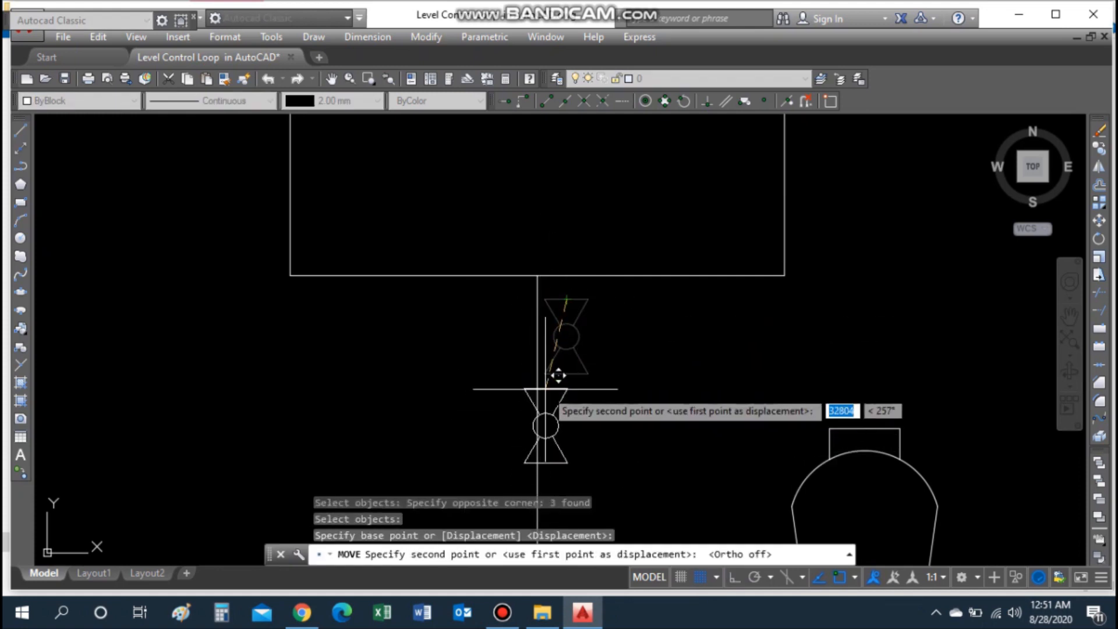
click(538, 391)
scroll(543, 402, down, 2)
scroll(550, 398, up, 2)
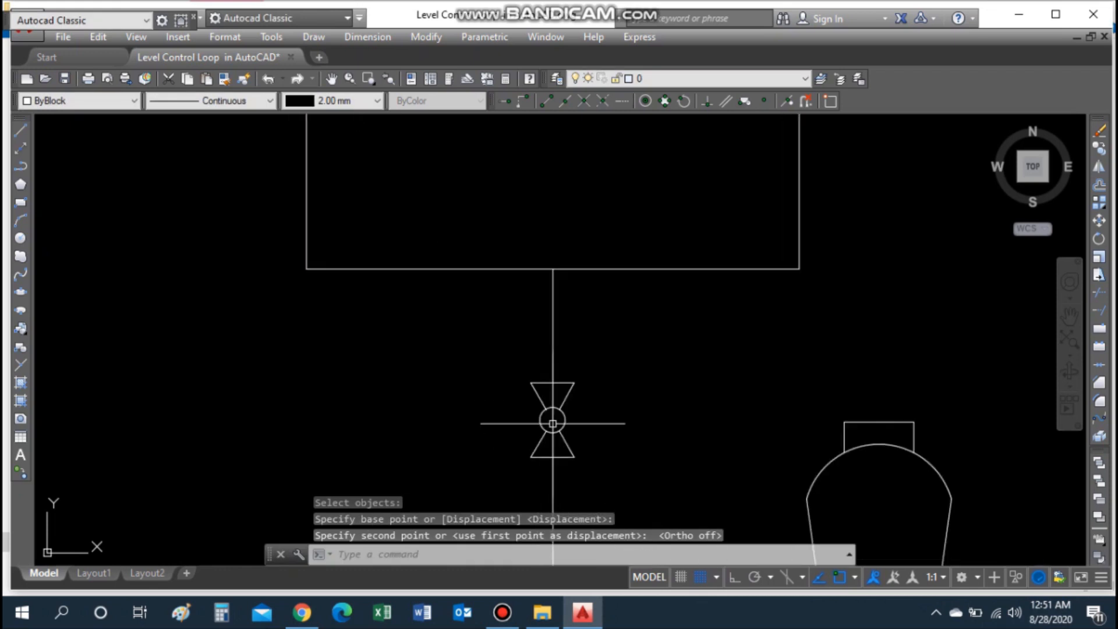
Step: Trim the vertical pipe segments inside the rotated valve's circle and triangles
text(tr)
key(Return)
key(Return)
scroll(559, 457, down, 10)
key(Escape)
scroll(624, 476, up, 4)
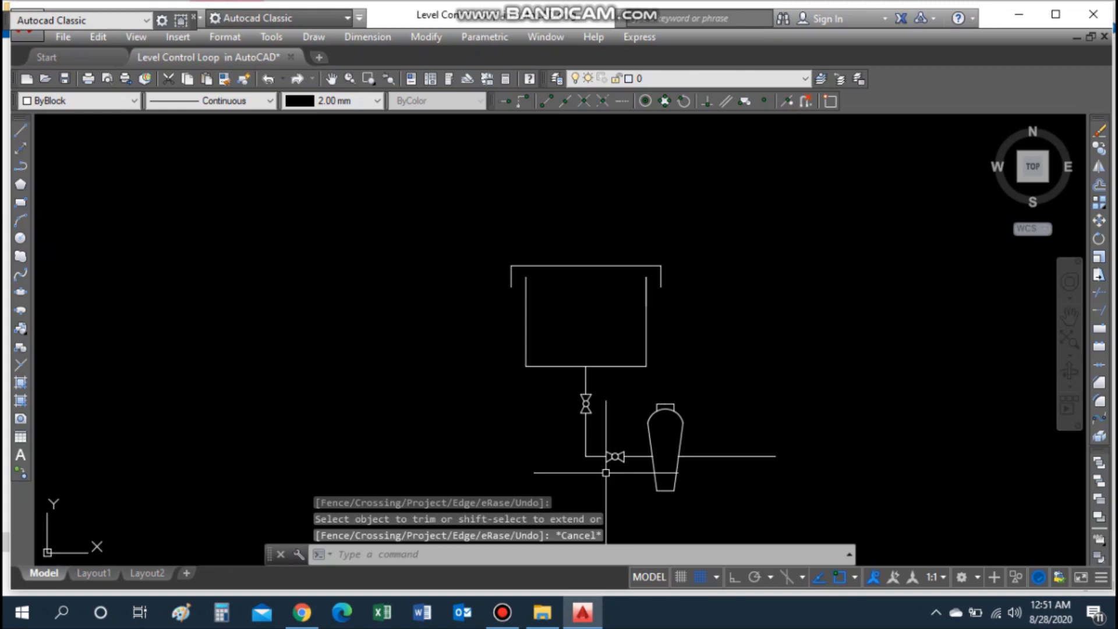
Step: Draw a long horizontal pipe line outward from near the base of the tank's left wall
scroll(605, 473, up, 2)
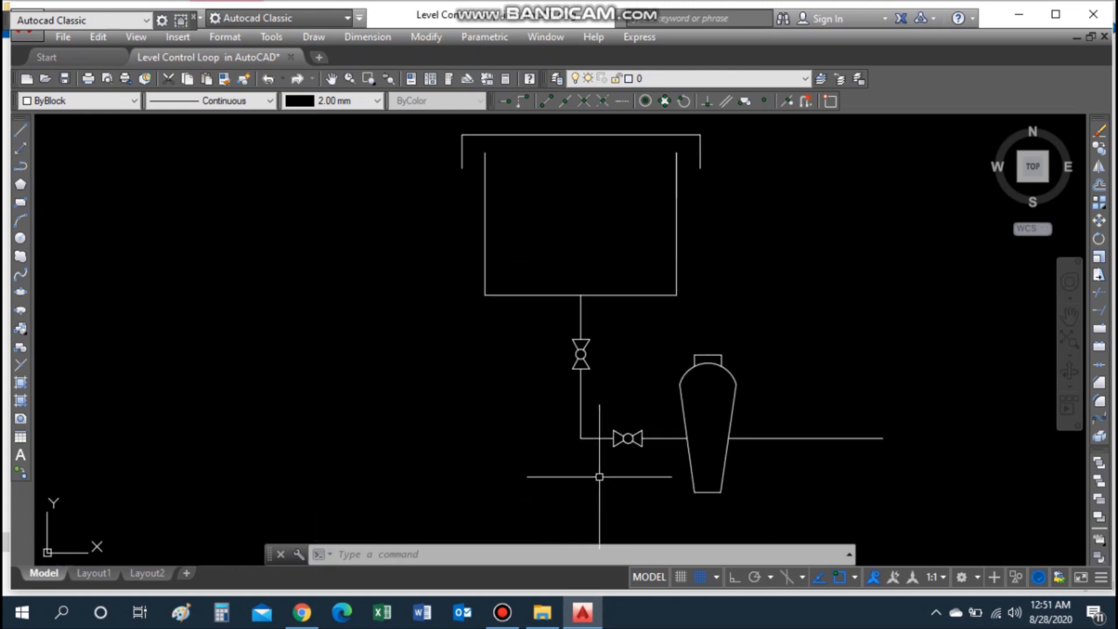
key(Return)
scroll(470, 381, down, 1)
click(480, 317)
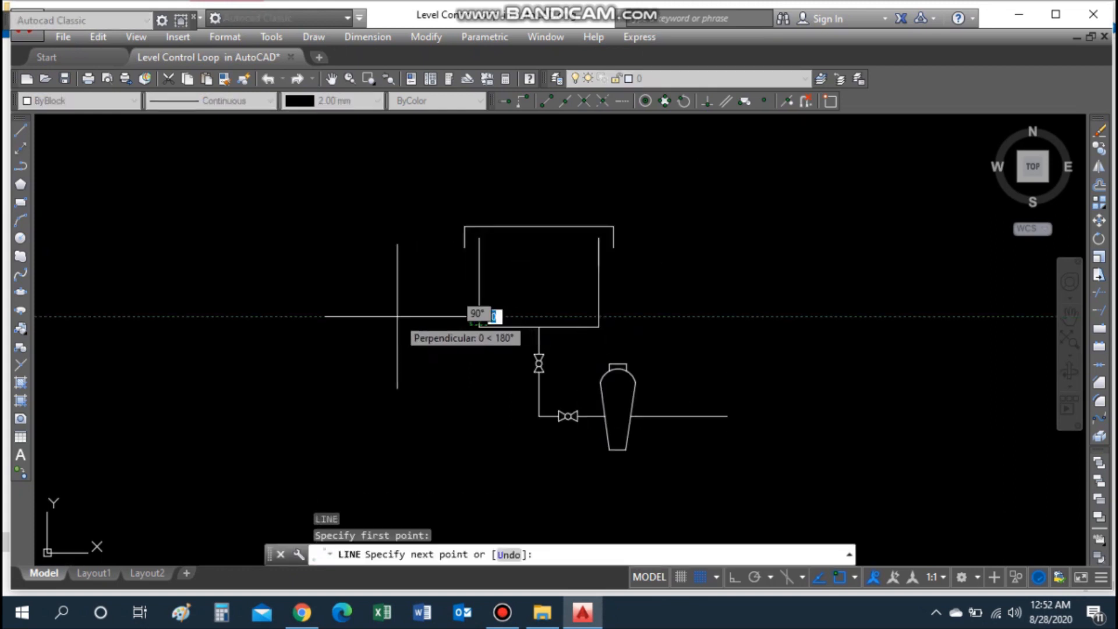
click(206, 317)
key(F8)
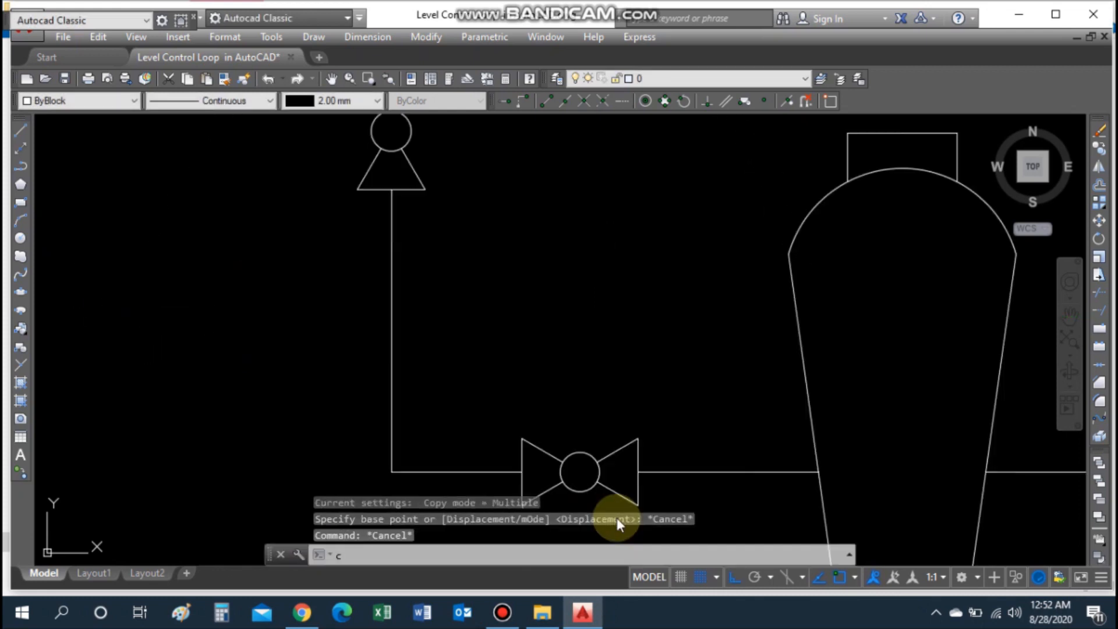
Step: Copy the horizontal valve symbol beside the vessel, by its circle centre, onto the pipe at the tank's right side
text(cp)
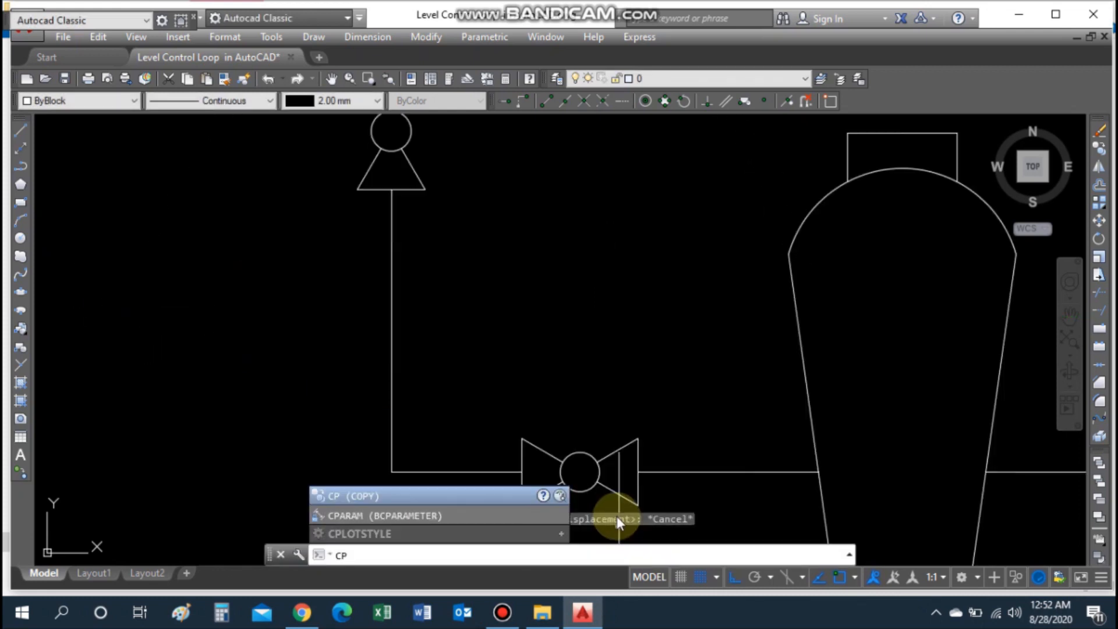
key(Return)
click(525, 452)
key(Return)
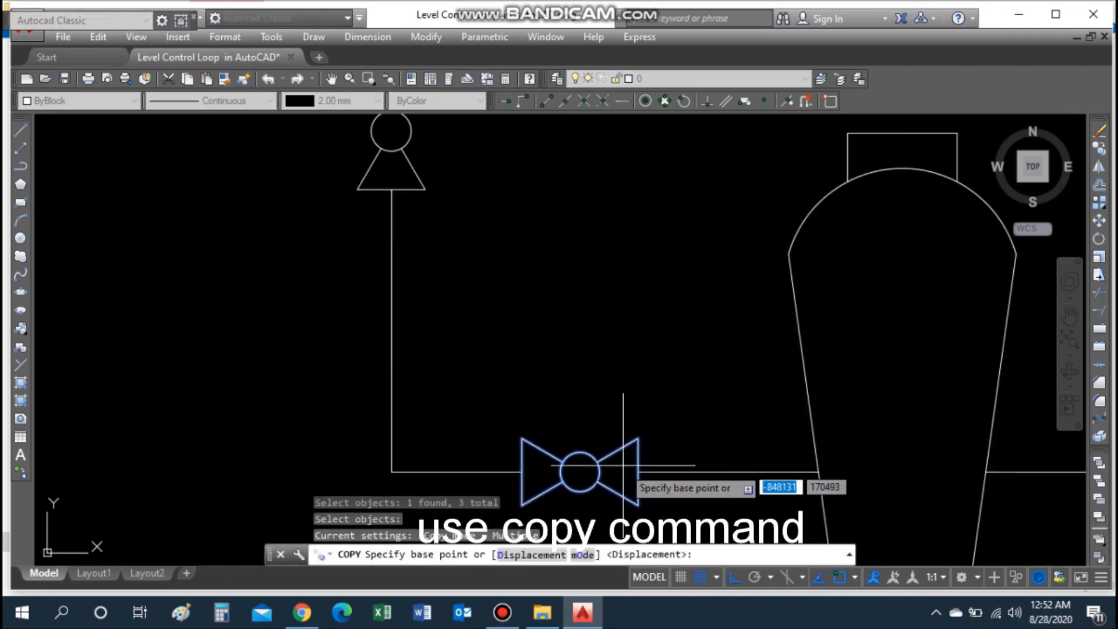
click(580, 469)
scroll(527, 438, down, 7)
scroll(598, 338, up, 5)
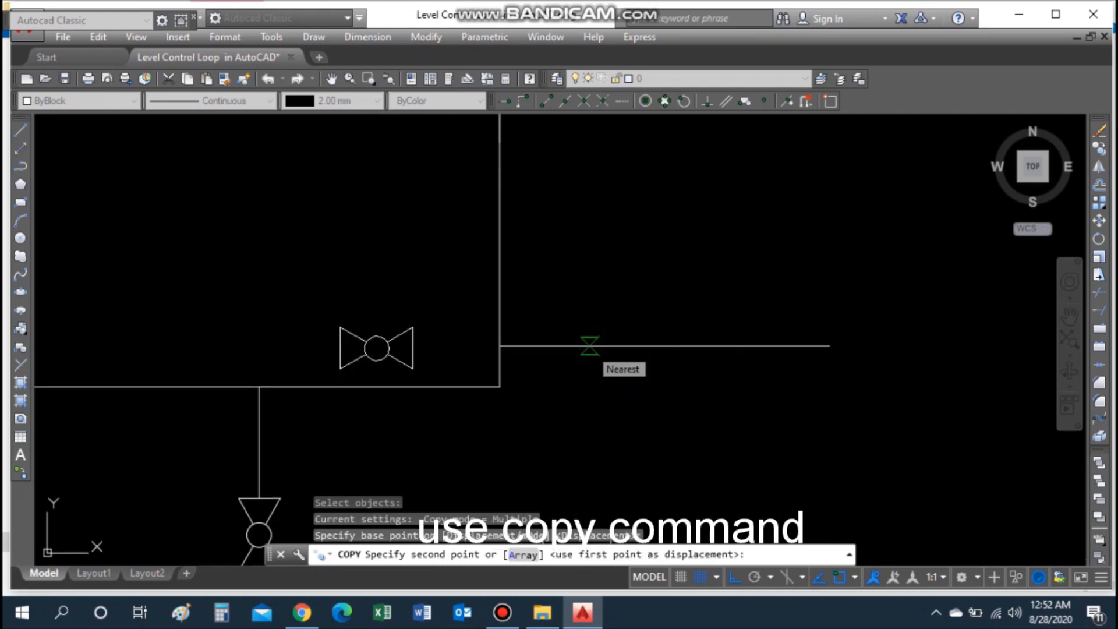
key(F8)
click(591, 345)
scroll(412, 388, down, 4)
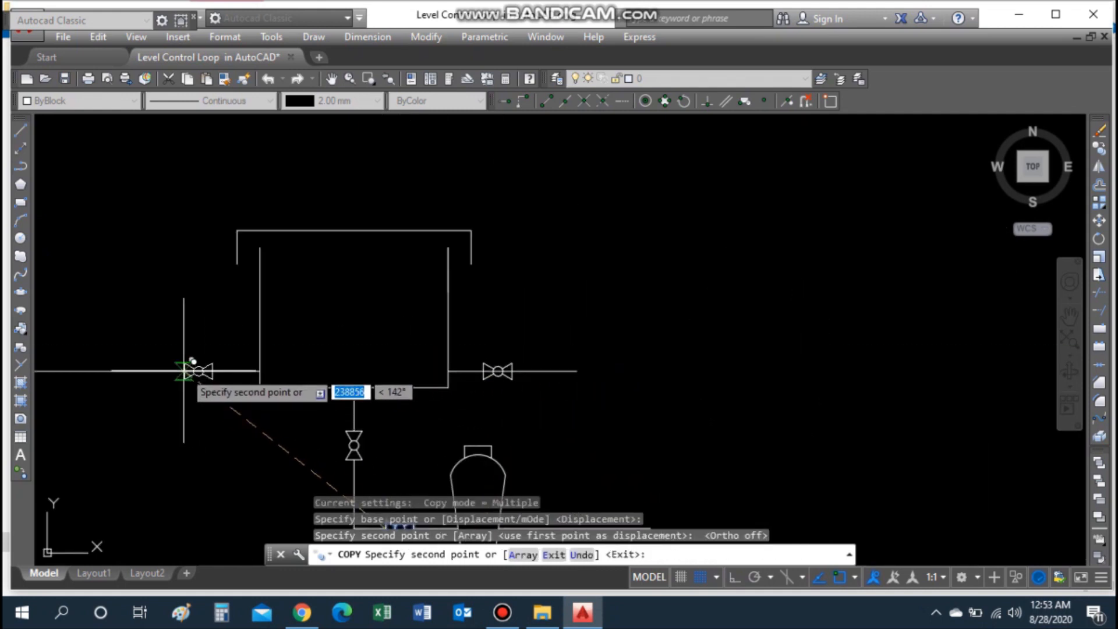
Step: Place another copy of the valve on the pipe at the tank's left side and finish copying
scroll(183, 370, up, 3)
click(185, 371)
key(Escape)
scroll(503, 382, down, 3)
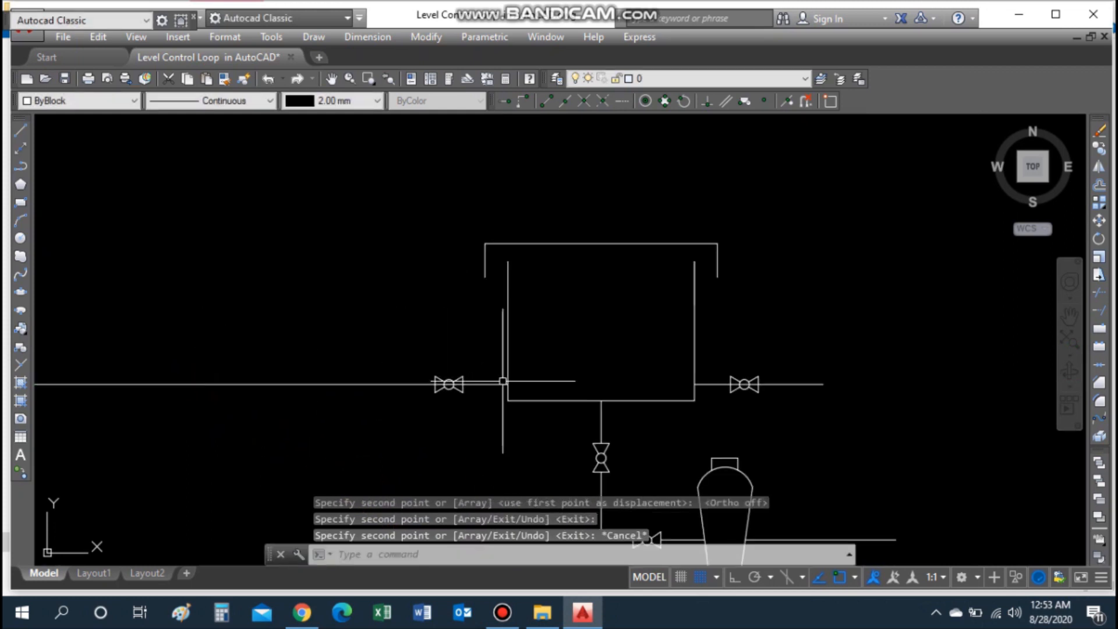
Step: Trim the pipe line segments that run through the two copied valve symbols beside the tank
scroll(589, 402, up, 4)
text(tr)
key(Return)
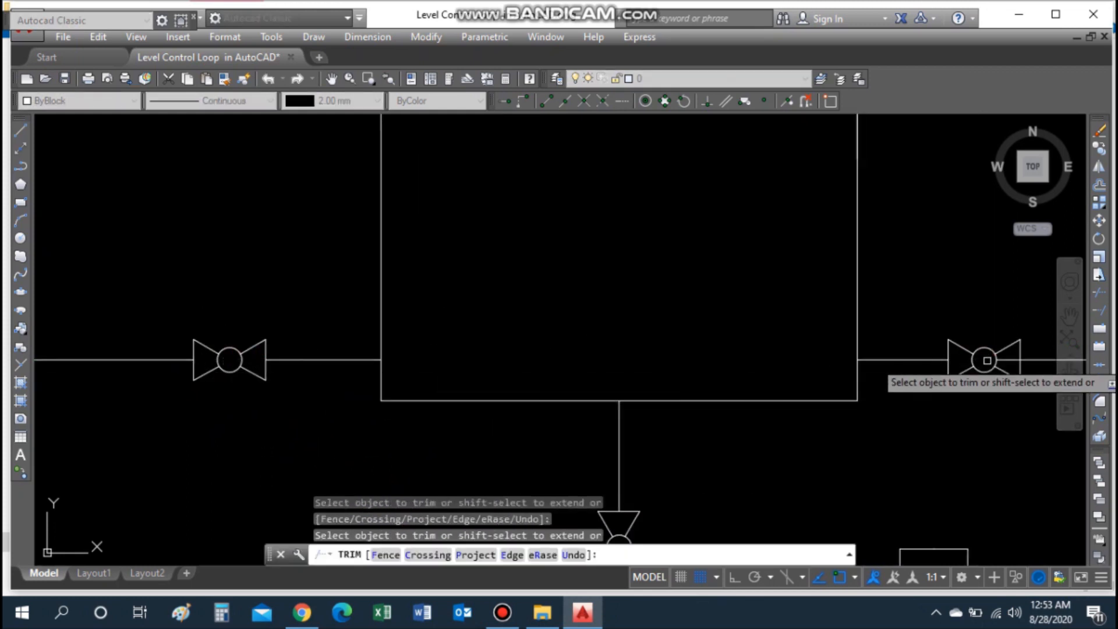
scroll(1022, 382, down, 6)
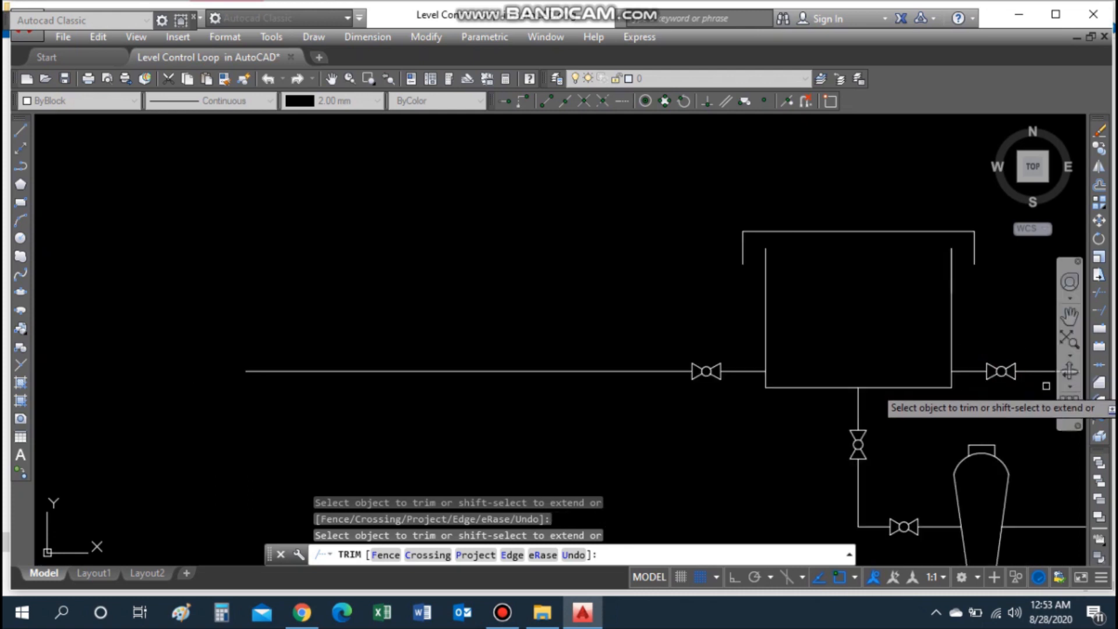
scroll(1054, 383, up, 6)
key(Escape)
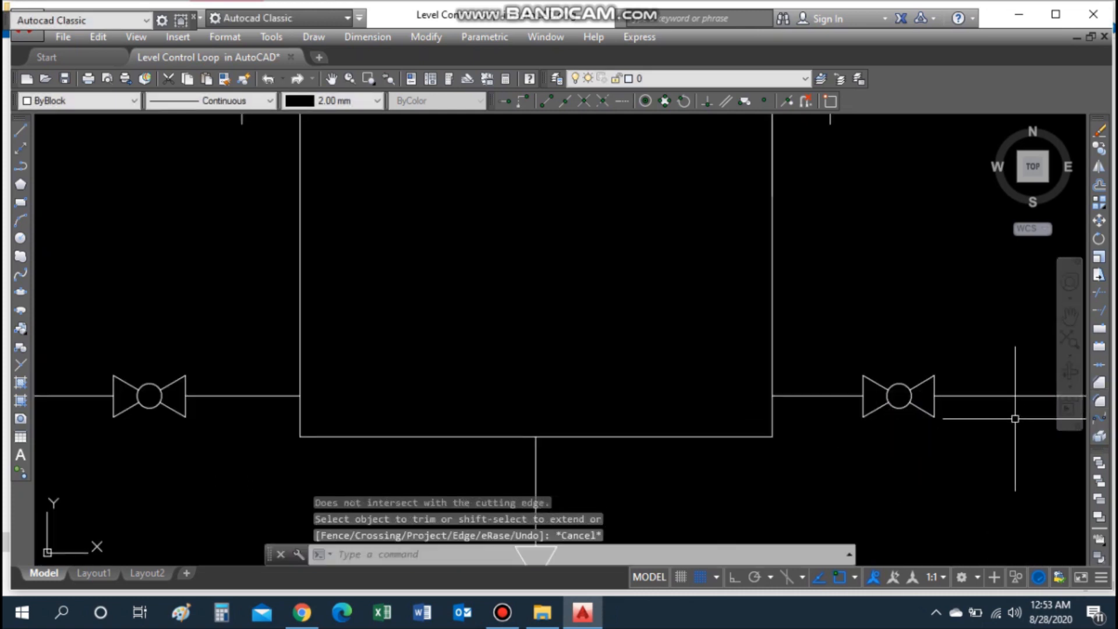
scroll(1036, 414, down, 2)
scroll(1014, 419, up, 2)
key(Escape)
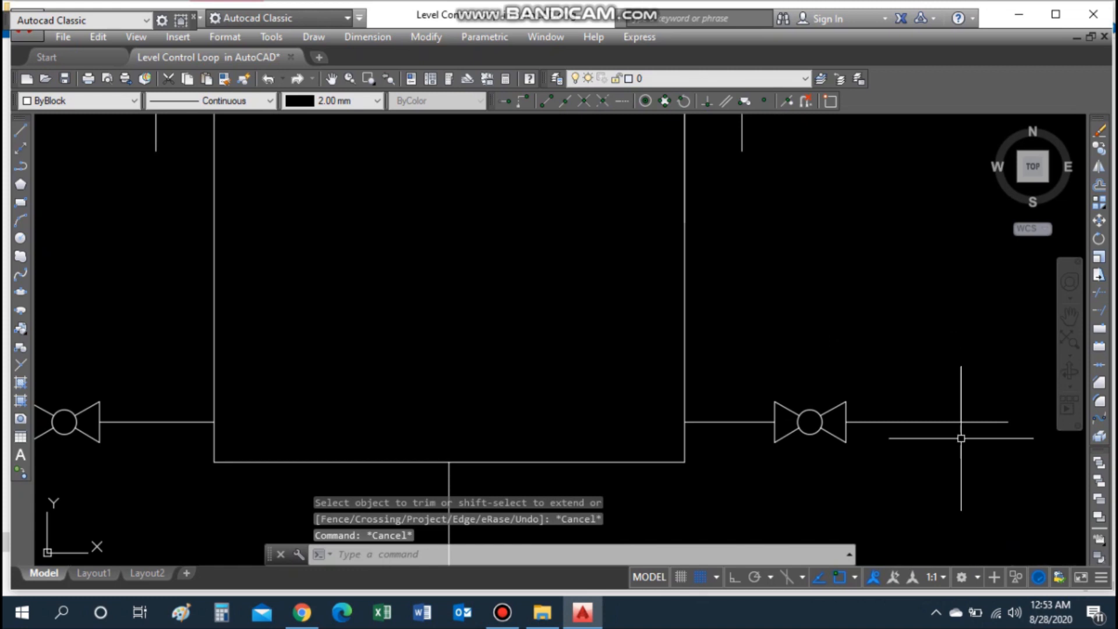
Step: Draw a short vertical drop from the right outlet pipe, between its valve and its free end
text(l)
key(Return)
click(928, 422)
click(928, 464)
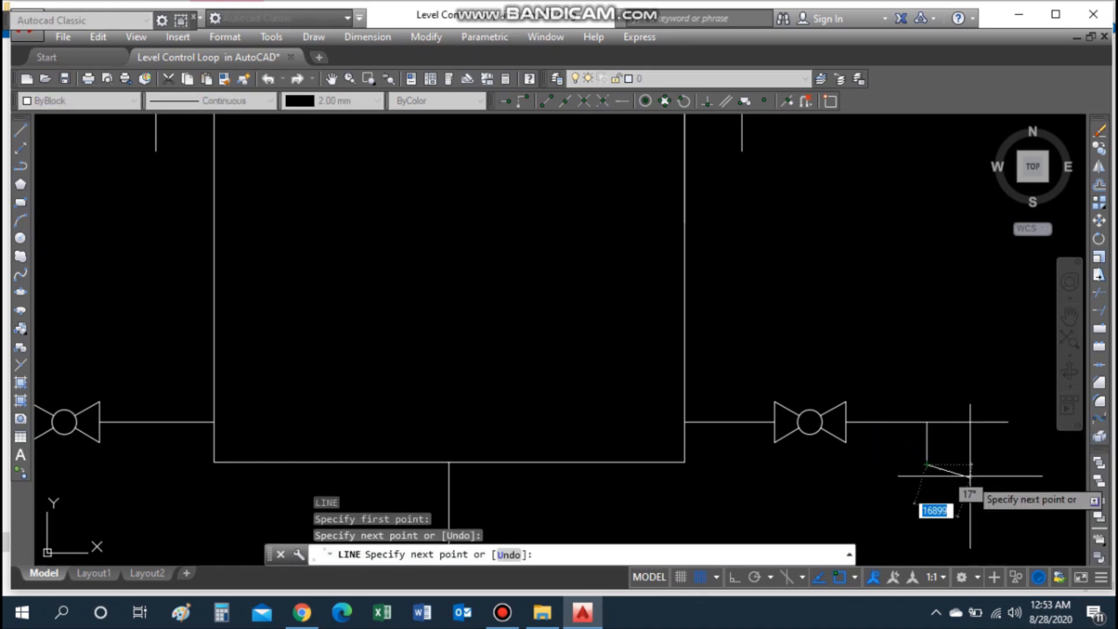
key(Escape)
Step: Trim off the right outlet pipe's excess beyond the vertical drop
text(tr)
key(Return)
key(Return)
click(954, 420)
key(Escape)
Step: Draw a short slanted line up and to the left from the drop's lower end as an arrowhead side
text(l)
key(Return)
click(926, 463)
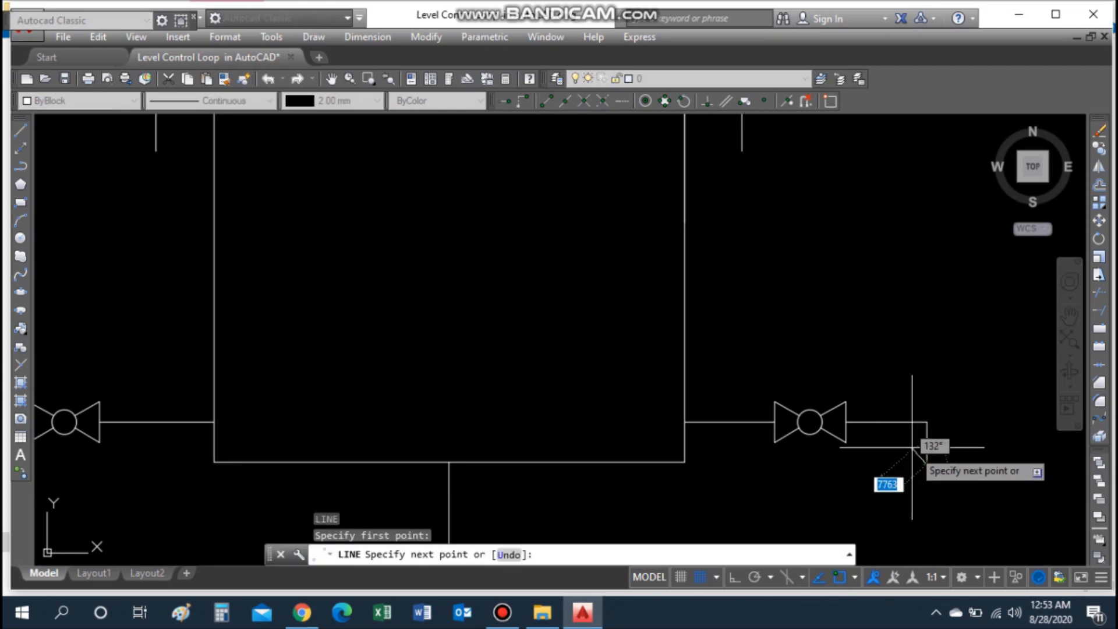
key(Escape)
Step: Mirror the slanted arrowhead line about the vertical drop, keeping the original line
text(mi)
key(Return)
click(914, 445)
key(Return)
click(927, 464)
key(F8)
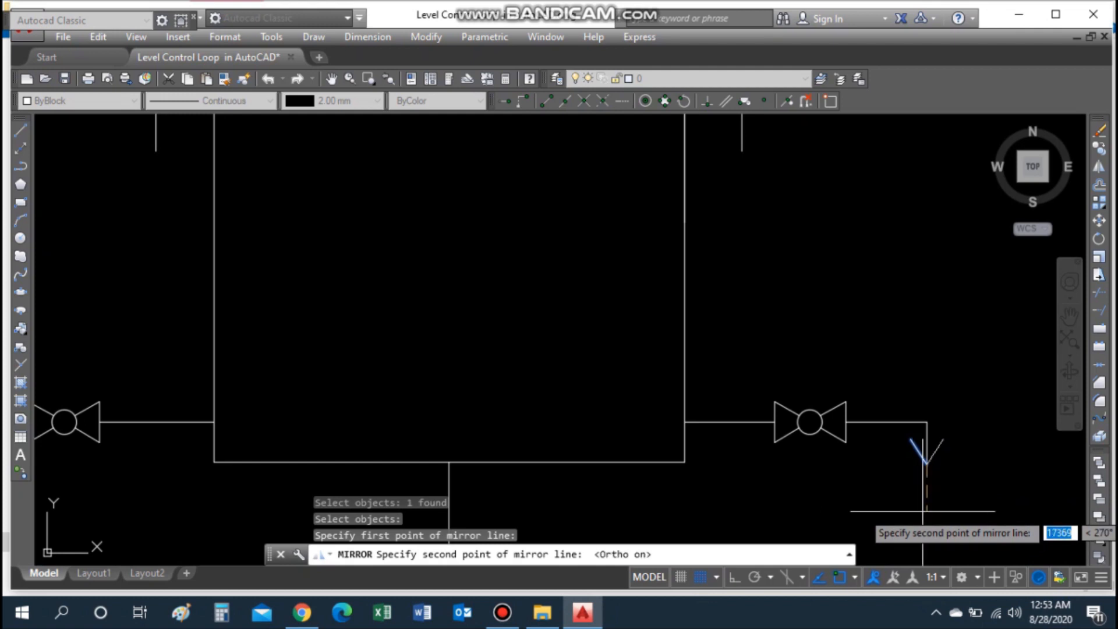
click(924, 515)
key(Return)
Step: Draw a line across the open top of the arrowhead, starting at its right corner
text(l)
key(Return)
click(944, 440)
double_click(953, 477)
key(Escape)
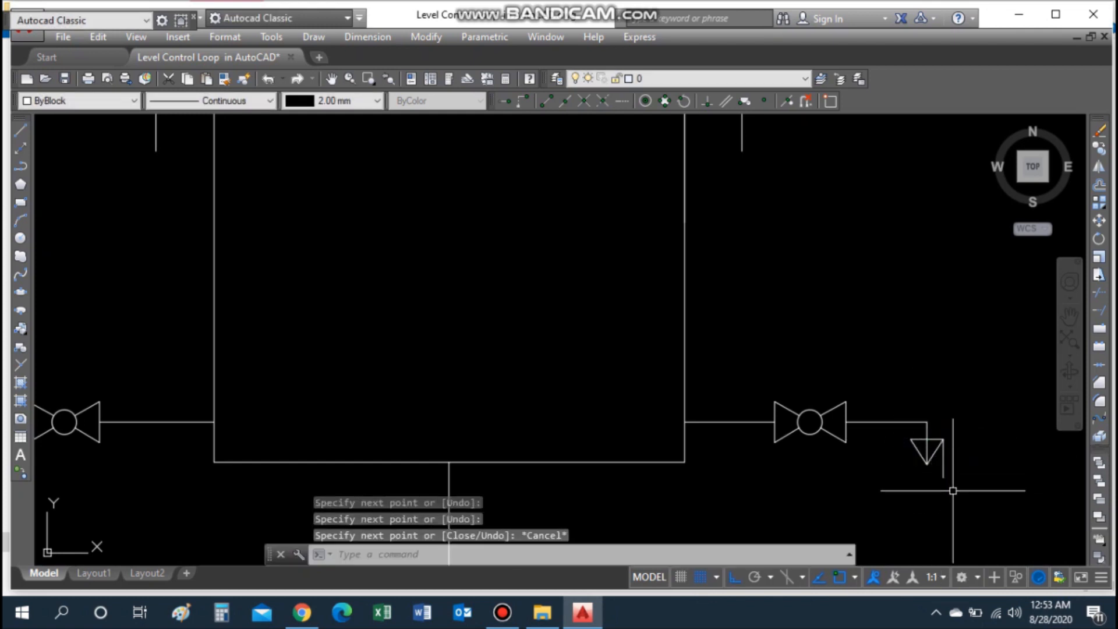
Step: Delete the stray vertical segment hanging from the arrowhead's right corner
text(tr)
key(Return)
click(943, 463)
key(Escape)
click(945, 462)
key(Delete)
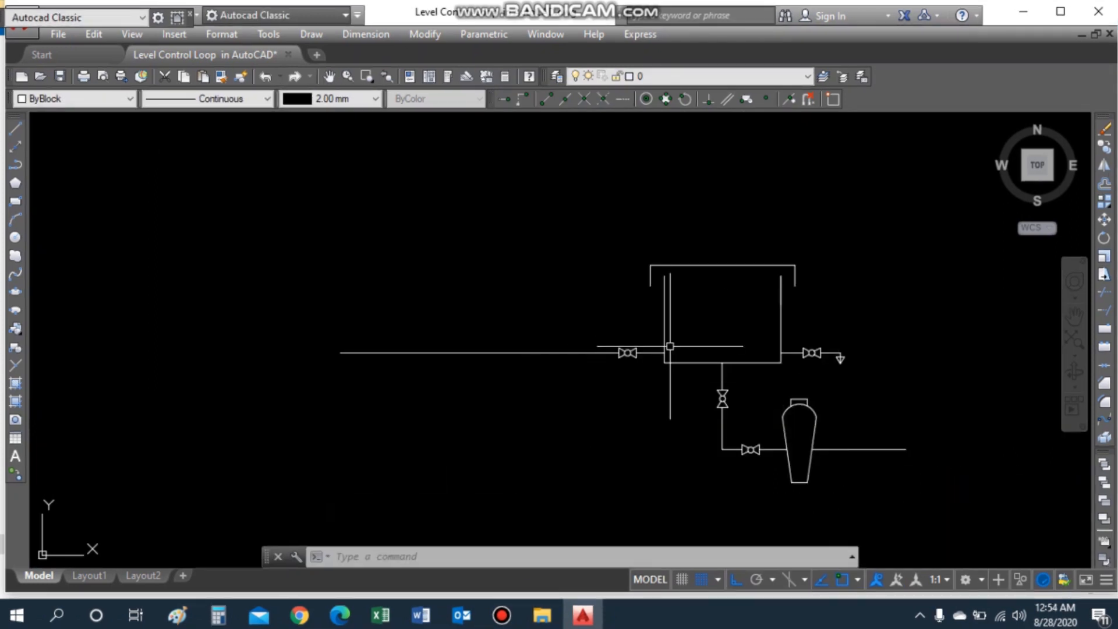
Step: Draw a vertical stem upward from the left pipe, just before its valve, for the pressure gauge
scroll(670, 346, up, 2)
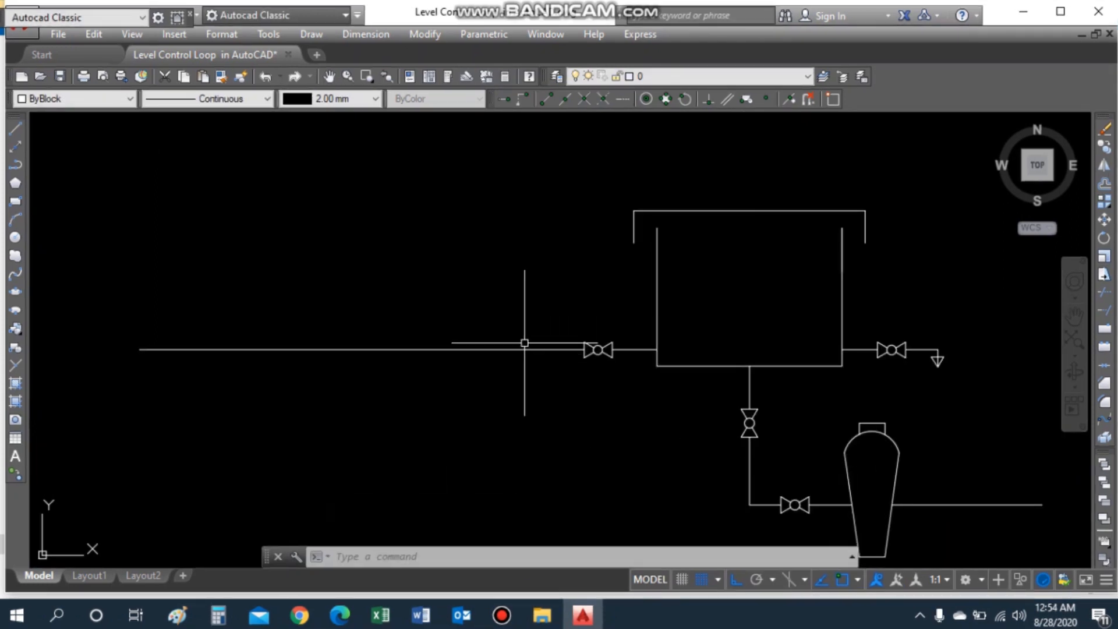
text(l)
key(Return)
click(488, 349)
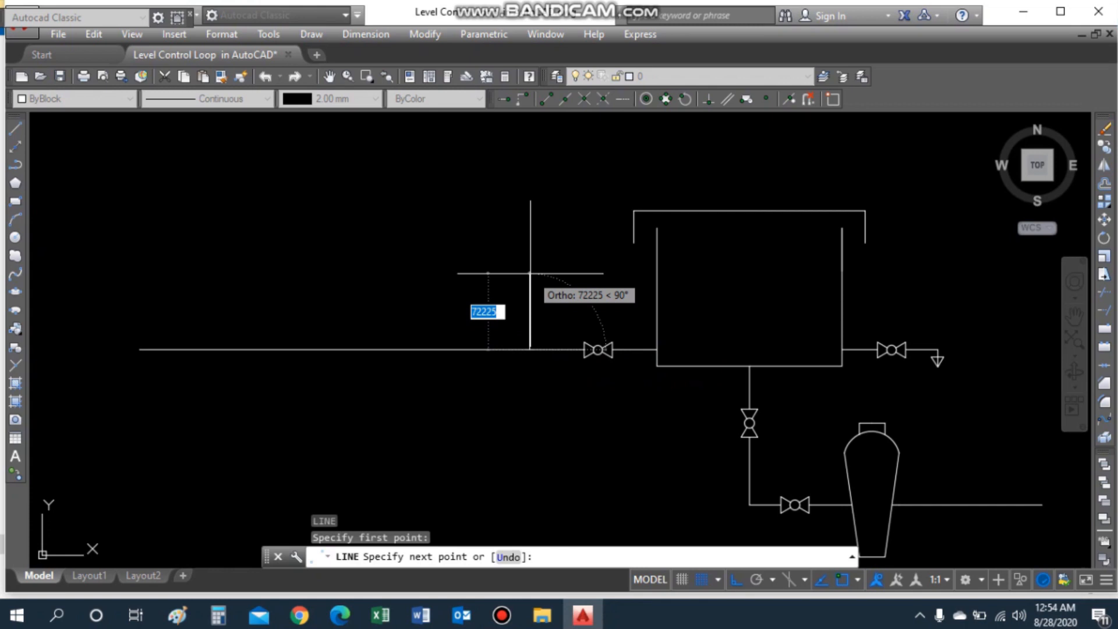
click(529, 287)
Step: Draw the gauge circle centred on the upper end of the vertical stem
text(c)
key(Return)
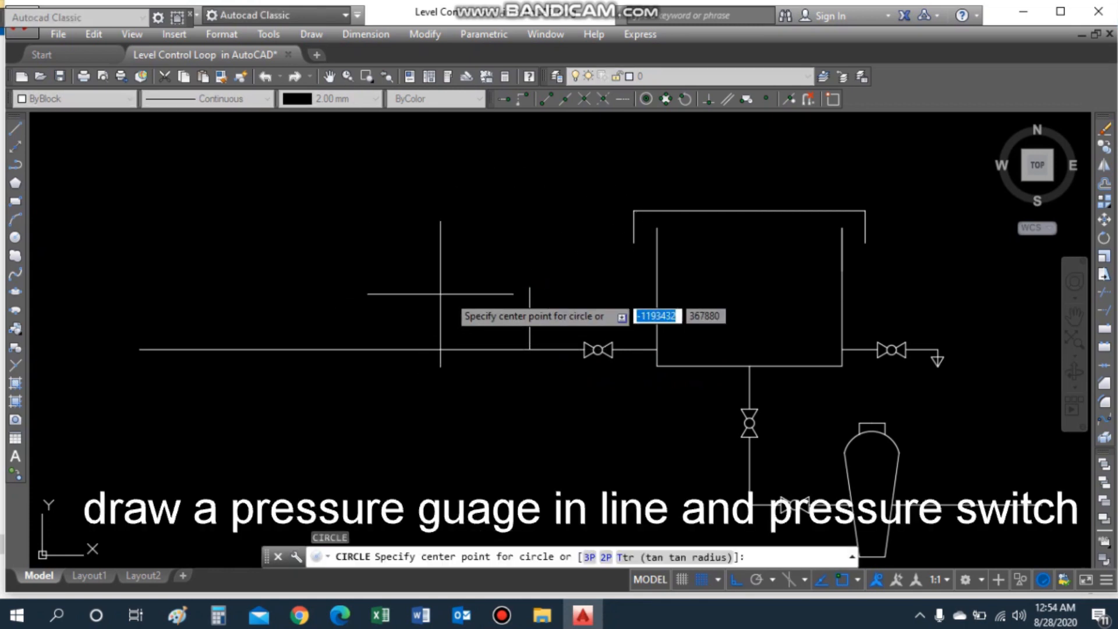
click(530, 288)
key(Return)
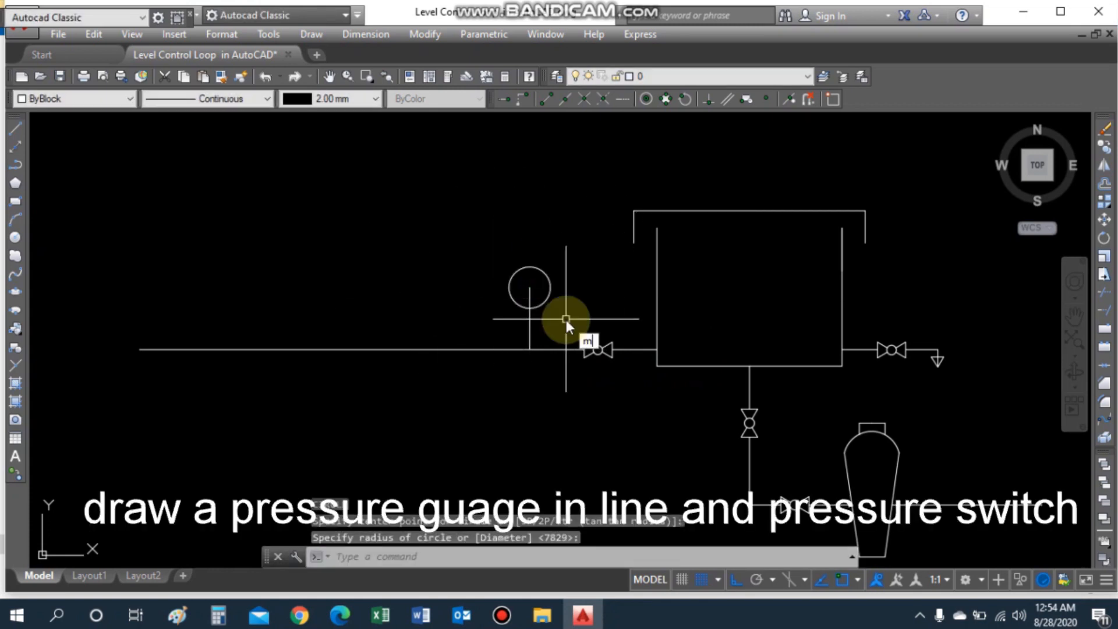
key(Return)
key(Escape)
Step: Trim the part of the stem that lies inside the gauge circle
text(tr)
key(Return)
key(Return)
click(529, 300)
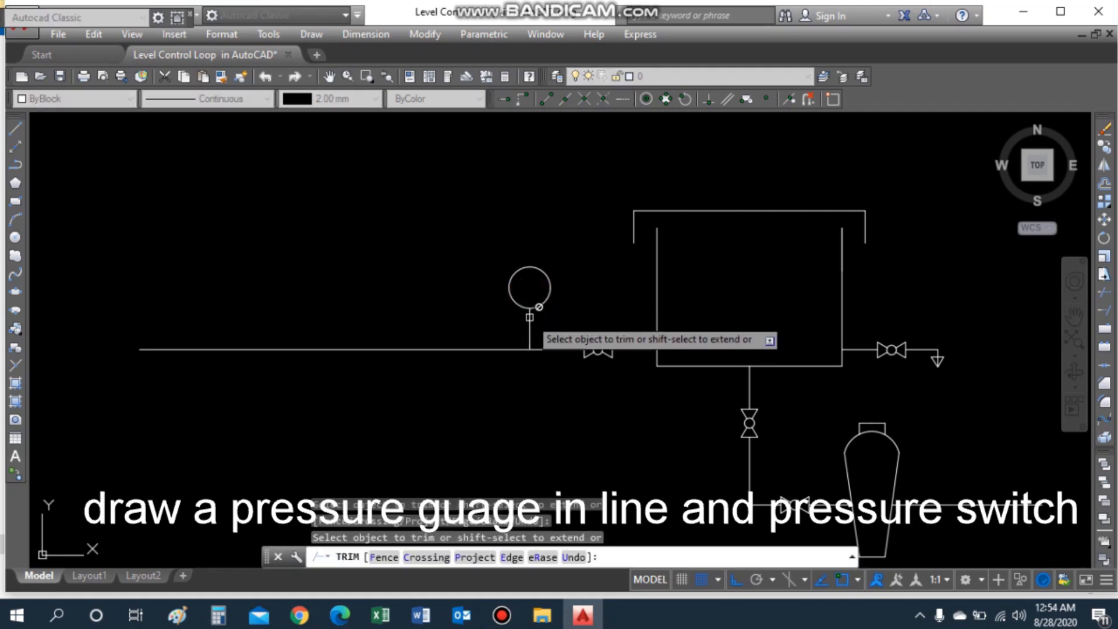
key(Escape)
Step: Copy the gauge circle and its stem to a second point farther left on the same pipe
text(cp)
key(Return)
click(529, 309)
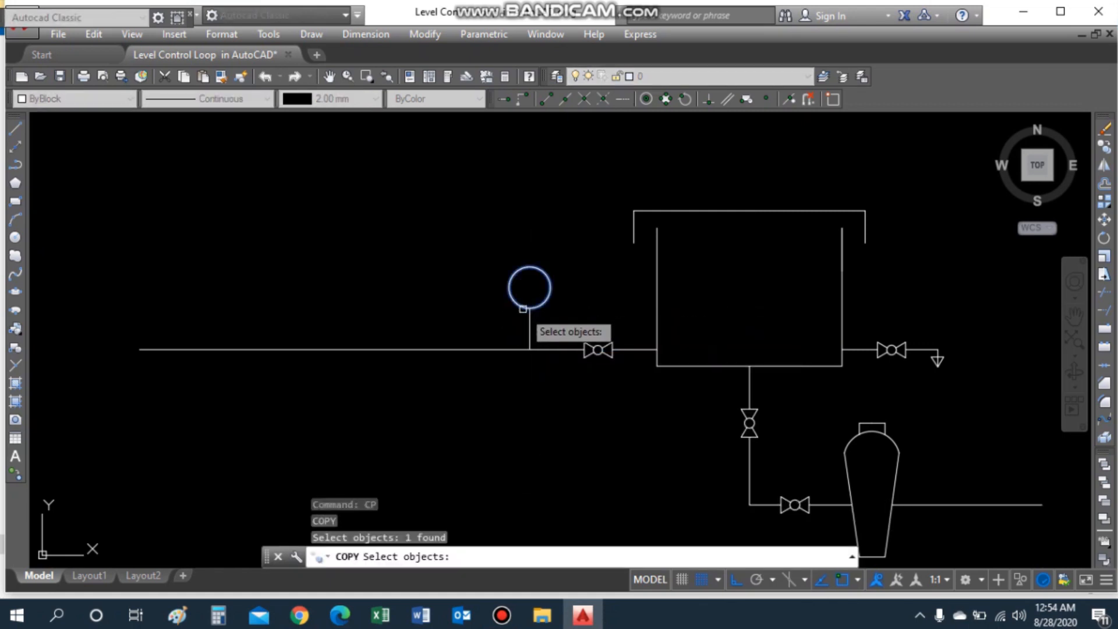
click(529, 334)
key(Return)
click(529, 349)
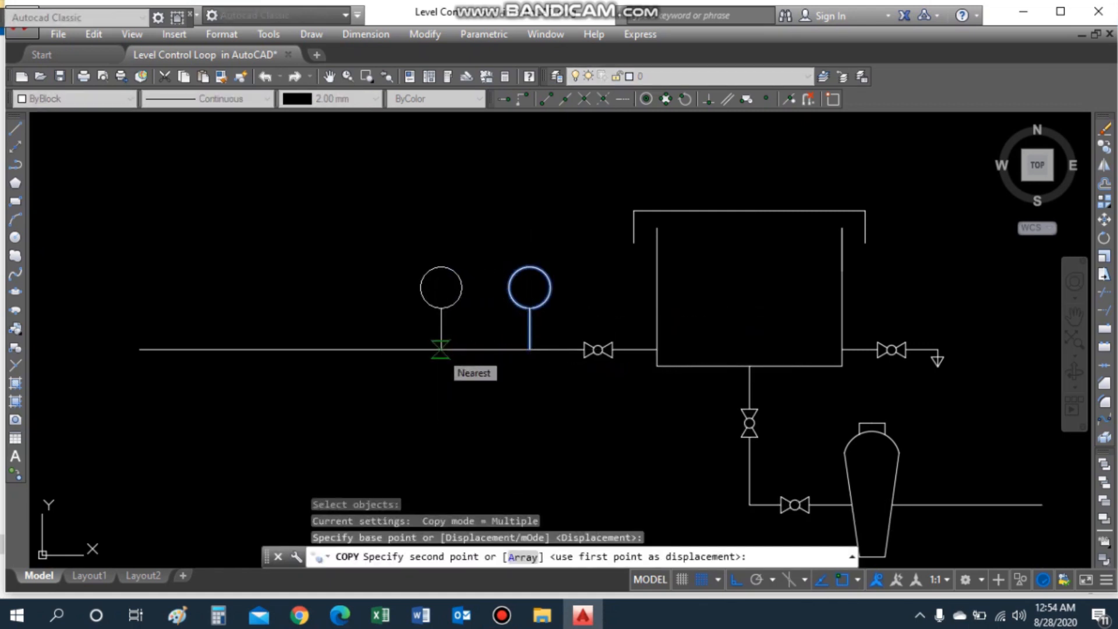
click(441, 350)
key(Escape)
Step: Draw a taller vertical line upward from the left pipe, to the left of both gauge symbols
text(l)
key(Return)
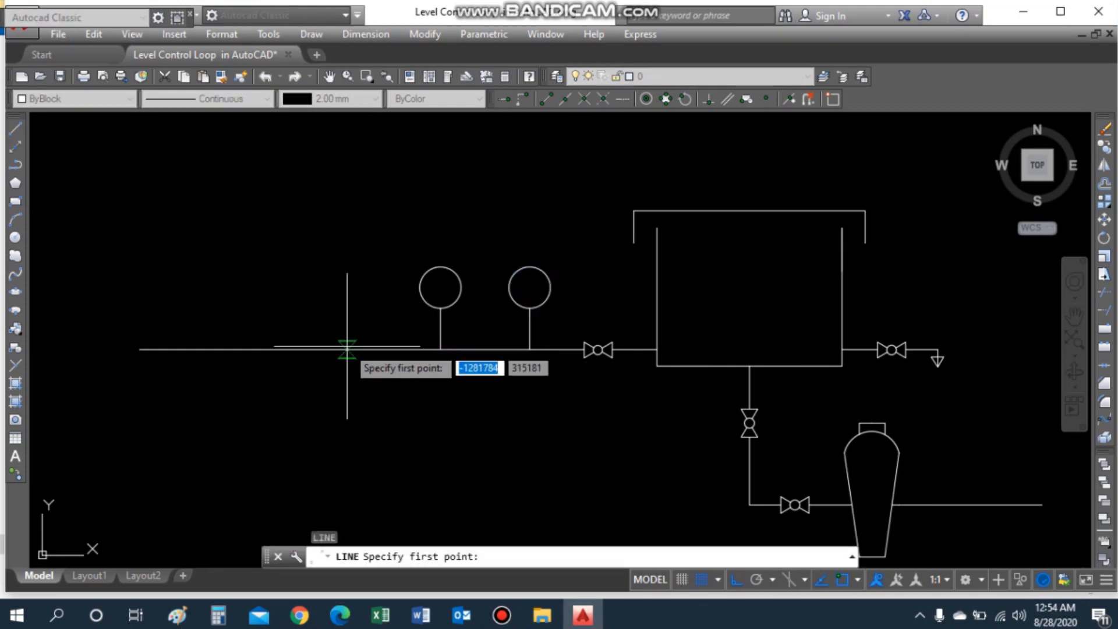
click(361, 350)
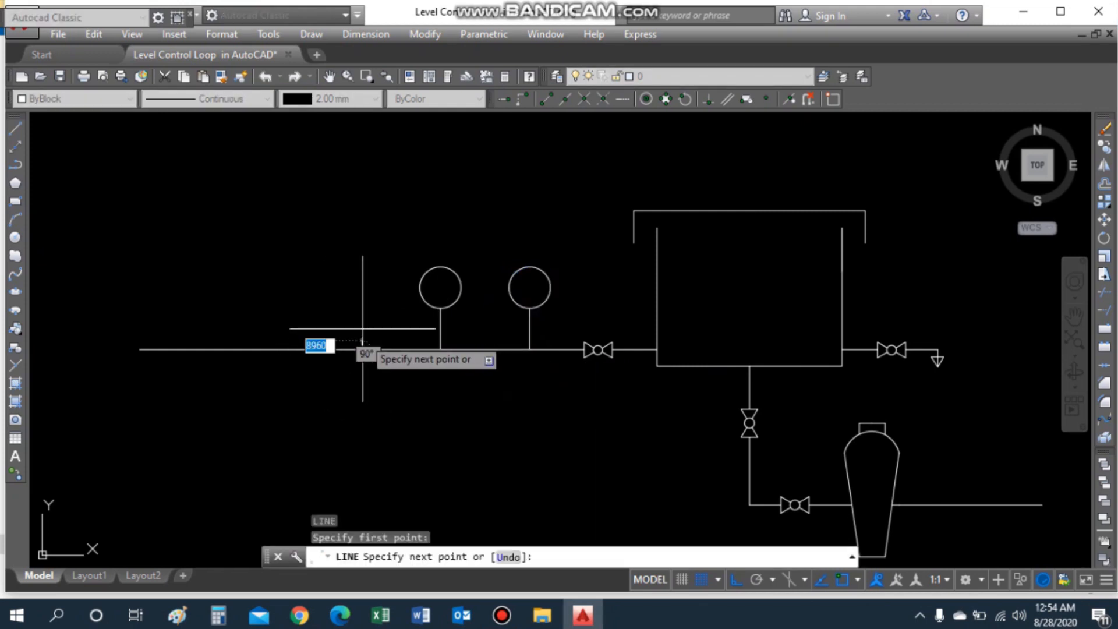
click(362, 221)
key(Escape)
scroll(322, 230, down, 3)
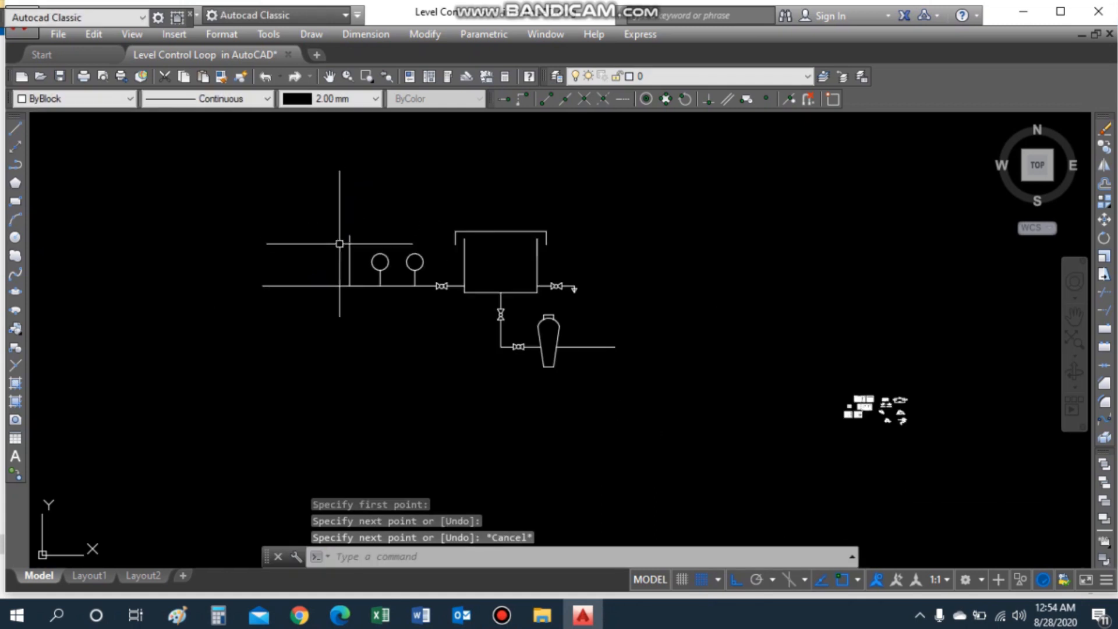
Step: Draw a pump circle centred on the tall vertical line's upper end, larger than the gauge circles
scroll(334, 232, up, 3)
key(Escape)
scroll(342, 232, down, 3)
scroll(366, 220, up, 5)
text(l)
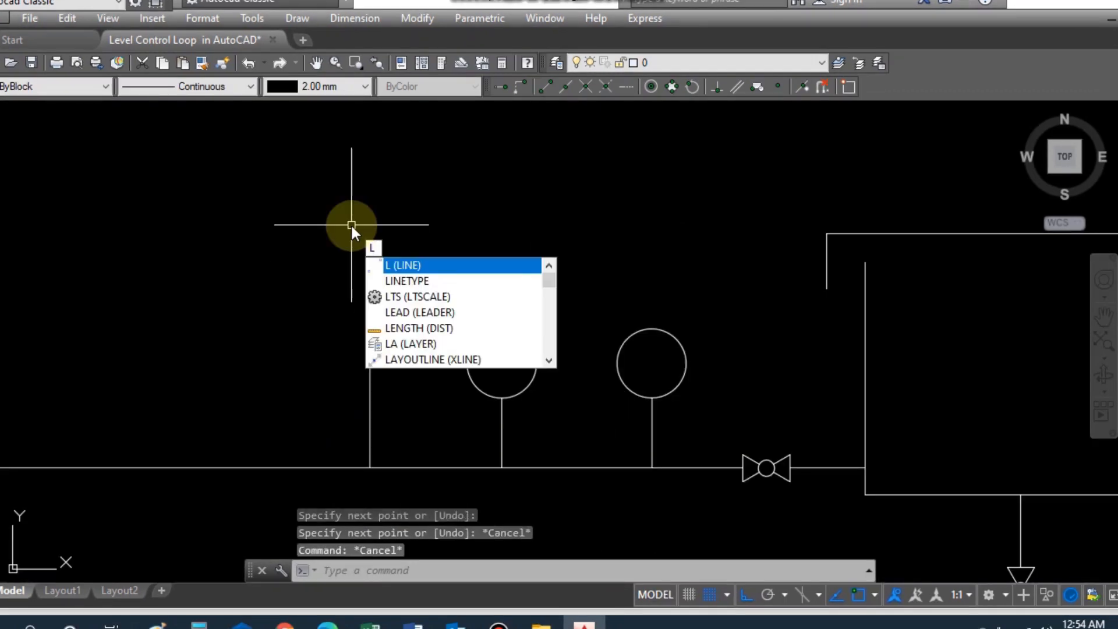
key(Escape)
text(c)
key(Return)
click(369, 251)
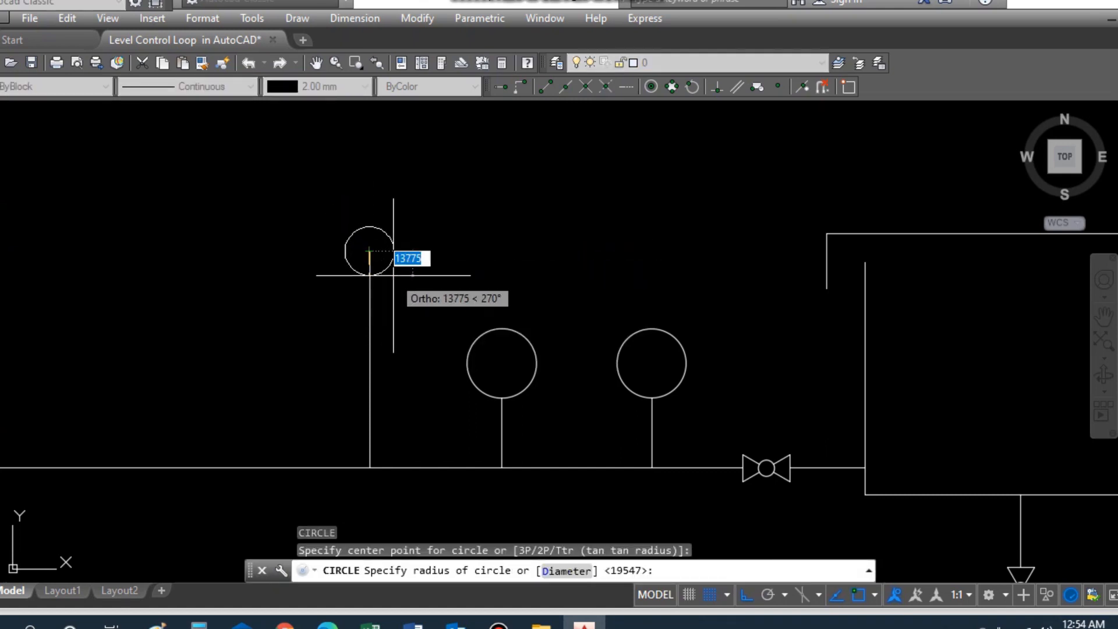
click(410, 295)
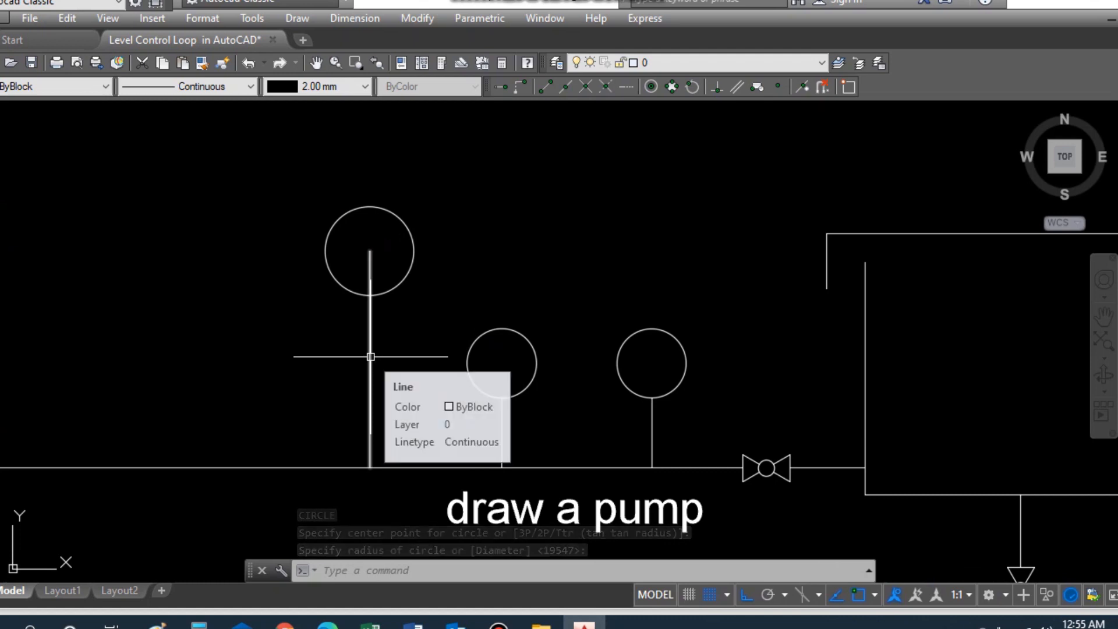
Step: Draw the pump's slanted left leg from the circle's lower left and a horizontal base line from its foot
text(l)
key(Return)
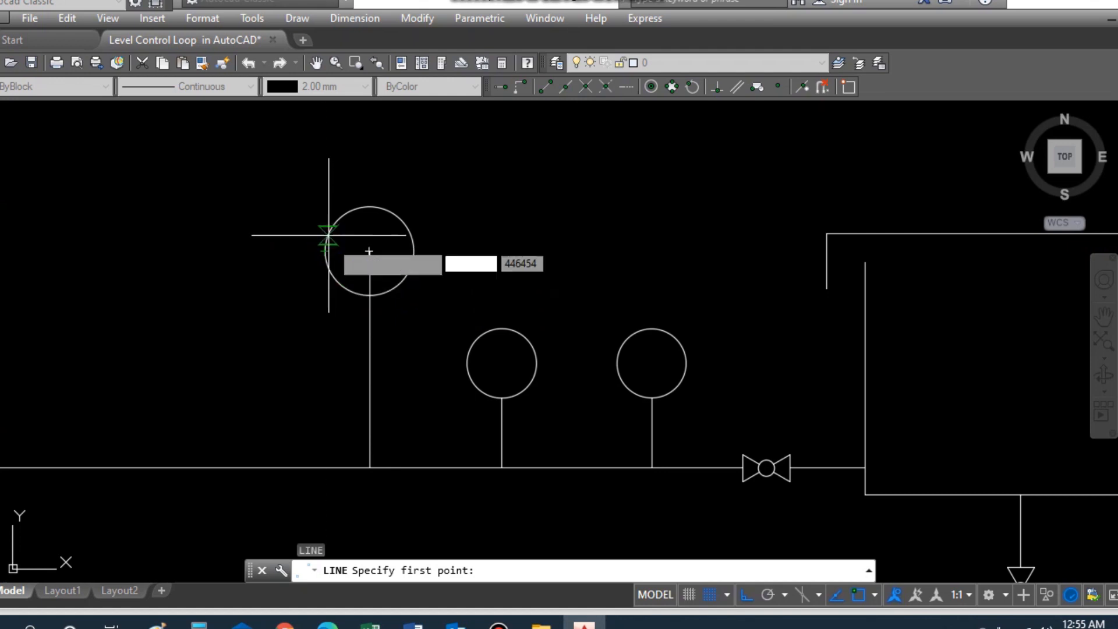
click(344, 288)
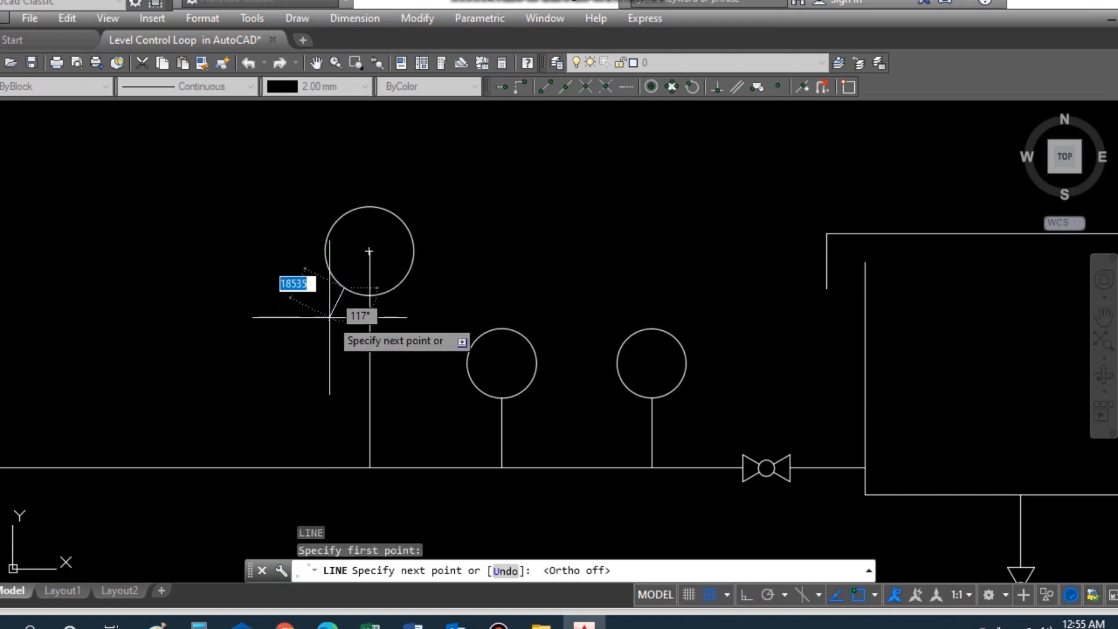
click(333, 313)
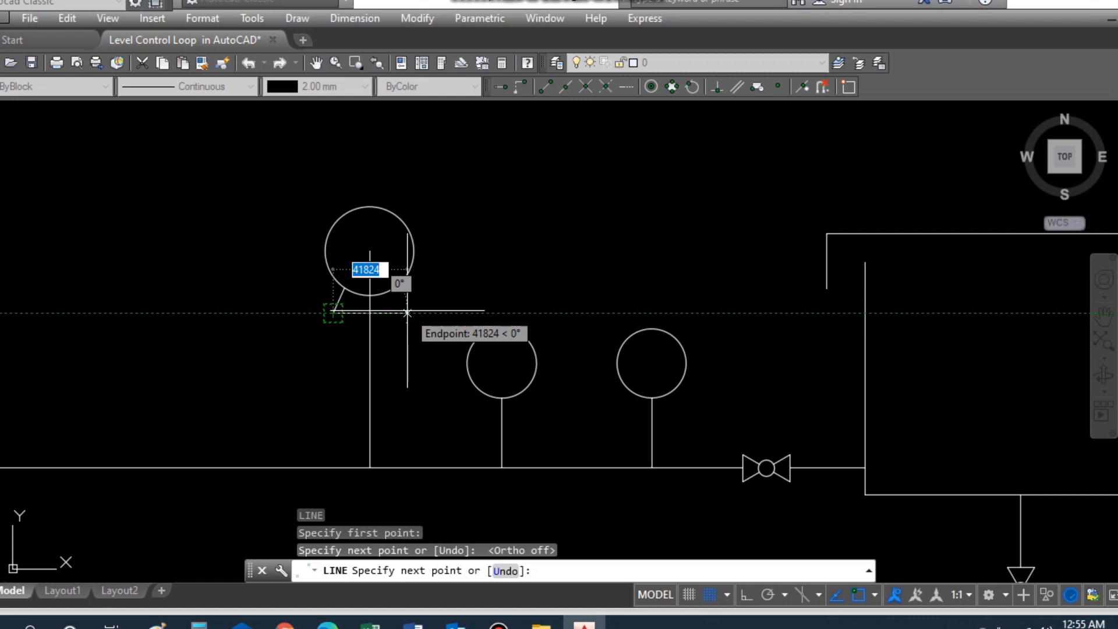
click(408, 313)
key(Escape)
Step: Mirror the pump's slanted leg about the vertical centre line, keeping the original leg
text(mi)
key(Return)
click(338, 300)
key(Return)
click(370, 313)
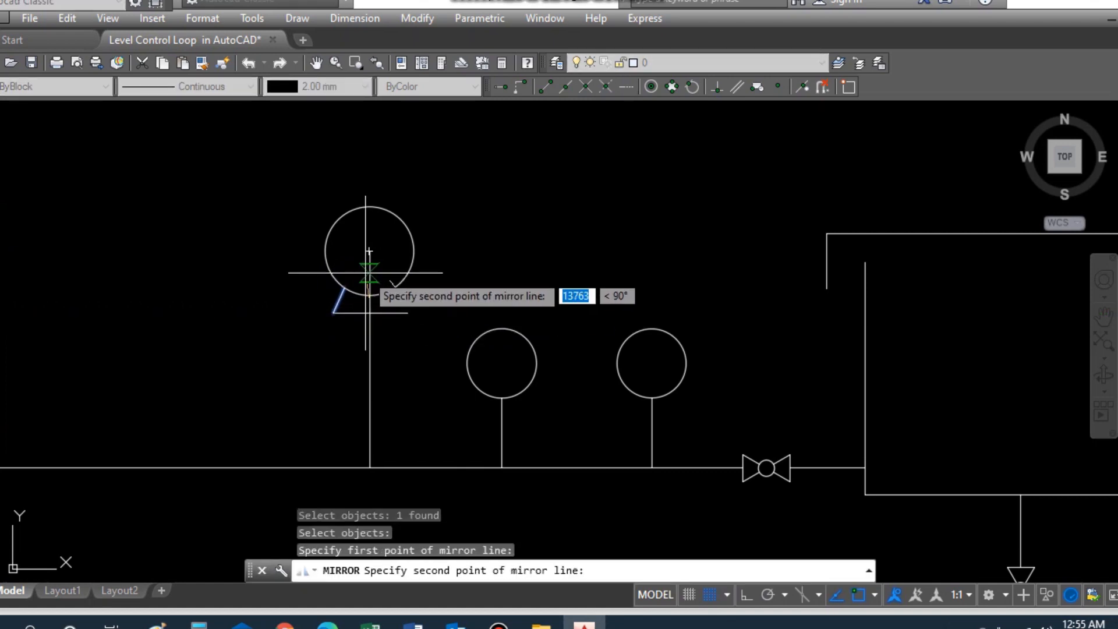
key(F8)
click(380, 272)
key(Return)
Step: Trim the pump base line's excess beyond the legs and remove the vertical line inside the pump circle and between circle and base
scroll(407, 297, up, 6)
text(tr)
key(Return)
key(Return)
click(232, 287)
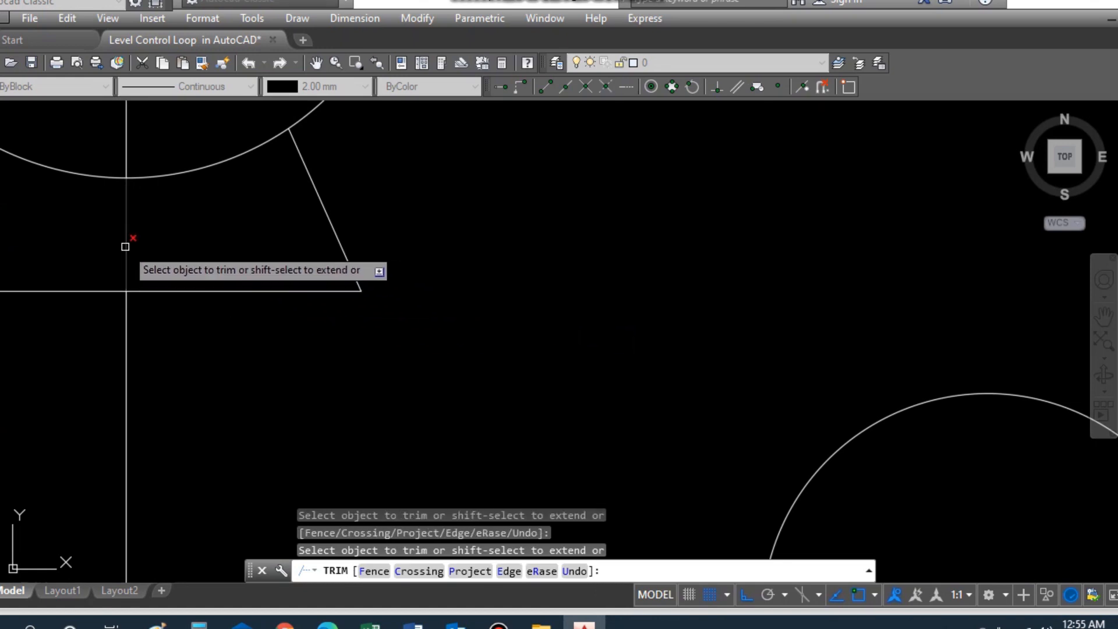
key(Escape)
scroll(140, 201, down, 5)
click(137, 201)
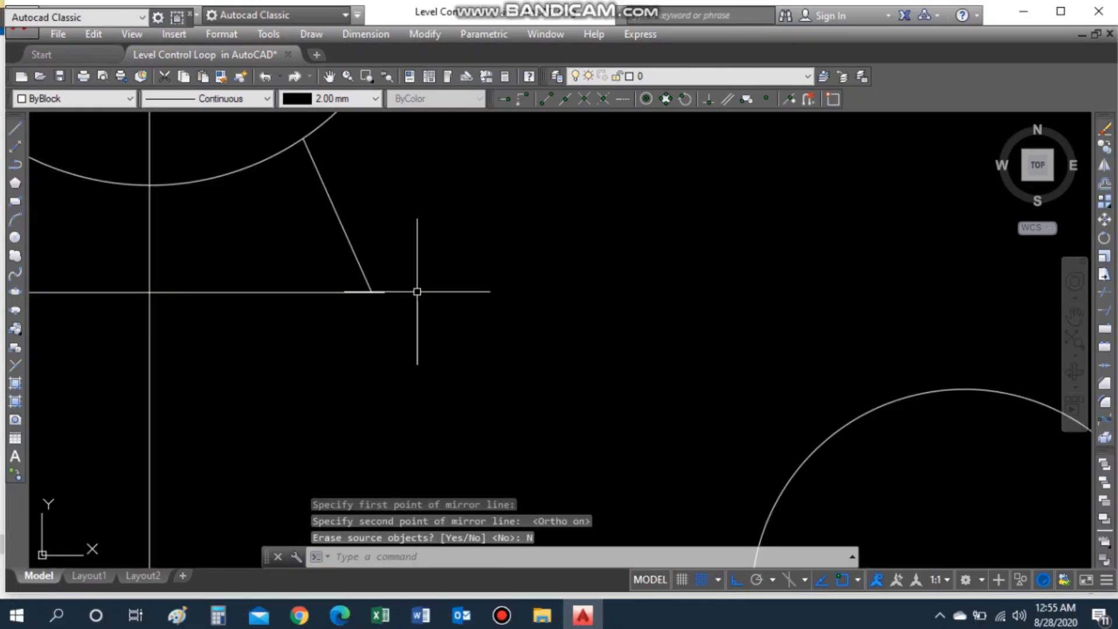
text(tr)
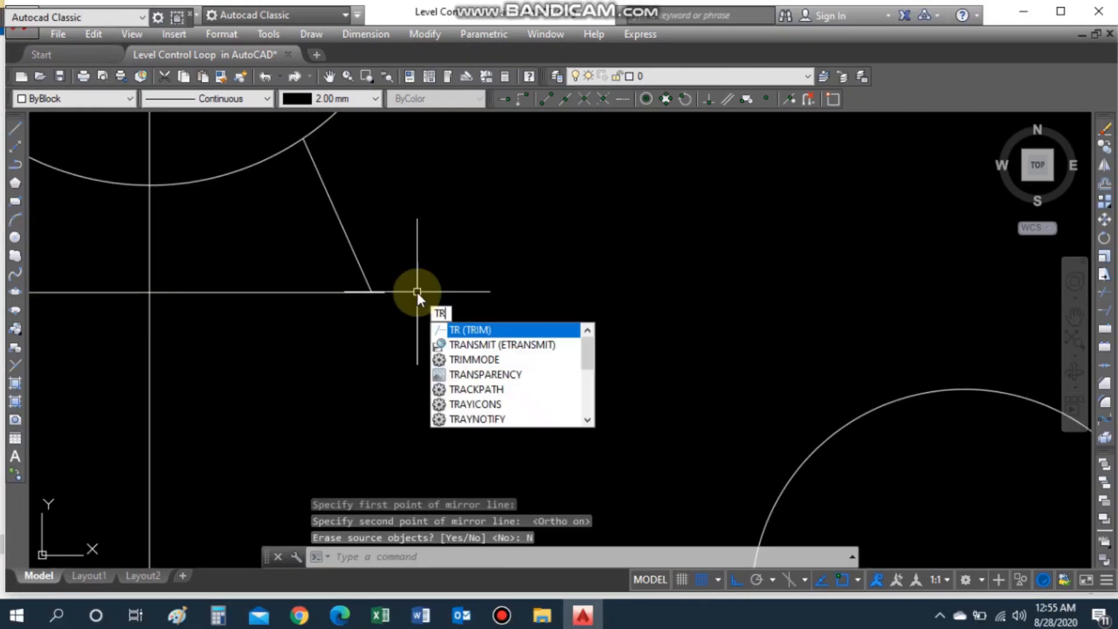
key(Return)
key(Escape)
scroll(149, 250, down, 3)
click(157, 201)
key(Delete)
Step: Draw a short vertical line upward from the top of the pump circle
scroll(157, 202, down, 5)
scroll(143, 190, up, 6)
scroll(142, 191, down, 5)
scroll(137, 200, up, 3)
scroll(138, 220, down, 1)
text(l)
key(Return)
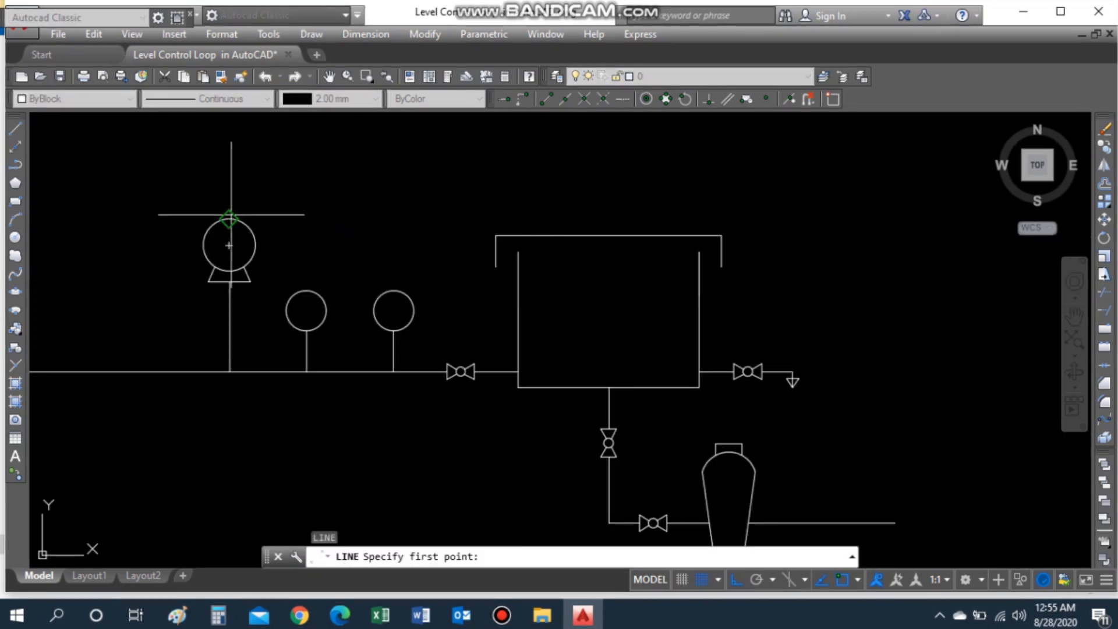
click(229, 219)
key(Escape)
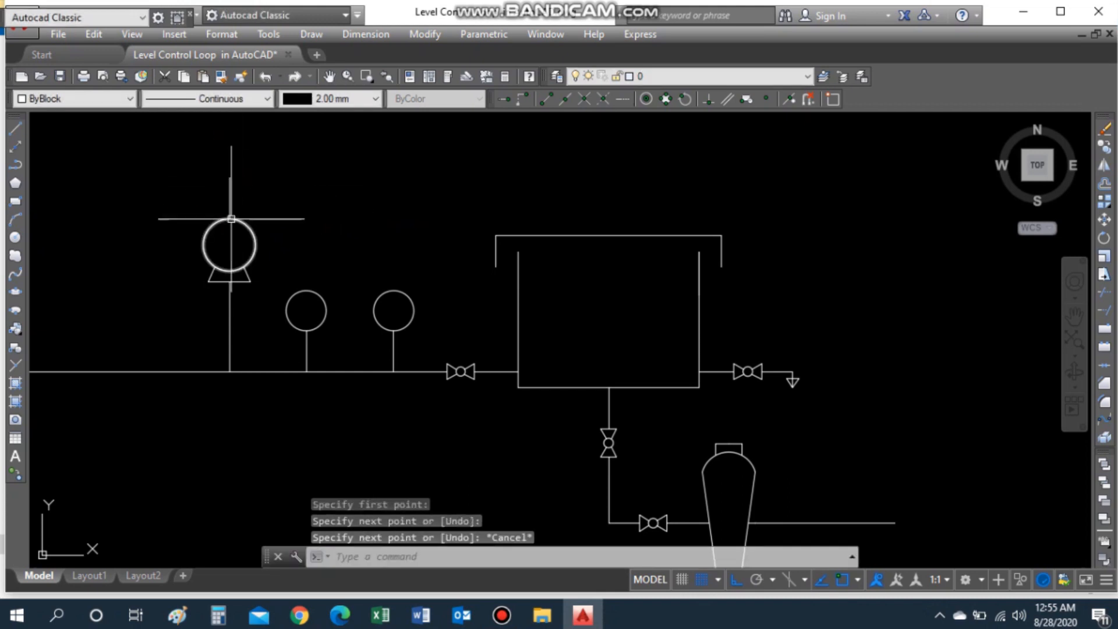
Step: Rotate the pump's circle, legs and base line 270° about the circle's centre so the base faces left
scroll(226, 243, up, 2)
text(ro)
key(Return)
click(330, 324)
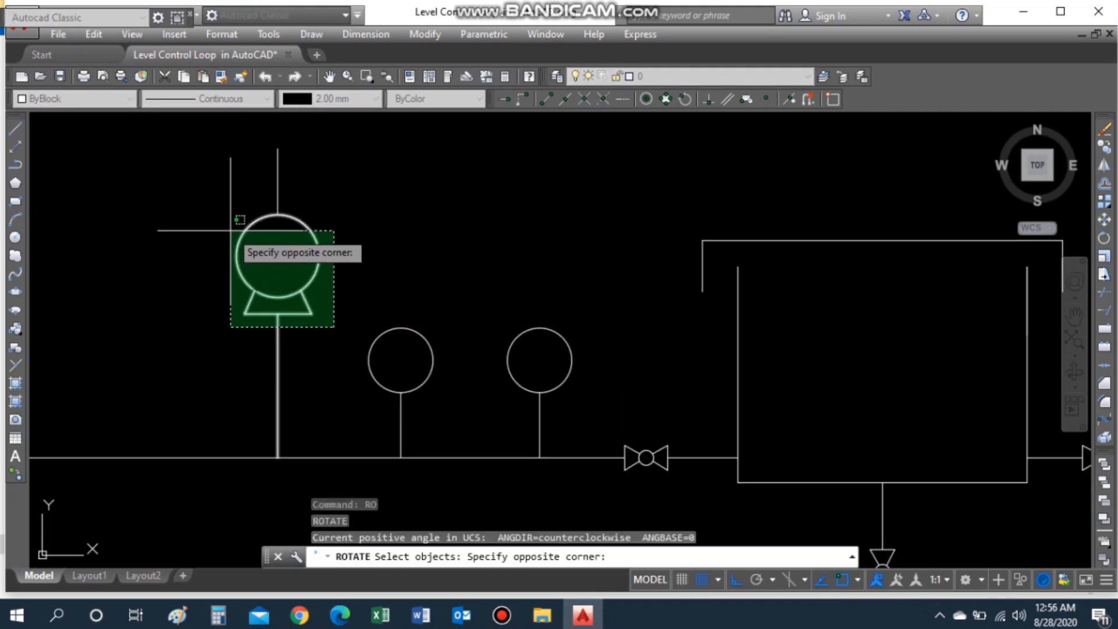
click(317, 309)
click(274, 312)
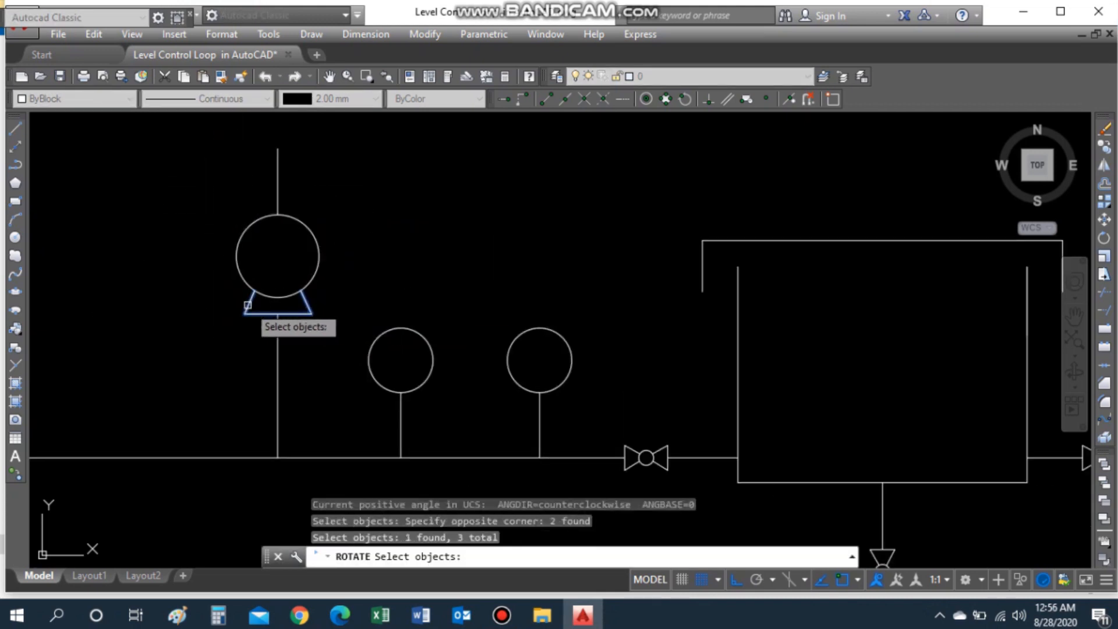
click(237, 256)
click(303, 302)
key(Return)
click(275, 257)
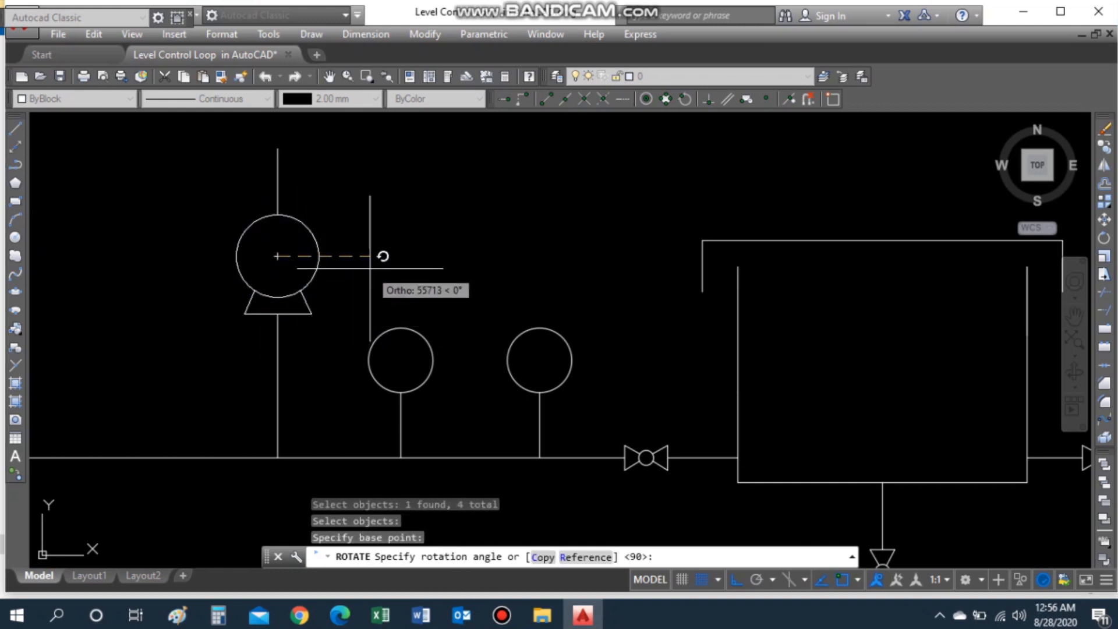
key(F8)
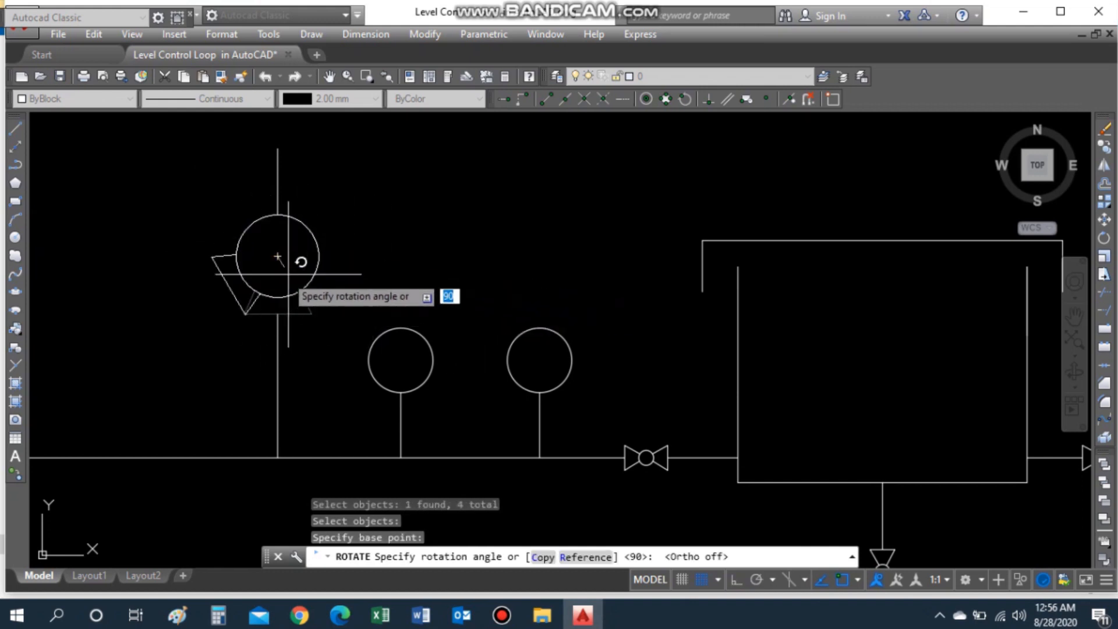
key(F8)
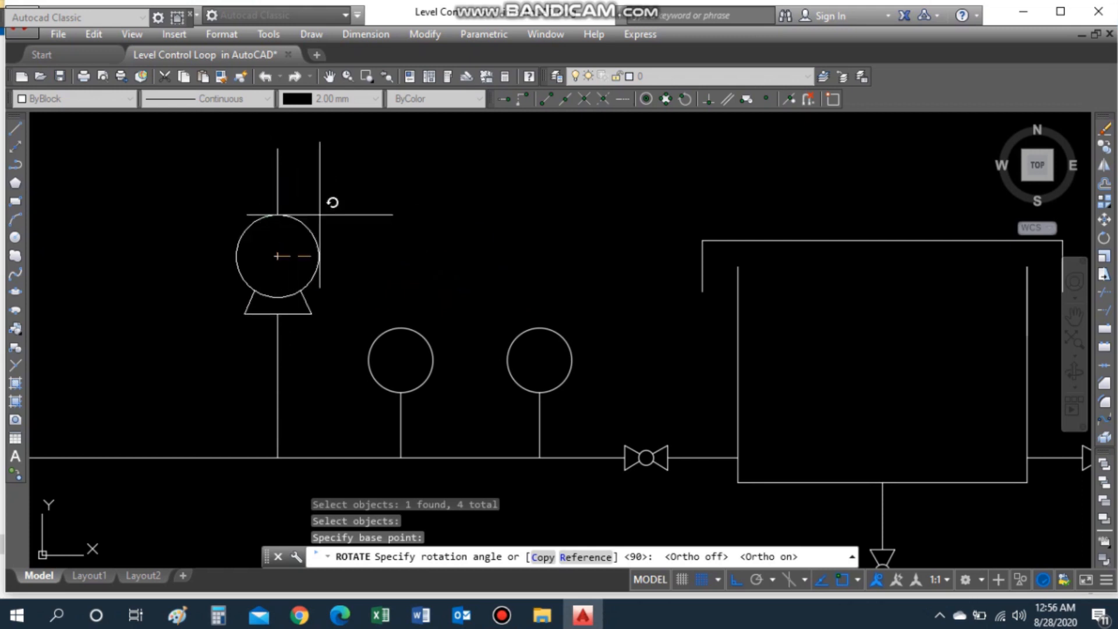
click(277, 375)
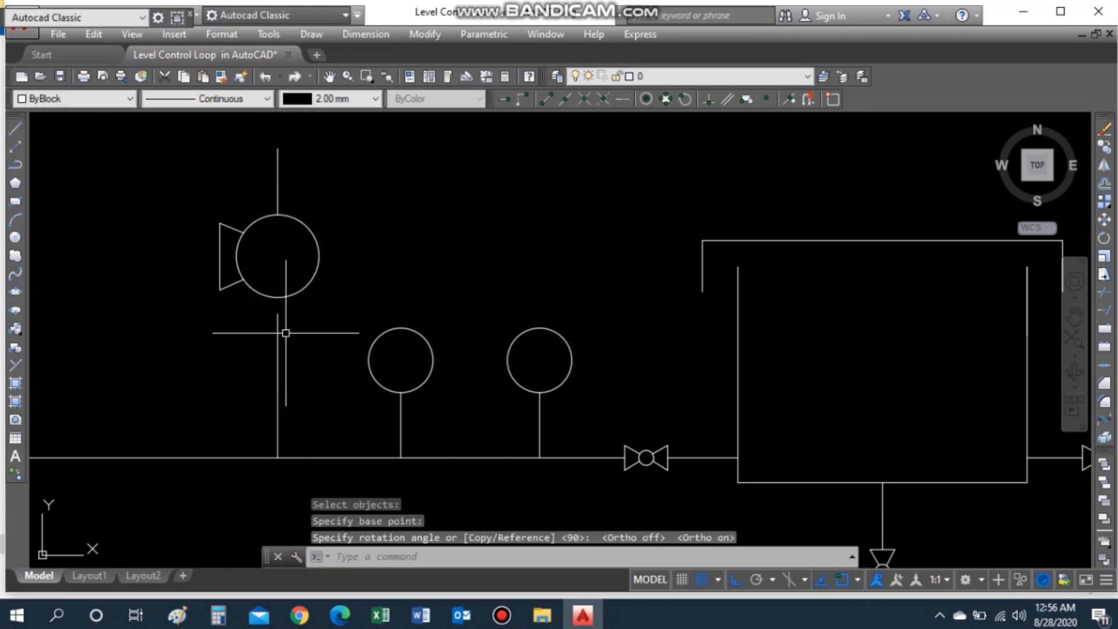
Step: Extend the vertical line below the pump up to the bottom of the pump circle
key(Escape)
text(extend)
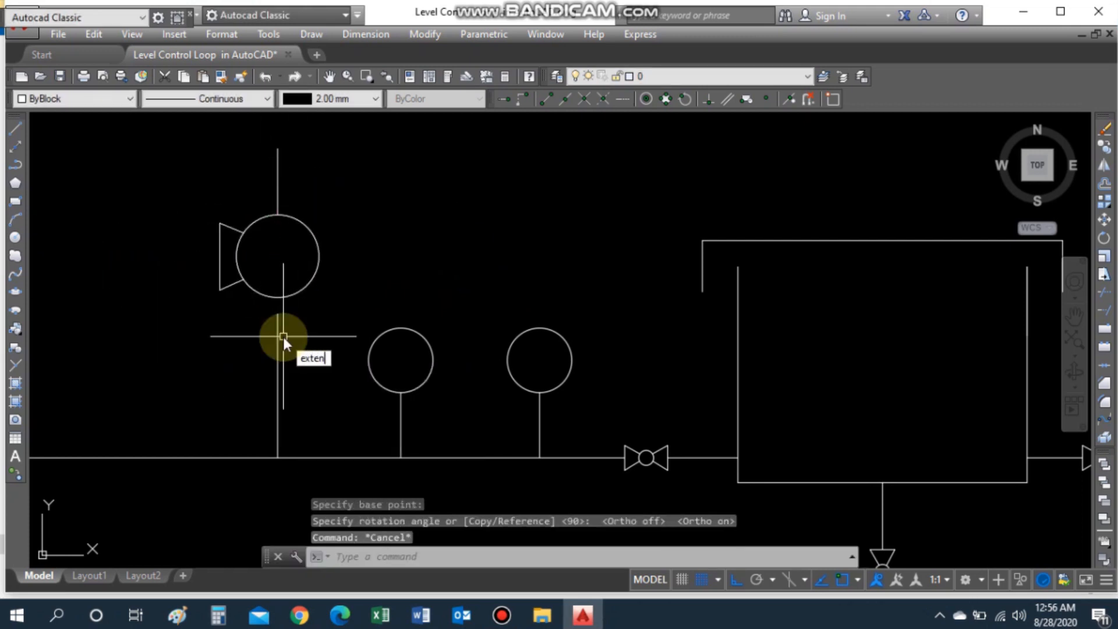
key(Return)
key(Escape)
Step: Draw a short horizontal line ending on the vertical line above the pump, on its left side
scroll(282, 209, up, 3)
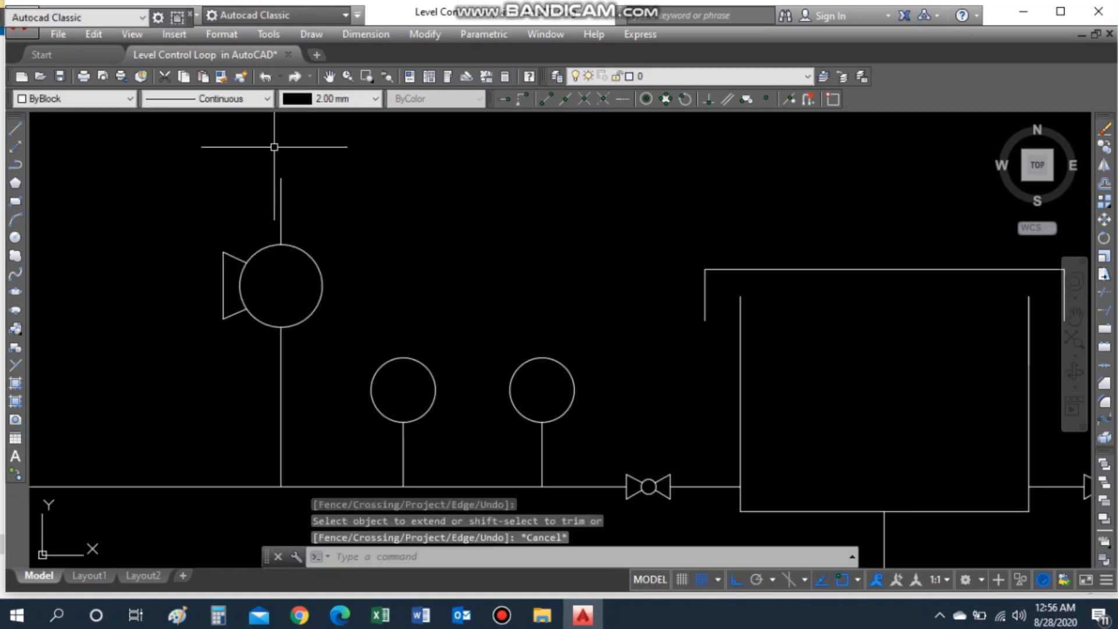
text(l)
key(Return)
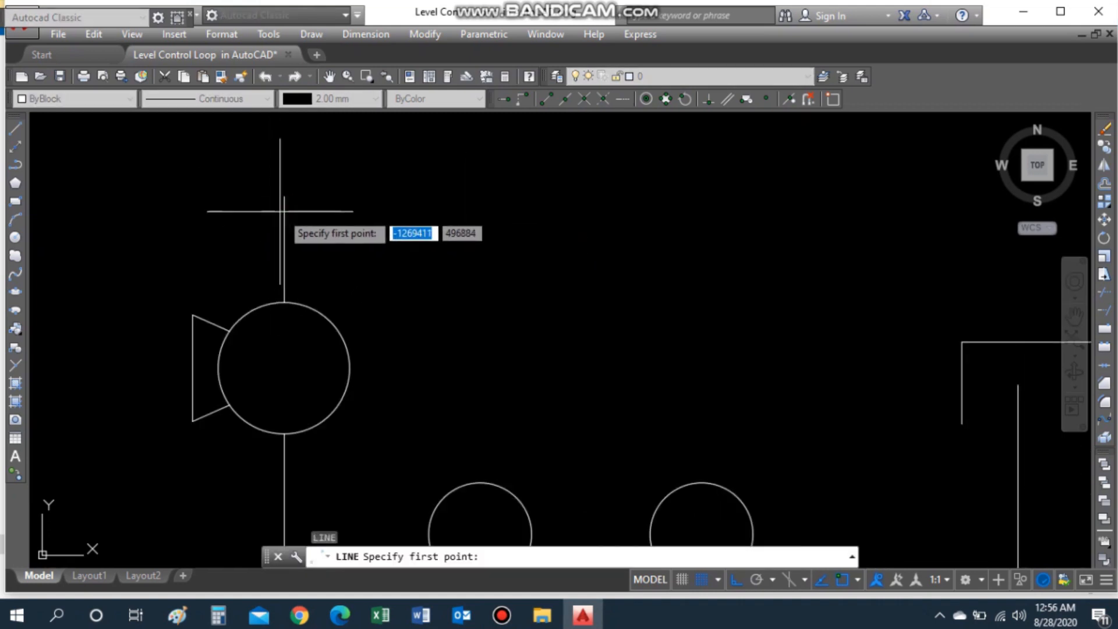
click(249, 249)
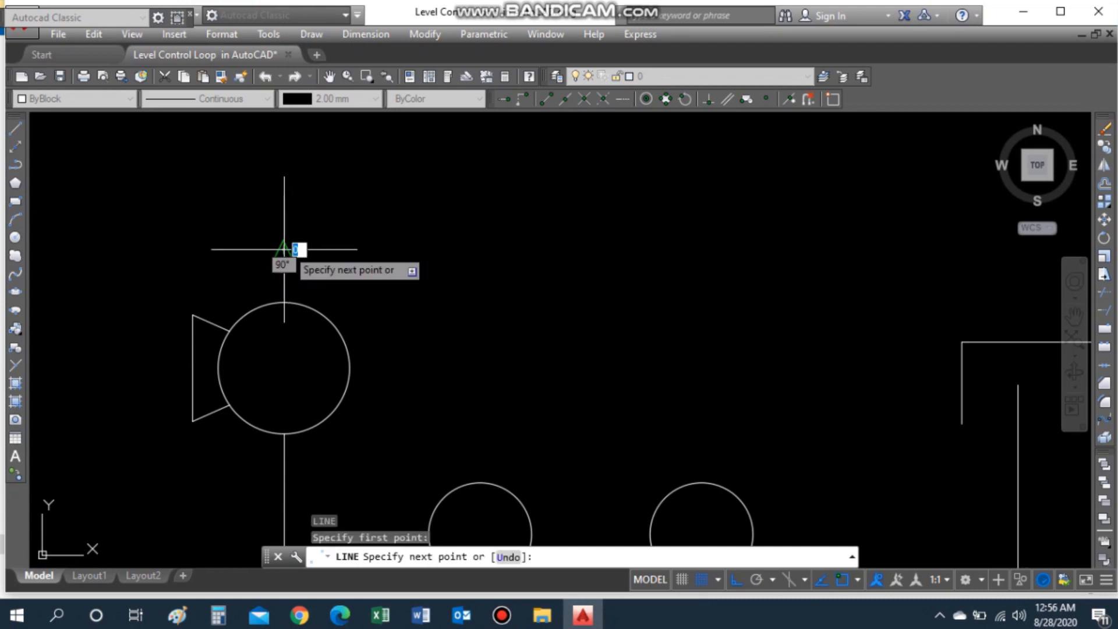
key(Escape)
Step: Mirror the short horizontal line about the vertical line above the pump, keeping the original
text(mi)
key(Return)
click(274, 250)
key(Return)
click(284, 249)
click(288, 280)
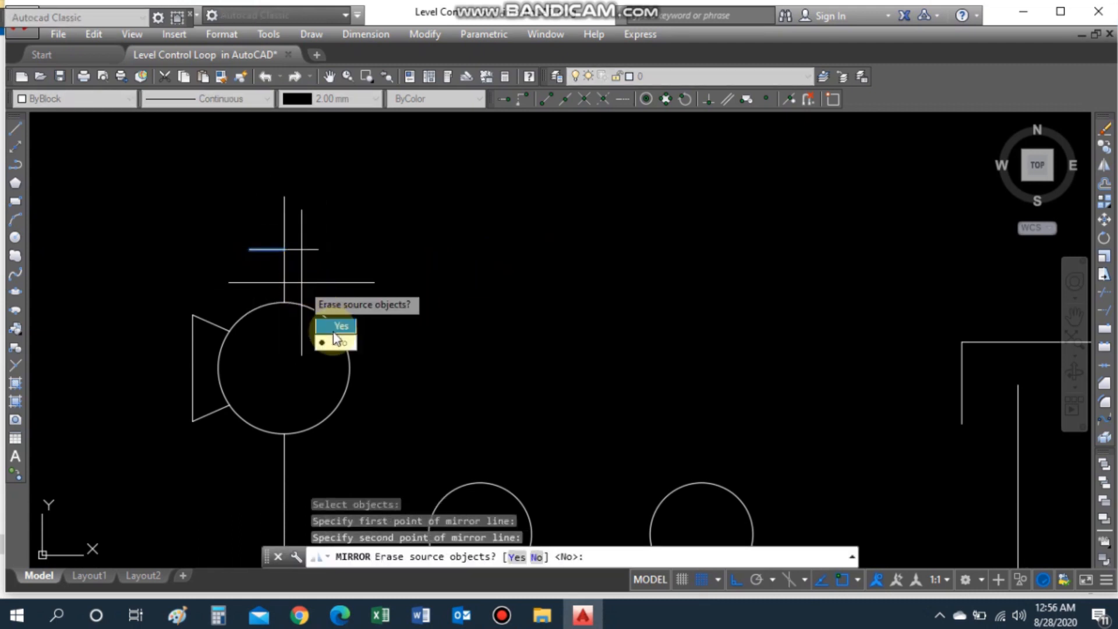
text(N)
key(Return)
Step: Draw a second horizontal bar of the same width, parallel to and above the first, just past the vertical line's upper end
text(l)
key(Return)
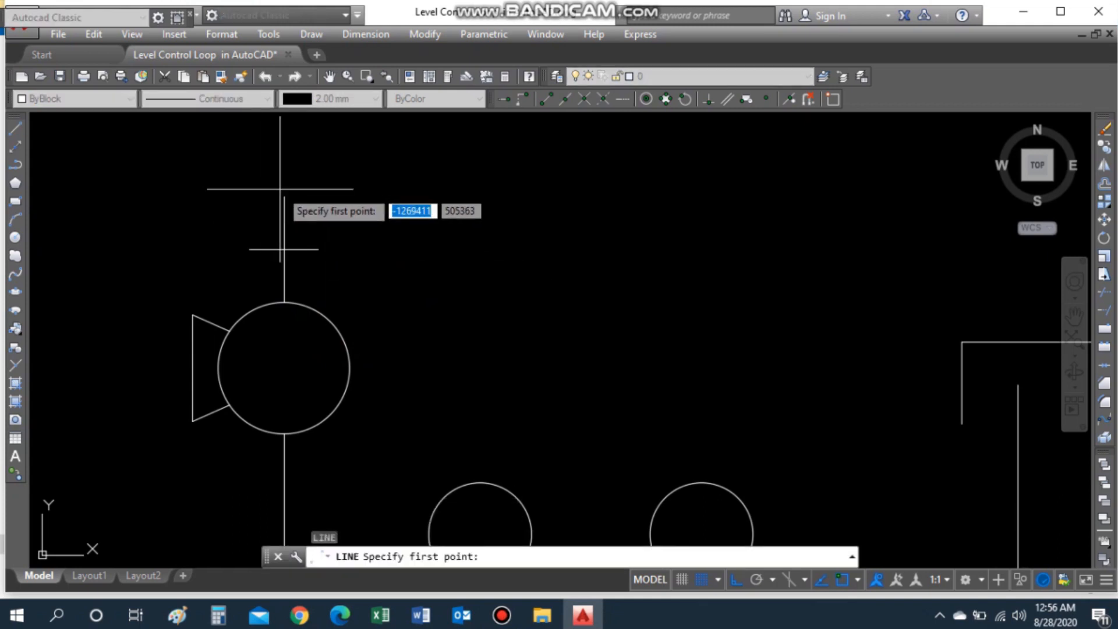
click(249, 179)
click(318, 178)
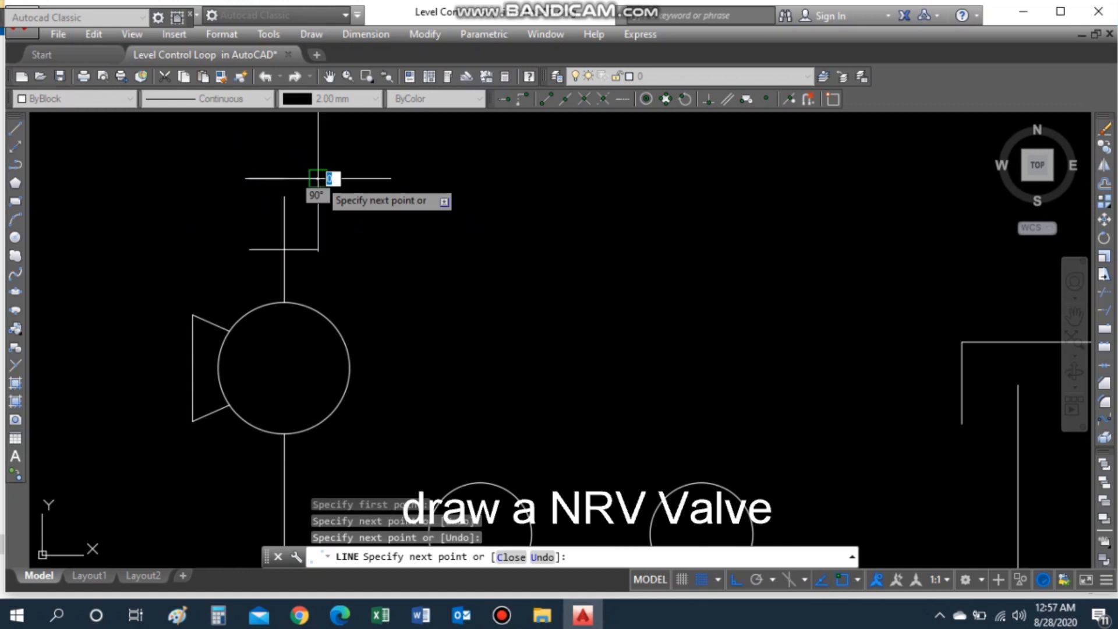
key(Escape)
Step: Trim the vertical line's portion above the lower horizontal bar of the NRV valve
text(tr)
key(Return)
key(Return)
click(284, 213)
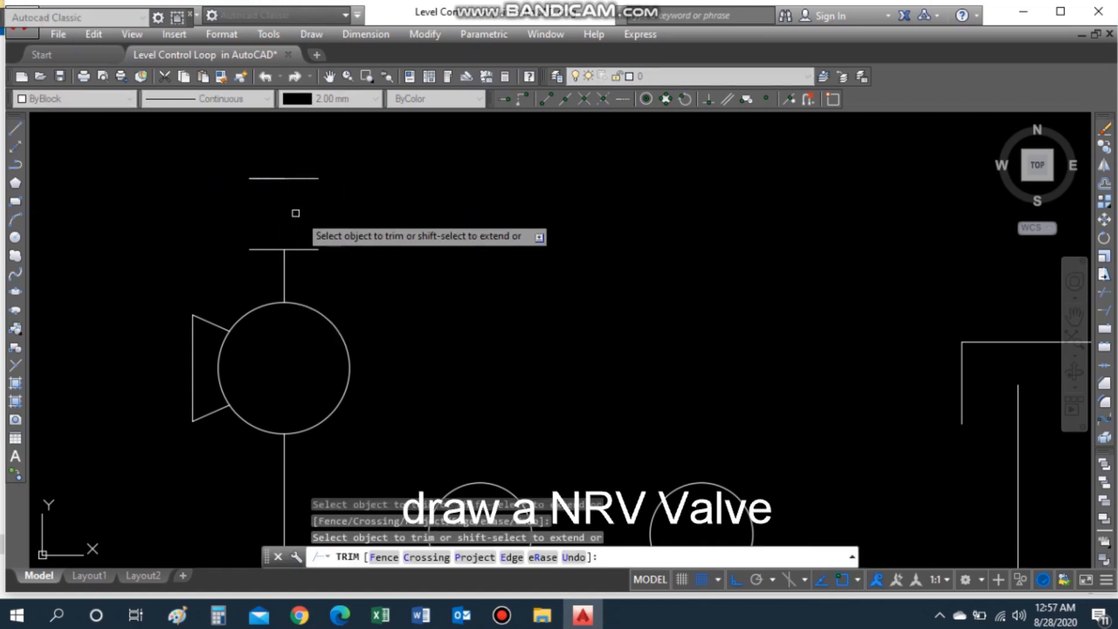
key(Escape)
key(Escape)
Step: Draw the NRV valve's diagonal line between the upper bar's right end and the lower bar's left end
text(l)
key(Return)
click(249, 249)
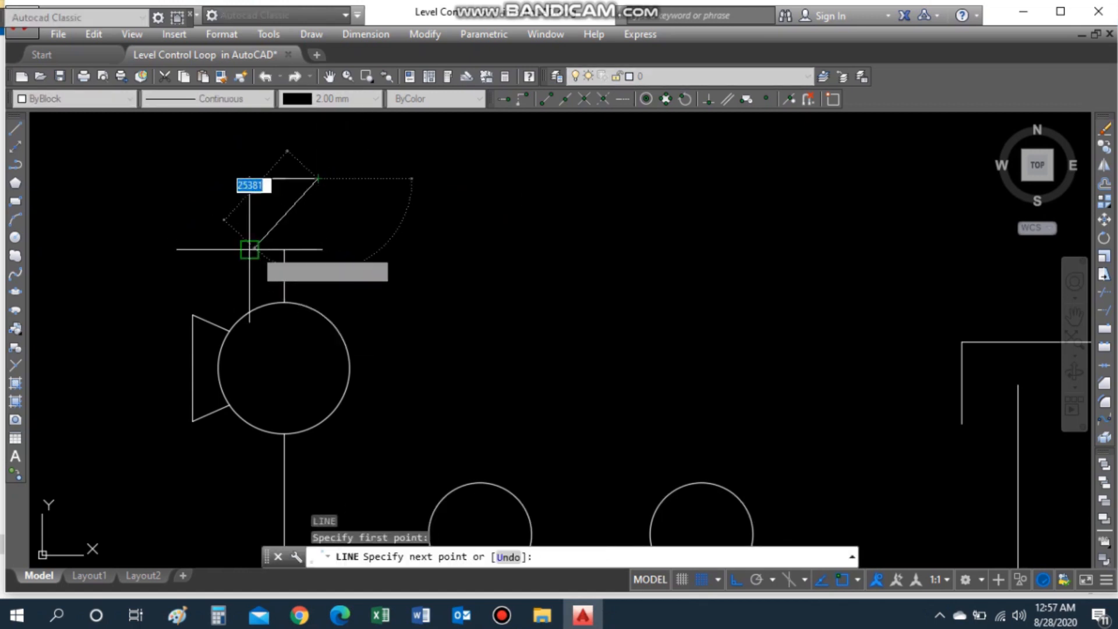
key(Escape)
Step: Draw a short steep line up from the diagonal's lower left end as one side of an arrowhead
text(l)
key(Return)
click(249, 249)
scroll(257, 226, up, 2)
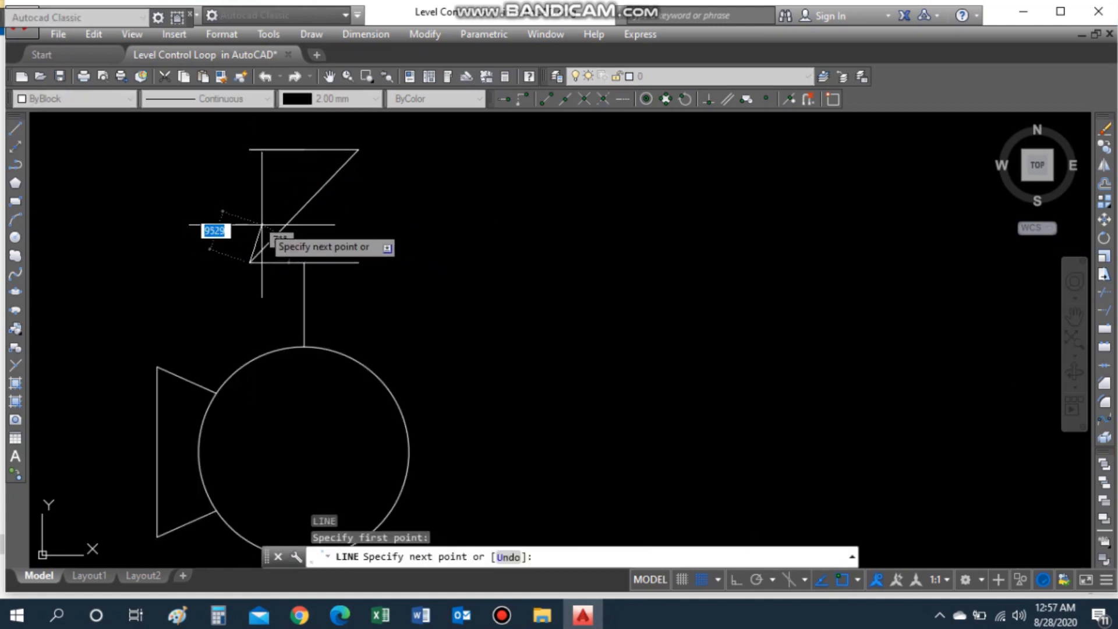
click(262, 224)
key(Escape)
text(m)
key(Return)
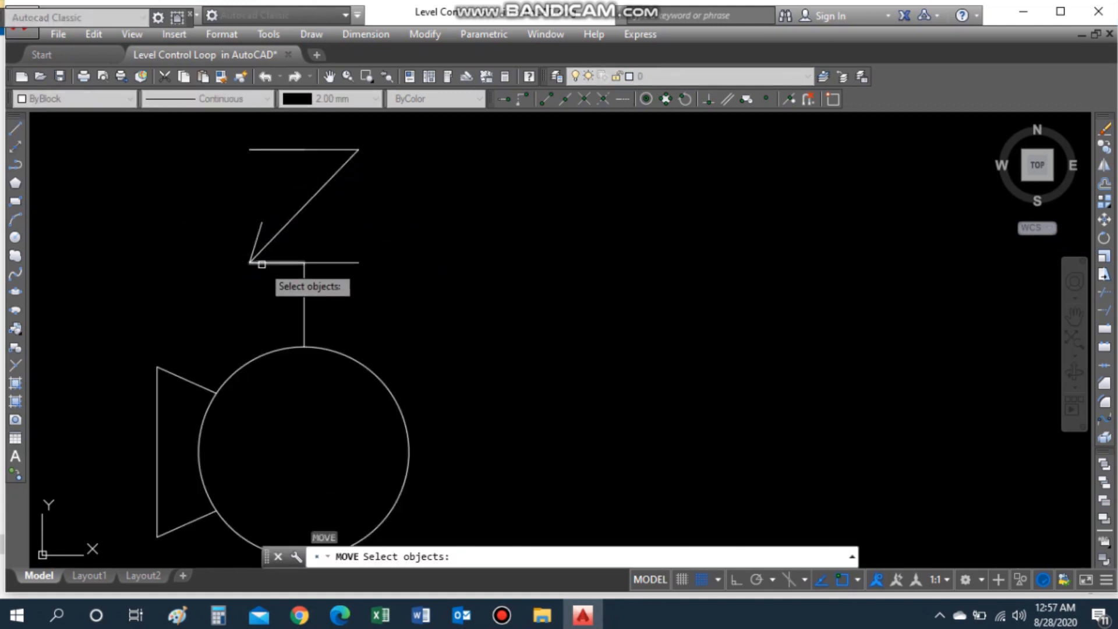
key(Escape)
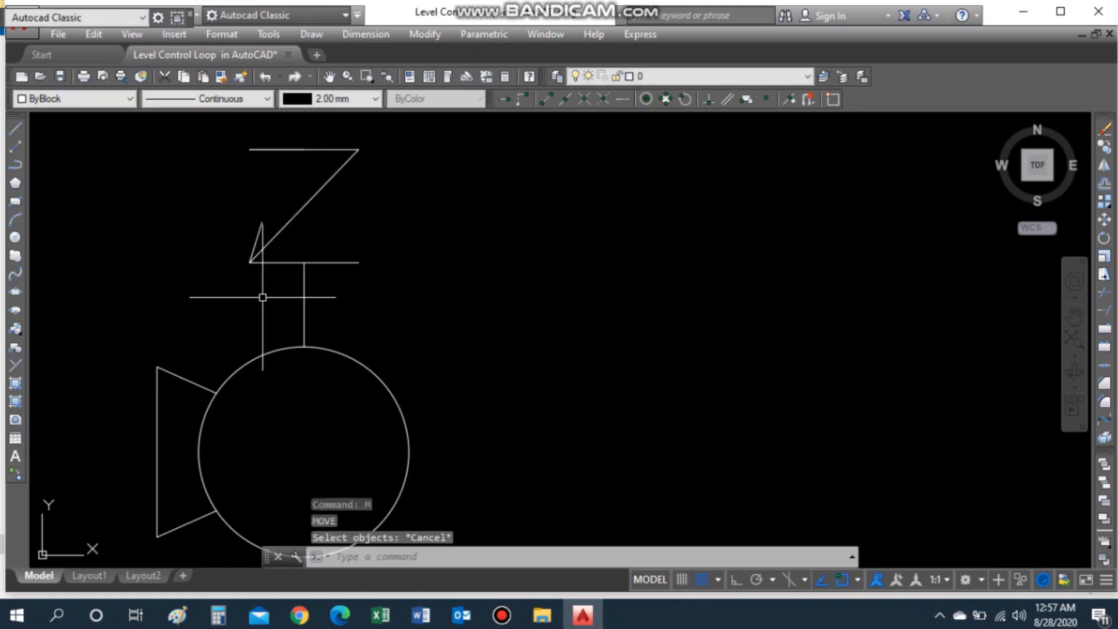
Step: Mirror the arrowhead's side line about the NRV valve's diagonal, keeping the original
text(mi)
key(Return)
click(255, 245)
key(Return)
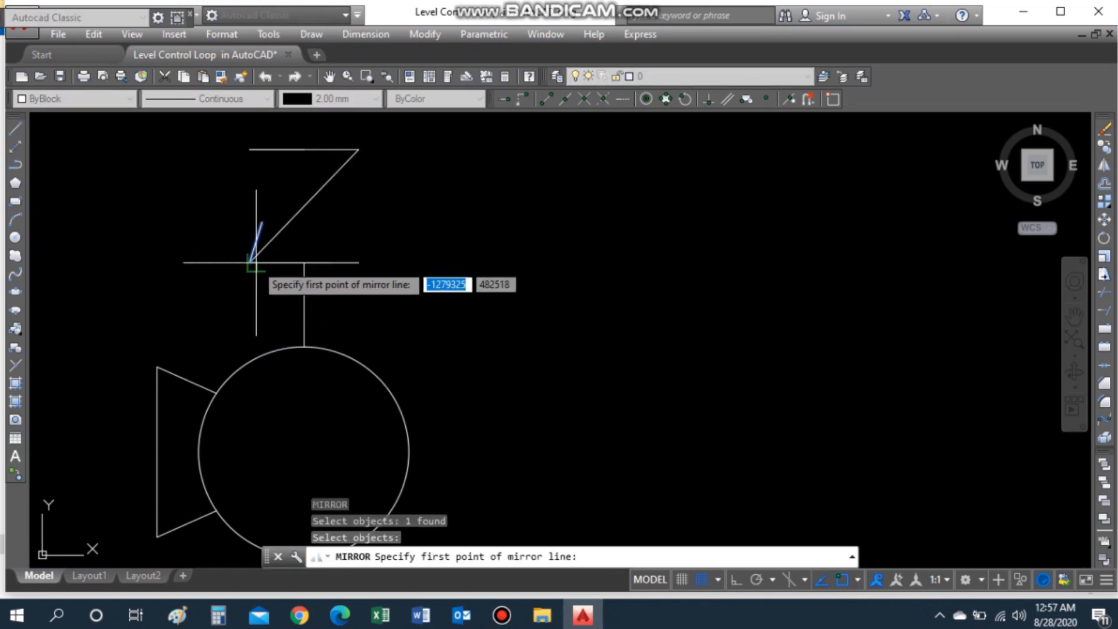
click(249, 262)
click(246, 293)
key(Return)
Step: Close the arrowhead with a line joining its two free ends and delete the extra horizontal segment
text(l)
key(Return)
click(248, 262)
click(289, 248)
click(332, 248)
key(Escape)
click(331, 249)
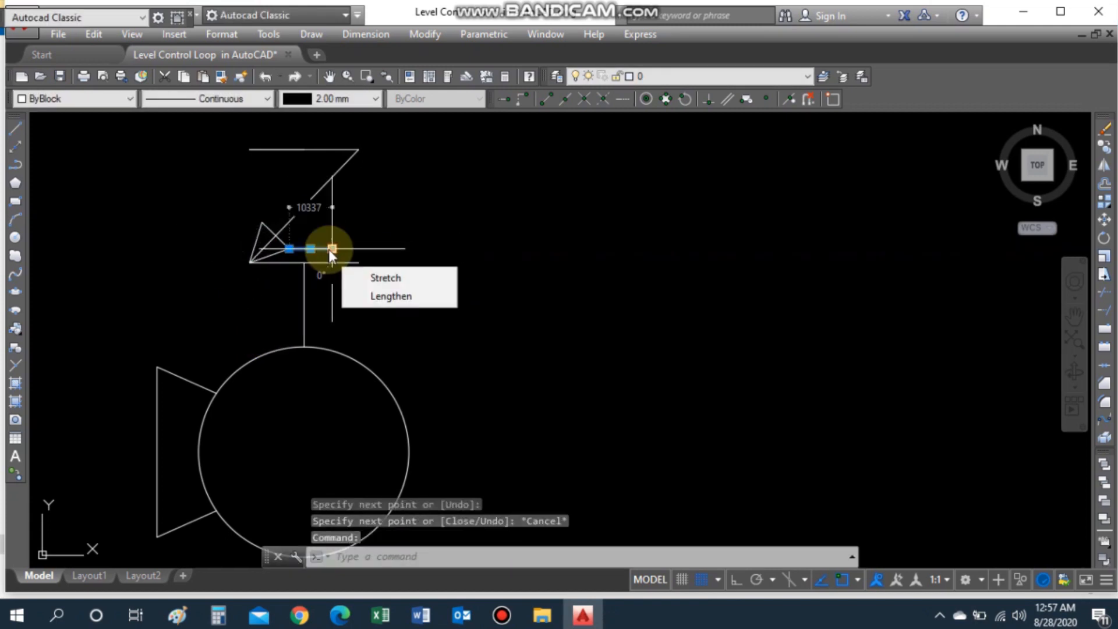
key(Delete)
Step: Trim the part of the diagonal line that lies inside the arrowhead
text(tr)
key(Return)
key(Return)
key(Escape)
Step: Draw a vertical line upward from the midpoint of the NRV valve's upper bar
scroll(343, 193, down, 4)
scroll(318, 169, up, 4)
text(l)
key(Return)
click(325, 203)
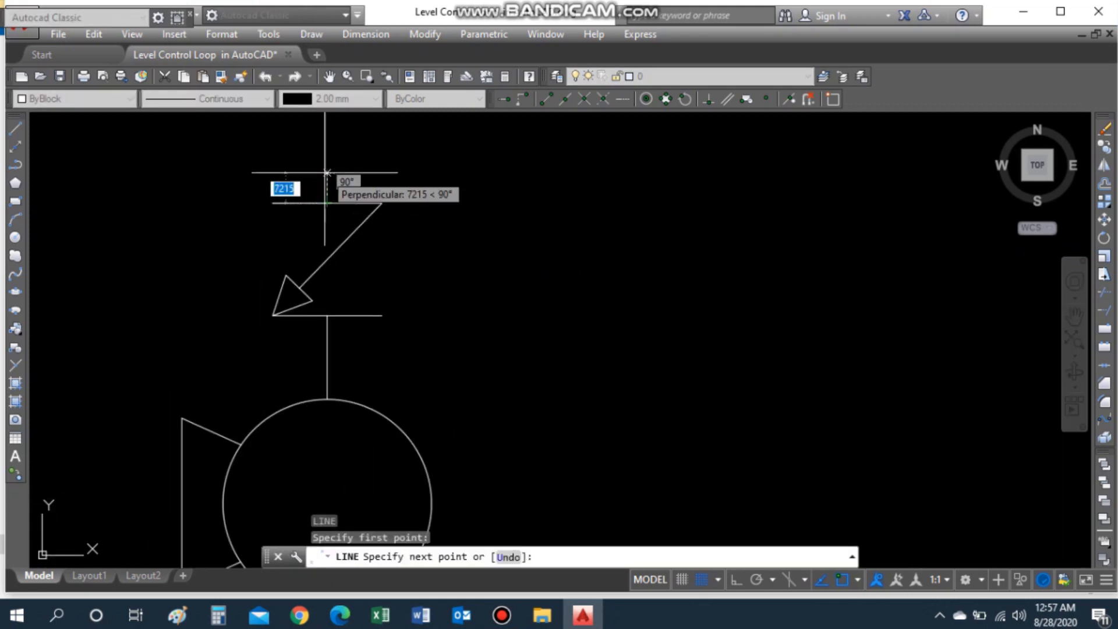
scroll(342, 143, down, 4)
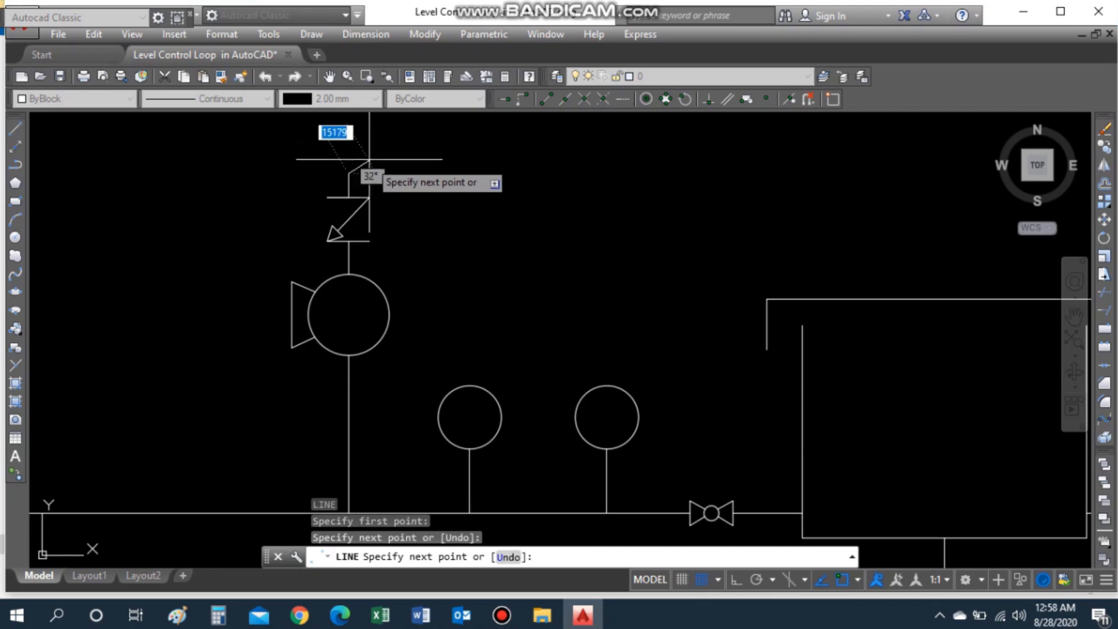
click(348, 134)
key(Escape)
Step: Copy the valve on the pipe left of the tank to just above the line over the NRV valve
scroll(532, 337, down, 2)
text(co)
key(Return)
click(561, 378)
key(Escape)
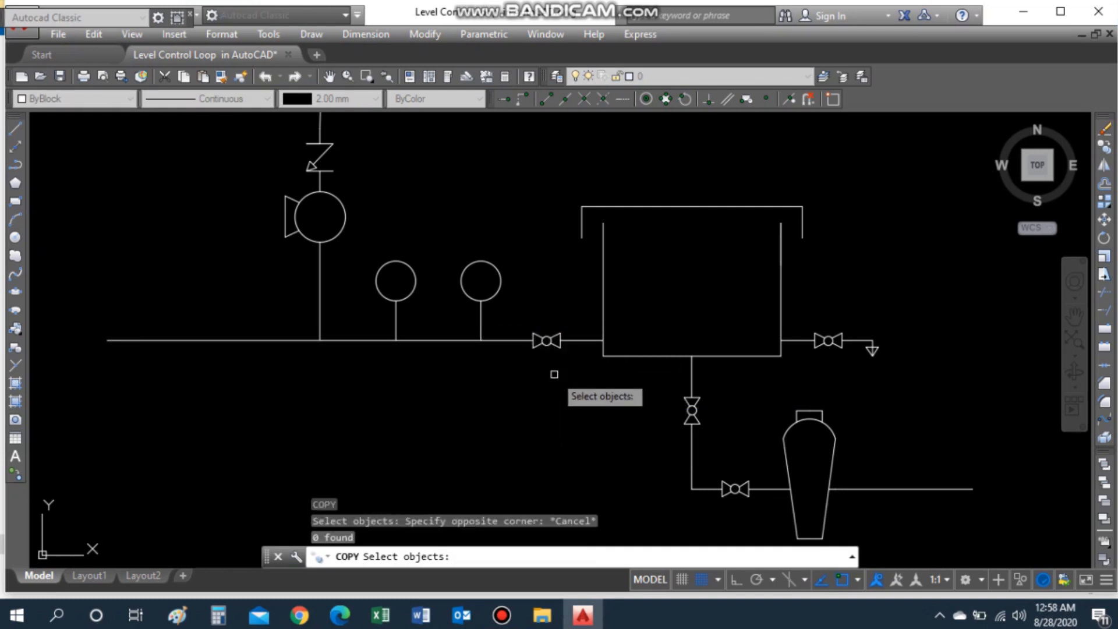
scroll(548, 364, up, 4)
click(537, 304)
click(574, 304)
click(555, 319)
key(Return)
click(512, 311)
scroll(501, 349, down, 5)
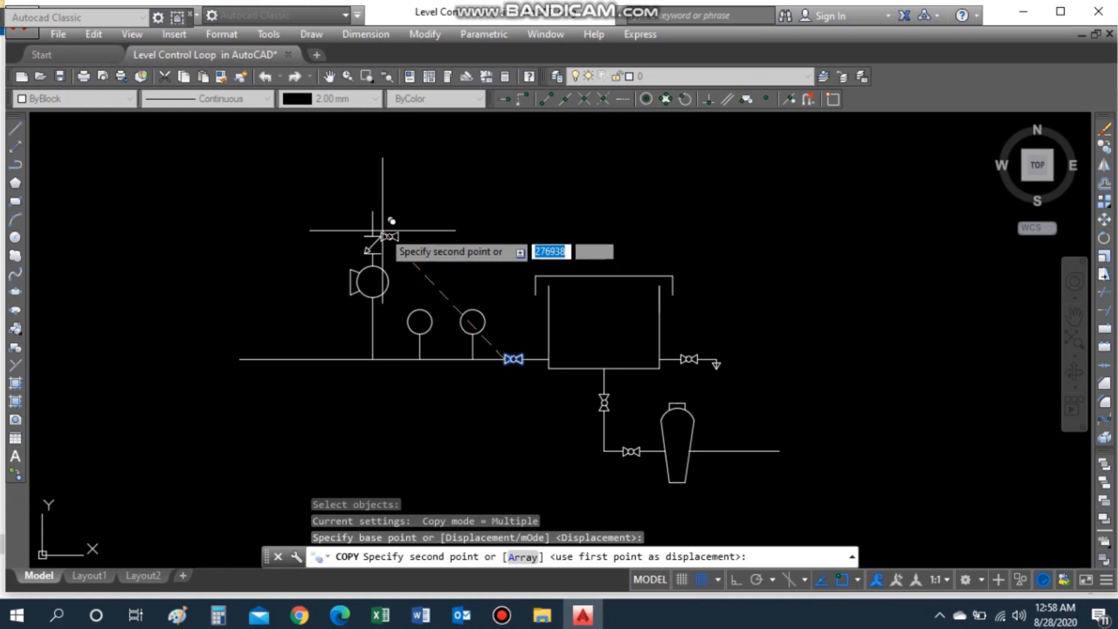
scroll(443, 186, up, 7)
click(478, 182)
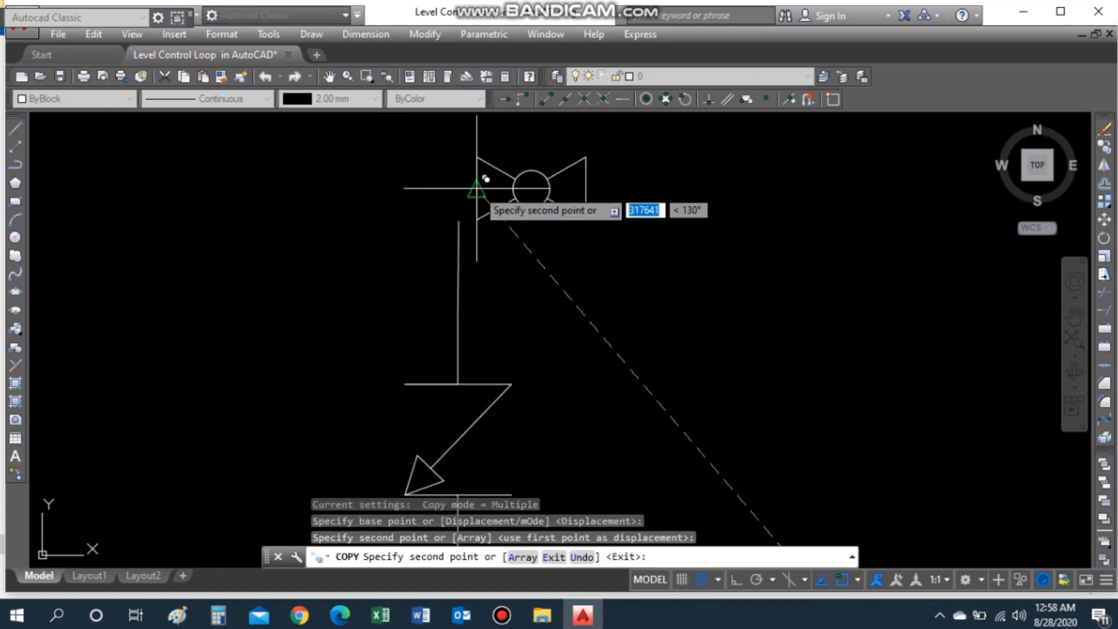
key(Escape)
Step: Rotate the copied valve upright about the midpoint of its left edge
scroll(504, 157, down, 2)
text(ro)
key(Return)
click(606, 331)
click(525, 274)
key(Return)
click(529, 307)
click(538, 240)
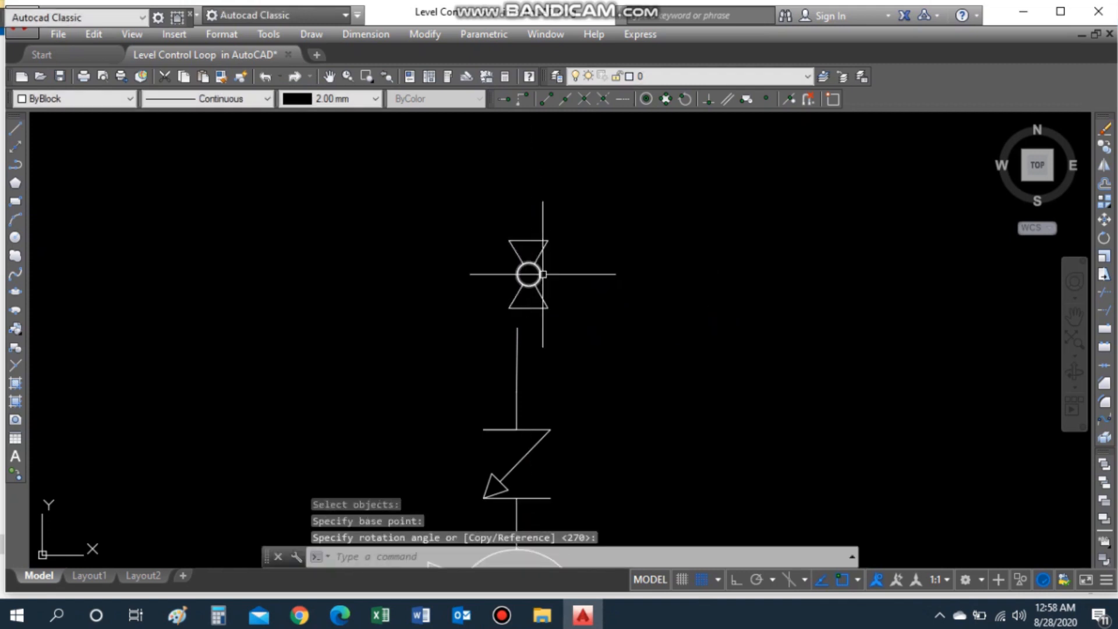
Step: Move the upright valve so its bottom edge's midpoint sits on the upper end of the line above the NRV valve
text(m)
key(Return)
click(558, 316)
click(493, 224)
key(Return)
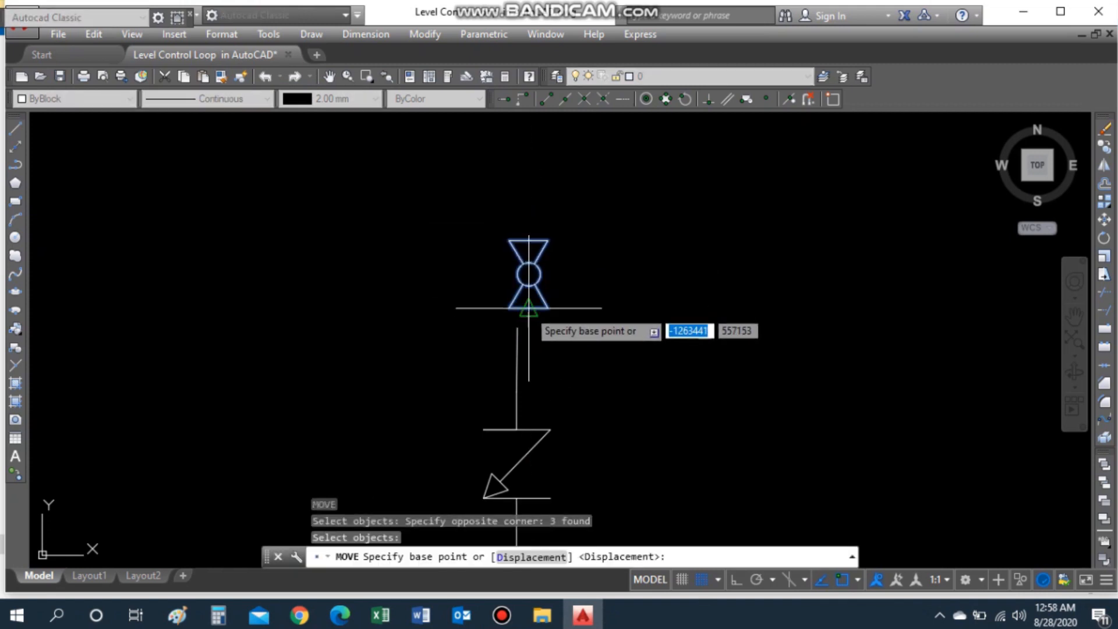
click(539, 294)
click(528, 316)
Step: Draw a pipe line up from the midpoint of the top valve's upper edge, then horizontally left
scroll(492, 300, up, 3)
scroll(491, 300, down, 4)
scroll(494, 274, down, 4)
scroll(497, 252, up, 8)
text(l)
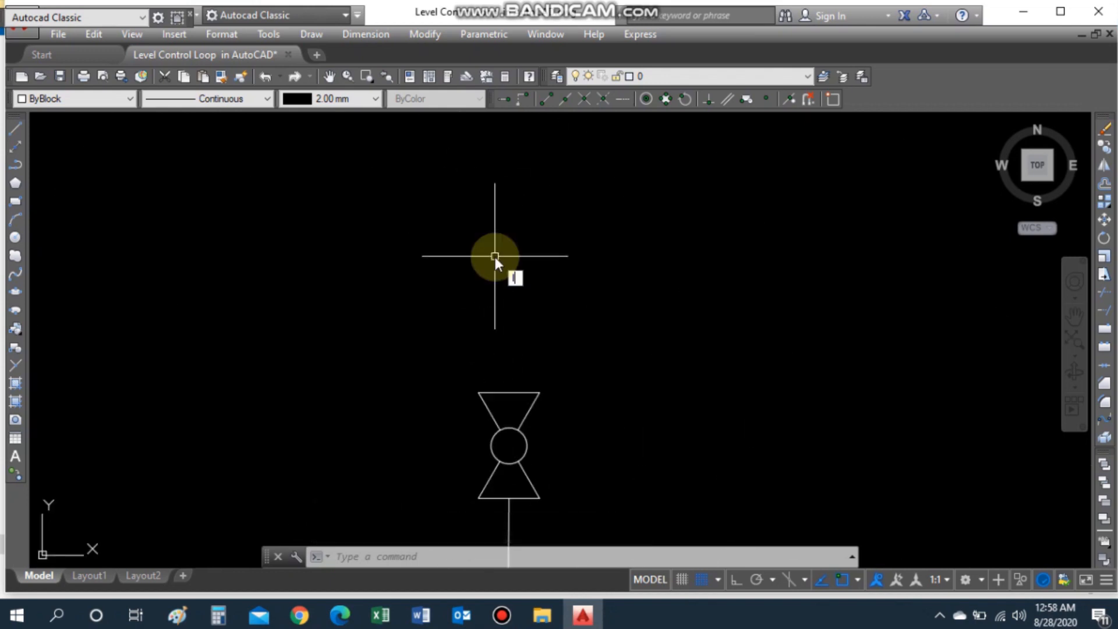
key(Return)
click(509, 393)
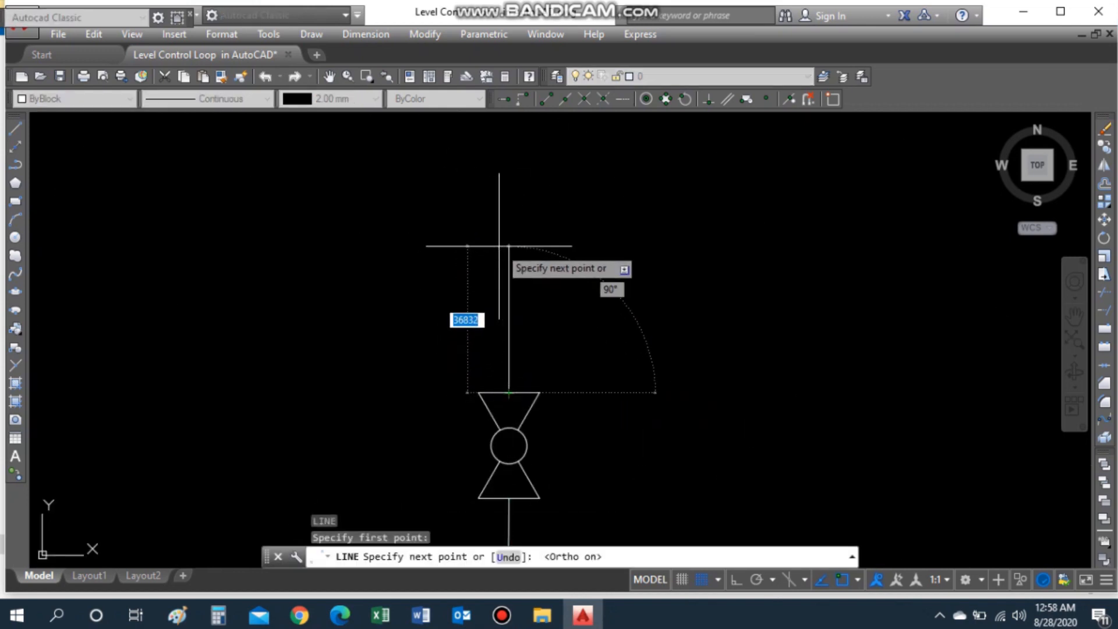
click(510, 264)
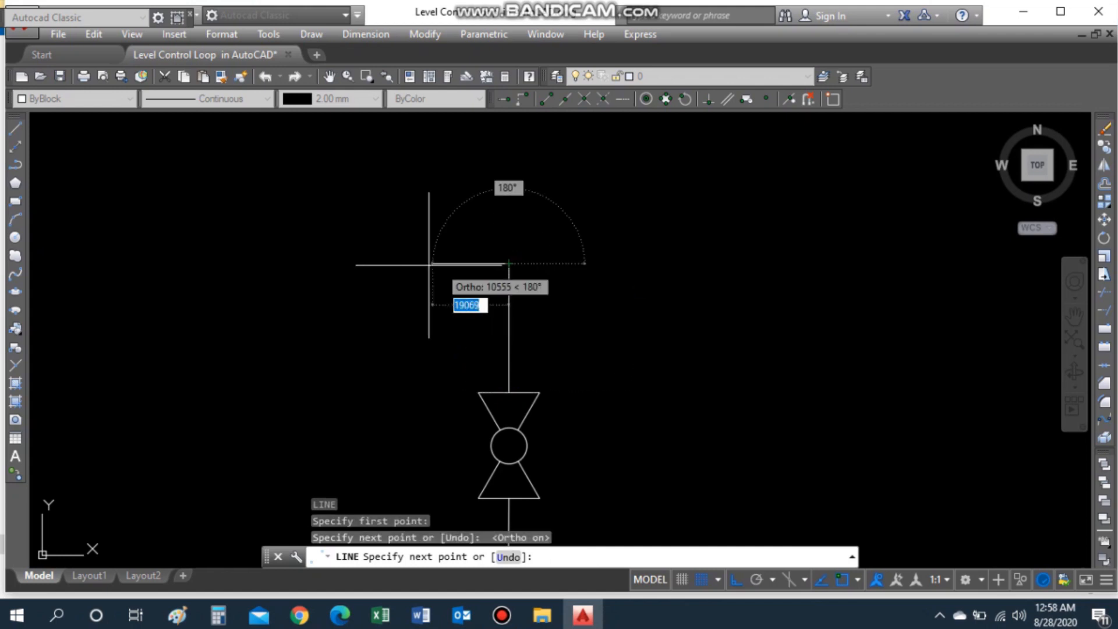
click(257, 262)
scroll(263, 245, down, 4)
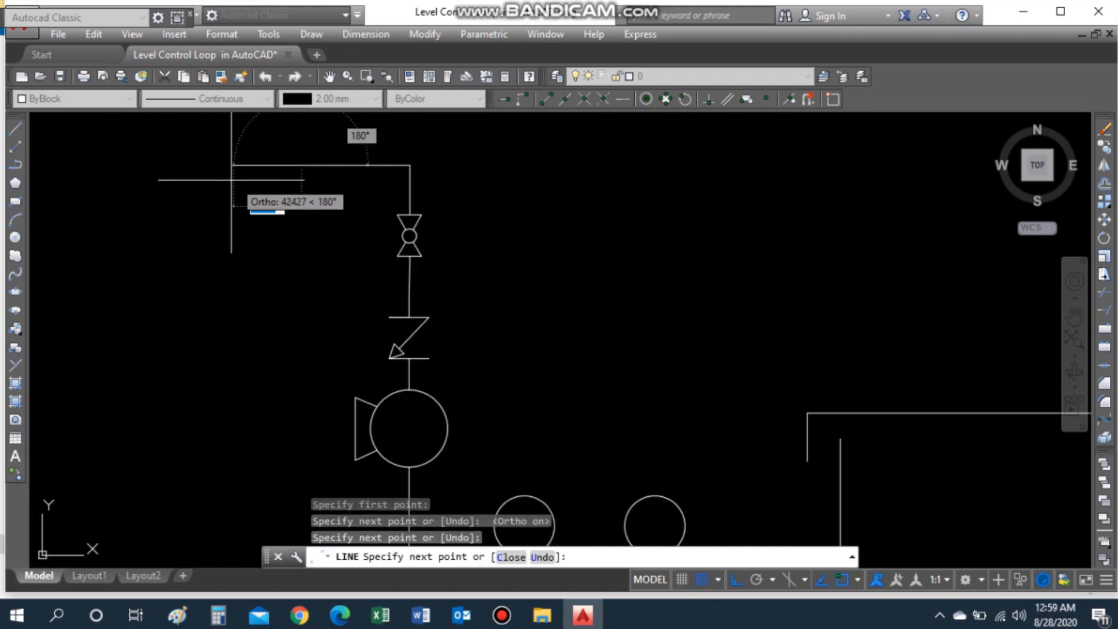
click(213, 166)
Step: Continue the pipe line straight down from its left end, then right to meet the vertical line below the pump
scroll(209, 227, down, 3)
scroll(199, 323, up, 3)
scroll(215, 343, down, 2)
scroll(232, 303, up, 5)
click(240, 383)
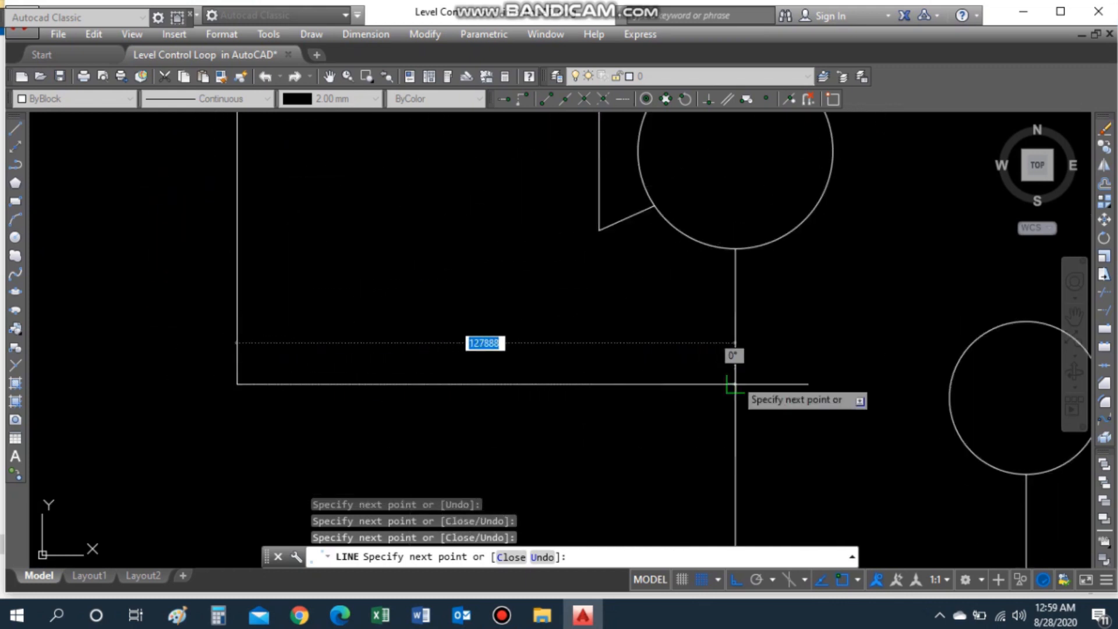
scroll(612, 384, down, 5)
key(Escape)
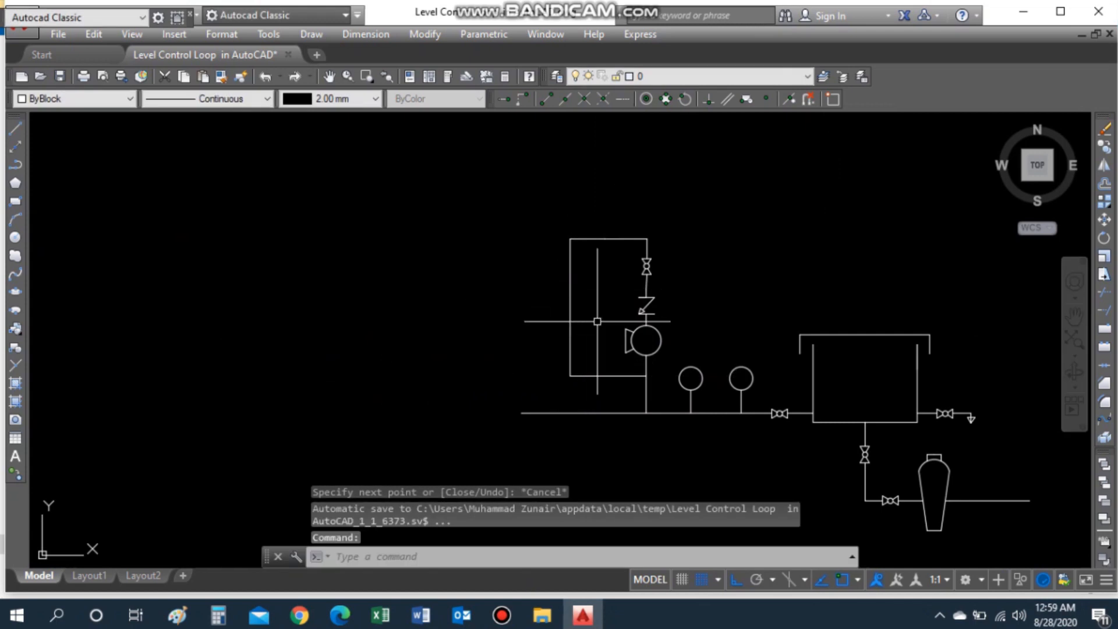
Step: Copy the NRV valve, from the midpoint of its upper bar, onto the left vertical line of the loop at the same height
scroll(608, 307, up, 5)
text(co)
key(Return)
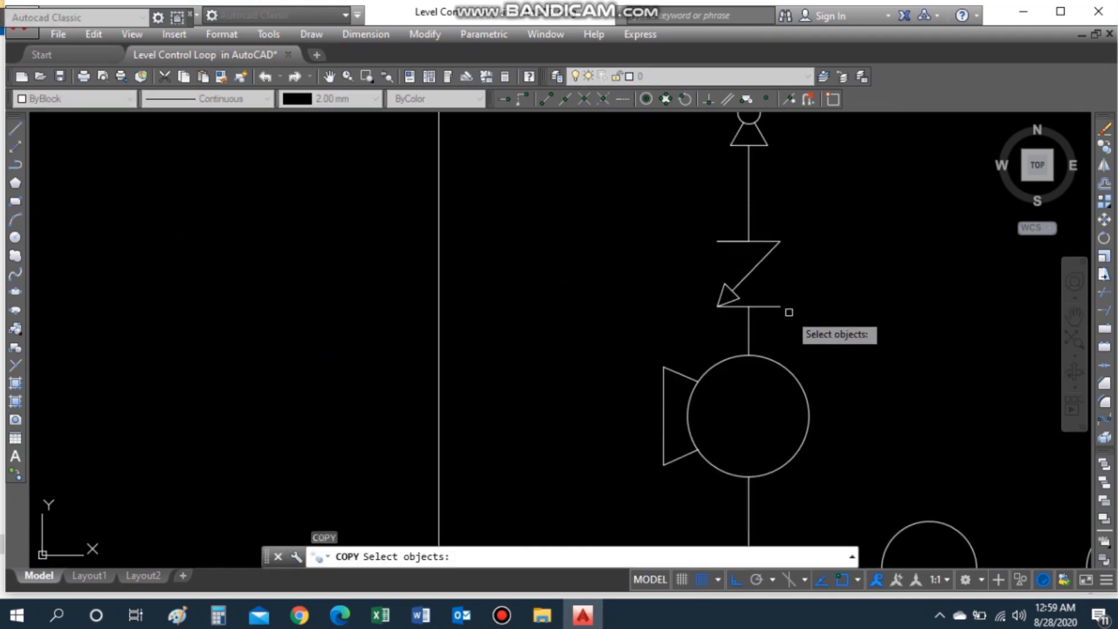
click(794, 309)
click(724, 311)
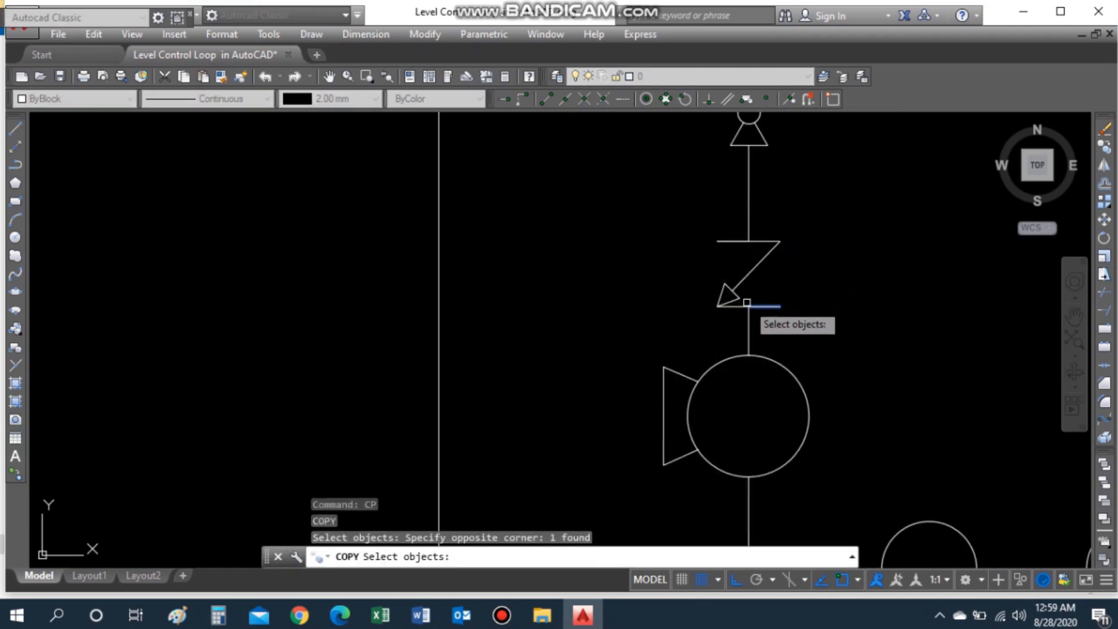
click(726, 288)
click(735, 296)
key(Return)
click(749, 241)
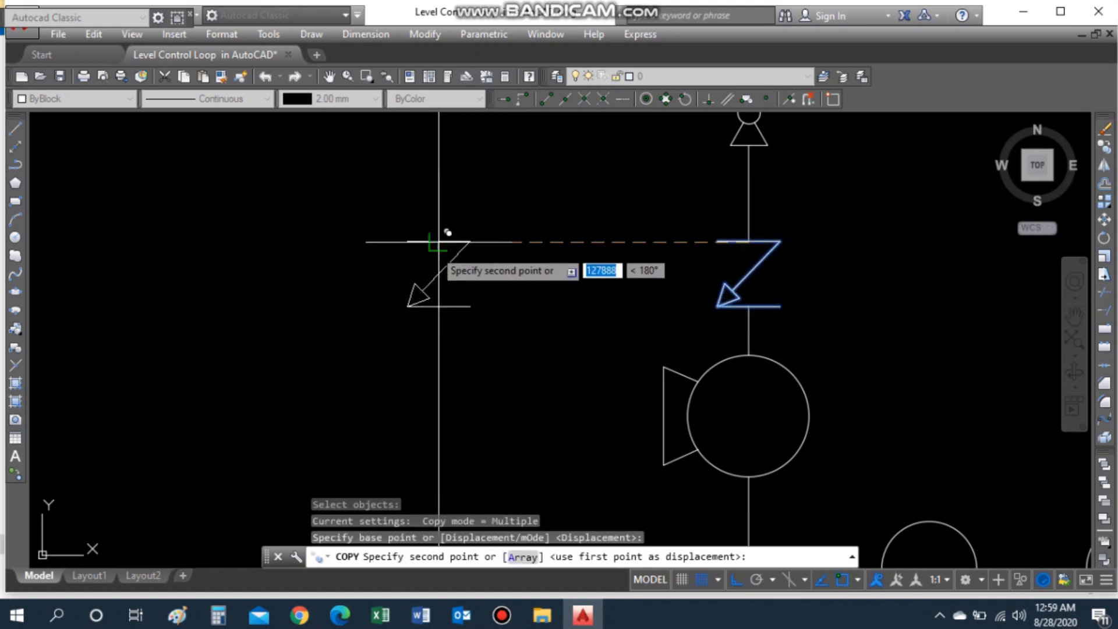
click(440, 242)
key(Escape)
Step: Trim the pieces of vertical pipe line that pass through the copied NRV valve
middle_drag(415, 273, 515, 290)
text(tr)
key(Return)
key(Return)
click(536, 281)
click(538, 272)
click(542, 299)
key(Escape)
scroll(524, 329, down, 6)
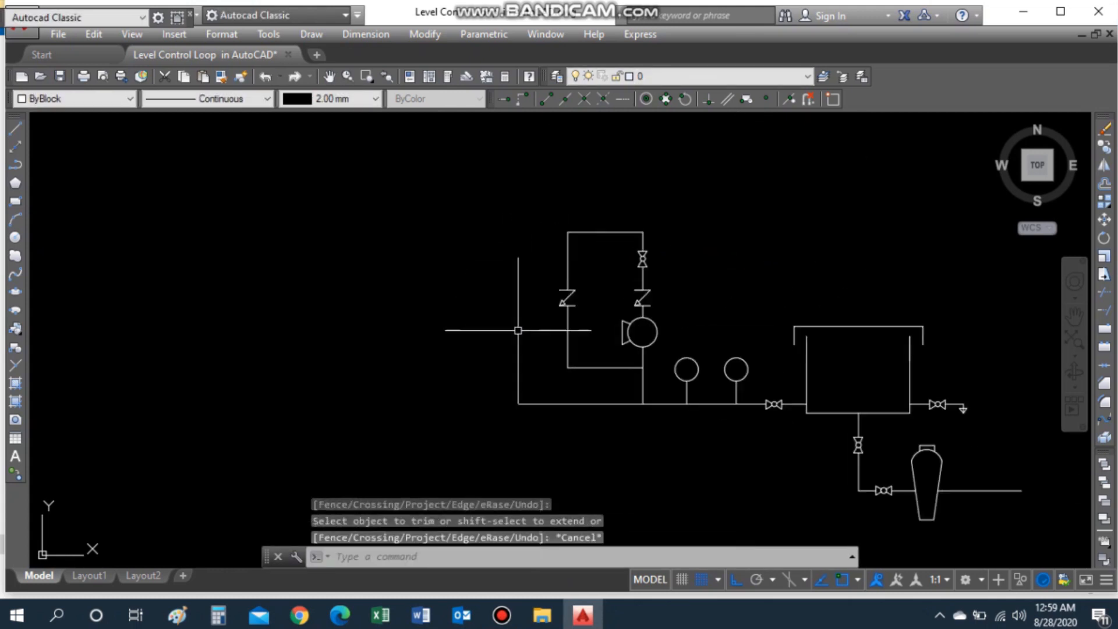
Step: Draw a pipe line left from the loop's upper-left corner, then straight down to just above the main pipe's level
scroll(547, 298, up, 2)
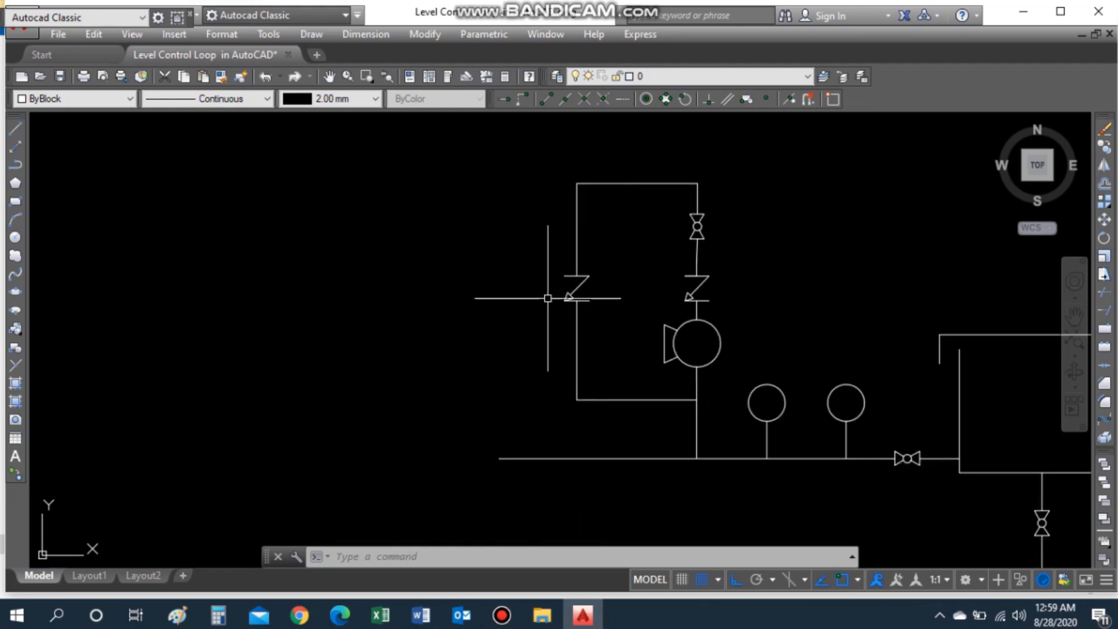
text(l)
key(Return)
click(576, 184)
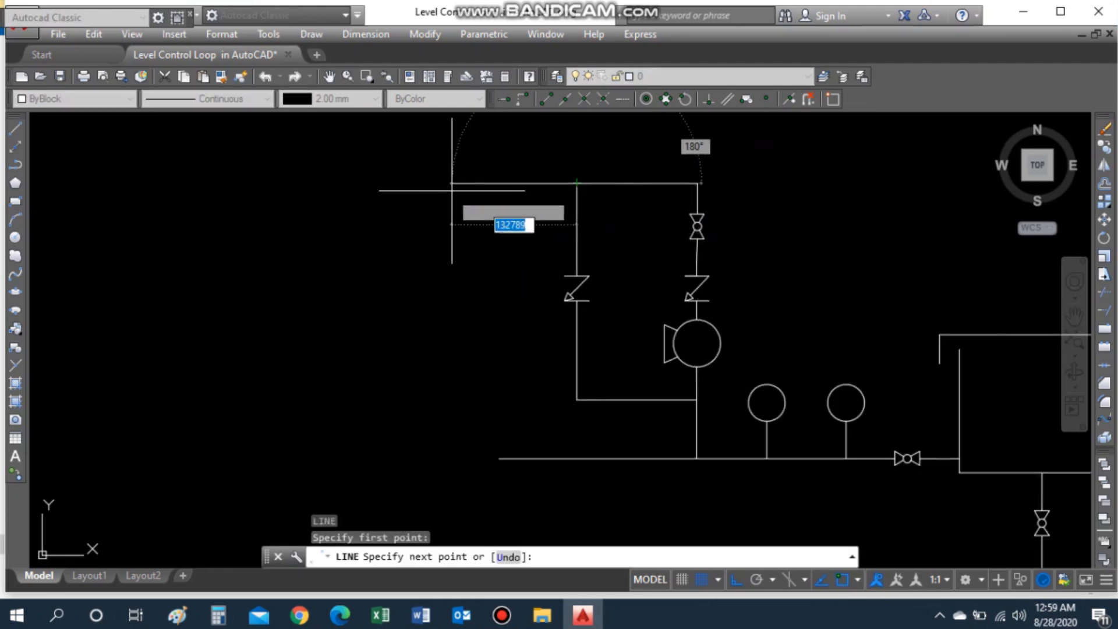
click(483, 185)
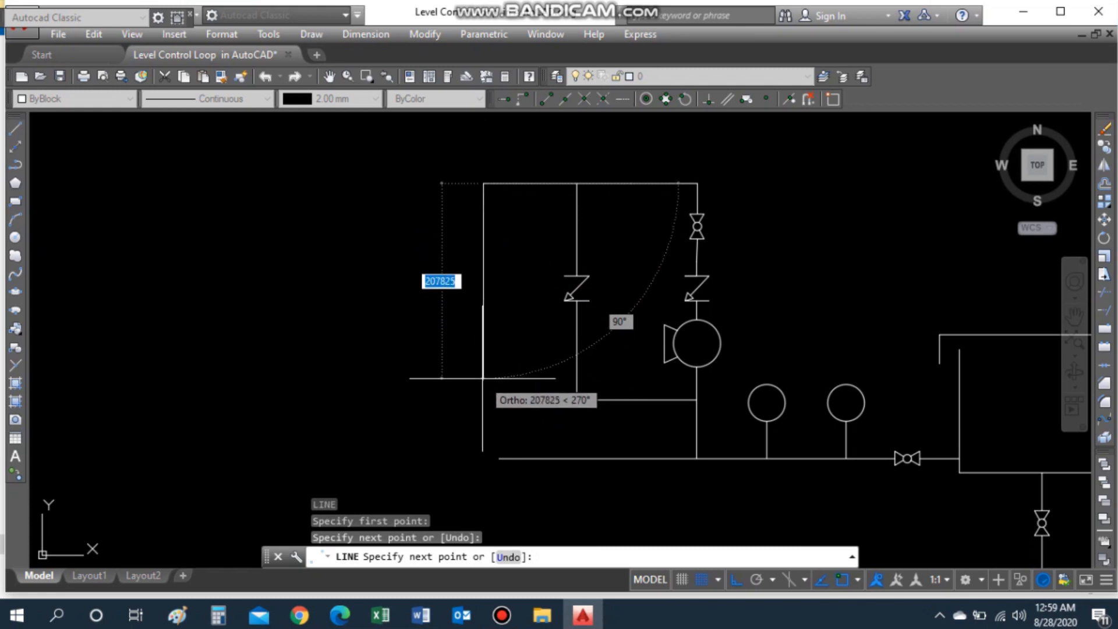
click(365, 185)
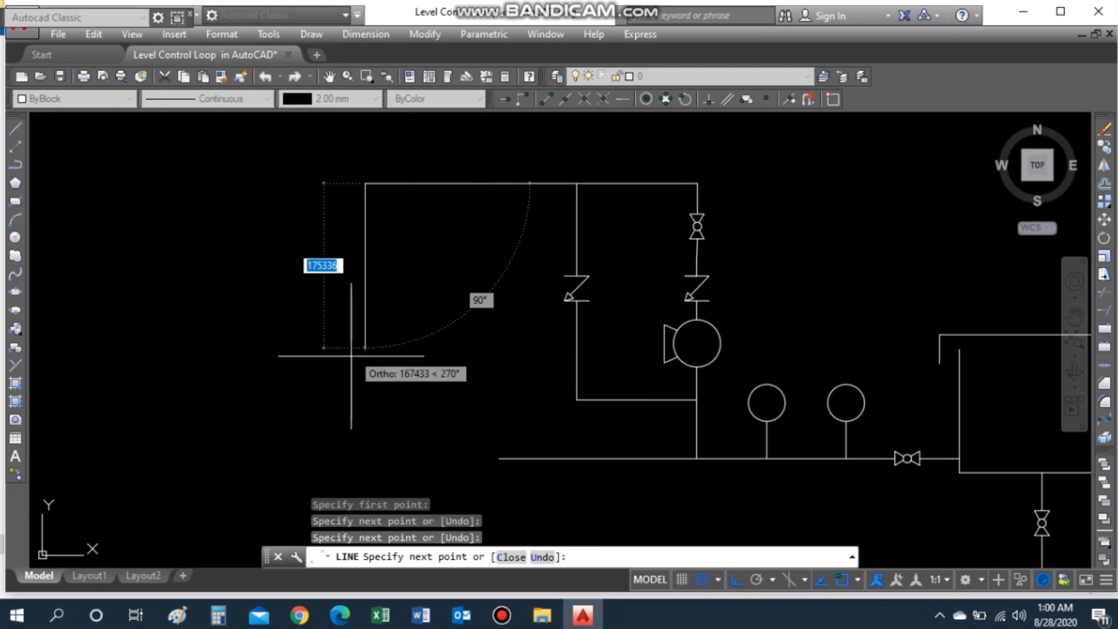
click(343, 403)
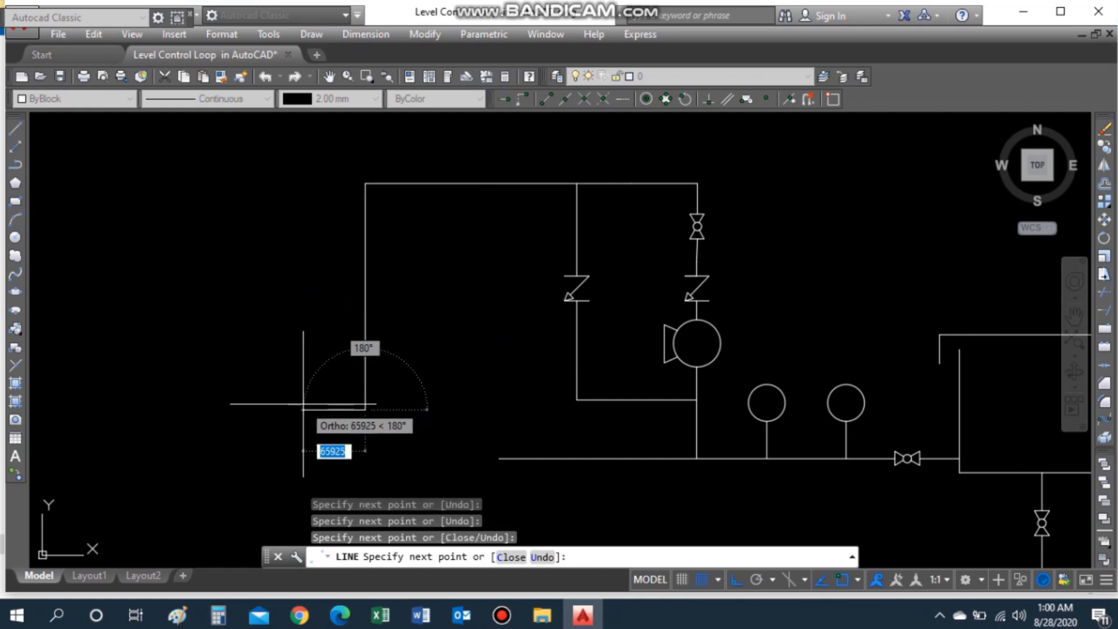
key(Escape)
scroll(449, 482, down, 4)
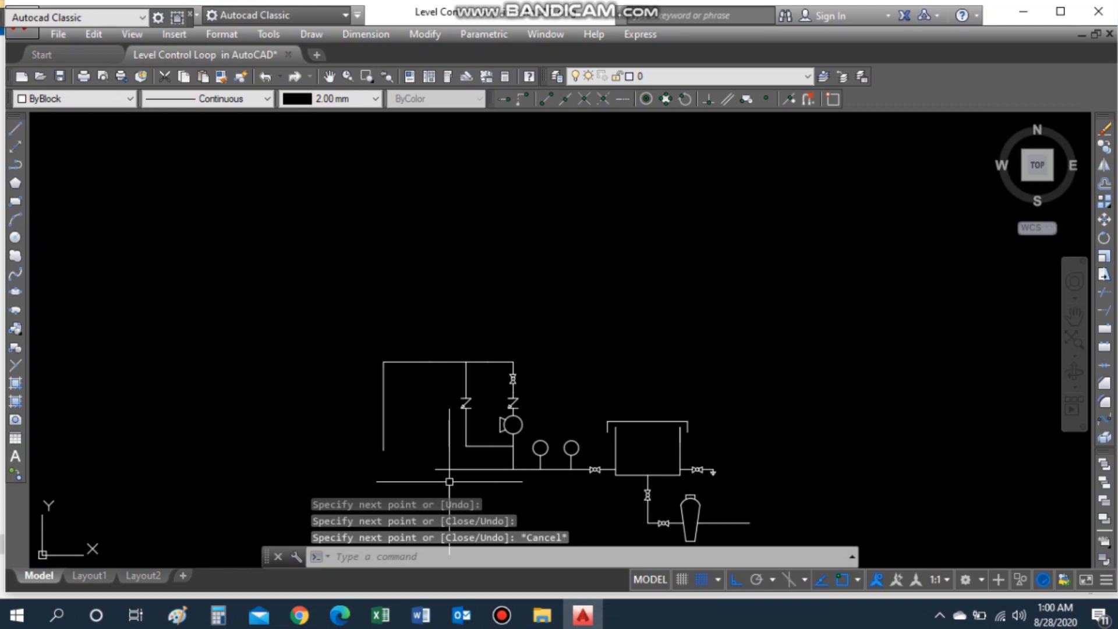
scroll(466, 497, up, 4)
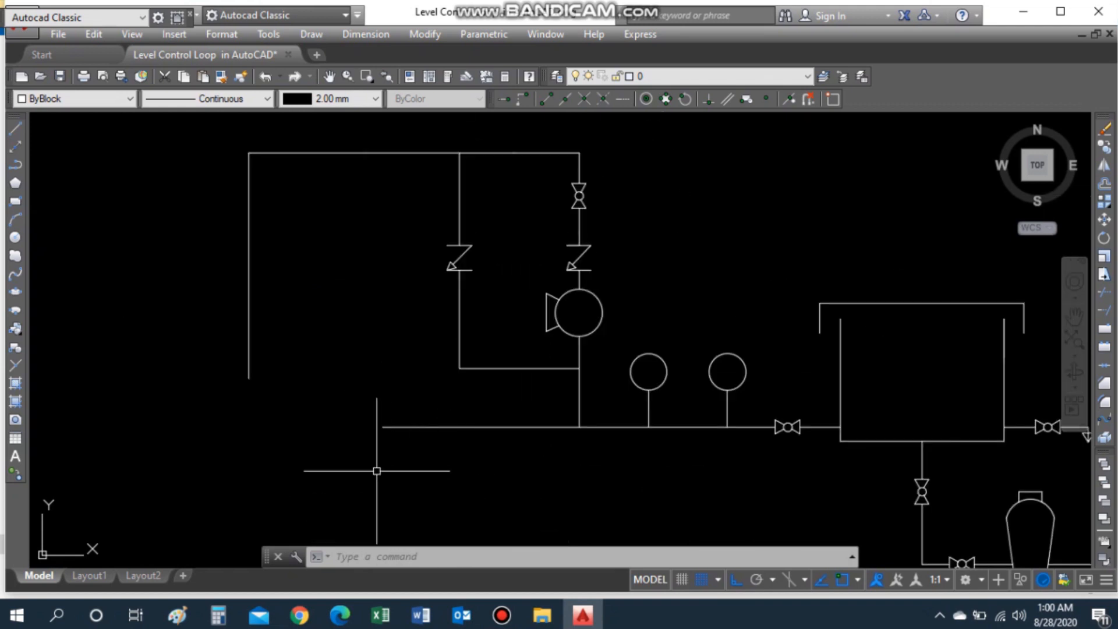
key(Escape)
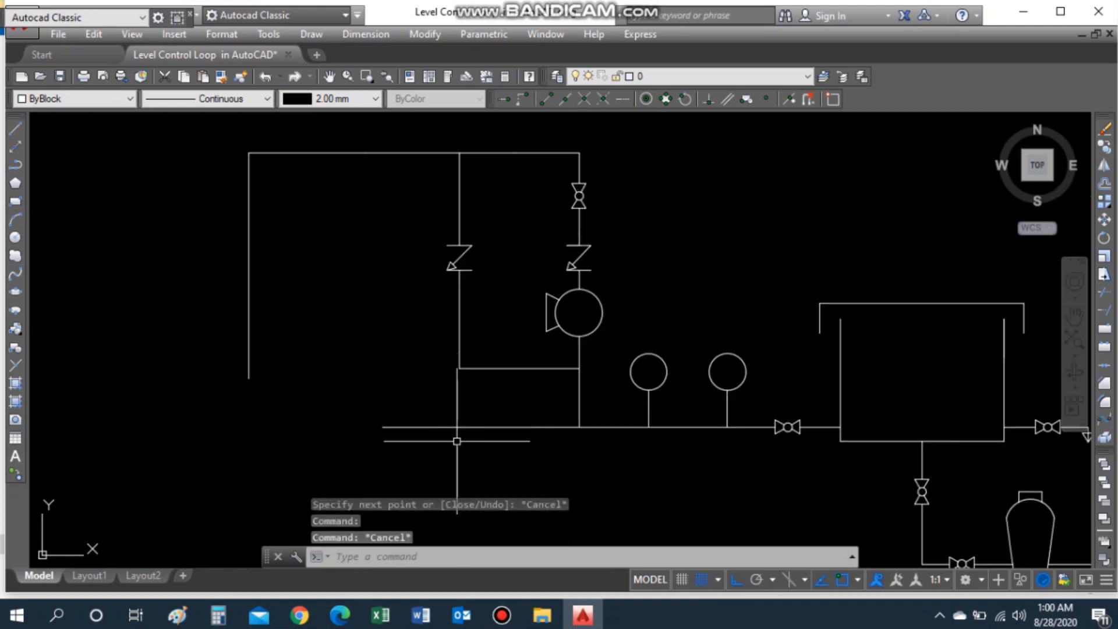
Step: Remove the excess main pipe that extends left past the vertical line below the pump
text(tr)
key(Return)
key(Return)
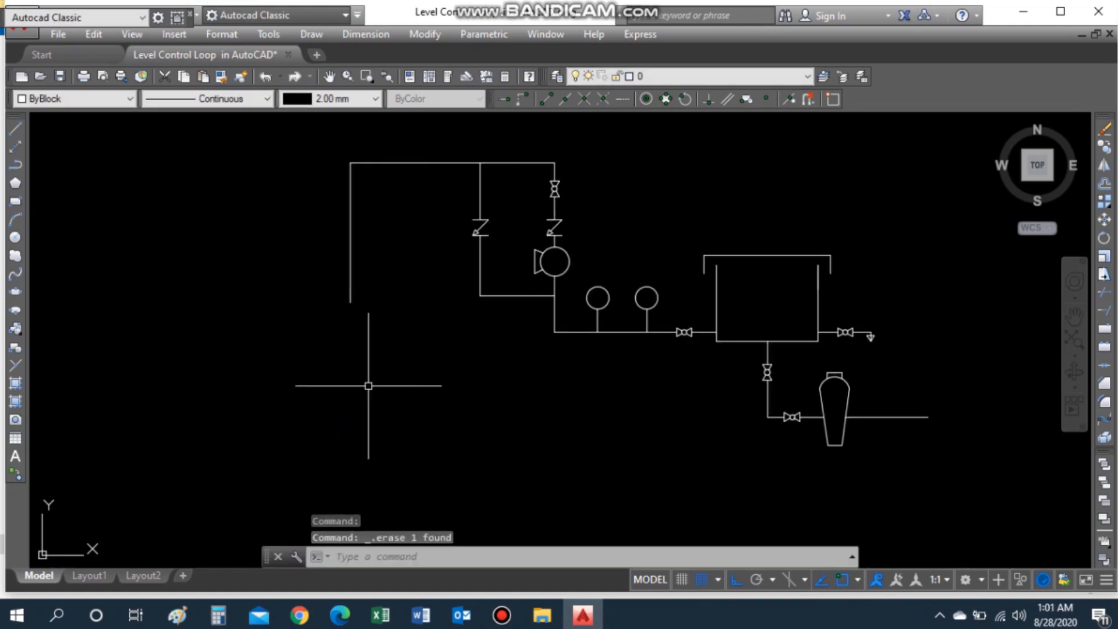
Step: Draw a wide rectangle below the open vertical pipe and a diagonal joining its lower-left and upper-right corners
key(Return)
click(297, 385)
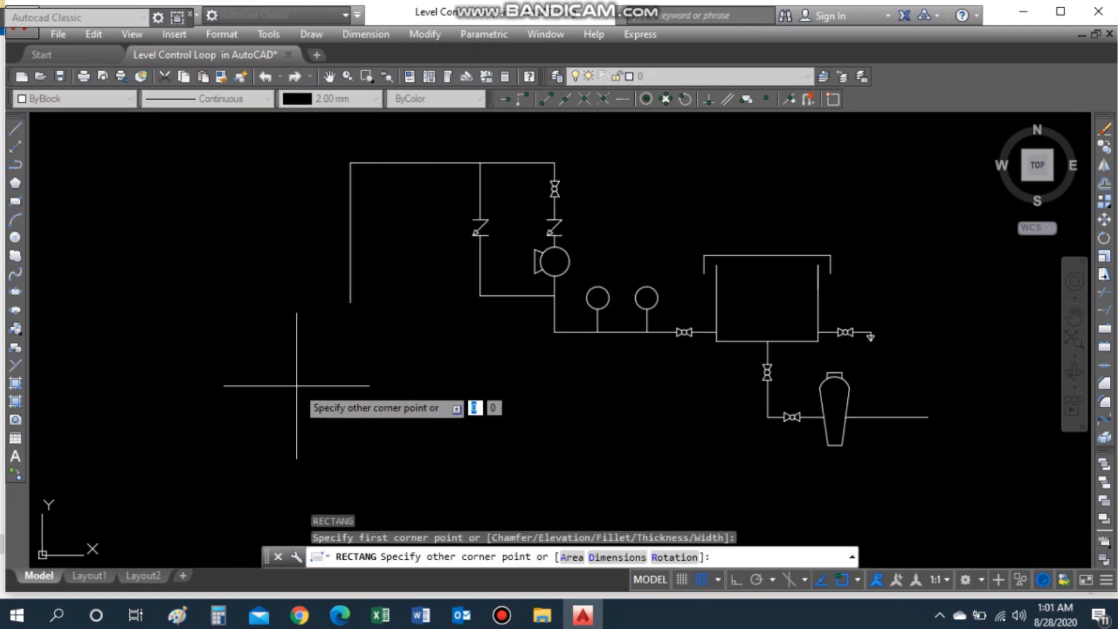
click(475, 430)
text(l)
key(Return)
click(296, 428)
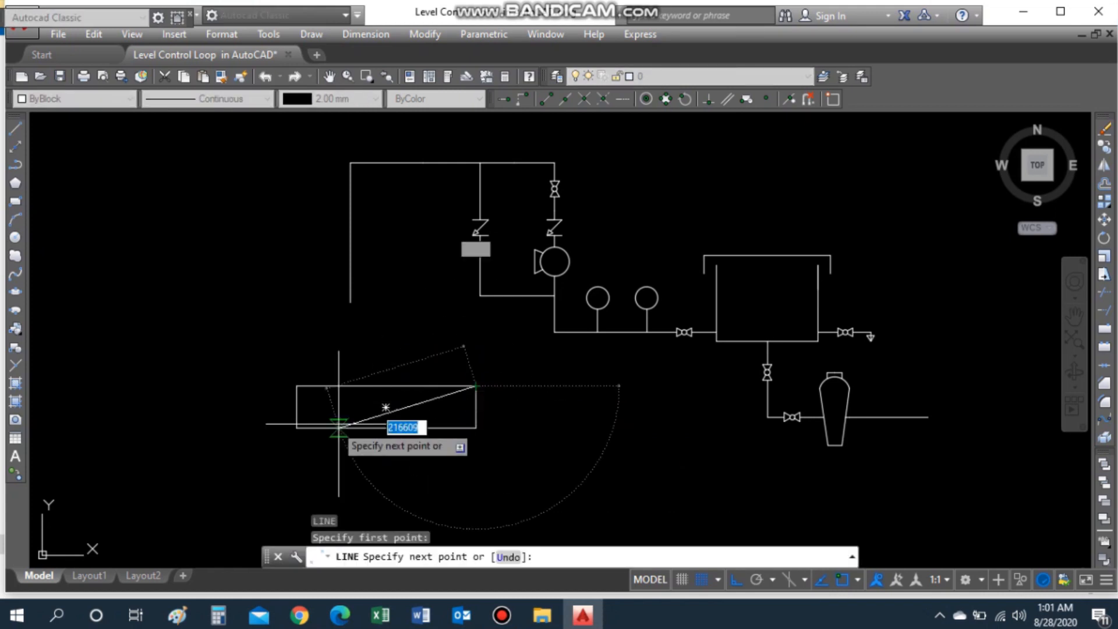
key(Escape)
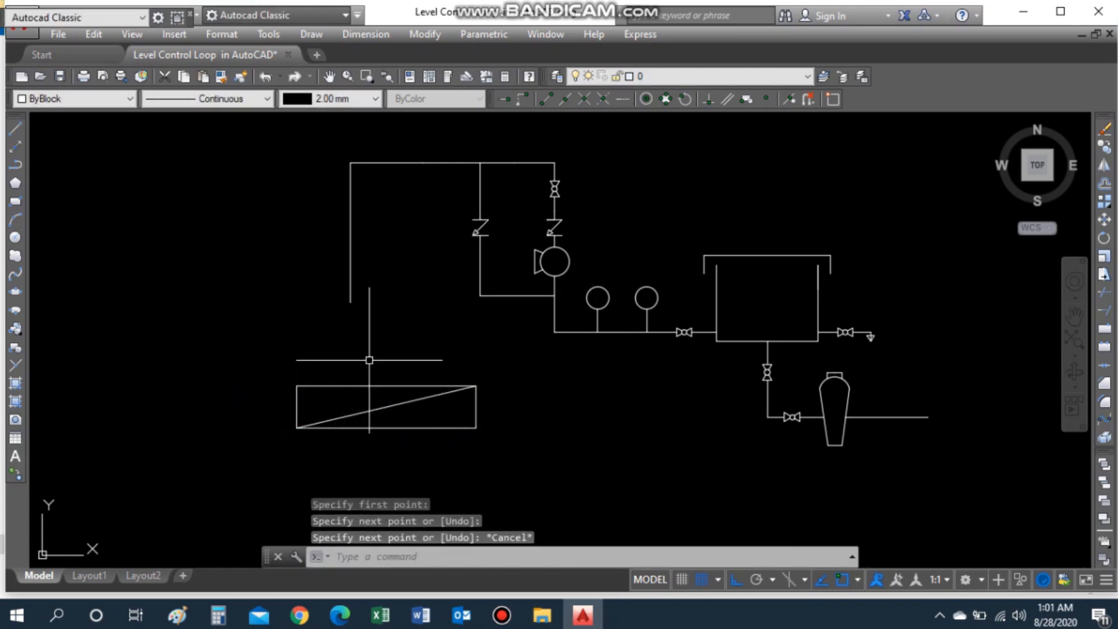
Step: Draw a vertical line from the open pipe's lower end down to the rectangle's top edge
key(Return)
click(348, 305)
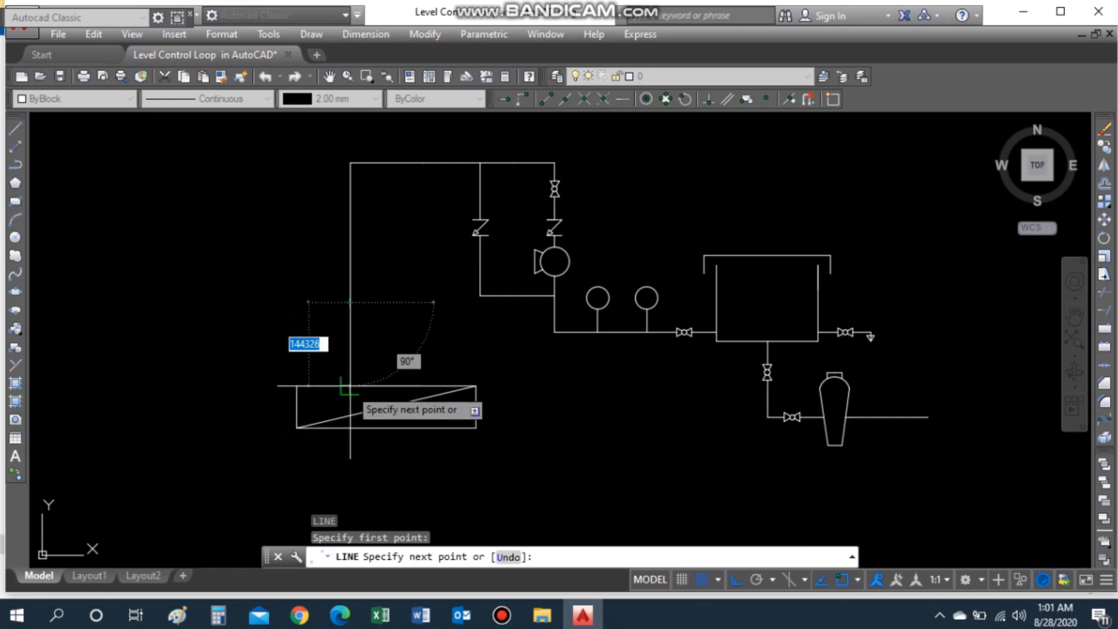
click(318, 383)
key(Escape)
Step: Move the rectangle with its diagonal slightly right so its left edge sits just left of the vertical pipe
text(m)
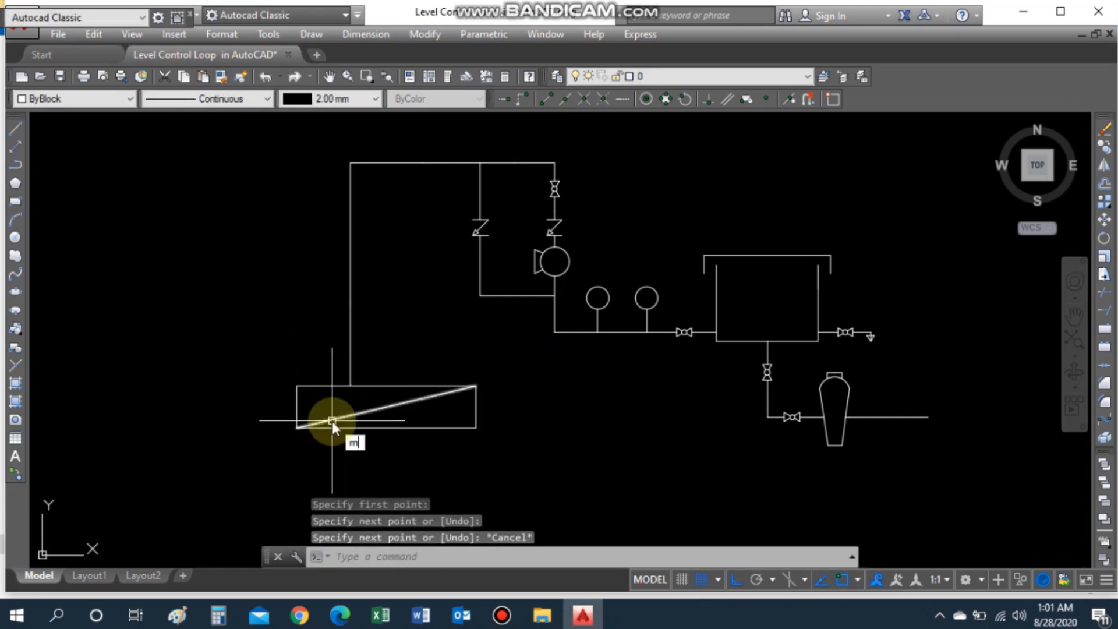
key(Return)
click(287, 382)
click(484, 433)
key(Return)
click(296, 386)
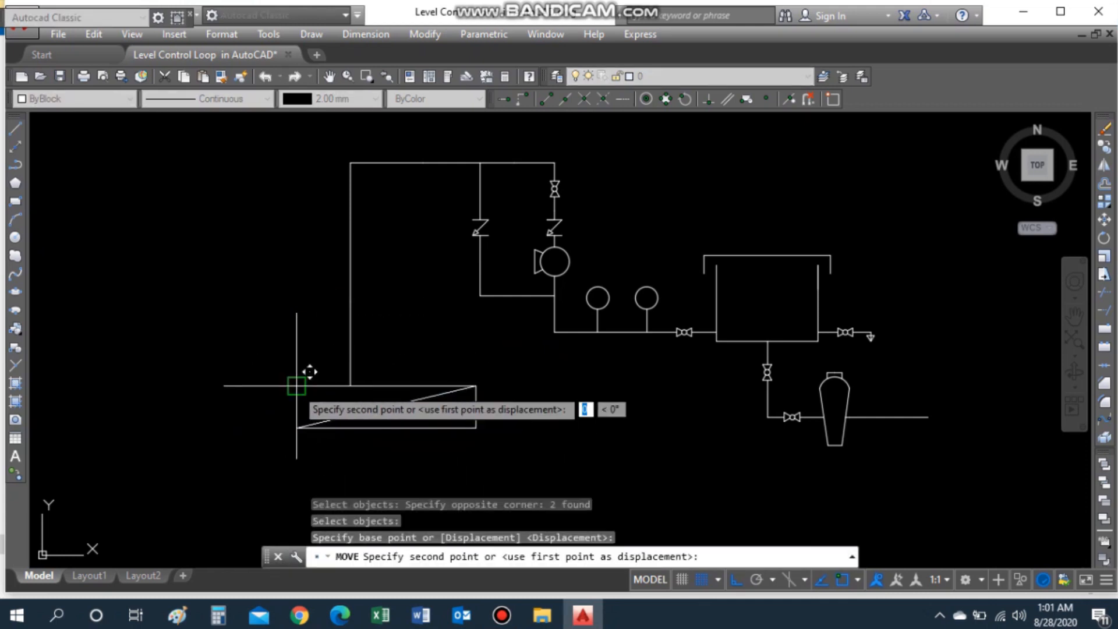
click(332, 386)
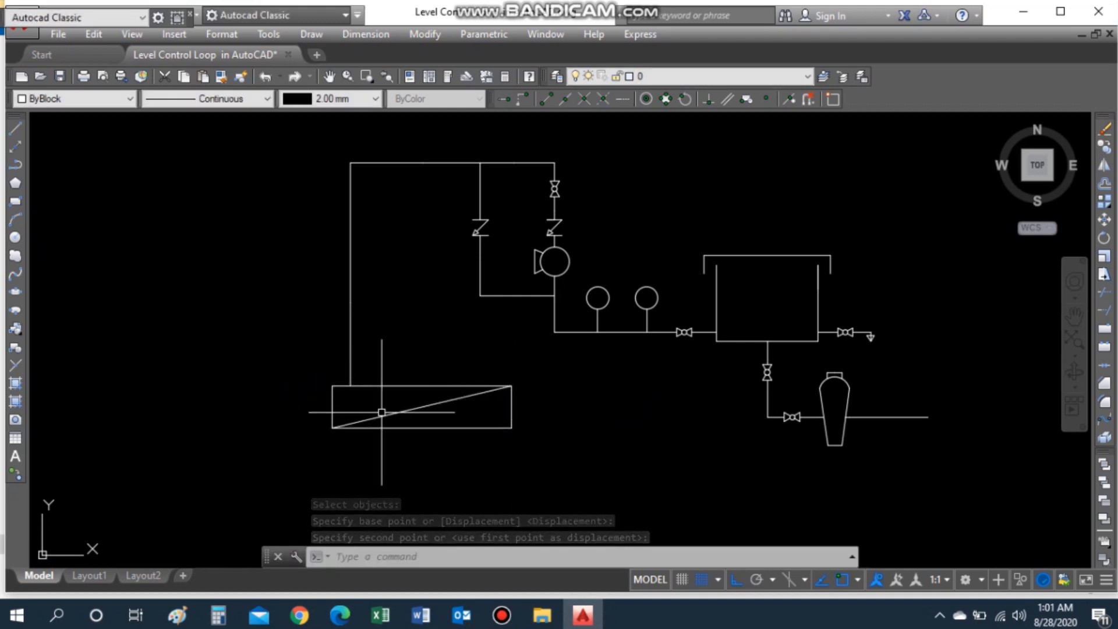
text(l)
key(Return)
key(Escape)
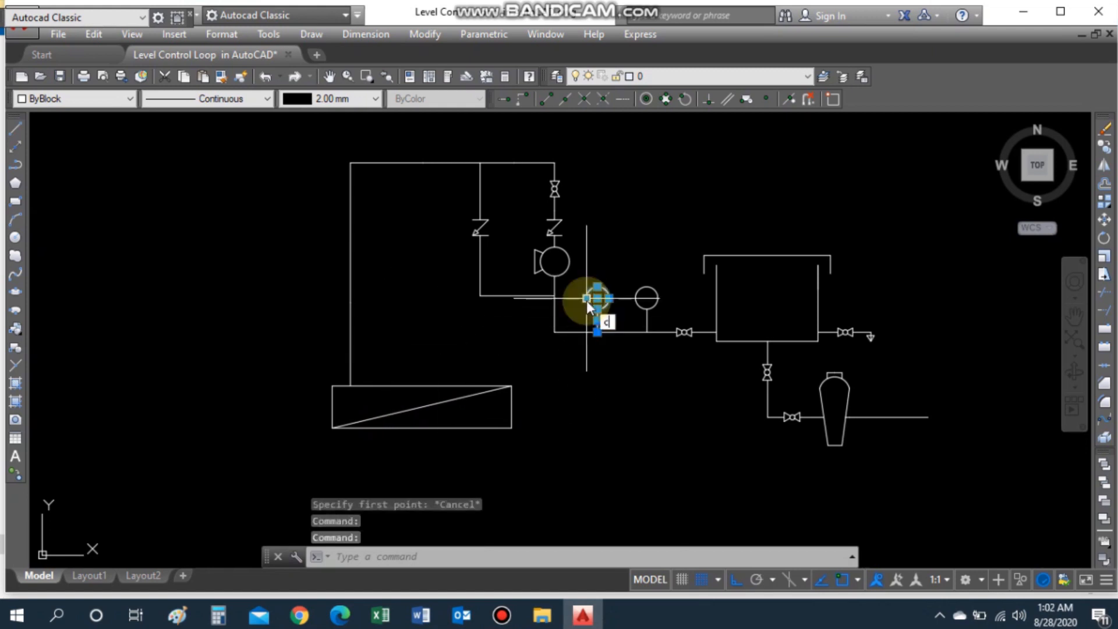
Step: Copy the circular instrument and stem nearest the pump to the left of the long vertical pipe, above the rectangle
text(o)
key(Return)
click(597, 332)
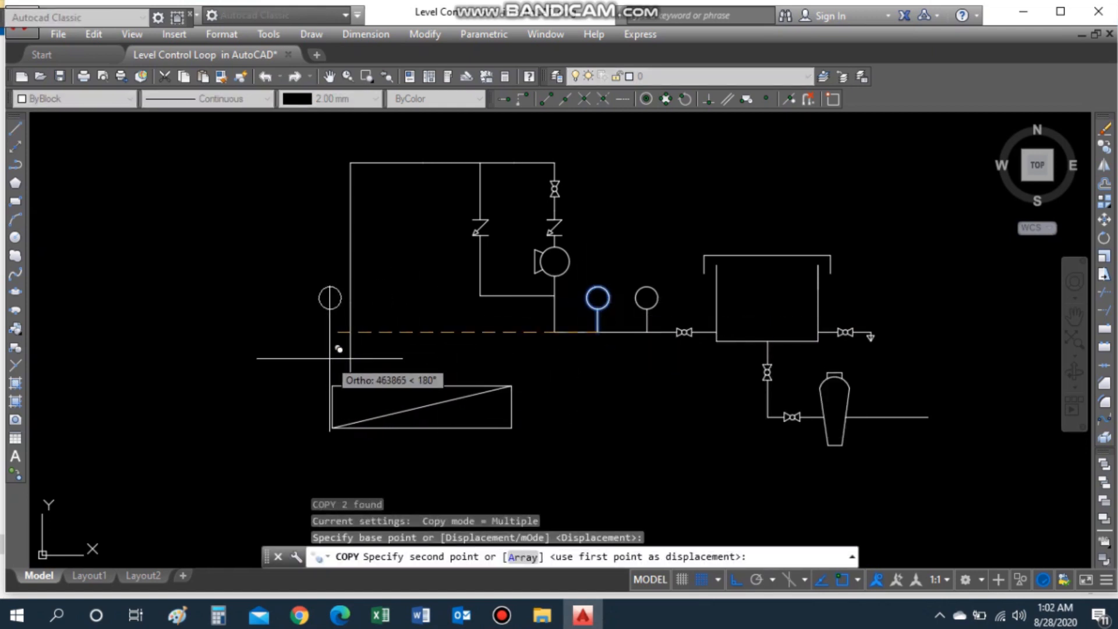
click(331, 358)
key(Escape)
Step: Rotate the copied circular instrument 90° counterclockwise about its stem's lower end so the stem lies horizontal
key(Return)
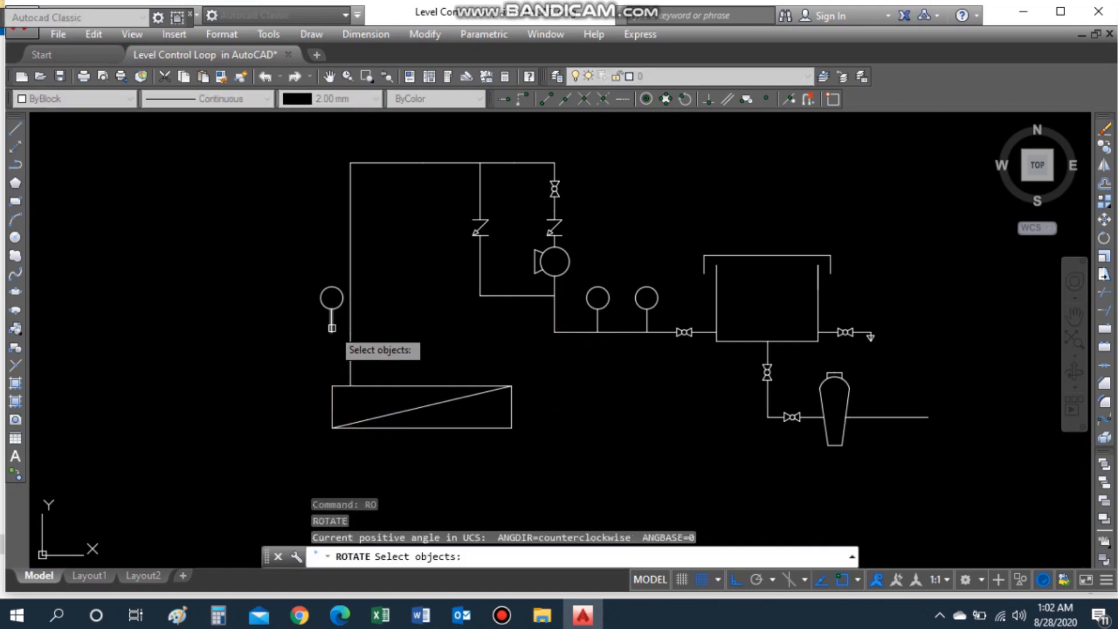
click(331, 327)
click(332, 309)
key(Return)
click(332, 332)
key(F8)
key(F8)
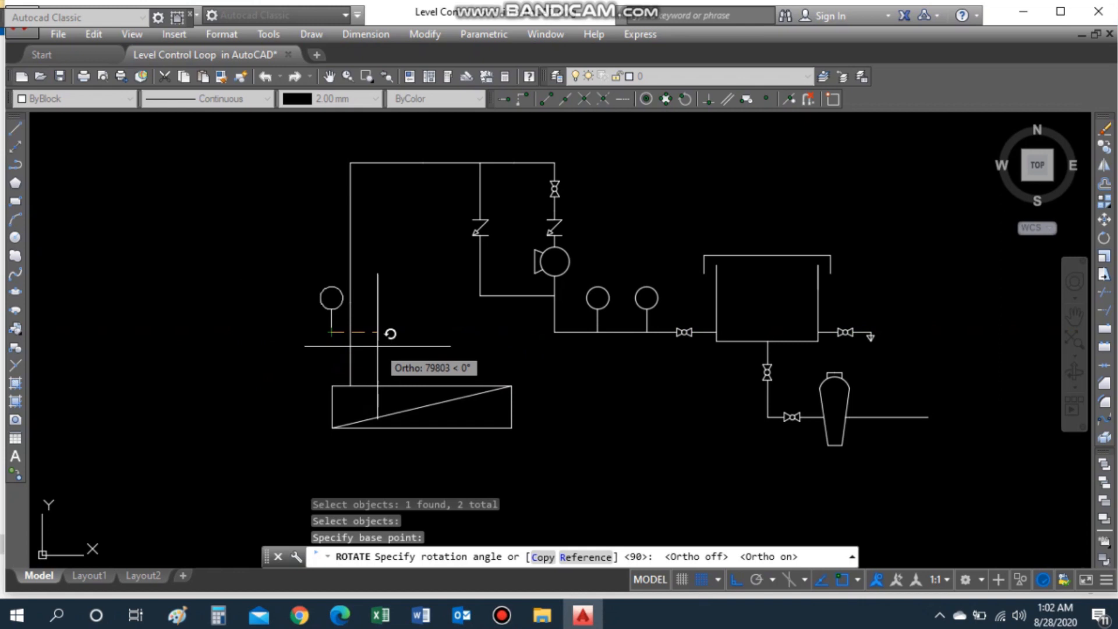
click(336, 256)
Step: Move the rotated instrument right so its stem's free end meets the long vertical pipe
text(m)
key(Return)
click(326, 332)
click(297, 321)
key(Return)
click(331, 332)
click(351, 332)
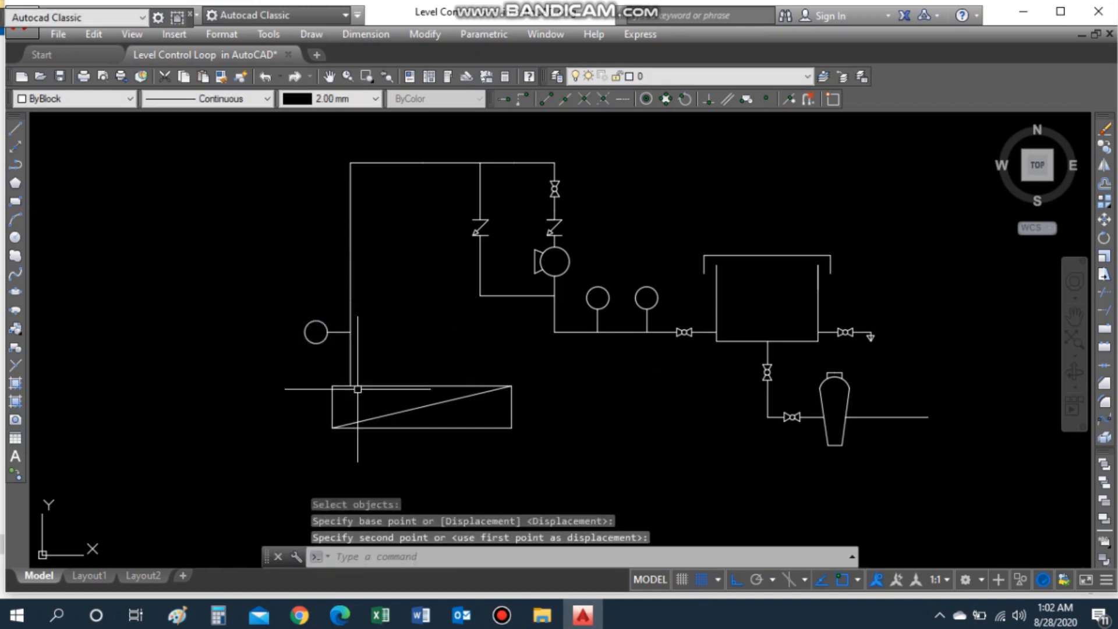
Step: Draw a pipe from the midpoint of the rectangle's left edge, running about 121,900 units left, then down and right beneath the rectangle
click(344, 419)
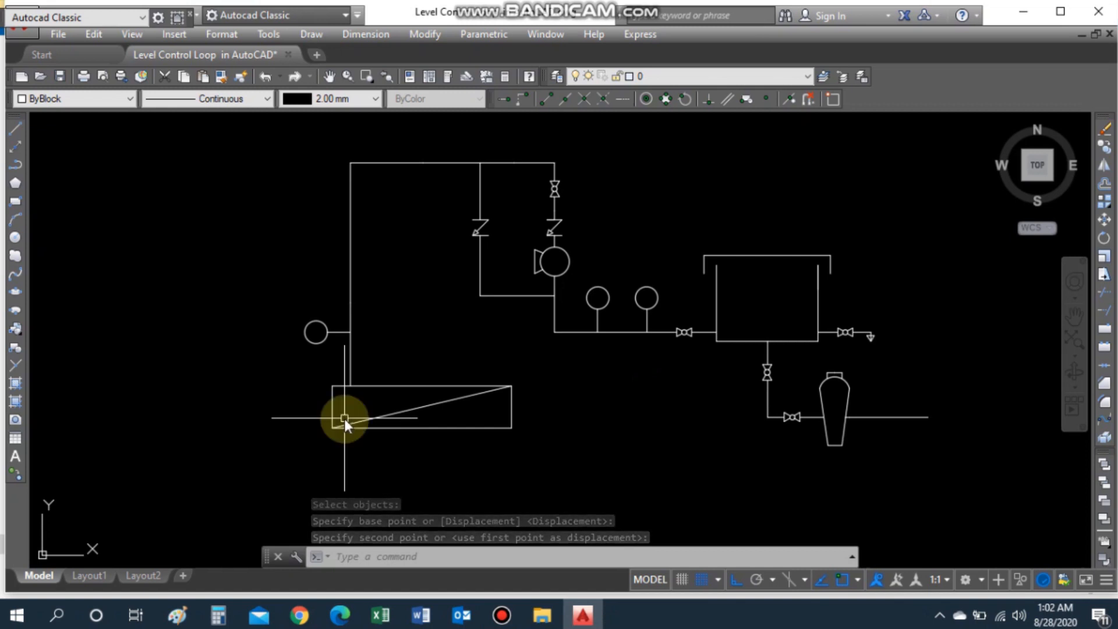
text(l)
key(Return)
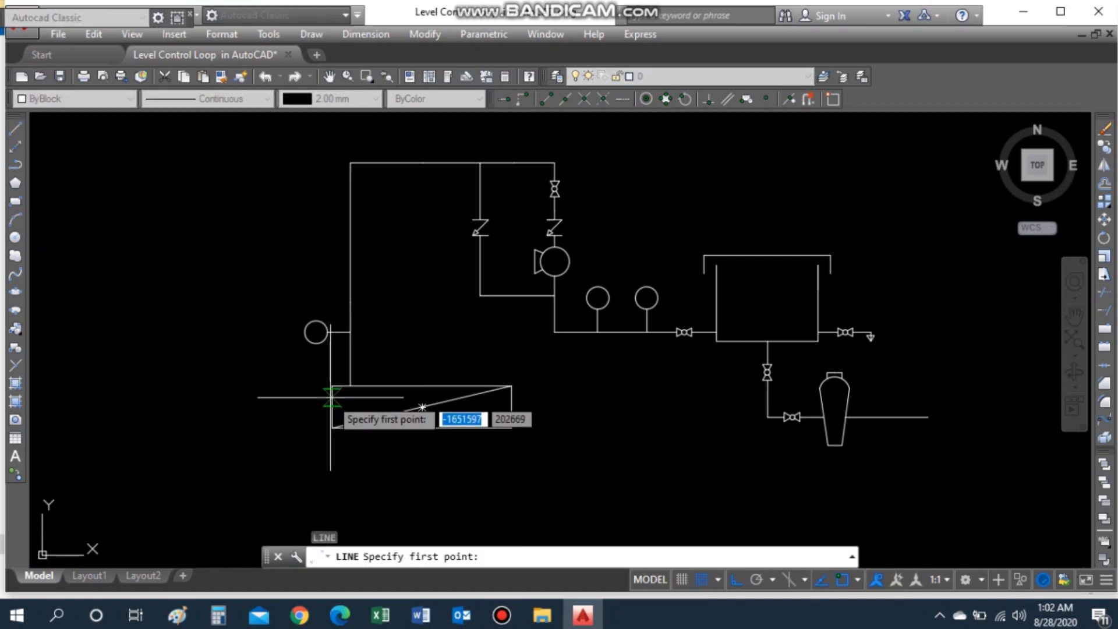
scroll(330, 397, up, 4)
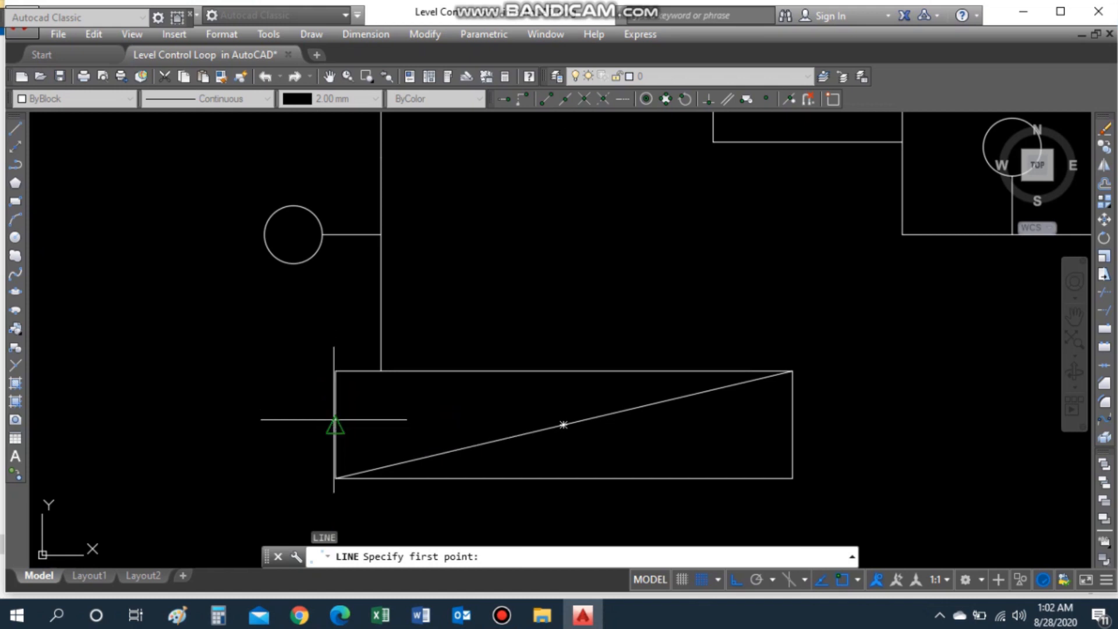
click(335, 424)
scroll(184, 424, down, 2)
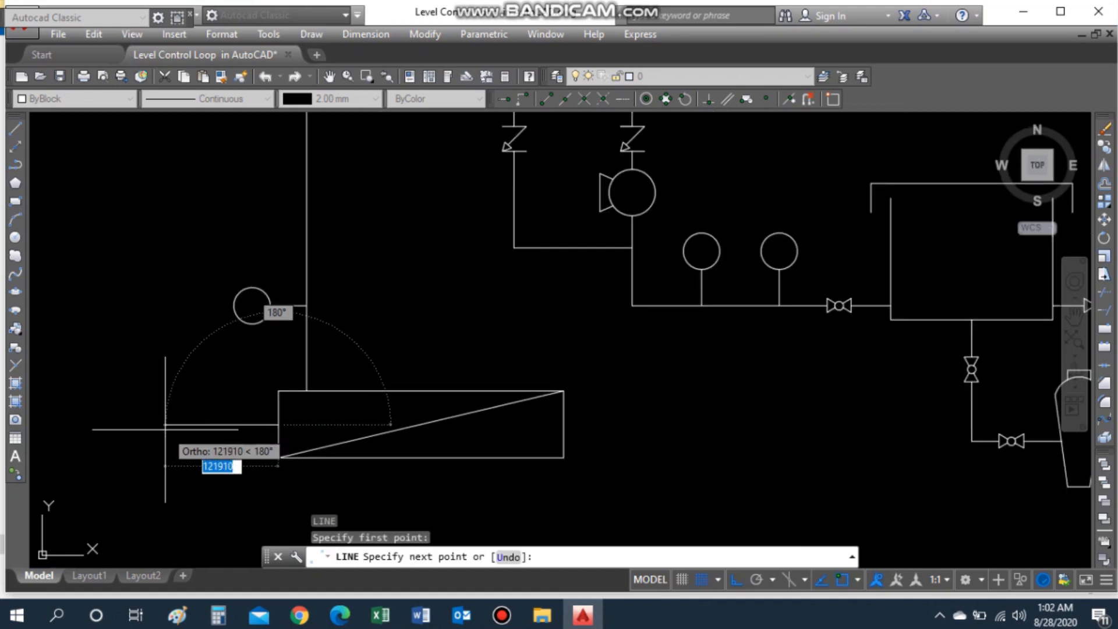
click(166, 430)
scroll(174, 507, down, 2)
scroll(176, 512, up, 2)
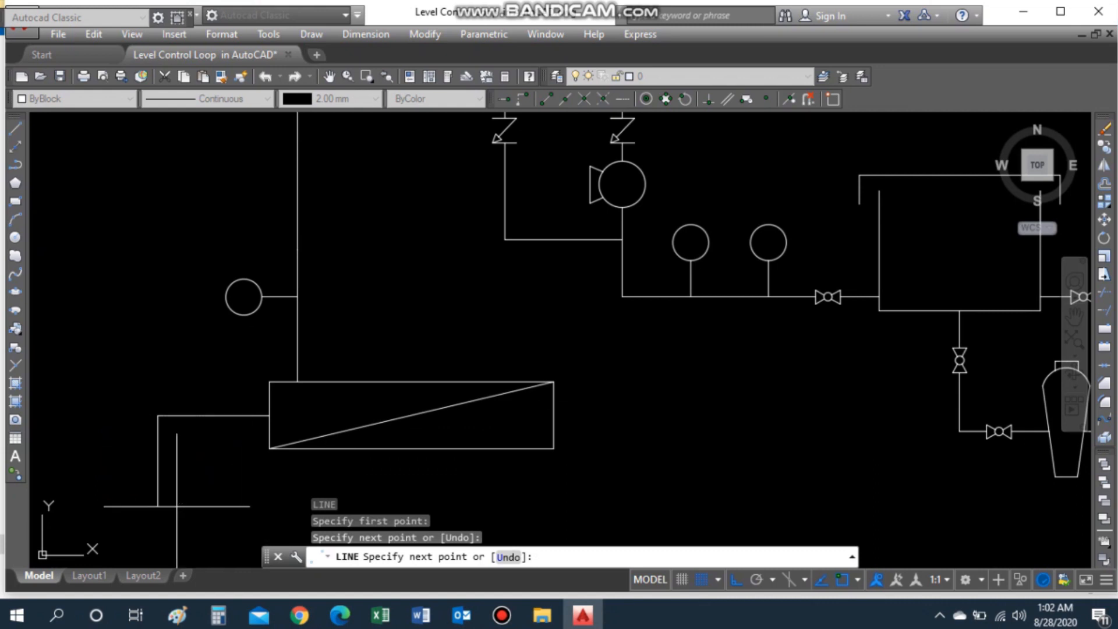
click(177, 506)
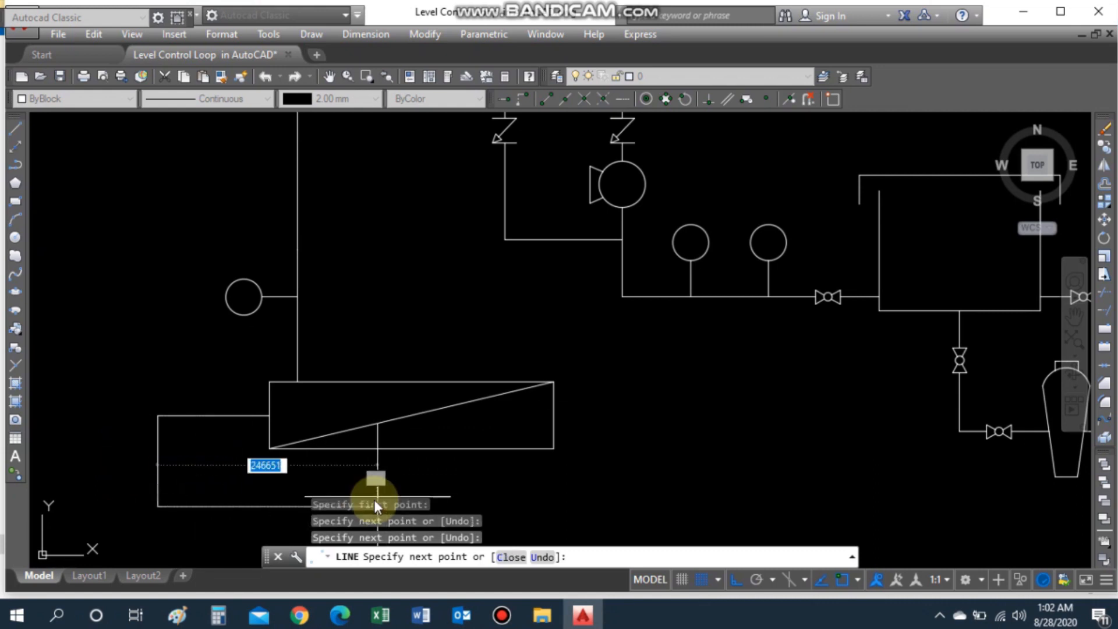
click(504, 506)
key(Escape)
scroll(505, 510, down, 5)
scroll(646, 452, up, 4)
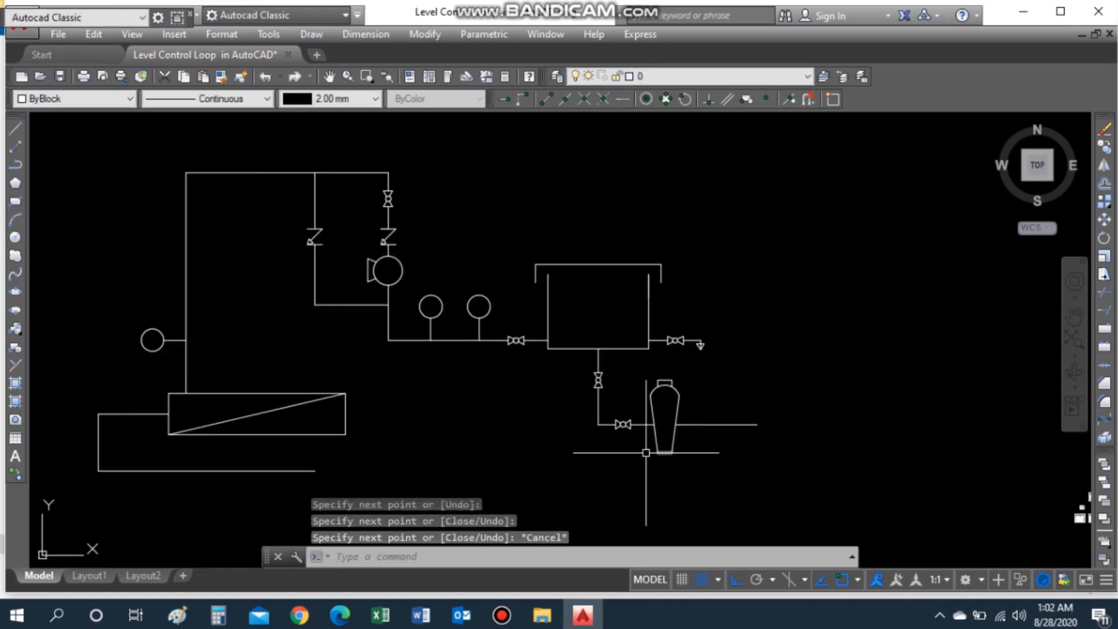
Step: Draw a circle of about 30,400 units radius for the rotameter, centred on the pipe beneath the rectangle
scroll(641, 408, down, 4)
scroll(550, 365, up, 4)
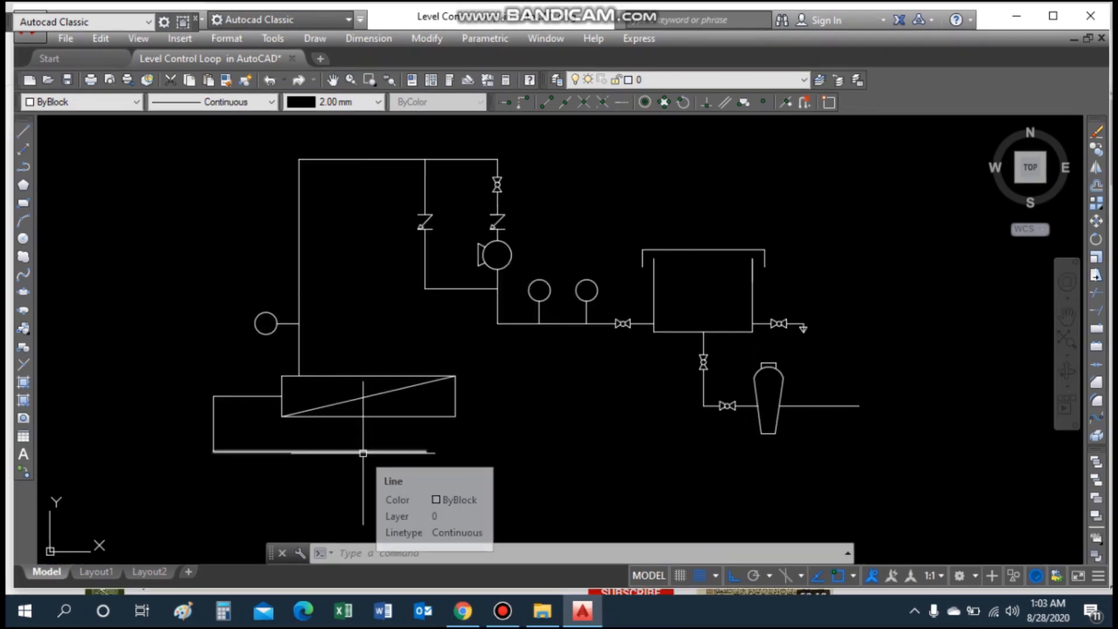
text(c)
key(Return)
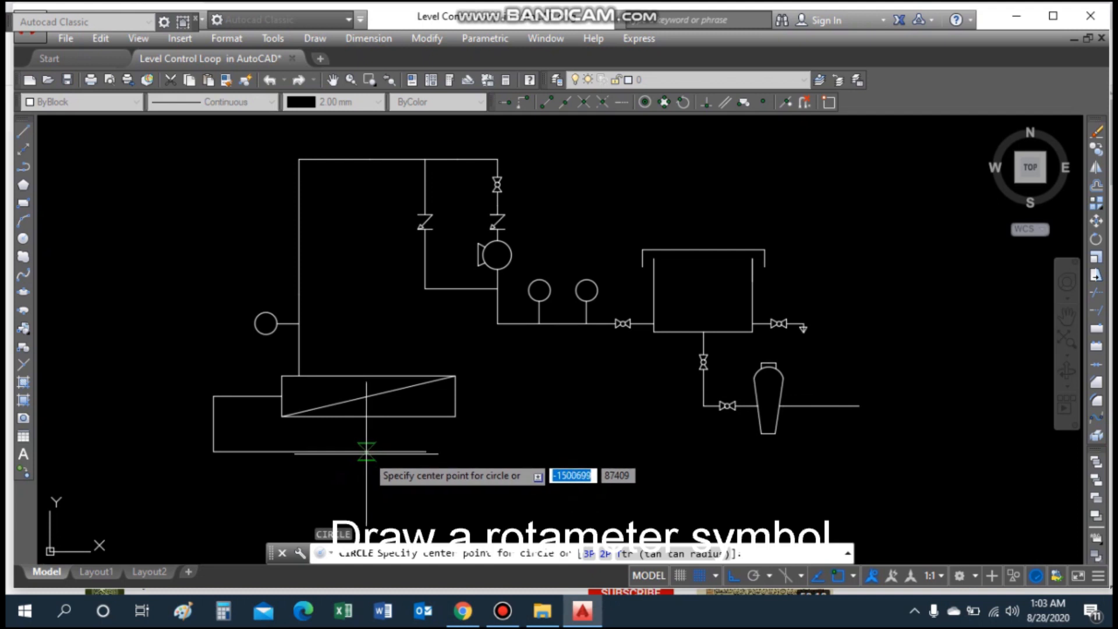
click(366, 452)
click(383, 461)
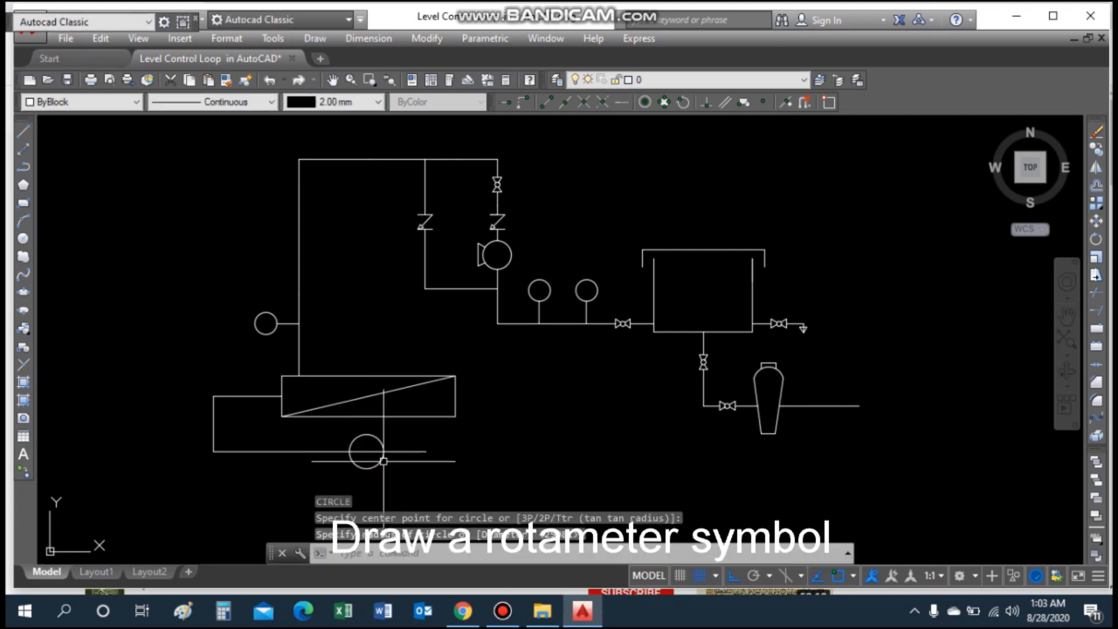
key(Return)
scroll(381, 441, up, 3)
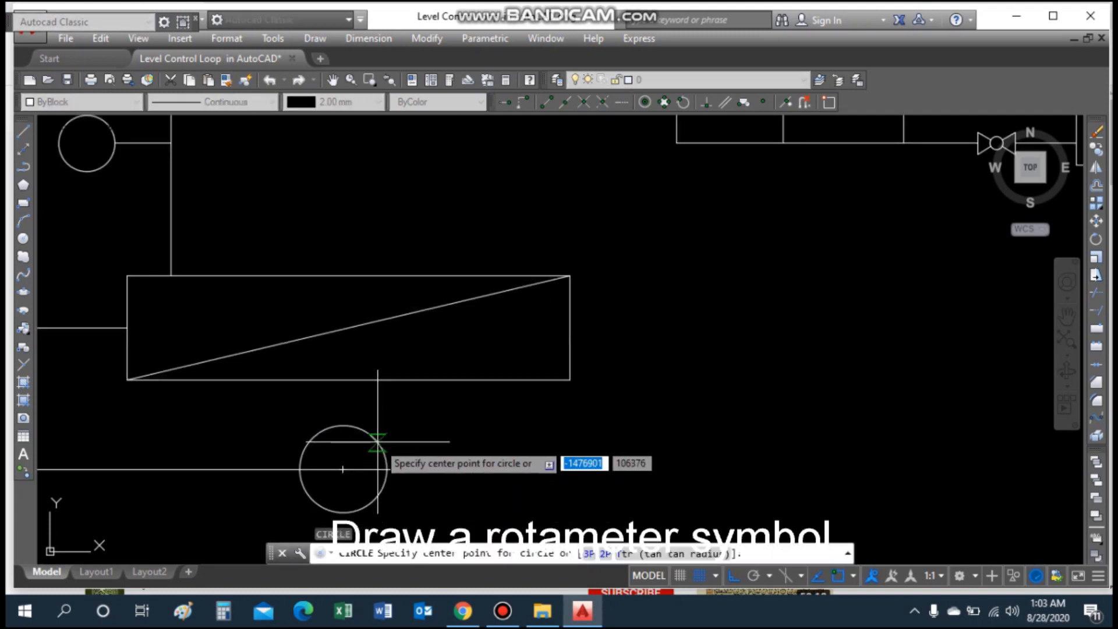
click(378, 443)
key(Escape)
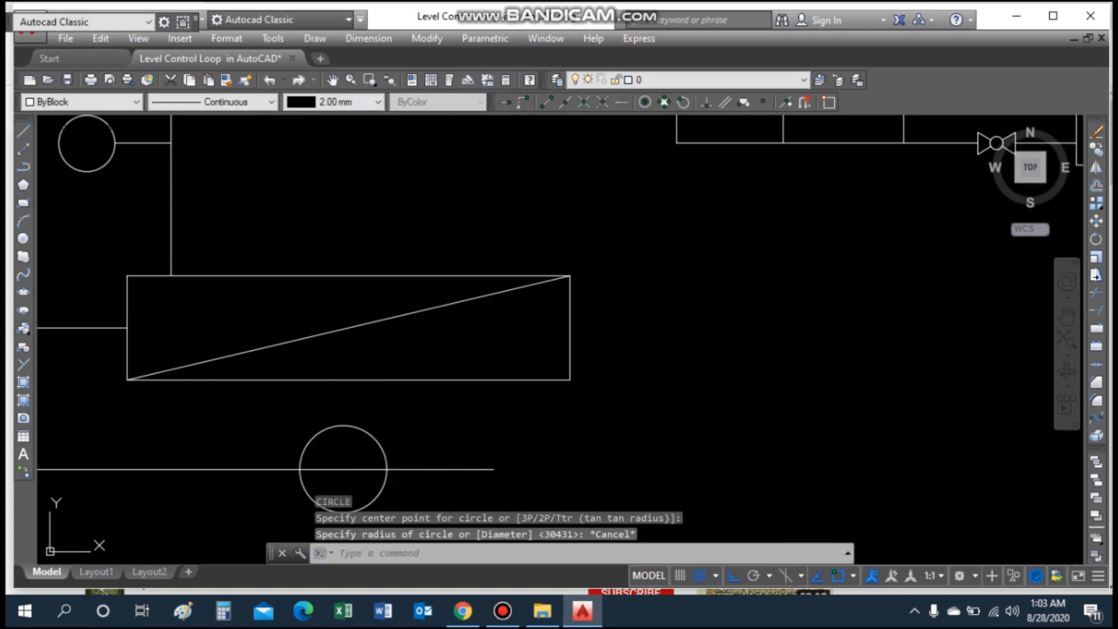
Step: Draw a slanted line from the rotameter circle's upper right down to the pipe, without ortho constraint
text(l)
key(Return)
click(374, 437)
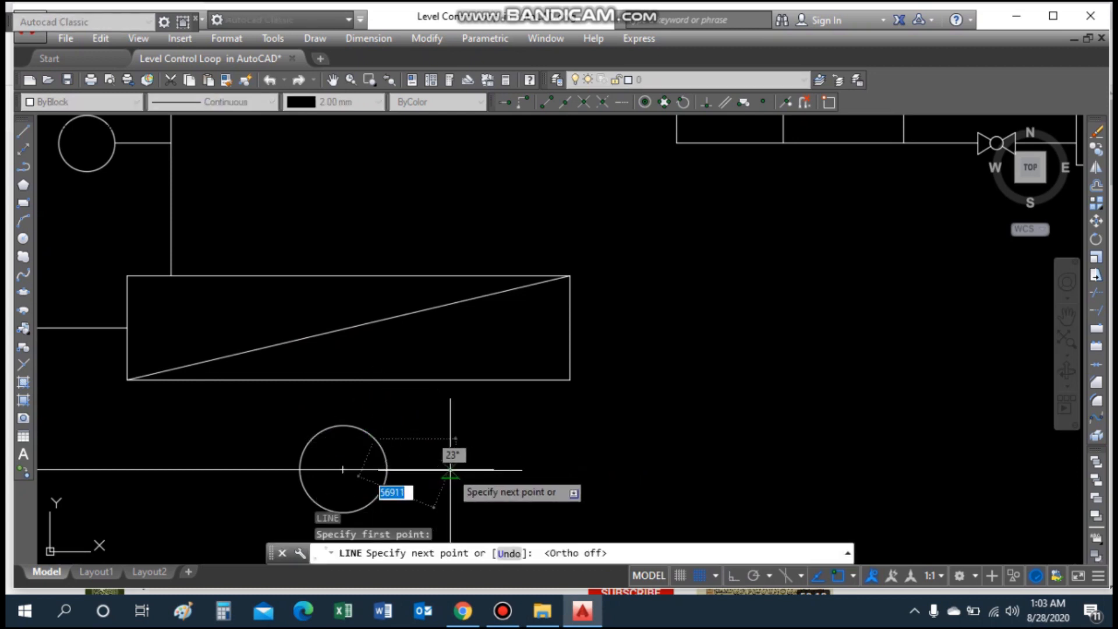
click(446, 470)
scroll(402, 466, down, 3)
scroll(420, 460, up, 5)
key(Escape)
Step: Mirror the slanted line about the horizontal pipe, keeping the original, to form the rotameter's pointed cone
text(mi)
key(Return)
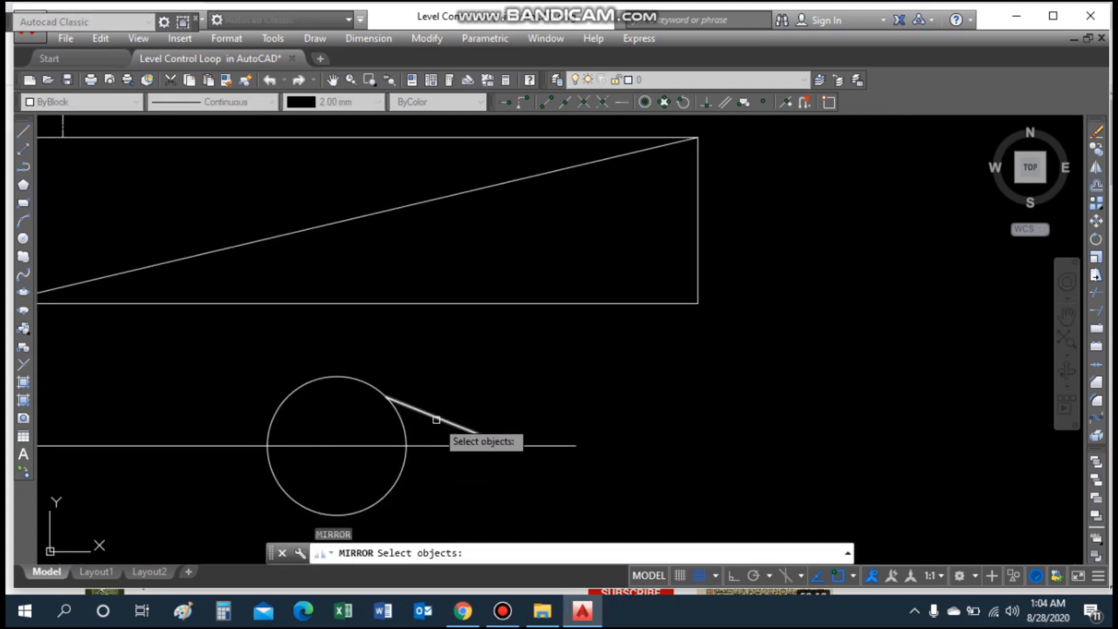
click(436, 419)
key(Return)
click(507, 445)
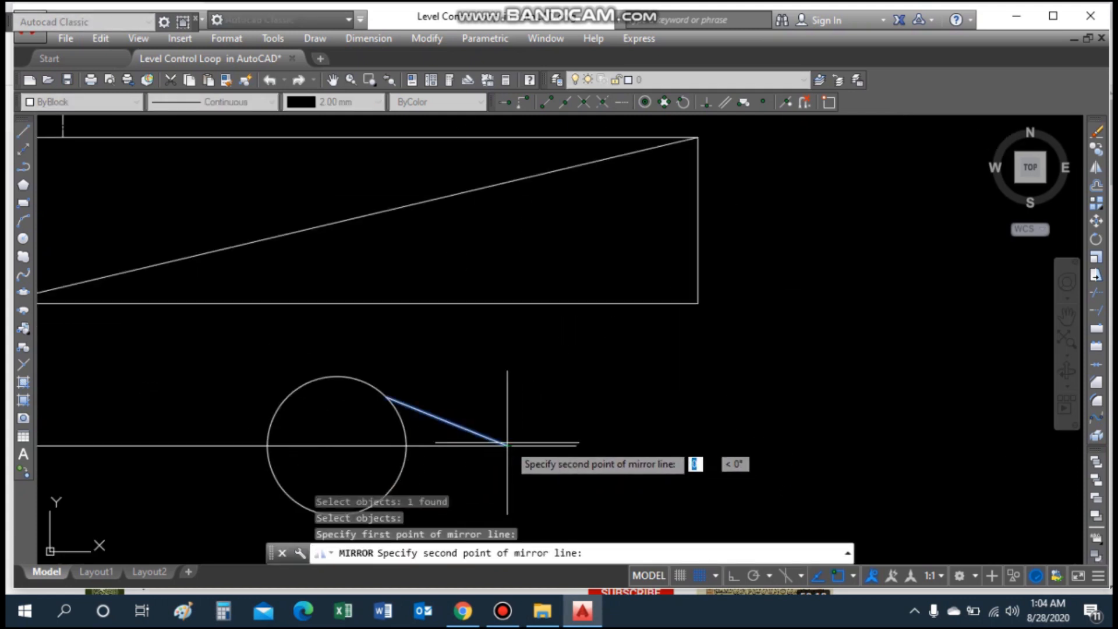
click(660, 414)
key(Return)
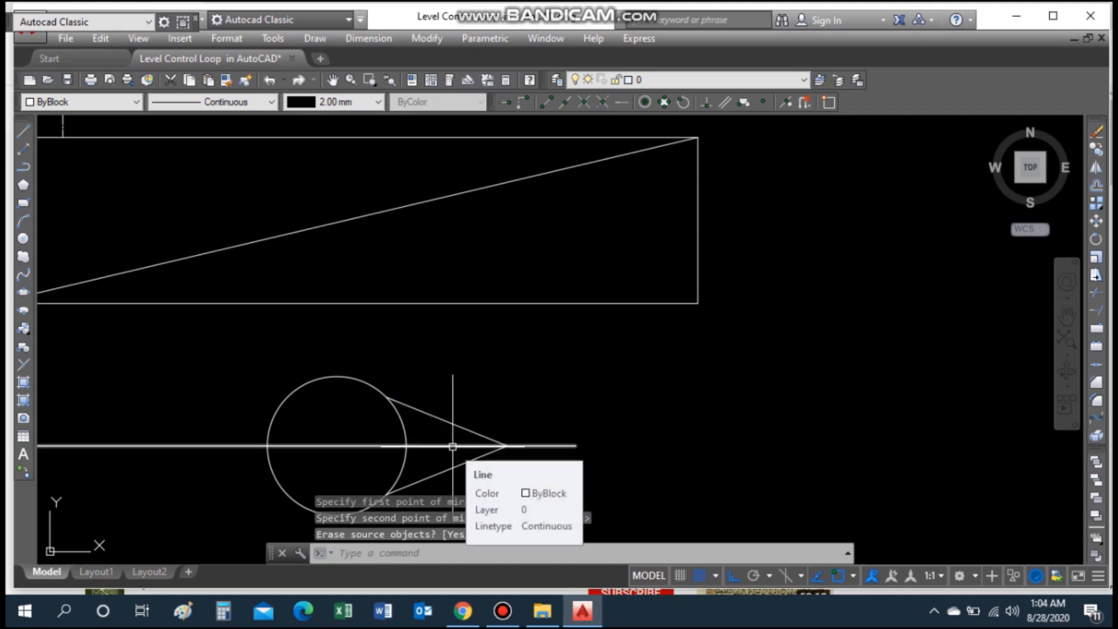
Step: Trim away the pipe sections inside the rotameter's circle and cone
text(tr)
key(Return)
scroll(454, 444, down, 4)
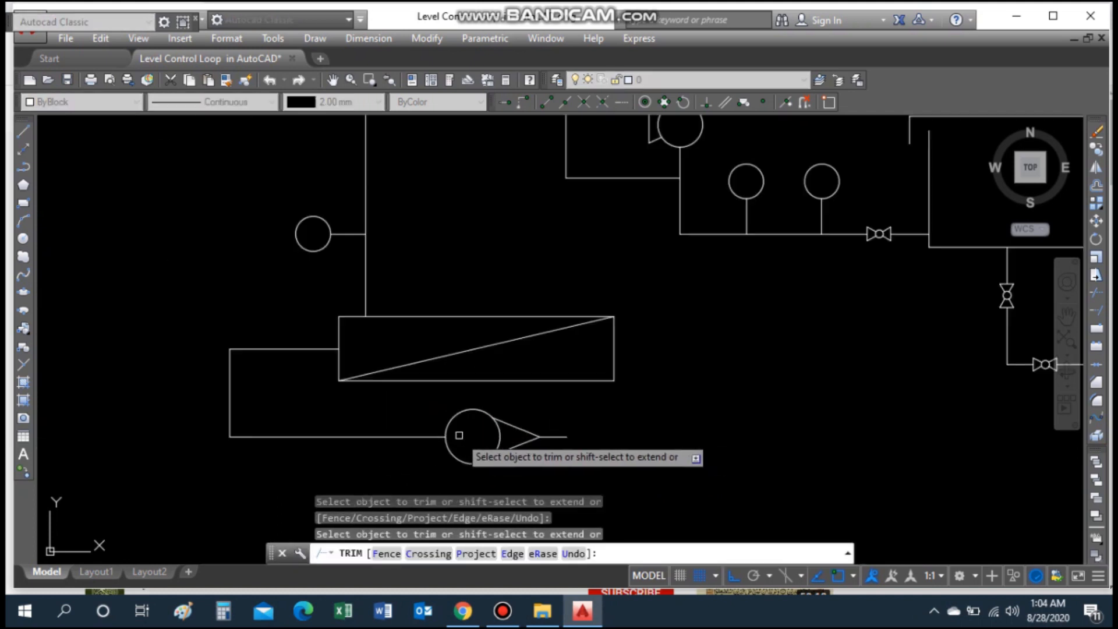
key(Escape)
scroll(524, 460, up, 5)
scroll(530, 457, down, 5)
scroll(534, 453, up, 4)
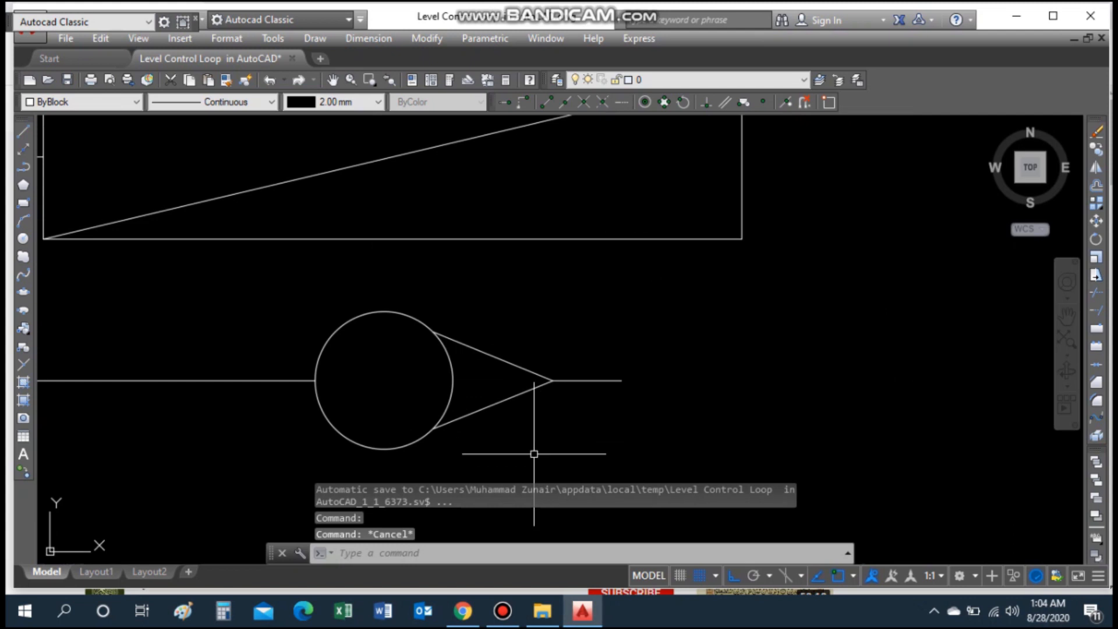
Step: Try to add a short horizontal line from the rotameter cone's apex back into the cone
text(l)
key(Return)
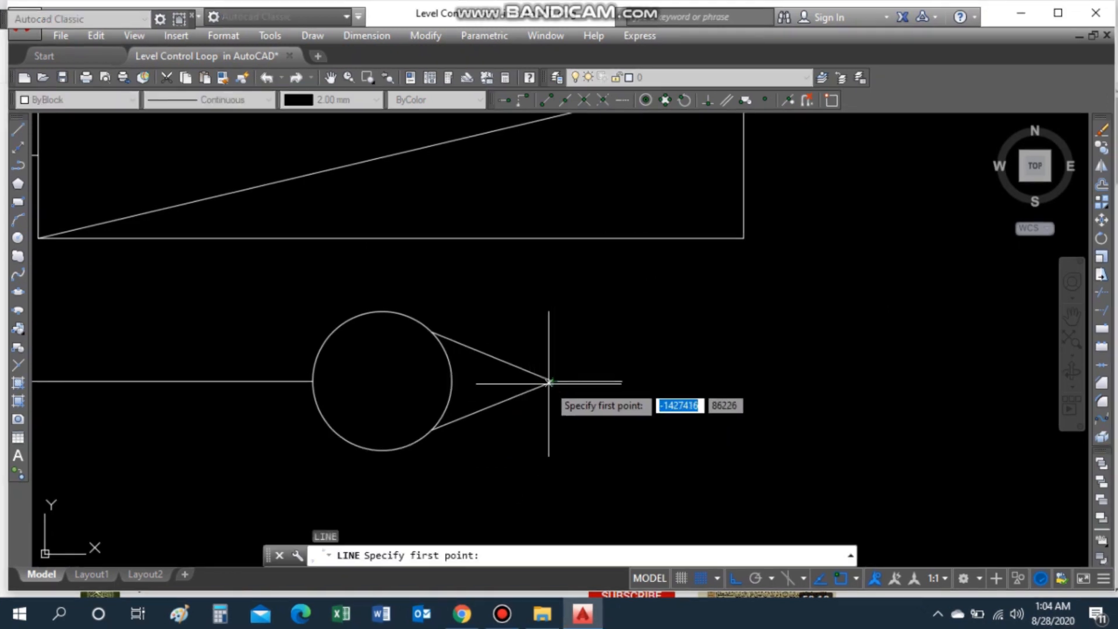
click(551, 382)
click(512, 382)
key(Escape)
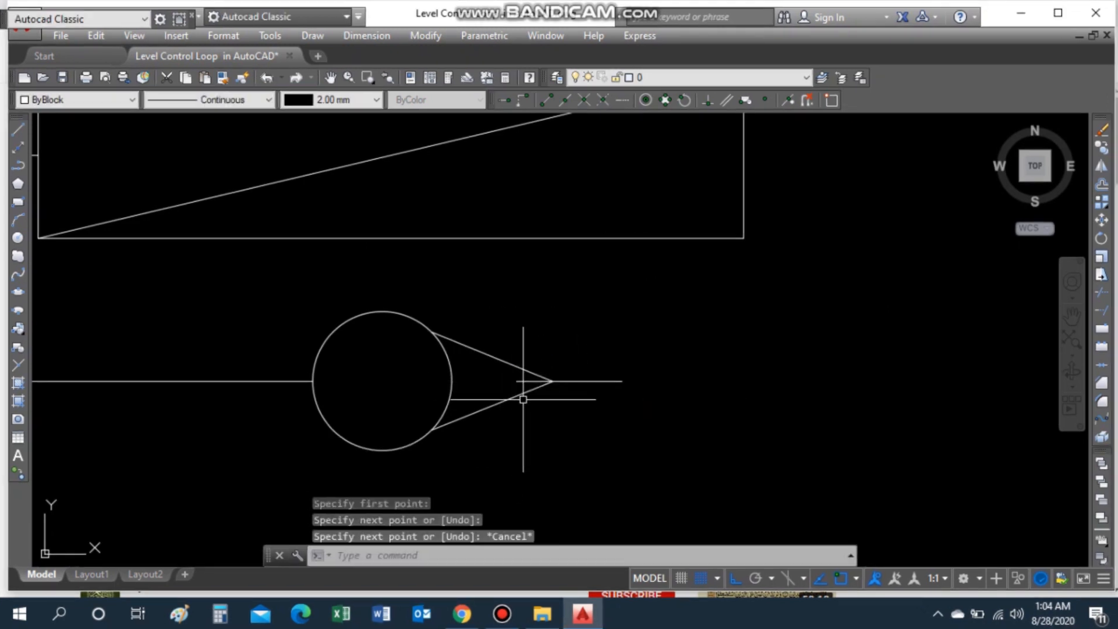
click(520, 392)
click(552, 382)
click(516, 382)
click(539, 376)
click(550, 382)
click(517, 381)
key(Escape)
Step: Draw the return pipe from the rotameter's outlet right, up, and back down above the tank cover, ending in a short slanted stroke
scroll(729, 417, down, 8)
scroll(1043, 392, up, 2)
scroll(885, 379, down, 2)
scroll(850, 355, up, 3)
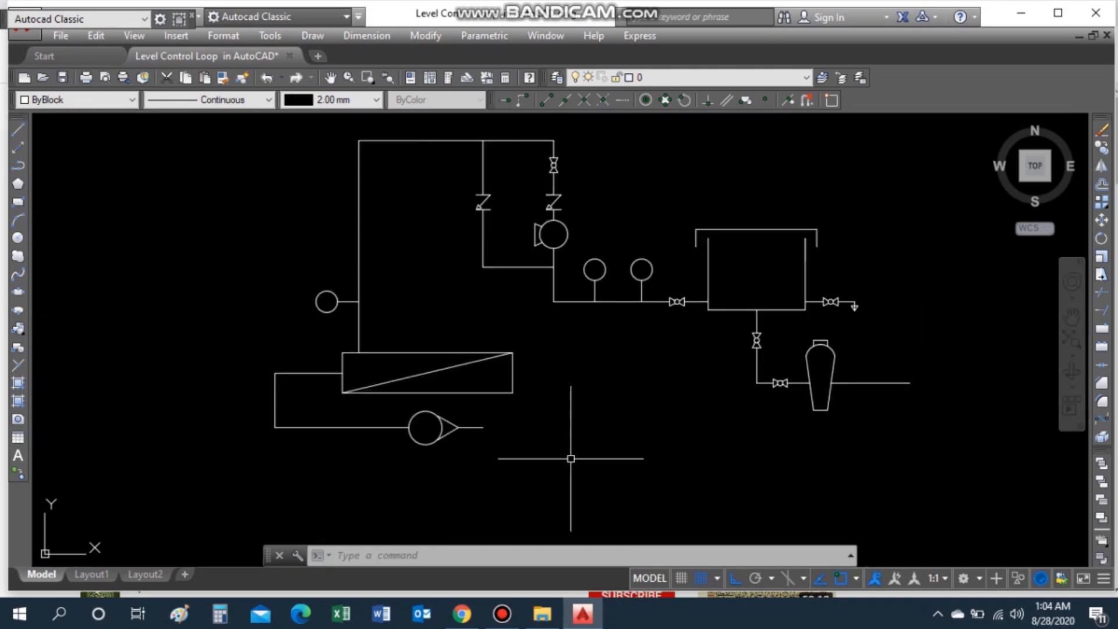
key(l)
key(Return)
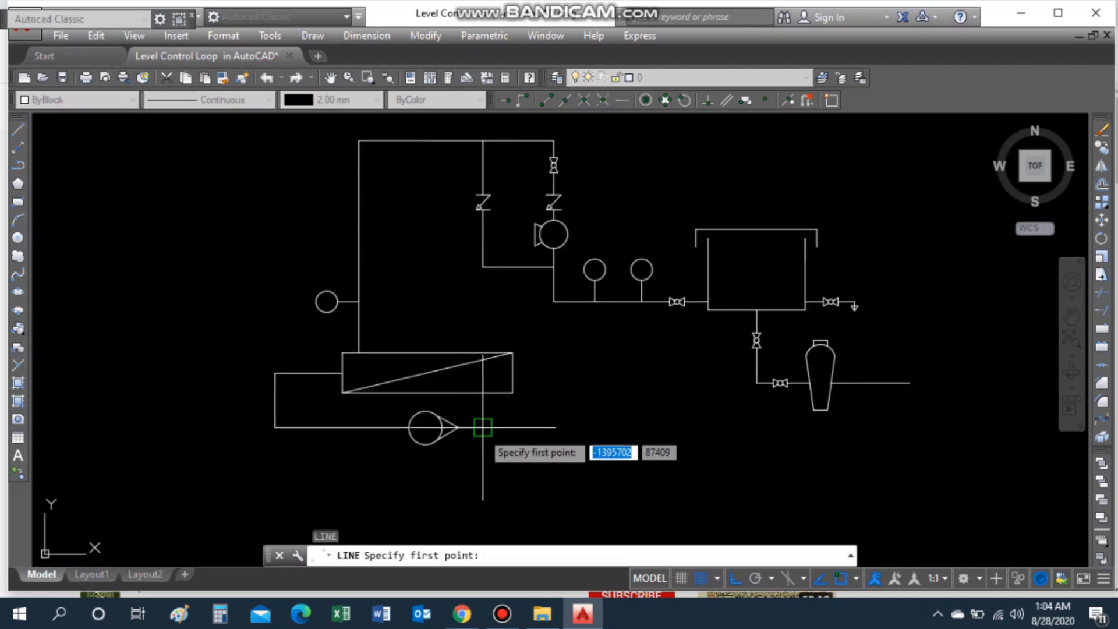
click(483, 427)
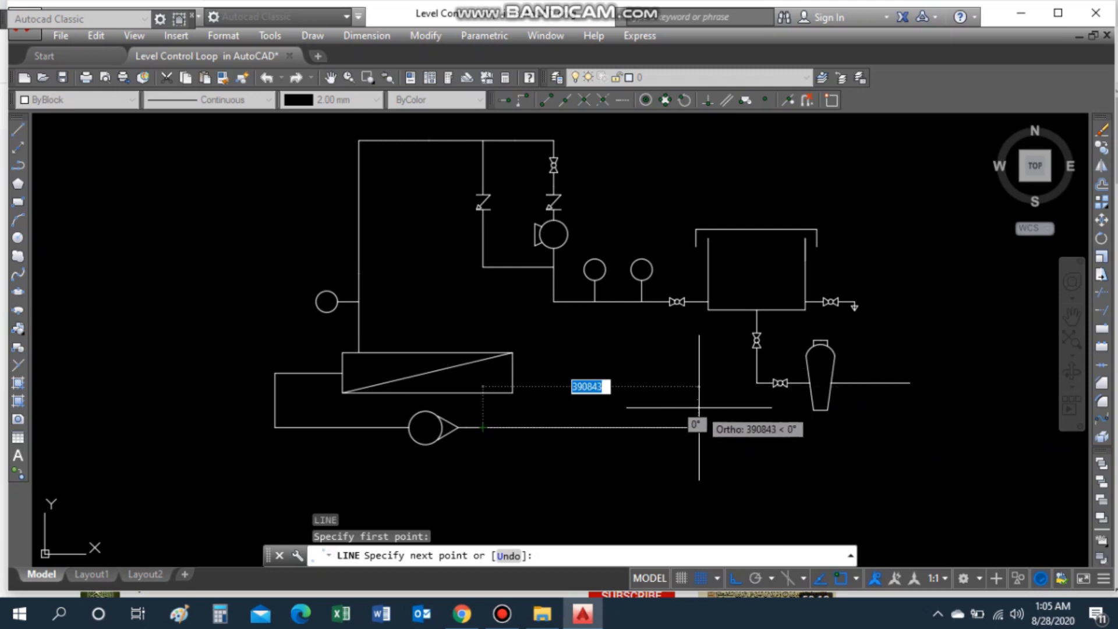
click(895, 427)
click(895, 187)
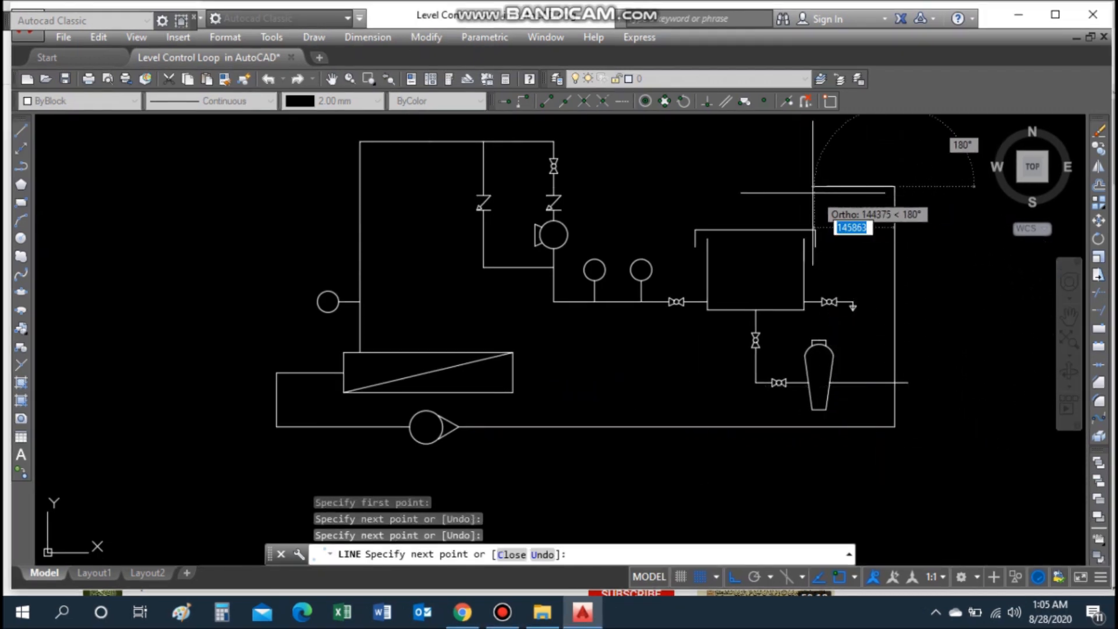
click(782, 194)
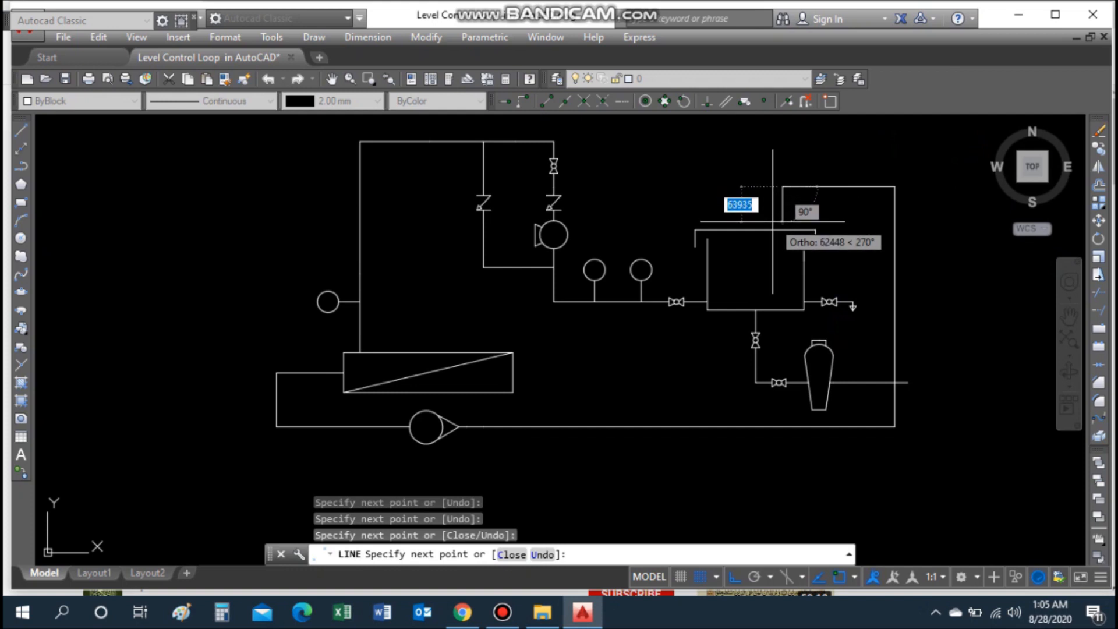
scroll(783, 228, up, 5)
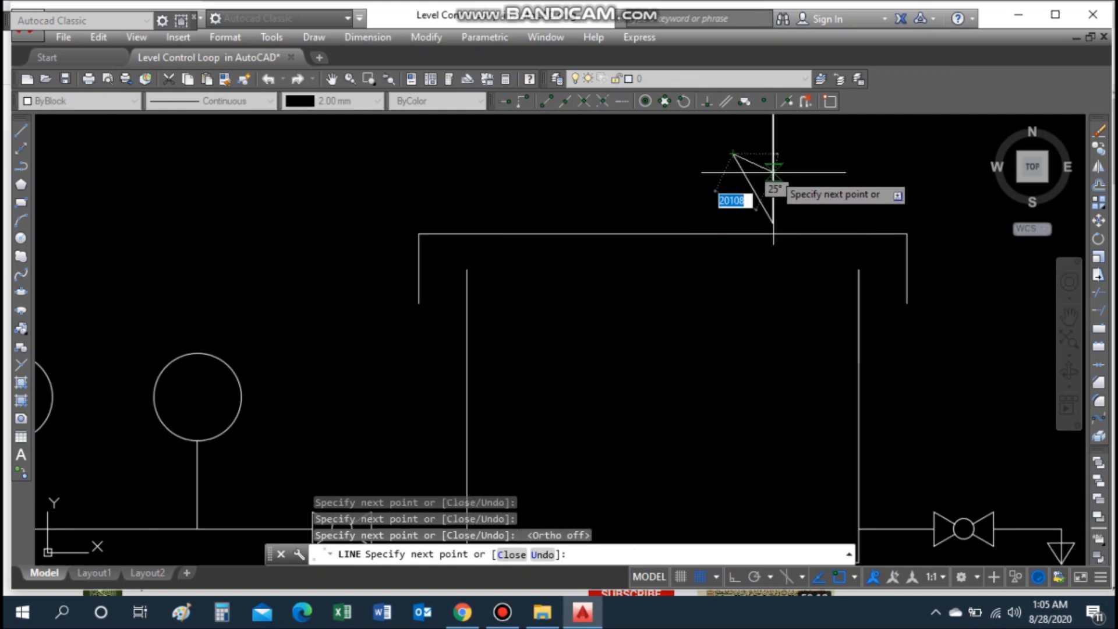
key(Escape)
Step: Mirror the slanted stroke about the vertical inlet pipe above the tank, keeping the original, to form an arrowhead
scroll(802, 185, down, 5)
scroll(811, 173, up, 2)
text(mi)
key(Return)
click(746, 208)
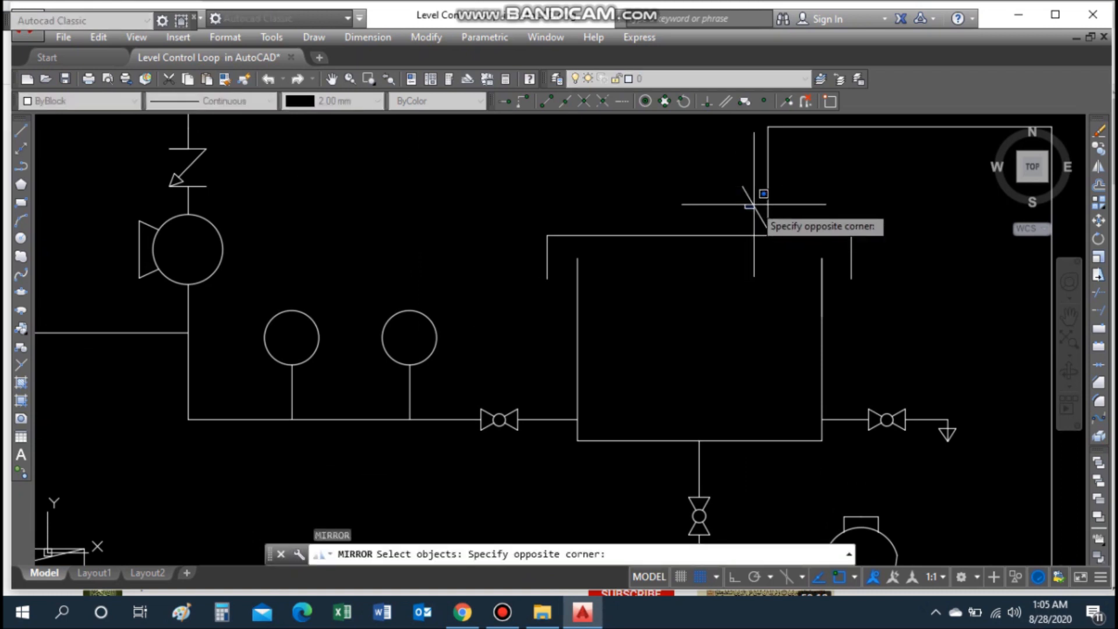
click(754, 205)
click(754, 204)
key(Return)
click(768, 229)
key(F8)
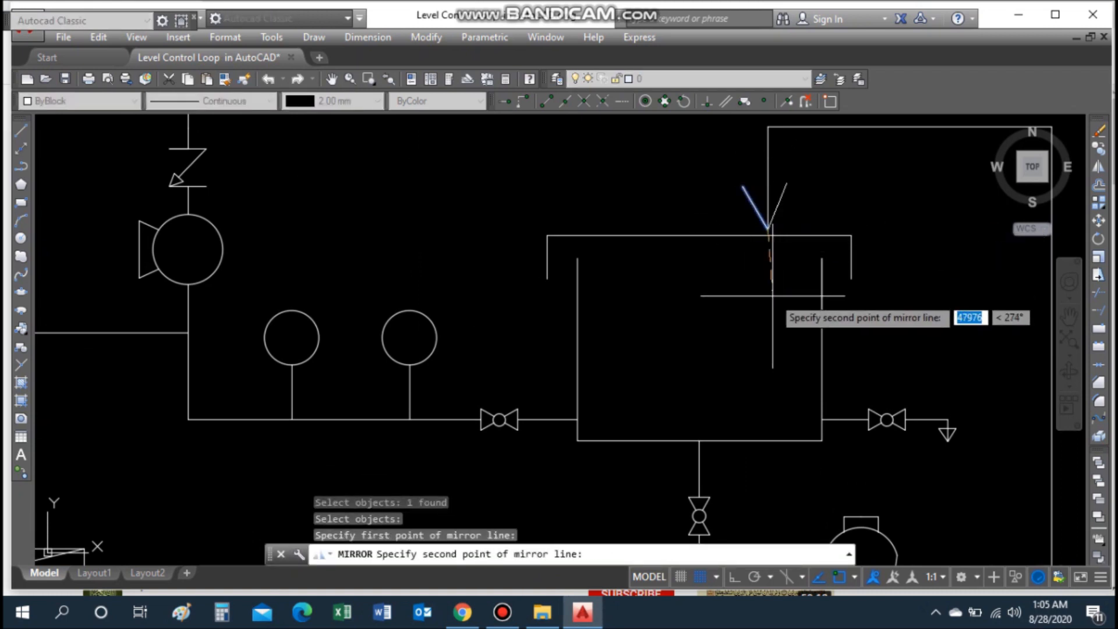
click(774, 309)
key(Return)
Step: Close the top of the inlet arrowhead with a horizontal line between the slanted strokes' upper ends
text(l)
key(Return)
click(743, 187)
click(793, 186)
key(Escape)
Step: Trim the vertical inlet pipe inside the arrowhead triangle
text(tr)
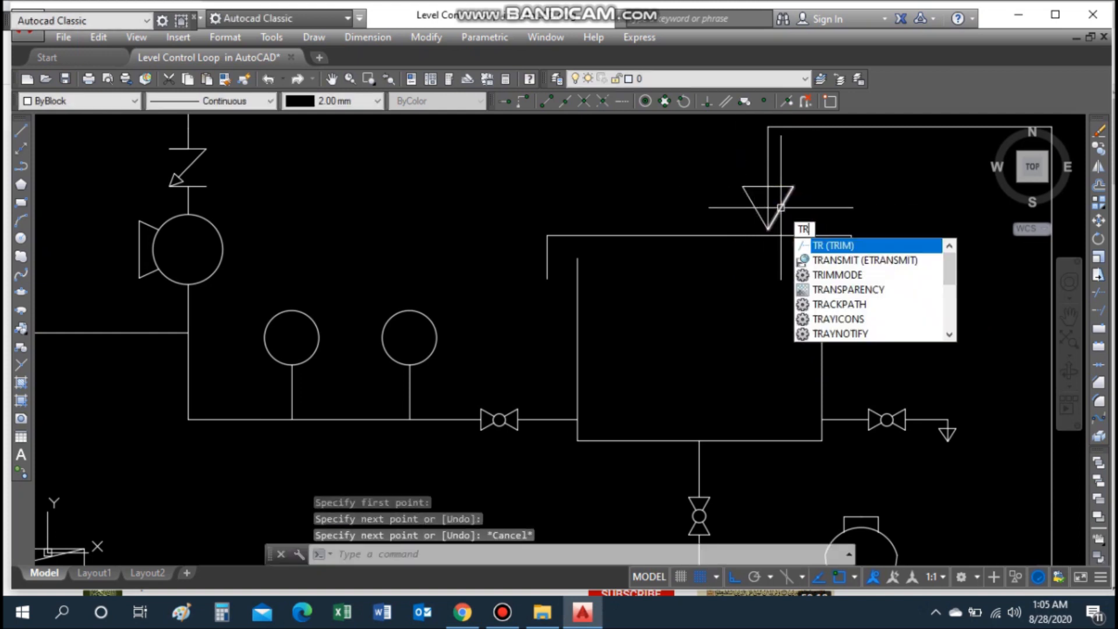
key(Return)
key(Return)
click(767, 205)
key(Escape)
scroll(822, 220, down, 4)
Step: Draw a three-point arc bulging right where the vertical return pipe crosses the horizontal line beyond the tapered vessel
scroll(905, 401, up, 5)
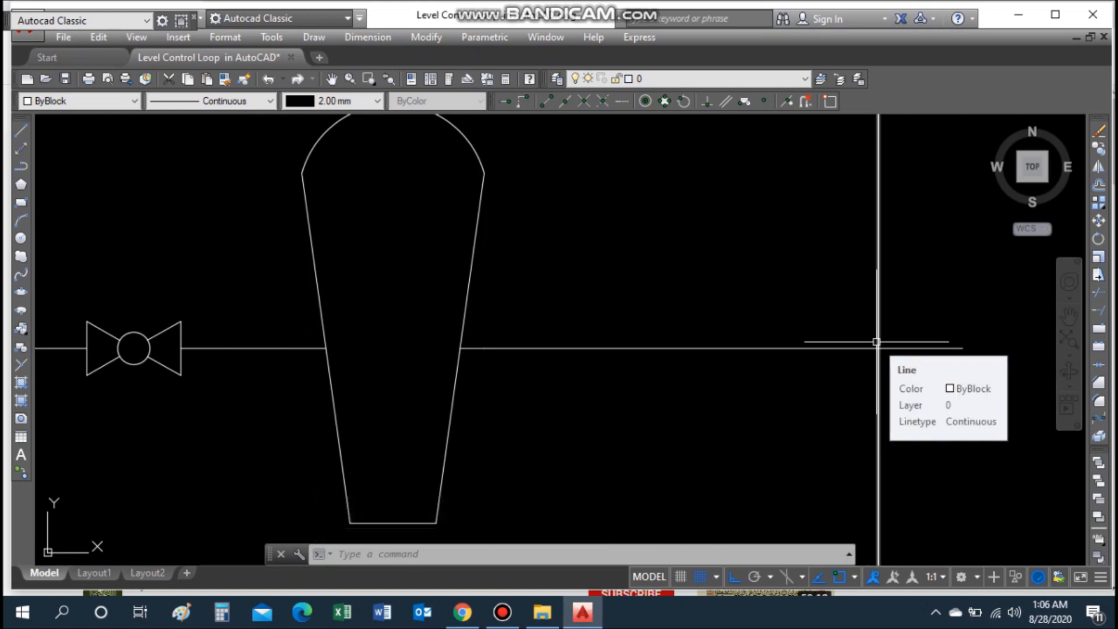
text(a)
key(Escape)
text(arc)
key(Return)
click(877, 369)
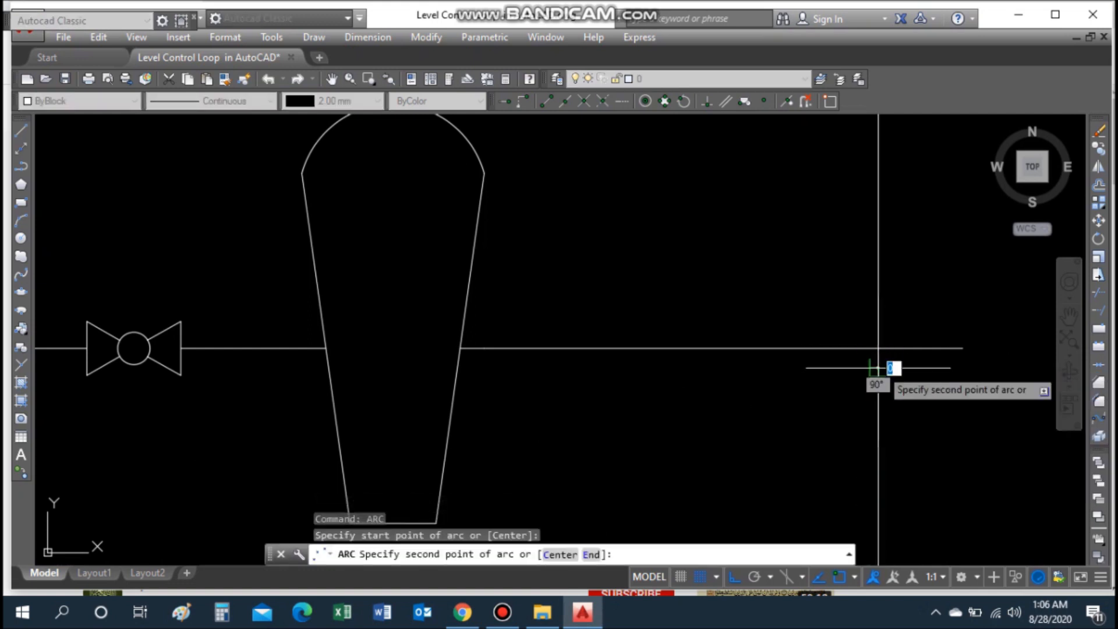
click(878, 330)
click(865, 328)
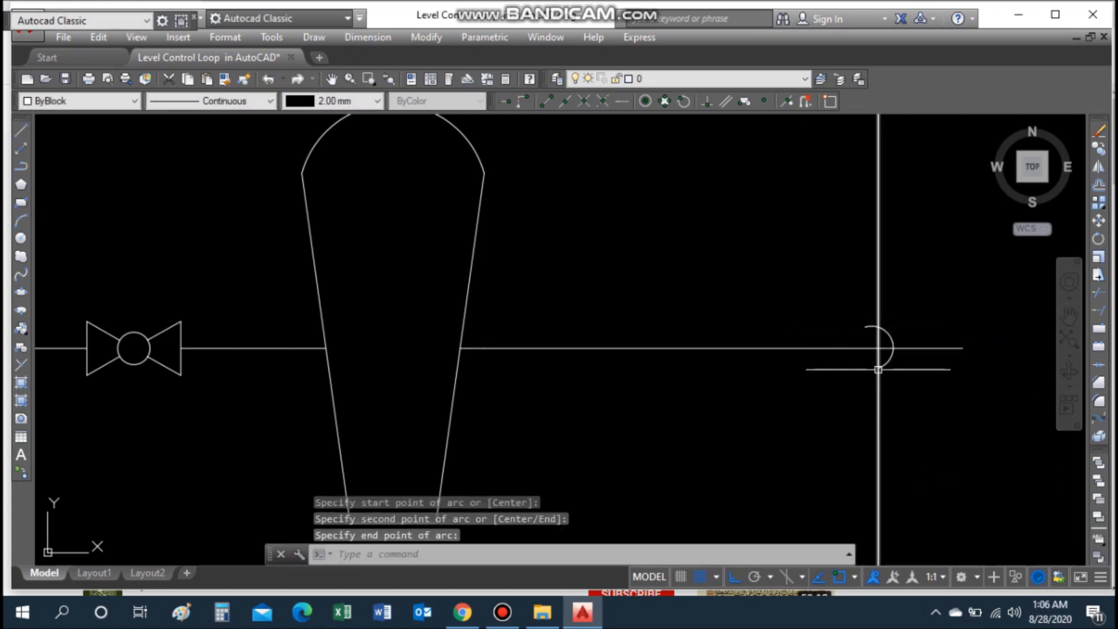
Step: Stretch the crossing arc's upper endpoint onto the vertical return pipe
key(Escape)
scroll(868, 325, up, 3)
click(852, 325)
click(852, 324)
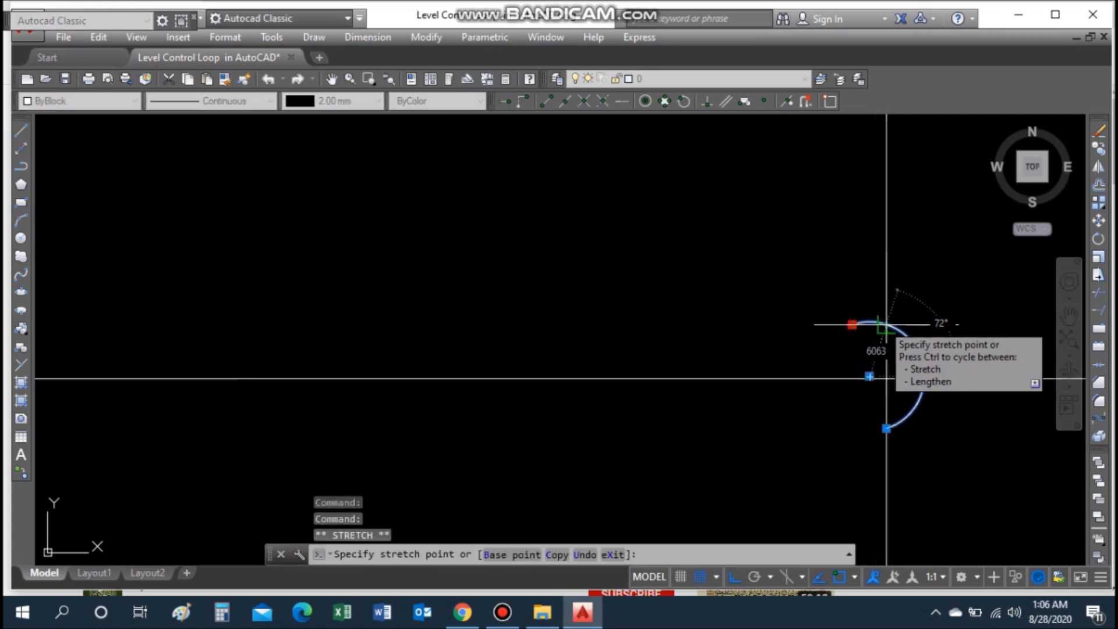
key(Escape)
Step: Trim the vertical return pipe section spanned by the crossing arc
key(Return)
key(Return)
click(894, 380)
scroll(894, 402, down, 5)
key(Escape)
scroll(885, 436, down, 2)
scroll(914, 469, up, 4)
scroll(914, 470, down, 4)
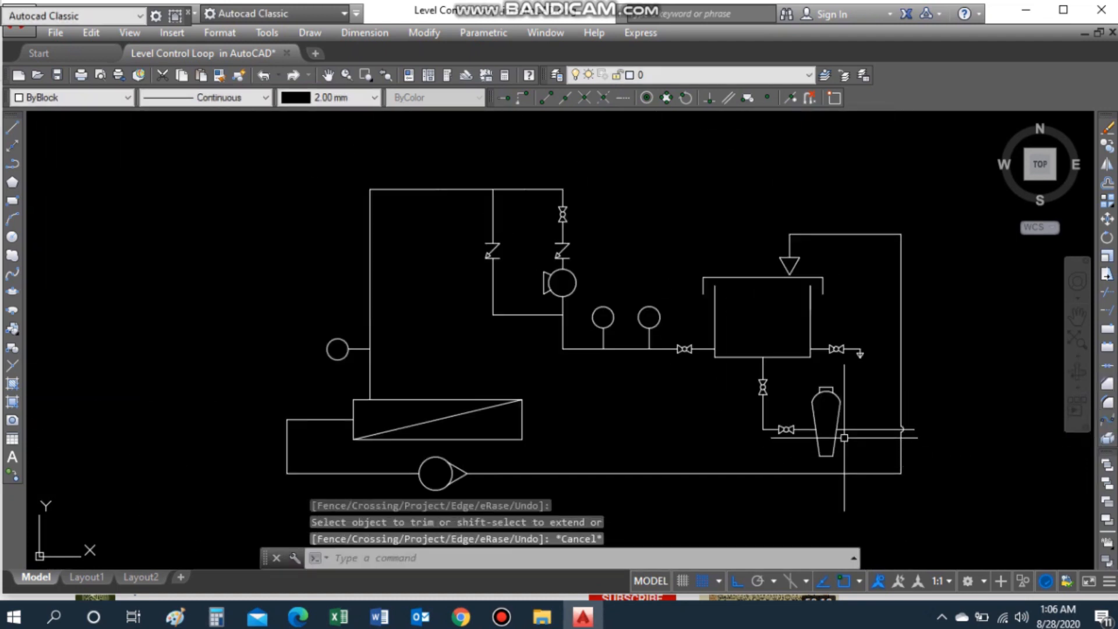
Step: Draw a stepped pipe from the diagonal-marked rectangle's right midpoint, under the tapered vessel and up inside the return pipe to above the tank
key(l)
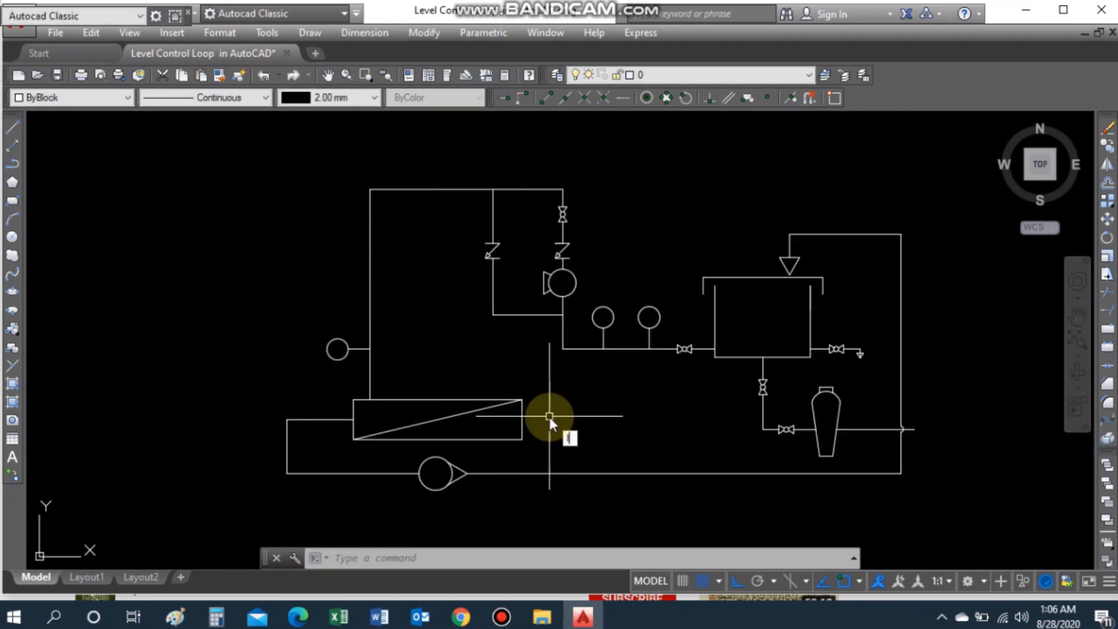
key(Return)
click(522, 421)
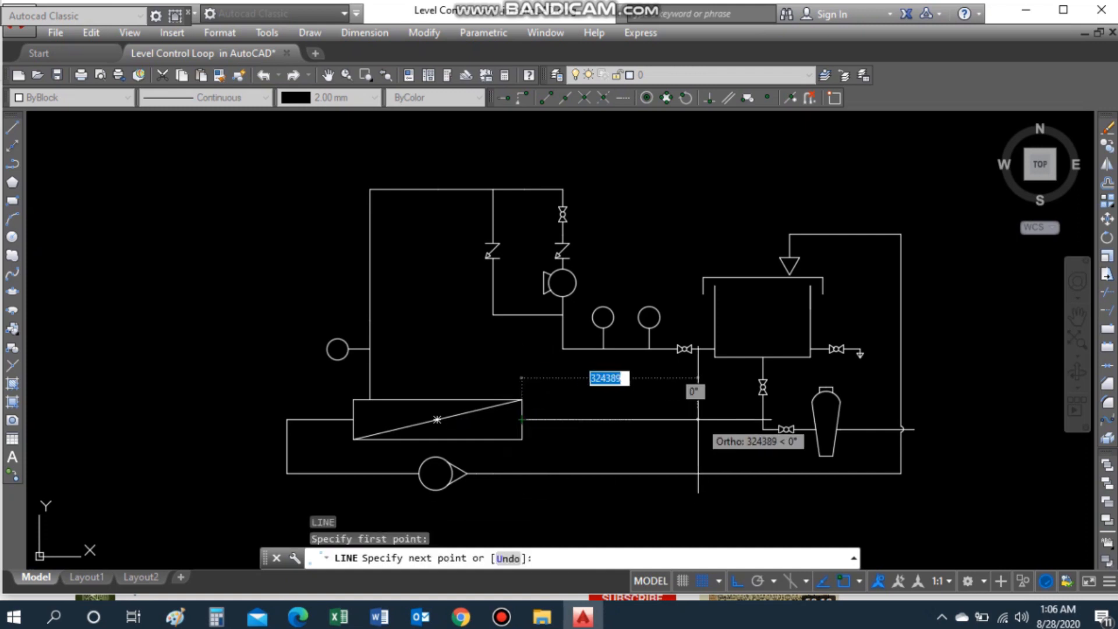
click(662, 420)
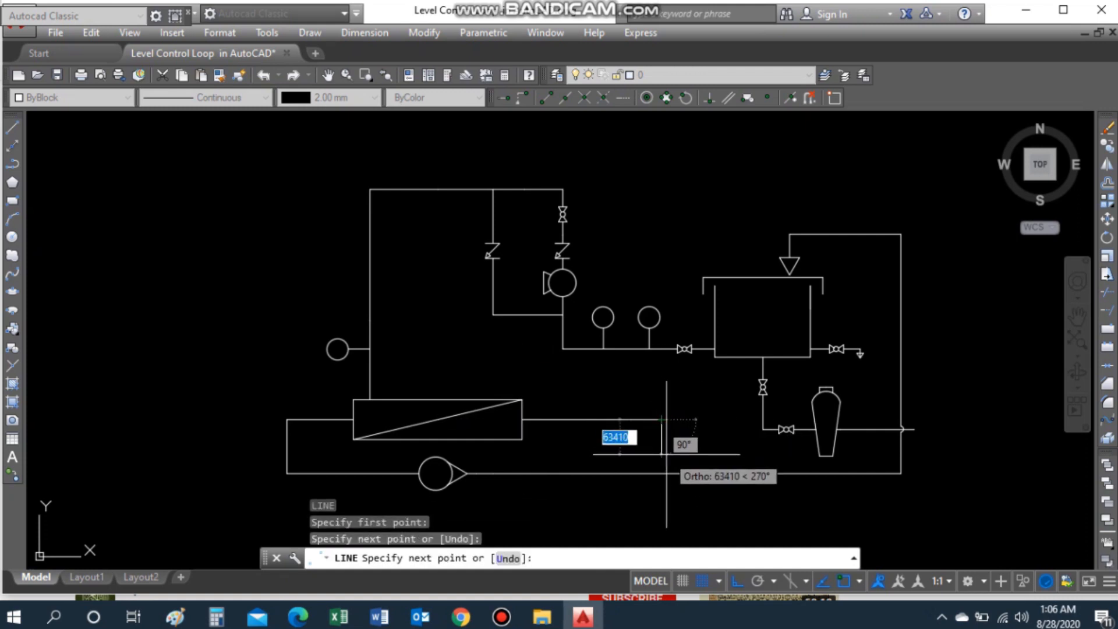
click(668, 458)
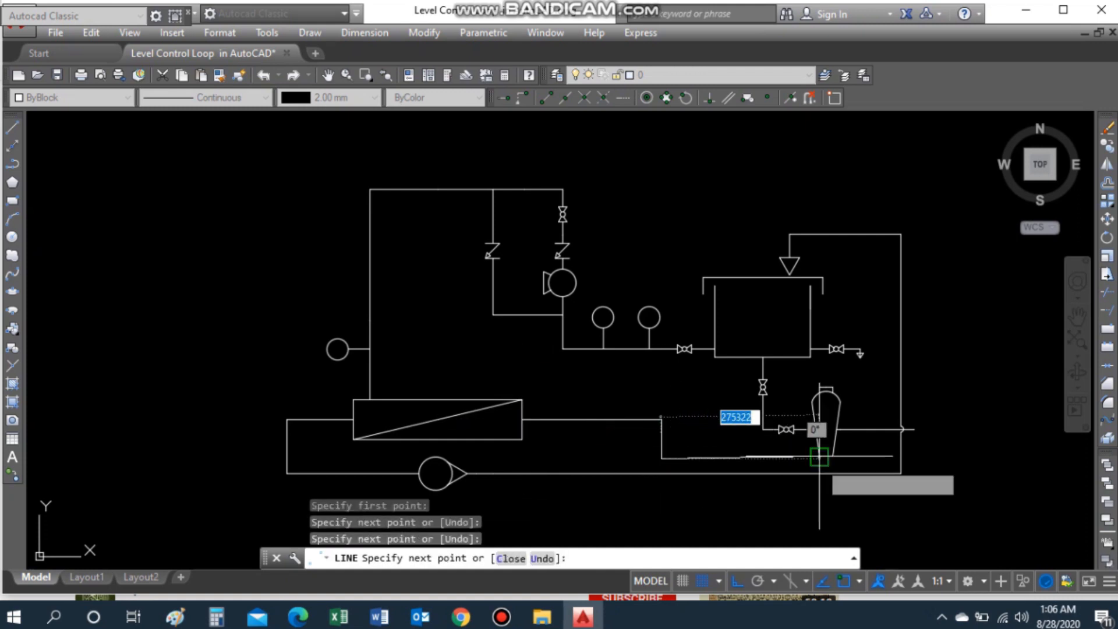
click(892, 460)
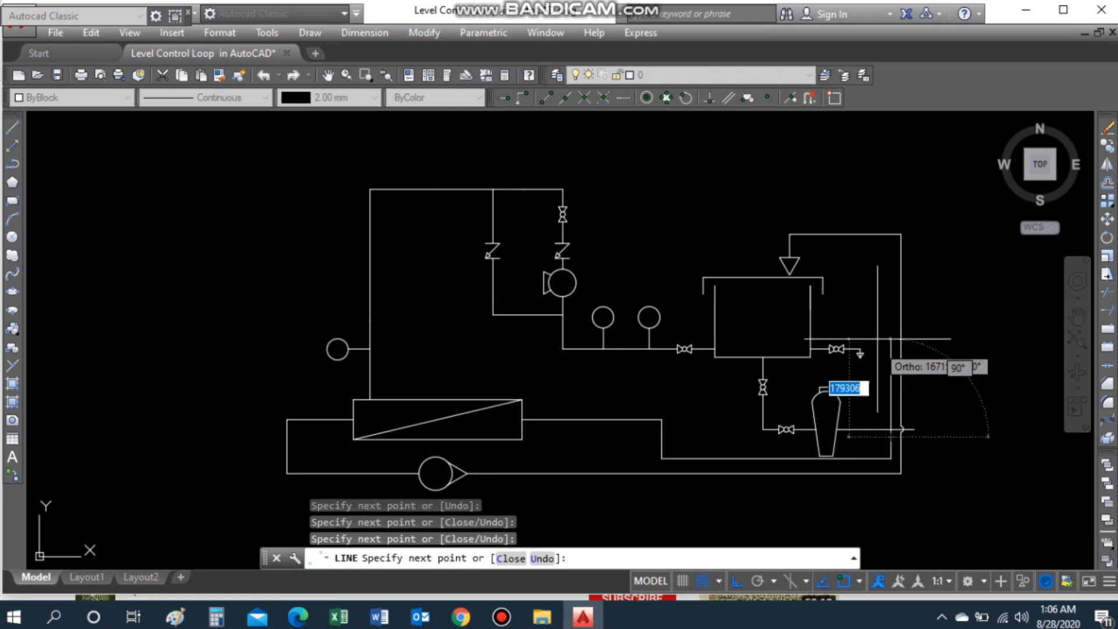
click(866, 251)
click(816, 251)
key(Escape)
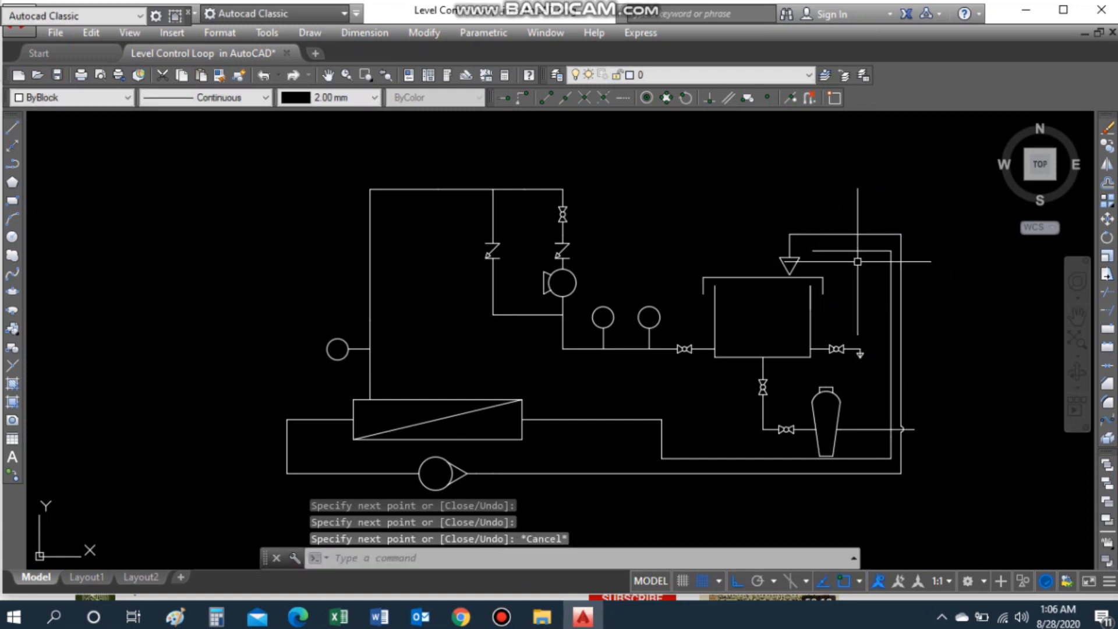
Step: Erase the three lines of the inlet arrowhead above the tank
scroll(869, 308, up, 3)
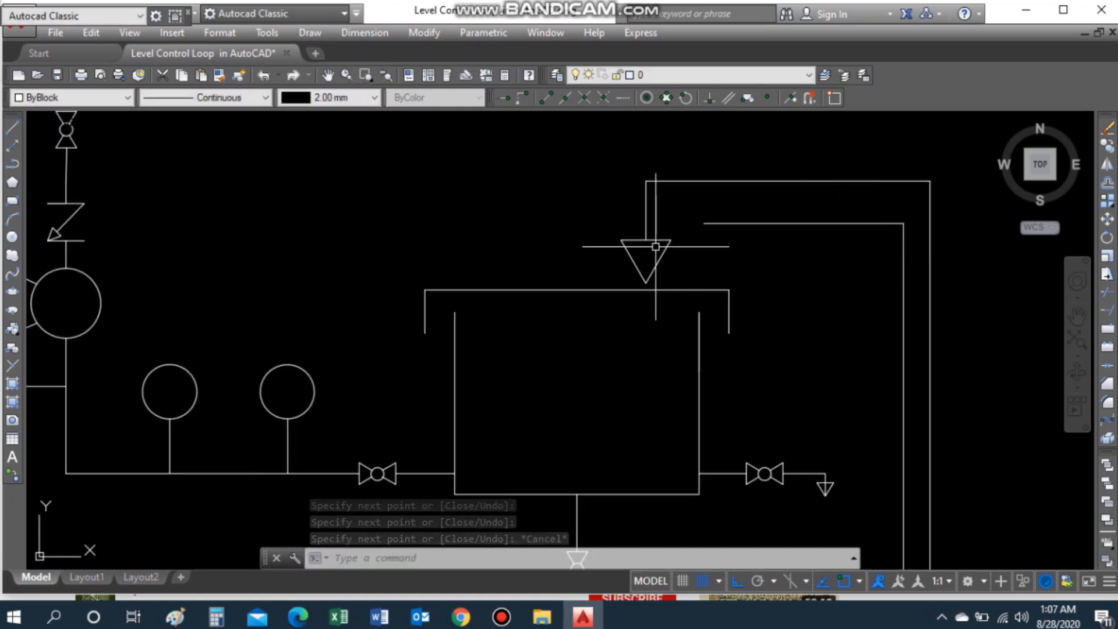
click(640, 260)
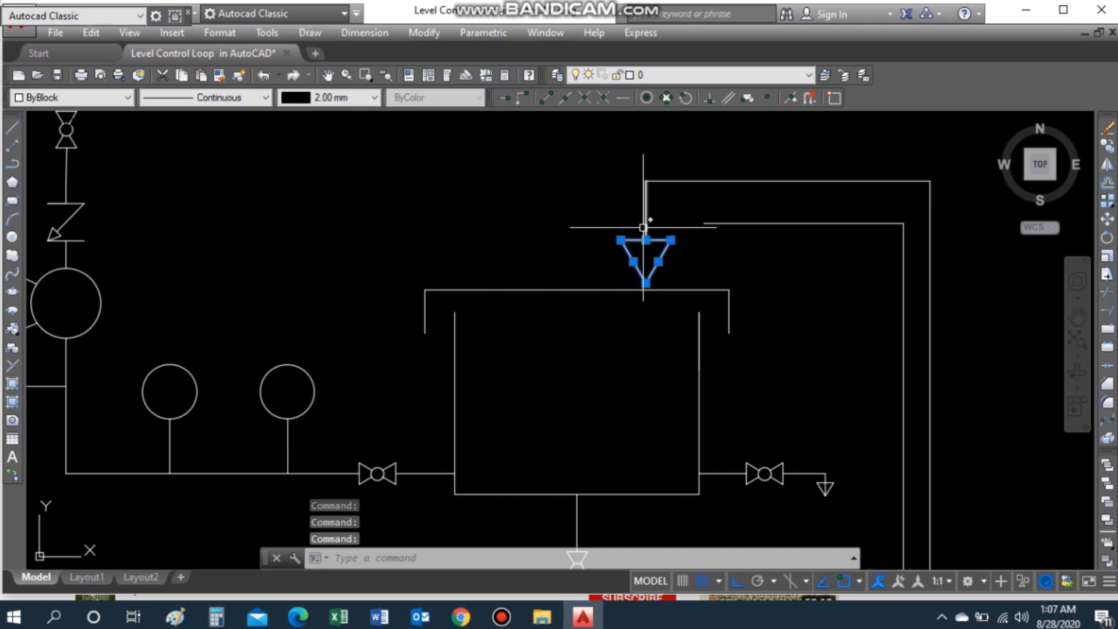
click(645, 284)
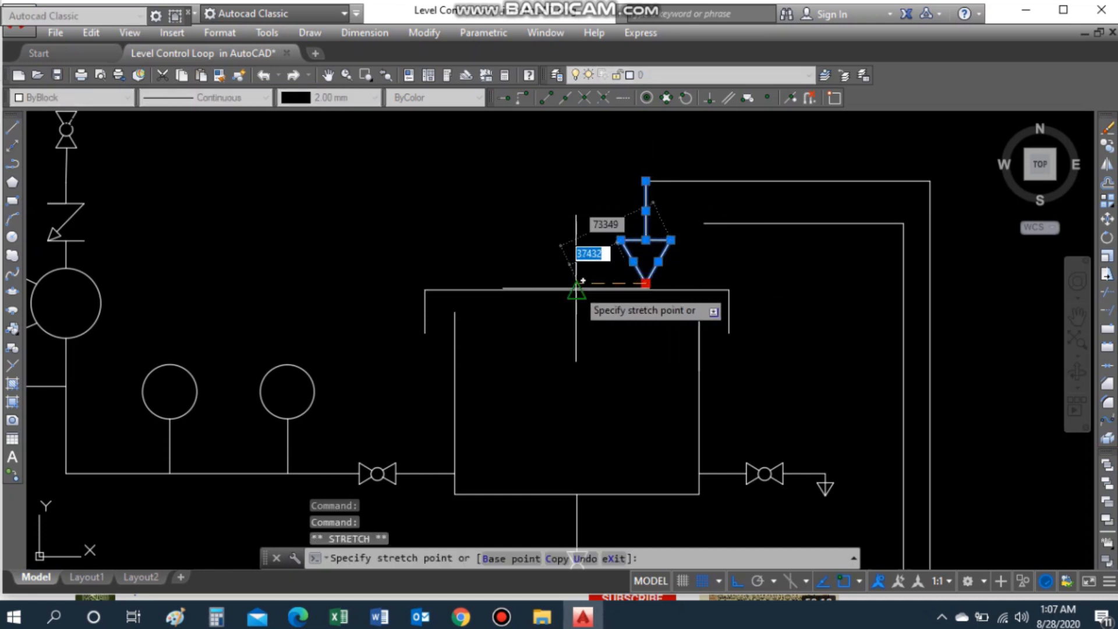
key(Escape)
click(596, 266)
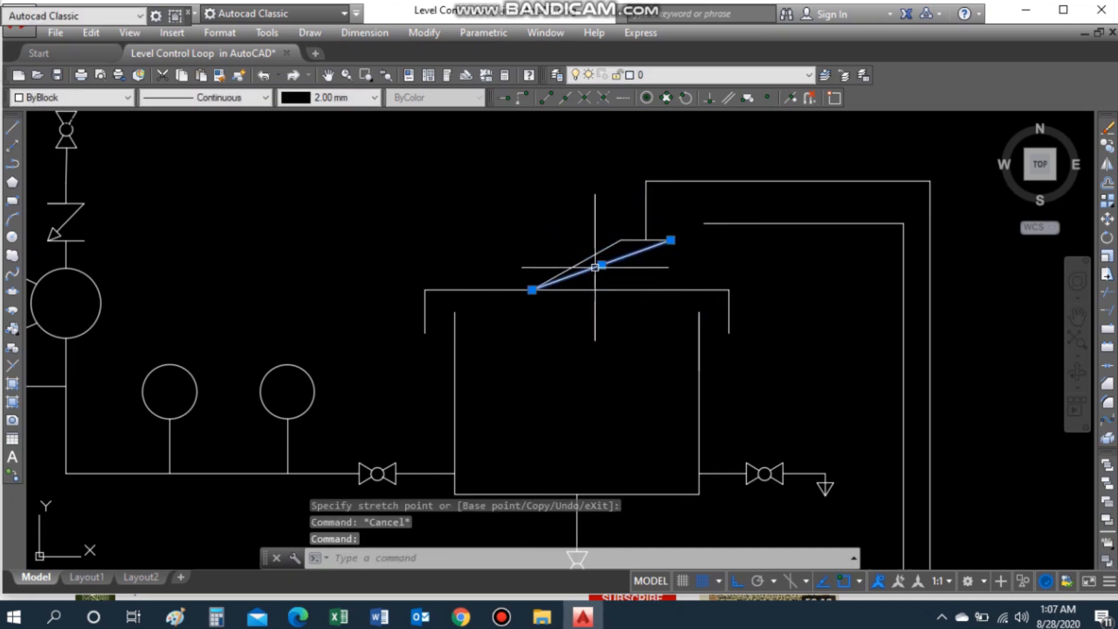
click(597, 252)
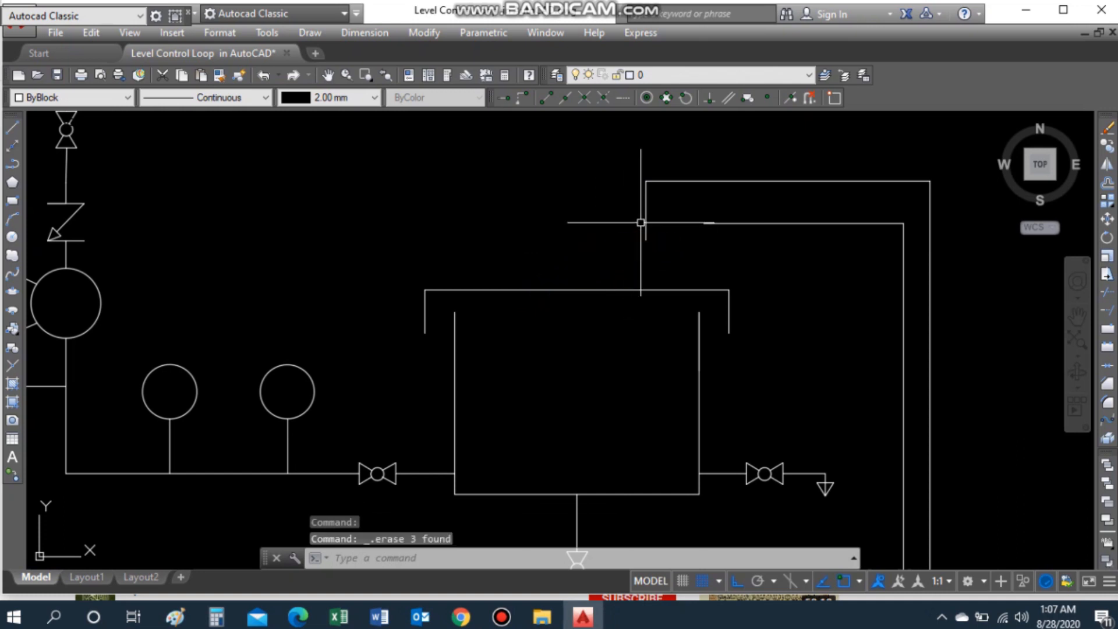
Step: Erase the outer return pipe's short drop and stretch the left end of its horizontal line about 64,500 units further left
click(647, 182)
click(647, 181)
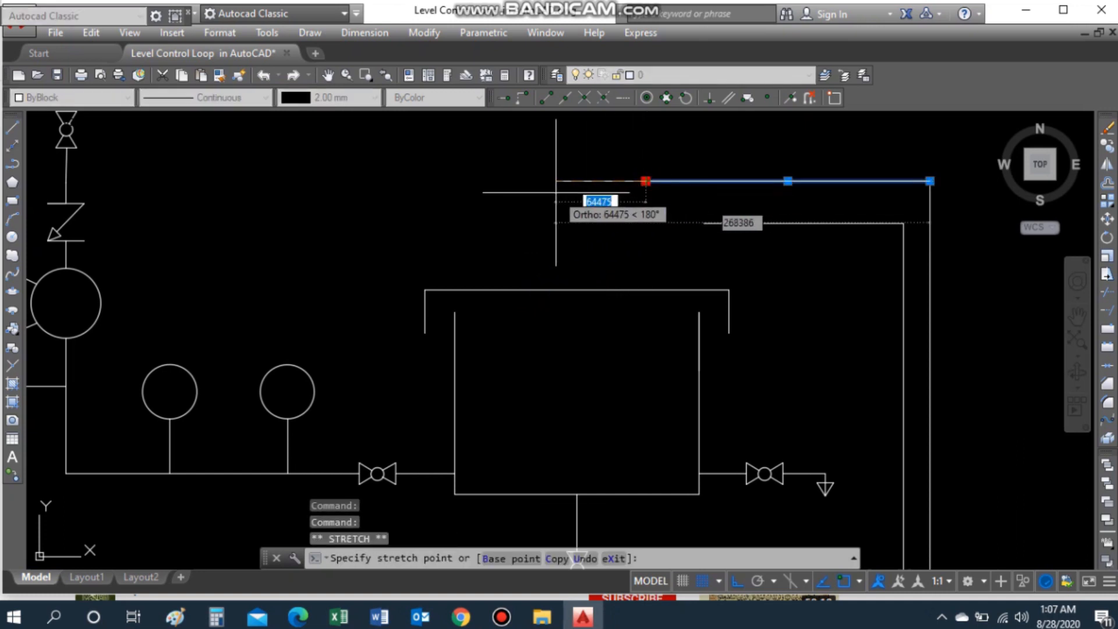
key(Escape)
Step: Copy the crossing arc from the outer vertical pipe onto the inner vertical pipe where it meets the vessel's horizontal line
scroll(559, 240, down, 5)
scroll(749, 370, up, 6)
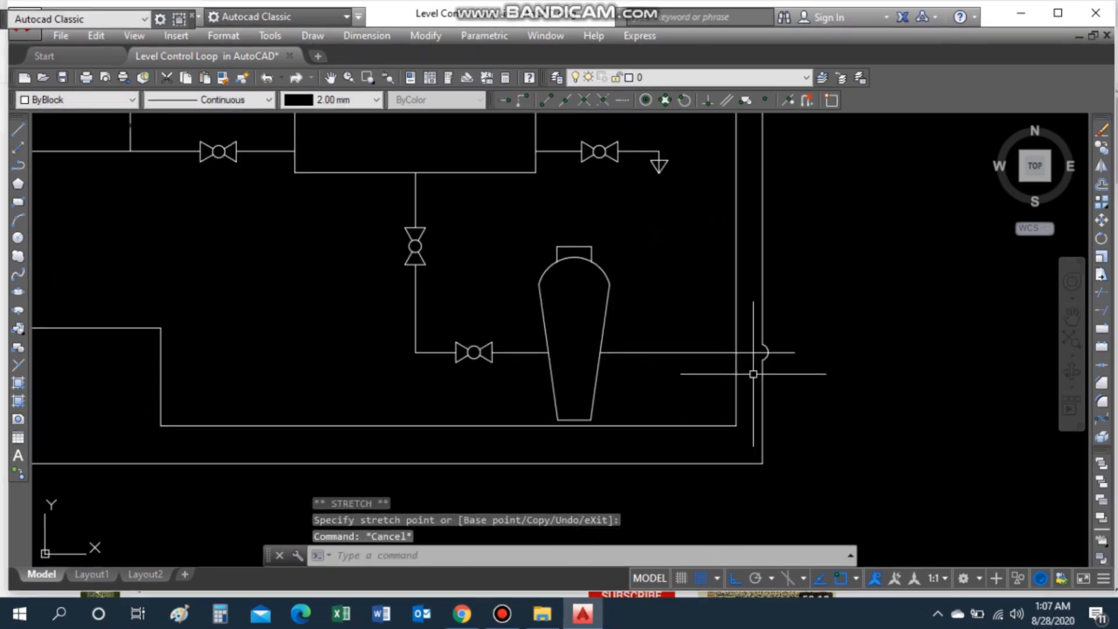
scroll(754, 361, up, 4)
click(893, 344)
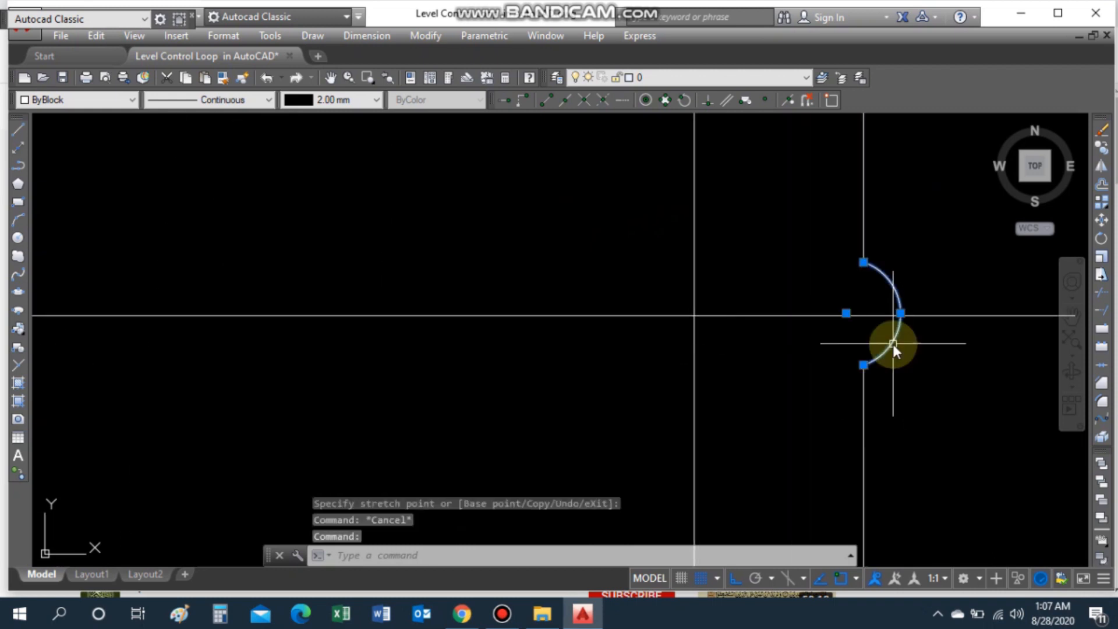
text(cp)
key(Return)
click(863, 366)
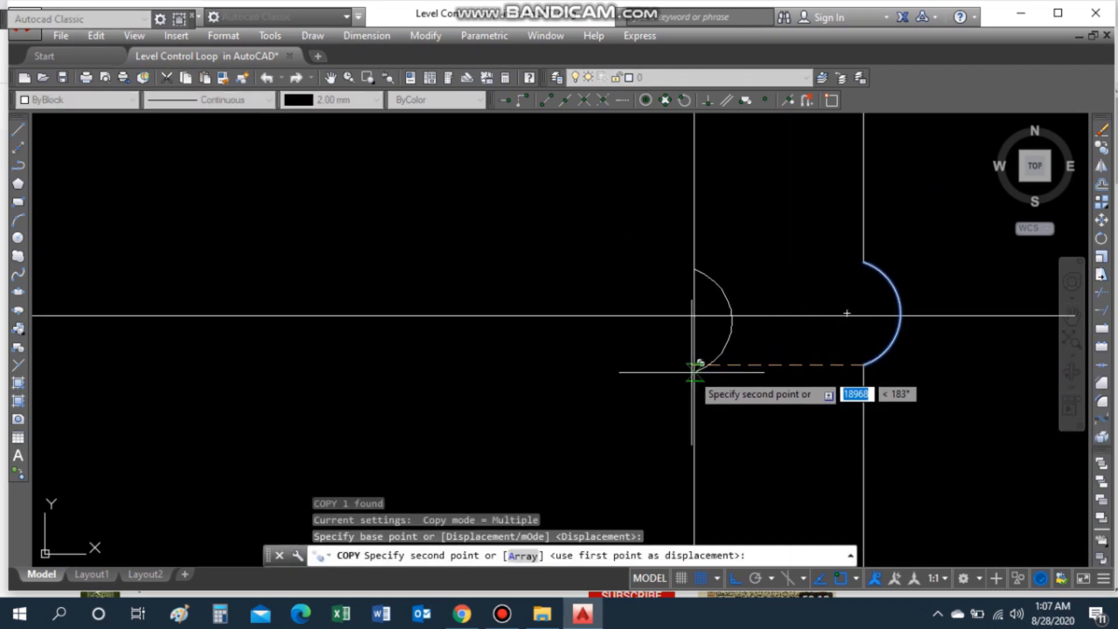
click(695, 365)
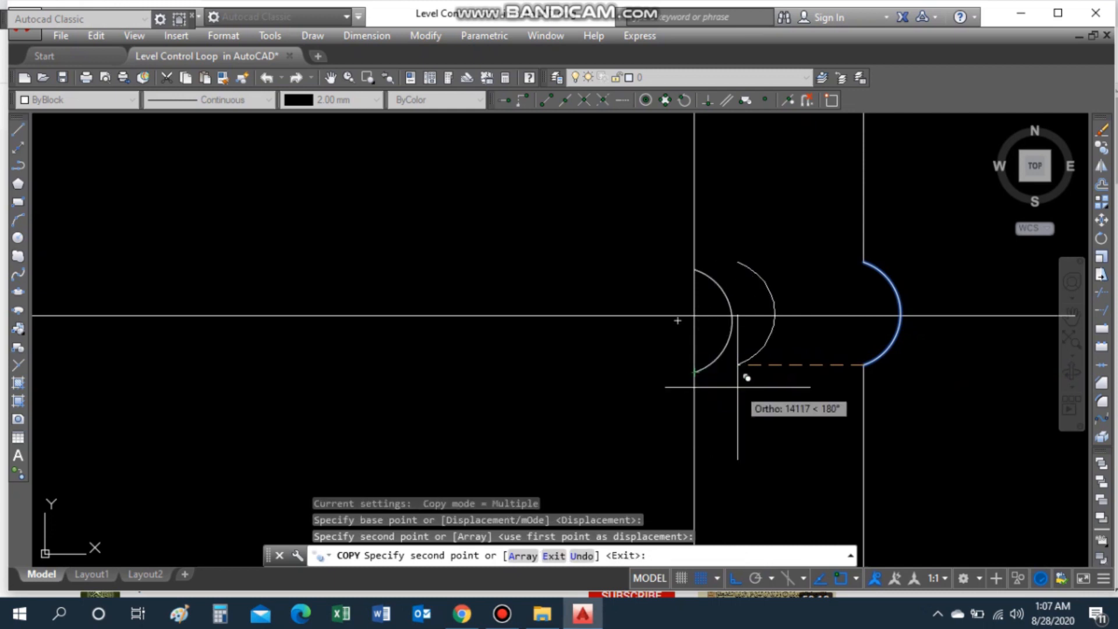
key(Escape)
Step: Trim the inner vertical pipe section spanned by the copied crossing arc
text(tr)
key(Return)
key(Return)
click(701, 343)
click(691, 342)
click(695, 283)
key(Escape)
Step: Continue the inner pipe's horizontal line left above the tank and draw a vertical drop ending just above the tank cover
scroll(703, 374, up, 8)
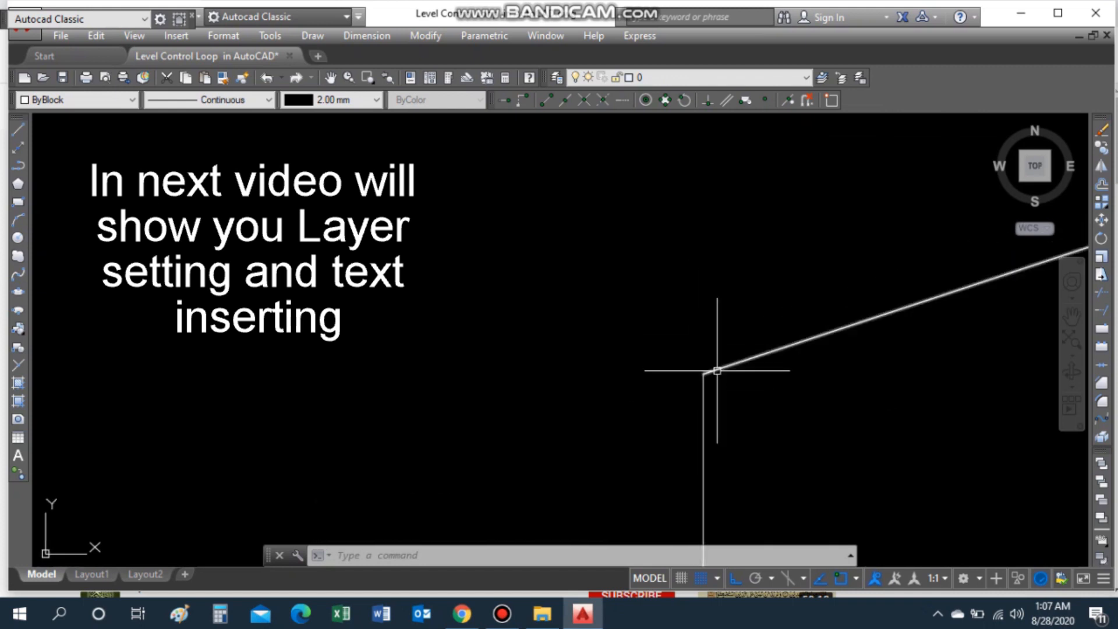
scroll(862, 355, down, 6)
scroll(875, 357, down, 2)
scroll(706, 242, up, 5)
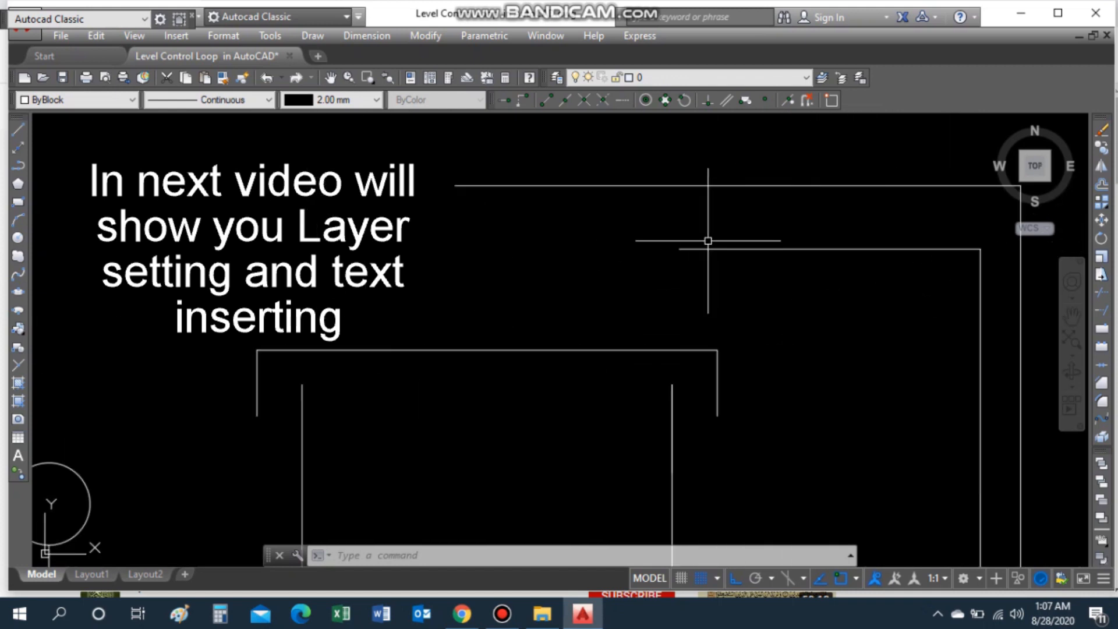
text(l)
key(Return)
click(601, 249)
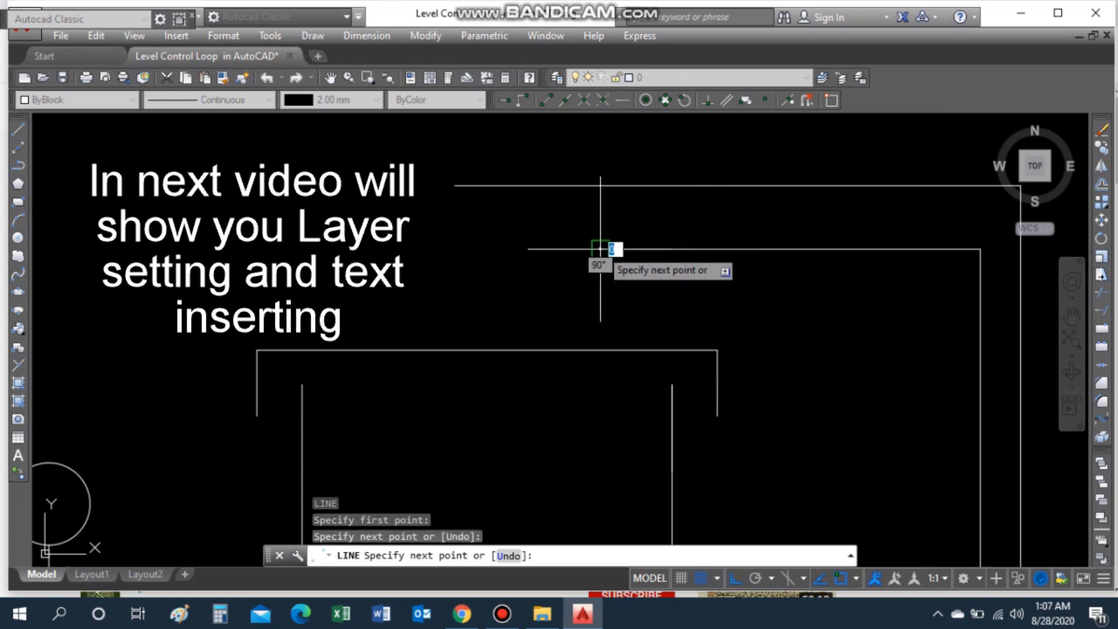
click(597, 338)
key(Escape)
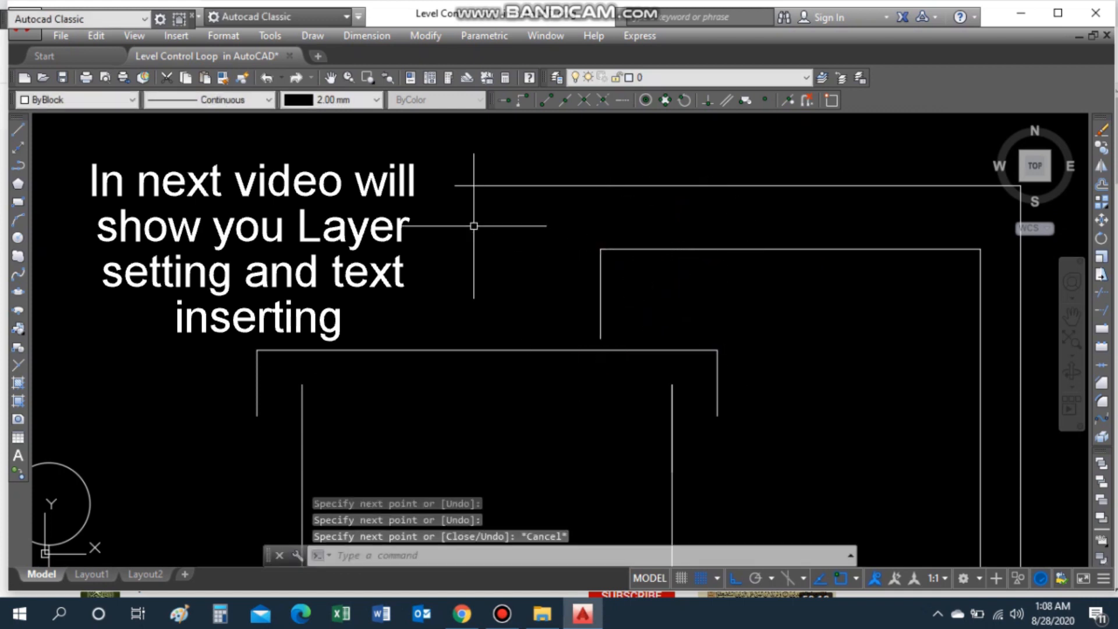
Step: Draw a vertical drop from the outer pipe's left end down to the level of the inner drop's lower end
key(Return)
click(455, 186)
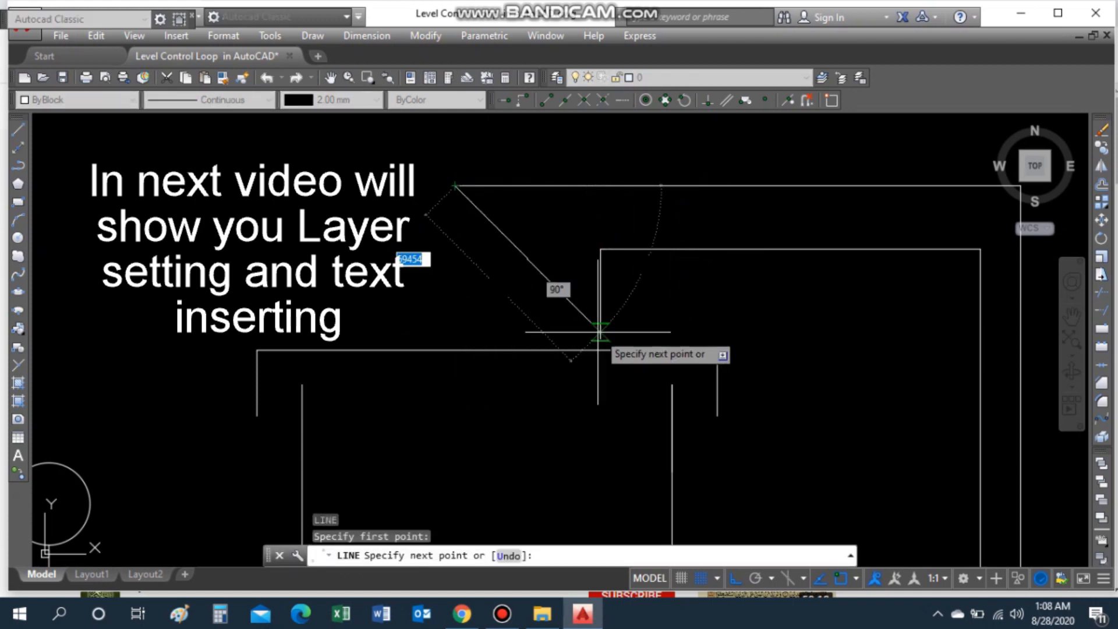
click(455, 338)
key(Escape)
Step: Turn Ortho off and draw a diagonal line about 19,400 units long at 130° from the inner drop's lower end
key(Return)
click(599, 338)
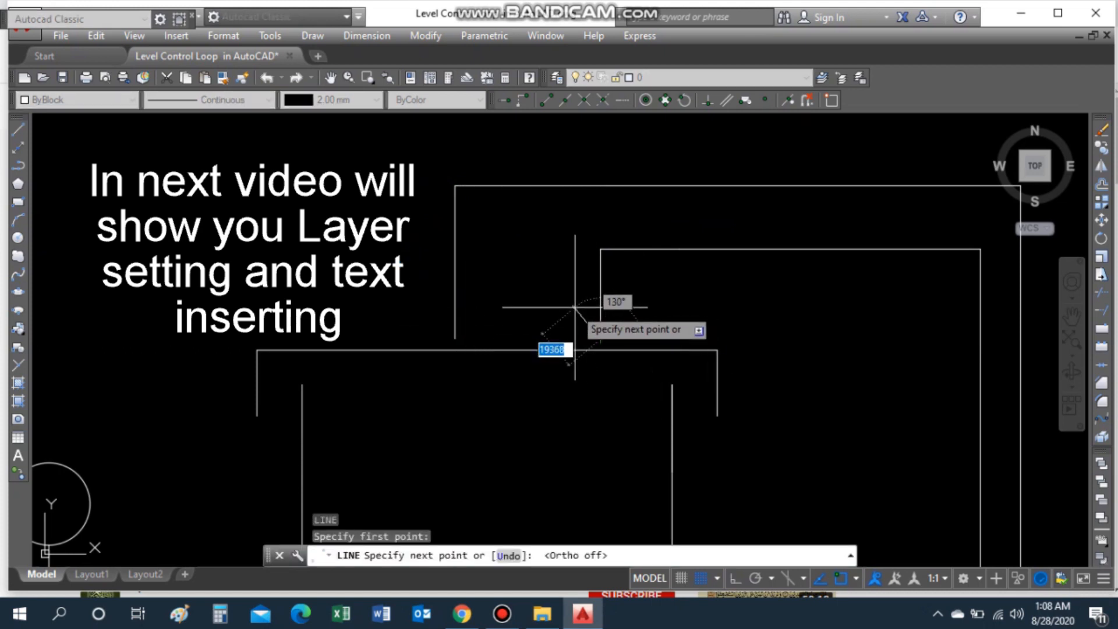
click(575, 307)
key(Escape)
text(mi)
key(Return)
click(588, 322)
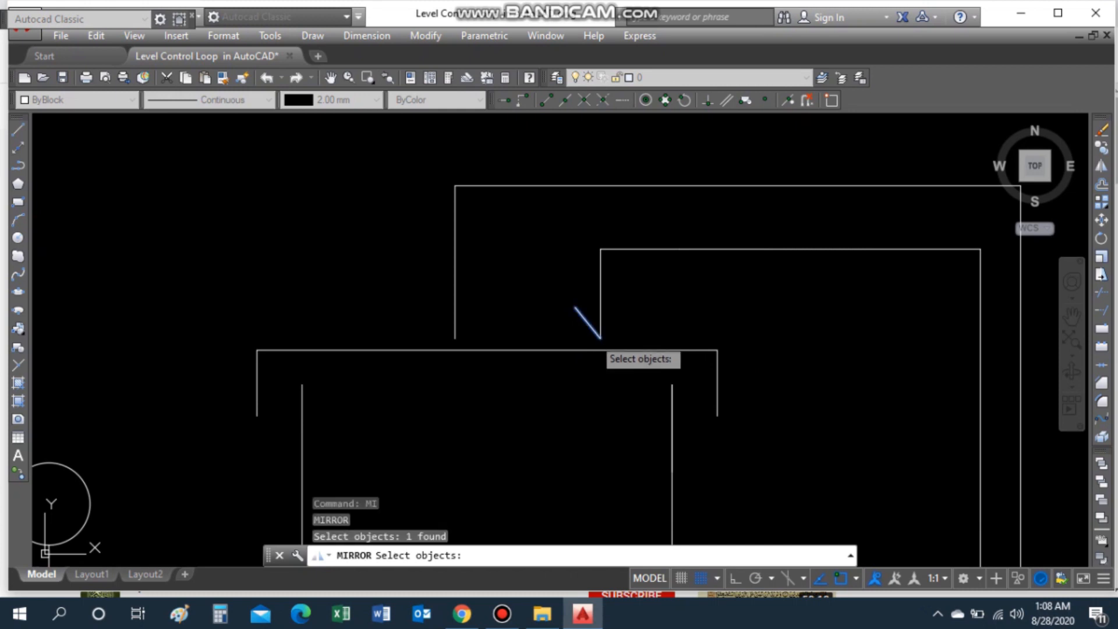
key(Return)
click(600, 338)
click(607, 385)
key(ctrl+z)
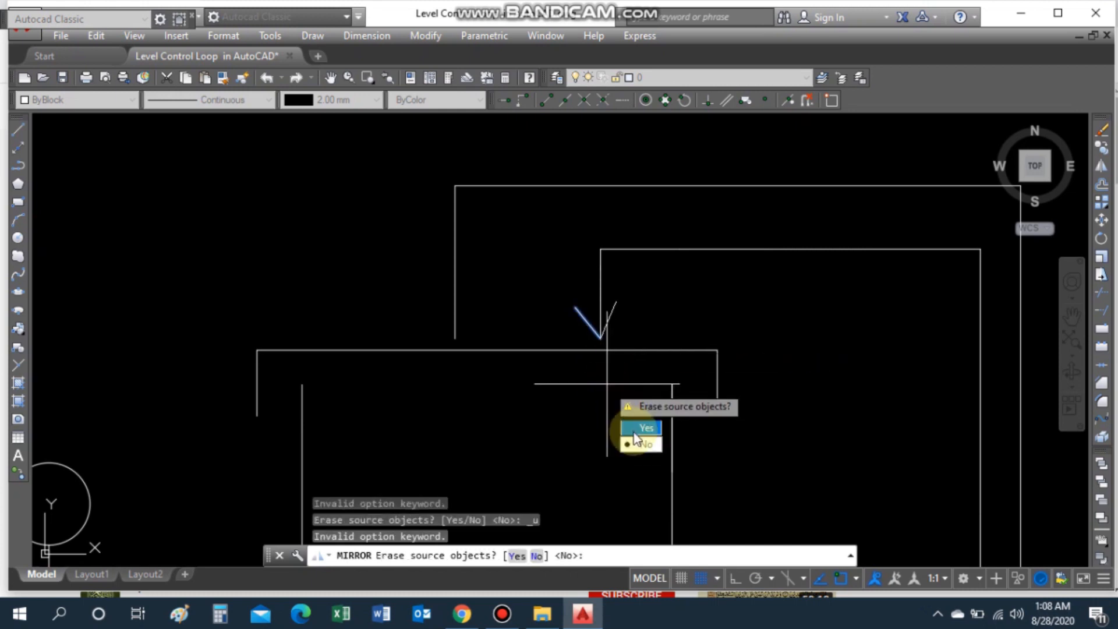
key(Escape)
Step: Mirror the diagonal line across the inner pipe's vertical drop with Ortho on, keeping the source line
key(Return)
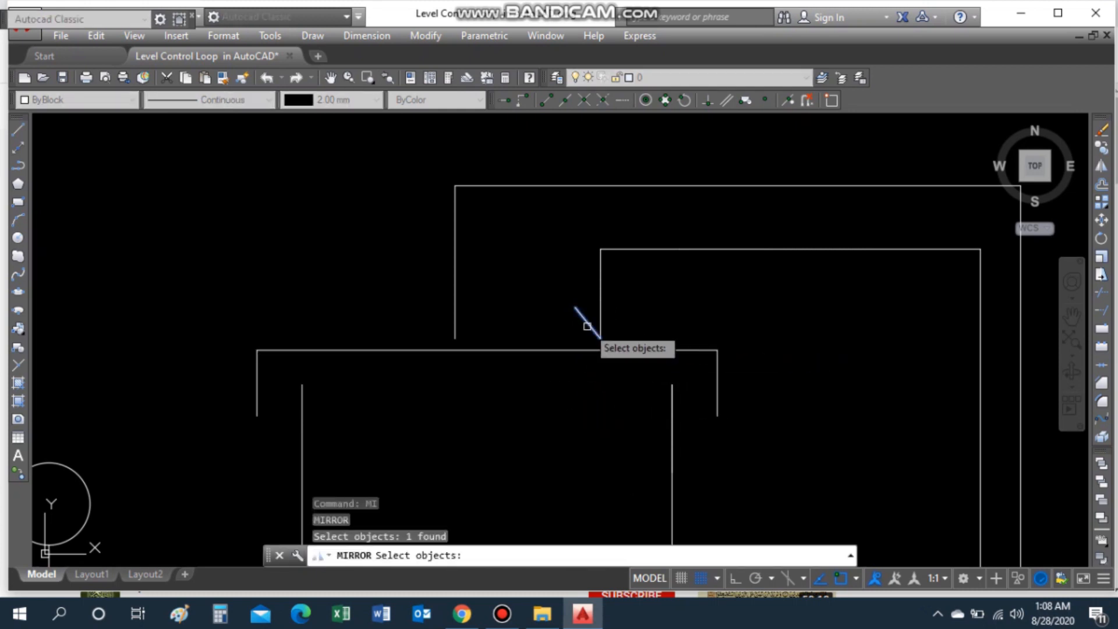
key(Return)
click(601, 337)
key(F8)
click(606, 420)
text(n)
key(Return)
Step: Close the inner drop's arrowhead with a horizontal line joining the upper ends of both diagonals
text(l)
key(Return)
click(575, 308)
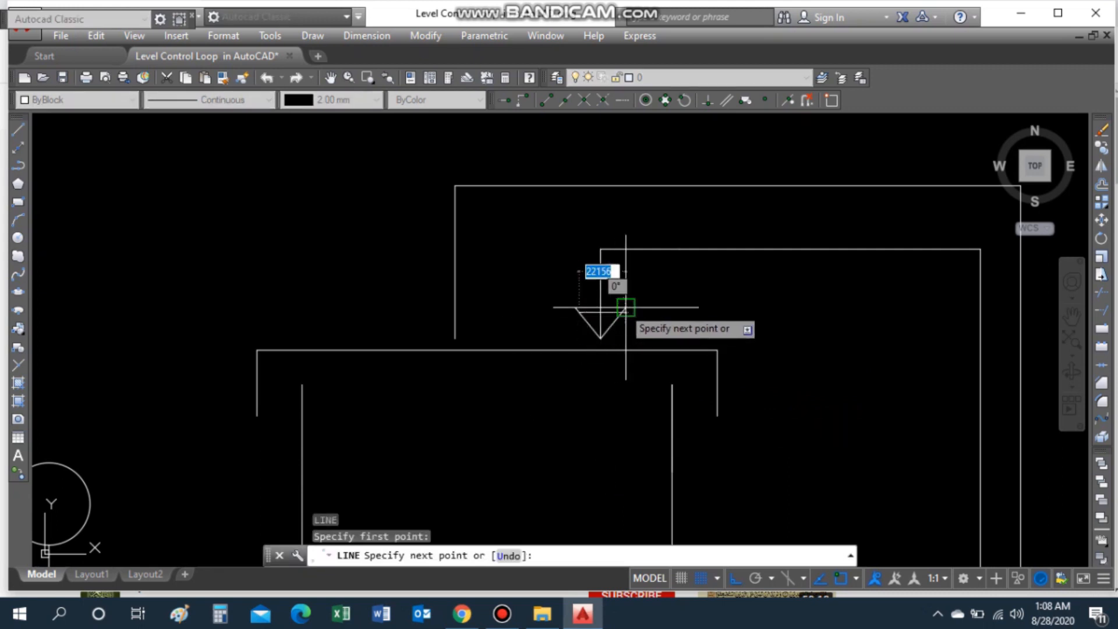
key(Escape)
key(Return)
click(575, 308)
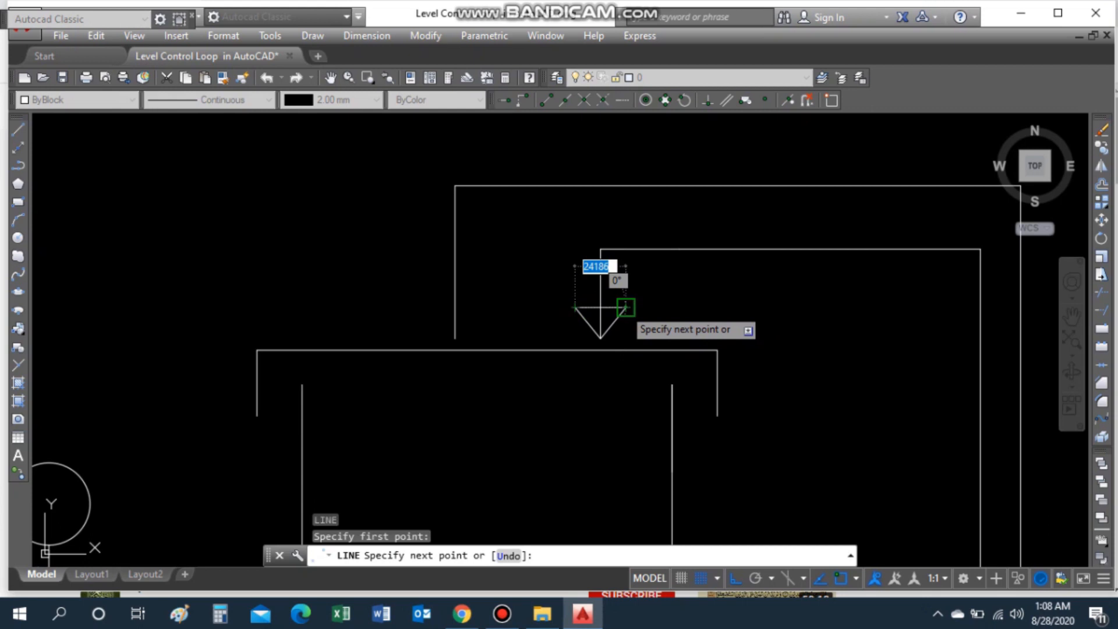
click(626, 307)
key(Escape)
Step: Trim the inner pipe's vertical drop inside the arrowhead triangle
text(tr)
key(Return)
key(Return)
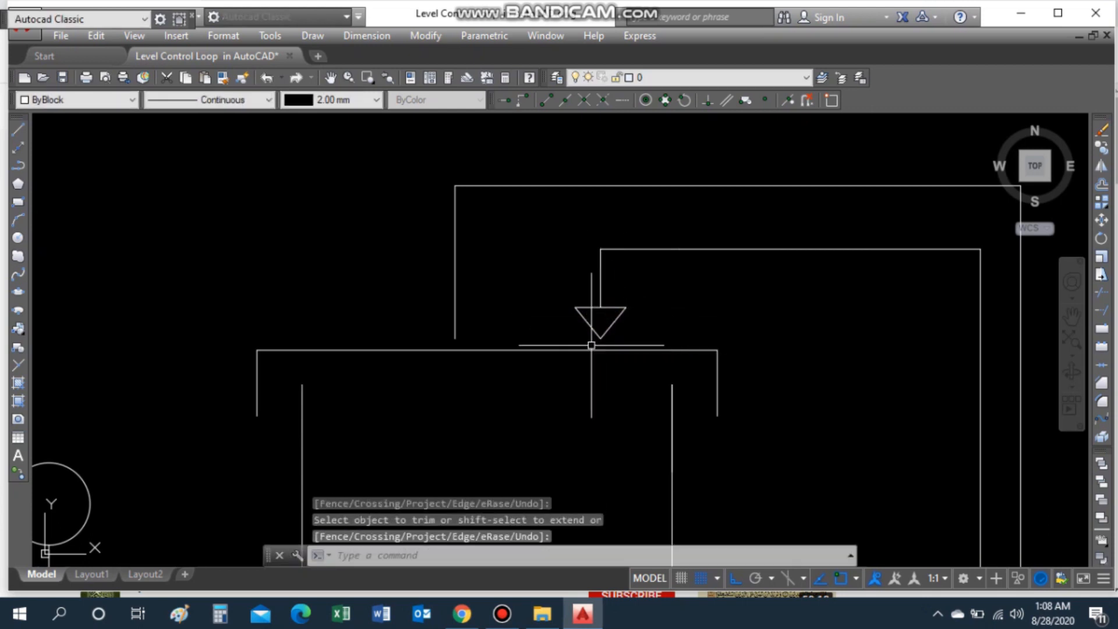
Step: Copy the arrowhead triangle from the midpoint of its upper edge onto the outer pipe's vertical drop at the same height
text(cp)
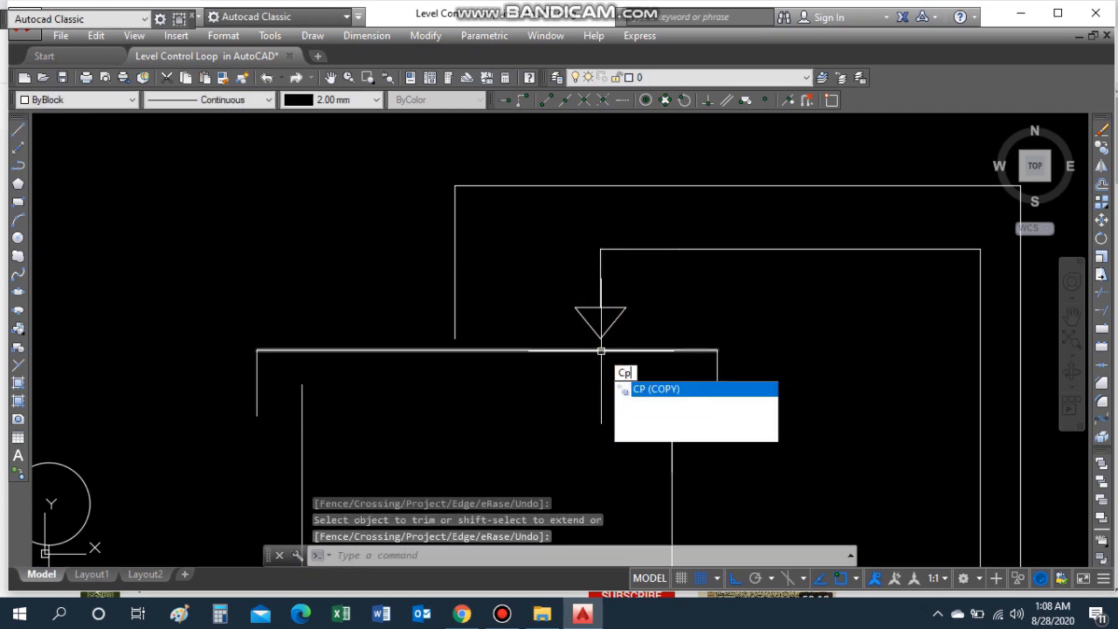
key(Return)
click(596, 333)
click(611, 326)
key(Return)
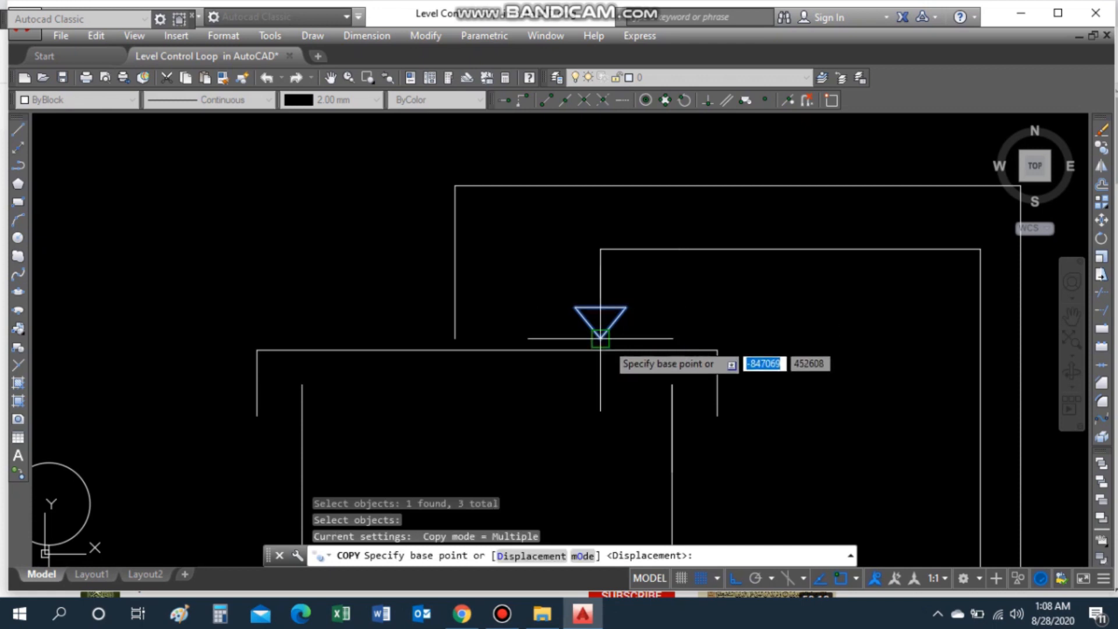
click(600, 308)
click(454, 307)
key(Escape)
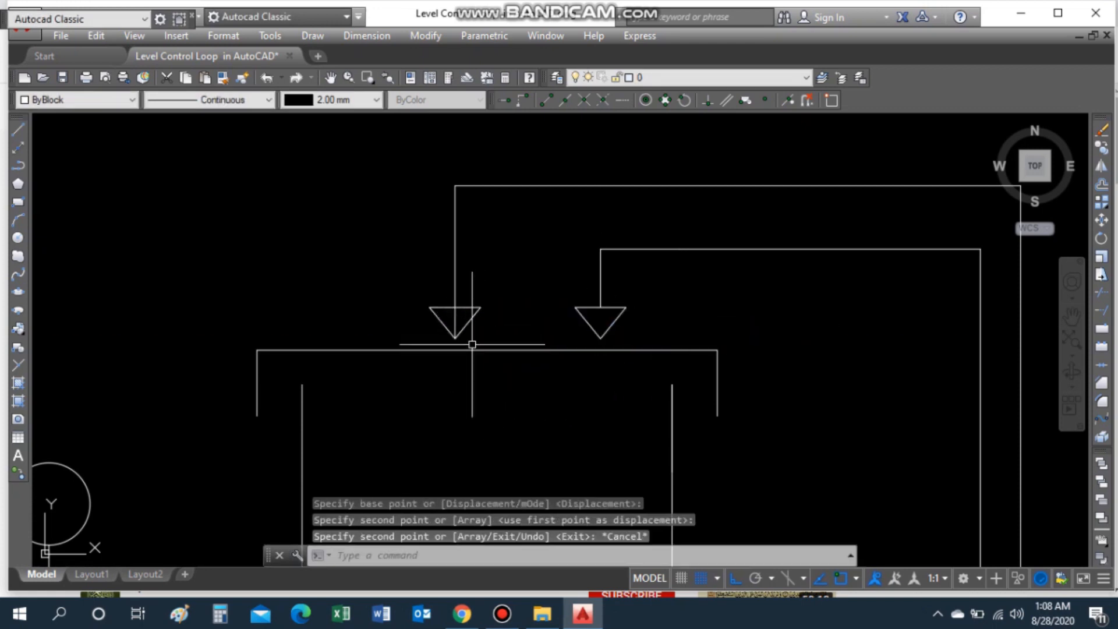
Step: Trim the outer pipe's vertical drop inside the copied arrowhead triangle
text(tr)
key(Return)
key(Return)
key(Escape)
Step: Copy the circle-and-point symbol from the lowest pipe onto the midpoint of the horizontal pipe leaving the diagonal-marked rectangle, with Ortho off
scroll(493, 327, down, 5)
scroll(490, 367, up, 2)
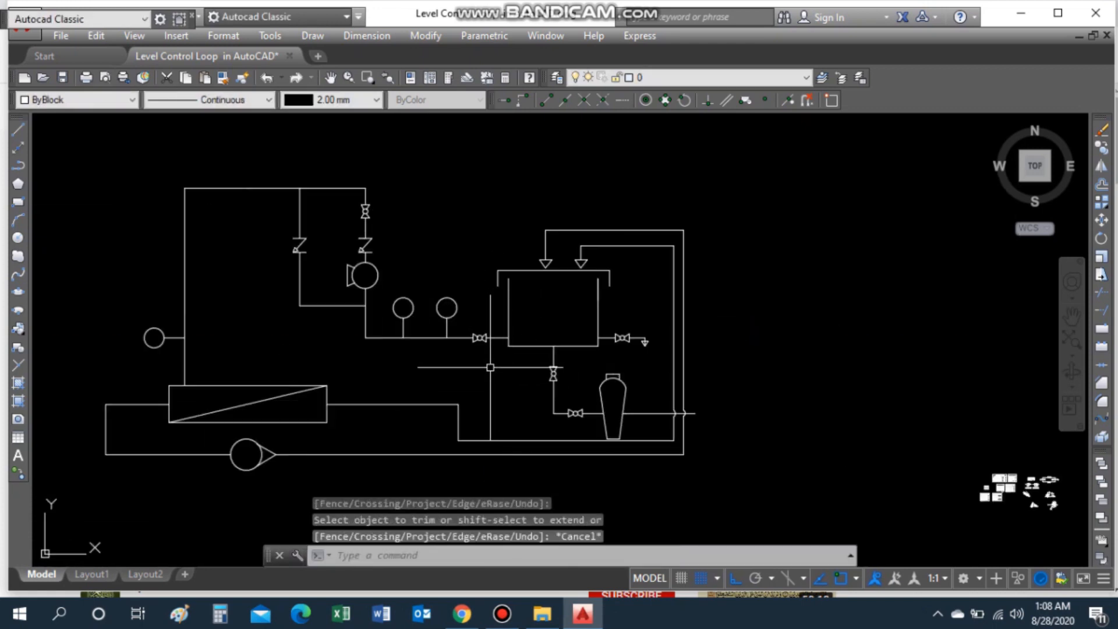
scroll(117, 377, up, 2)
scroll(140, 392, down, 2)
scroll(246, 469, up, 4)
text(co)
key(Return)
click(250, 483)
click(302, 474)
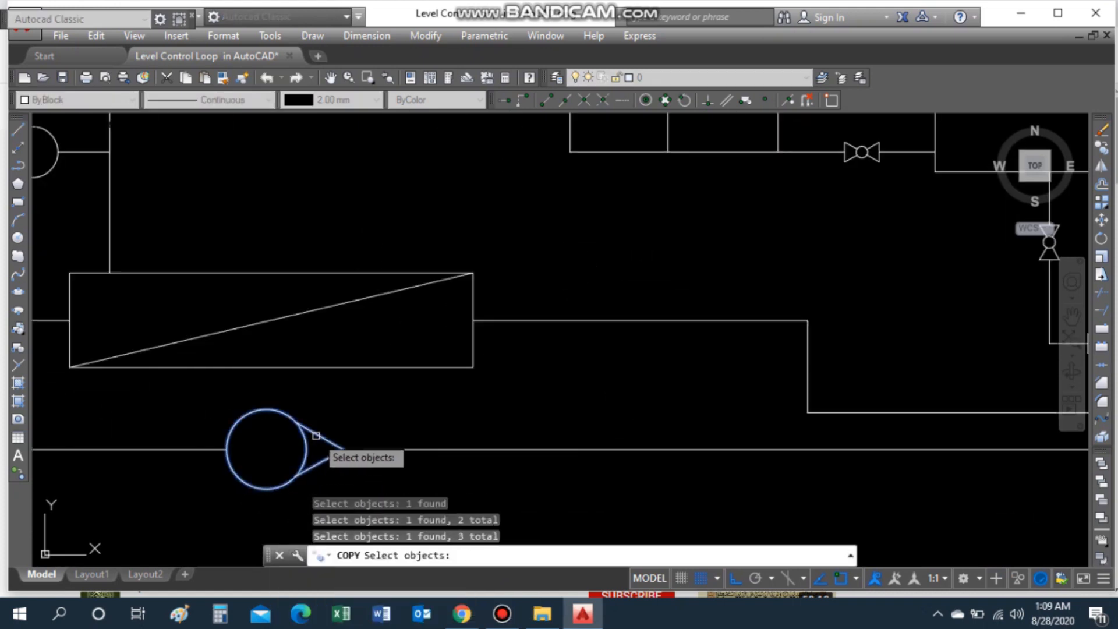
click(321, 436)
key(Return)
click(226, 449)
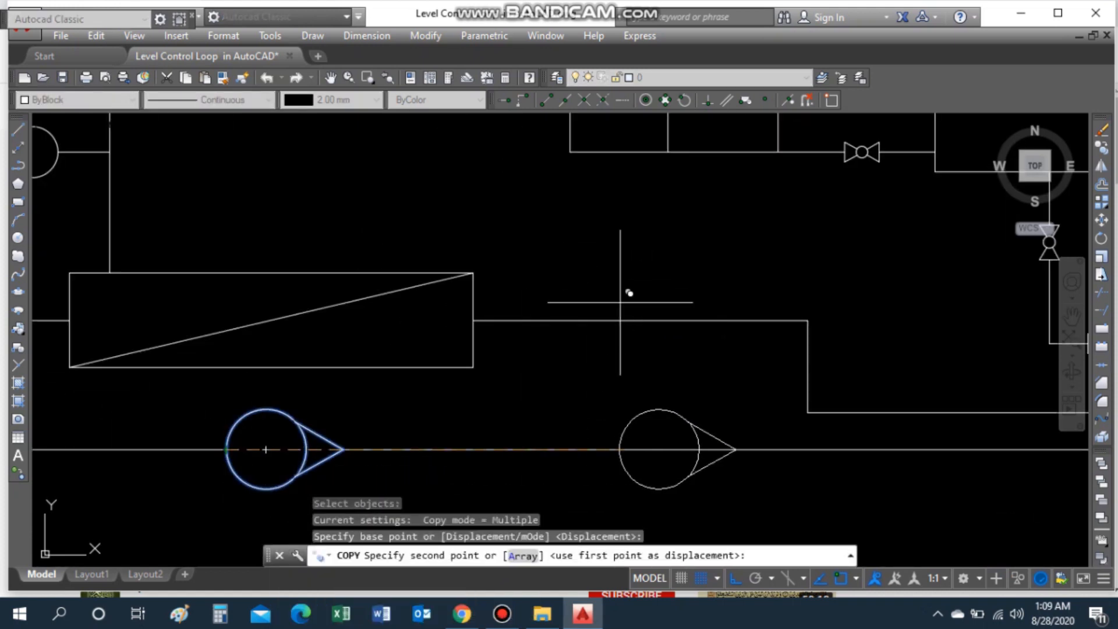
click(658, 320)
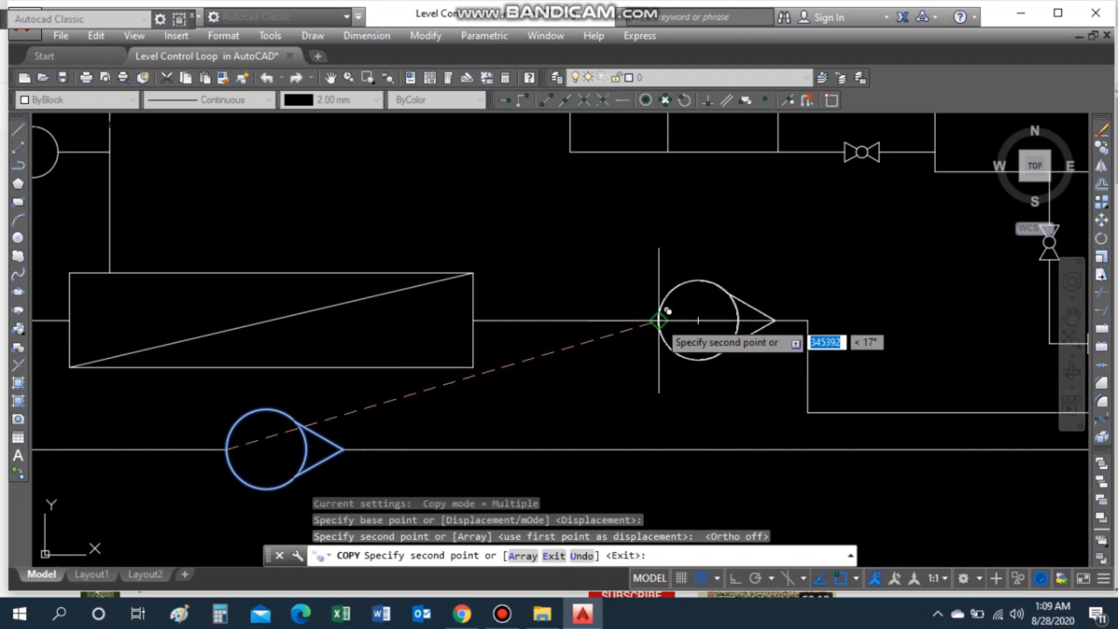
Step: Trim the horizontal pipe inside the copied circle-and-point symbol, in both its point and its circle
key(Escape)
text(tr)
key(Return)
key(Return)
click(757, 321)
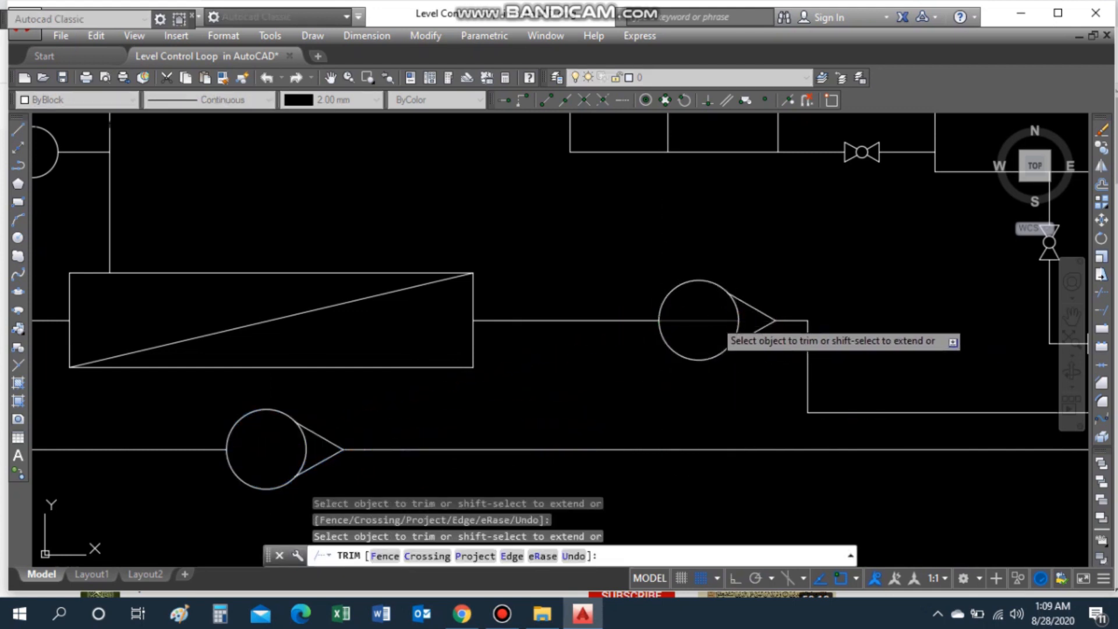
click(714, 319)
key(Escape)
Step: Extend the rotameter pipe with a horizontal line from its end beyond the outer return pipe's crossing arc
scroll(753, 333, down, 6)
scroll(865, 196, up, 4)
scroll(885, 384, down, 3)
scroll(961, 400, up, 1)
scroll(961, 399, down, 3)
scroll(968, 412, up, 3)
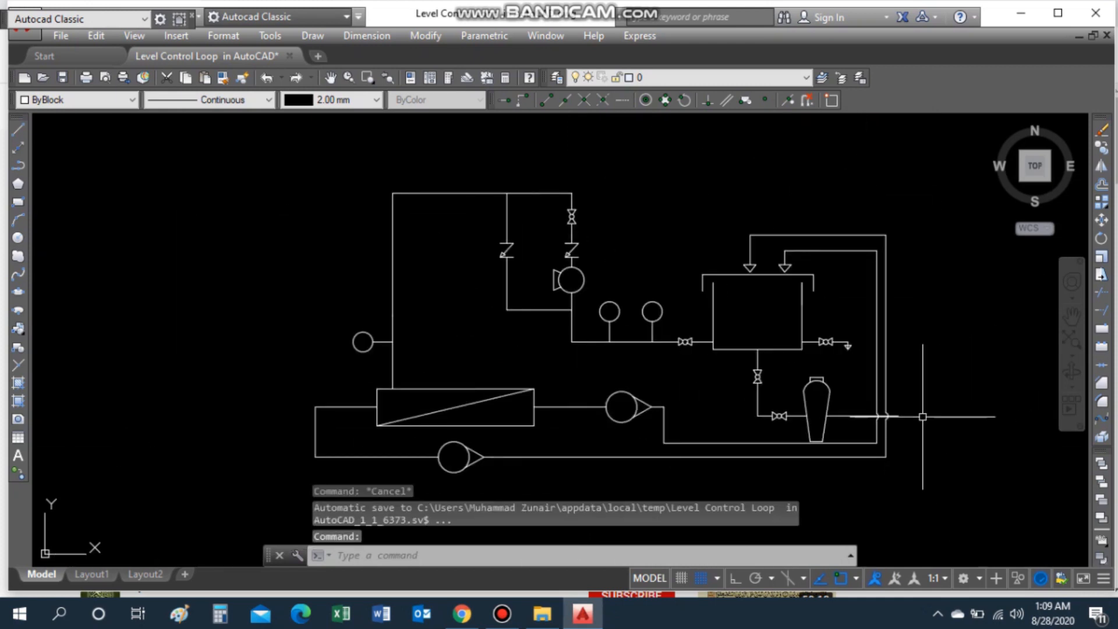
scroll(923, 417, up, 4)
text(l)
key(Return)
click(871, 409)
click(1011, 417)
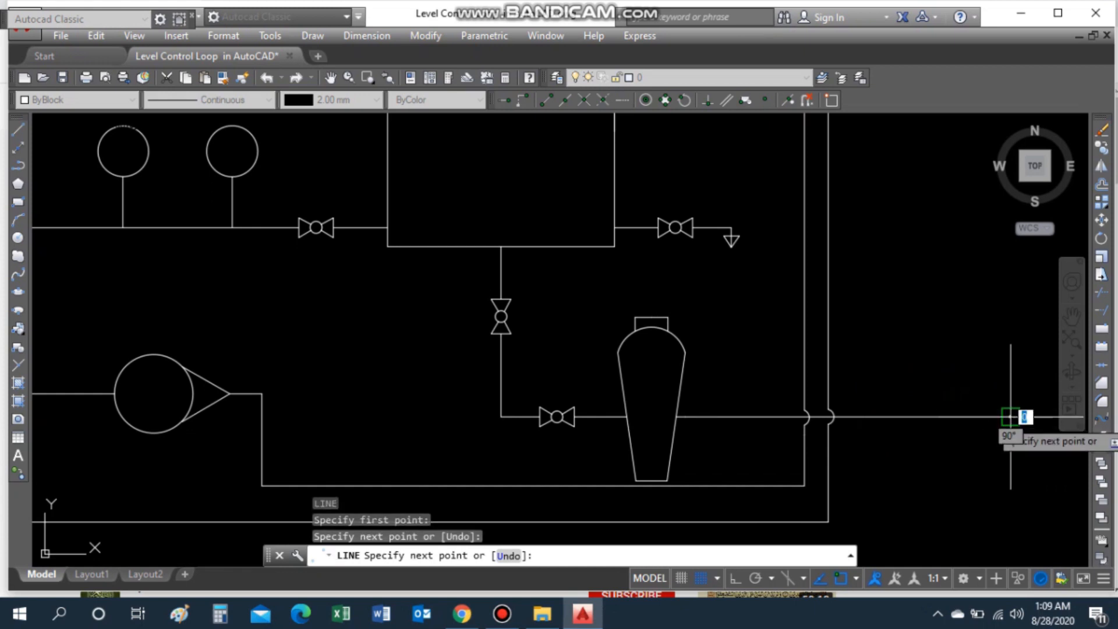
key(Escape)
Step: Copy the pump symbol from below the right-hand NRV to just beyond the free end of the extended rotameter pipe
scroll(1019, 420, down, 3)
scroll(1031, 422, up, 2)
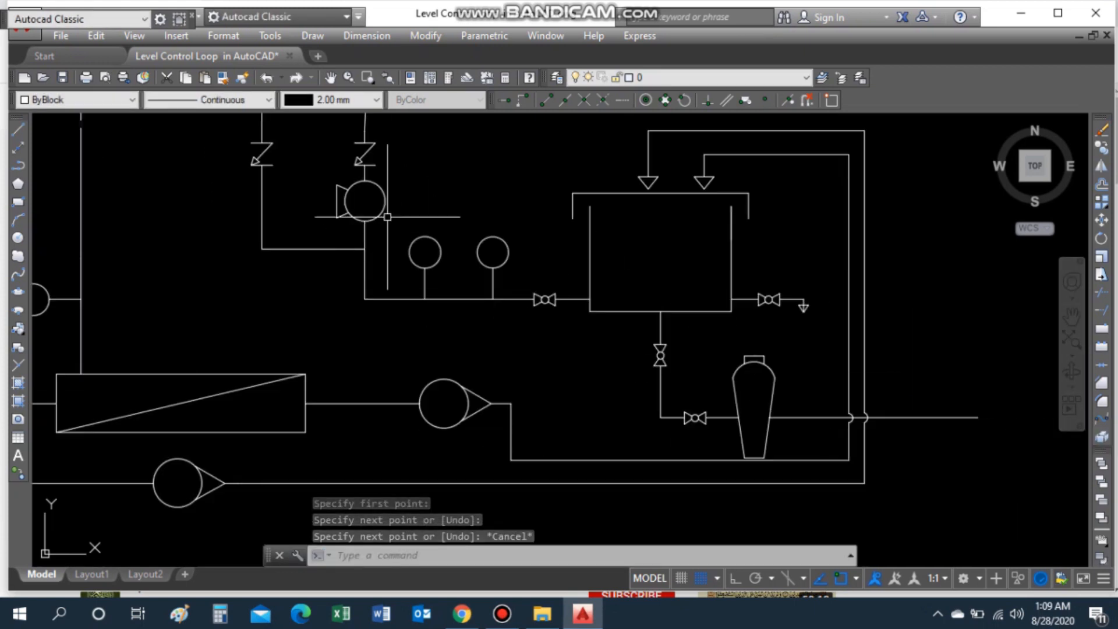
click(355, 218)
click(342, 215)
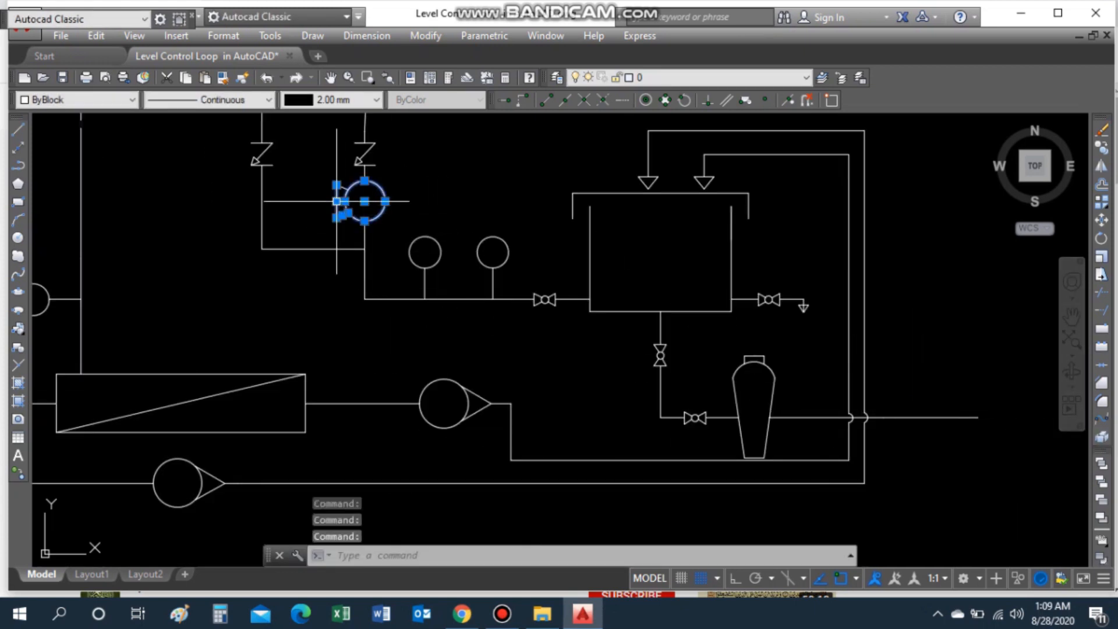
text(co)
key(Return)
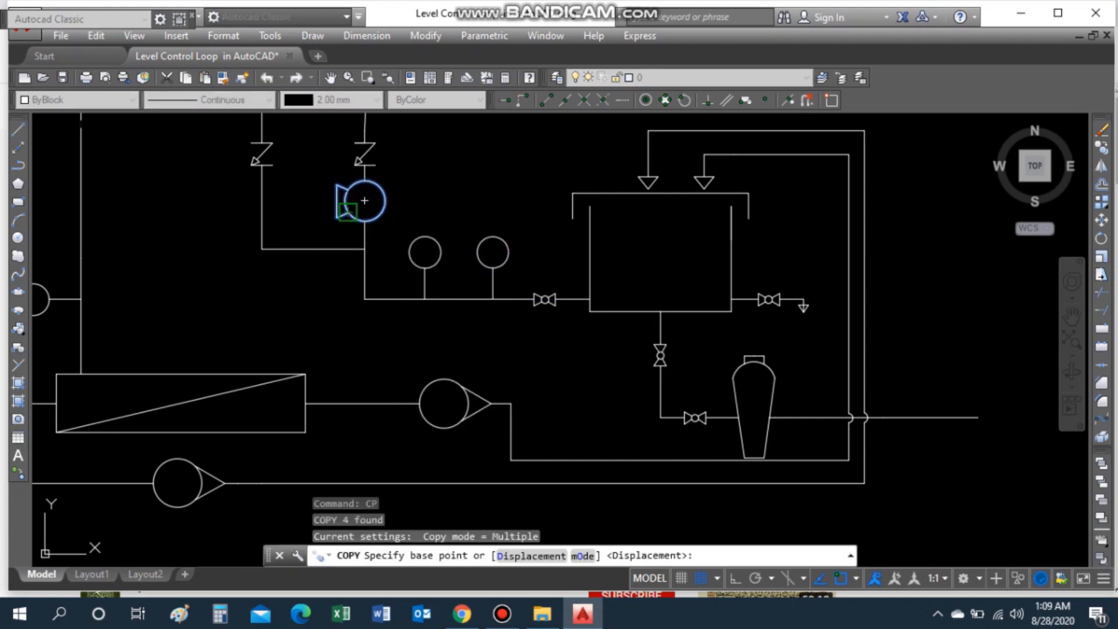
click(349, 213)
click(1002, 430)
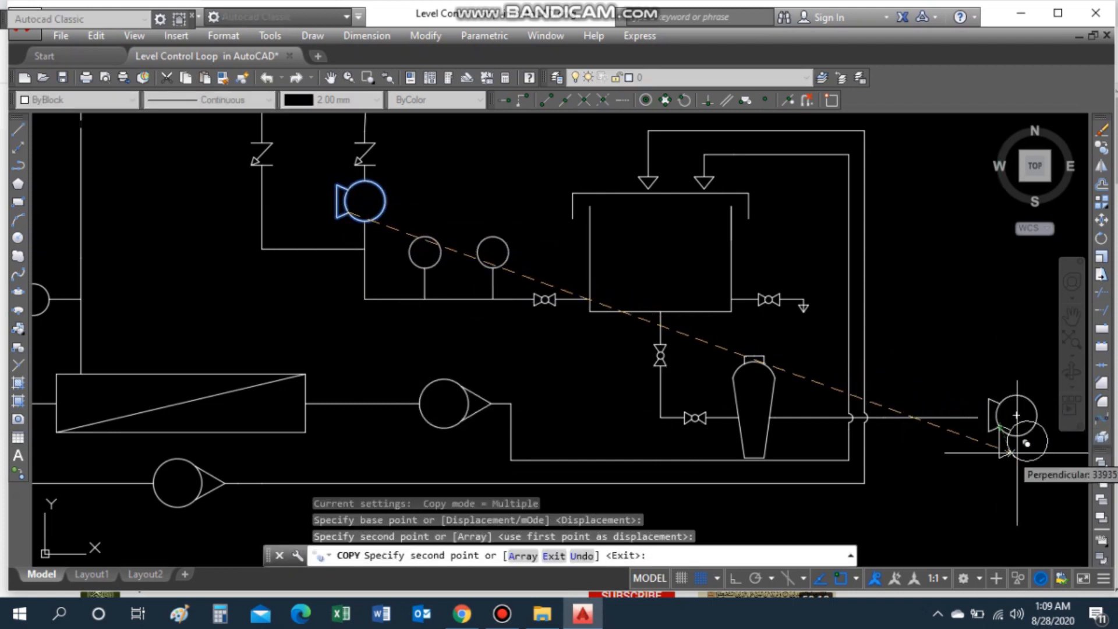
scroll(999, 431, down, 4)
key(Escape)
Step: Rotate the copied pump 90 degrees about its circle's centre with Ortho on, so its base faces down
scroll(991, 431, up, 6)
text(ro)
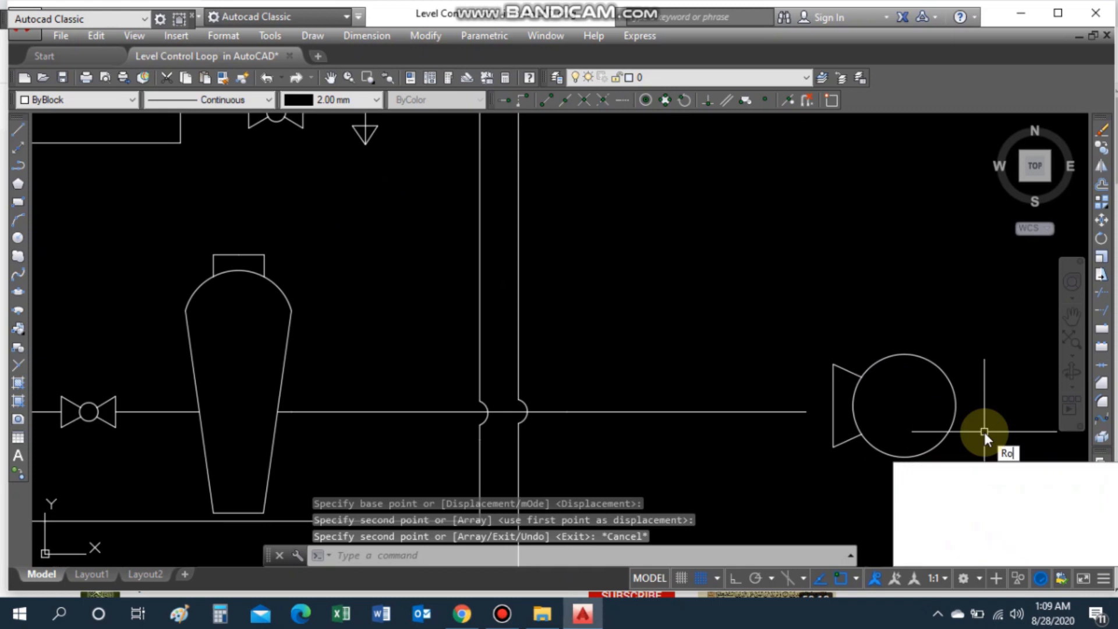
key(Return)
click(990, 495)
click(819, 327)
key(Return)
click(903, 404)
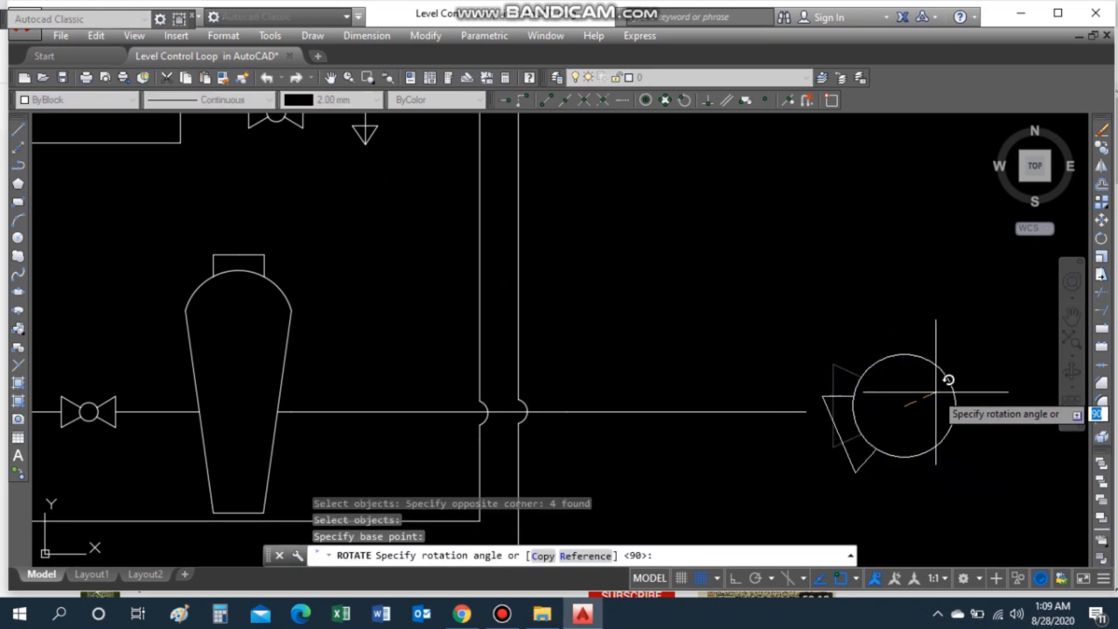
key(F8)
click(898, 311)
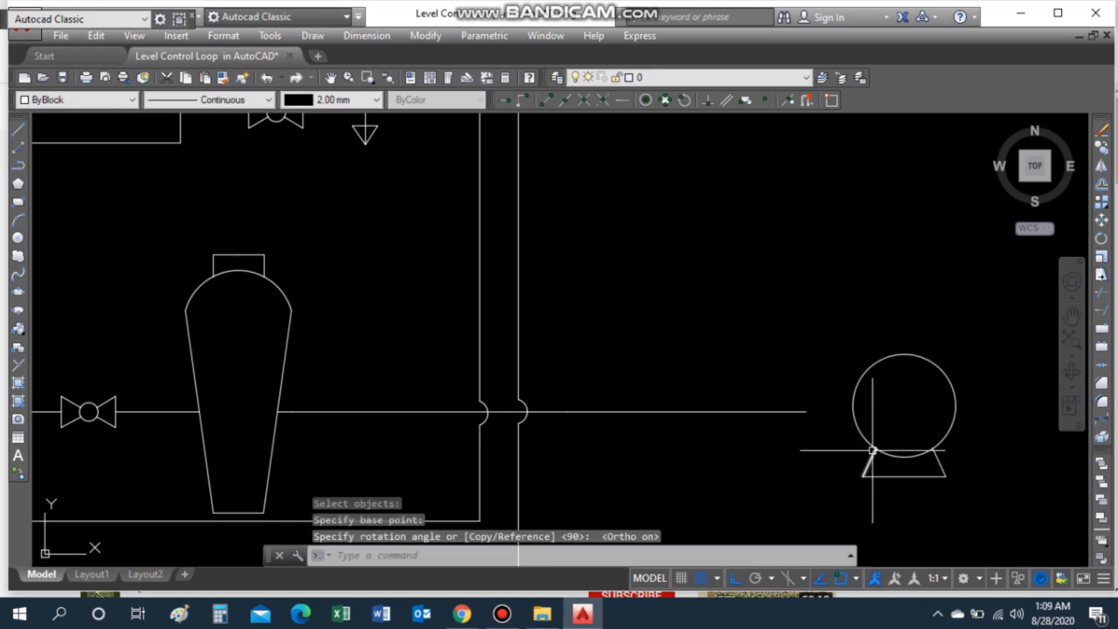
Step: Move the rotated pump by its circle's left quadrant onto the free end of the horizontal pipe
text(m)
key(Return)
click(984, 502)
click(851, 344)
key(Return)
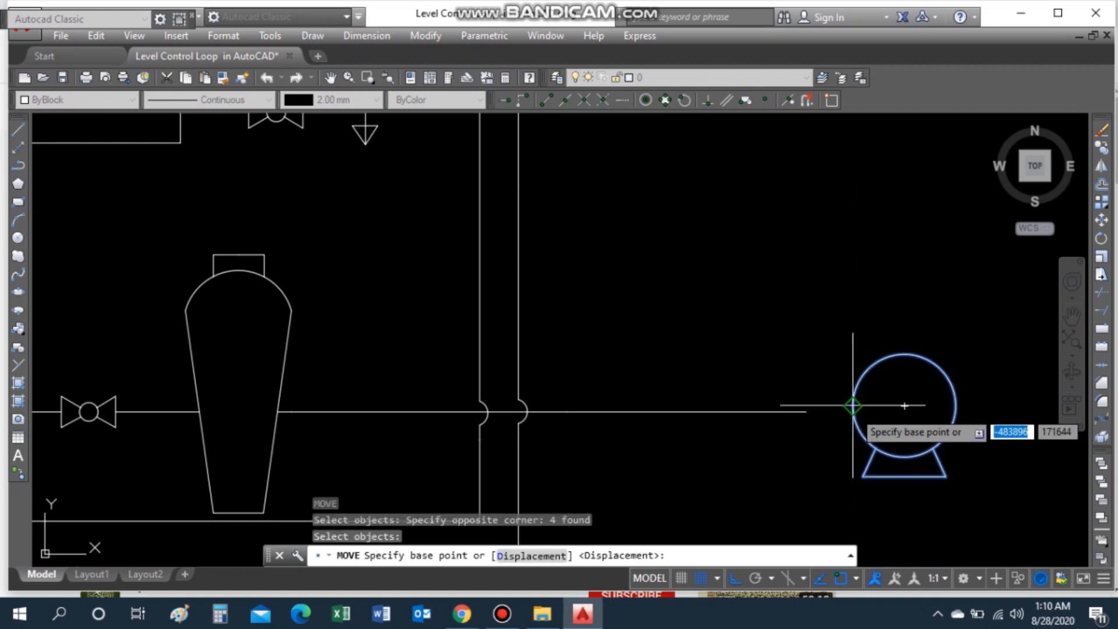
click(853, 406)
scroll(827, 460, down, 5)
key(Escape)
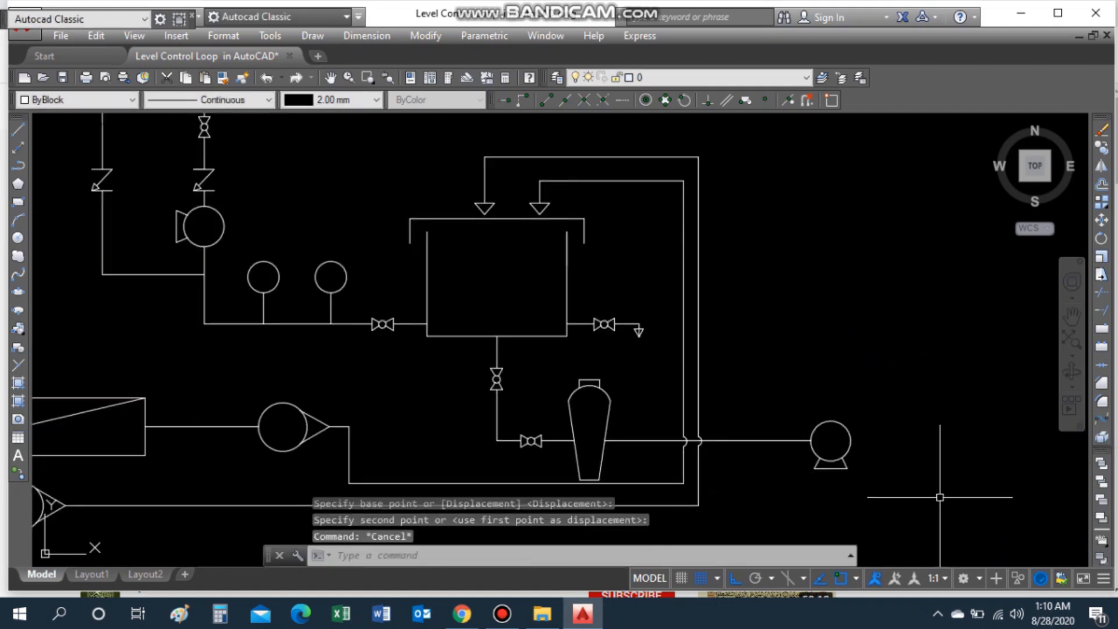
Step: Draw a short horizontal pipe outward from the right quadrant of the rotated pump's circle
text(l)
key(Return)
click(851, 440)
click(922, 445)
key(Escape)
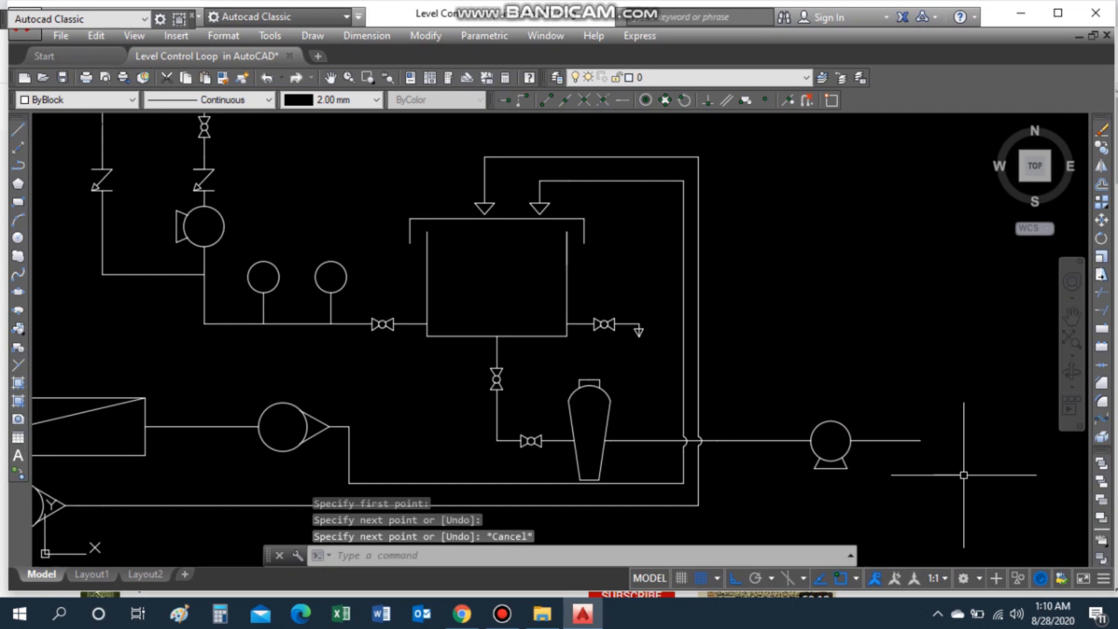
scroll(964, 475, down, 2)
scroll(984, 477, up, 1)
scroll(806, 460, up, 1)
scroll(806, 461, down, 1)
scroll(660, 477, down, 1)
scroll(663, 505, up, 1)
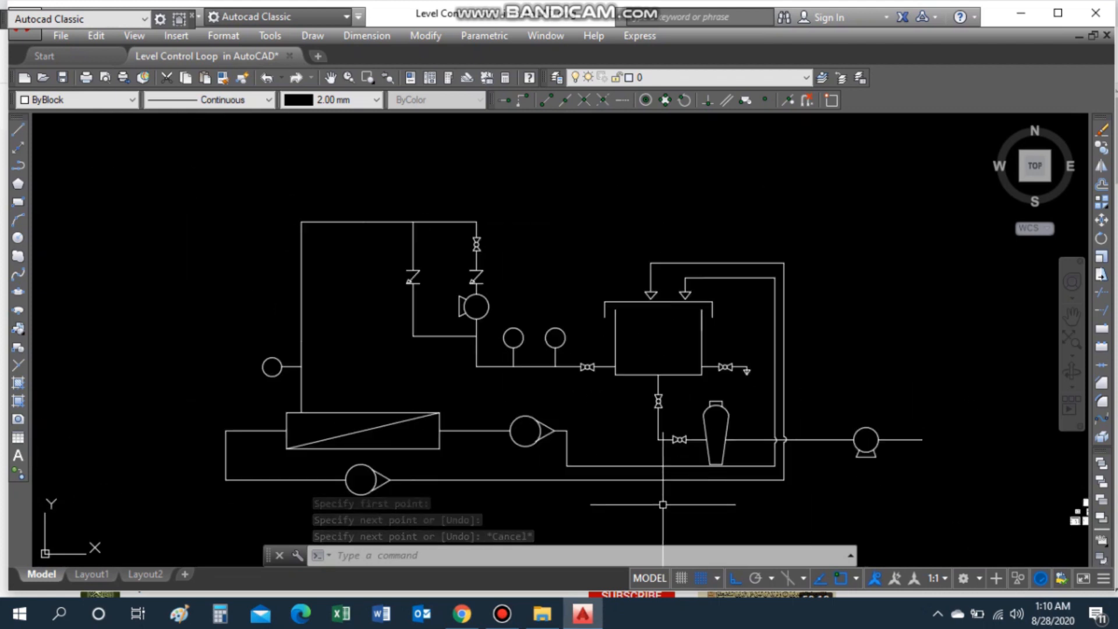
scroll(721, 445, up, 2)
middle_drag(721, 445, 731, 477)
scroll(795, 204, down, 2)
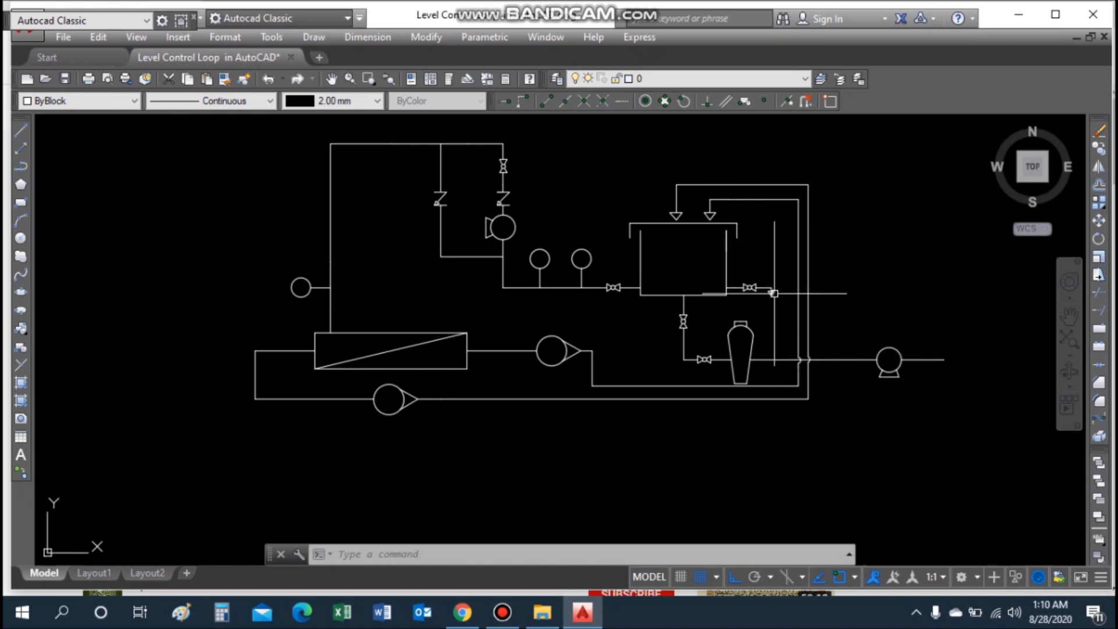
Step: Draw a short slanted line up from the pipe between the outer return pipe and the rotated pump, with Ortho off
text(l)
key(Return)
scroll(851, 362, up, 2)
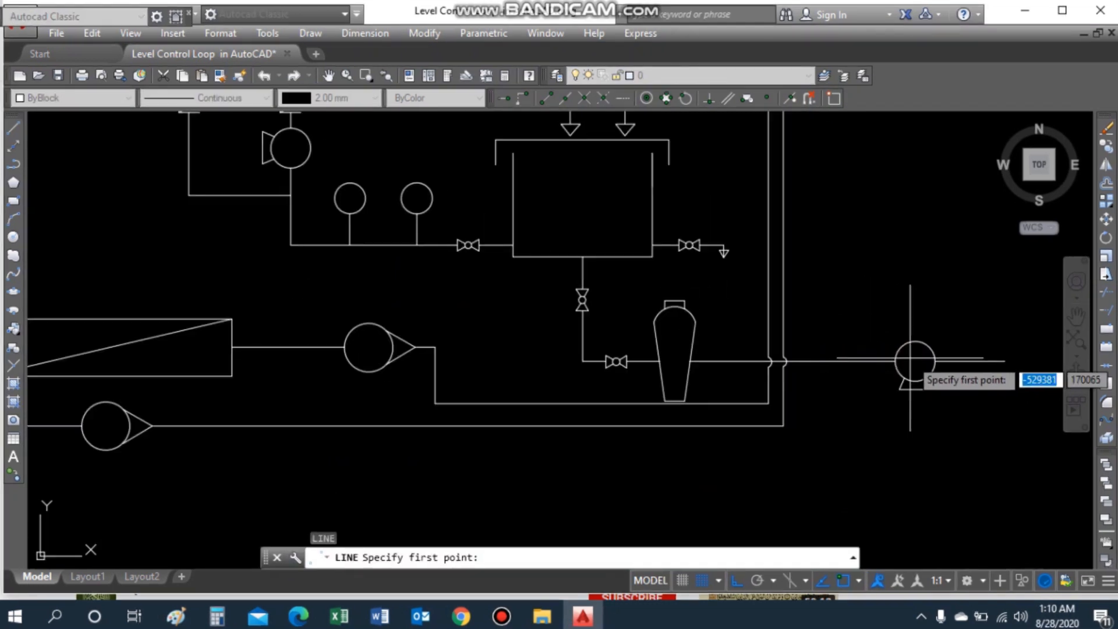
scroll(847, 351, up, 2)
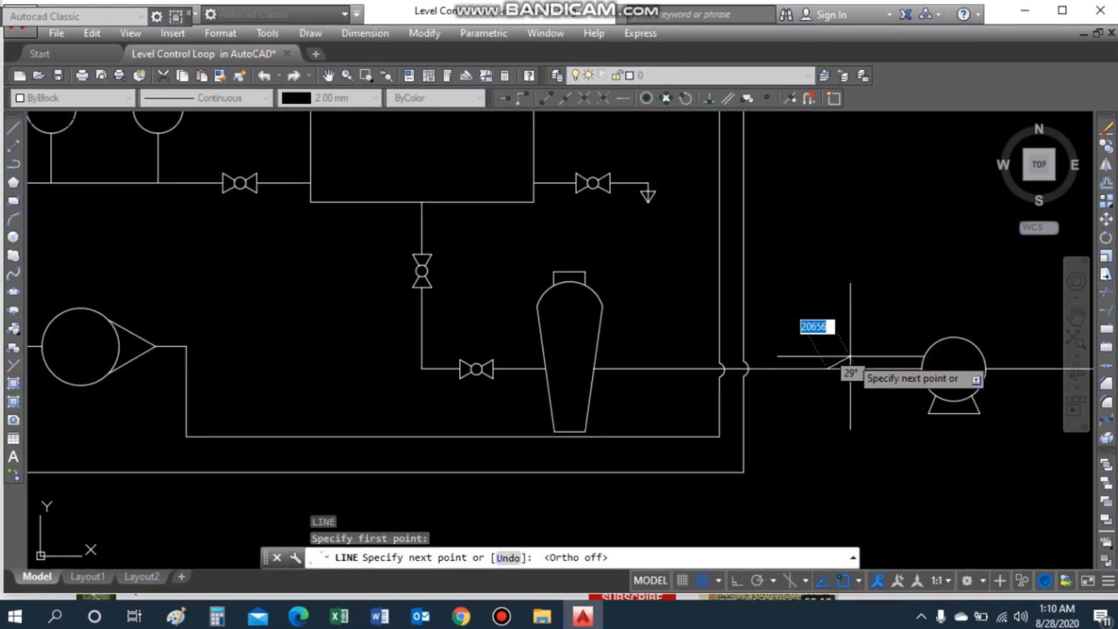
click(847, 355)
key(Escape)
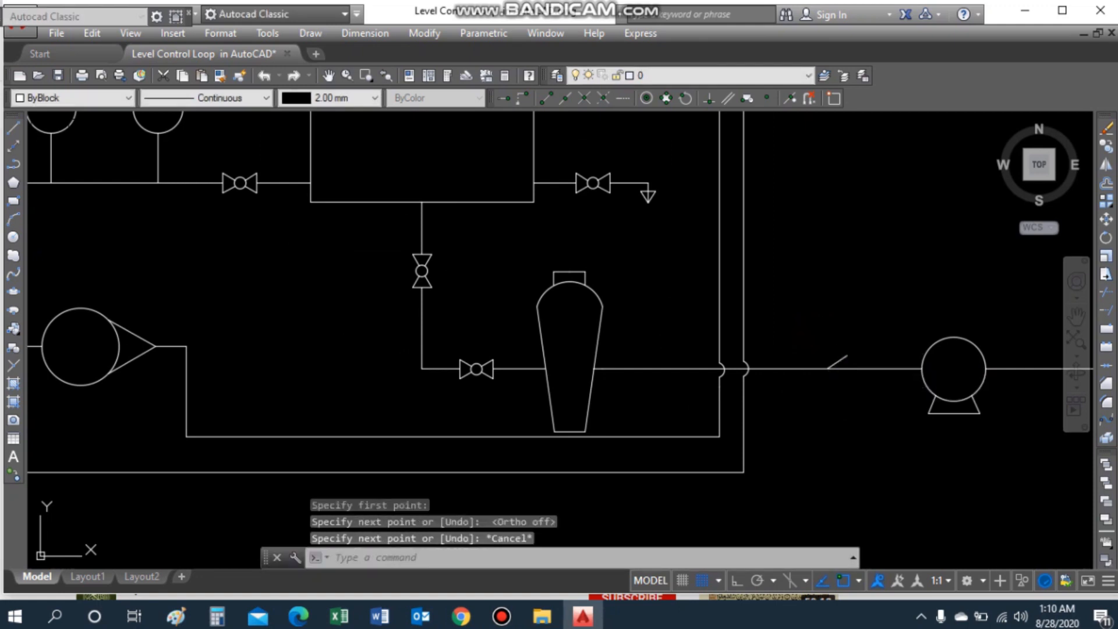
Step: Mirror the slanted line across the horizontal pipe with Ortho on, keeping the original line
text(mi)
key(Return)
click(837, 362)
key(Return)
click(827, 368)
key(F8)
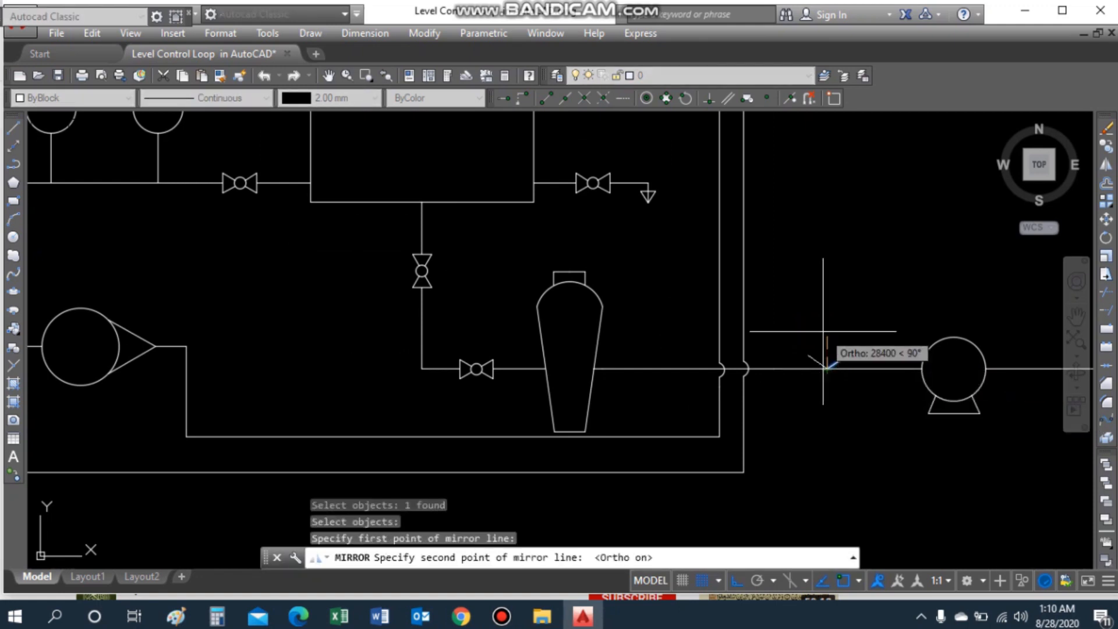
click(816, 408)
key(Return)
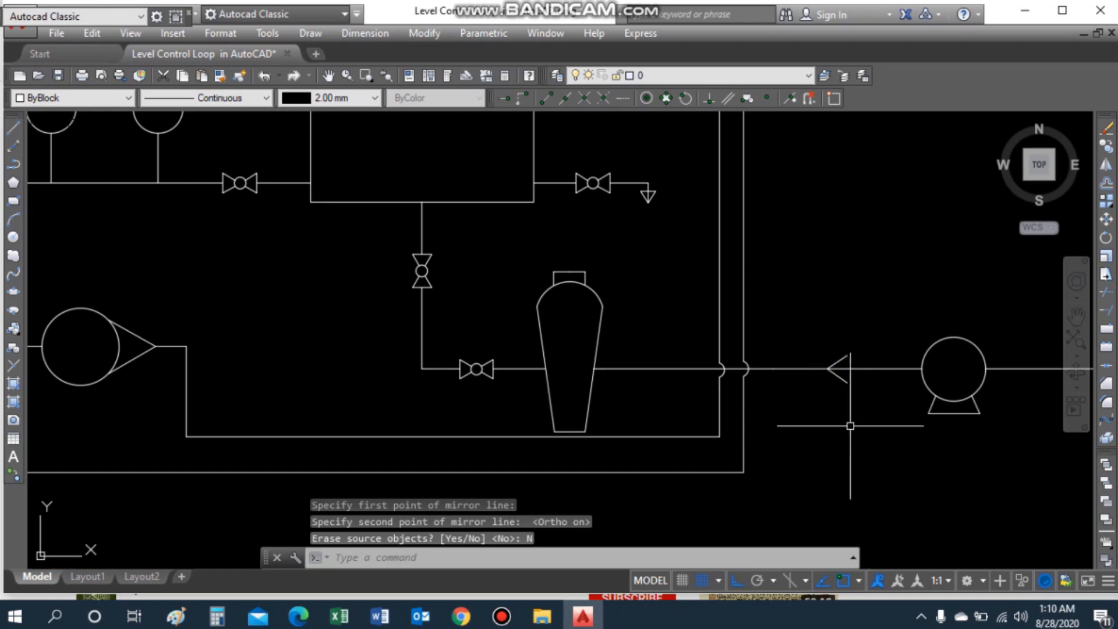
Step: Close the arrowhead with a vertical line joining the open ends of its two slanted lines
text(l)
key(Return)
click(847, 383)
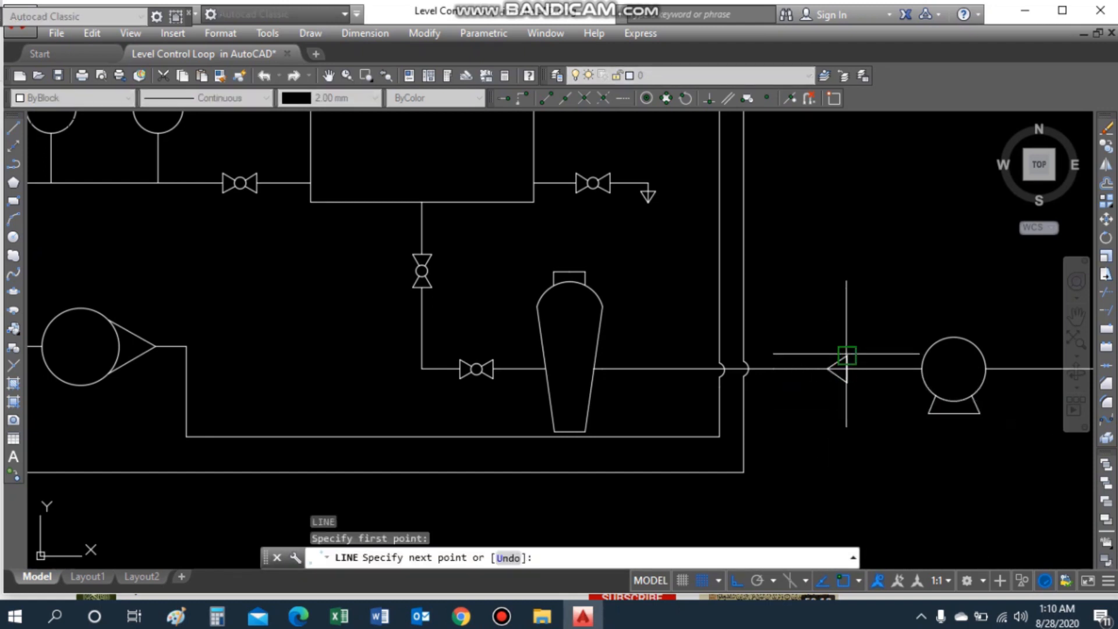
click(846, 352)
key(Escape)
text(t)
key(Escape)
Step: Copy the arrowhead by its tip onto the vertical pipe below the tank's bottom valve
scroll(845, 415, down, 2)
scroll(846, 409, up, 2)
text(cp)
key(Return)
click(842, 386)
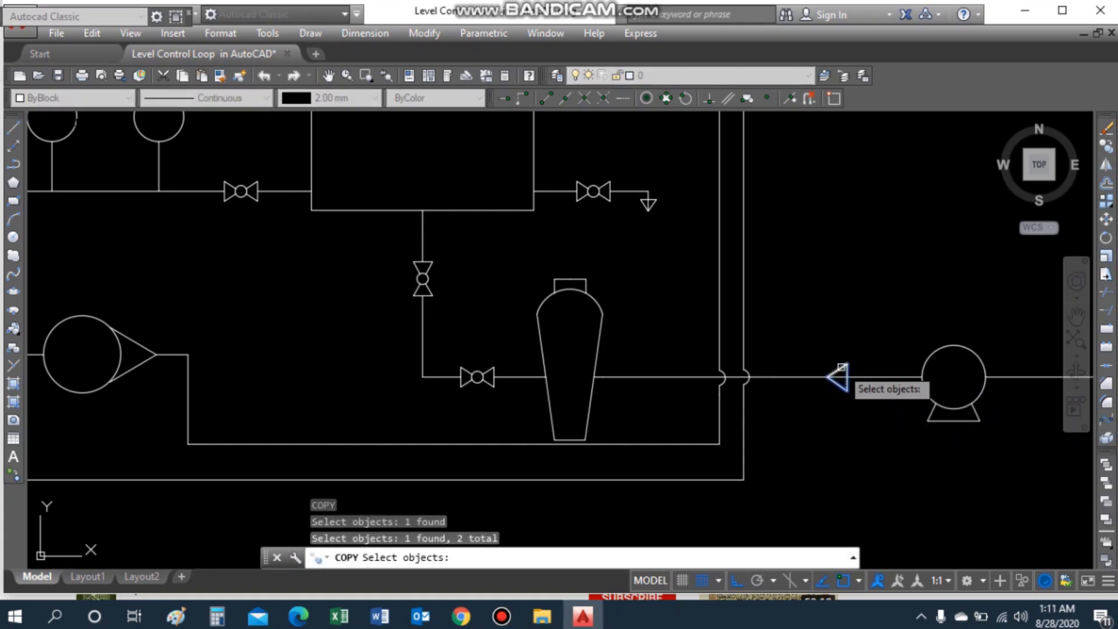
click(842, 368)
key(Return)
click(828, 376)
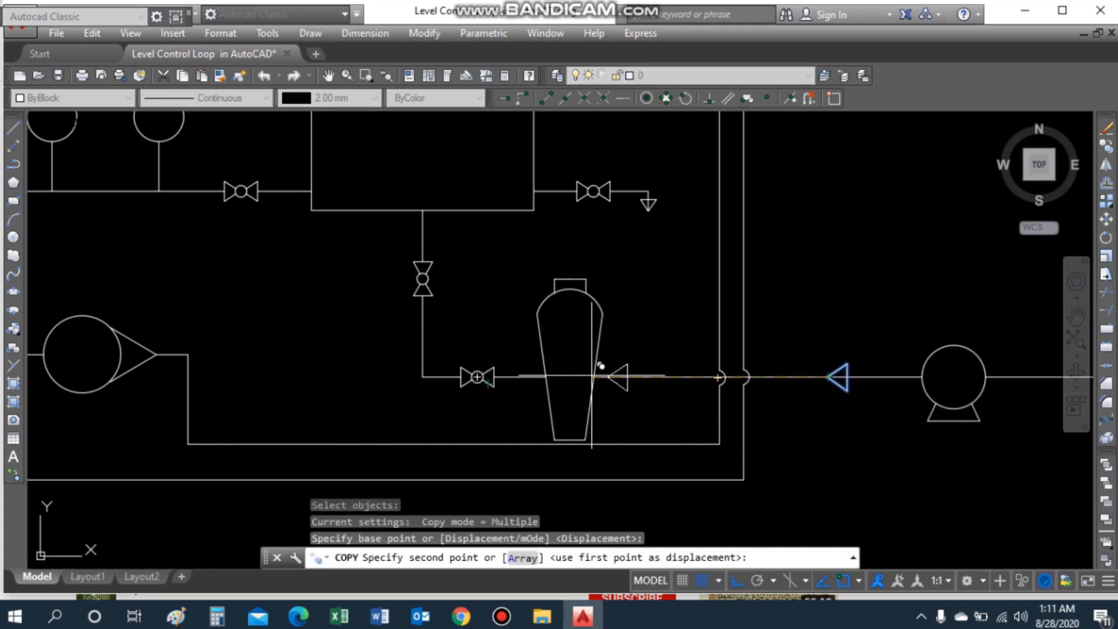
click(427, 332)
Step: Place another copy of the arrowhead on the horizontal pipe between the left gauge and the pump's vertical pipe
scroll(419, 274, down, 4)
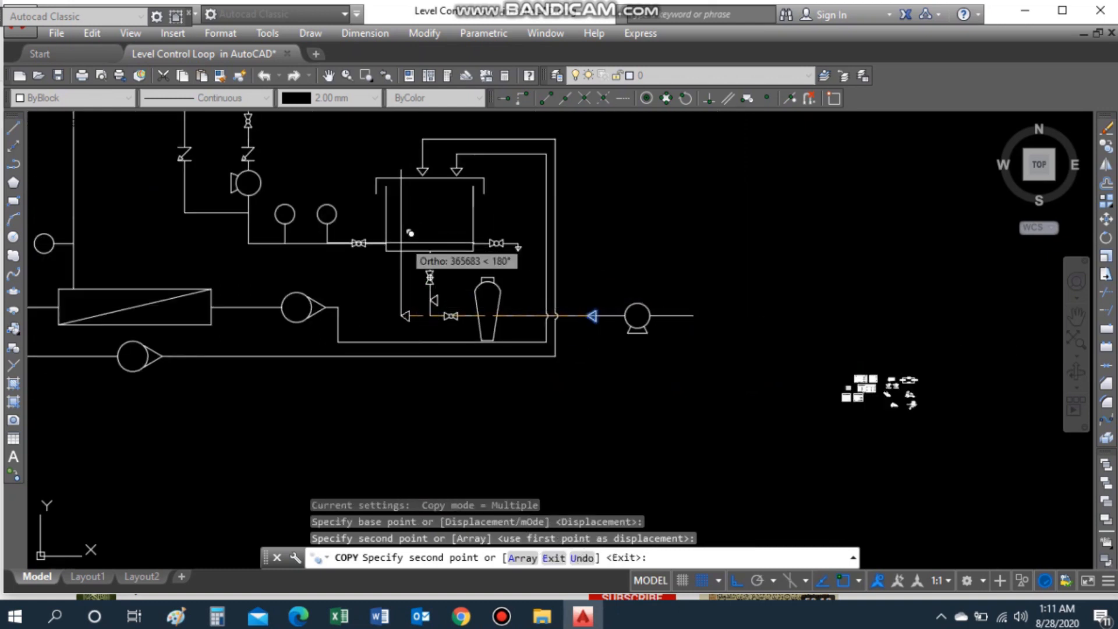
scroll(400, 306, down, 4)
scroll(349, 215, up, 9)
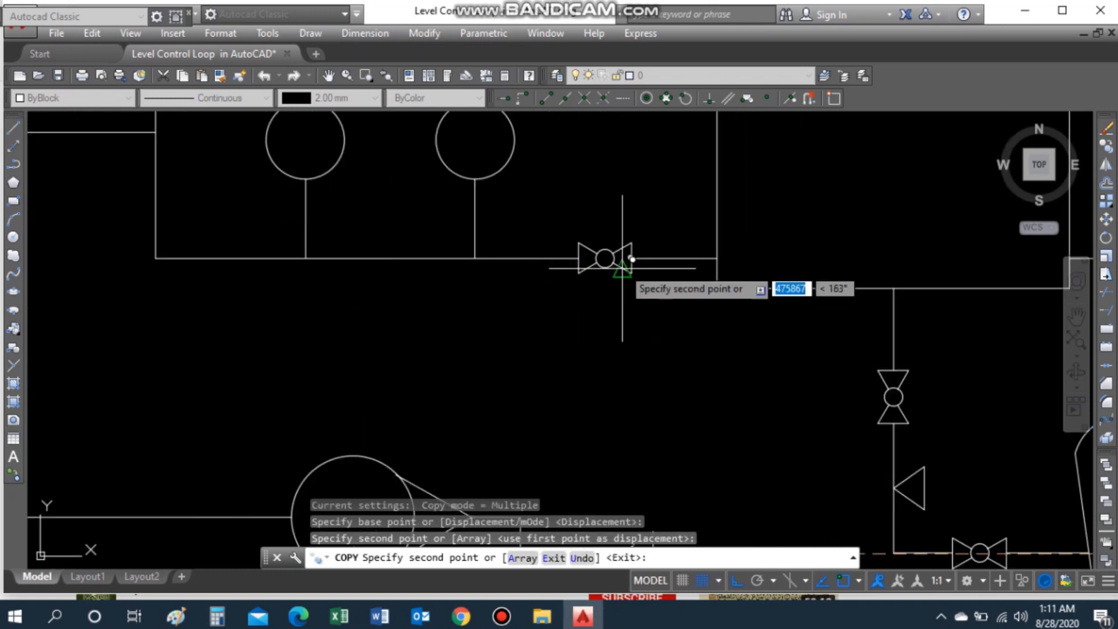
click(224, 258)
key(Escape)
Step: Rotate the arrowhead on the vertical pipe below the tank about its tip so that it points up
scroll(886, 481, up, 3)
text(r)
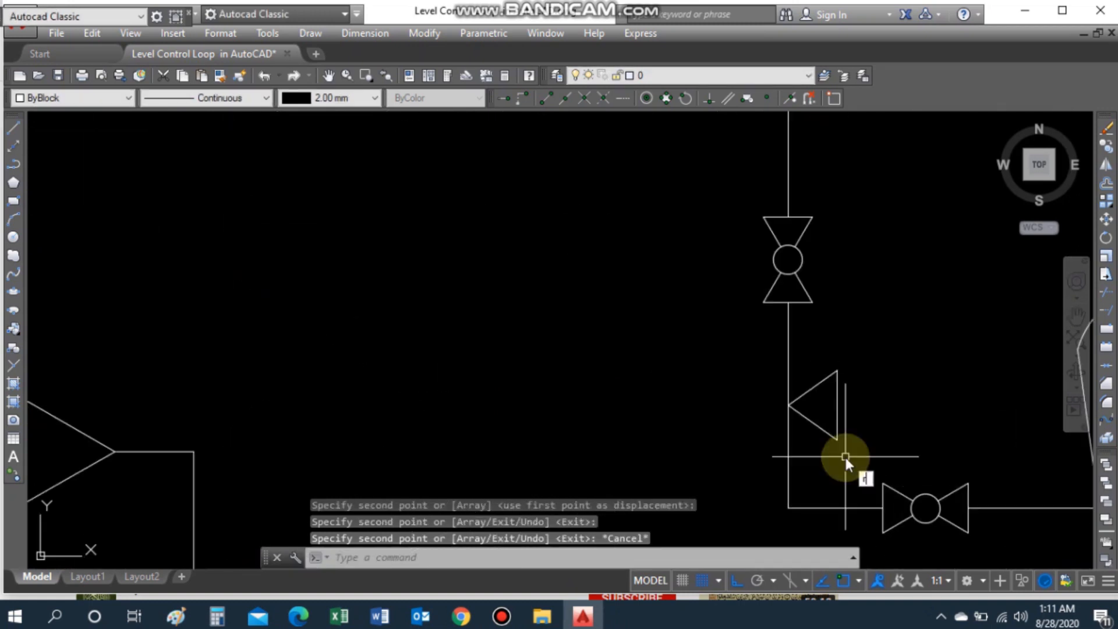
text(o)
key(Return)
click(837, 408)
click(813, 388)
click(807, 418)
key(Return)
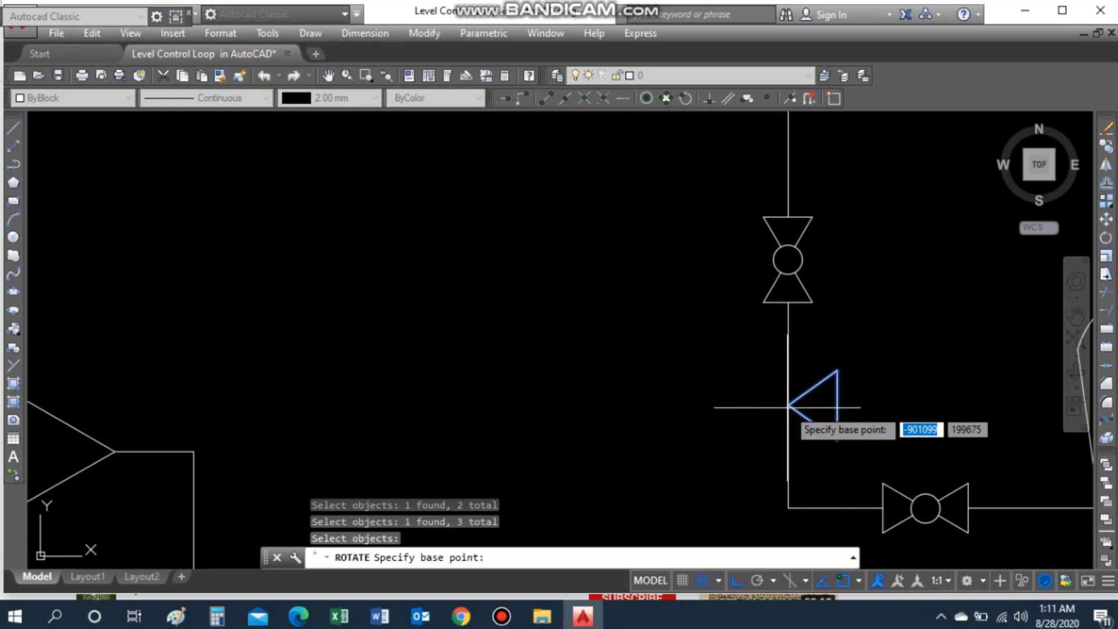
click(788, 405)
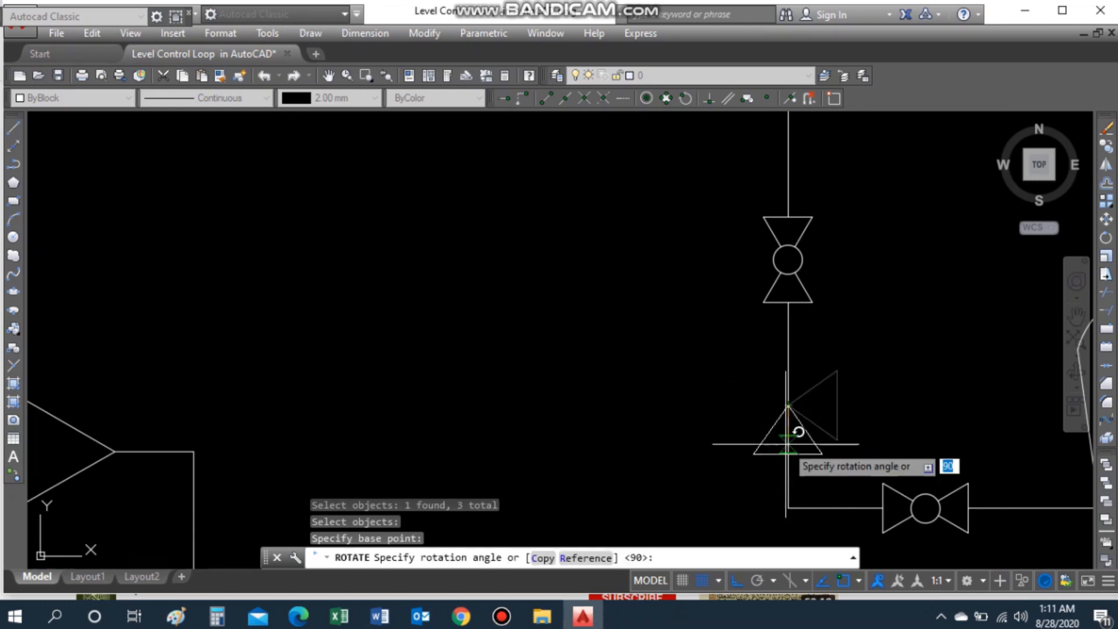
click(799, 430)
scroll(815, 460, down, 5)
scroll(897, 484, up, 3)
scroll(990, 512, down, 3)
scroll(1048, 541, up, 3)
scroll(1051, 541, down, 2)
scroll(1050, 540, up, 2)
scroll(1037, 542, down, 2)
scroll(1025, 542, up, 3)
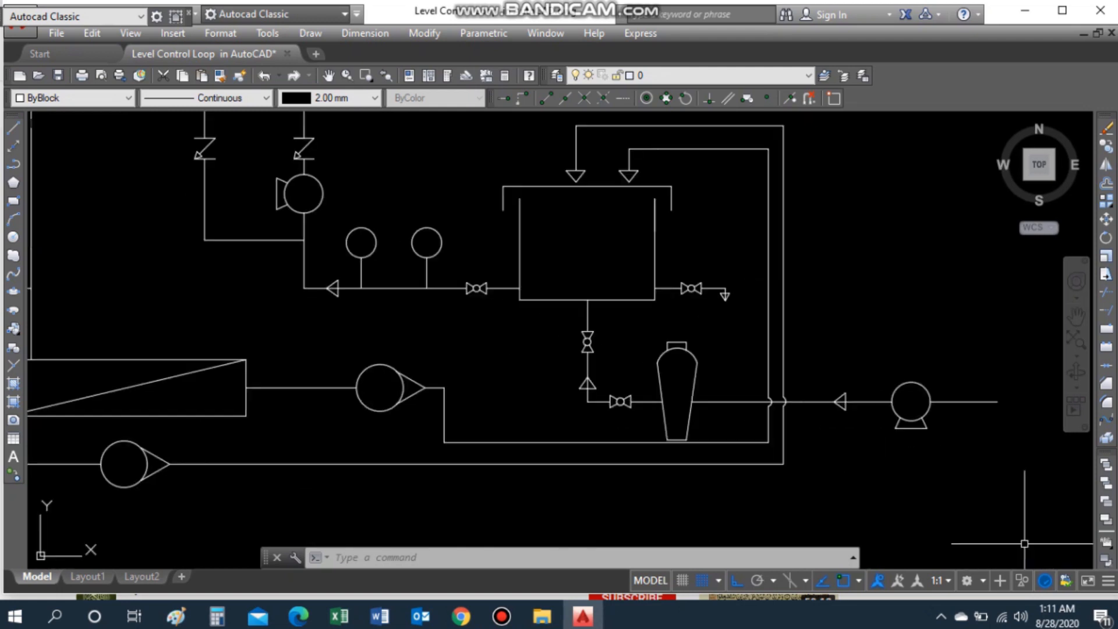
scroll(1024, 542, down, 3)
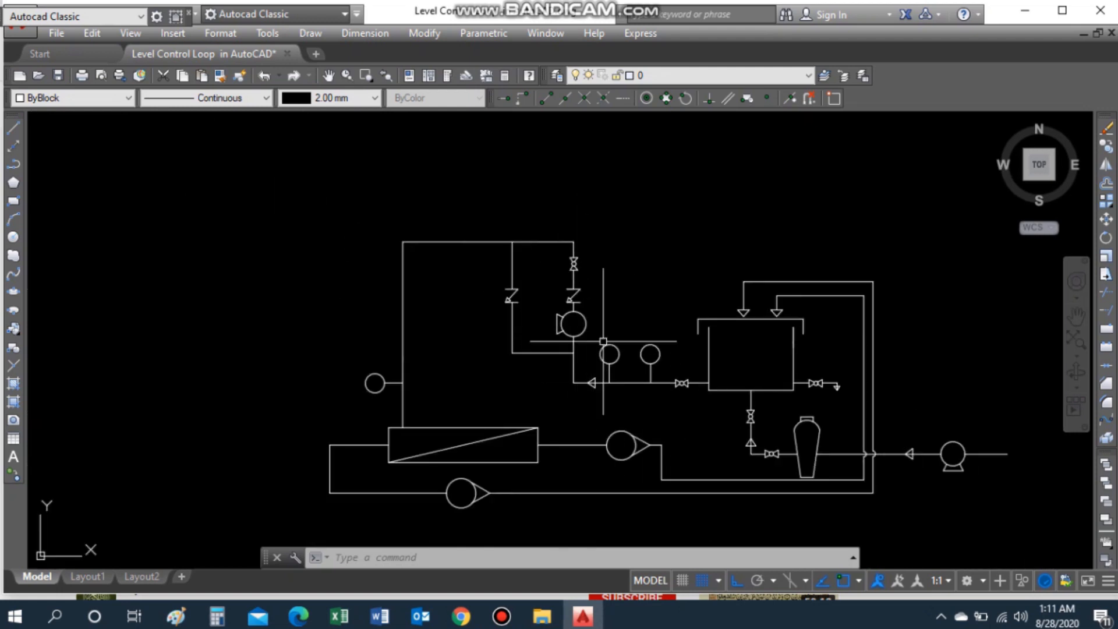
Step: Copy the arrowhead beside the left gauge by its tip onto the uppermost pipe between the two NRV branches
scroll(586, 354, up, 2)
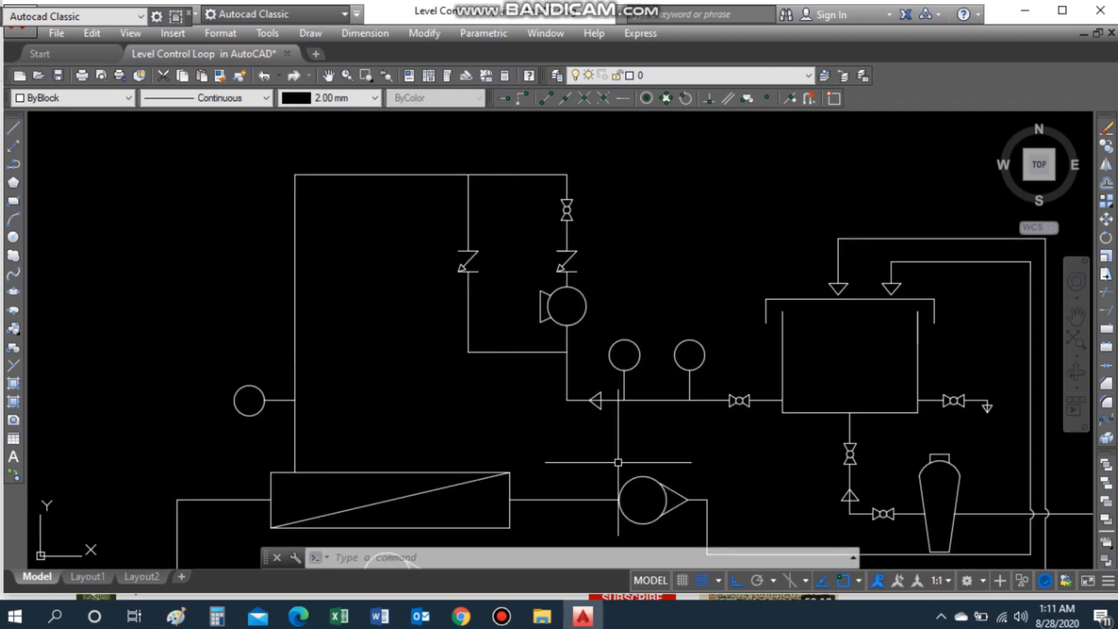
text(P)
key(Return)
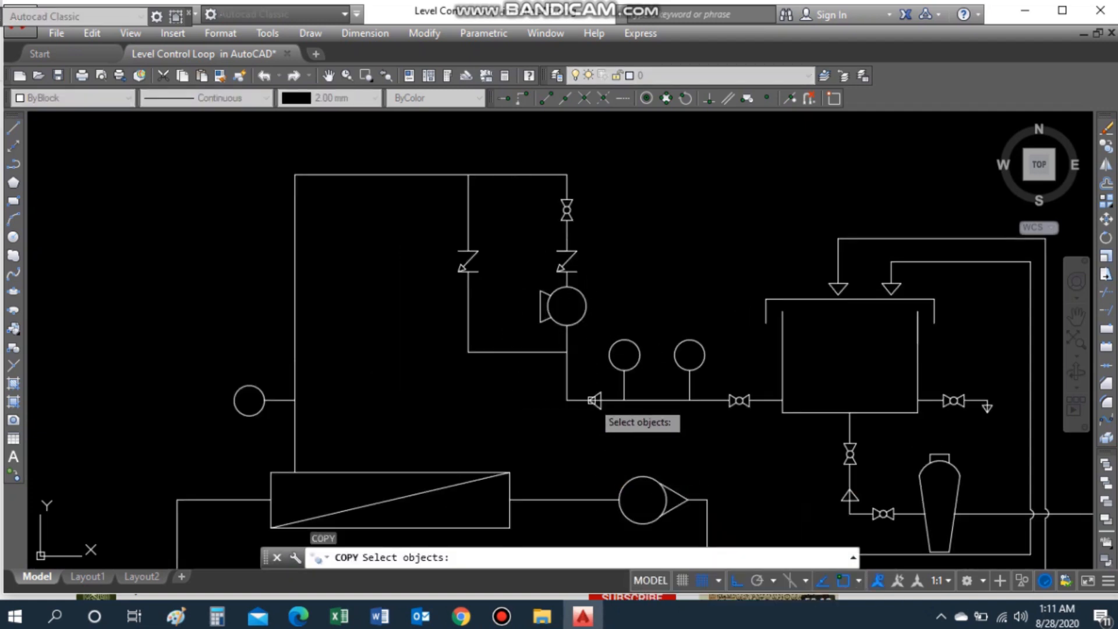
scroll(598, 406, up, 4)
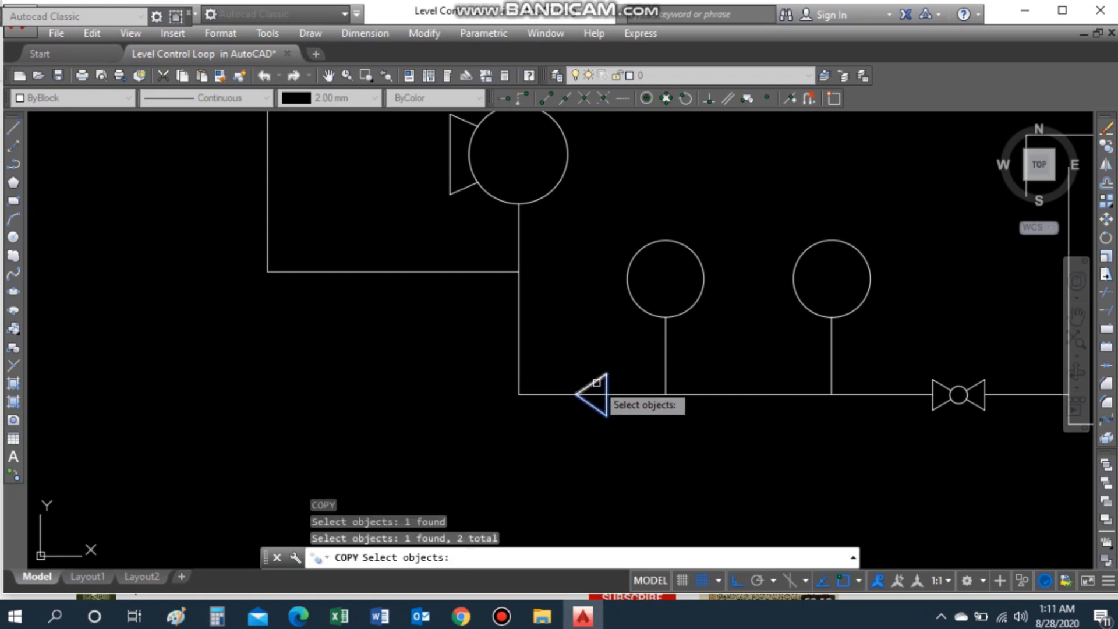
key(Return)
click(576, 393)
scroll(574, 387, down, 4)
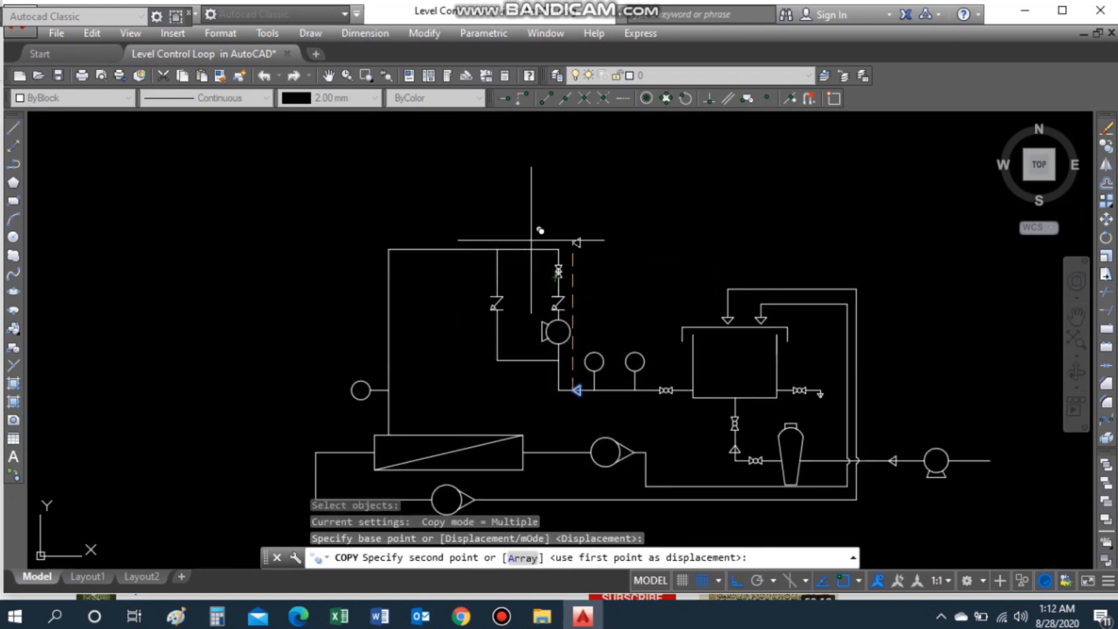
scroll(578, 251, up, 4)
scroll(524, 250, up, 2)
click(530, 262)
Step: Place two more arrowhead copies, on the lower pipe joining the NRV branches and on the uppermost pipe left of them, with Ortho off
scroll(542, 273, down, 3)
scroll(545, 402, up, 3)
click(557, 346)
scroll(532, 369, down, 4)
scroll(482, 282, up, 3)
click(458, 287)
scroll(454, 303, down, 4)
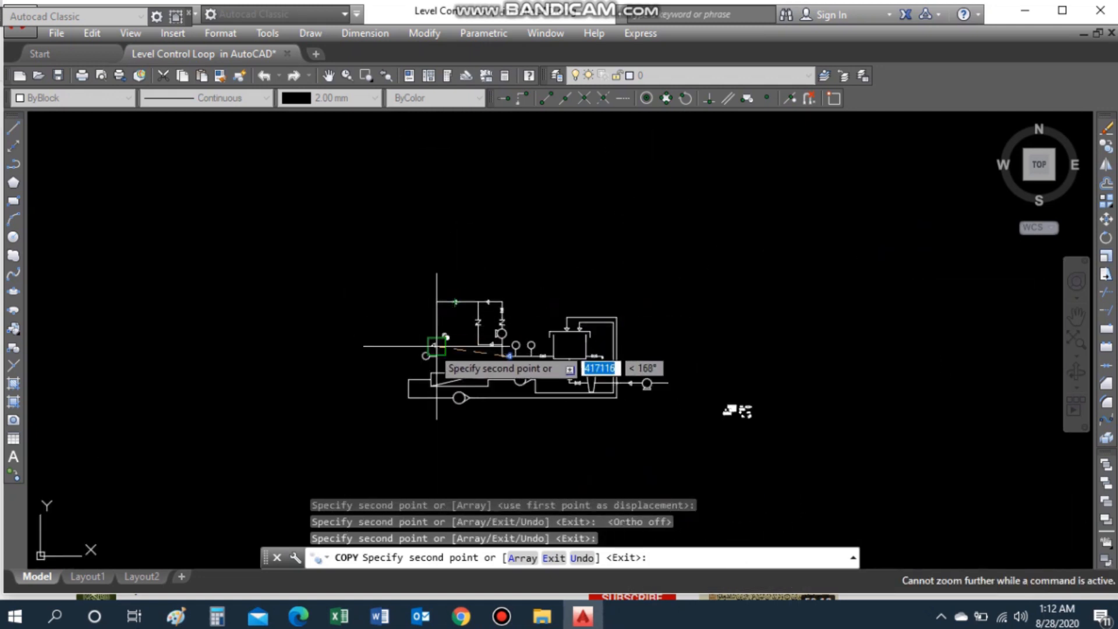
Step: Copy the arrowhead at the left of the uppermost pipe by its tip, placing two copies on the pipe left of the diagonal-marked unit
scroll(474, 373, up, 3)
key(Escape)
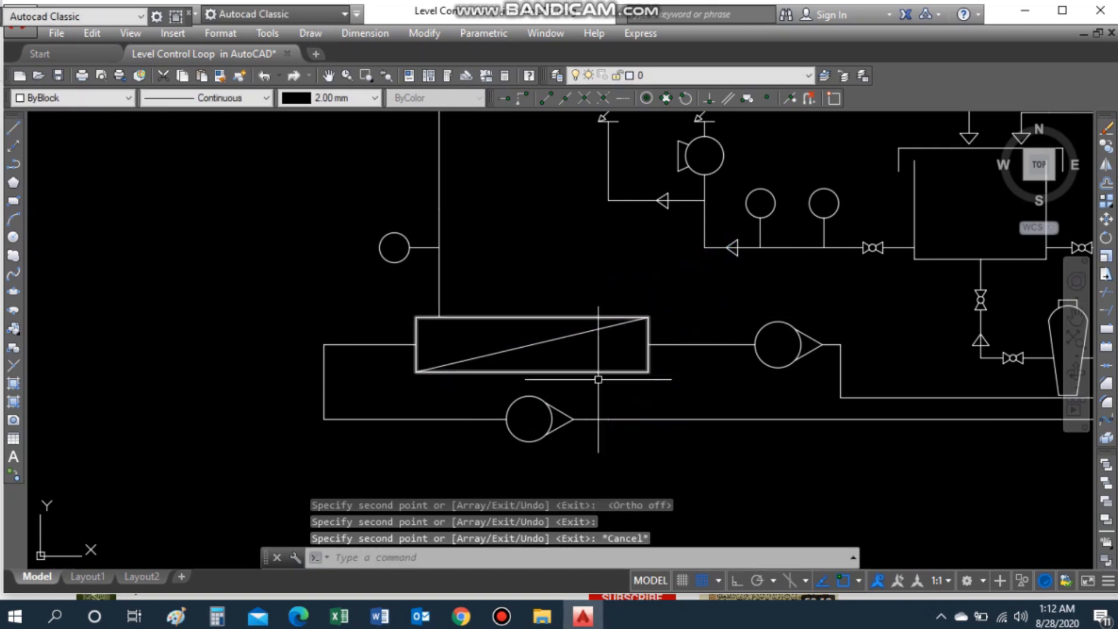
scroll(573, 279, down, 4)
scroll(482, 296, up, 3)
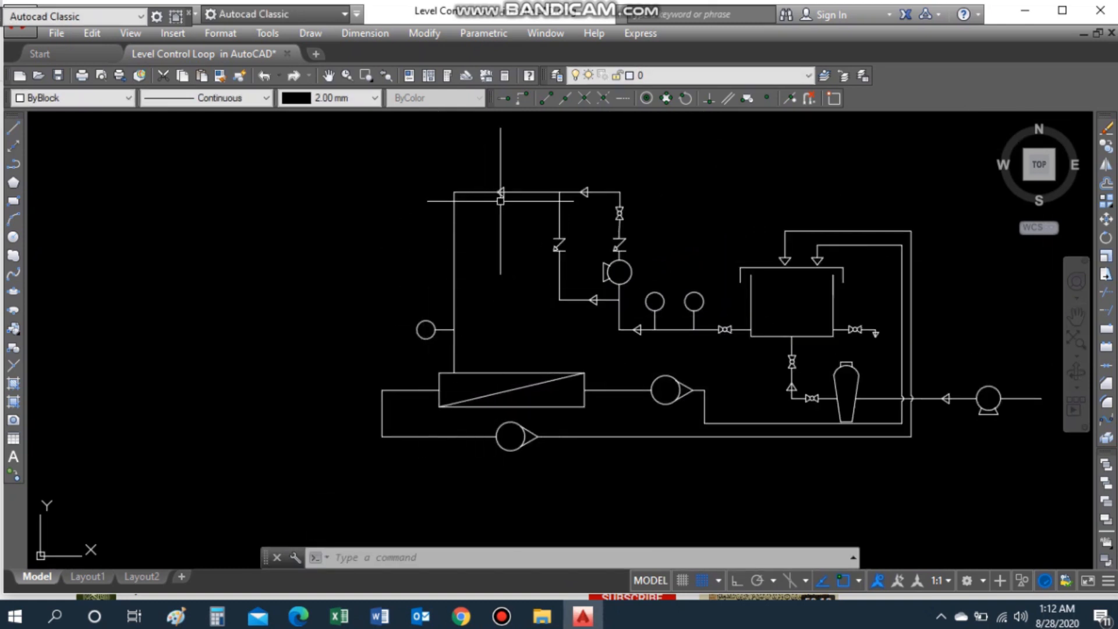
key(Return)
scroll(500, 192, up, 5)
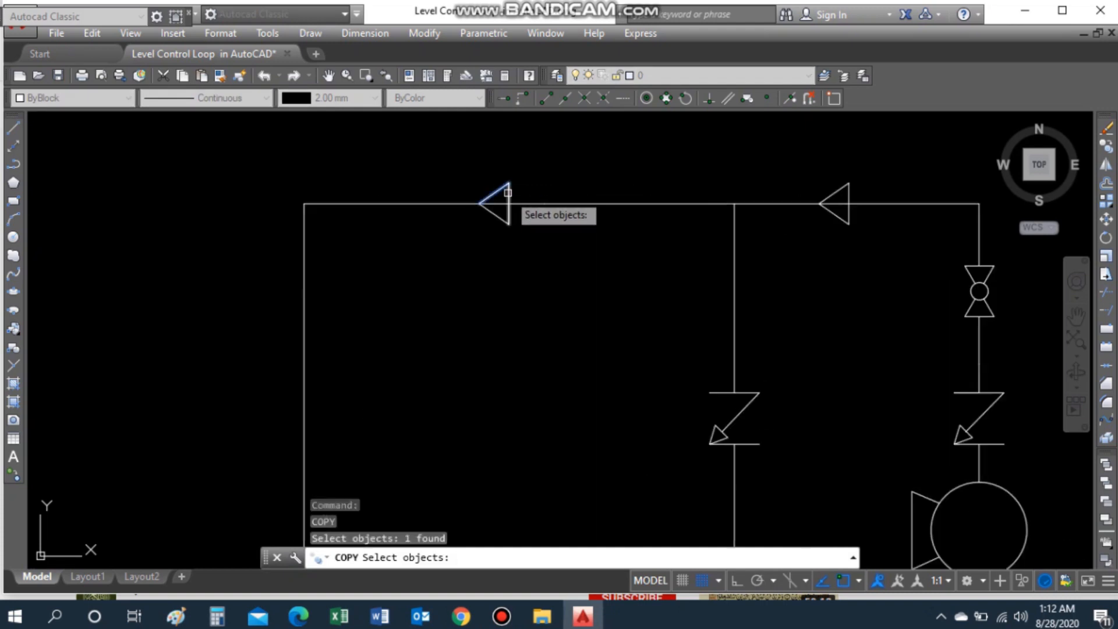
click(509, 196)
click(491, 214)
key(Return)
click(494, 211)
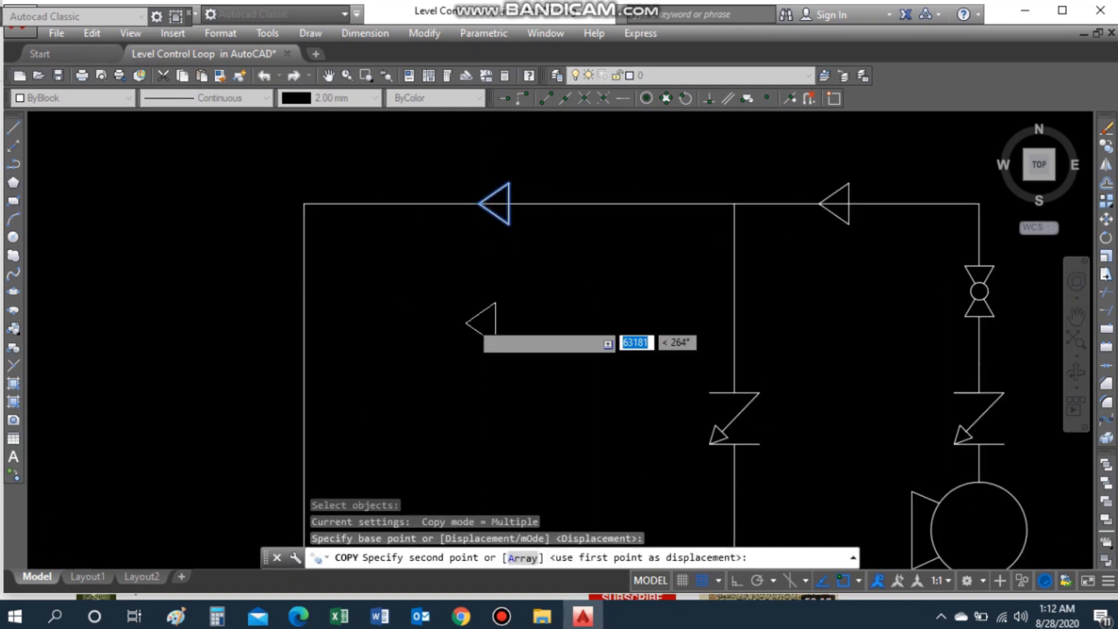
scroll(478, 315, down, 3)
scroll(335, 382, up, 4)
scroll(198, 319, down, 2)
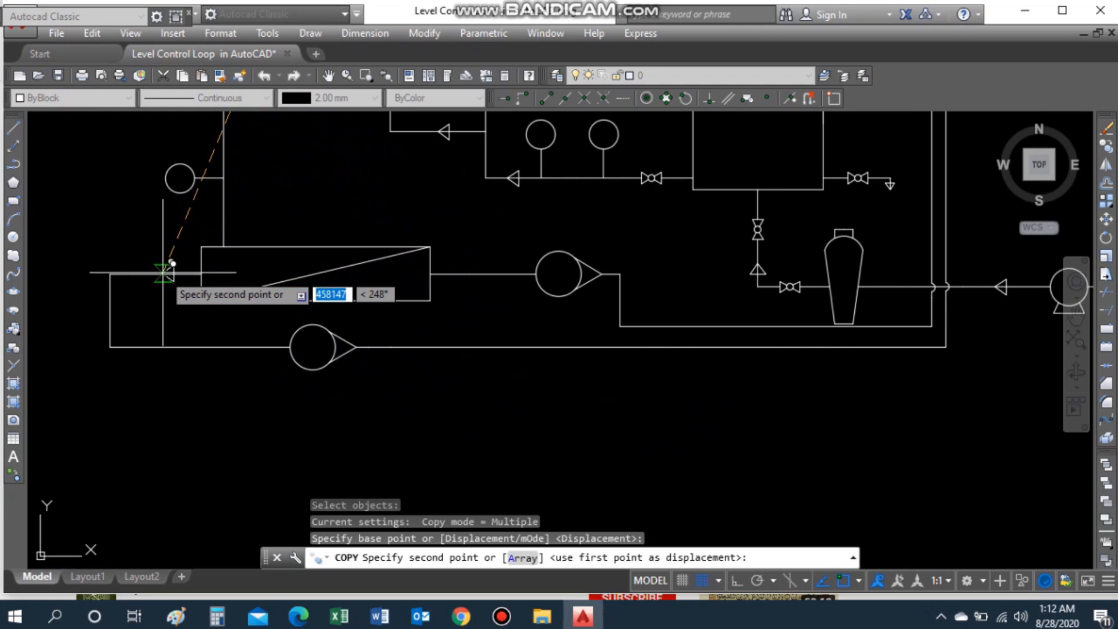
scroll(162, 272, up, 4)
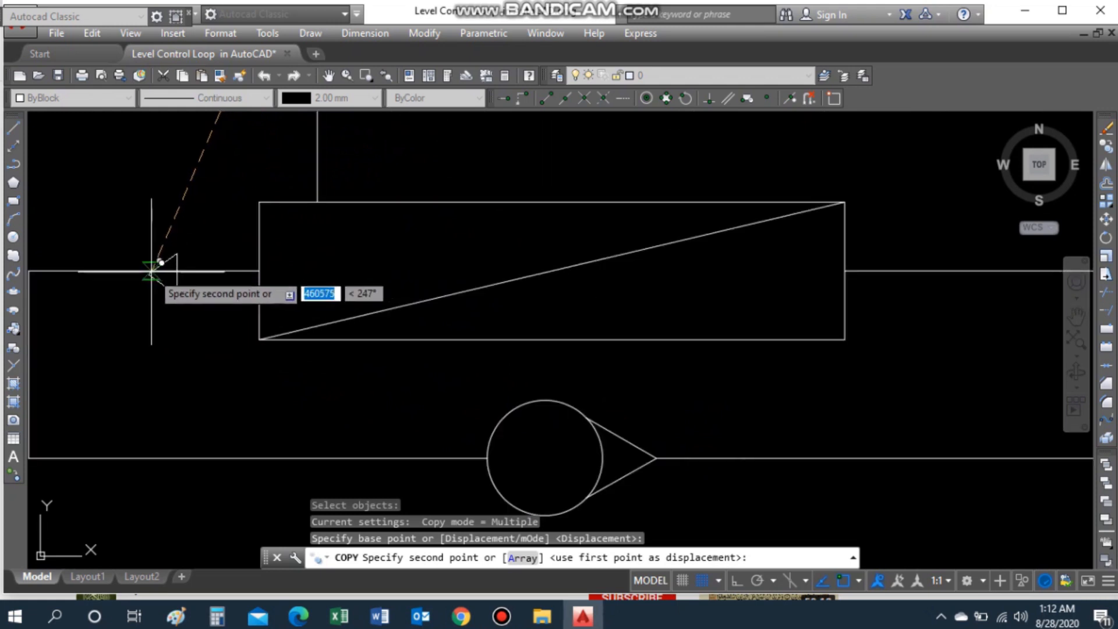
click(159, 261)
scroll(174, 303, down, 3)
scroll(175, 280, up, 6)
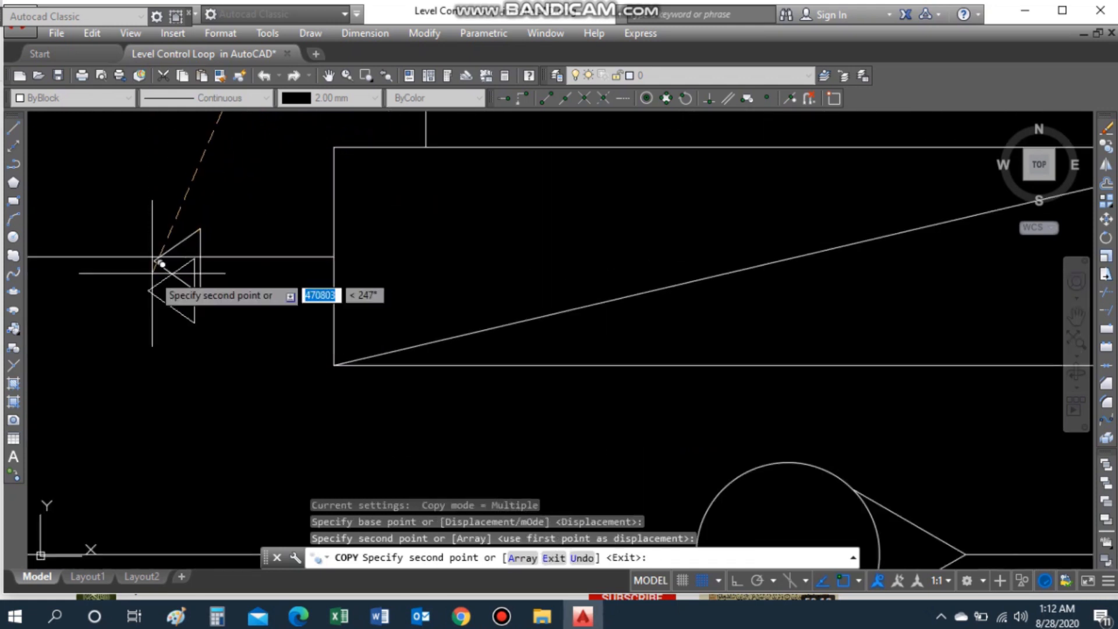
click(181, 296)
Step: Place arrowhead copies above the pipe leaving the lower pump and below the pipe between the diagonal-marked unit and the upper pump
scroll(469, 418, down, 3)
scroll(469, 418, down, 3)
scroll(588, 424, up, 6)
click(585, 424)
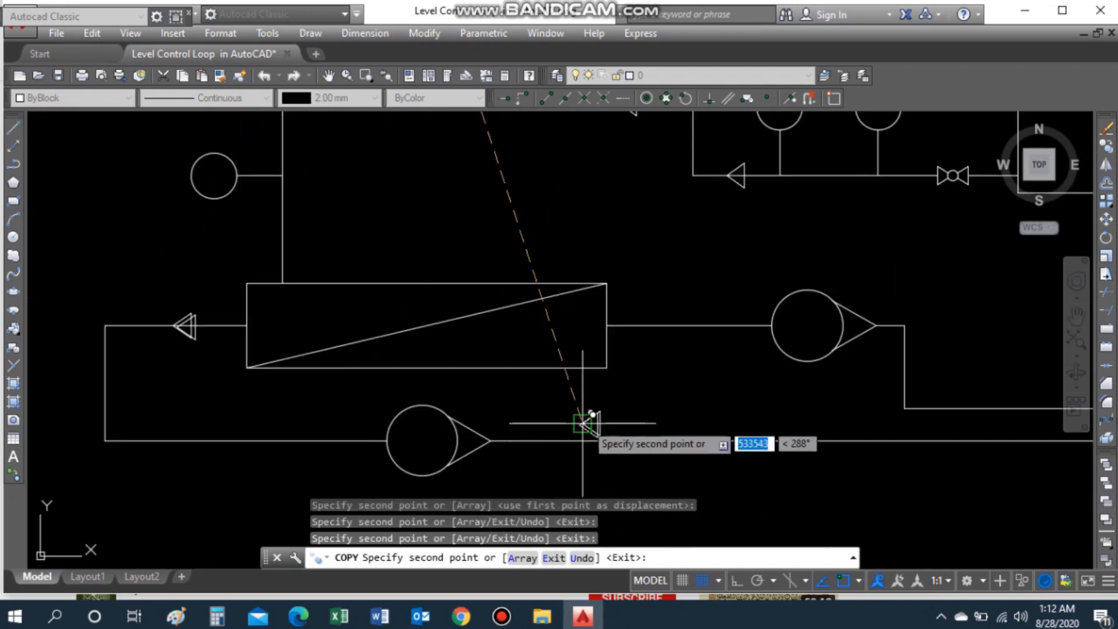
click(717, 343)
Step: Place arrowhead copies on the inner and outer return pipes above the tank and end the copying
scroll(915, 393, down, 3)
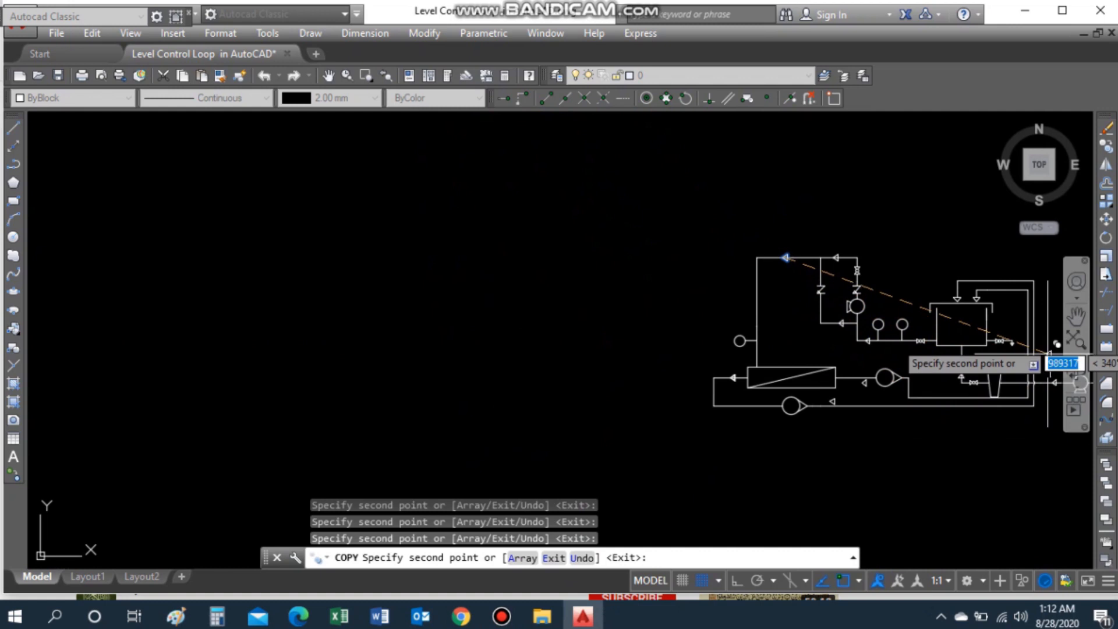
scroll(1057, 329, up, 5)
scroll(943, 294, down, 3)
scroll(792, 262, up, 5)
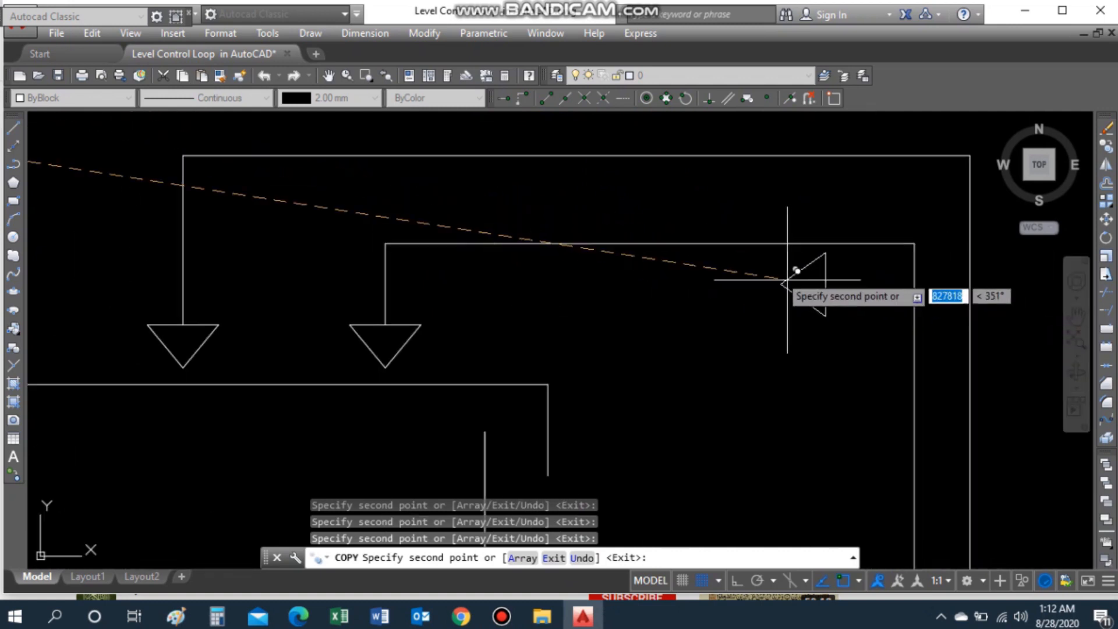
scroll(774, 209, up, 2)
scroll(711, 242, down, 6)
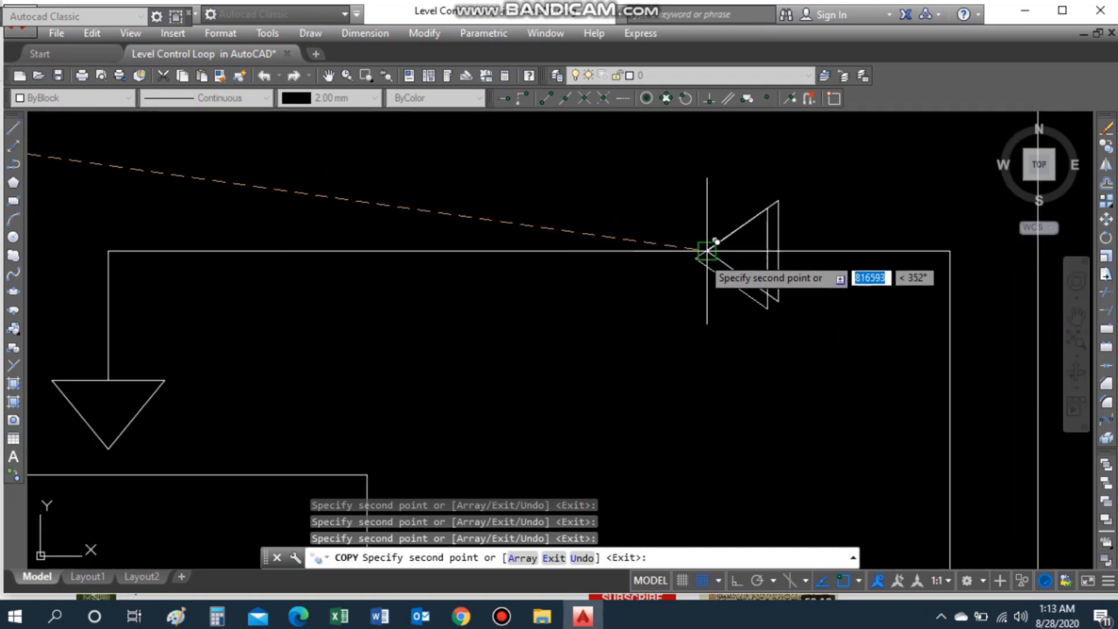
scroll(641, 253, up, 5)
scroll(614, 330, down, 3)
key(Escape)
scroll(579, 387, down, 4)
scroll(367, 340, up, 6)
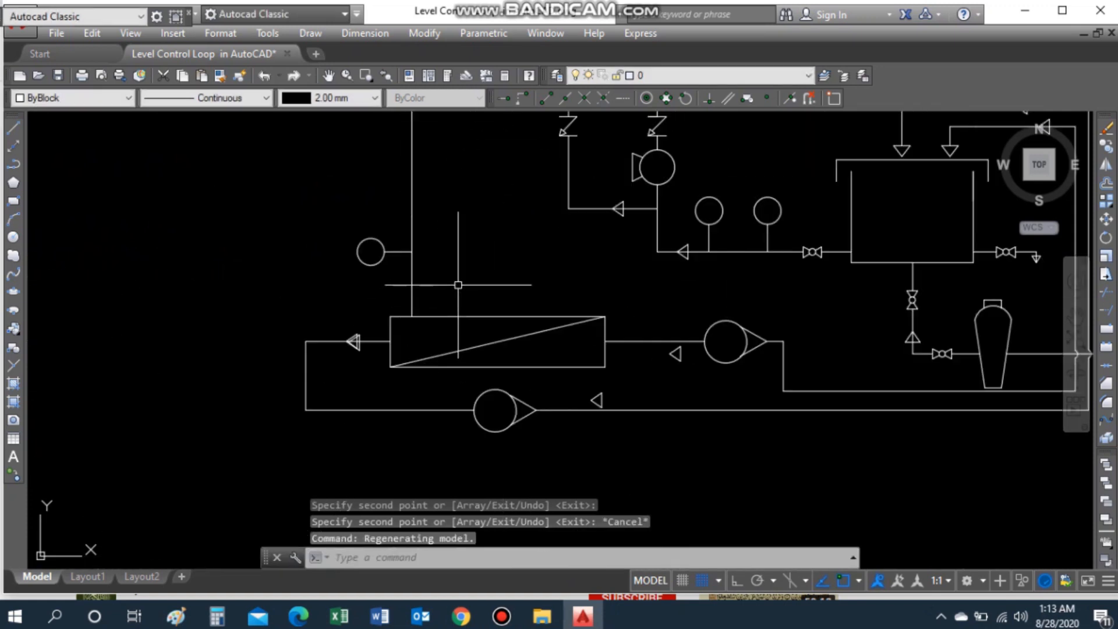
Step: Delete the overlapping duplicate arrowhead that sits slightly off the pipe left of the diagonal-marked unit
scroll(367, 340, up, 5)
click(251, 331)
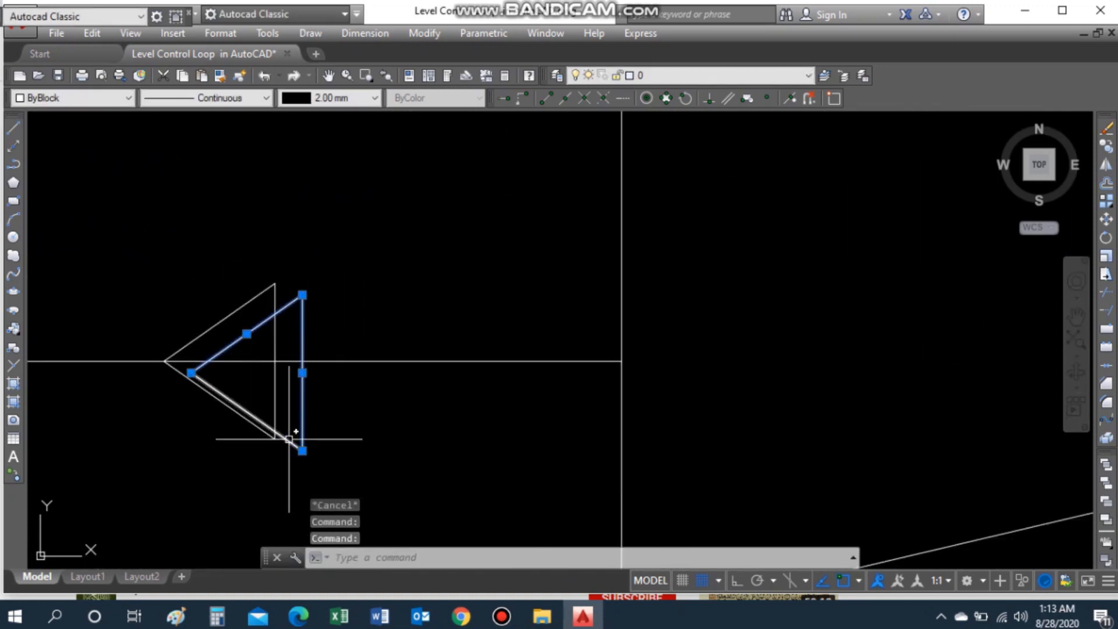
key(Delete)
Step: Rotate the arrowhead beside the lower pump 180° about its tip with Ortho on, so that it points right
scroll(621, 361, down, 5)
scroll(604, 359, up, 6)
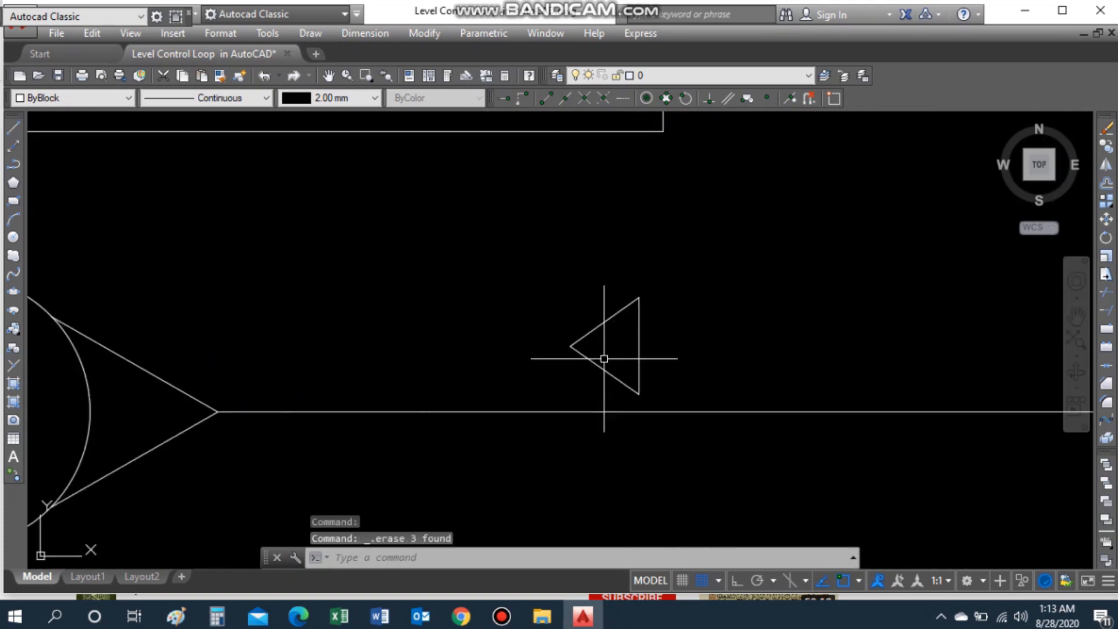
text(ro)
key(Return)
click(605, 370)
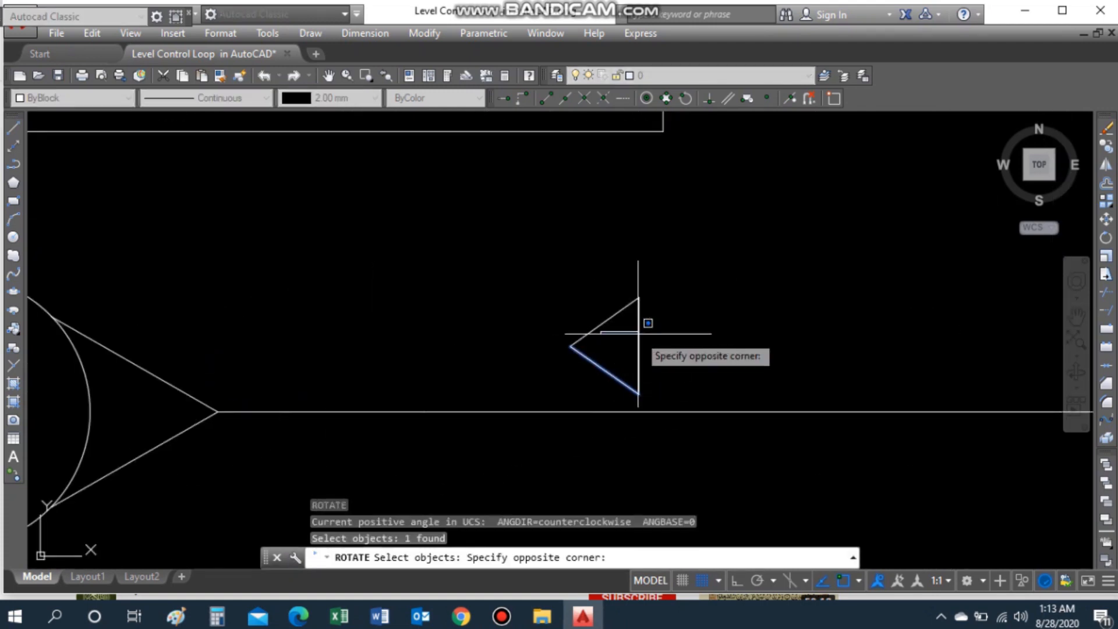
click(619, 318)
click(638, 317)
click(606, 321)
key(Return)
click(571, 346)
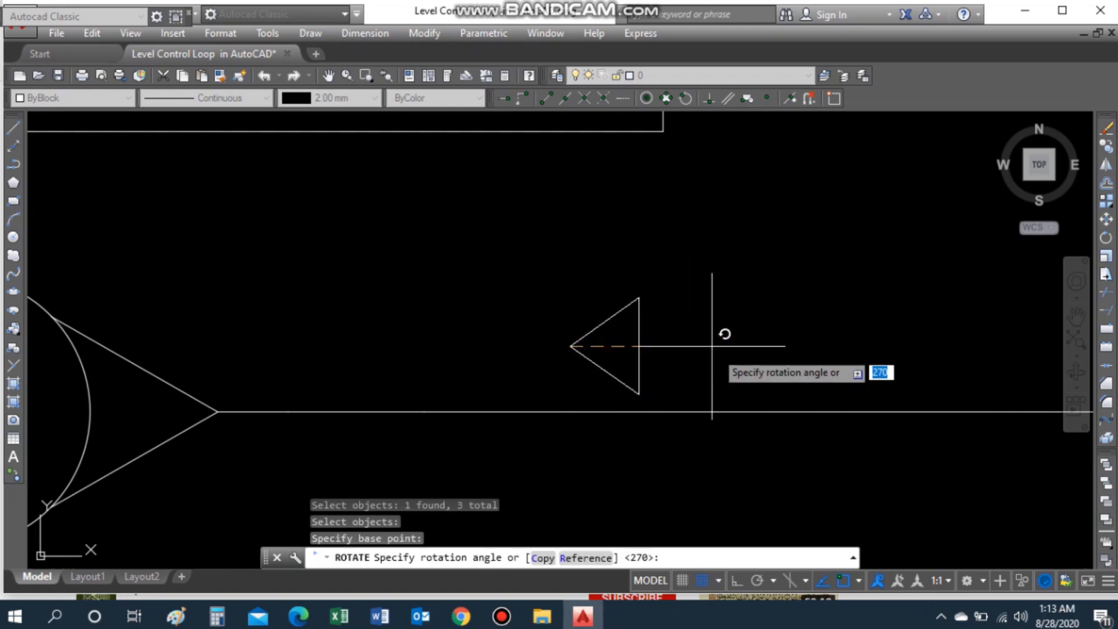
key(F8)
click(479, 272)
scroll(641, 336, down, 8)
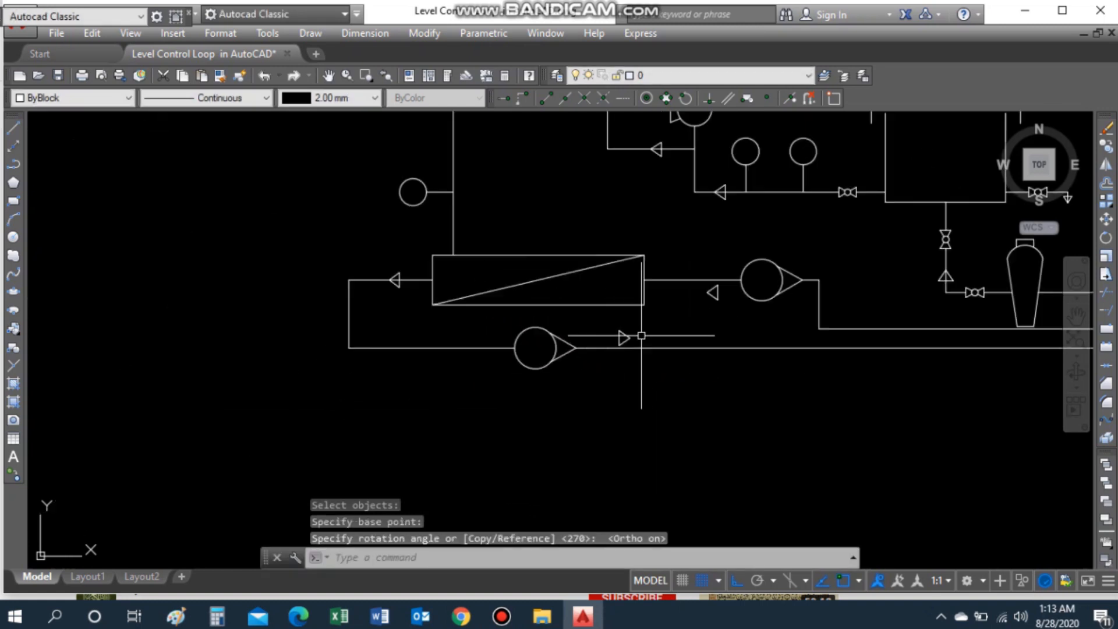
scroll(641, 336, up, 6)
click(749, 425)
click(654, 302)
key(F8)
click(645, 360)
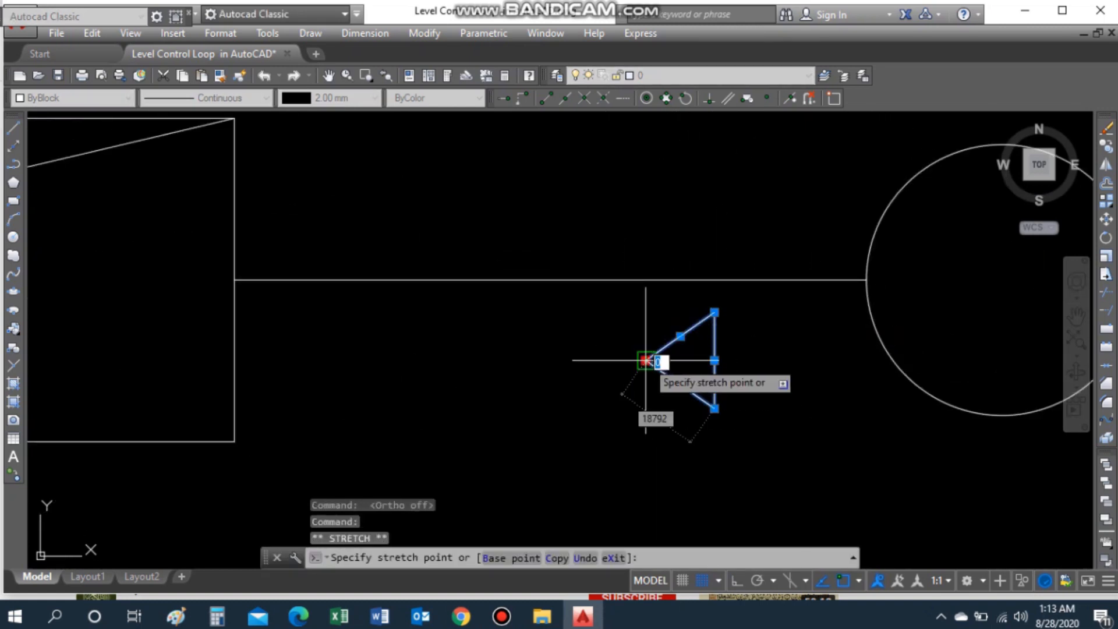
key(Escape)
key(Return)
click(724, 420)
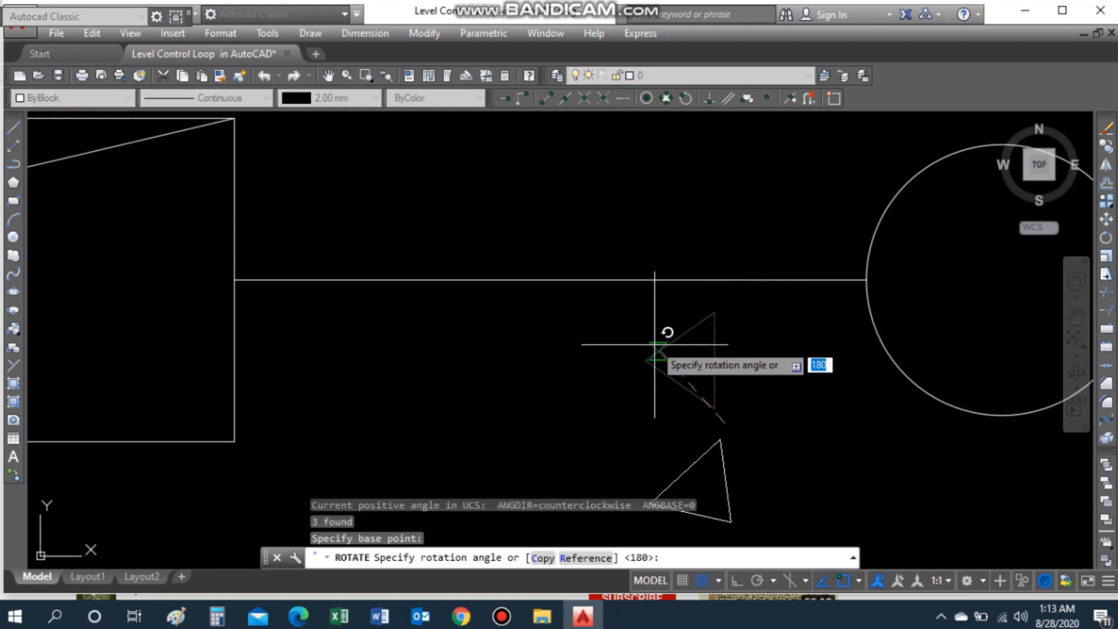
key(F8)
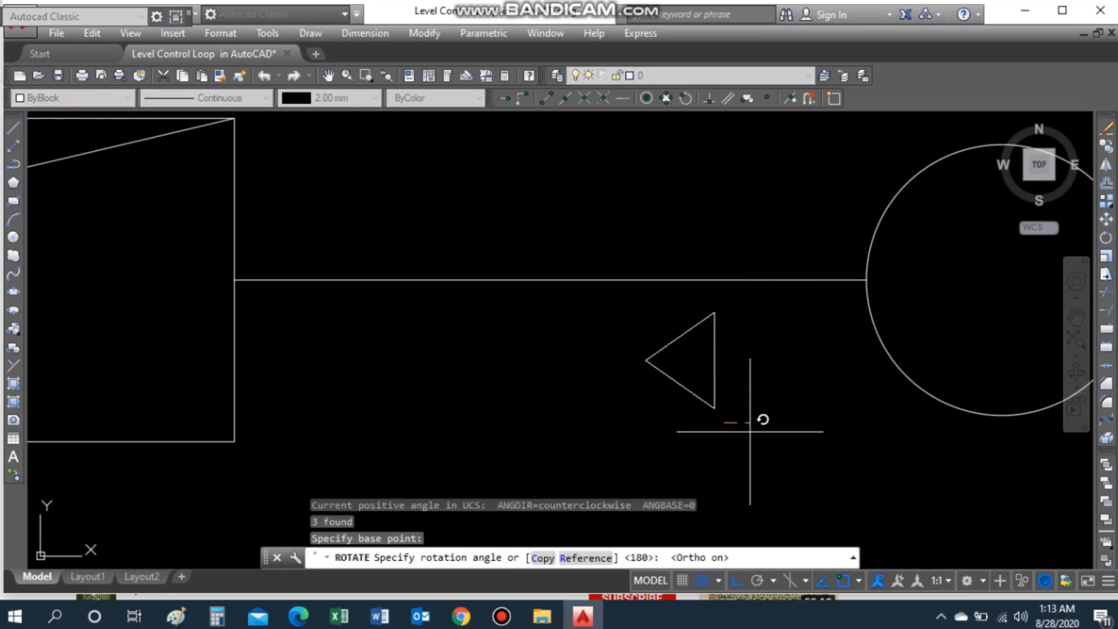
key(Escape)
Step: Delete the arrowhead below the pipe between the diagonal-marked unit and the upper pump
click(707, 400)
click(720, 381)
click(709, 369)
click(690, 333)
key(Delete)
Step: Move the right-pointing arrowhead by its tip onto the pipe leaving the lower pump, with Ortho off
scroll(686, 355, down, 6)
scroll(515, 450, up, 4)
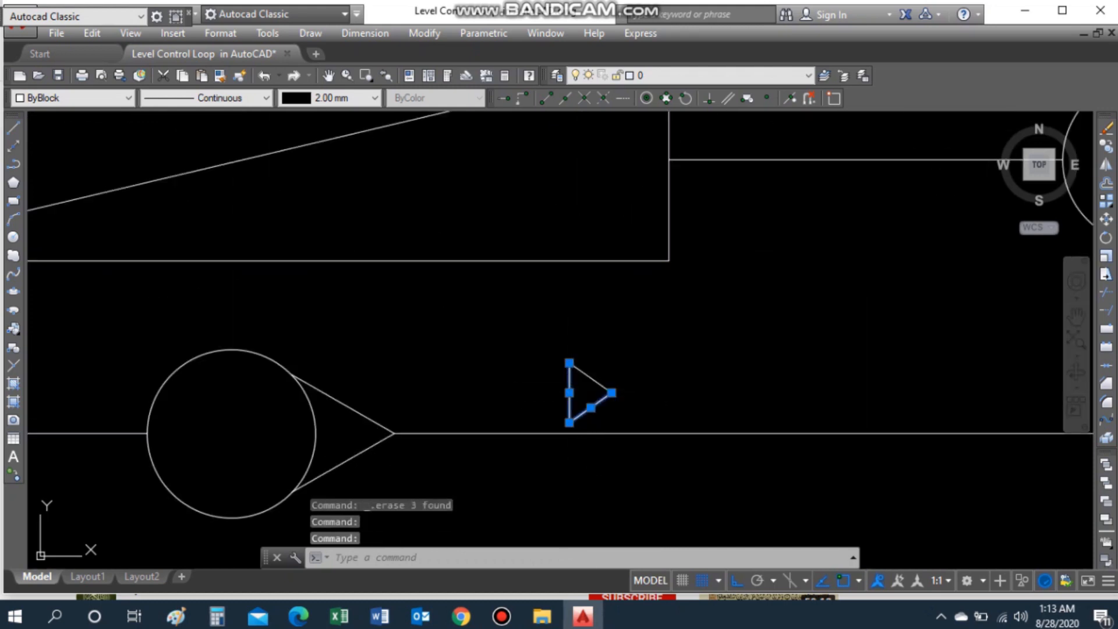
key(m)
key(Return)
scroll(670, 448, down, 3)
scroll(632, 444, up, 6)
click(636, 417)
scroll(771, 508, down, 2)
scroll(769, 495, up, 2)
key(F8)
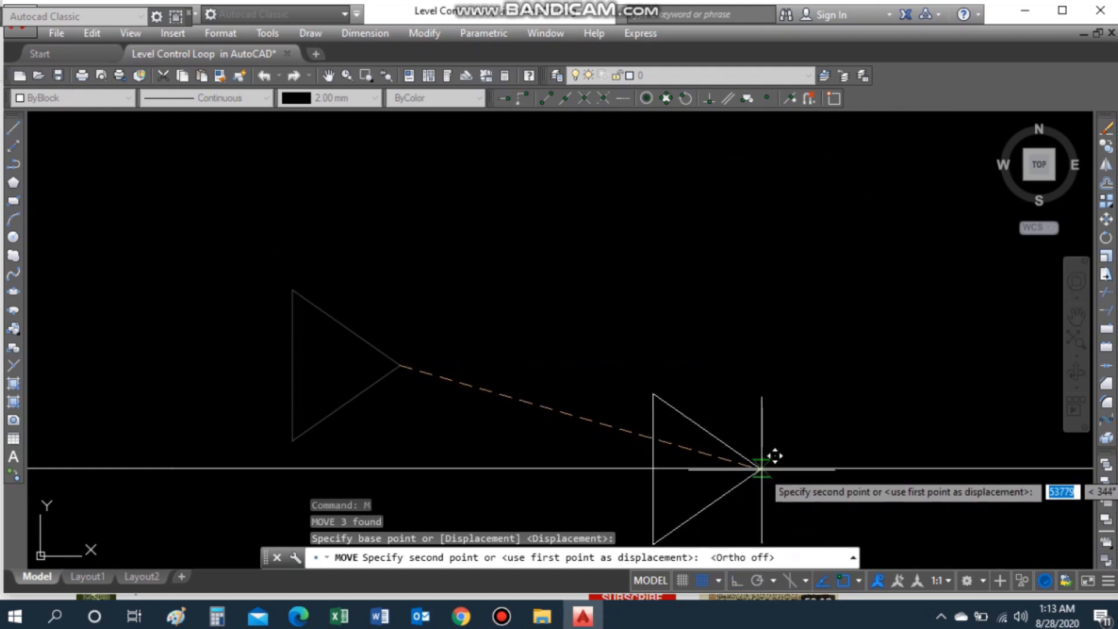
click(771, 458)
scroll(781, 454, down, 5)
scroll(805, 429, up, 4)
scroll(799, 444, down, 4)
scroll(786, 449, up, 5)
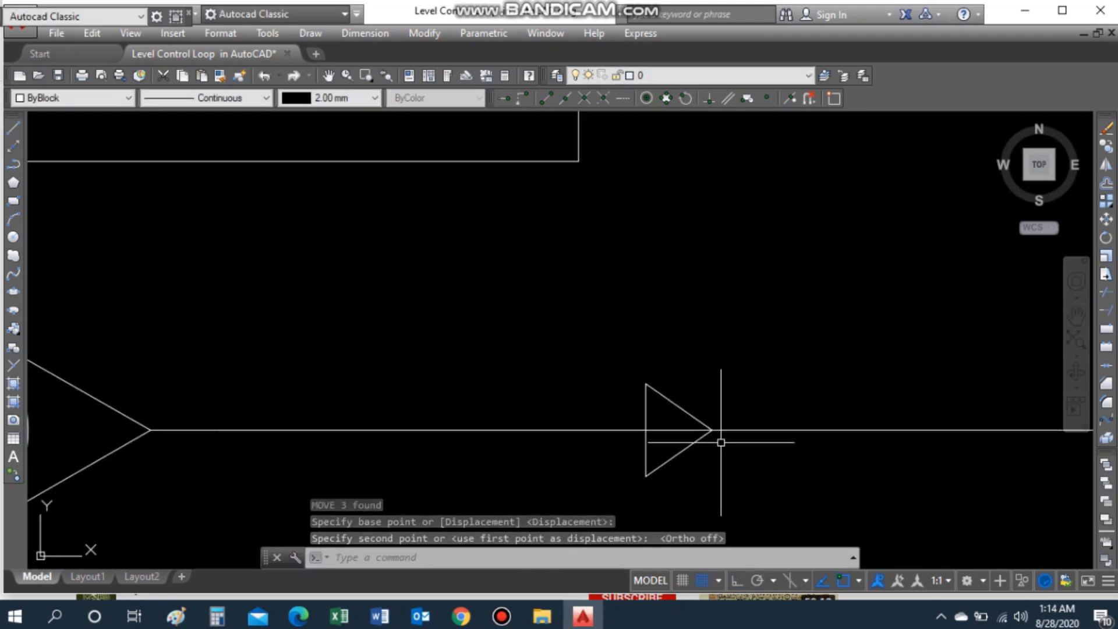
Step: Copy the right-pointing arrowhead by its tip onto the pipe between the diagonal-marked unit and the upper pump
text(co)
key(Return)
click(705, 438)
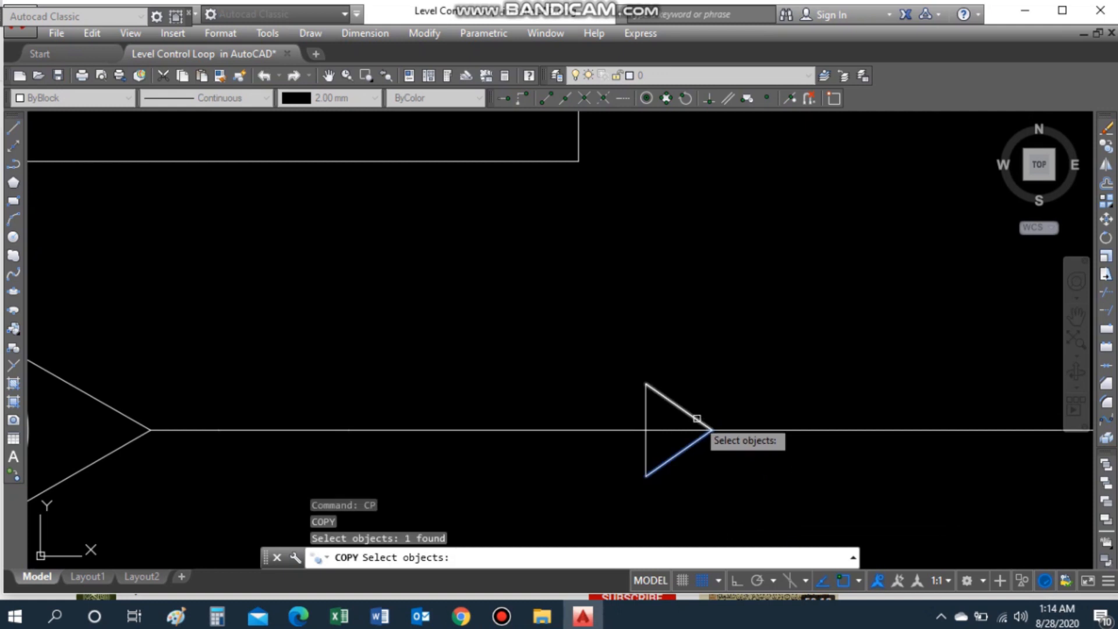
click(678, 407)
click(646, 425)
key(Return)
click(711, 430)
scroll(717, 428, down, 5)
scroll(888, 329, up, 4)
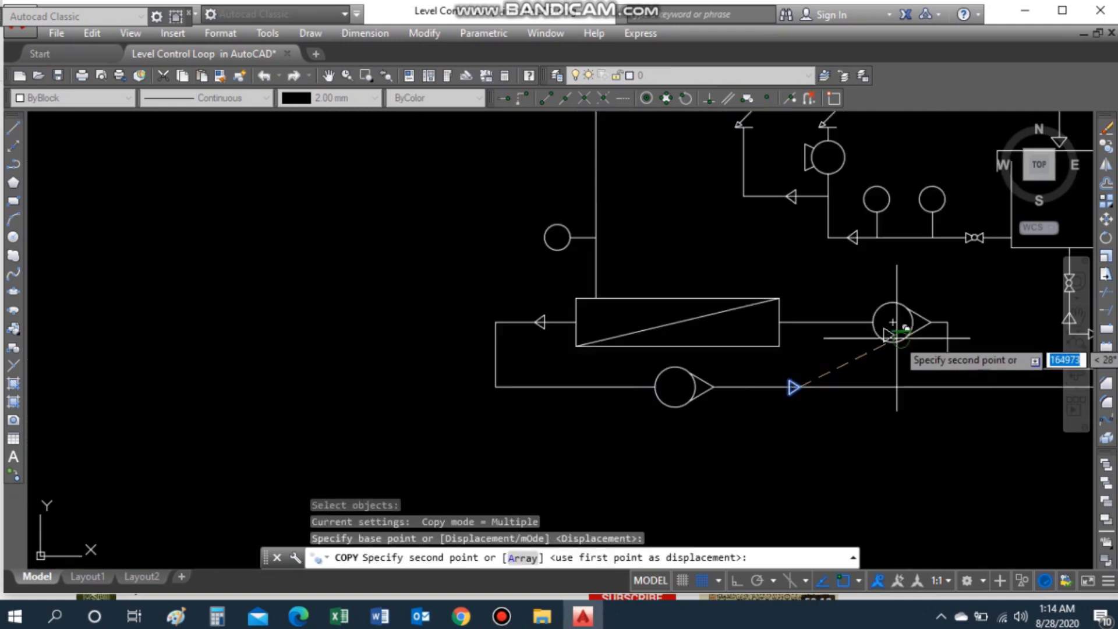
click(894, 362)
scroll(924, 387, down, 6)
scroll(712, 437, up, 5)
scroll(711, 437, down, 5)
scroll(562, 207, down, 3)
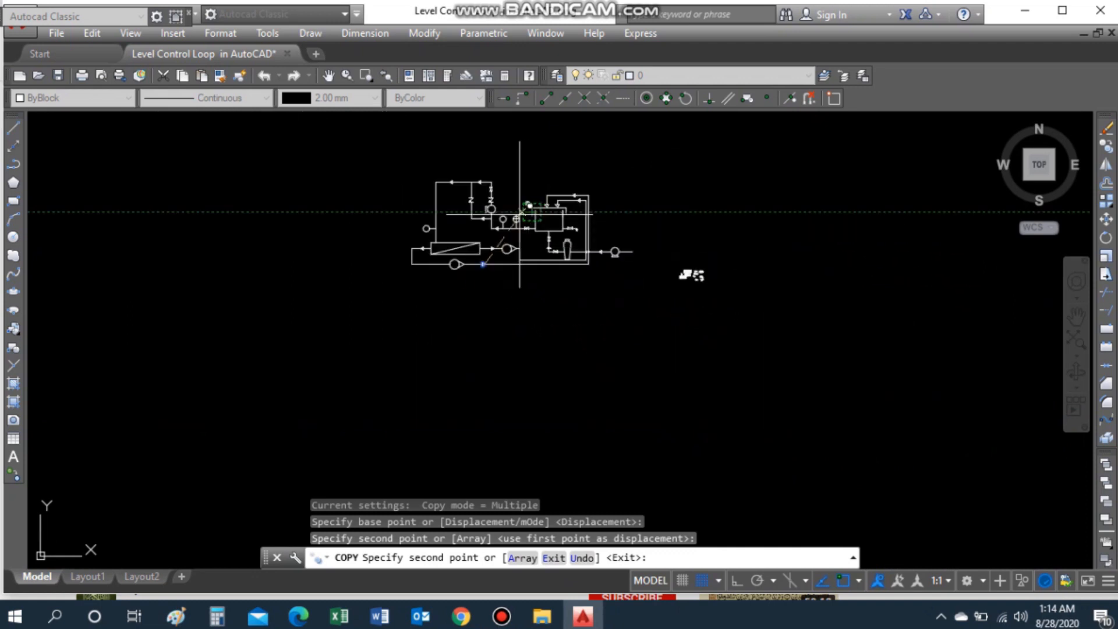
scroll(480, 227, up, 6)
key(Escape)
Step: Move the slightly offset arrowhead on the outer return pipe above the tank by its tip so that it sits exactly on the pipe
scroll(499, 225, down, 4)
scroll(467, 269, up, 6)
scroll(571, 375, down, 5)
scroll(661, 369, up, 3)
scroll(647, 414, up, 4)
scroll(502, 299, up, 3)
scroll(449, 286, up, 3)
scroll(450, 285, down, 4)
key(Return)
click(446, 291)
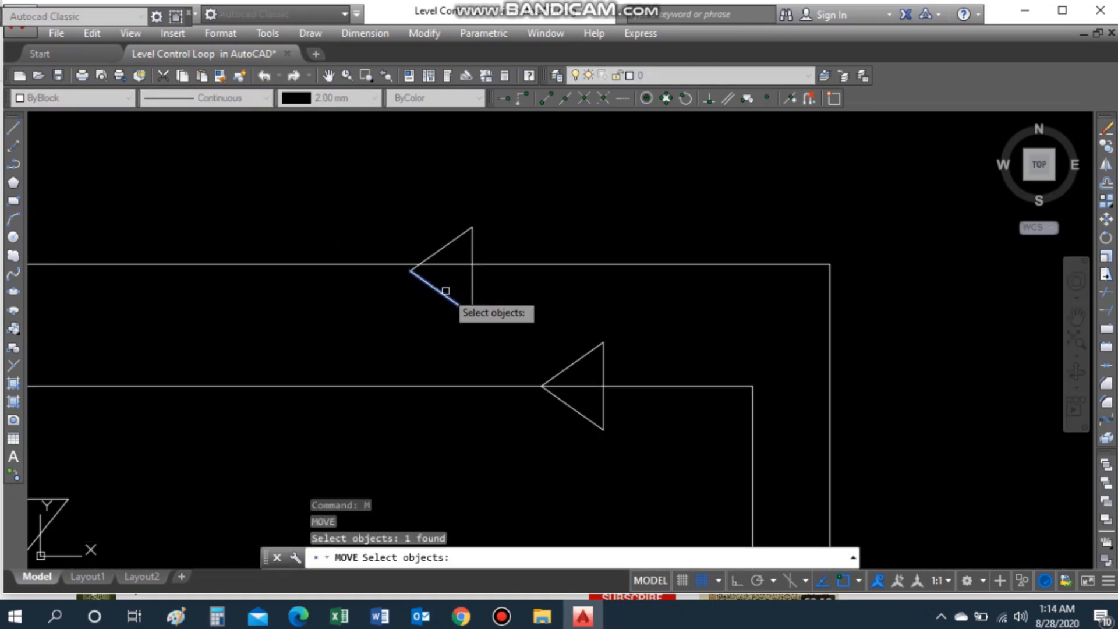
key(Return)
click(411, 269)
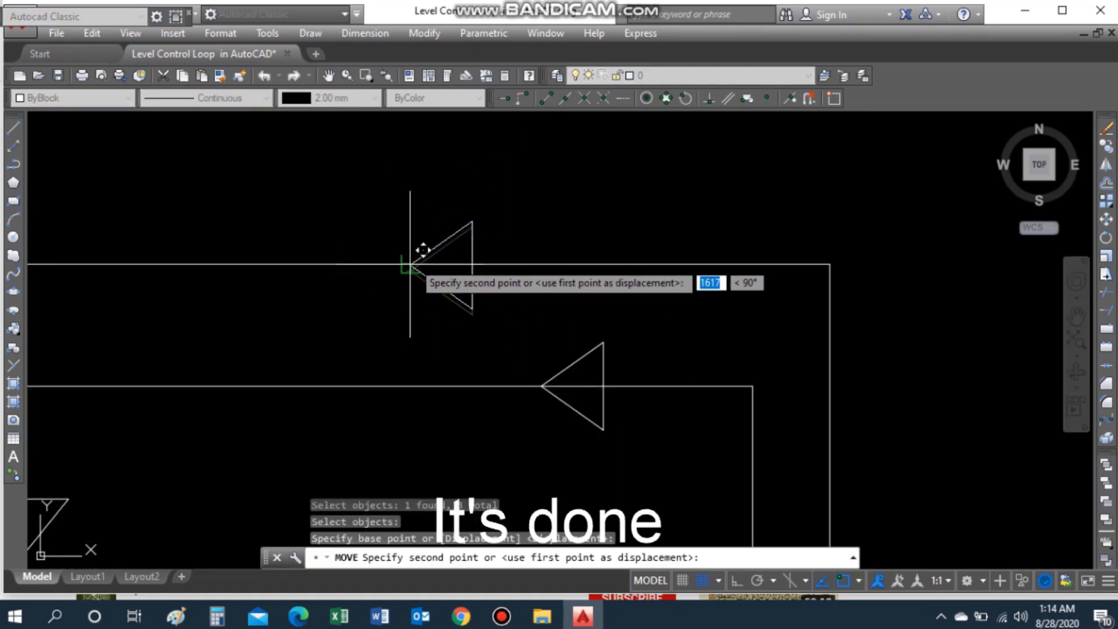
click(408, 260)
scroll(542, 309, down, 6)
scroll(537, 328, up, 4)
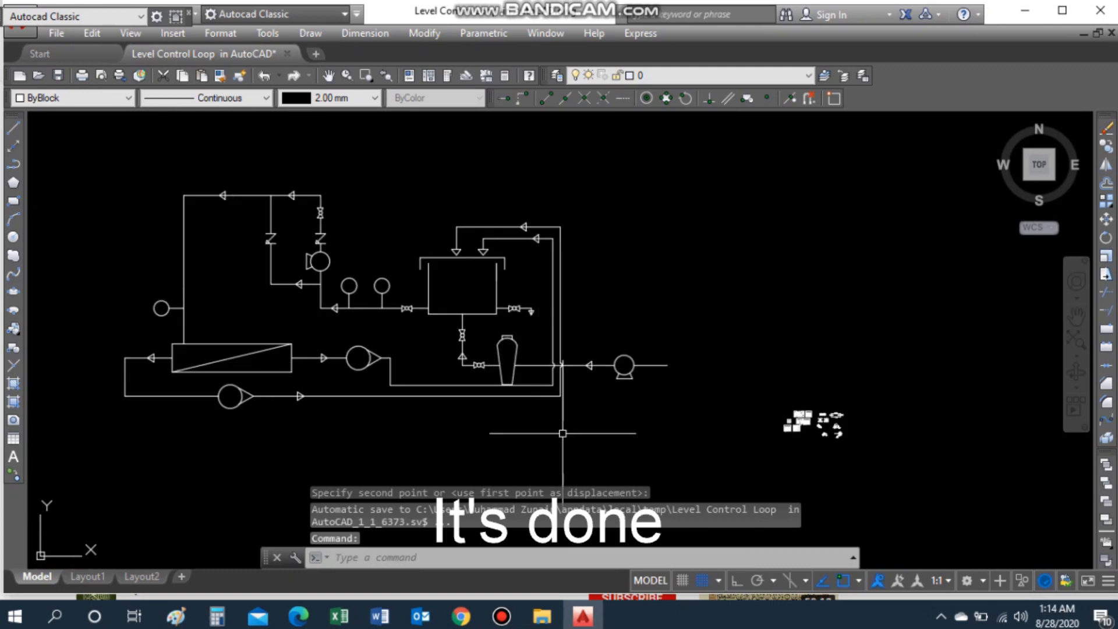
scroll(419, 274, down, 3)
scroll(331, 259, up, 5)
scroll(524, 402, down, 3)
scroll(539, 402, up, 3)
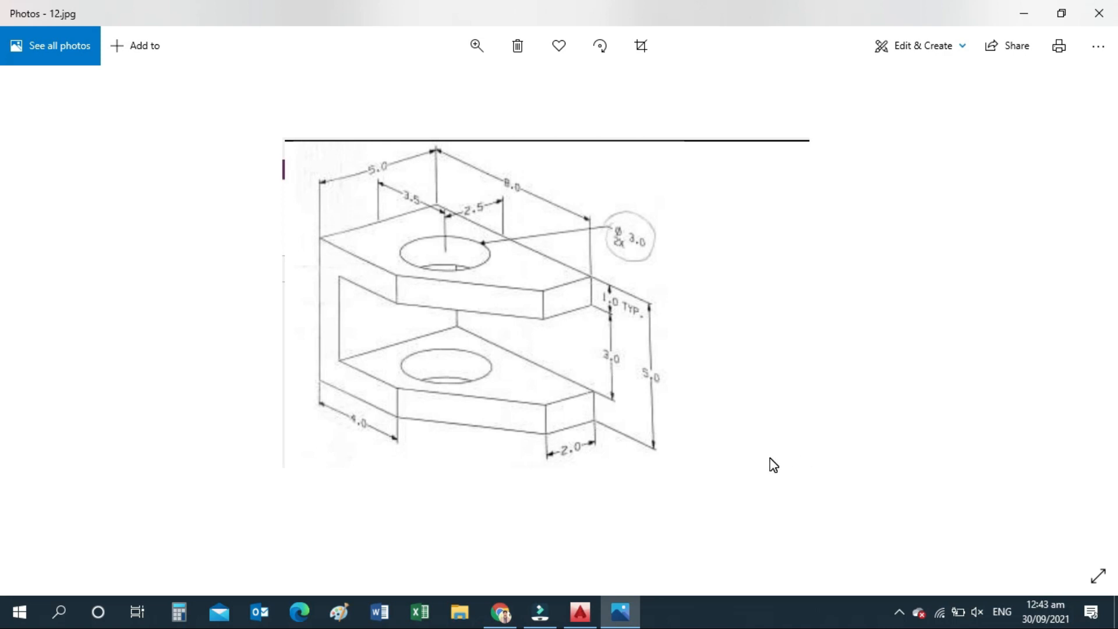
Step: Open Snipping Tool and capture the dimensioned isometric drawing in 12.jpg as a new snip
click(55, 618)
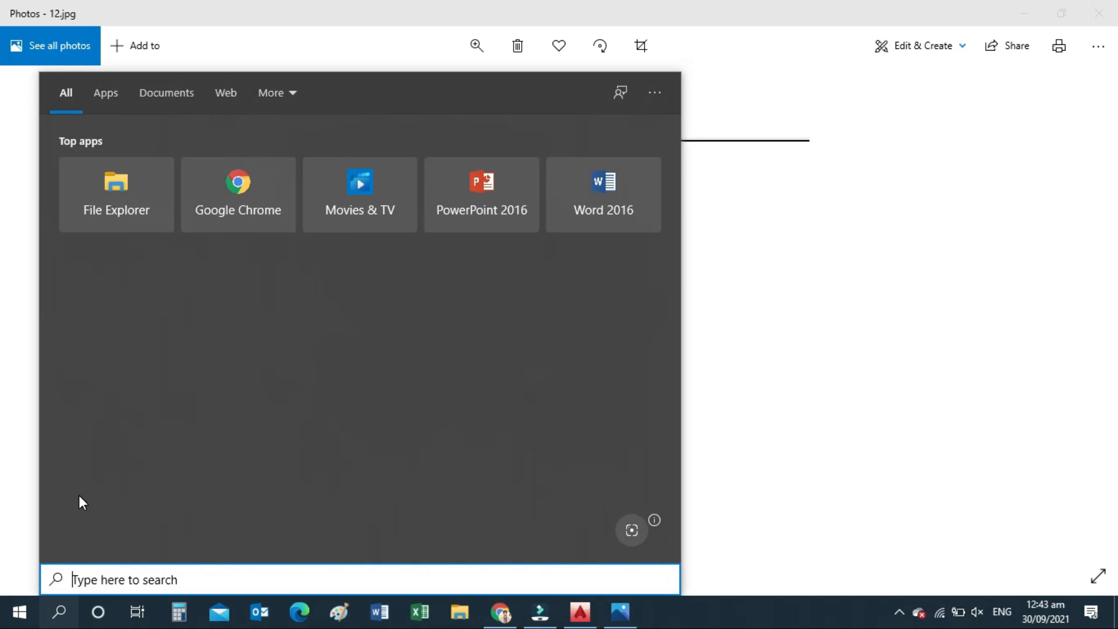
text(S)
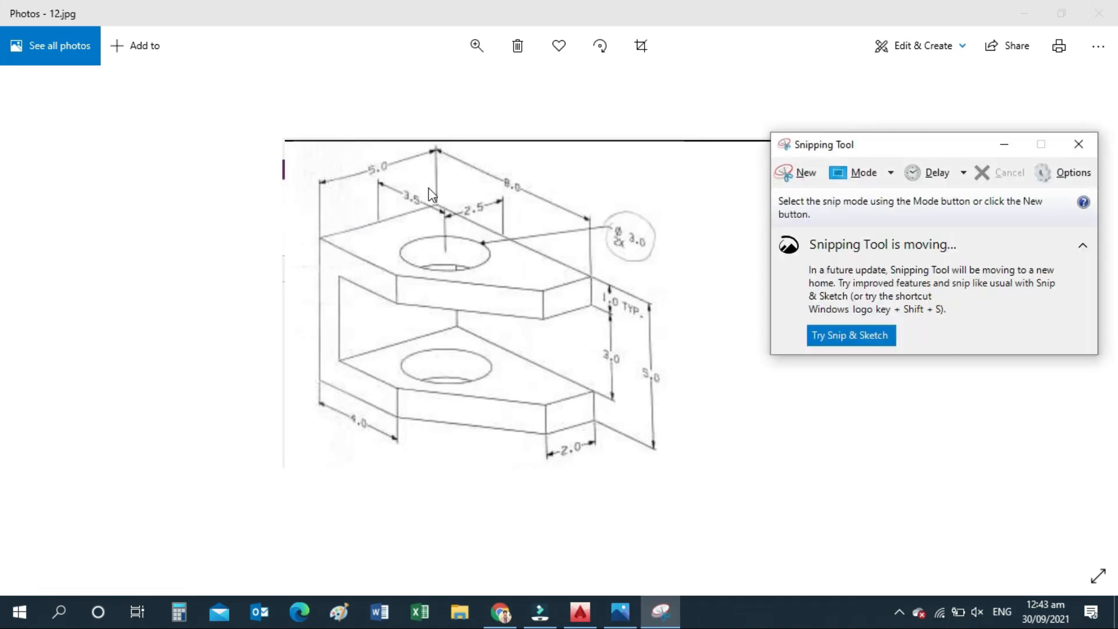
click(795, 173)
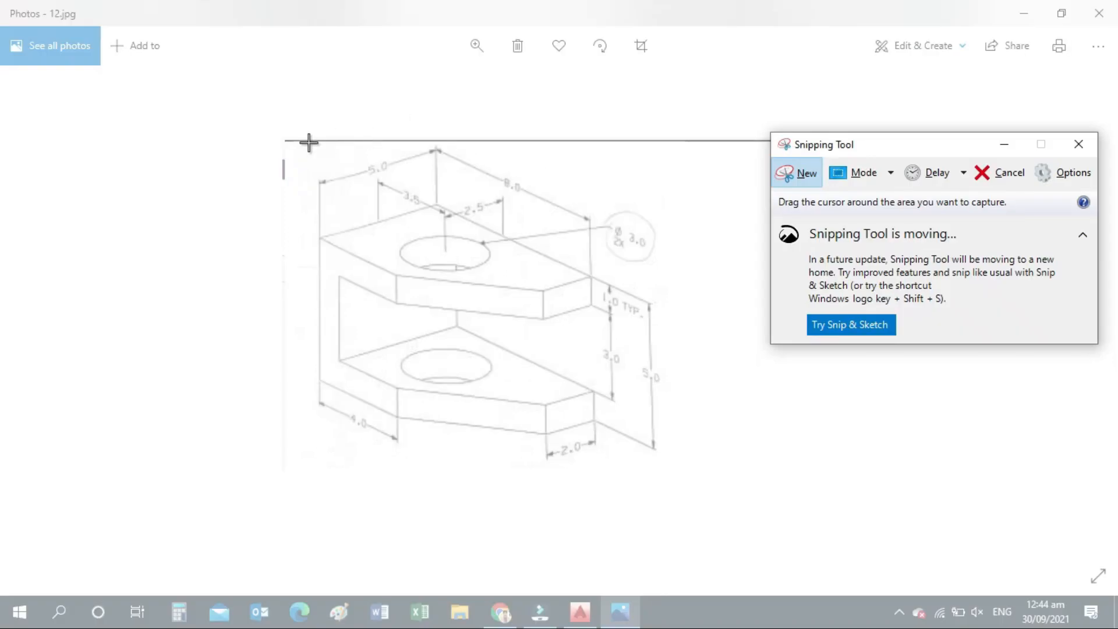
mouse_move(281, 133)
mouse_down()
mouse_move(576, 427)
mouse_move(695, 479)
mouse_up()
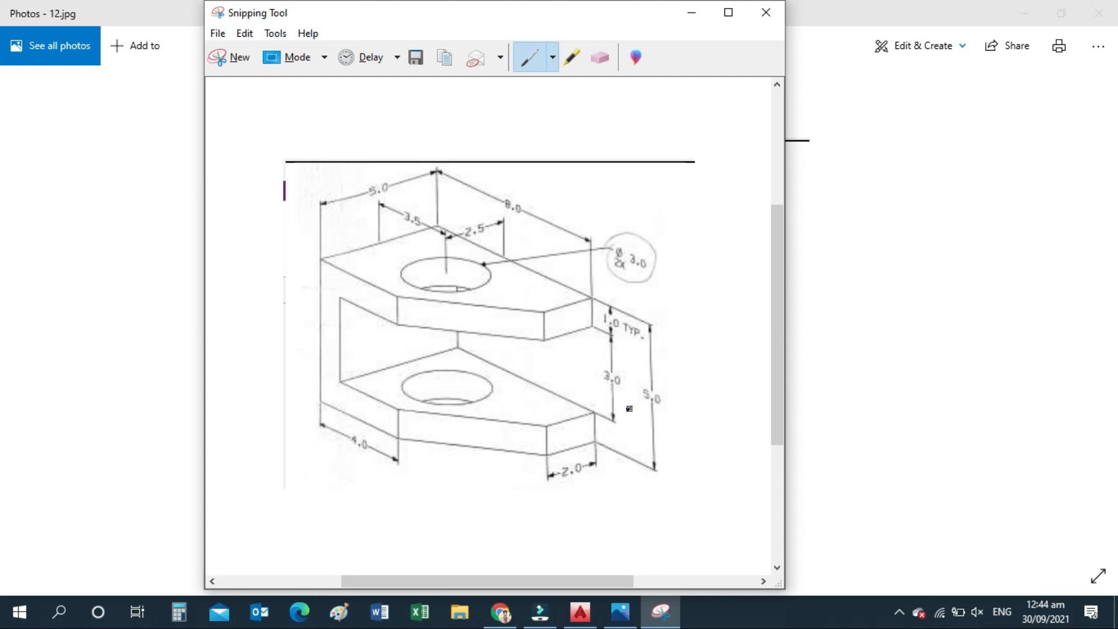
Step: Copy the captured snip, switch to AutoCAD, and paste it into Drawing1 as a reference image with the grid turned off
click(444, 65)
click(581, 611)
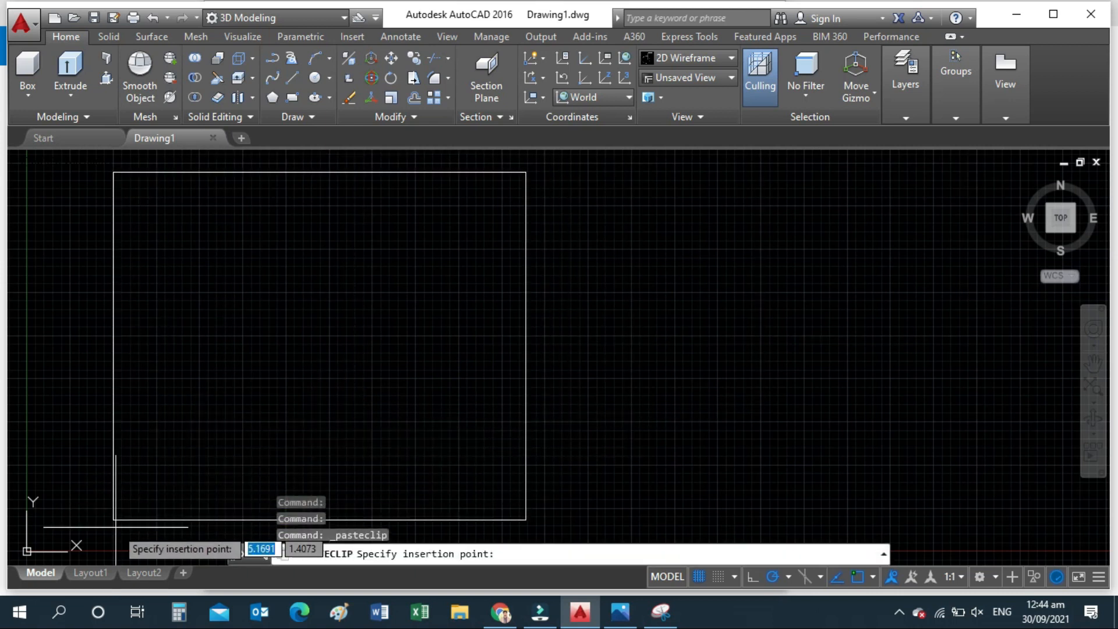
click(77, 516)
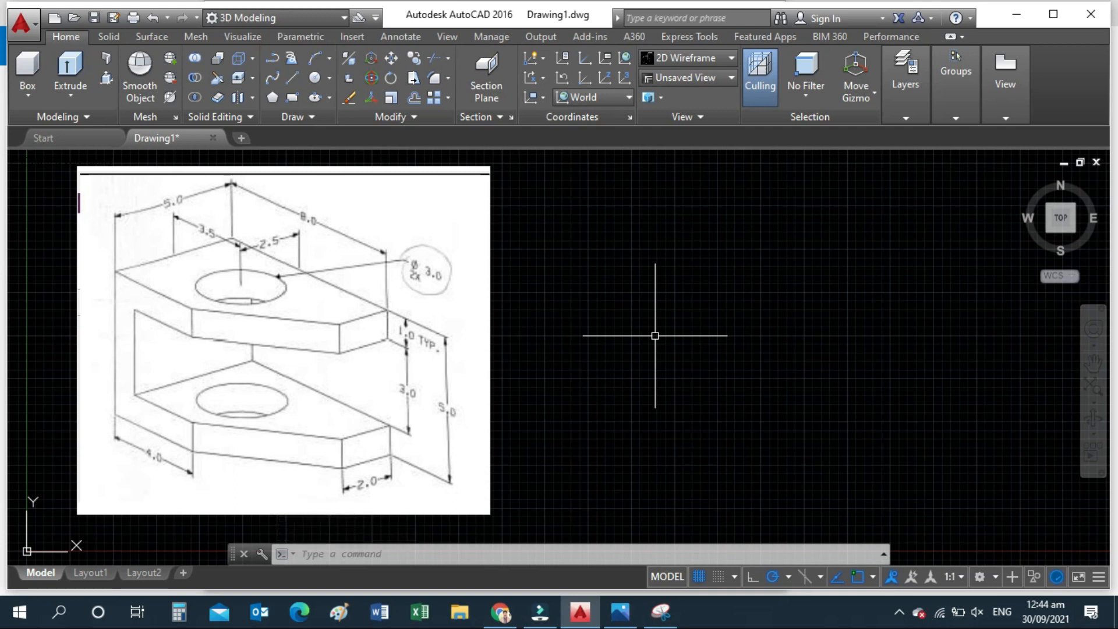
key(F7)
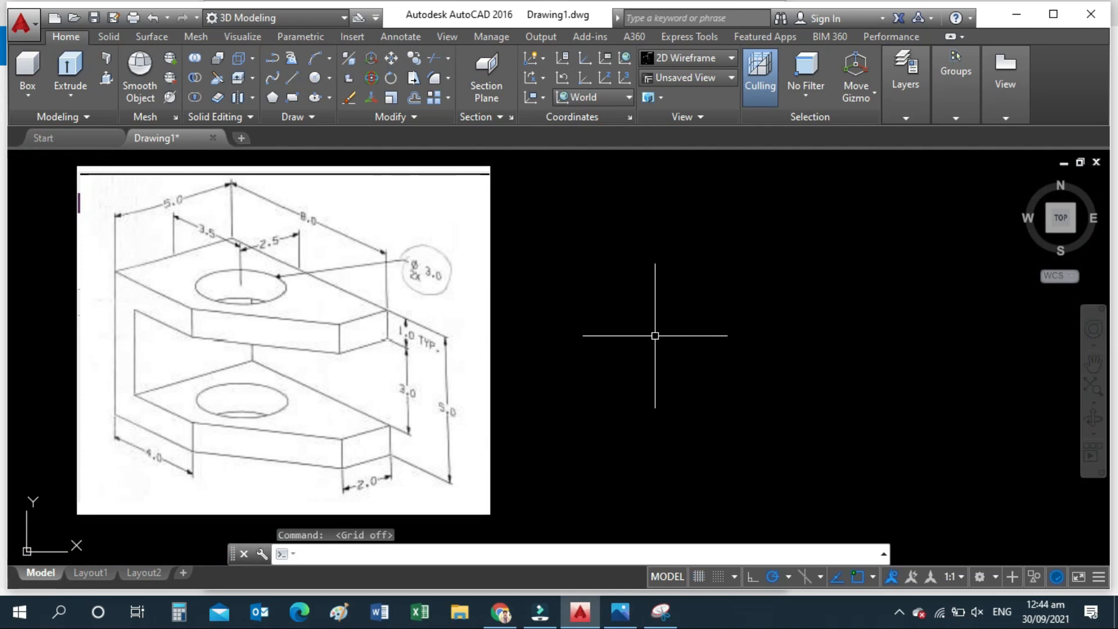
middle_drag(656, 332, 638, 342)
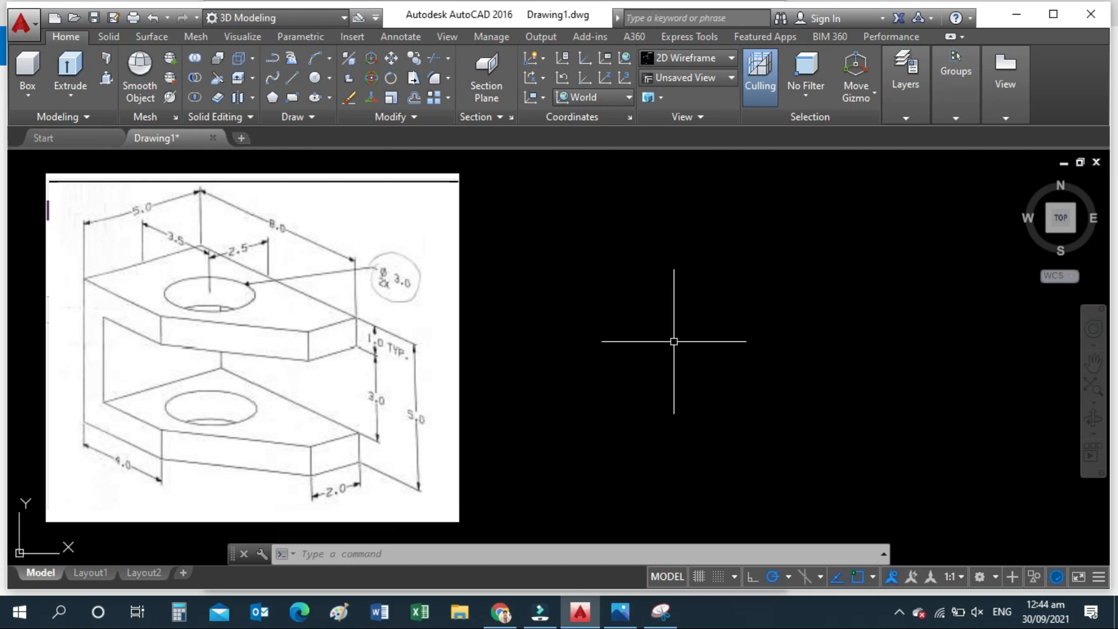
Step: Set the drawing units to a length precision of 0 and an insertion scale of Millimeters
text(un)
key(Return)
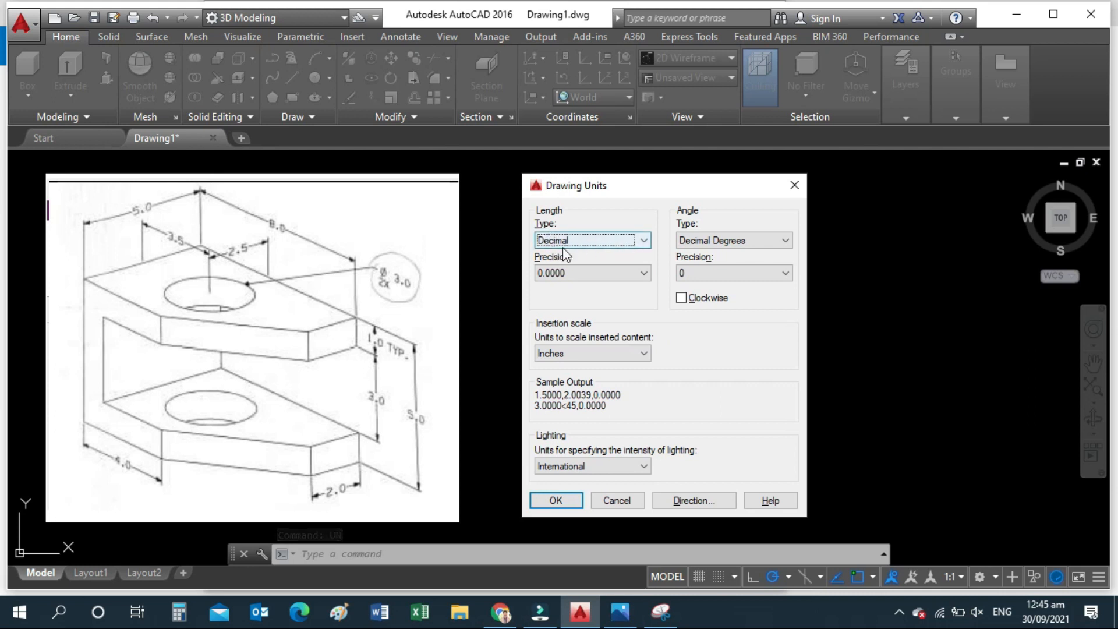
click(629, 276)
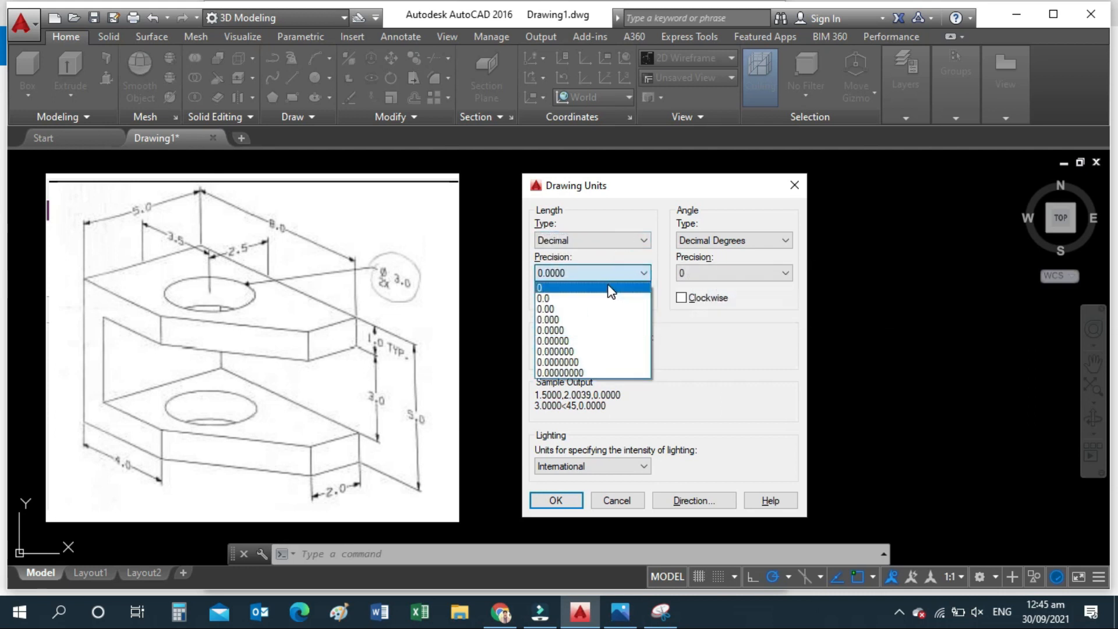
click(607, 284)
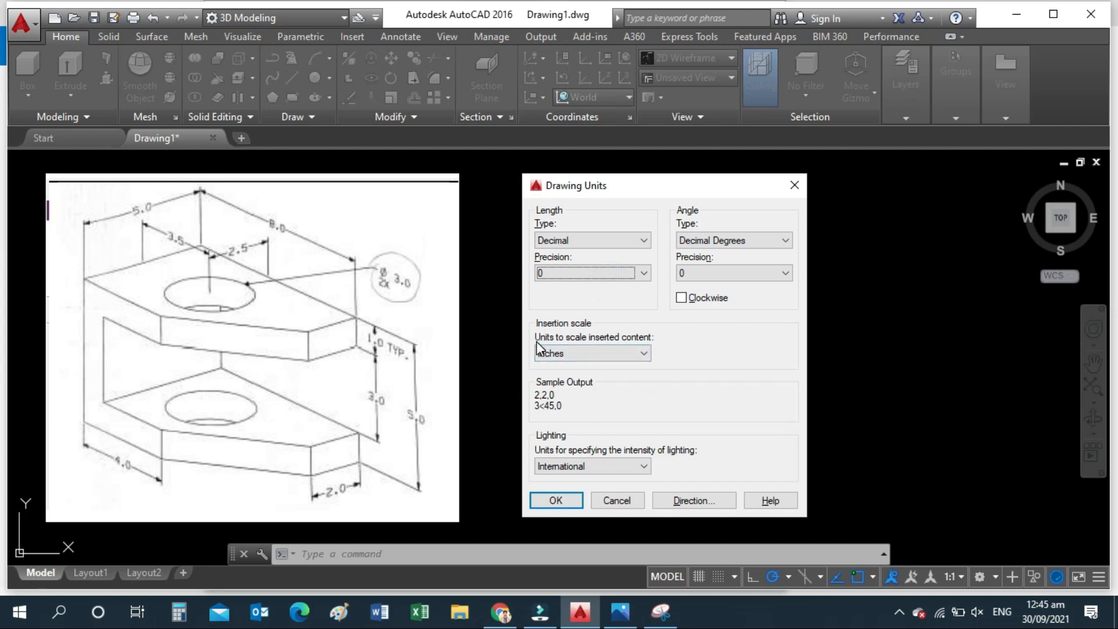
click(620, 348)
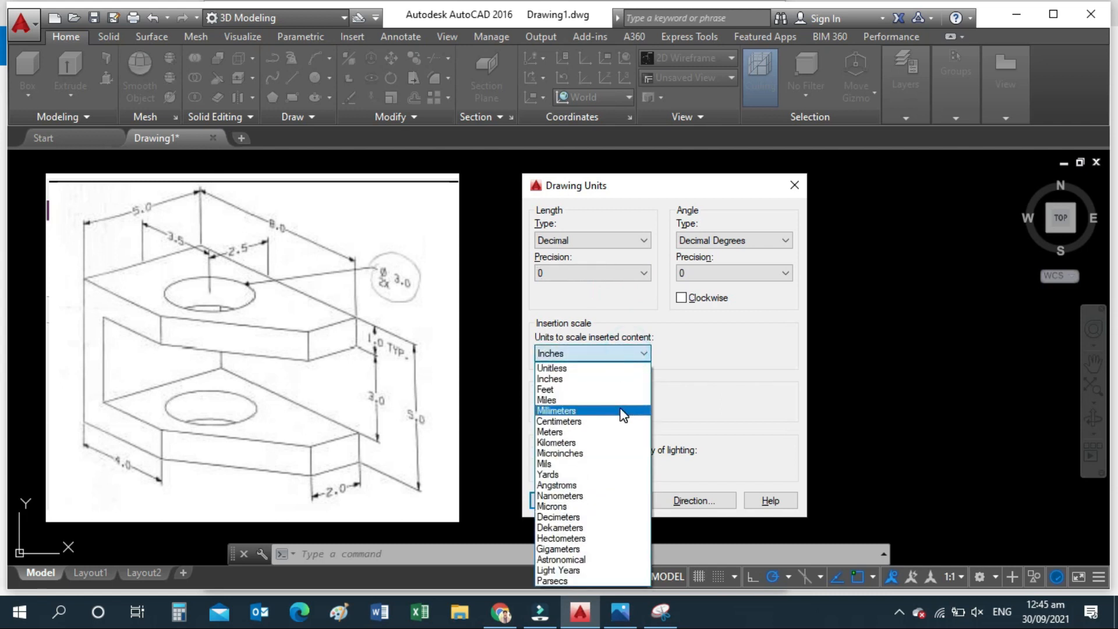
click(622, 411)
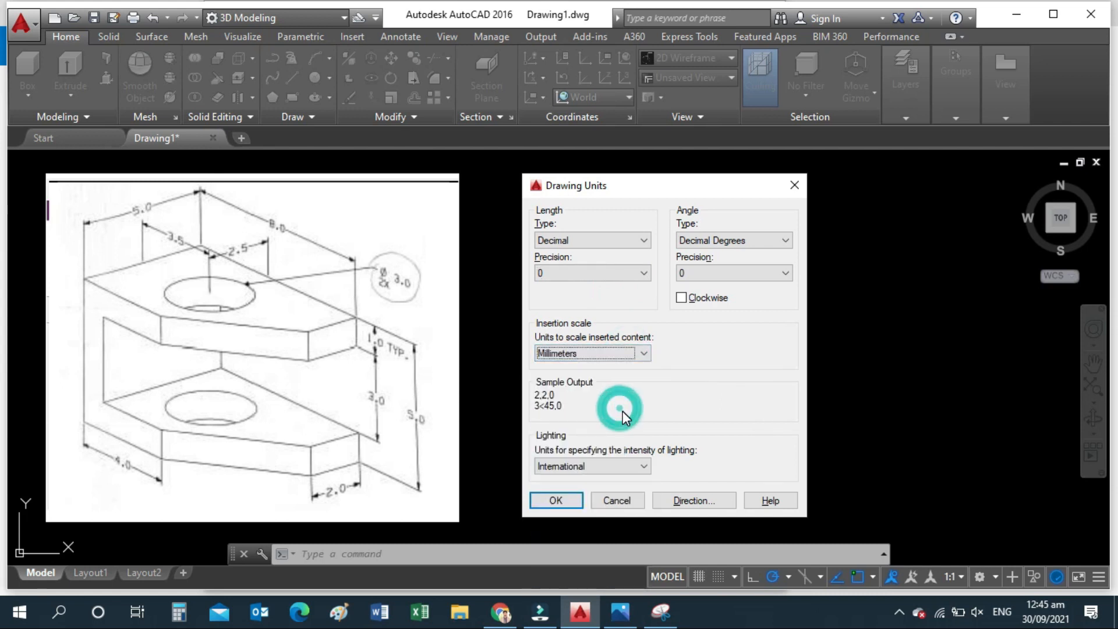
click(562, 501)
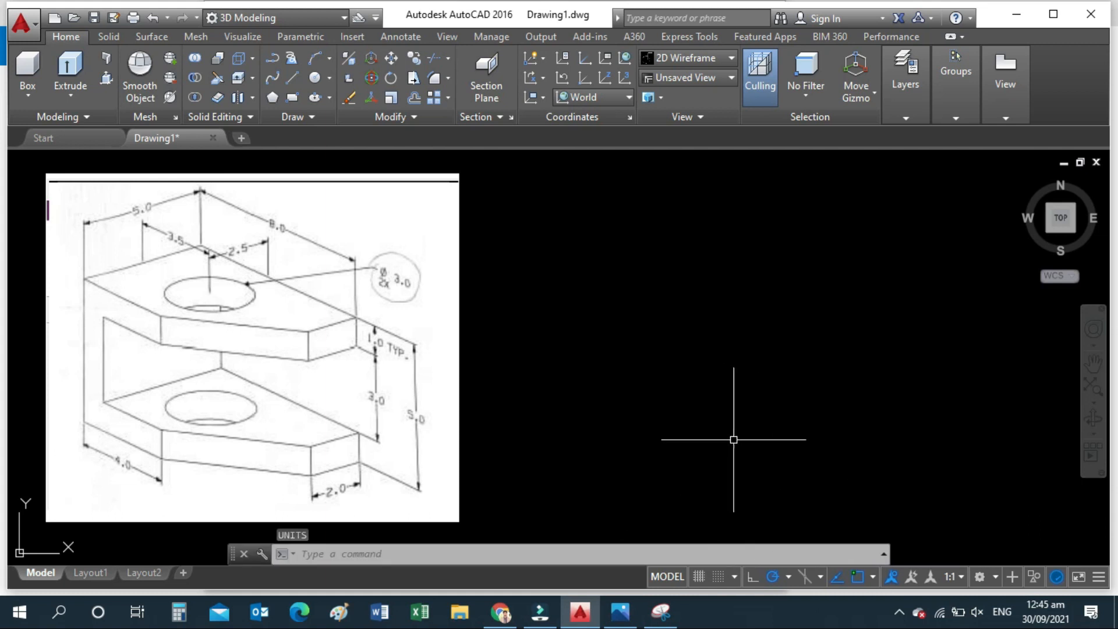
Step: Open the polar tracking settings and accept an increment angle of 30 degrees
right_click(770, 575)
click(778, 557)
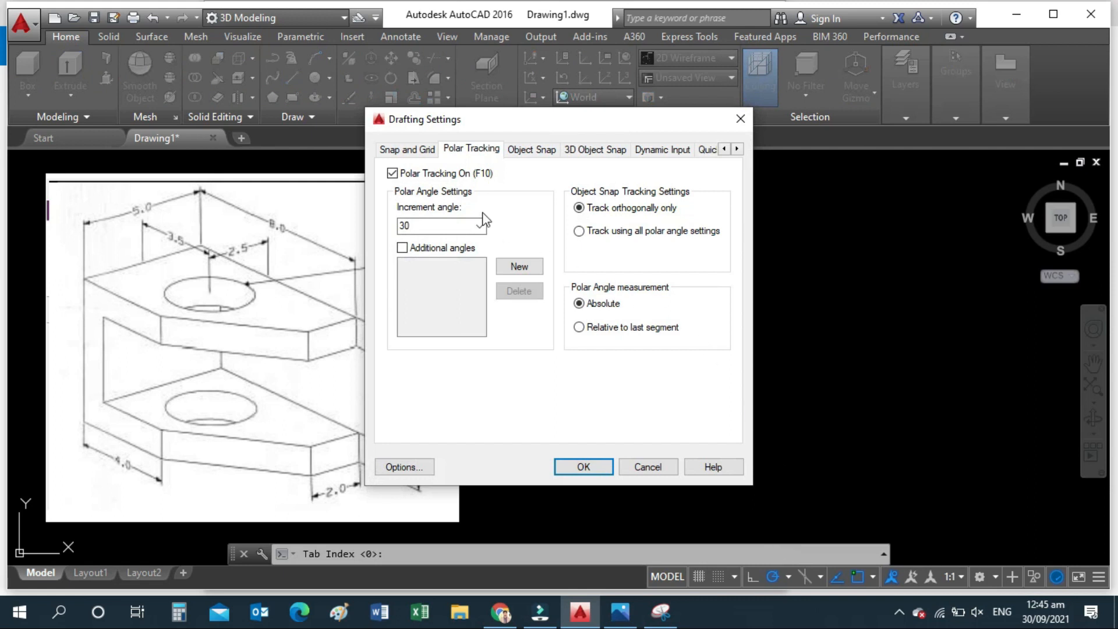
click(421, 227)
click(584, 467)
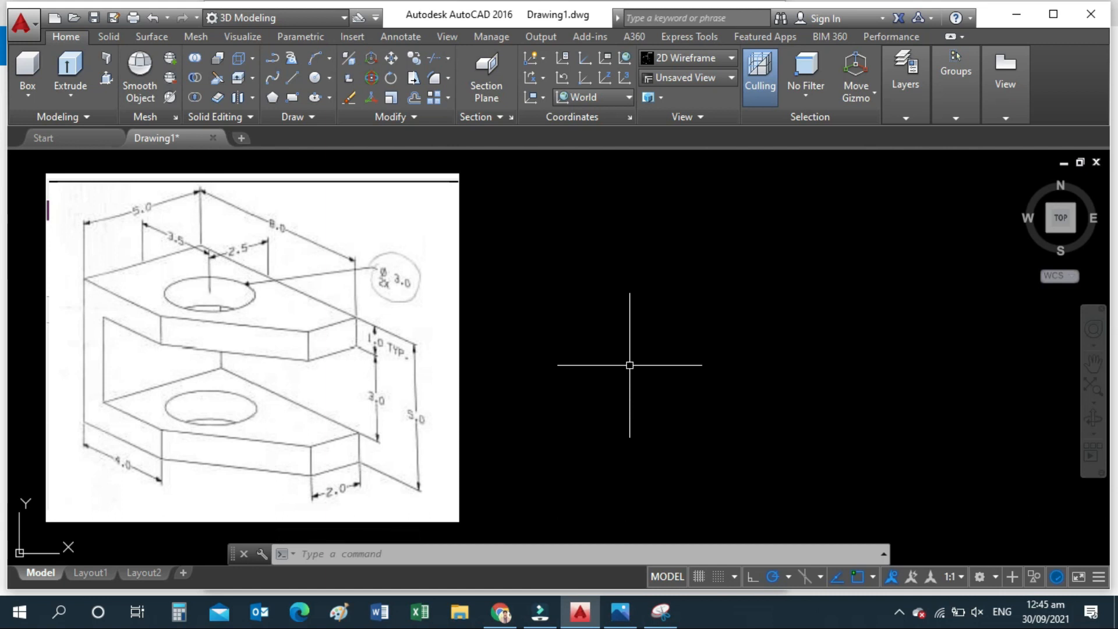
Step: Draw a horizontal baseline about 17 mm long in the empty area beside the reference image
text(l)
key(Return)
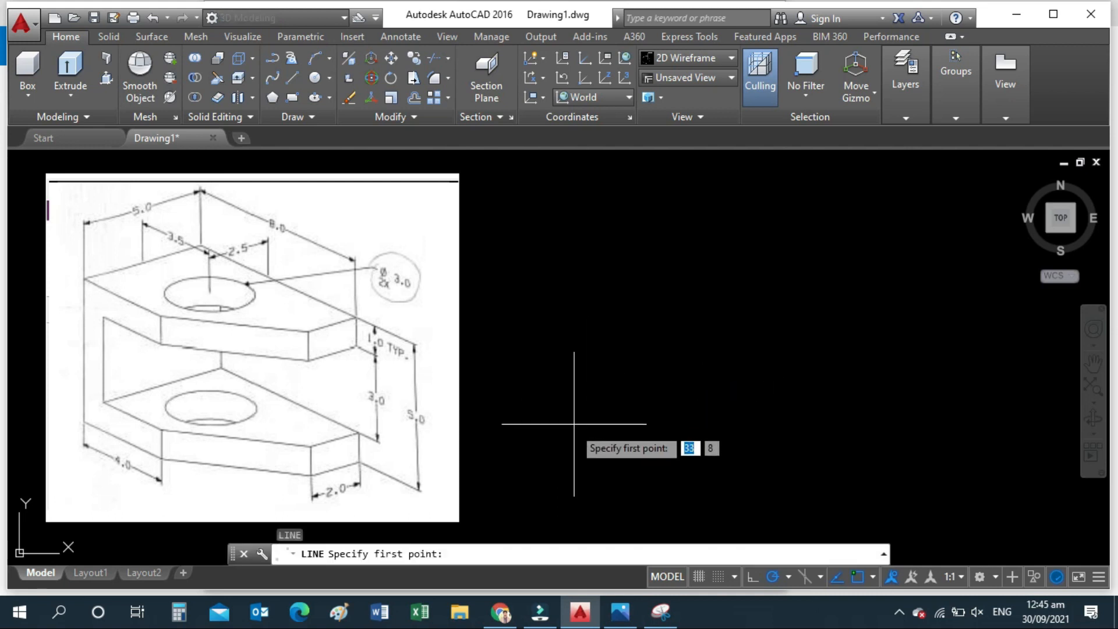
click(560, 443)
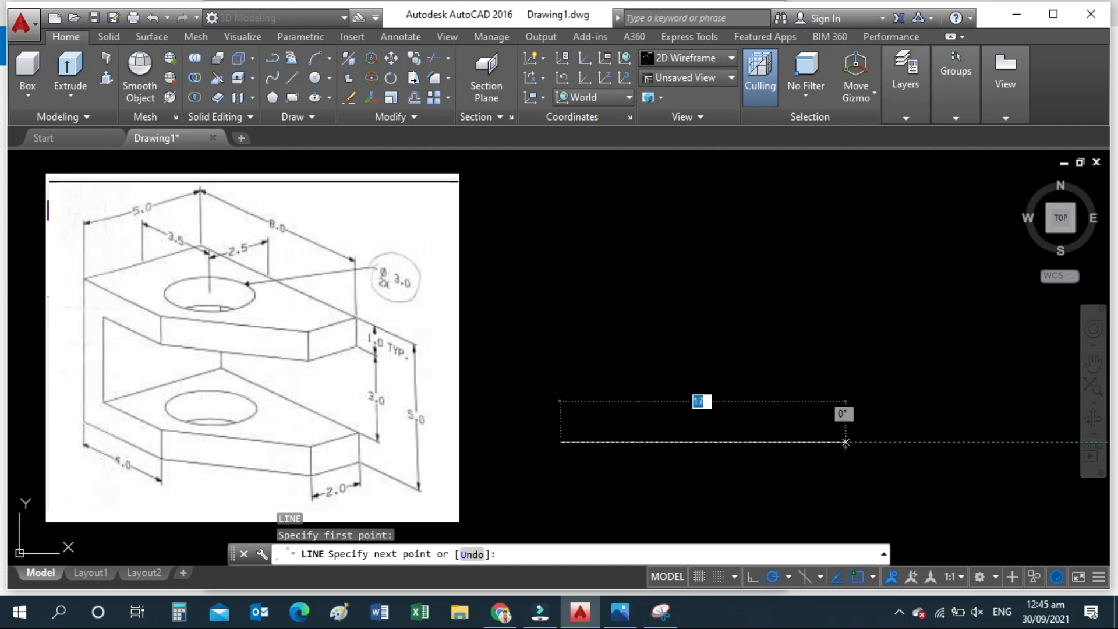
click(845, 443)
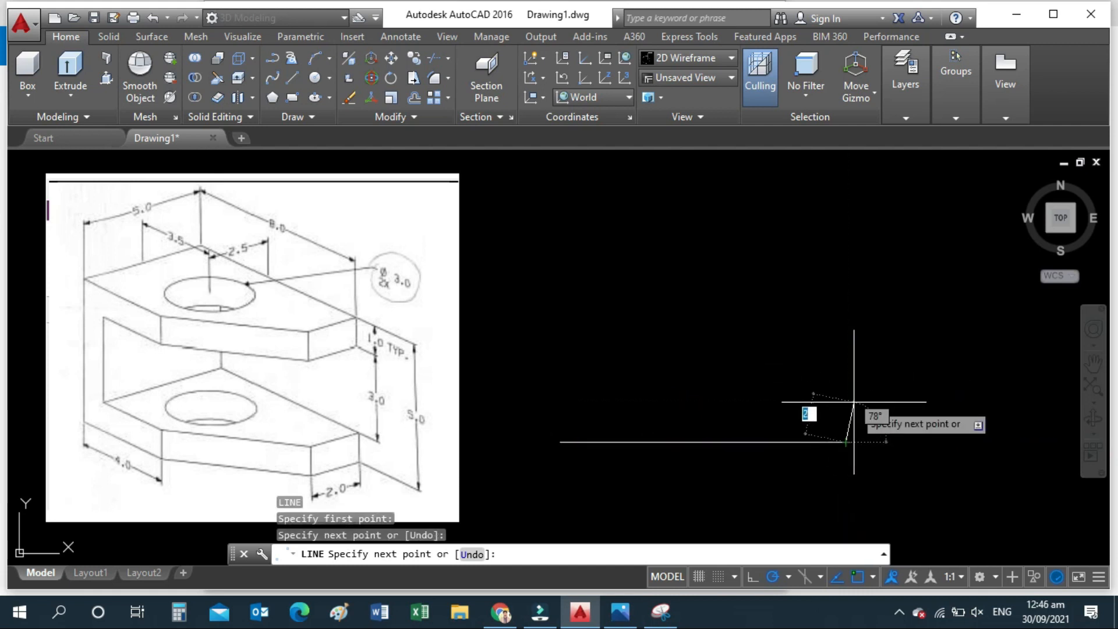
key(Escape)
text(L)
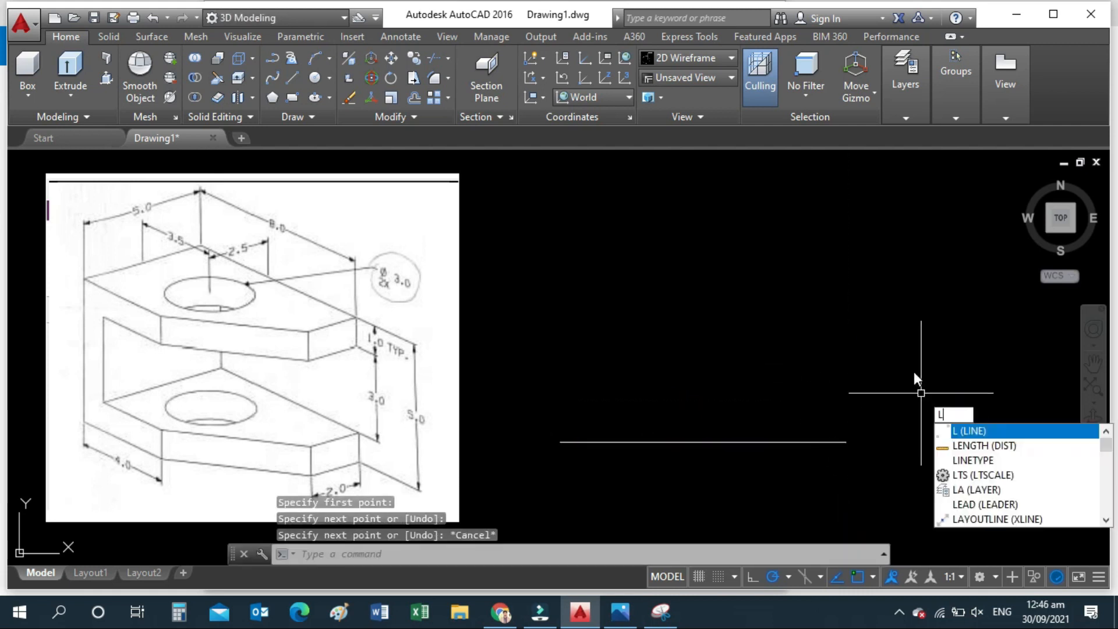
key(Return)
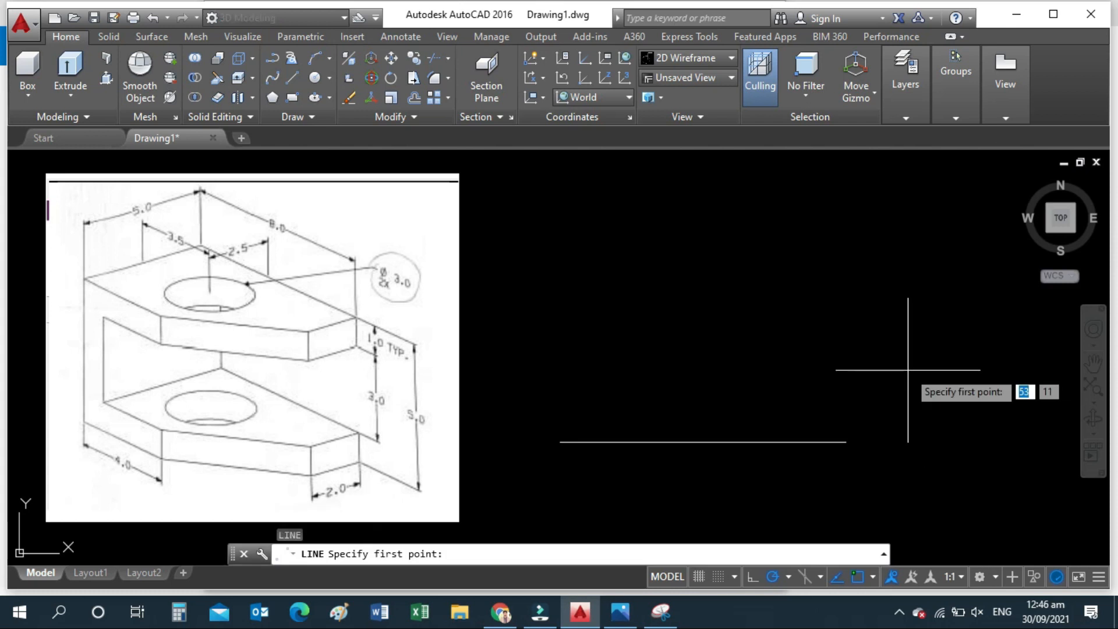
click(703, 443)
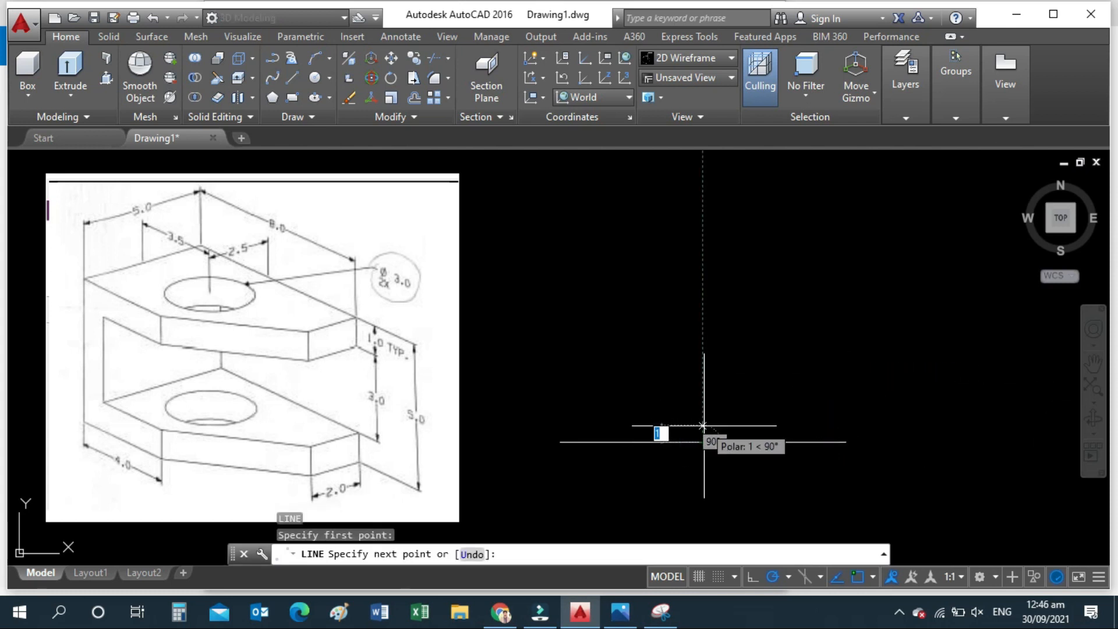
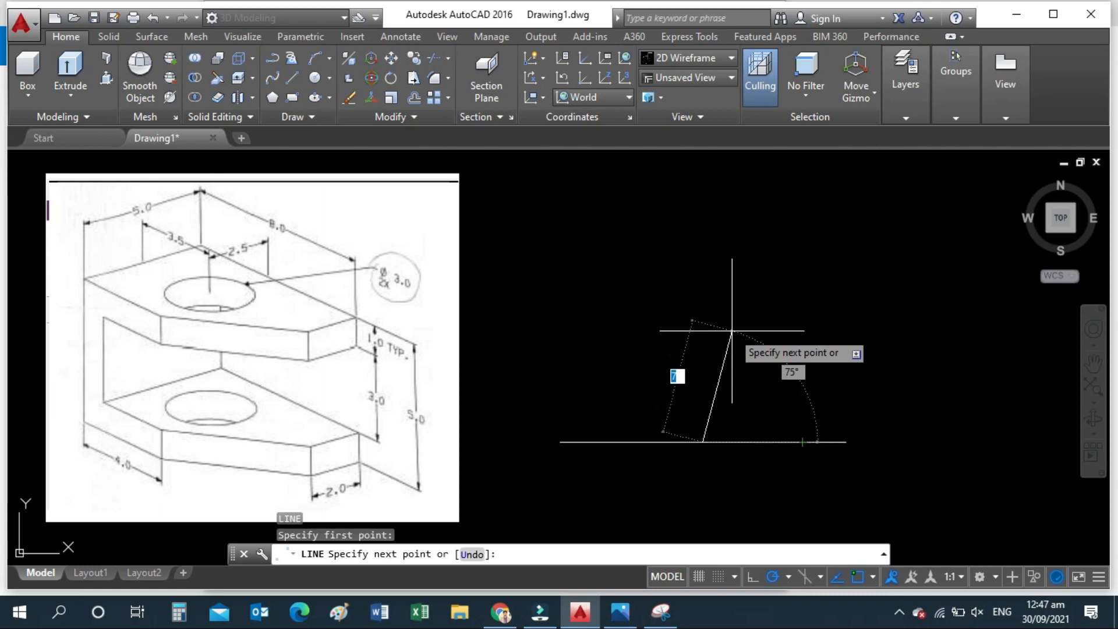
key(Escape)
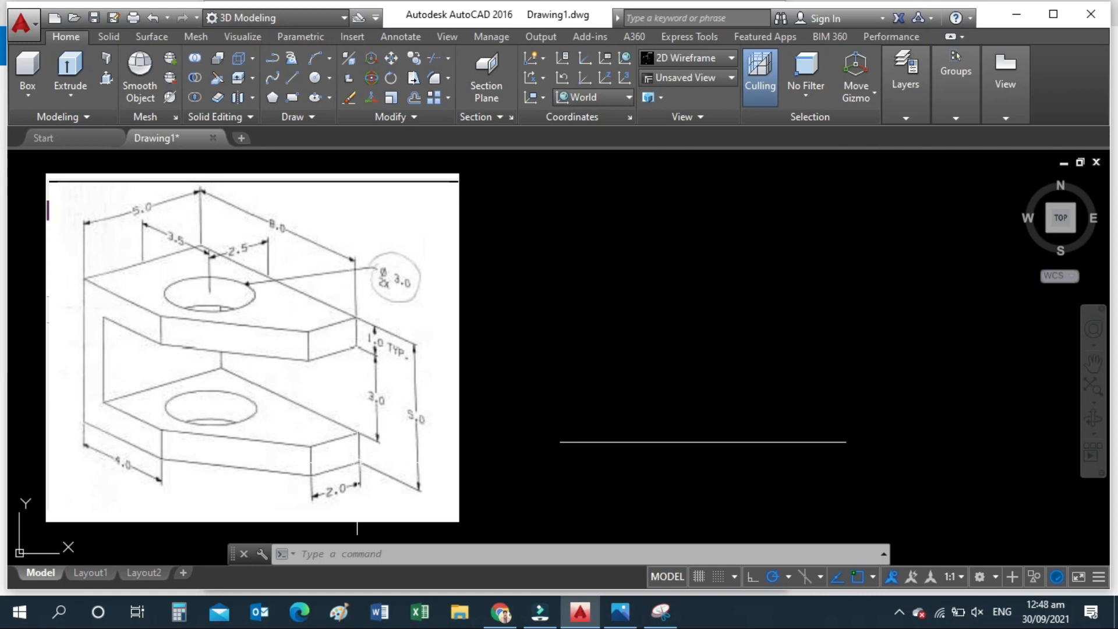
text(l)
key(Return)
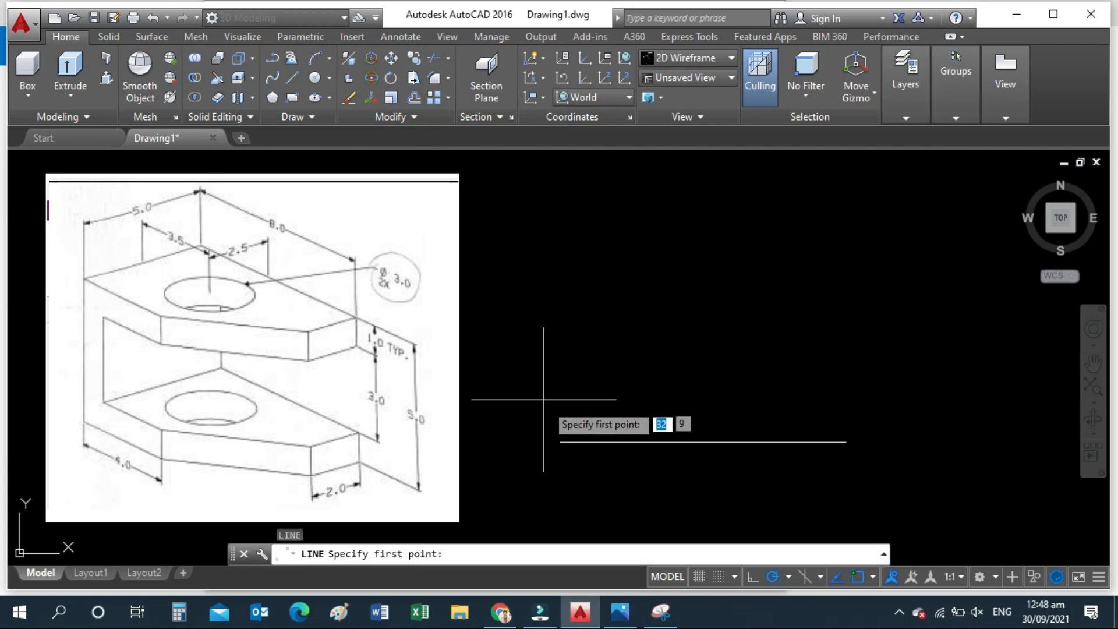
click(559, 442)
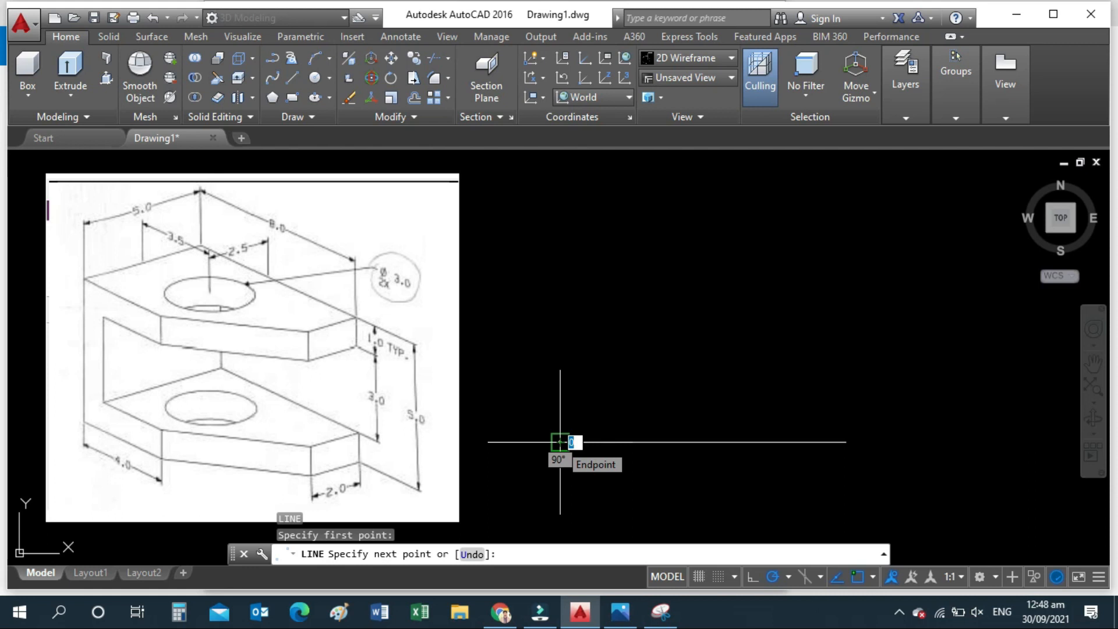
key(Escape)
Step: Draw connected lines from the baseline's left end: 5 mm straight up, 5 mm at 30°, and 8 mm at 330°
text(L)
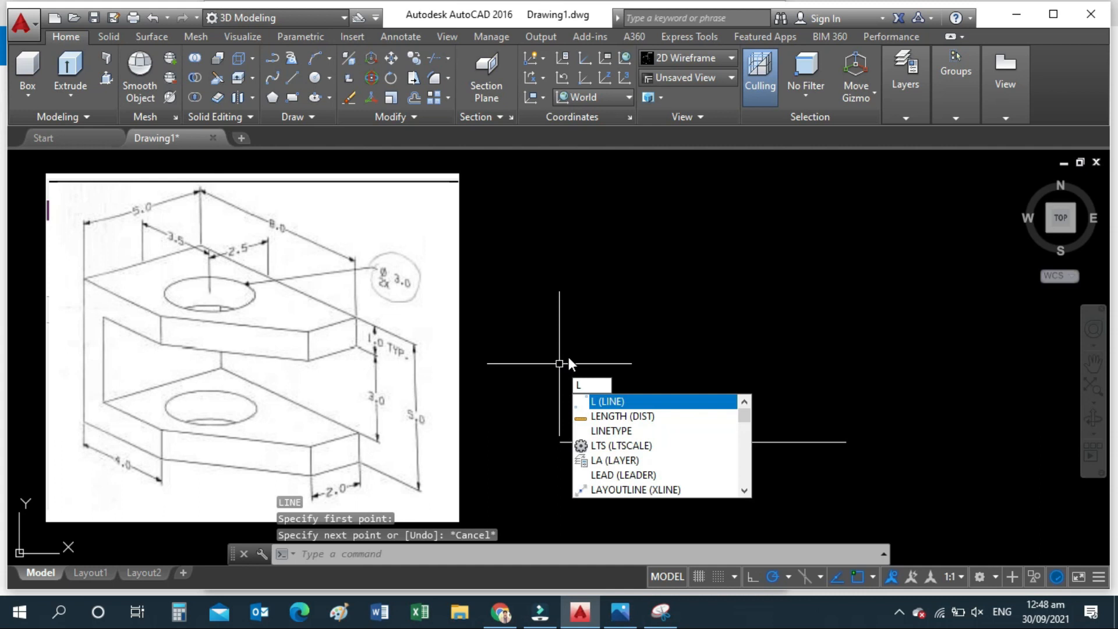
key(Return)
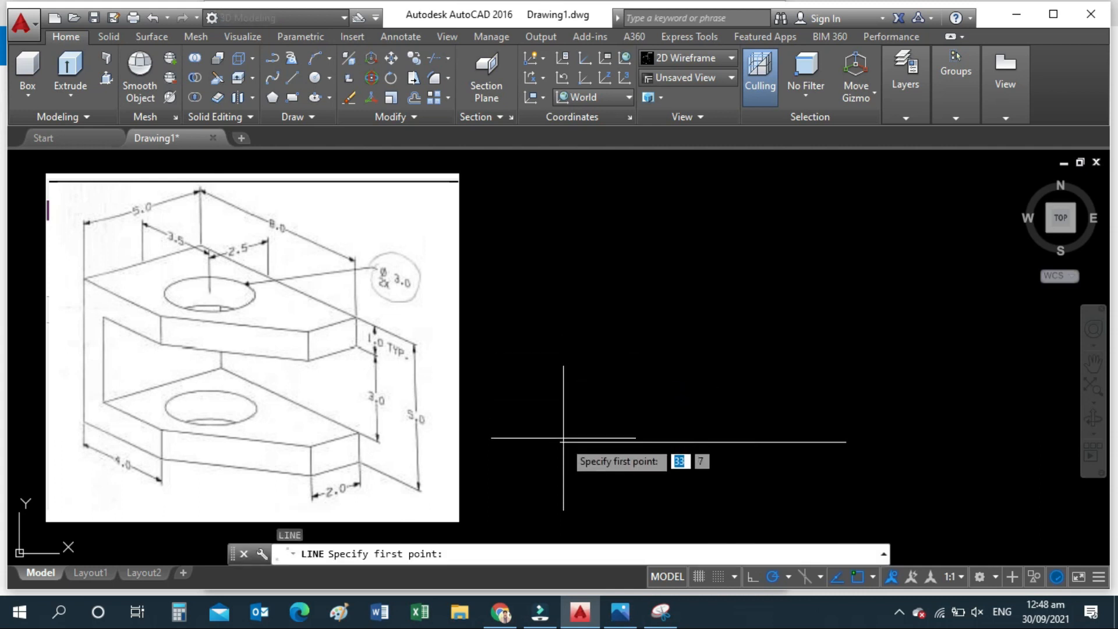
click(562, 442)
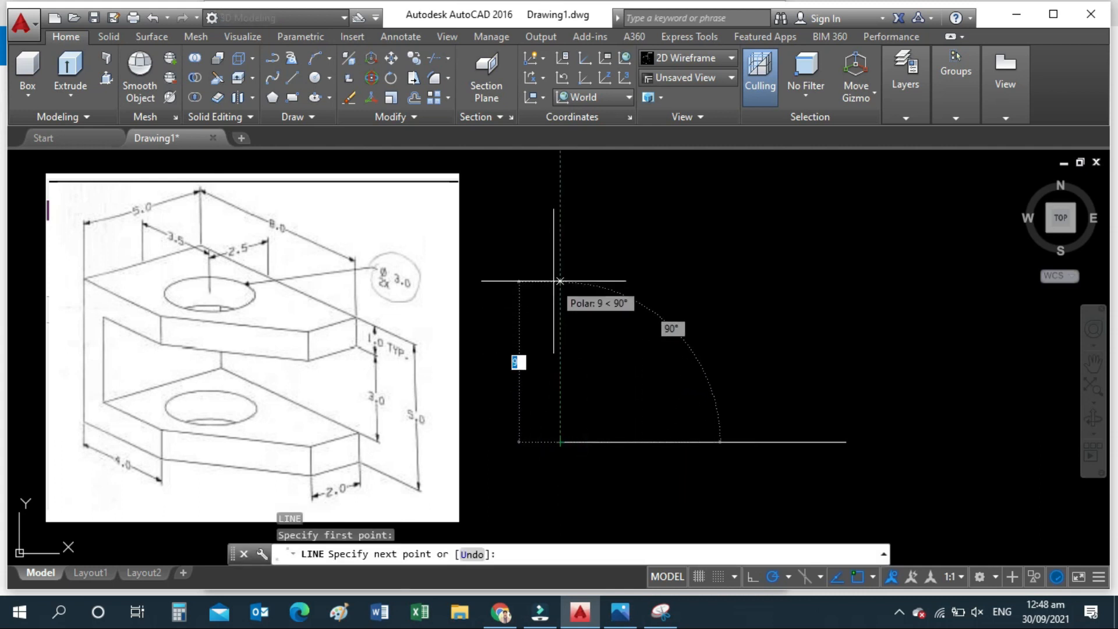
text(5)
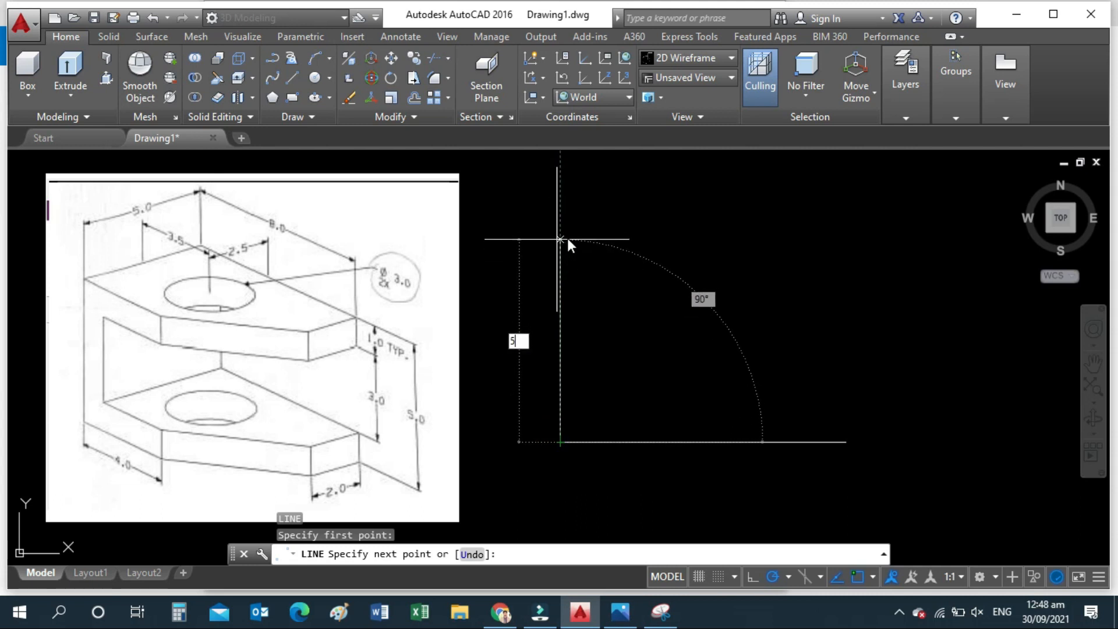
key(Return)
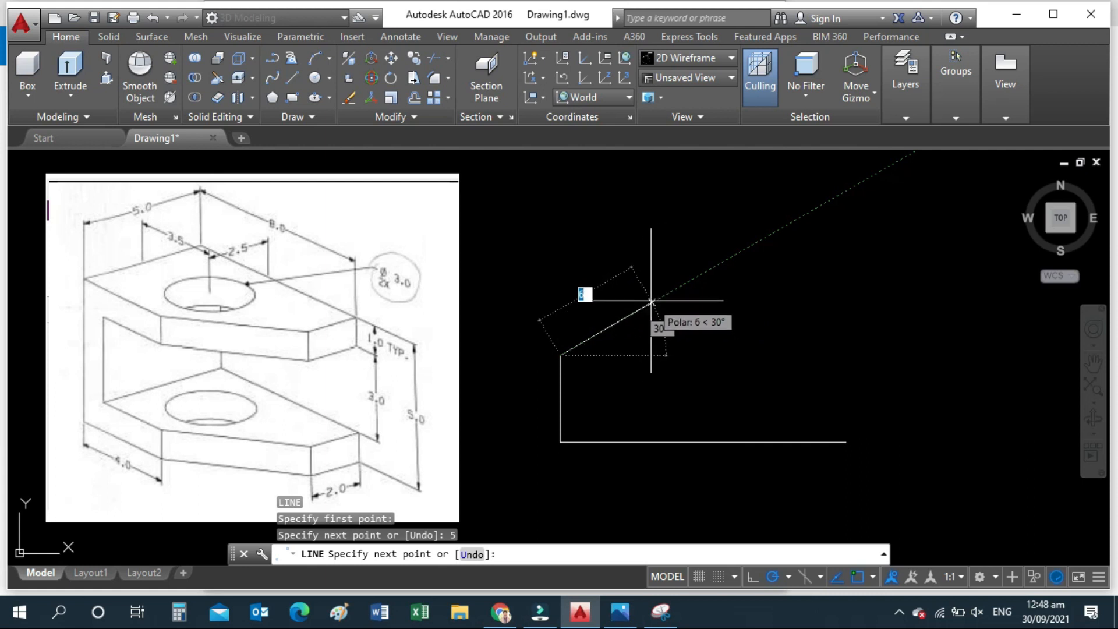
text(5)
key(Return)
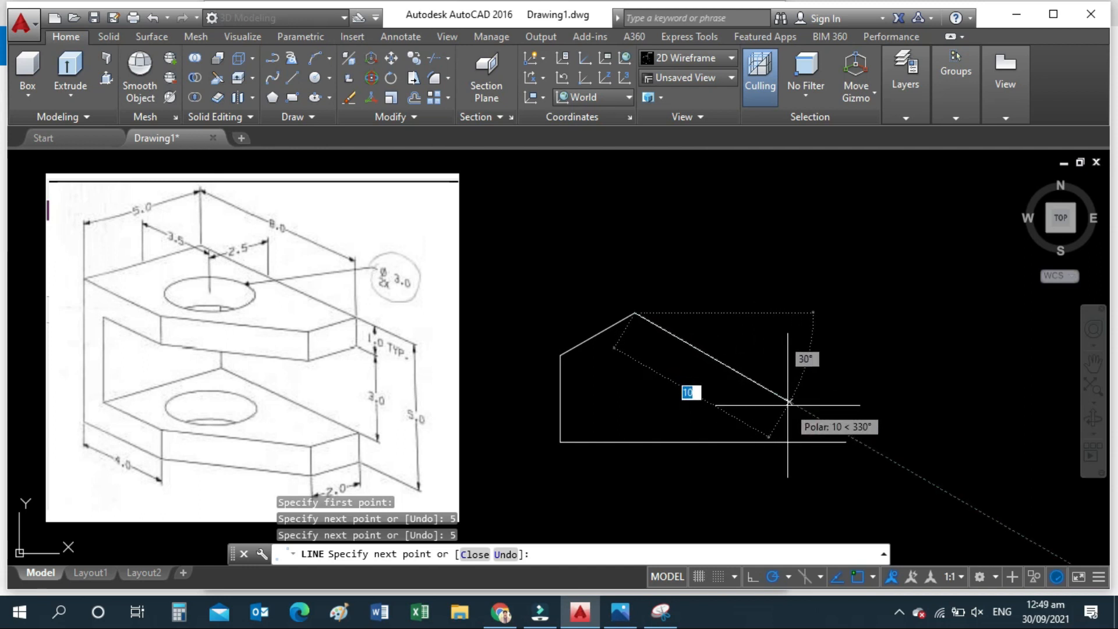
text(8)
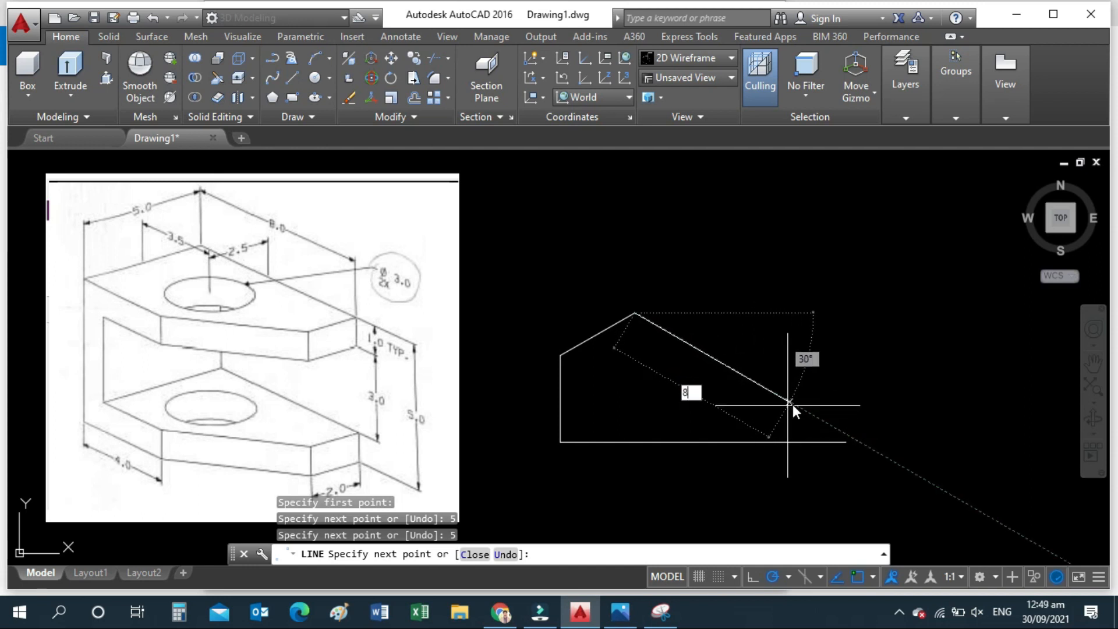
key(Return)
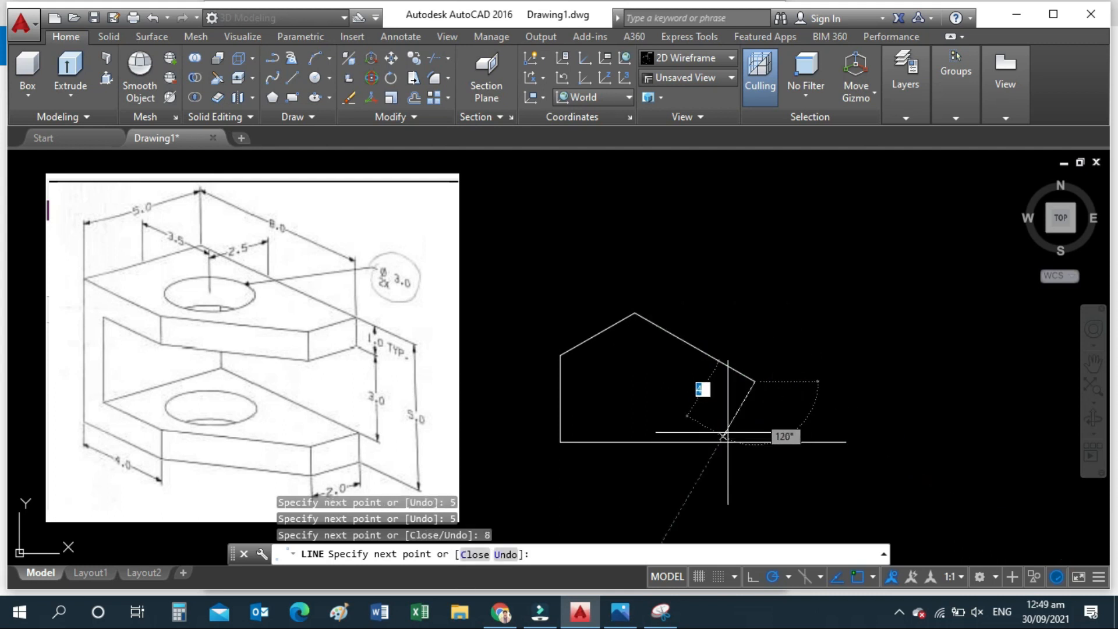
key(Escape)
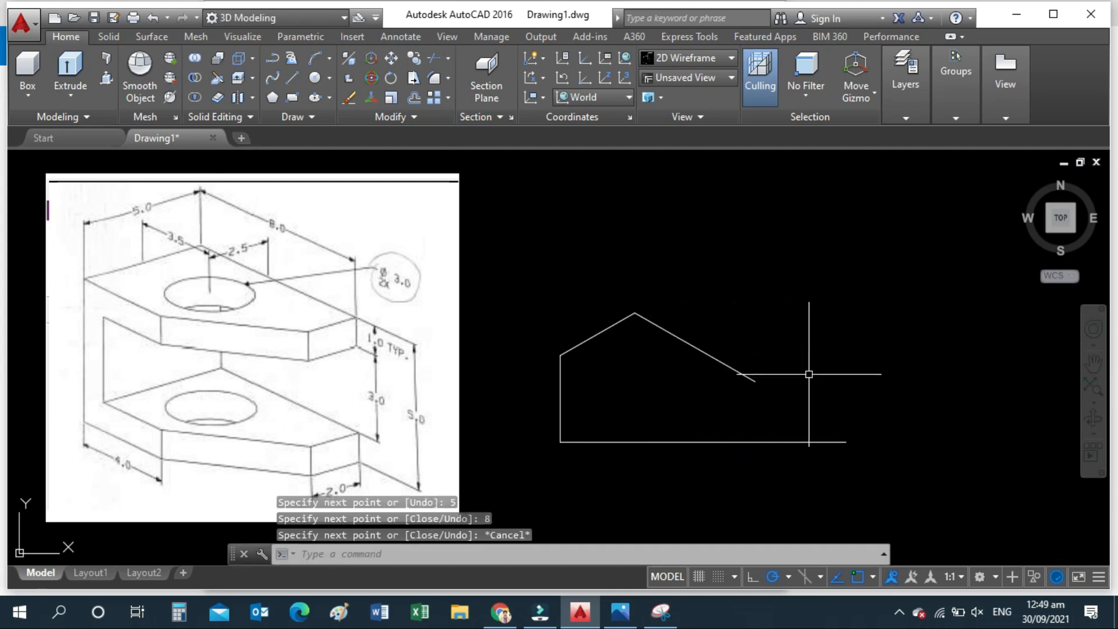
Step: Erase the horizontal baseline below the connected isometric lines
click(774, 444)
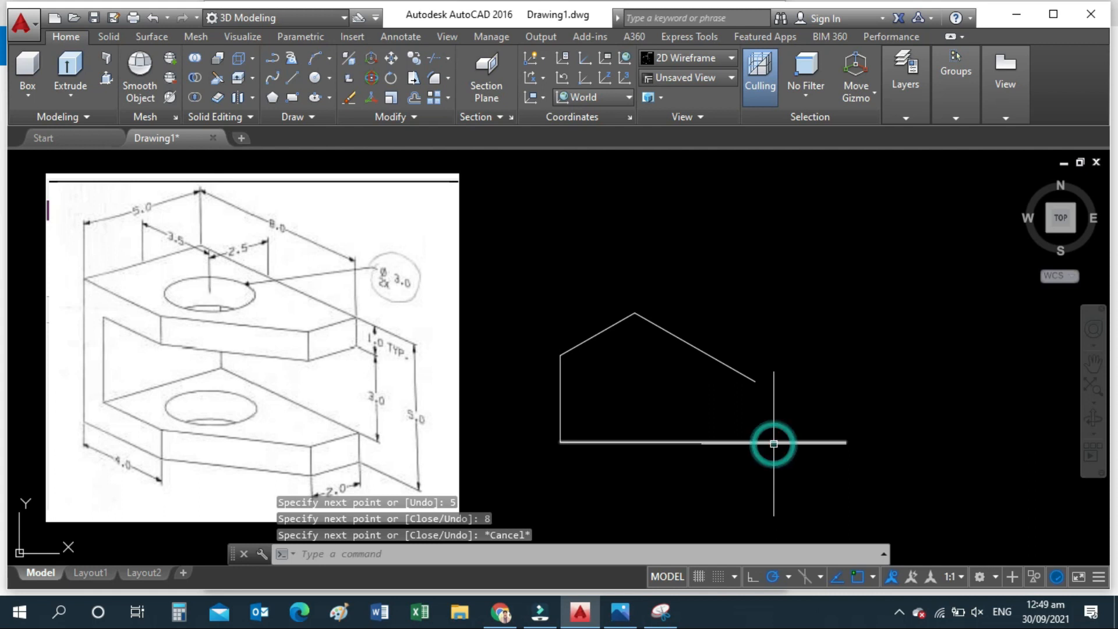
key(Delete)
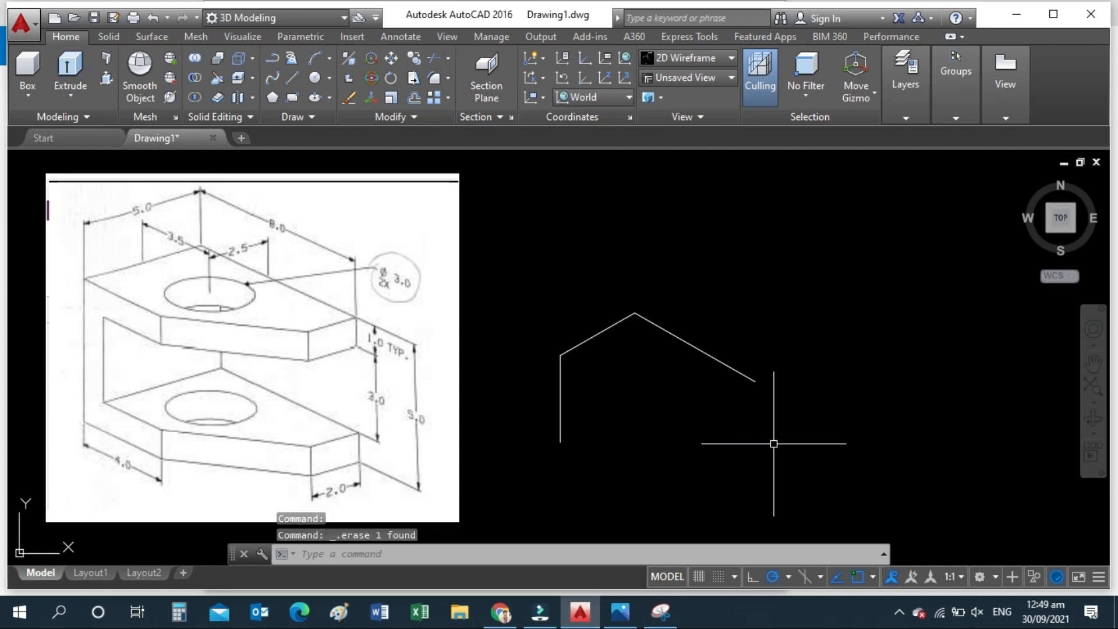
Step: Draw connected lines from the vertical line's lower end: 4 mm at 330° and 1 mm straight up
middle_drag(669, 436, 669, 428)
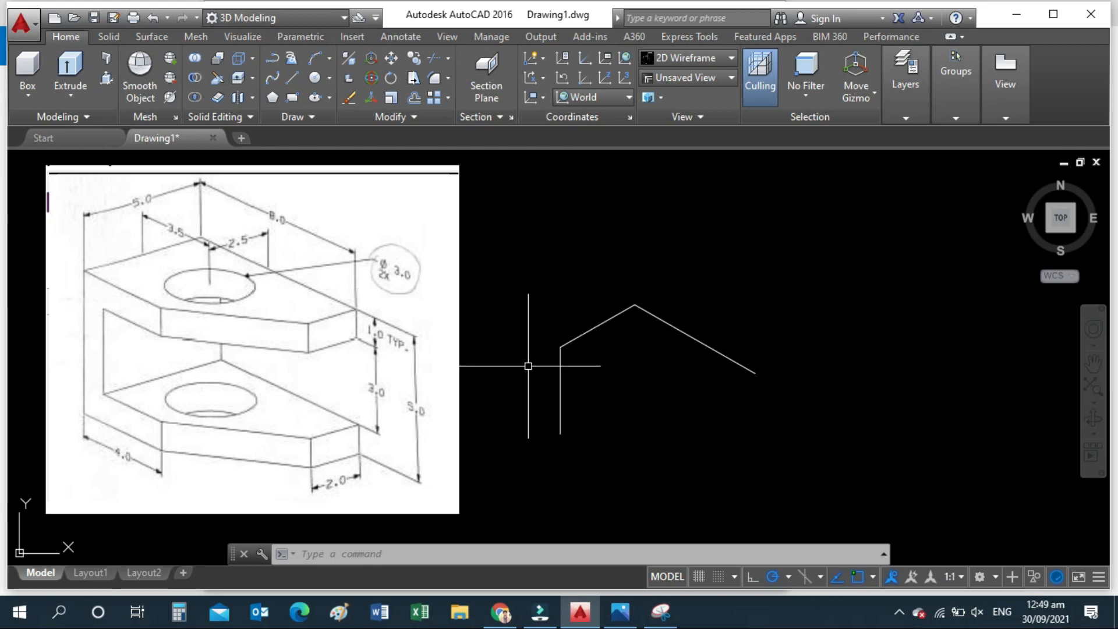
text(L)
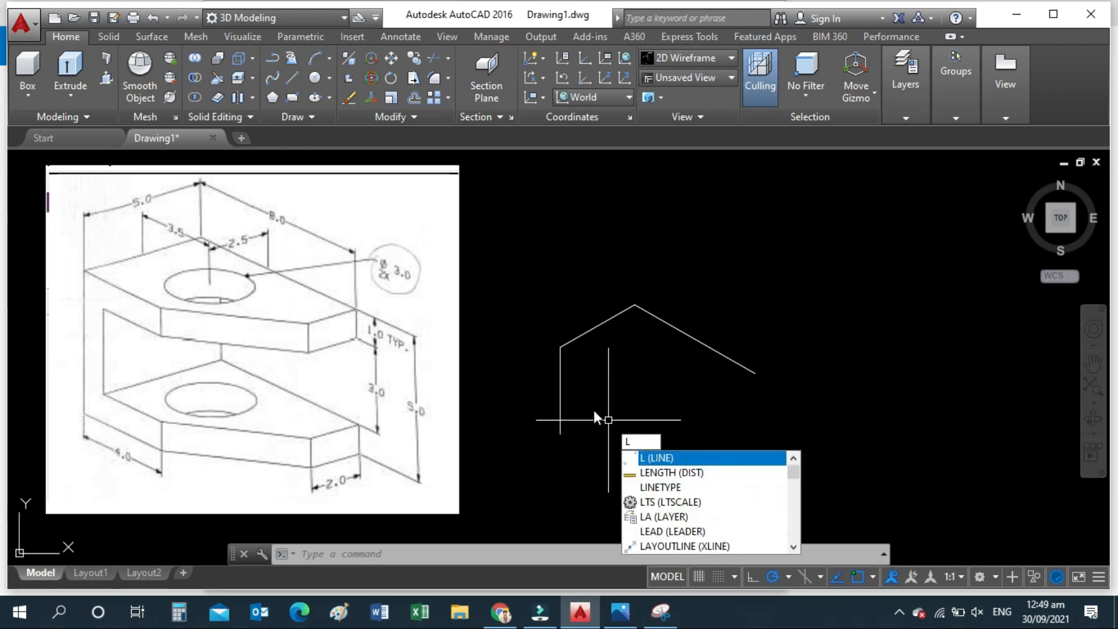
key(Return)
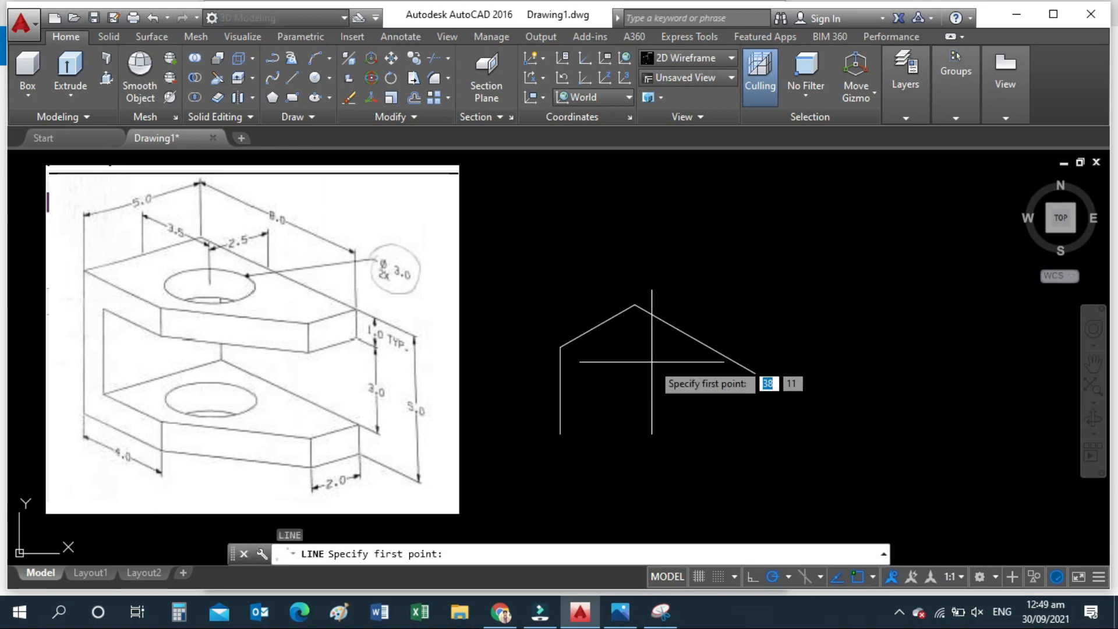
click(563, 435)
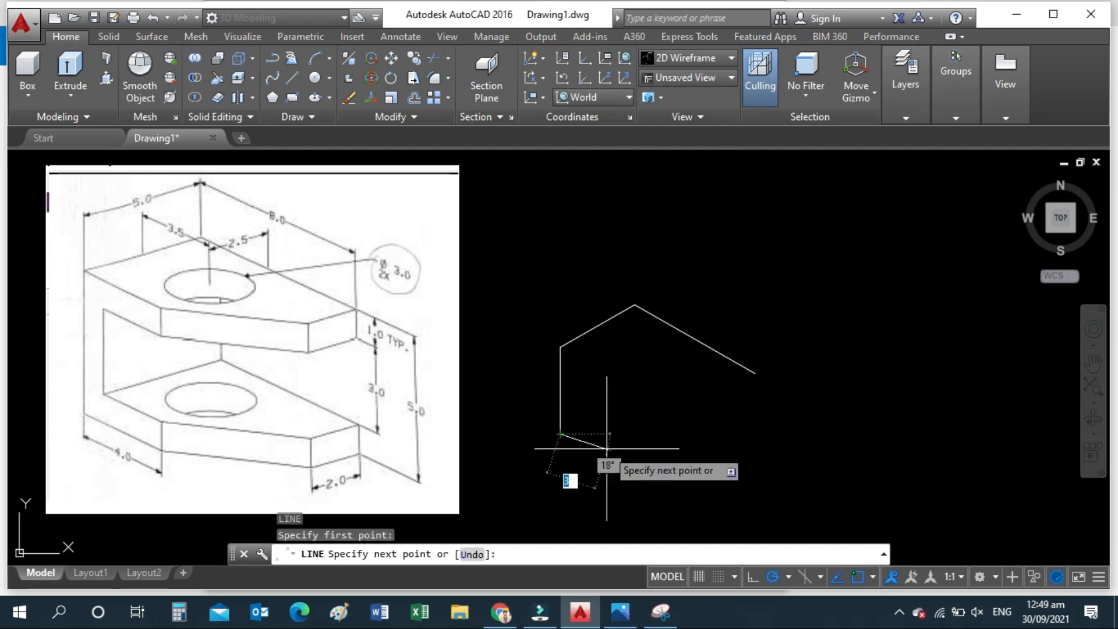
text(4)
key(Escape)
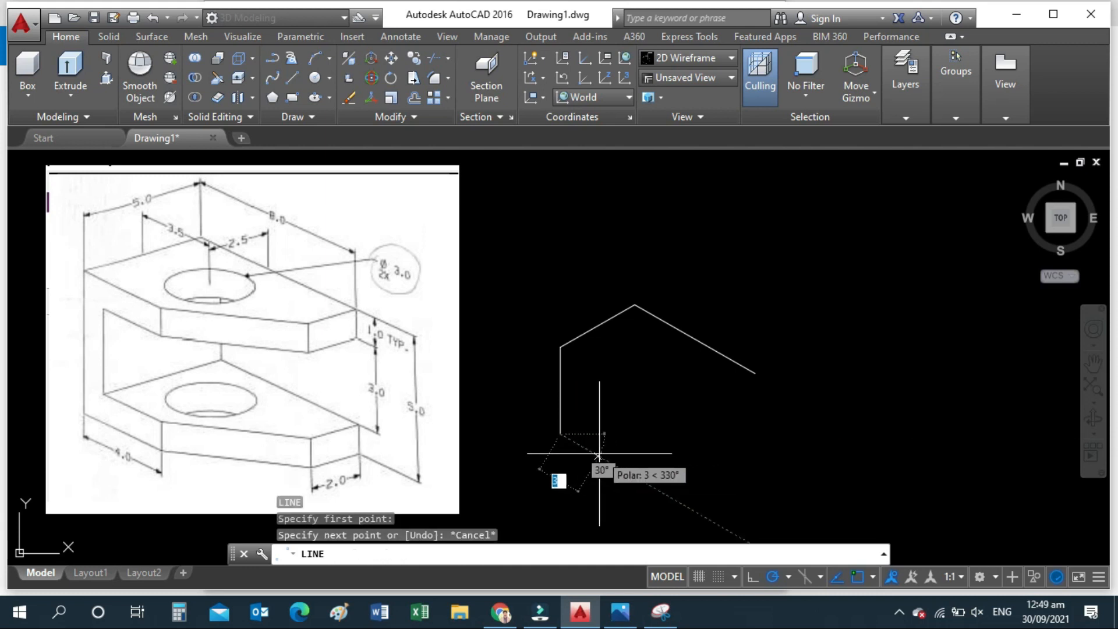
text(4)
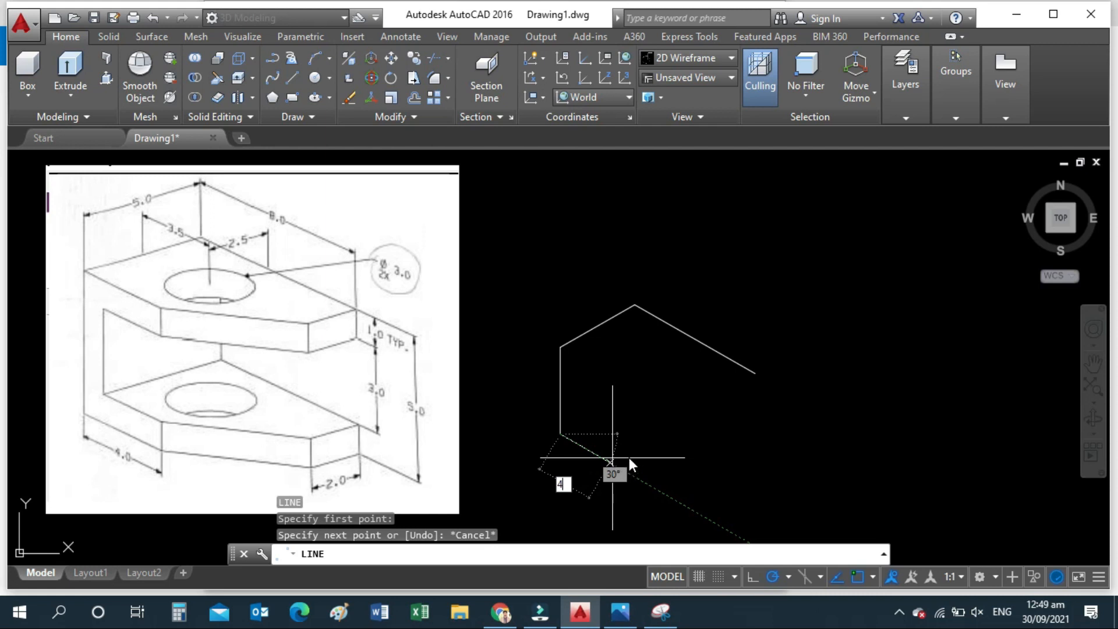
key(Return)
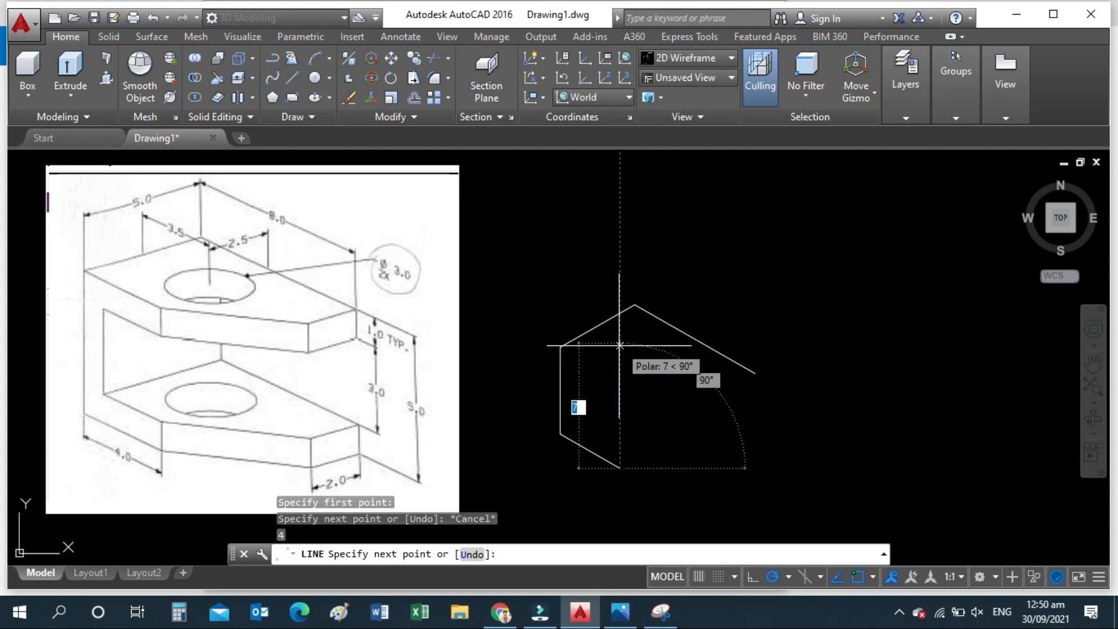
text(1)
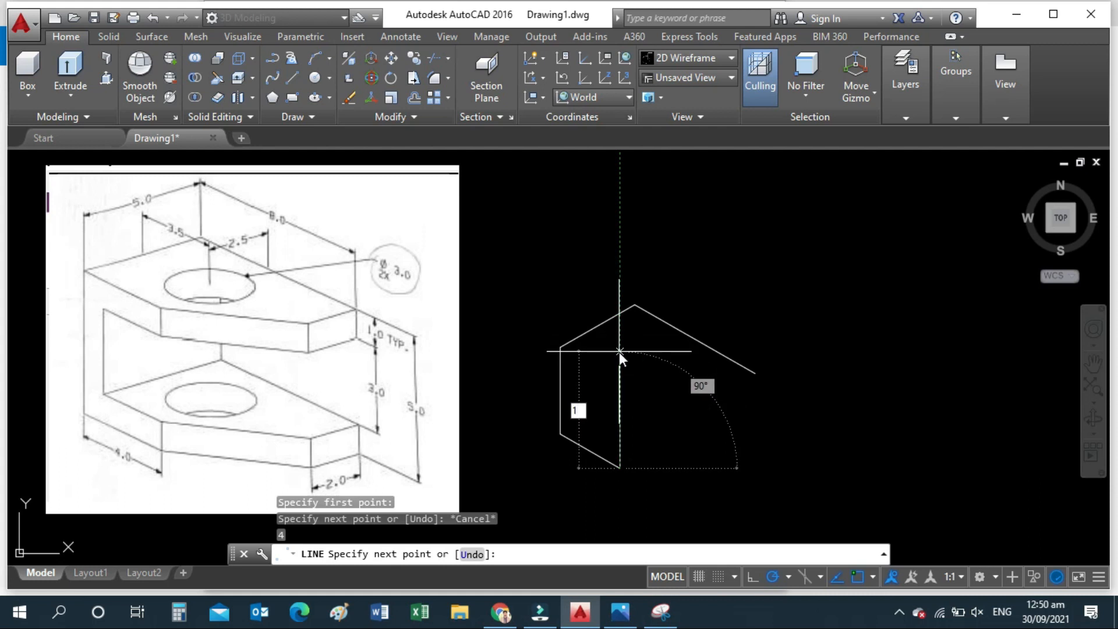
key(Return)
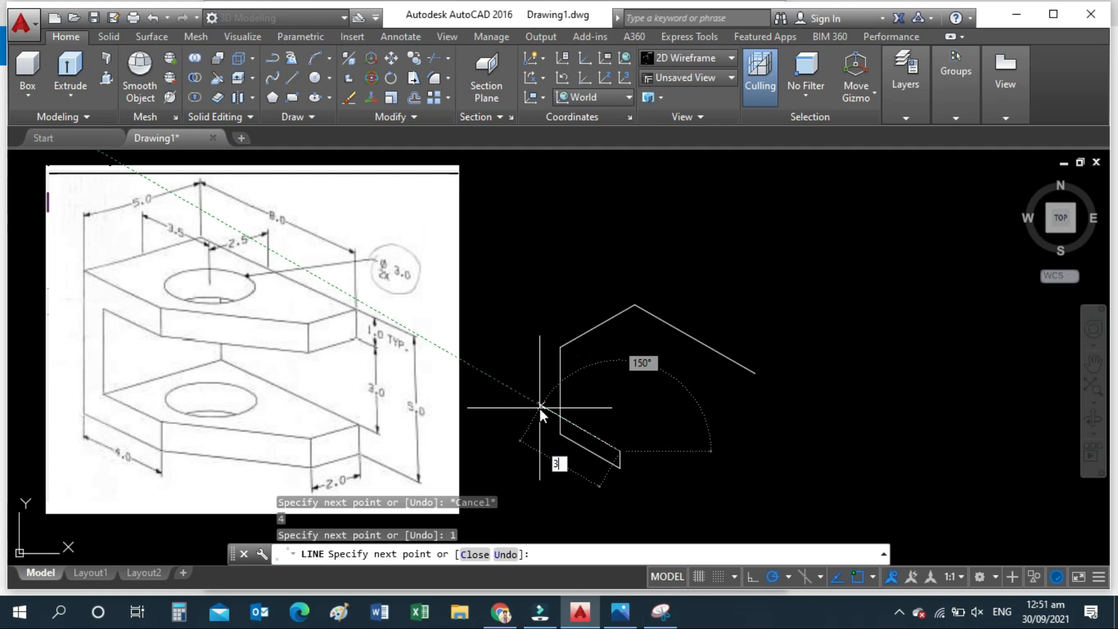
Step: Continue the C-shaped profile with 3 mm at 150°, 3 mm up, 3 mm at 330° and 1 mm up, closing at the long vertical's upper end
key(Return)
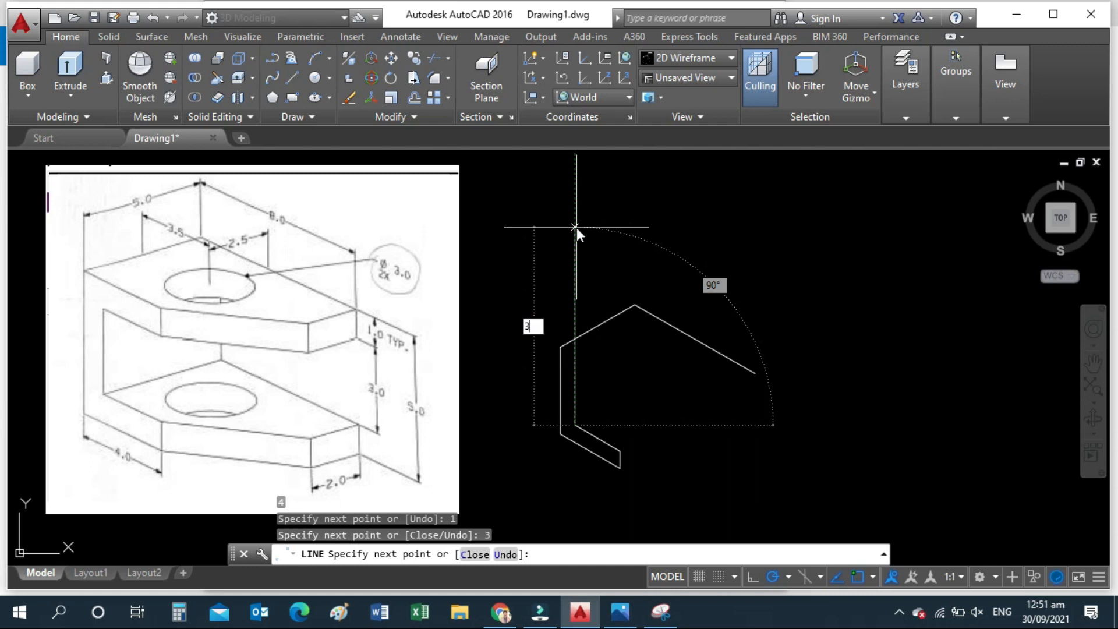
key(Return)
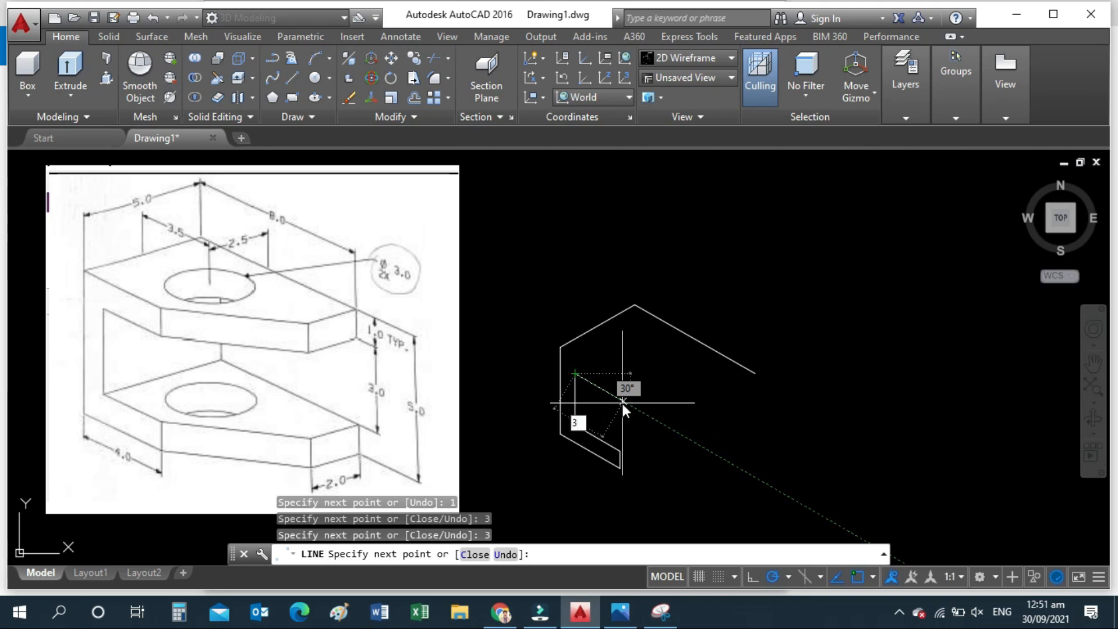
key(Return)
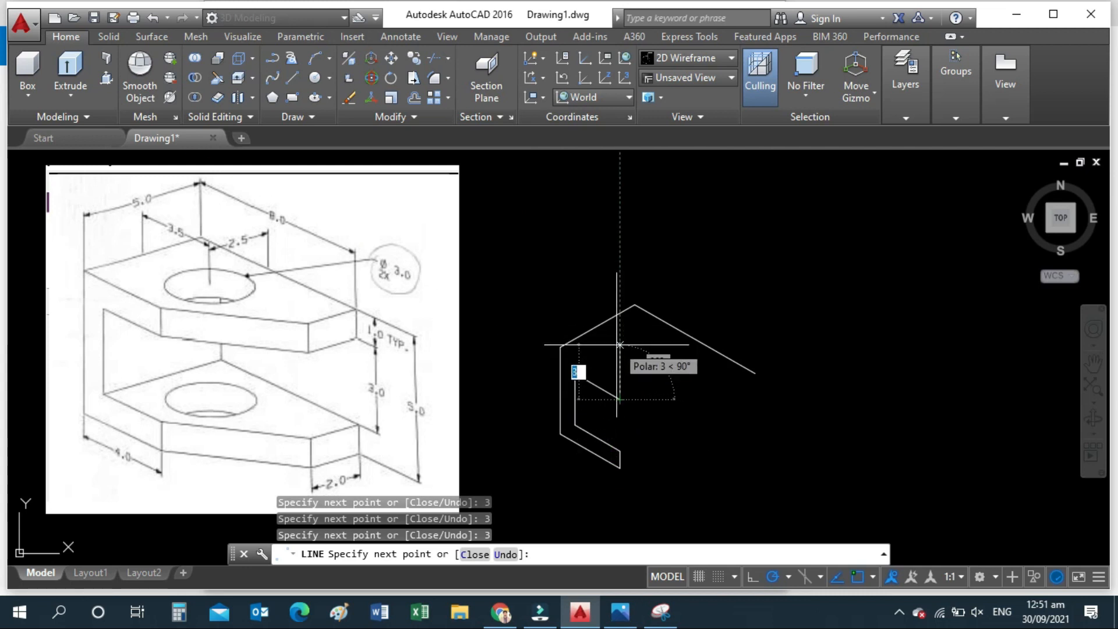
text(1)
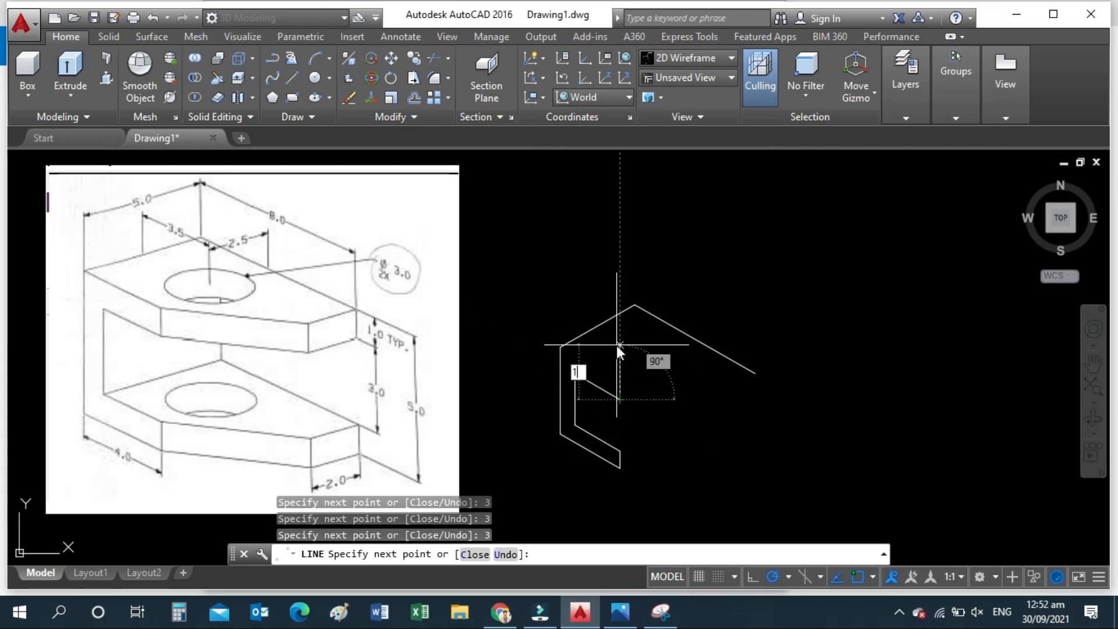
key(Return)
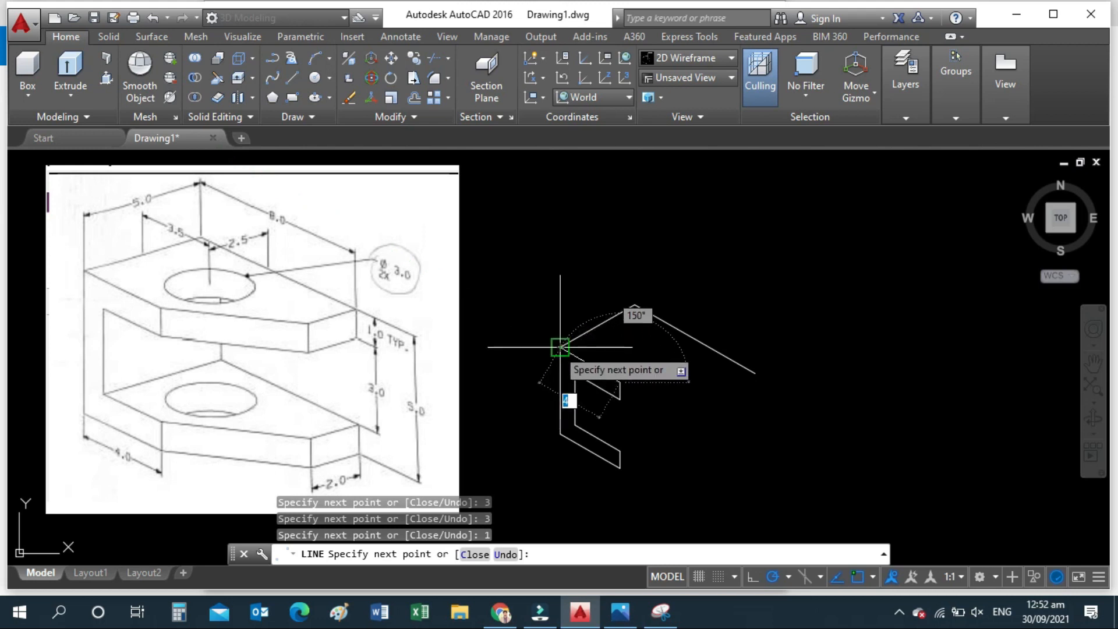
key(Return)
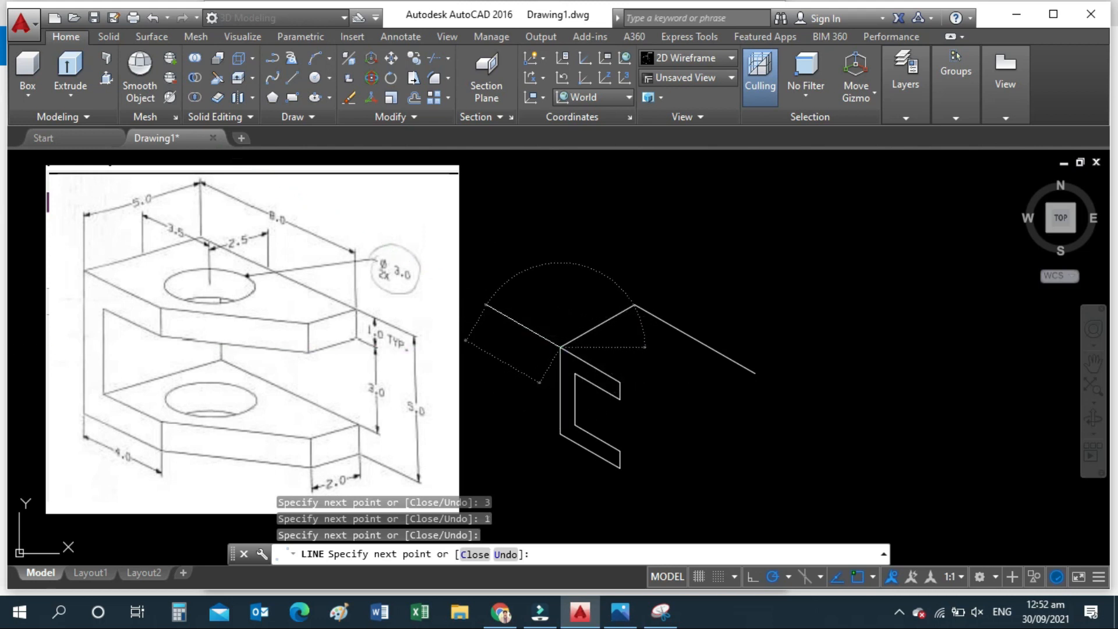
key(Escape)
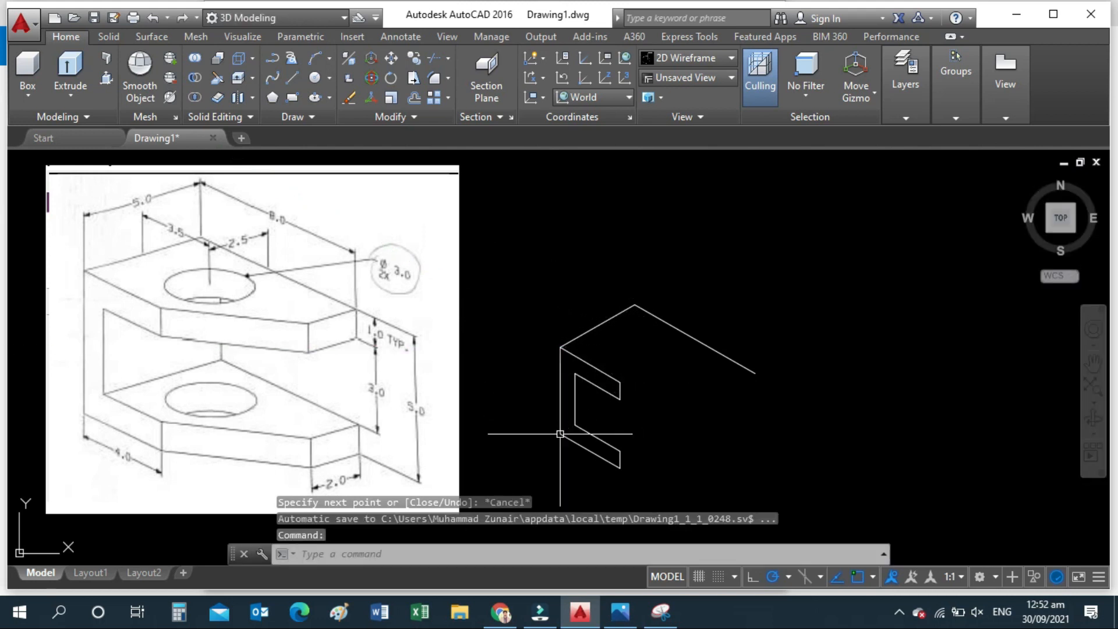
click(516, 325)
click(634, 468)
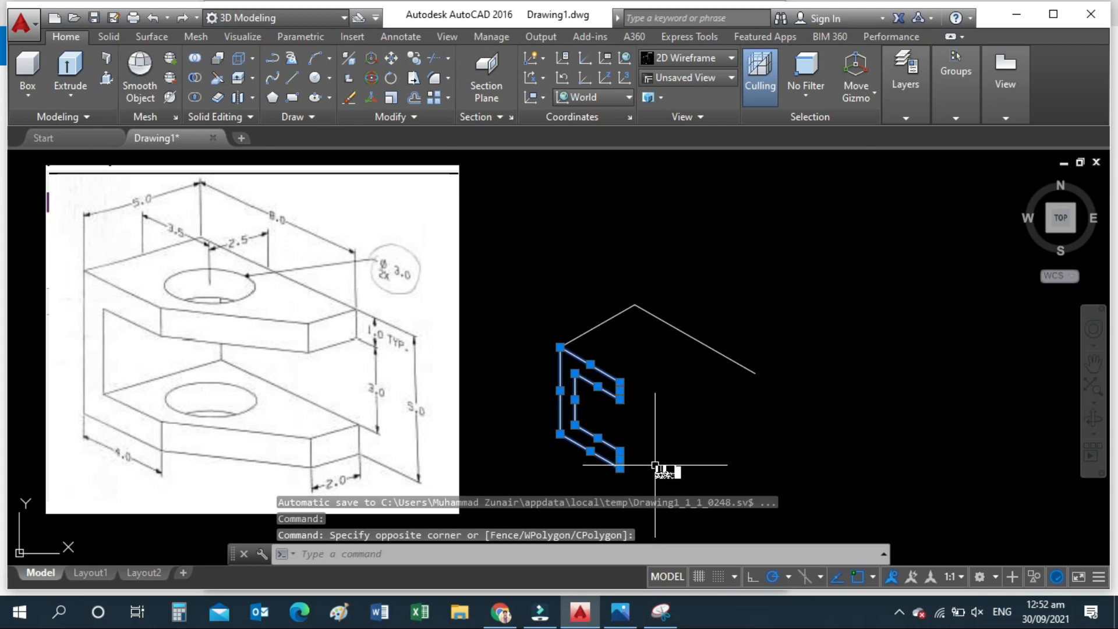
click(22, 264)
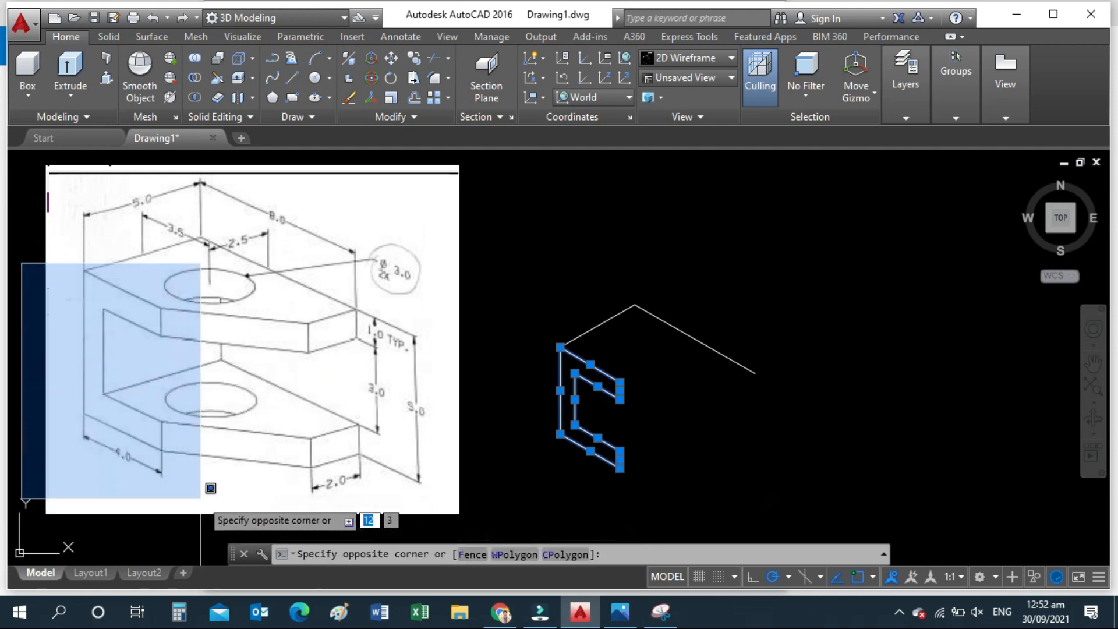
key(Escape)
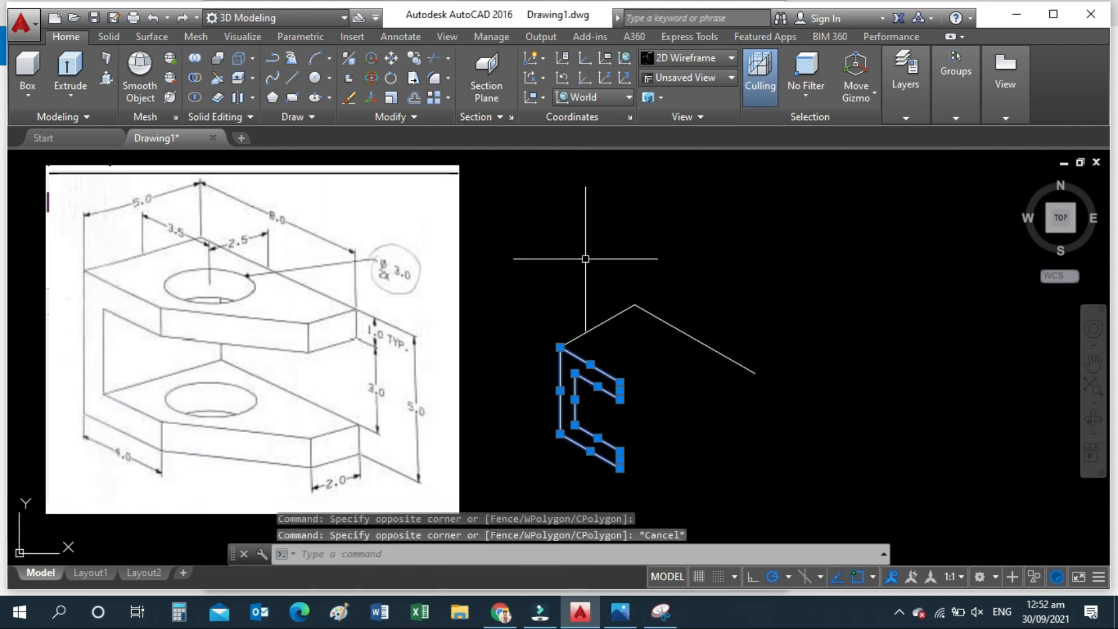
key(Escape)
text(i)
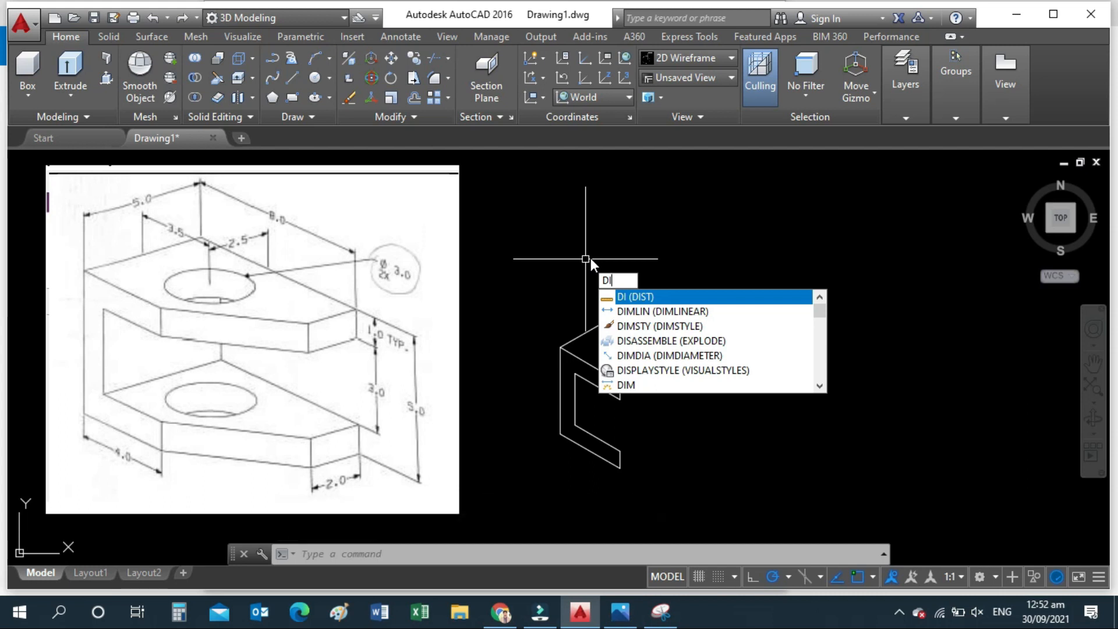
key(Return)
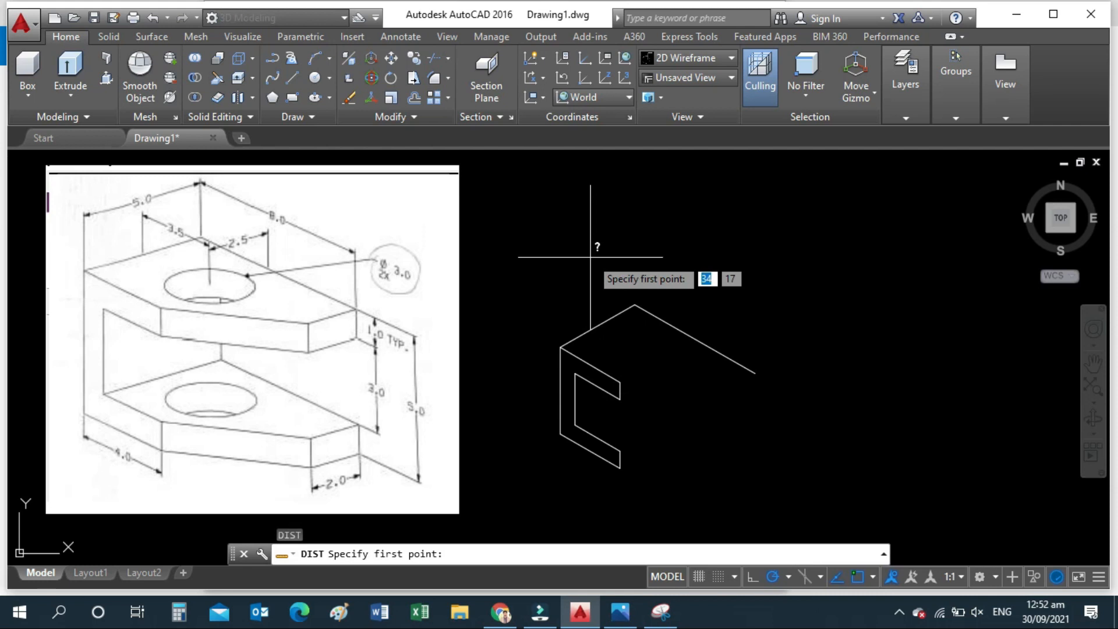
click(561, 347)
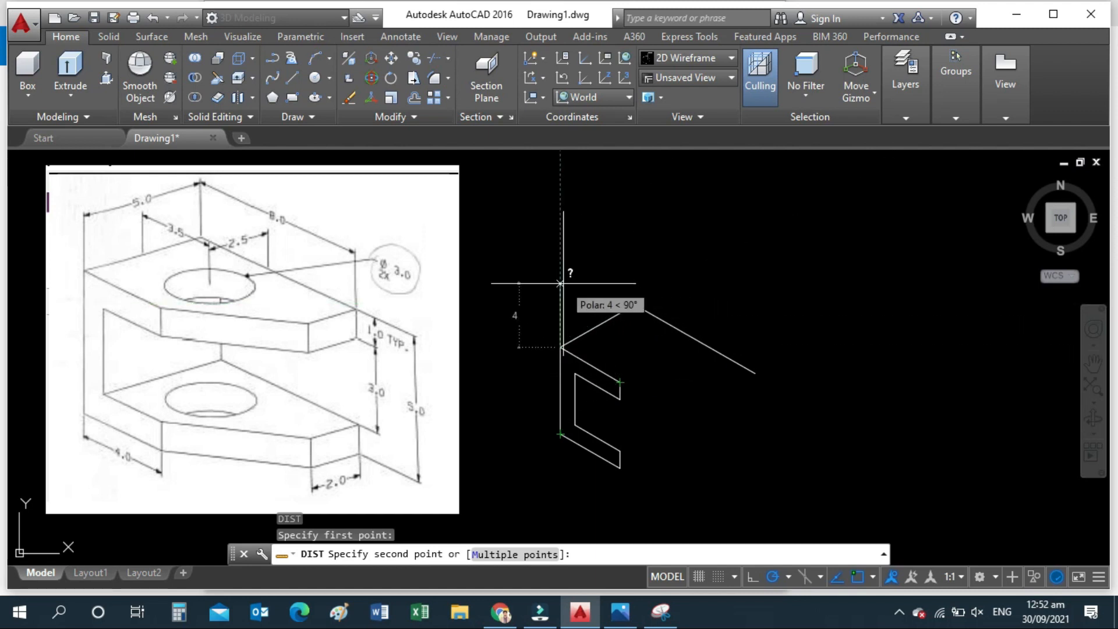
key(Escape)
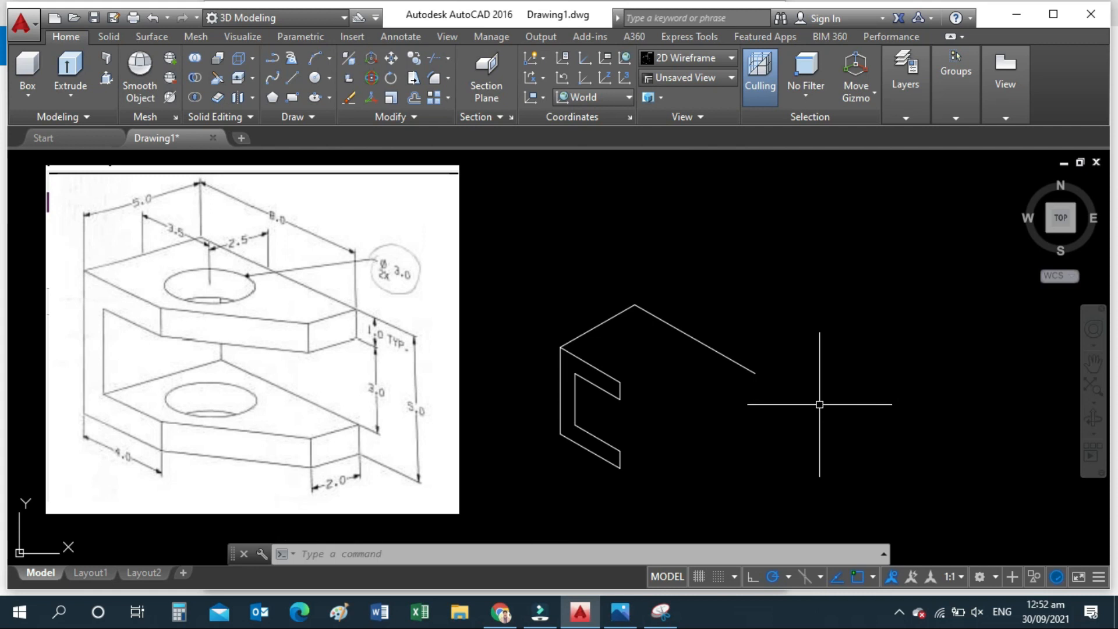
Step: From the 8 mm edge's free end, draw lines 1 mm down and 2 mm at 210°, ending at the C profile's upper arm's lower outer corner
text(L)
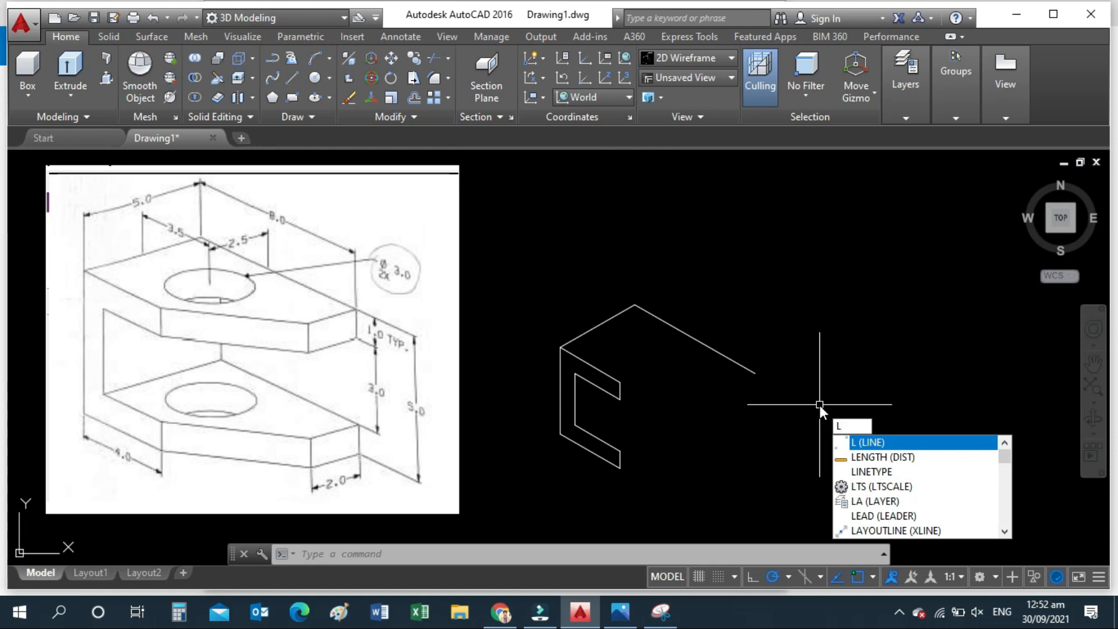
key(Return)
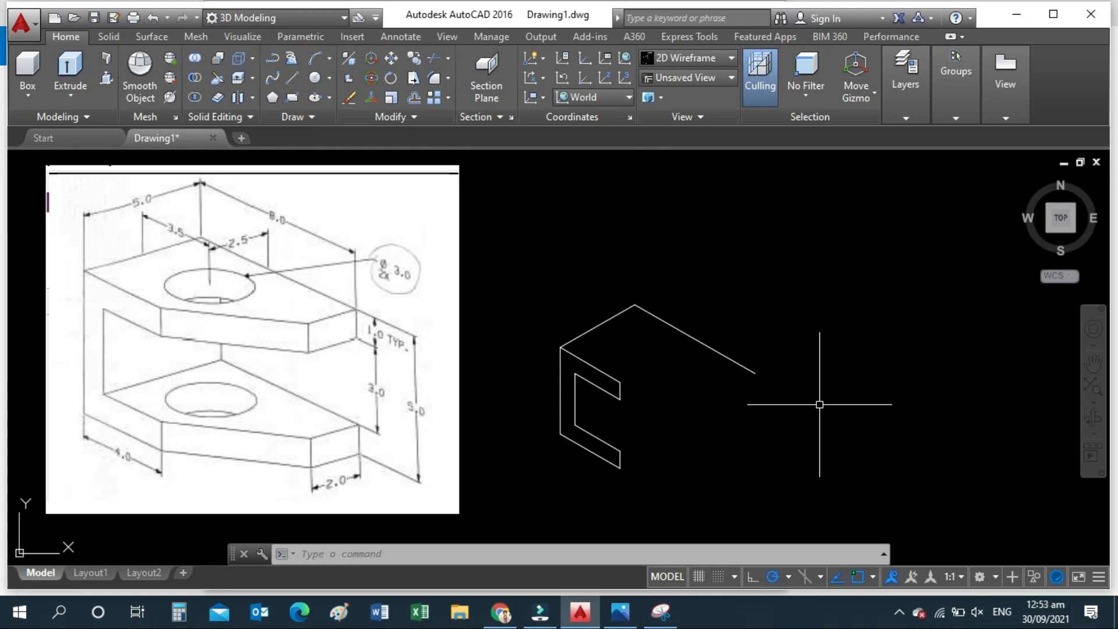
click(756, 373)
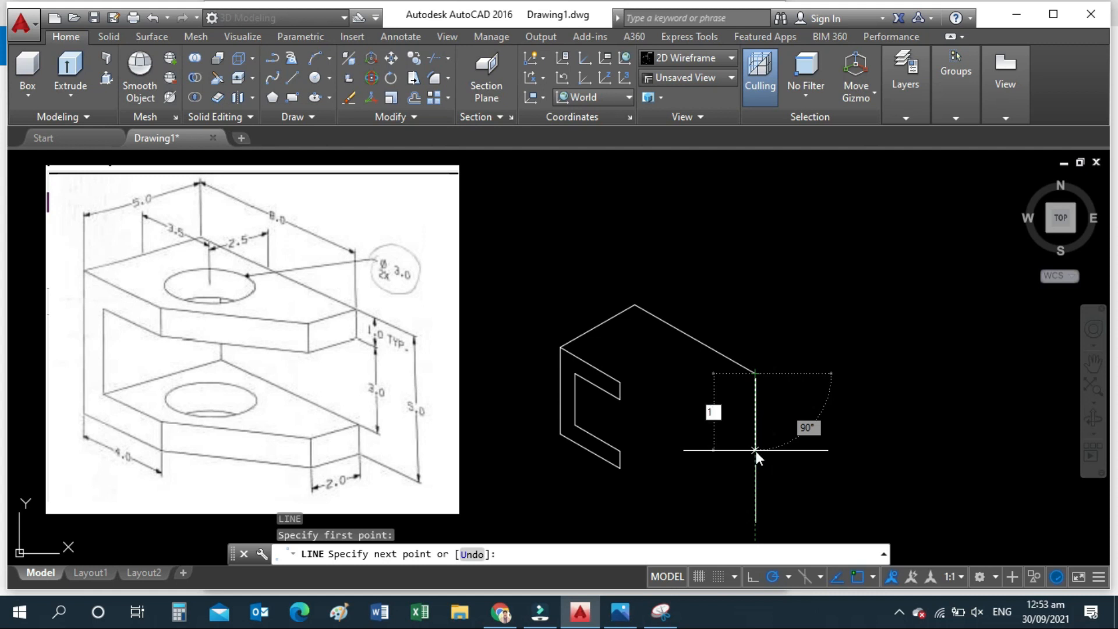
key(Return)
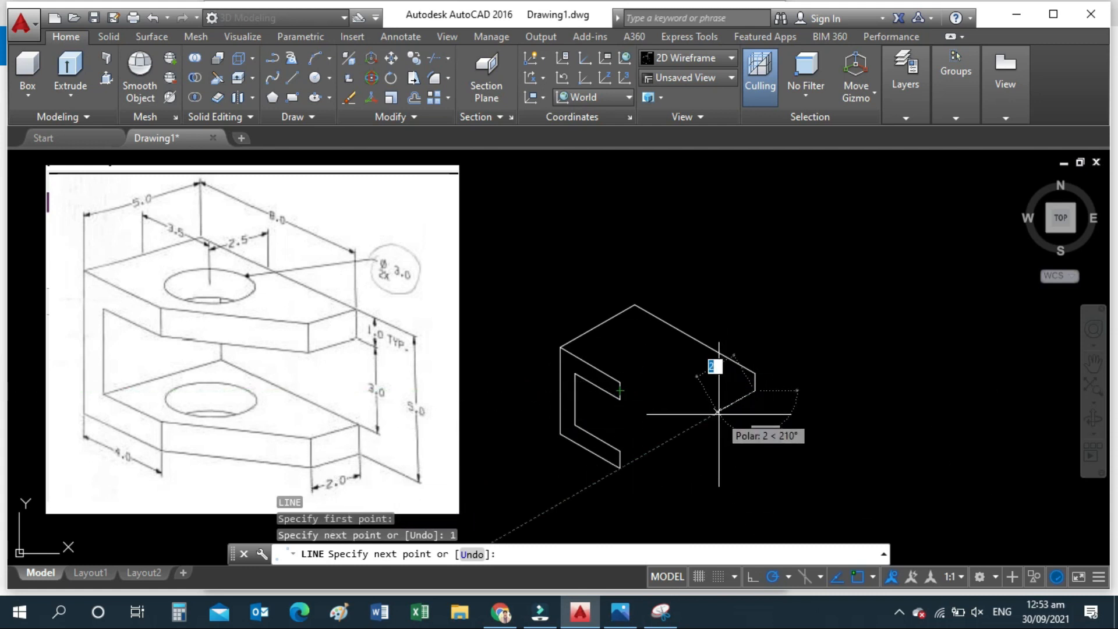
key(Return)
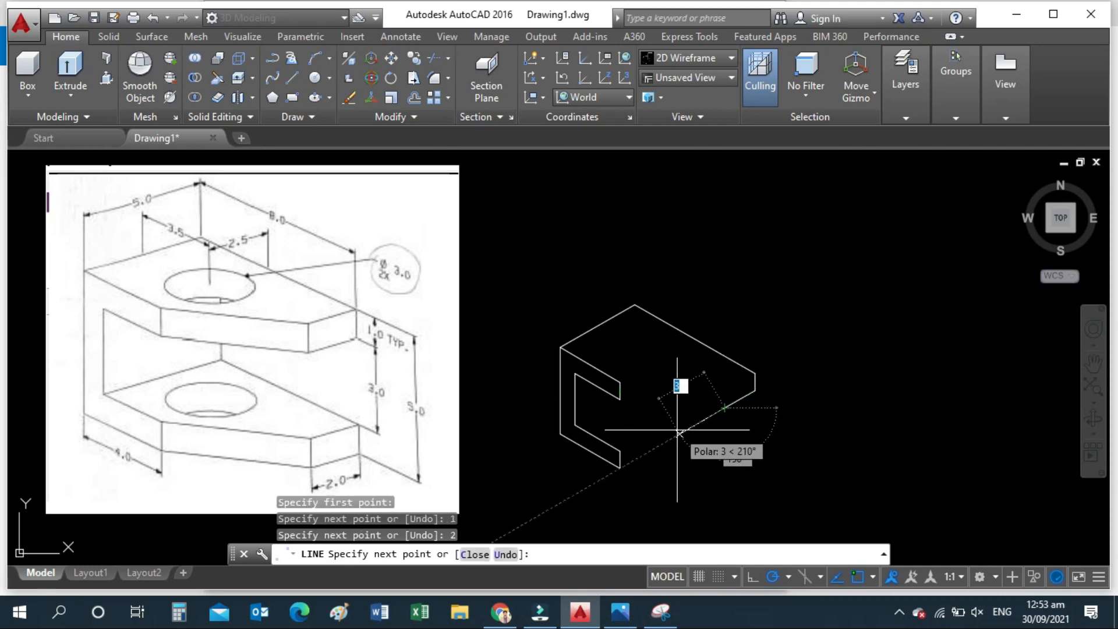
click(620, 399)
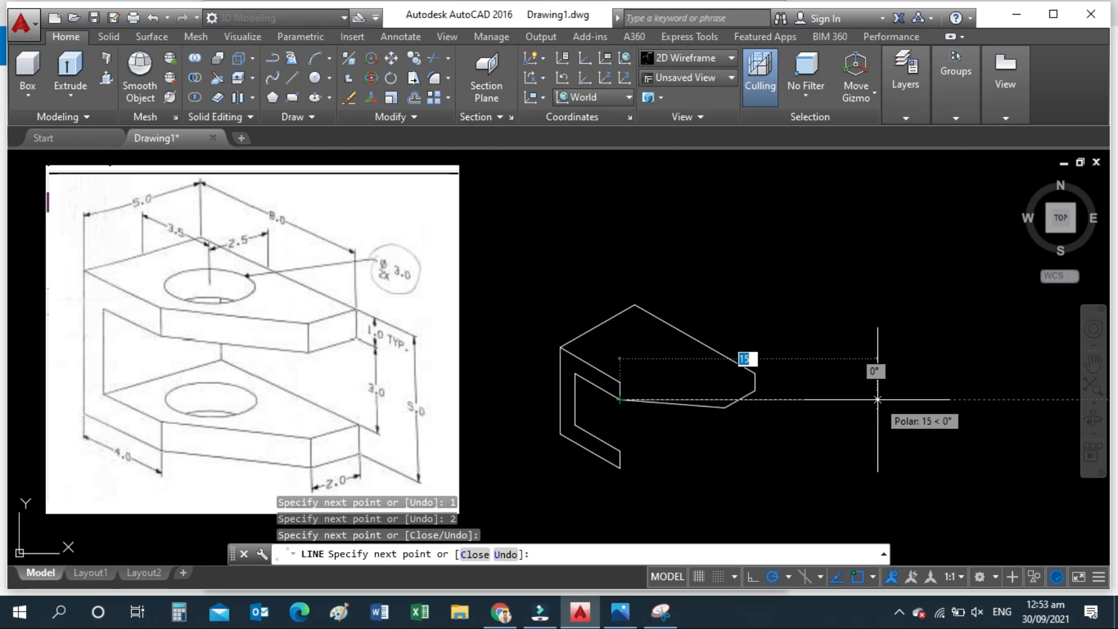
key(Escape)
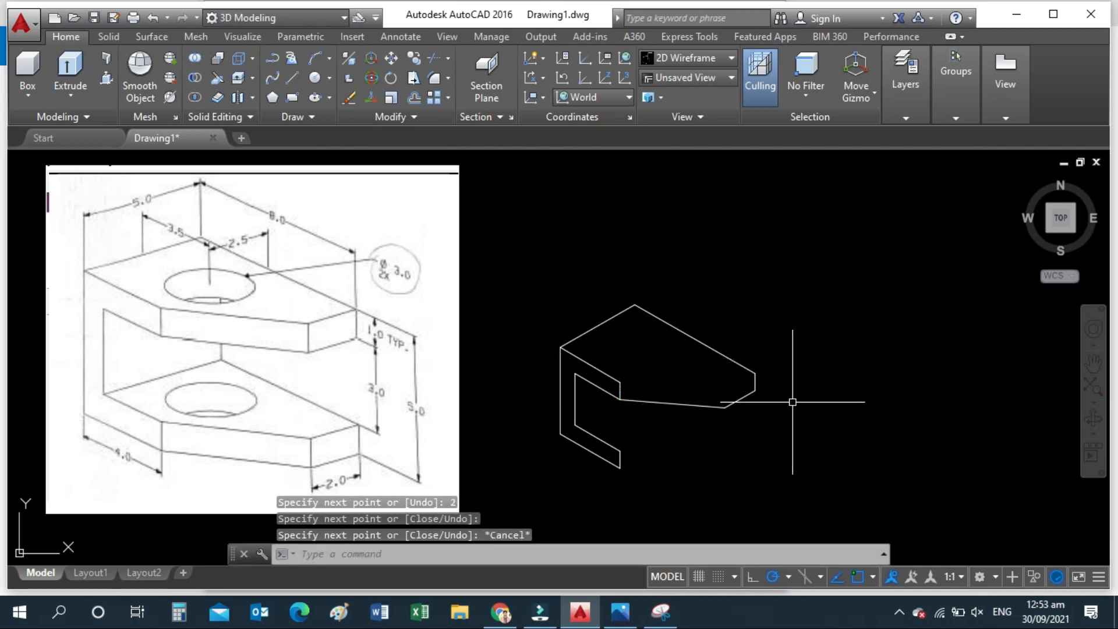
click(145, 271)
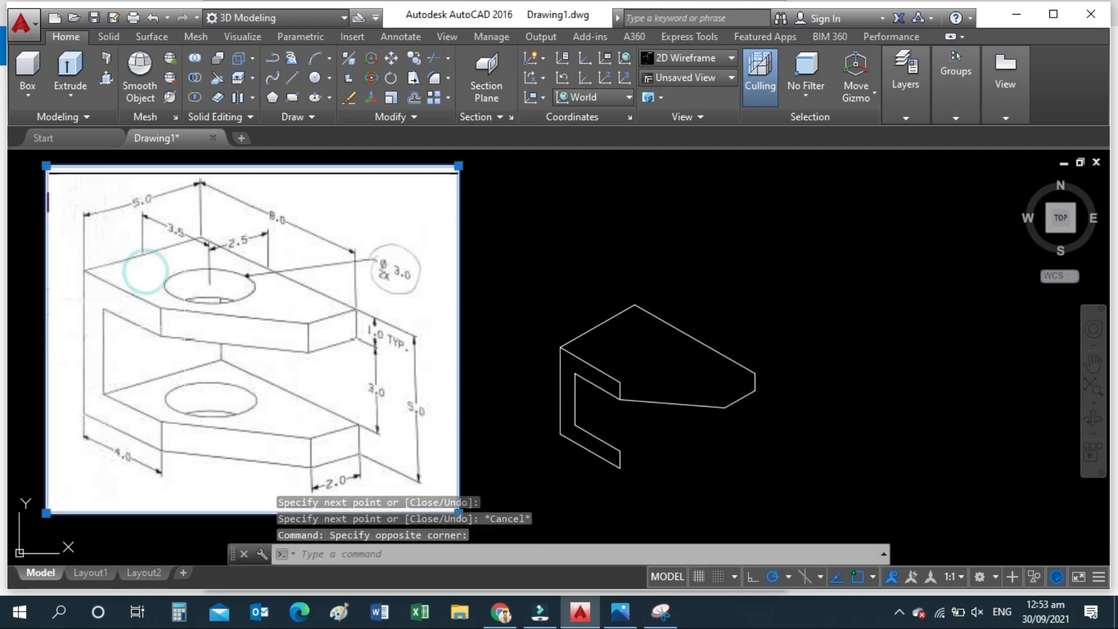
key(Escape)
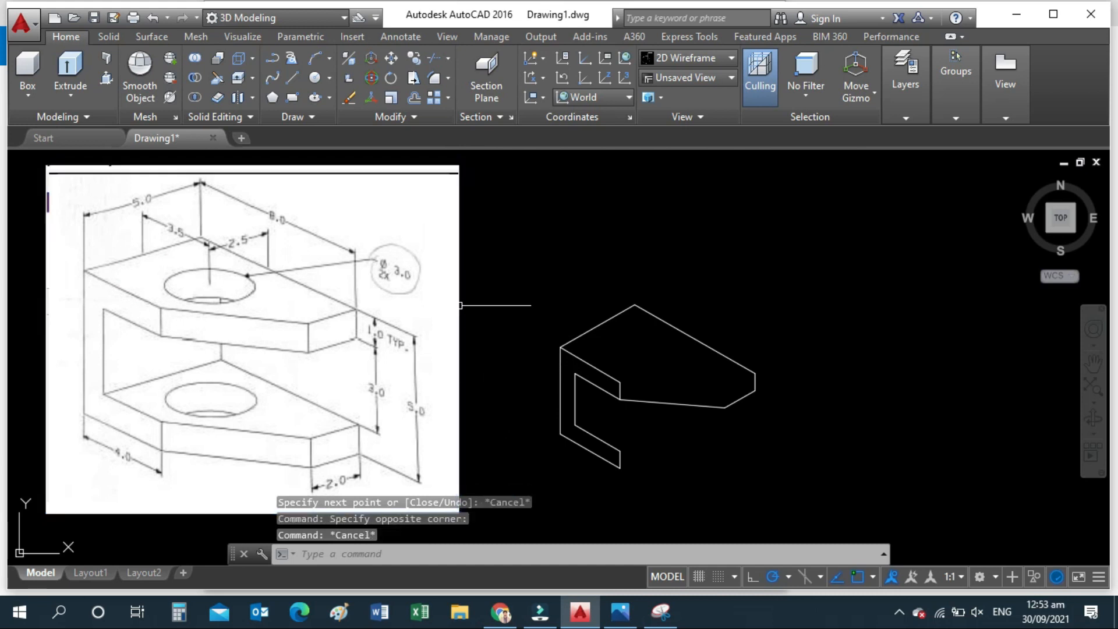
click(486, 370)
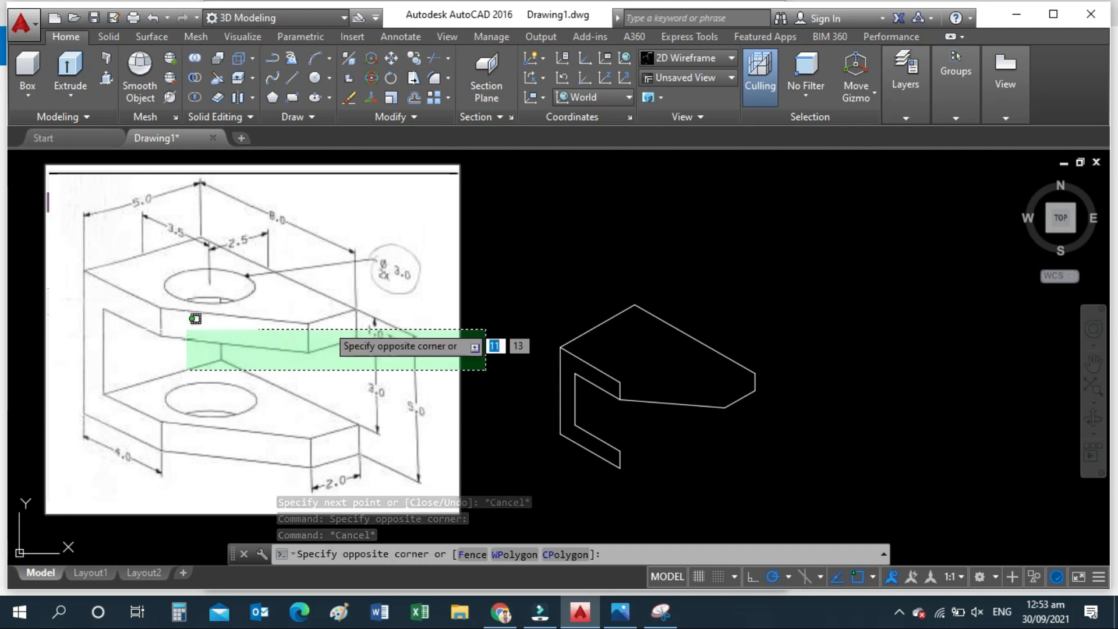
key(Escape)
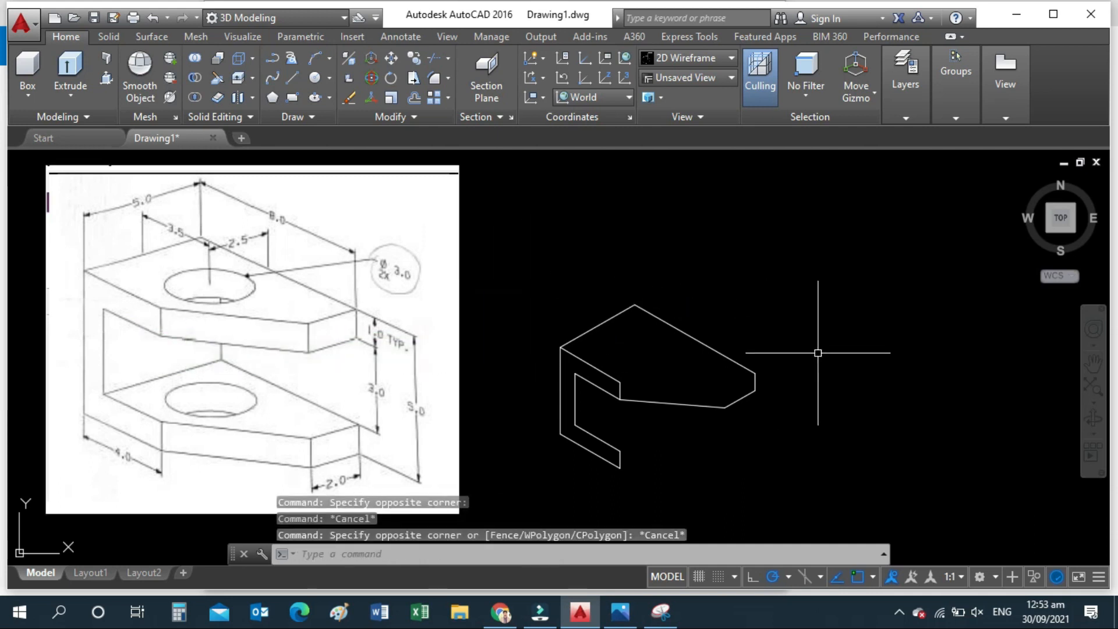
Step: From the 8 mm edge's free end, draw a 2 mm line at 210° and continue to the C profile's upper arm's upper outer corner
text(L)
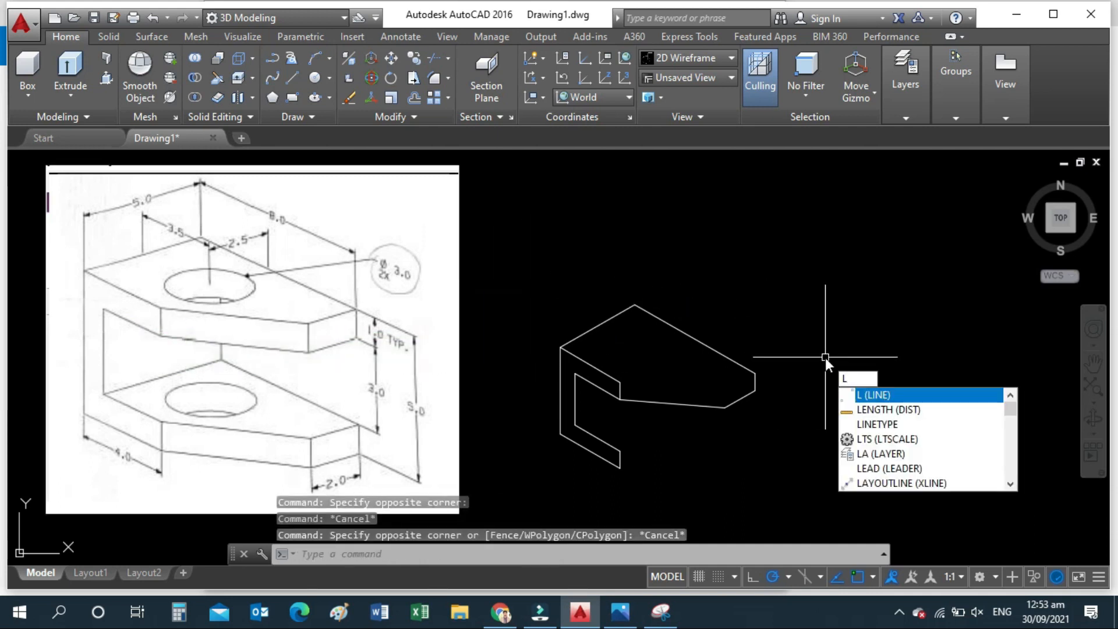
key(Return)
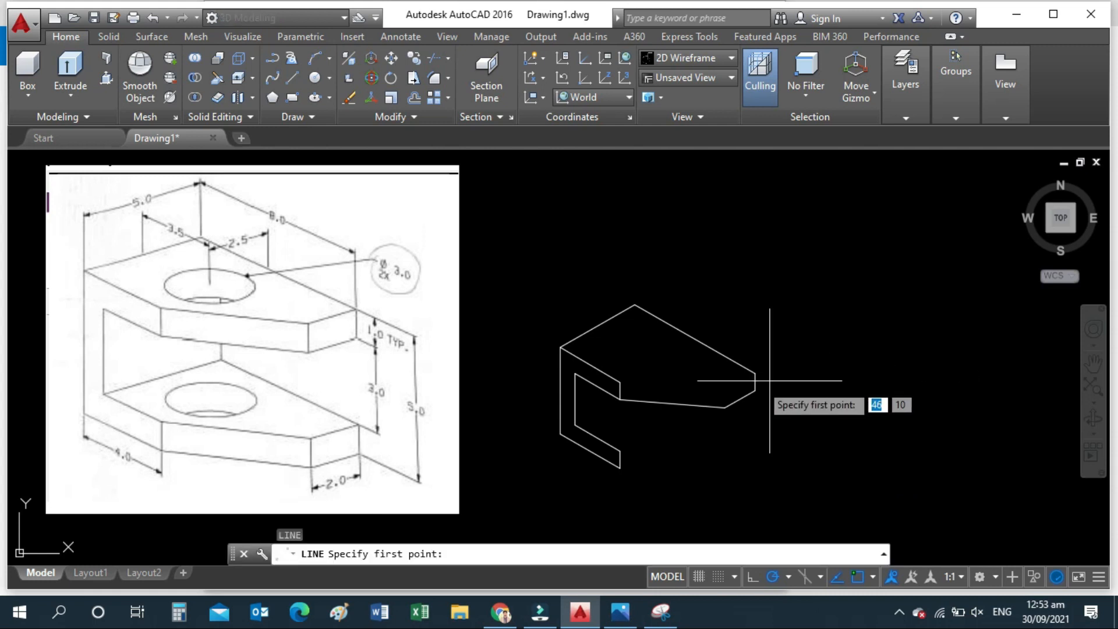
click(755, 374)
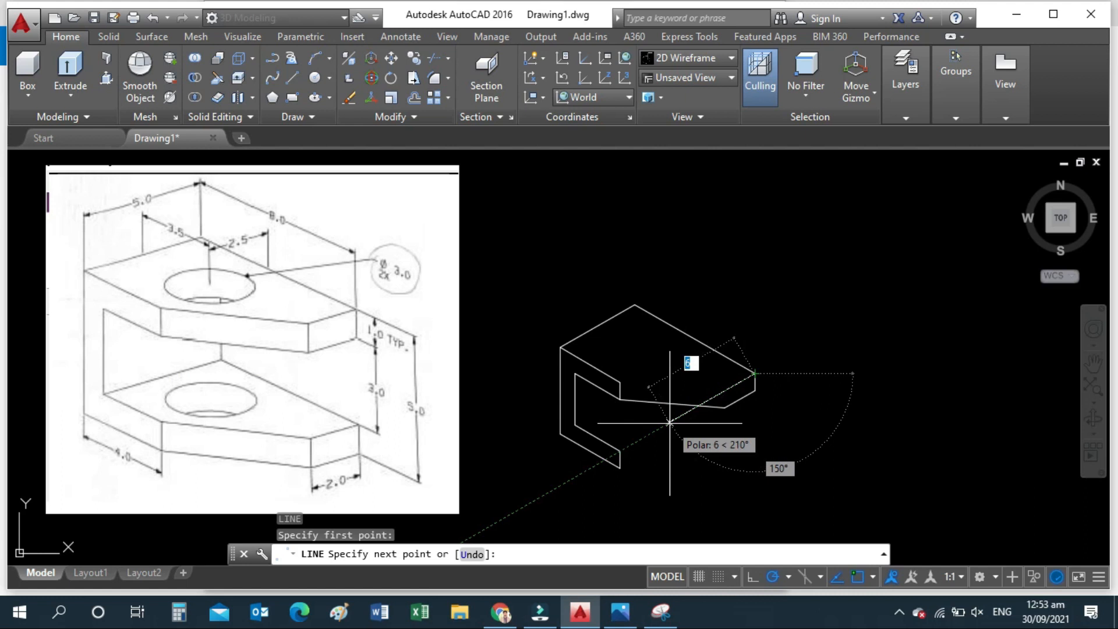
text(2)
key(Return)
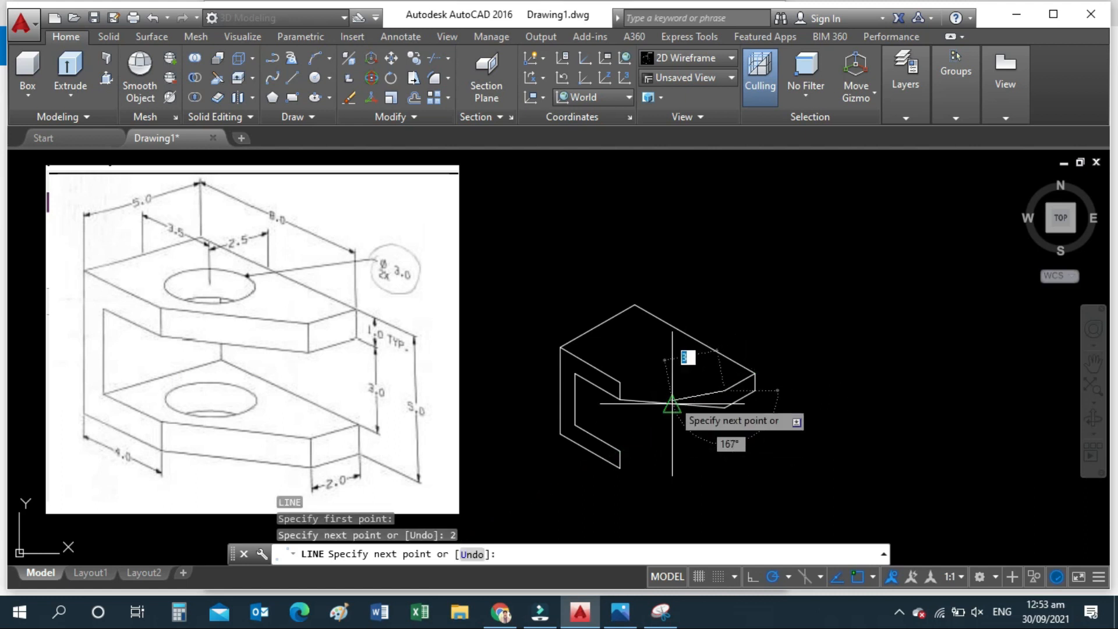
click(620, 383)
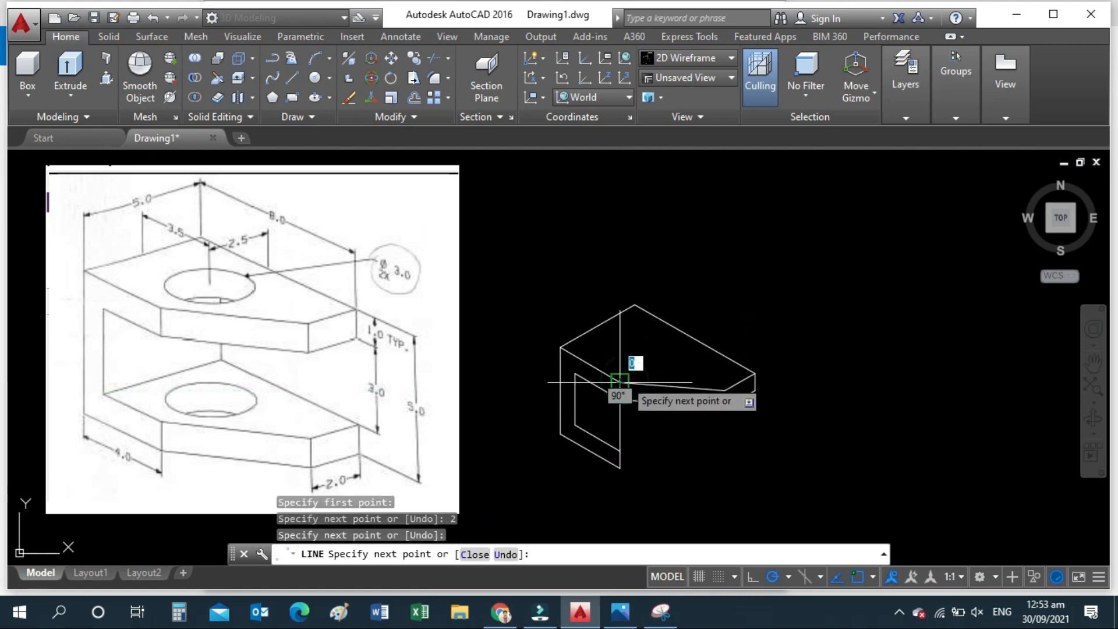
key(Escape)
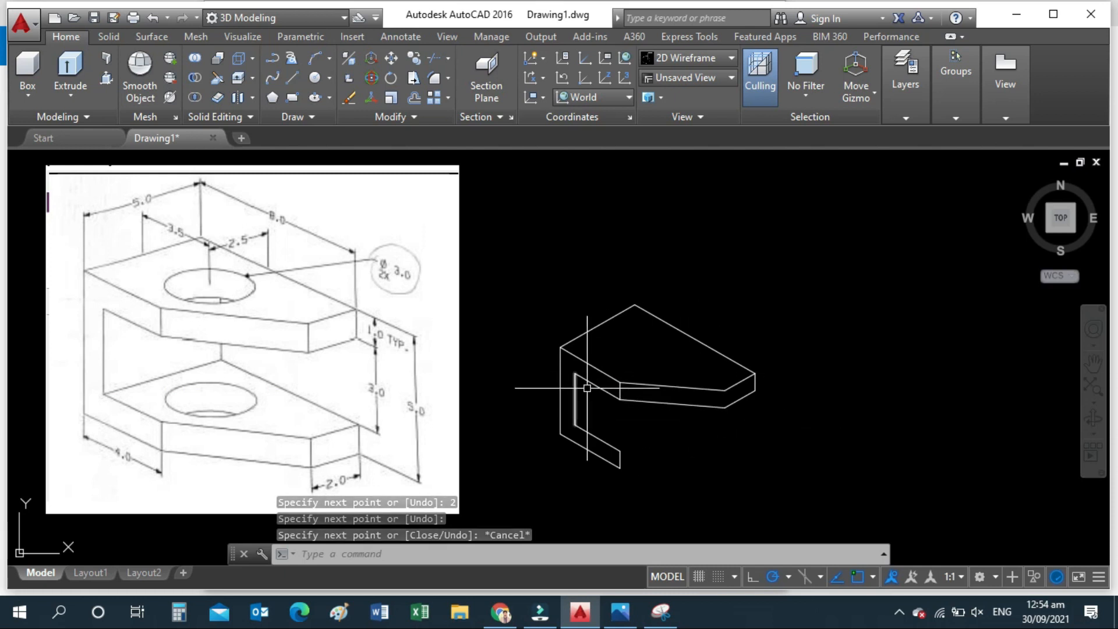
click(583, 254)
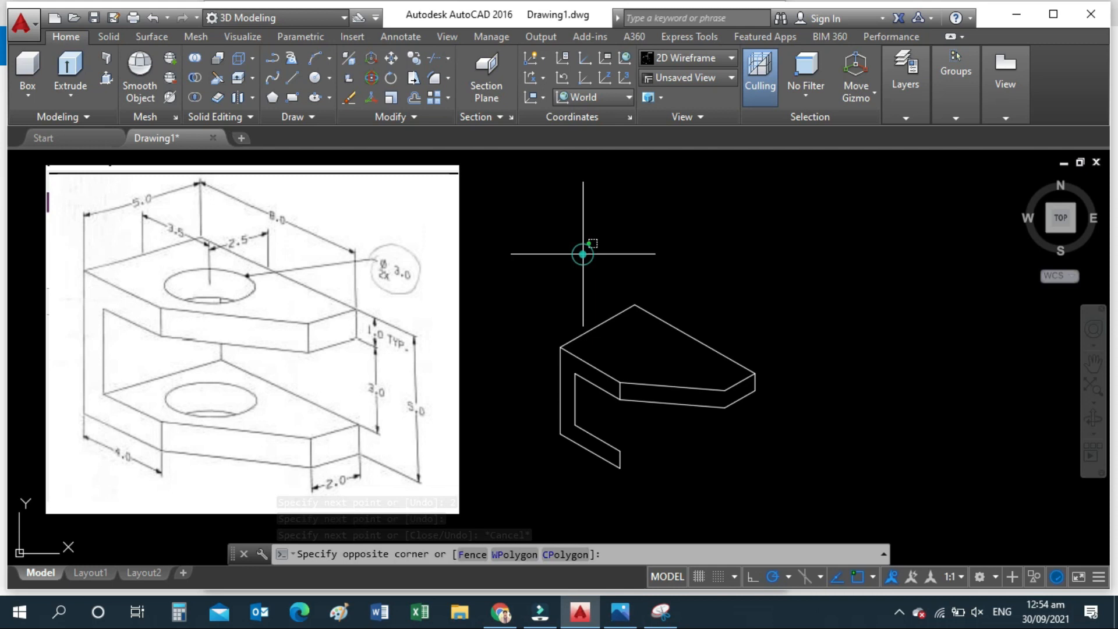
click(577, 243)
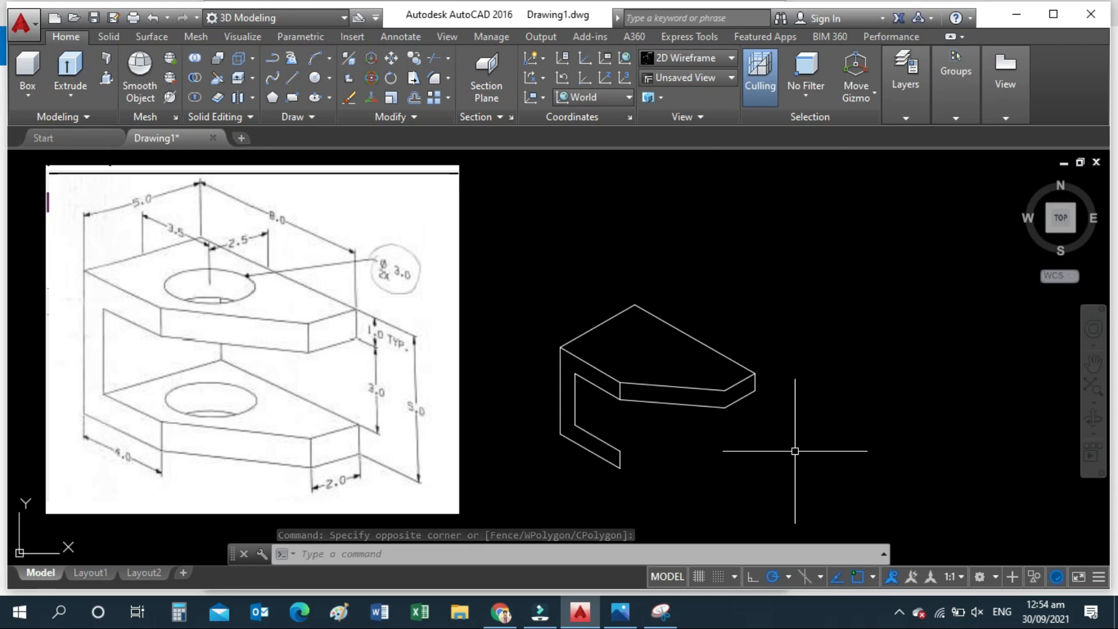
Step: From the lower end of the upper plate's 1 mm end edge, draw lines 3 mm and 1 mm straight down
text(l)
key(Return)
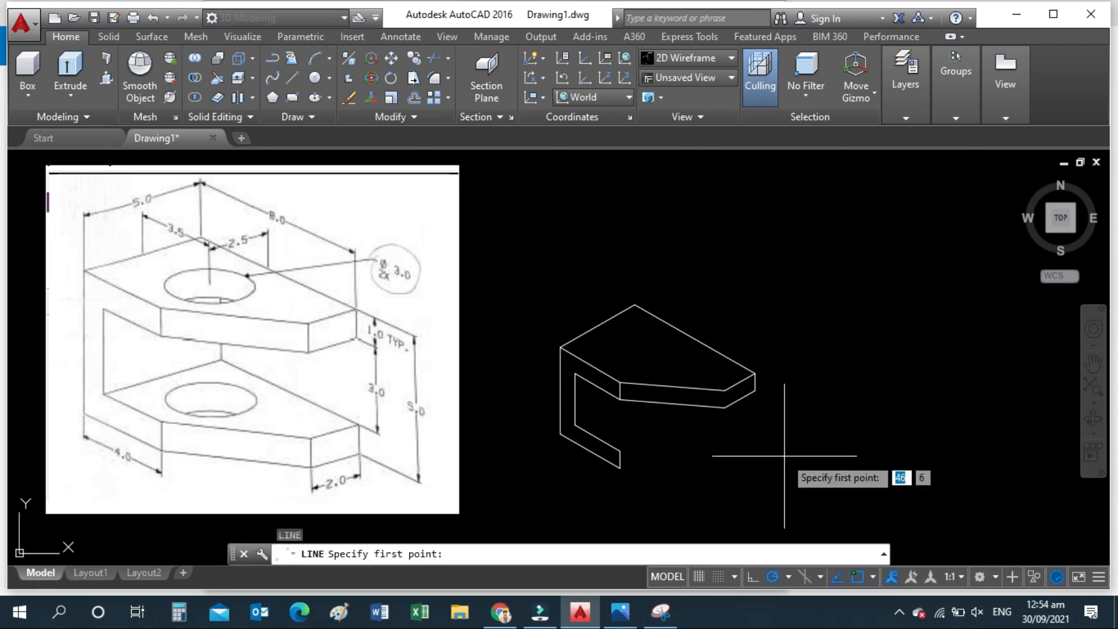
click(755, 390)
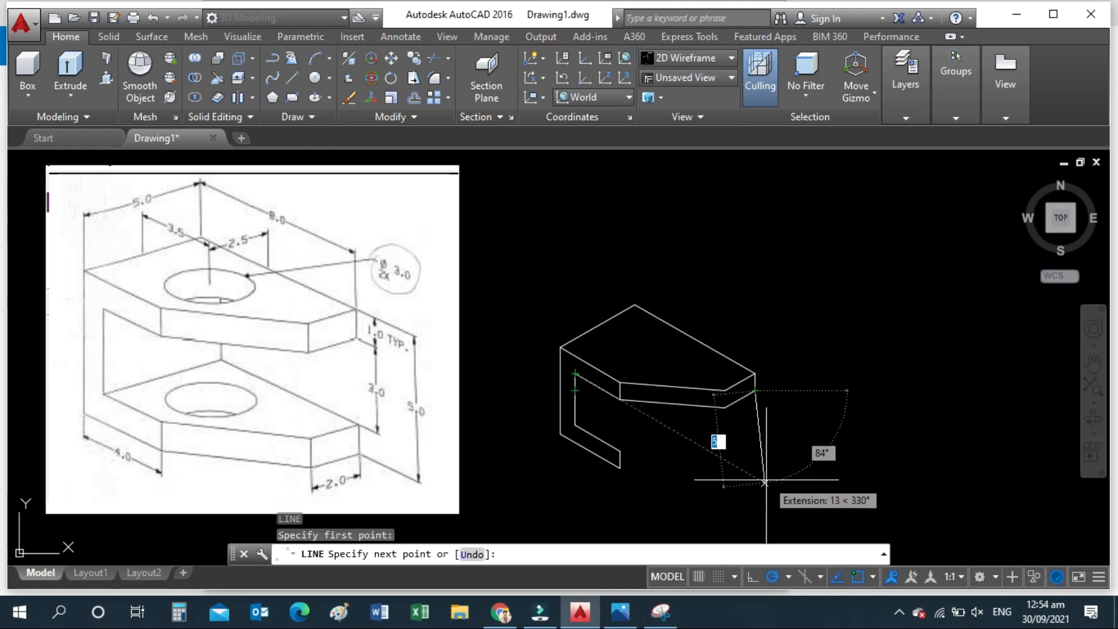
text(3)
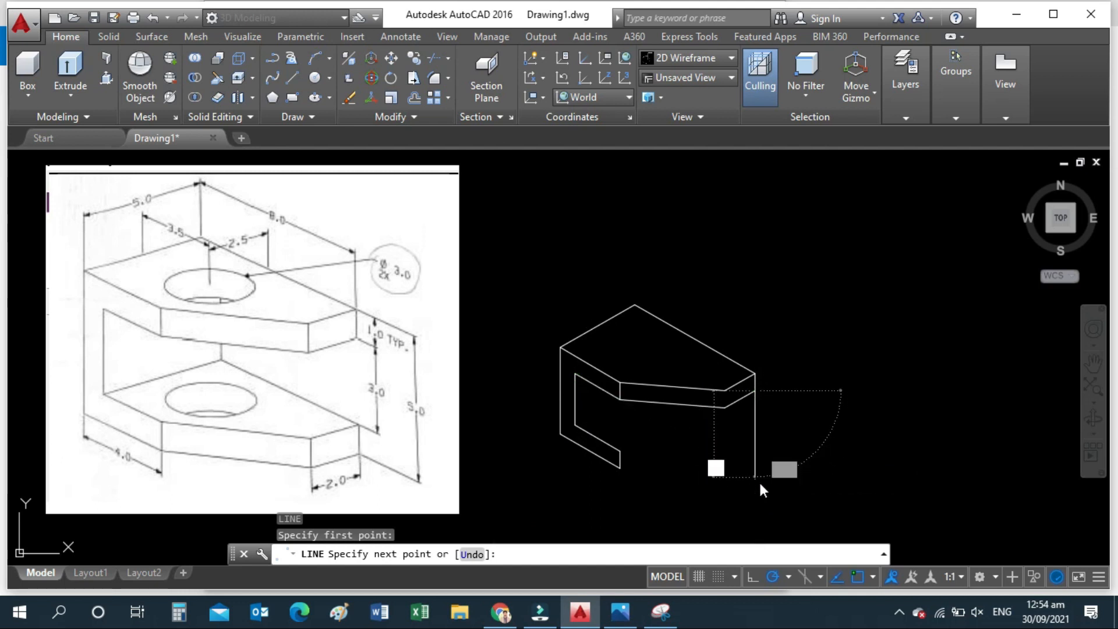
key(Return)
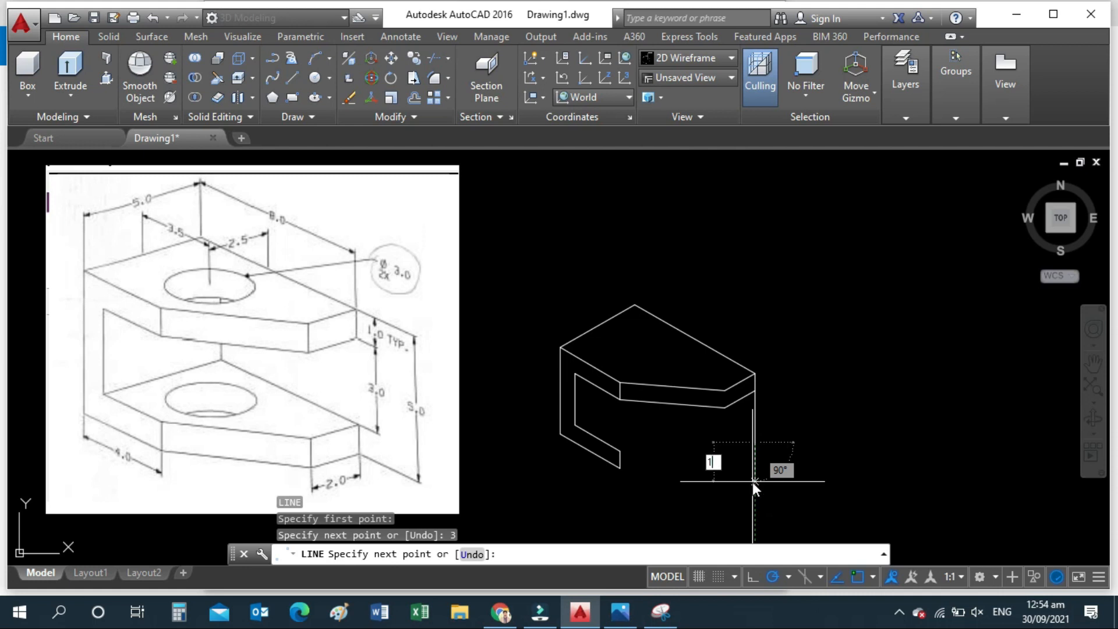
key(Return)
key(Return)
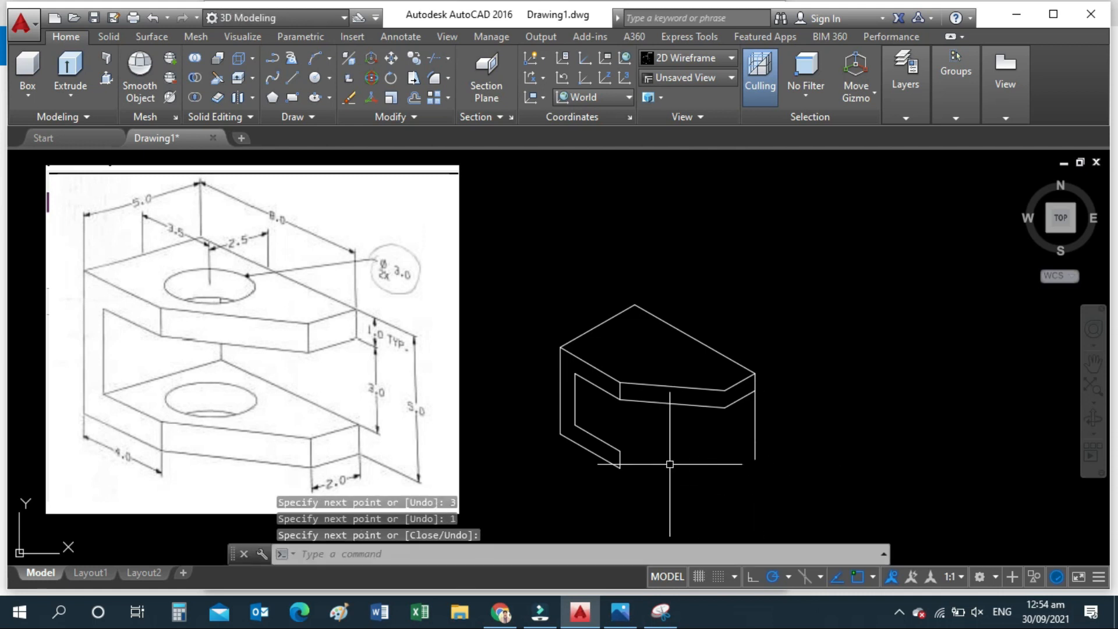
key(Escape)
click(803, 423)
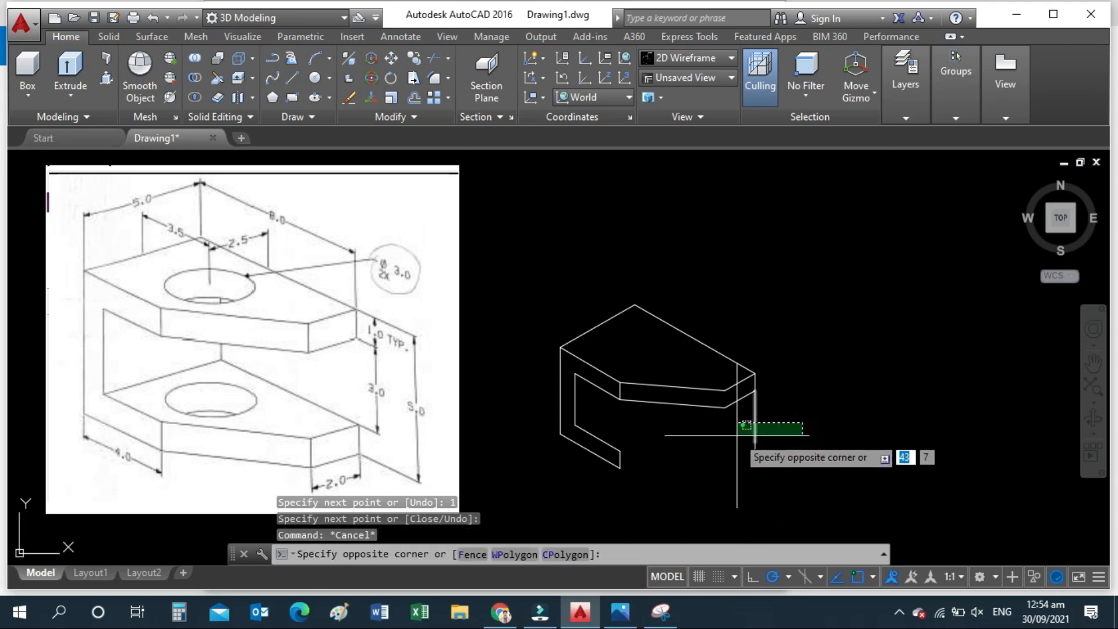
key(Escape)
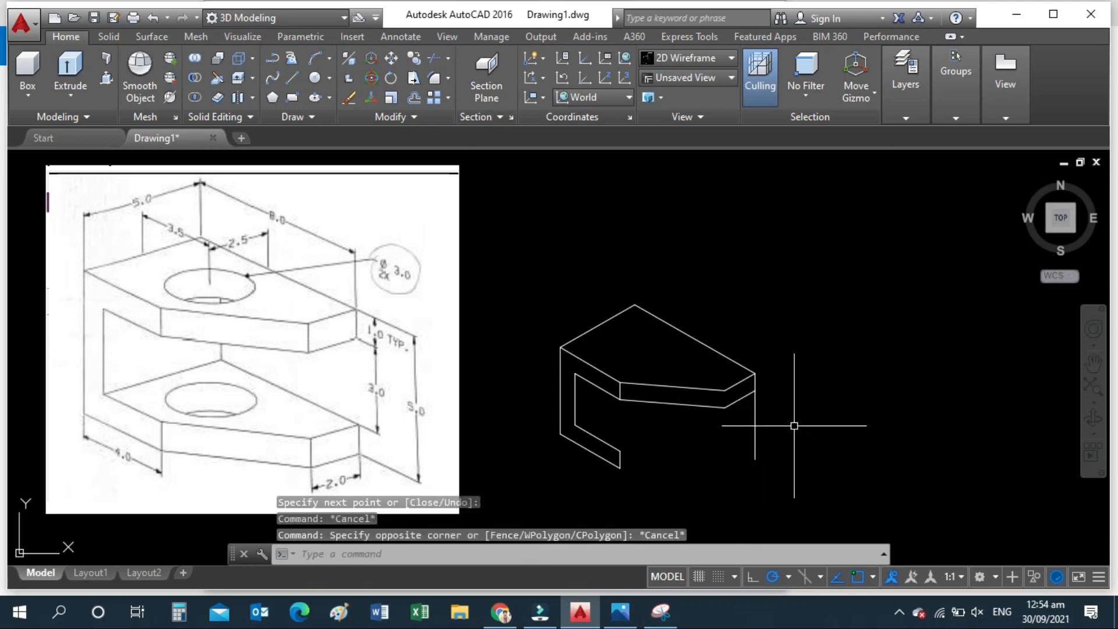
text(l)
key(Return)
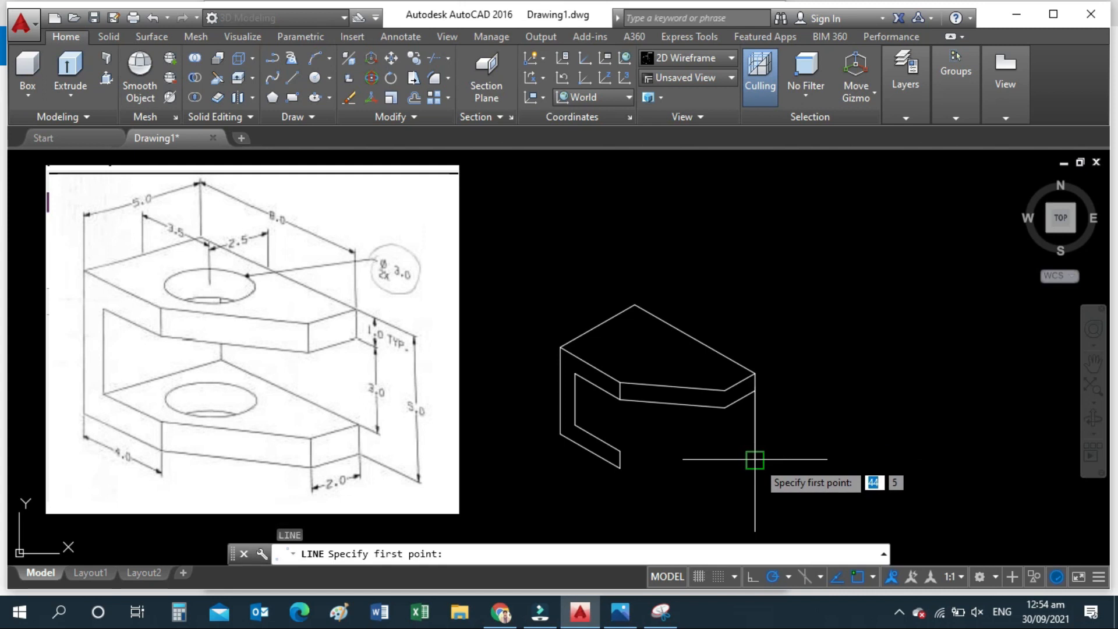
click(755, 459)
key(Escape)
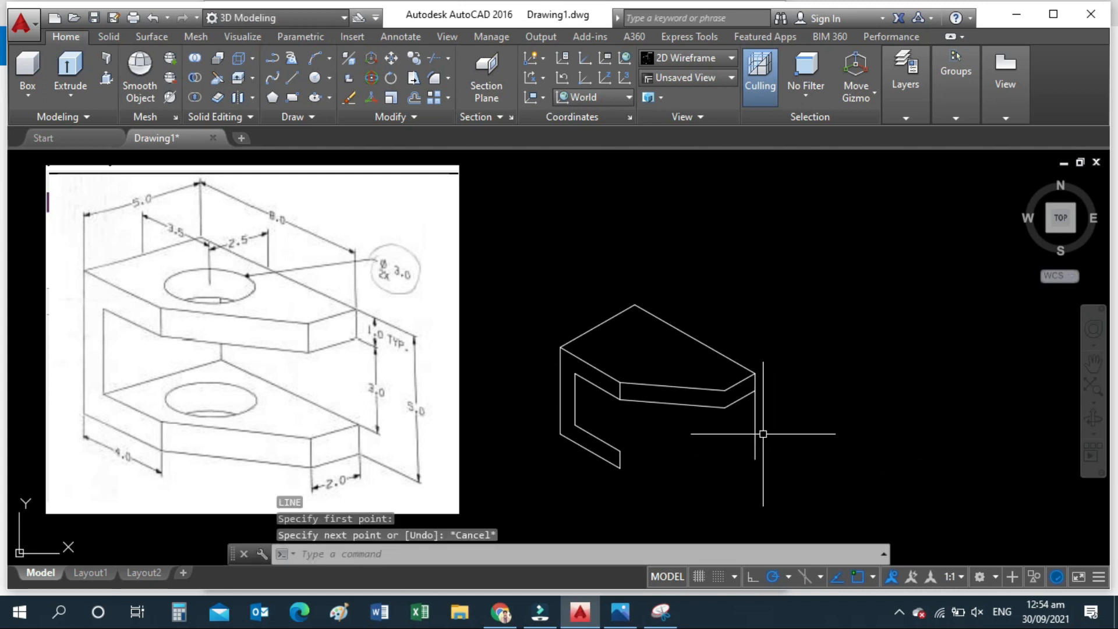
Step: Measure the vertical distance from the upper plate's lower end corner down along the newly drawn lines
text(di)
key(Return)
click(763, 409)
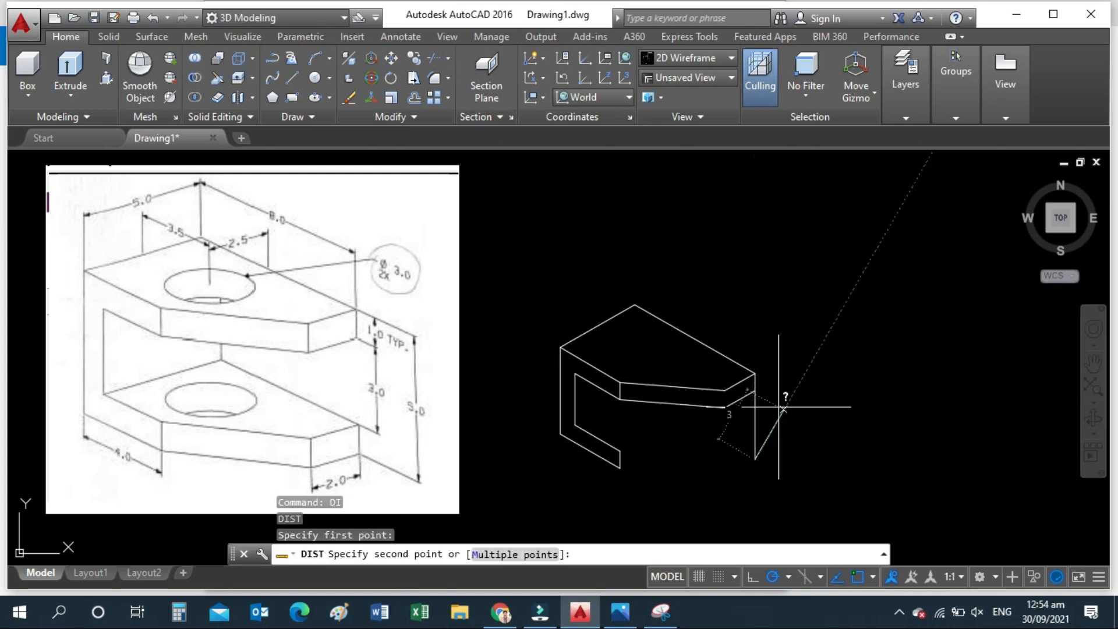
key(Escape)
text(di)
key(Return)
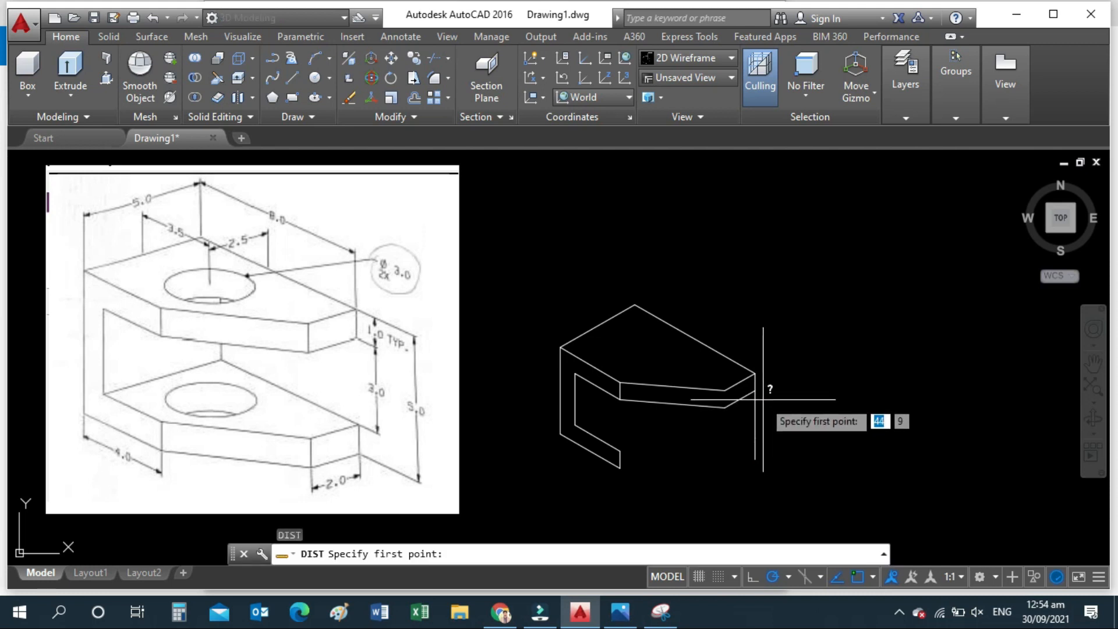
click(755, 390)
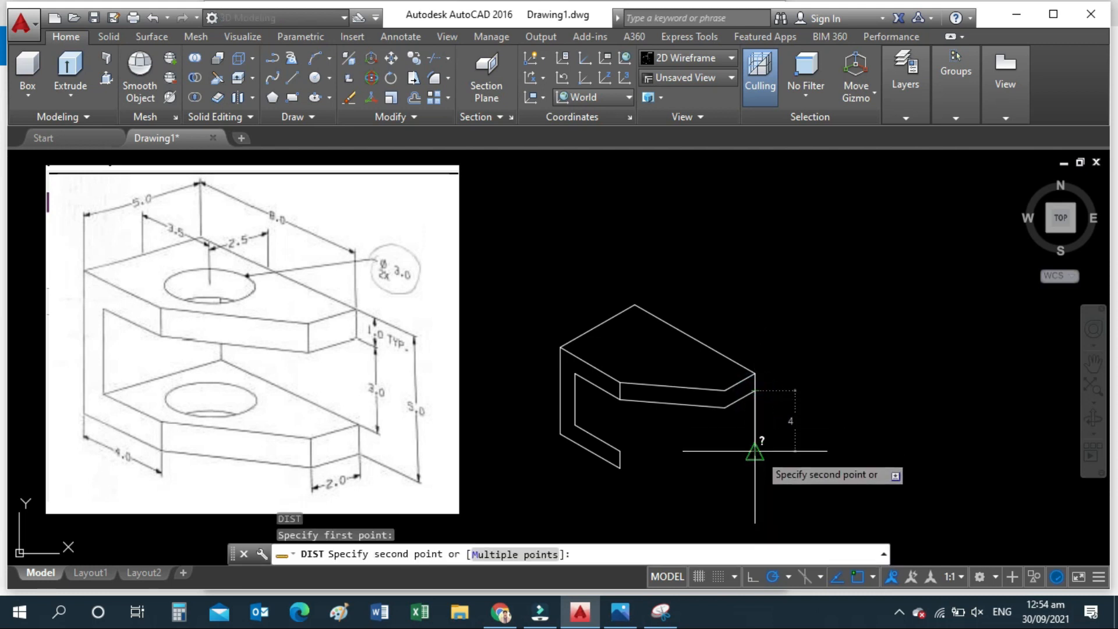
Step: Measure the vertical line below the upper plate's right corner and add a vertical linear dimension to its right
click(757, 440)
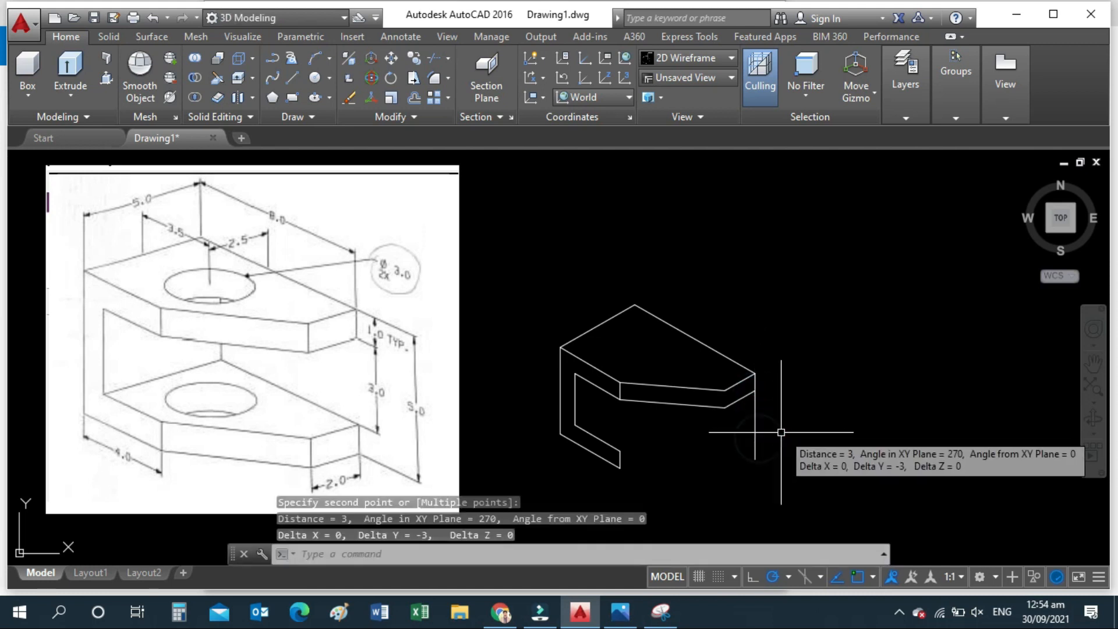
text(DLI)
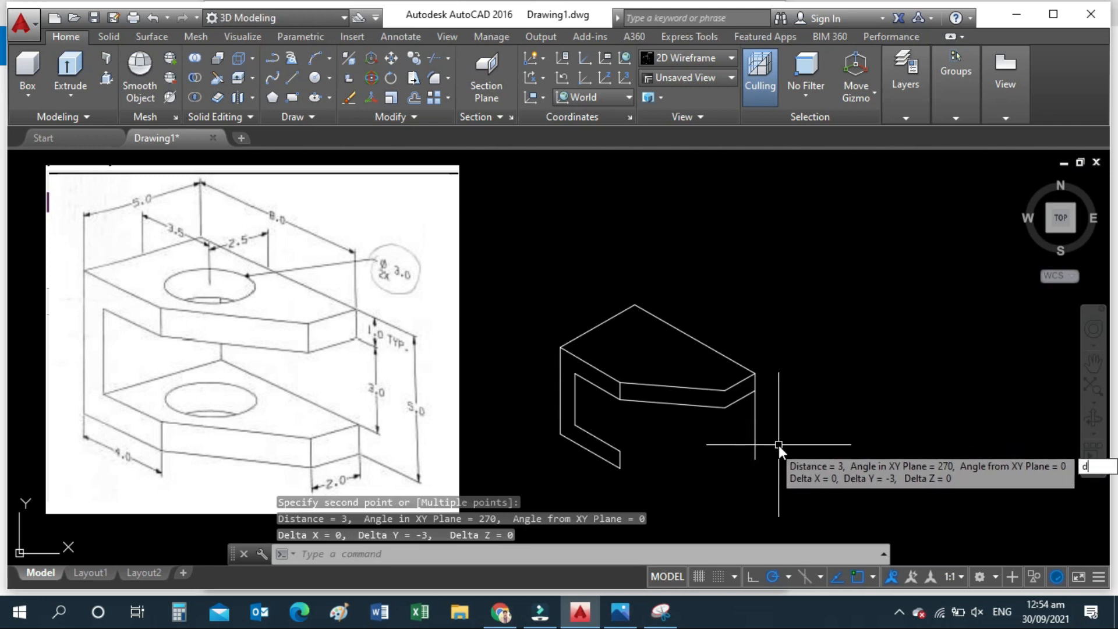
key(Return)
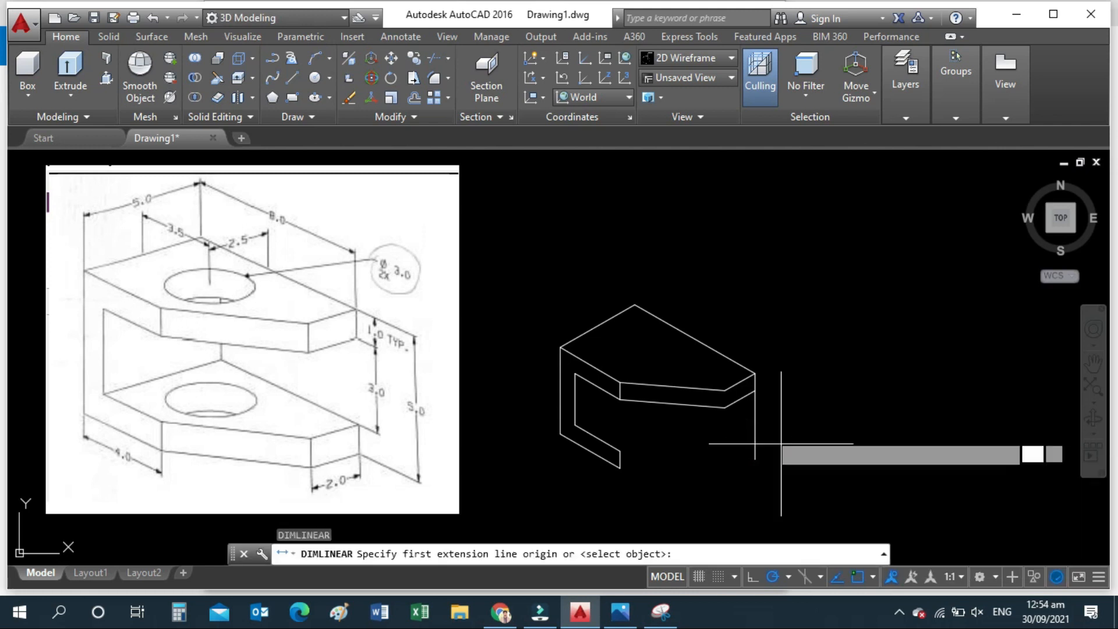
click(755, 391)
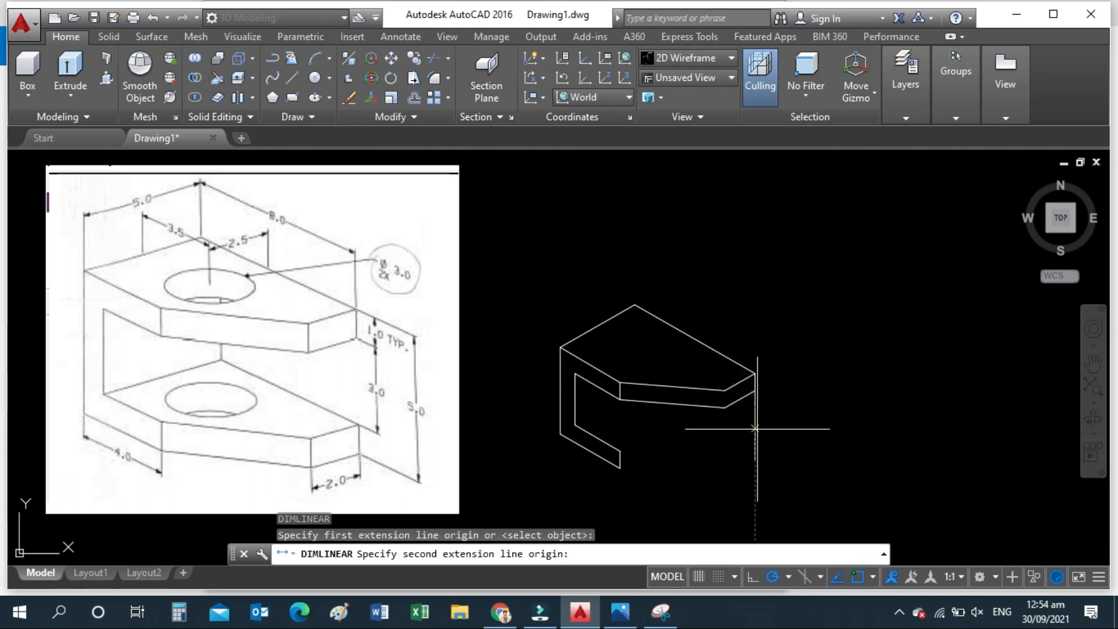
click(755, 444)
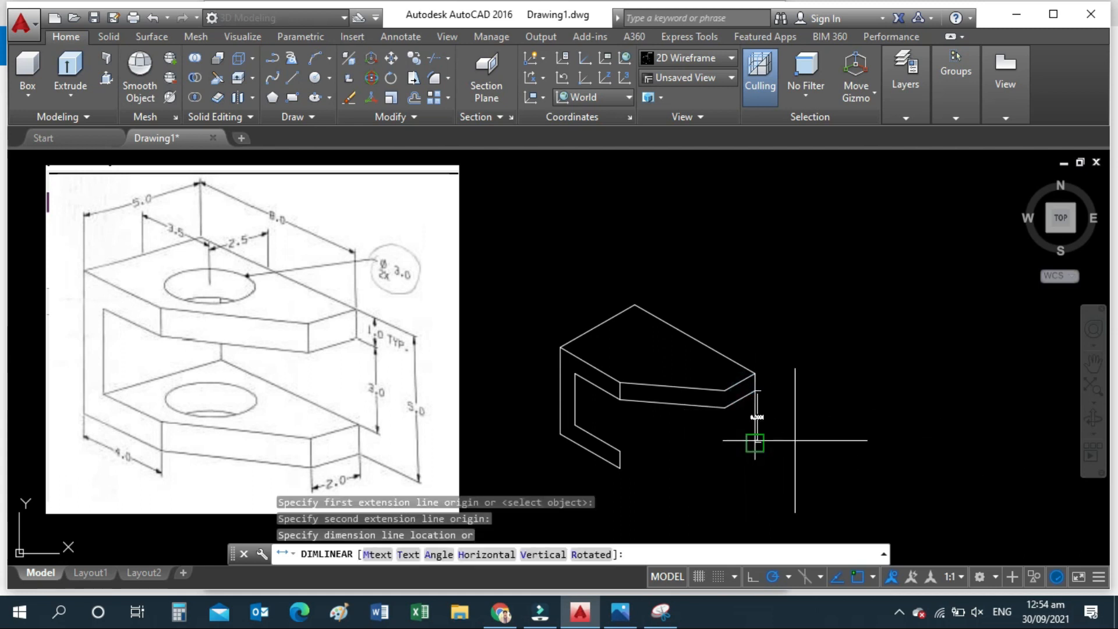
click(796, 442)
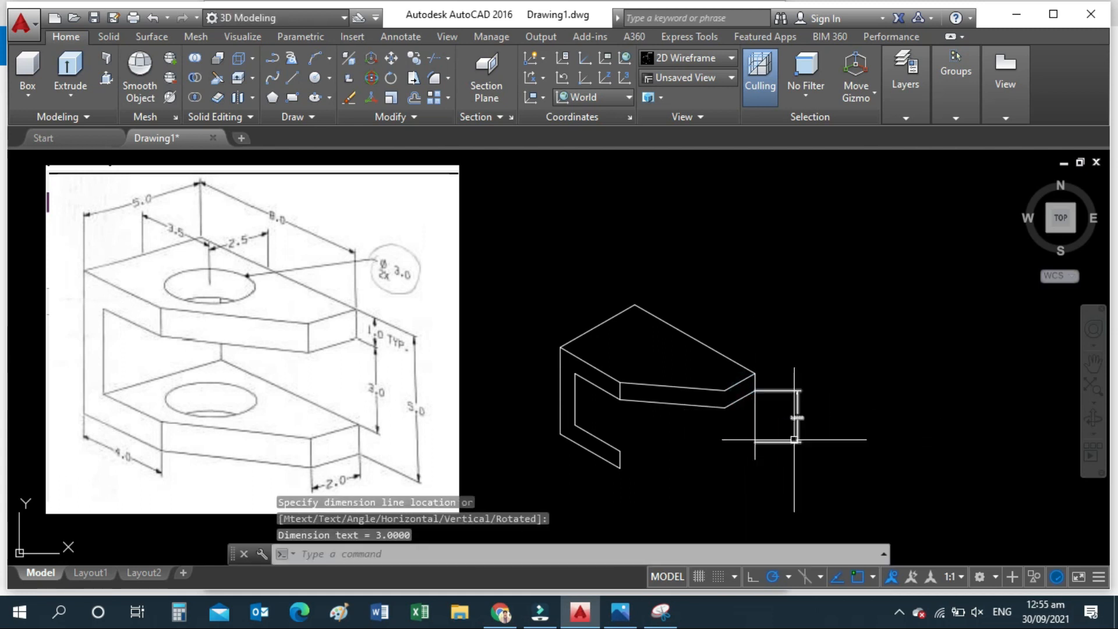
scroll(797, 437, up, 8)
scroll(799, 423, down, 8)
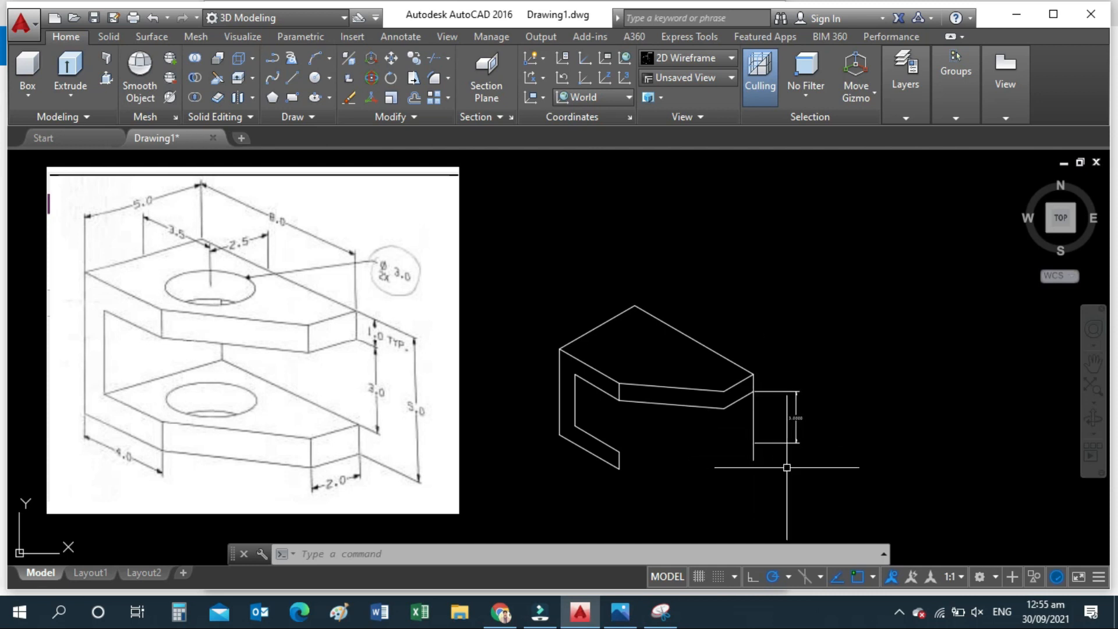
Step: Draw the lower plate's bottom edge from the right vertical line's lower end, 2 units at 210°, on to the left side's lowest corner
middle_drag(787, 467, 801, 465)
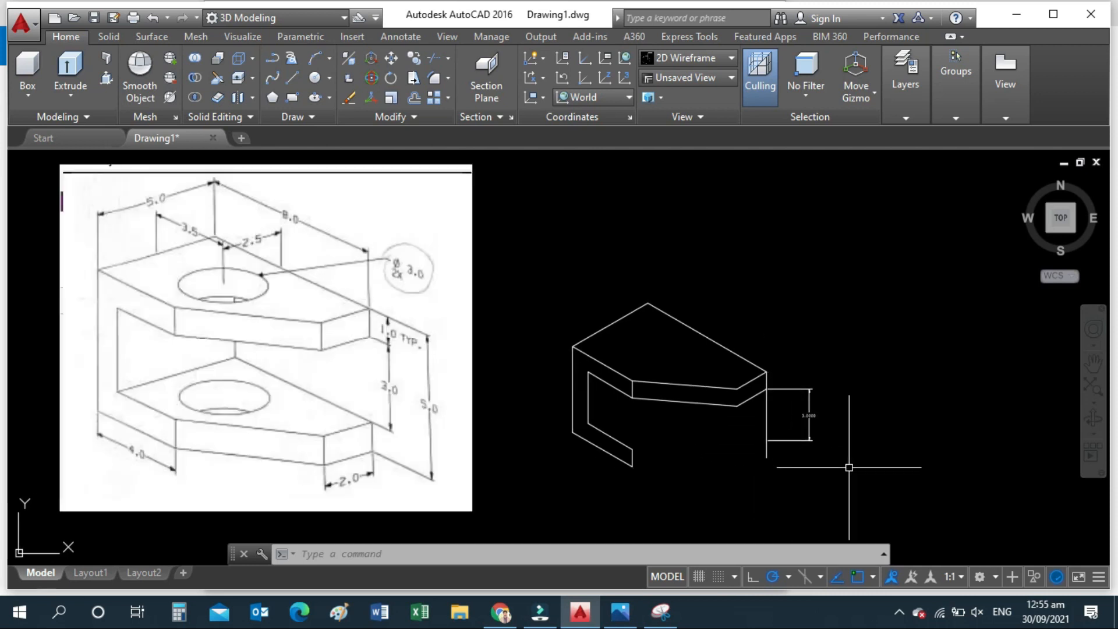
text(l)
key(Return)
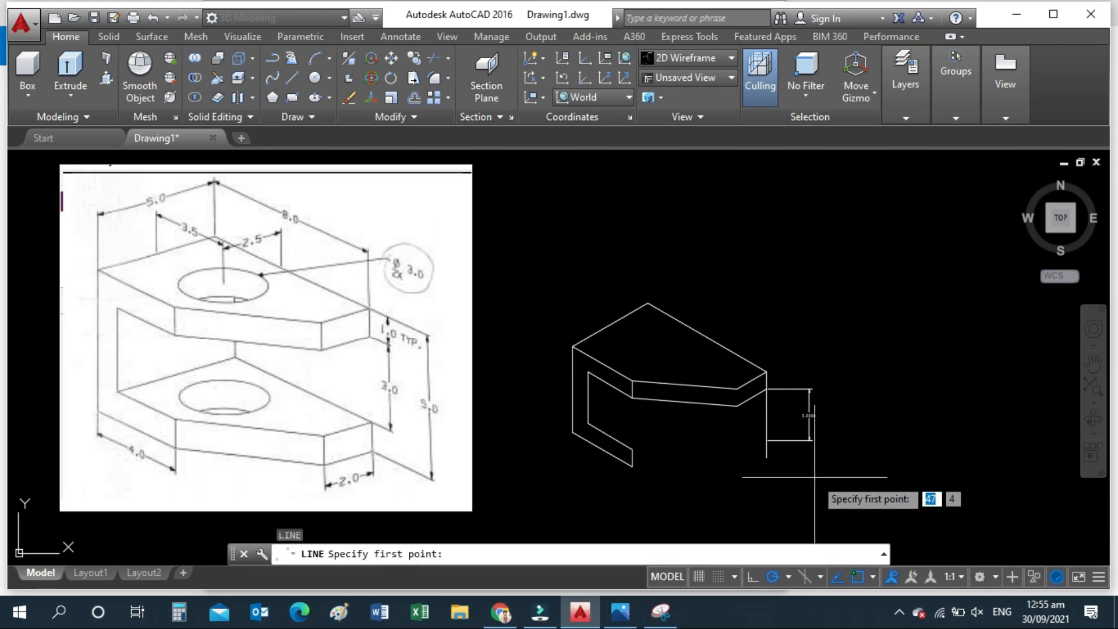
click(767, 459)
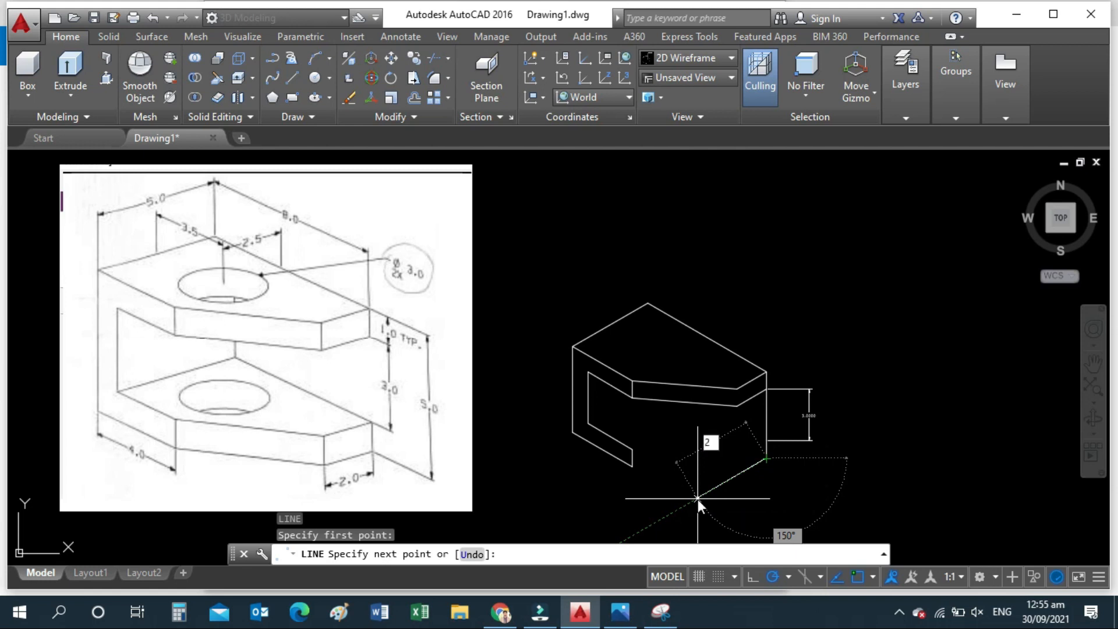
text(2)
key(Return)
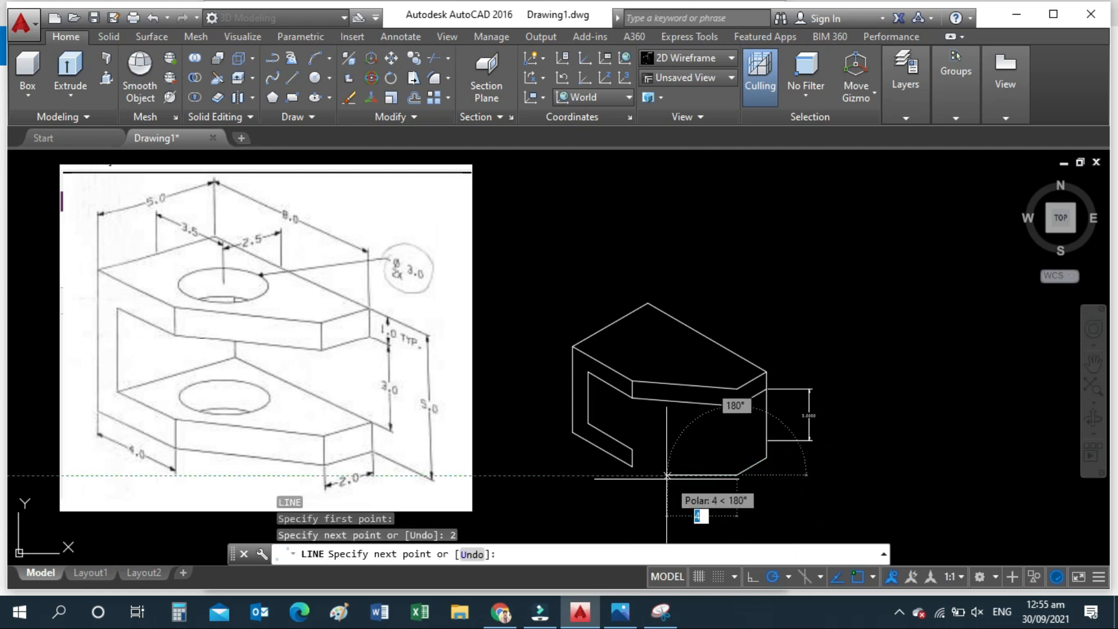
click(632, 467)
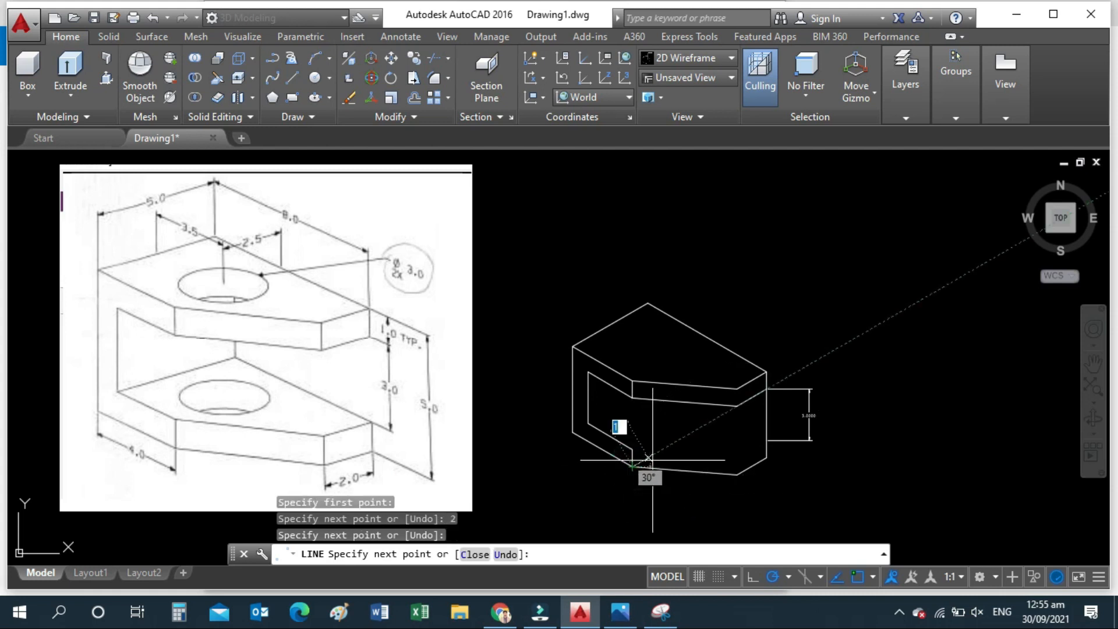
key(Escape)
Step: Draw the lower plate's upper front edge from the 3-unit line's lower end, 2 units at 210°, on to the left end face's upper corner
key(Return)
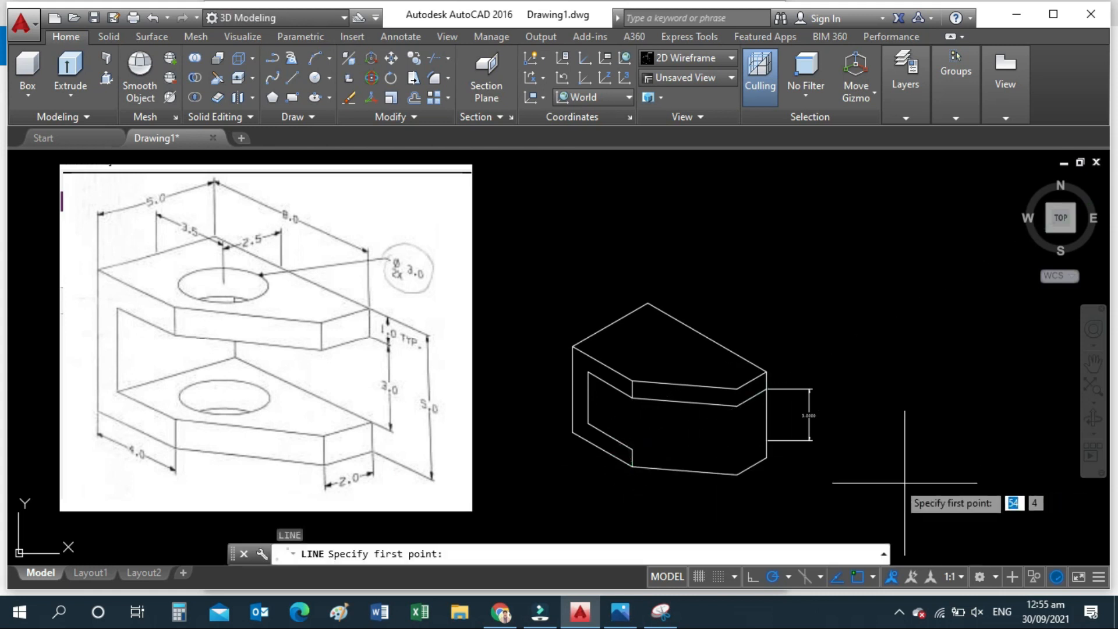
click(766, 441)
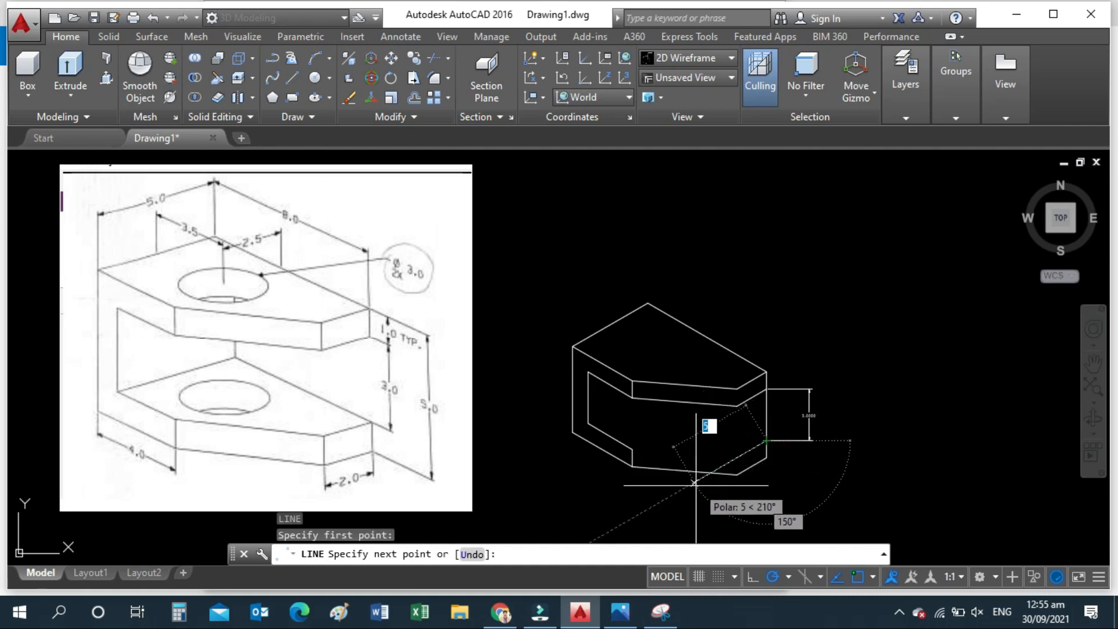
text(2)
key(Return)
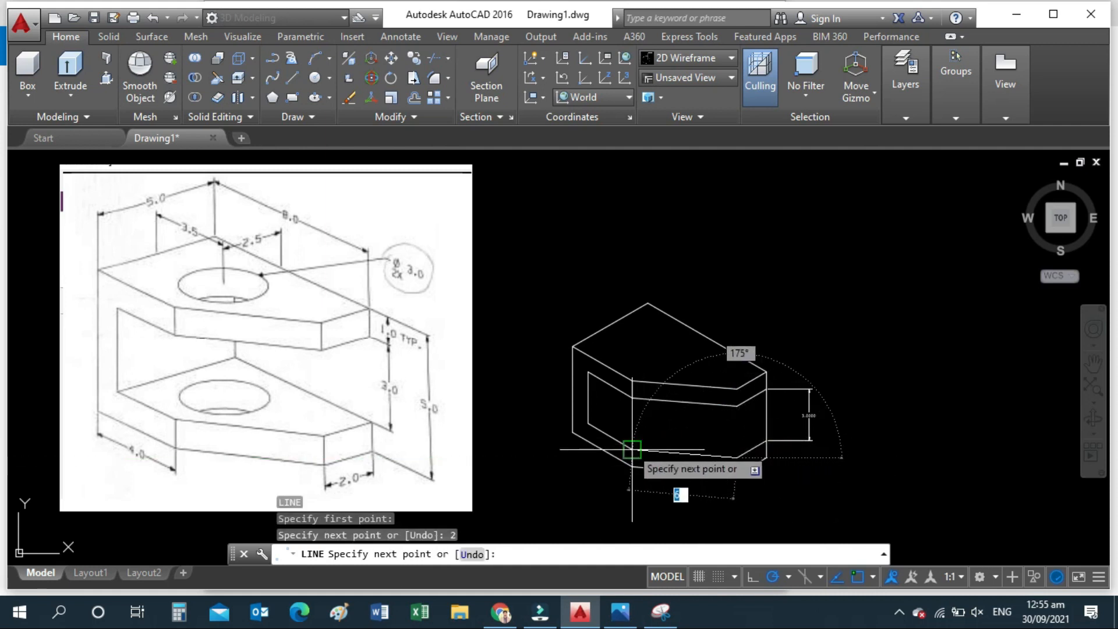
key(Escape)
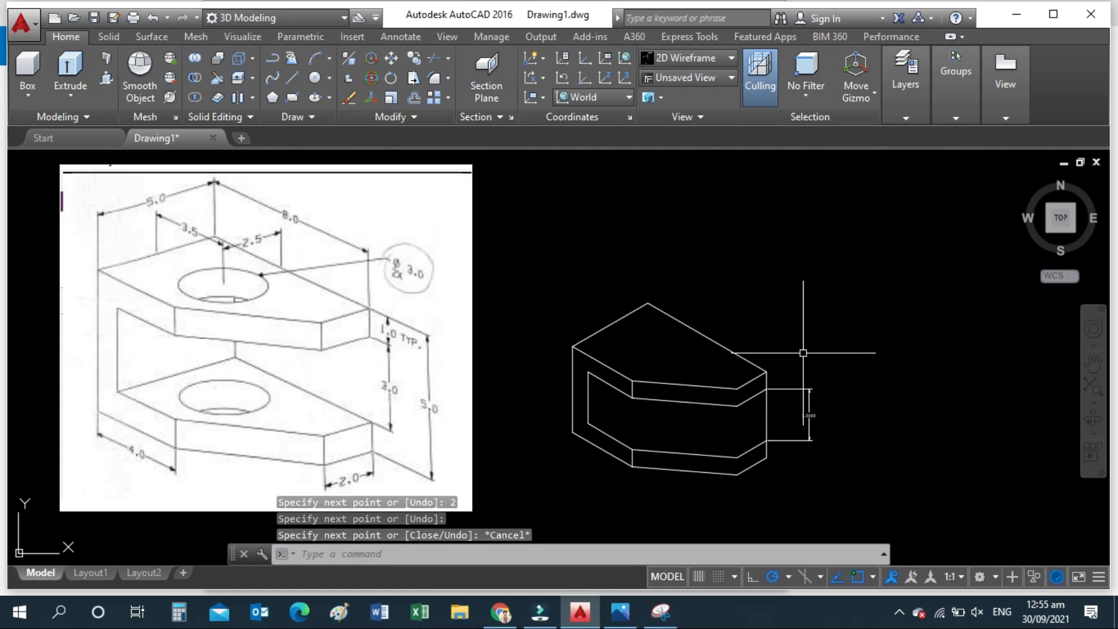
Step: Delete the vertical line connecting the right ends of the upper and lower plates
click(783, 408)
click(753, 427)
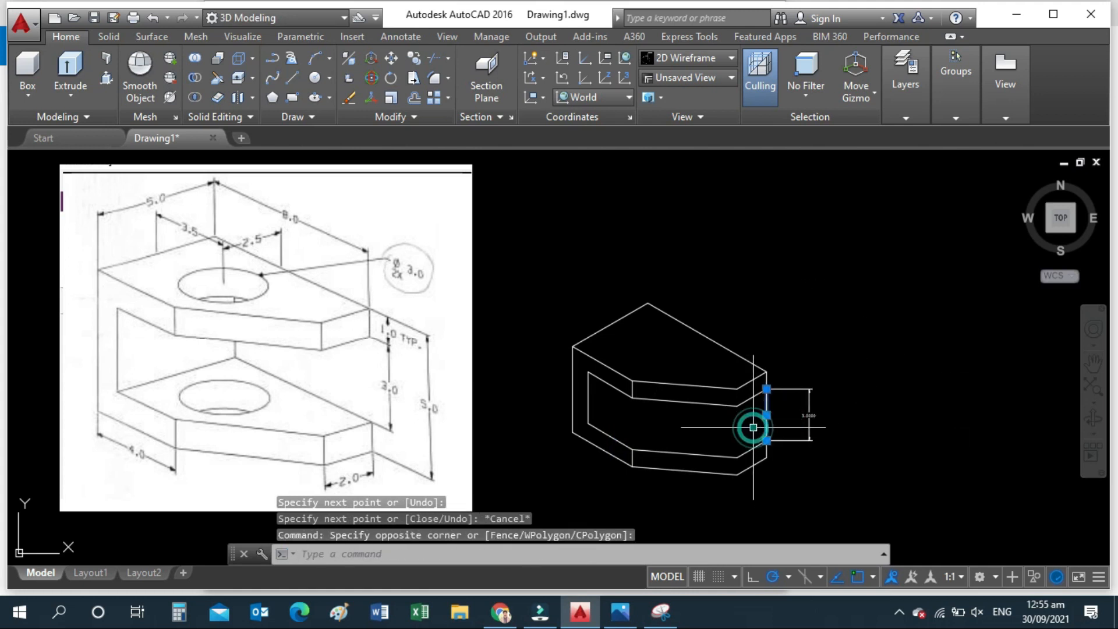
key(Delete)
Step: Delete the vertical linear dimension beside the gap between the two plates
click(775, 375)
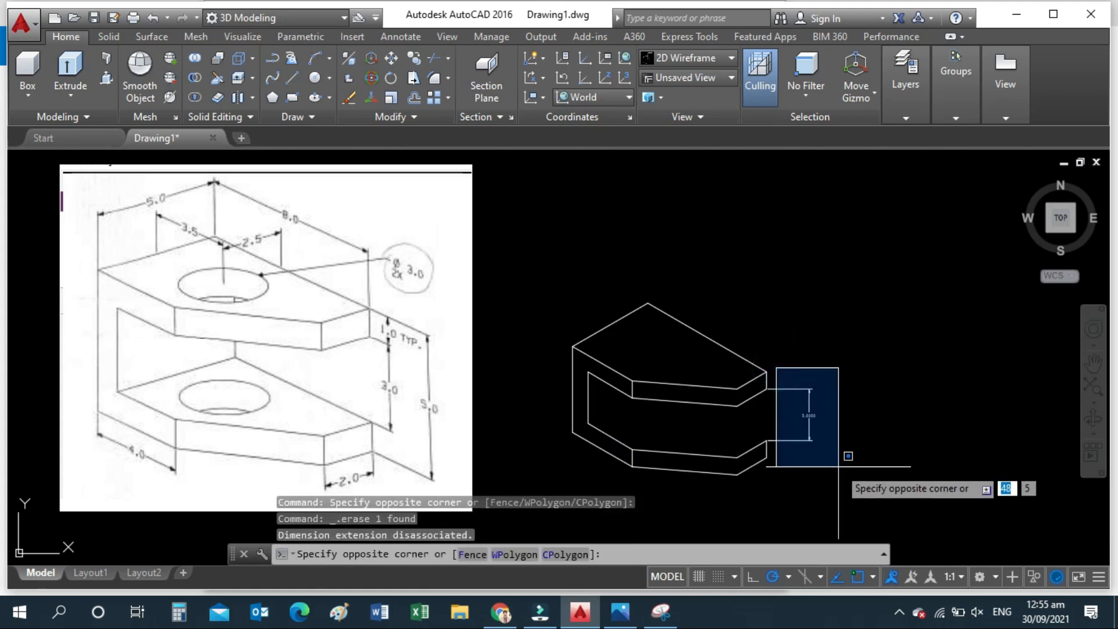
click(836, 462)
mouse_move(812, 421)
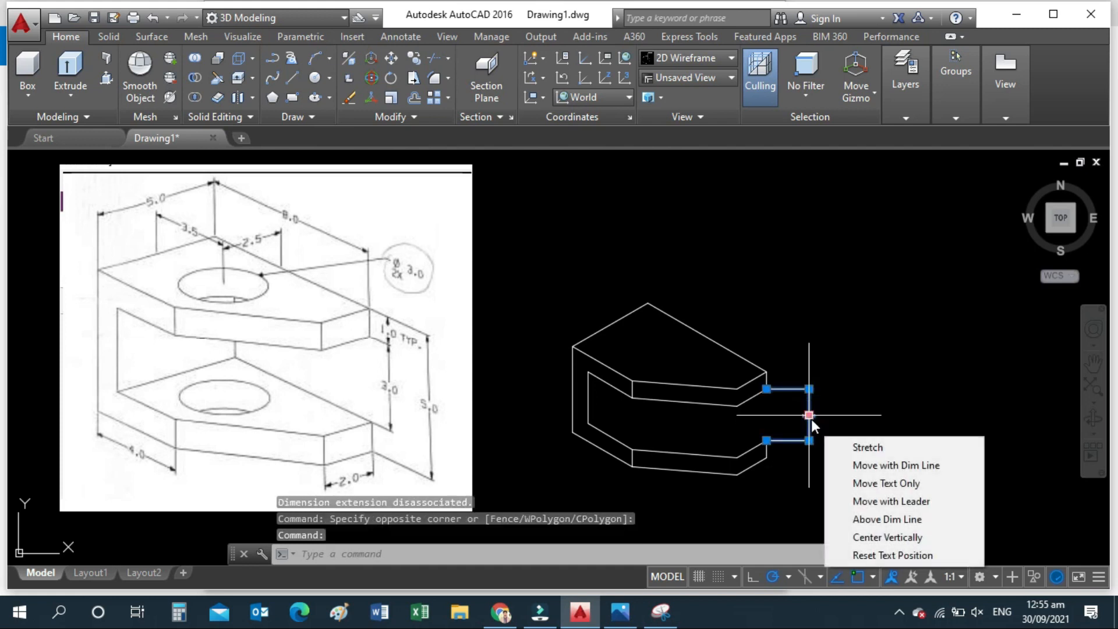
click(813, 350)
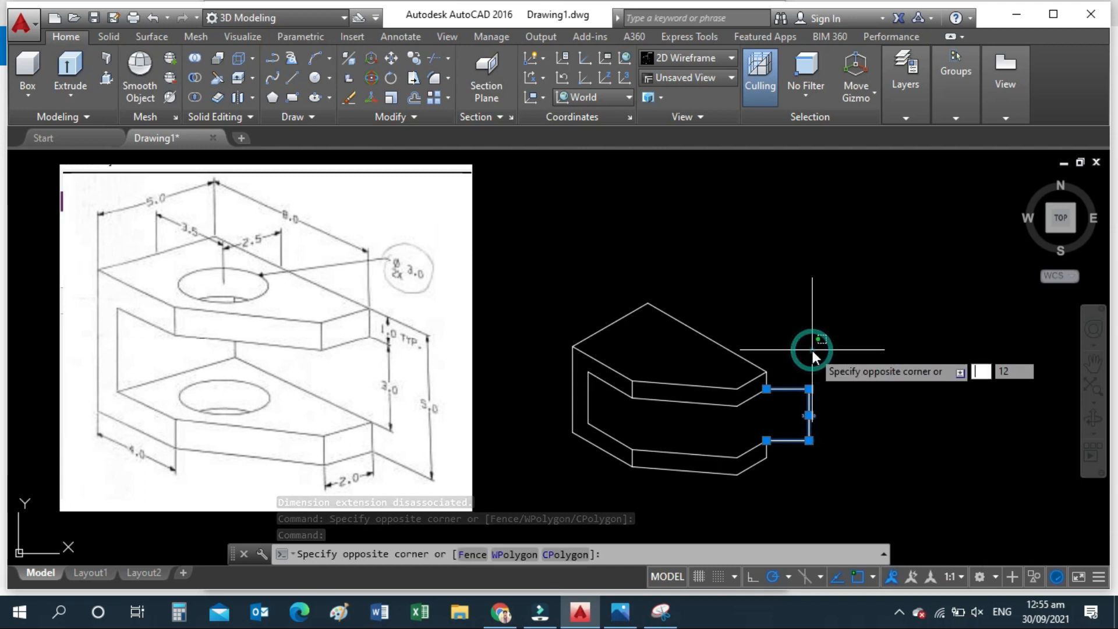
click(812, 352)
key(Delete)
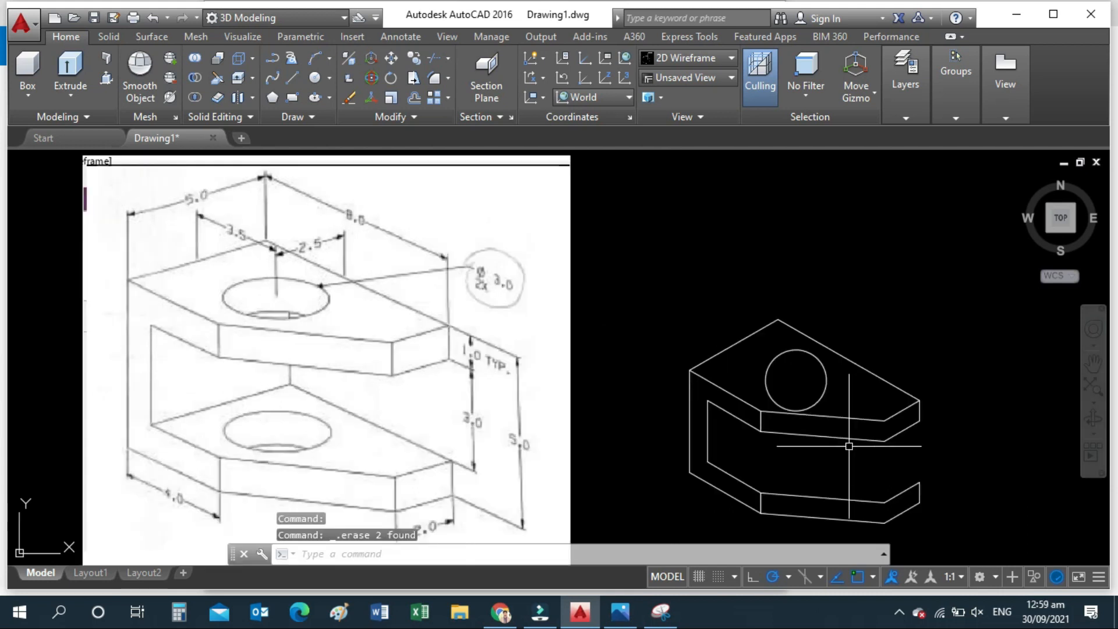
Step: Draw a line from the opening's inner lower-left corner to the lower end of the upper plate's front-left vertical edge
key(Return)
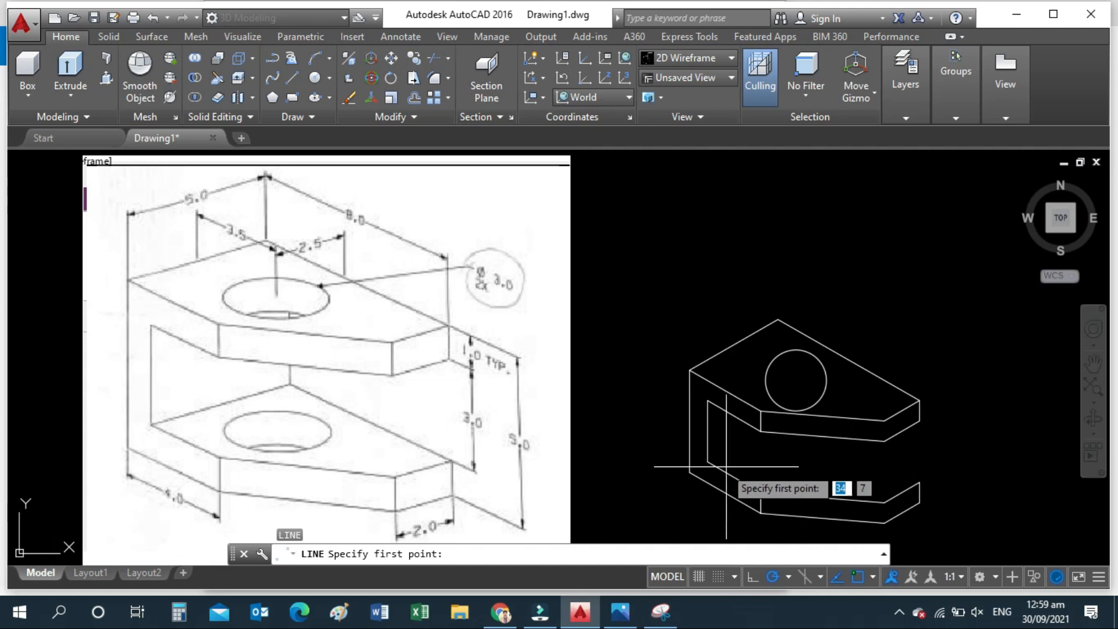
click(708, 462)
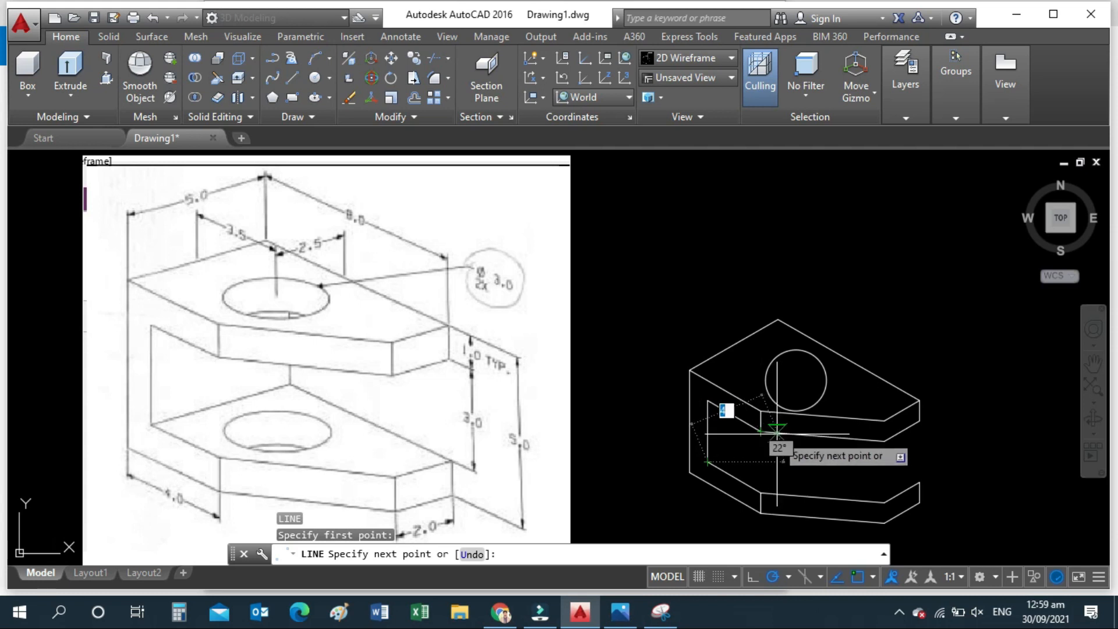
click(760, 431)
key(Escape)
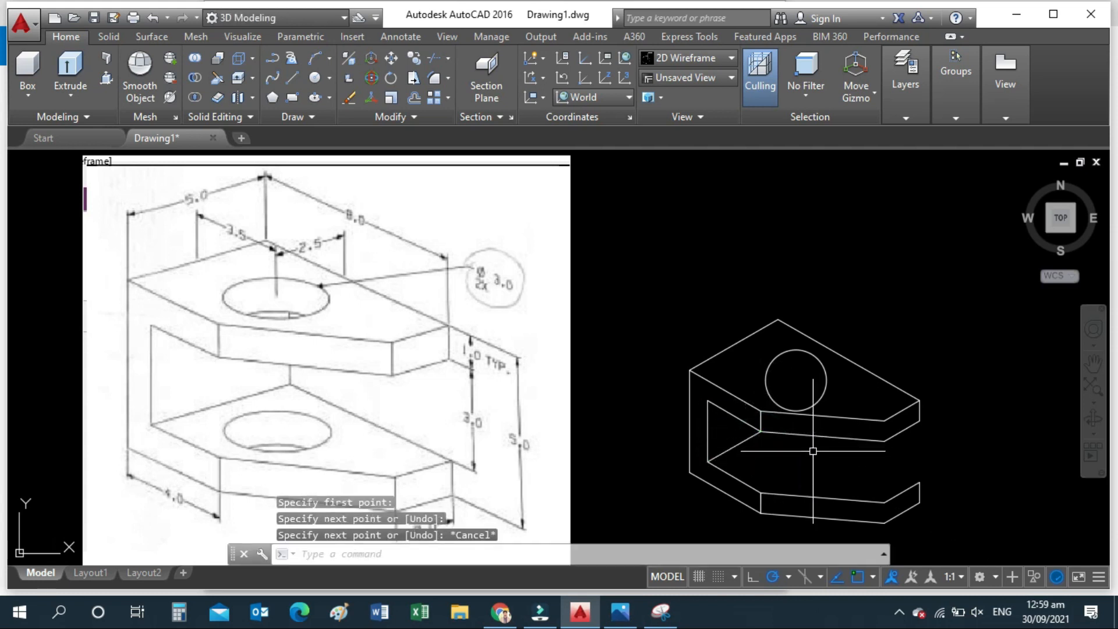
Step: Draw the lower plate's back edge from its upper right corner to the midpoint of the upper plate's bottom front edge
key(Return)
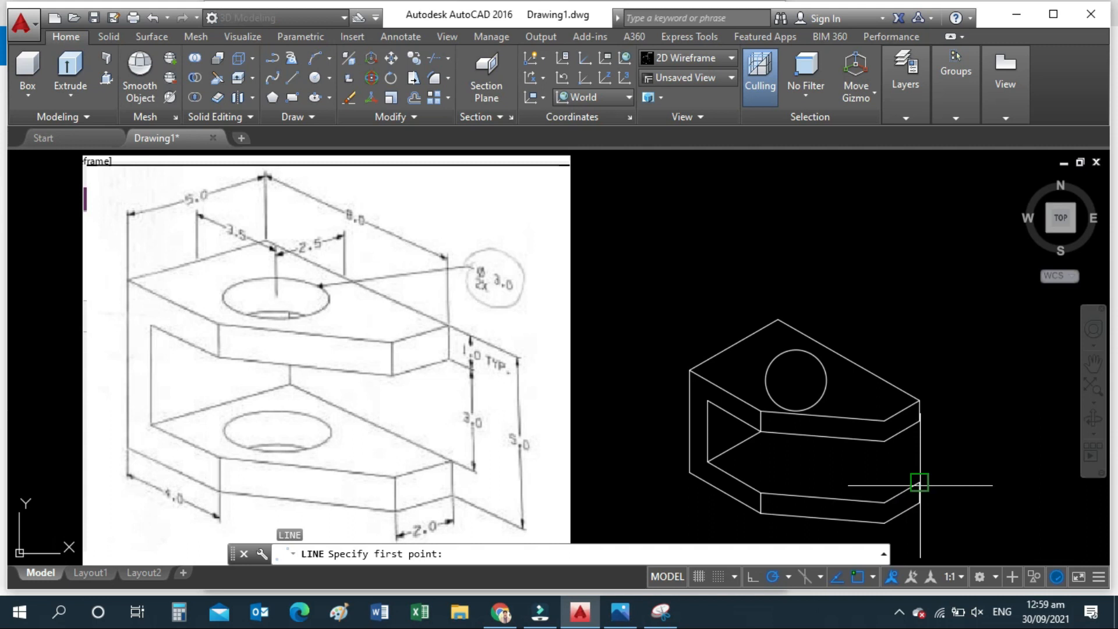
click(919, 482)
click(824, 436)
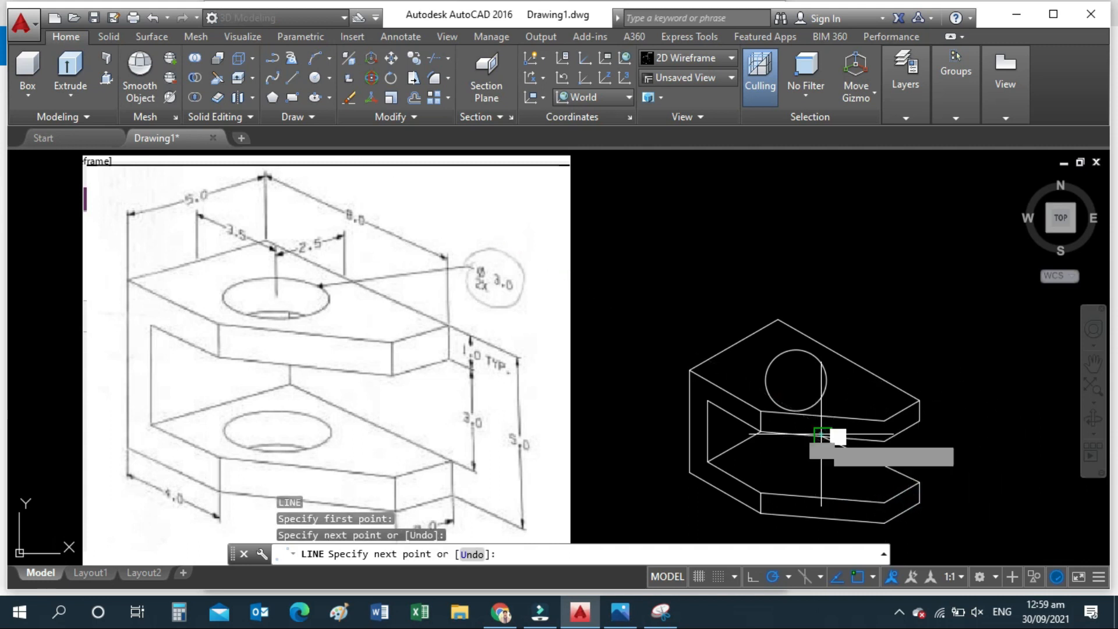
key(Escape)
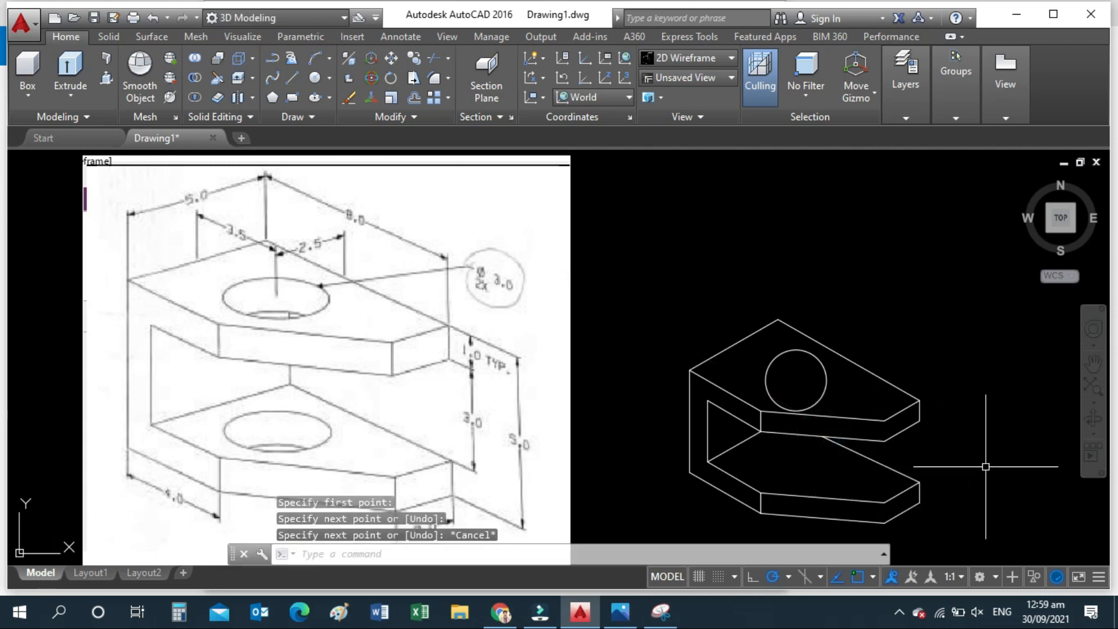
Step: Try copying the upper plate's hole circle 3 units straight down from its center, and delete the copy
middle_drag(985, 466, 986, 418)
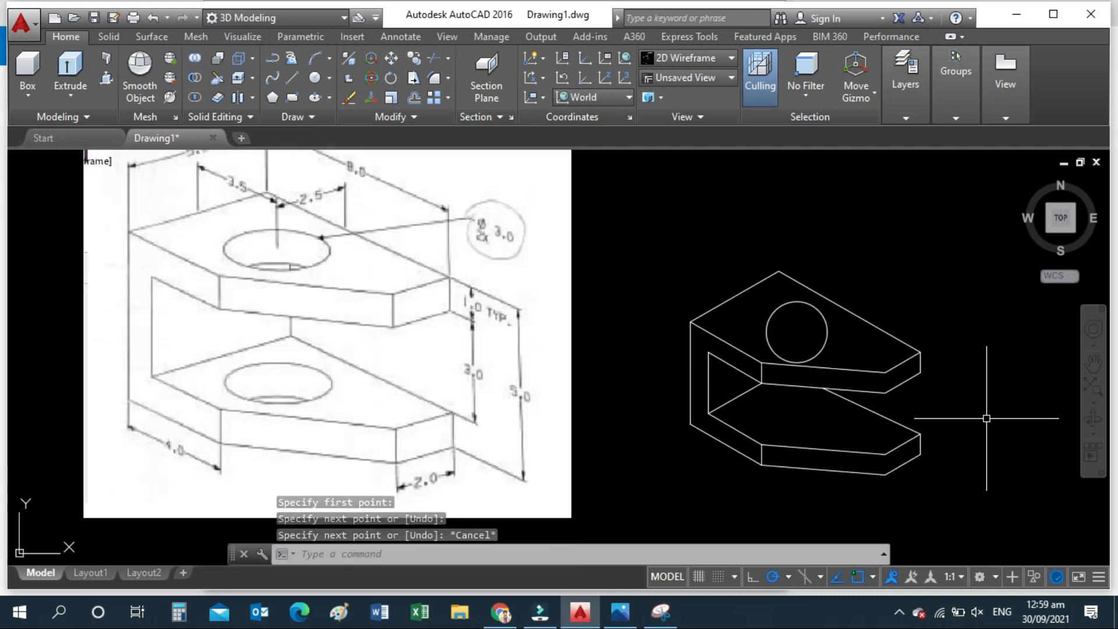
text(c)
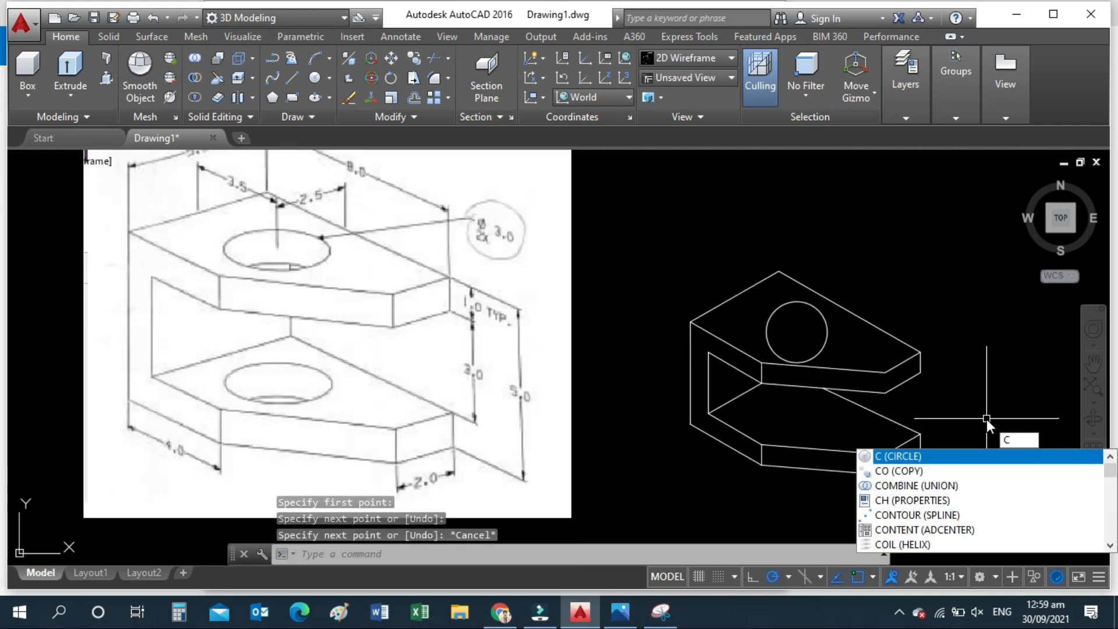
text(o)
key(Return)
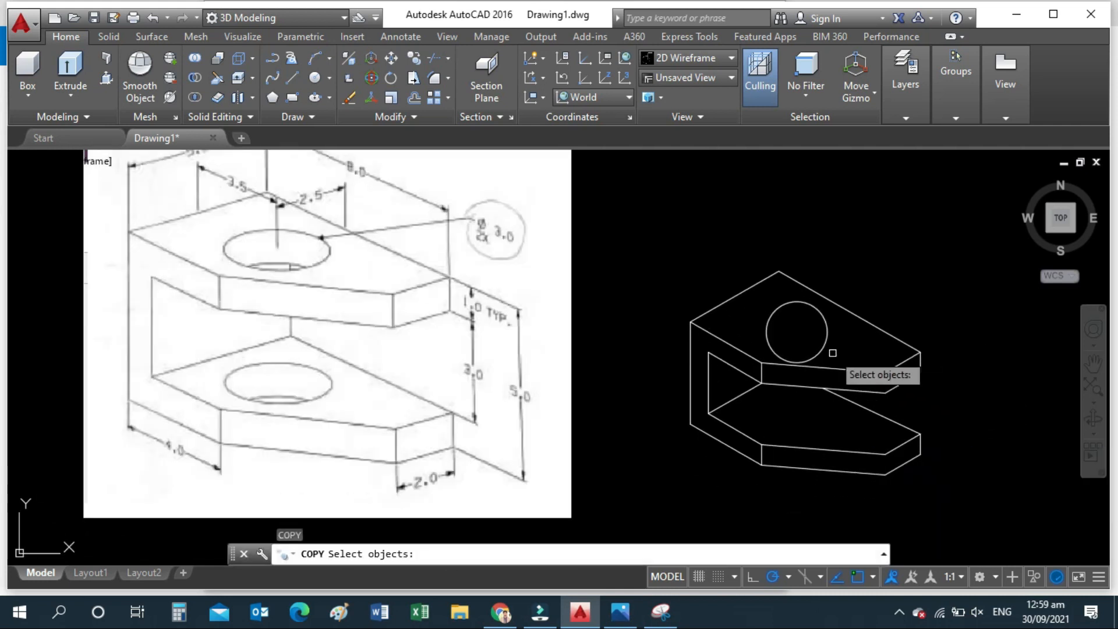
click(826, 339)
key(Return)
click(797, 332)
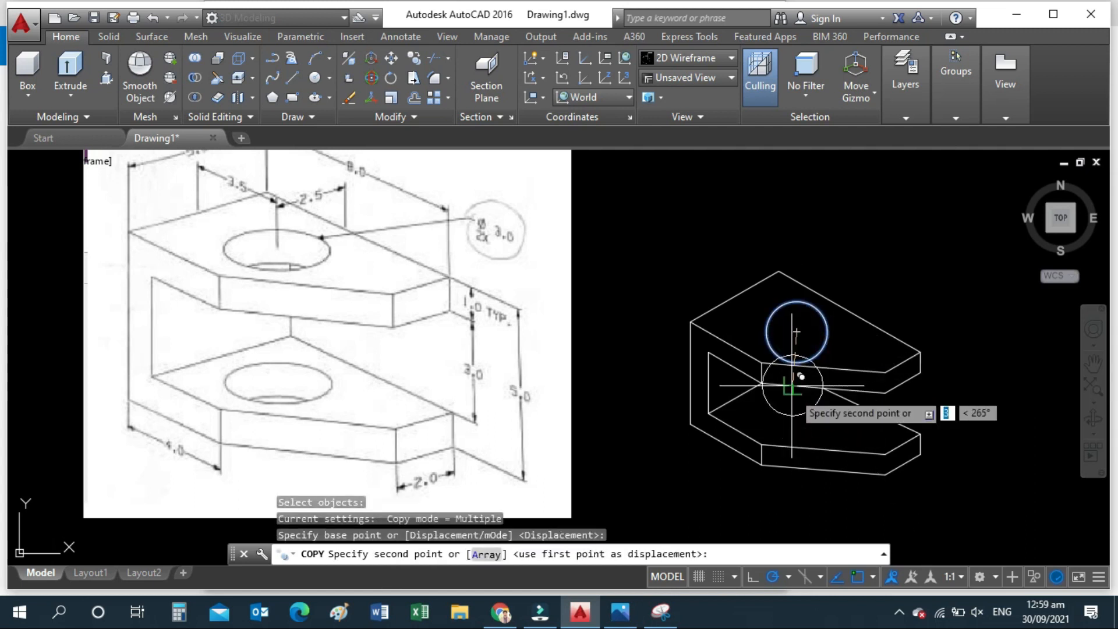
text(3)
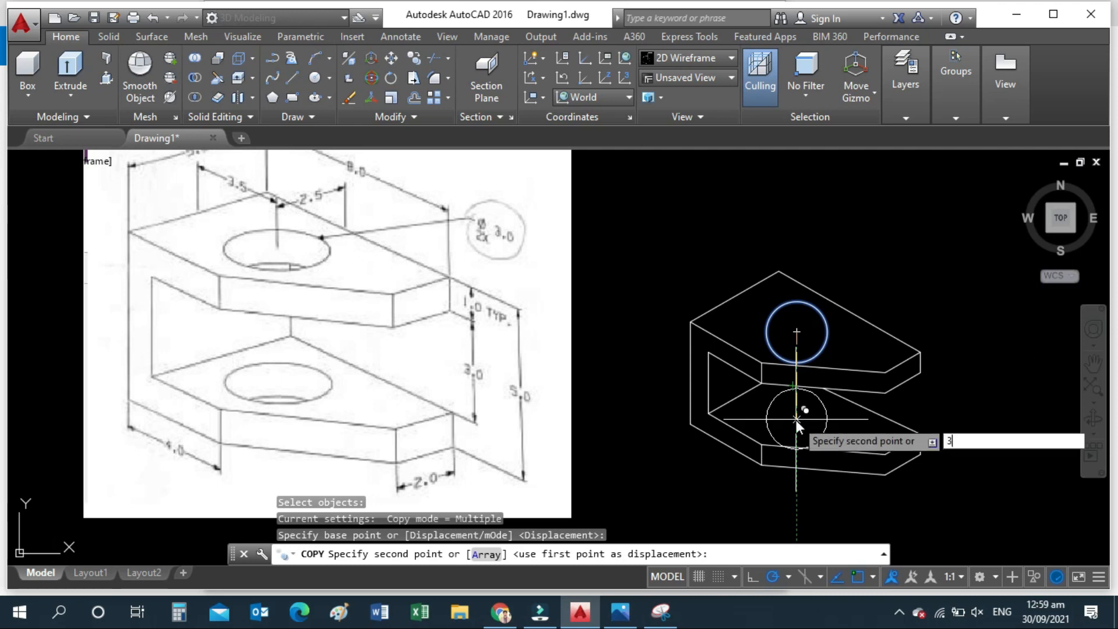
key(Return)
key(Escape)
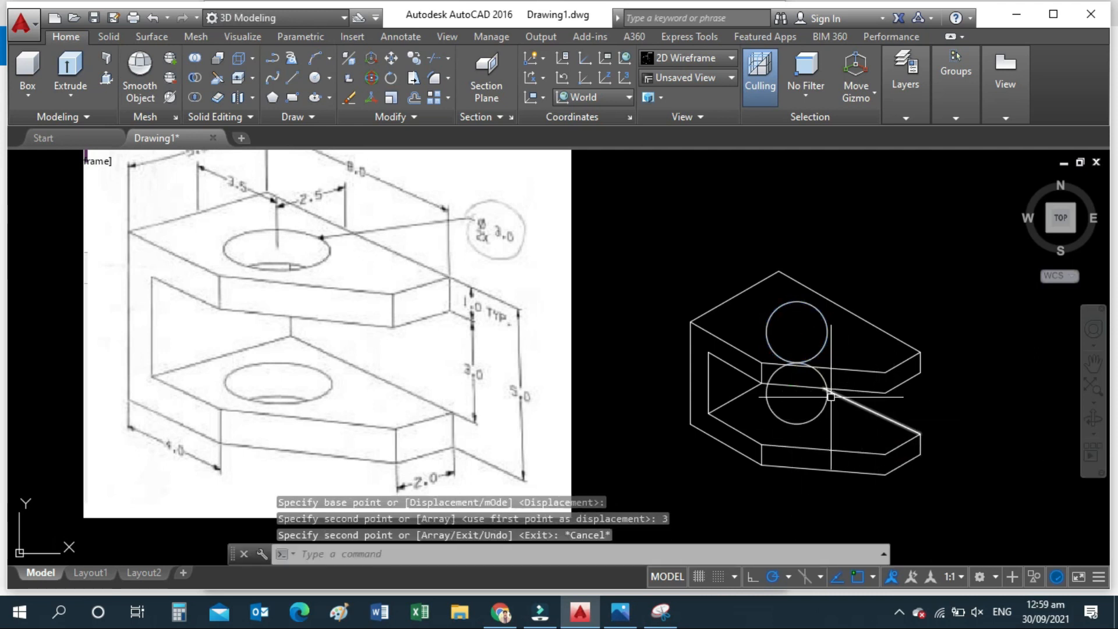
click(828, 400)
key(Delete)
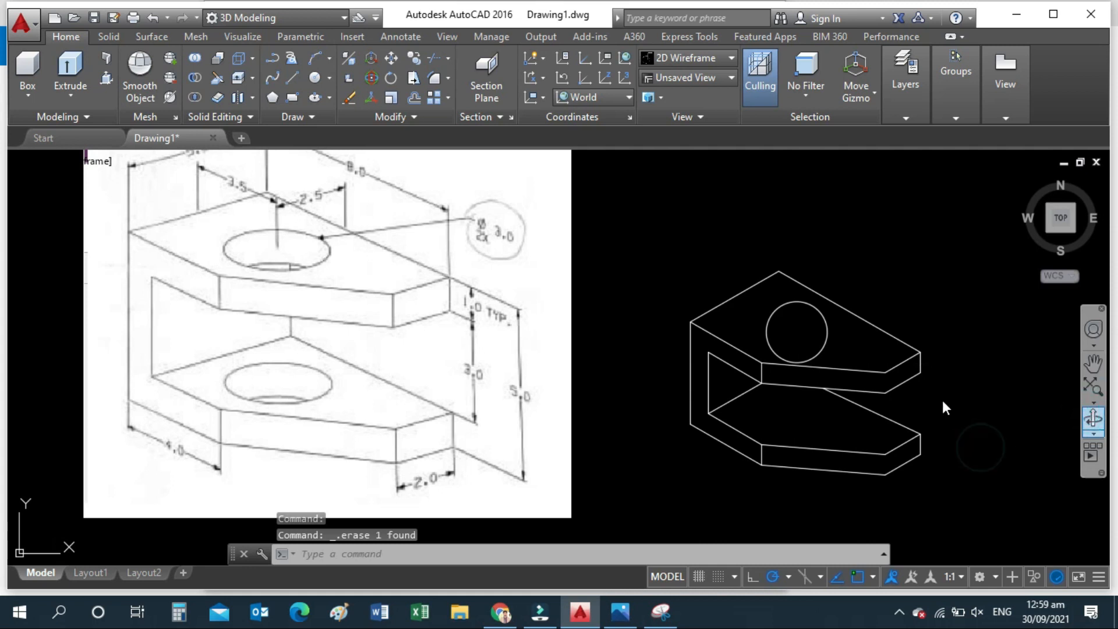
click(1093, 418)
mouse_move(1036, 448)
mouse_down()
mouse_move(1016, 449)
mouse_move(984, 387)
mouse_move(1015, 437)
mouse_move(1048, 456)
mouse_up()
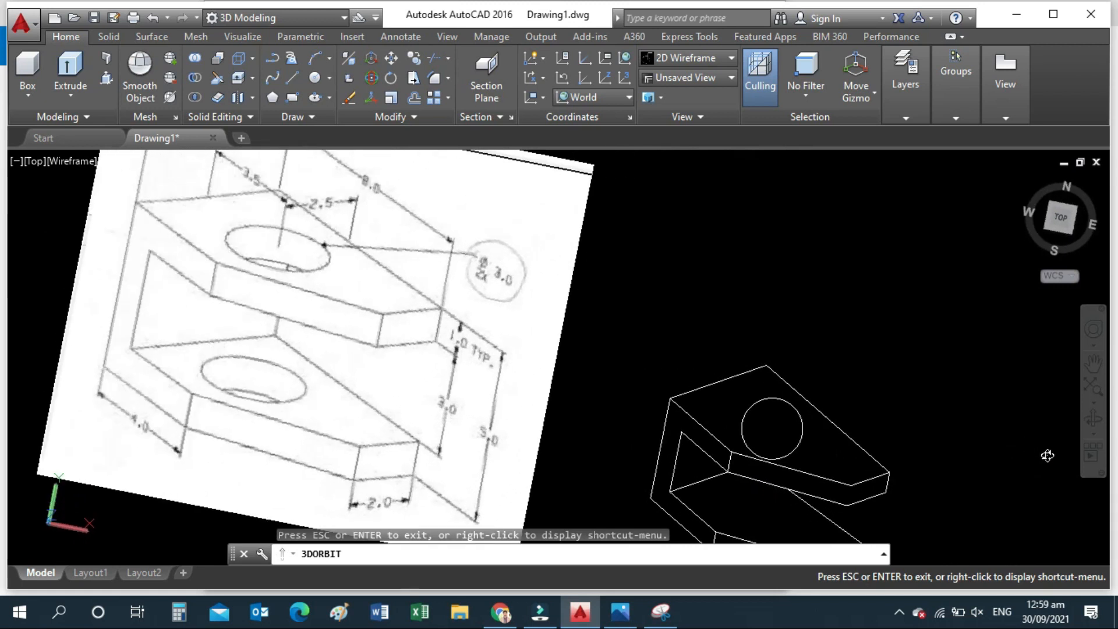
key(Escape)
click(1061, 222)
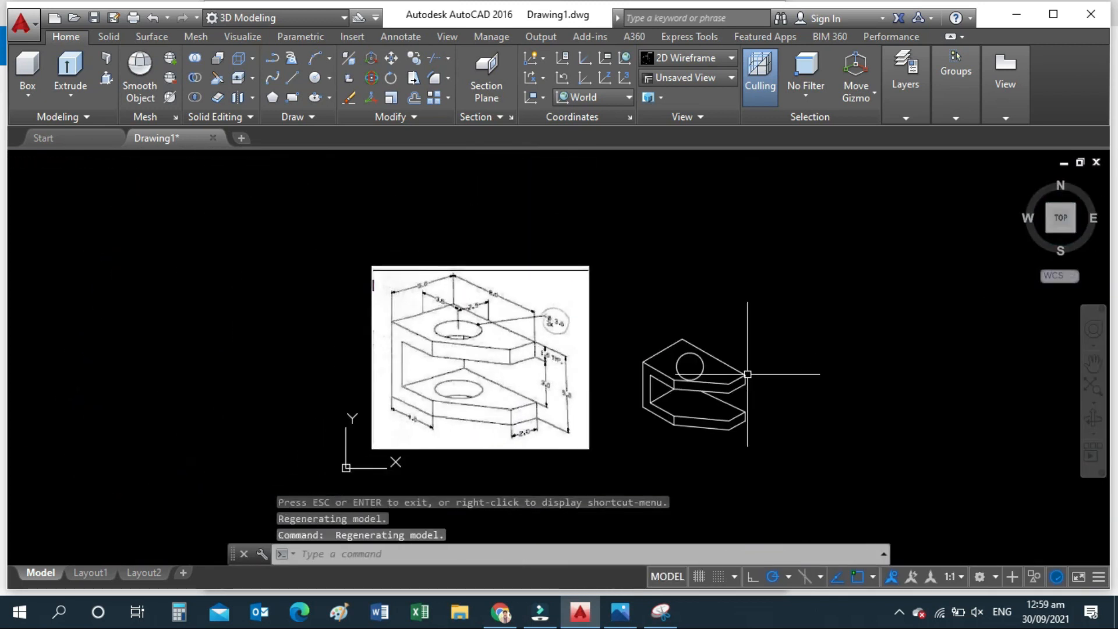
scroll(714, 381, up, 3)
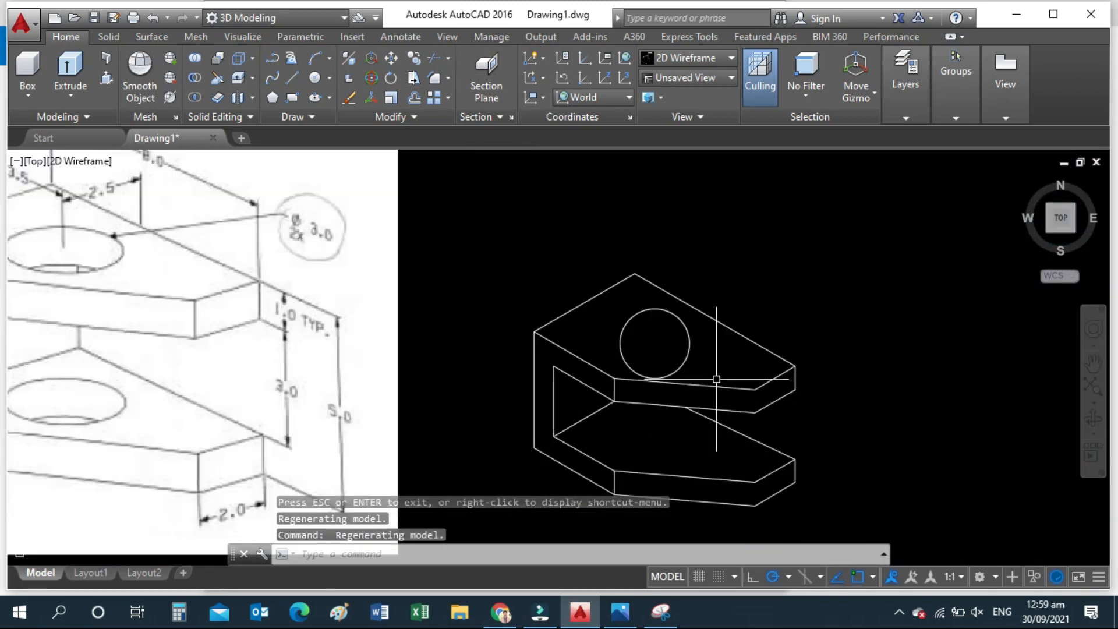
scroll(767, 347, down, 2)
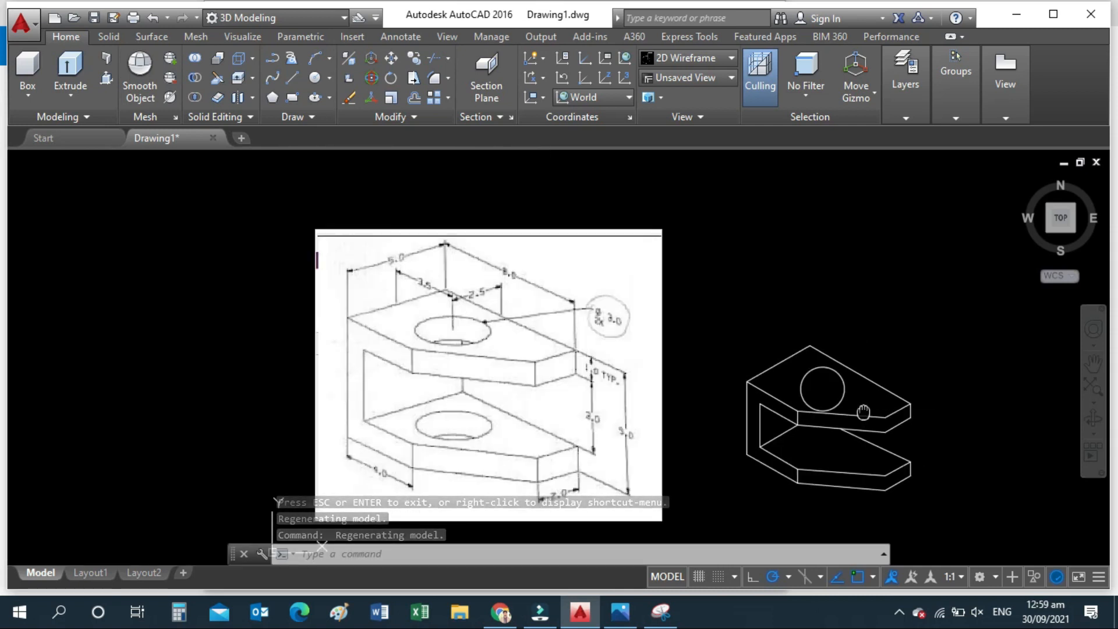
scroll(843, 382, up, 2)
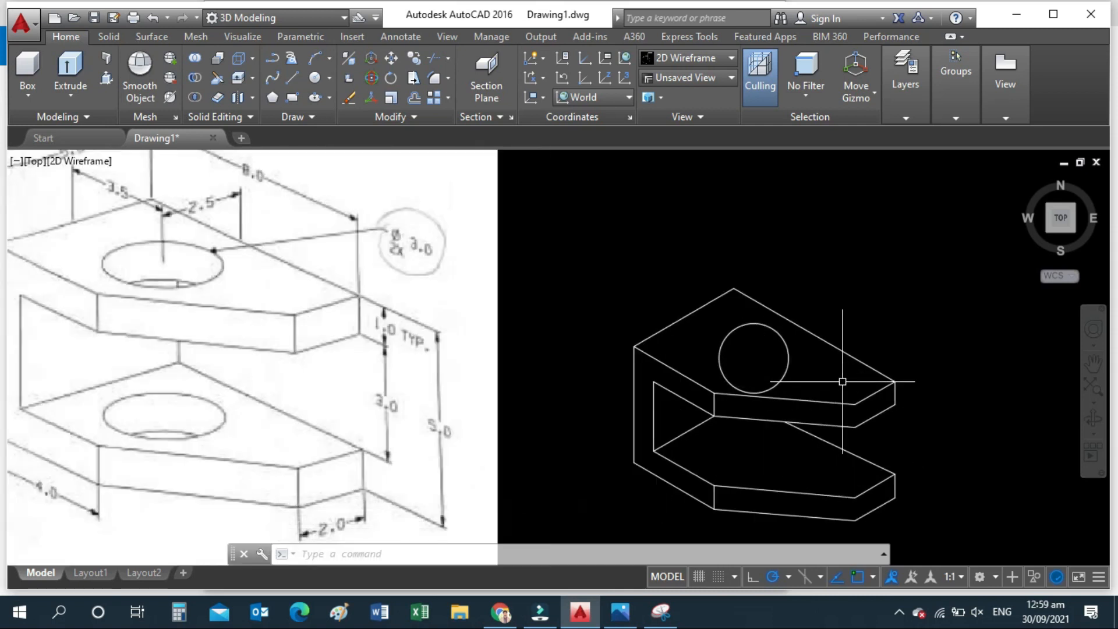
scroll(843, 382, down, 2)
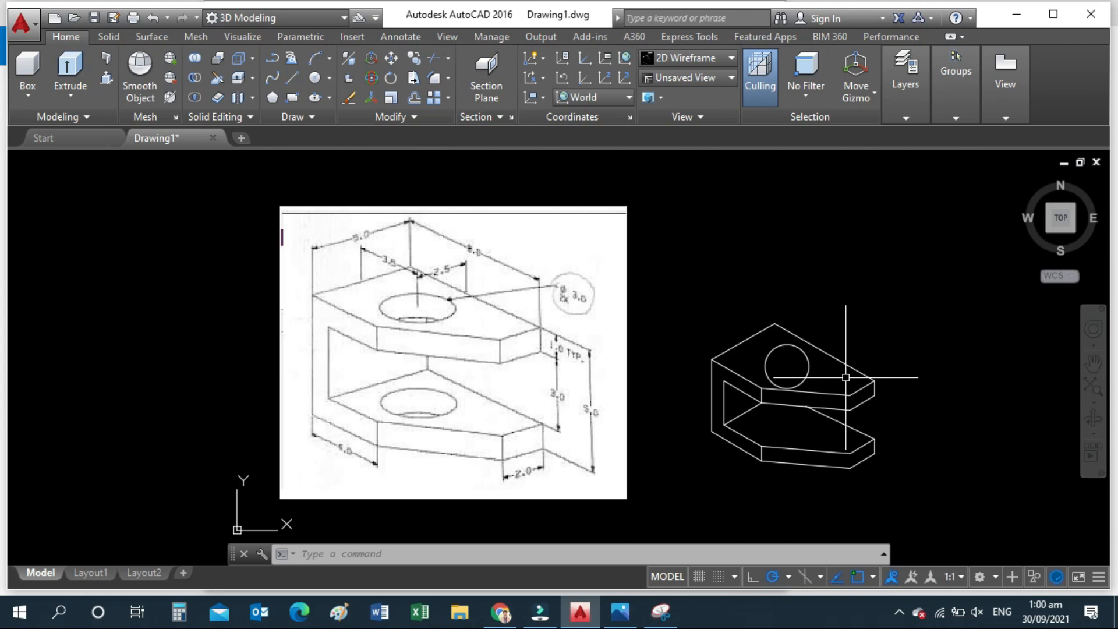
Step: Delete the hole circle from the upper plate of the redrawn bracket
click(809, 367)
key(Delete)
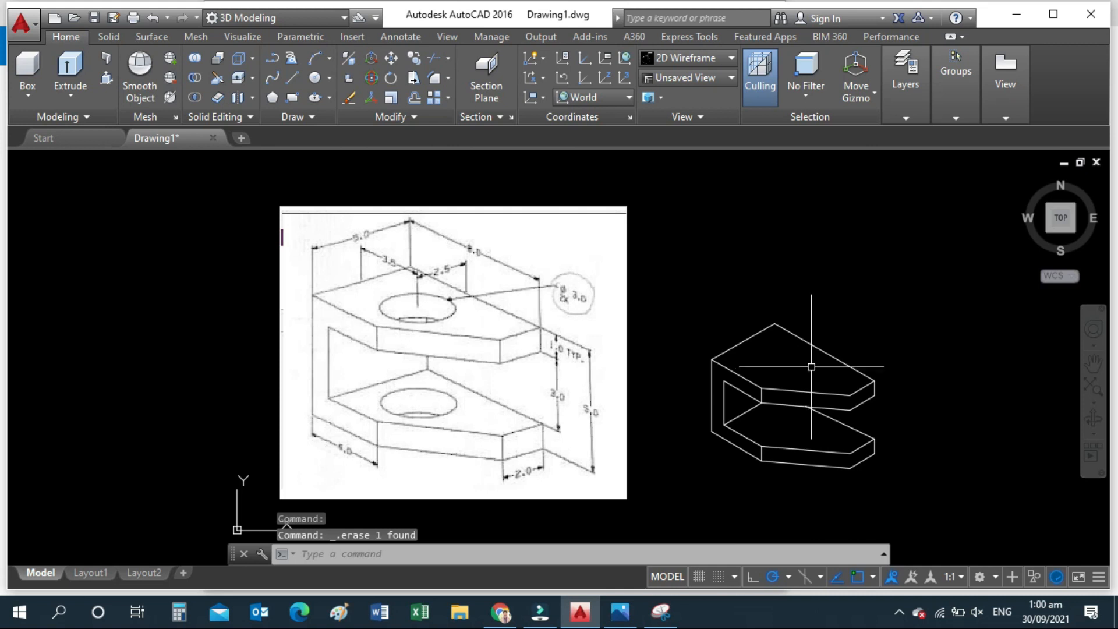
scroll(836, 372, up, 2)
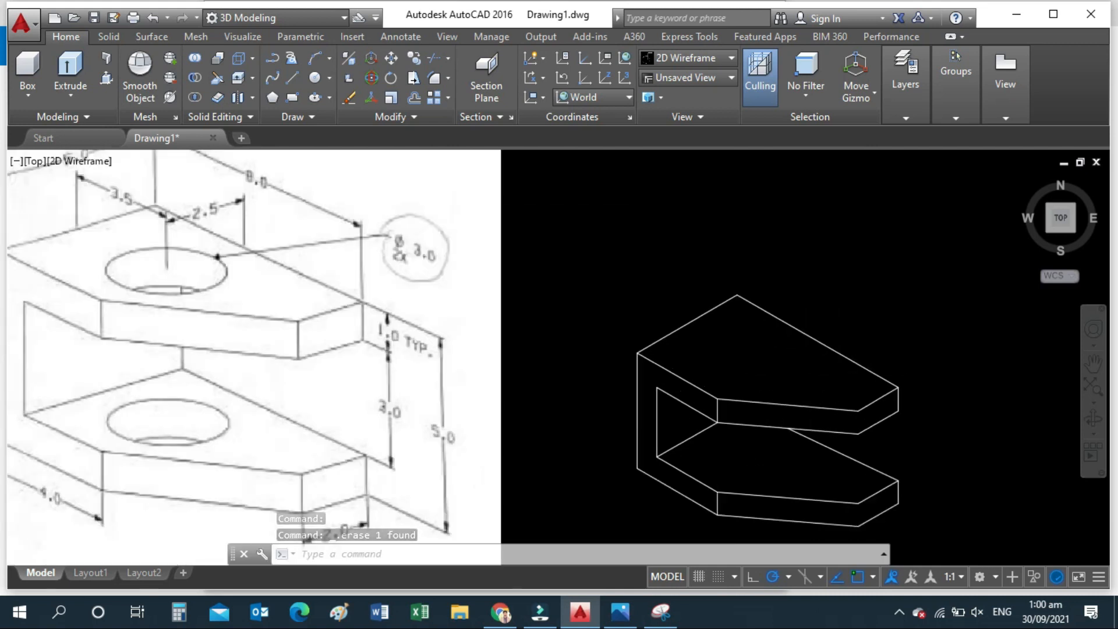
scroll(837, 372, down, 2)
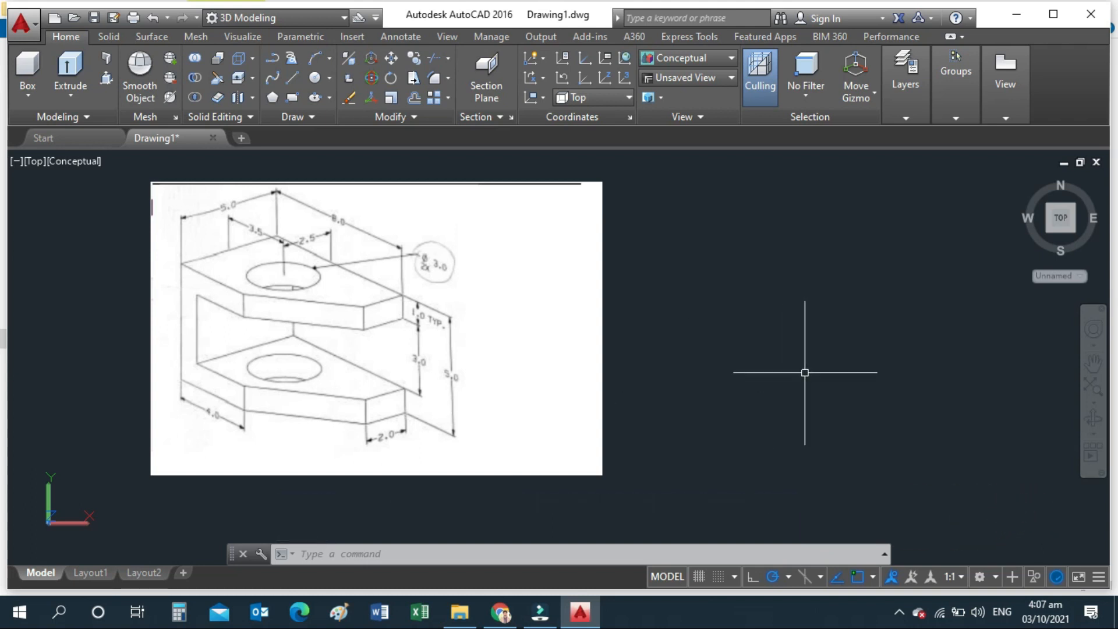
Step: Review and accept the decimal, millimetre drawing units, and check the polar tracking angle increment
text(un)
key(Return)
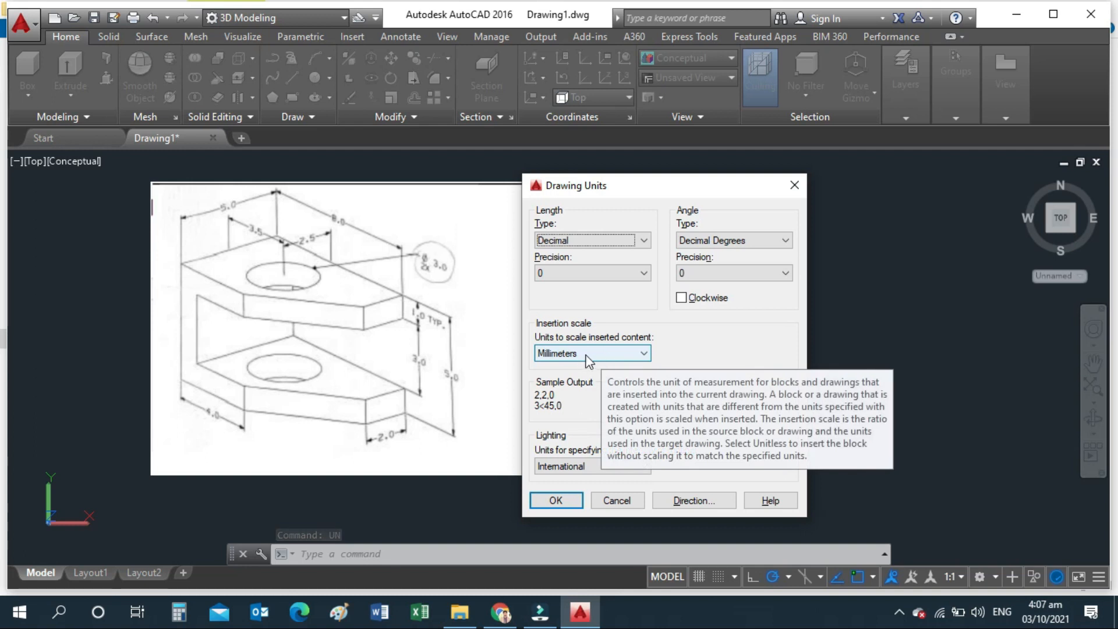
click(556, 501)
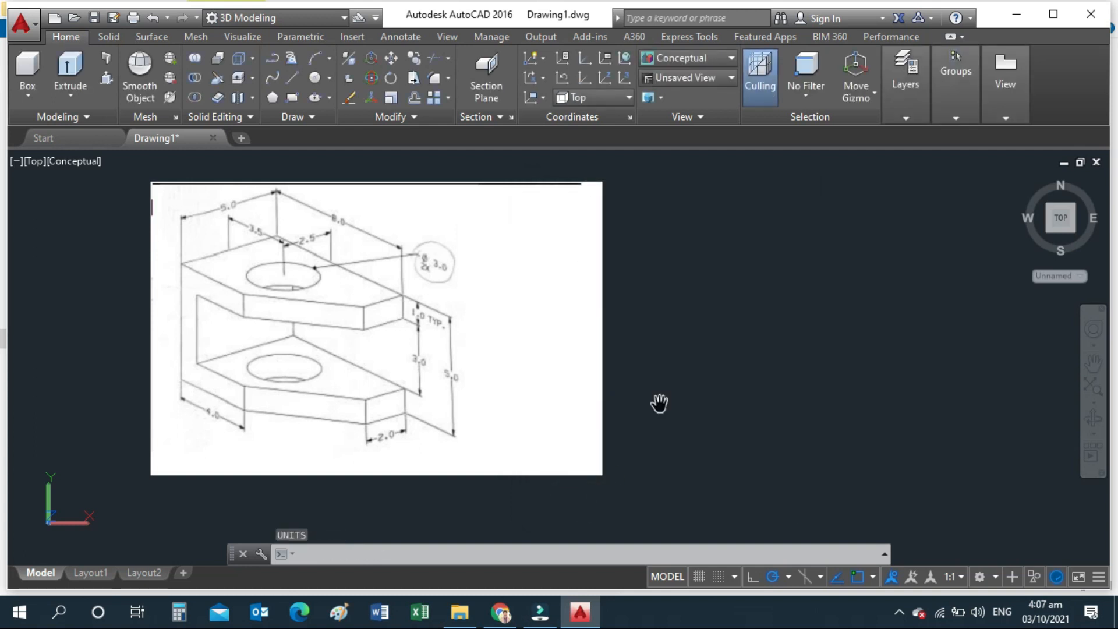
middle_drag(659, 402, 601, 413)
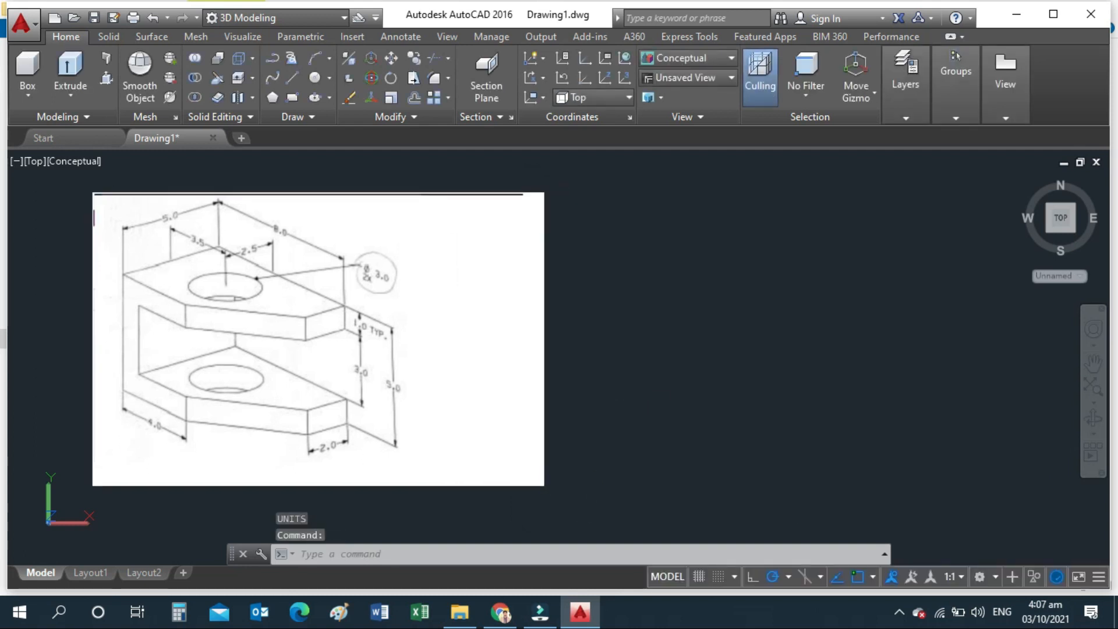
right_click(778, 577)
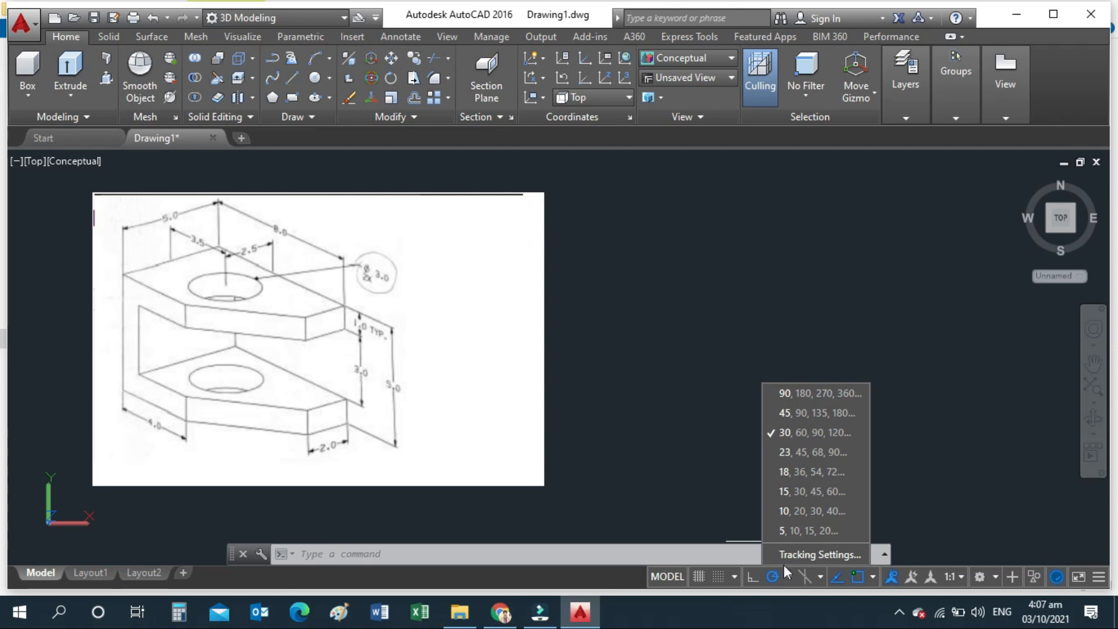
click(696, 389)
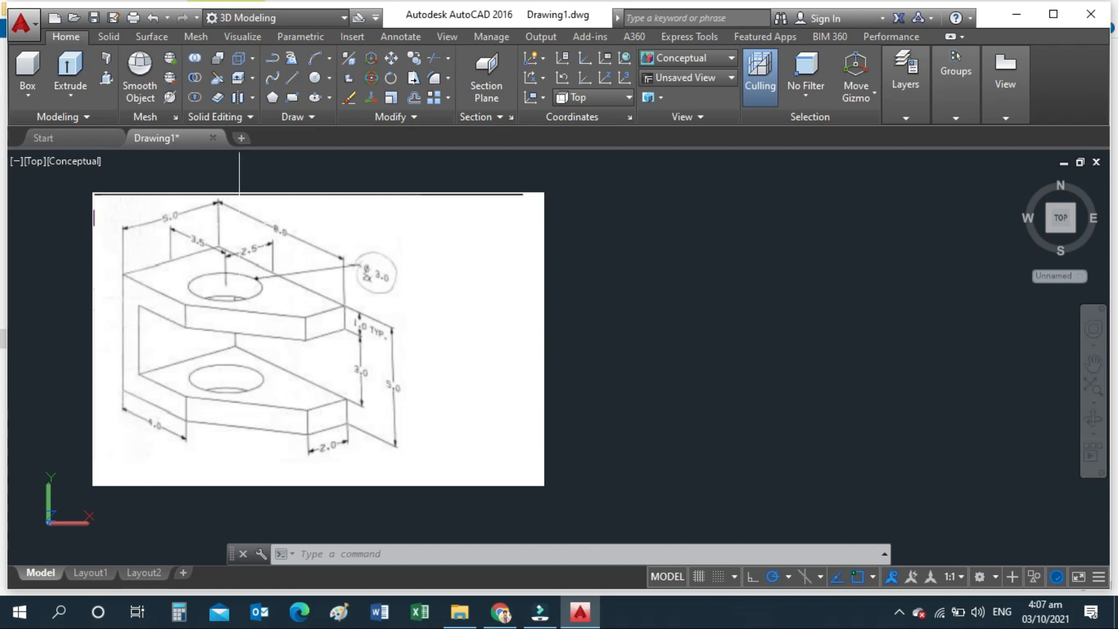
Step: Switch the model viewport to the SW Isometric view
click(33, 162)
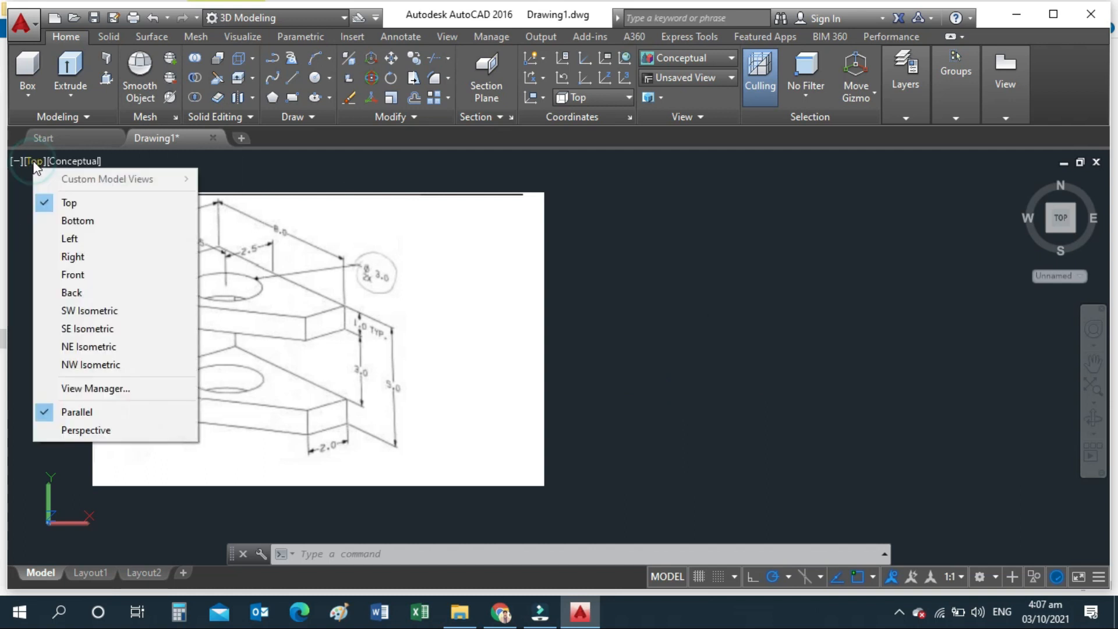
shift+middle_drag(629, 321, 652, 333)
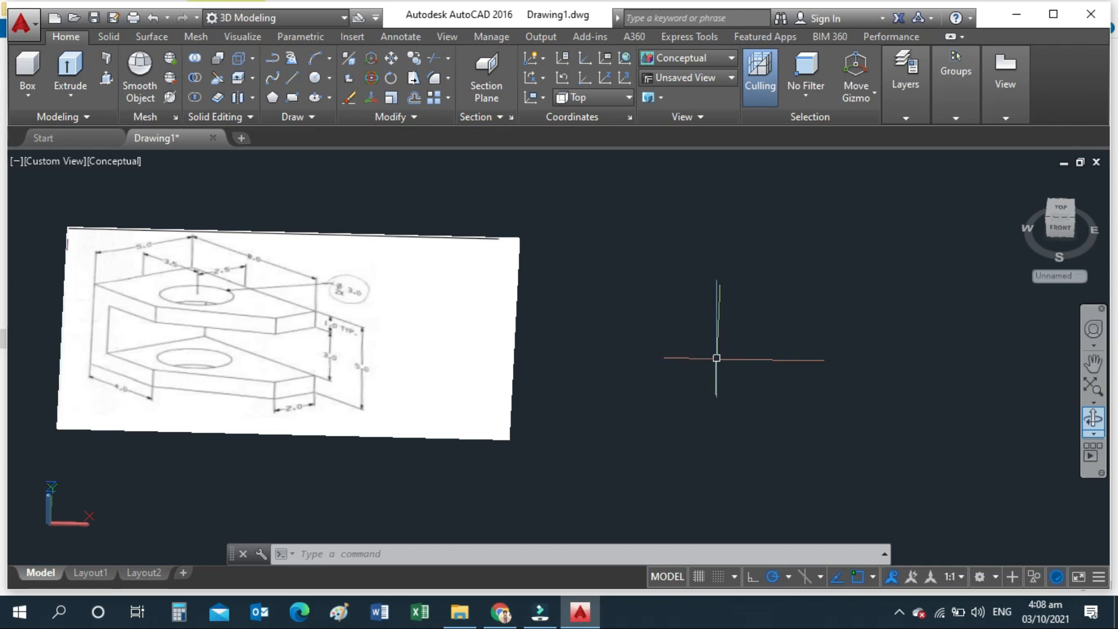
scroll(718, 357, up, 2)
shift+middle_drag(664, 379, 468, 347)
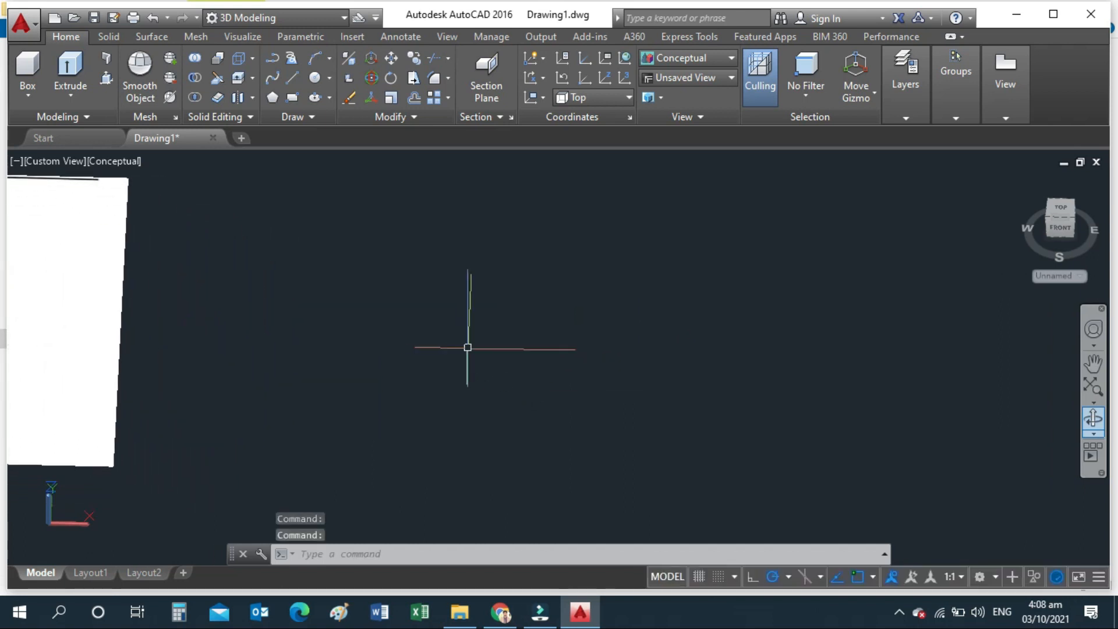
click(61, 163)
click(70, 311)
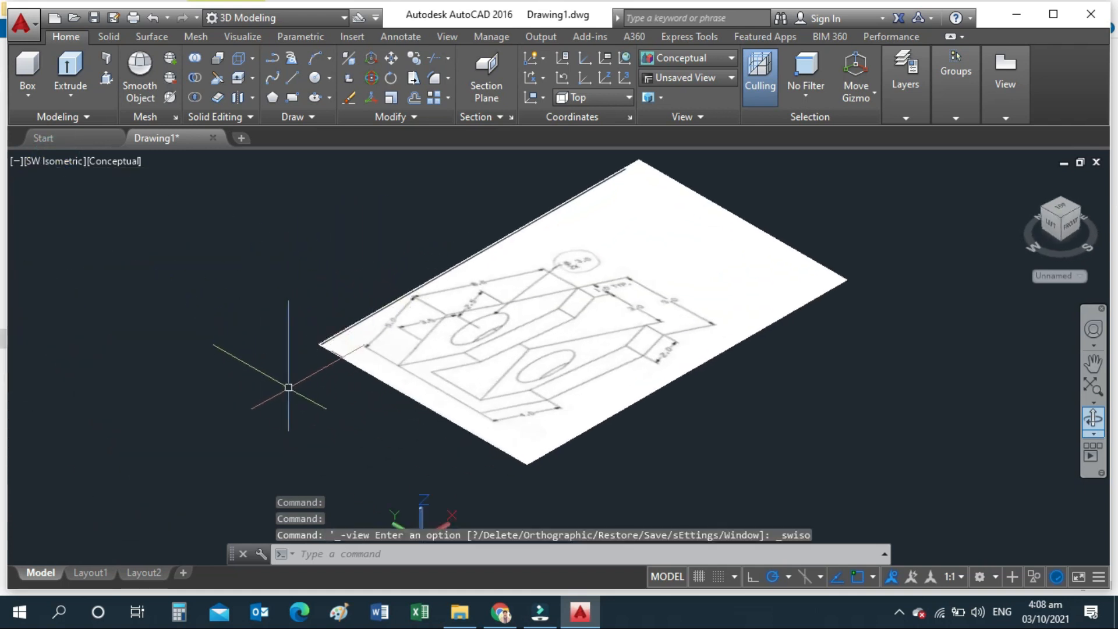
Step: Beside the reference image, draw a line 1 unit up along Z and continue it 3 units along the positive Y direction
text(l)
key(Return)
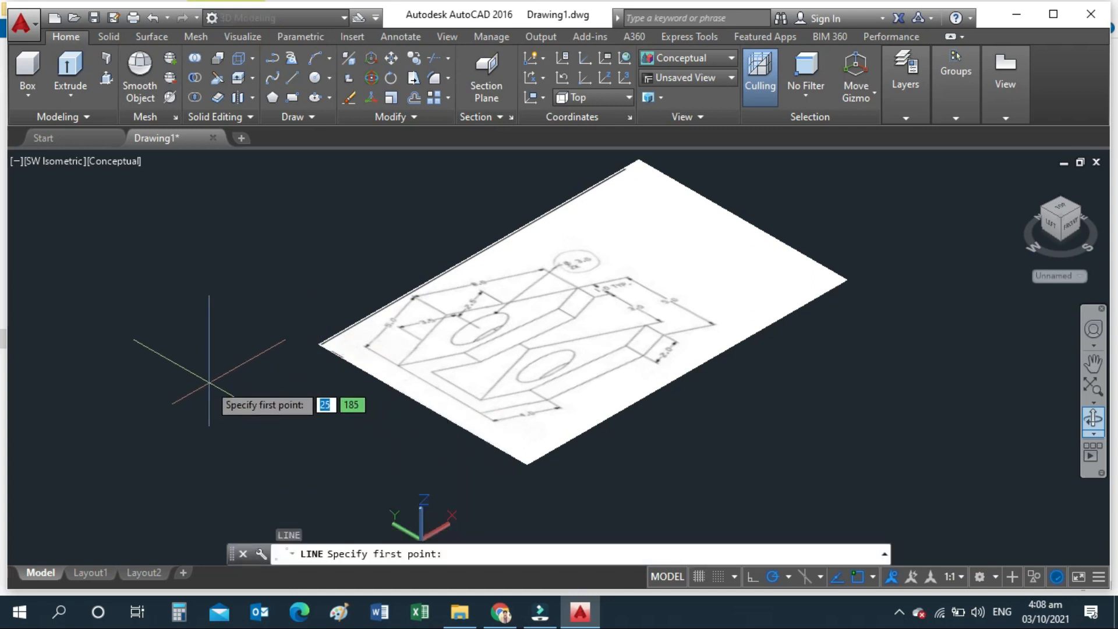
click(192, 417)
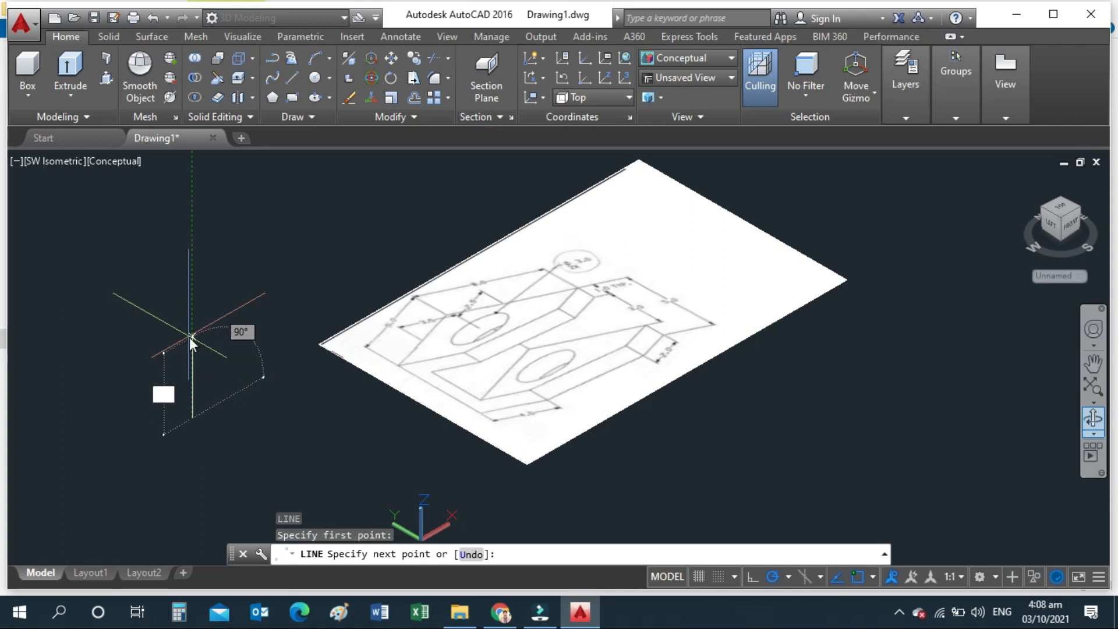
text(1)
key(Return)
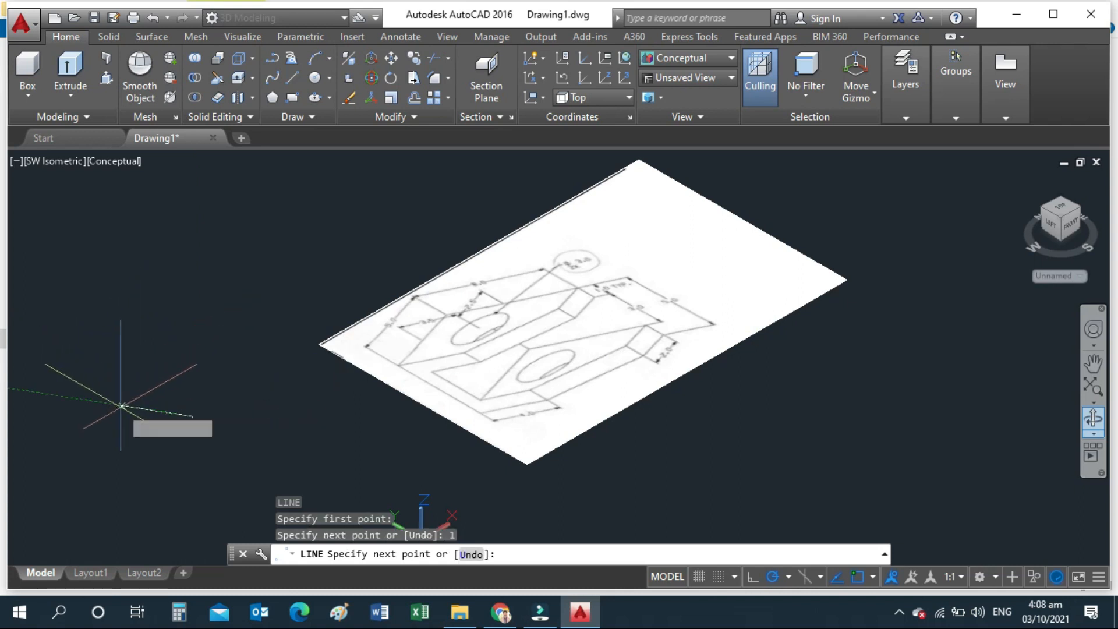
scroll(150, 410, up, 6)
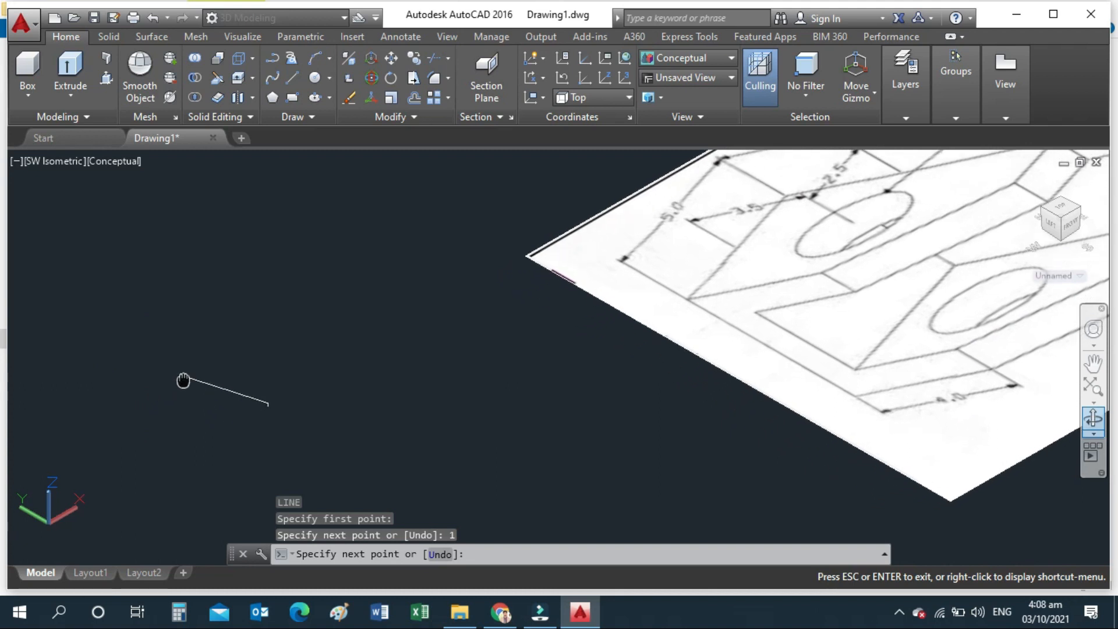
scroll(196, 386, up, 5)
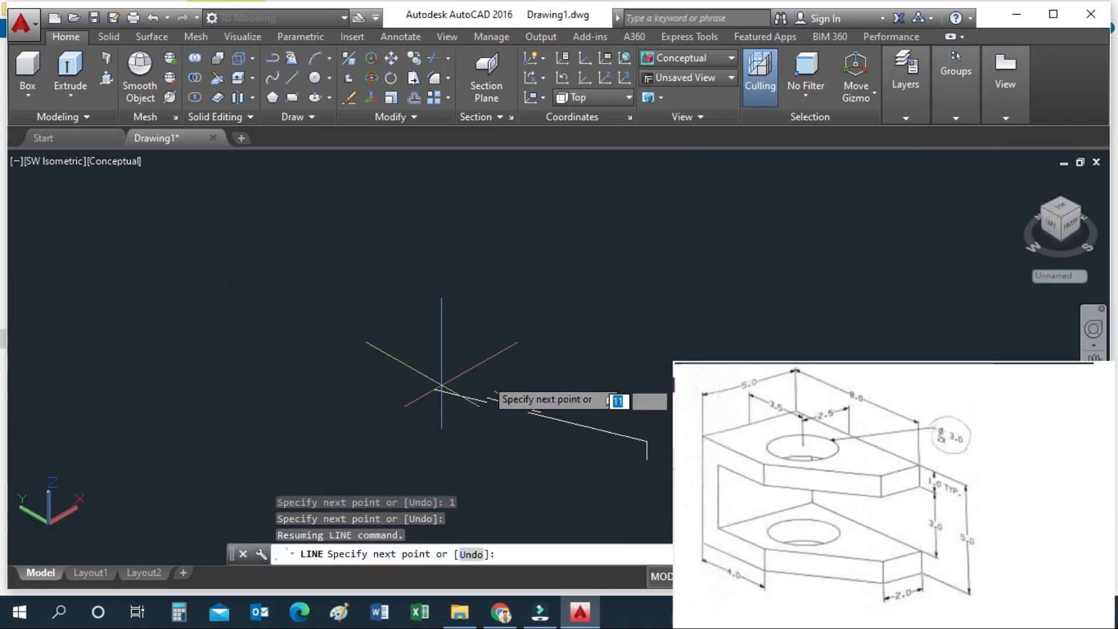
middle_drag(484, 375, 356, 332)
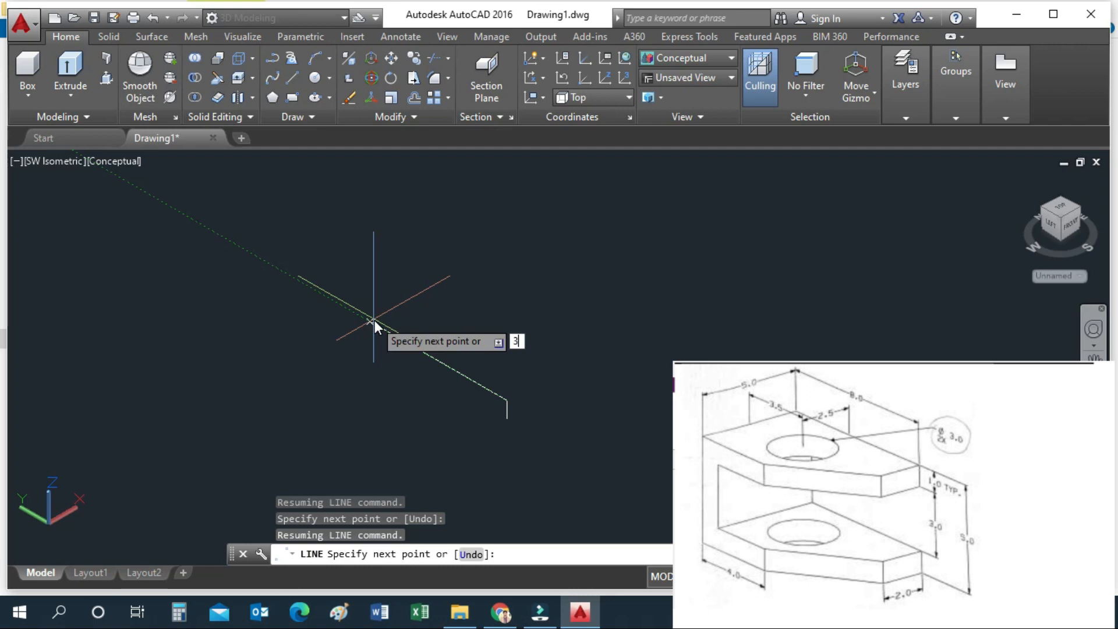
text(3)
key(Return)
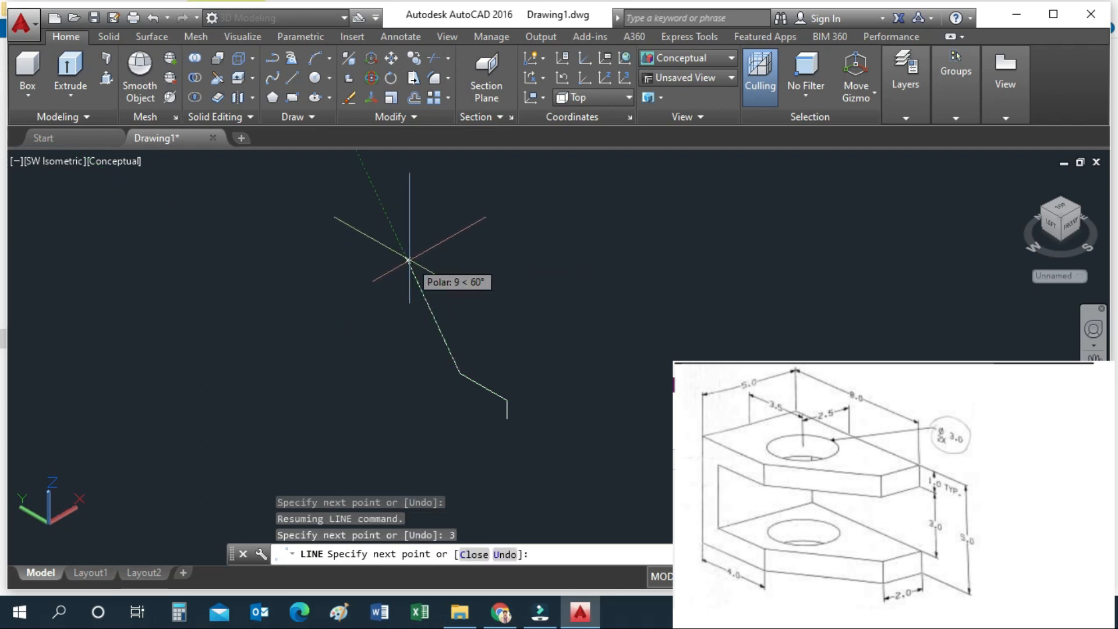
key(Escape)
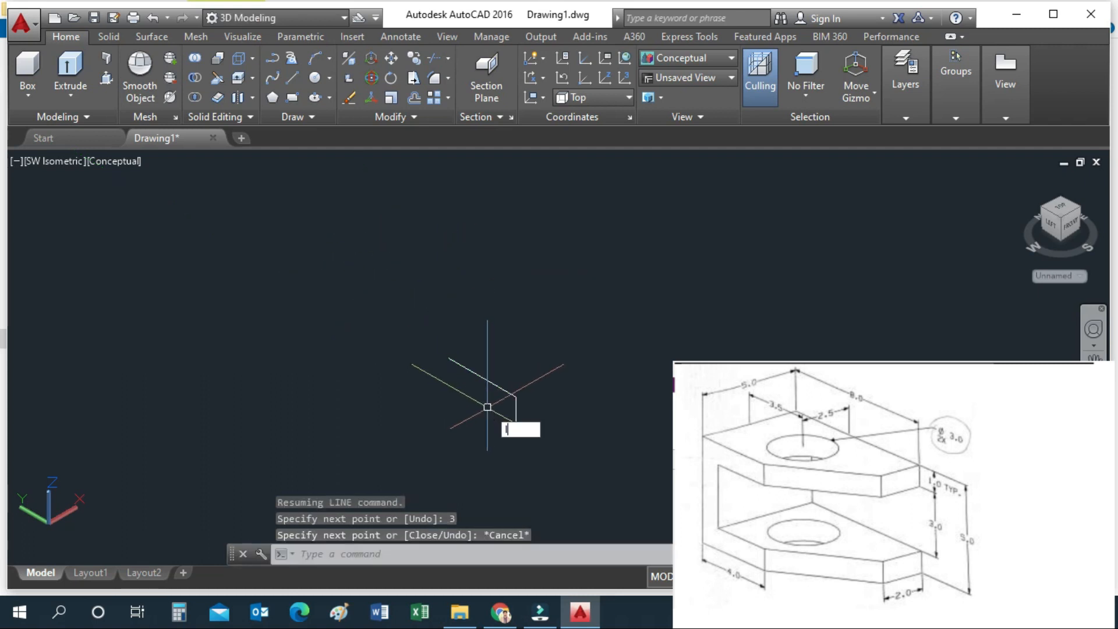
Step: From the short vertical line's lower end, draw connected lines 4 units along positive Y, 5 units up, and 4 units along negative Y
key(Return)
click(515, 418)
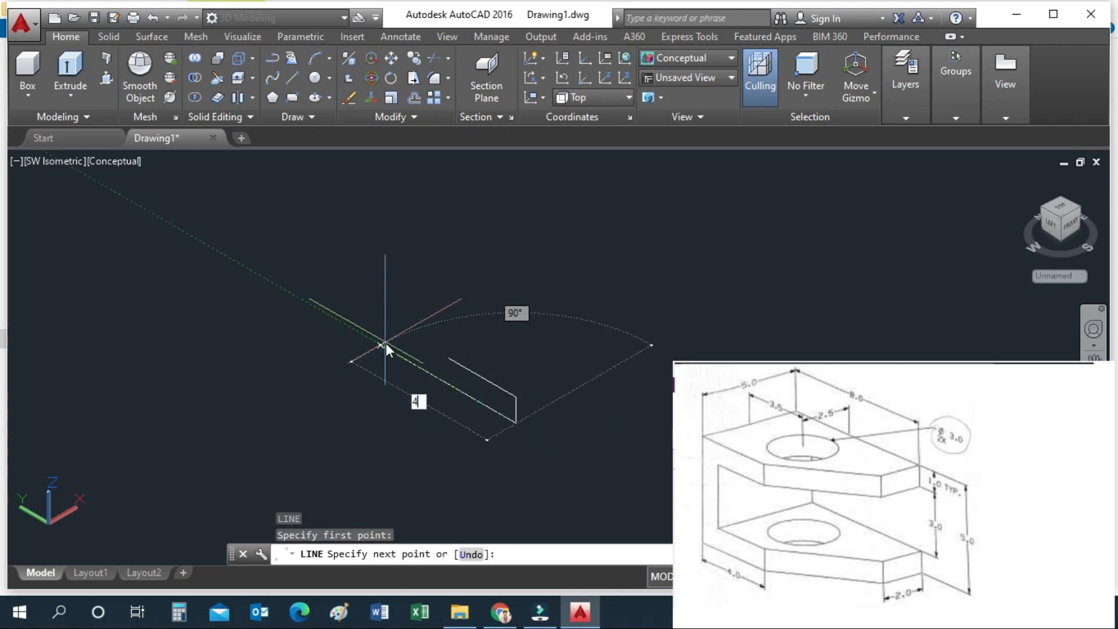
text(4)
key(Return)
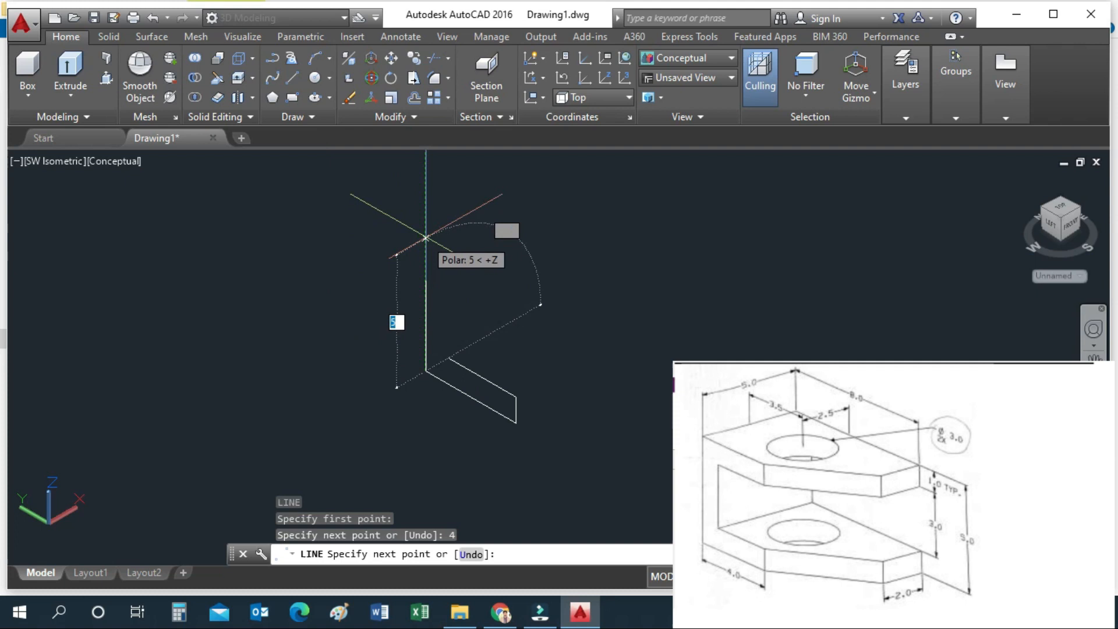
middle_drag(426, 238, 367, 263)
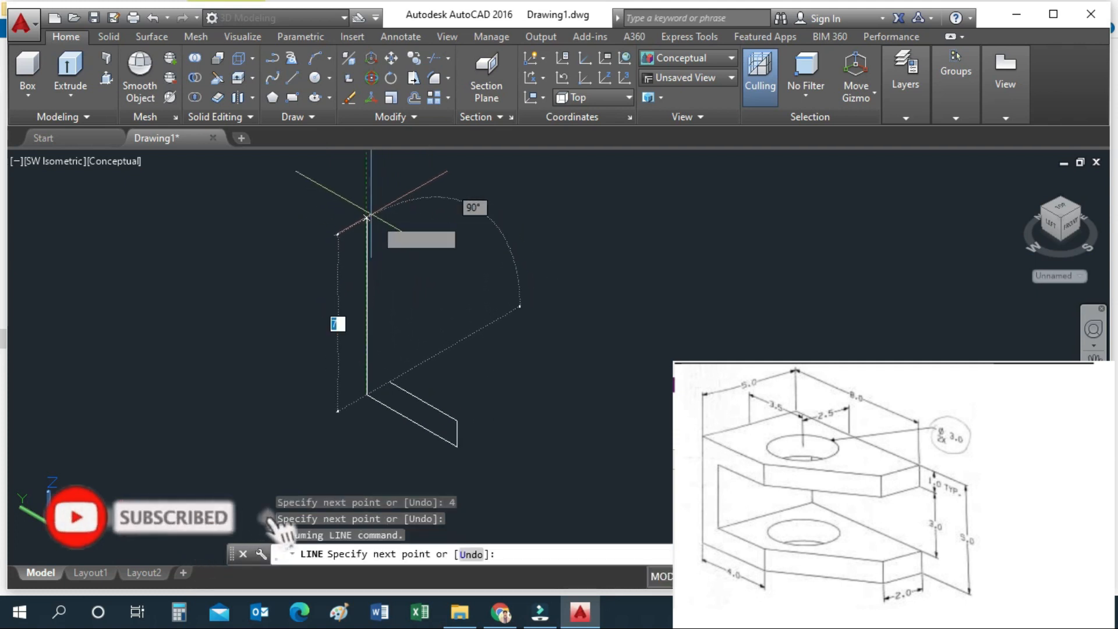
text(5)
key(Return)
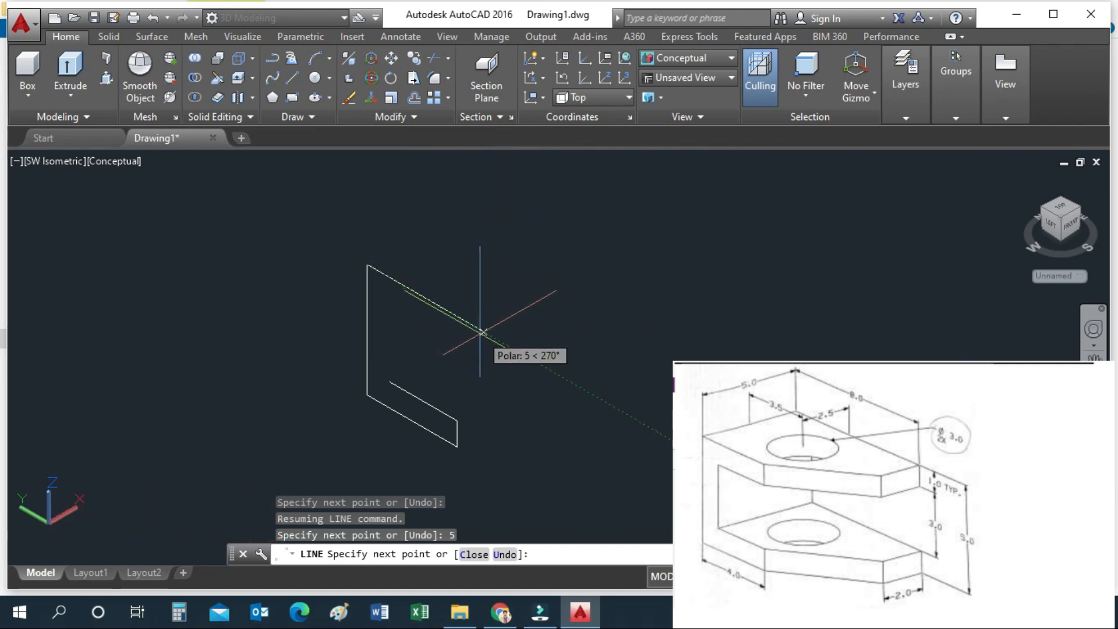
key(Return)
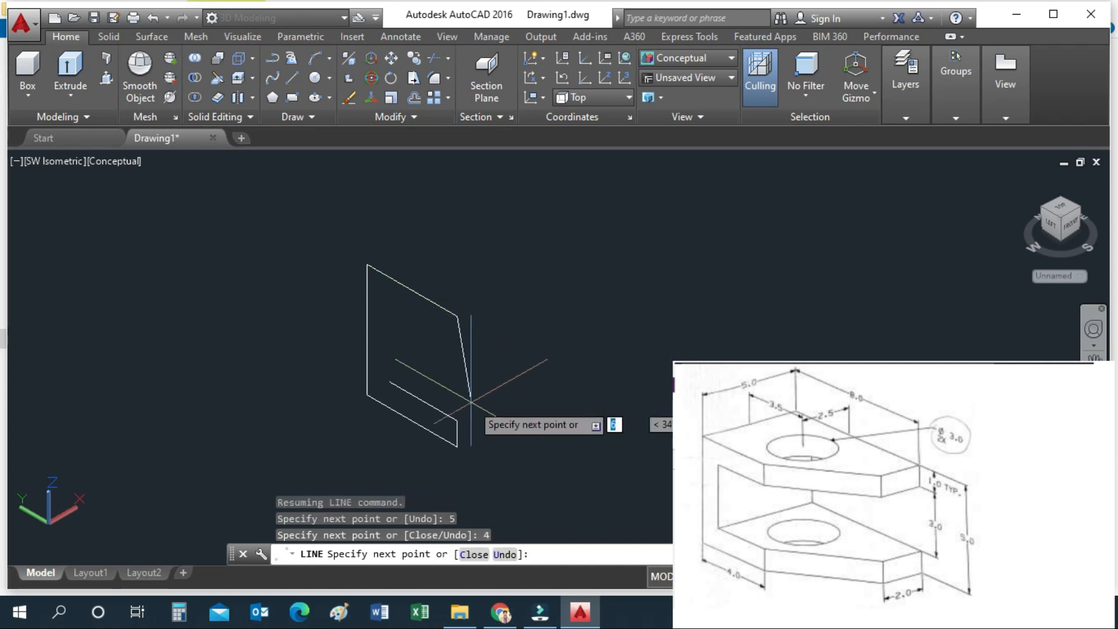
Step: Continue the outline 1 unit down and 3 units along positive Y, closing the C-shaped profile at the lower inner edge's open end
text(1)
key(Return)
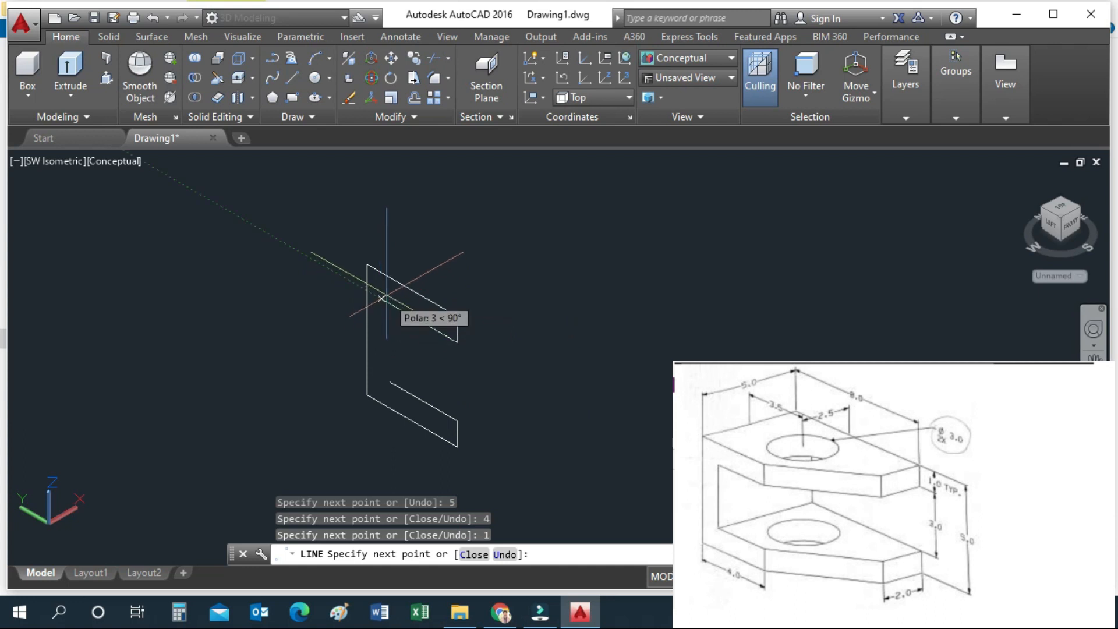
text(3)
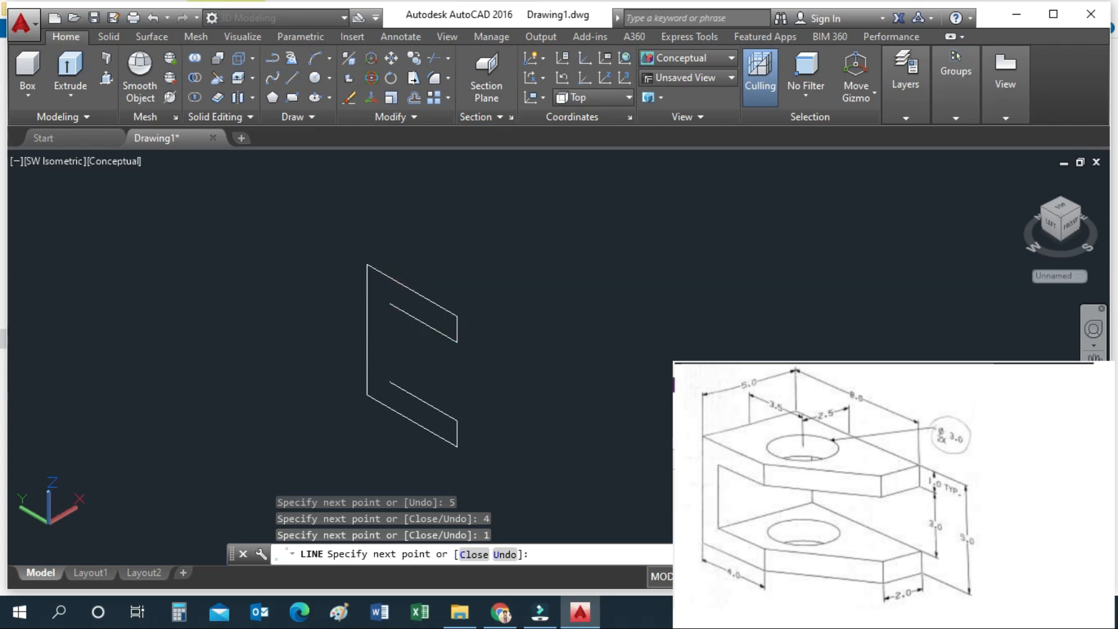
key(Return)
click(389, 381)
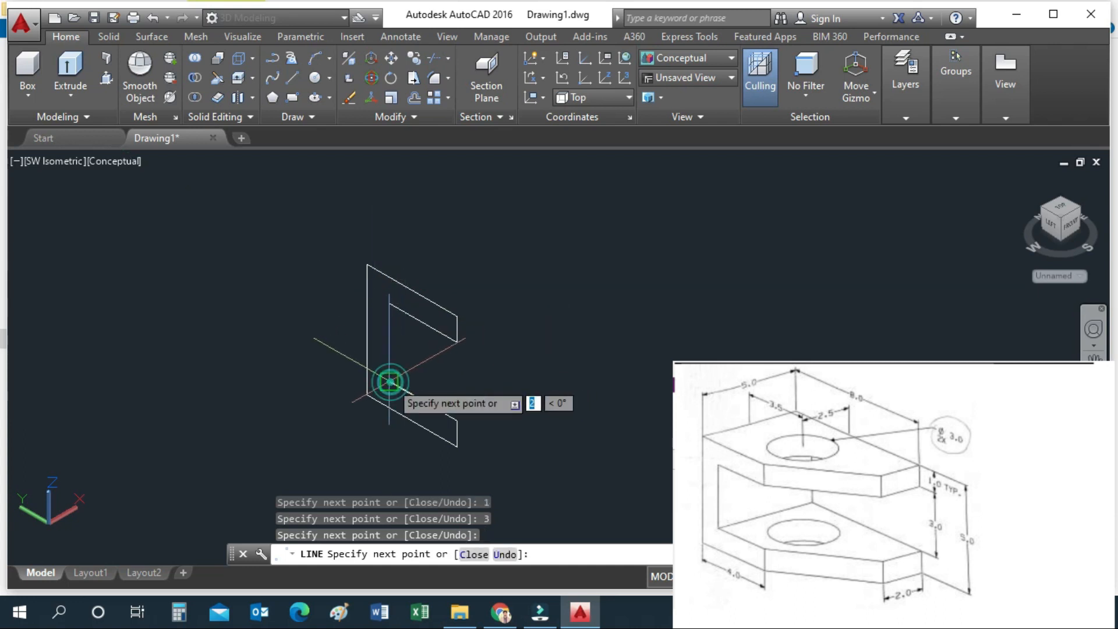
key(Escape)
middle_drag(548, 336, 459, 324)
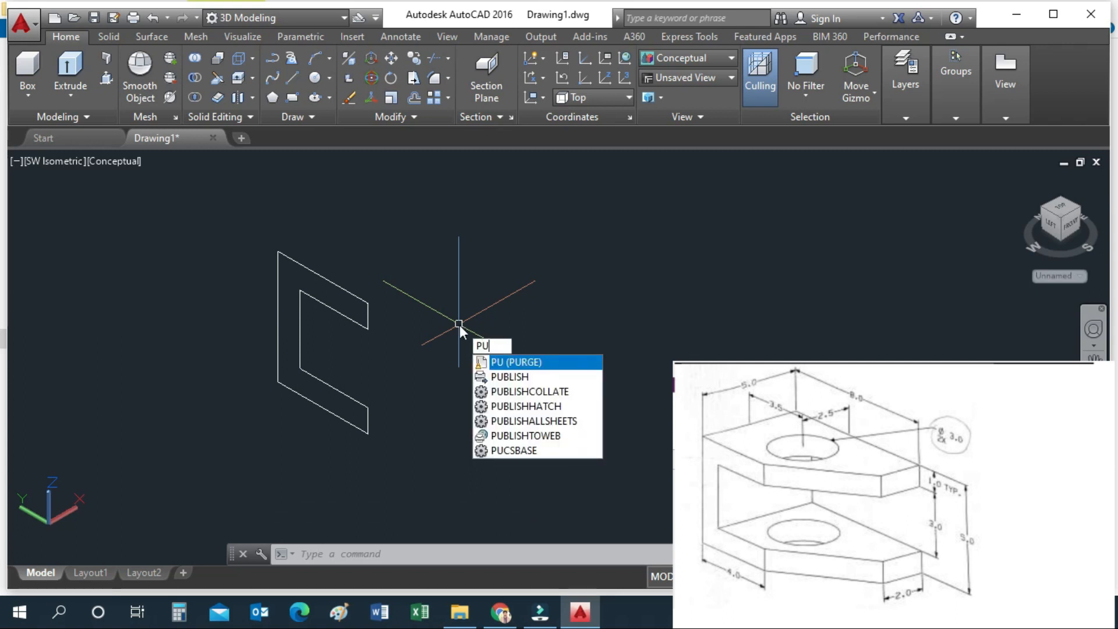
text(l)
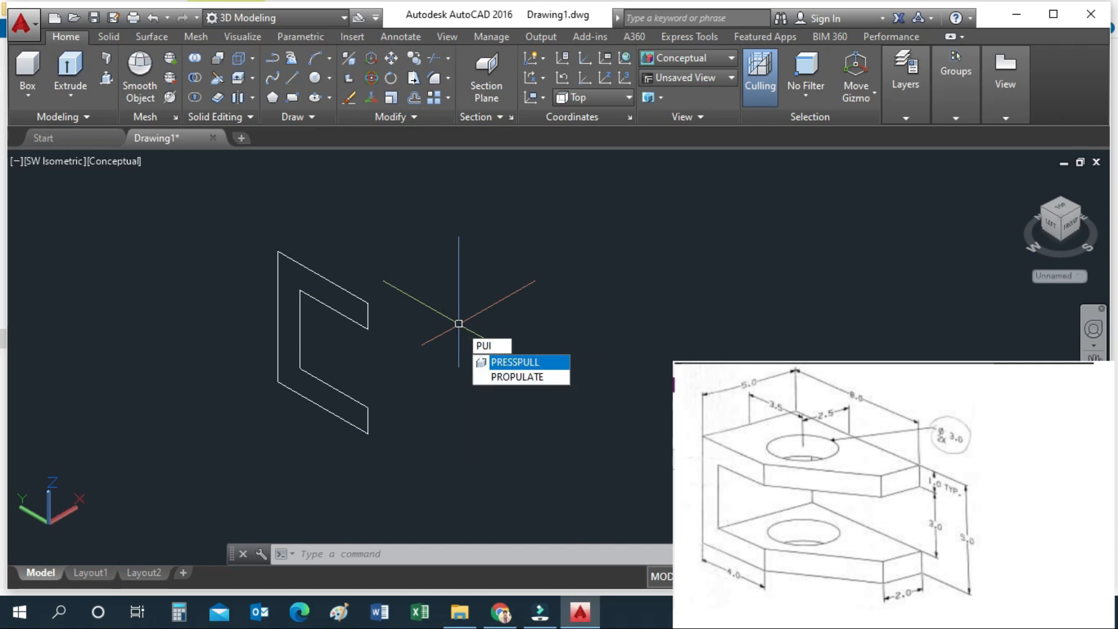
key(Return)
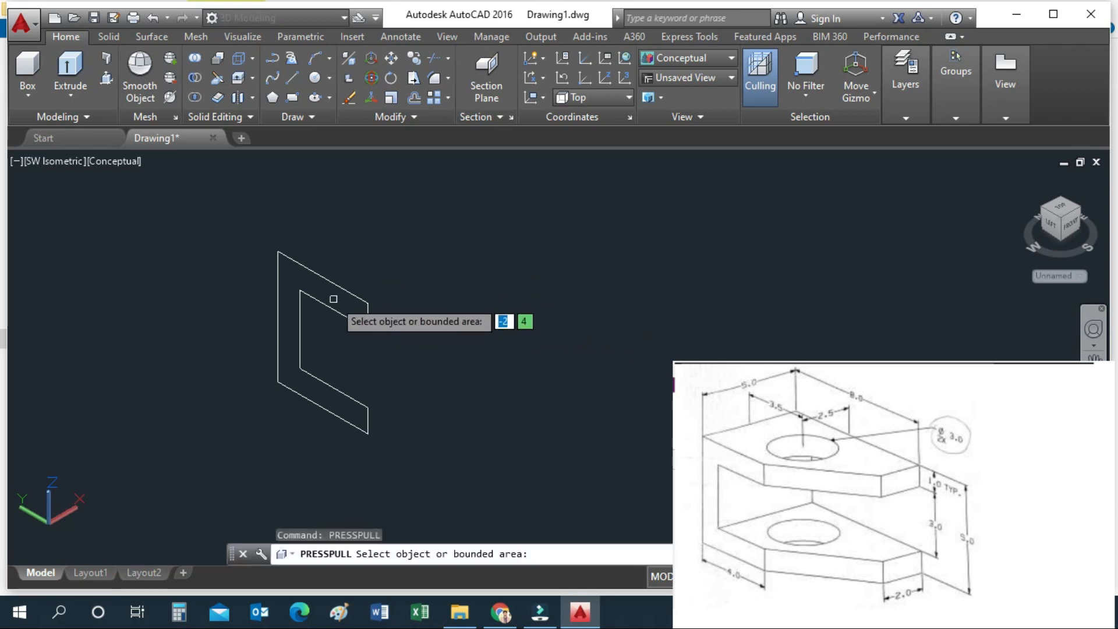
click(260, 243)
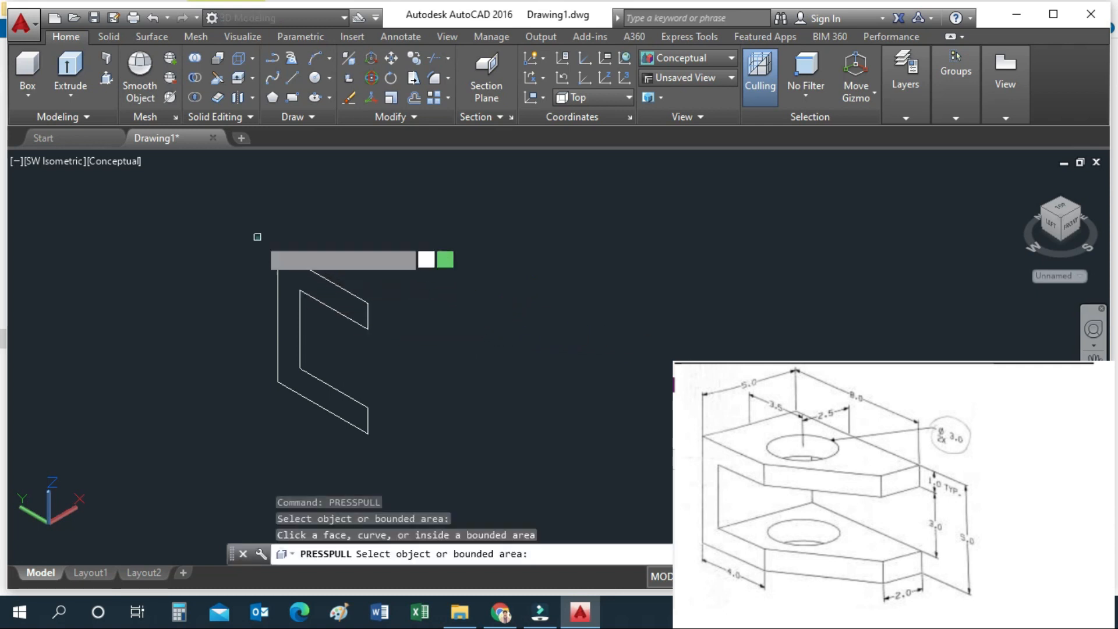
click(413, 443)
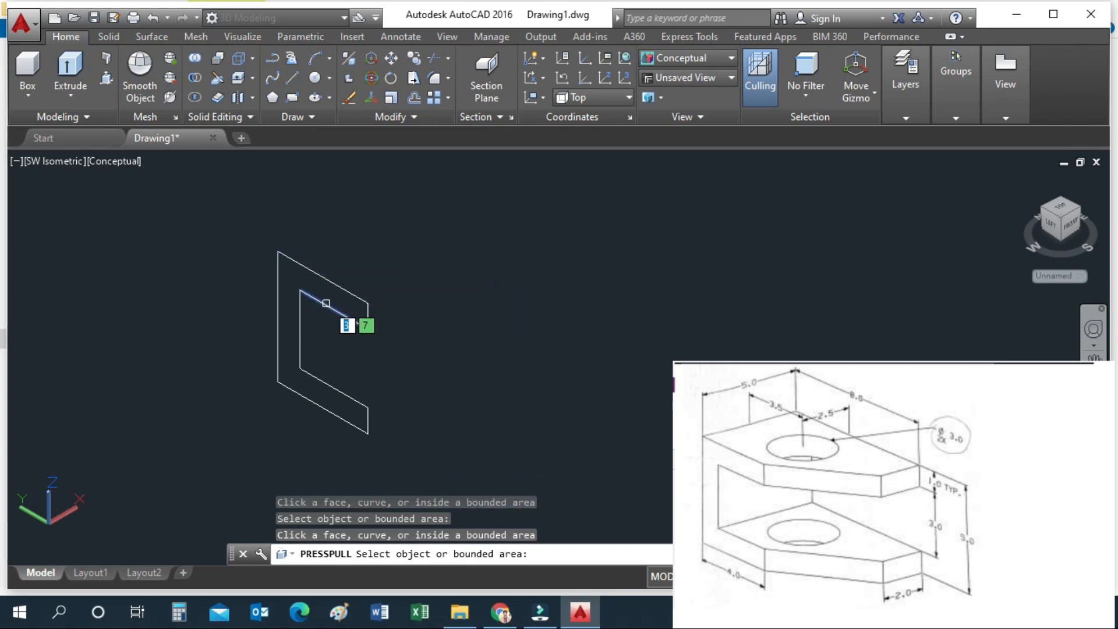
key(Return)
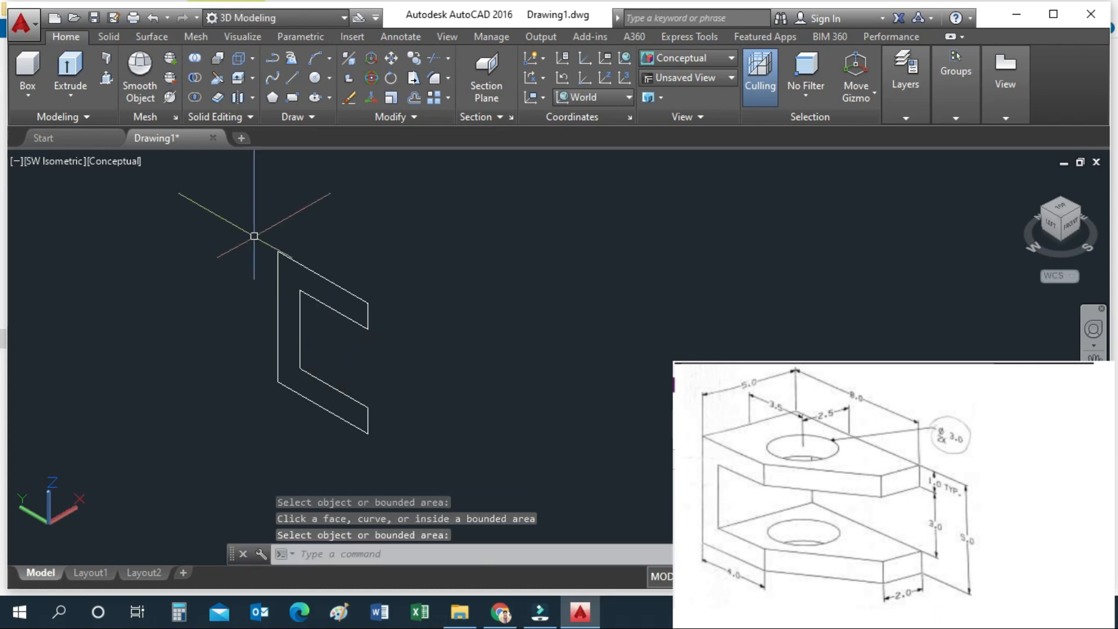
Step: Join all lines of the C-shaped profile into a single polyline
click(229, 212)
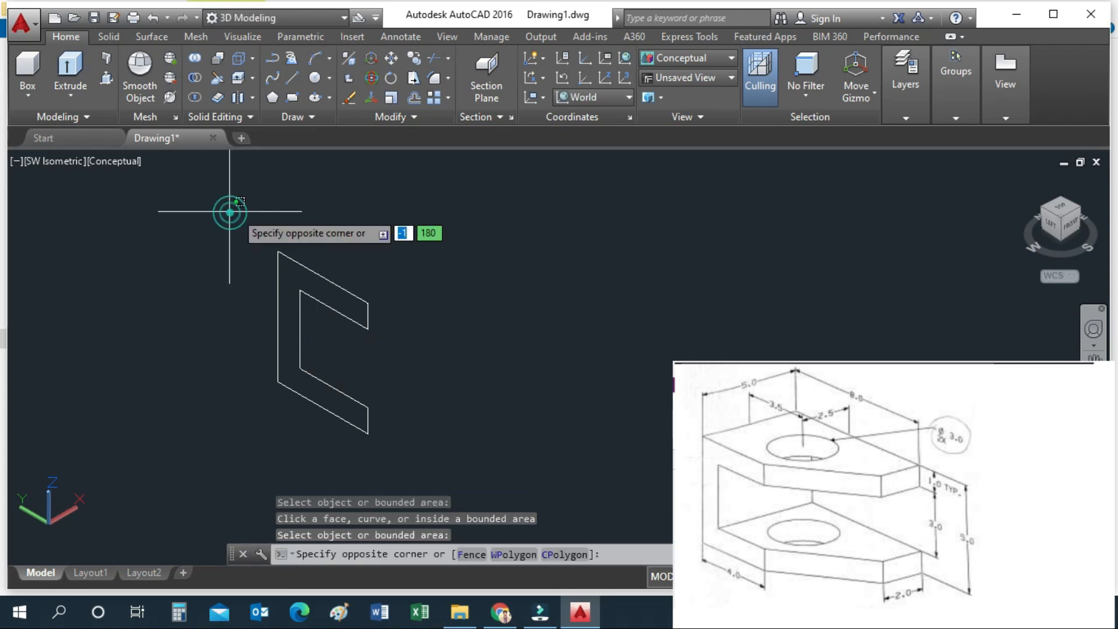
click(431, 455)
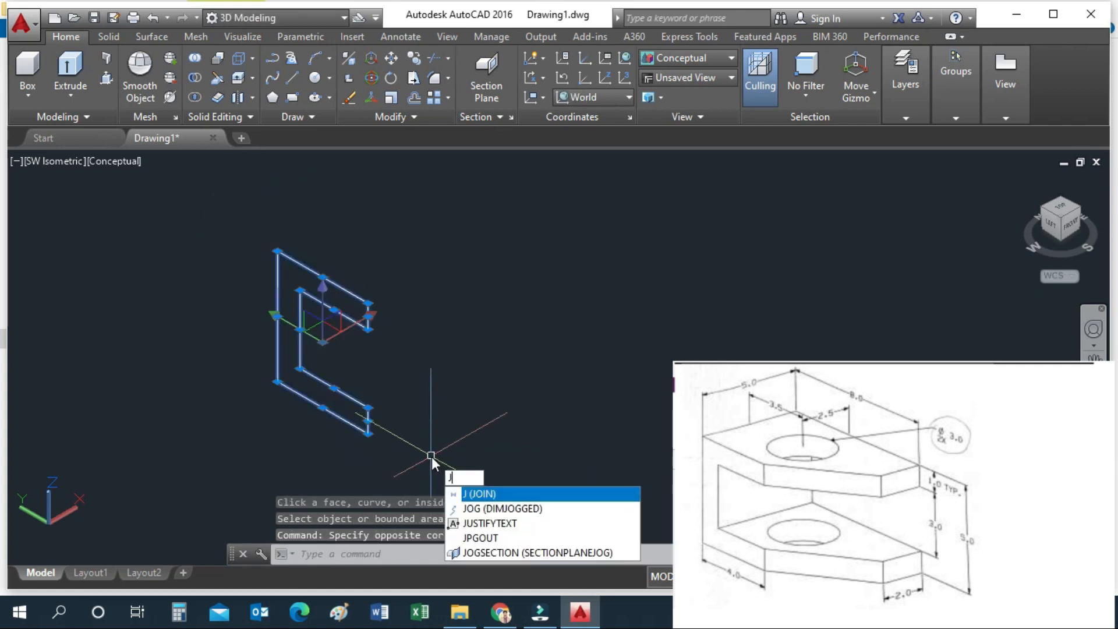
key(Return)
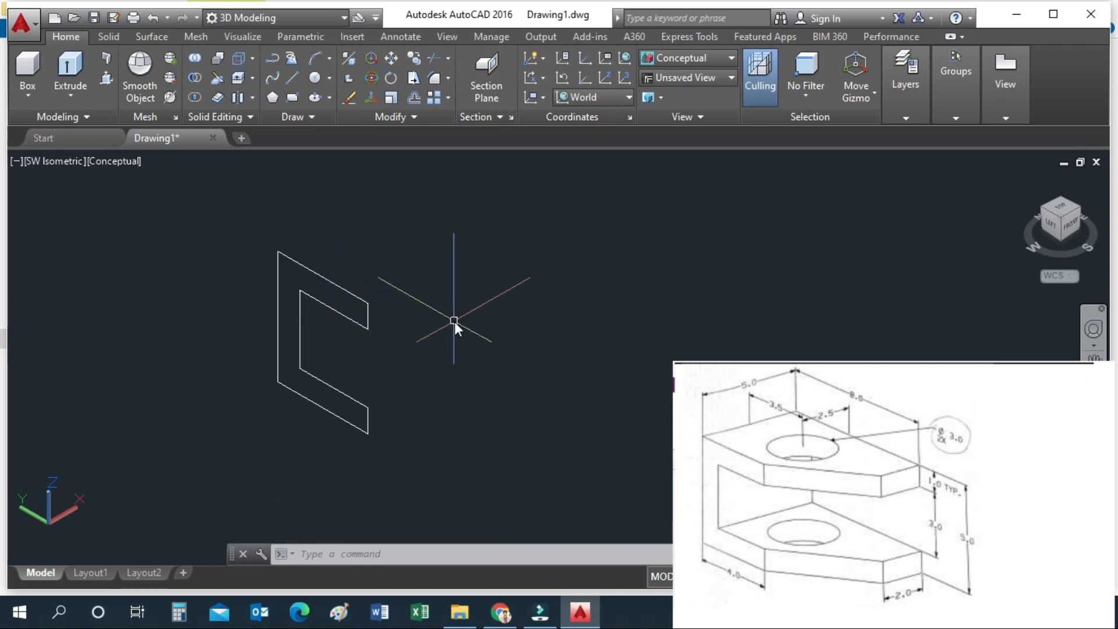
Step: Extrude the joined C-shaped profile 5 units along positive X with Presspull
text(PUL)
key(Return)
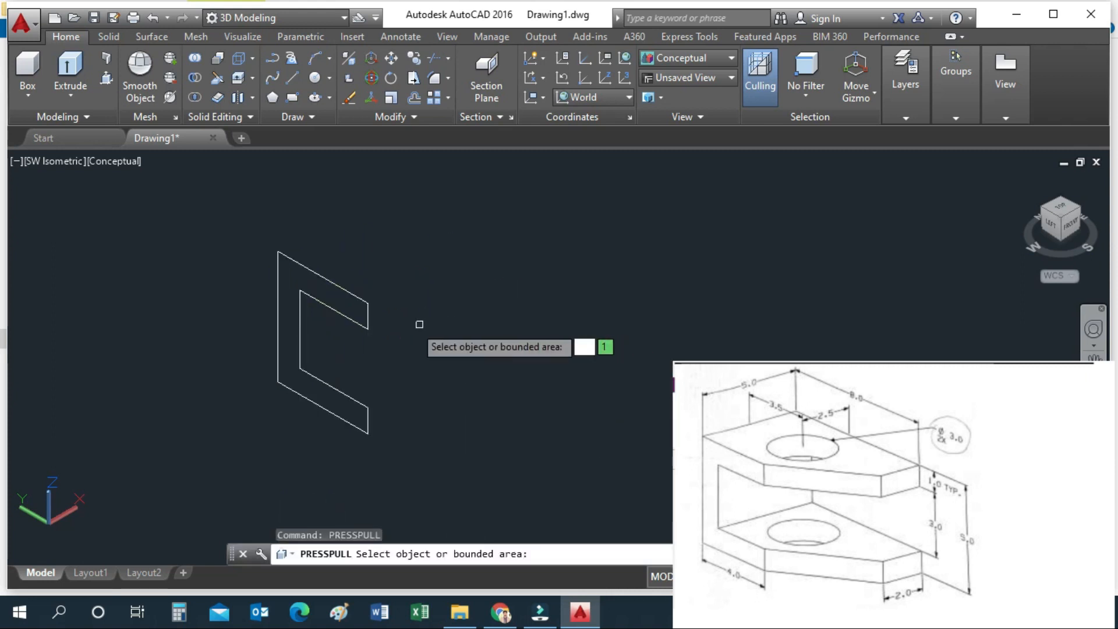
click(353, 300)
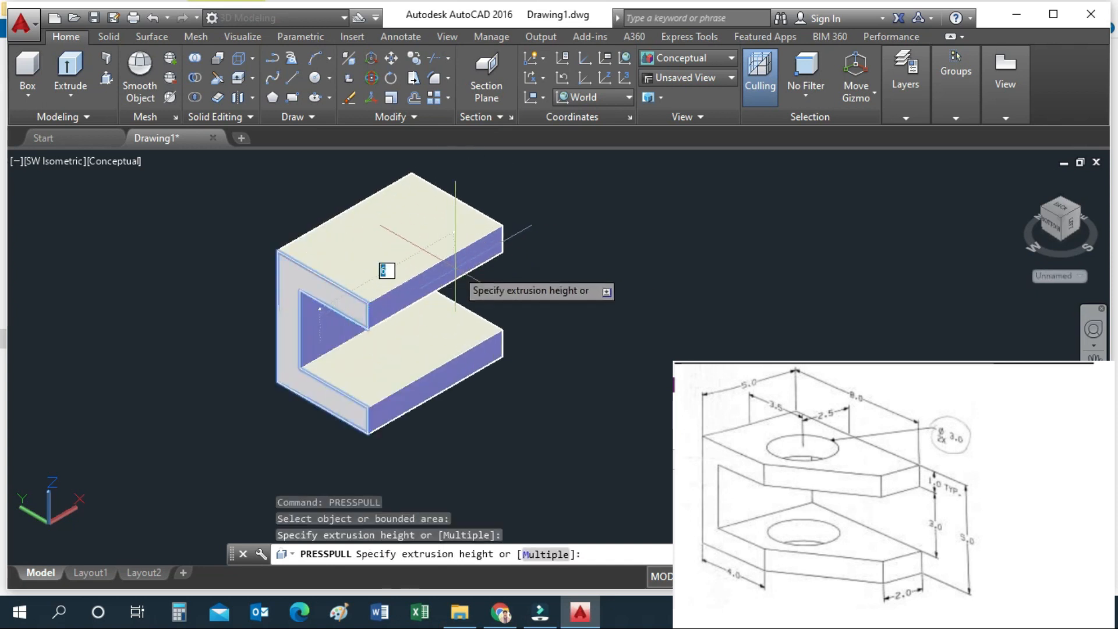
middle_drag(454, 265, 404, 281)
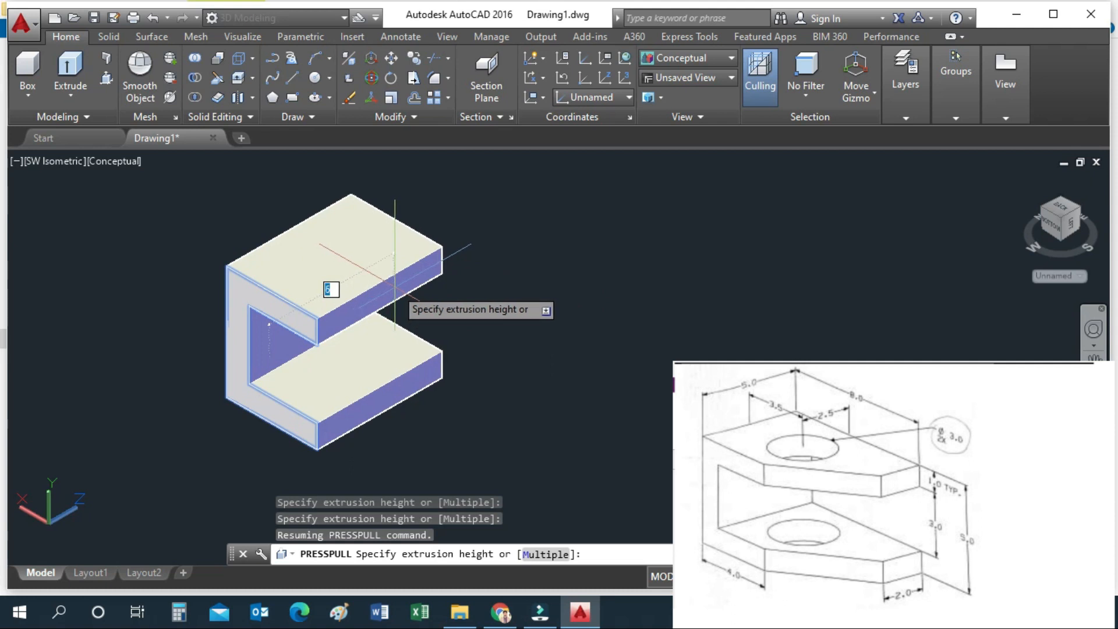
key(Return)
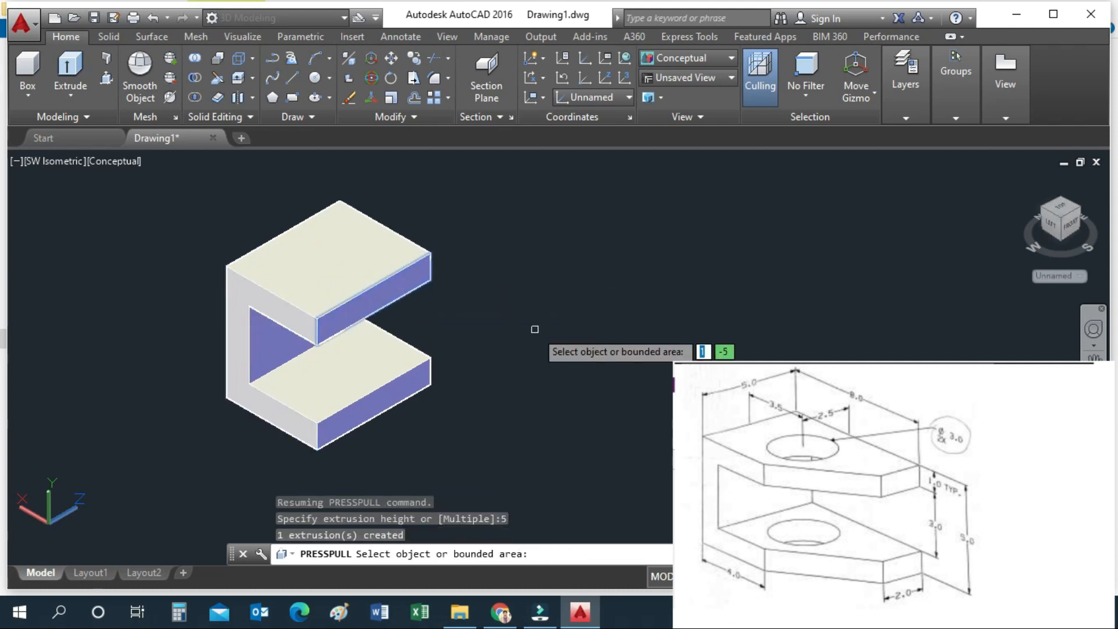
scroll(535, 332, down, 2)
scroll(437, 315, up, 2)
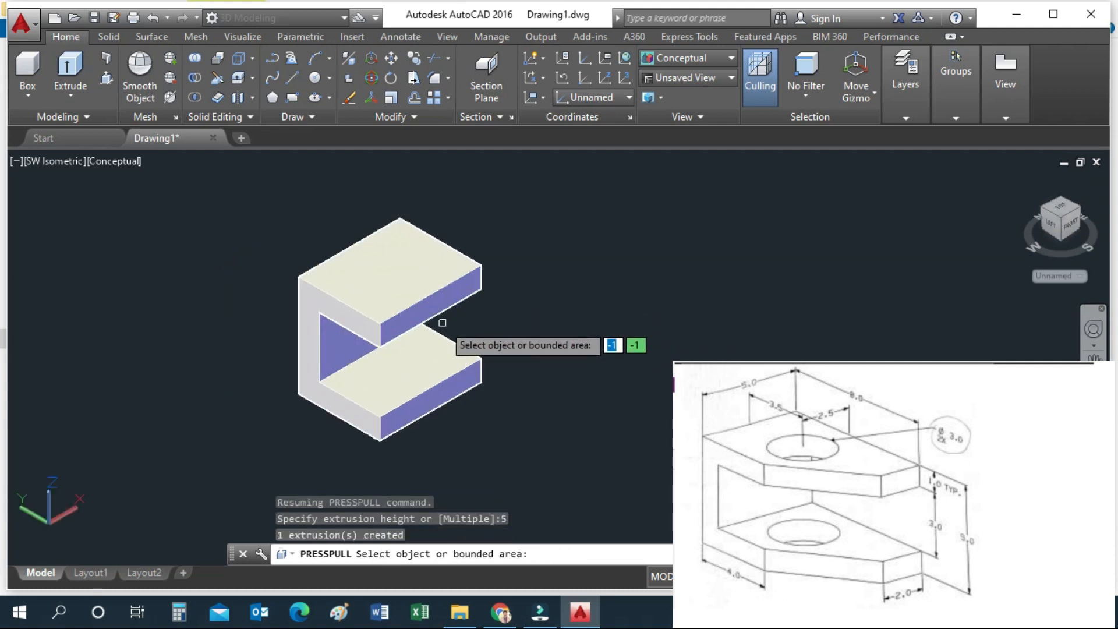
key(Return)
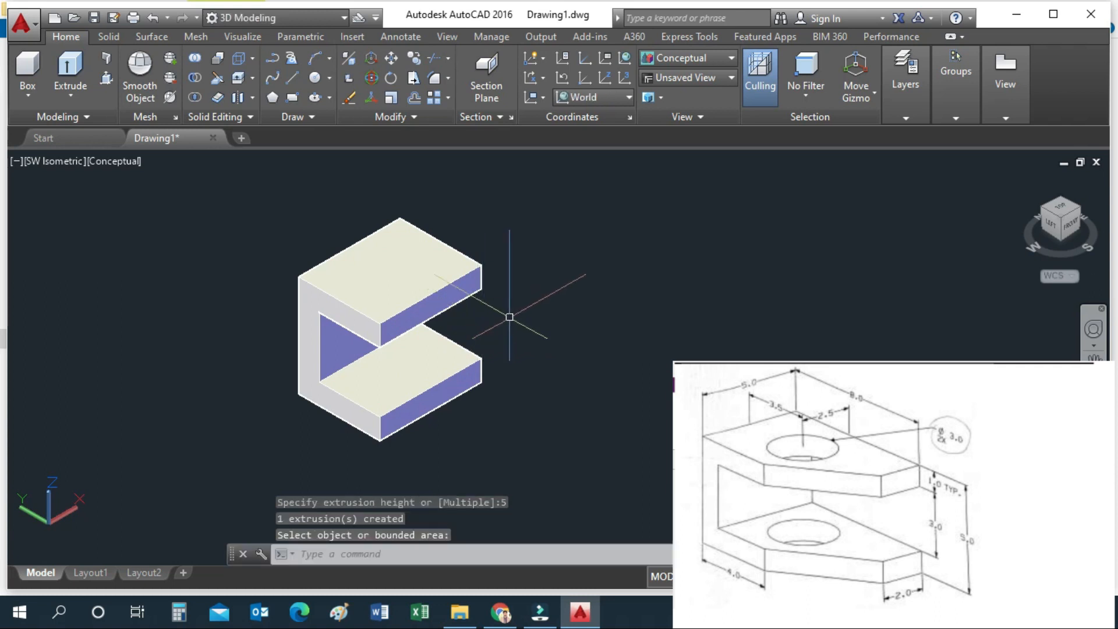
Step: Draw a line 8 units along negative Y from the rear corner of the solid's top face
text(l)
key(Return)
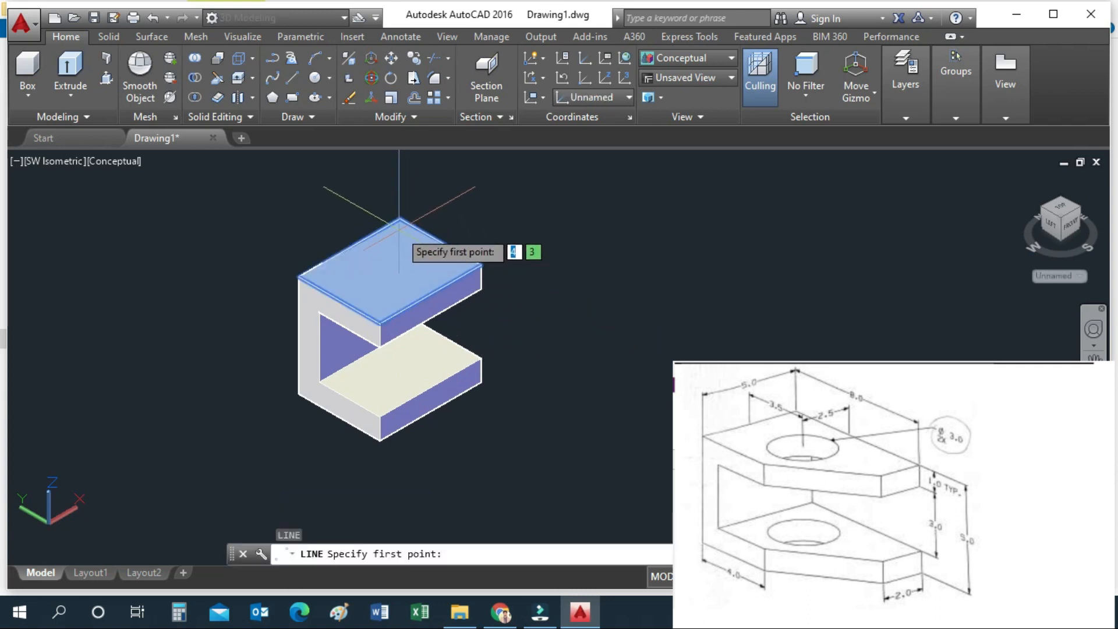
click(401, 222)
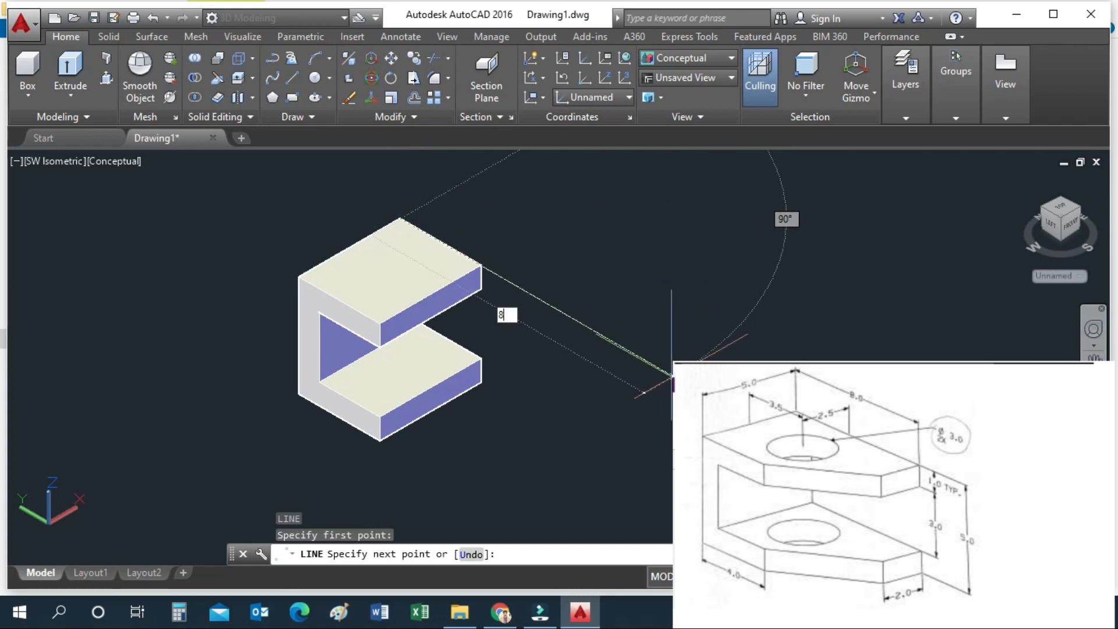
text(8)
key(Return)
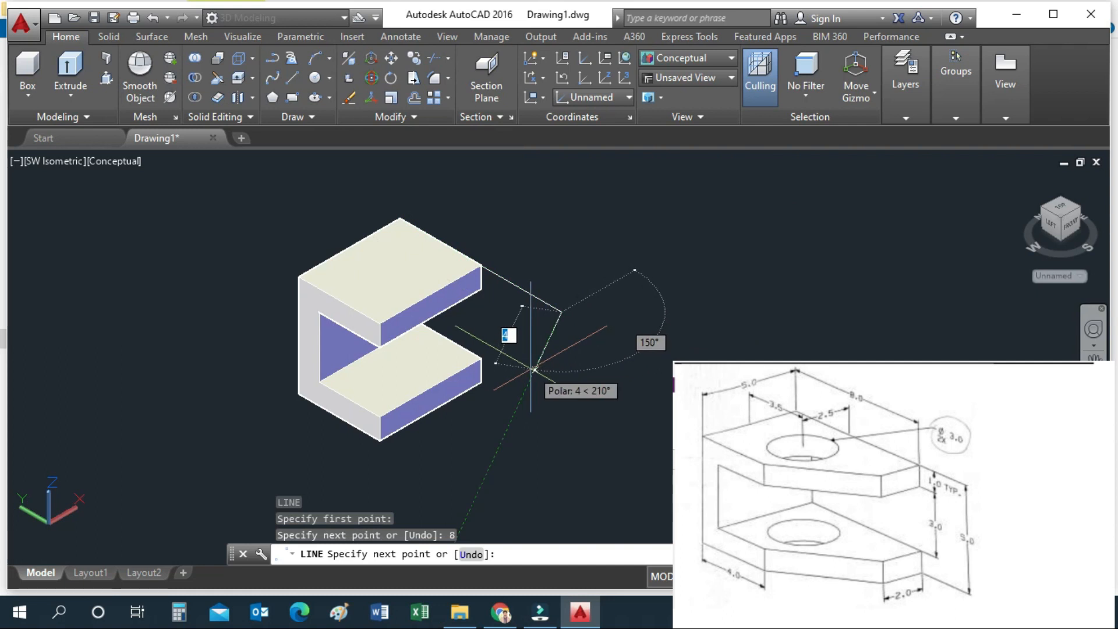
key(Escape)
Step: From the same rear top corner, draw connected lines 5 units along negative X and 4 units along negative Y
key(space)
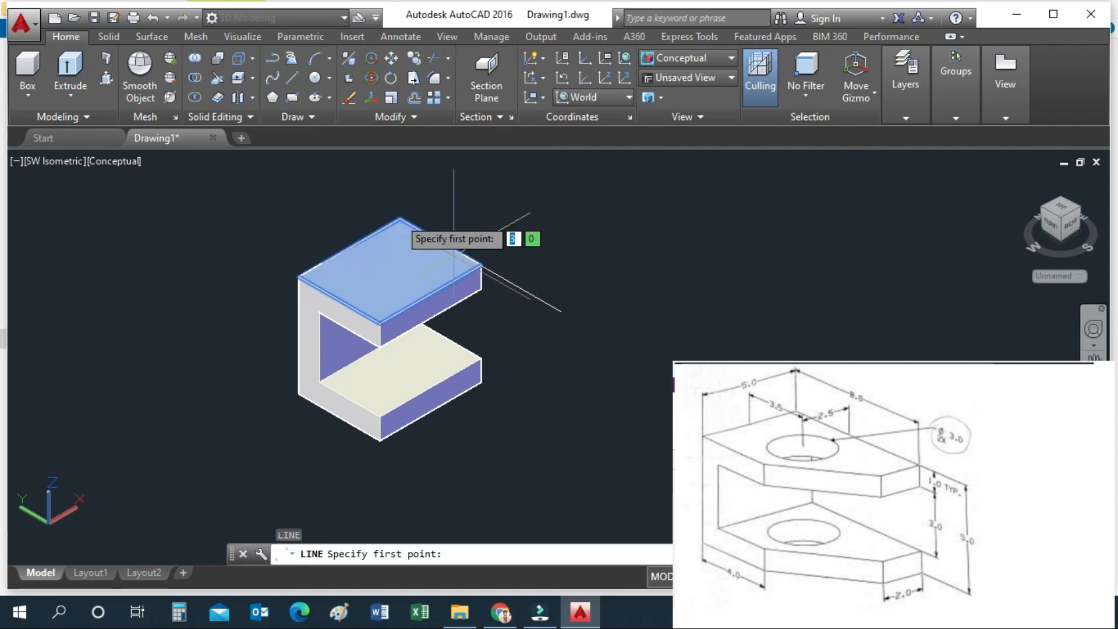
click(401, 218)
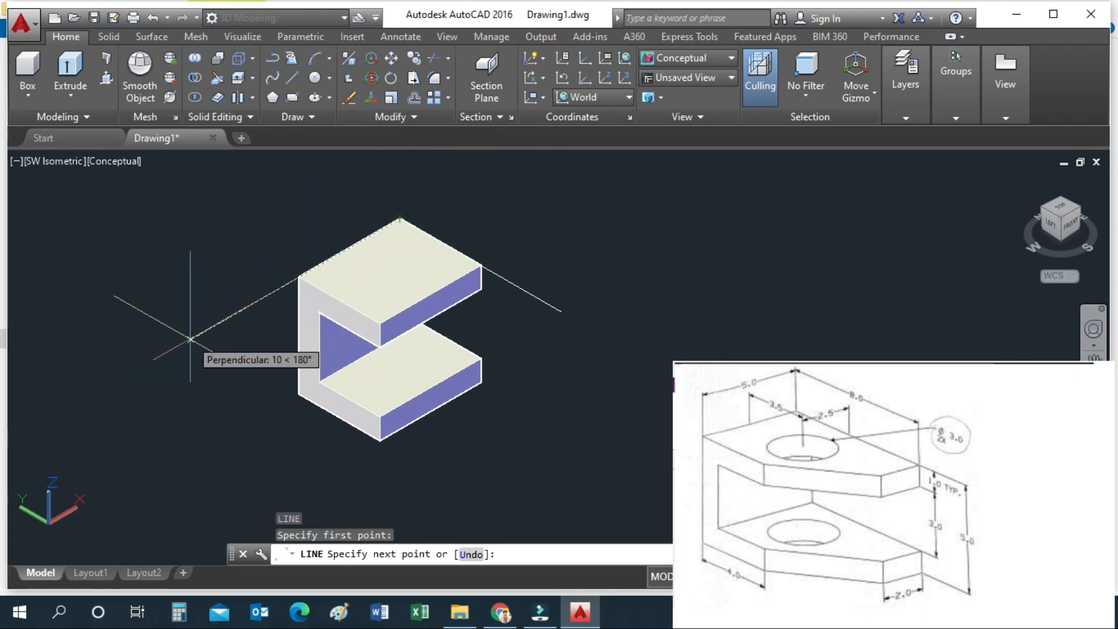
text(5)
key(Return)
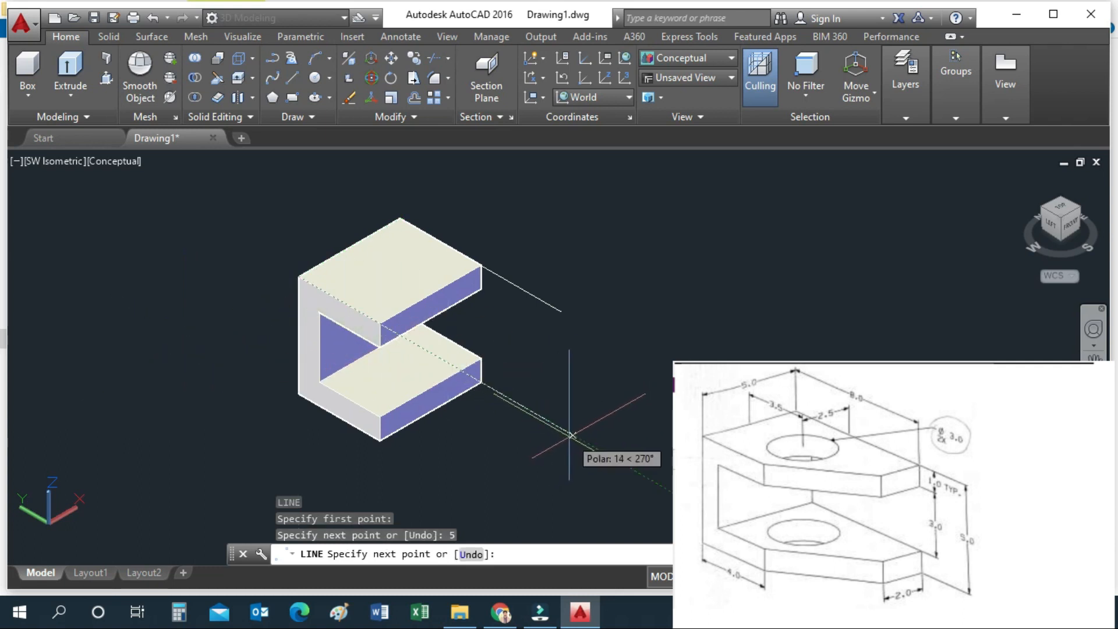
text(4)
key(Return)
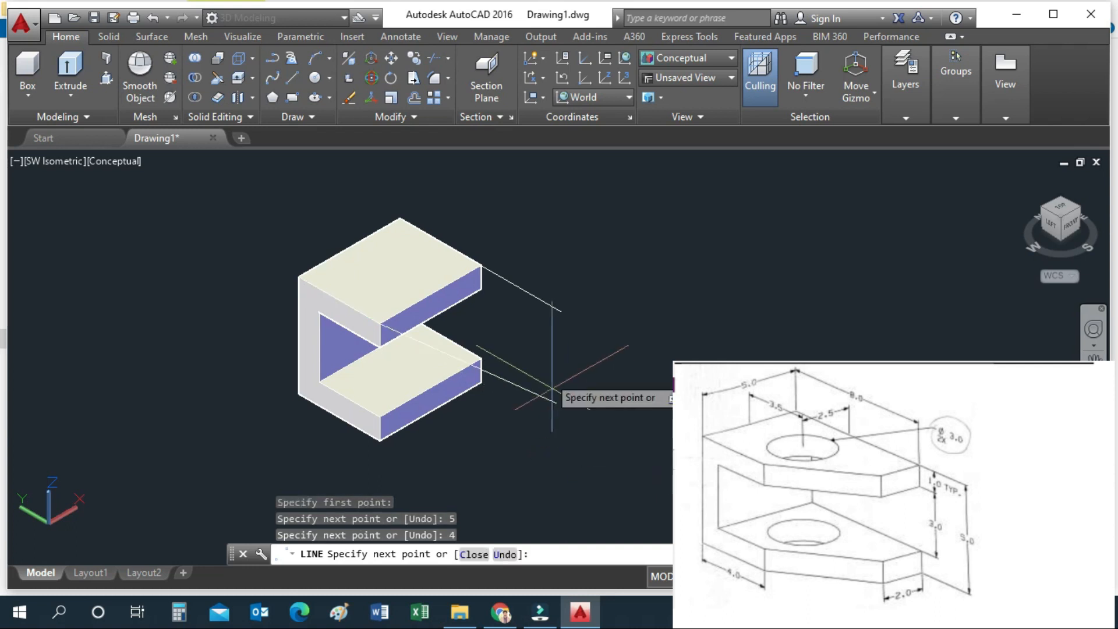
key(Escape)
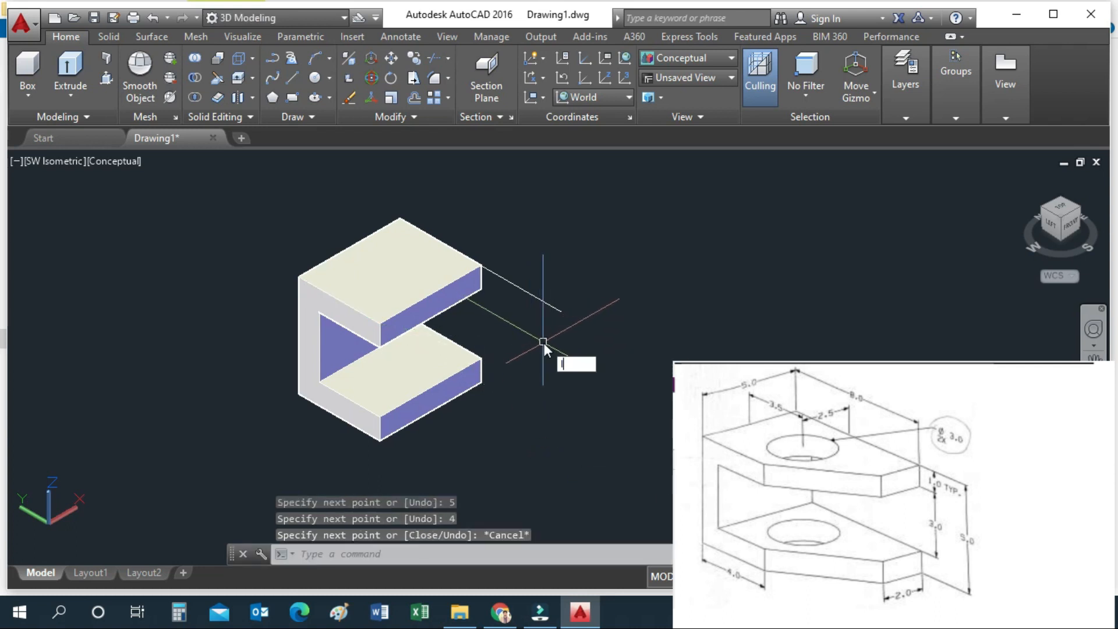
Step: From the 8-unit line's free end, draw a line 2 units along negative X and close the outline at the top face's front corner
key(Return)
click(559, 312)
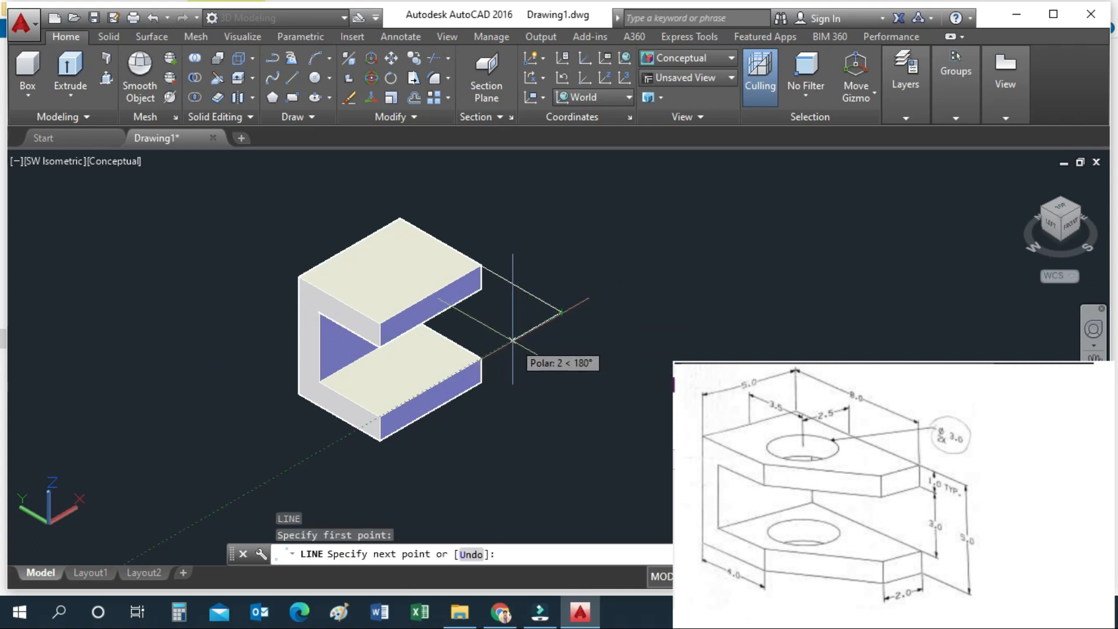
key(Return)
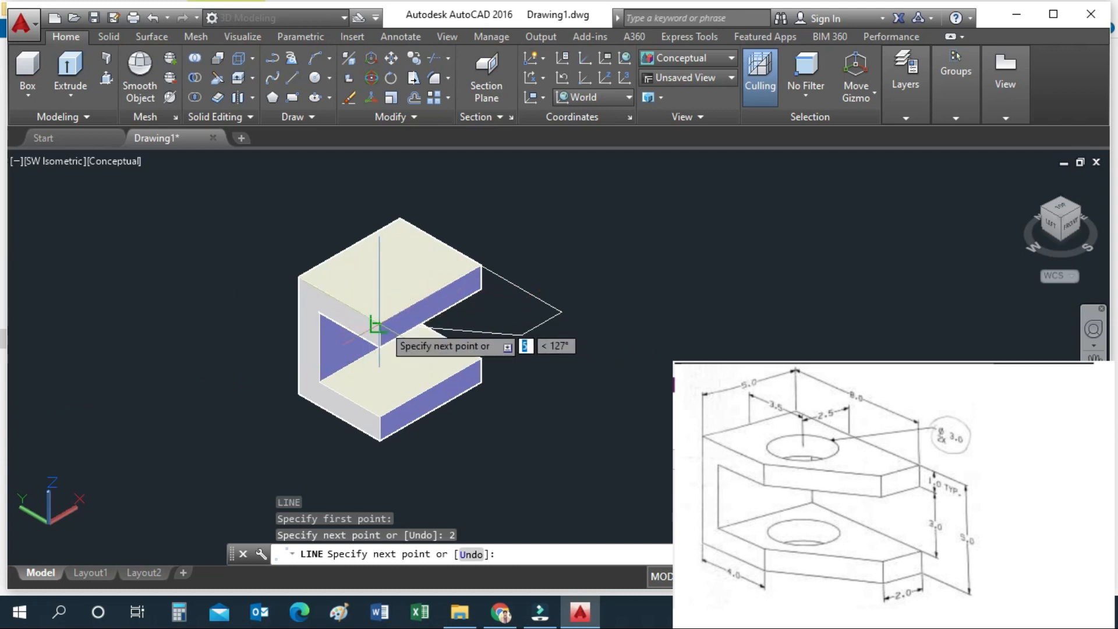
click(379, 323)
key(Escape)
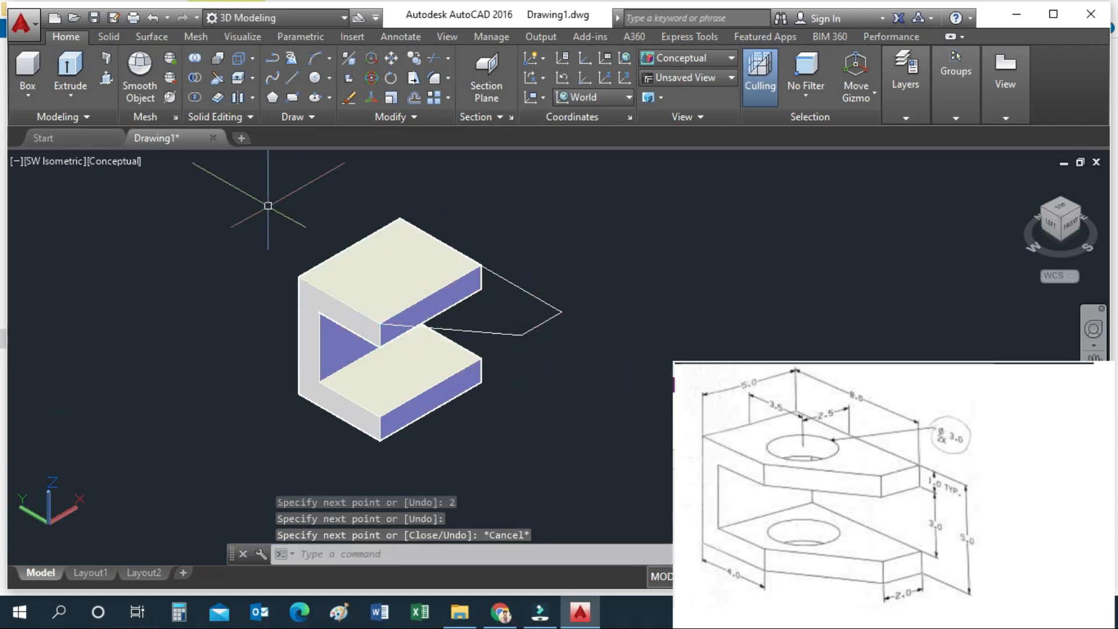
Step: Join the five lines of the chamfered plate outline on the top face into one polyline
click(234, 181)
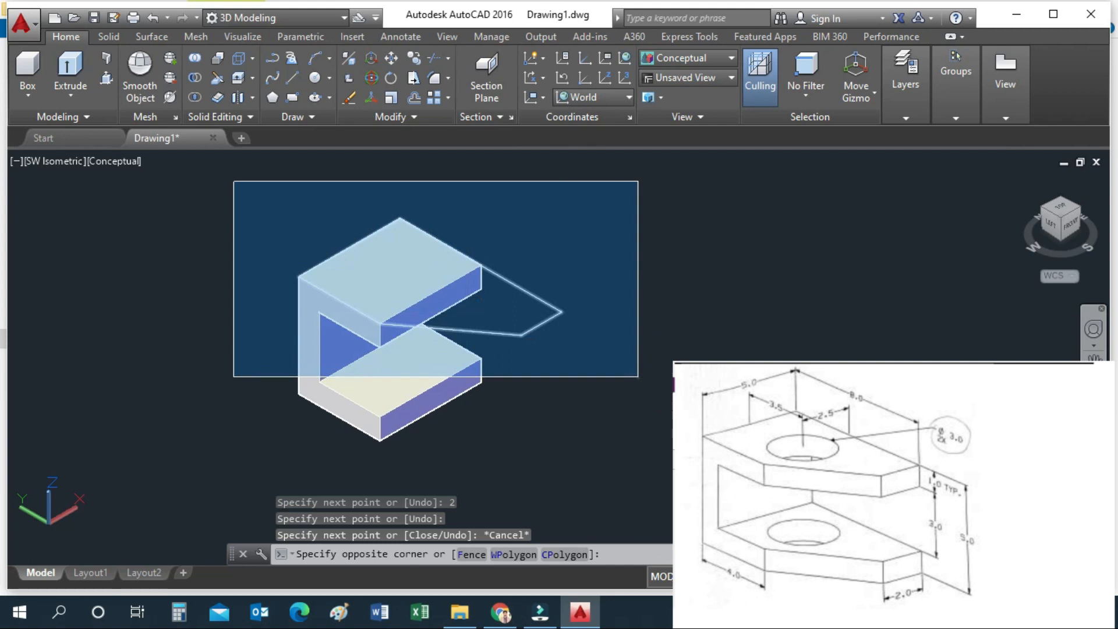
click(638, 377)
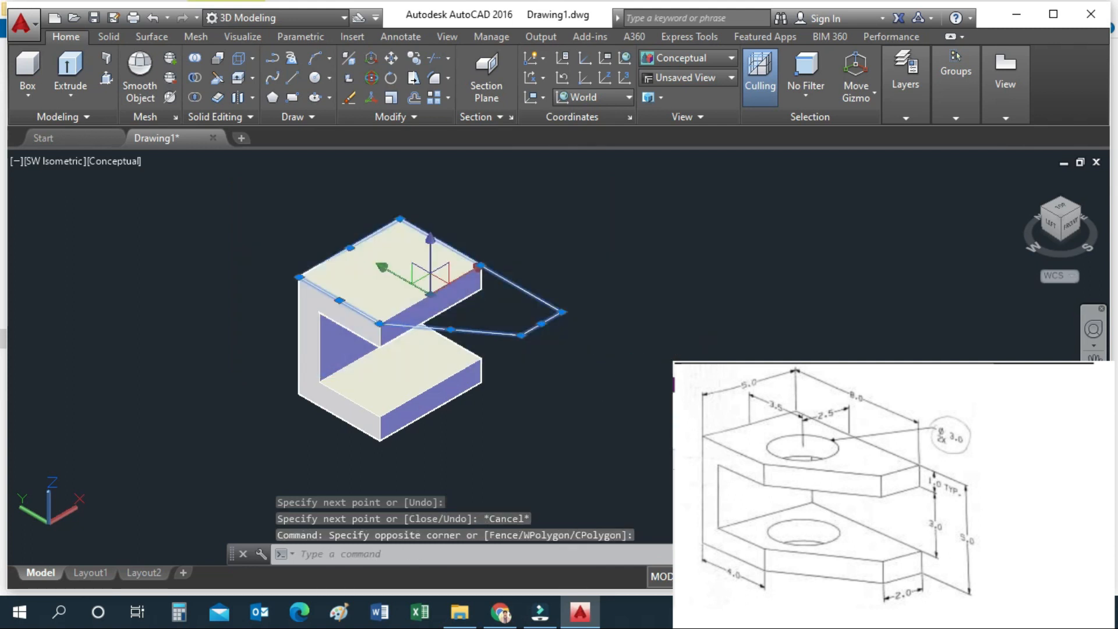
text(j)
key(Return)
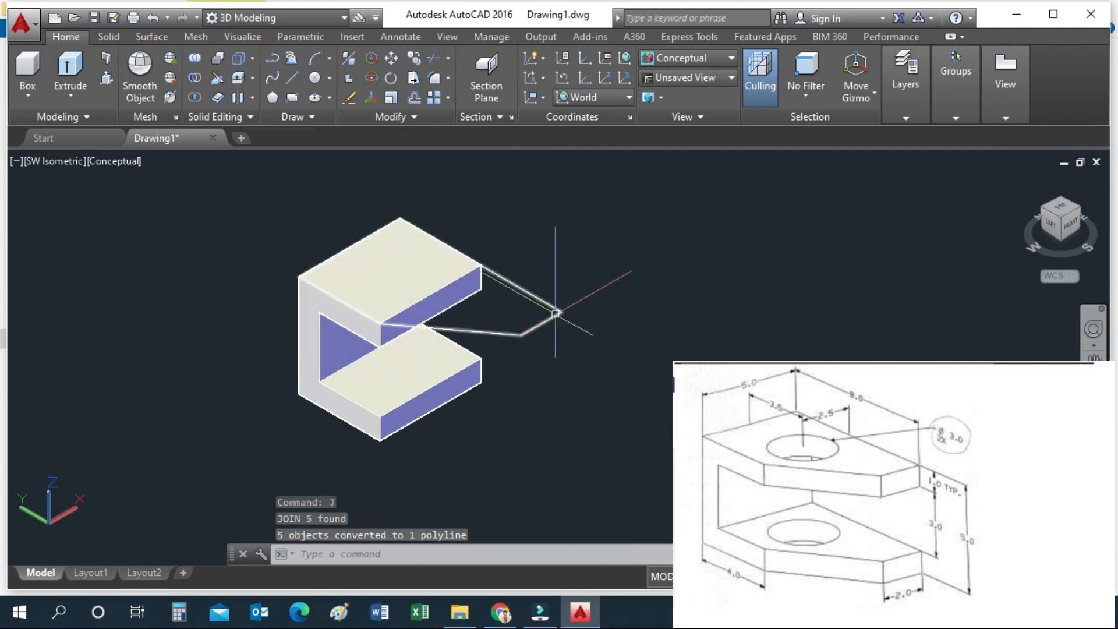
Step: Extrude the chamfered plate outline 1 unit downward with Presspull
text(press)
key(Return)
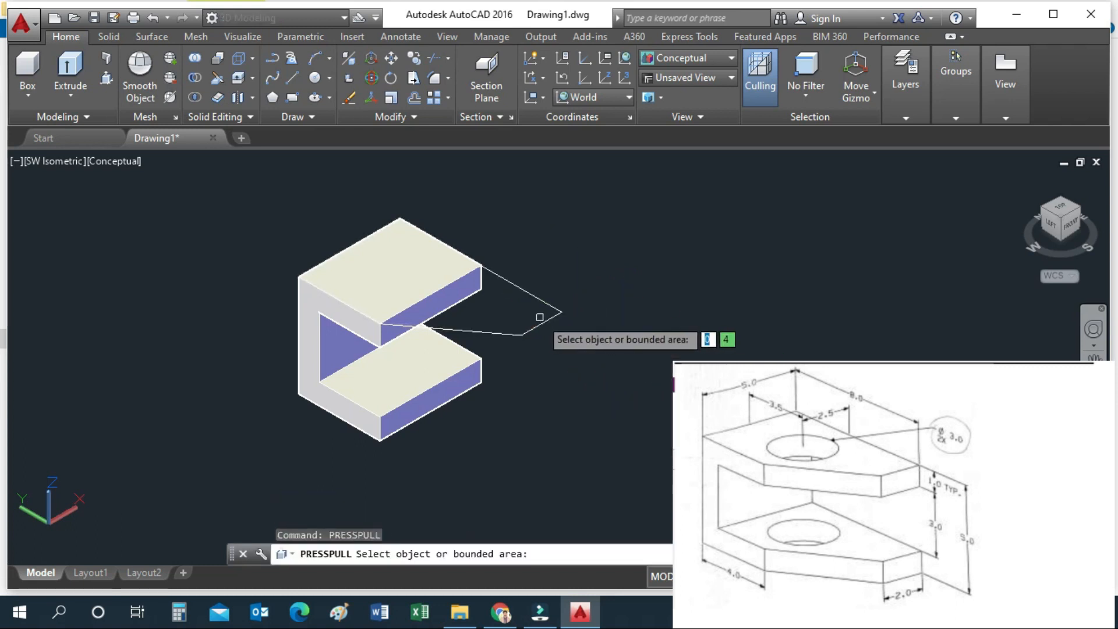
click(540, 319)
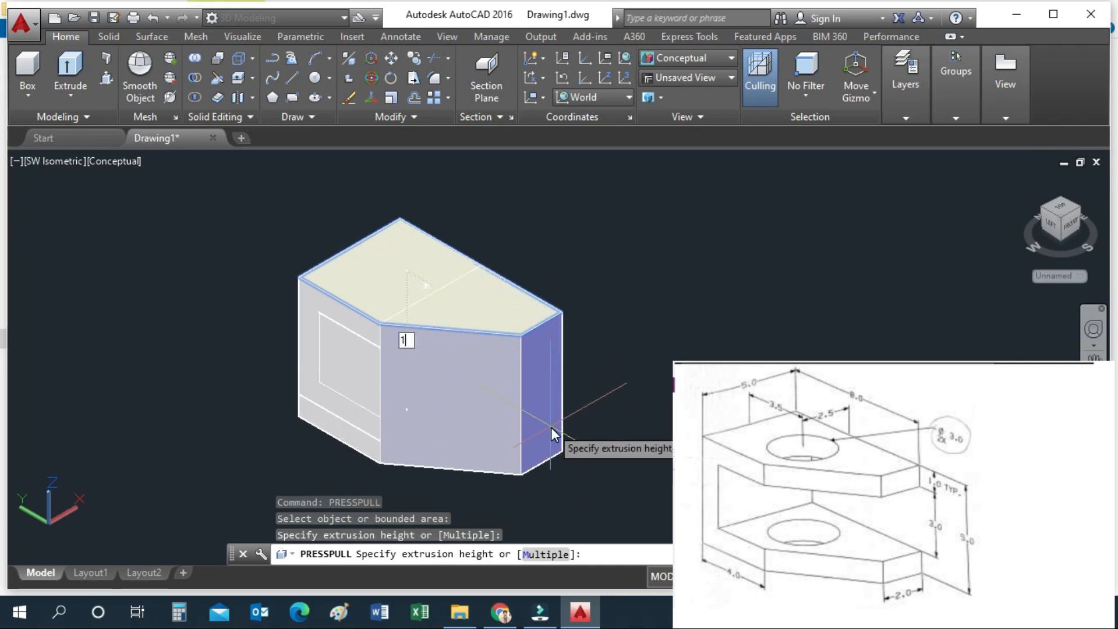
text(1)
key(Return)
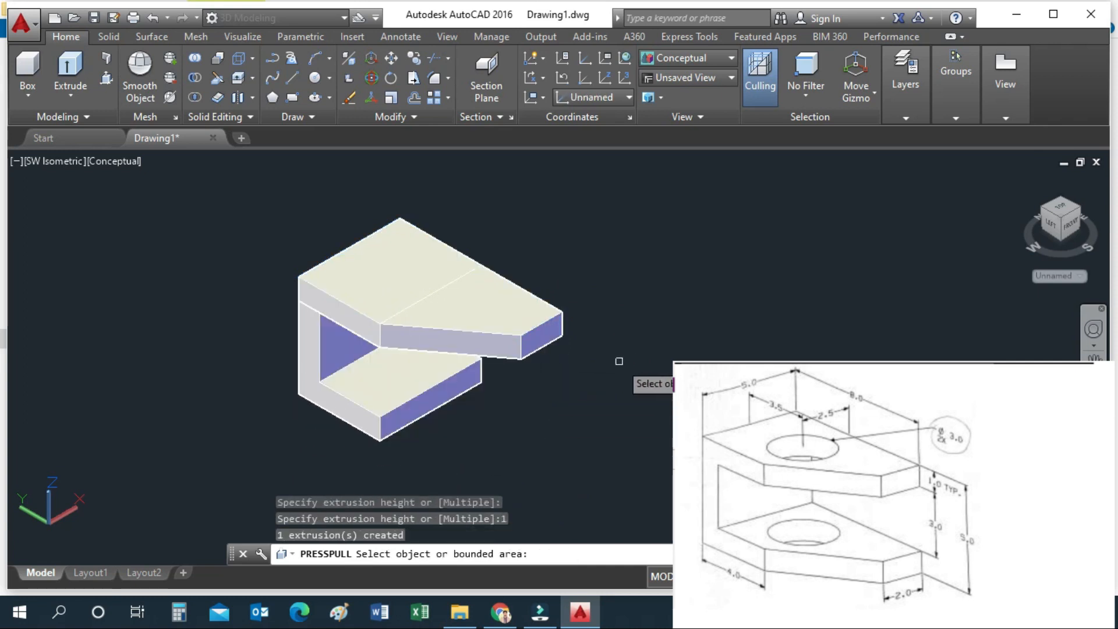
key(Return)
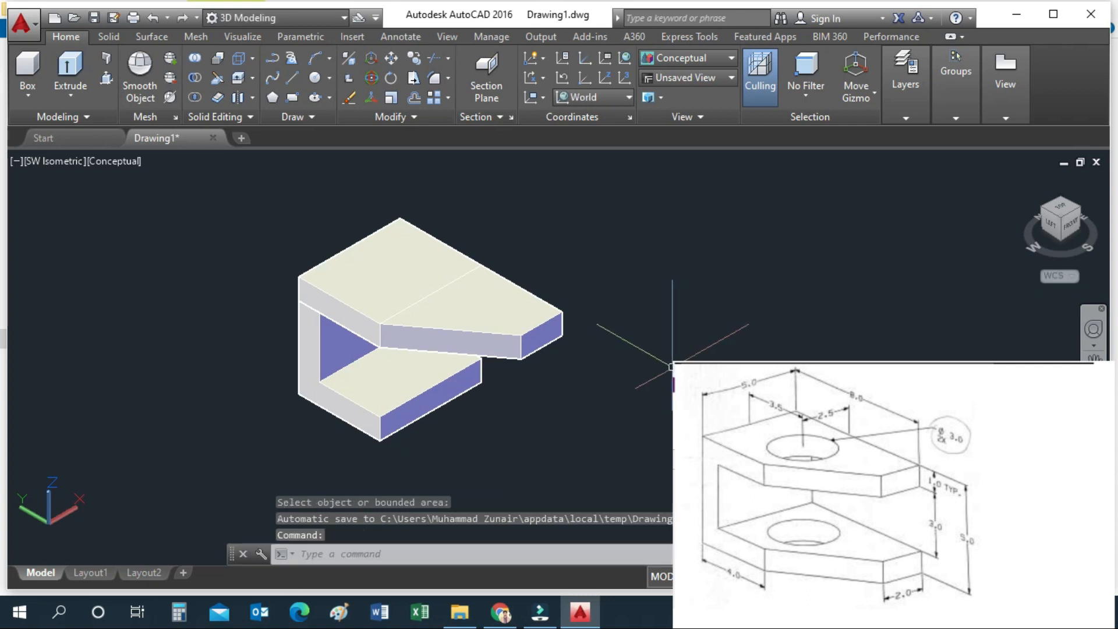
key(Escape)
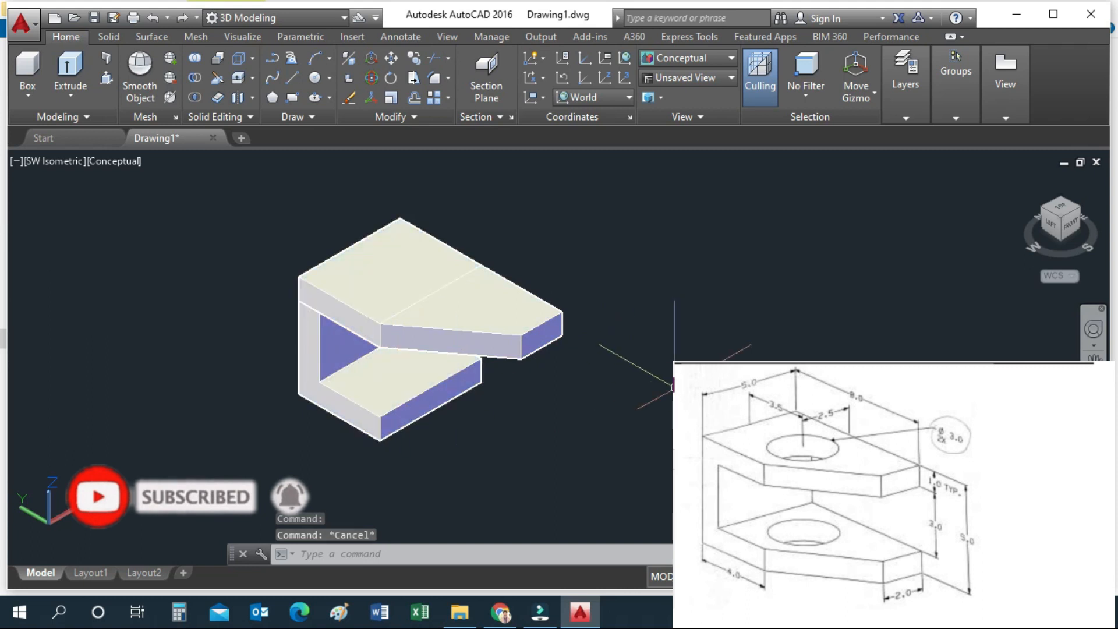
text(co)
key(Return)
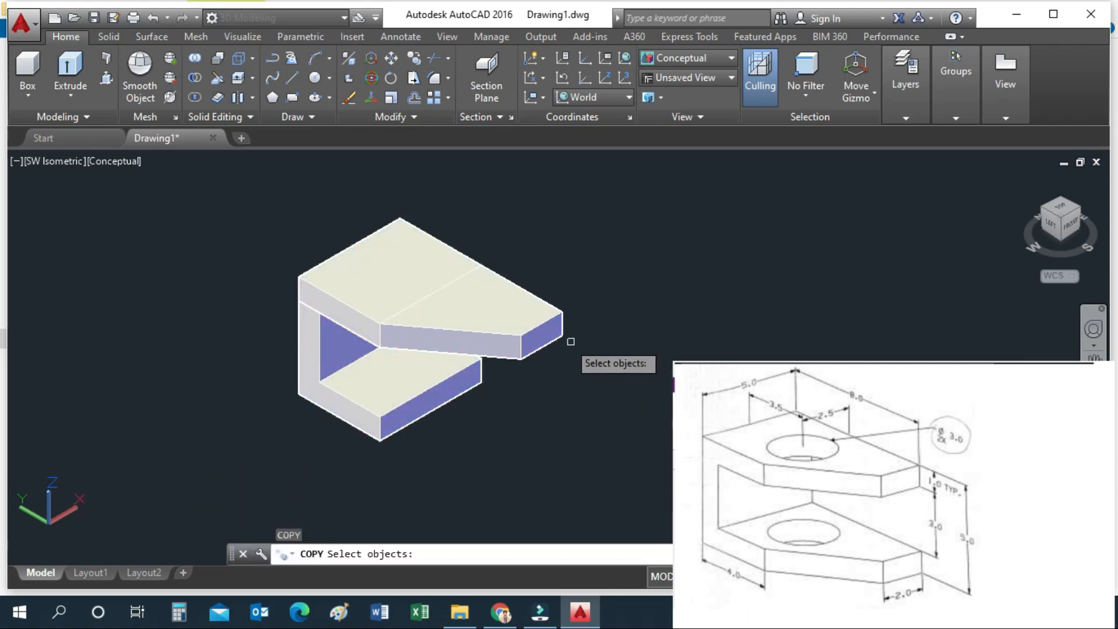
click(552, 333)
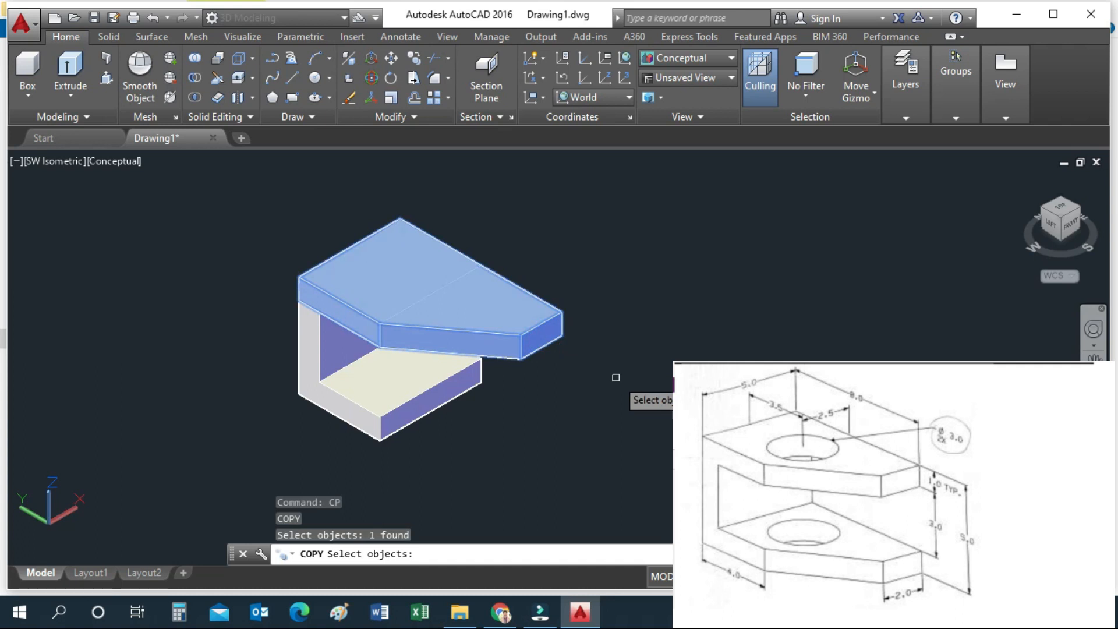
key(Return)
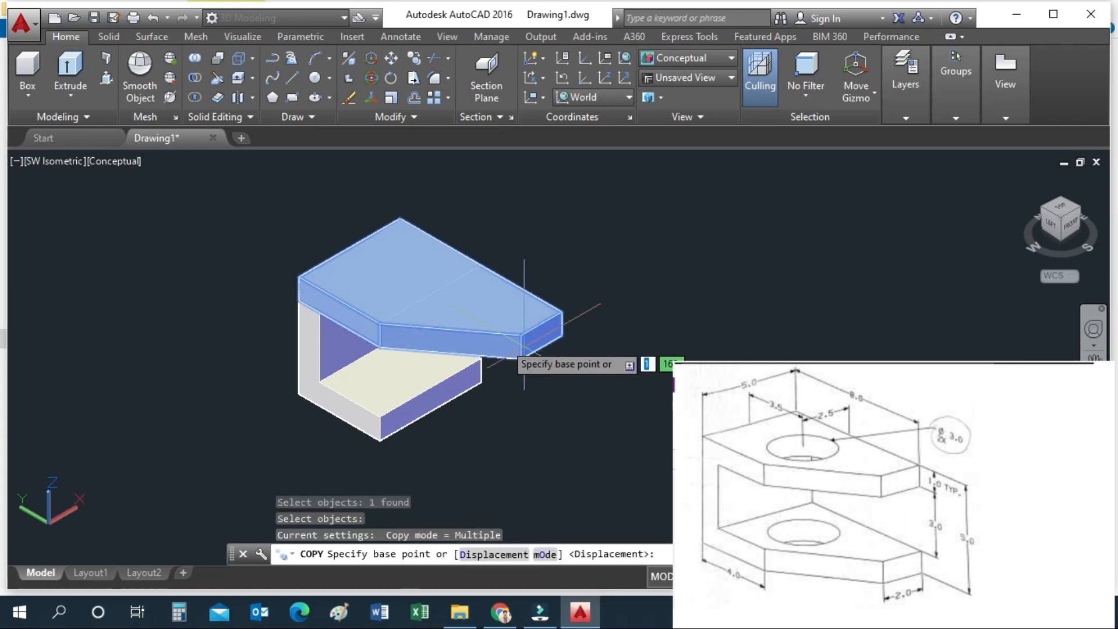
click(298, 277)
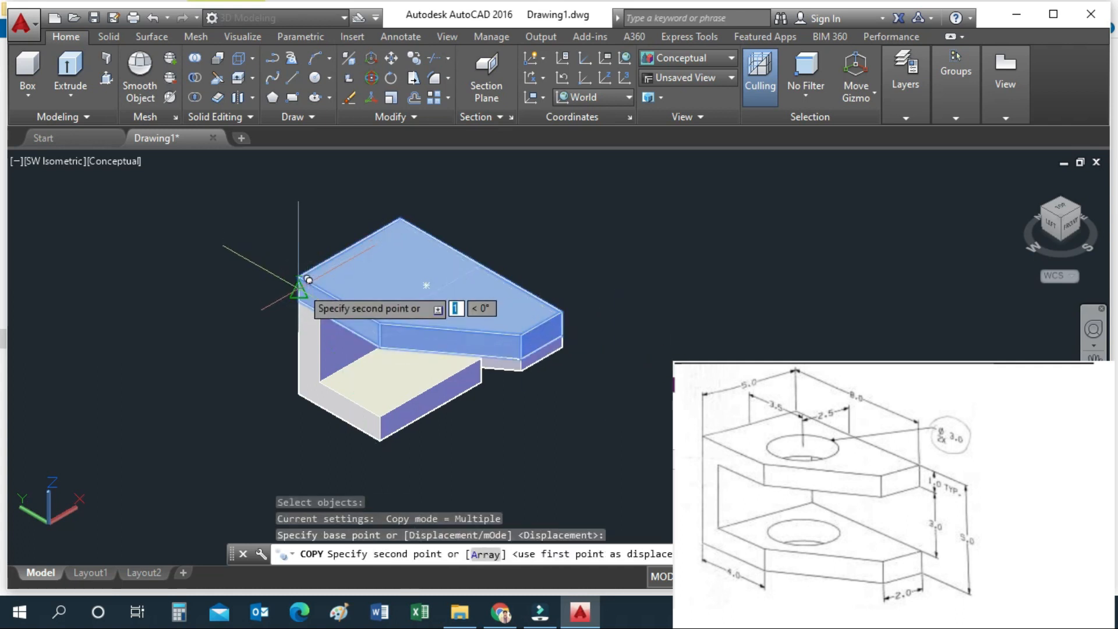
key(Escape)
Step: Copy the upper chamfered plate from its lower rear corner to the matching bottom corner of the C-shaped body
text(cp)
key(Return)
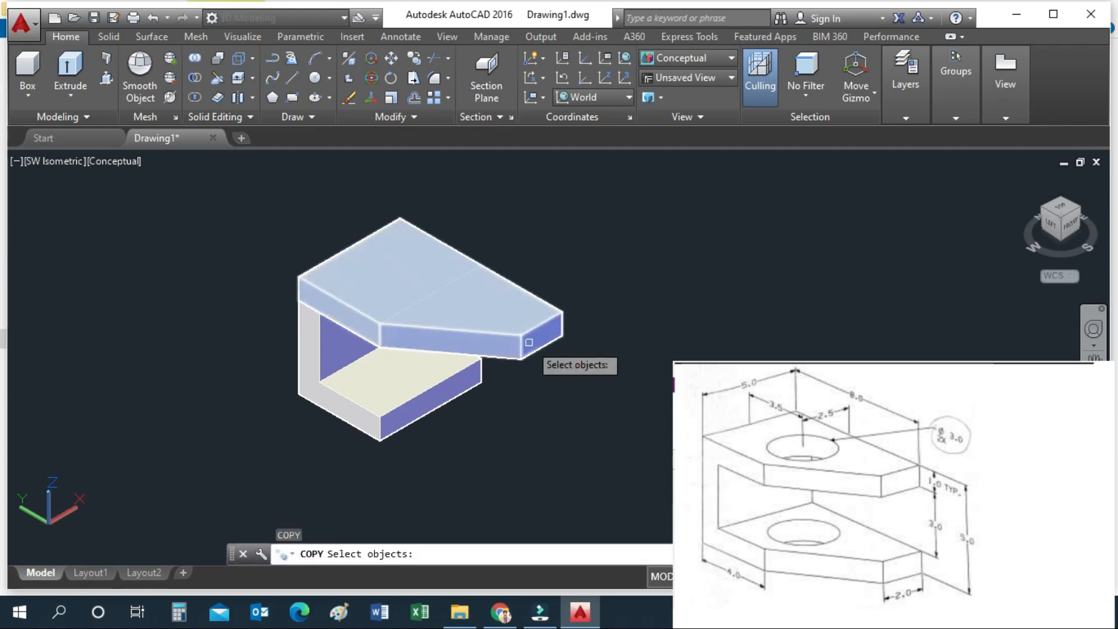
click(538, 345)
key(Return)
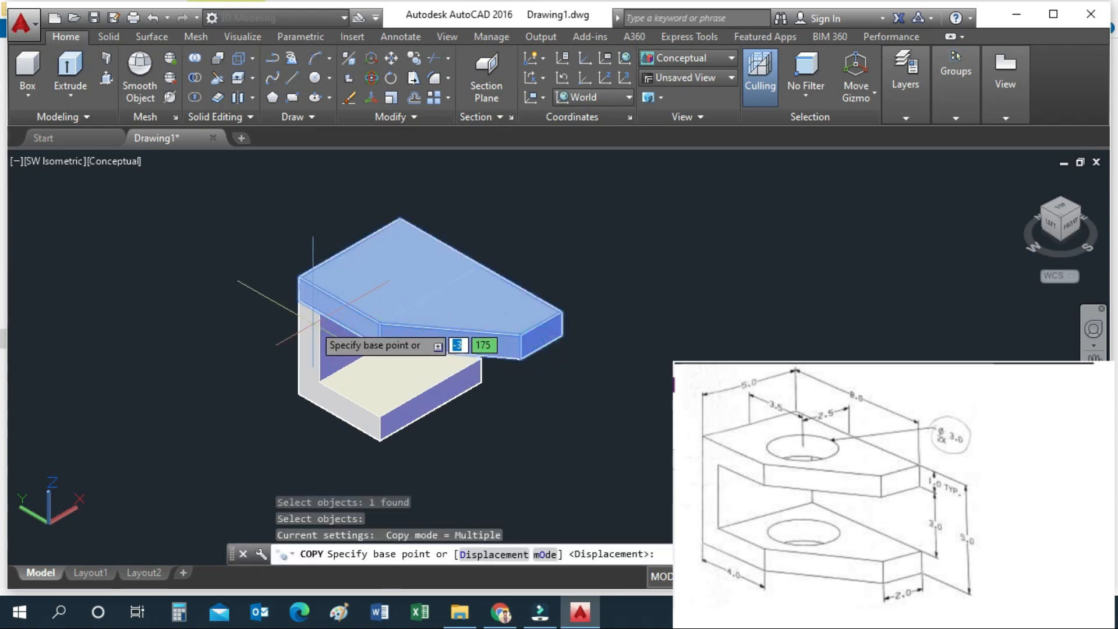
click(298, 300)
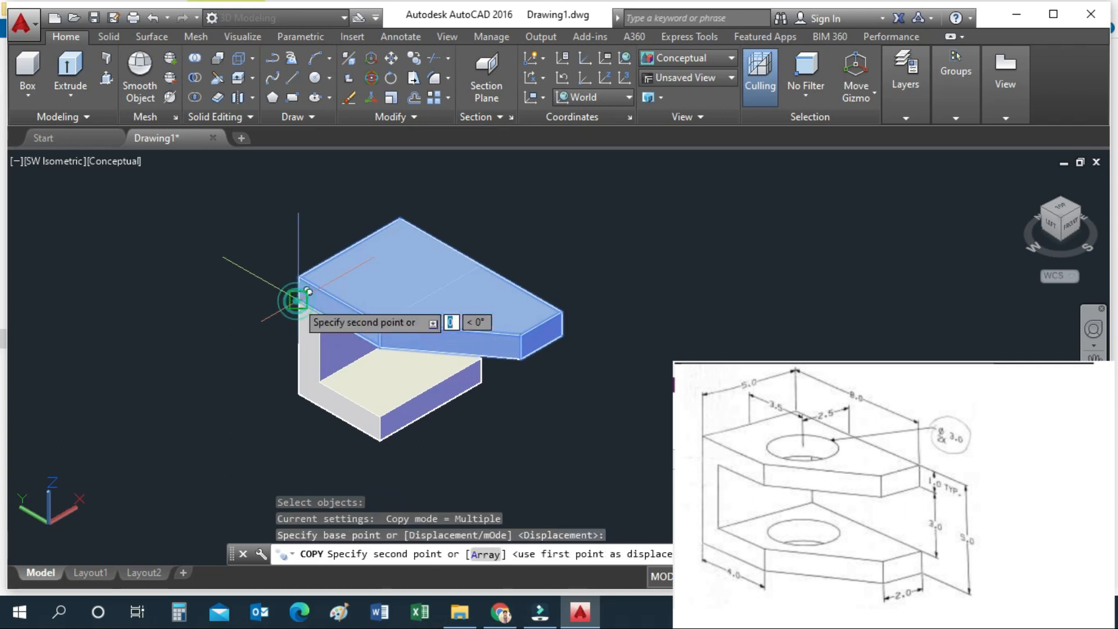
click(298, 394)
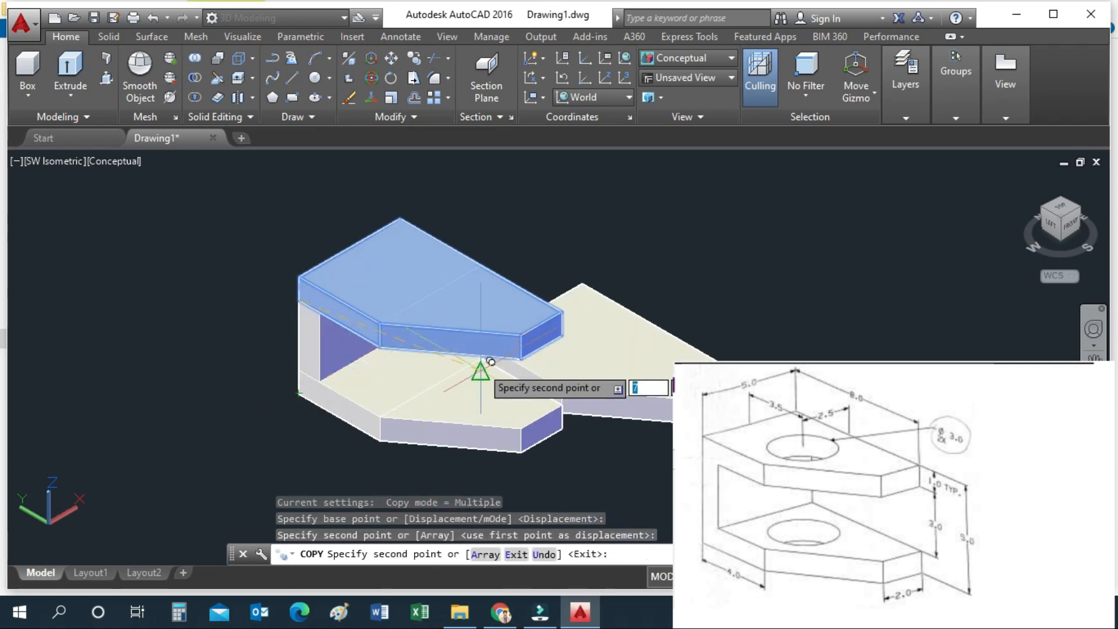
key(Escape)
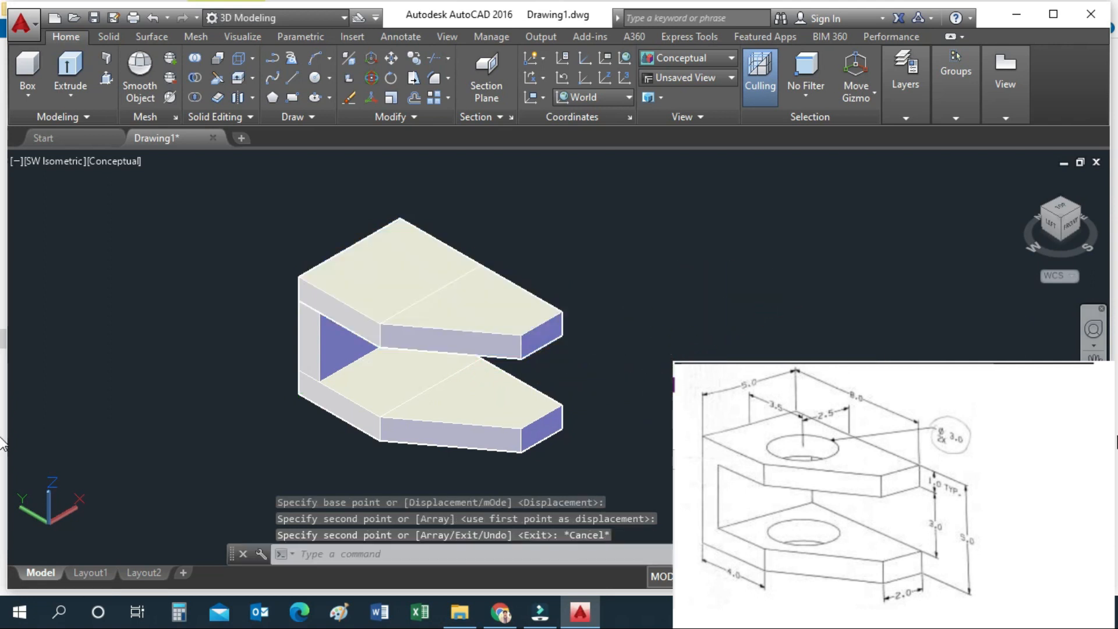
Step: Examine the lower plate, the C-shaped body and the upper plate individually to check whether they are separate solids
shift+middle_drag(795, 443, 670, 402)
shift+middle_drag(564, 437, 511, 436)
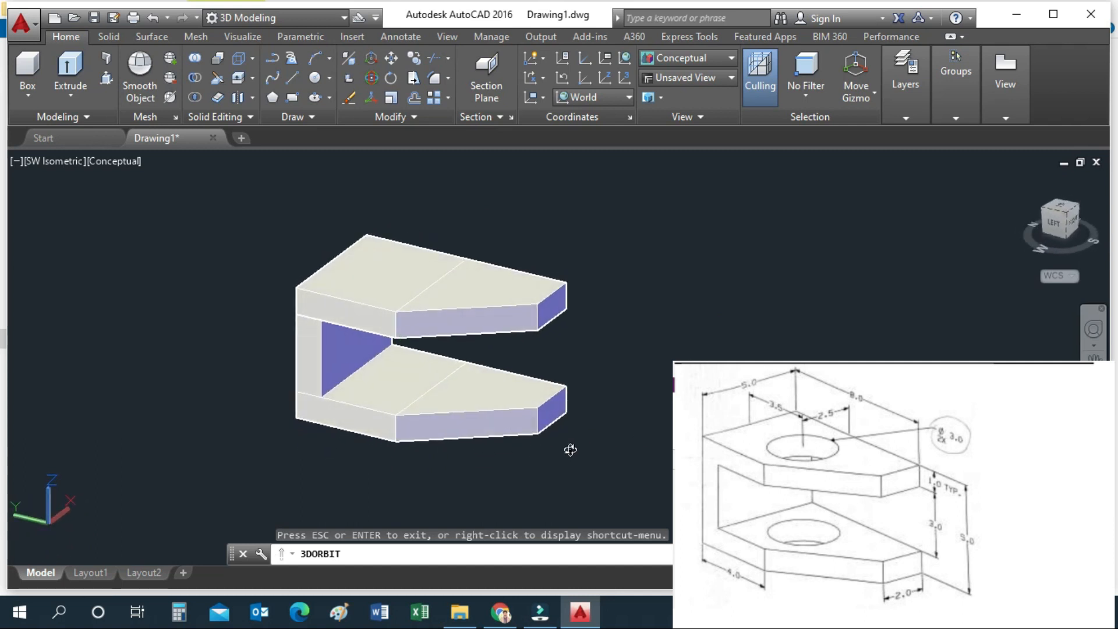
click(518, 408)
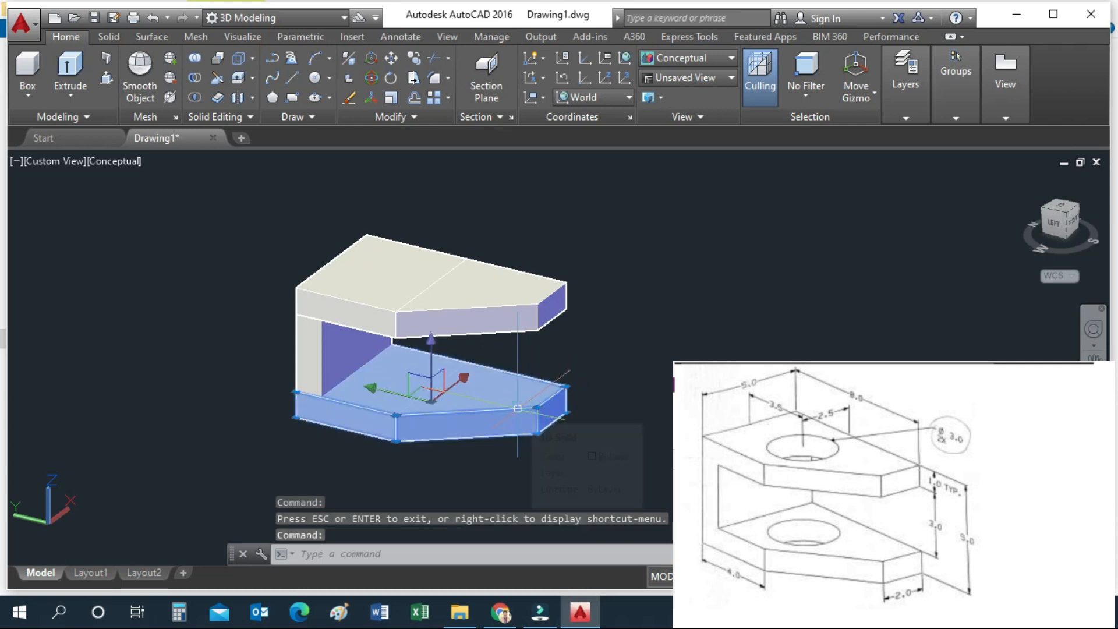
key(Escape)
click(313, 368)
key(Escape)
click(510, 309)
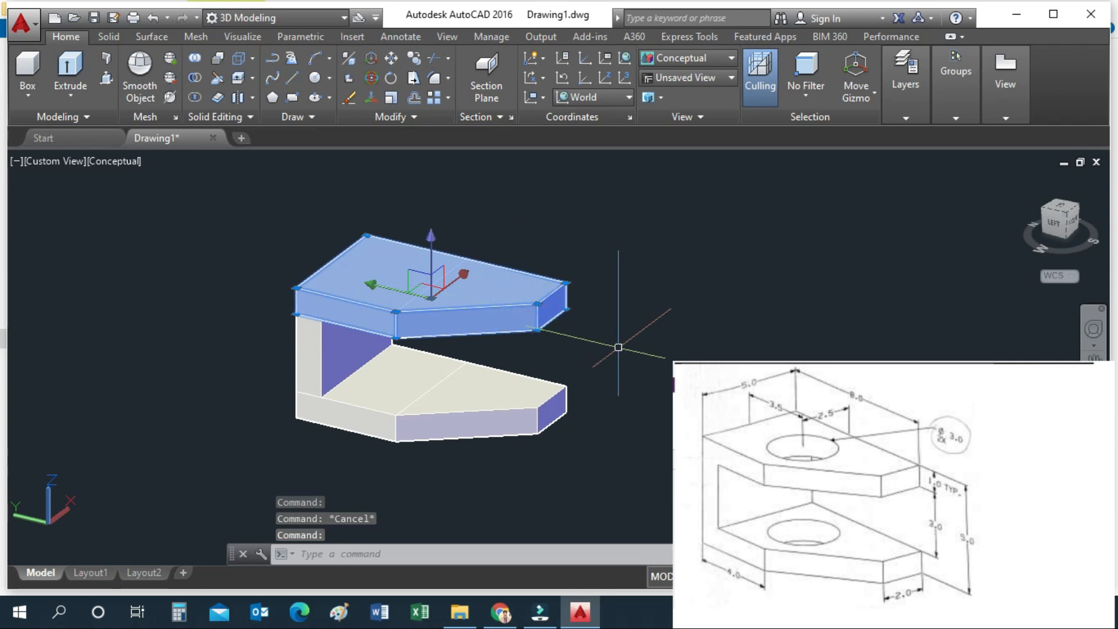
key(Escape)
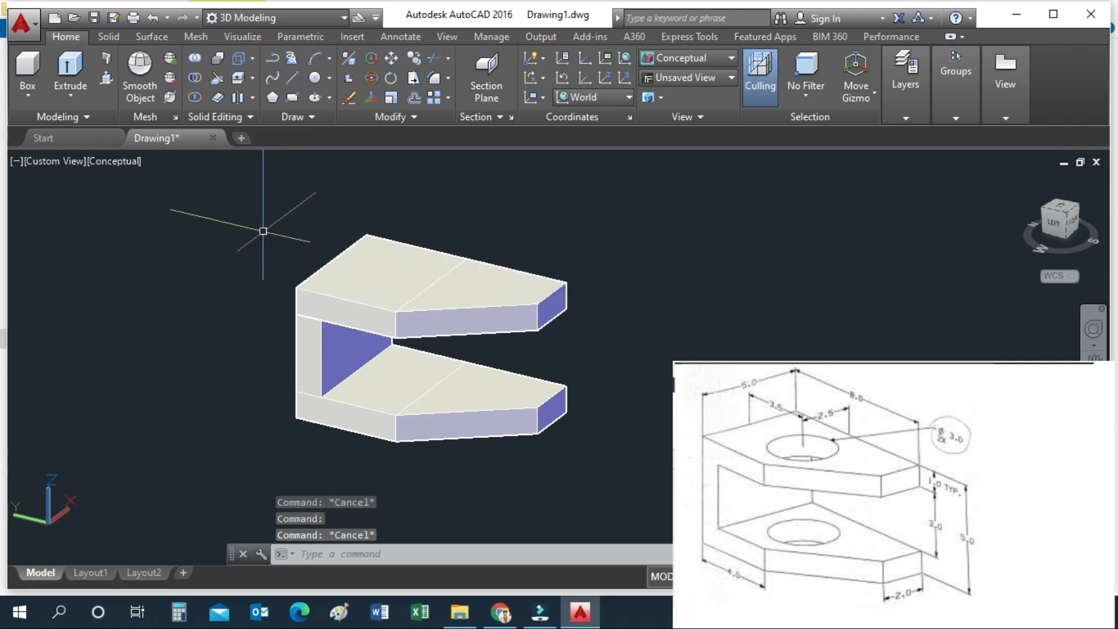
Step: Union the upper plate, the C-shaped body and the lower plate into one solid and check the combined selection
click(237, 200)
click(627, 468)
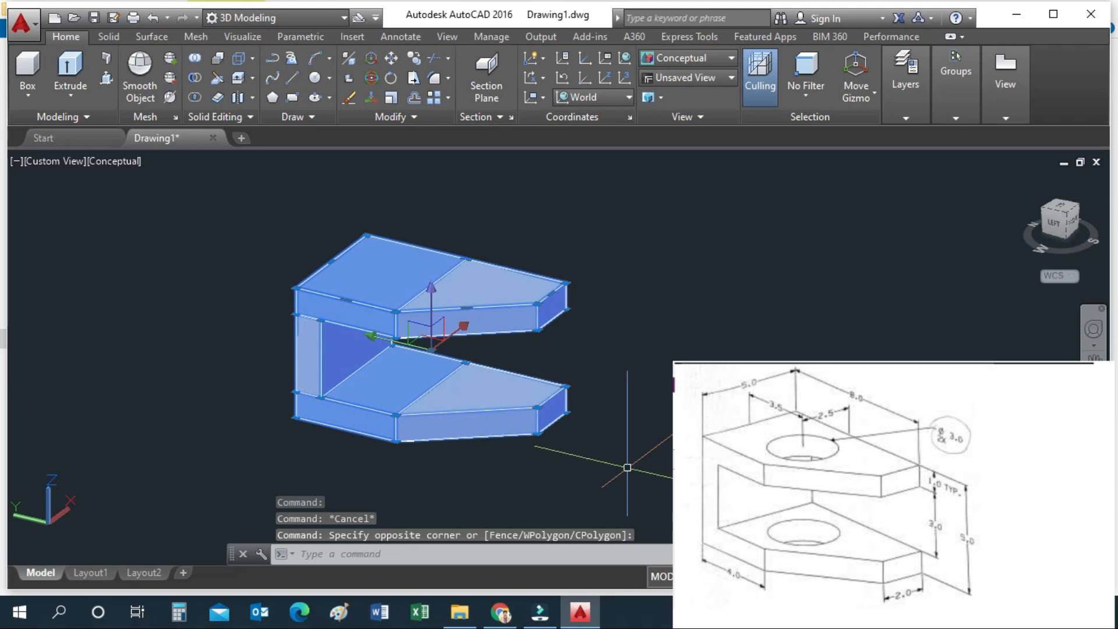
text(UNION)
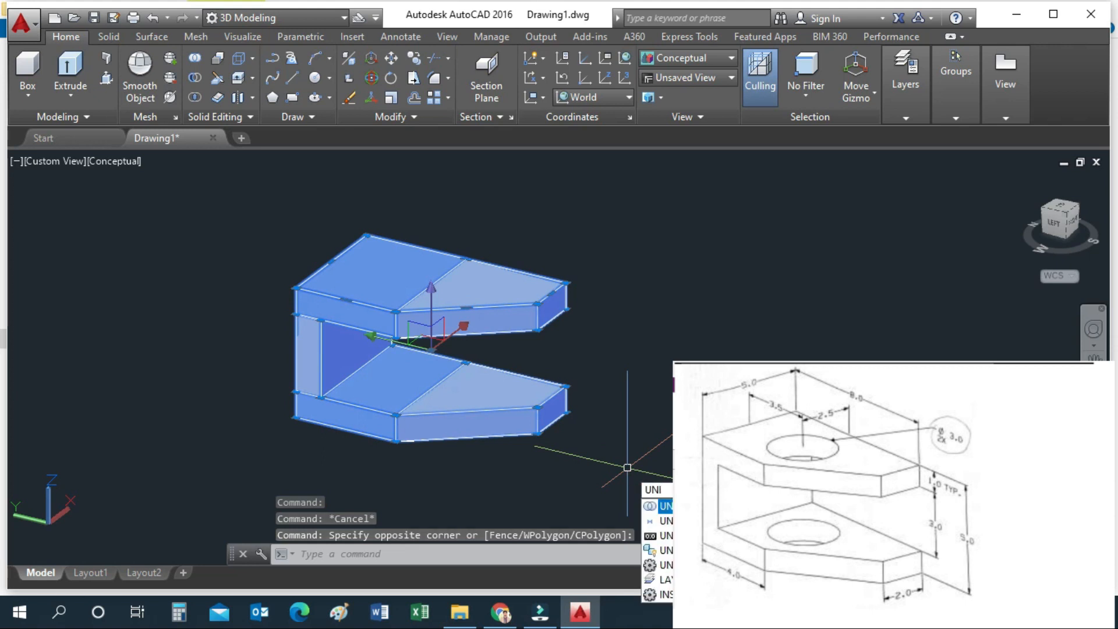
key(Return)
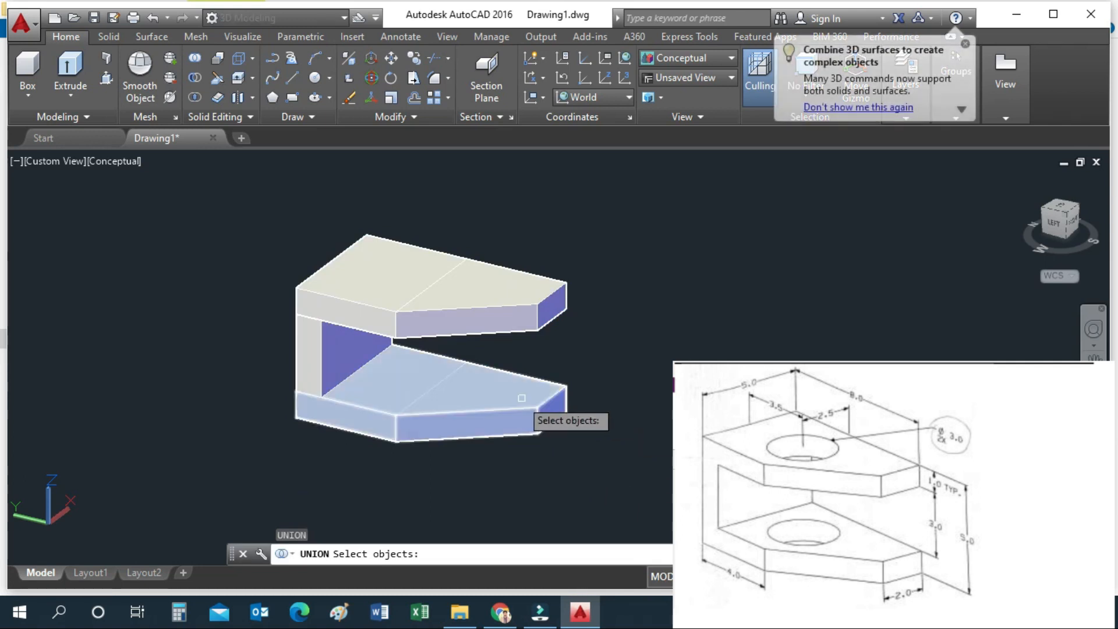
click(464, 318)
click(367, 344)
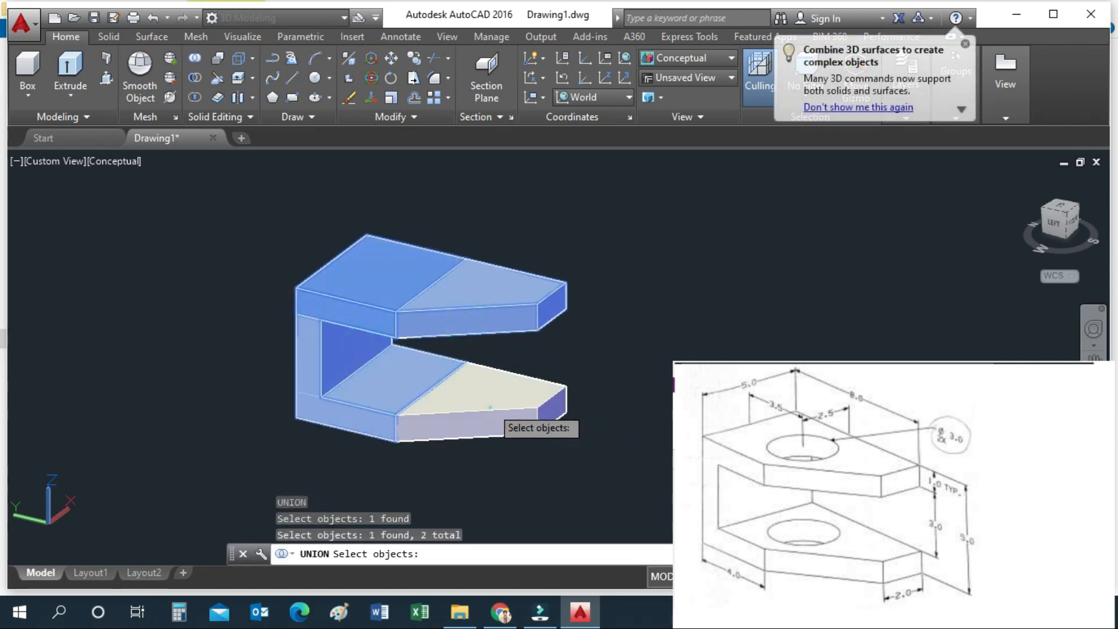
click(489, 403)
key(Return)
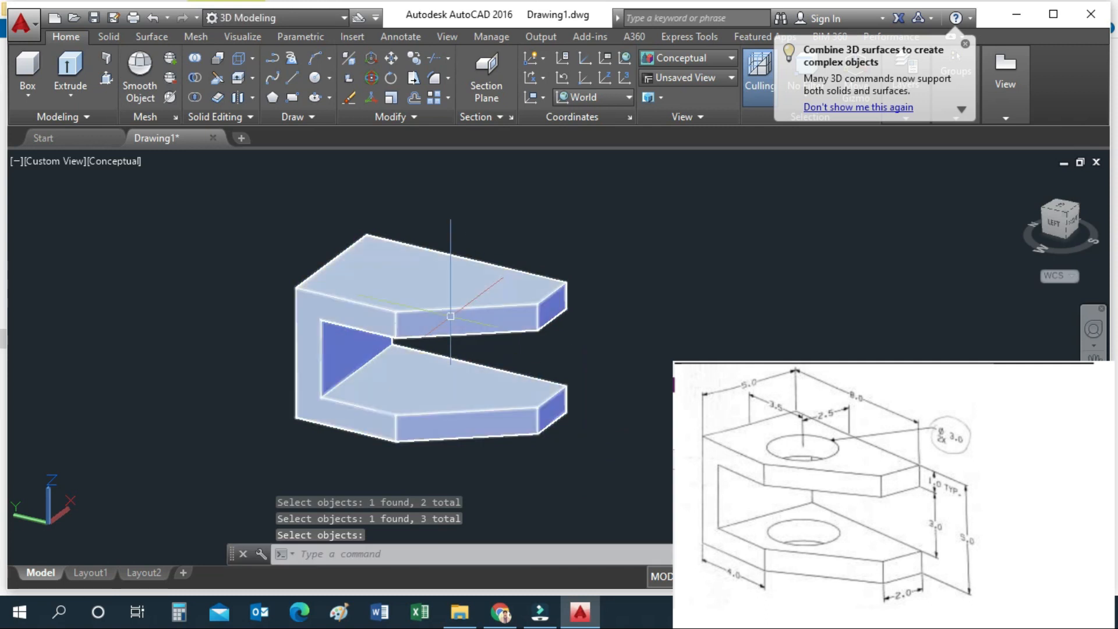
click(570, 383)
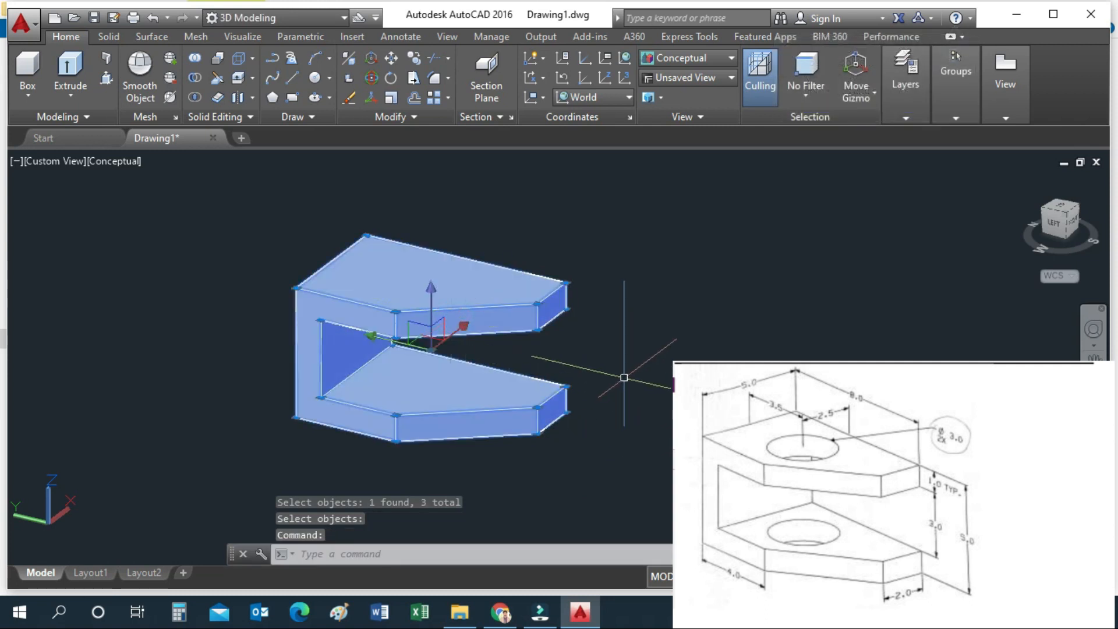
key(Escape)
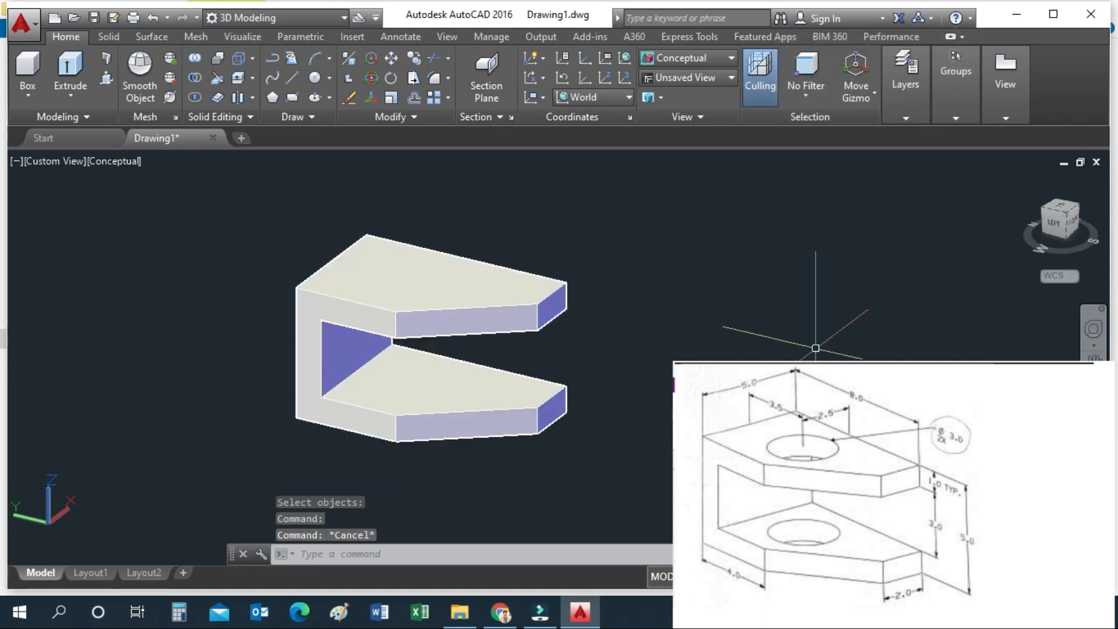
Step: From the midpoint of the top face's 5-unit rear edge, draw connected lines 3.5 units along negative Y and 2.5 units along positive X
shift+middle_drag(655, 409, 635, 414)
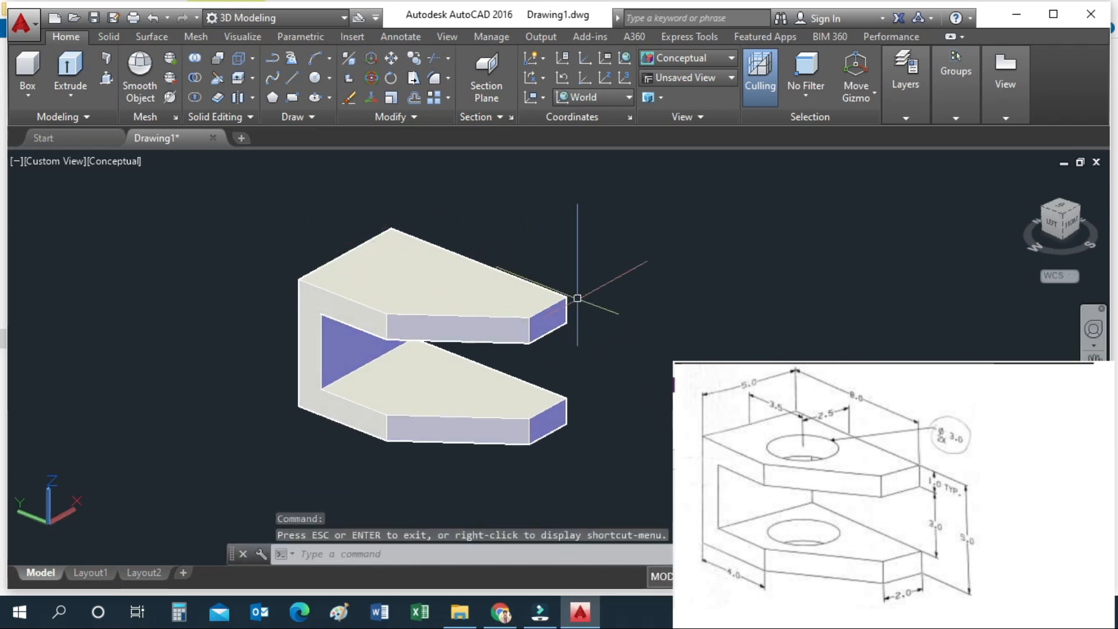
scroll(577, 298, up, 2)
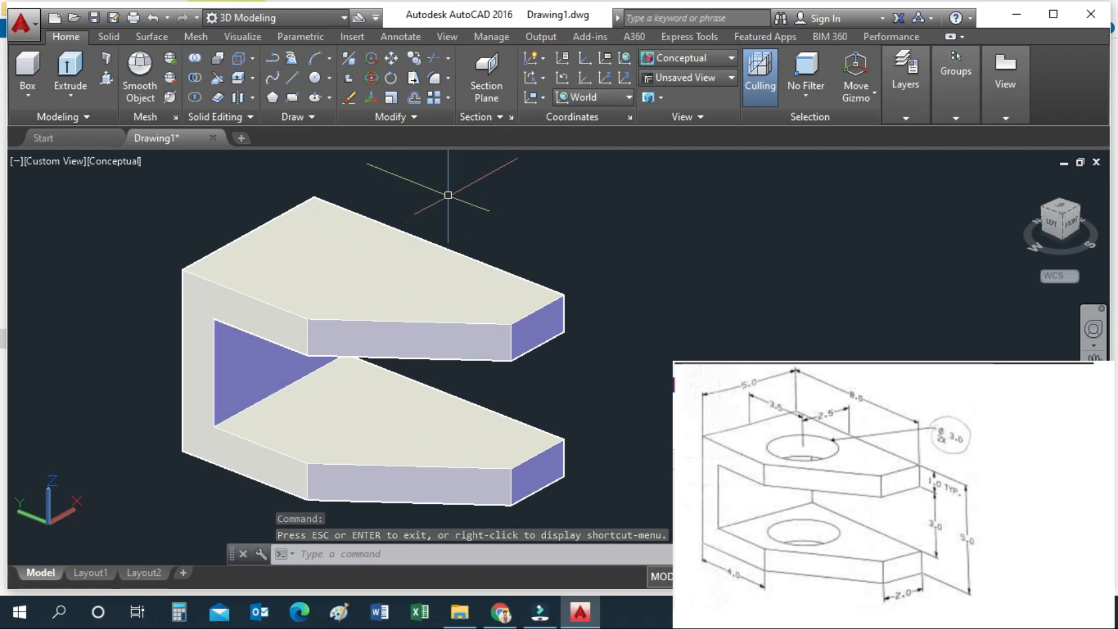
click(291, 78)
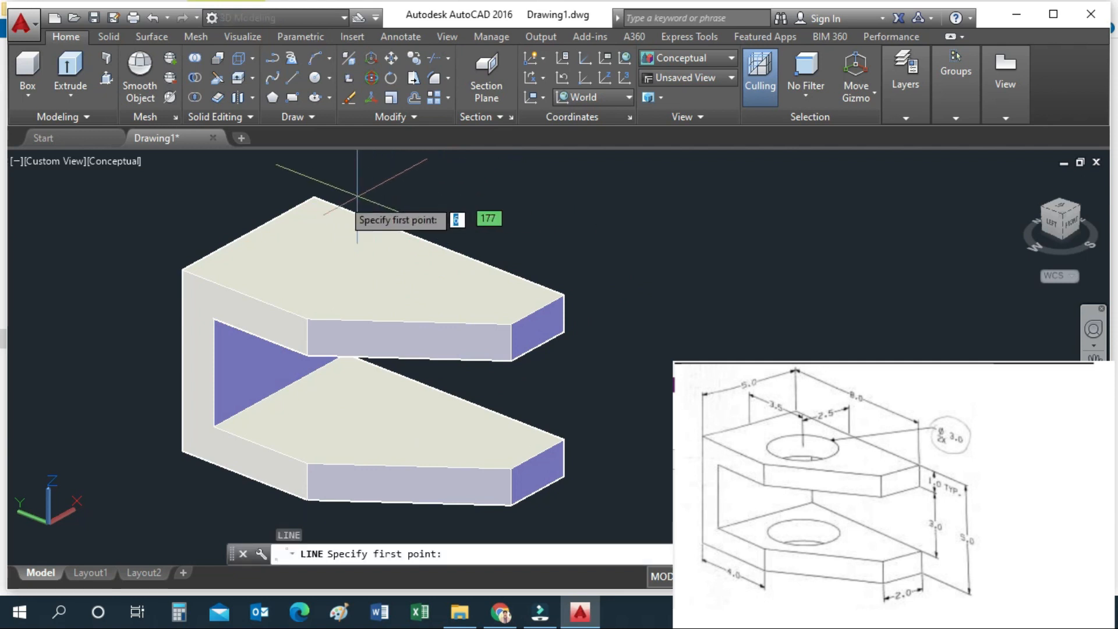
click(251, 233)
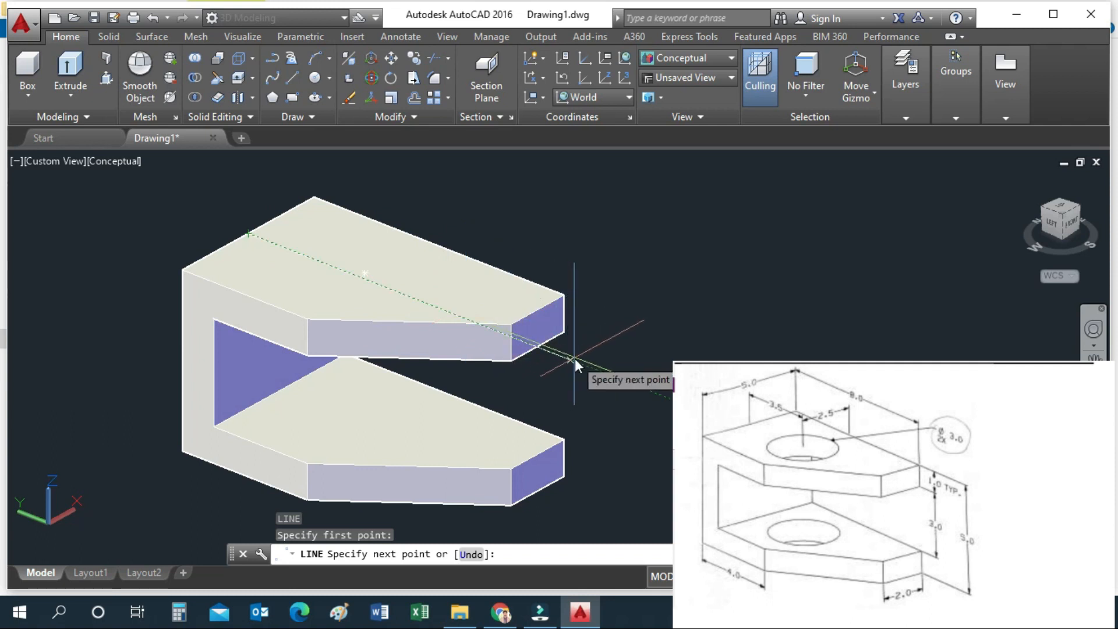
text(3.5)
key(Return)
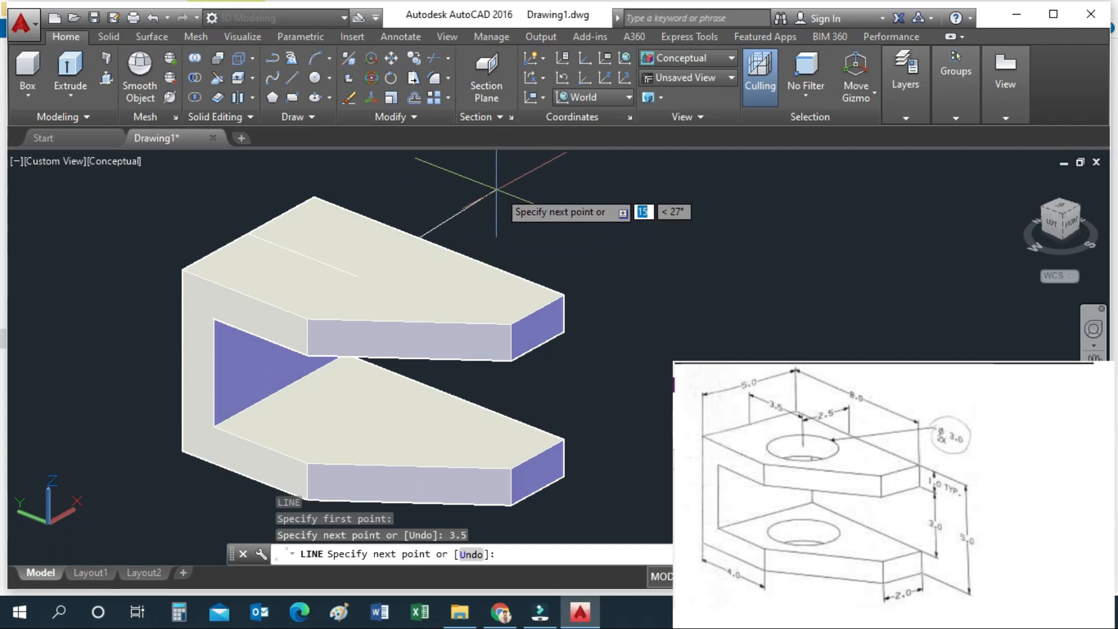
text(2.5)
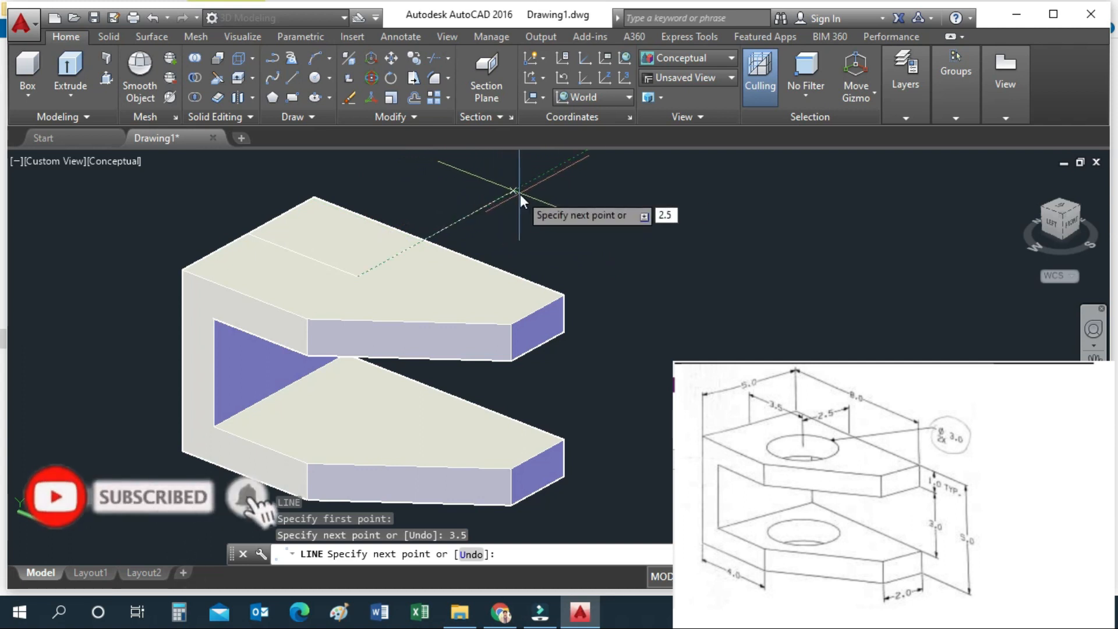
key(Return)
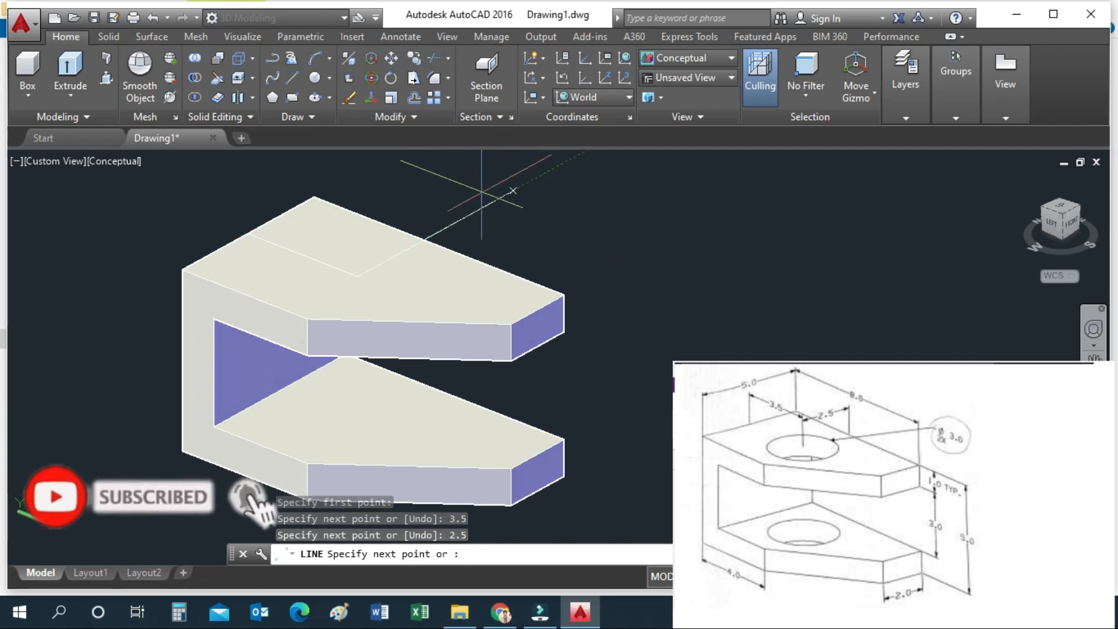
key(Escape)
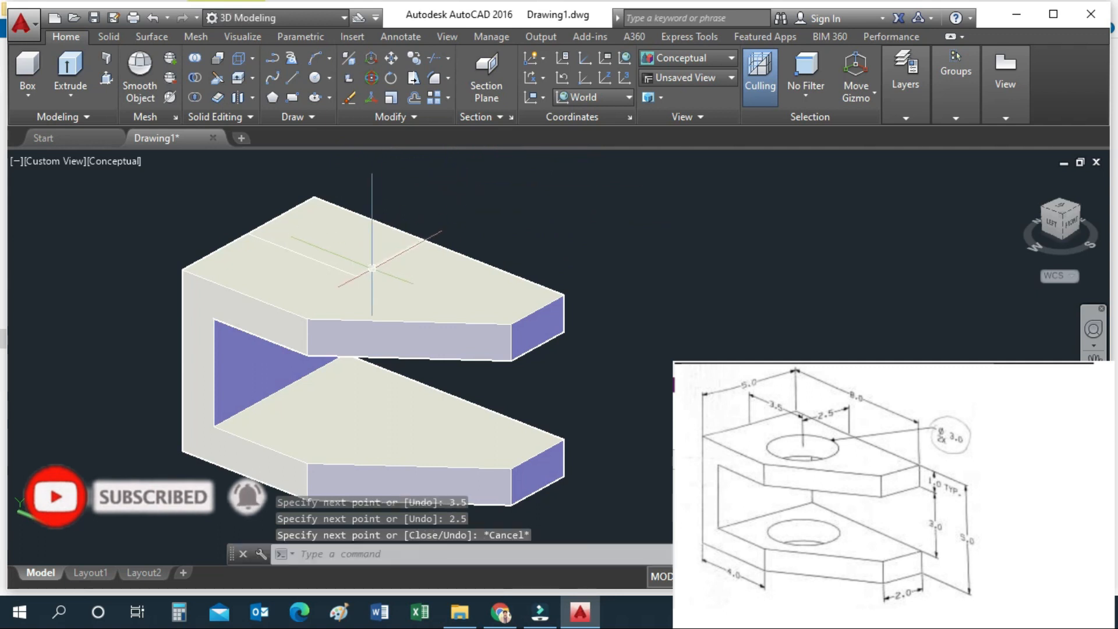
Step: Change the model's visual style to 2D Wireframe
scroll(369, 271, up, 2)
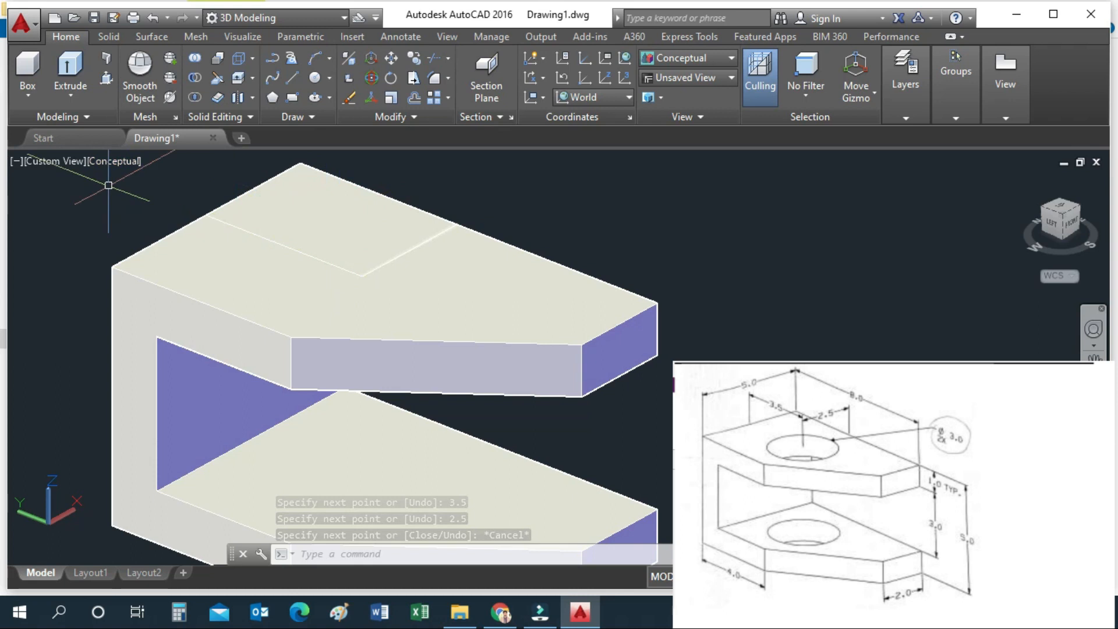
click(114, 163)
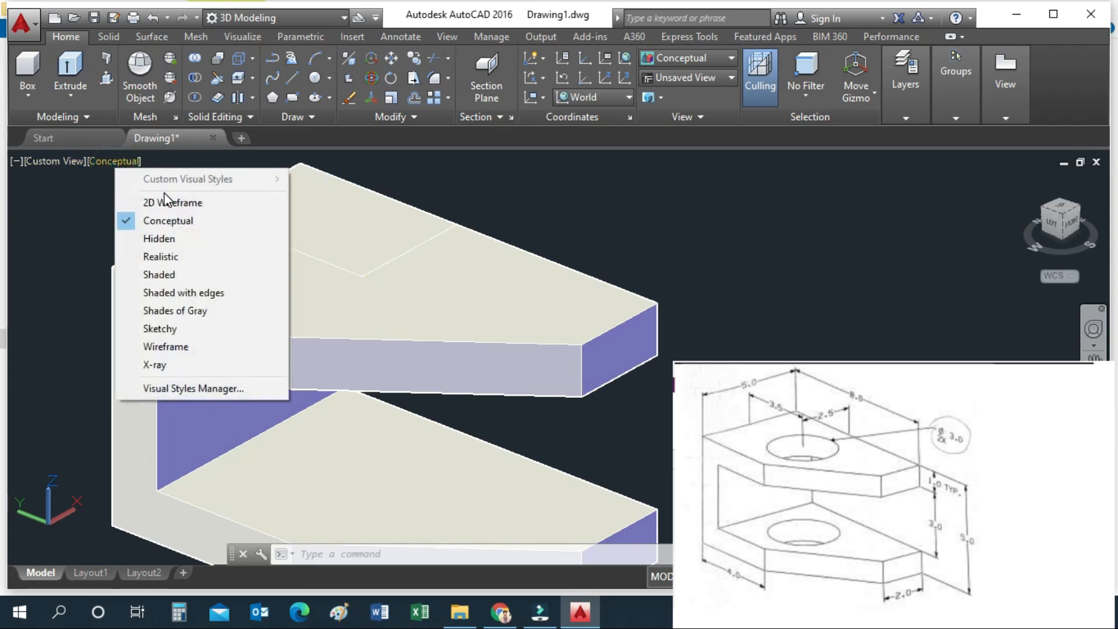
key(Escape)
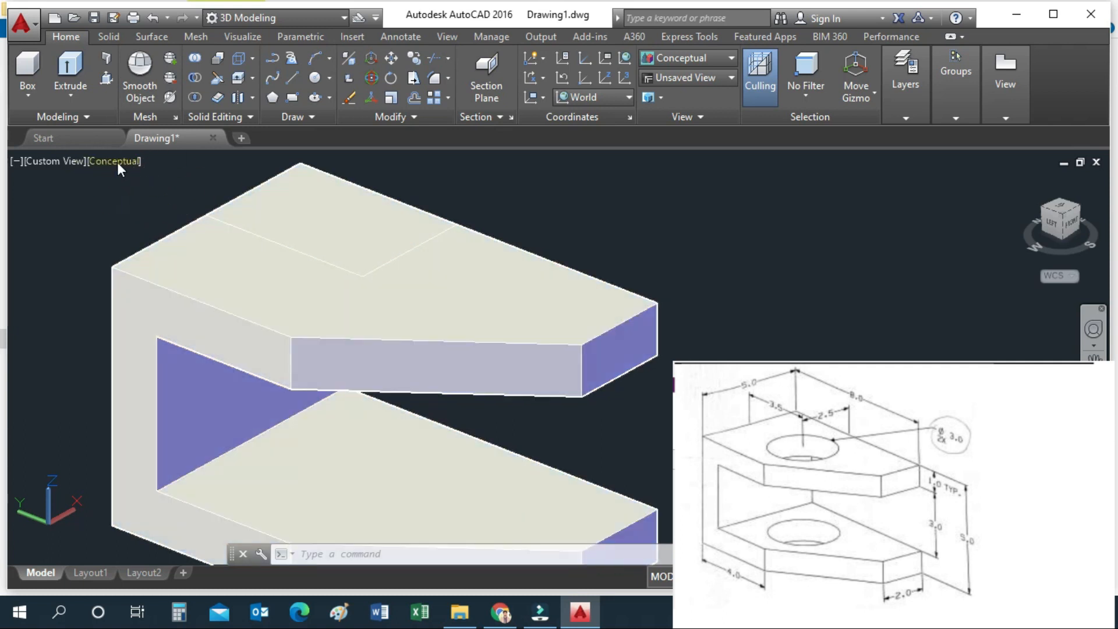
click(117, 162)
click(176, 203)
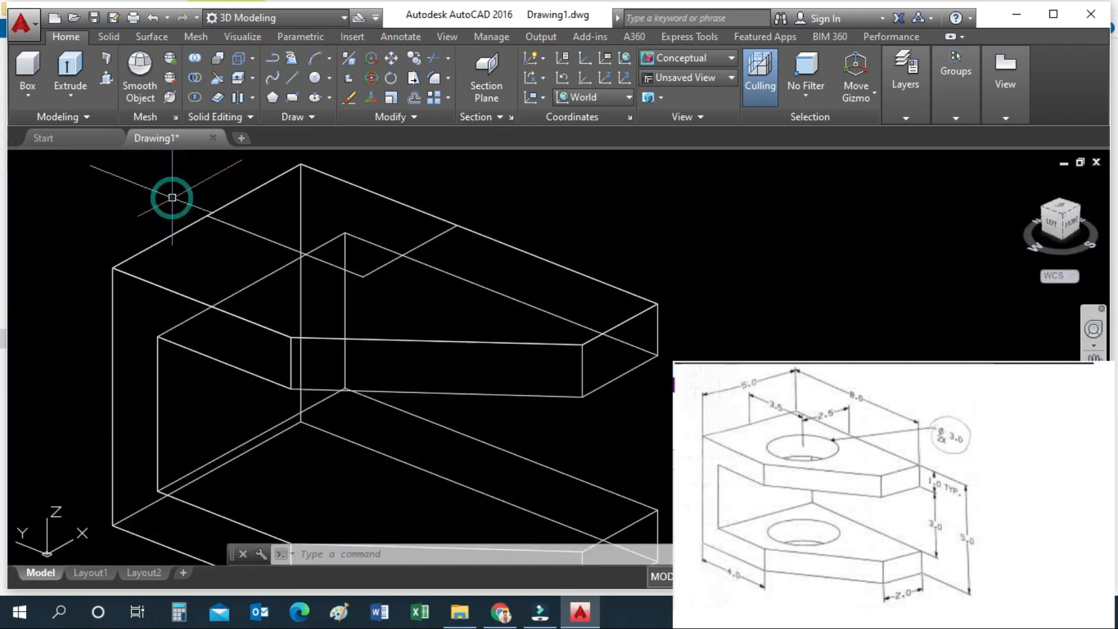
Step: Draw a 3-unit diameter circle on the top face, centred where the two construction lines meet
text(c)
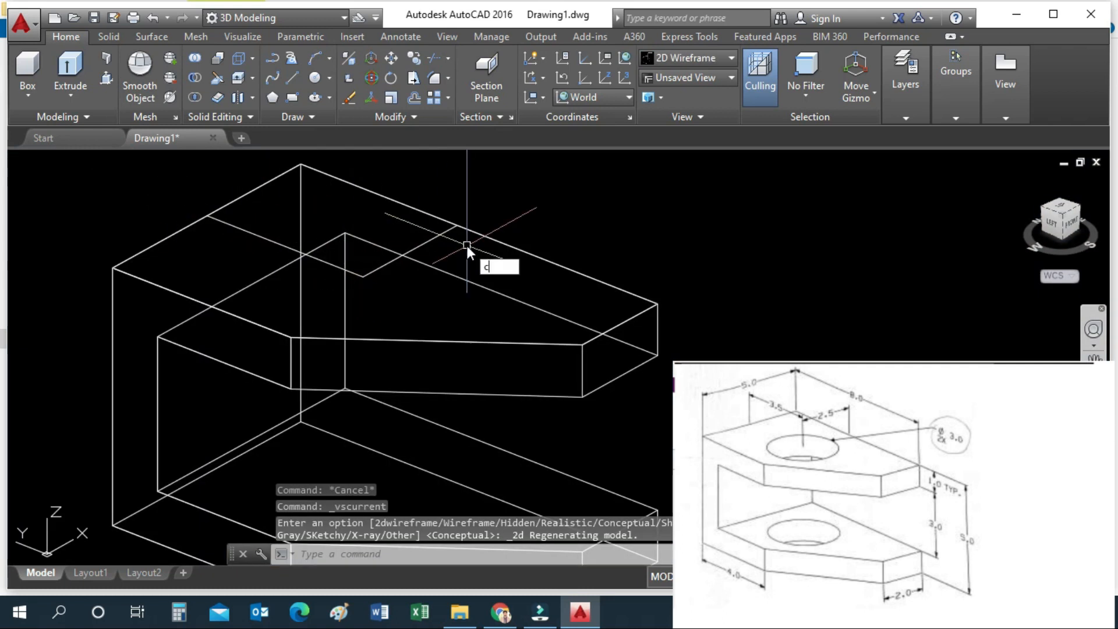
key(Return)
click(371, 273)
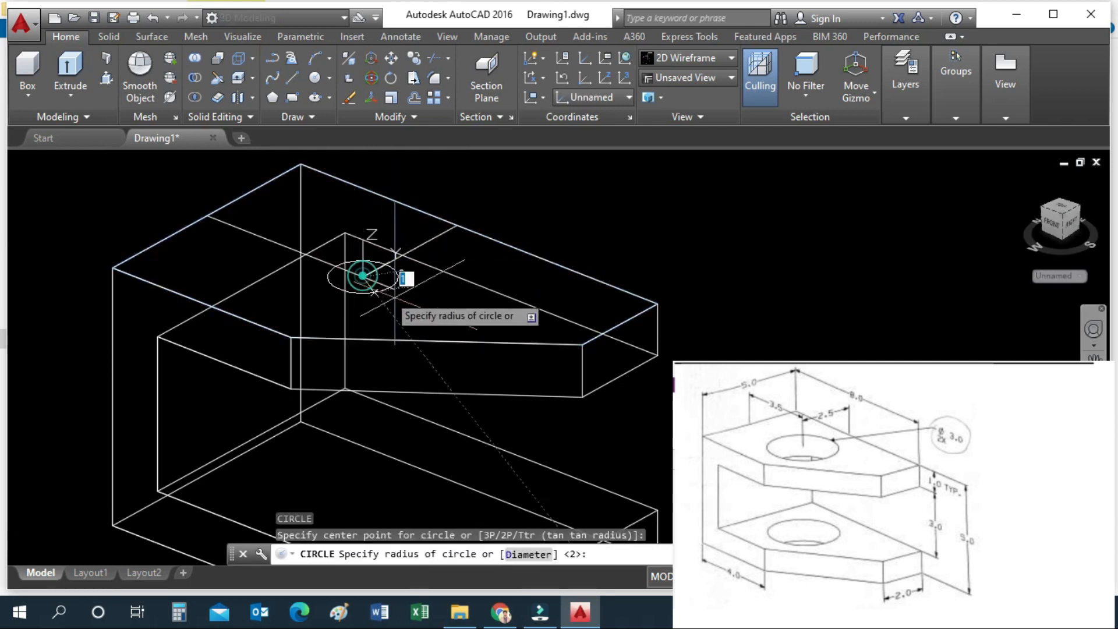
text(d)
key(Return)
text(3)
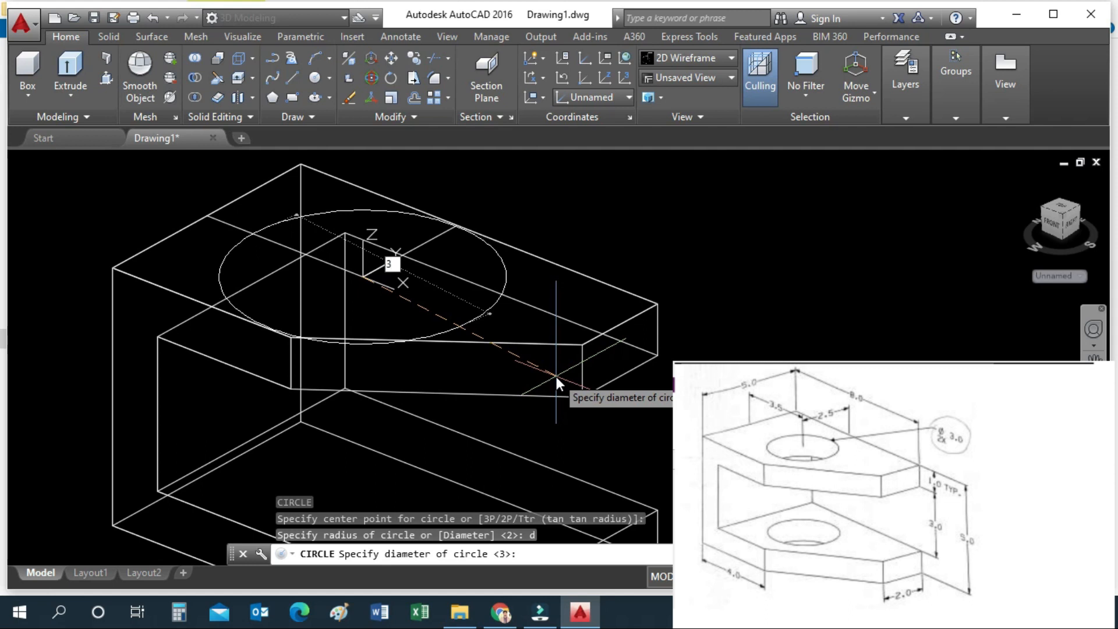
key(Return)
Step: Delete the two construction lines on the bracket's top face
scroll(562, 238, down, 5)
scroll(563, 238, up, 5)
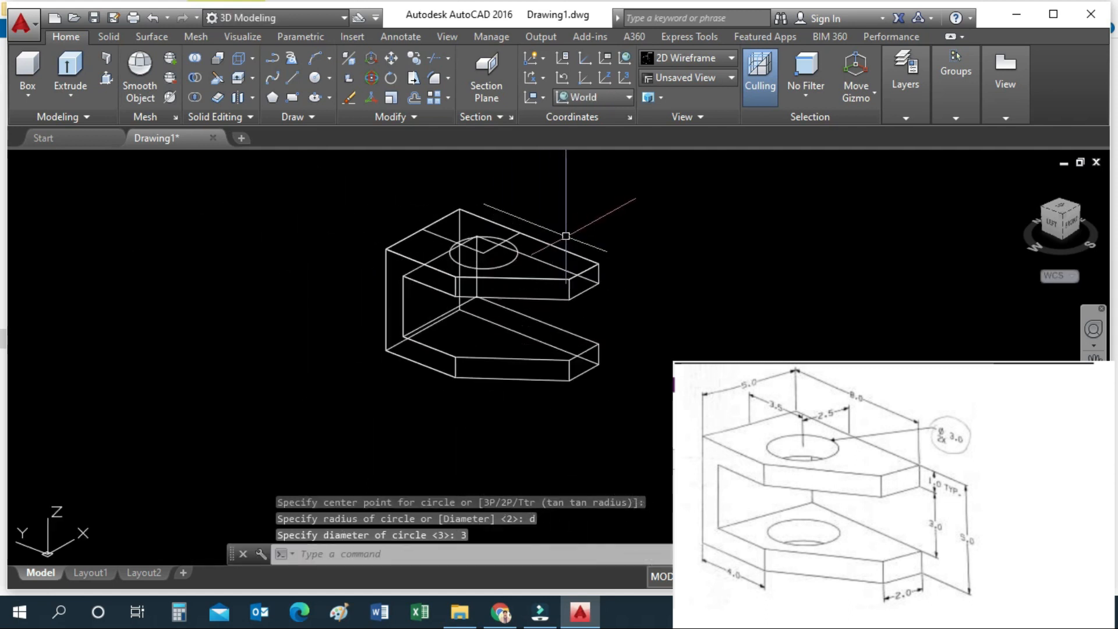
click(483, 234)
click(367, 235)
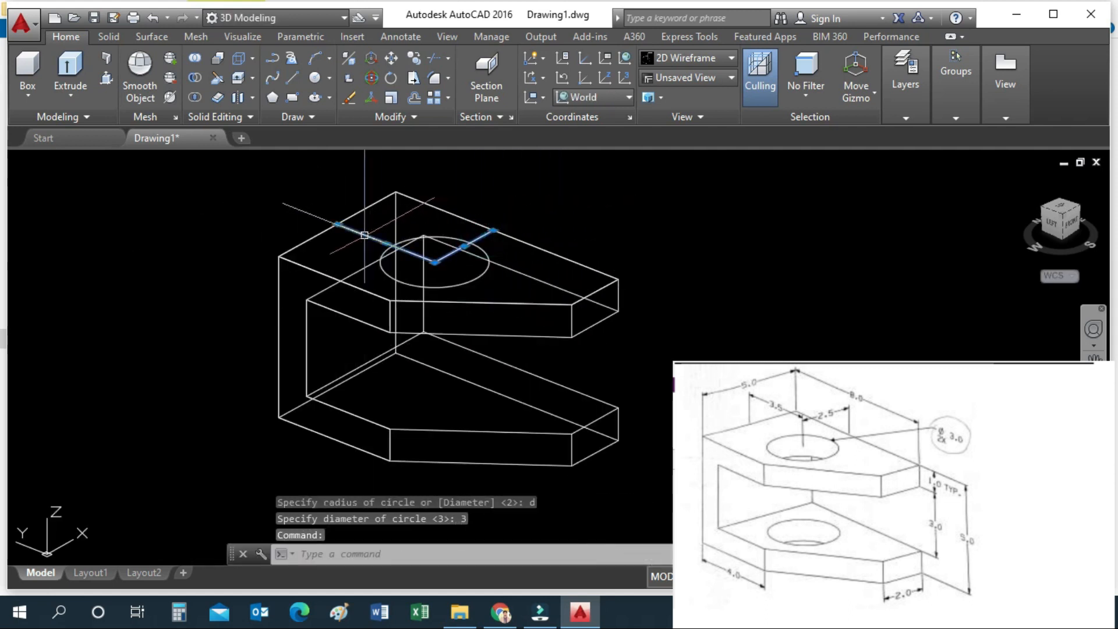
key(Delete)
Step: Presspull the circle about 10 units down past the lower plate to cut holes through both plates
text(Pul)
key(Return)
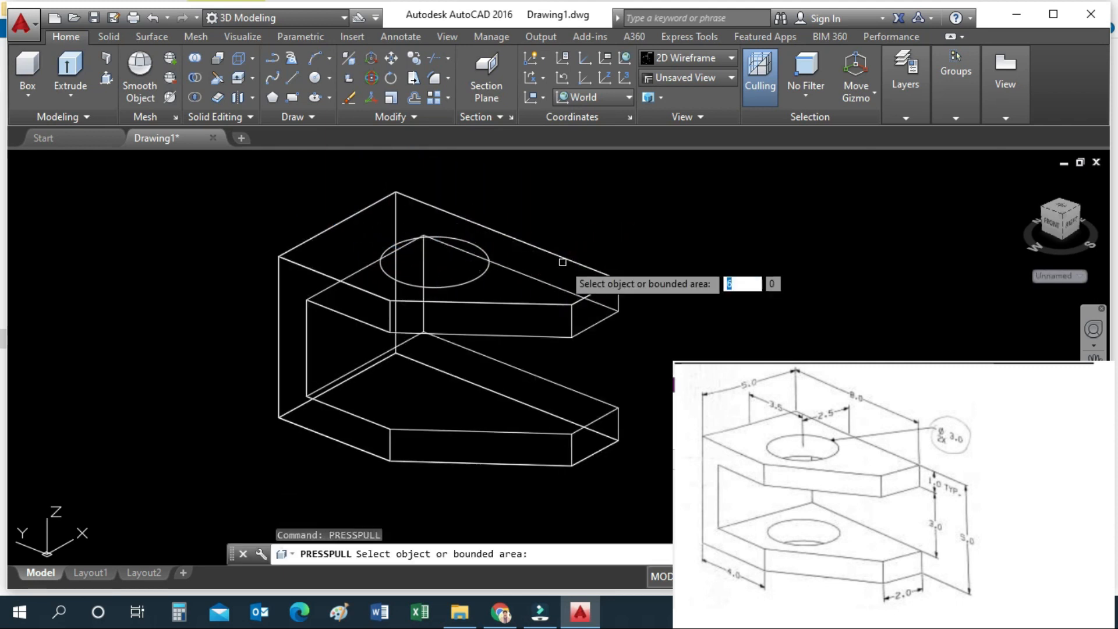
click(448, 255)
shift+middle_drag(457, 262, 460, 347)
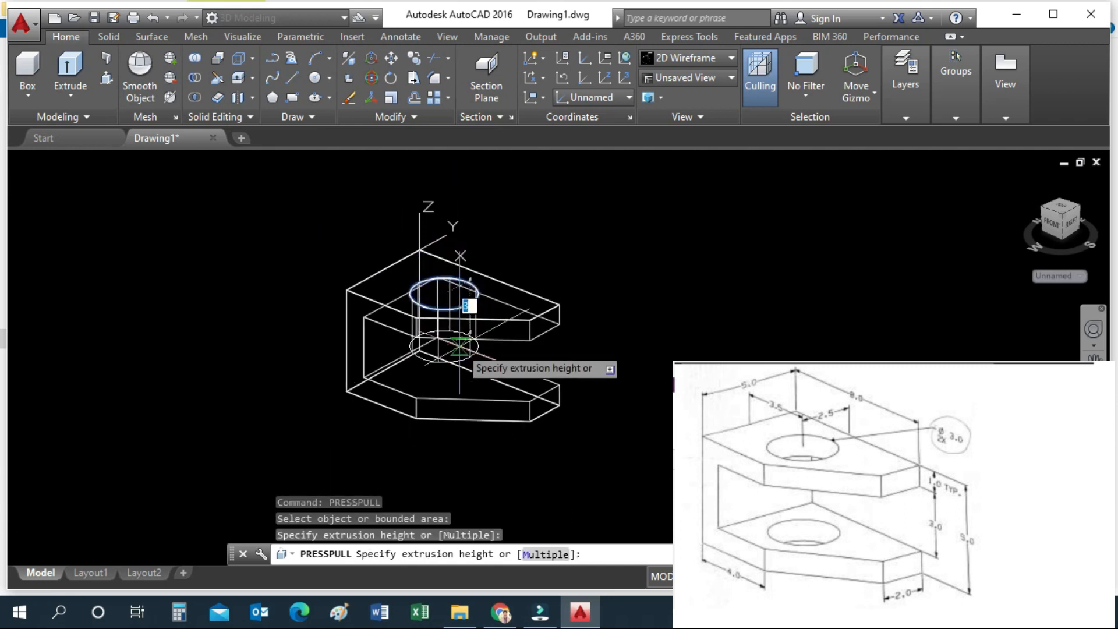
middle_drag(465, 473, 452, 417)
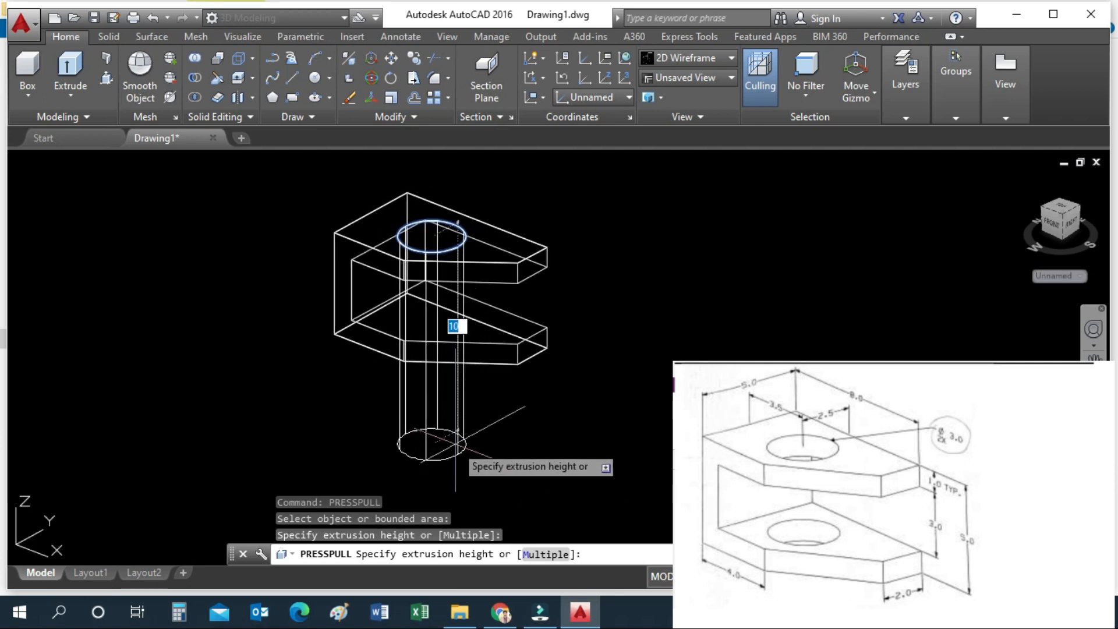
click(502, 446)
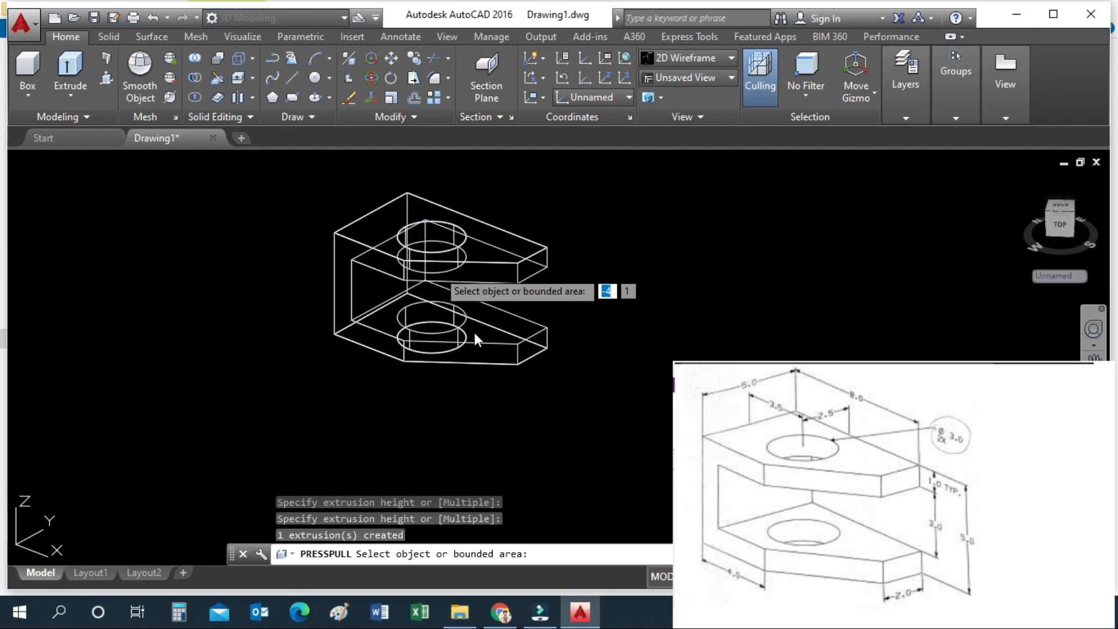
key(Return)
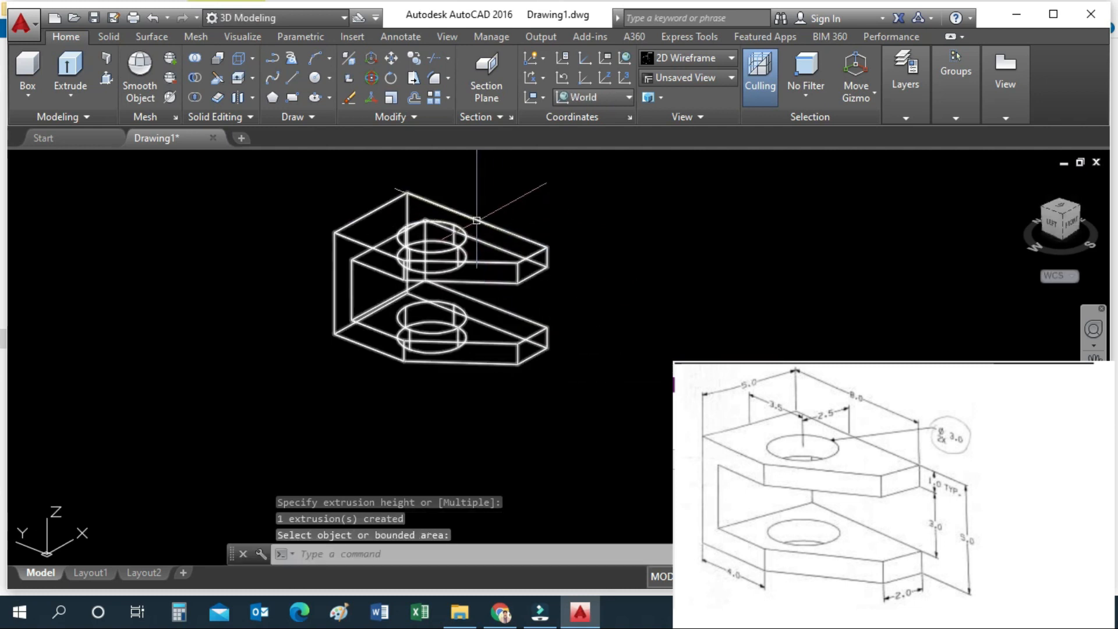
Step: Preview the bracket in the Conceptual visual style and set its visual style to Realistic
middle_drag(249, 199, 258, 222)
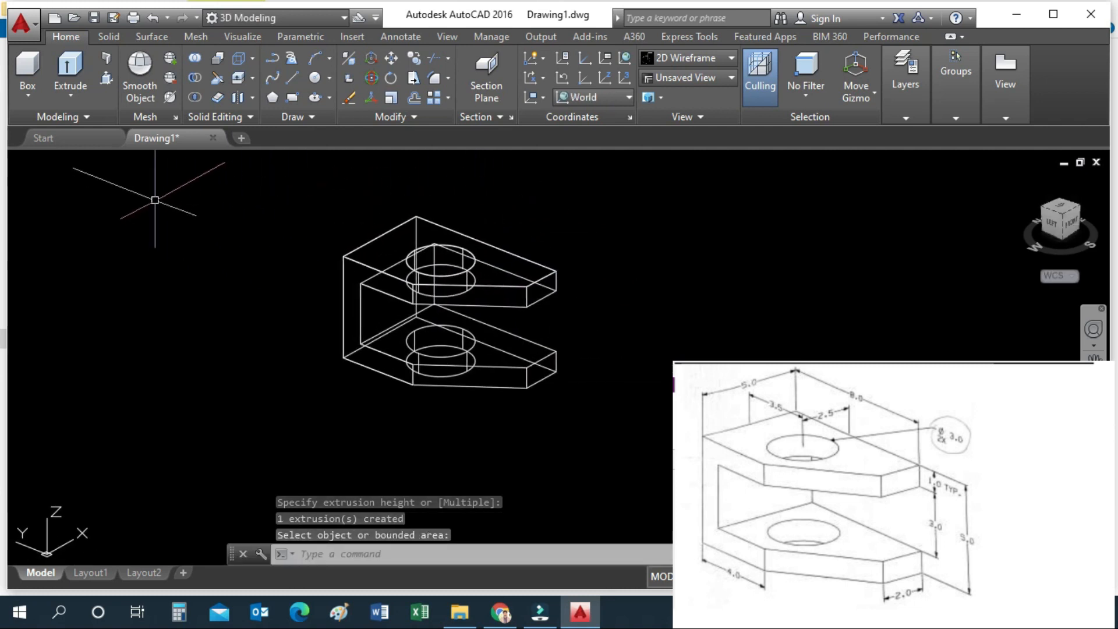
click(128, 162)
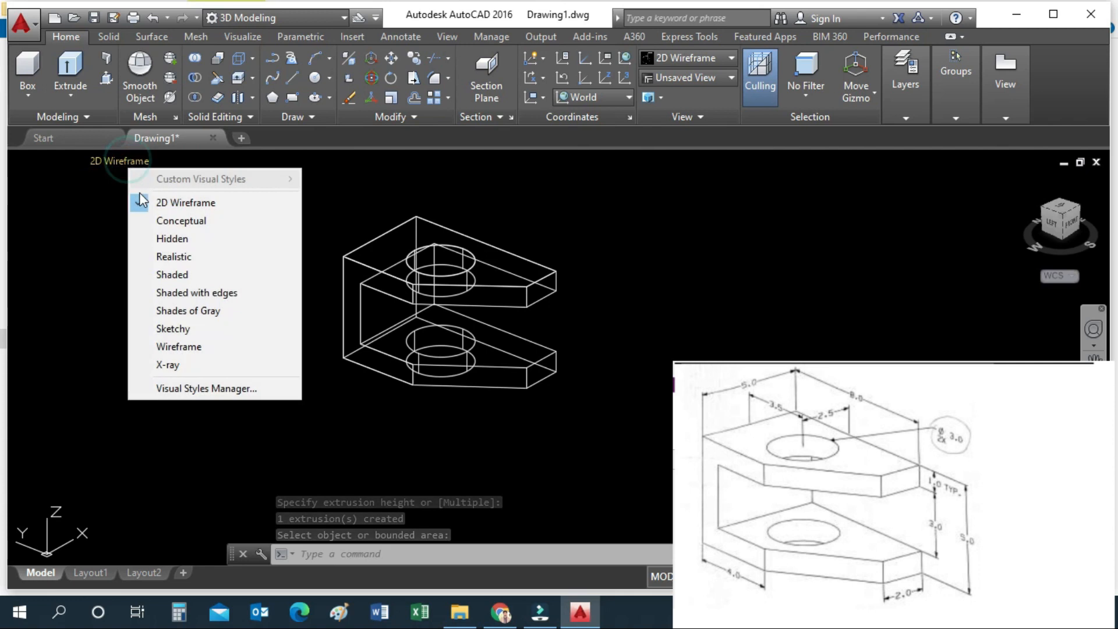
click(166, 227)
scroll(451, 281, up, 1)
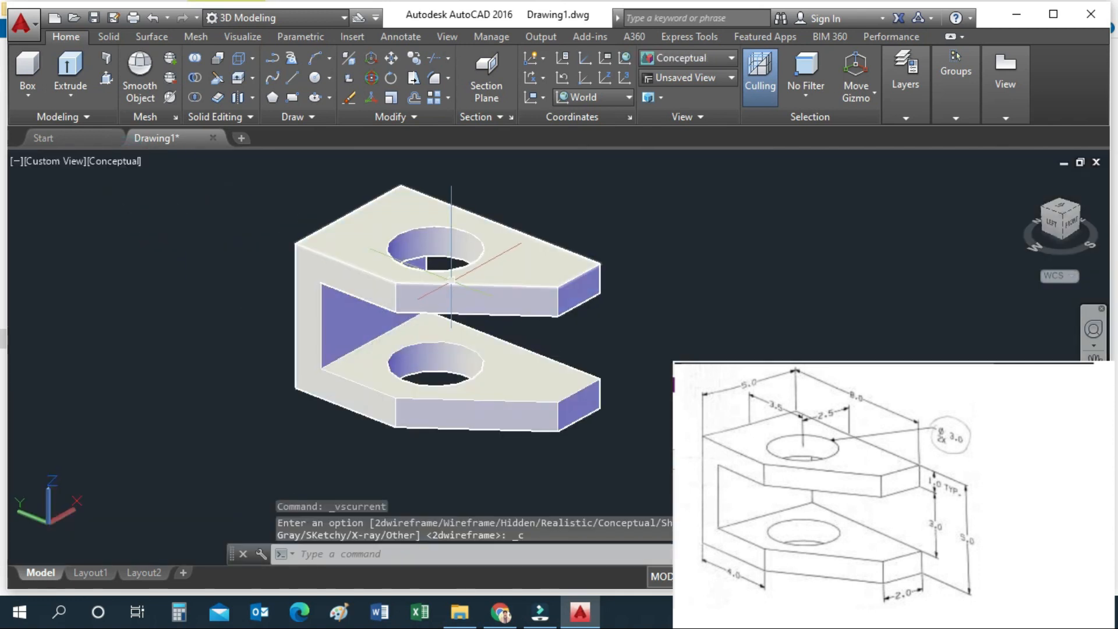
click(118, 161)
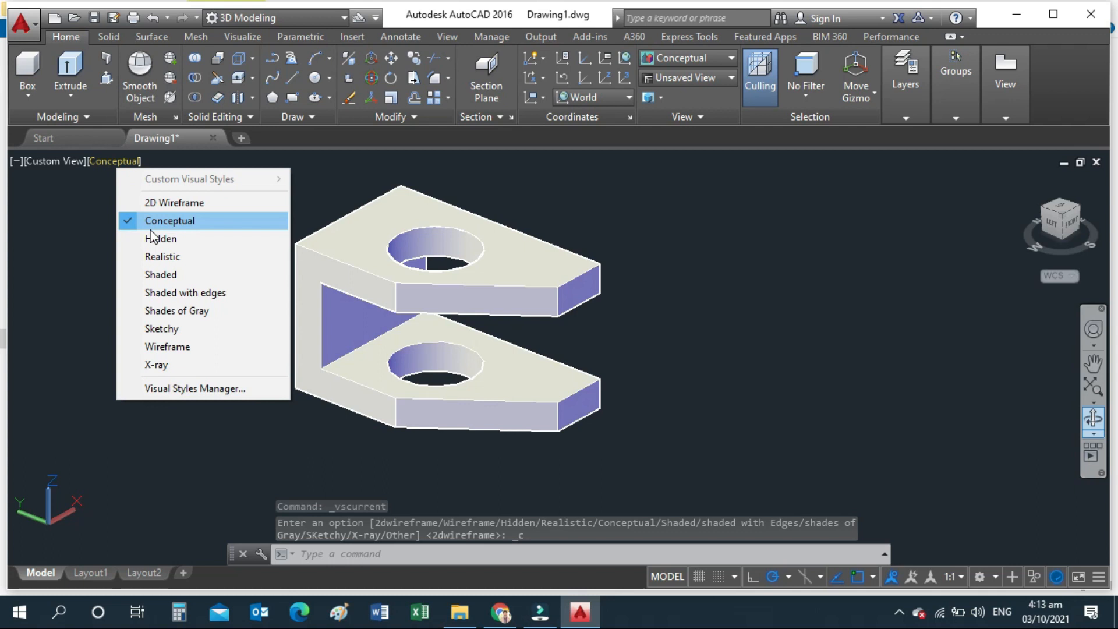
click(190, 257)
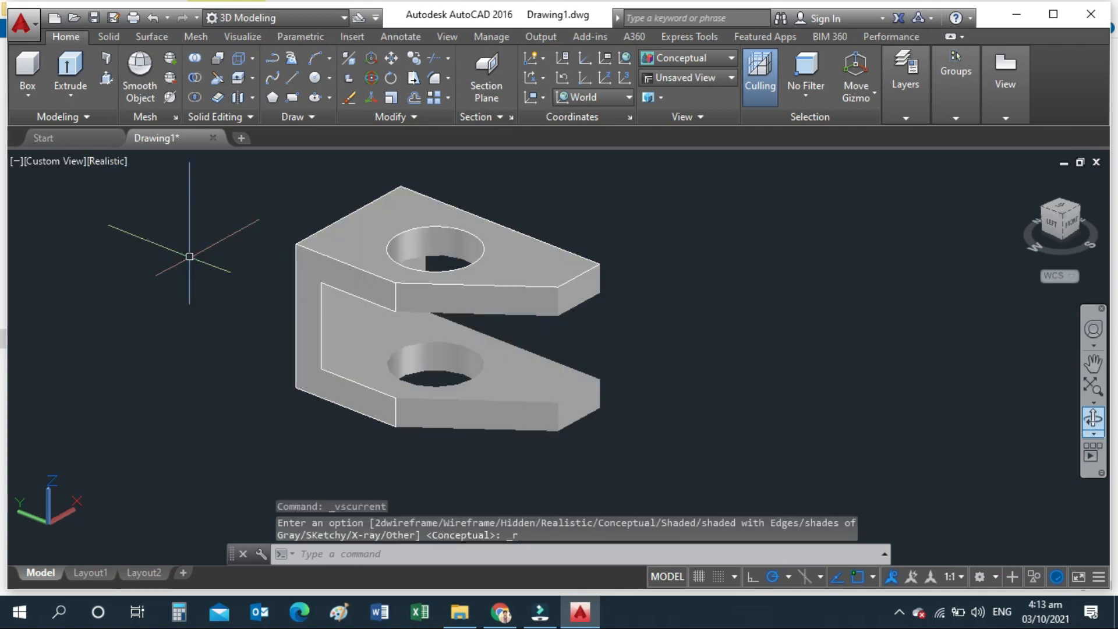
key(Delete)
key(ctrl+z)
key(Escape)
Step: Copy the bracket from a bottom corner of the lower plate's narrow end to a point about 13 units away, clear of the original
text(co)
key(Return)
click(571, 390)
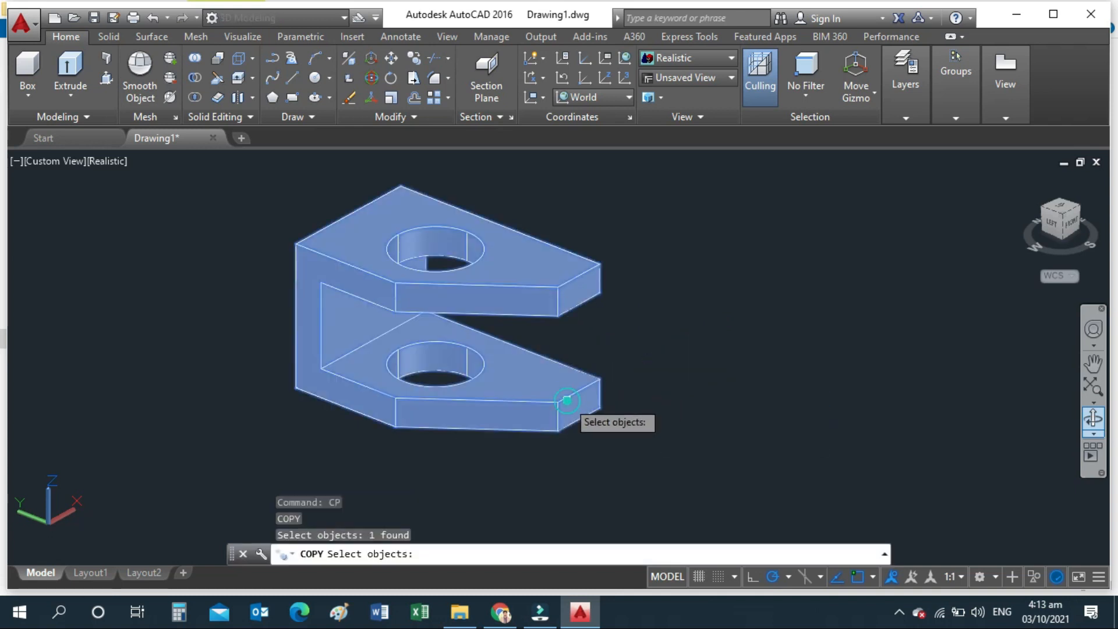
key(Return)
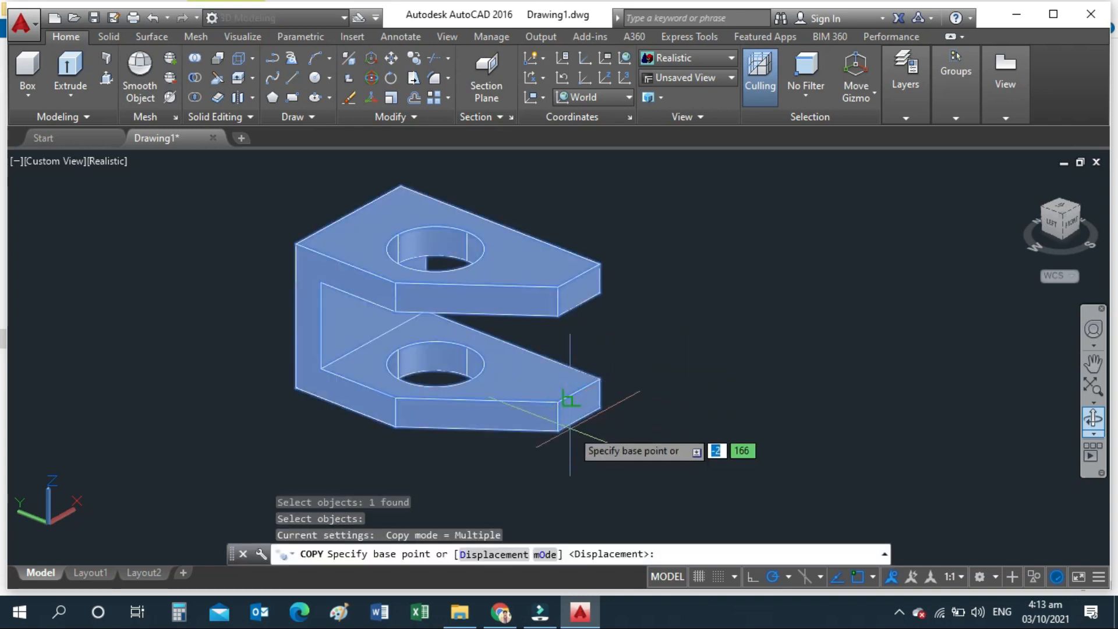
click(601, 407)
middle_drag(803, 430, 611, 415)
click(851, 401)
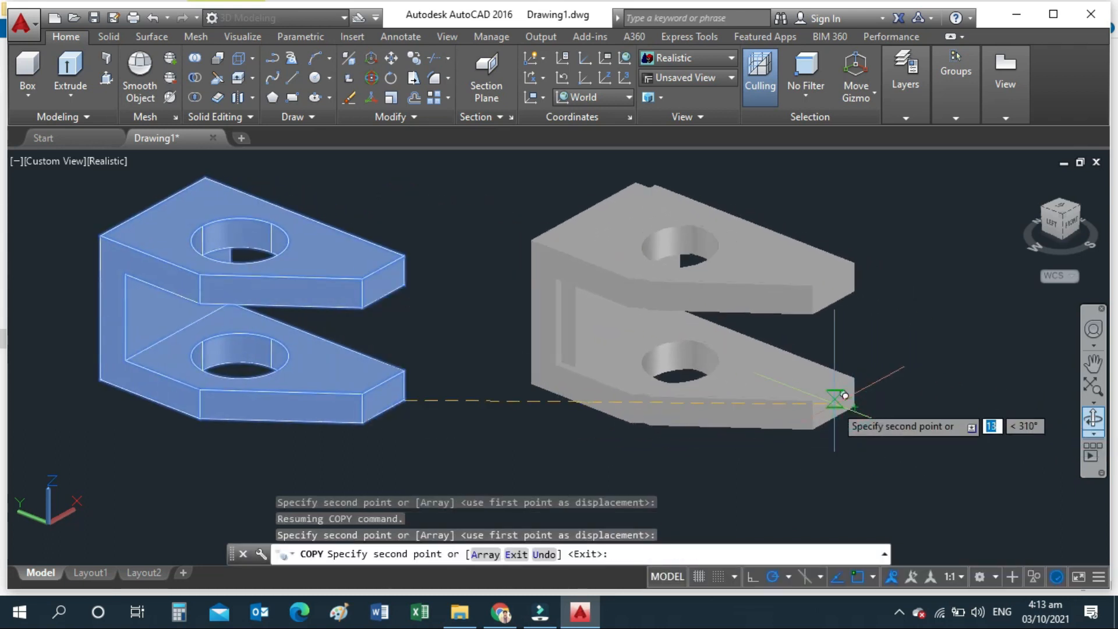
key(Escape)
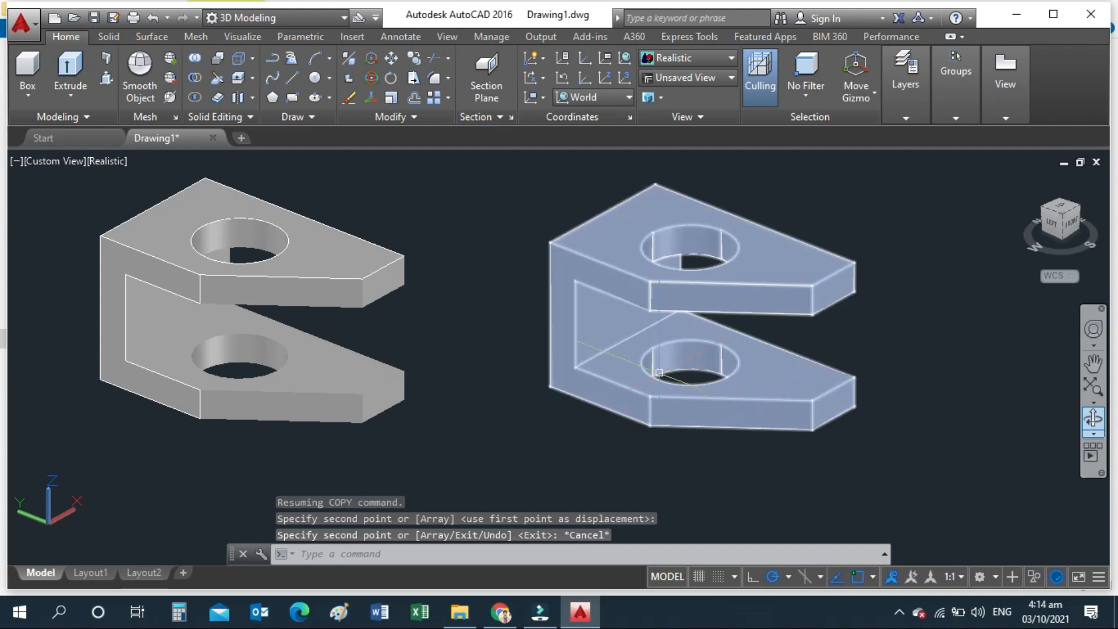
Step: Start a base view from model space using only the copied bracket, with Layout1 as the target layout
middle_drag(658, 376, 609, 387)
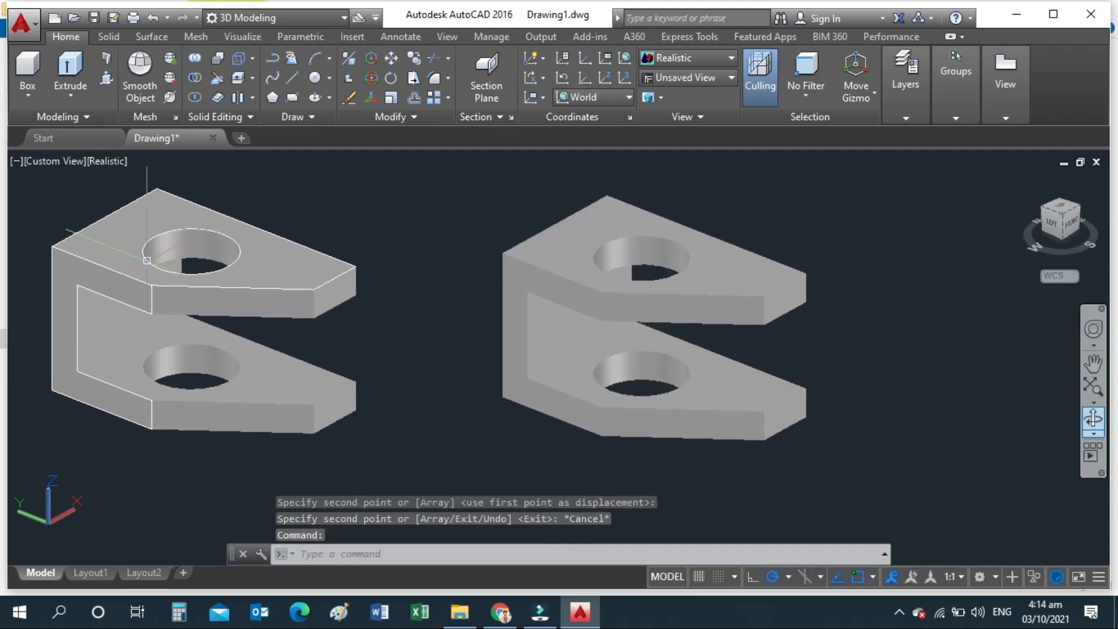
middle_drag(149, 259, 218, 243)
middle_drag(290, 257, 73, 270)
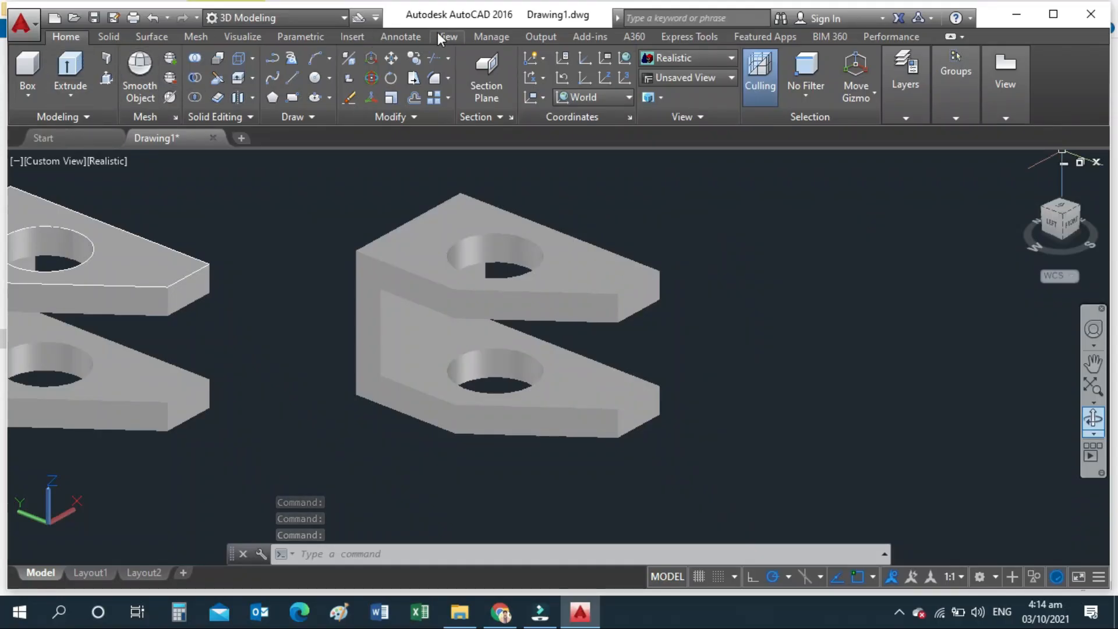
click(997, 103)
click(996, 165)
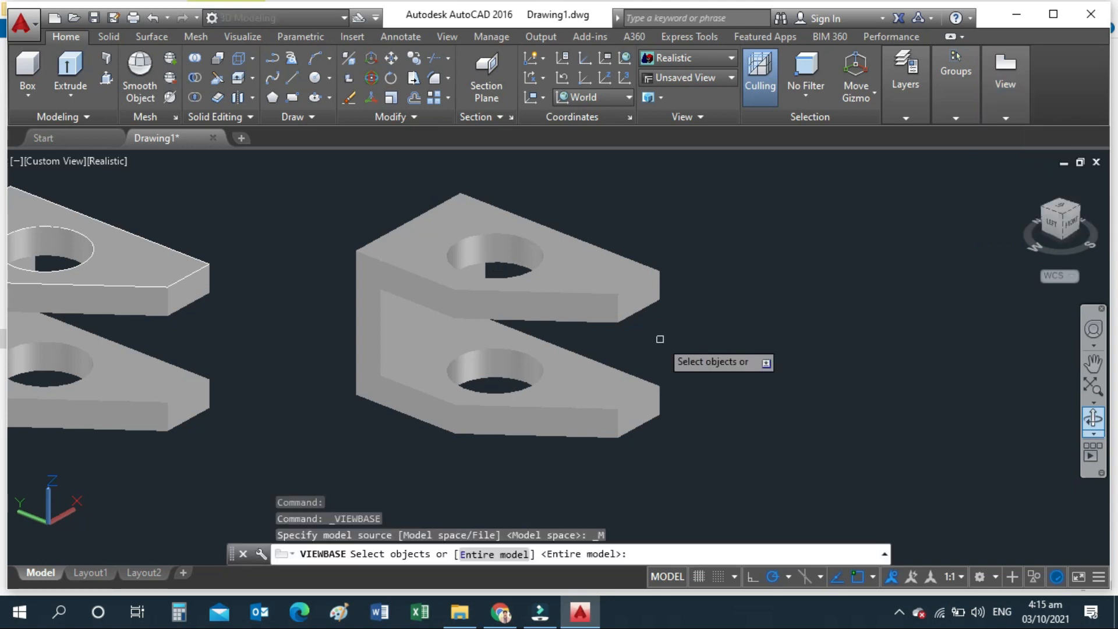
click(594, 290)
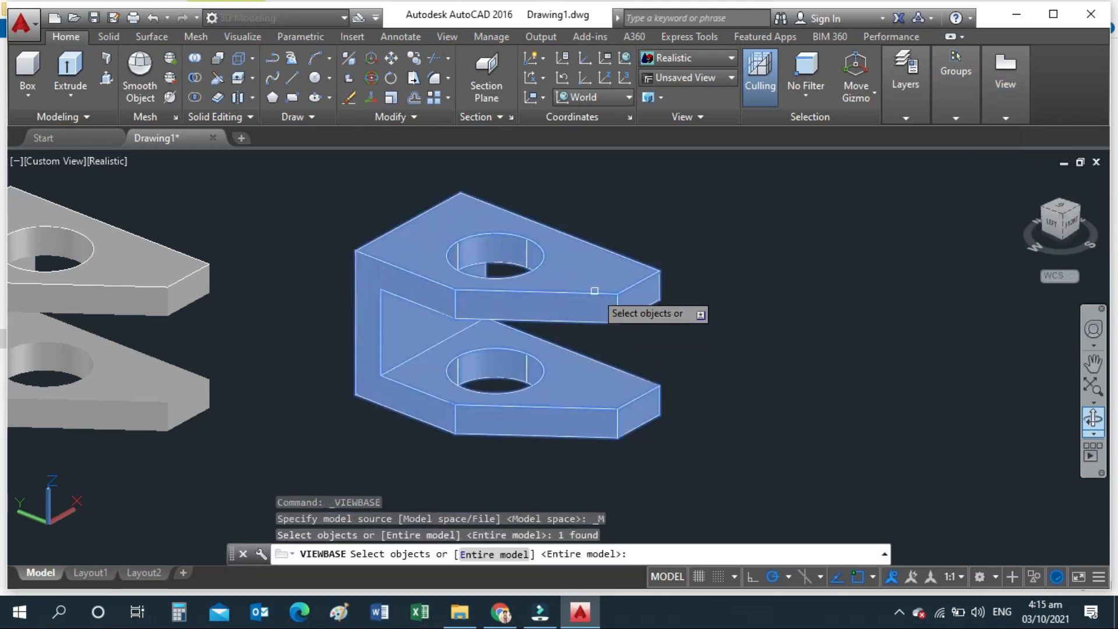
key(Return)
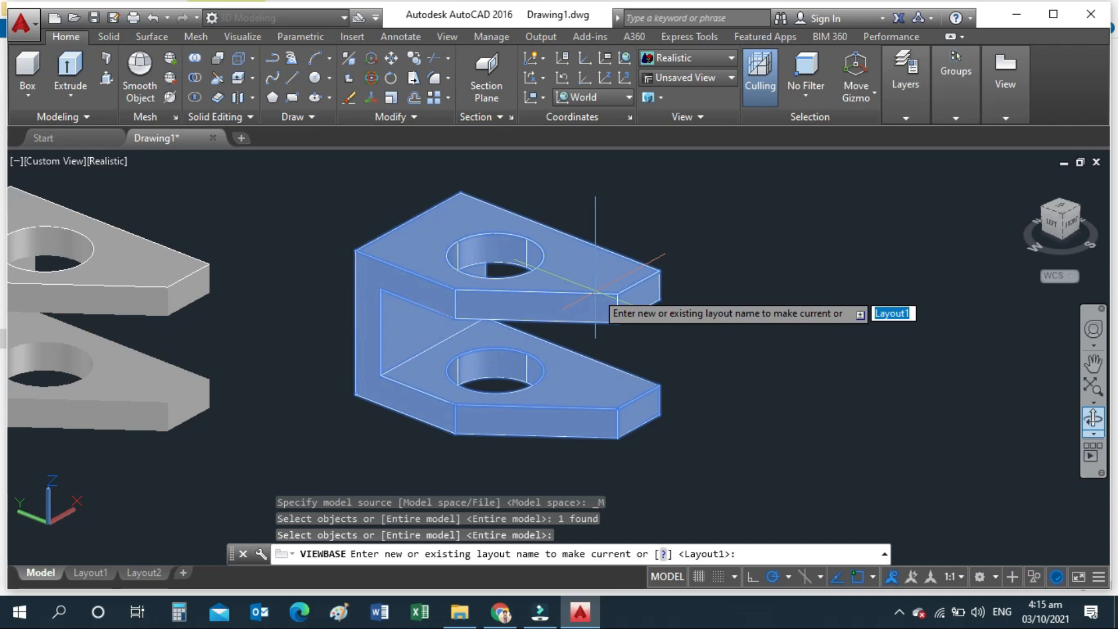
key(Return)
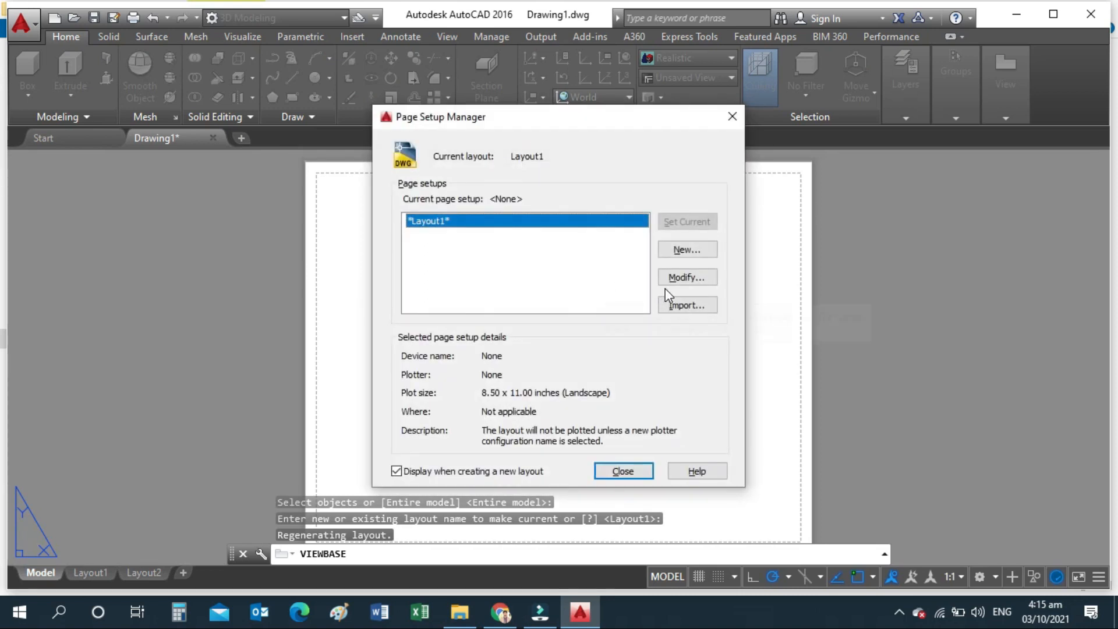
Step: Modify the Layout1 page setup to use the DWG To PDF.pc3 plotter
click(696, 278)
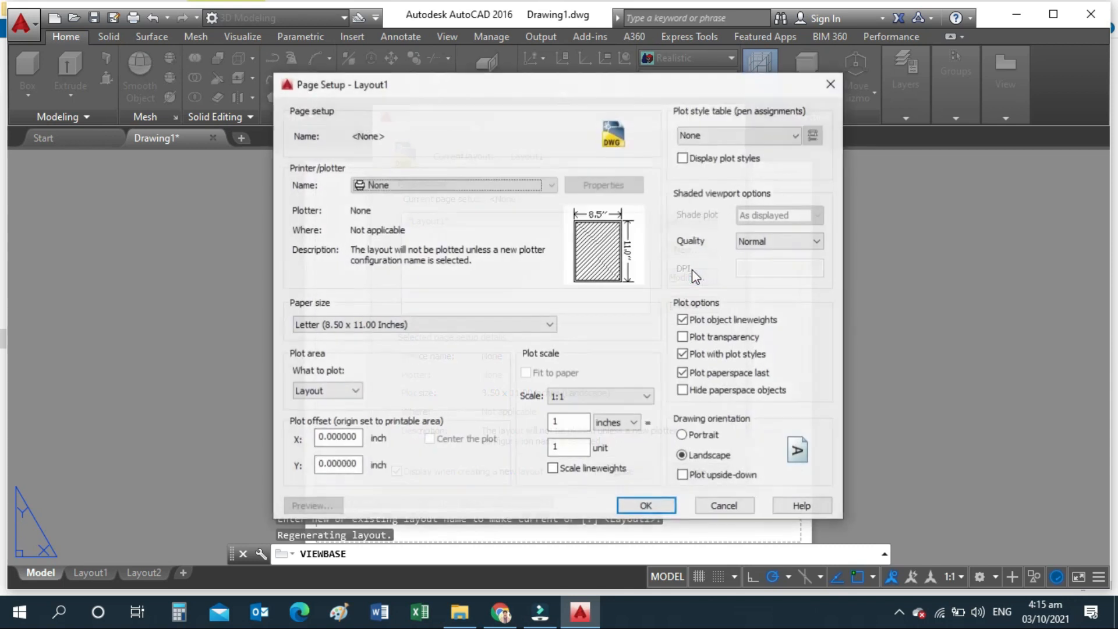
click(550, 185)
scroll(479, 346, down, 4)
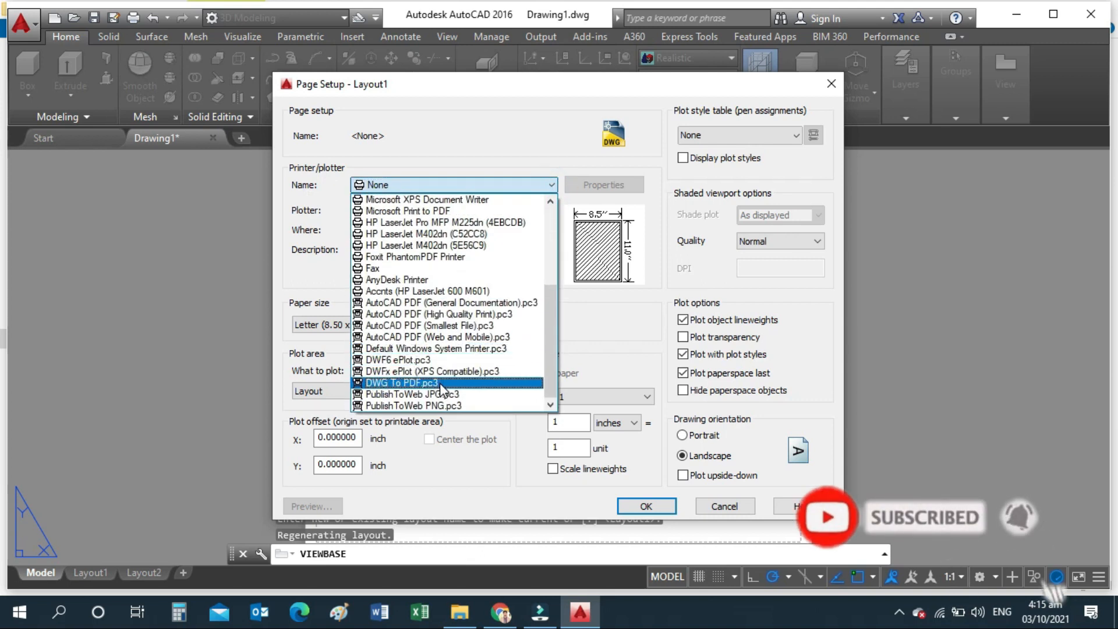
click(443, 383)
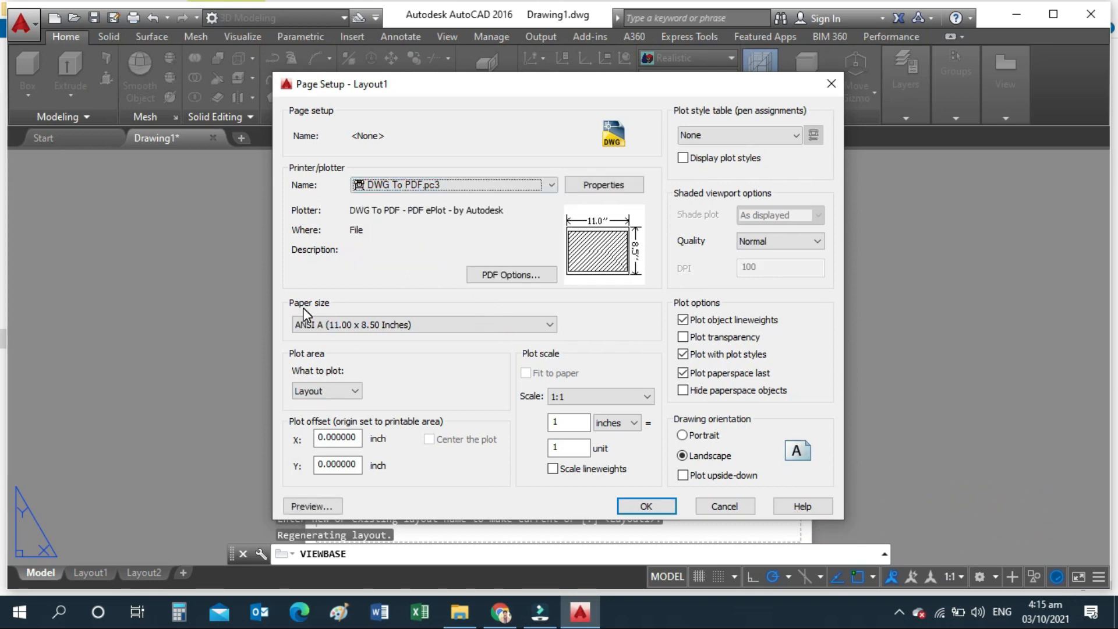
Step: Set Layout1's paper size to ISO A4 (210.00 x 297.00 MM) in portrait orientation and finish the page setup
click(500, 325)
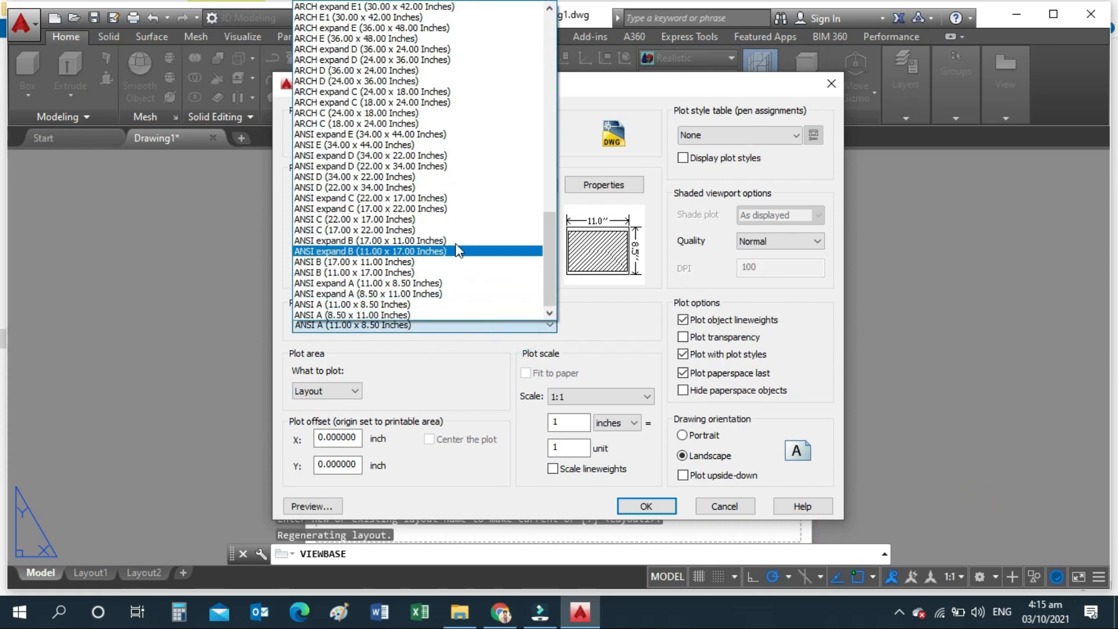
scroll(456, 239, up, 2)
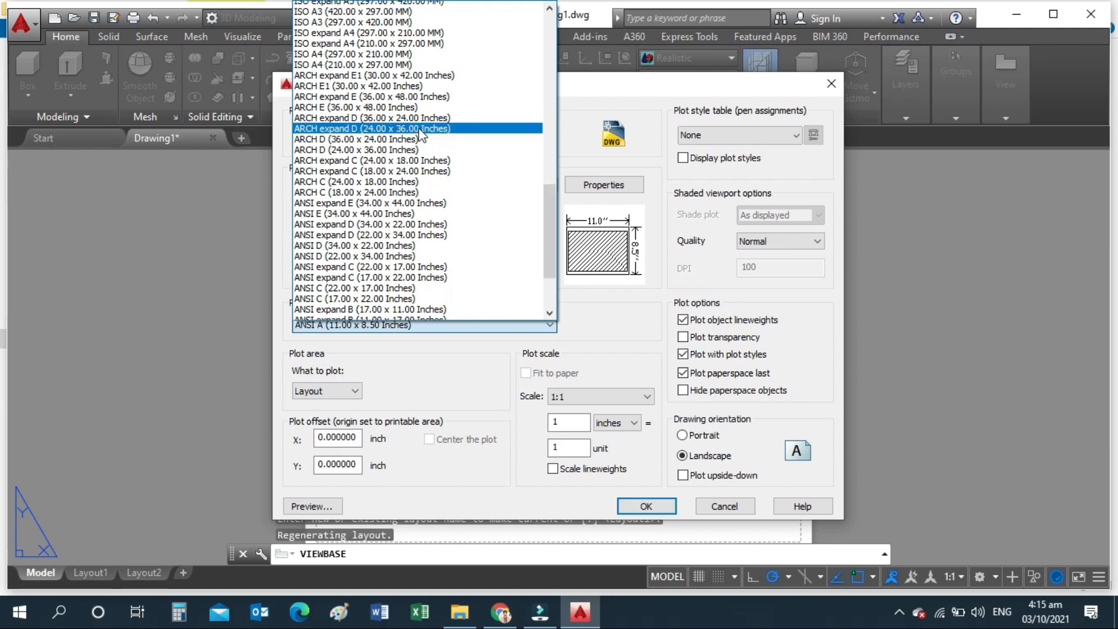
scroll(414, 137, up, 2)
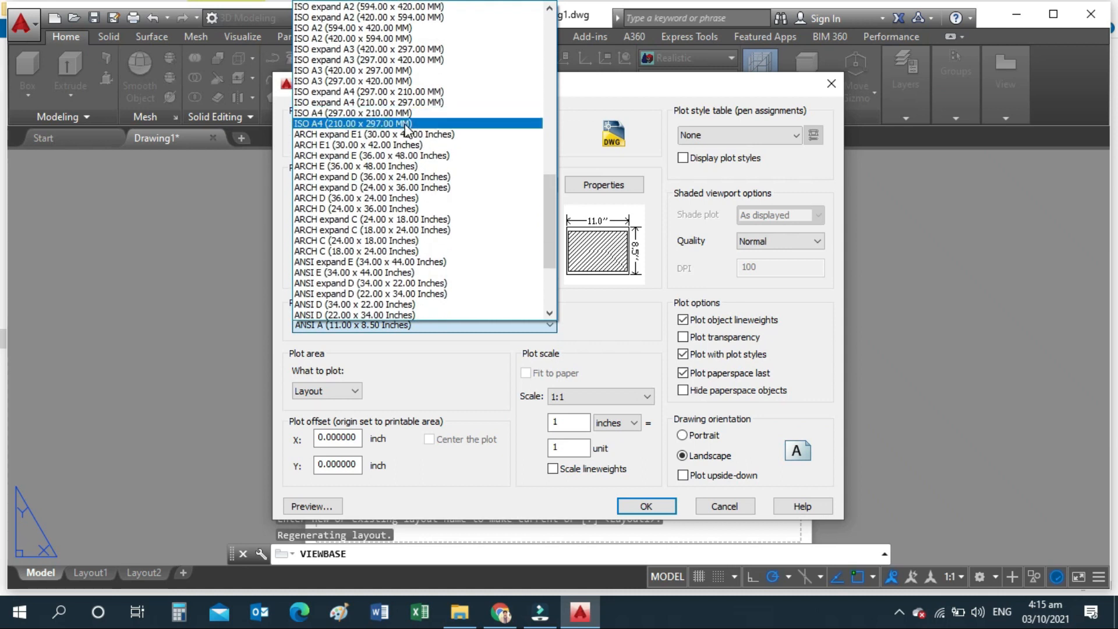
click(406, 123)
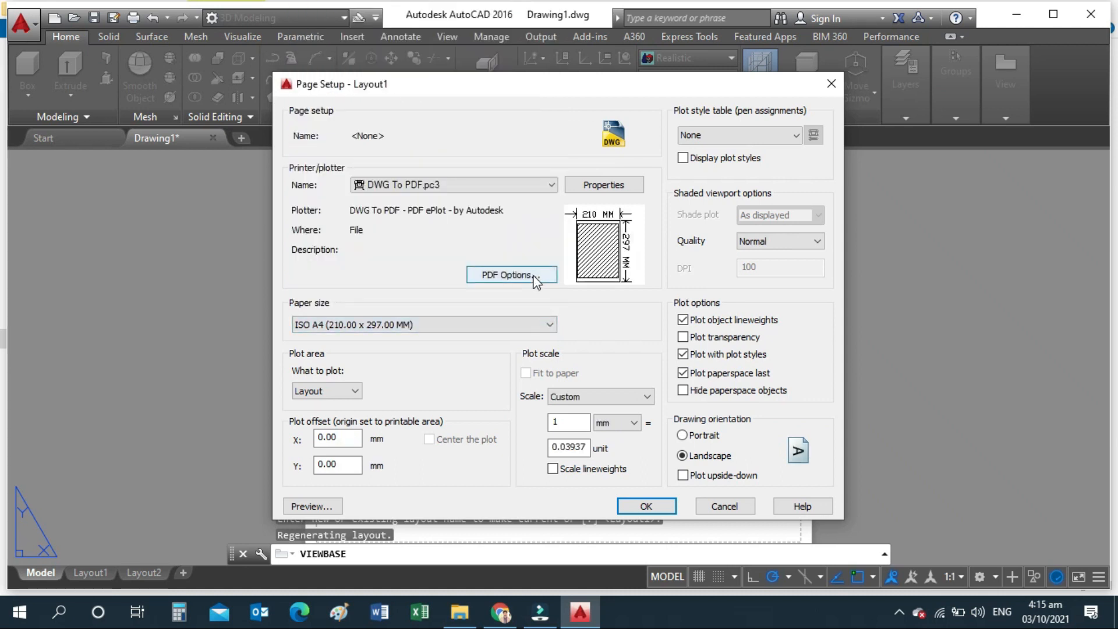
click(681, 435)
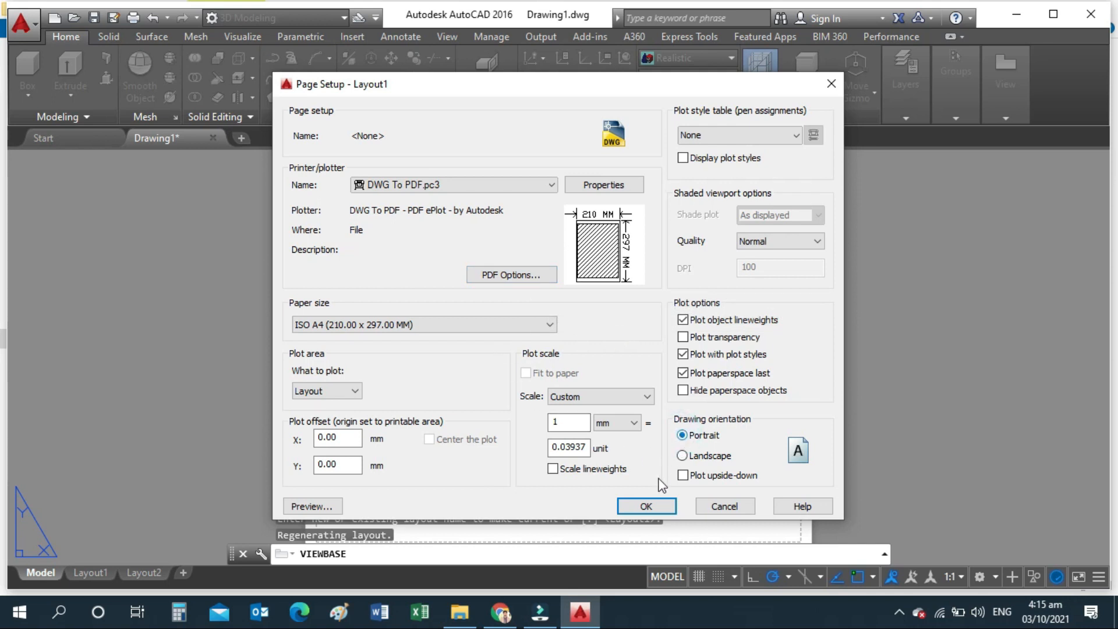
click(645, 505)
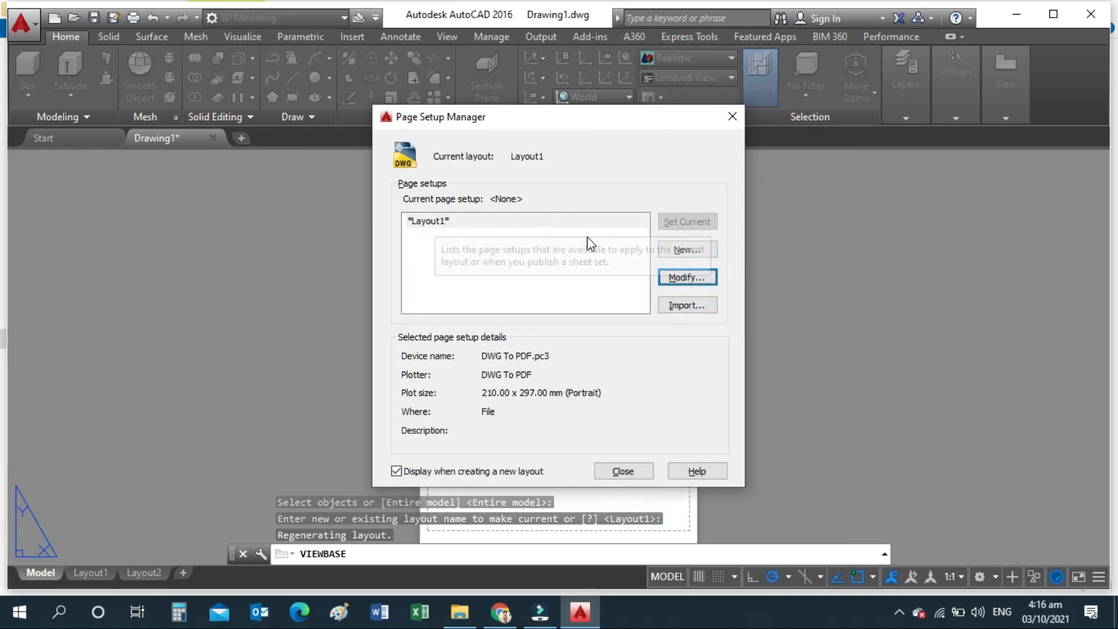
click(626, 472)
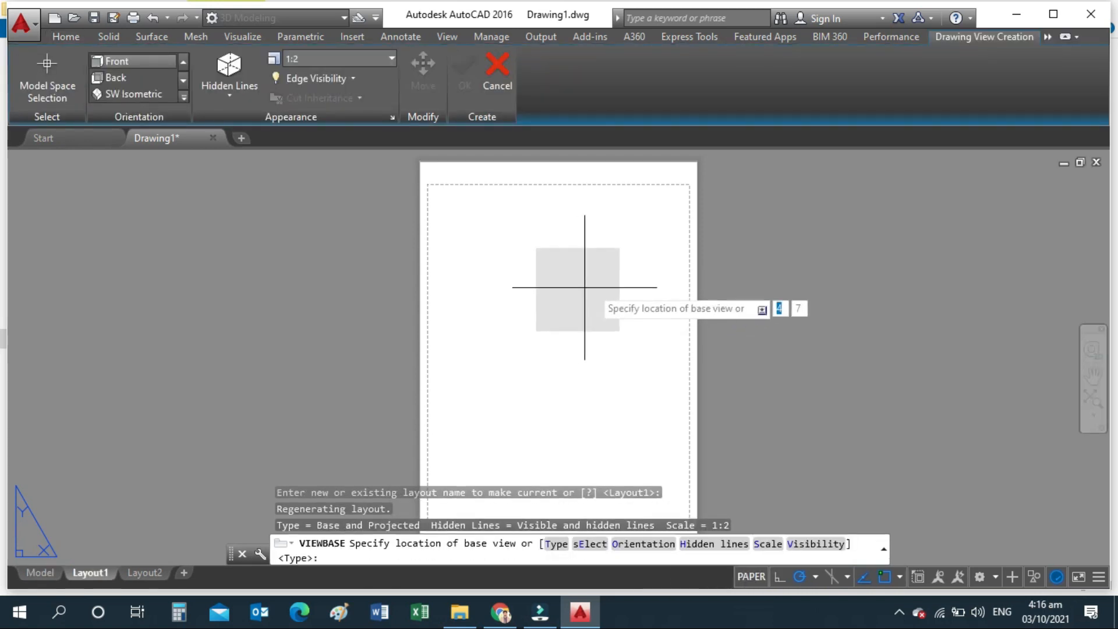
Step: Place the 1:2 front base view in the sheet's lower right, project the top, side and isometric views from it, and finish the view creation
click(612, 424)
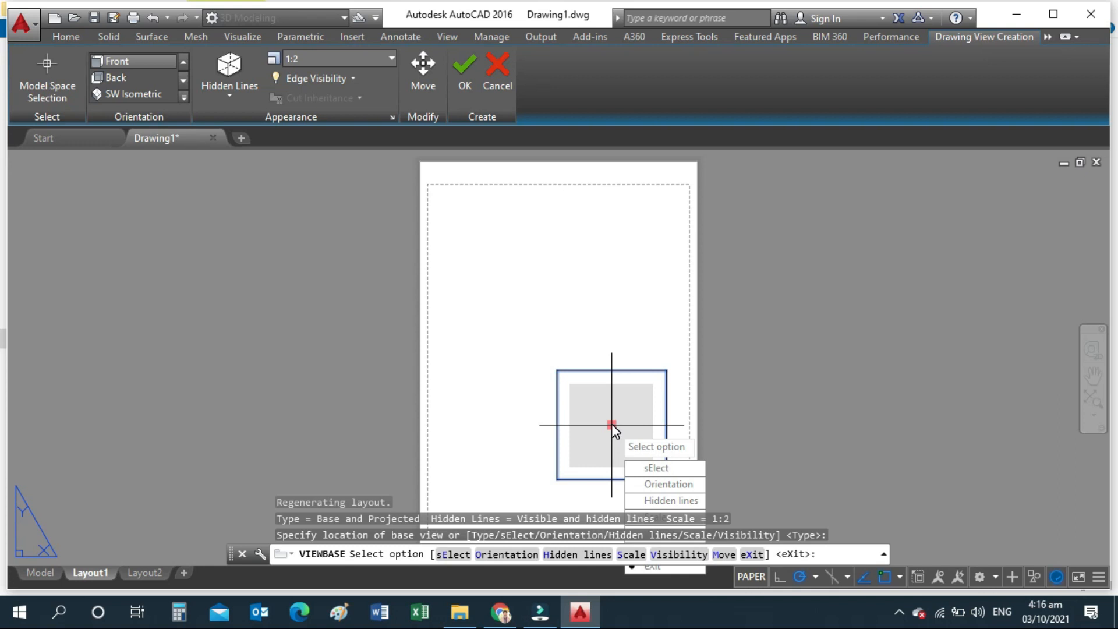
key(Return)
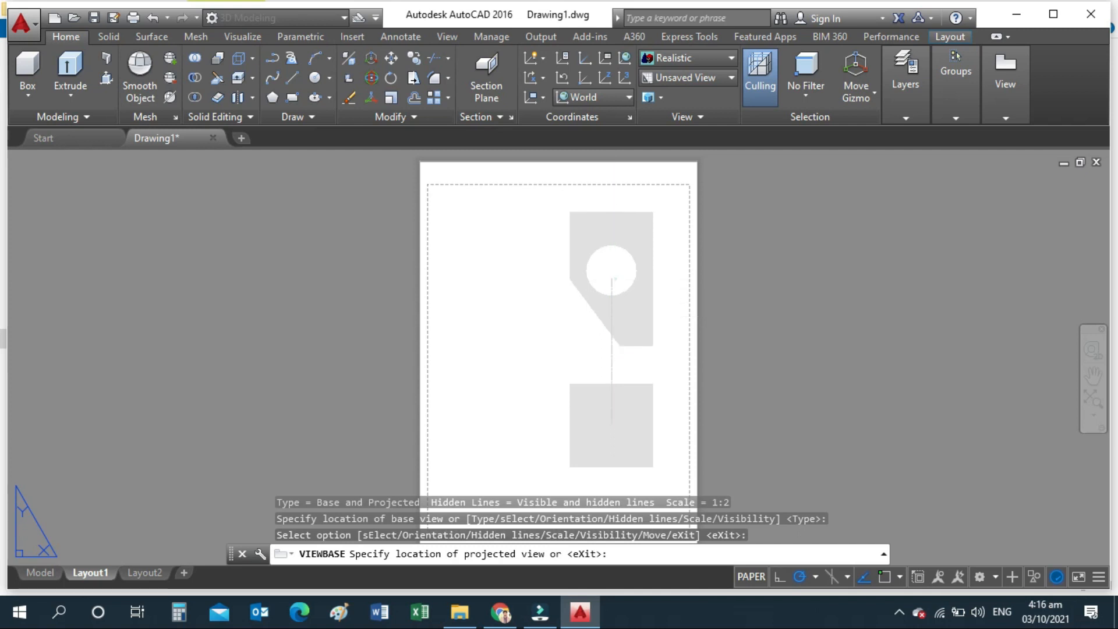
click(611, 278)
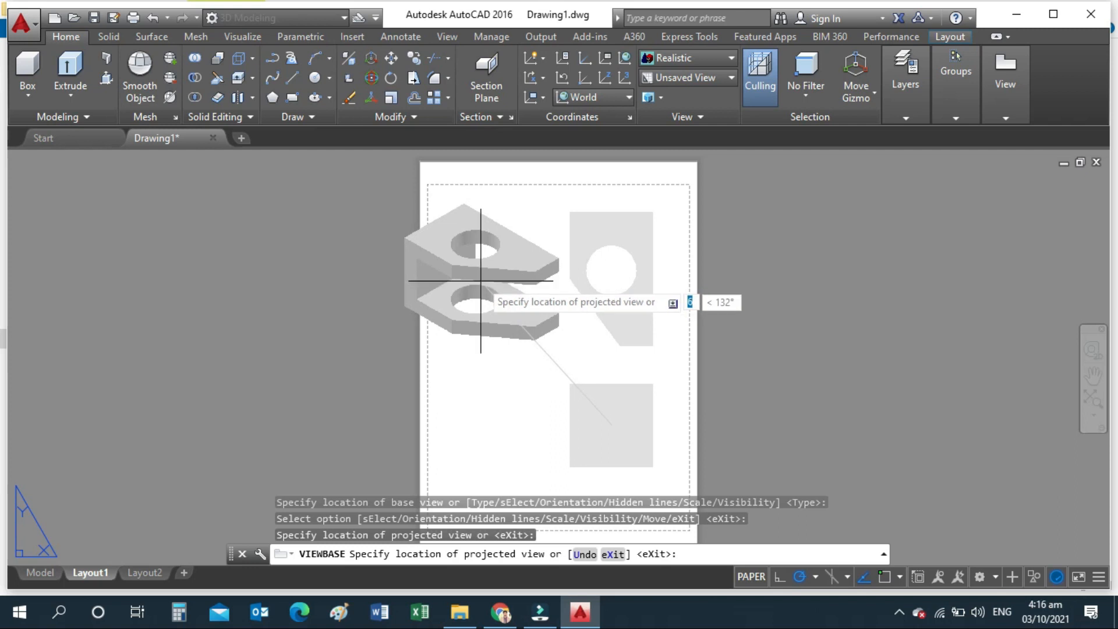
click(476, 276)
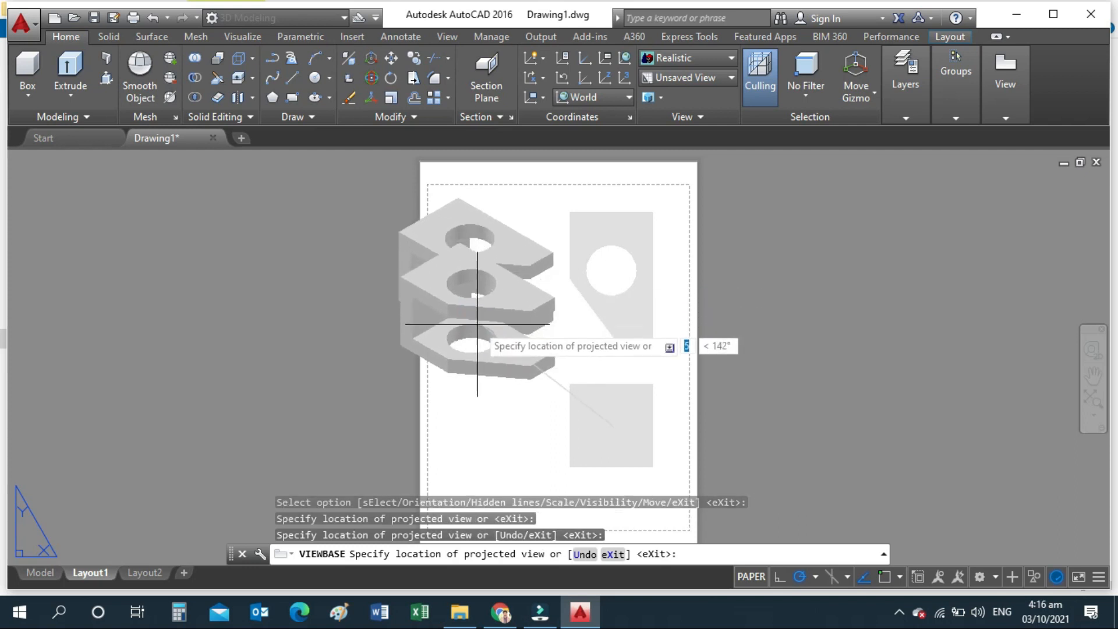
click(469, 397)
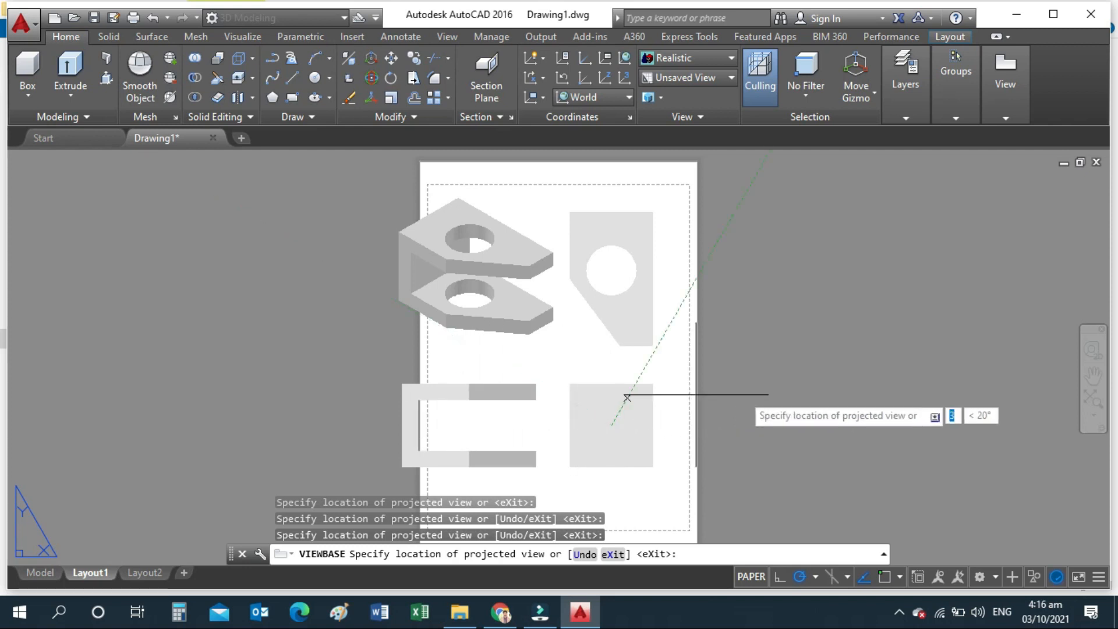
scroll(587, 383, down, 4)
scroll(582, 393, up, 2)
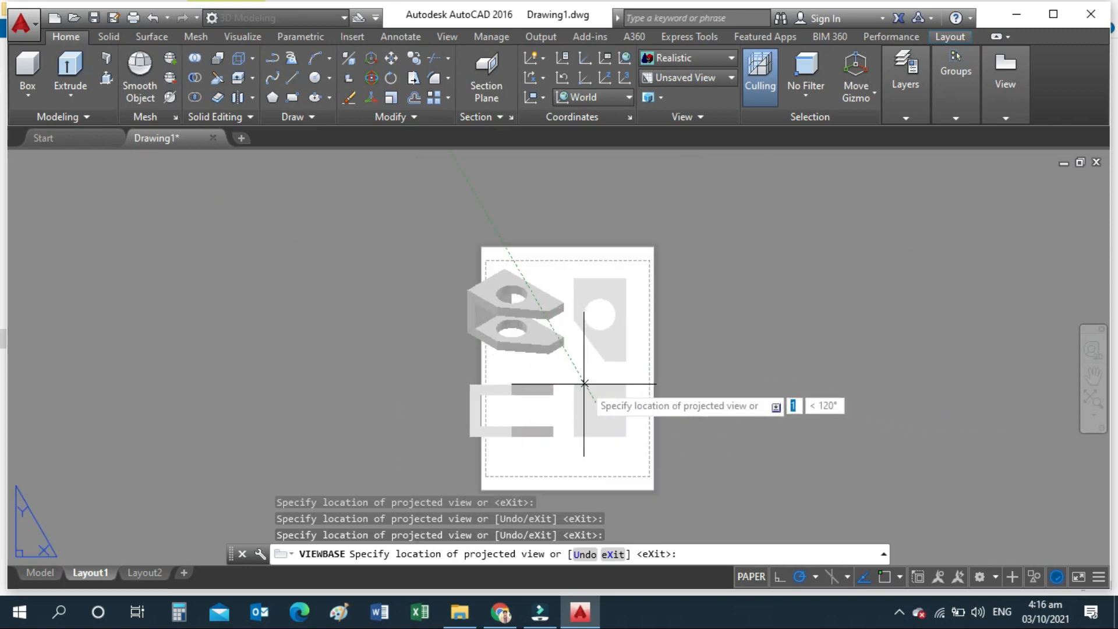
scroll(551, 359, up, 2)
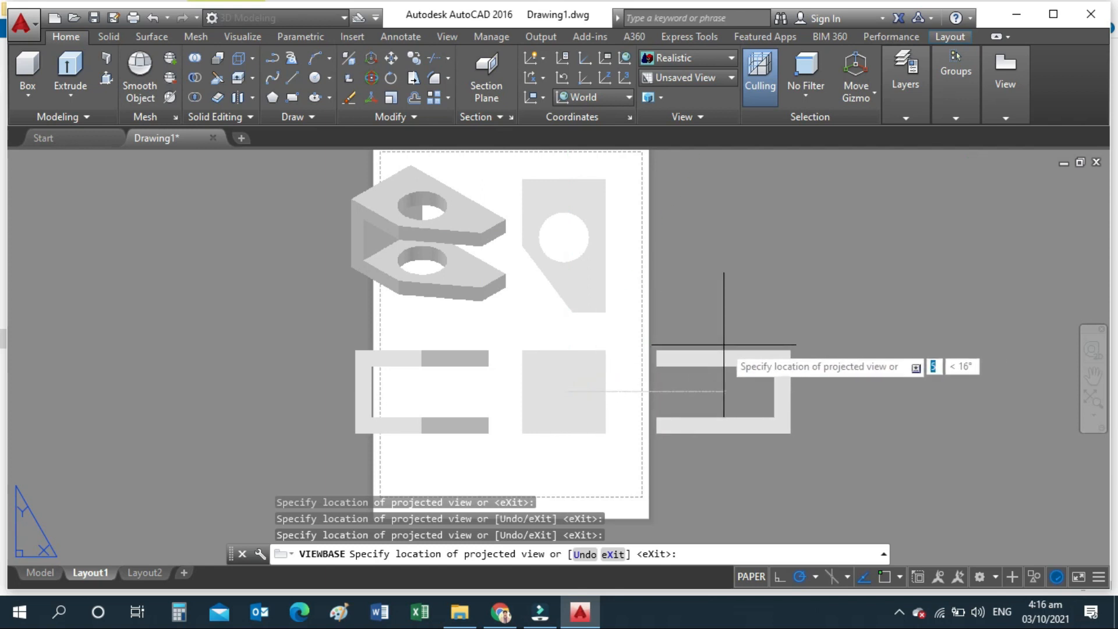
key(Return)
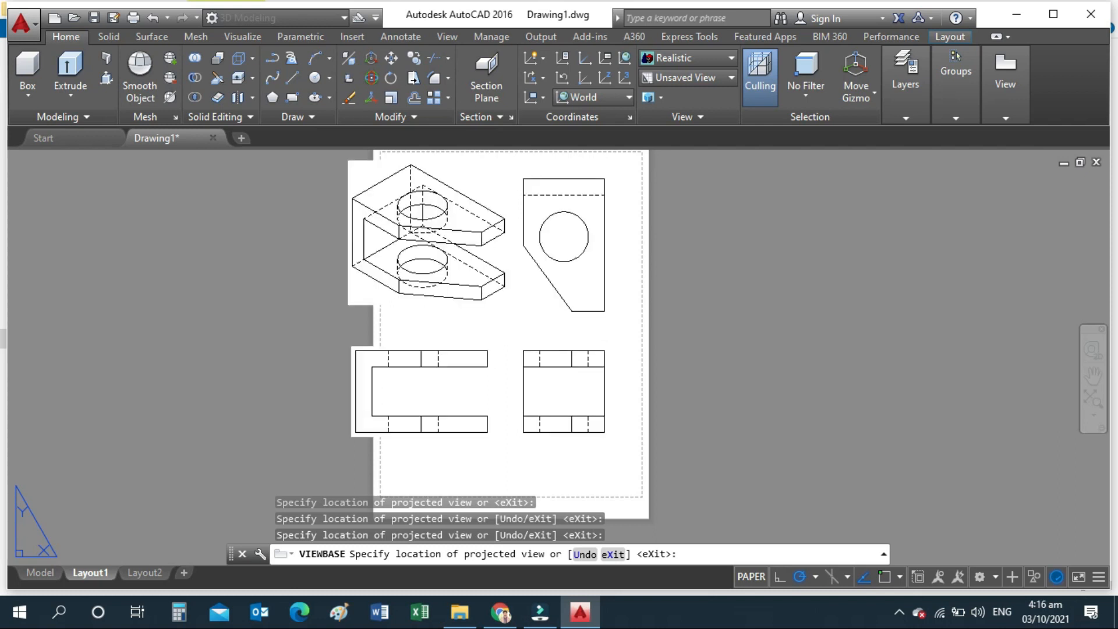
key(Return)
Step: Scale all four drawing views down by reference about the top view's upper-right corner so they fit inside the sheet
scroll(406, 199, down, 1)
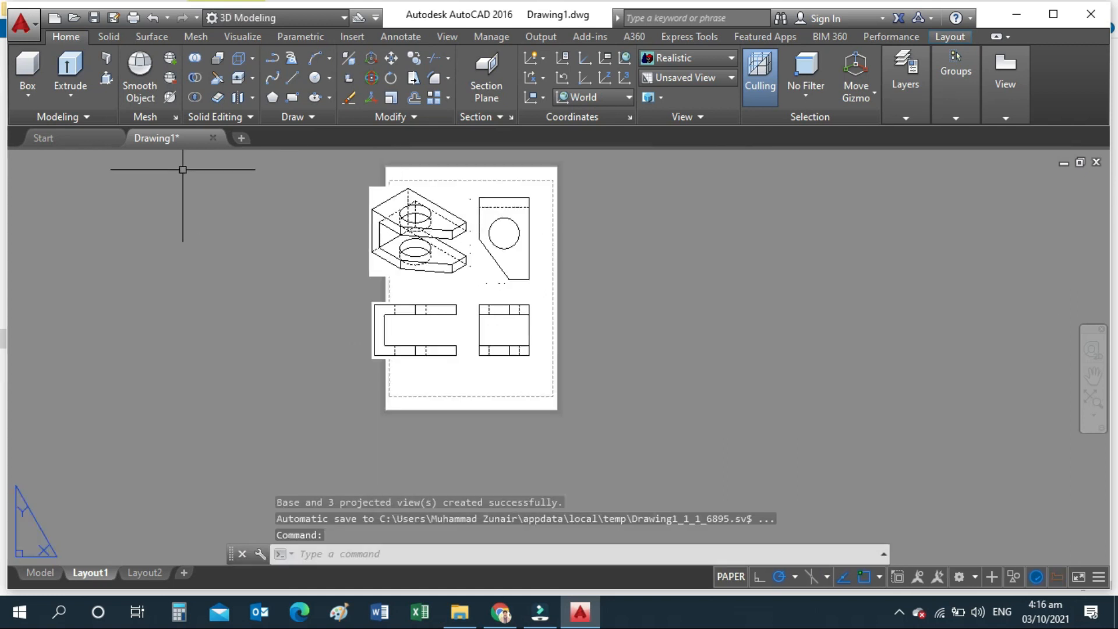
click(326, 158)
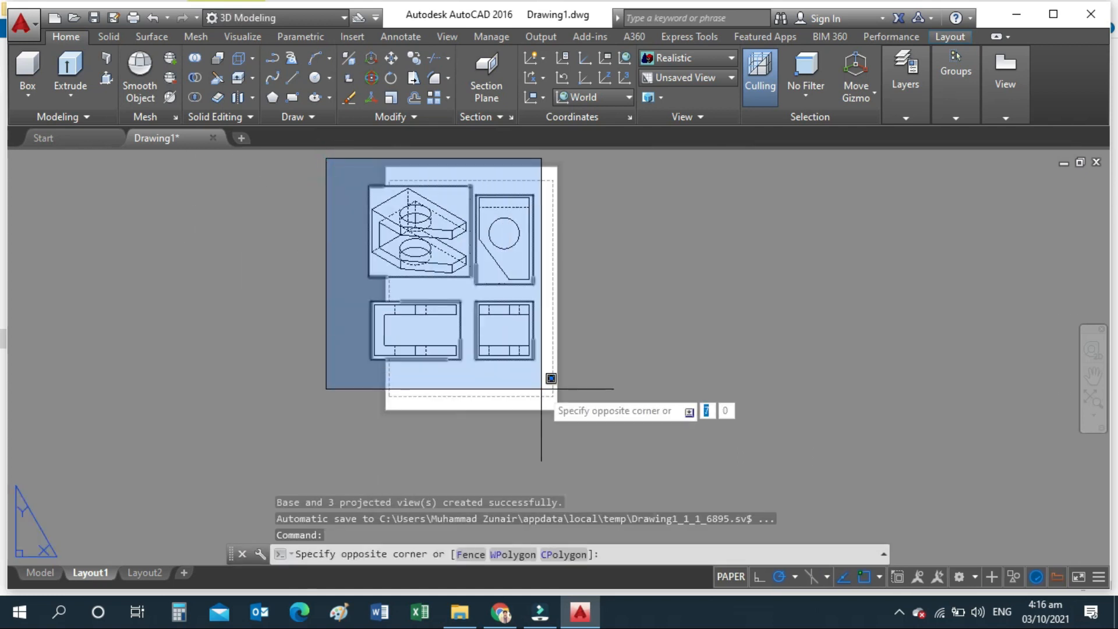
click(612, 388)
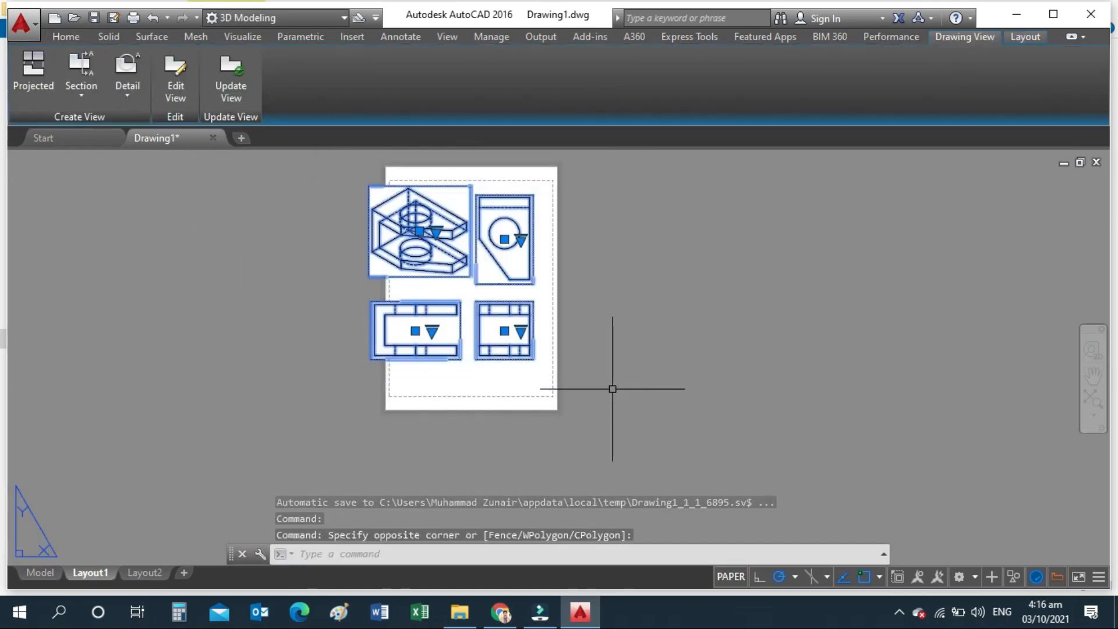
text(sc)
key(Return)
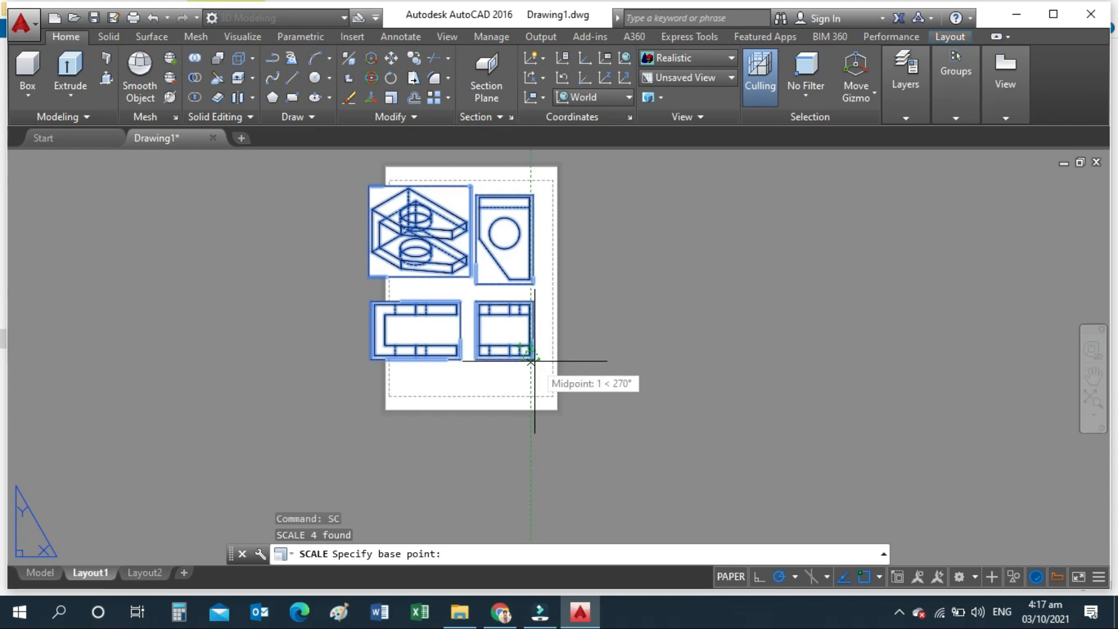
click(531, 195)
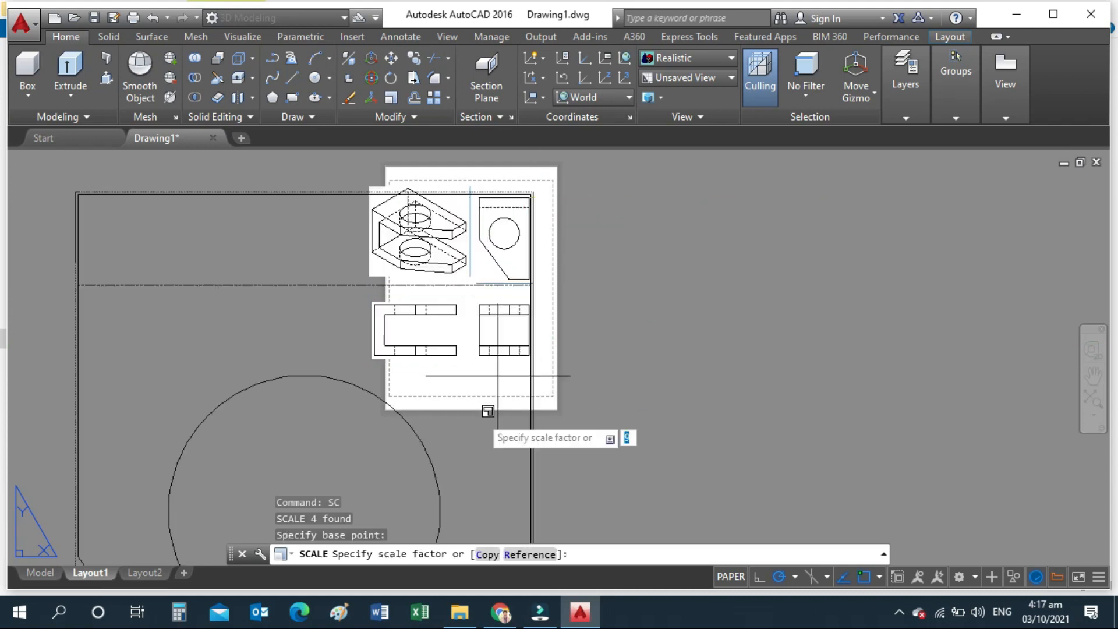
click(526, 555)
click(531, 196)
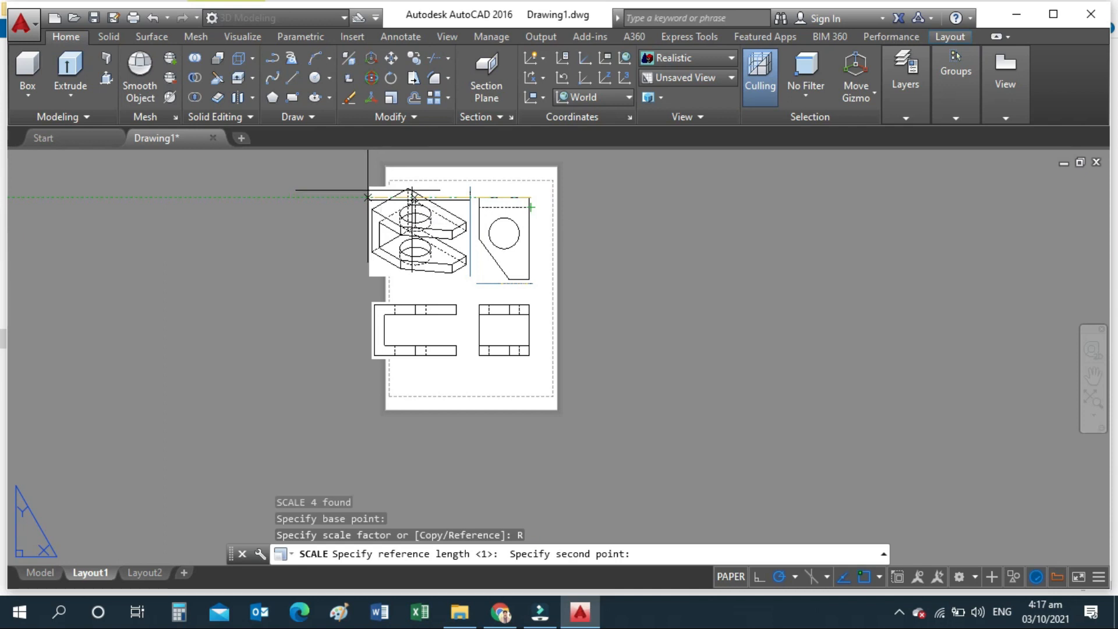
click(371, 252)
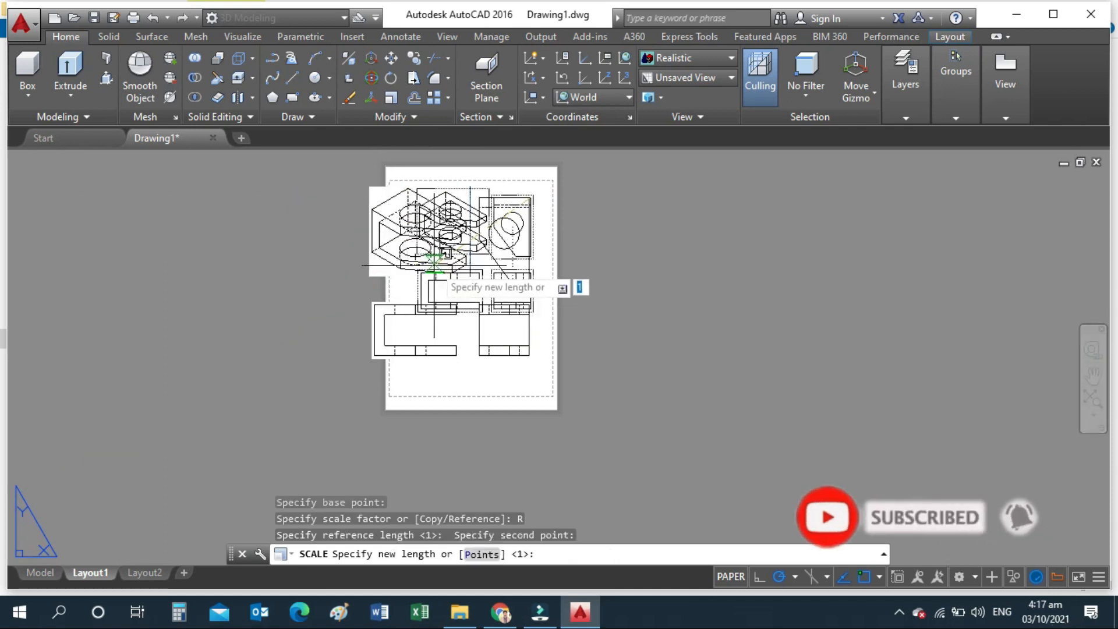
click(436, 262)
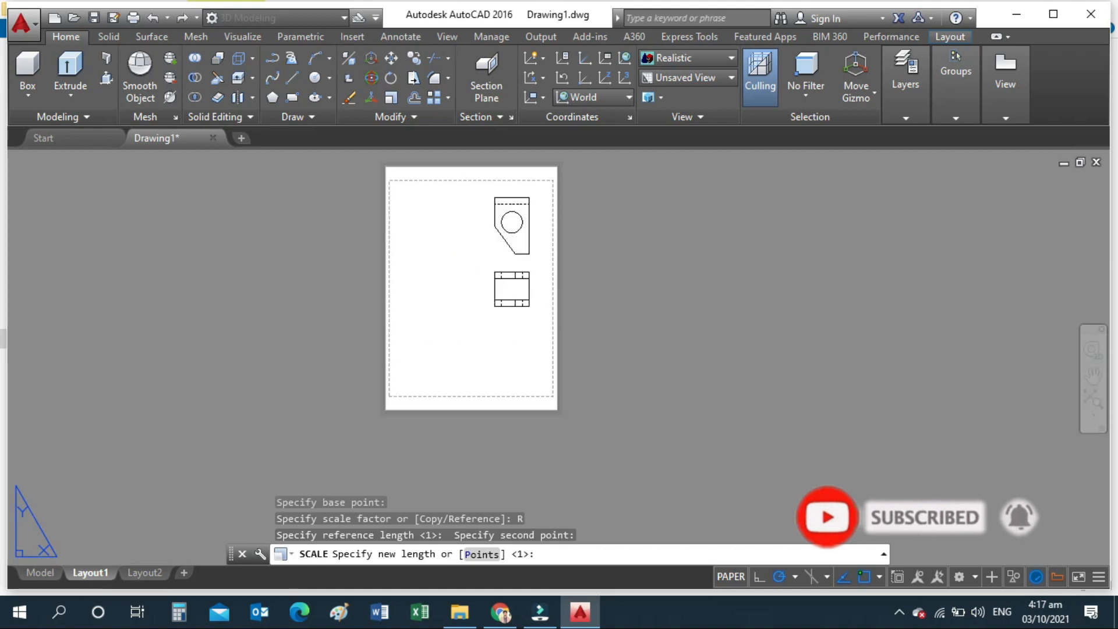
scroll(499, 217, up, 1)
scroll(499, 217, down, 1)
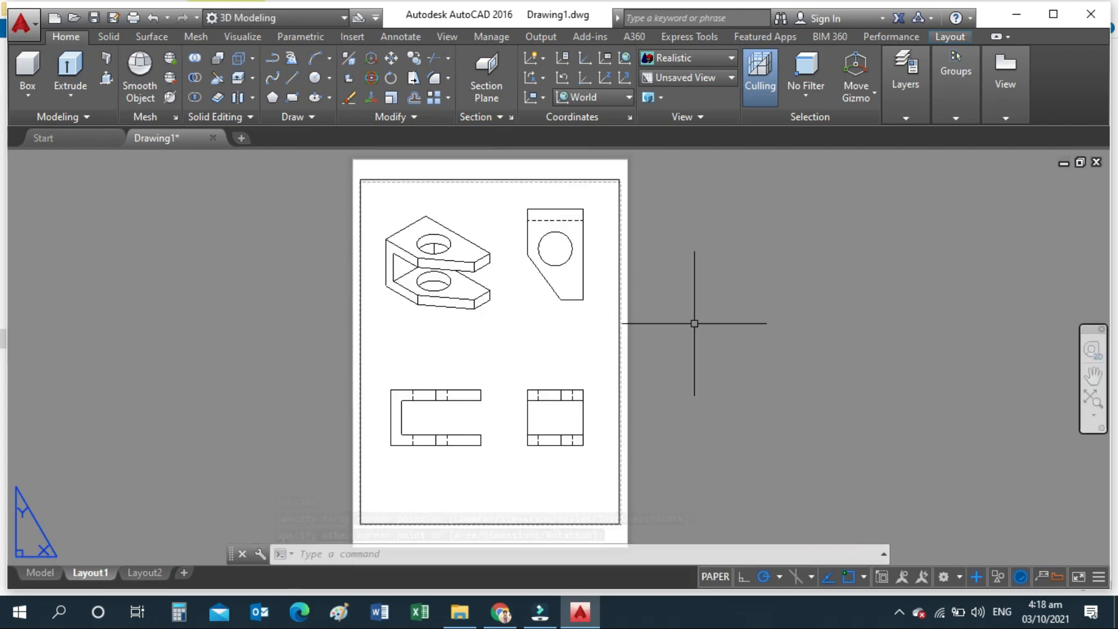
Step: Add a linear dimension for the width of the top view's upper edge, placed above the view
text(Dl)
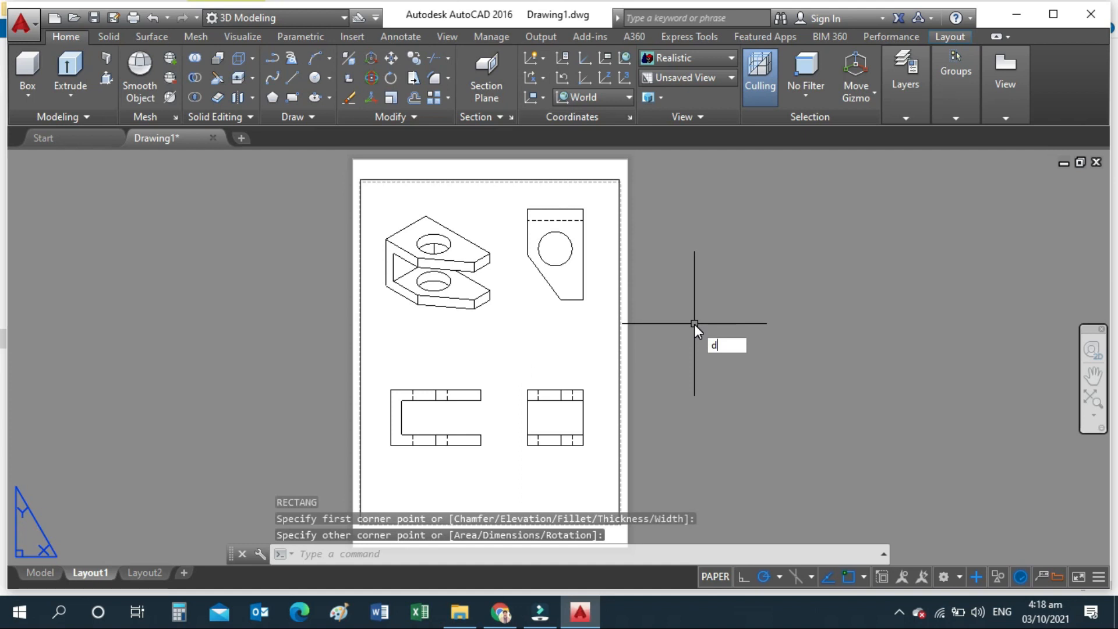
text(i)
key(Return)
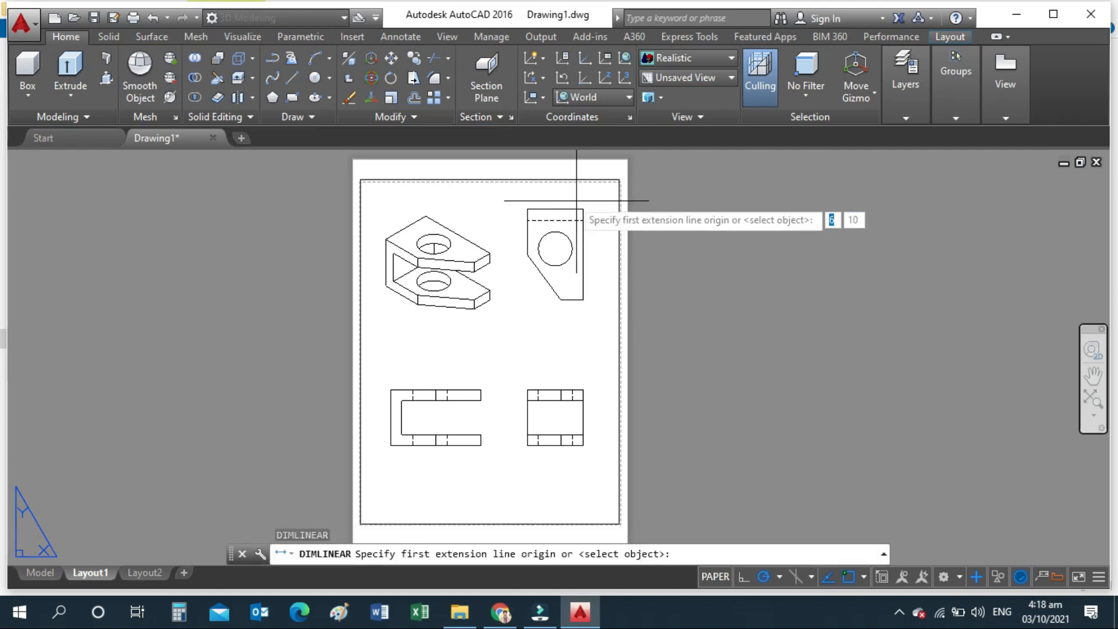
scroll(531, 205, up, 2)
click(526, 209)
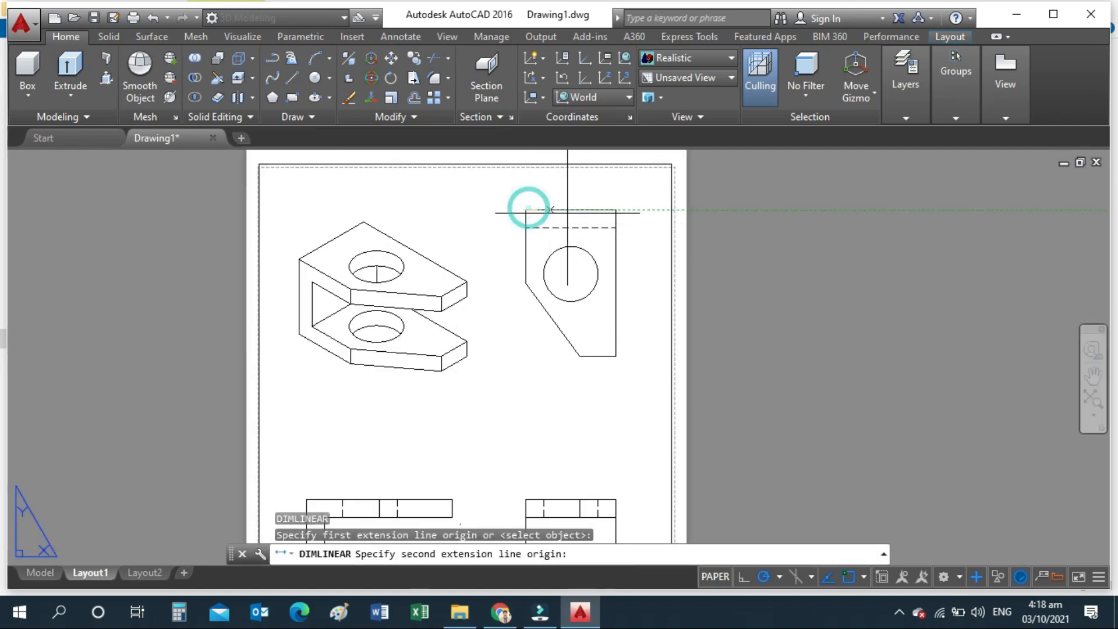
click(616, 210)
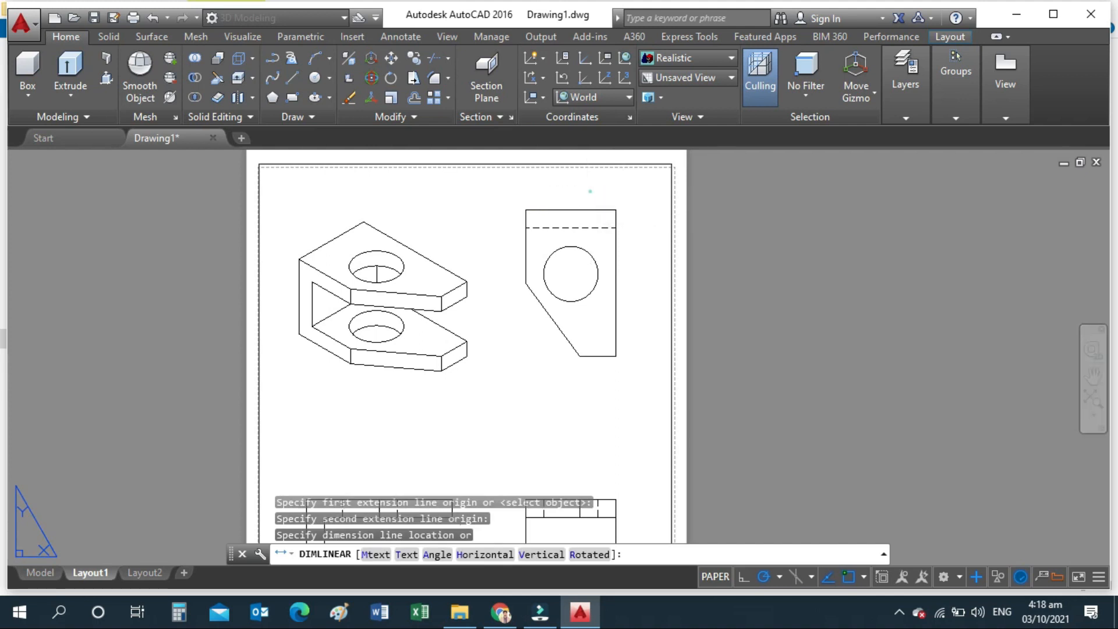
click(586, 191)
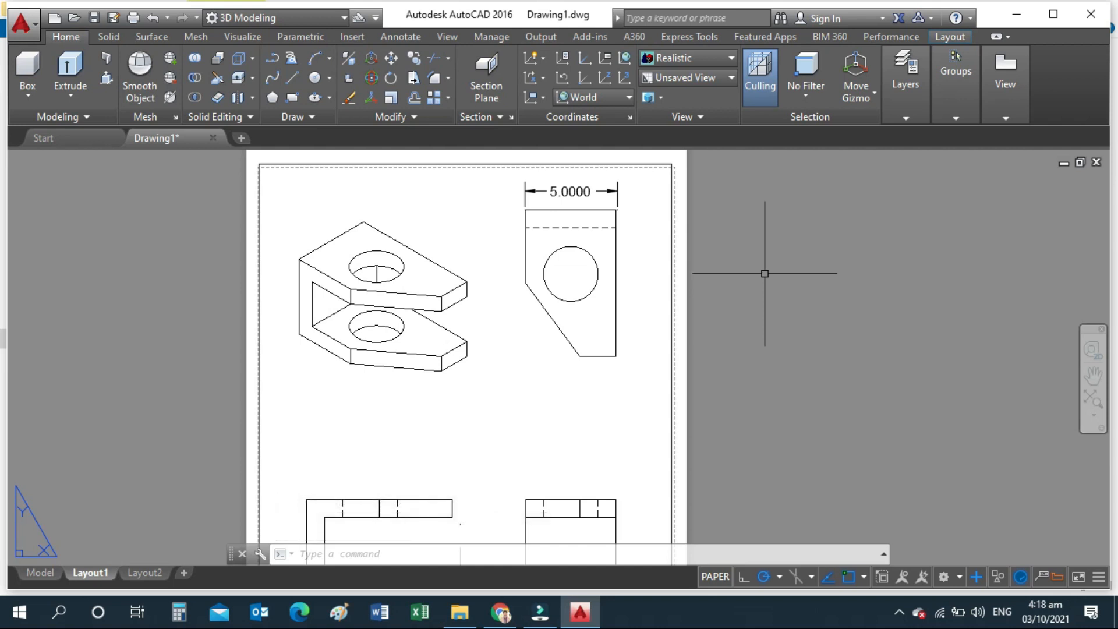
Step: Modify the Standard dimension style to show linear dimensions with precision 0
text(d)
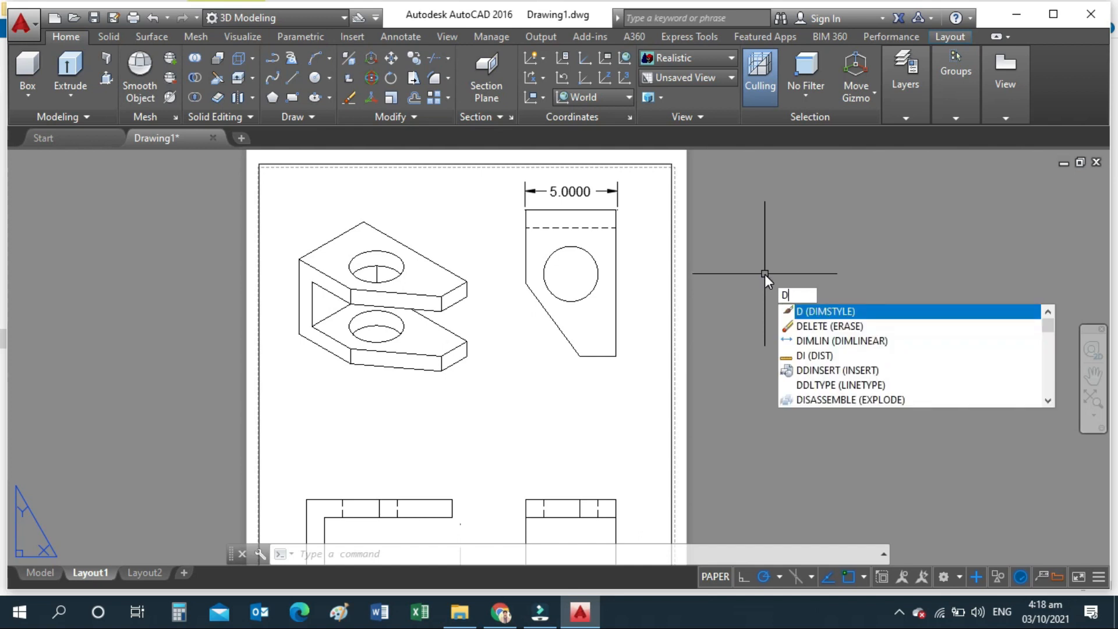
key(Return)
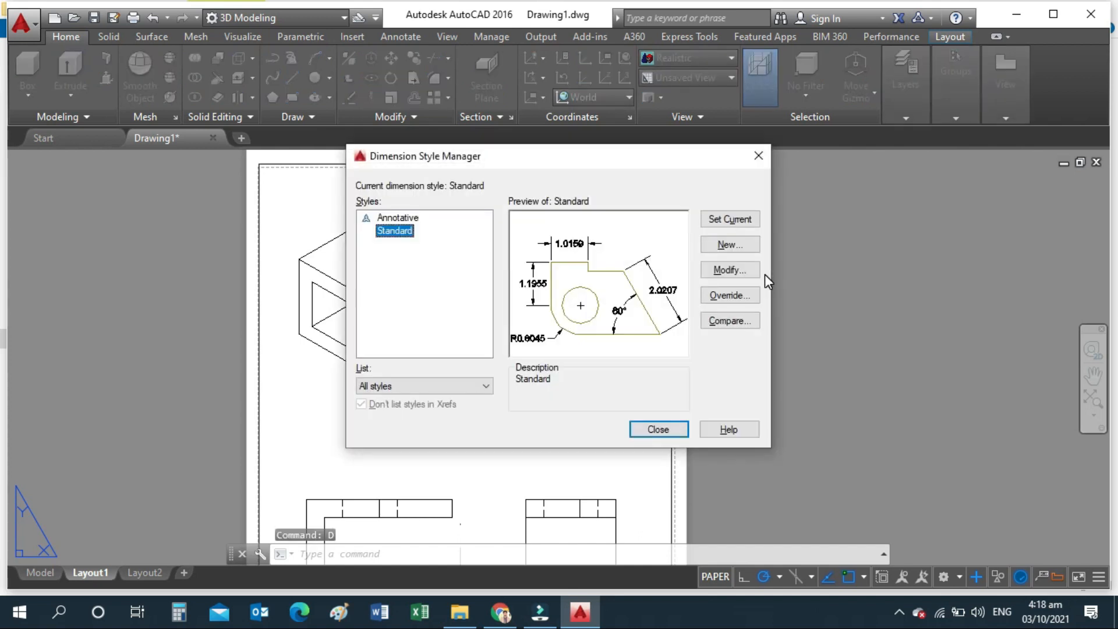
click(737, 273)
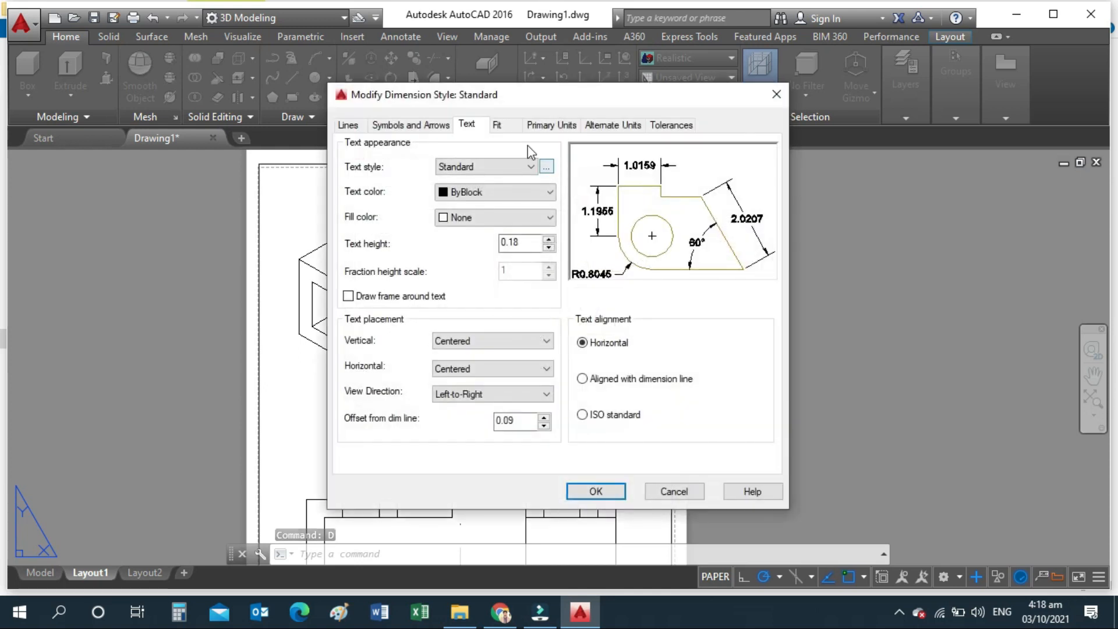
click(560, 128)
click(532, 183)
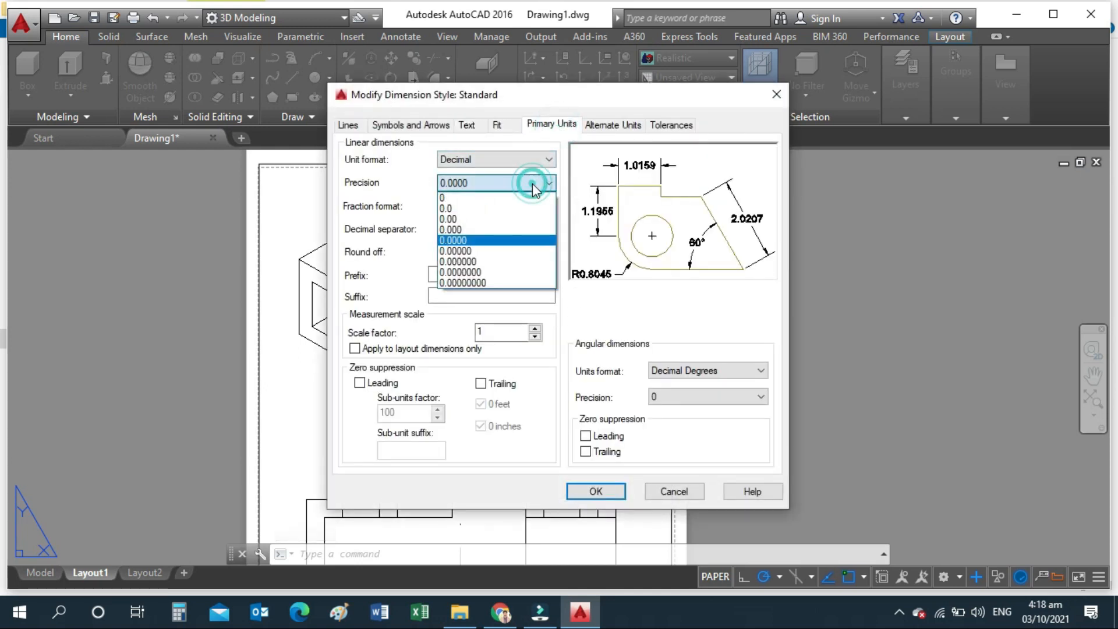
click(522, 198)
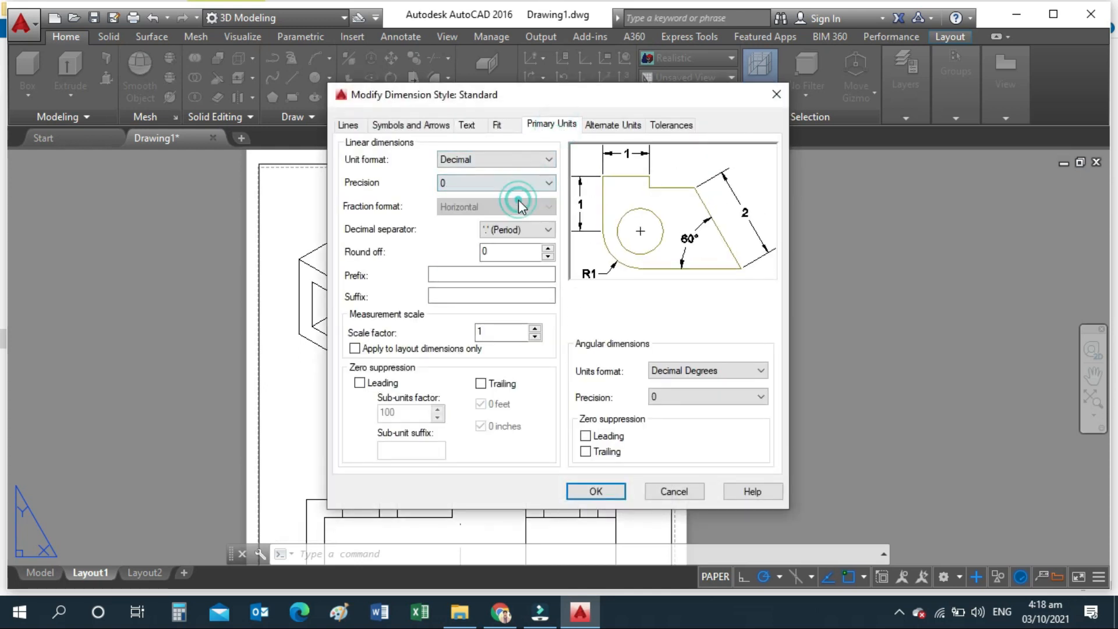
click(597, 492)
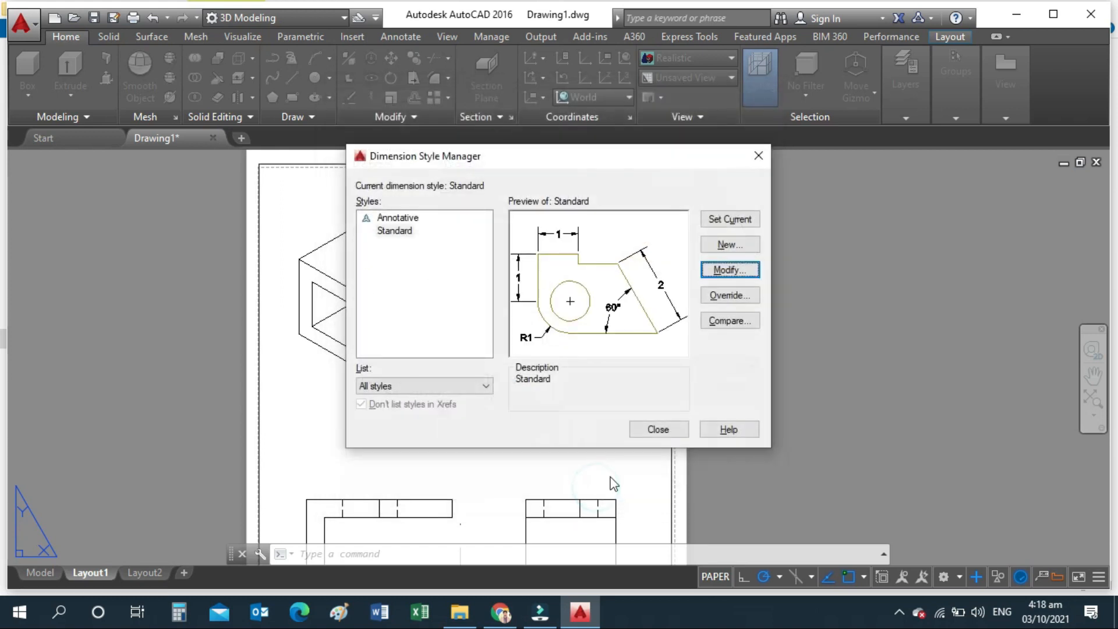
click(393, 254)
click(646, 429)
Step: Add a linear dimension for the full height of the top view, placed along its right side
scroll(632, 274, down, 2)
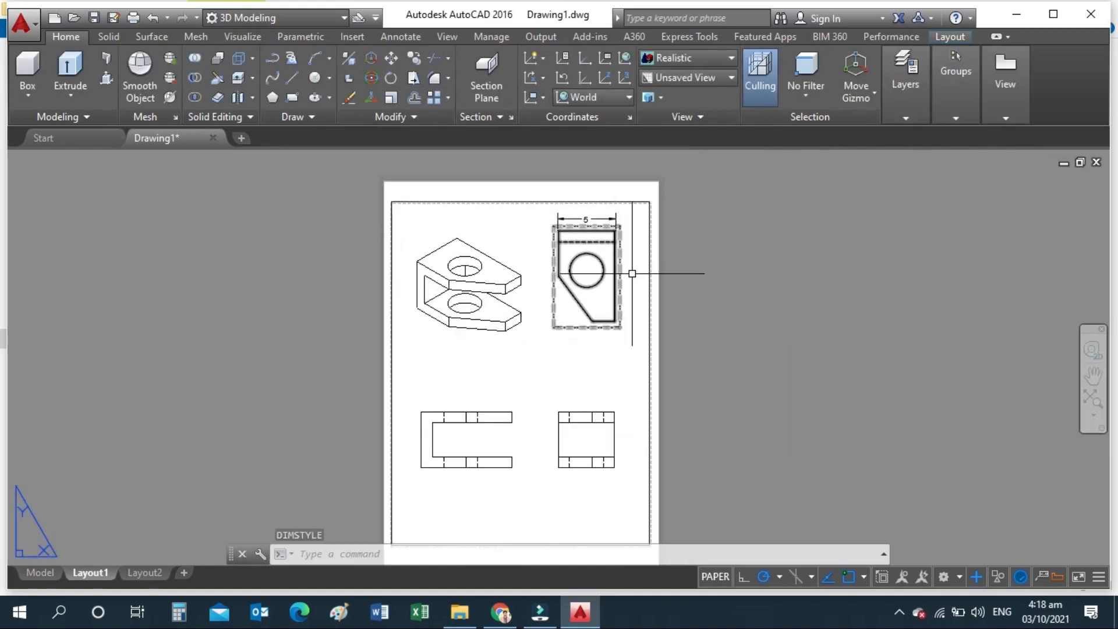
text(dli)
key(Return)
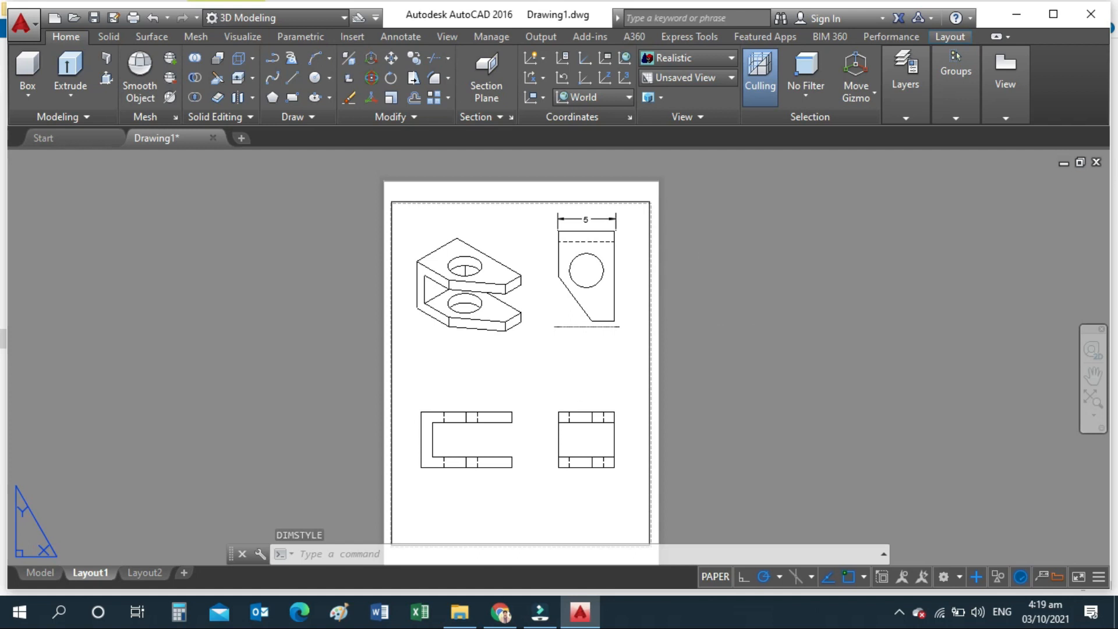
click(615, 220)
click(616, 315)
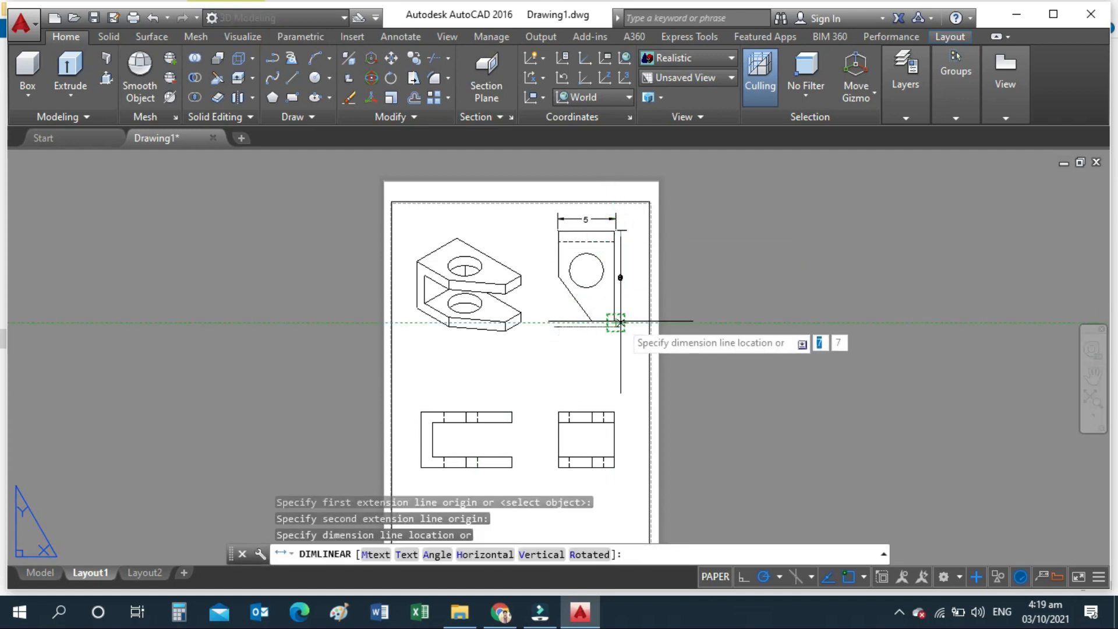
click(628, 321)
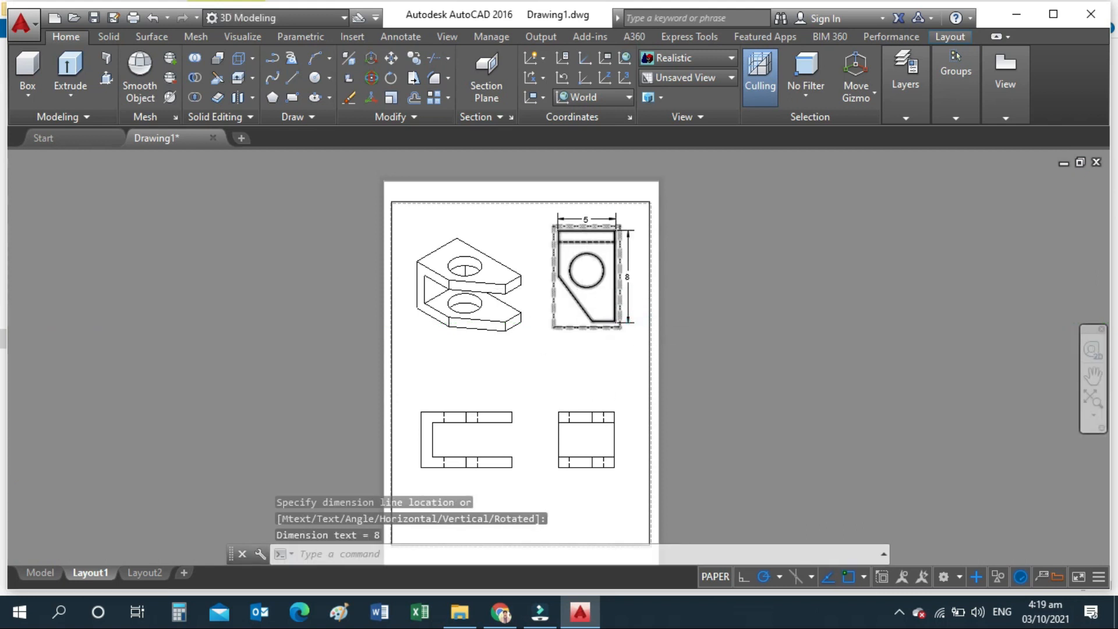
Step: Add a linear dimension for the top view's short lower edge, placed below the view
scroll(581, 305, up, 2)
key(Return)
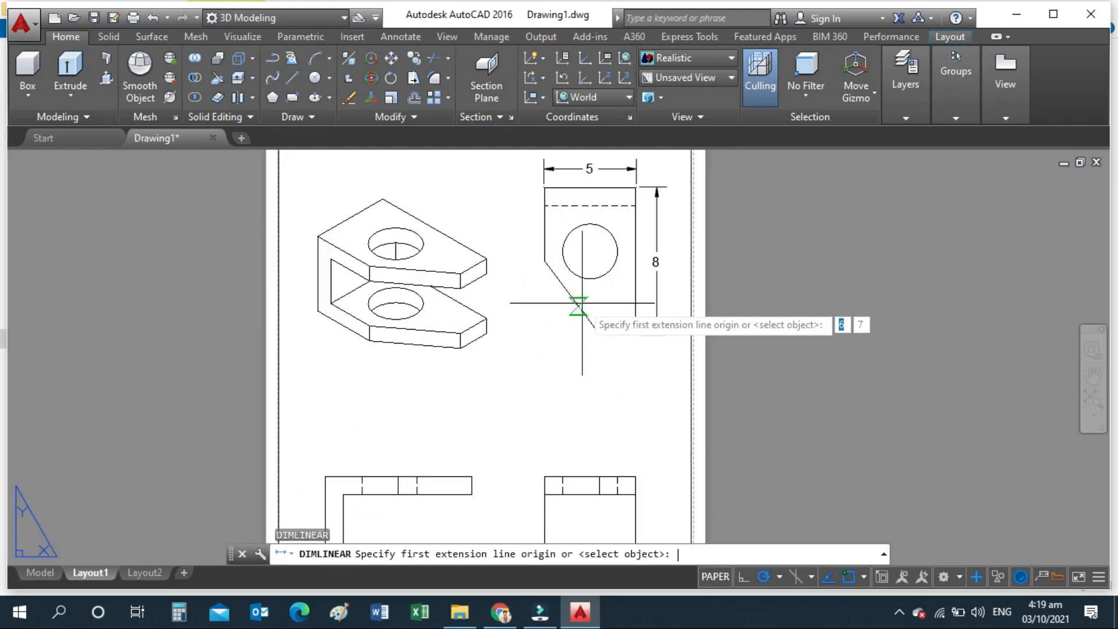
click(635, 334)
click(600, 333)
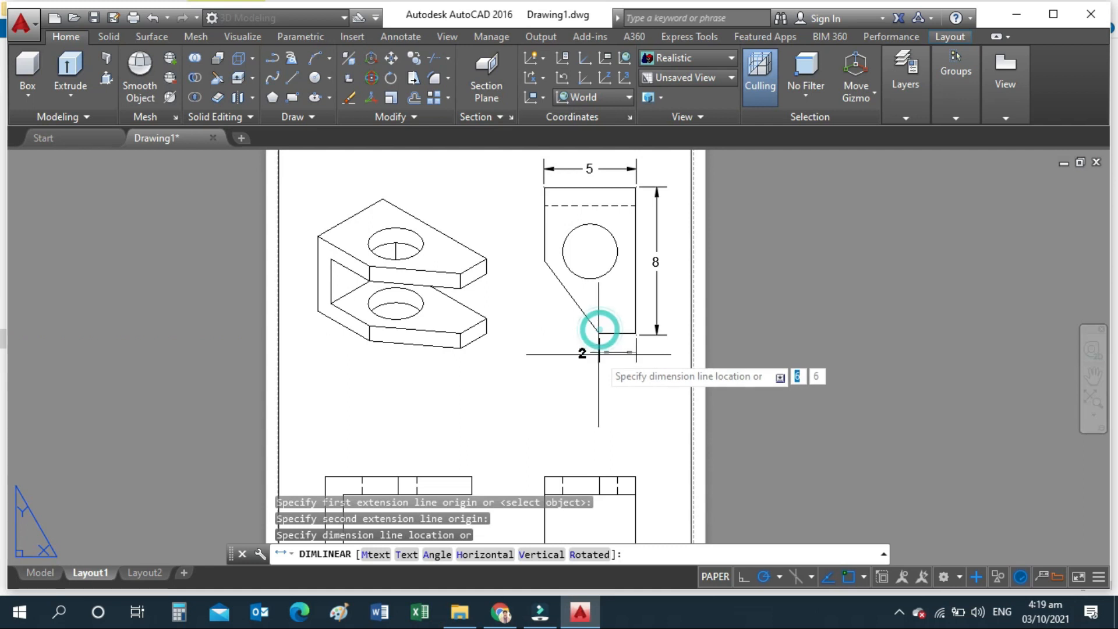
click(598, 357)
key(Return)
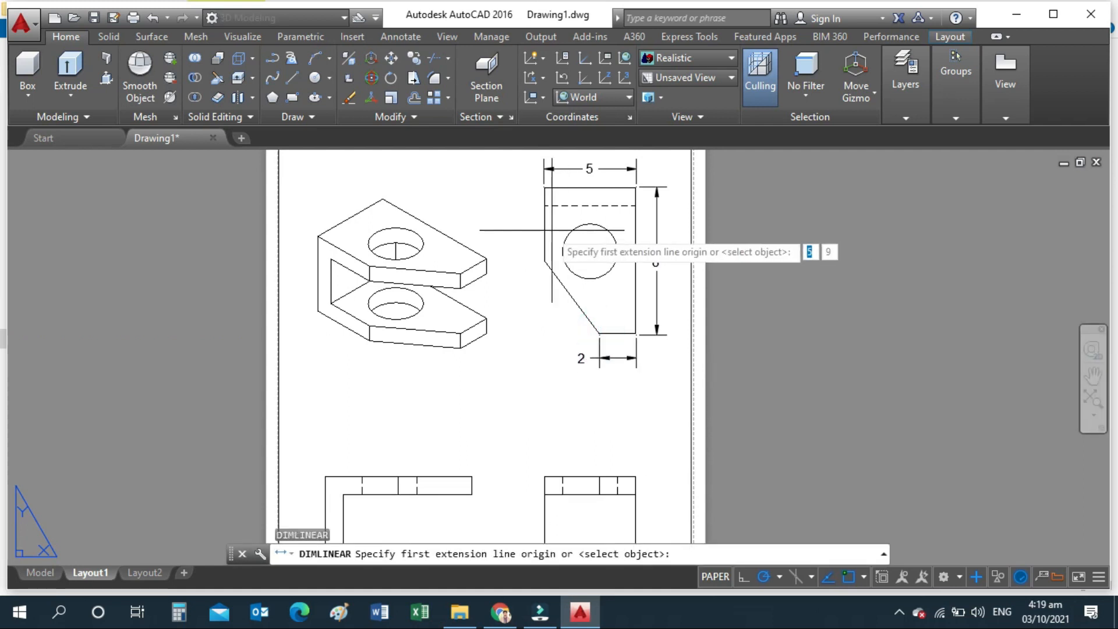
Step: Add a linear dimension for the top view's shorter vertical edge, placed along the outer left side of the view
click(544, 262)
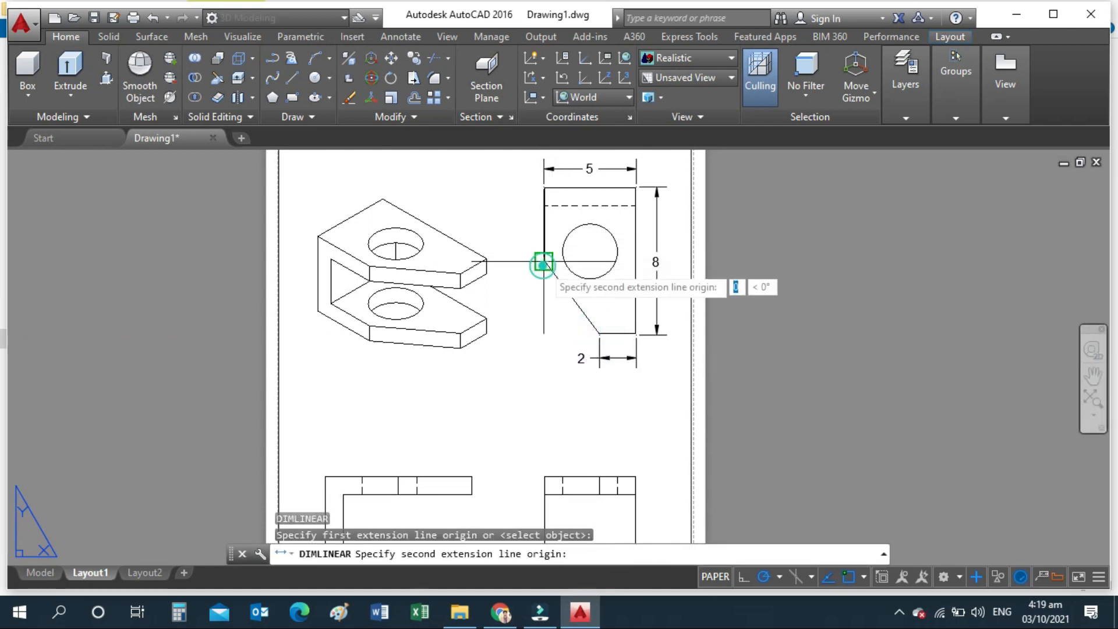
click(545, 188)
click(523, 190)
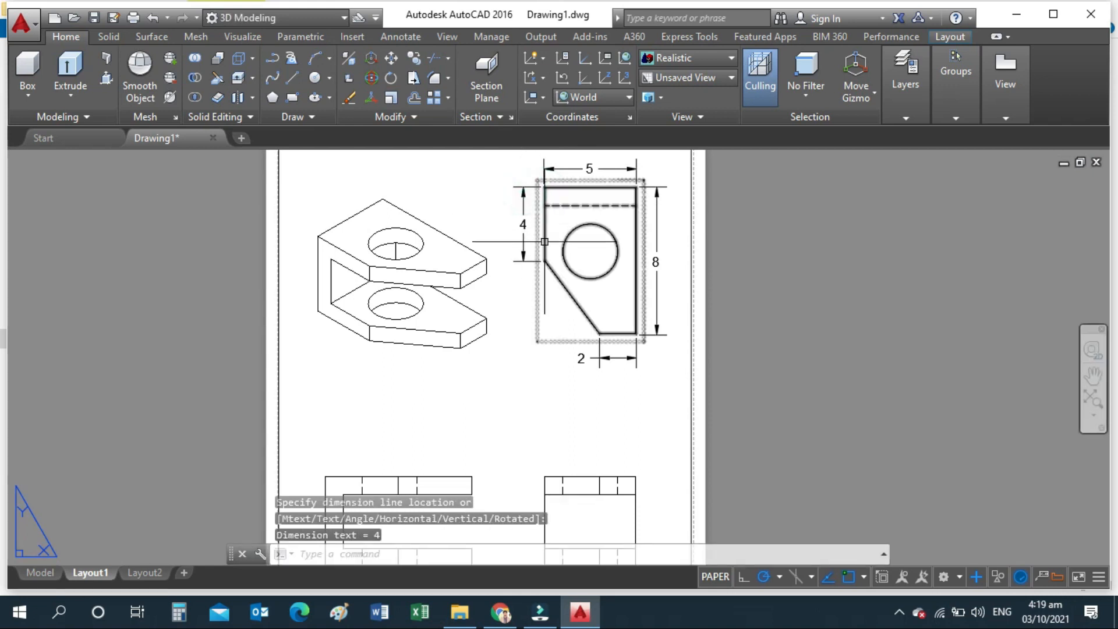
Step: Add a linear dimension from the front view's lower inner corner to the vertical edge line on the lower arm, placed inside the opening
scroll(524, 349, down, 4)
scroll(476, 373, up, 2)
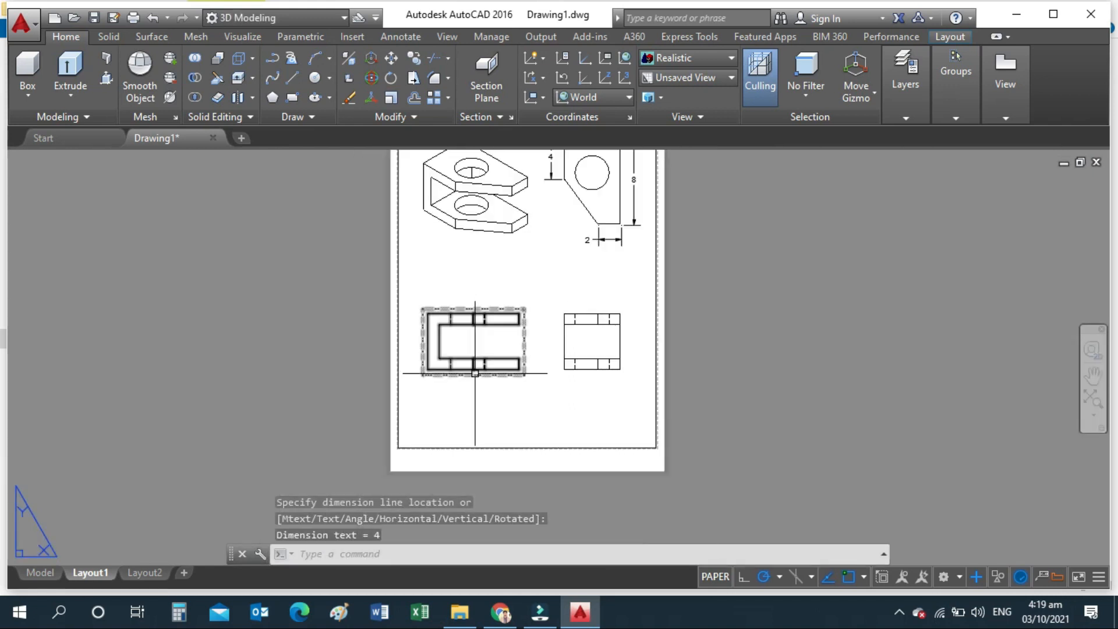
key(Return)
scroll(425, 373, up, 3)
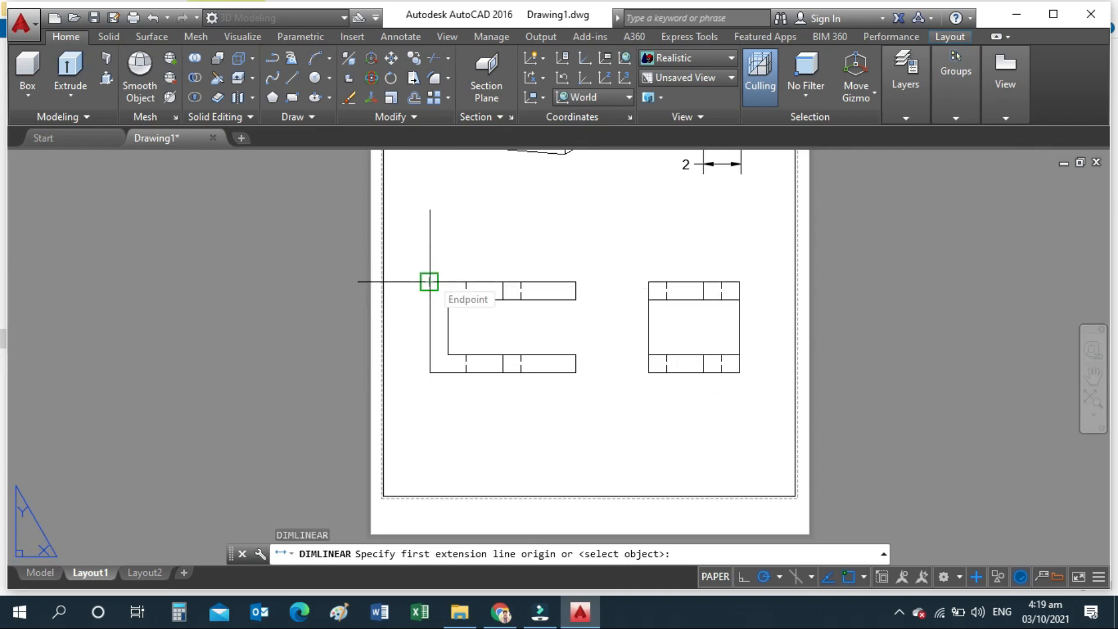
click(448, 356)
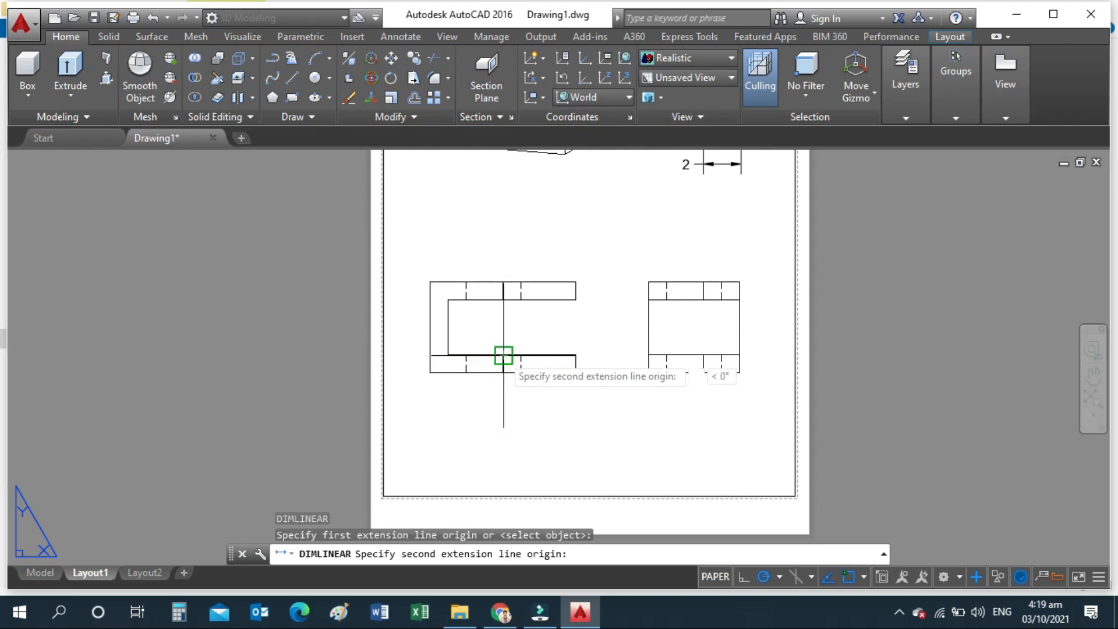
click(504, 356)
click(487, 329)
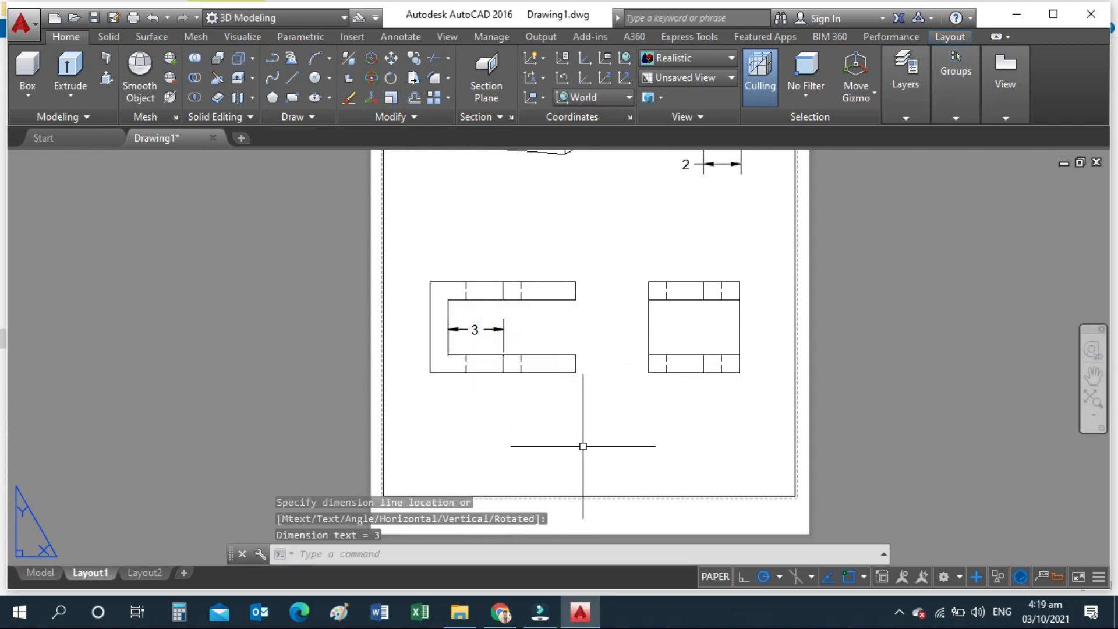
Step: Add a linear dimension for the full height of the front view, placed along its closed side
key(Return)
click(429, 372)
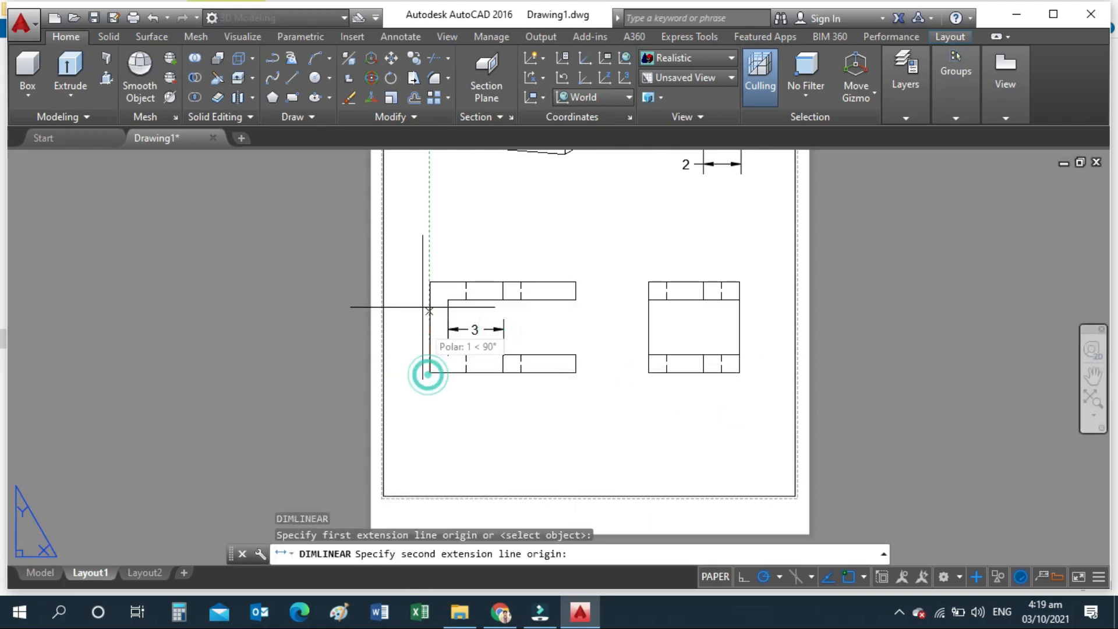
click(430, 282)
click(413, 290)
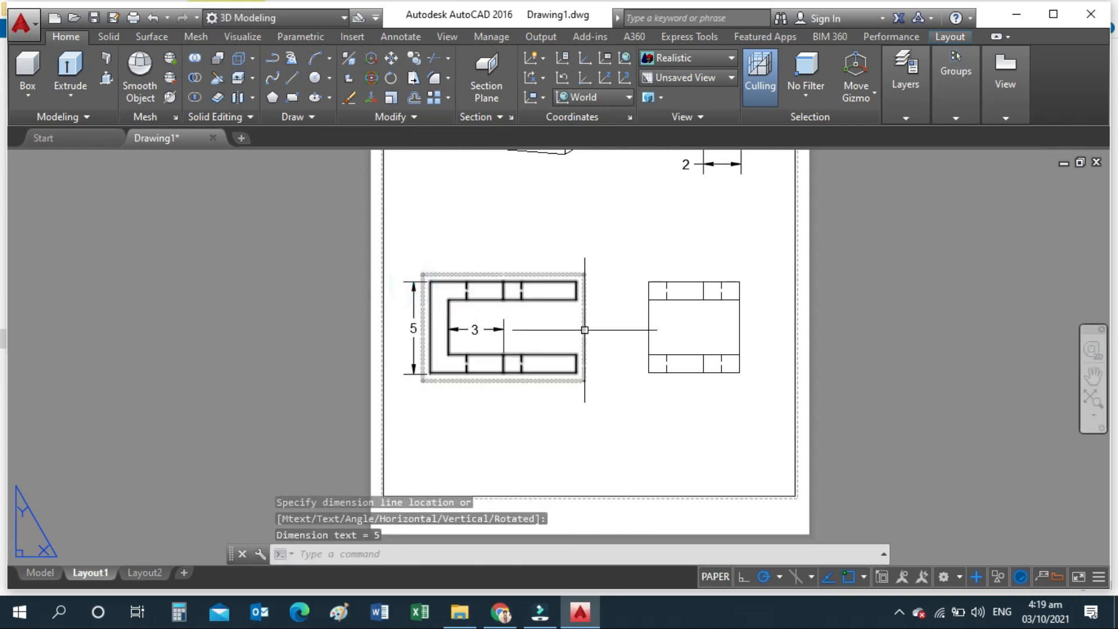
Step: Add a linear dimension for the thickness of the front view's upper arm, placed beyond its free end
key(Return)
click(576, 281)
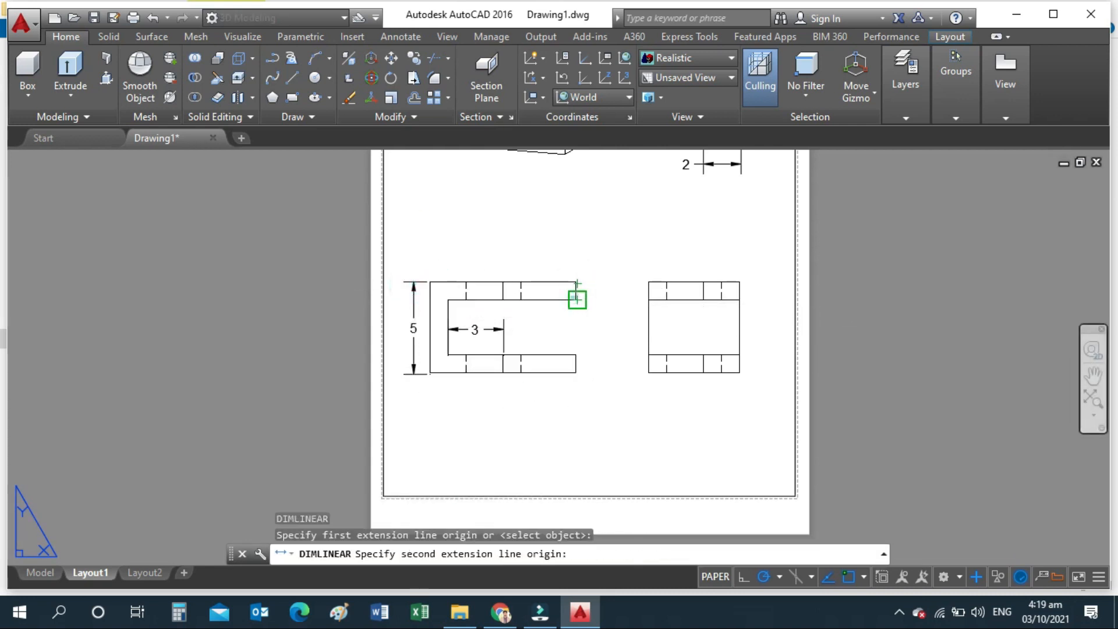
click(577, 300)
click(594, 288)
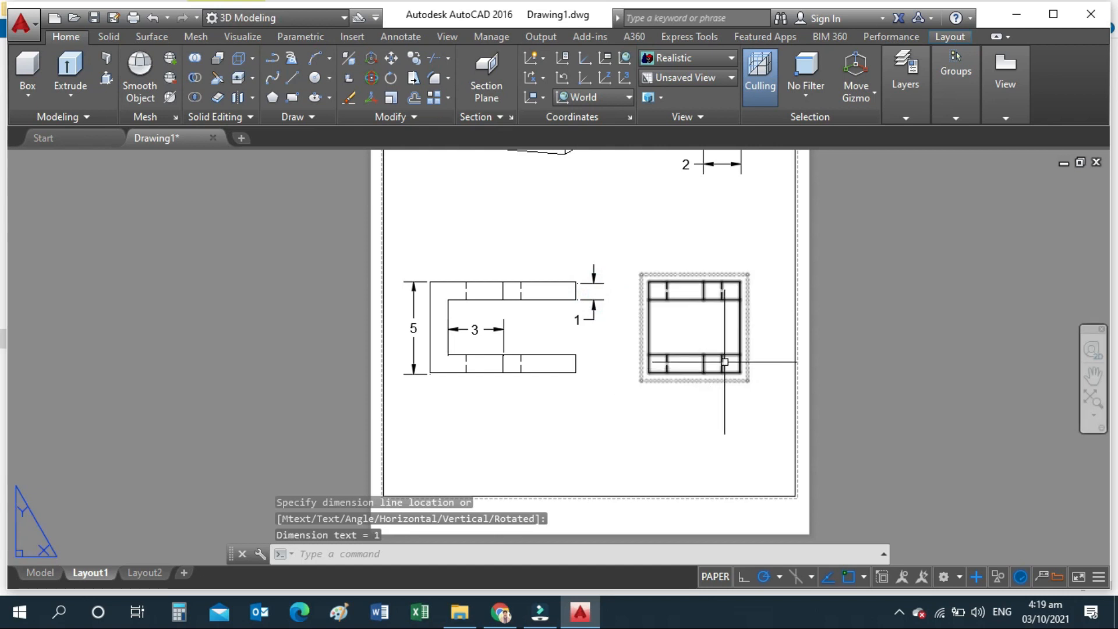
Step: Add a linear dimension for the full width of the side view, placed below the view
key(Return)
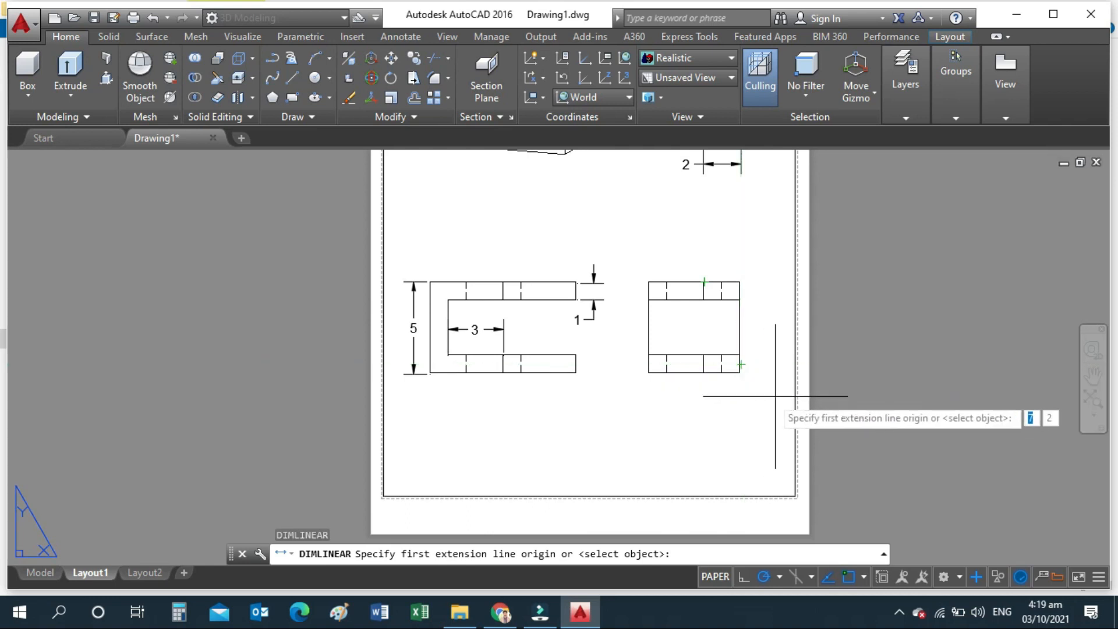
click(738, 373)
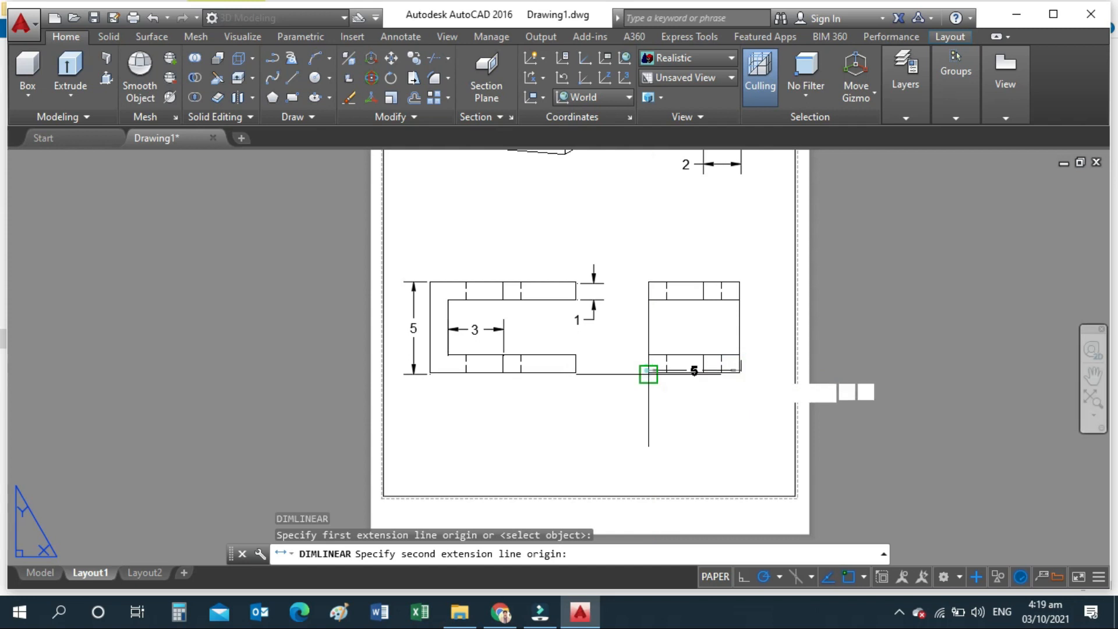
click(649, 372)
click(649, 404)
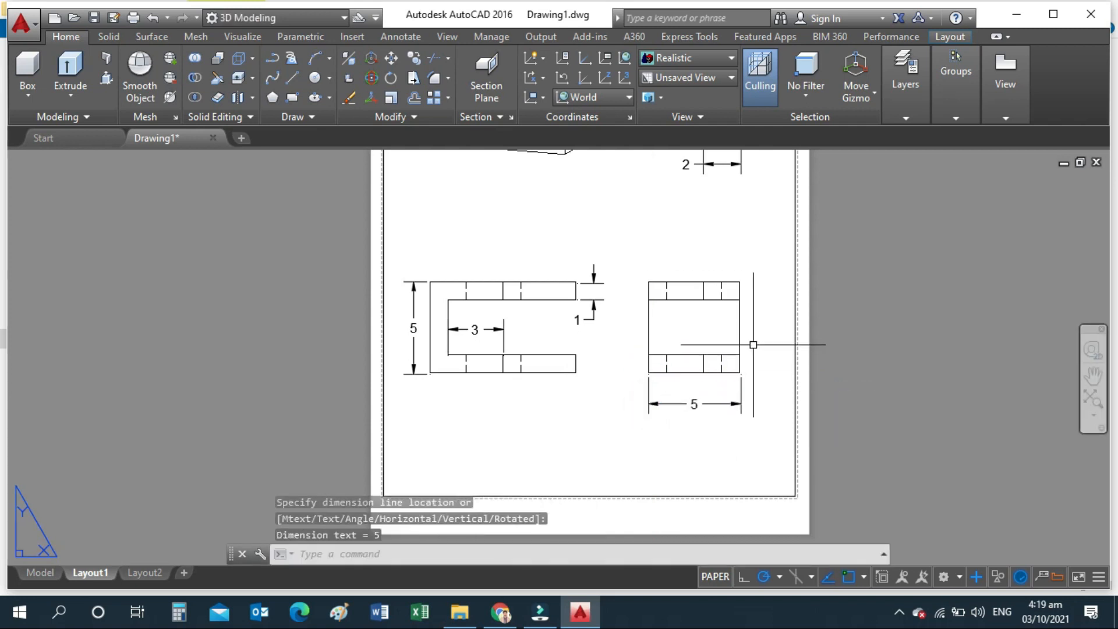
scroll(767, 322, down, 2)
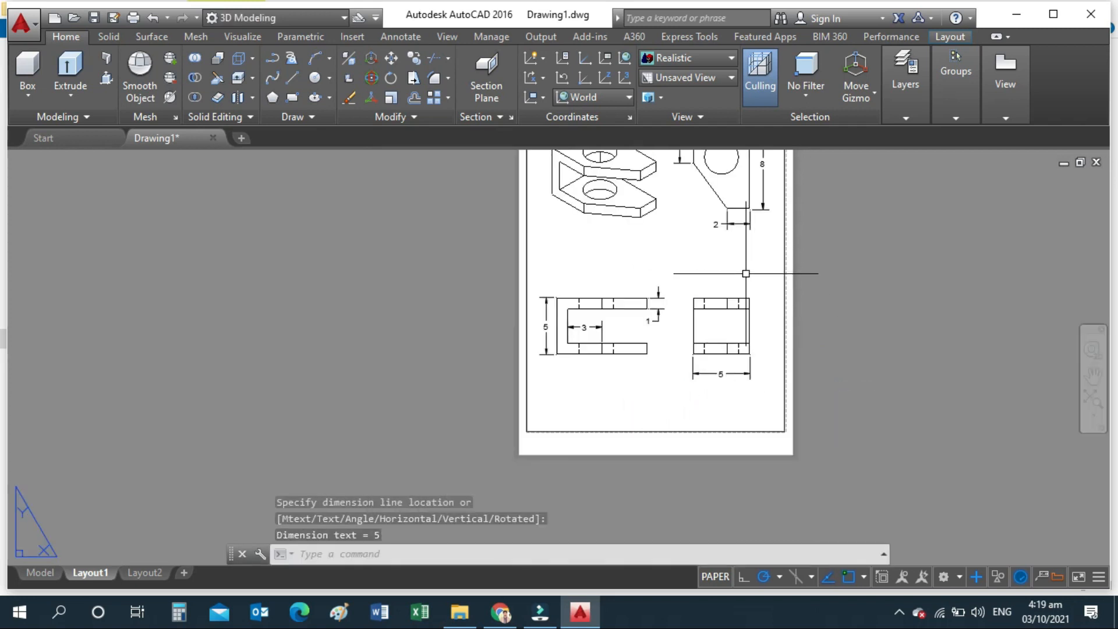
scroll(746, 273, down, 3)
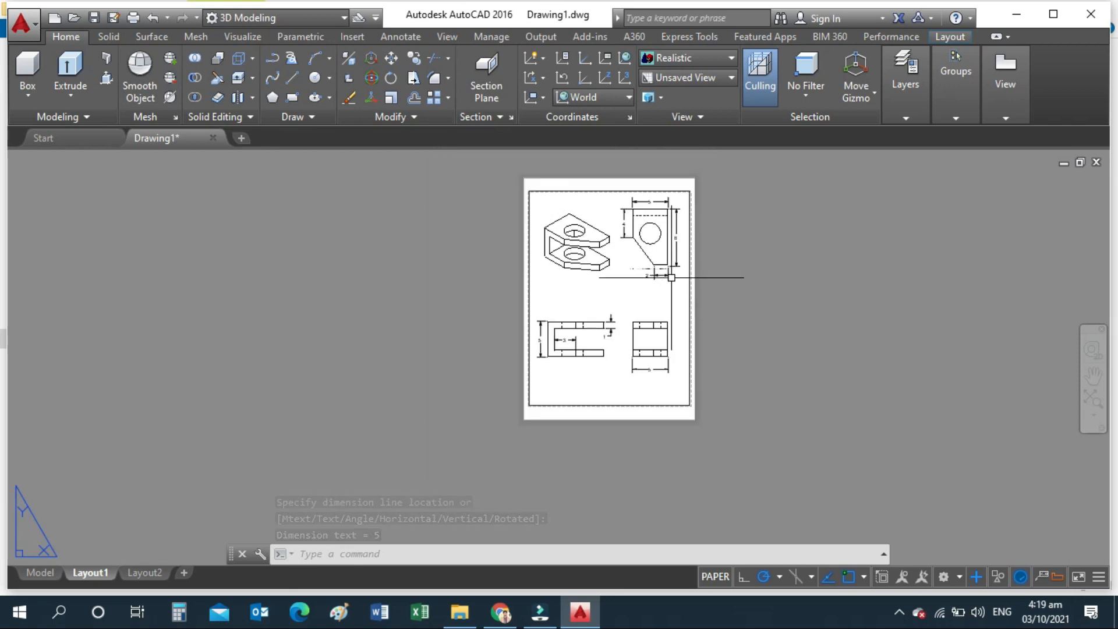
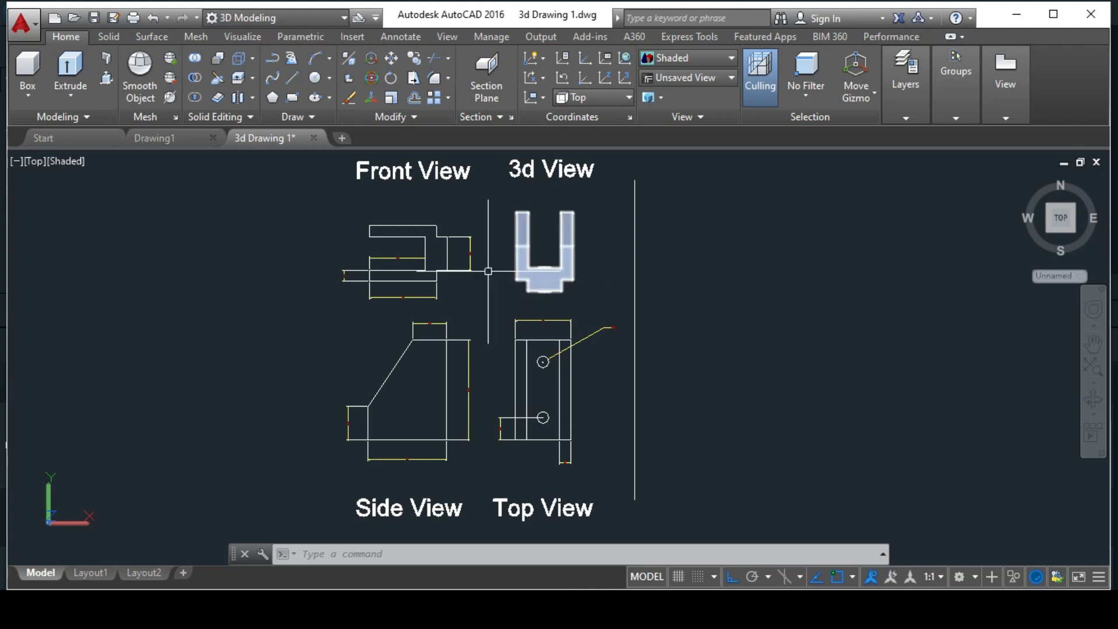
Step: Examine the 3D model in 3d Drawing 1 from the SW Isometric view, then its side and top views from above
click(30, 161)
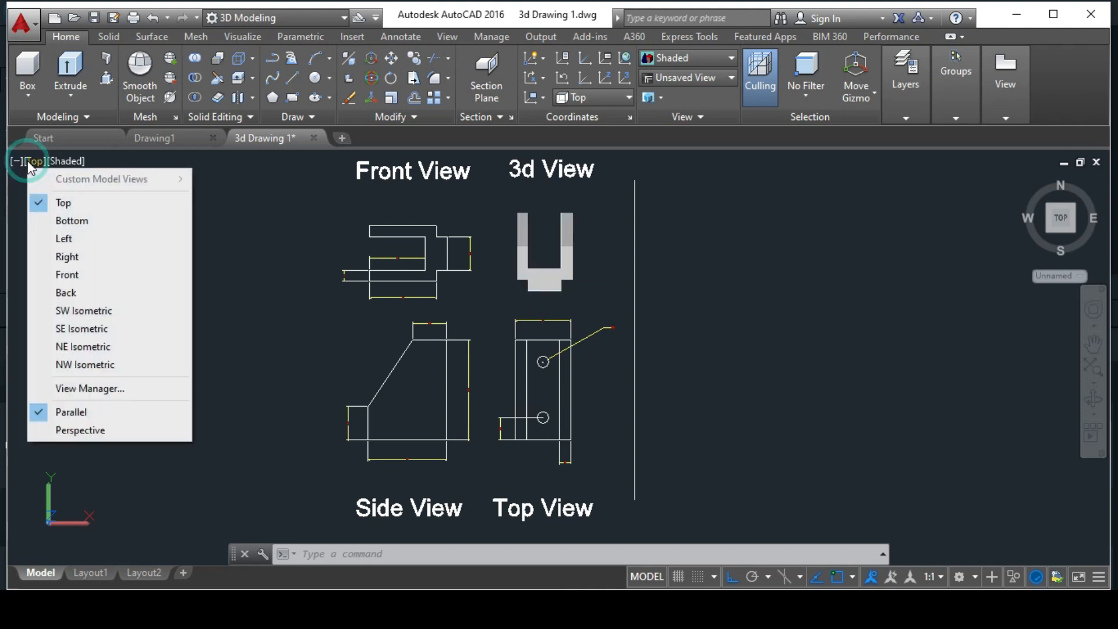
click(75, 313)
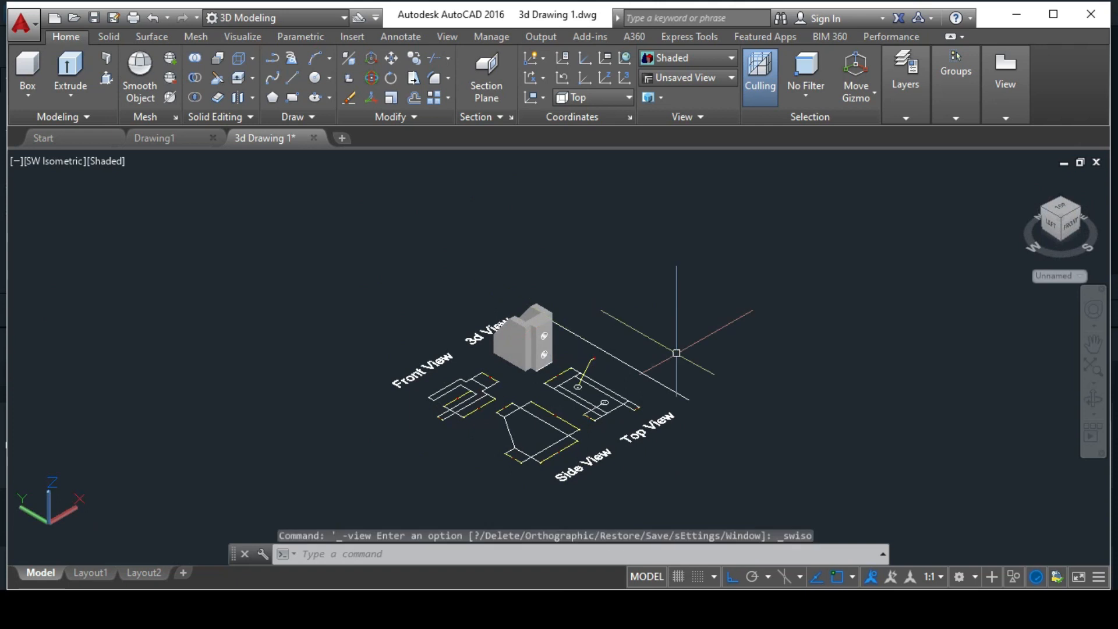
scroll(545, 333, up, 5)
scroll(544, 333, up, 2)
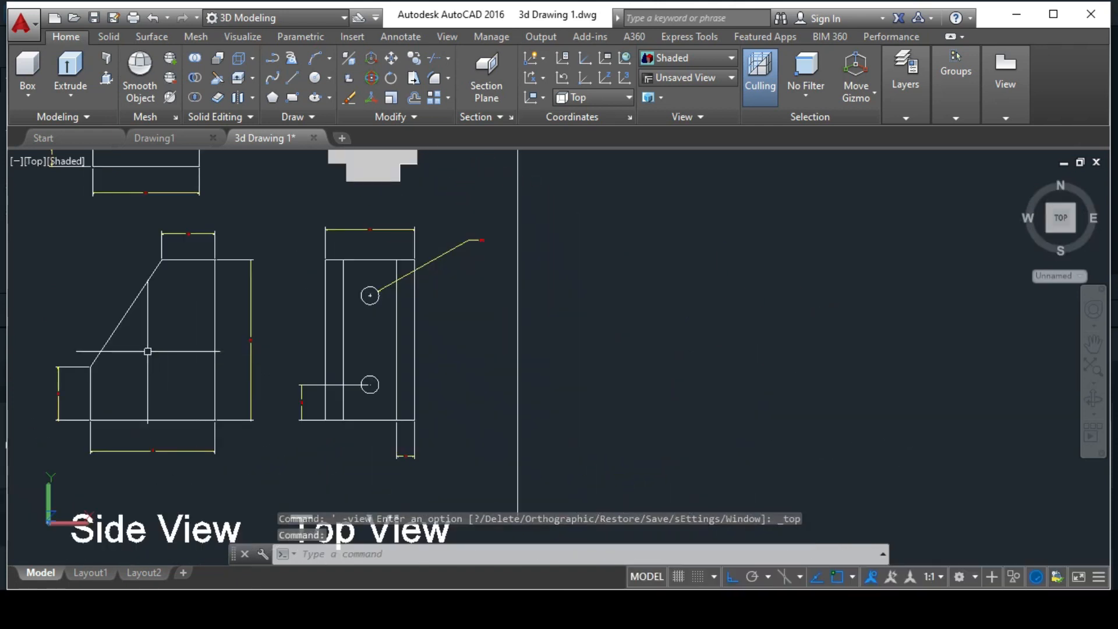
scroll(179, 313, down, 2)
middle_drag(176, 296, 171, 315)
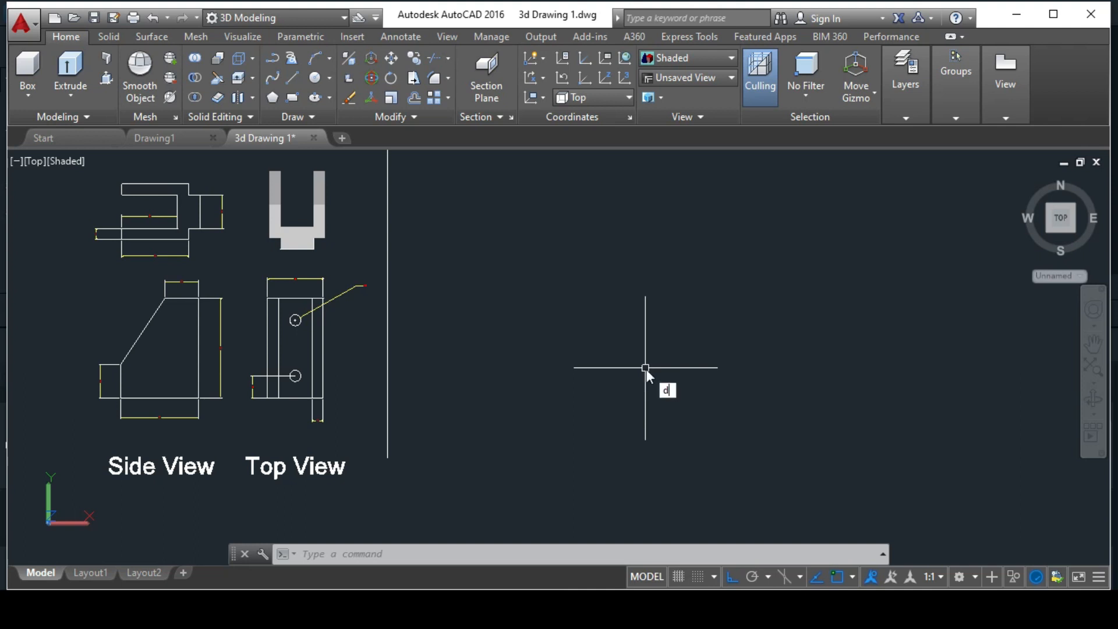
Step: Modify the Standard dimension style to use a text height of 0.3
key(Return)
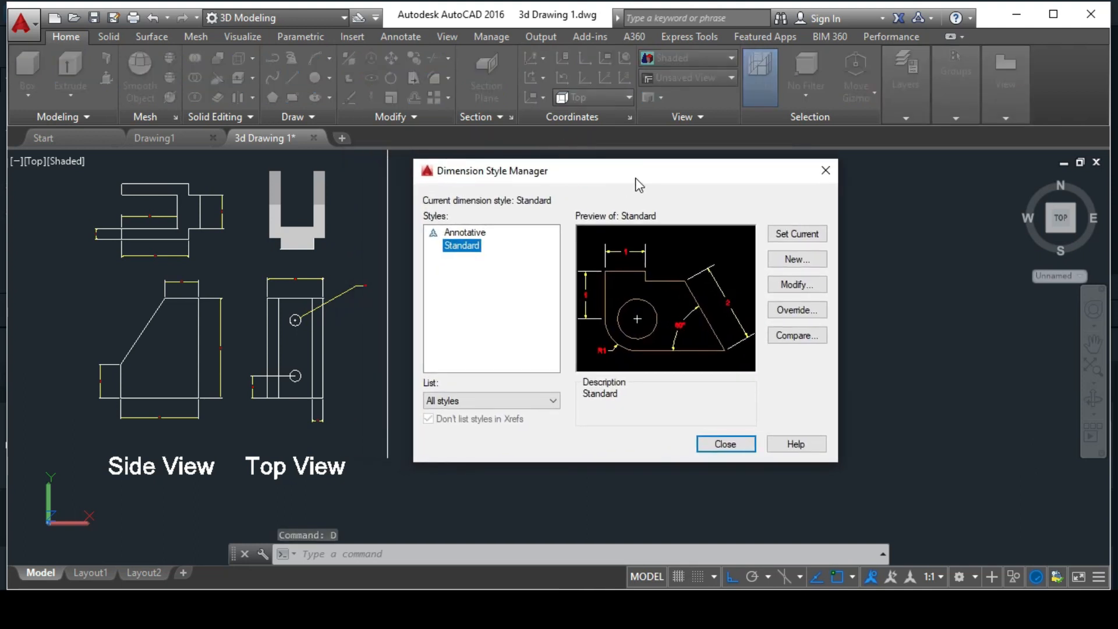
click(811, 286)
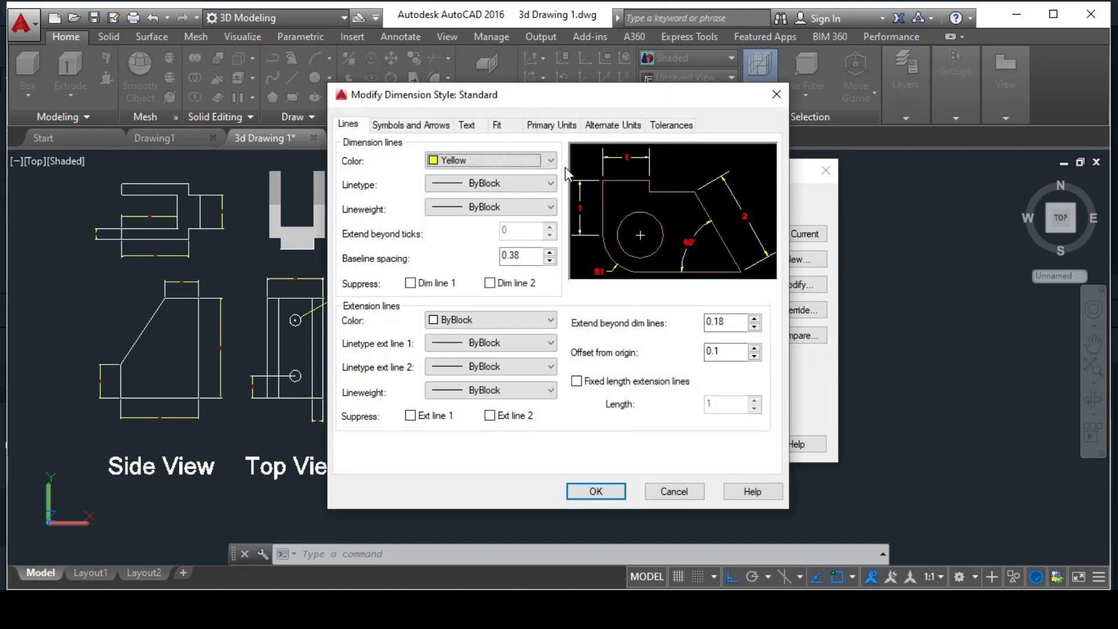
click(544, 126)
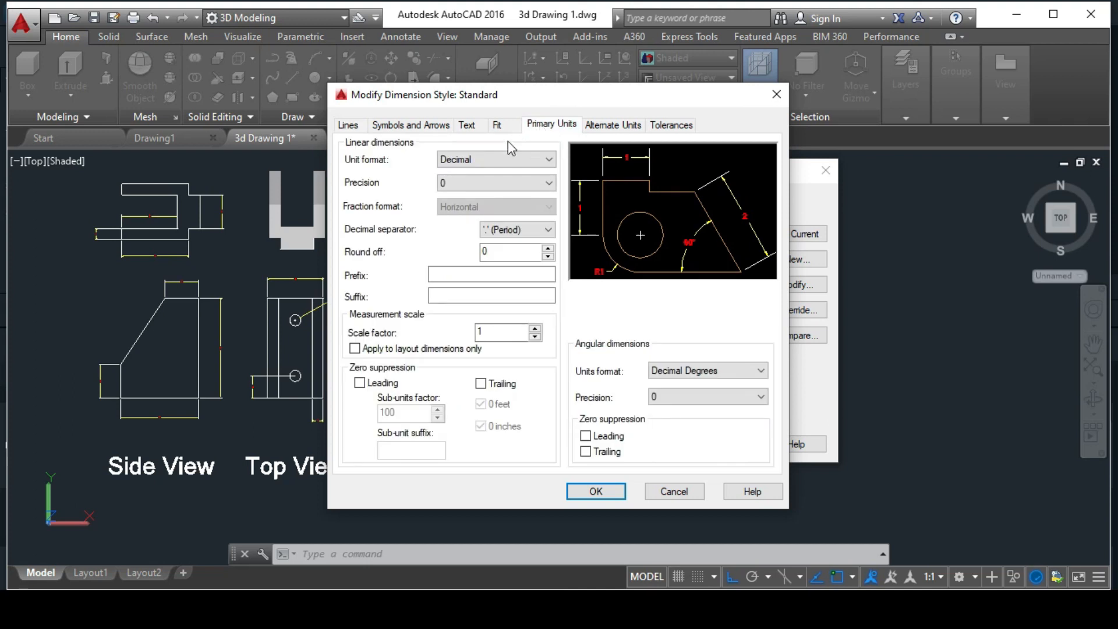
click(515, 157)
click(516, 181)
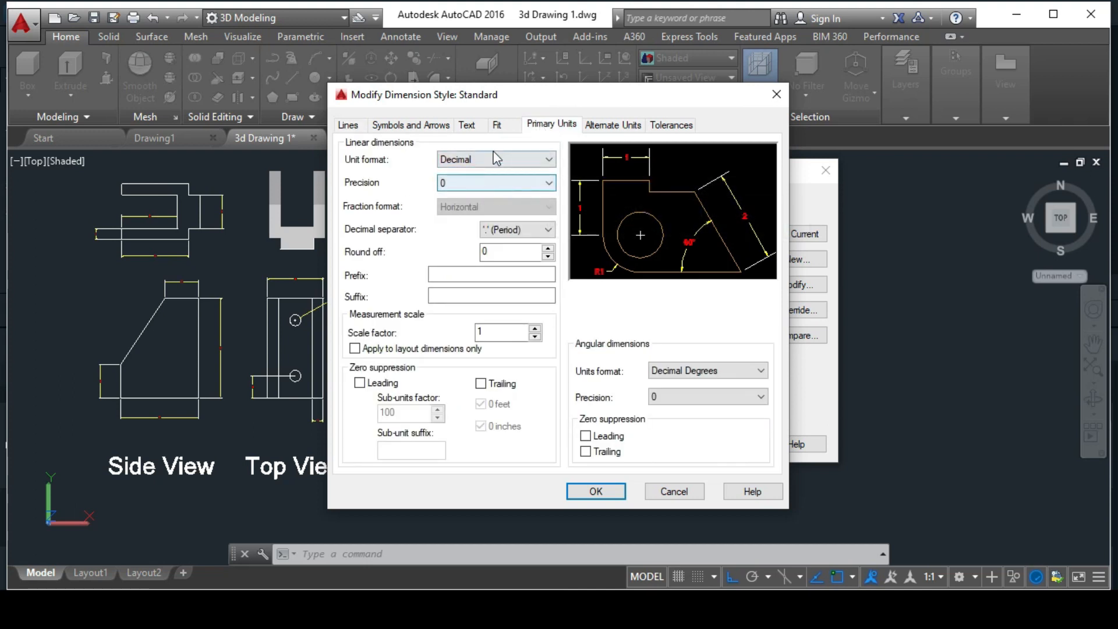
click(467, 126)
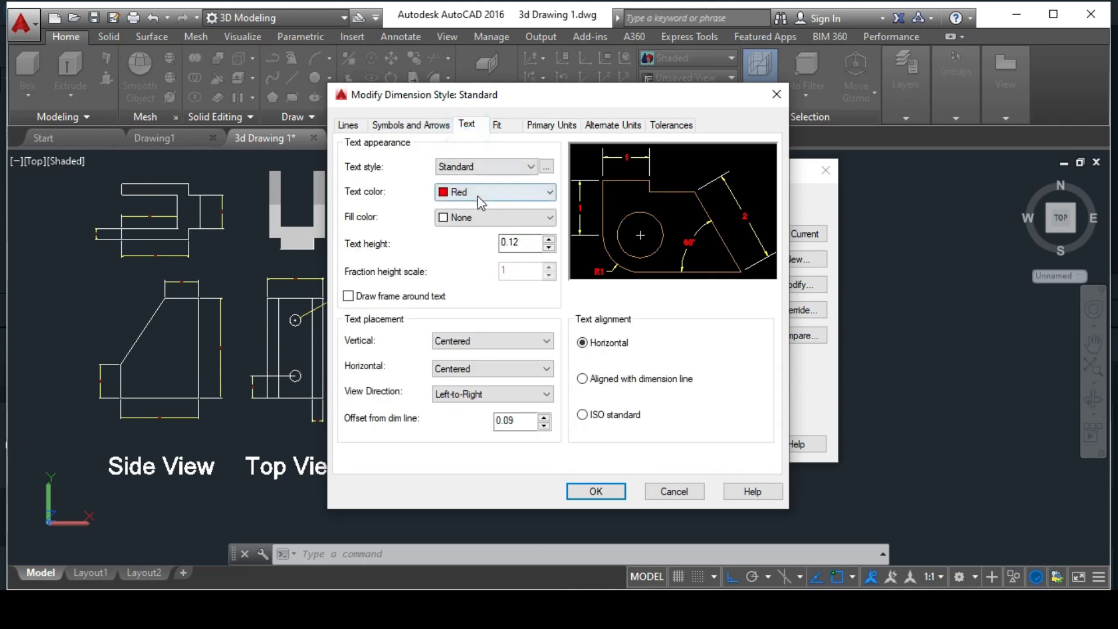
drag(522, 239, 514, 237)
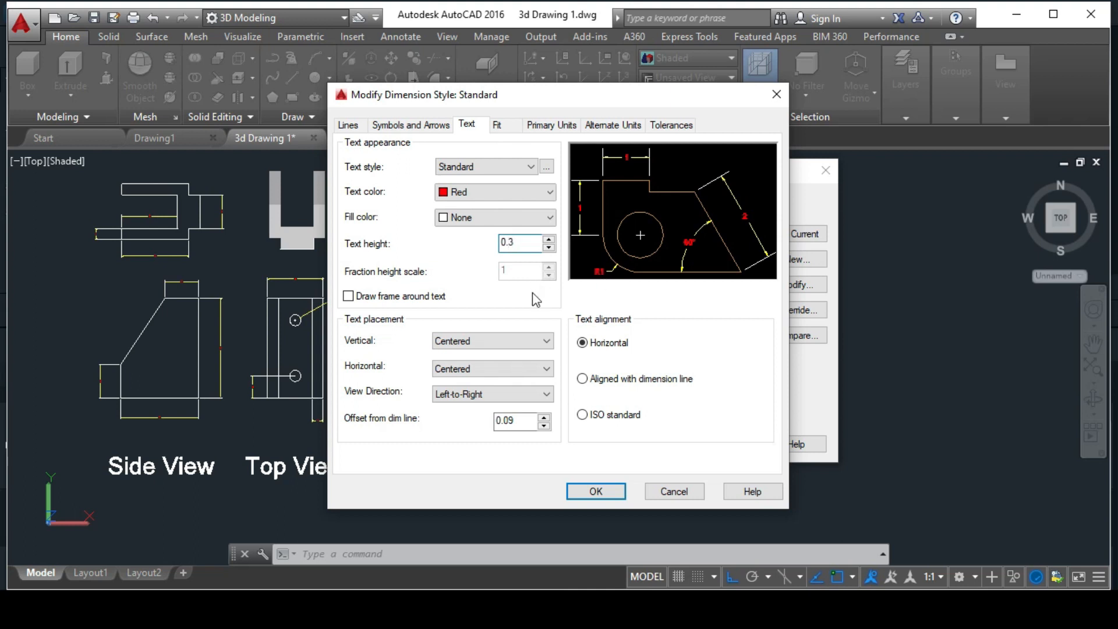
click(609, 494)
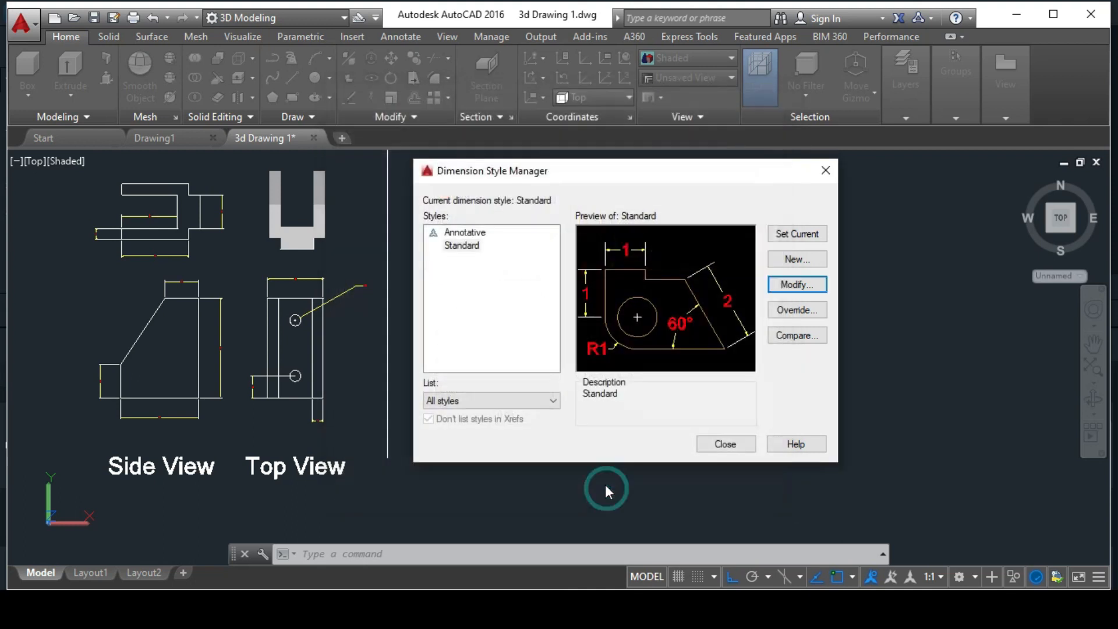
Step: Set the Standard dimension style's arrow size to 0.15 and make the style current
click(793, 284)
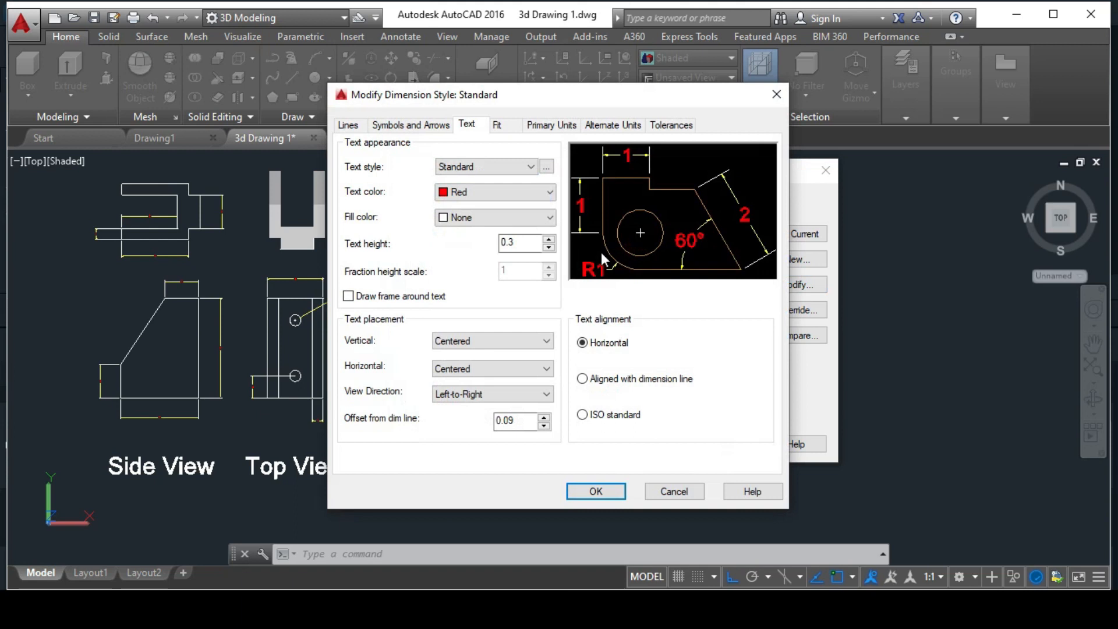
click(412, 127)
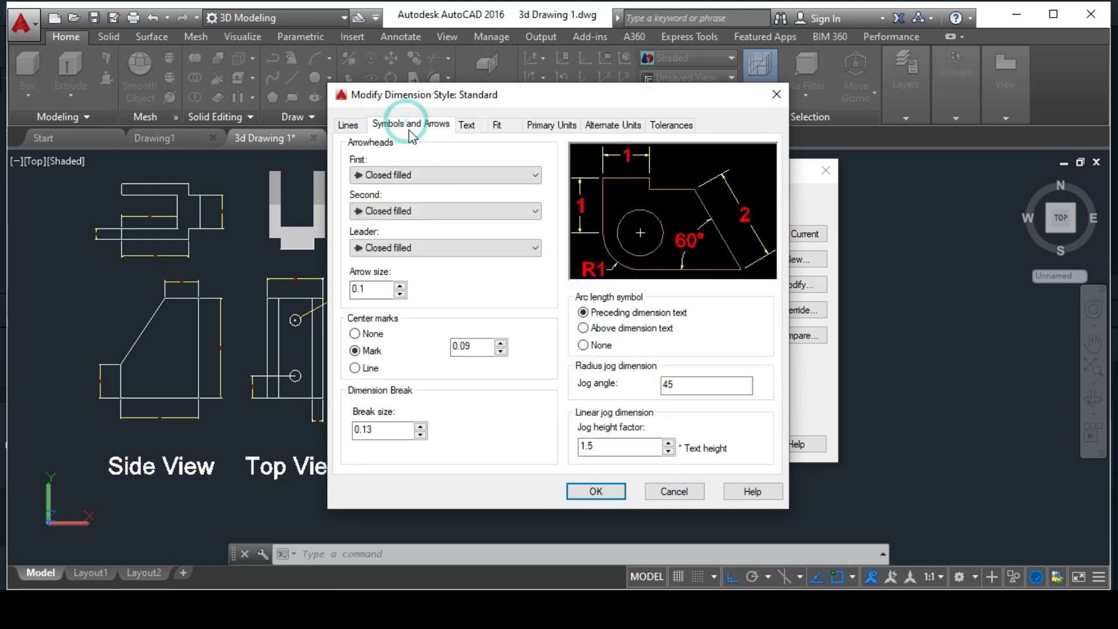
key(BackSpace)
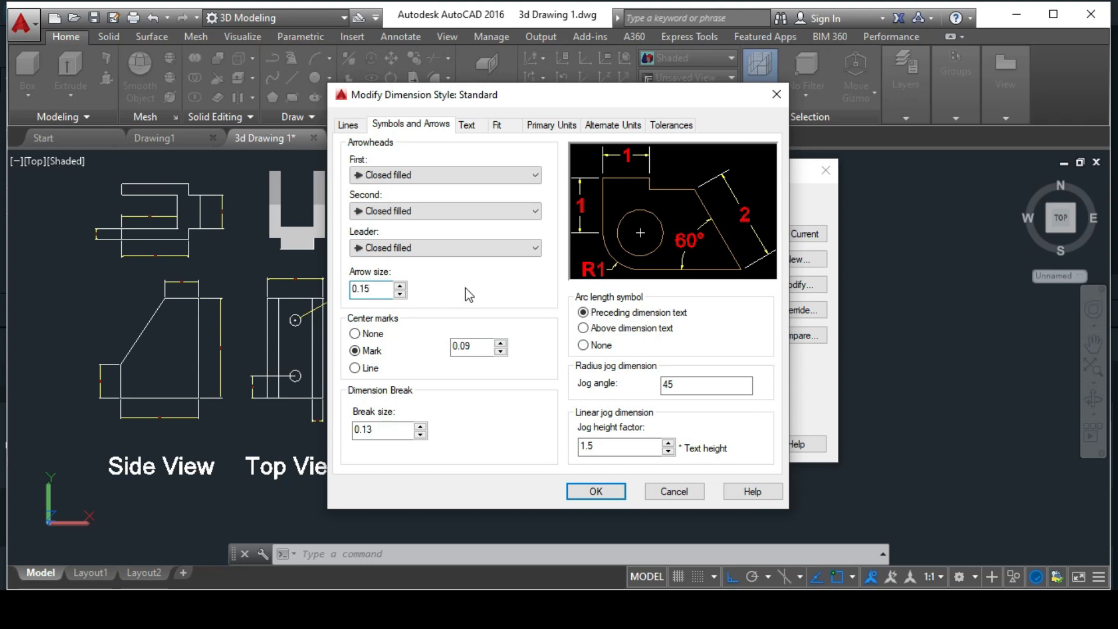
click(468, 125)
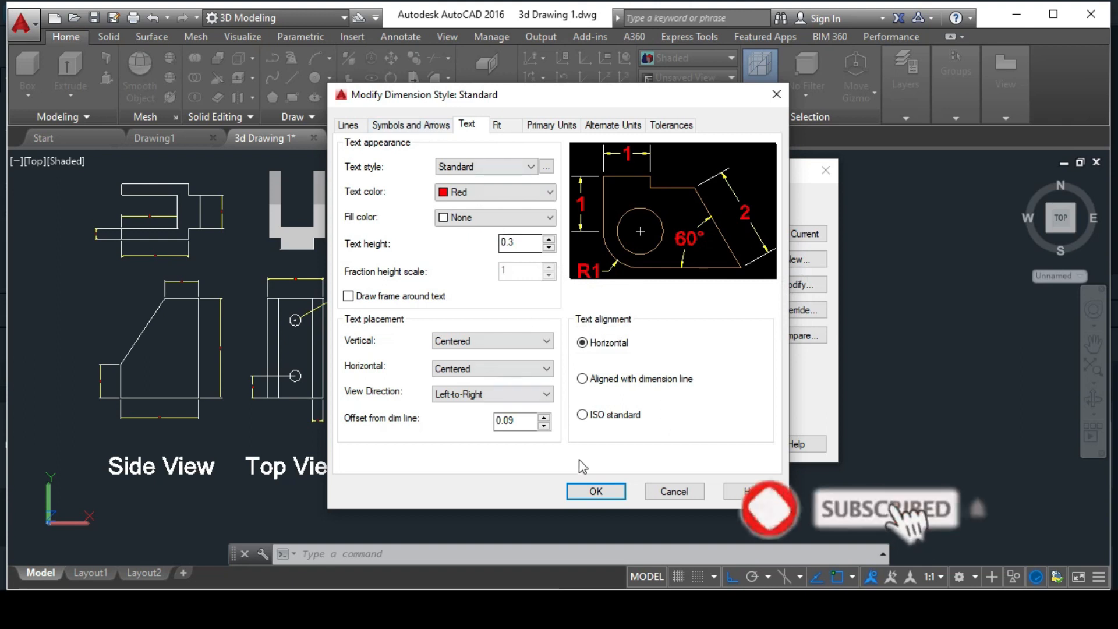
click(595, 491)
click(460, 246)
click(808, 235)
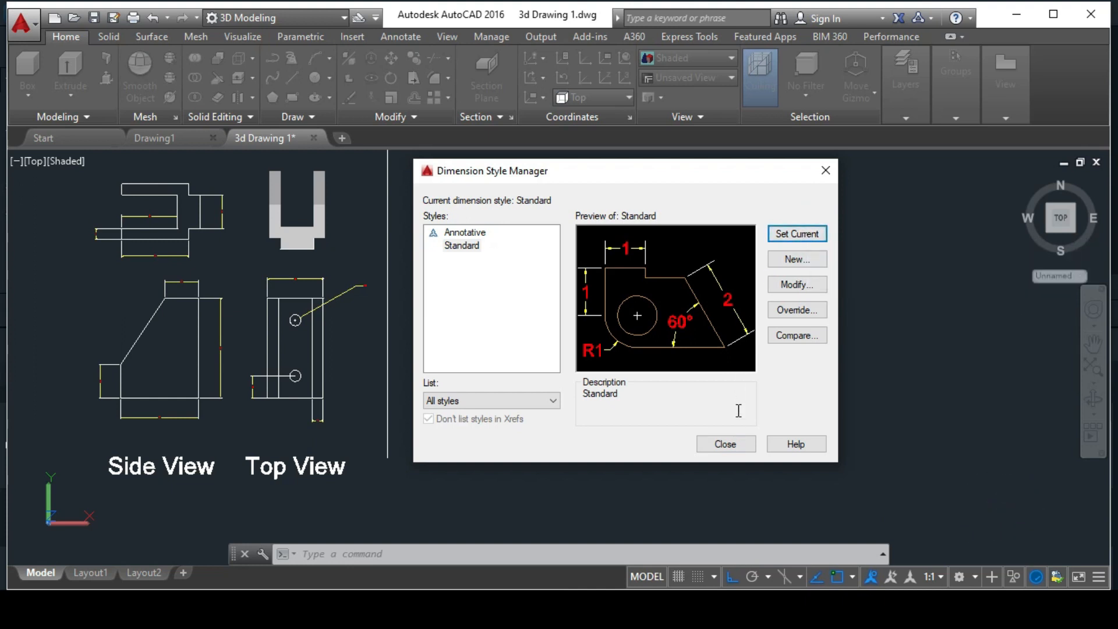
click(738, 449)
Step: Set the Standard dimension style's text color to White
key(Return)
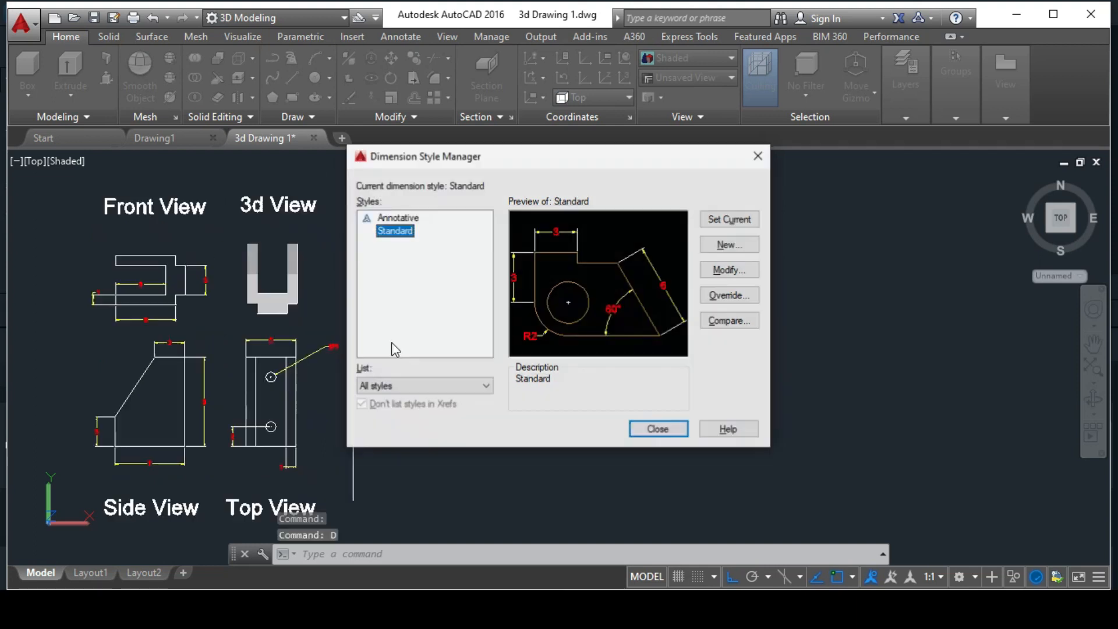
click(729, 269)
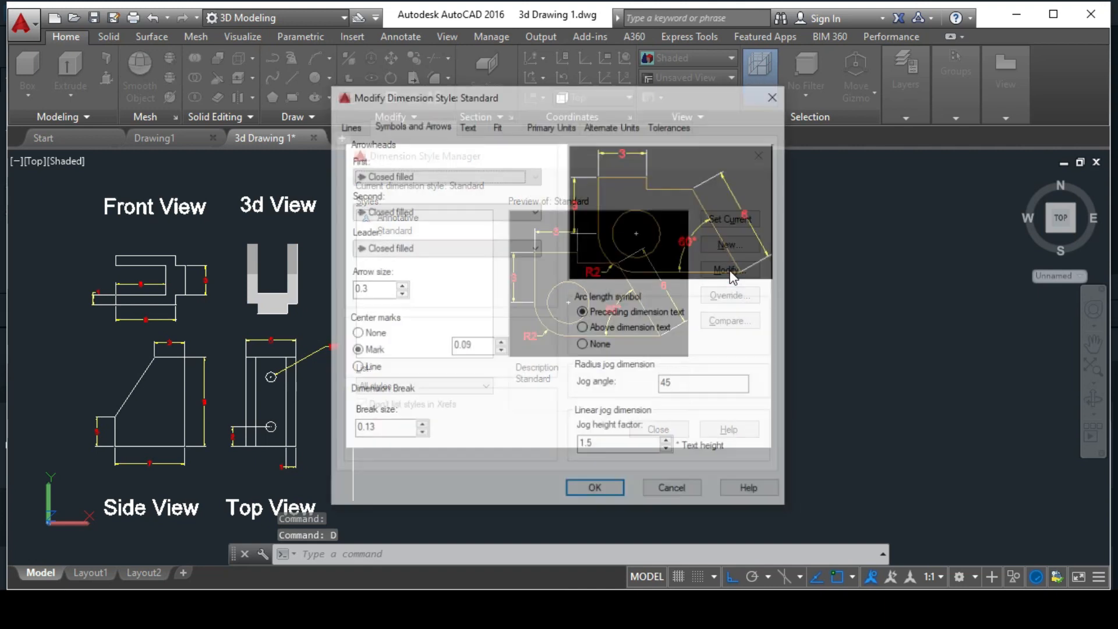
click(466, 126)
click(510, 192)
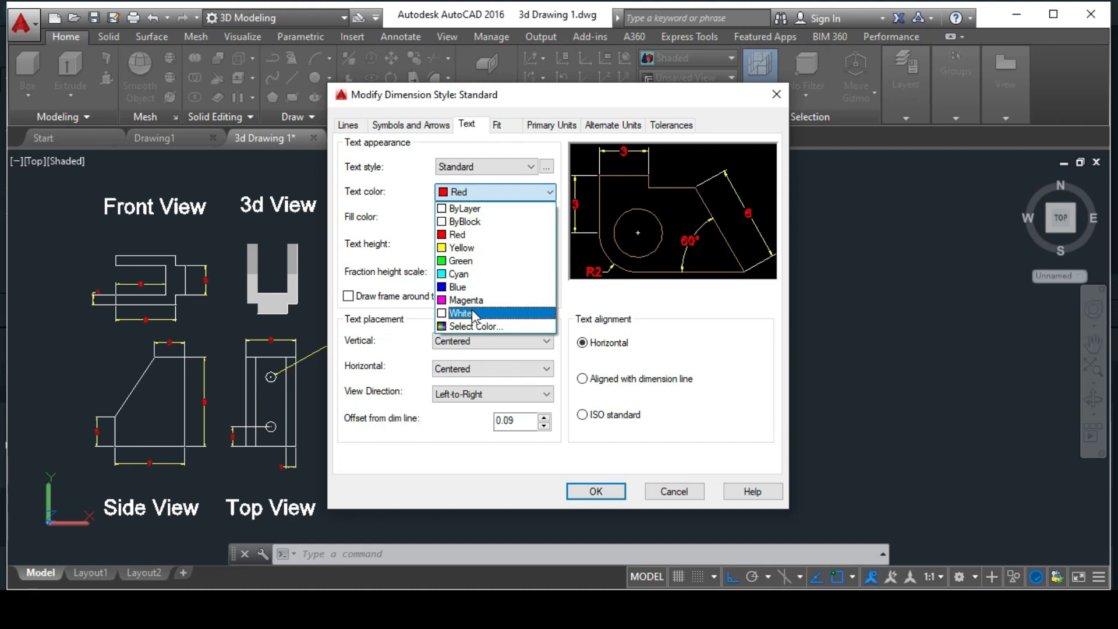
click(473, 314)
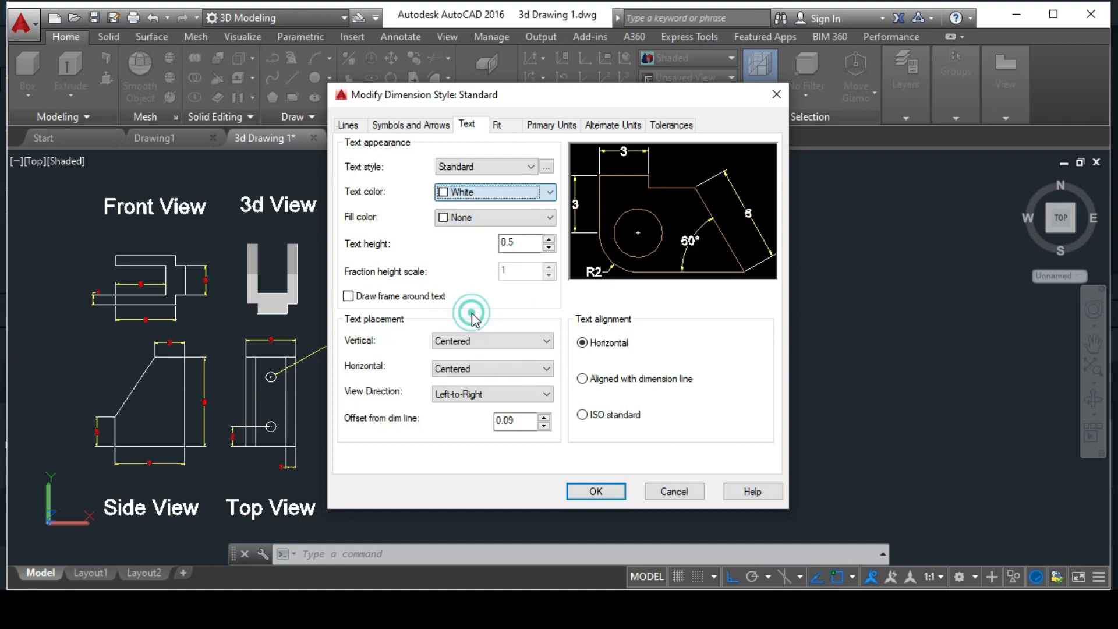
Step: Set the Standard style's dimension line color to ByBlock and make the style current
click(401, 125)
click(361, 128)
click(517, 161)
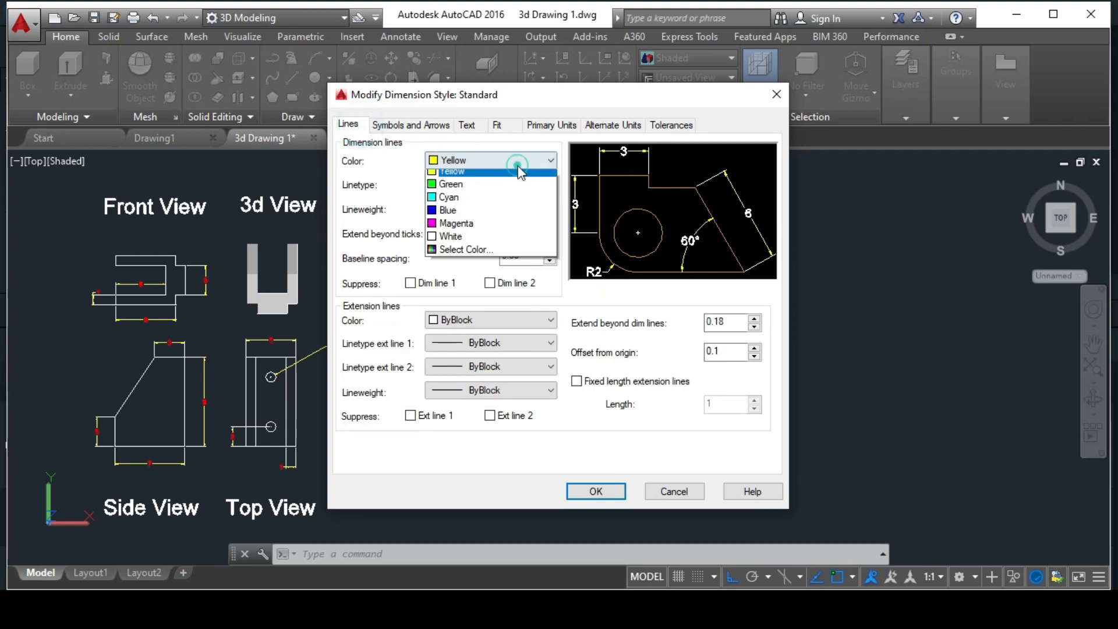
click(504, 189)
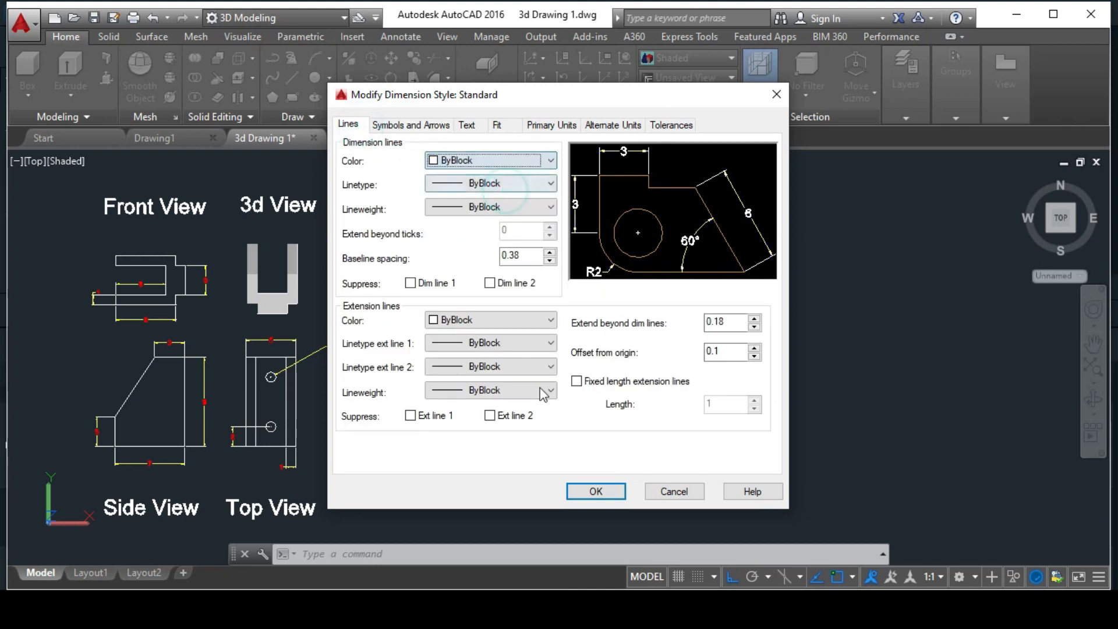
click(595, 491)
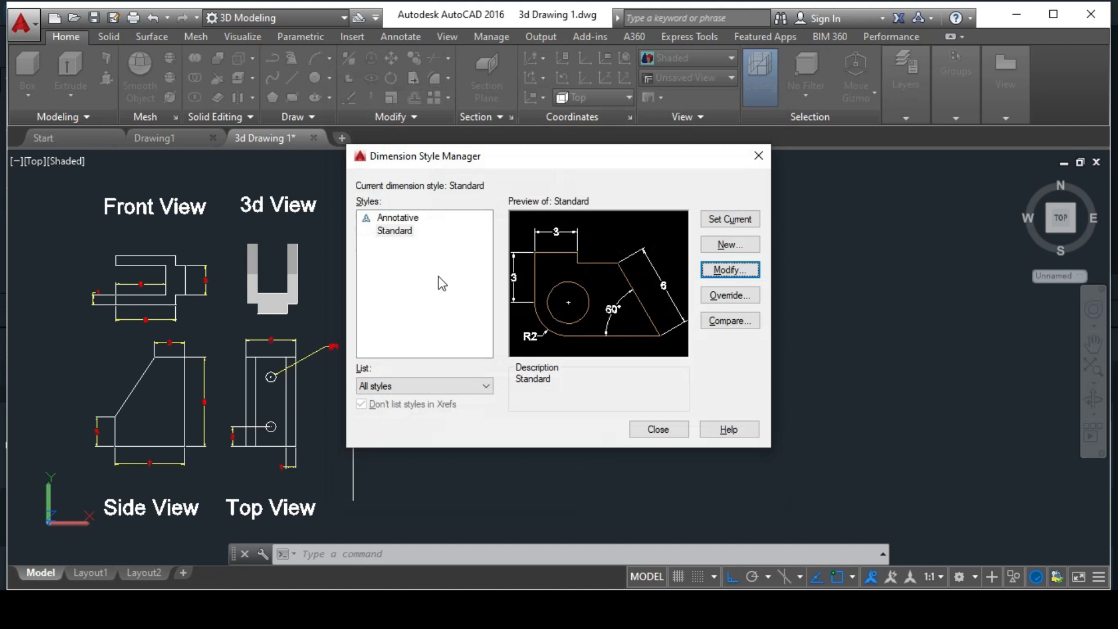
click(395, 233)
click(725, 221)
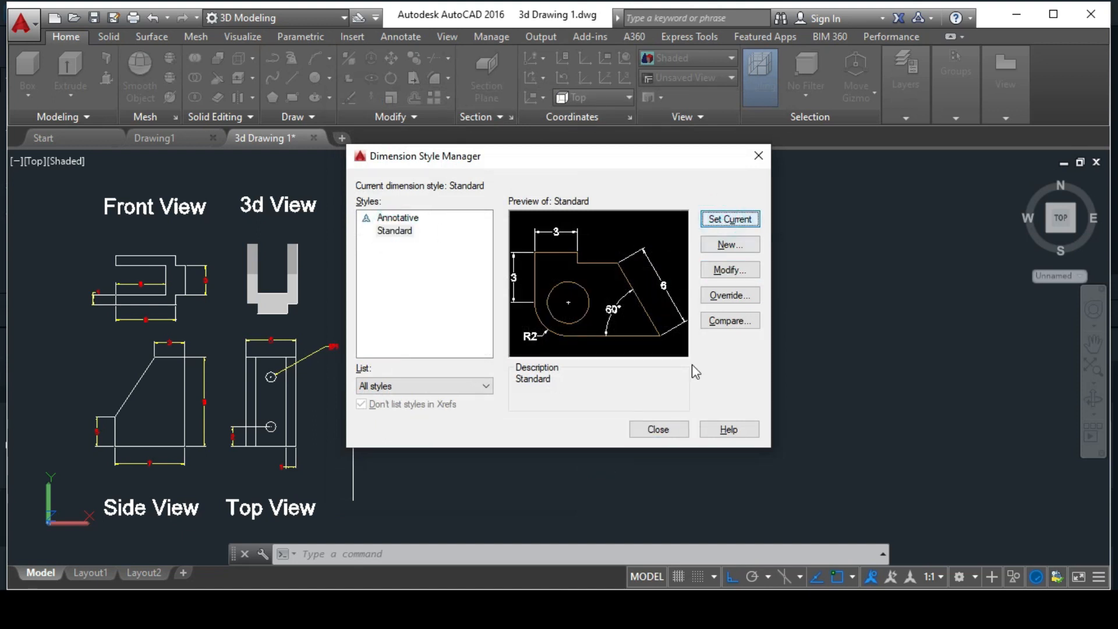
click(665, 424)
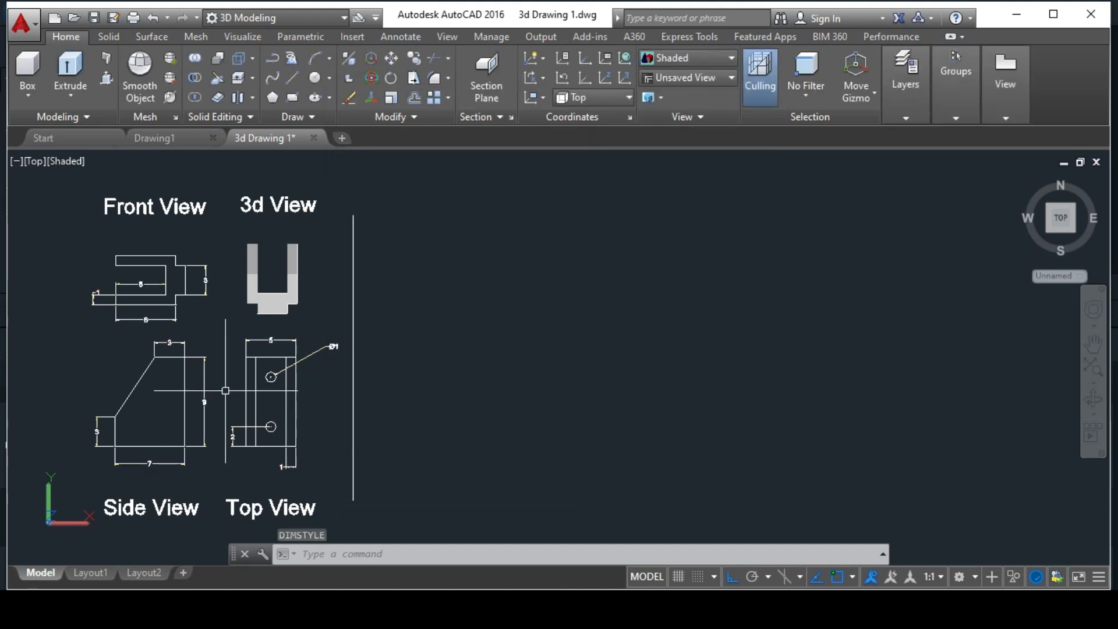
Step: Configure the drawing units to Decimal length with precision 0 and an insertion scale of Millimeters
scroll(134, 338, up, 5)
scroll(237, 361, down, 2)
scroll(236, 352, down, 2)
mouse_move(264, 361)
middle_down()
mouse_move(192, 332)
mouse_move(186, 344)
middle_up()
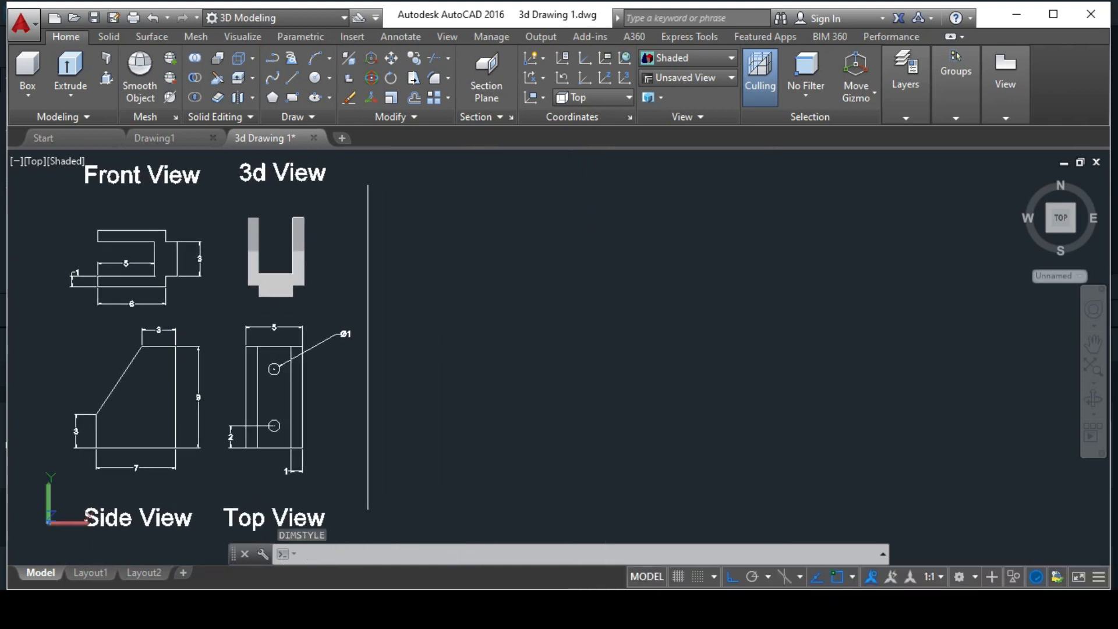
text(u)
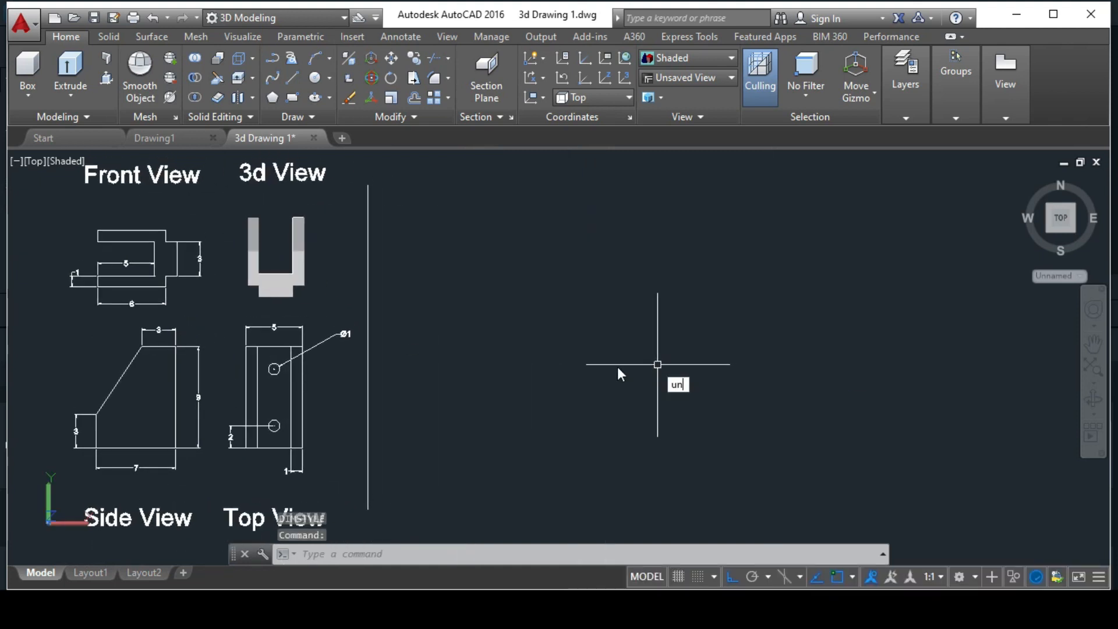
text(n)
key(Return)
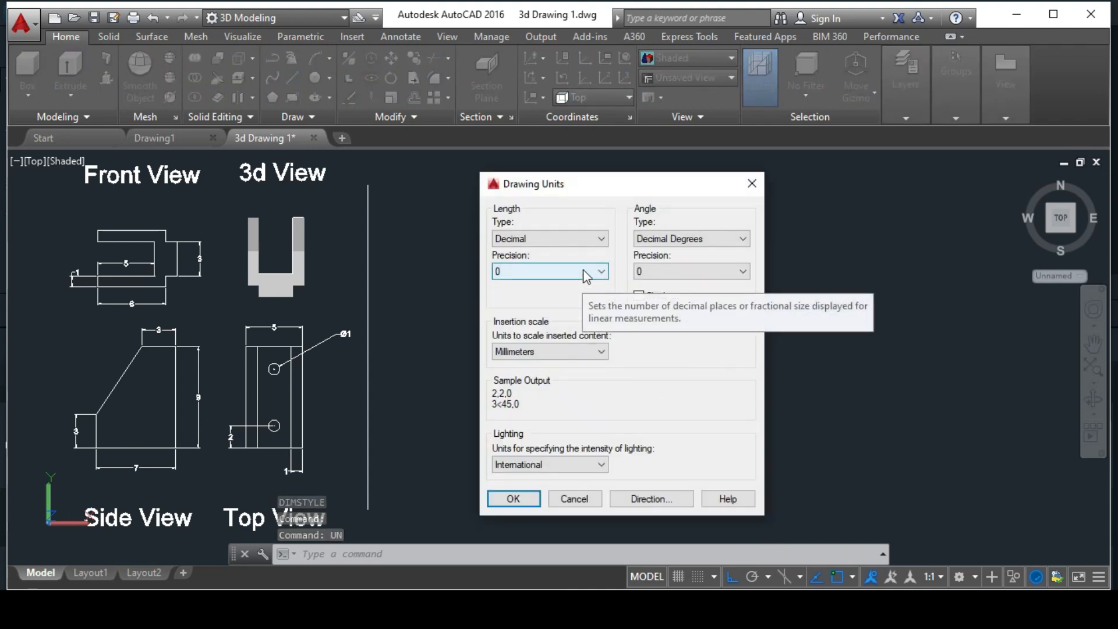
click(592, 239)
click(574, 258)
click(582, 274)
click(575, 284)
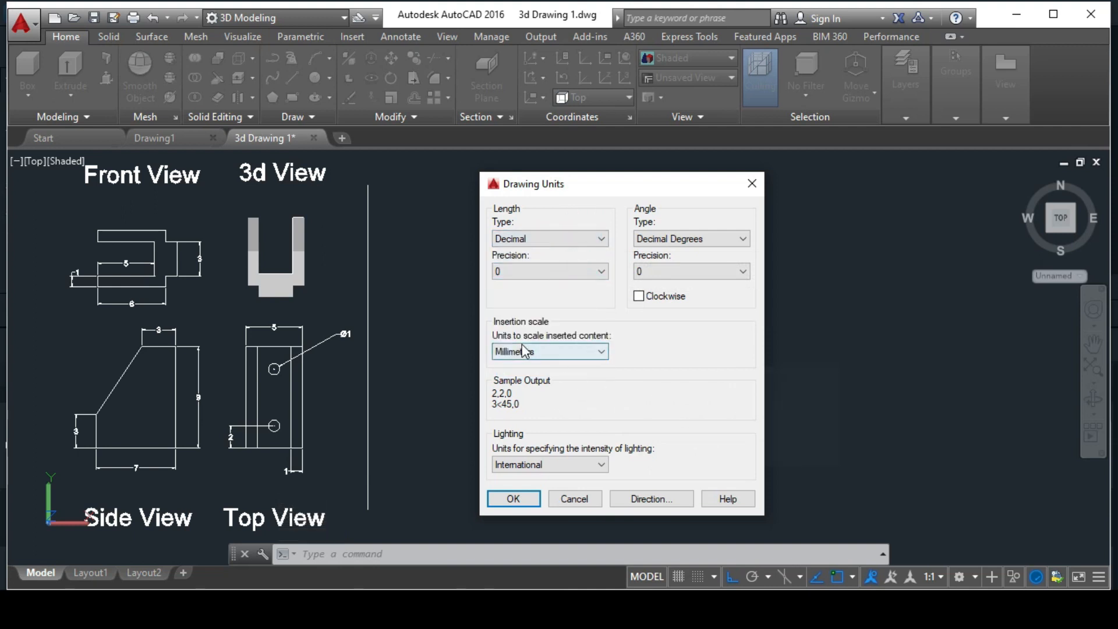
click(584, 352)
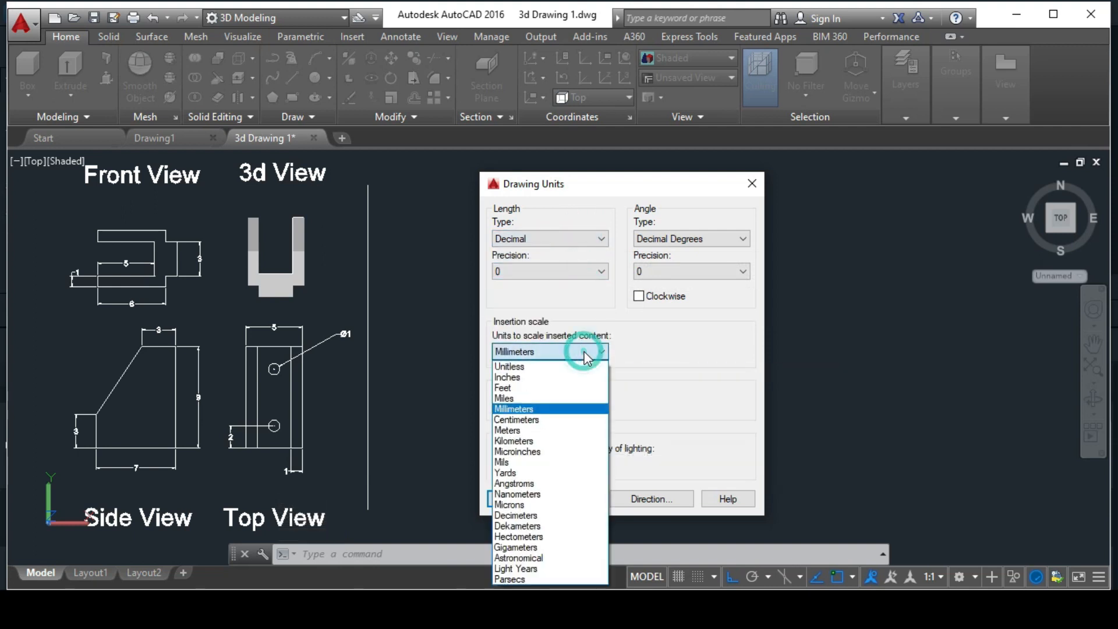
click(596, 411)
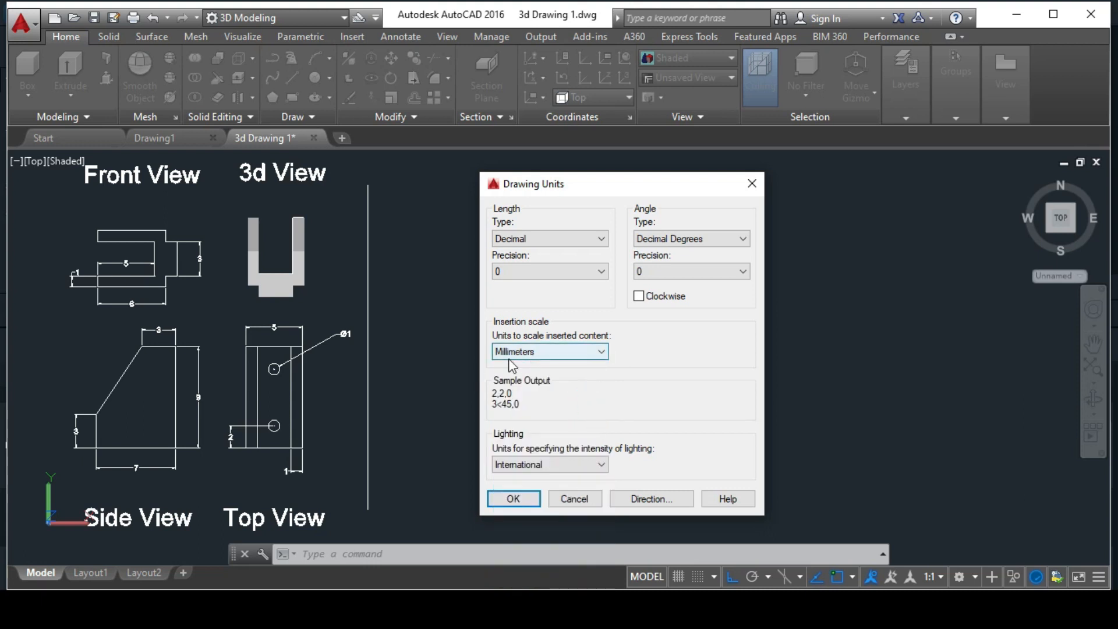
click(514, 499)
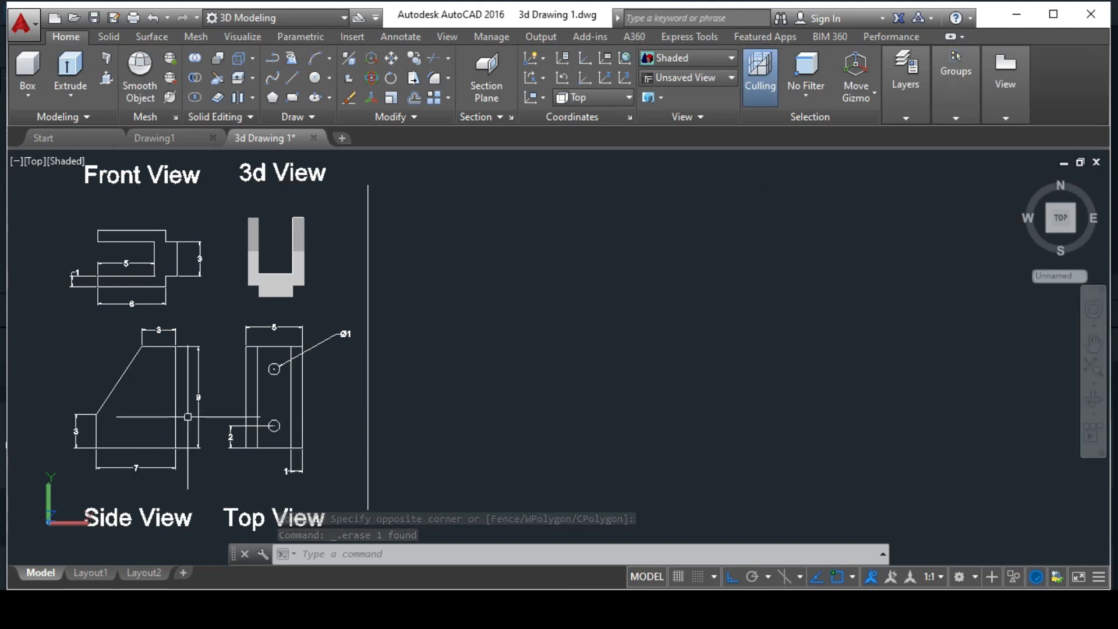
Step: Draw a horizontal line 7 mm long in the empty area beside the reference views as the side profile's base
text(l)
key(Return)
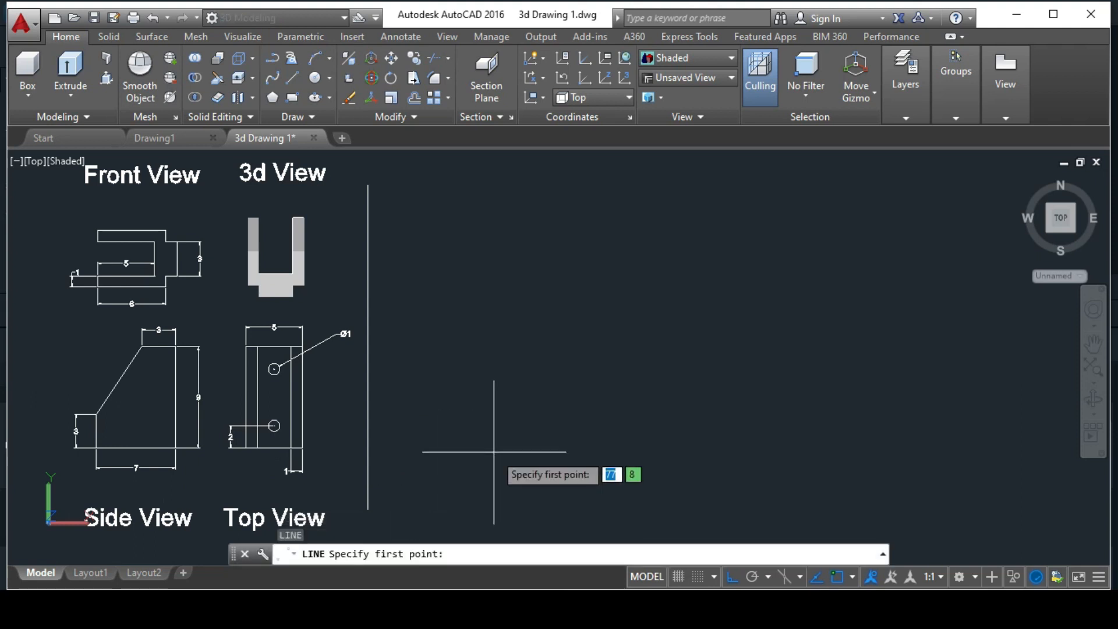
click(458, 444)
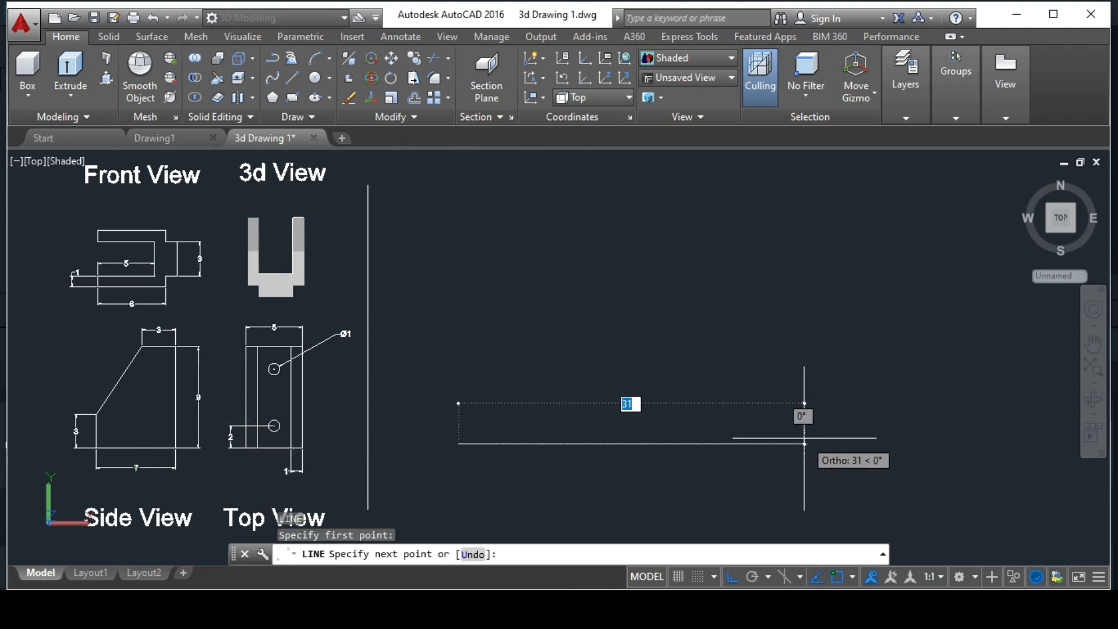
text(7)
key(Return)
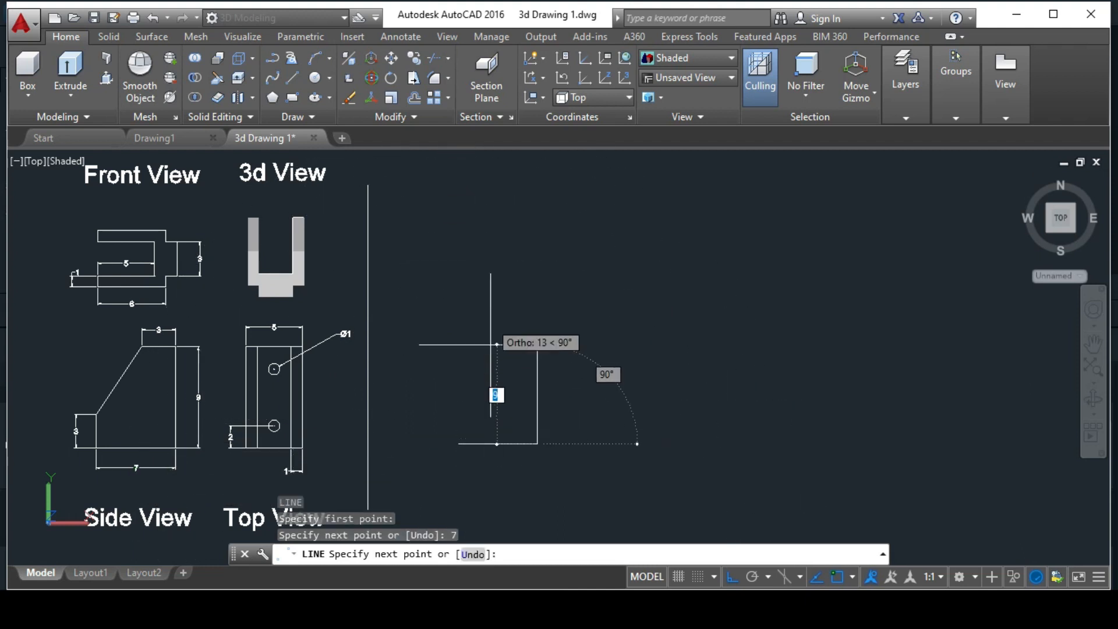
key(Escape)
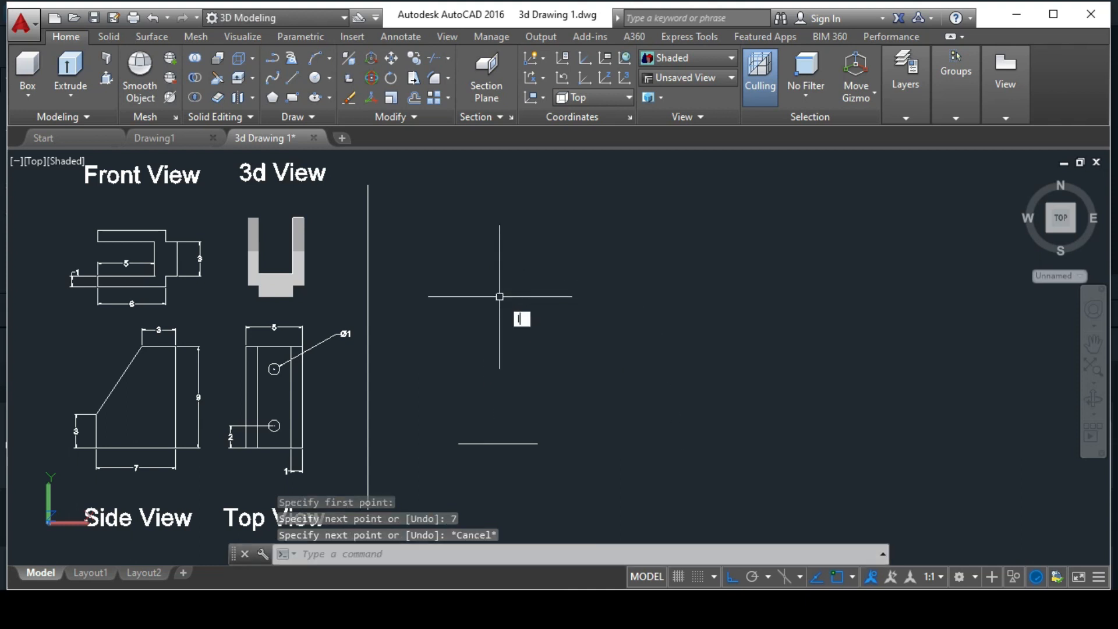
Step: Draw a line from the base's right end 9 mm straight up, continuing 3 mm to the left
key(Return)
click(536, 444)
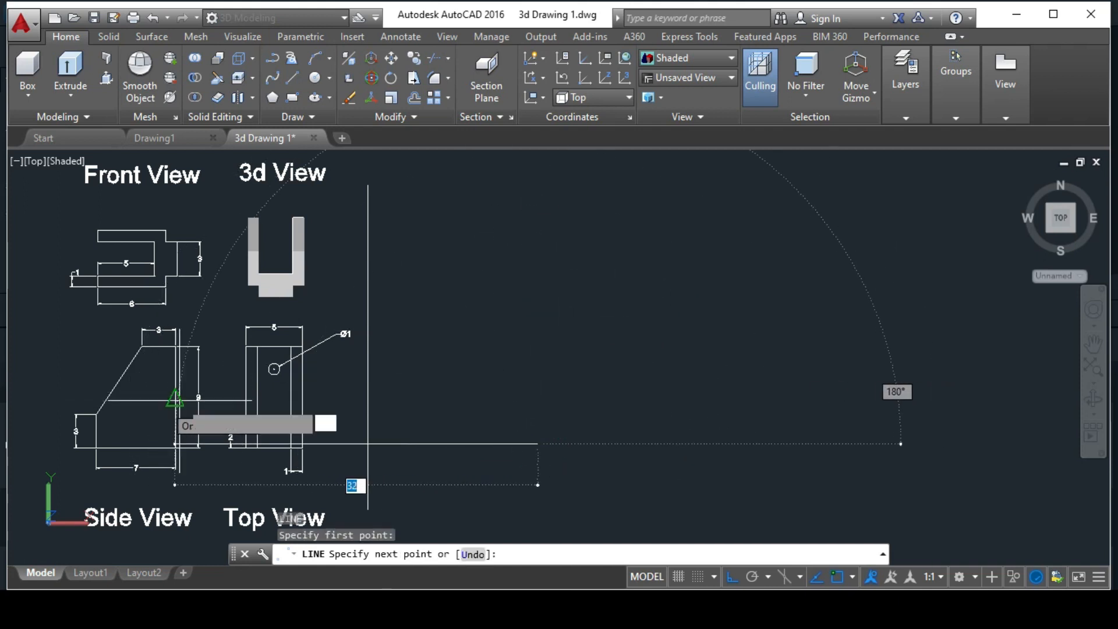
scroll(199, 396, up, 2)
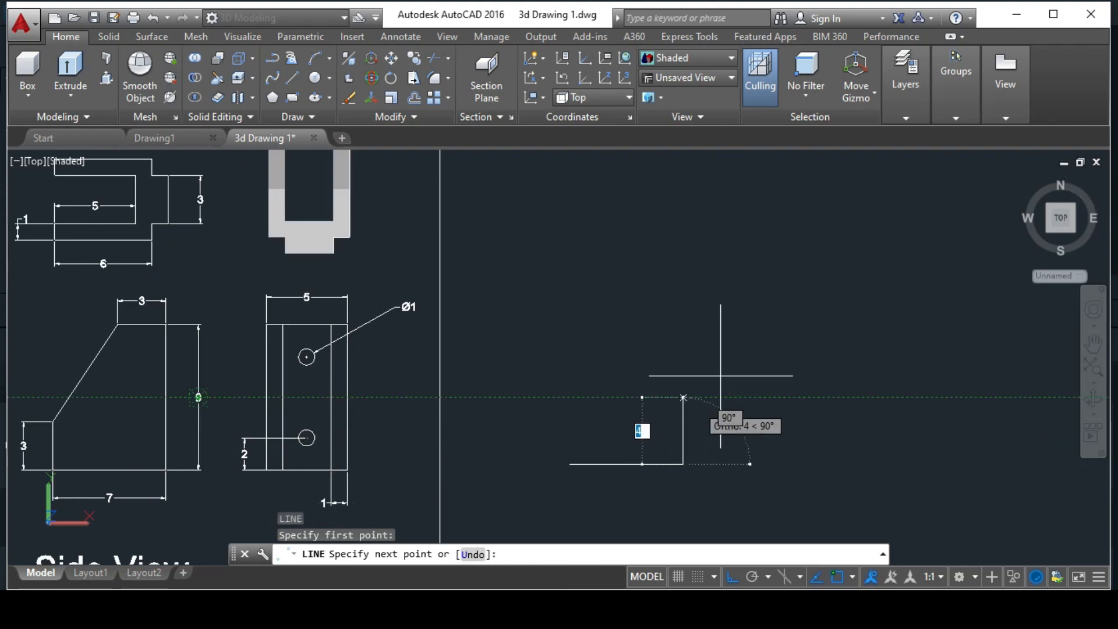
click(711, 282)
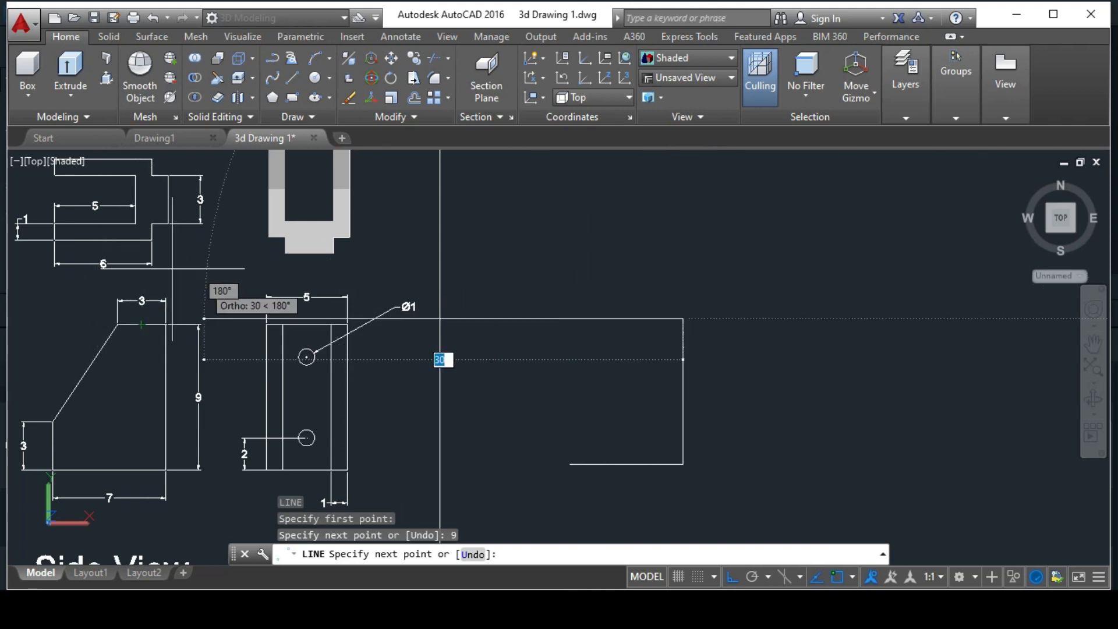
text(3)
key(Return)
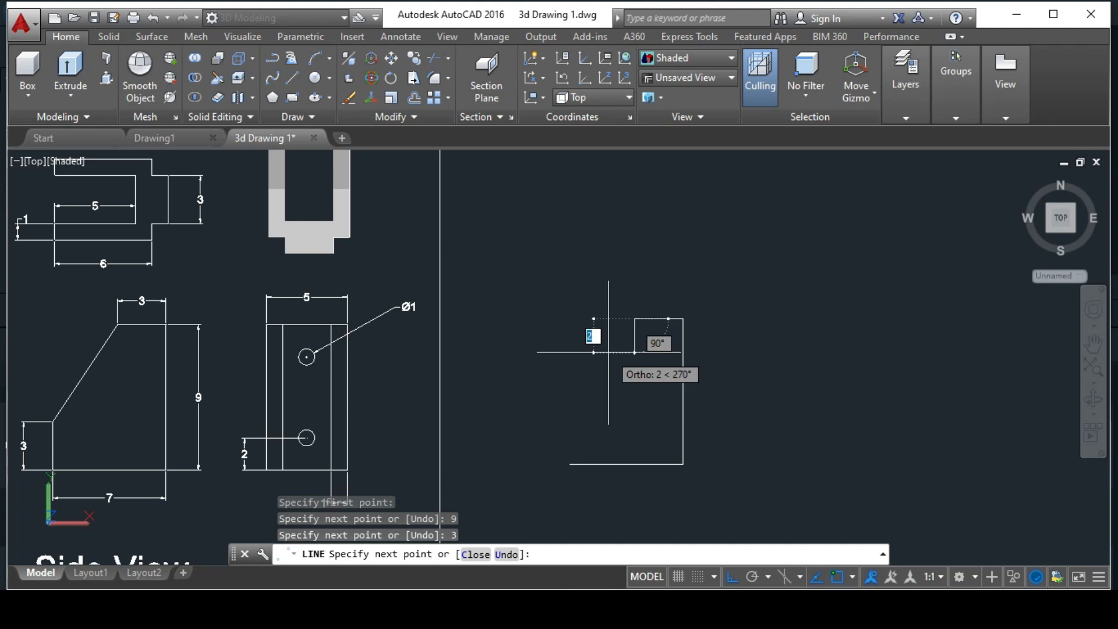
key(Escape)
Step: Enable all object snap modes in the drafting settings
middle_drag(612, 367, 644, 365)
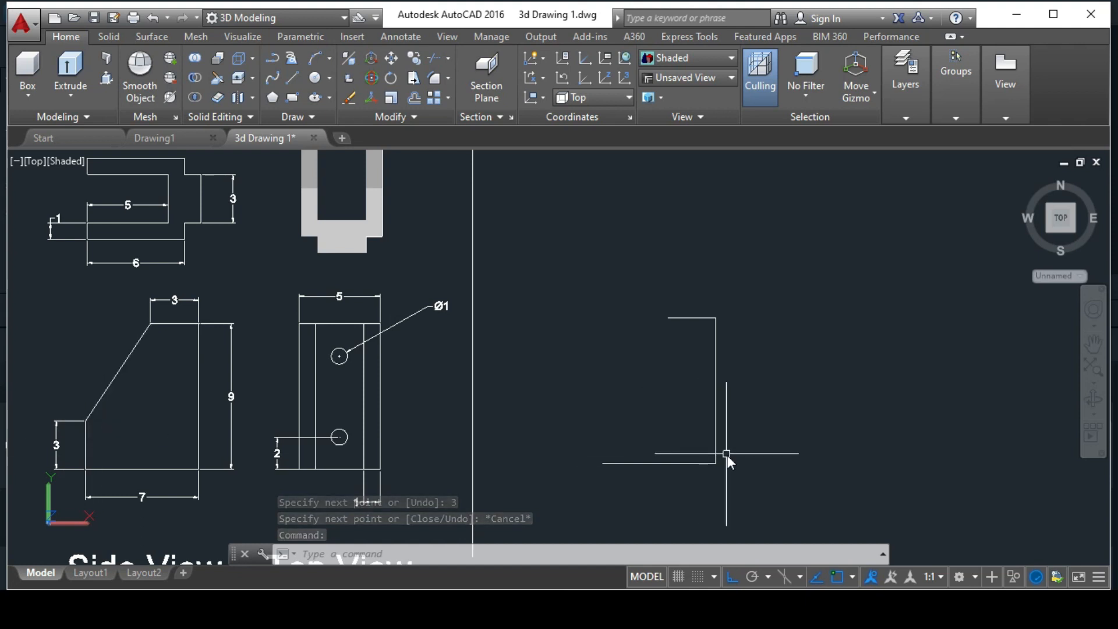
key(Return)
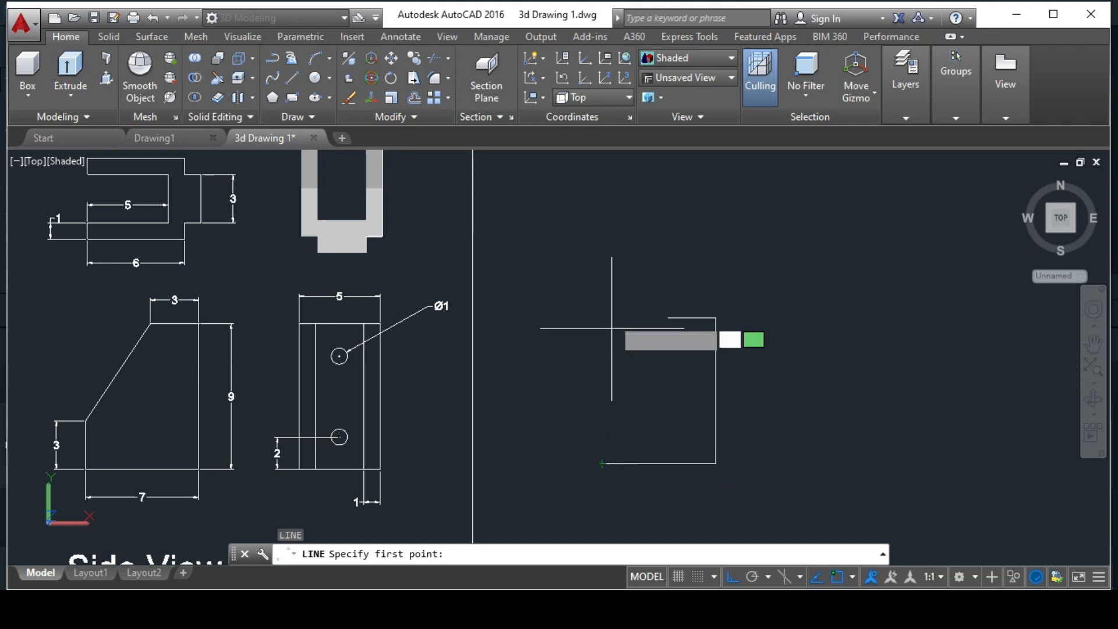
key(Escape)
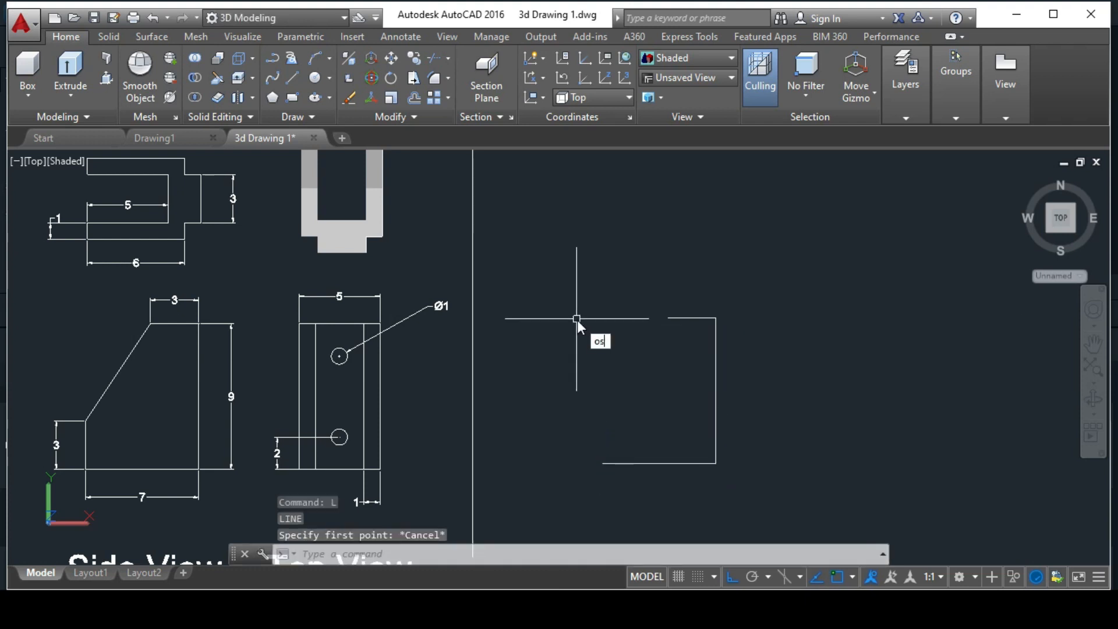
text(OS)
key(Return)
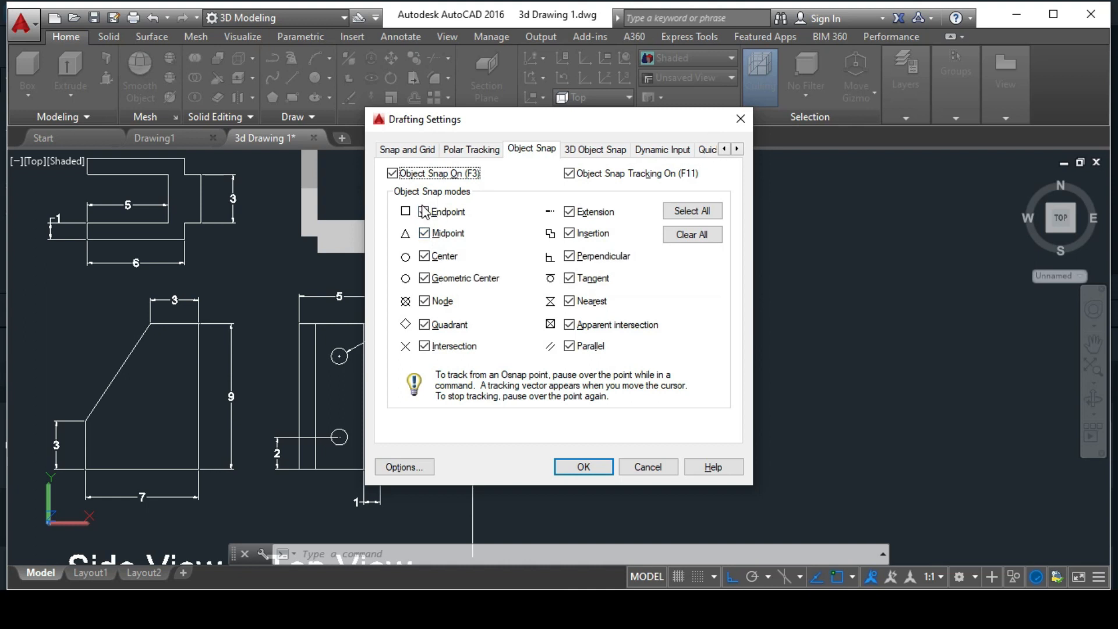
click(706, 212)
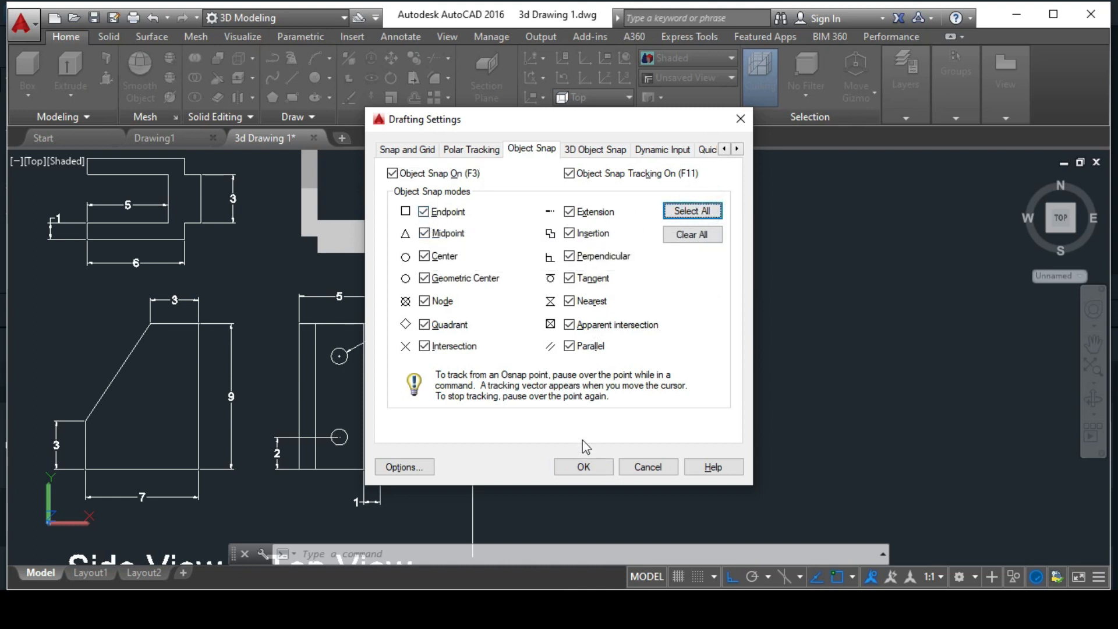
click(582, 466)
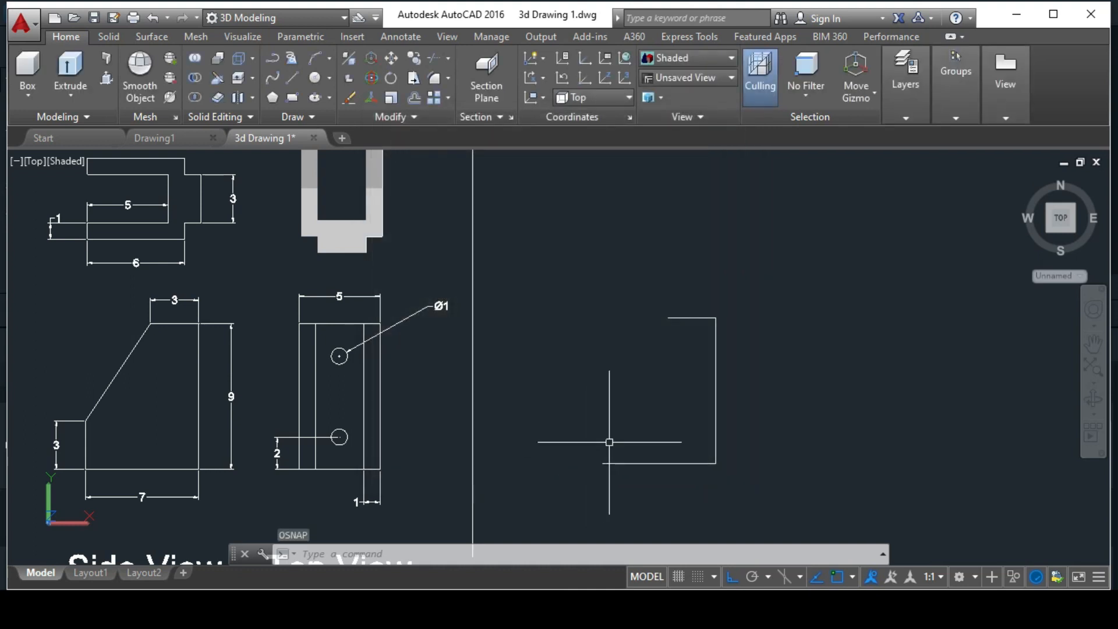
Step: Draw a line 3 mm up from the base's left end and close the profile with a slope to the top edge's left end
text(l)
key(Return)
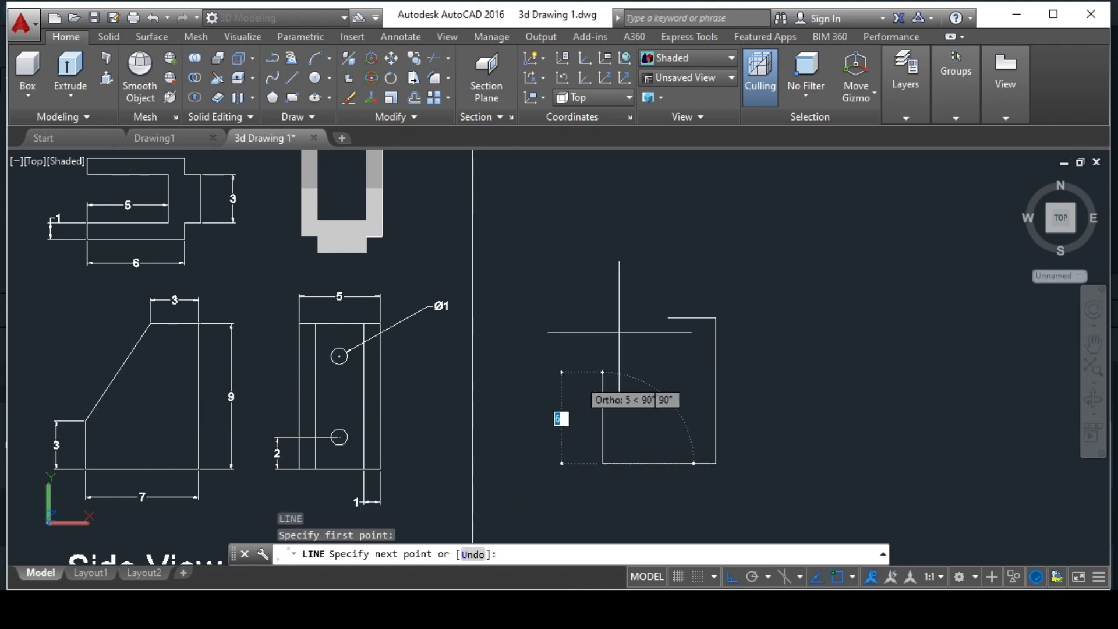
key(Return)
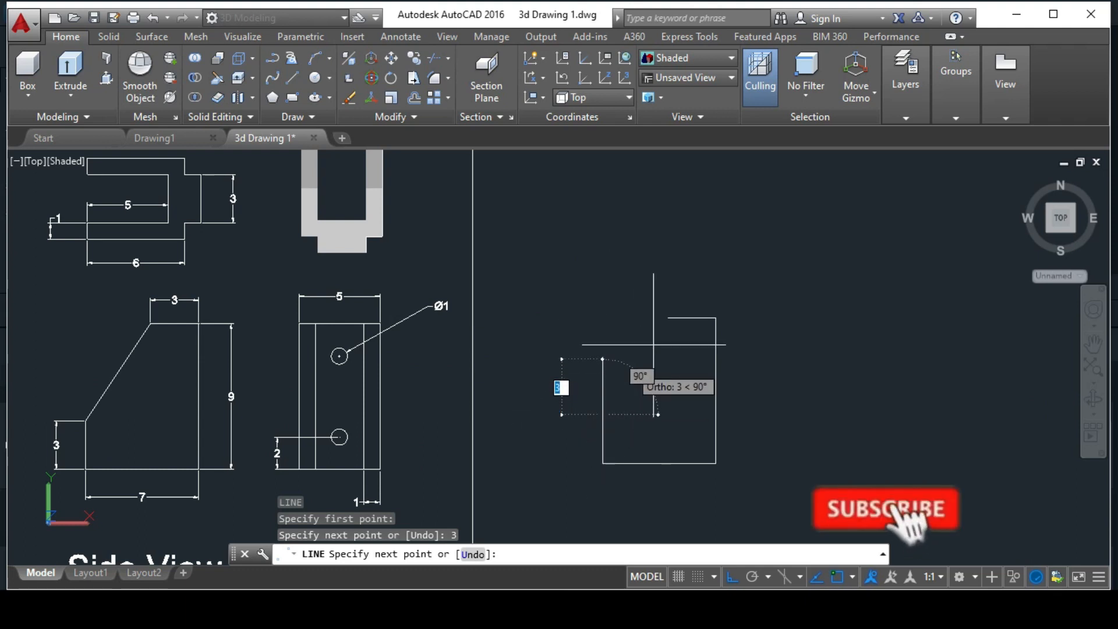
click(666, 317)
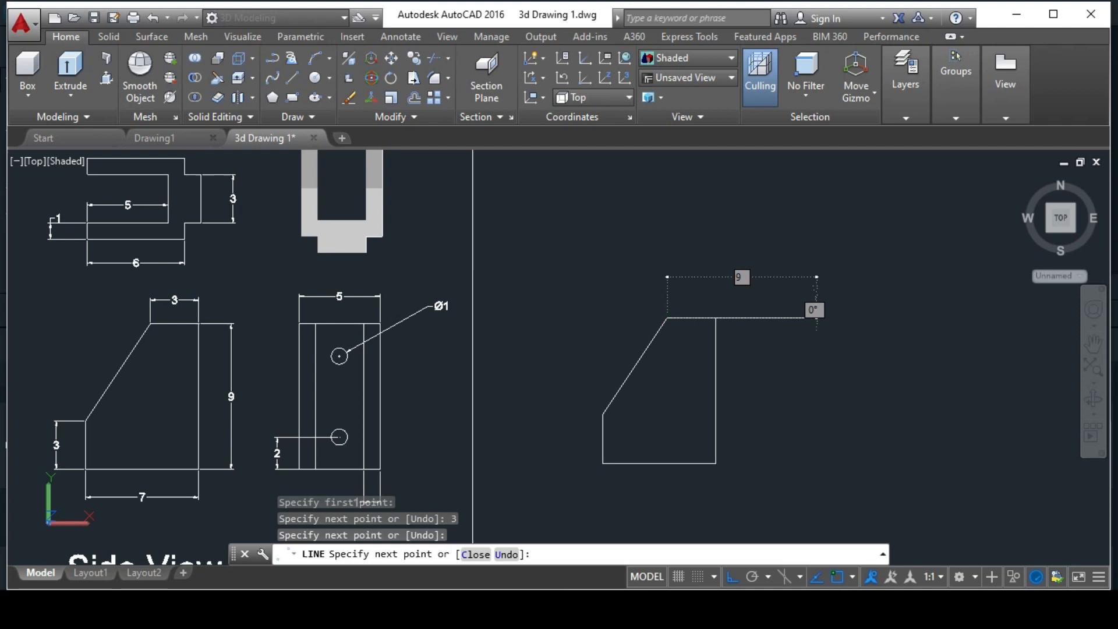
key(Escape)
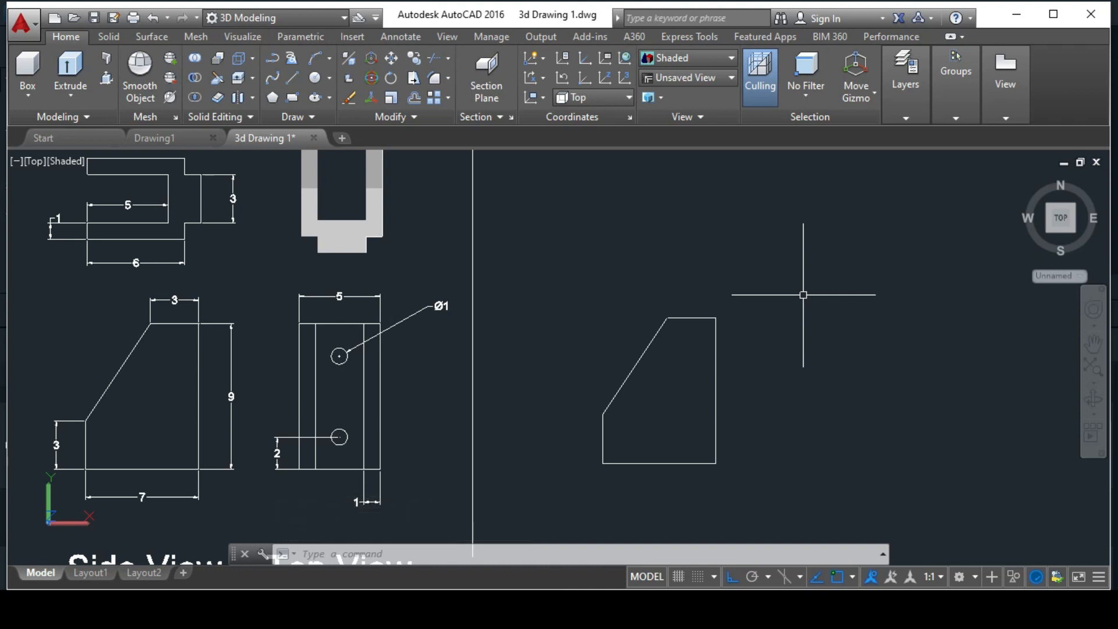
Step: Add a vertical linear dimension to the full height of the new side profile, placed outside its right edge
text(L)
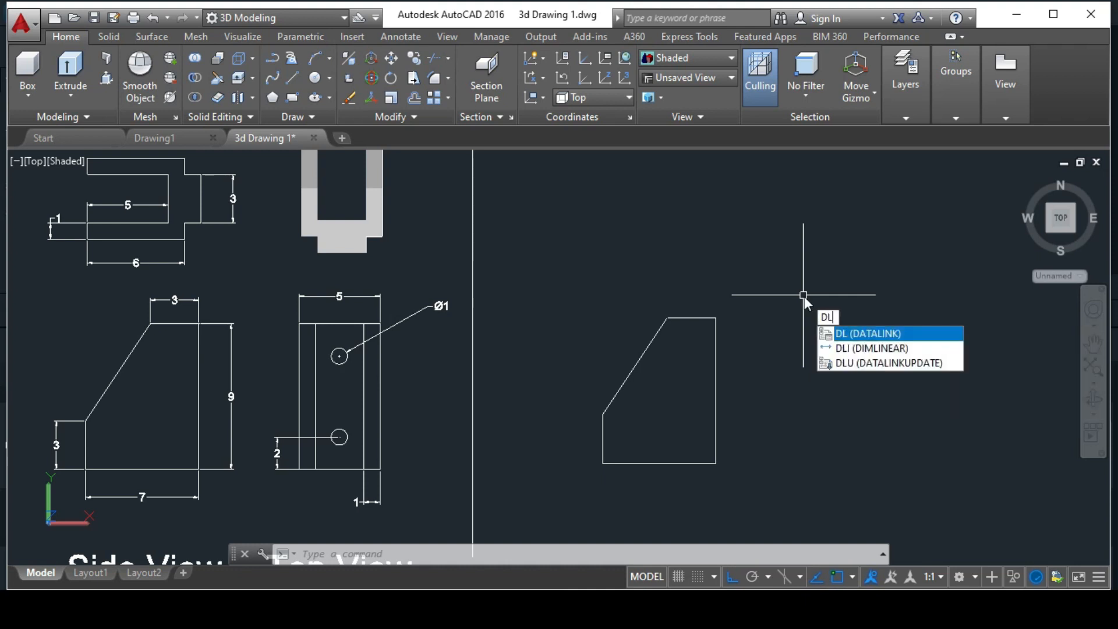
text(I)
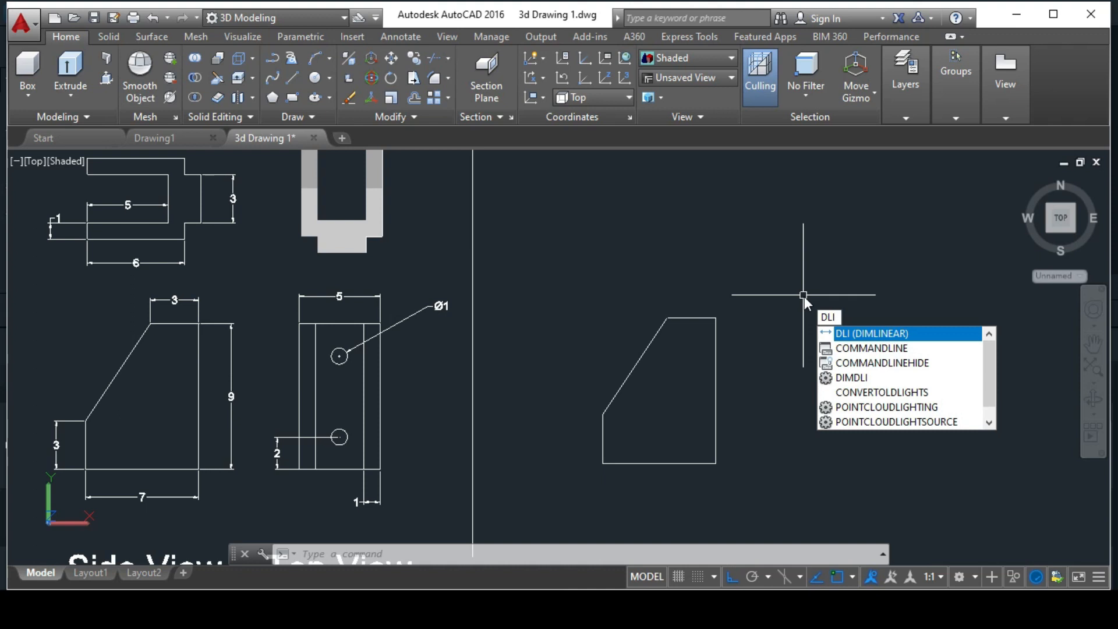
key(Return)
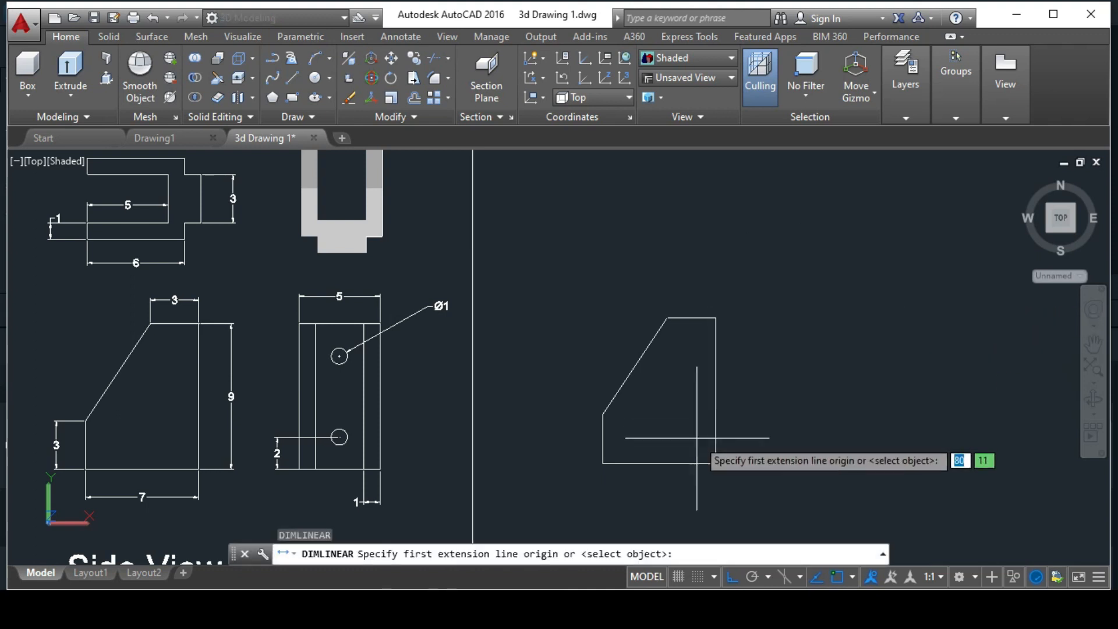
click(716, 464)
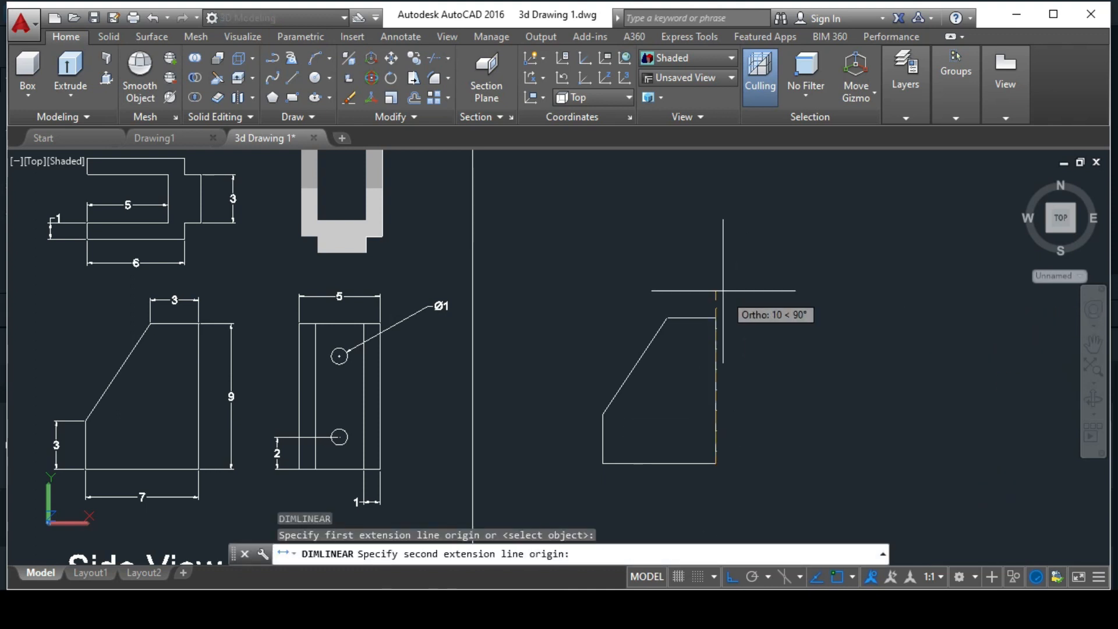
click(716, 318)
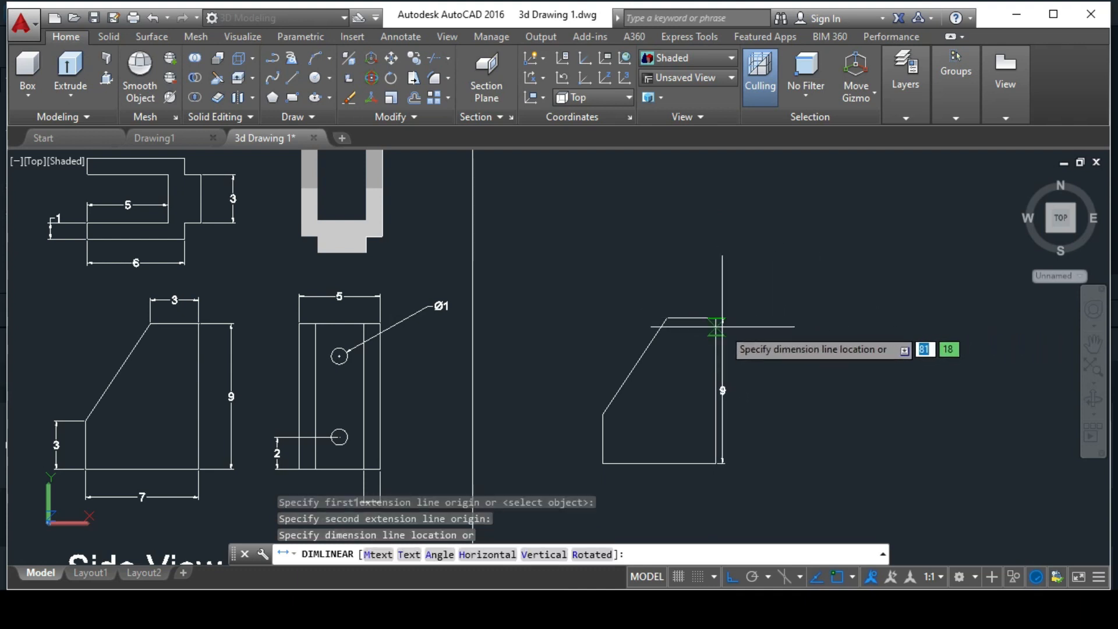
click(761, 326)
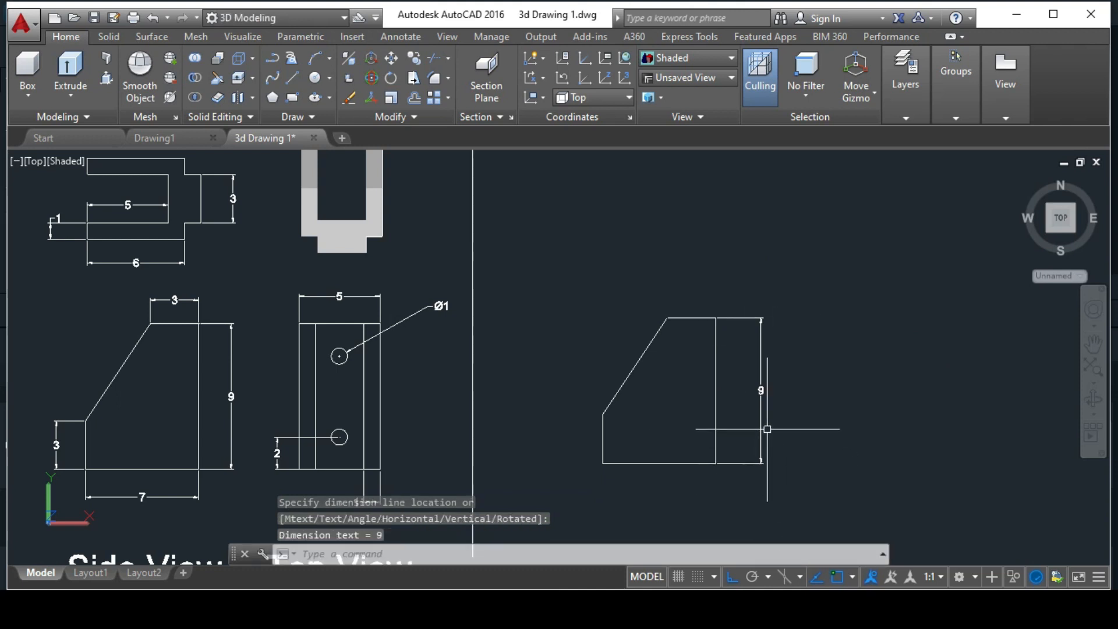
Step: Add a horizontal linear dimension to the new side profile's top edge, placed above the profile
scroll(768, 429, up, 4)
scroll(754, 350, down, 2)
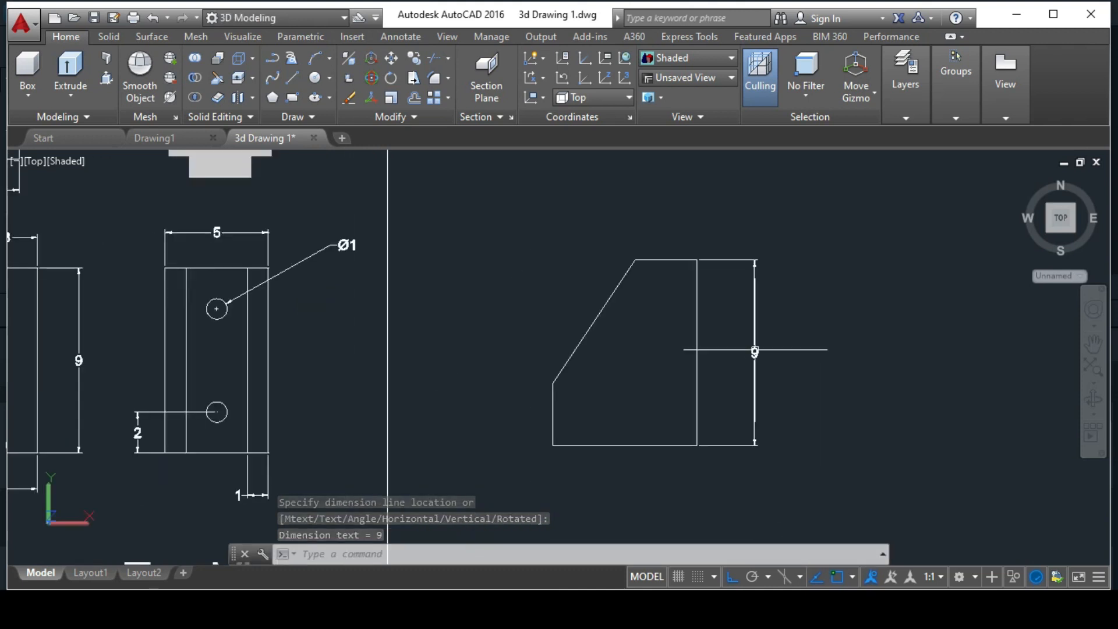
middle_drag(82, 379, 219, 388)
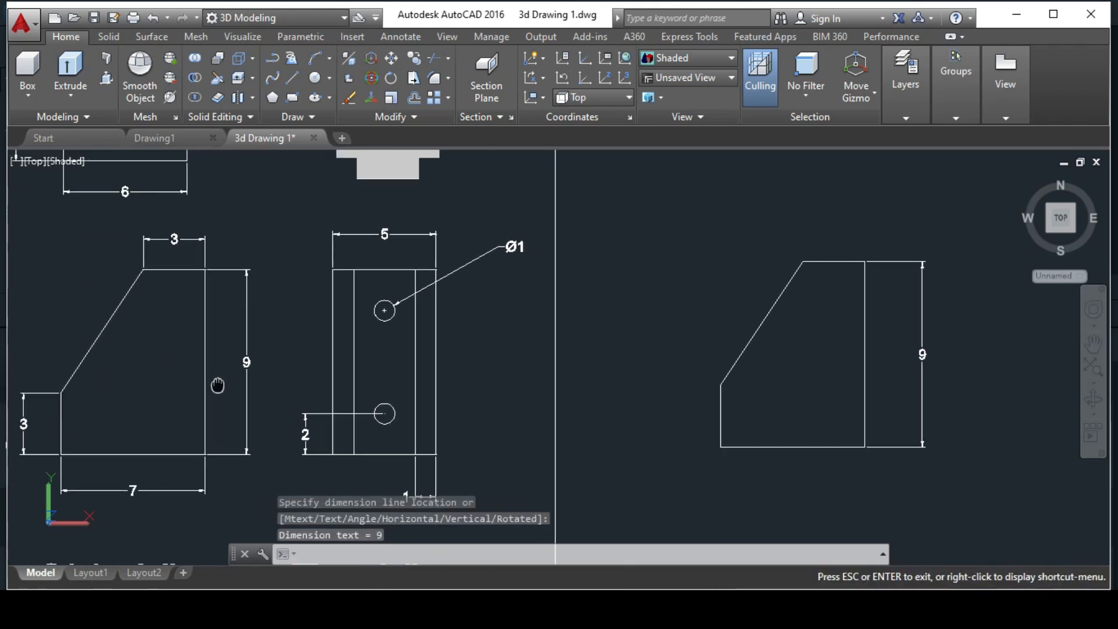
key(Return)
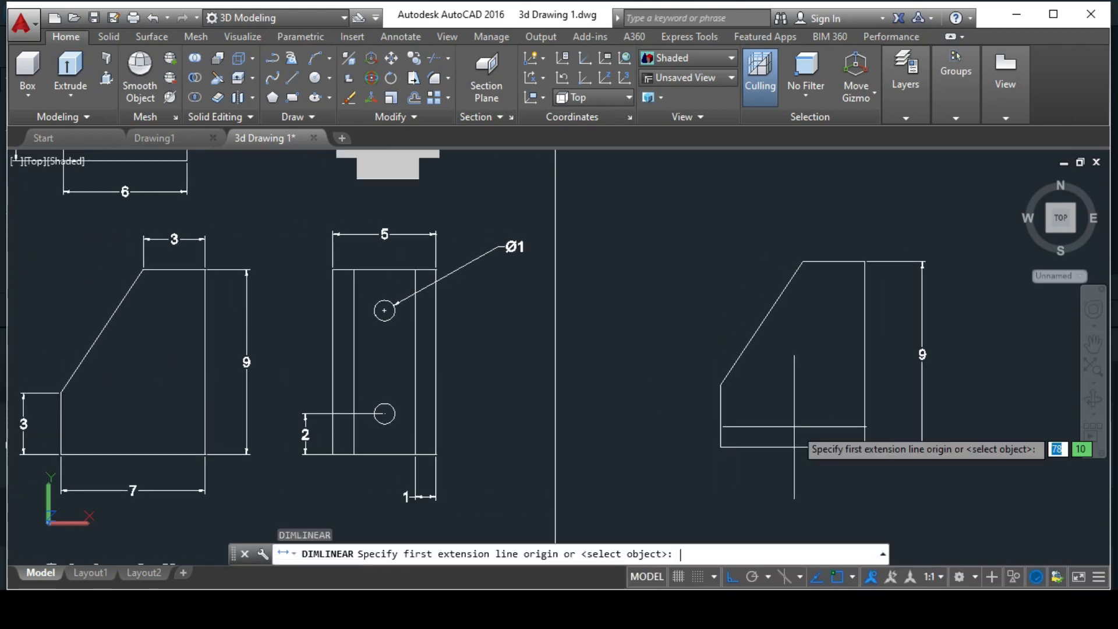
click(866, 264)
click(803, 262)
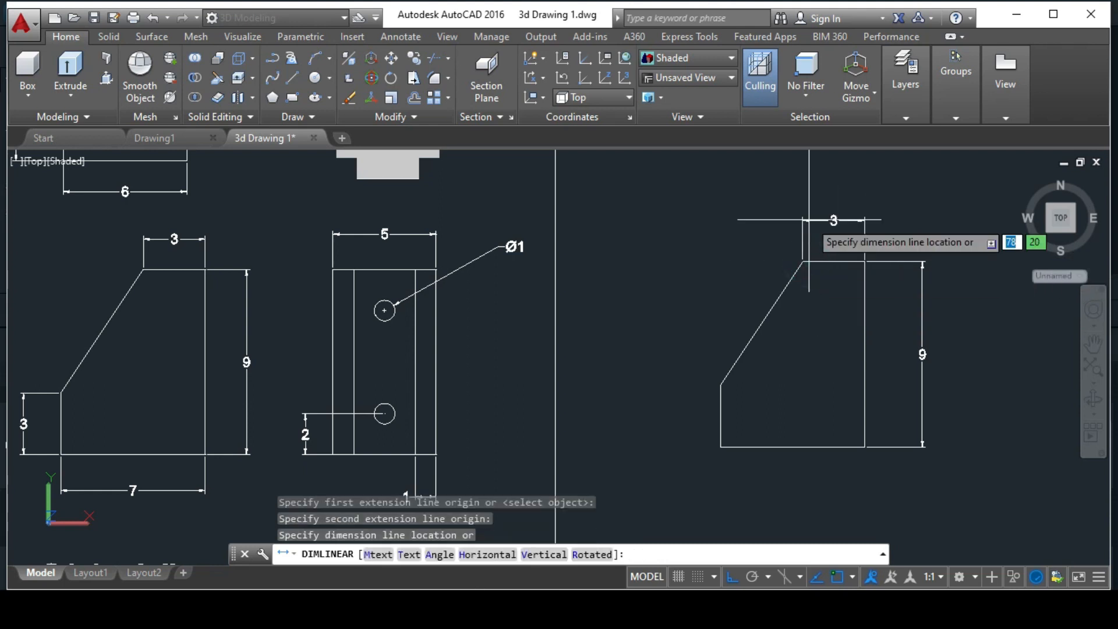
click(808, 221)
Step: Dimension the new side profile's base below it and the short vertical left edge outside the profile
key(Return)
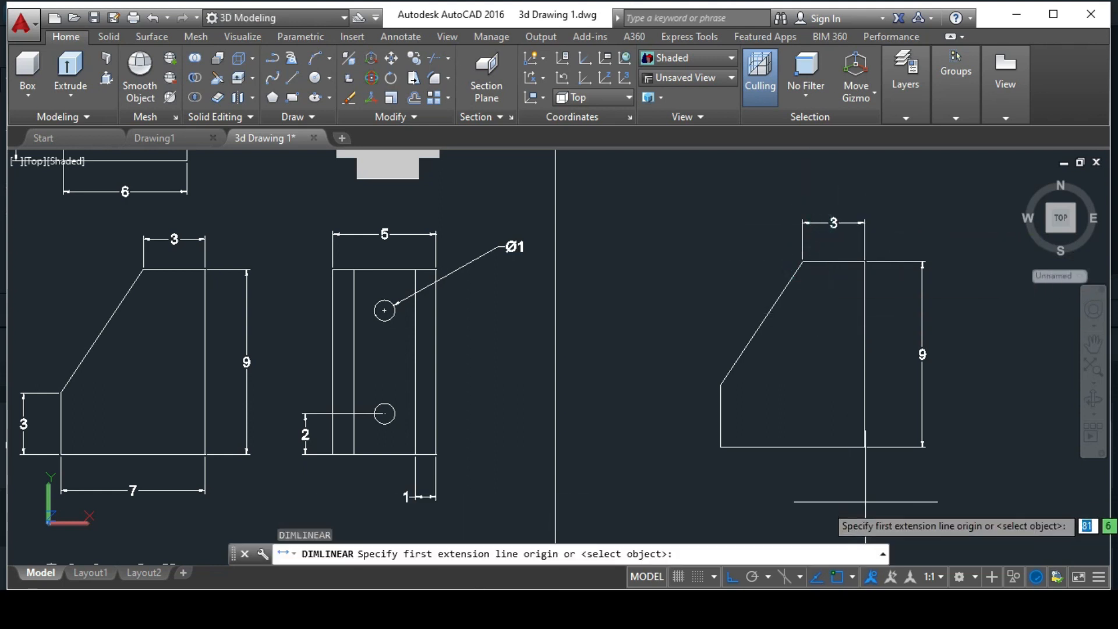
click(865, 447)
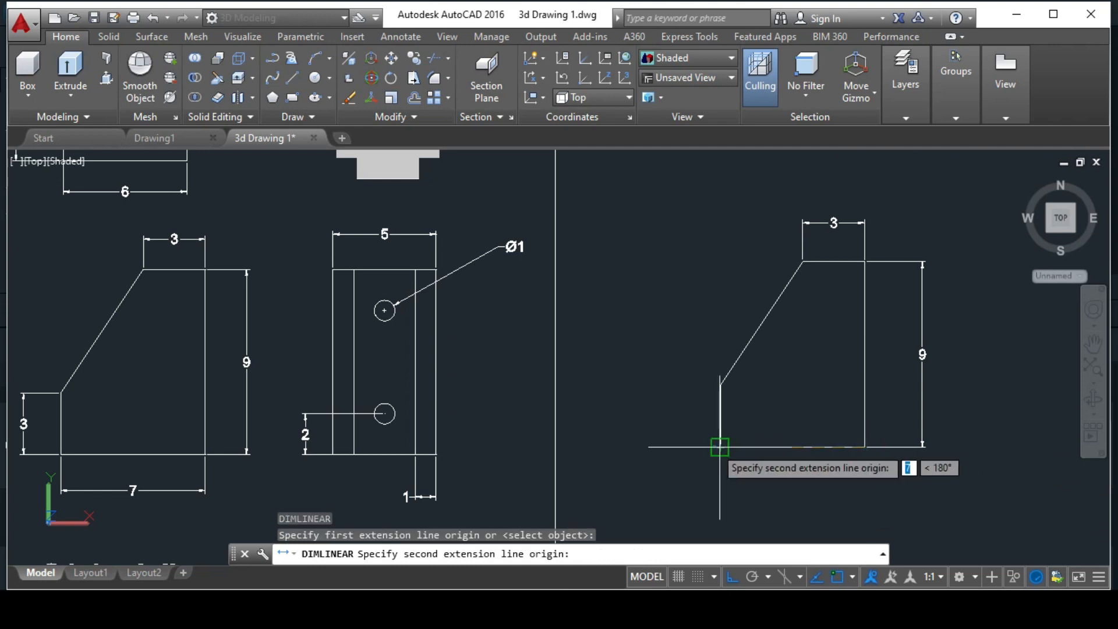
click(720, 447)
click(755, 473)
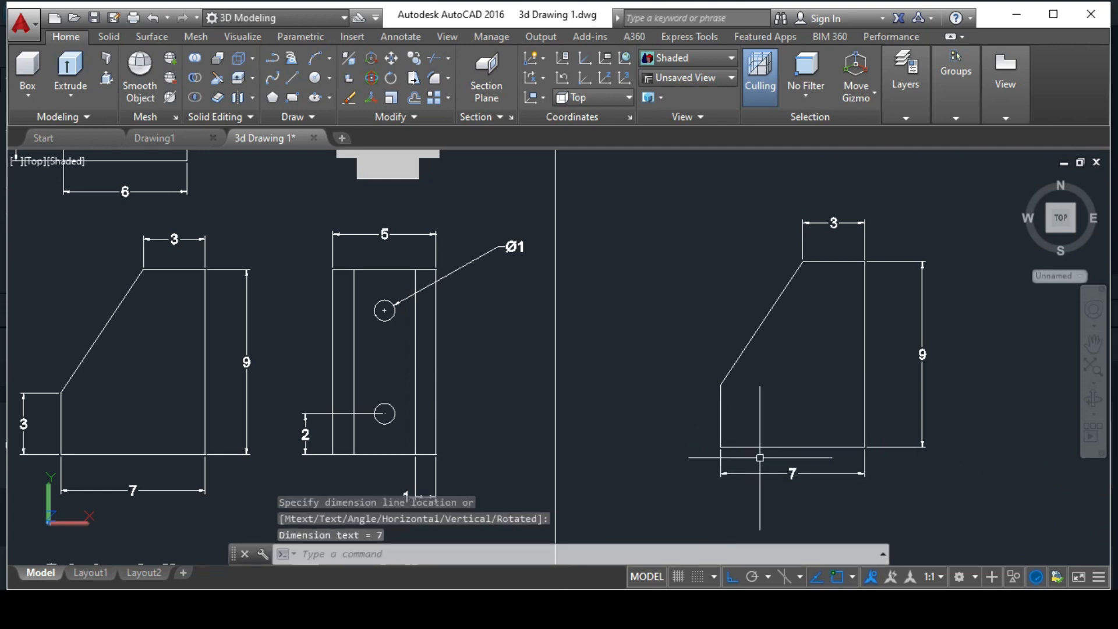
key(Return)
click(720, 447)
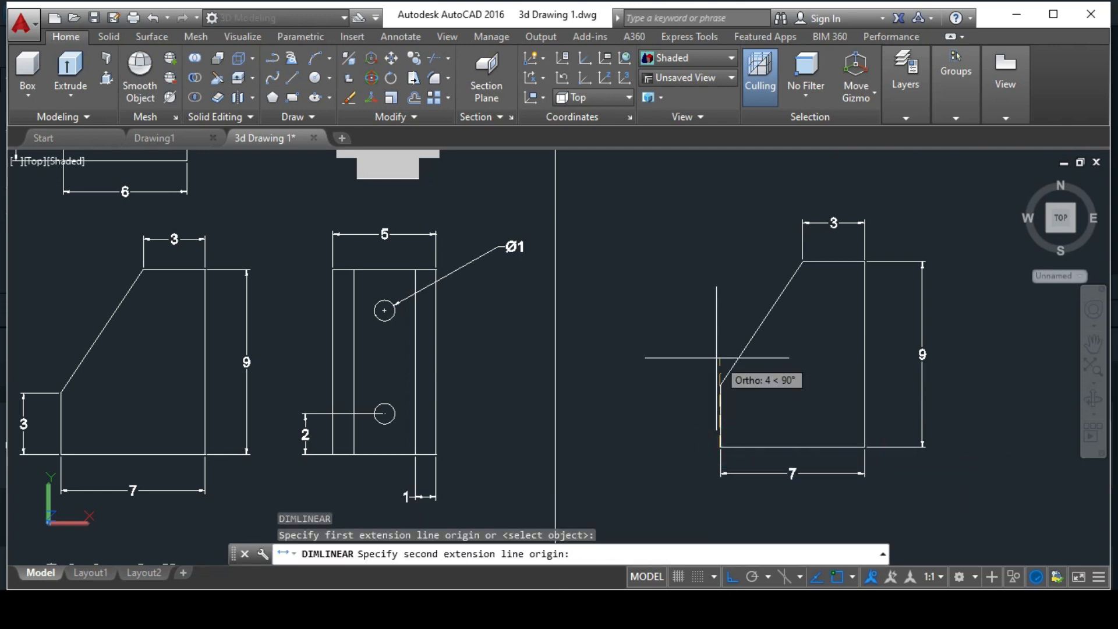
click(720, 385)
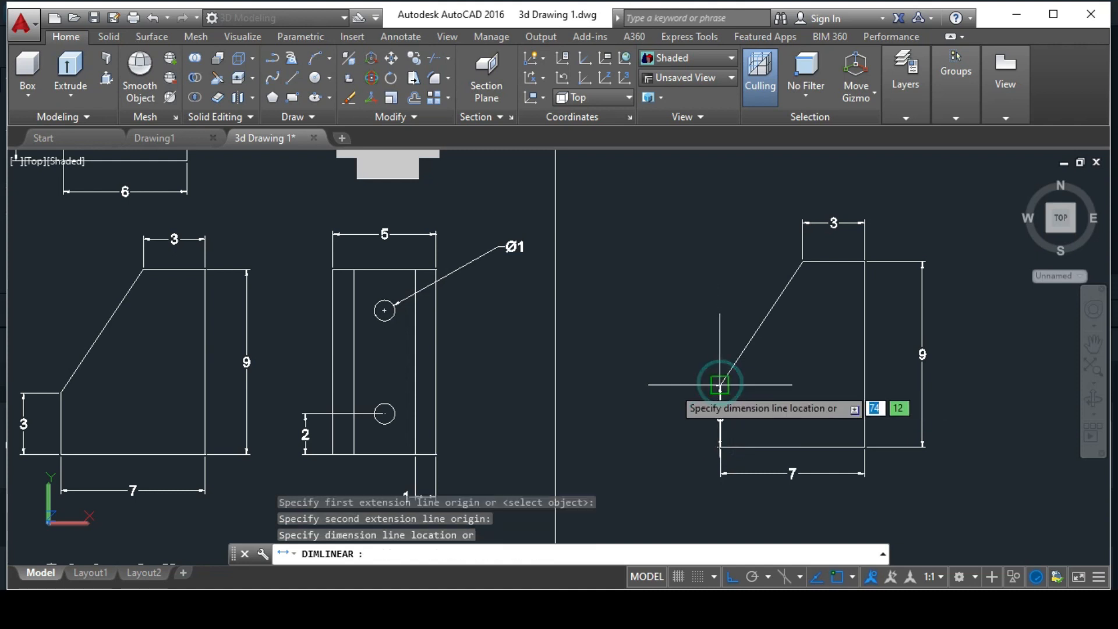
click(673, 387)
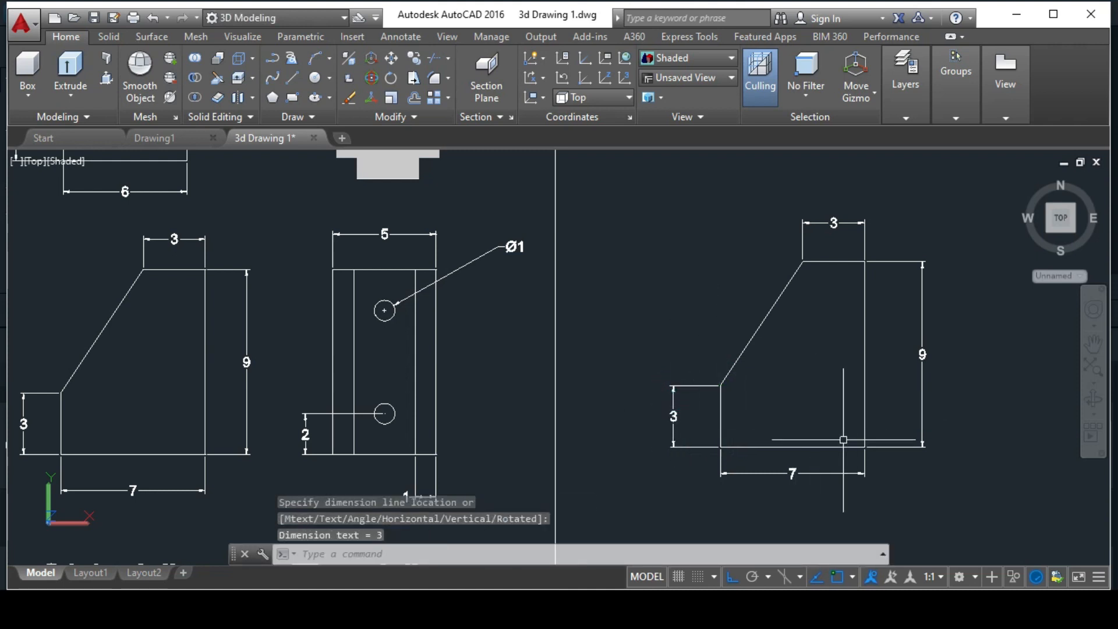
scroll(861, 393, down, 4)
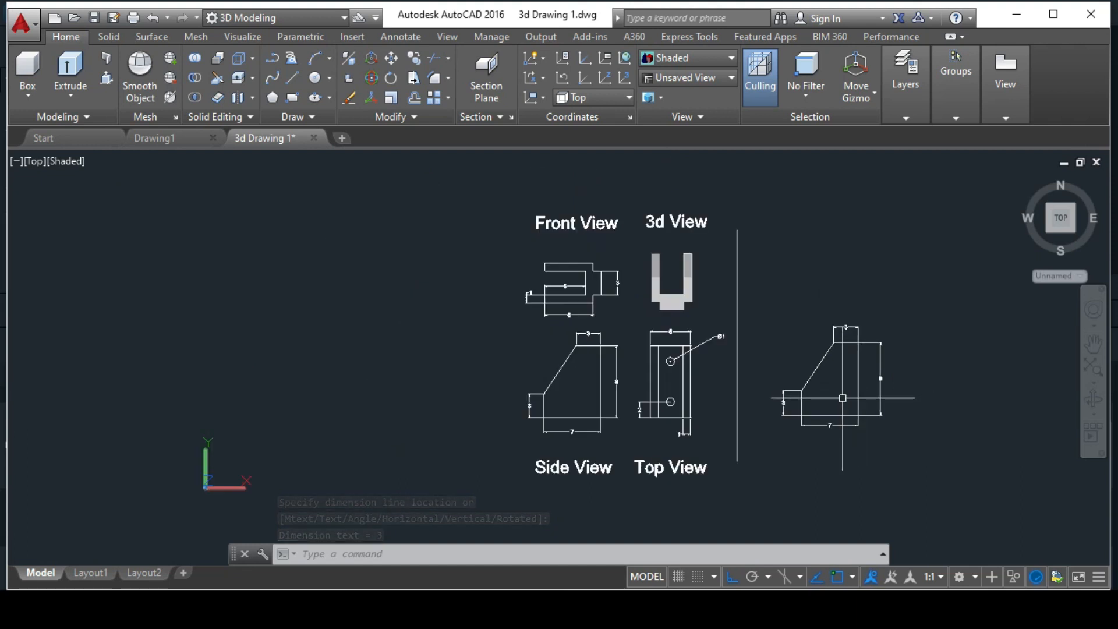
mouse_move(842, 398)
middle_down()
mouse_move(732, 395)
mouse_move(606, 412)
middle_up()
scroll(529, 397, up, 3)
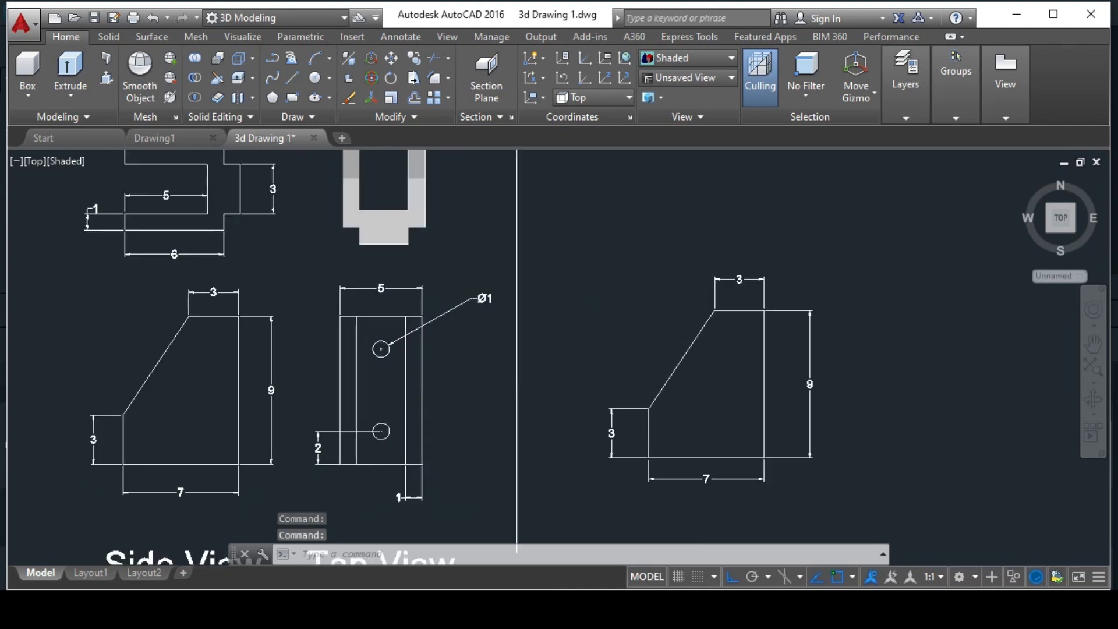
middle_drag(544, 387, 439, 383)
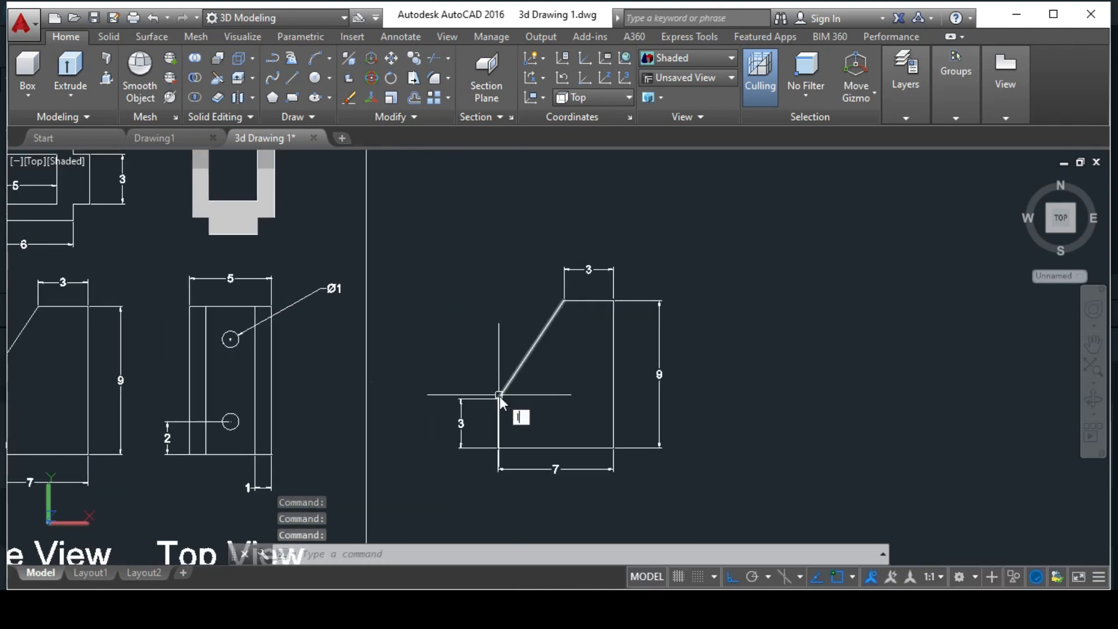
key(Return)
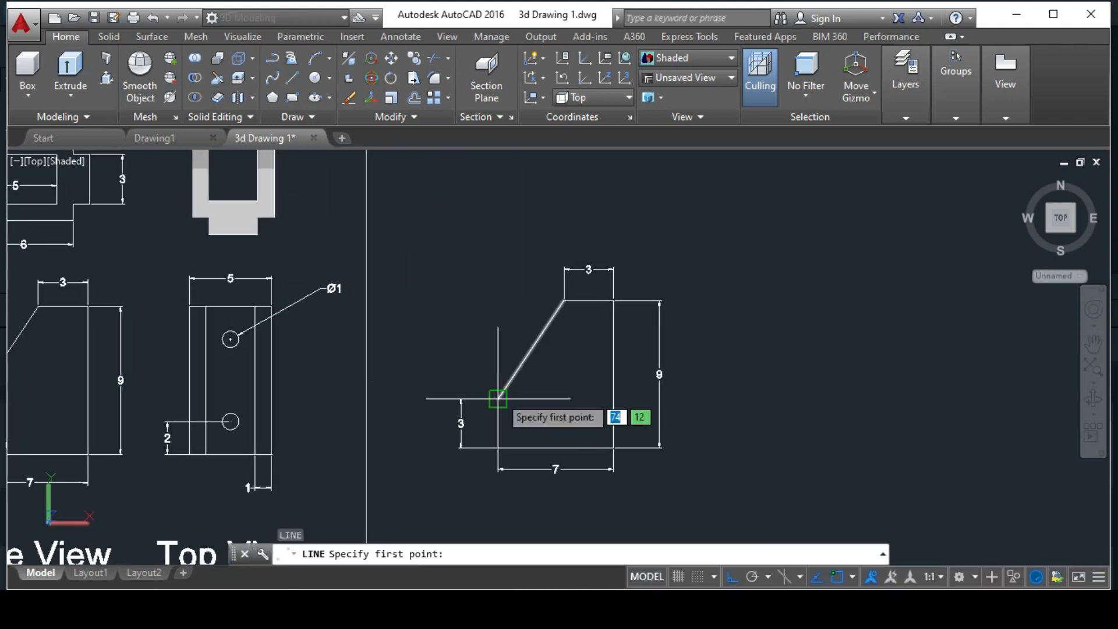
click(753, 450)
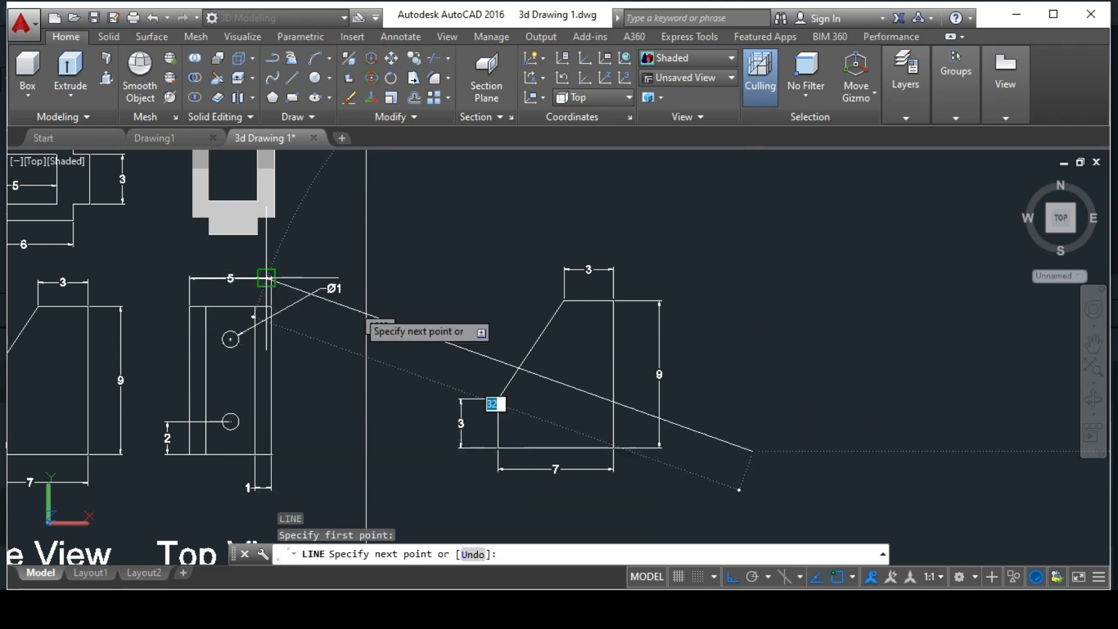
key(Return)
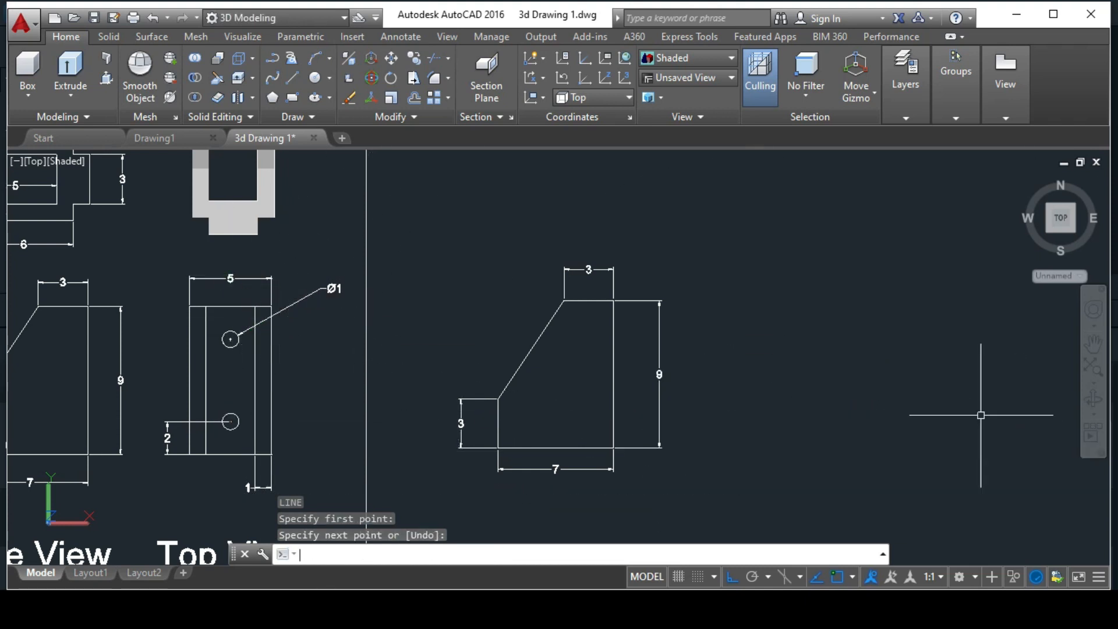
Step: Draw a closed rectangle from lines, 5 mm wide and 9 mm high, right of the new side profile as the top view outline
key(Return)
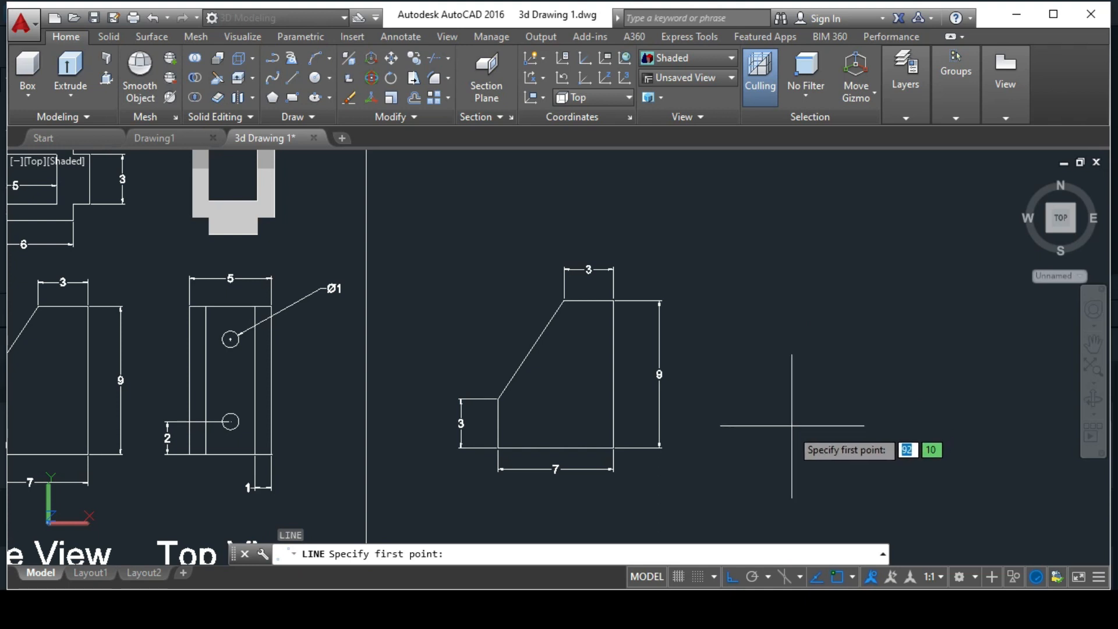
click(760, 440)
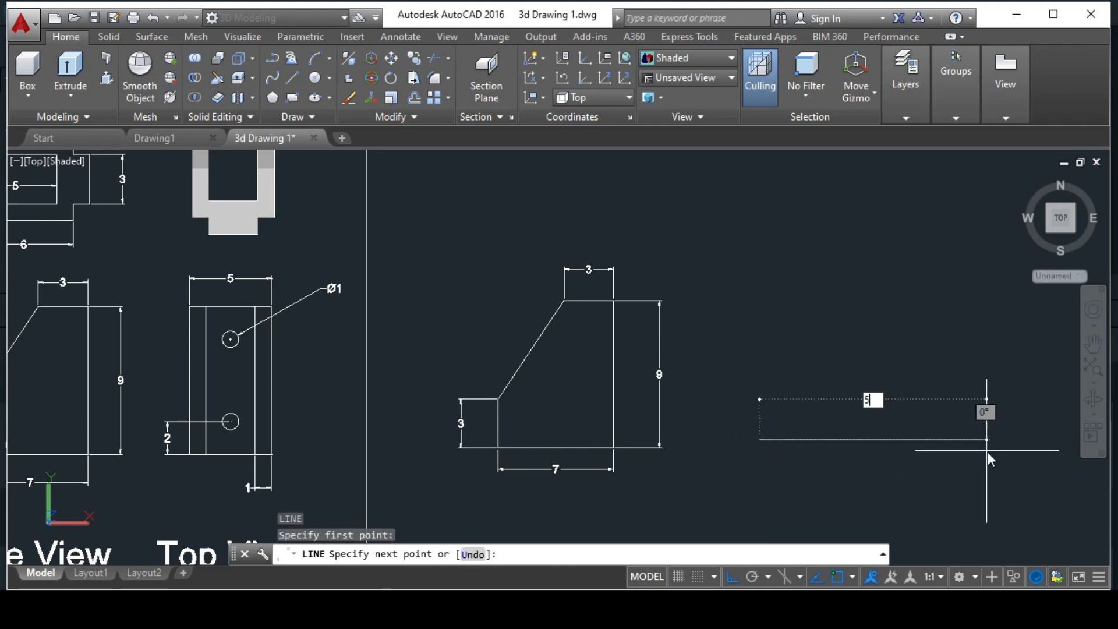
text(5)
key(Return)
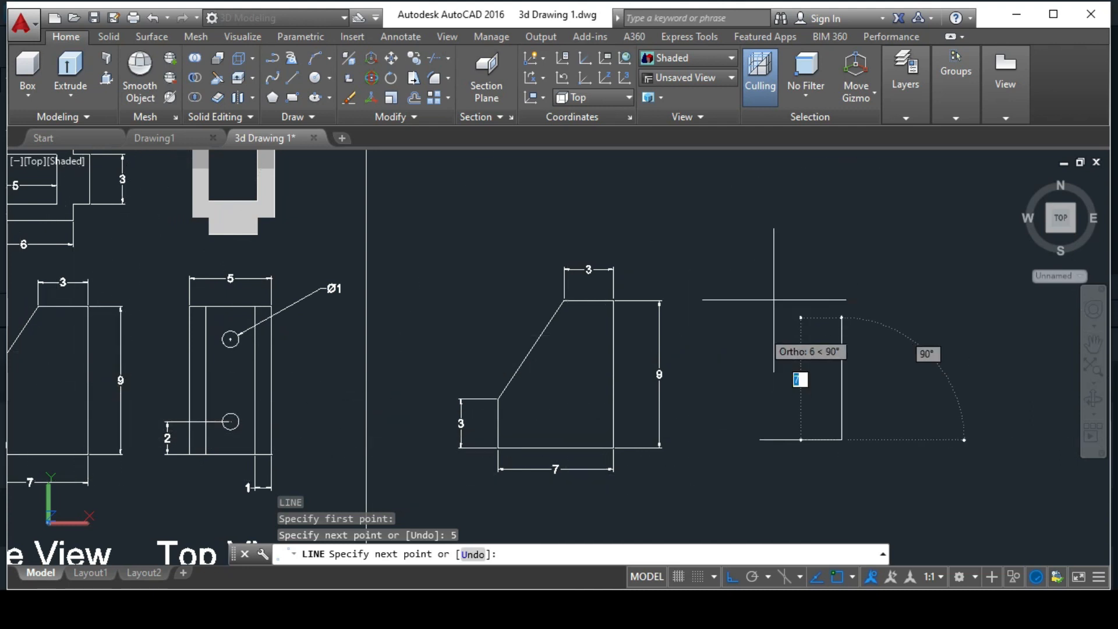
key(Return)
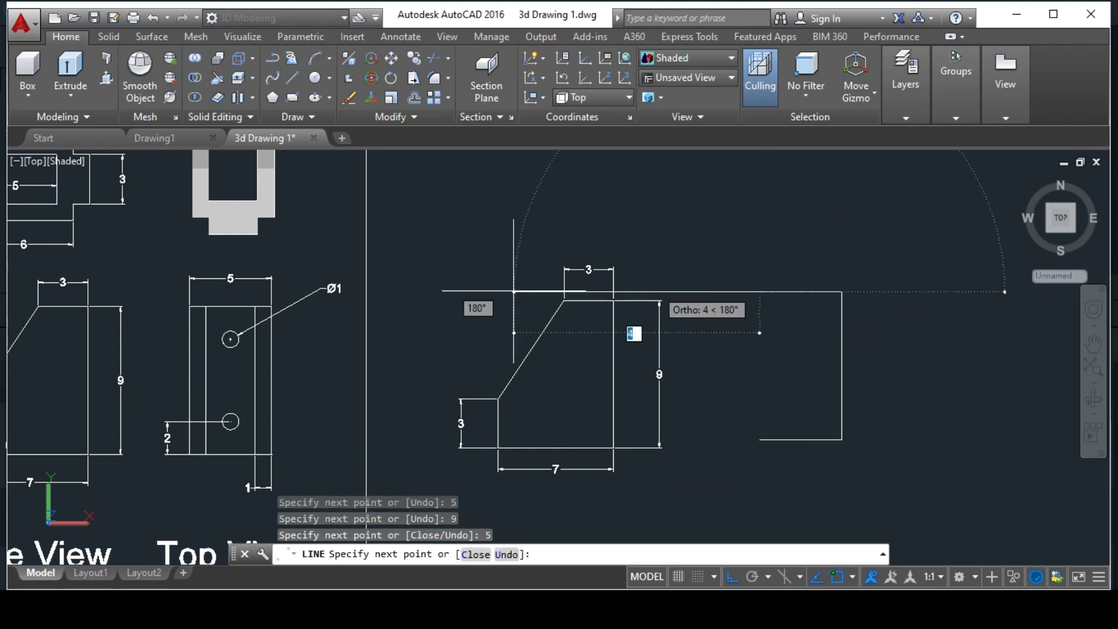
text(5)
key(Return)
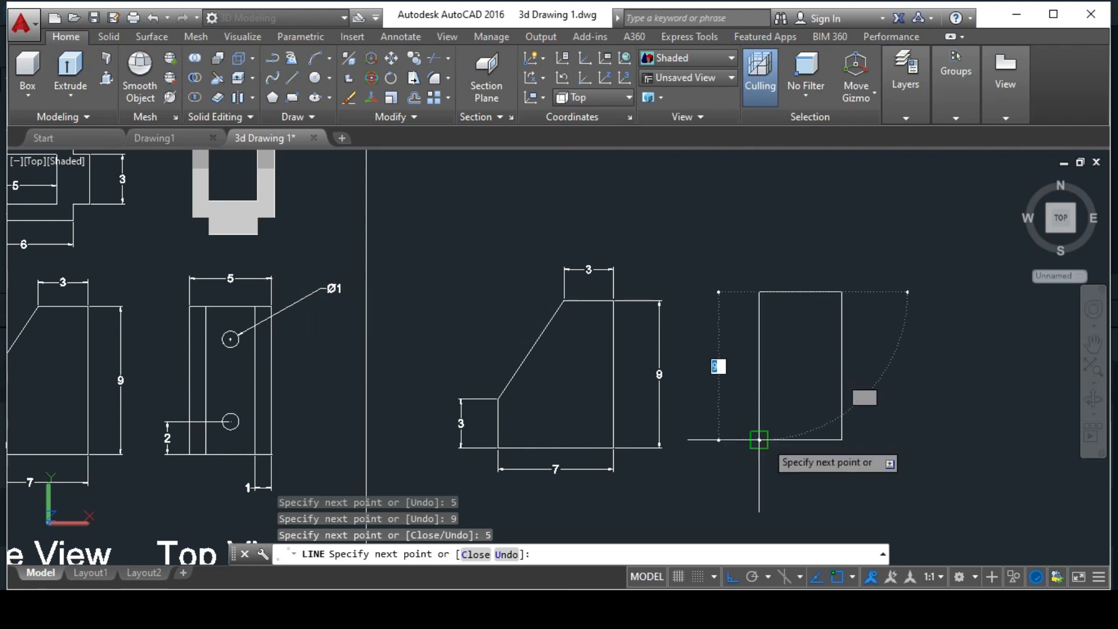
click(758, 440)
key(Escape)
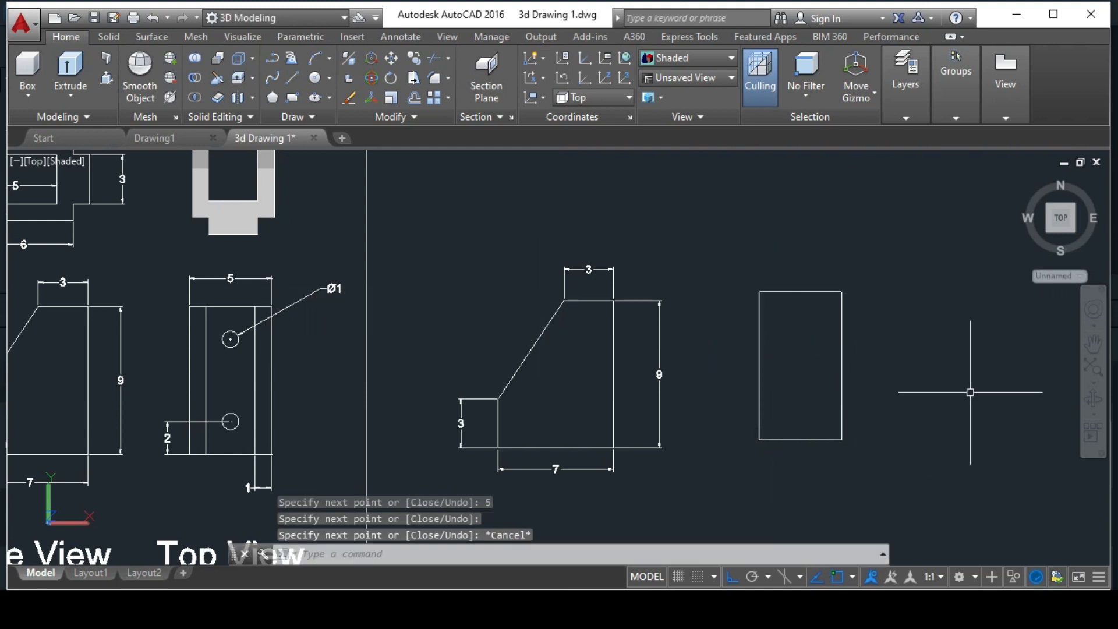
Step: Move the whole rectangle straight down by its lower-left corner so its bottom edge aligns with the side profile's base
text(m)
key(Return)
click(732, 277)
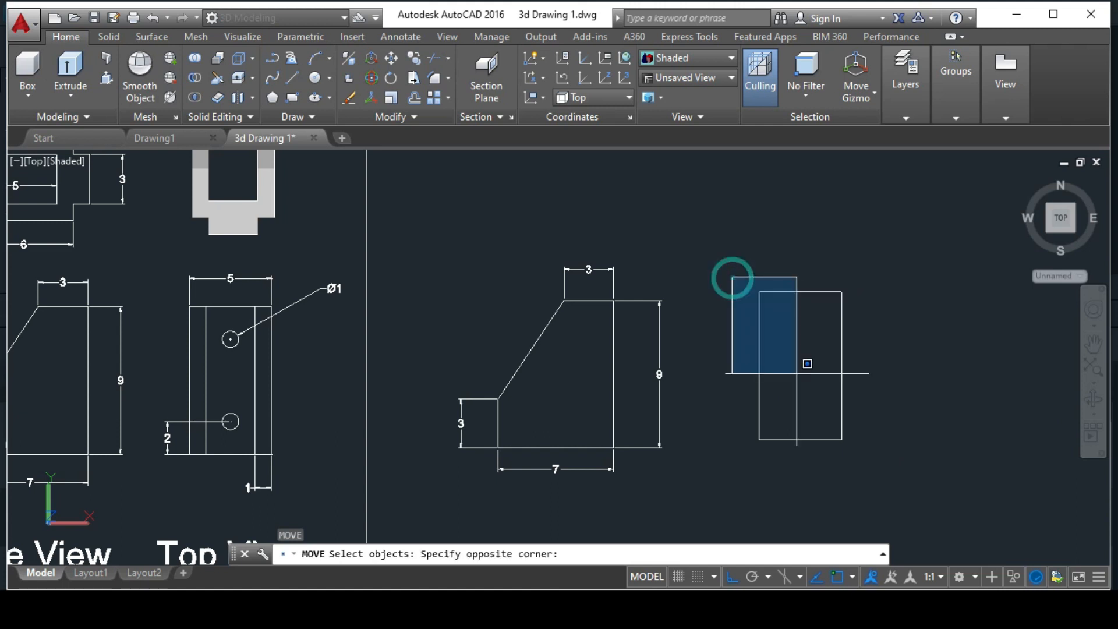
click(877, 477)
key(Return)
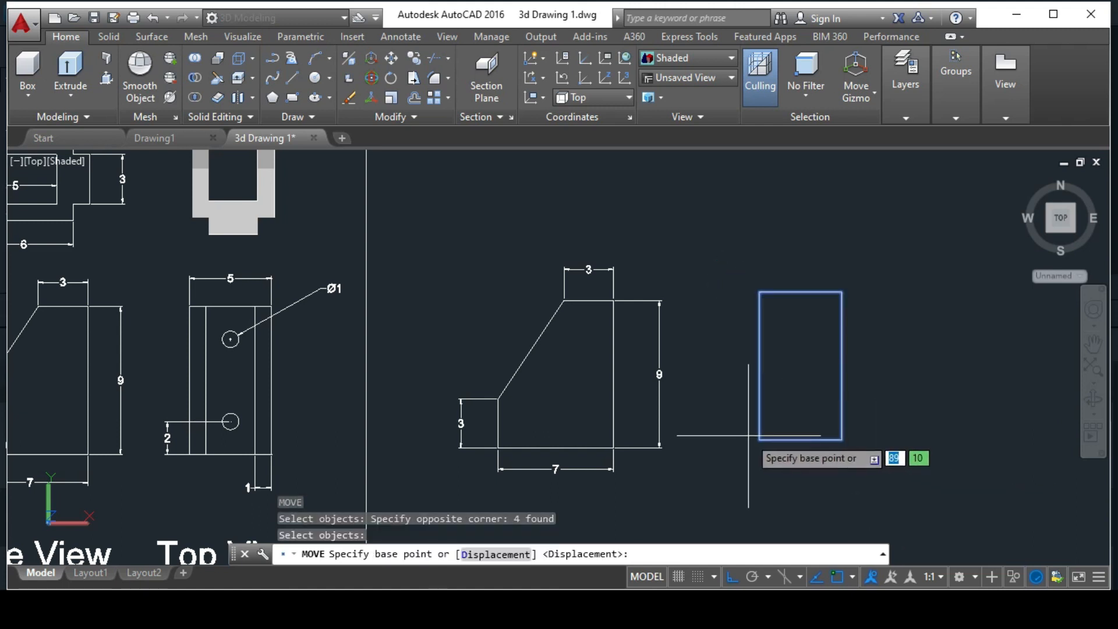
click(759, 440)
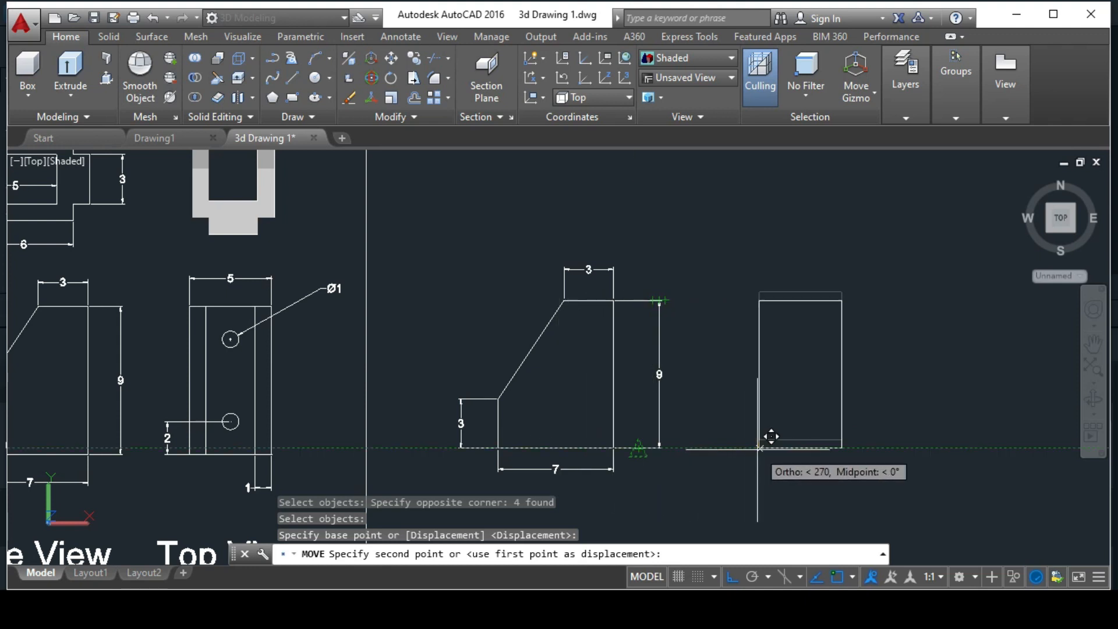
click(759, 448)
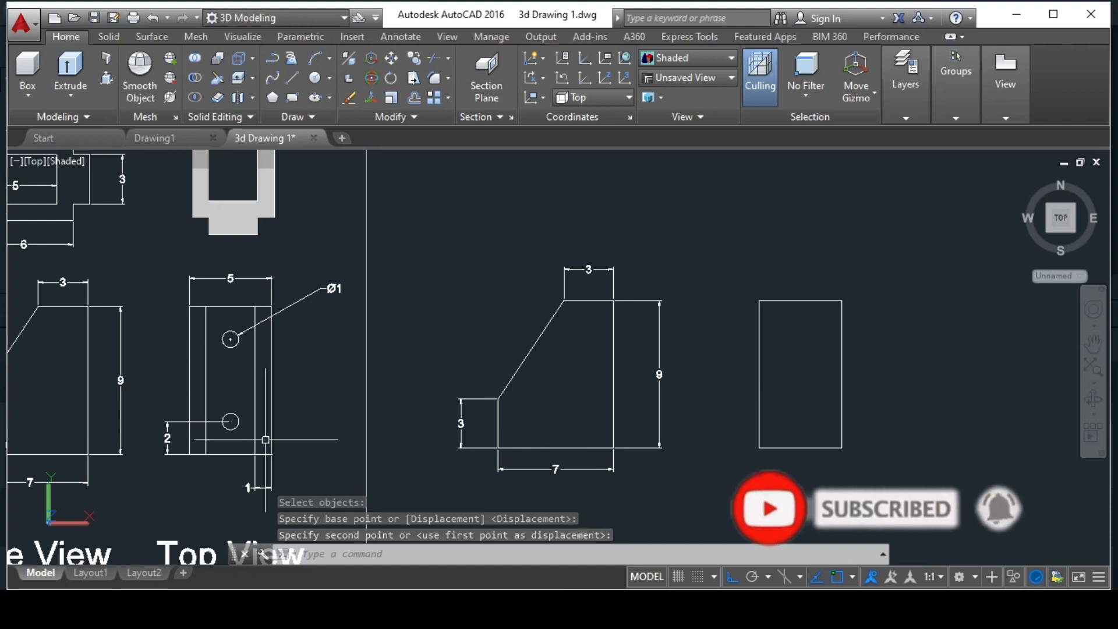
scroll(274, 326, up, 3)
scroll(275, 303, down, 2)
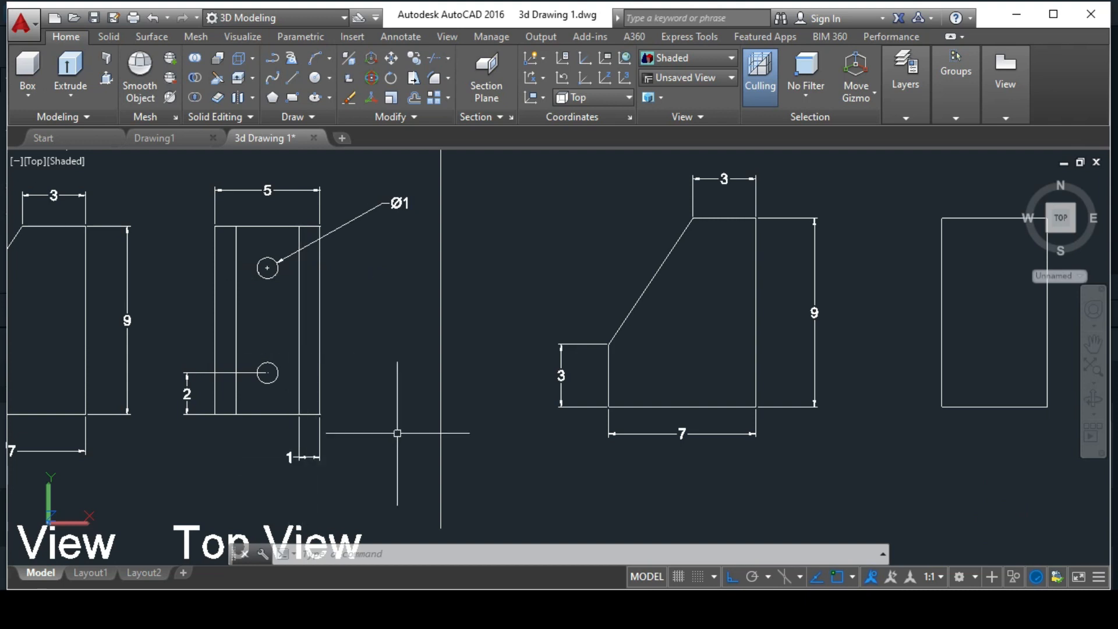
scroll(397, 433, down, 2)
middle_drag(397, 434, 353, 428)
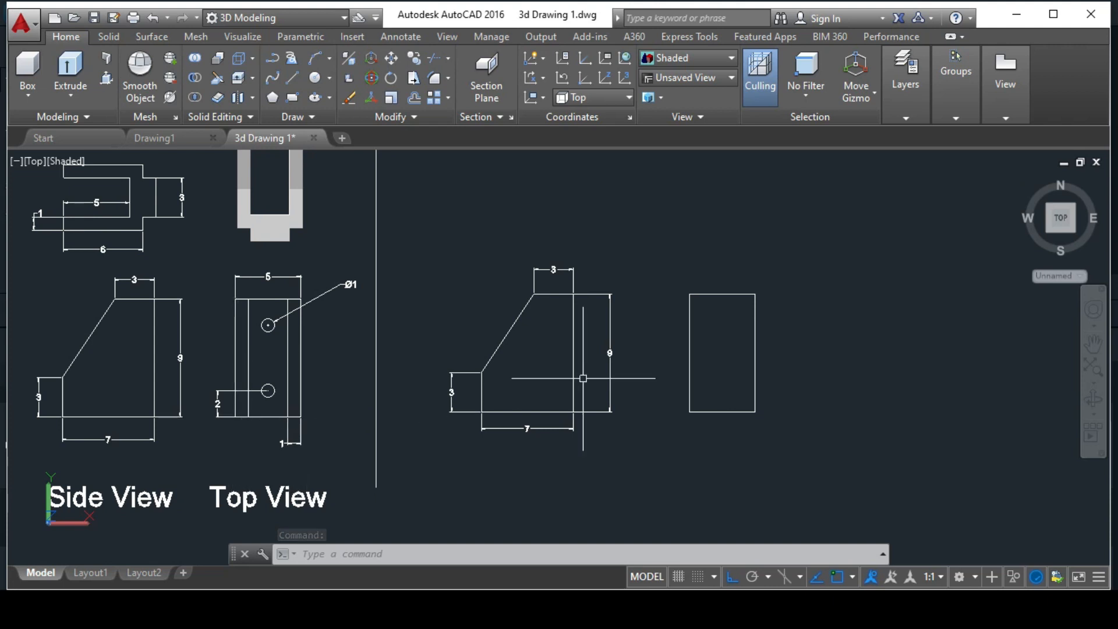
scroll(728, 369, up, 2)
middle_drag(778, 365, 884, 364)
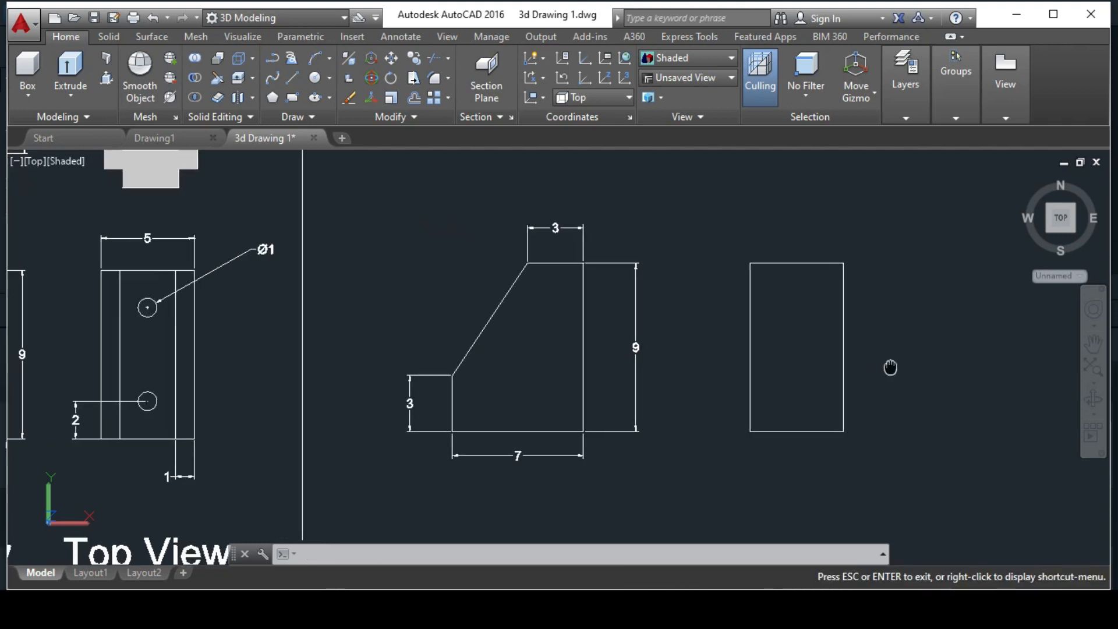
Step: Offset the rectangle's two vertical sides inward by a distance of 1
key(Return)
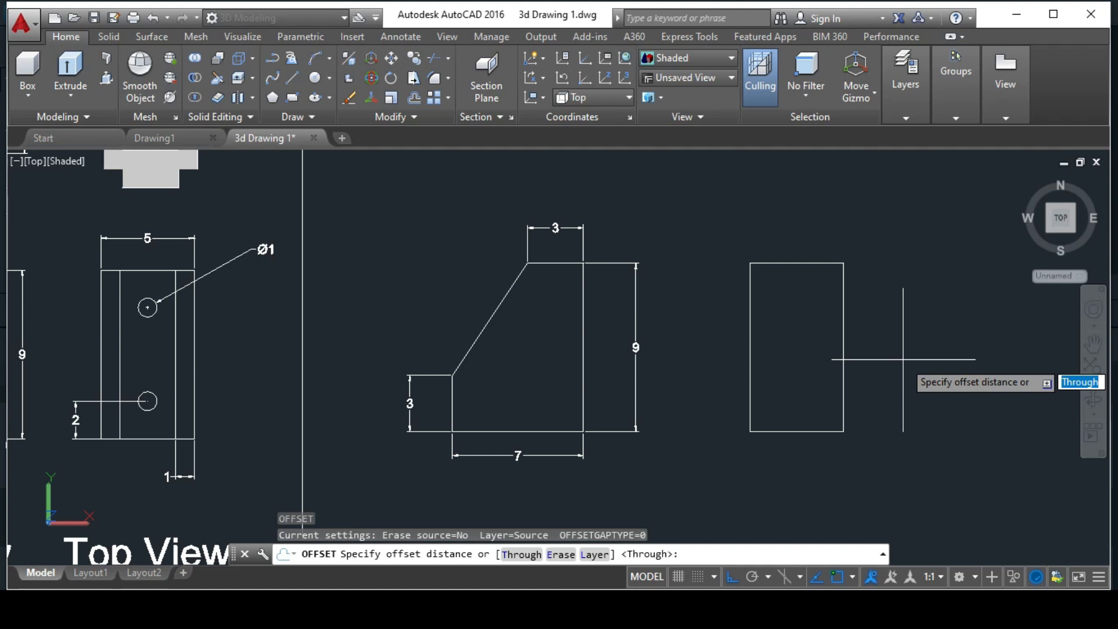
key(Return)
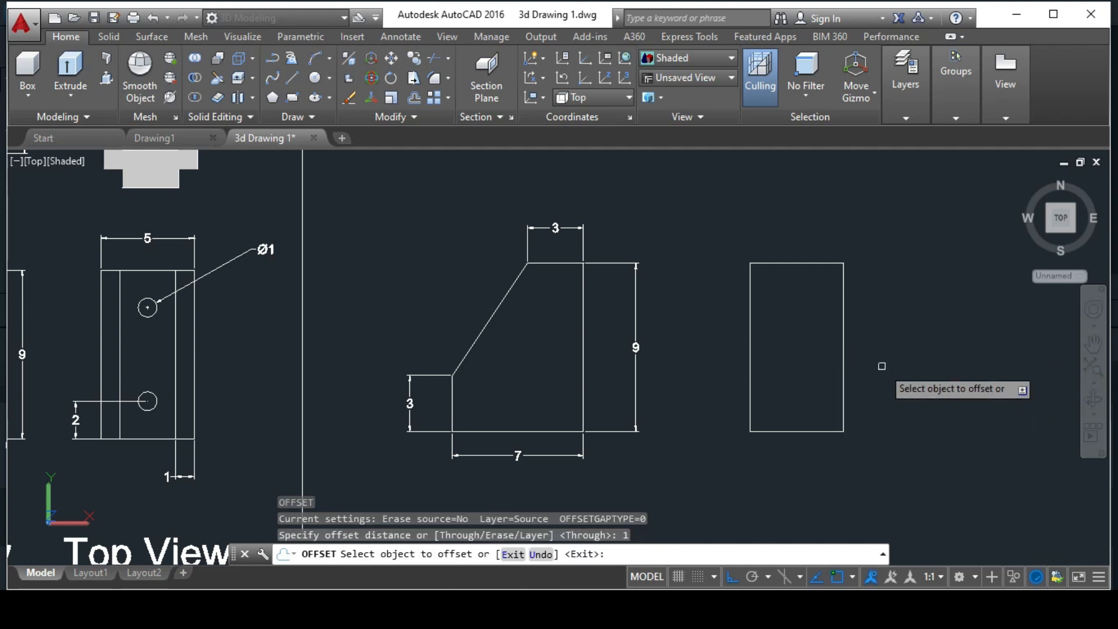
click(843, 333)
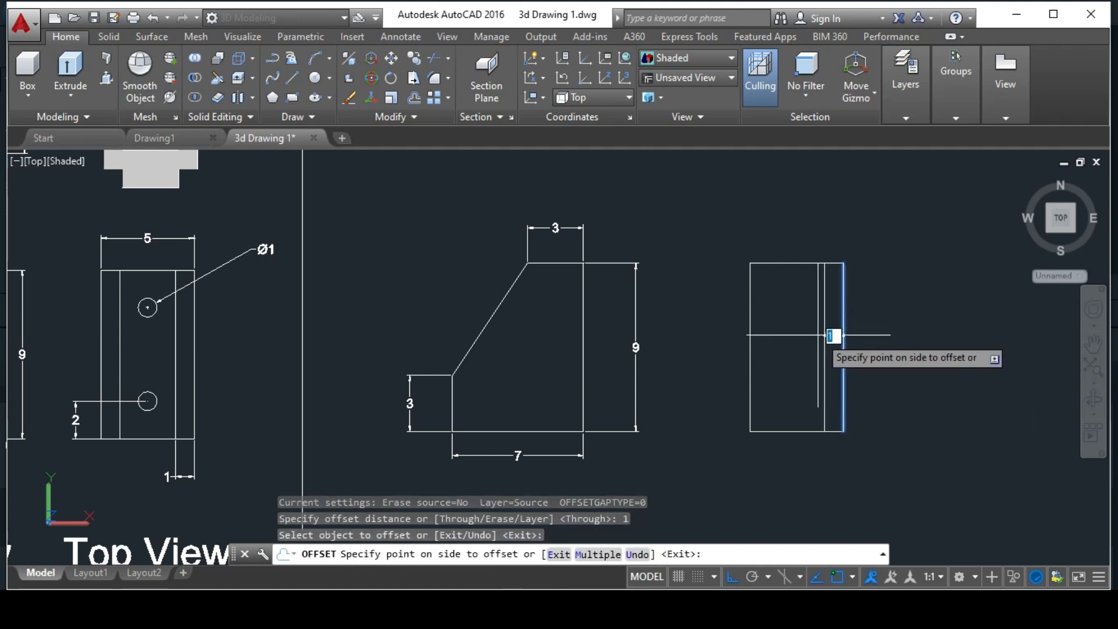
click(809, 339)
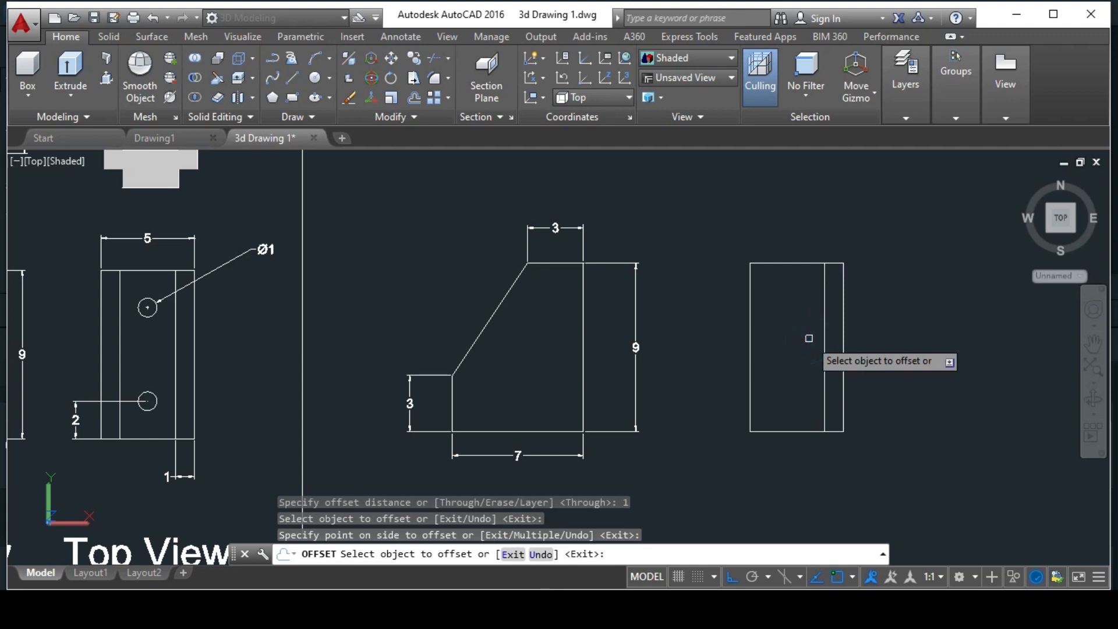
click(752, 338)
click(781, 333)
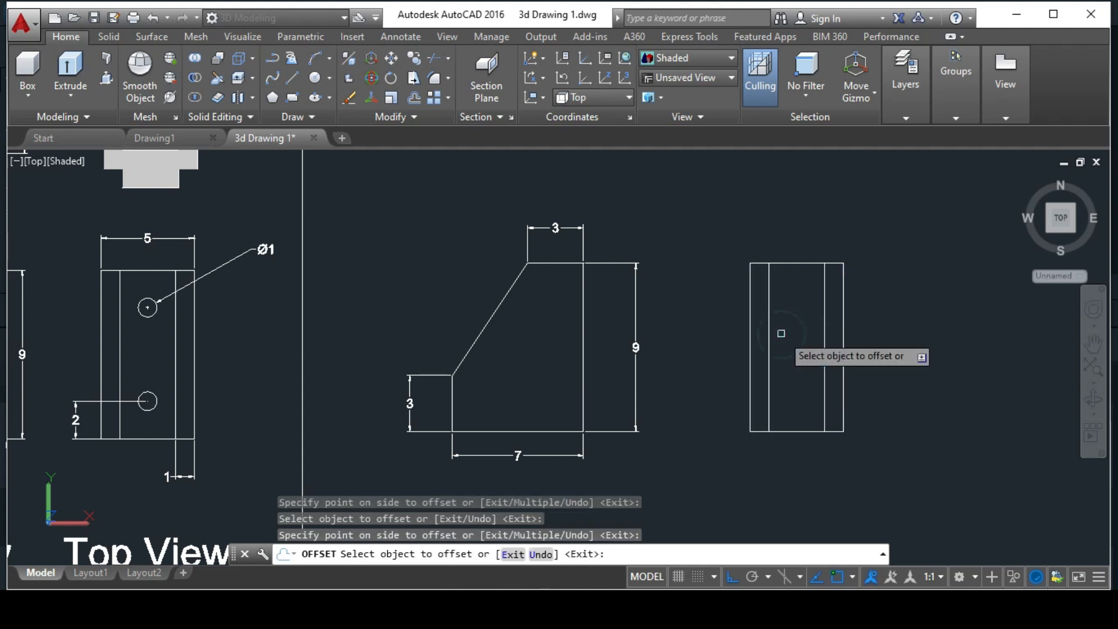
key(Escape)
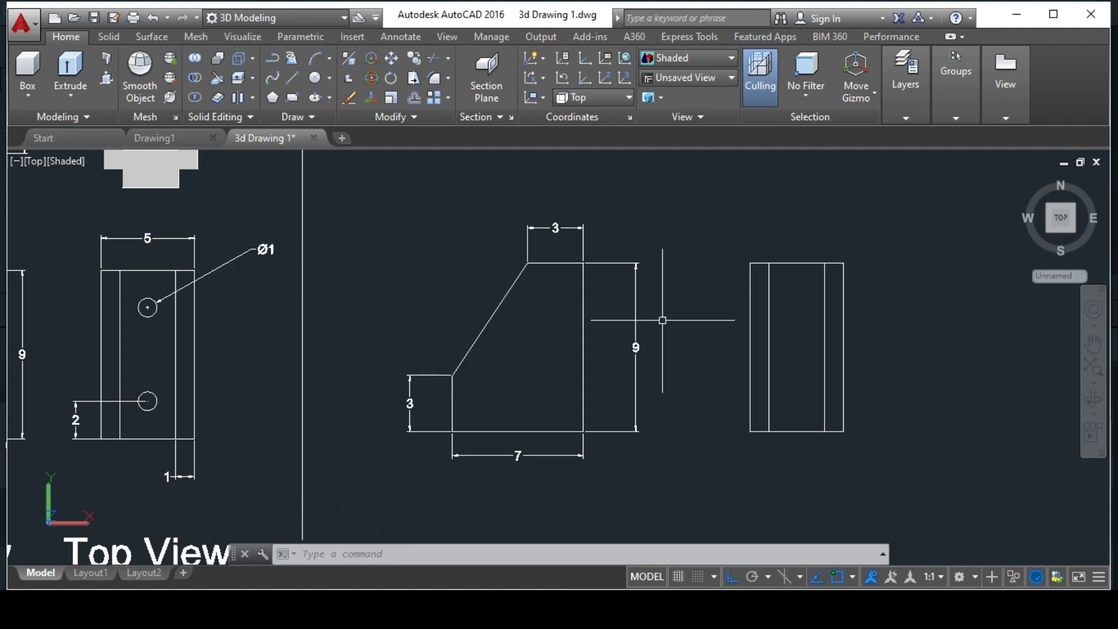
Step: Draw a vertical guide line 2 long straight down from the midpoint of the rectangle's upper edge
text(l)
key(Return)
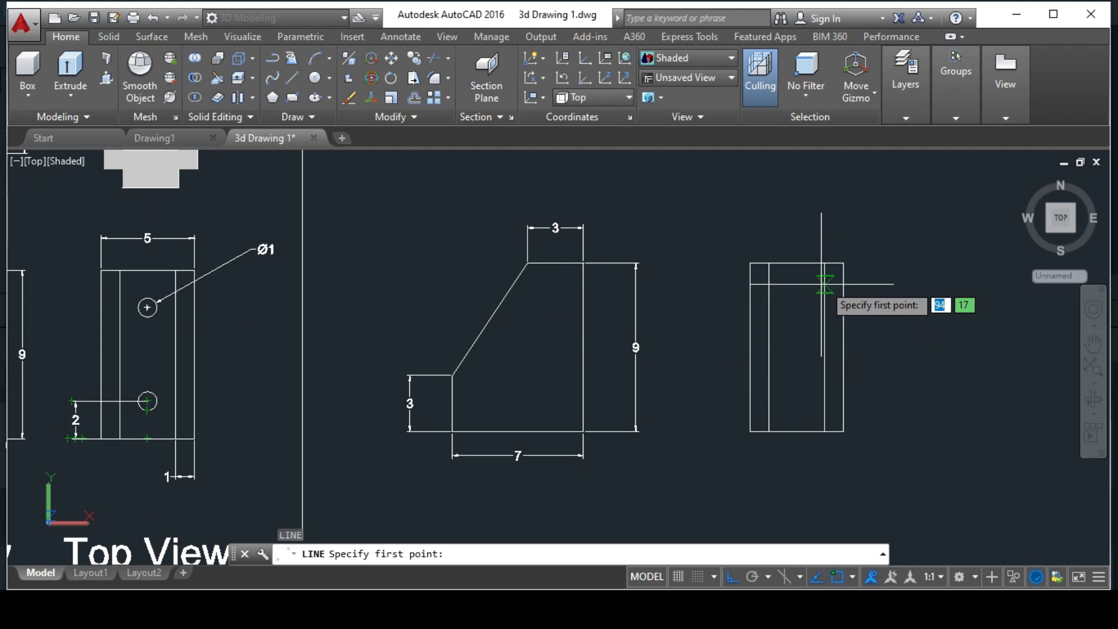
click(796, 263)
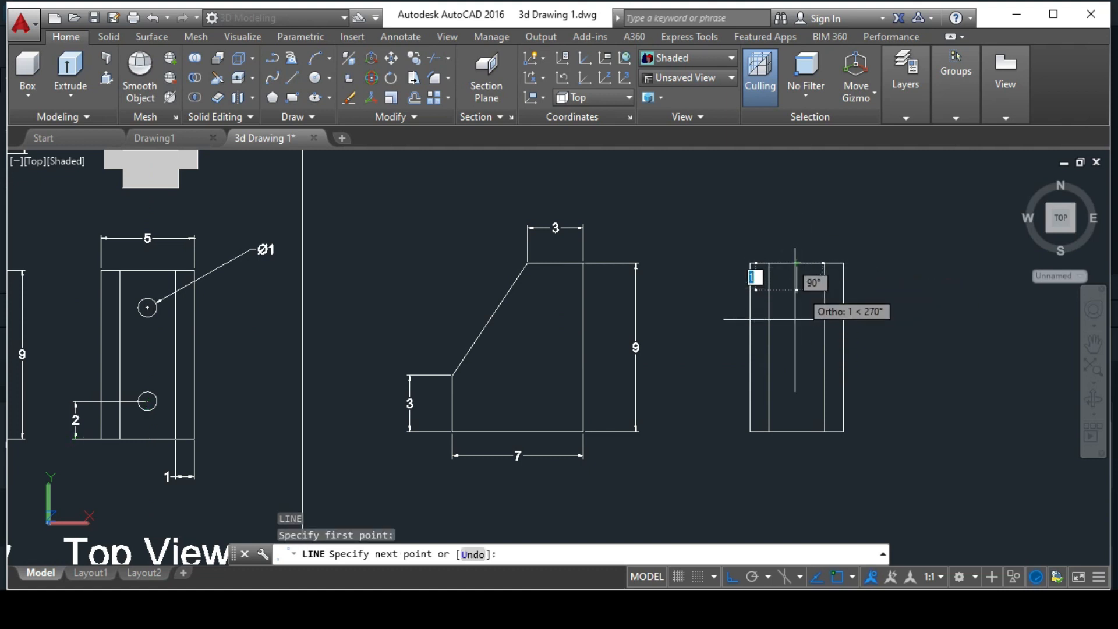
text(2)
key(Return)
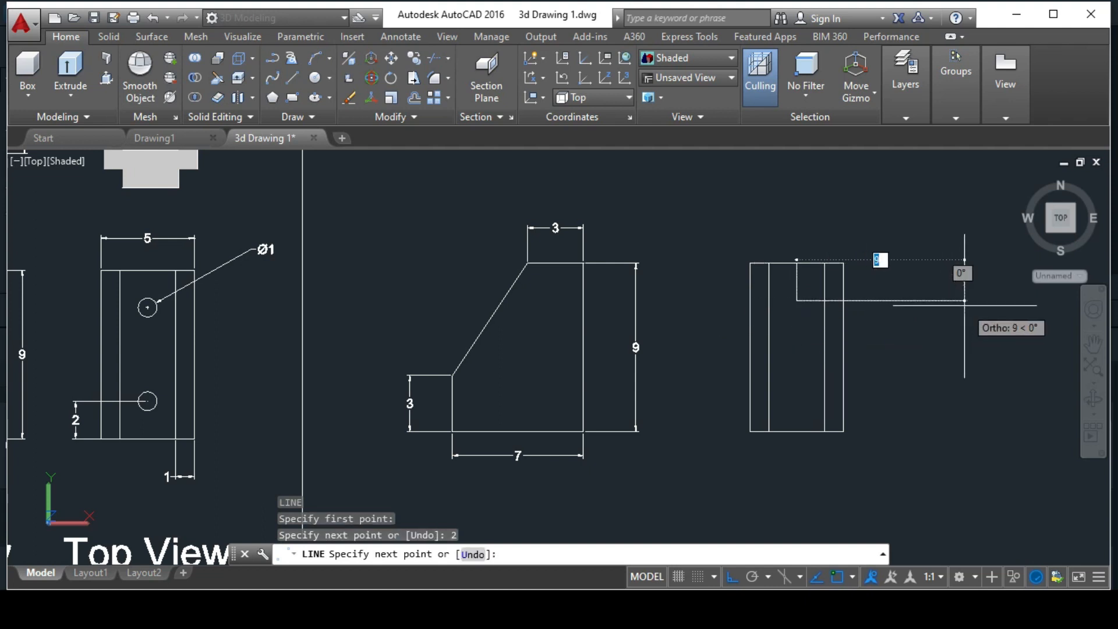
key(Escape)
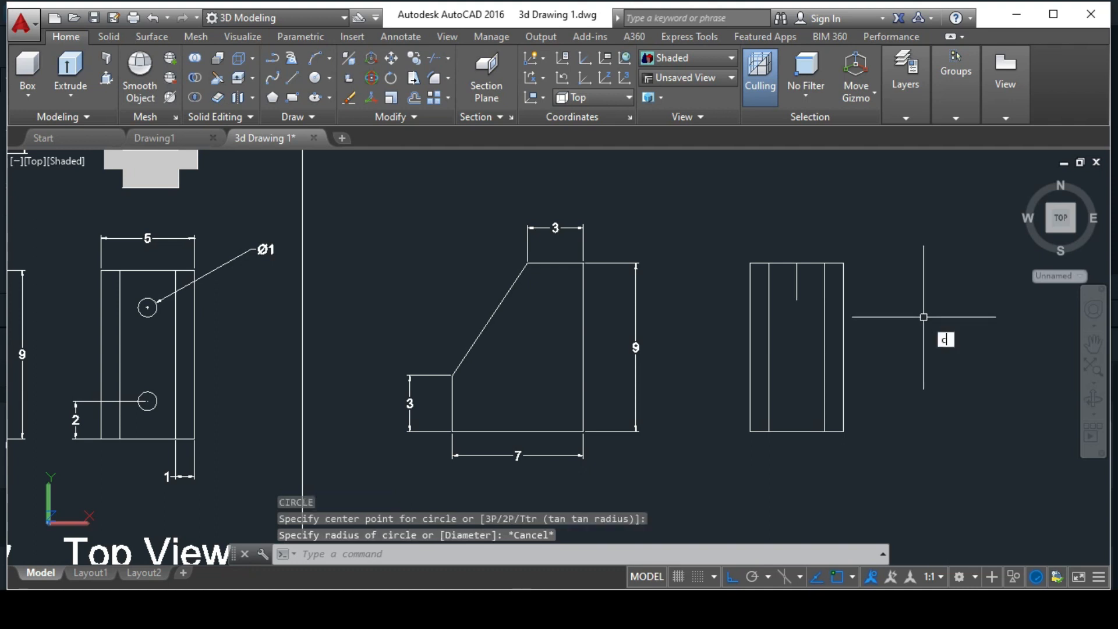
Step: Draw a circle of diameter 1 centred on the lower end of the guide line
key(Return)
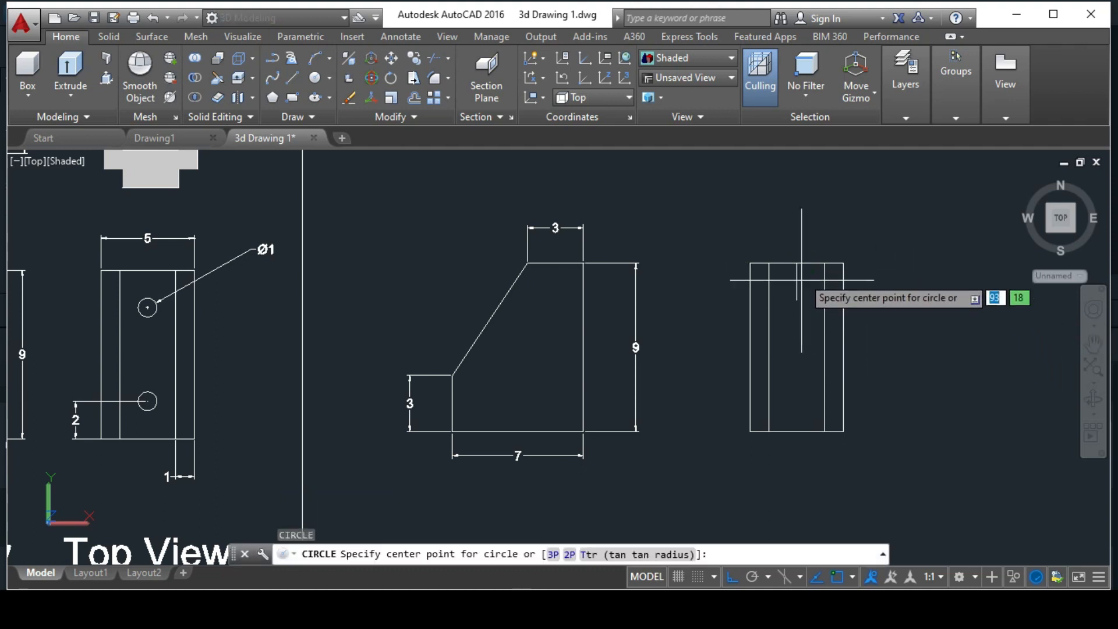
click(799, 297)
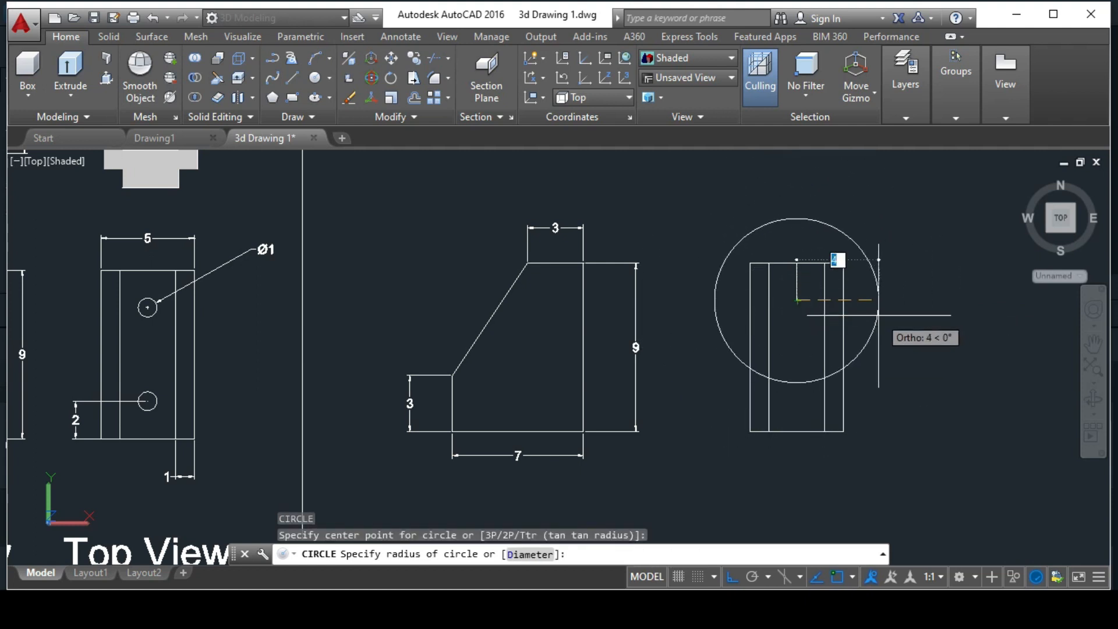
text(d)
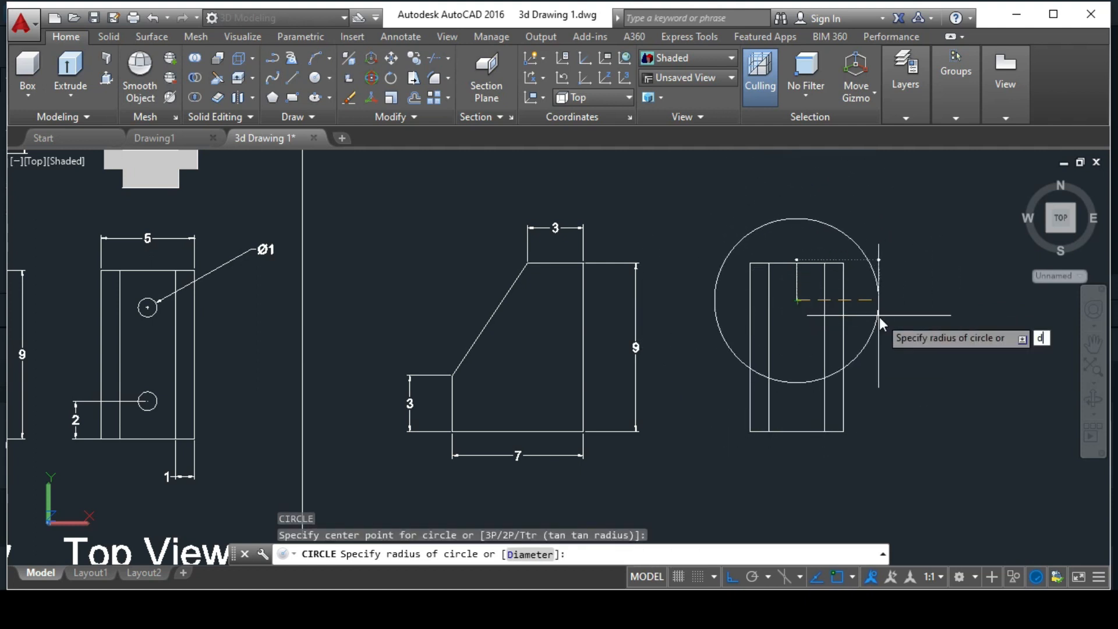
key(Return)
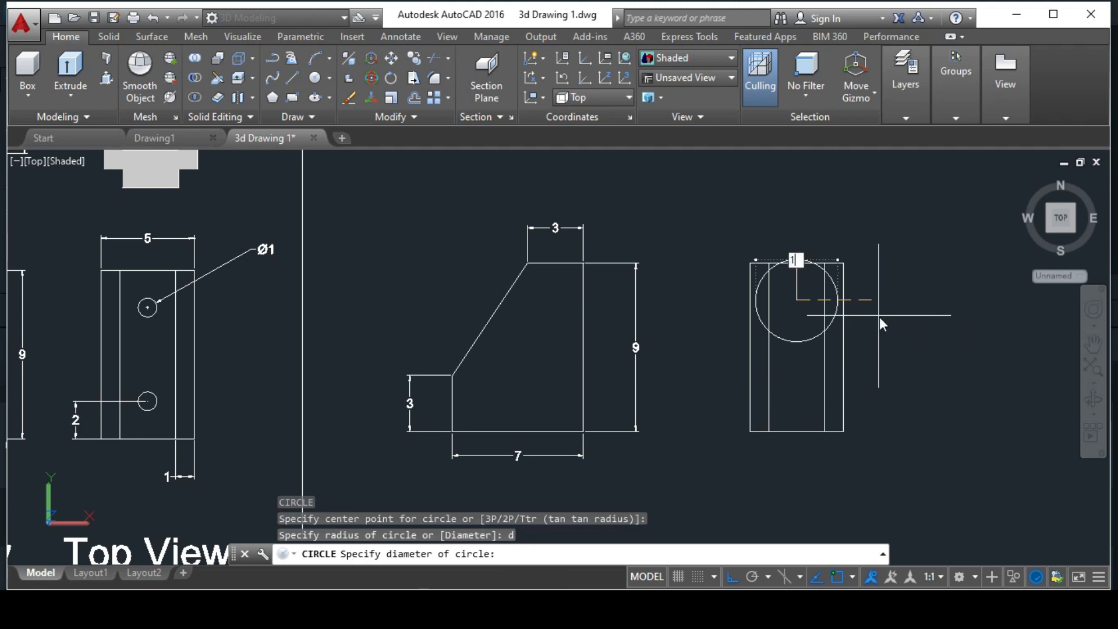
text(1)
key(Return)
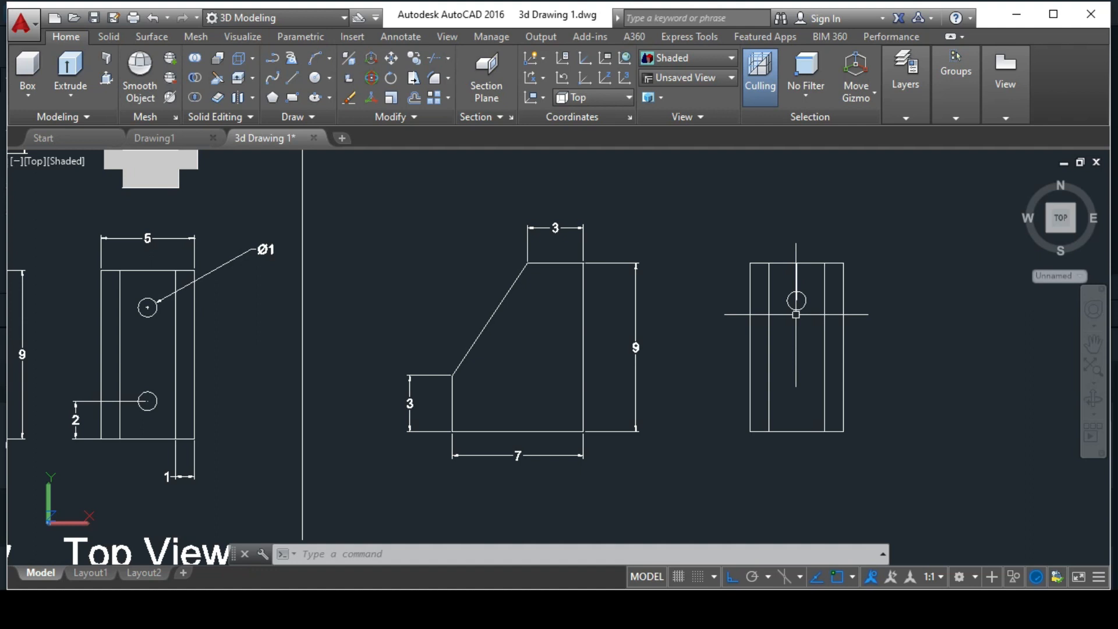
Step: Mirror the hole circle within the new top view
key(Return)
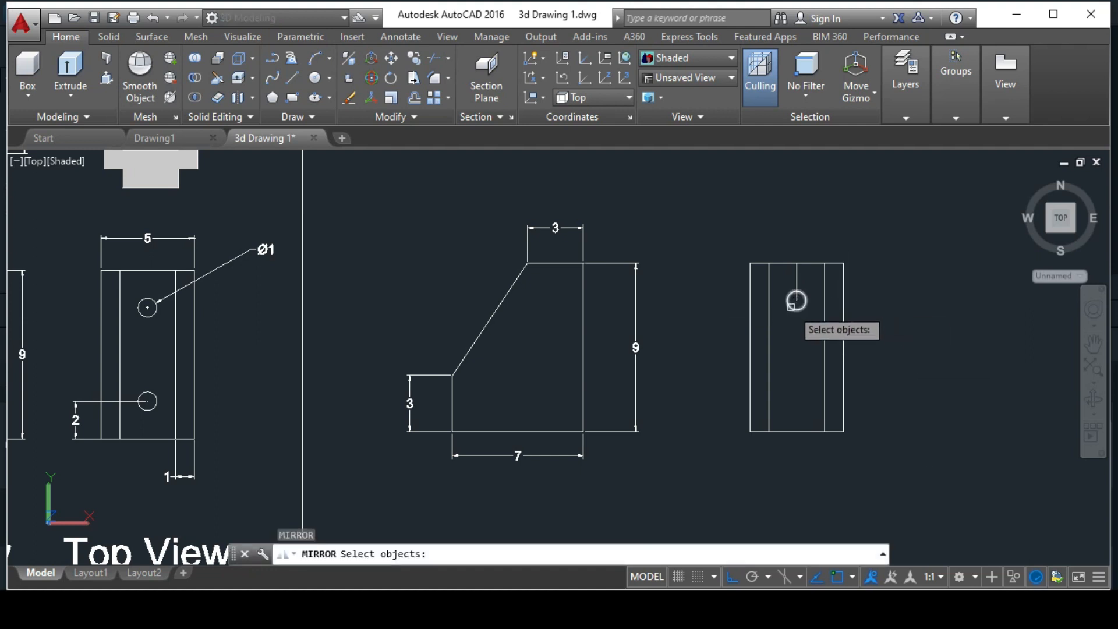
Step: Mirror the upper circle of the top view about its horizontal centre line, keeping the source circle
click(791, 305)
key(Return)
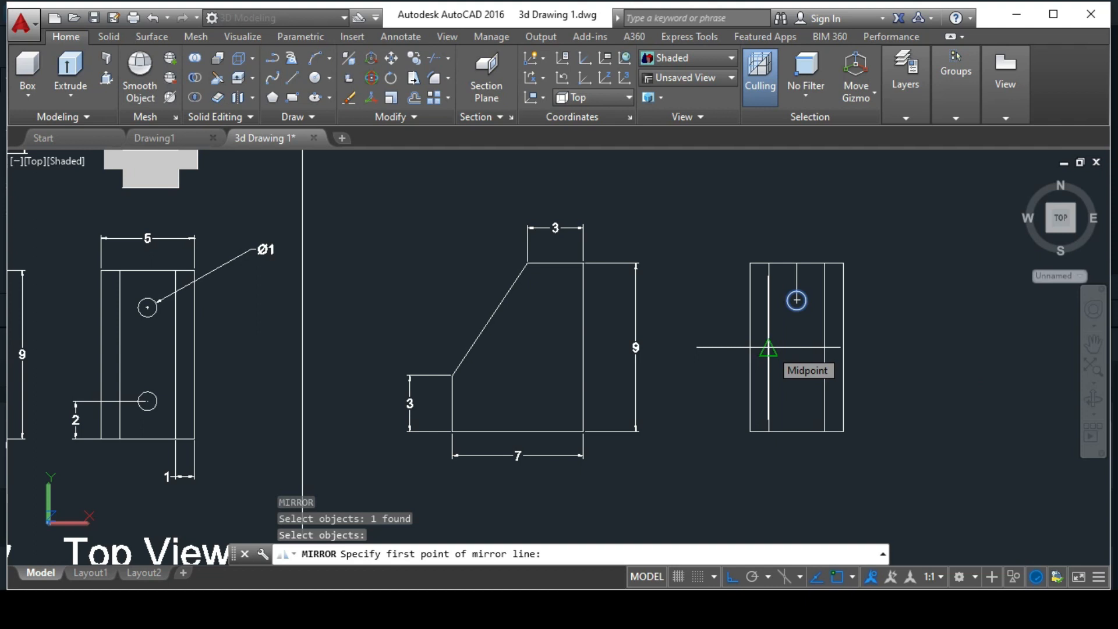
click(769, 348)
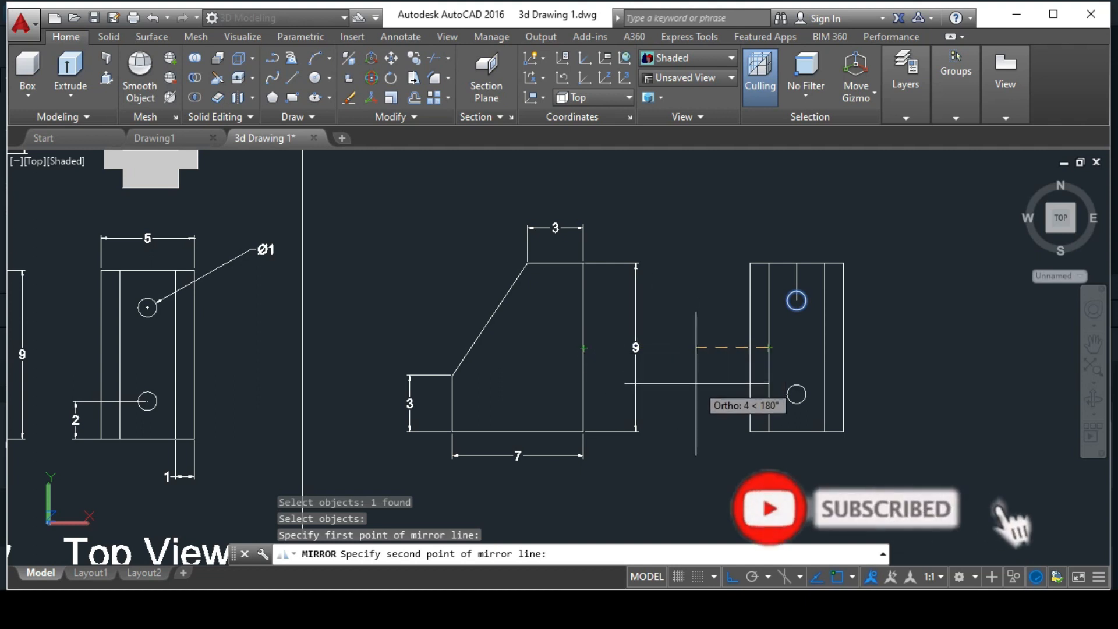
click(692, 347)
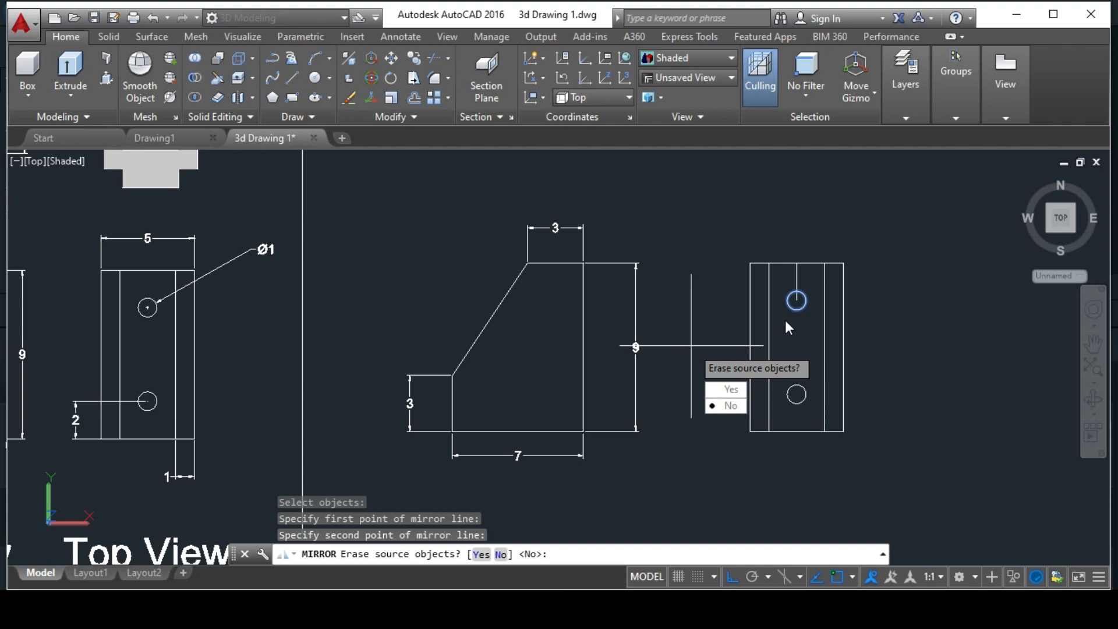
click(730, 405)
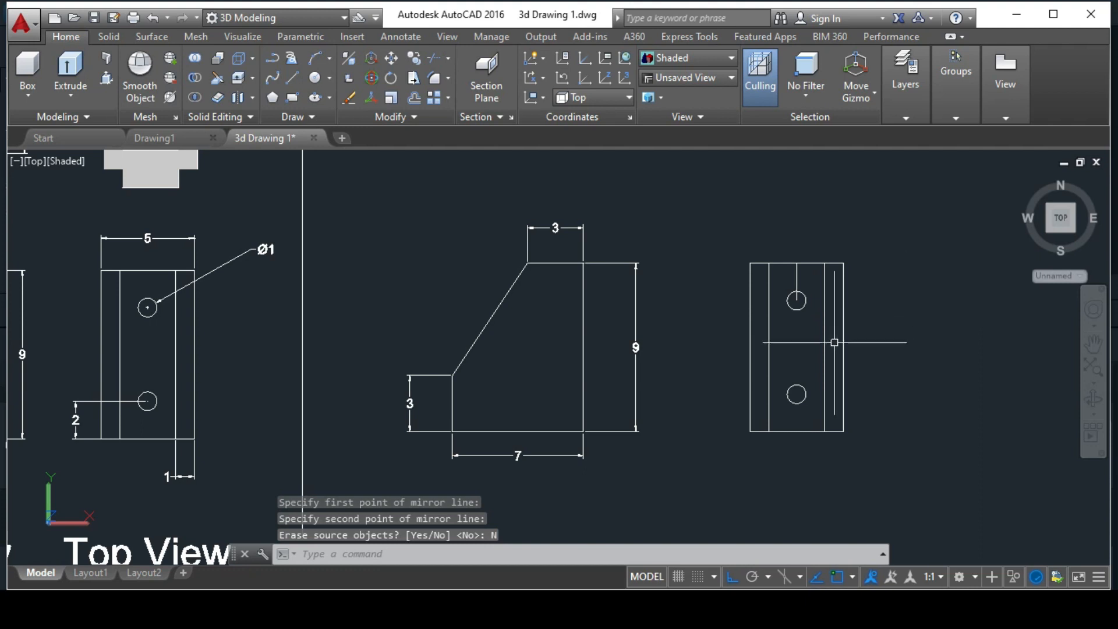
Step: Erase the vertical construction line running from the rectangle's top edge to the upper circle's centre
scroll(834, 342, down, 2)
scroll(799, 309, up, 1)
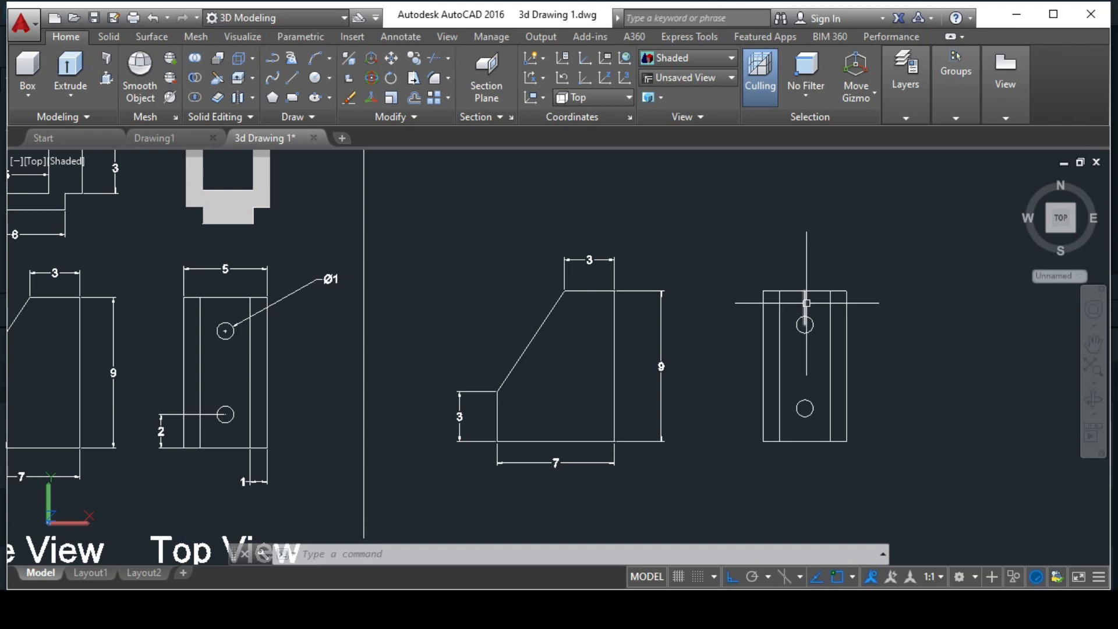
scroll(806, 302, up, 2)
click(806, 303)
key(Delete)
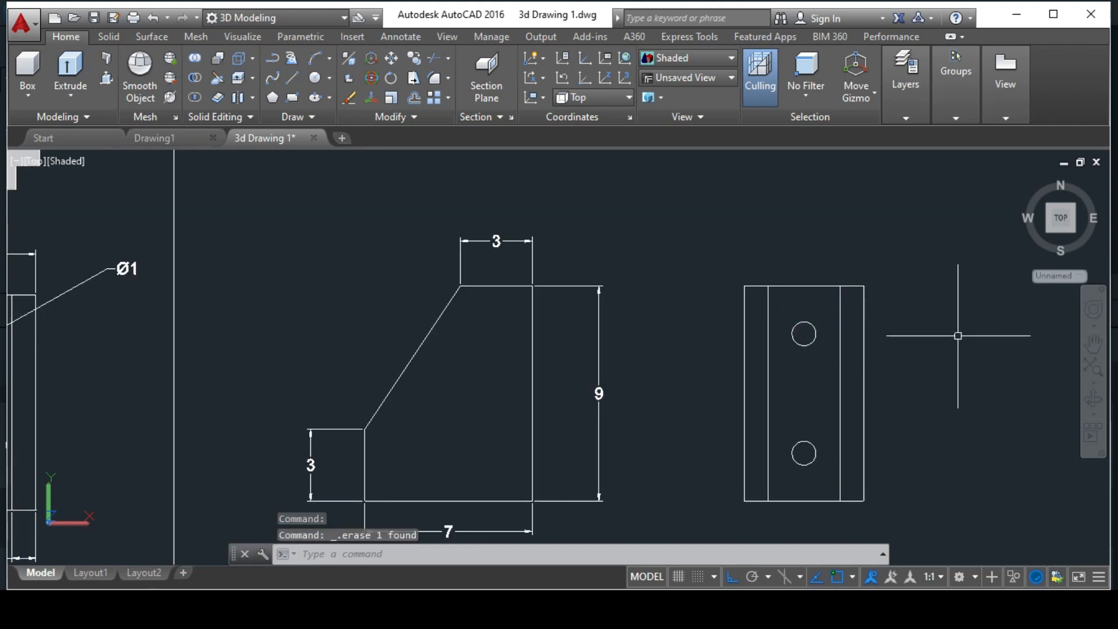
Step: Add linear dimensions to the new top view for its overall width, the lower hole's height and the side strip's width
scroll(956, 335, down, 3)
middle_drag(932, 330, 910, 307)
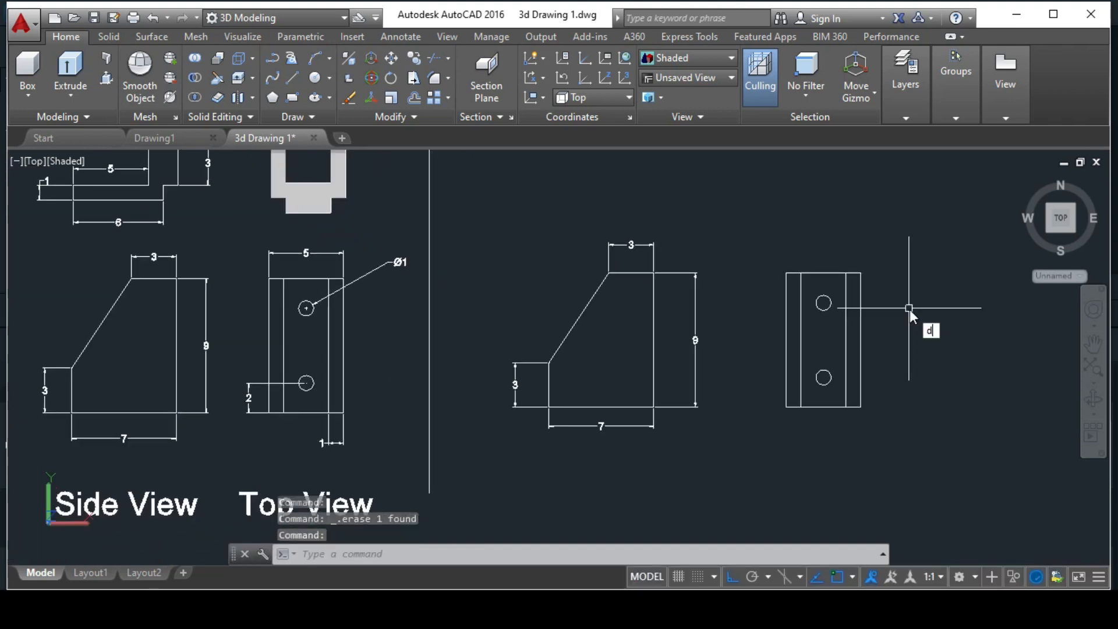
text(li)
key(Return)
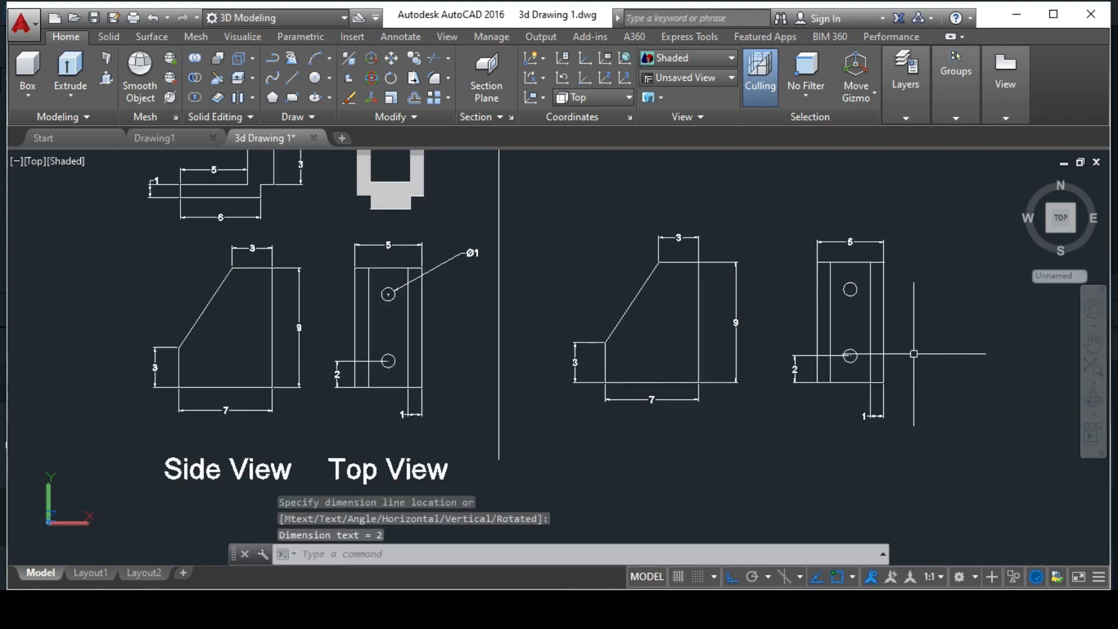
Step: Add a diameter dimension to the upper hole, placing its text outside the top view, above and beyond the right edge
scroll(908, 296, up, 2)
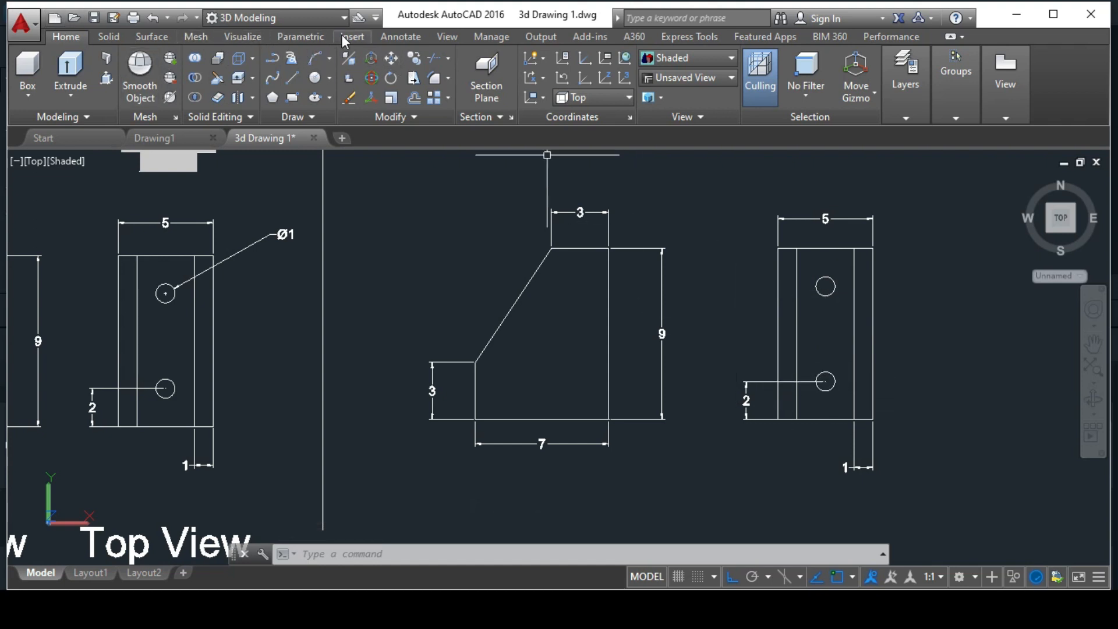
click(388, 37)
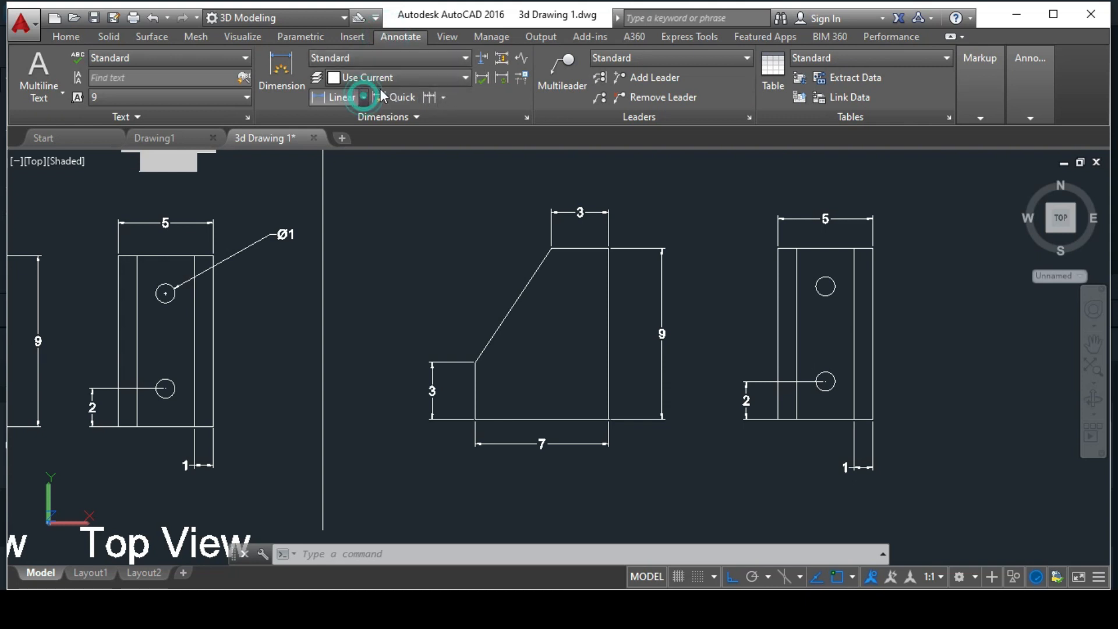
click(363, 97)
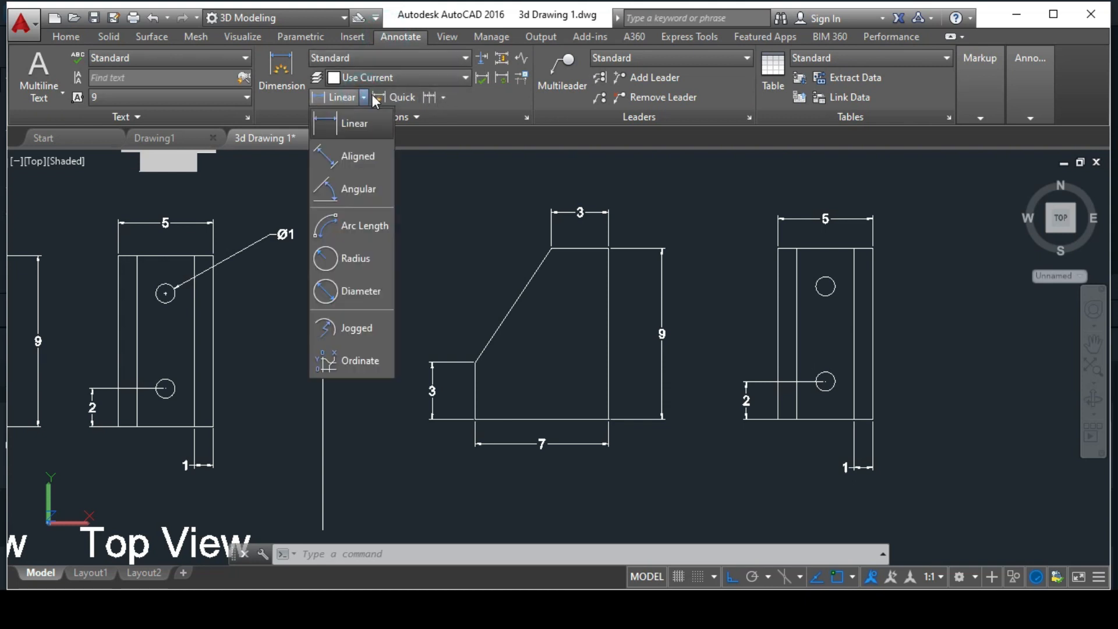
click(337, 292)
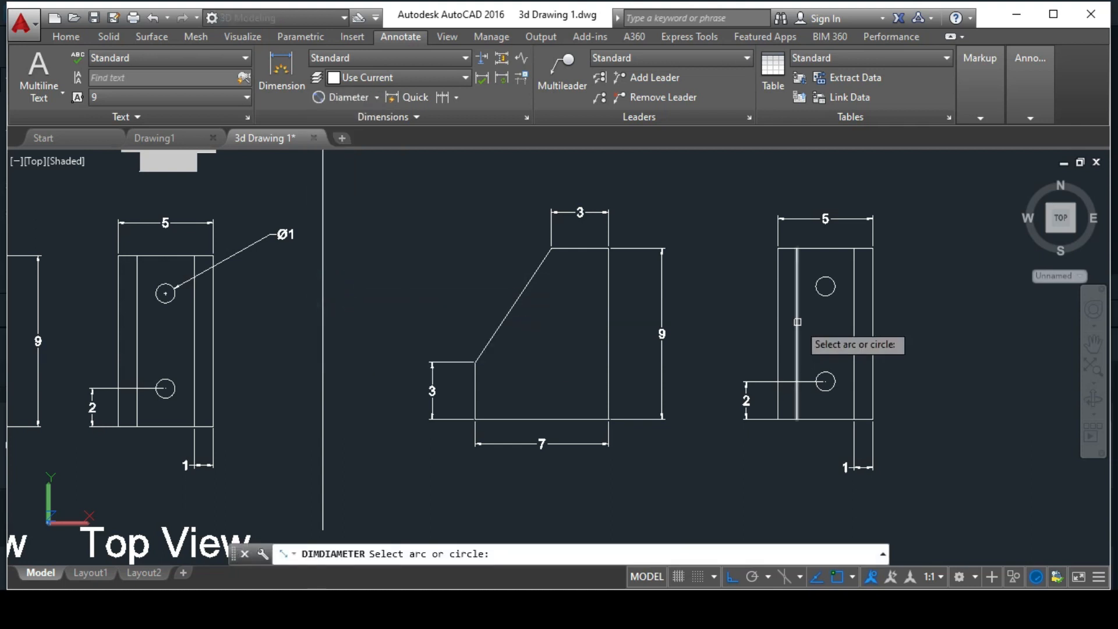
click(825, 286)
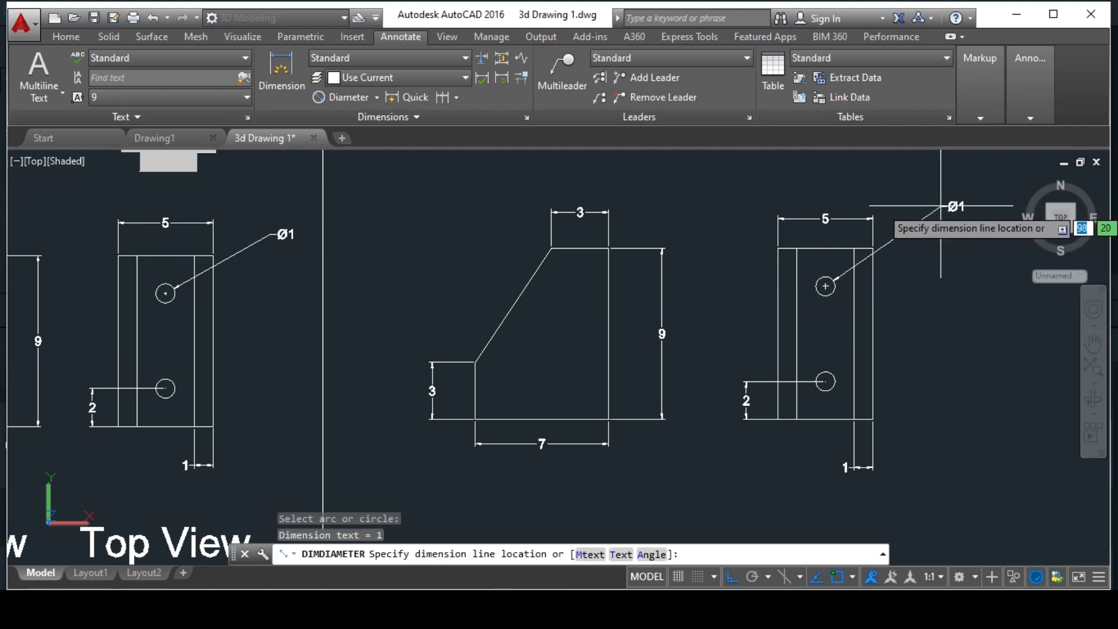
click(942, 220)
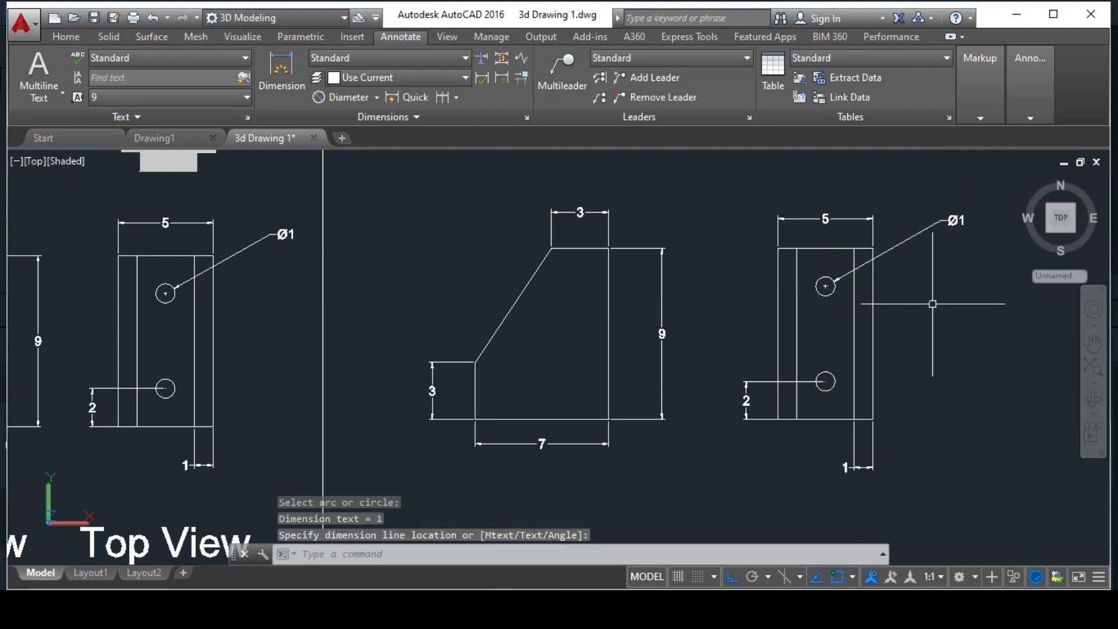
Step: Start the front view above the copied side view with a 3-unit vertical line drawn upward, aligned with the side view's right edge
scroll(932, 303, down, 2)
middle_drag(932, 304, 872, 311)
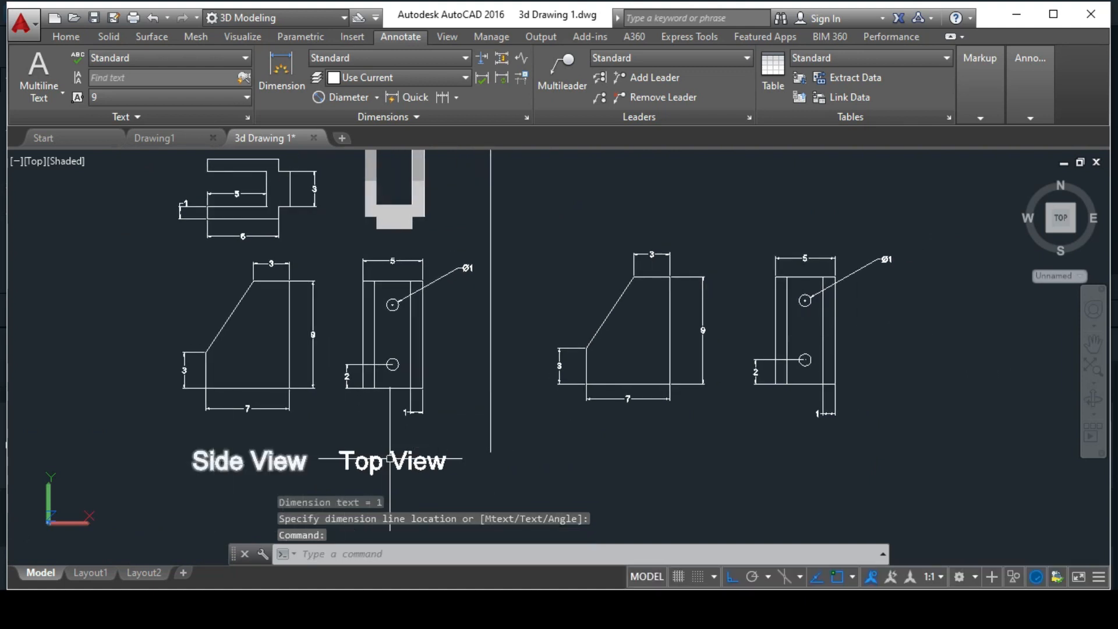
middle_drag(733, 419, 714, 477)
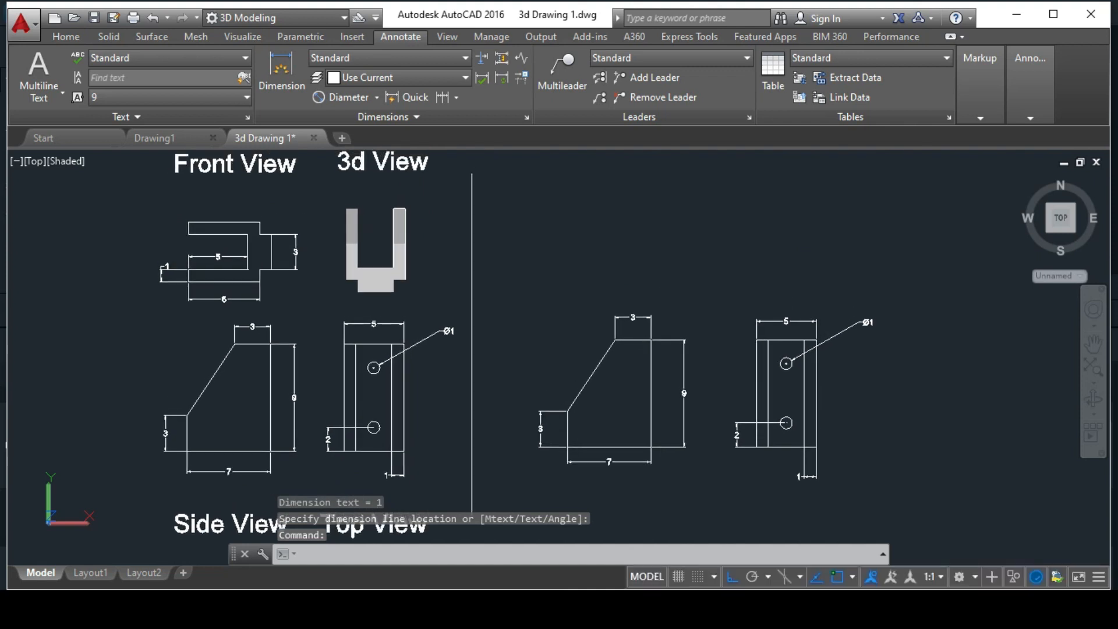
middle_drag(707, 359, 703, 391)
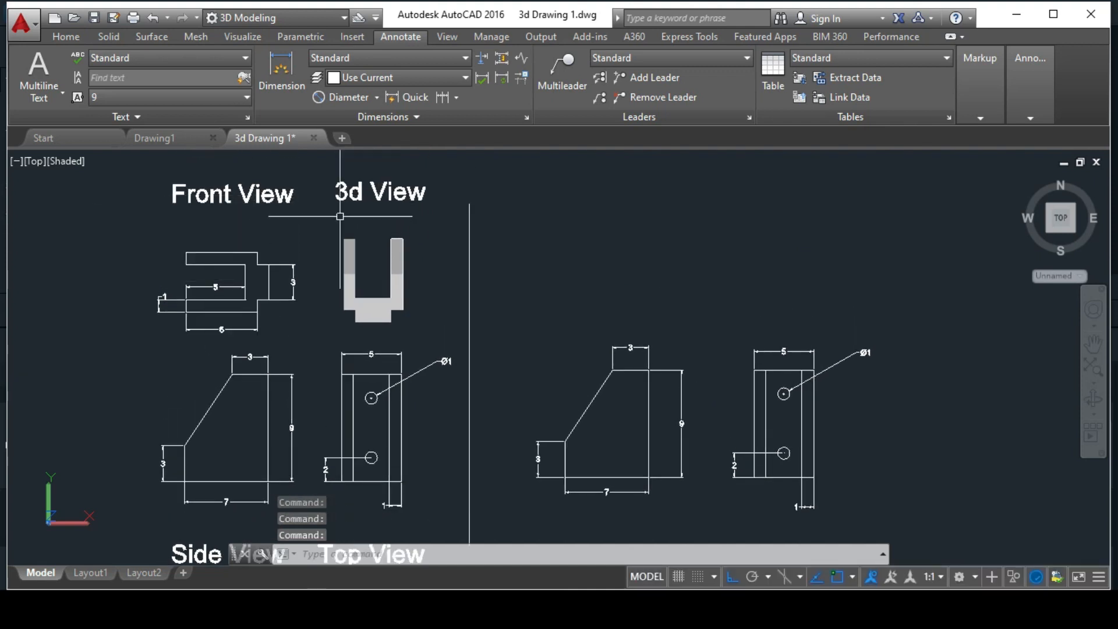
key(Return)
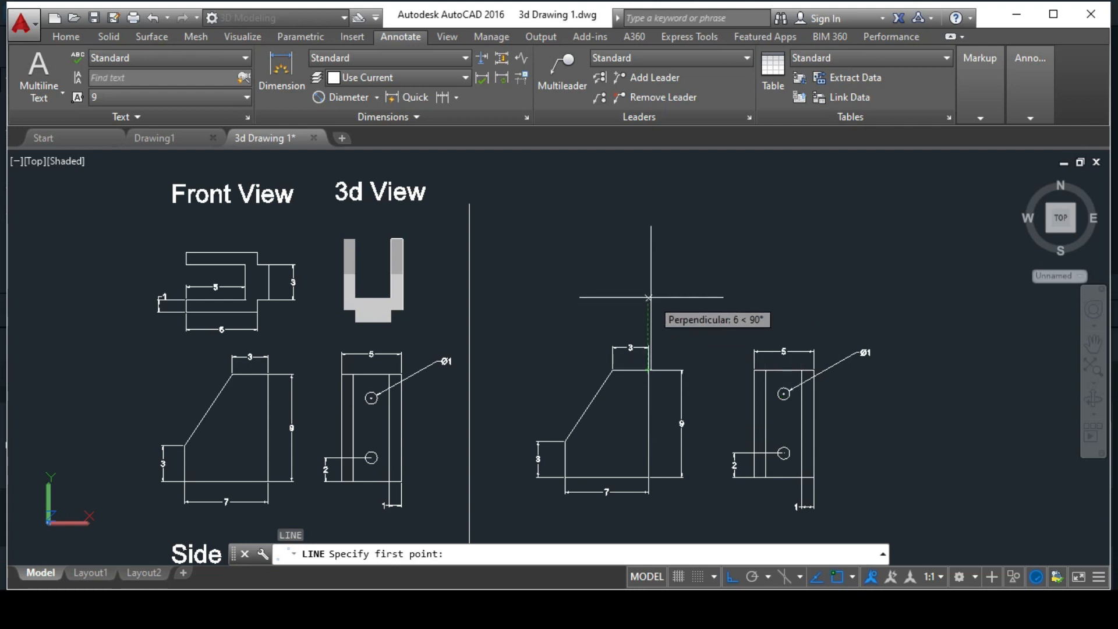
click(648, 302)
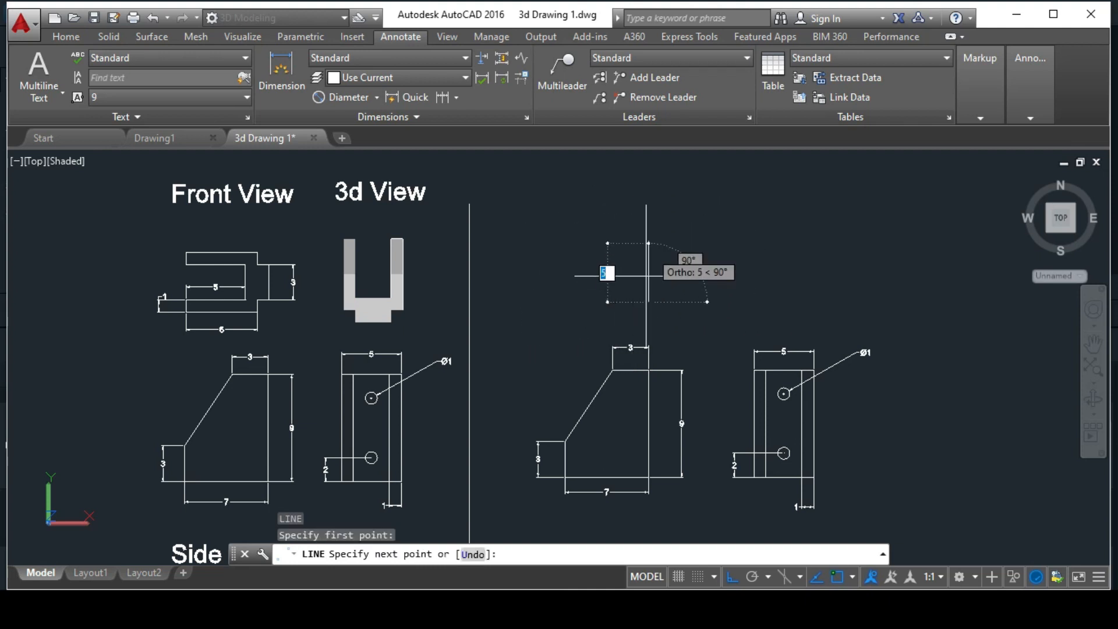
scroll(270, 283, up, 3)
scroll(271, 278, down, 2)
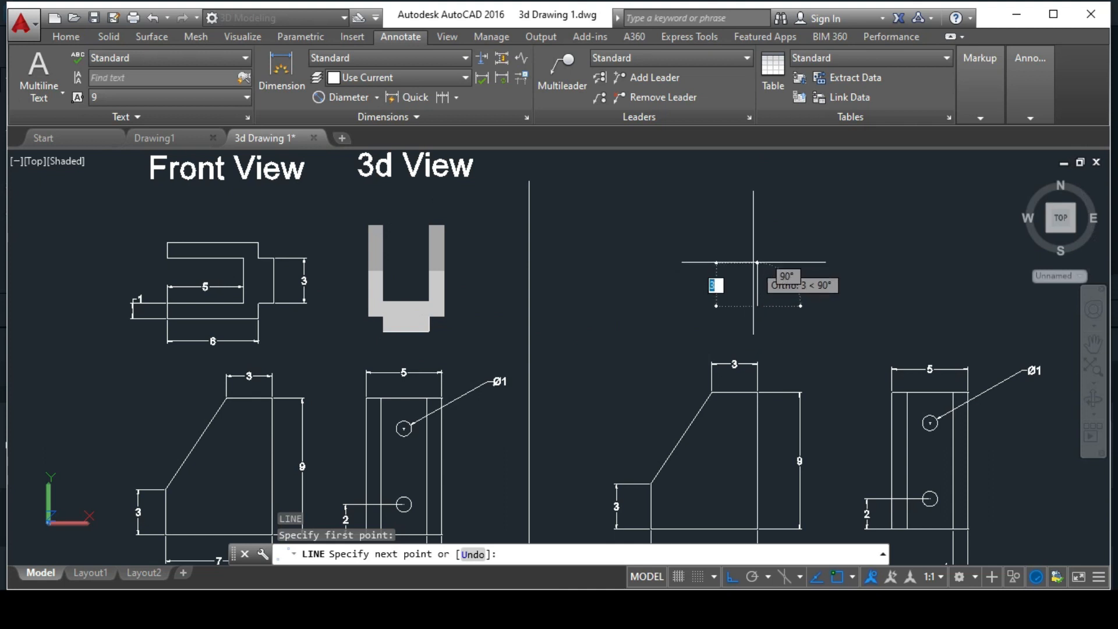
text(3)
key(Return)
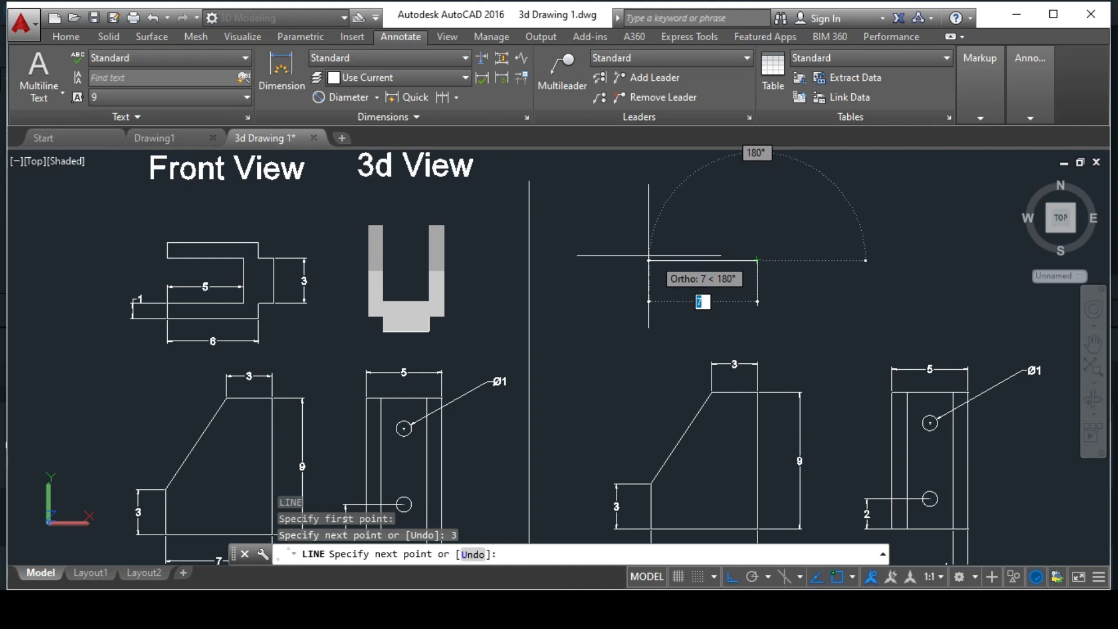
Step: Continue the front view outline with a 1-unit segment to the left and a 1-unit segment upward
scroll(271, 279, up, 3)
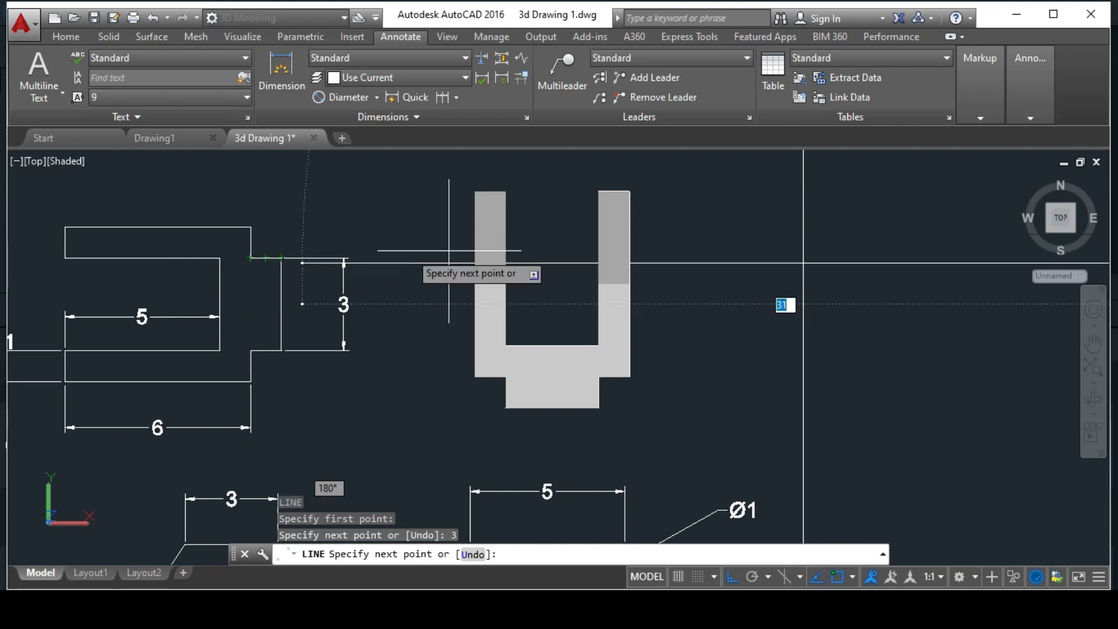
scroll(555, 258, down, 2)
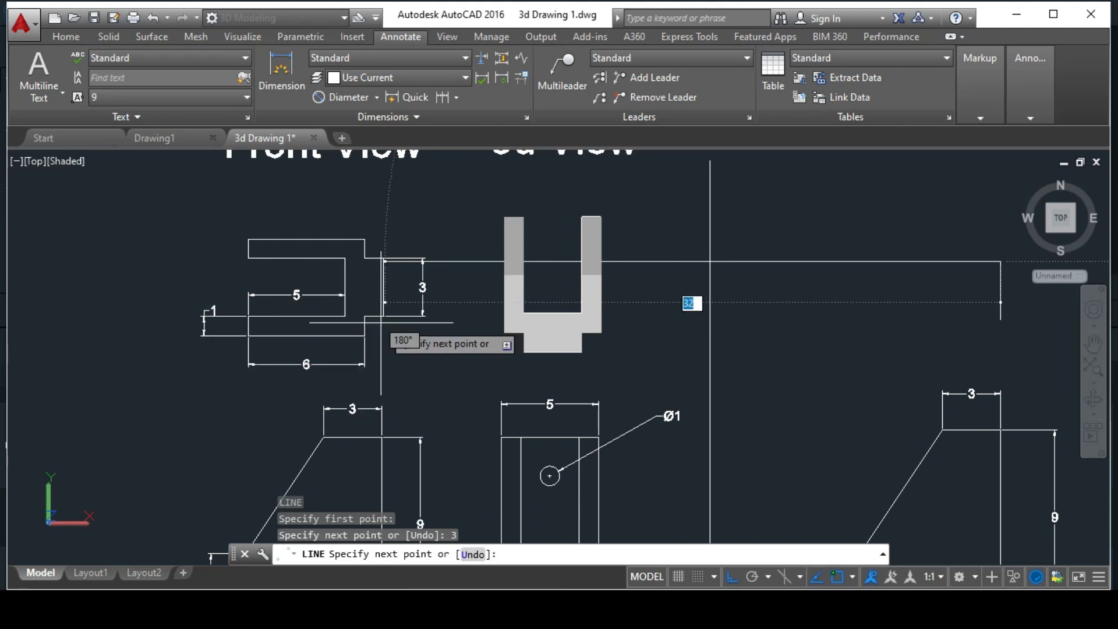
middle_drag(661, 345, 479, 320)
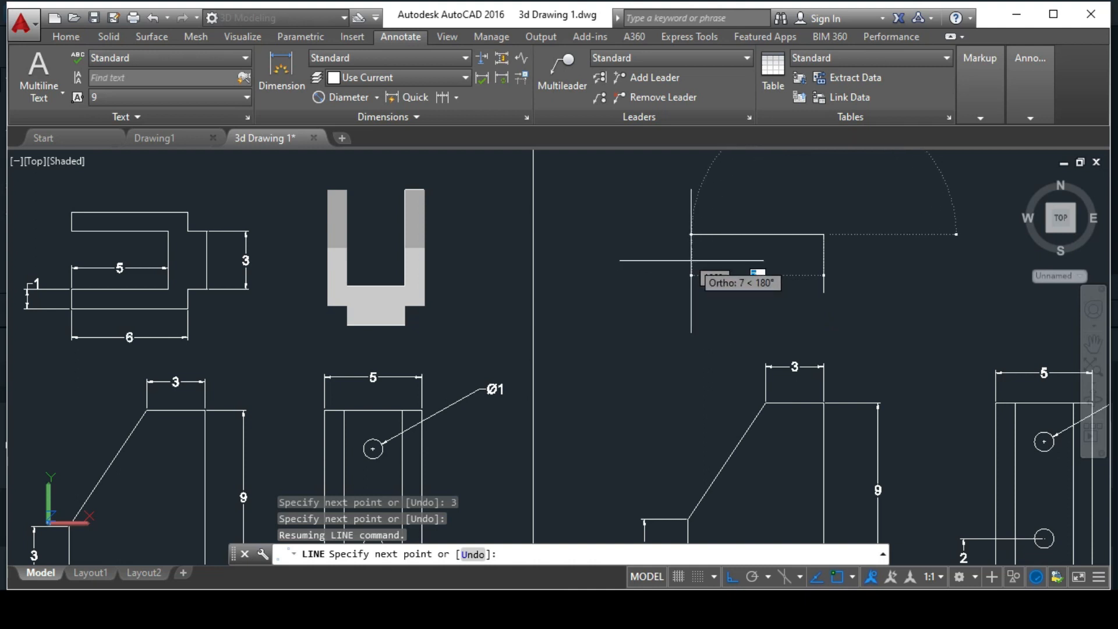
key(Return)
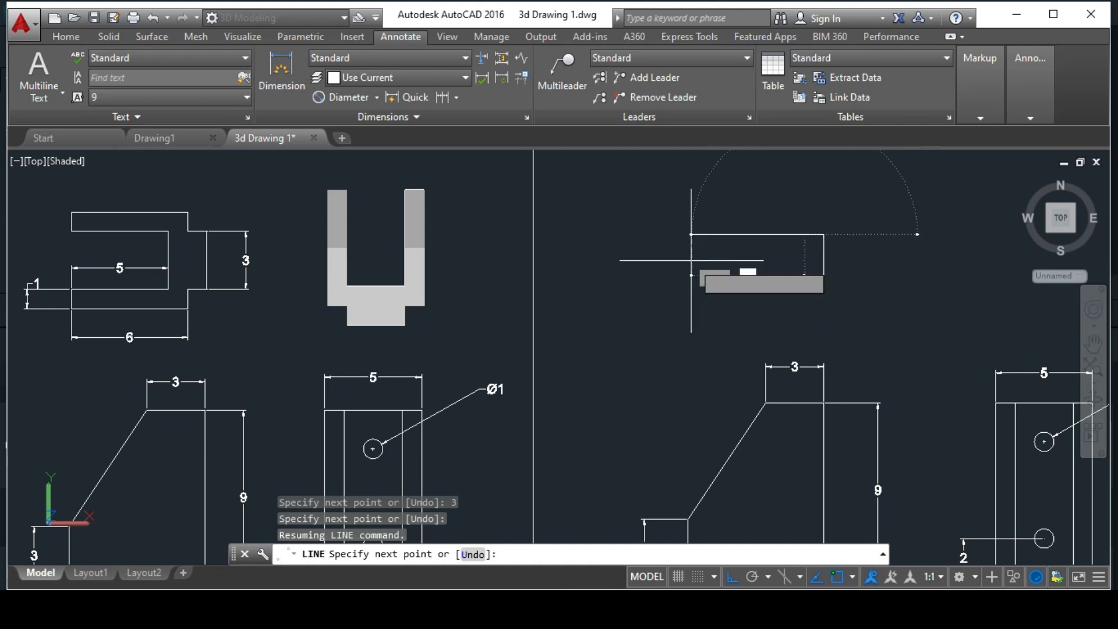
text(1)
key(Return)
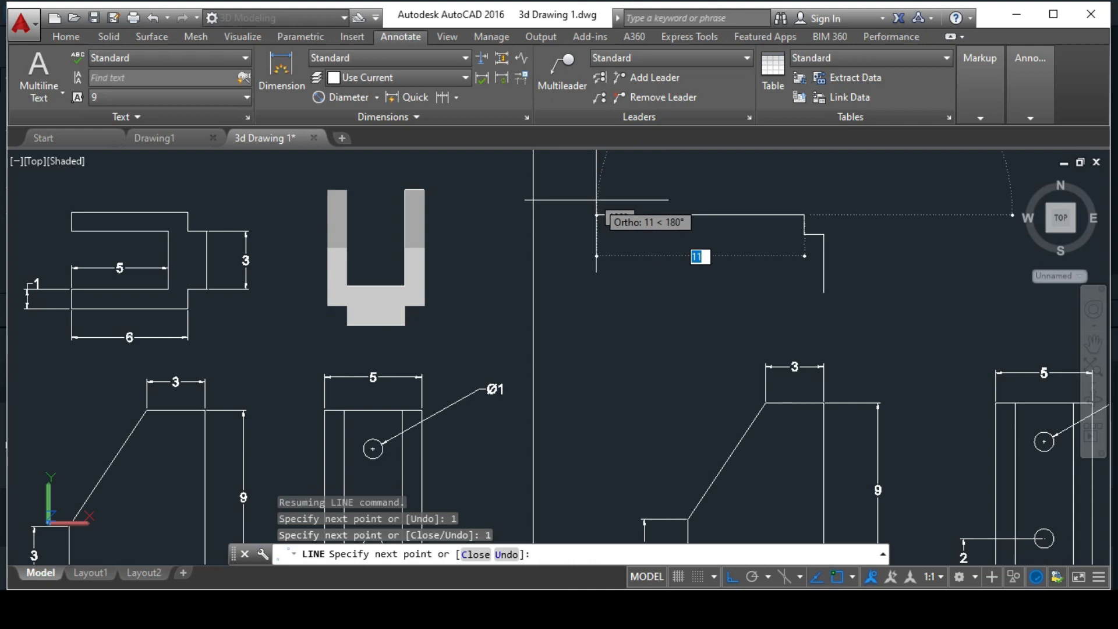
Step: Draw the front view's upper arm with segments 6 units left, 1 unit down and 5 units right, and end the line
middle_drag(596, 199, 634, 200)
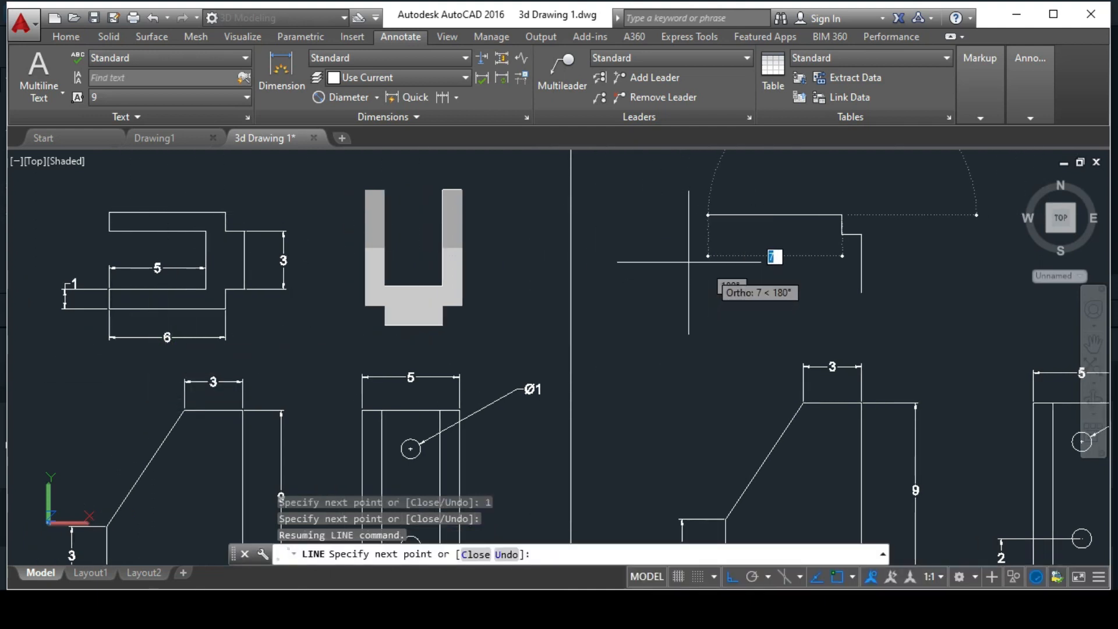
key(Return)
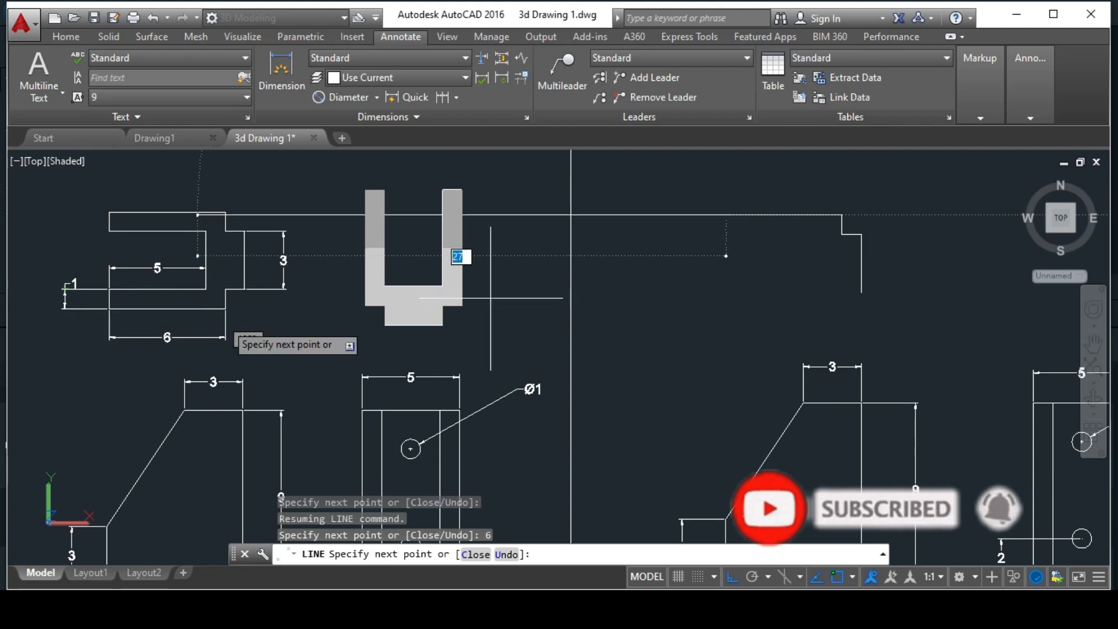
text(1)
key(Return)
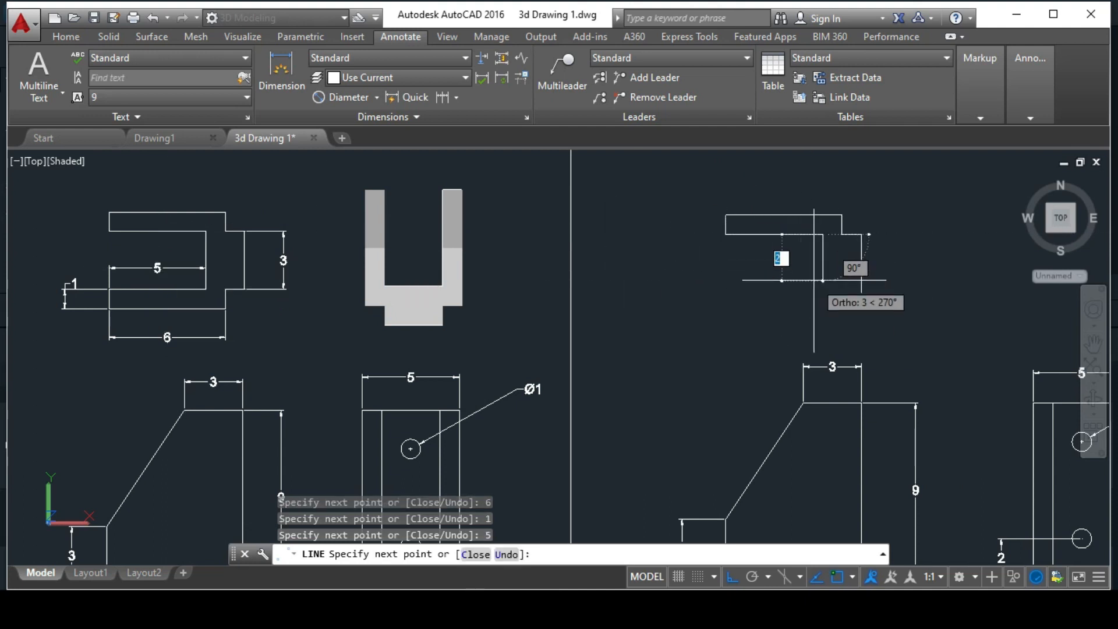
key(Escape)
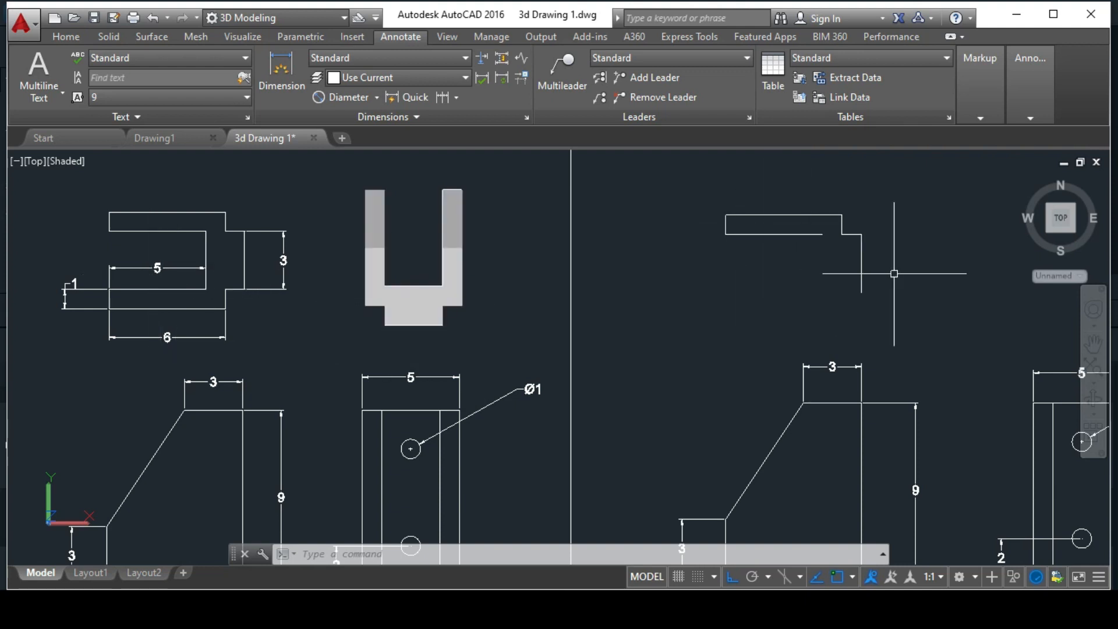
Step: Mirror the front view's upper arm and step about a horizontal line through the 3-unit edge's midpoint, keeping the source objects
text(mi)
key(Return)
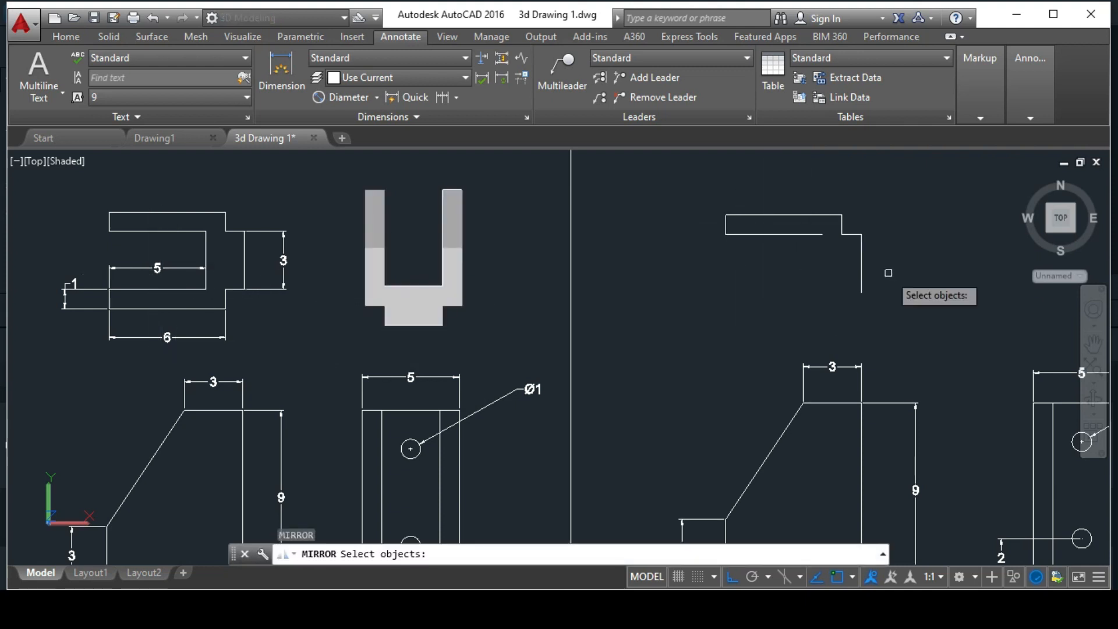
click(854, 237)
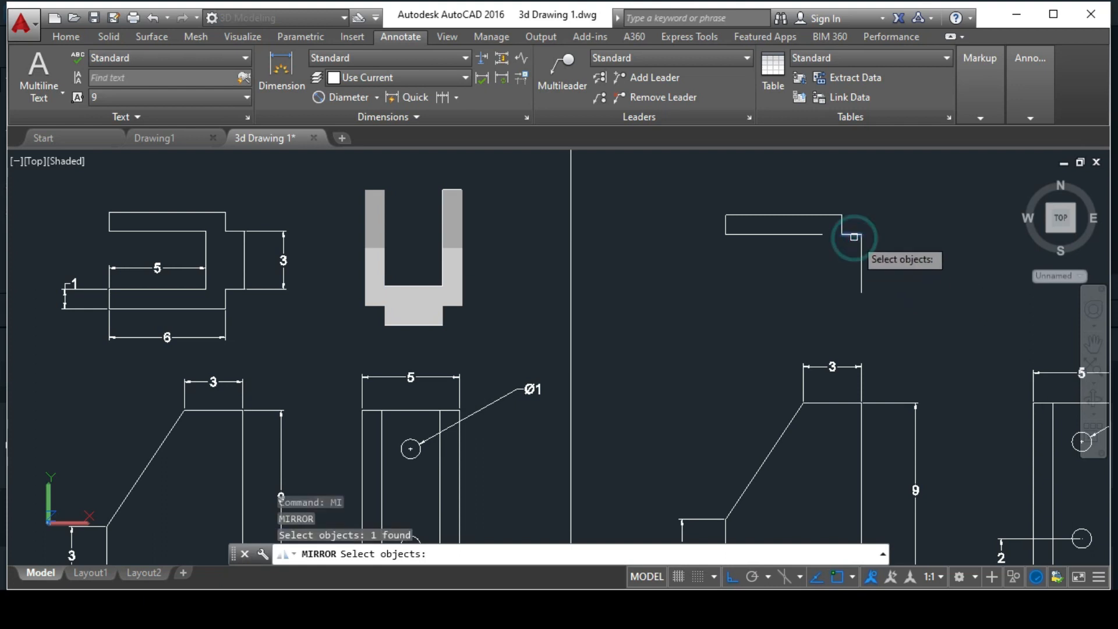
click(844, 227)
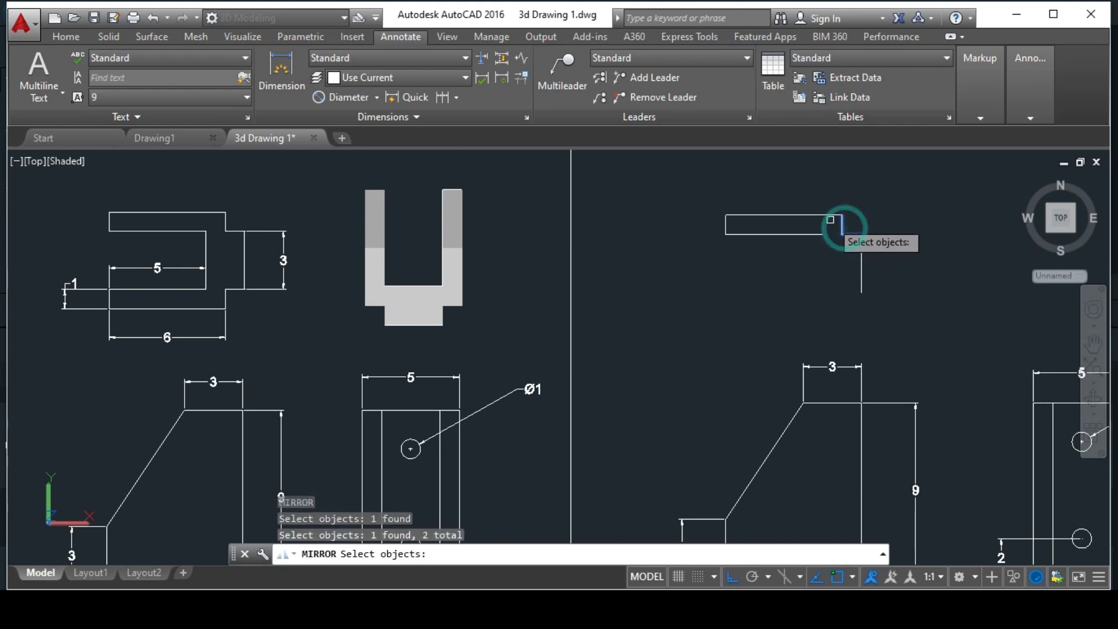
click(811, 215)
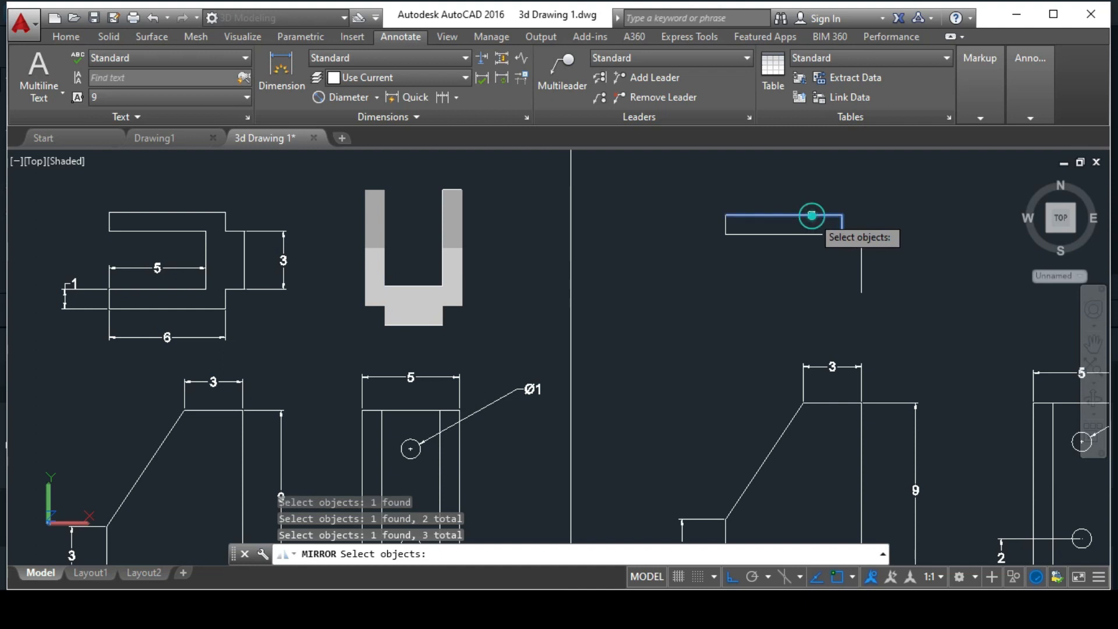
click(727, 225)
click(763, 234)
key(Return)
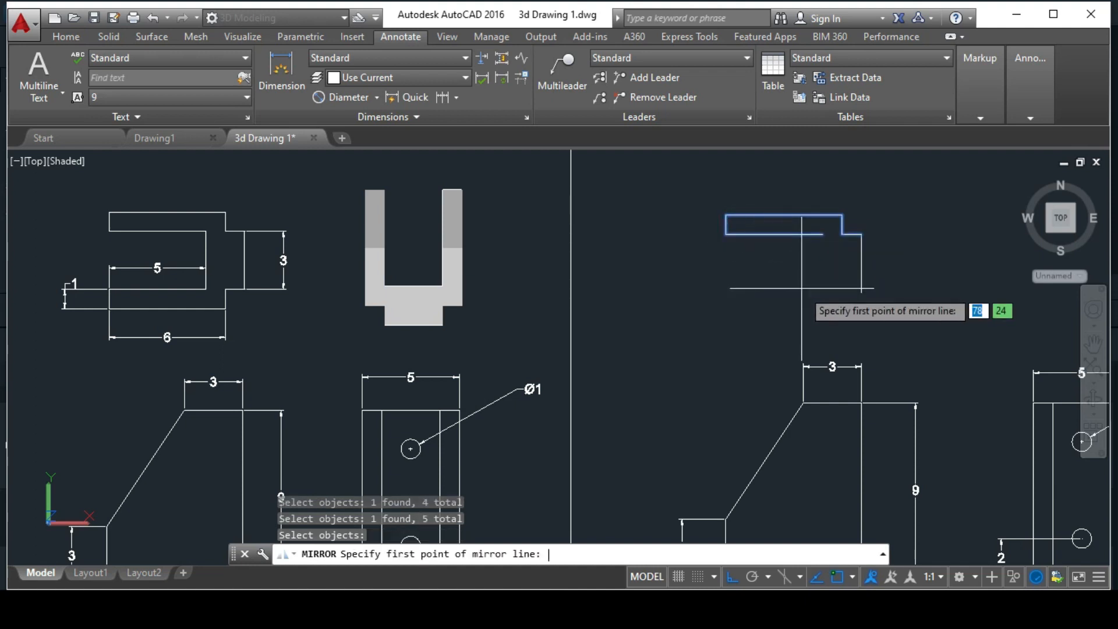
click(862, 264)
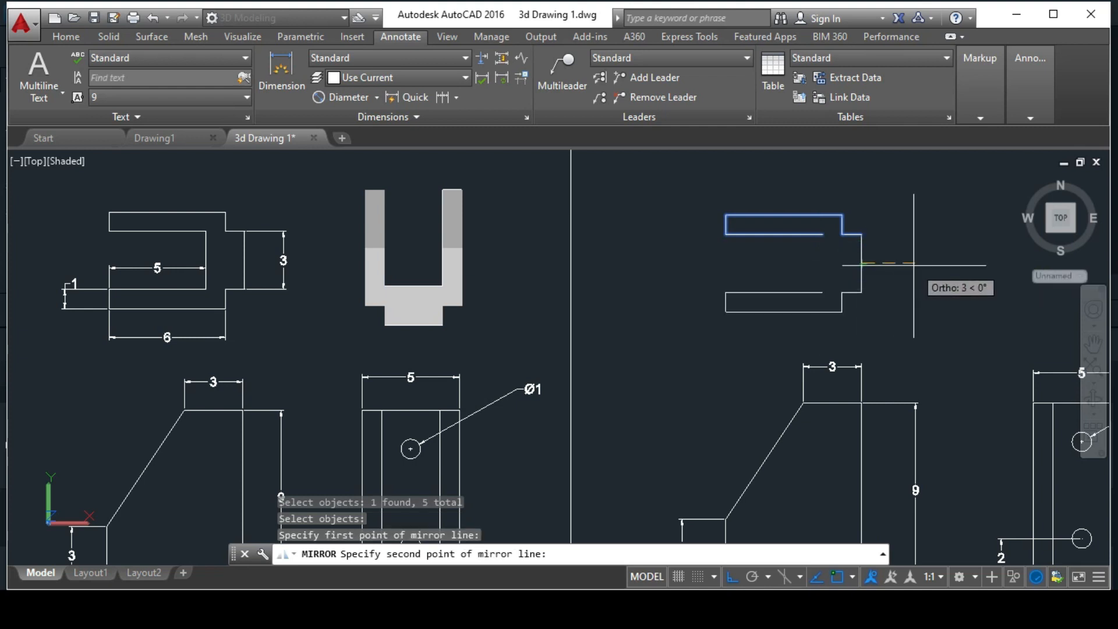
click(957, 266)
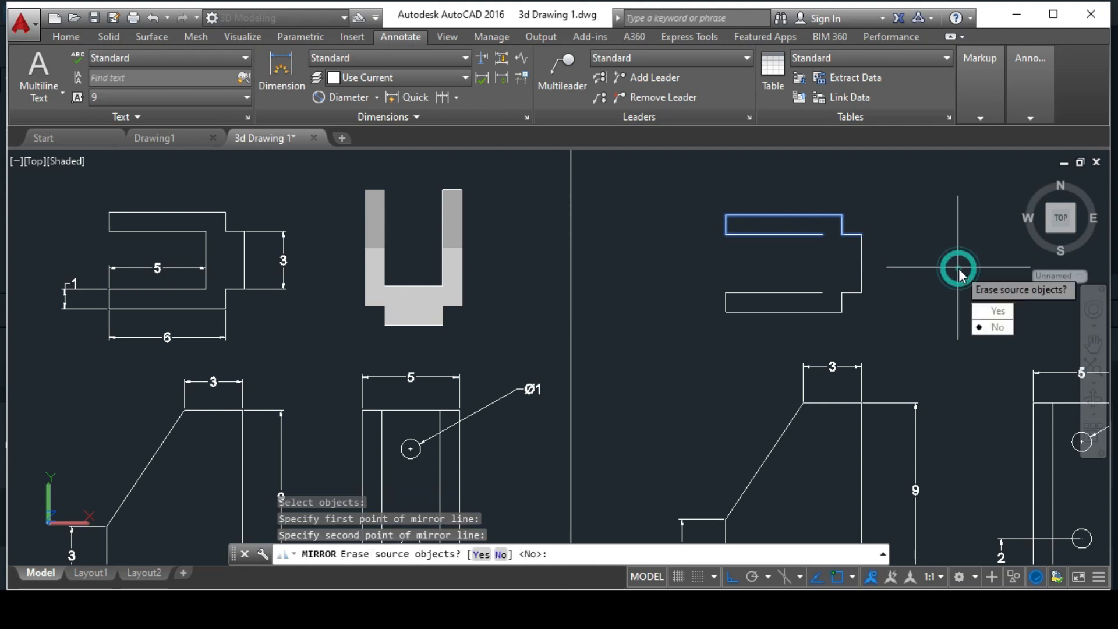
click(984, 327)
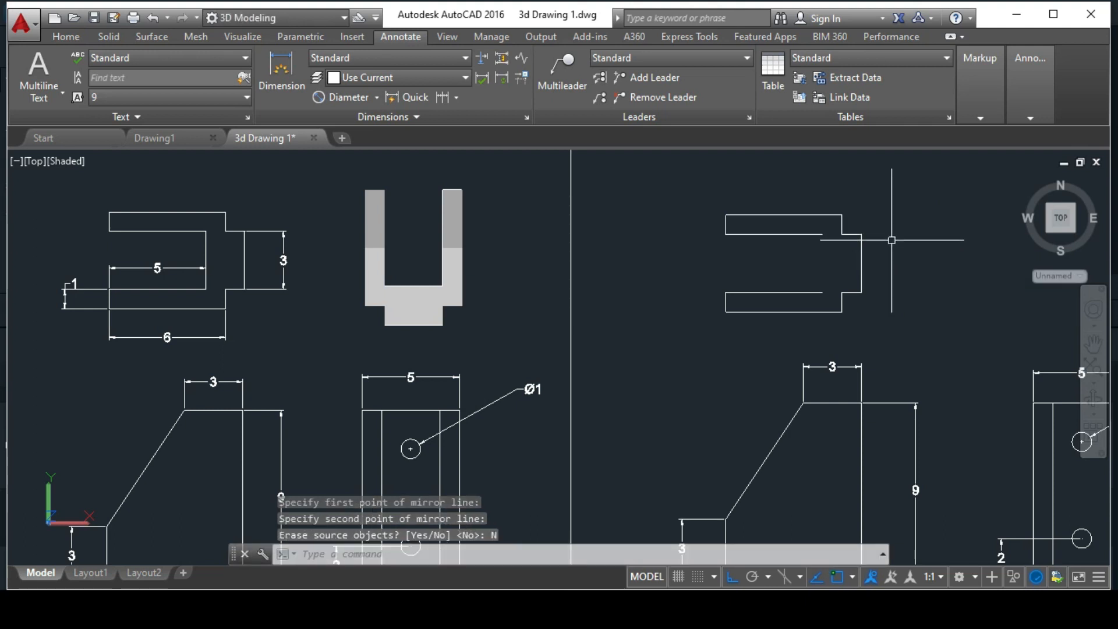
Step: Draw a vertical line joining the inner ends of the front view's two arms to close the slot
text(l)
key(Return)
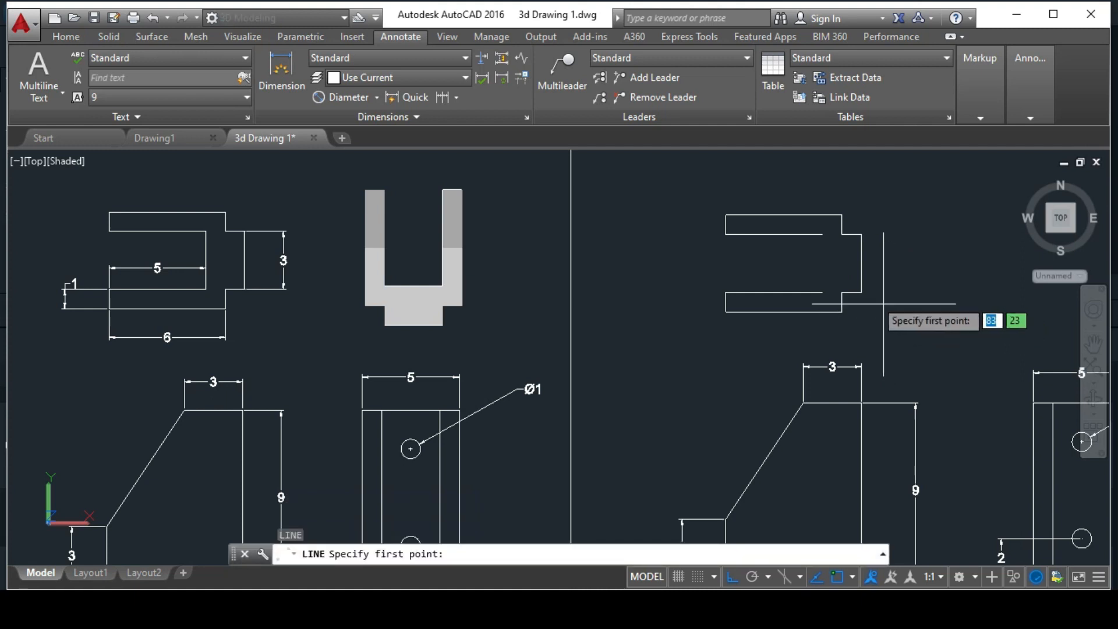
click(823, 235)
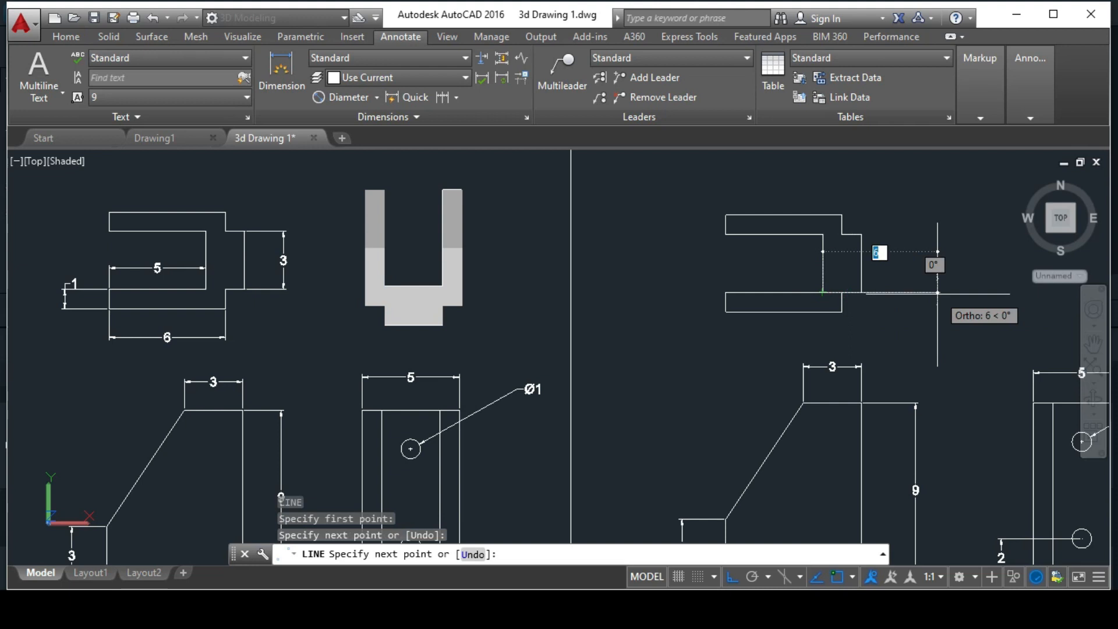
key(Escape)
Step: Copy the complete front view outline, without its dimensions, about 14 units horizontally to the right, above the top view
scroll(880, 290, down, 2)
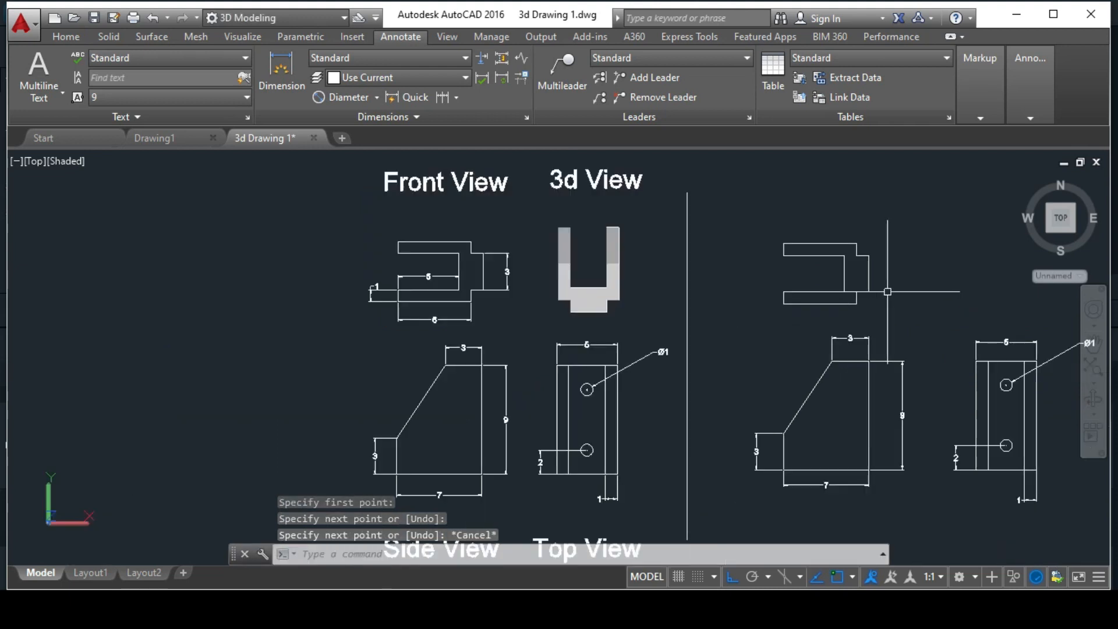
middle_drag(888, 291, 814, 288)
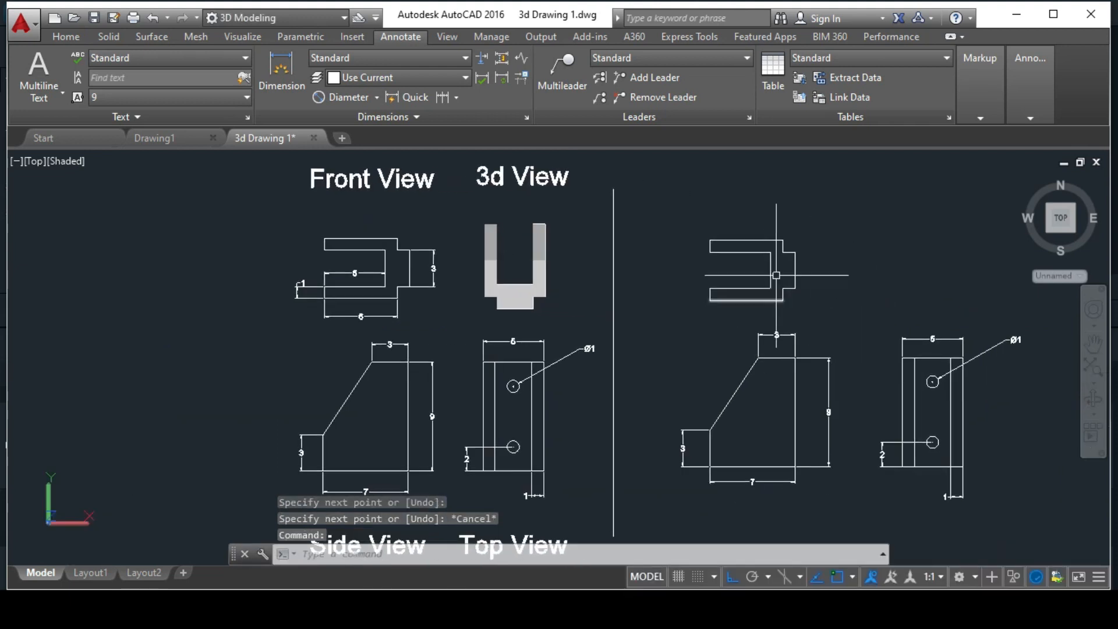
scroll(776, 275, up, 3)
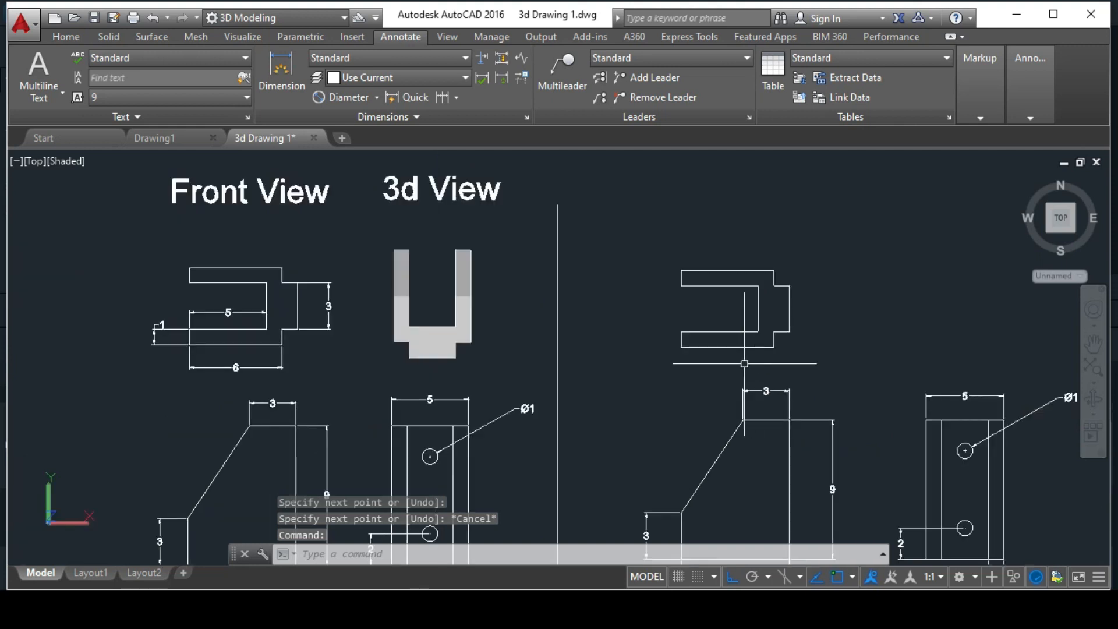
scroll(745, 363, down, 2)
mouse_move(771, 378)
middle_down()
mouse_move(748, 351)
mouse_move(799, 315)
middle_up()
scroll(739, 319, up, 4)
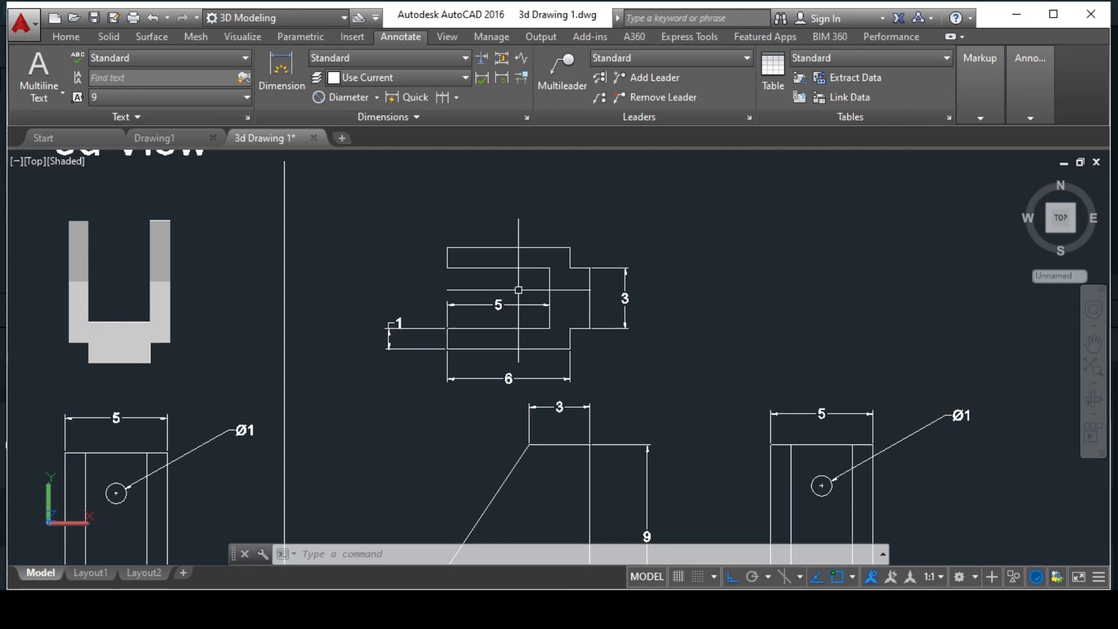
text(co)
key(Return)
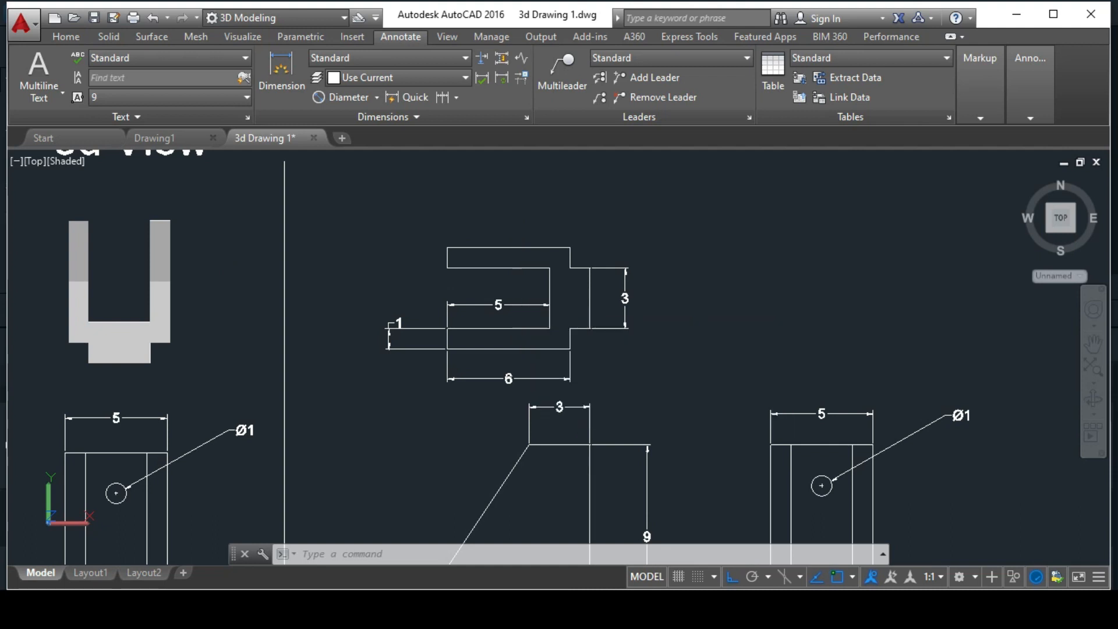
click(514, 269)
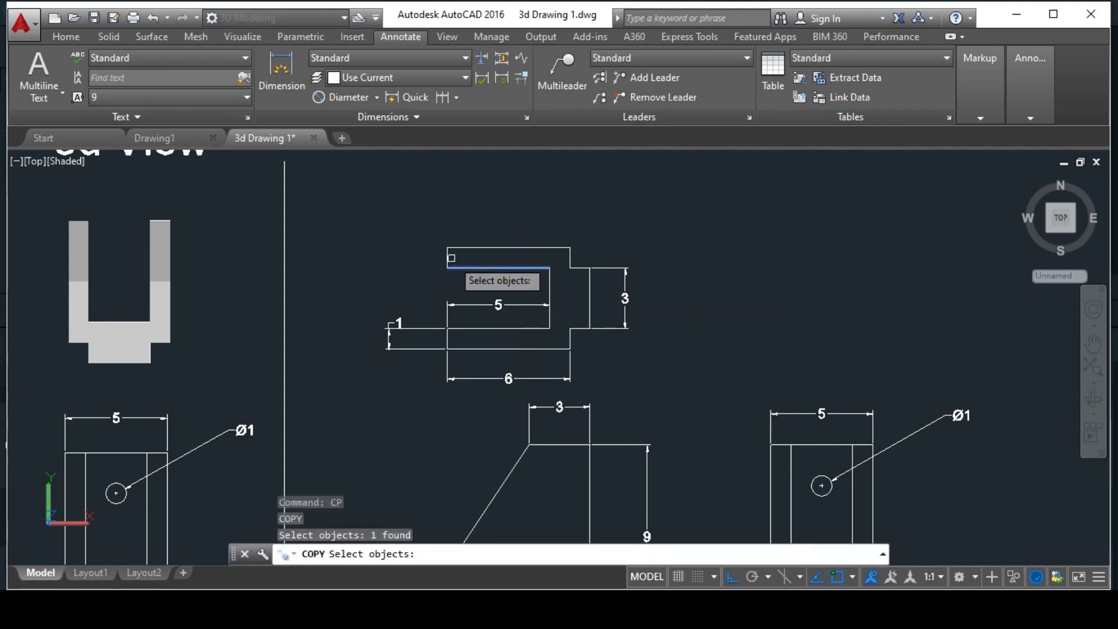
click(448, 258)
click(474, 249)
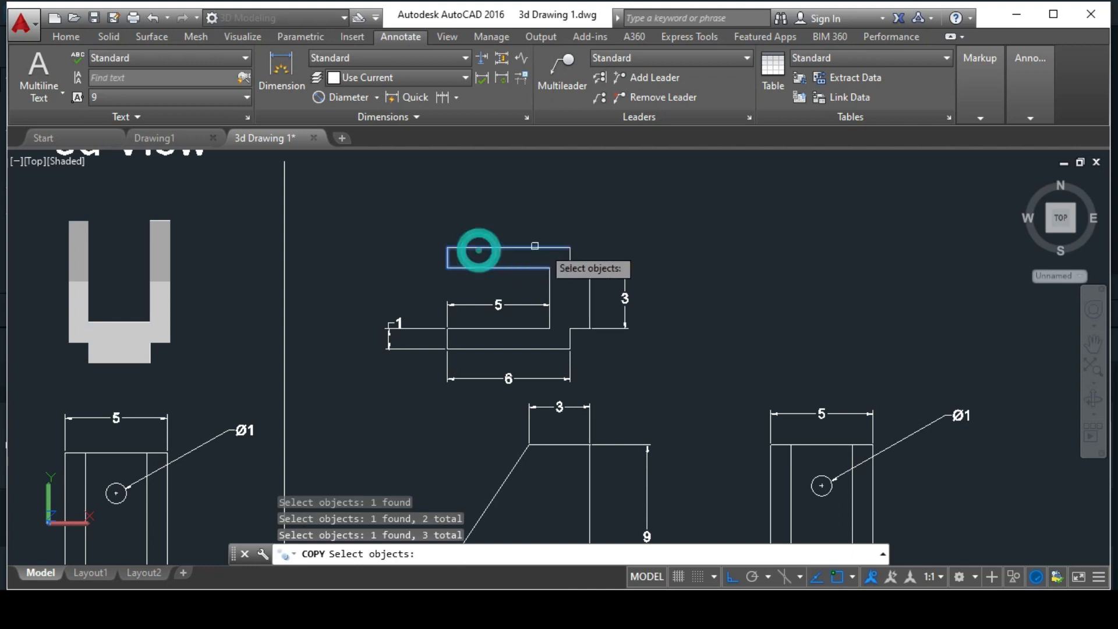
click(572, 259)
click(581, 269)
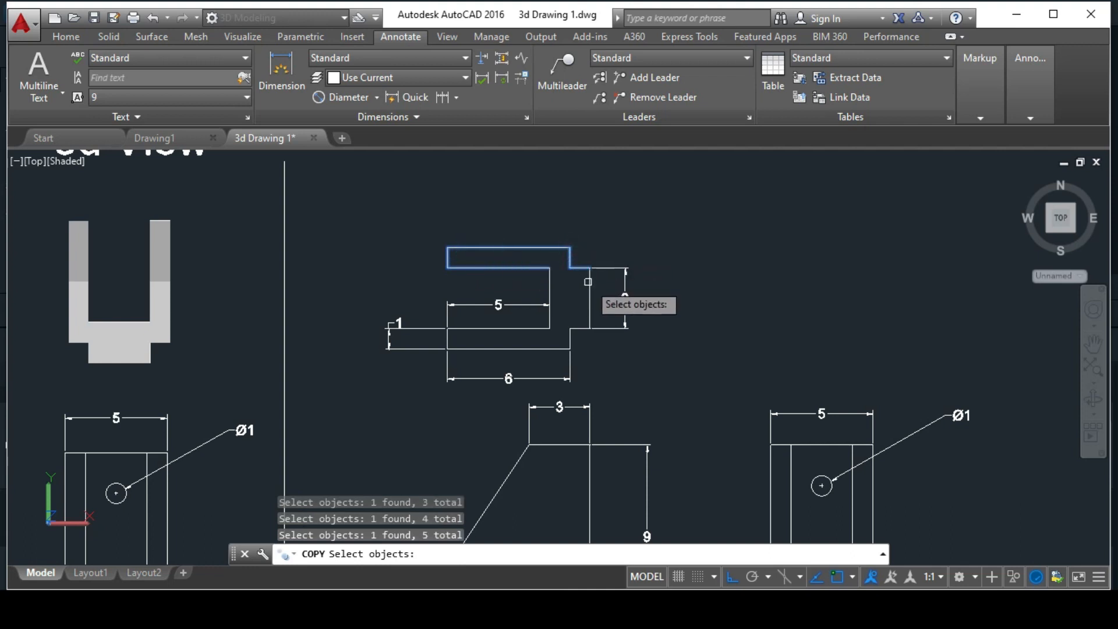
click(569, 342)
click(554, 349)
click(442, 339)
click(451, 338)
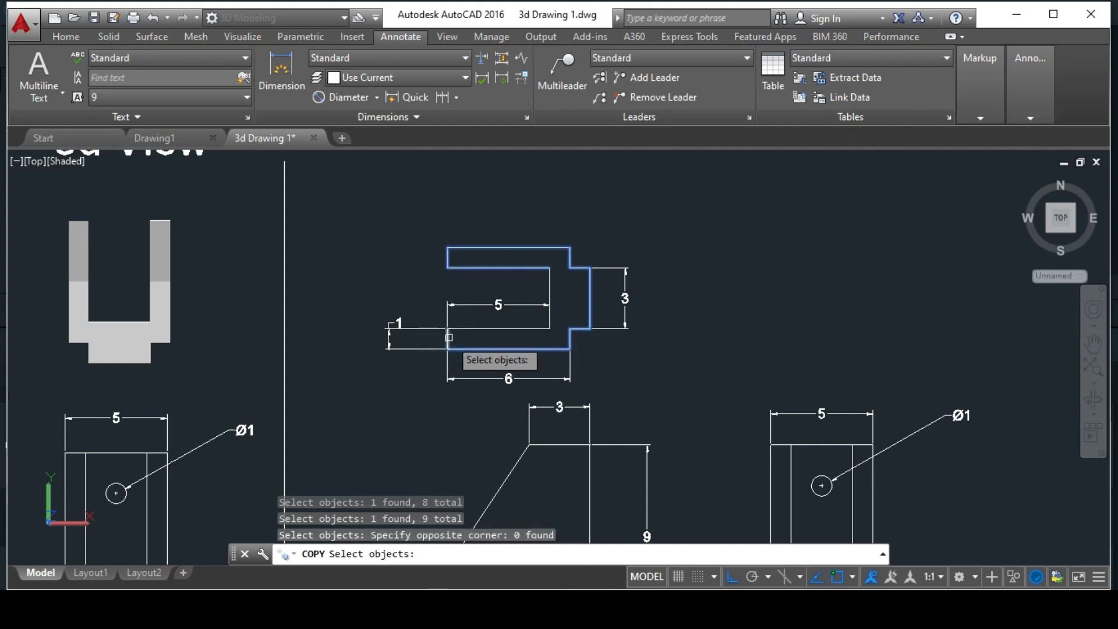
click(449, 338)
click(549, 308)
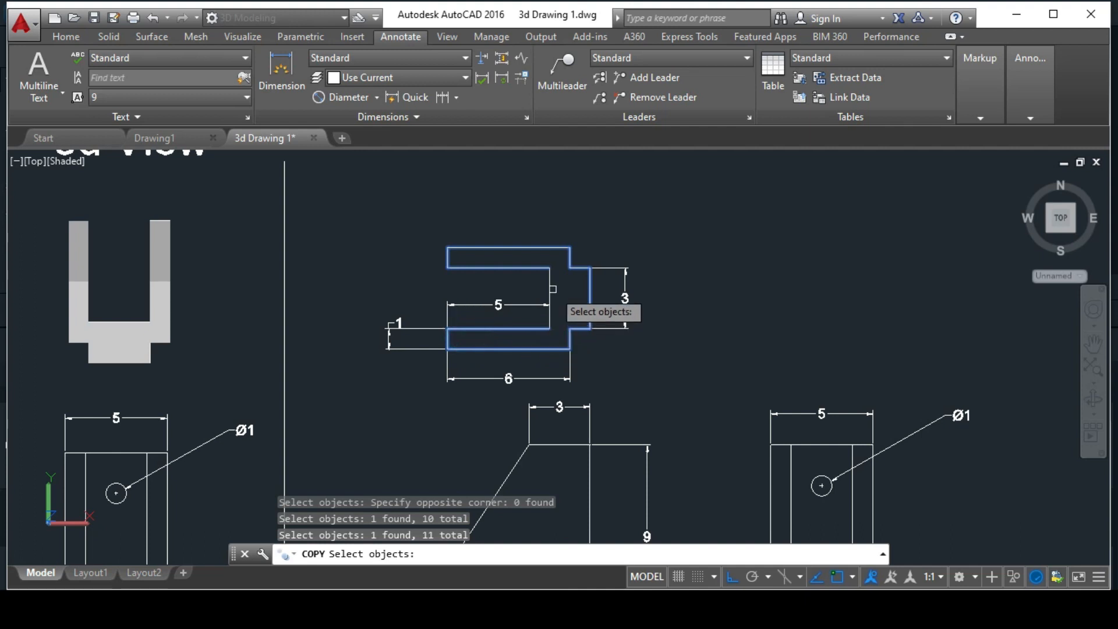
click(552, 289)
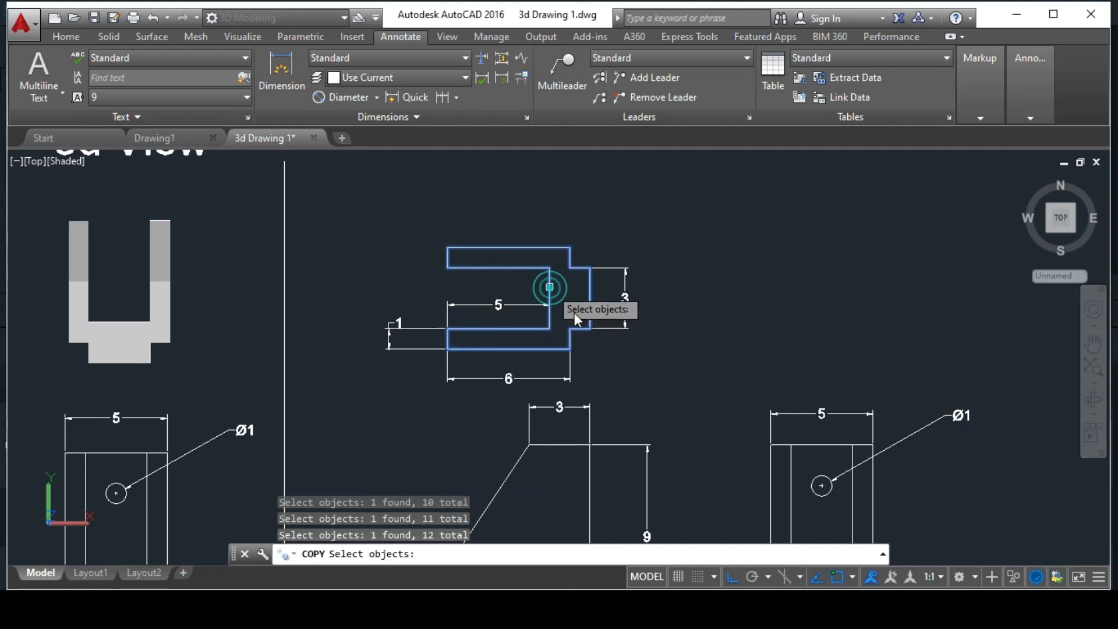
key(Return)
click(651, 347)
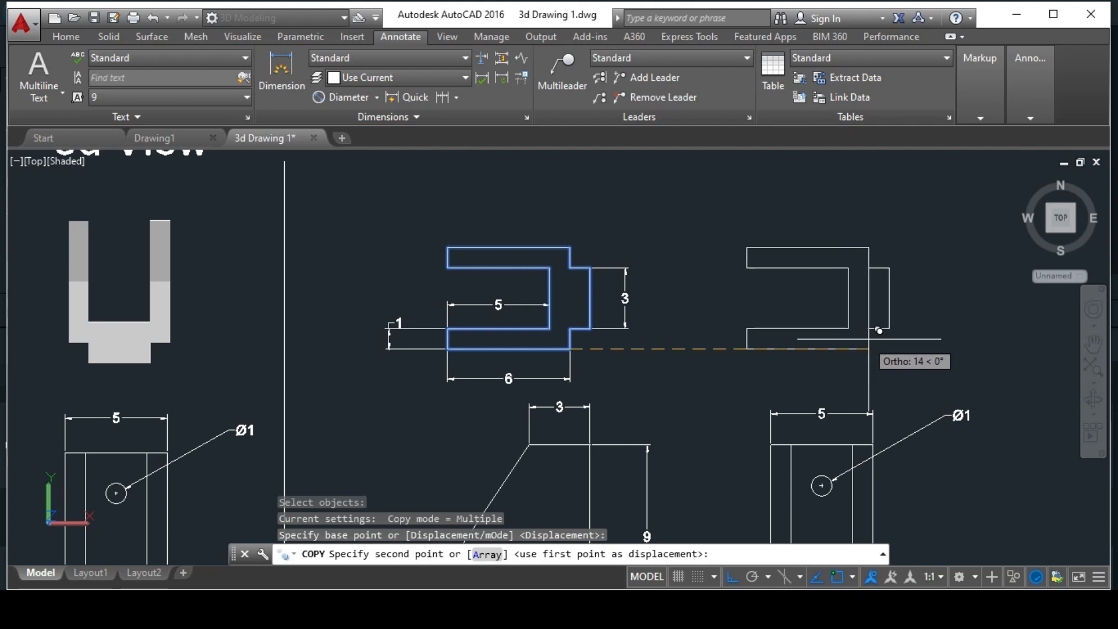
click(875, 328)
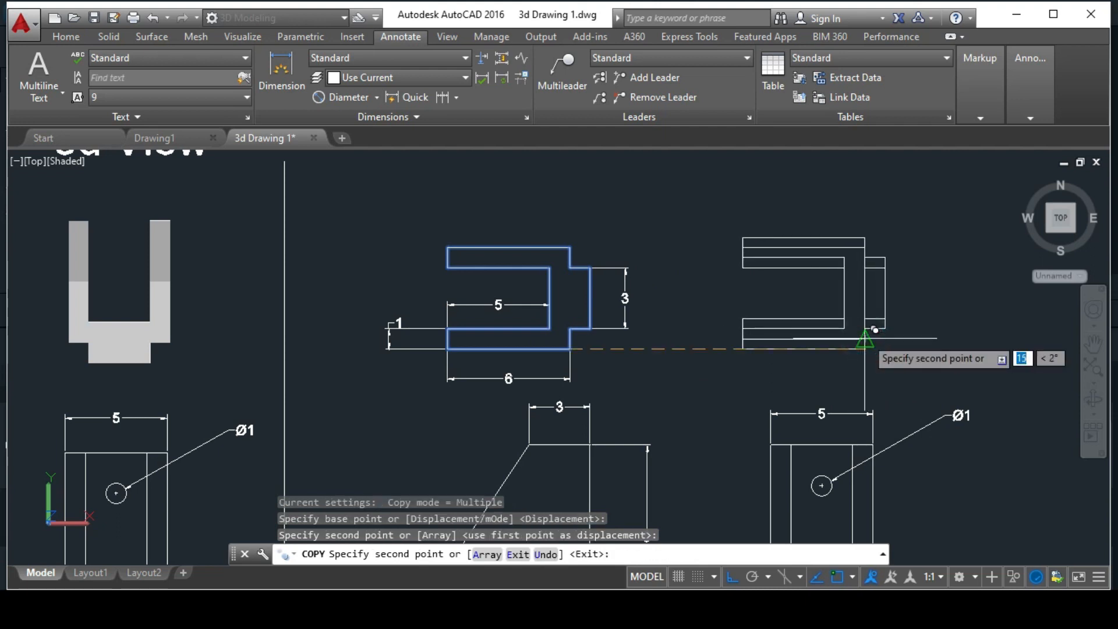
key(Escape)
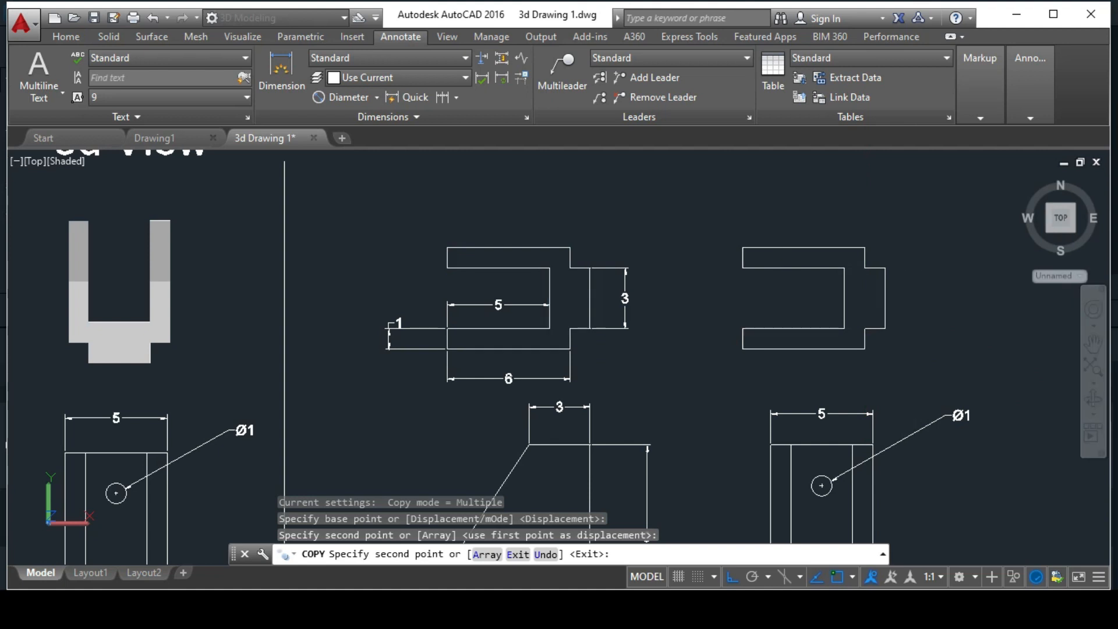
Step: Rotate the copied outline 90° clockwise about the lower arm's bottom right corner so the slot opens upward
text(r)
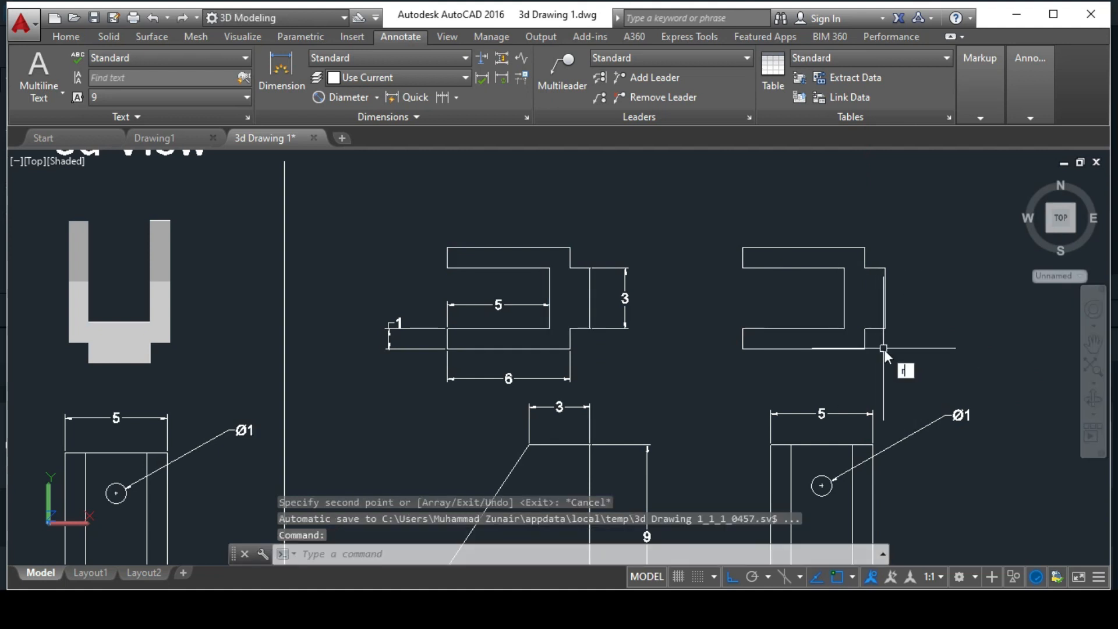
text(o)
key(Return)
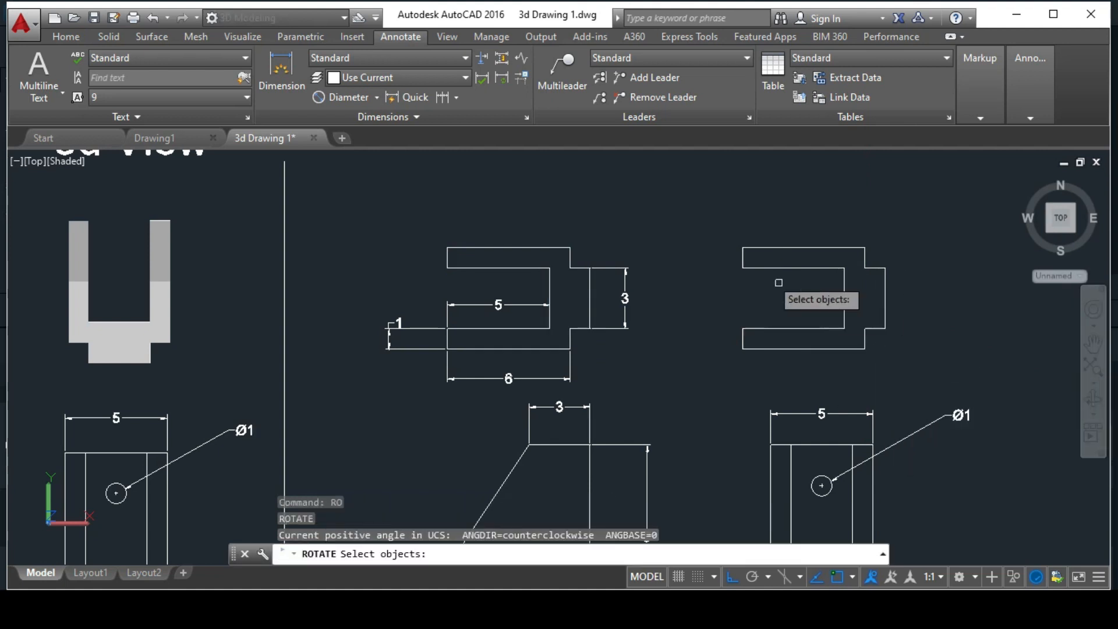
click(723, 235)
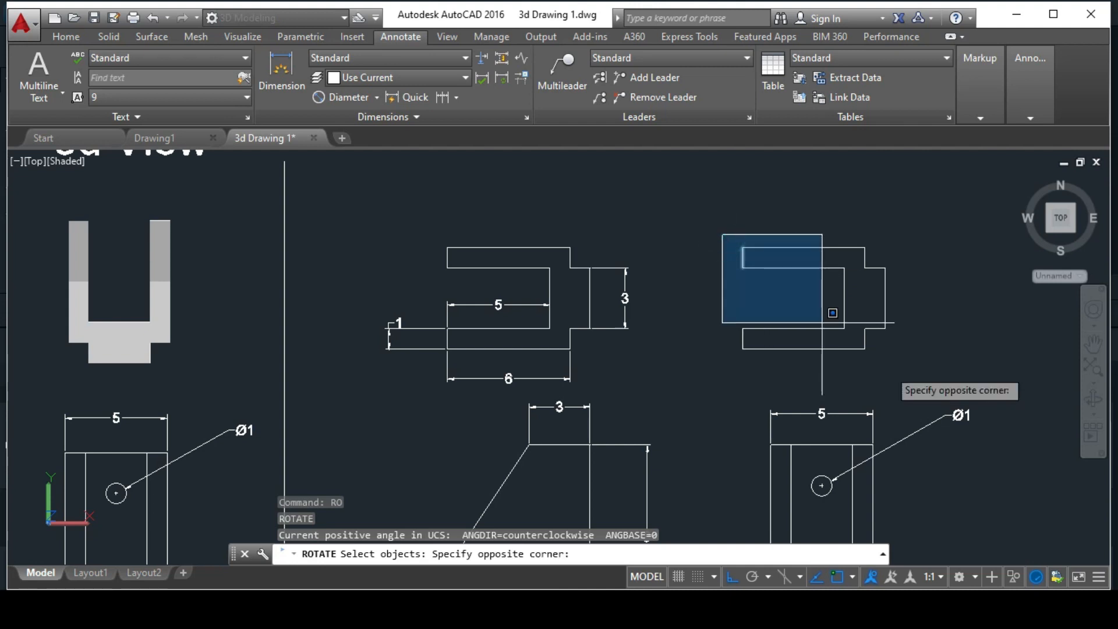
click(931, 381)
key(Return)
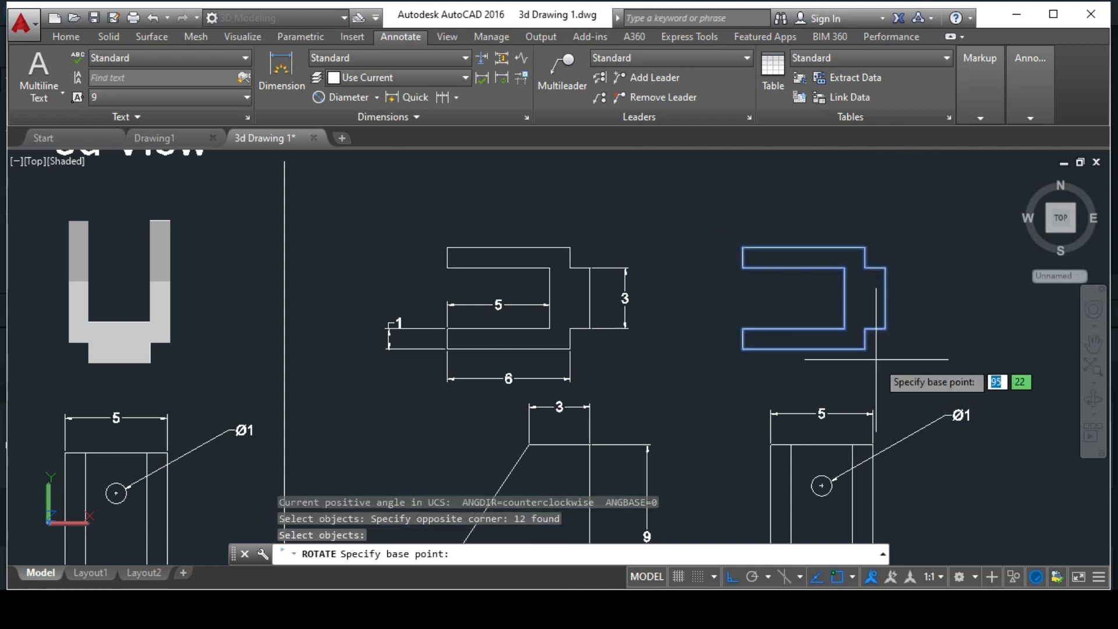
click(865, 349)
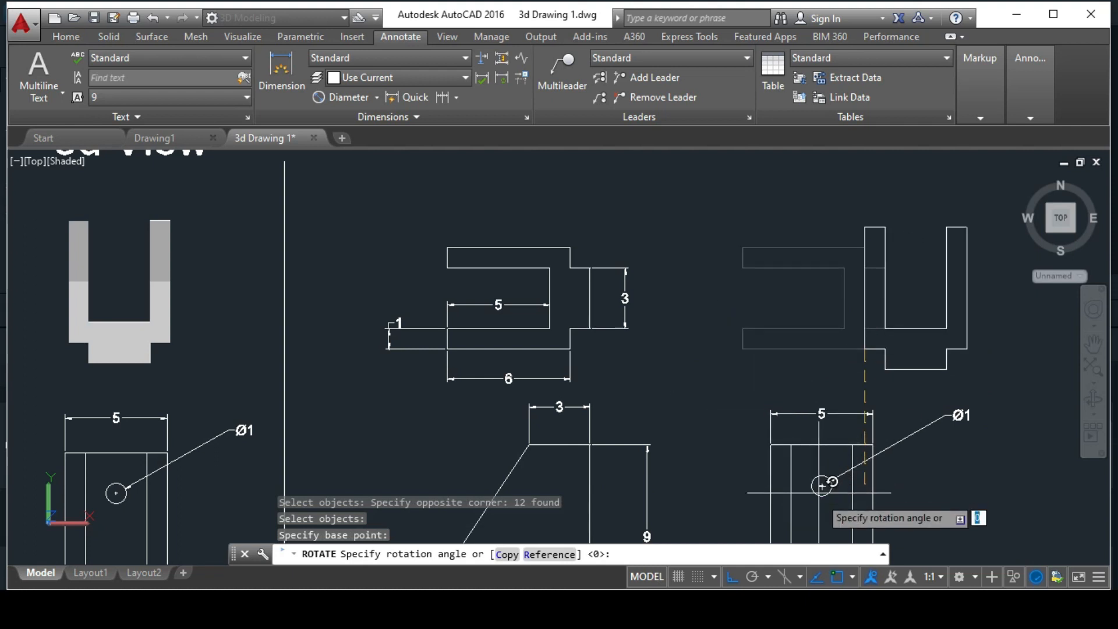
click(831, 393)
Step: Move the rotated U-shaped outline left by its own width, taking its right shoulder corner to the left one, above the top view
text(m)
key(Return)
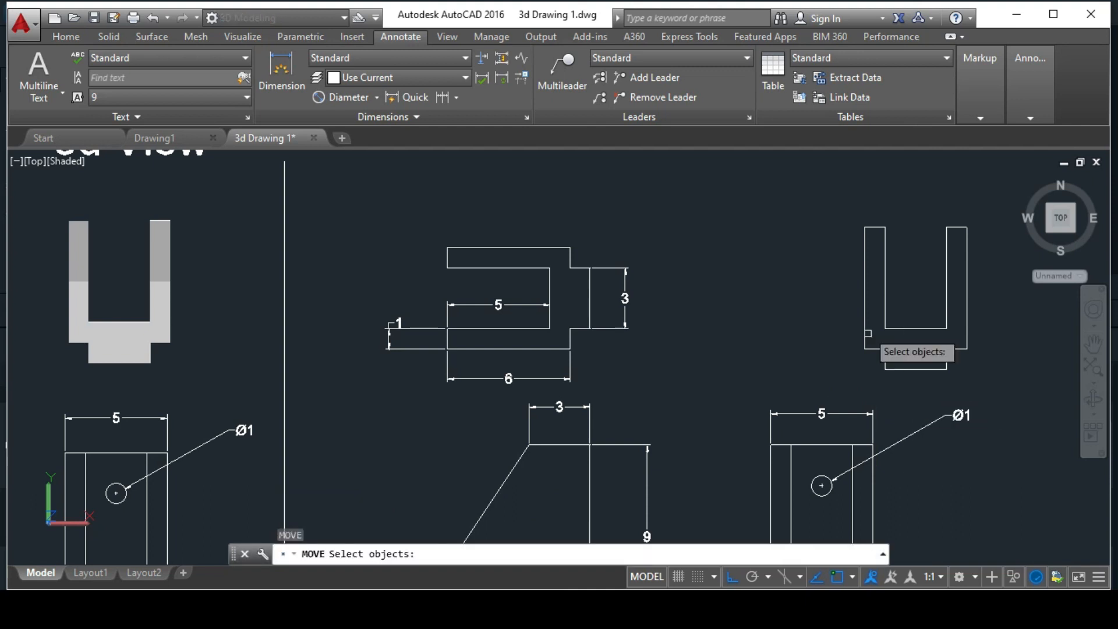
click(835, 209)
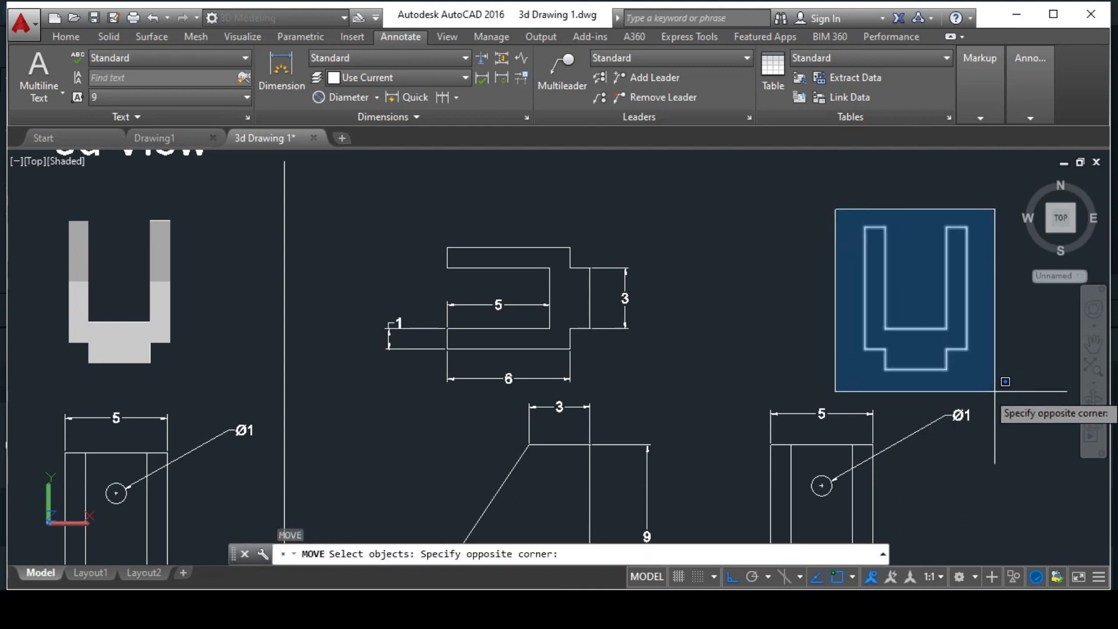
click(973, 393)
key(Return)
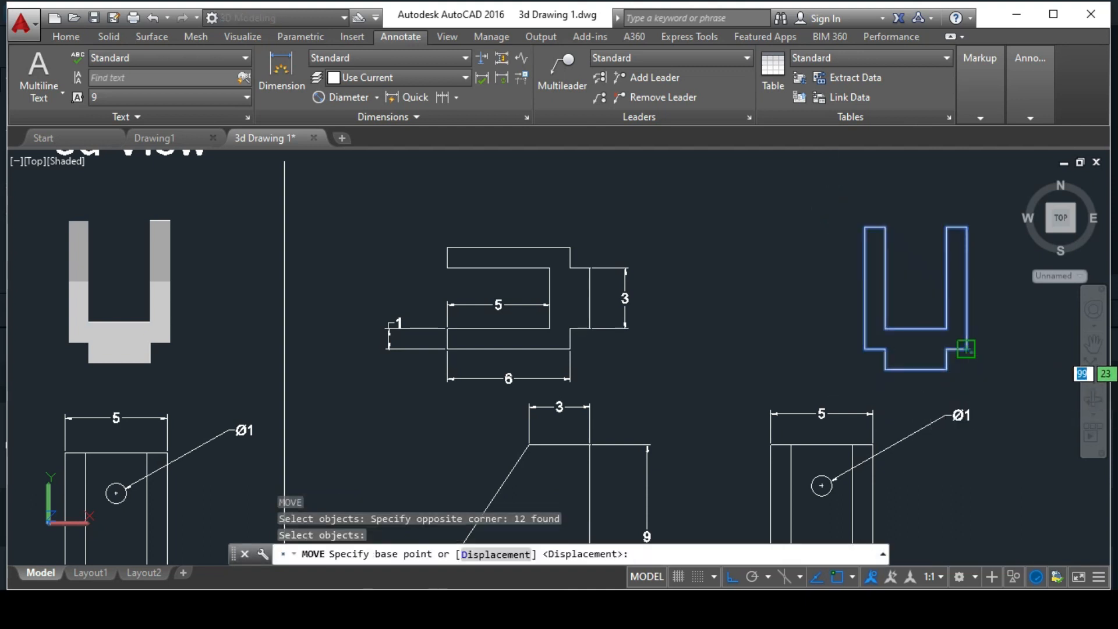
click(968, 349)
click(866, 350)
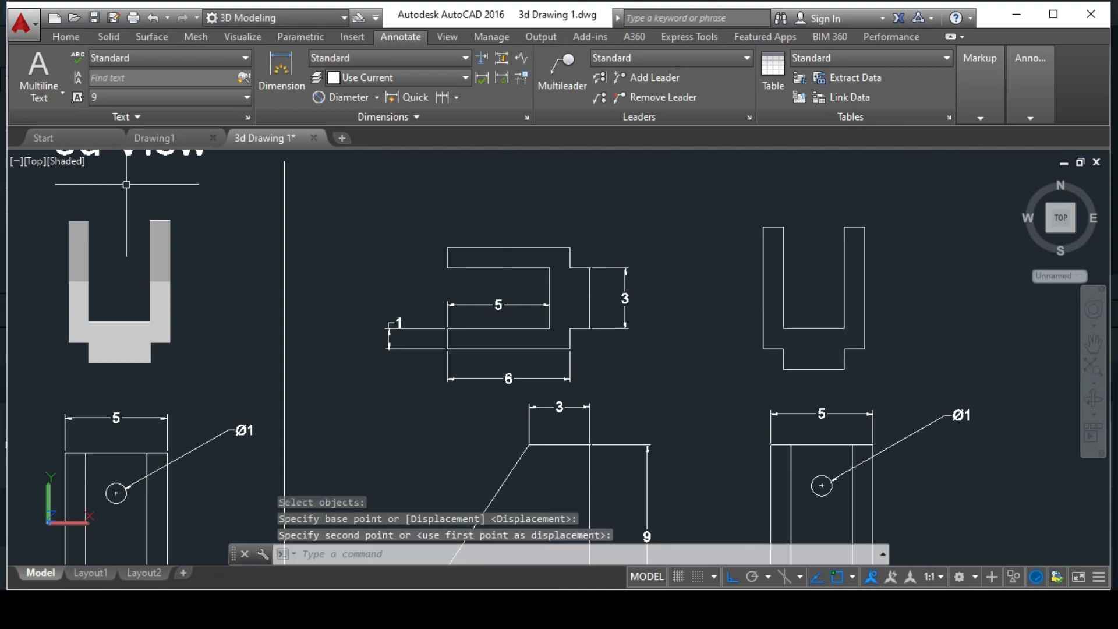
Step: Switch the viewport to the SW Isometric view
click(34, 162)
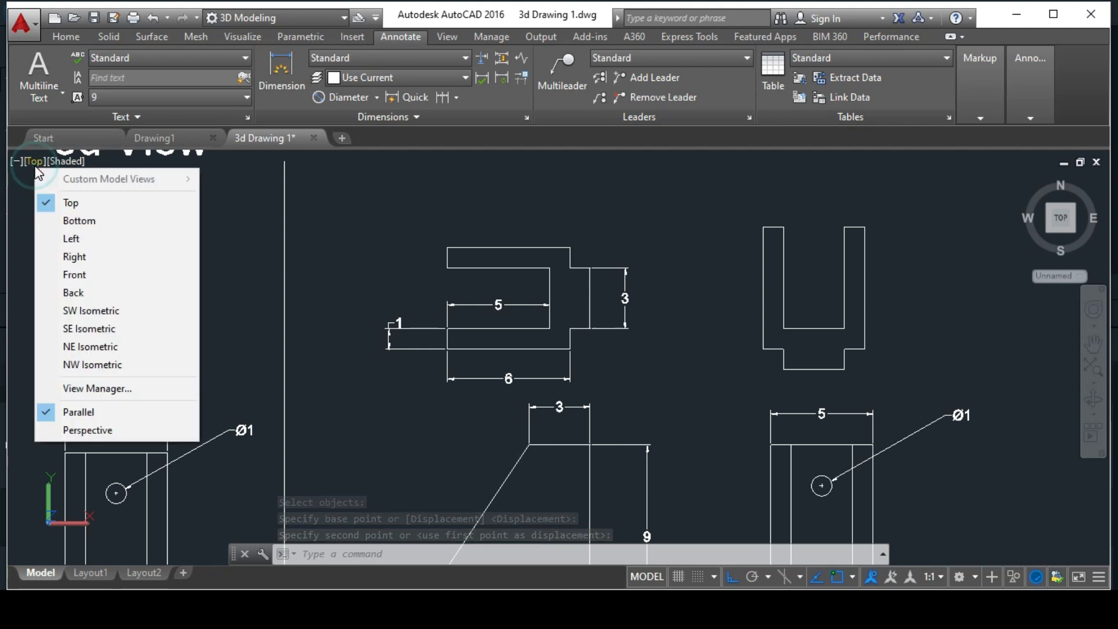
click(143, 312)
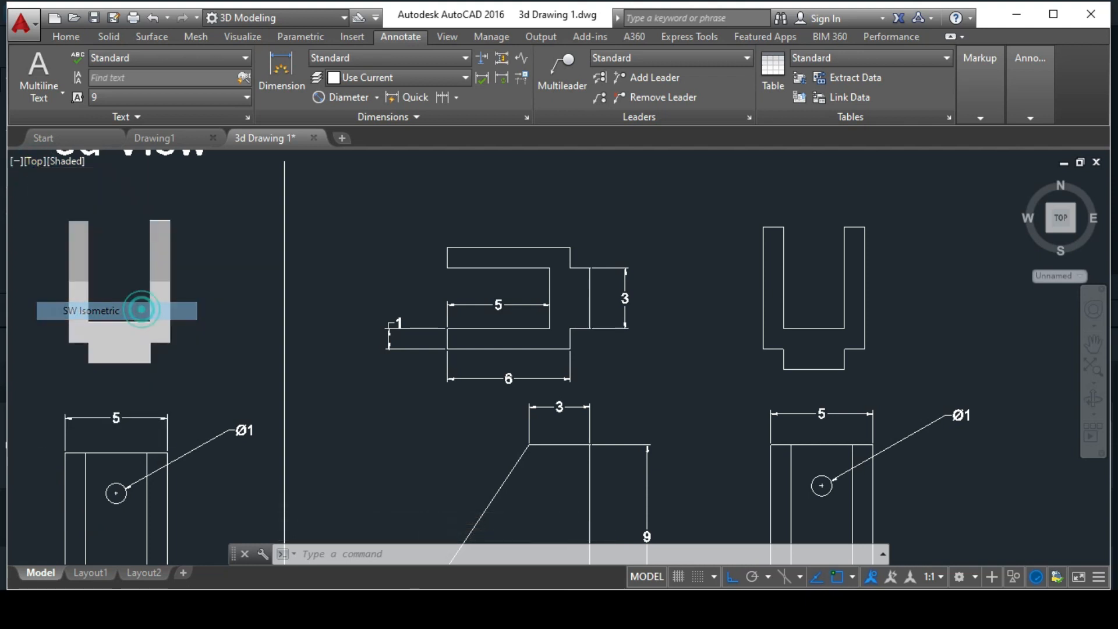
Step: Check in the workspace list that the 3D Modeling workspace is active
middle_drag(596, 369, 507, 403)
scroll(602, 263, up, 3)
scroll(609, 287, down, 2)
scroll(651, 306, up, 1)
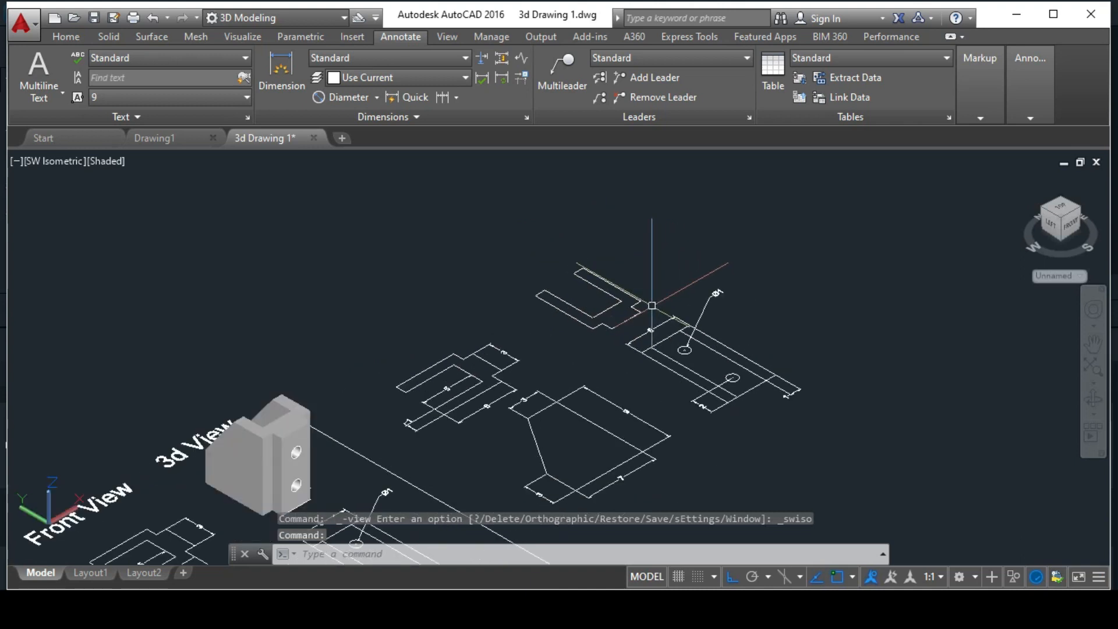
middle_drag(652, 305, 616, 284)
scroll(614, 284, up, 2)
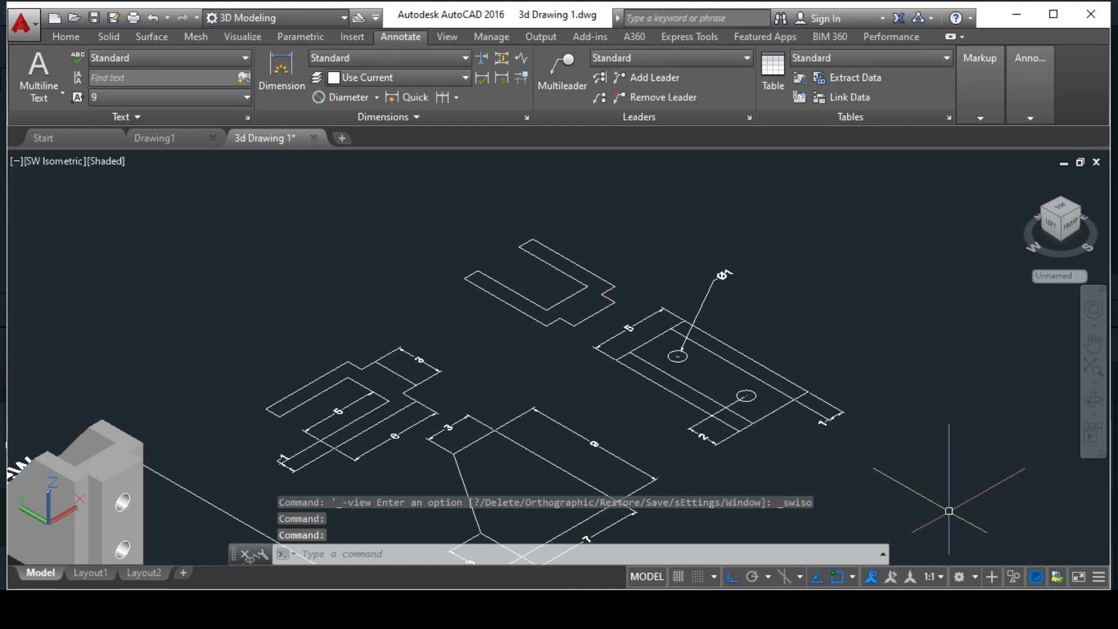
click(961, 576)
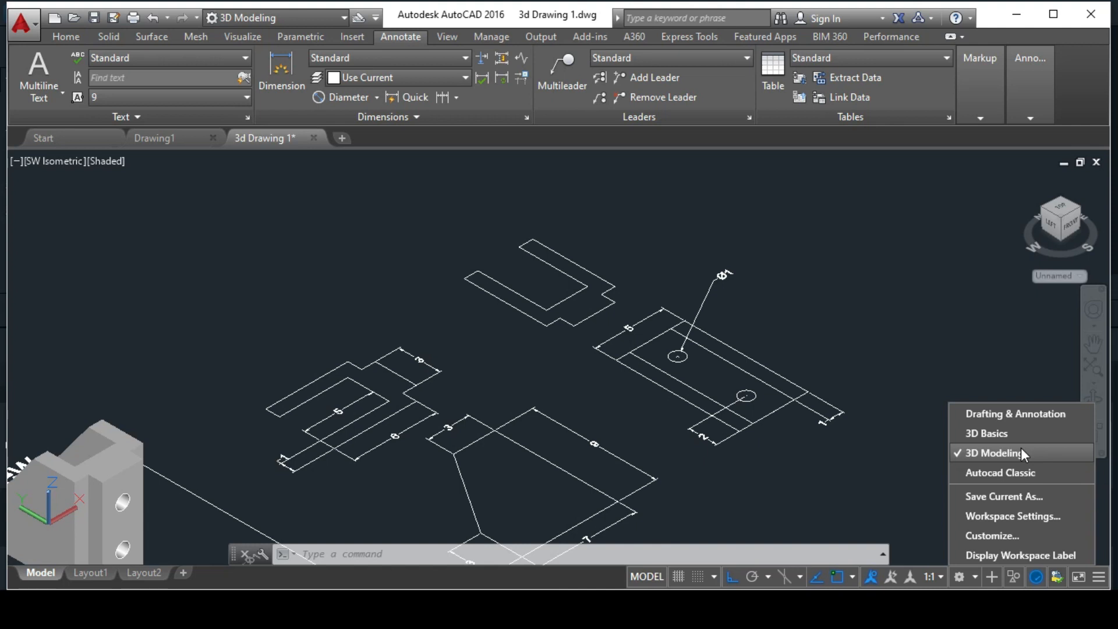
click(942, 359)
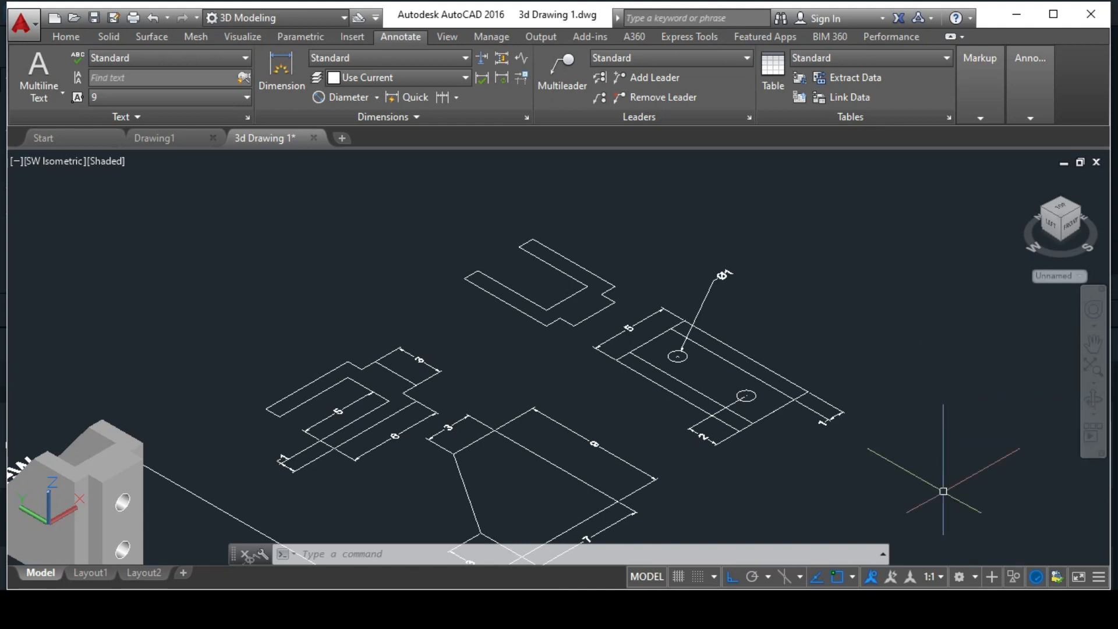
click(961, 578)
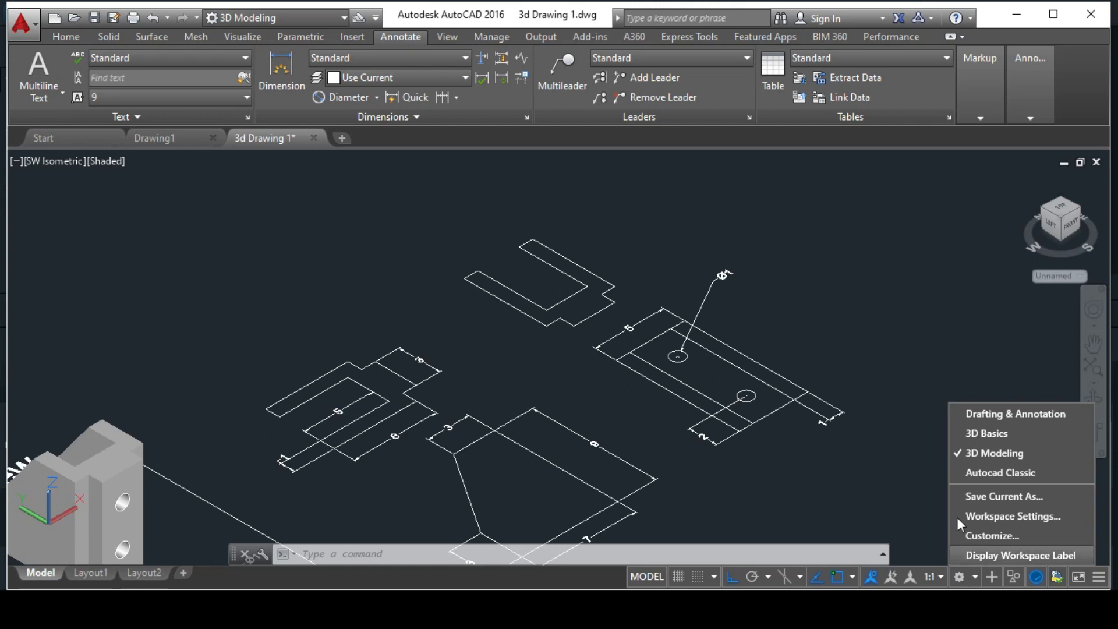
click(908, 344)
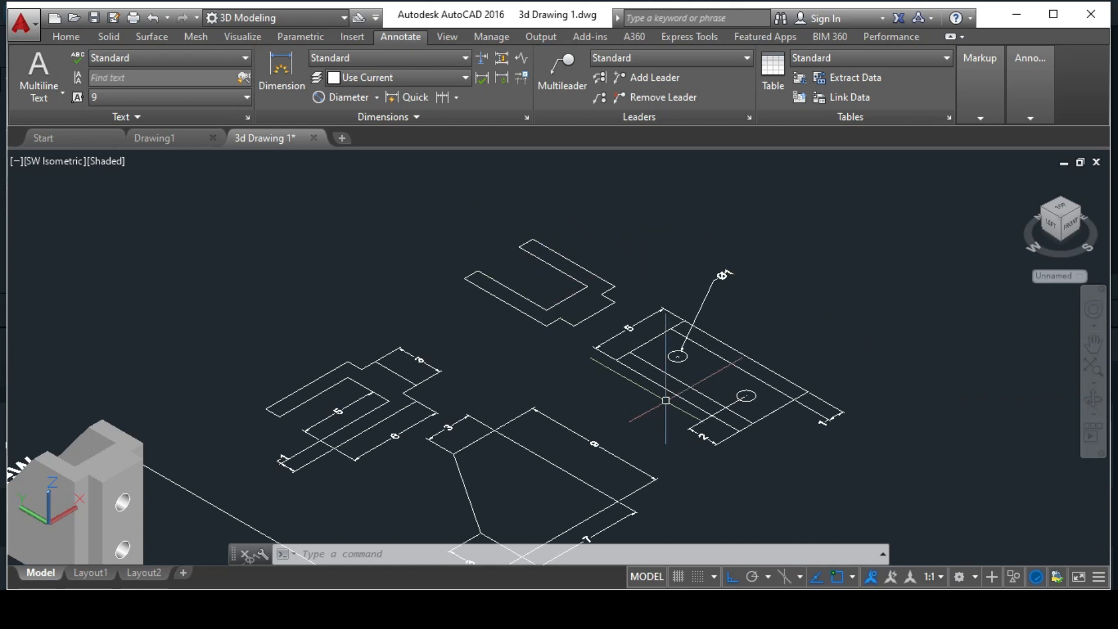
Step: Extrude the closed U-shaped outline upward by 7 units with Presspull
text(pu)
key(Return)
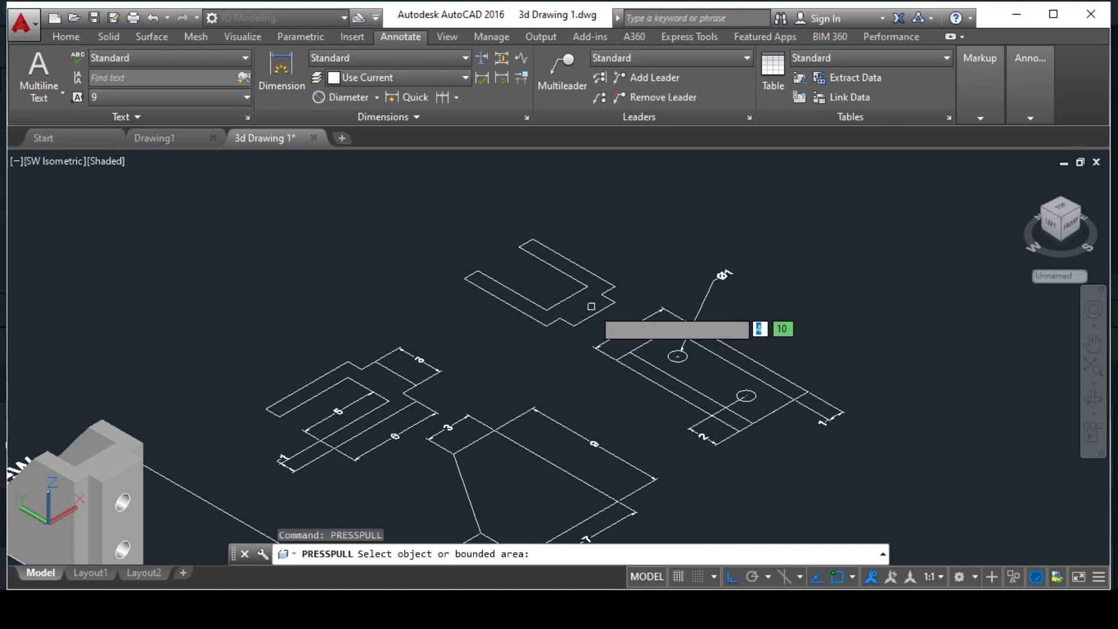
scroll(588, 301, up, 2)
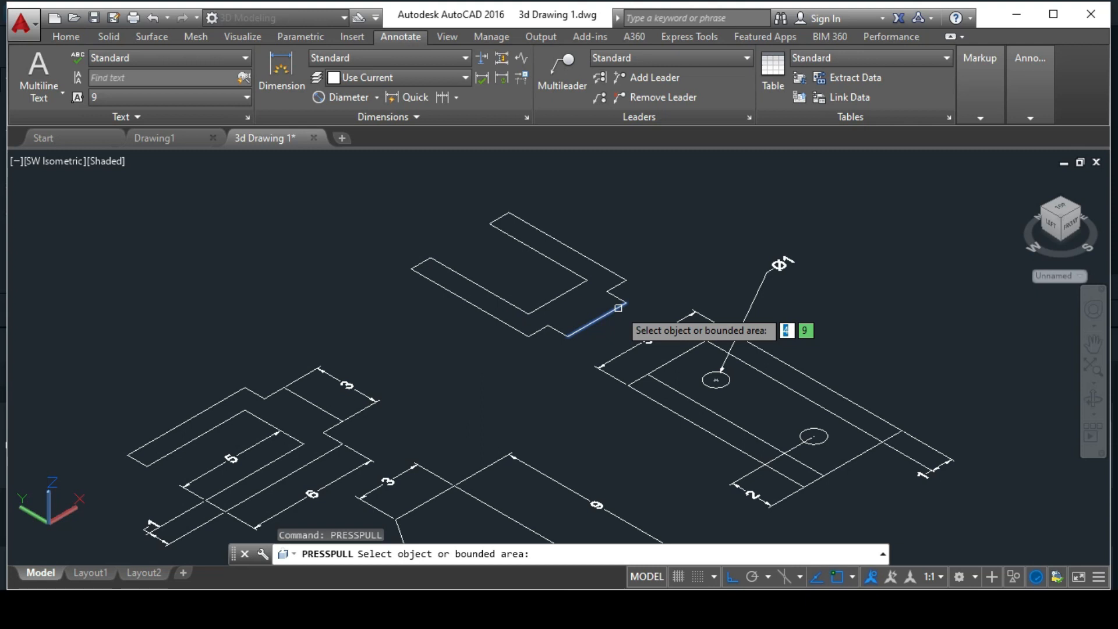
click(589, 301)
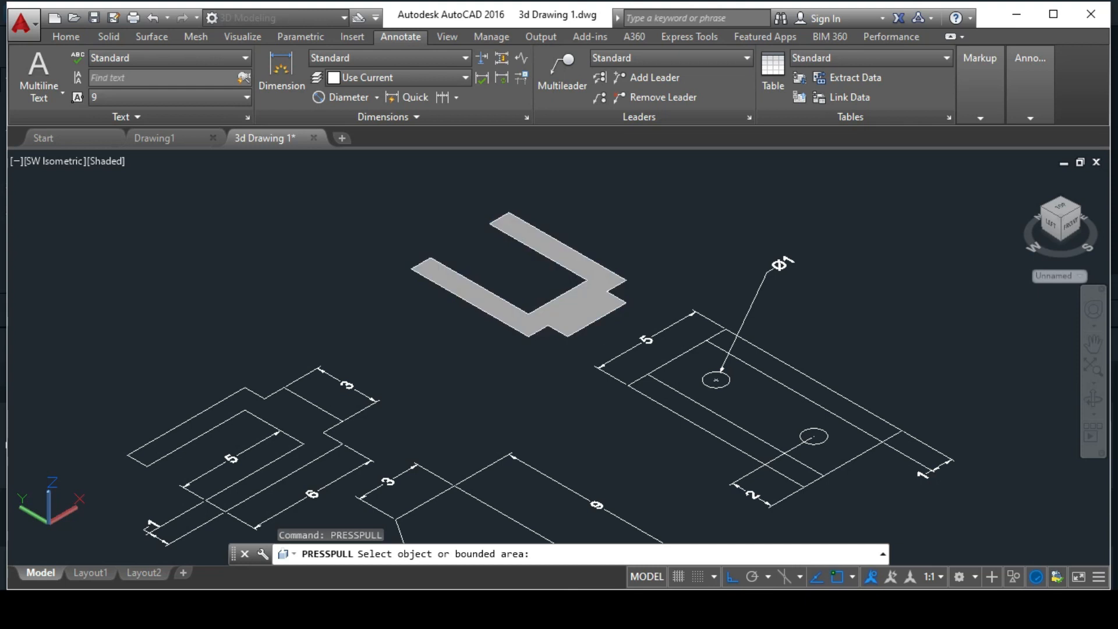
scroll(590, 282, down, 4)
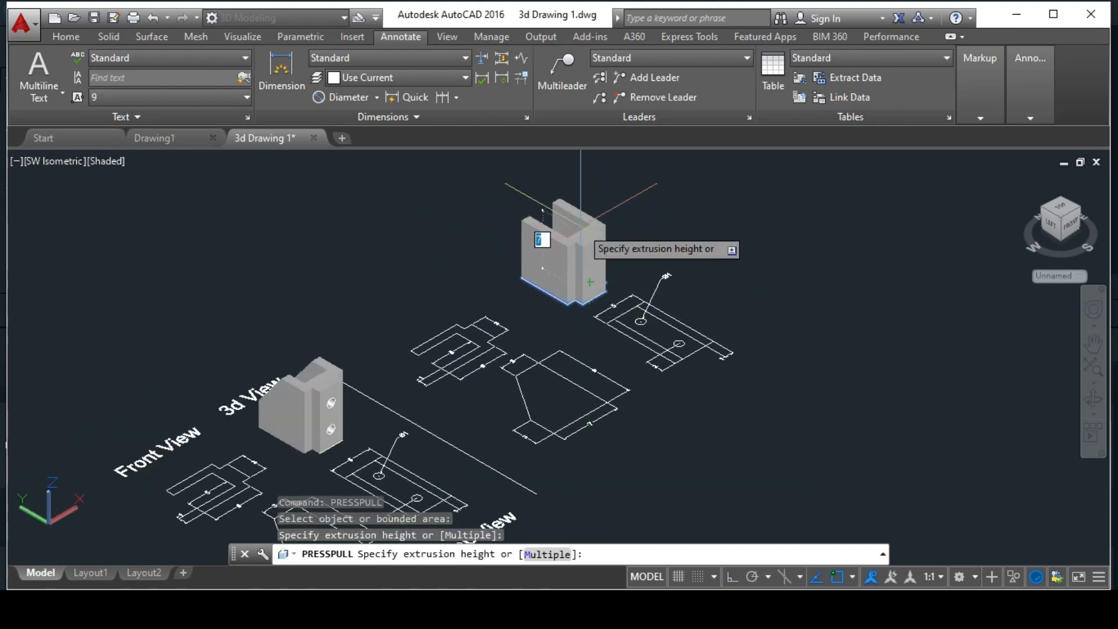
middle_drag(581, 228, 548, 250)
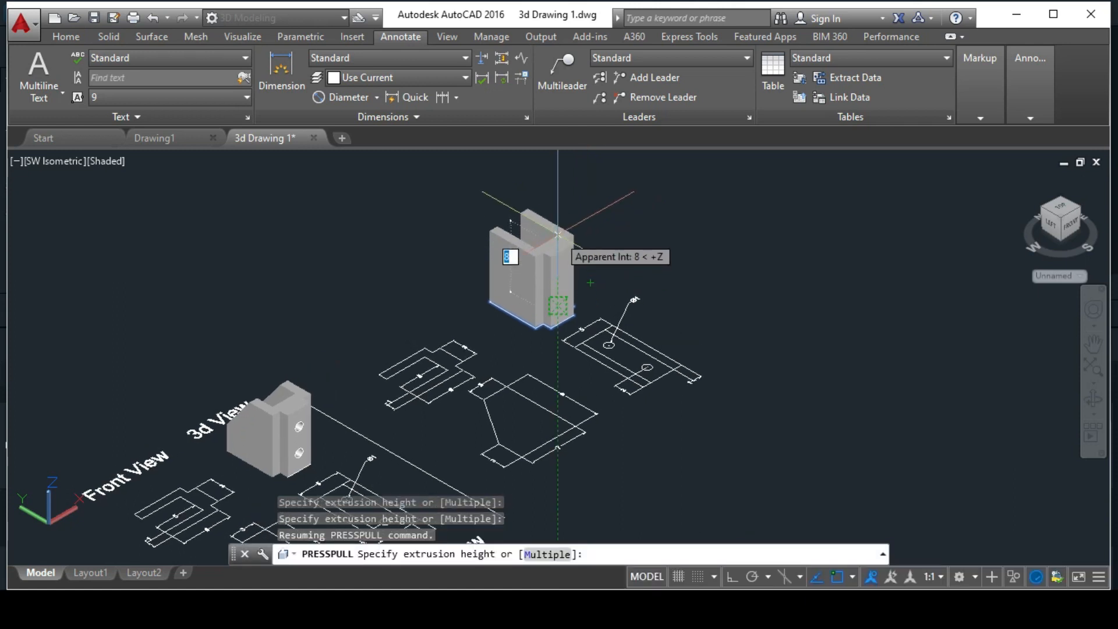
scroll(558, 233, up, 3)
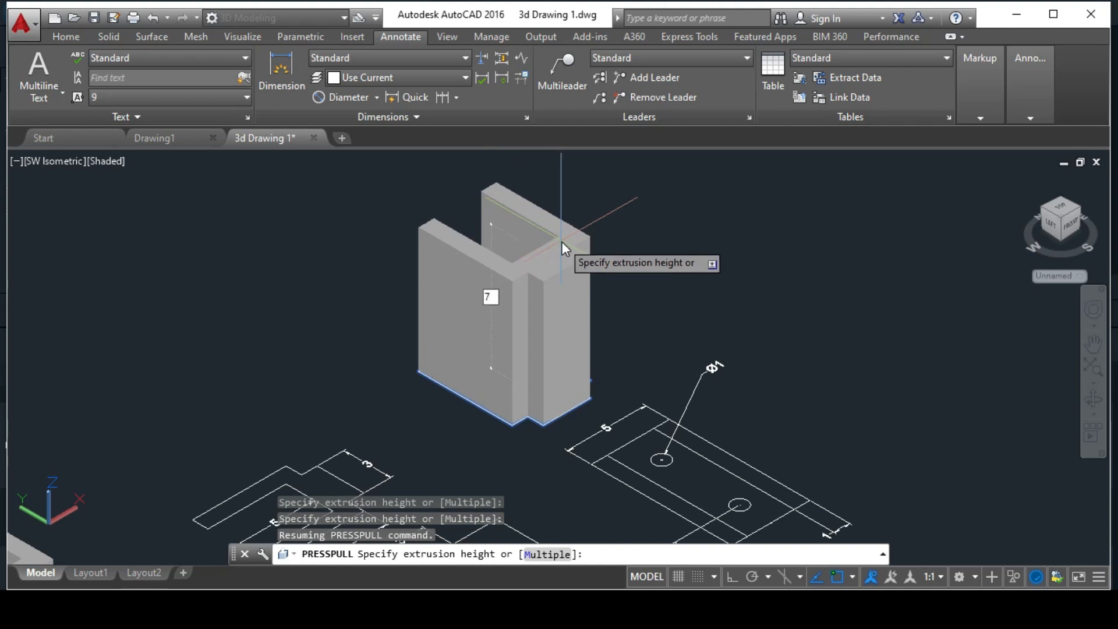
text(7)
key(Return)
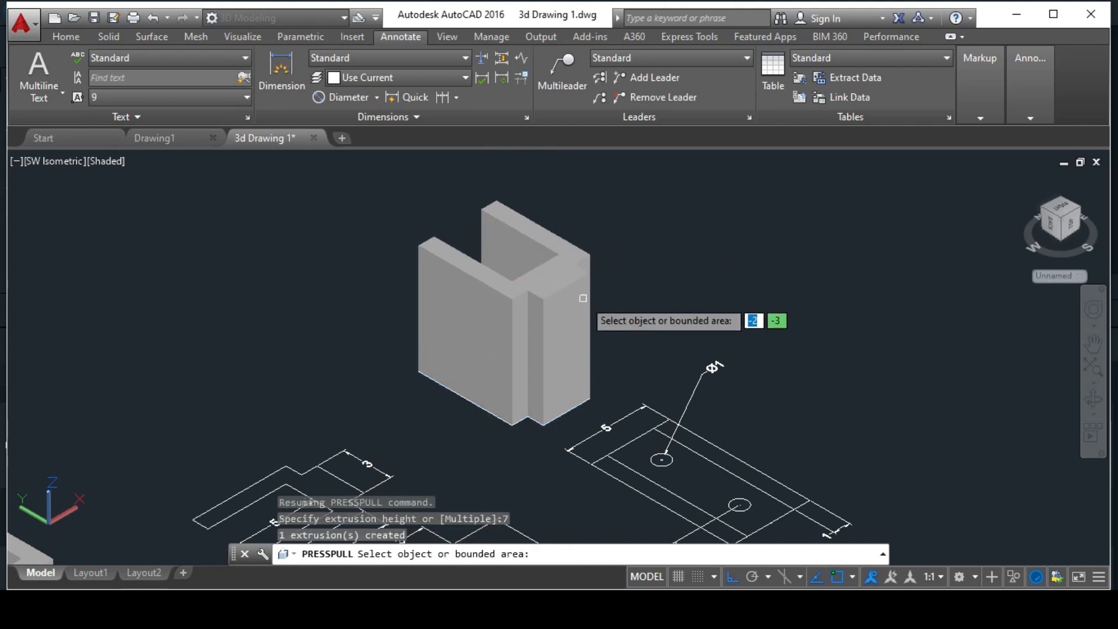
key(Return)
Step: Examine the two holes on the reference 3D bracket and compare it with the new extruded solid
scroll(613, 344, down, 3)
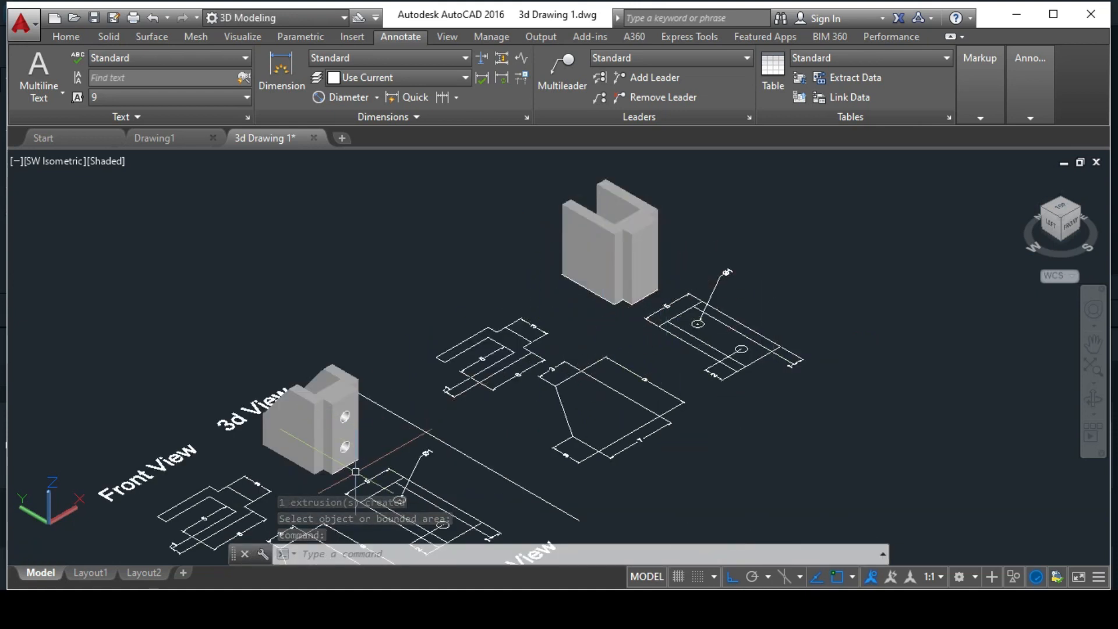
scroll(356, 471, up, 3)
scroll(341, 388, up, 2)
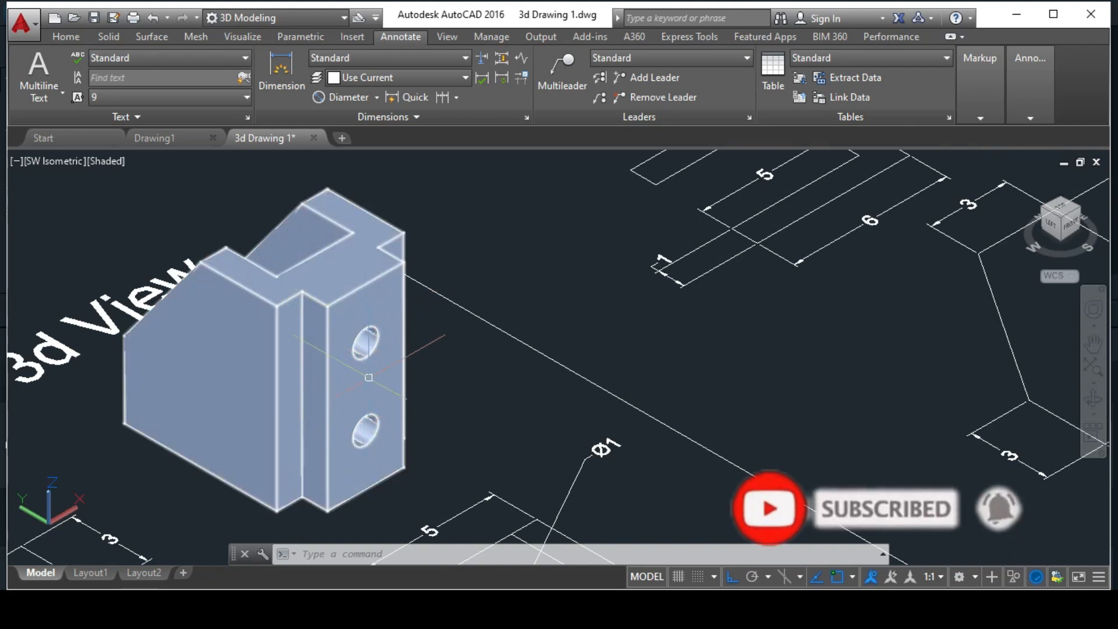
scroll(368, 377, down, 5)
middle_drag(843, 276, 693, 351)
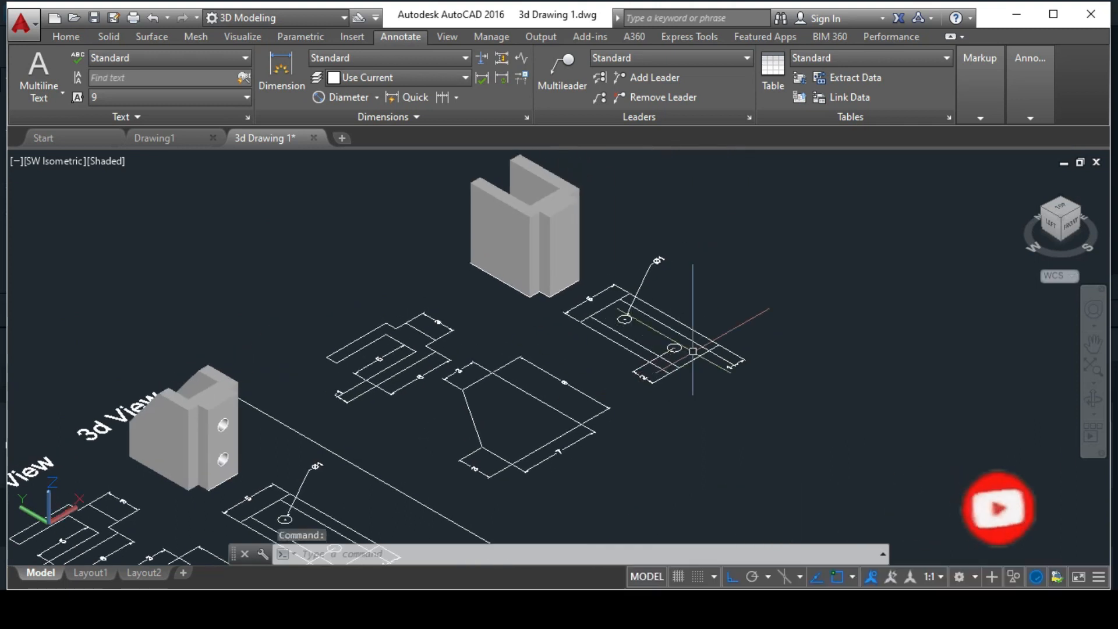
scroll(693, 351, down, 4)
scroll(691, 334, up, 5)
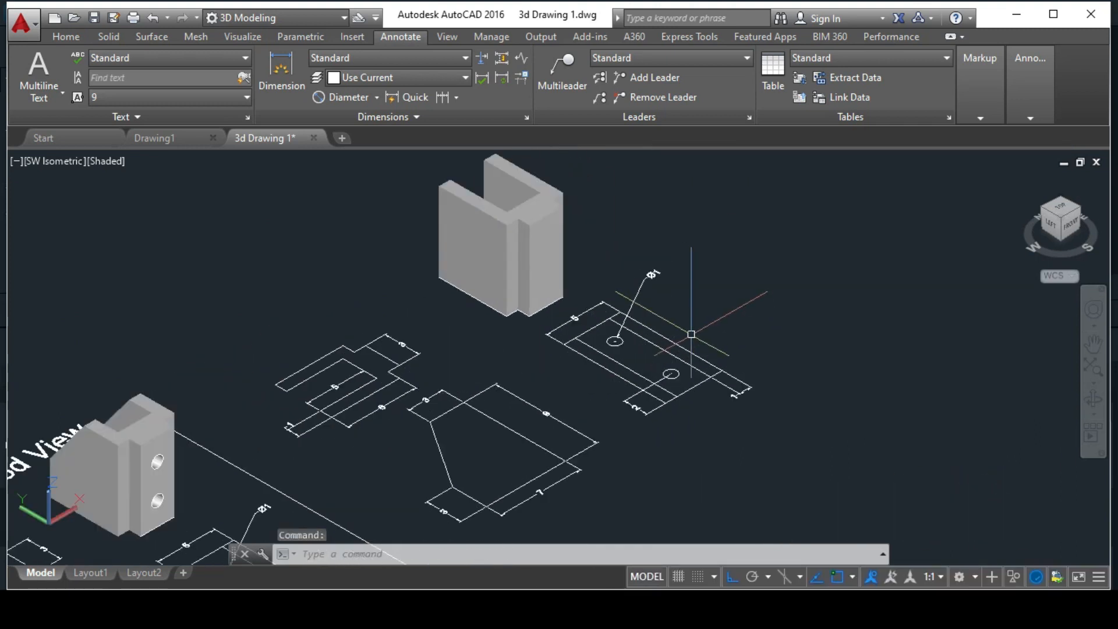
Step: Draw a 2-unit guide line straight down the solid's narrow front face from the midpoint of its top edge
scroll(556, 203, up, 2)
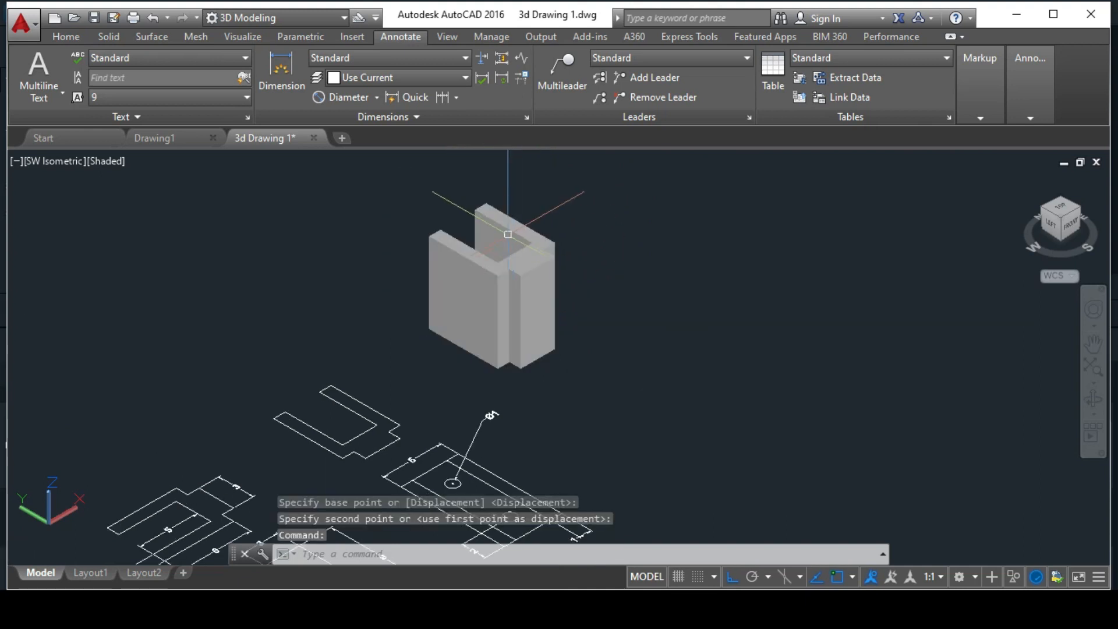
scroll(507, 233, up, 2)
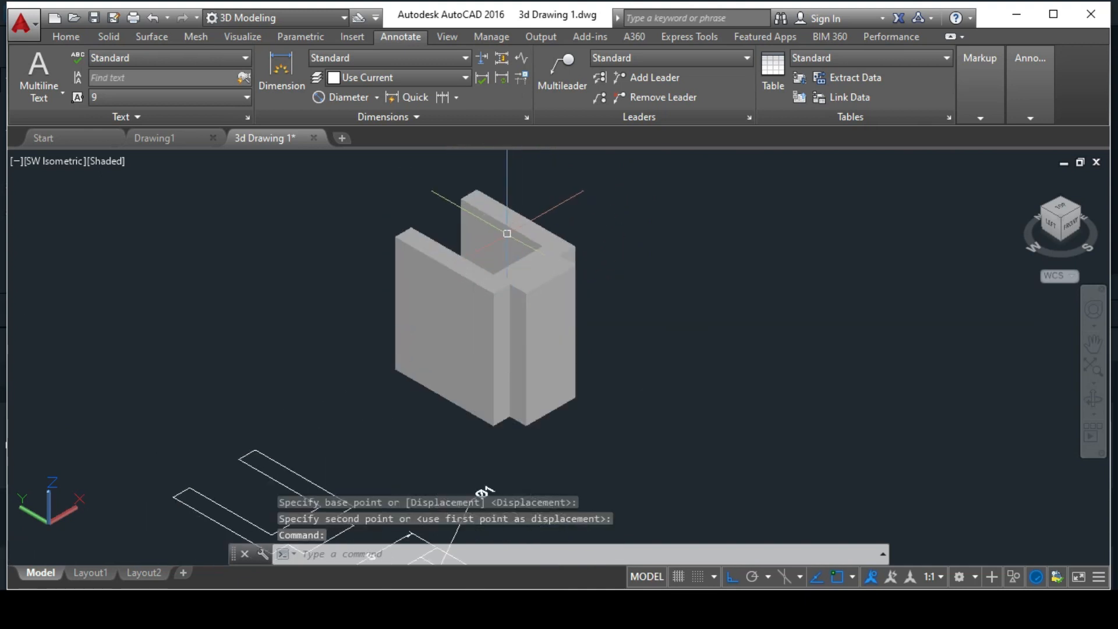
text(l)
key(Return)
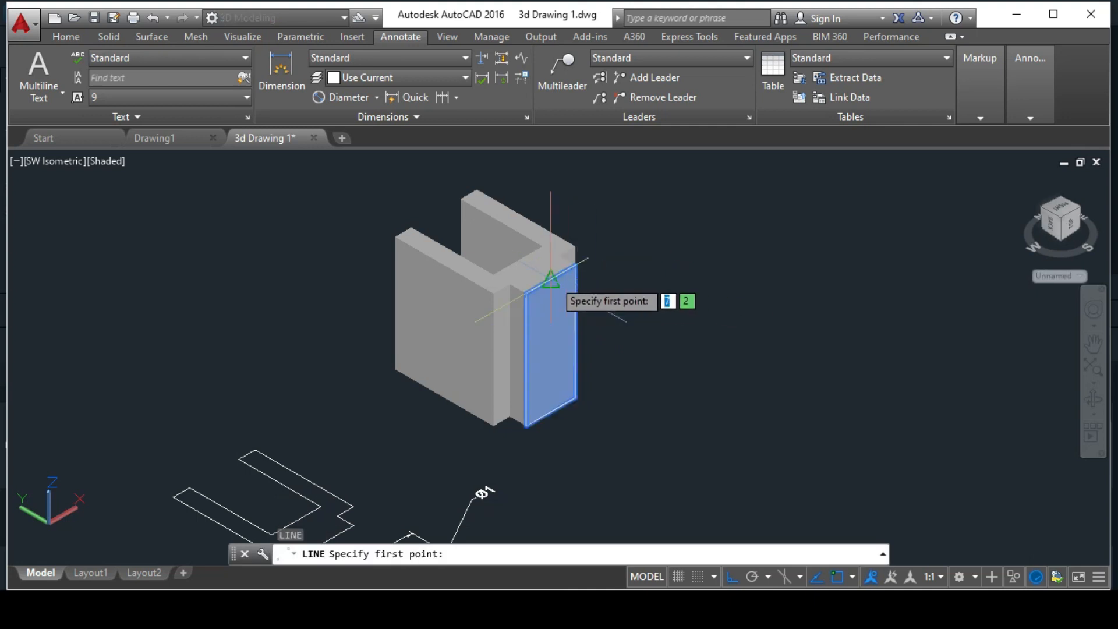
click(550, 279)
text(2)
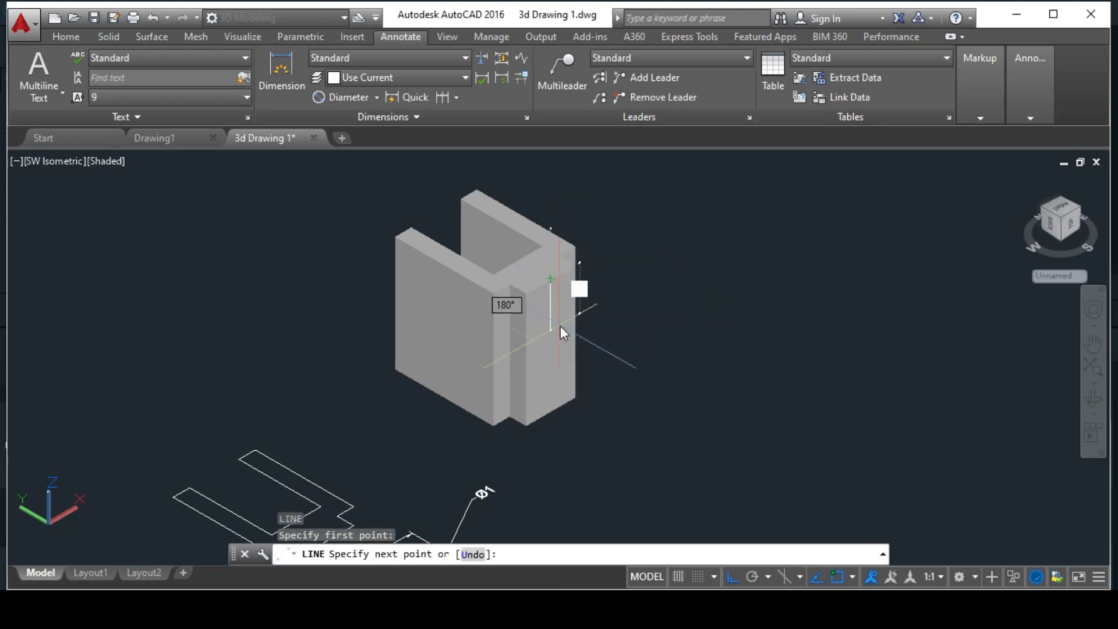
key(Return)
key(Escape)
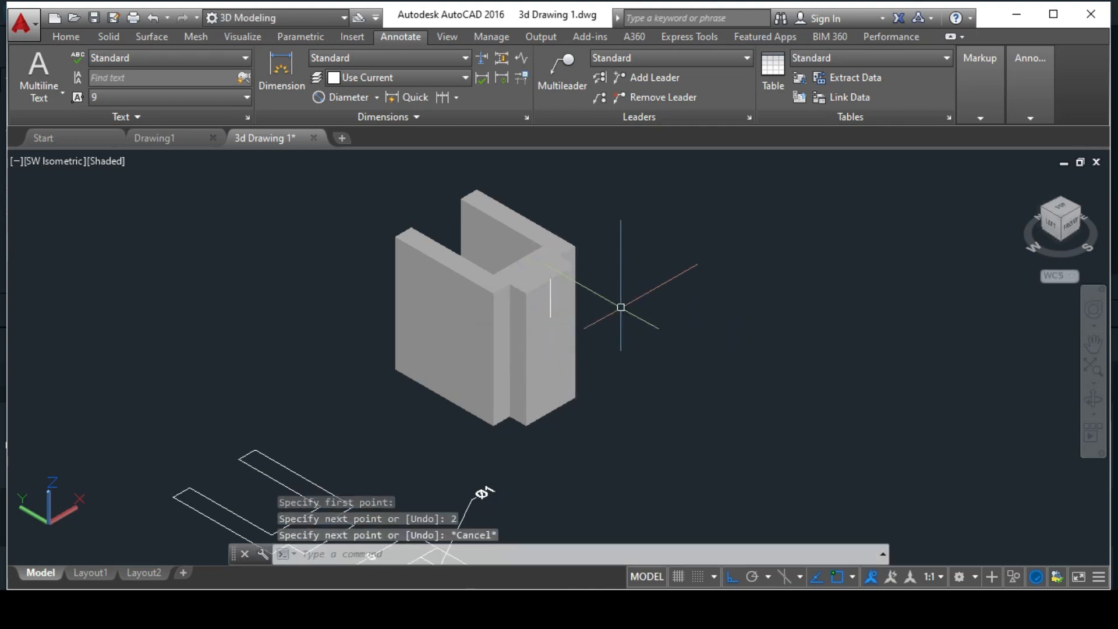
Step: Draw a circle of diameter 1 on the front face, centred on the guide line's lower end
scroll(568, 314, up, 2)
text(circle)
key(Return)
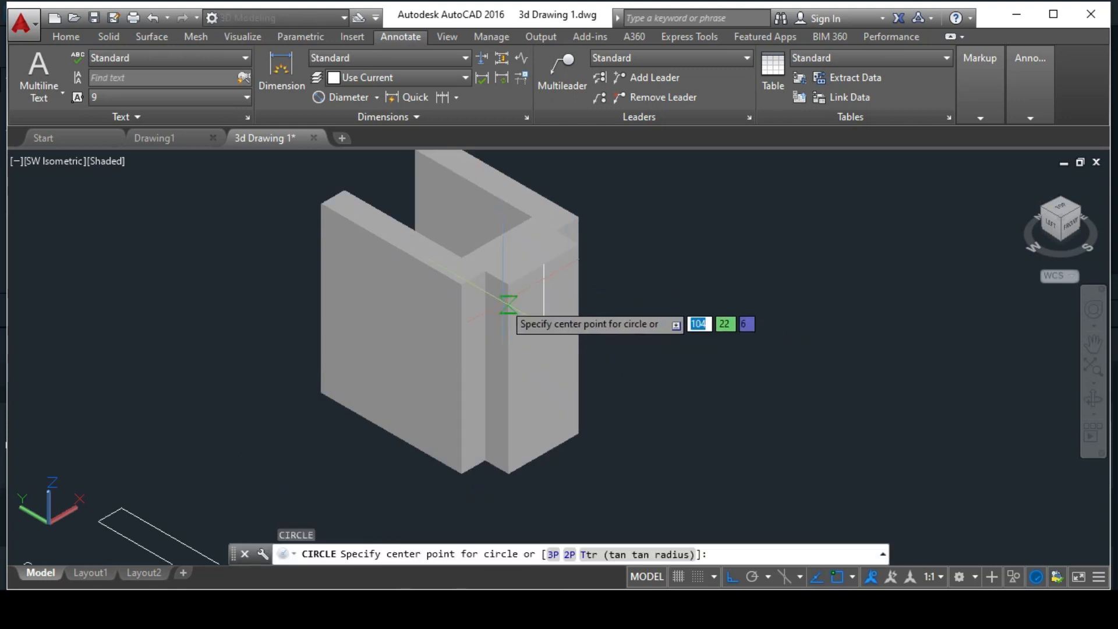
click(543, 317)
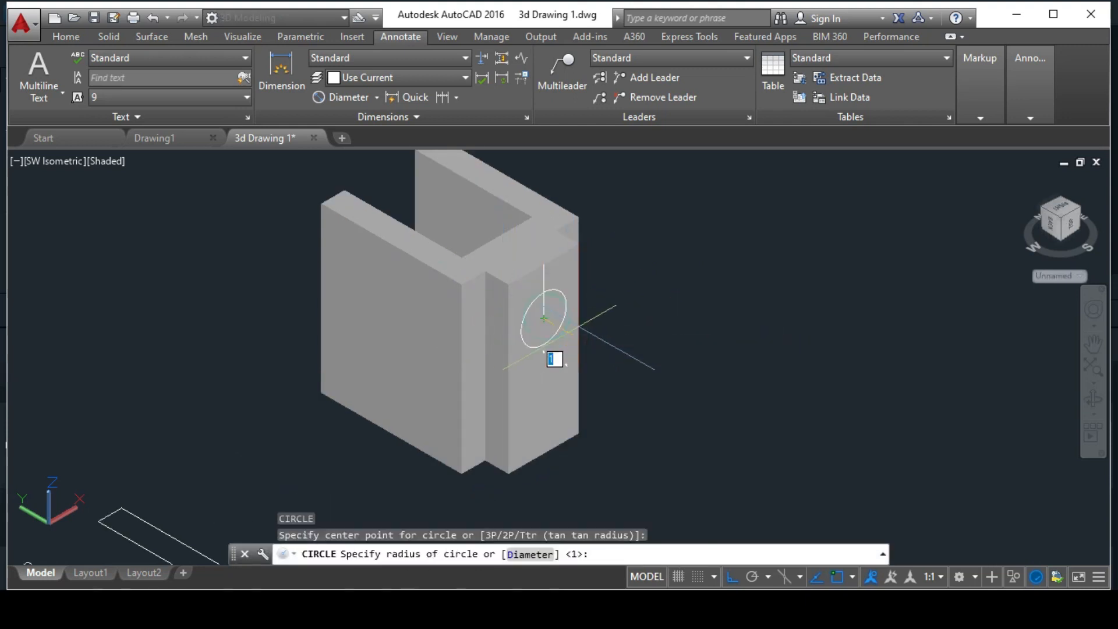
text(d)
key(Return)
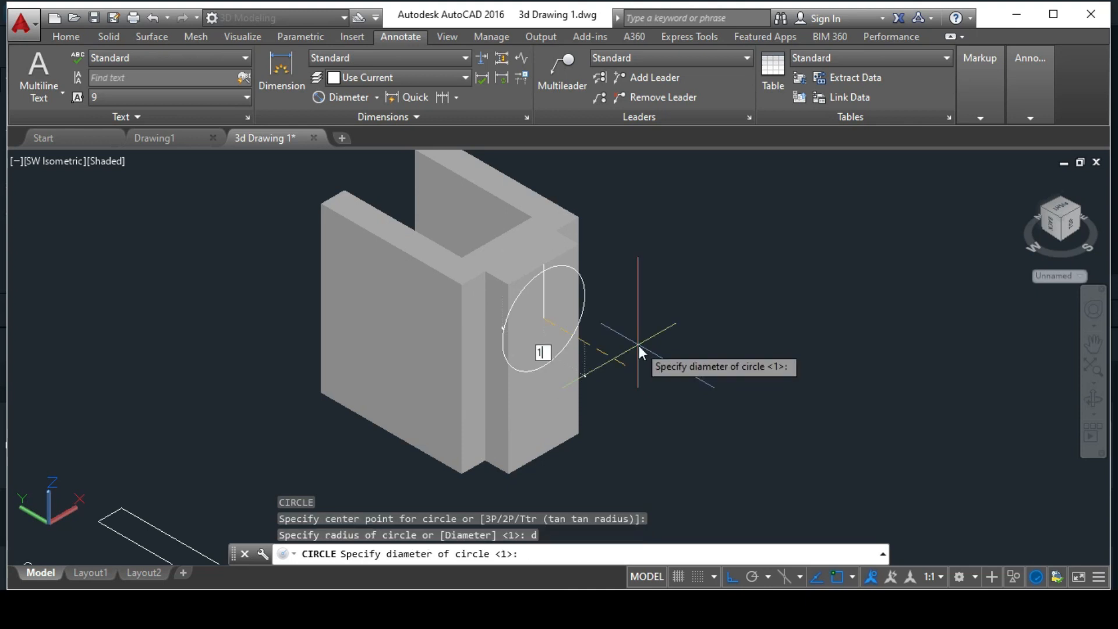
text(1)
key(Return)
text(m)
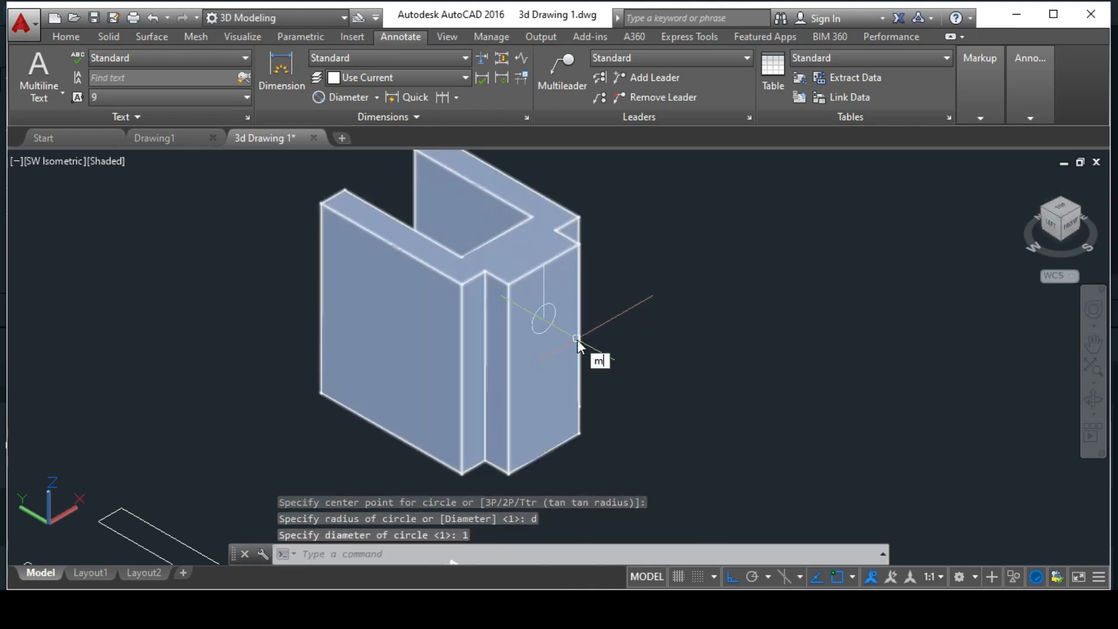
text(i)
key(Return)
click(552, 320)
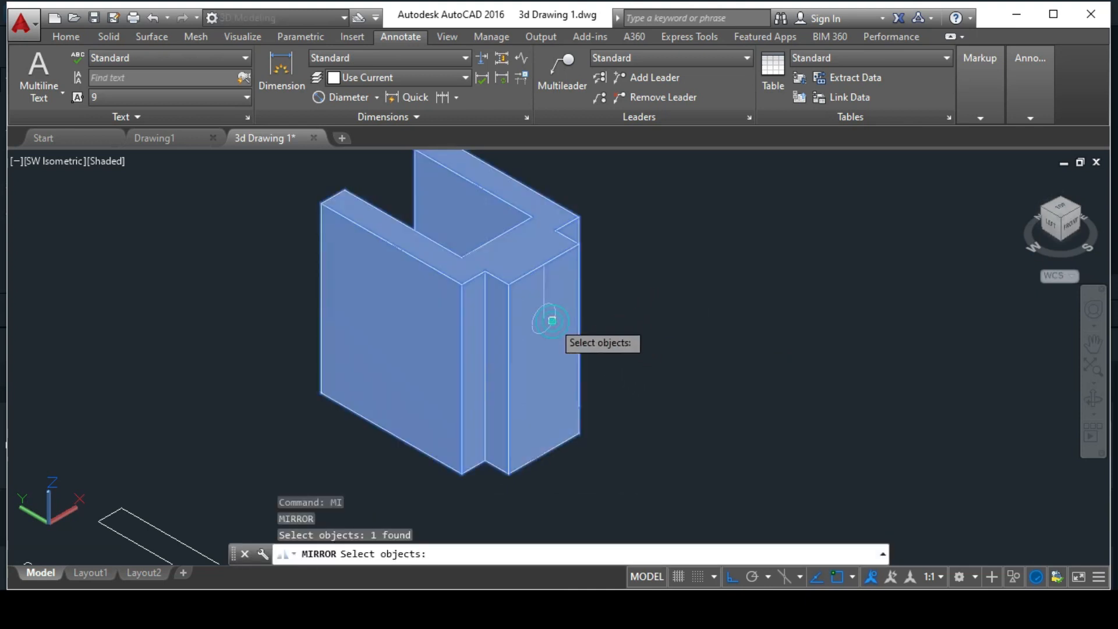
key(Escape)
Step: Mirror the circle about a horizontal line through the midpoint of the front face's vertical edge, keeping the original circle
key(Return)
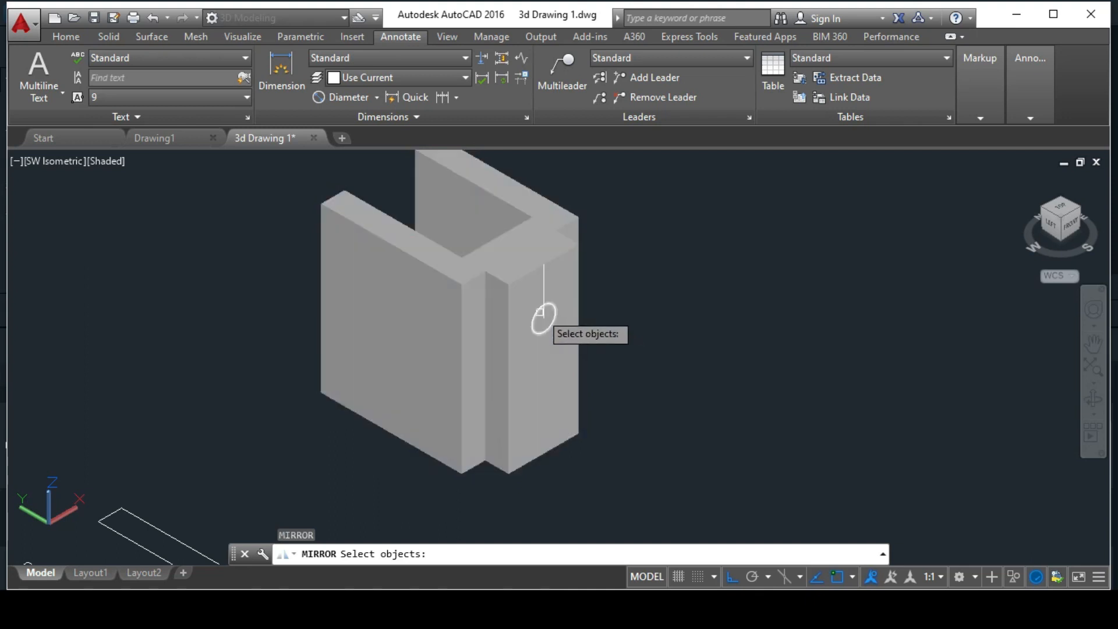
click(539, 313)
key(Return)
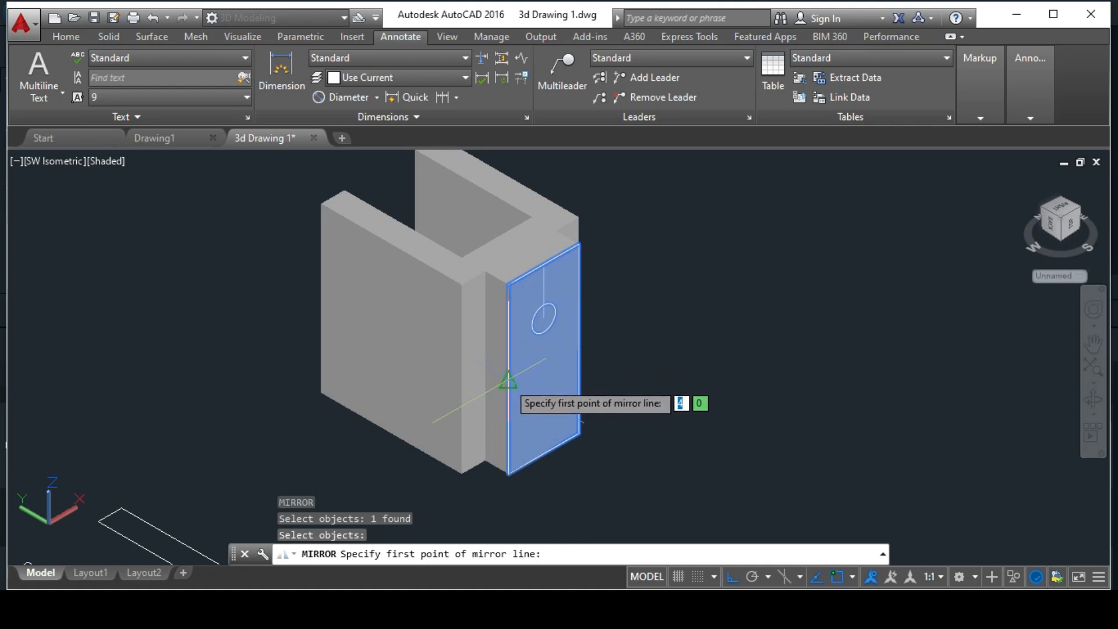
click(508, 380)
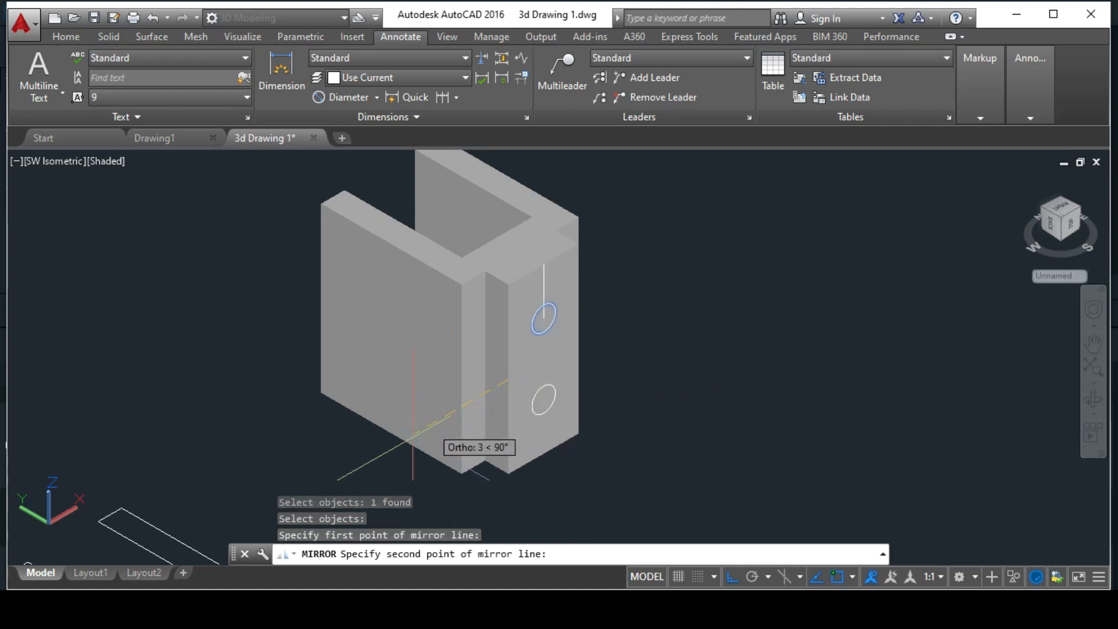
click(366, 456)
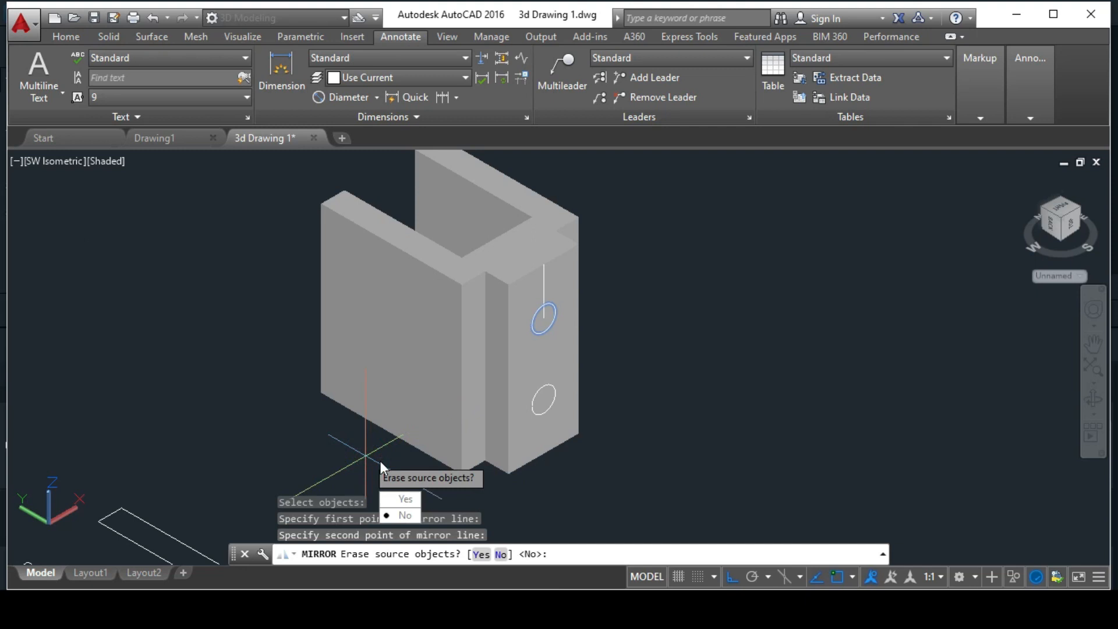
click(401, 516)
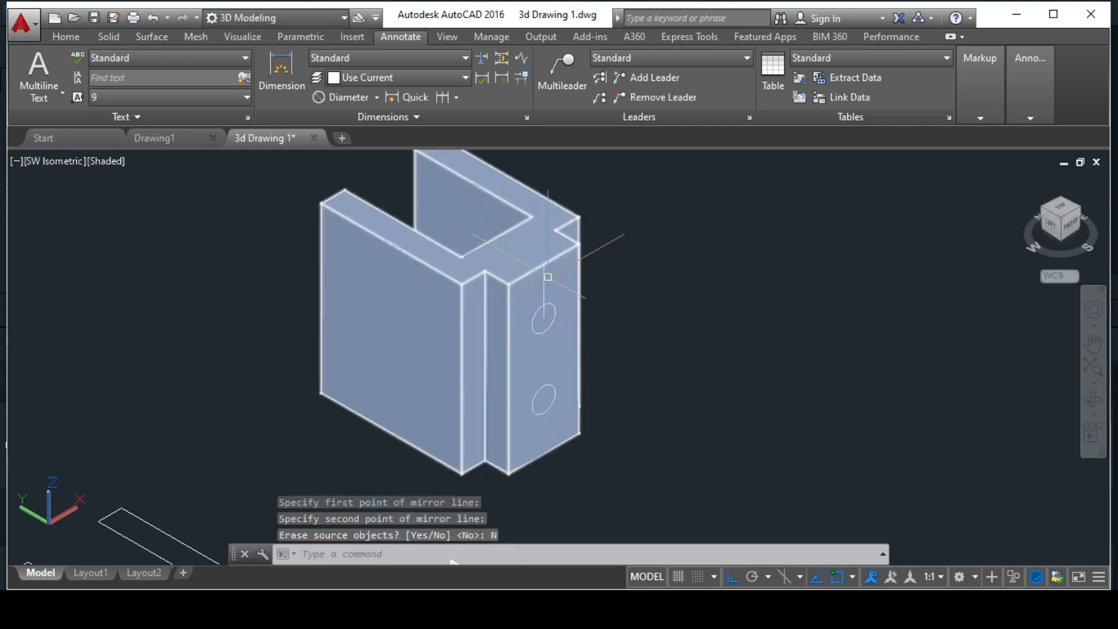
scroll(620, 289, down, 3)
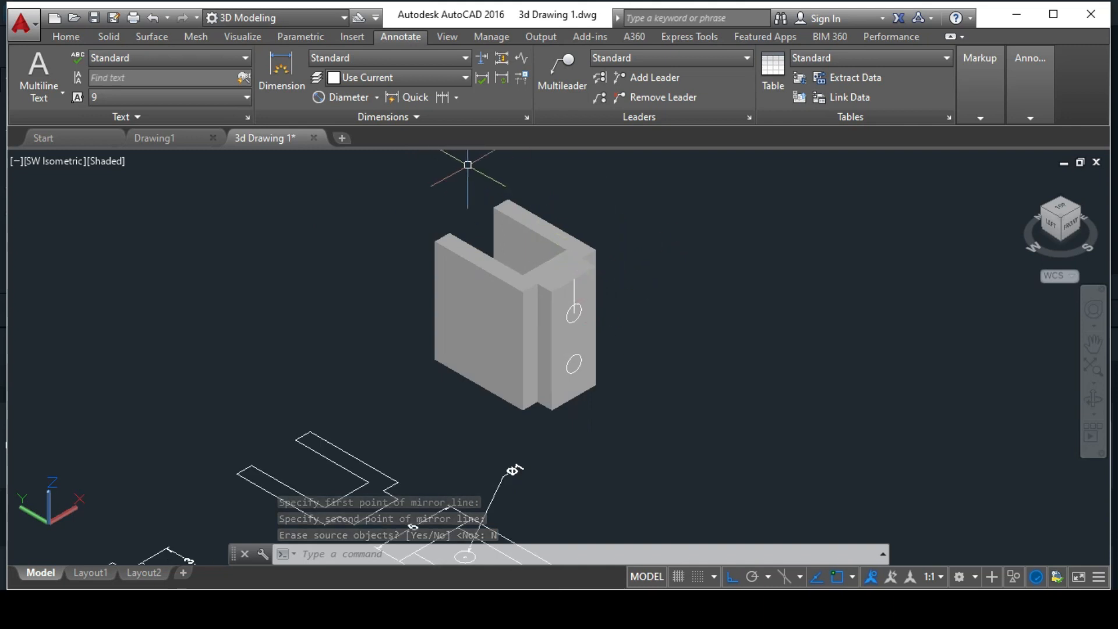
click(687, 252)
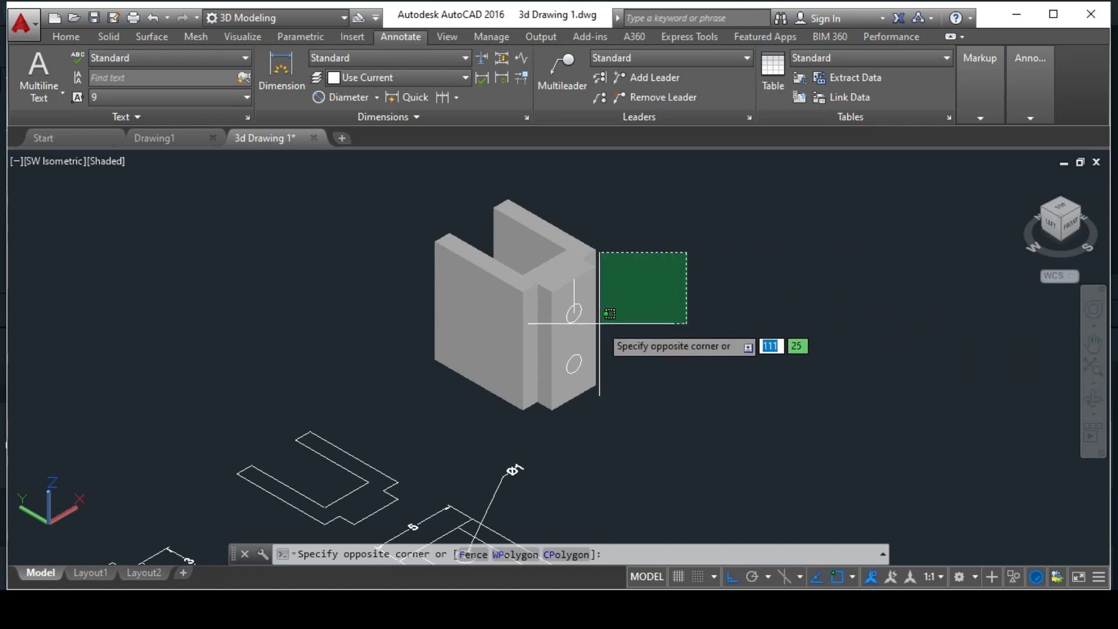
click(790, 304)
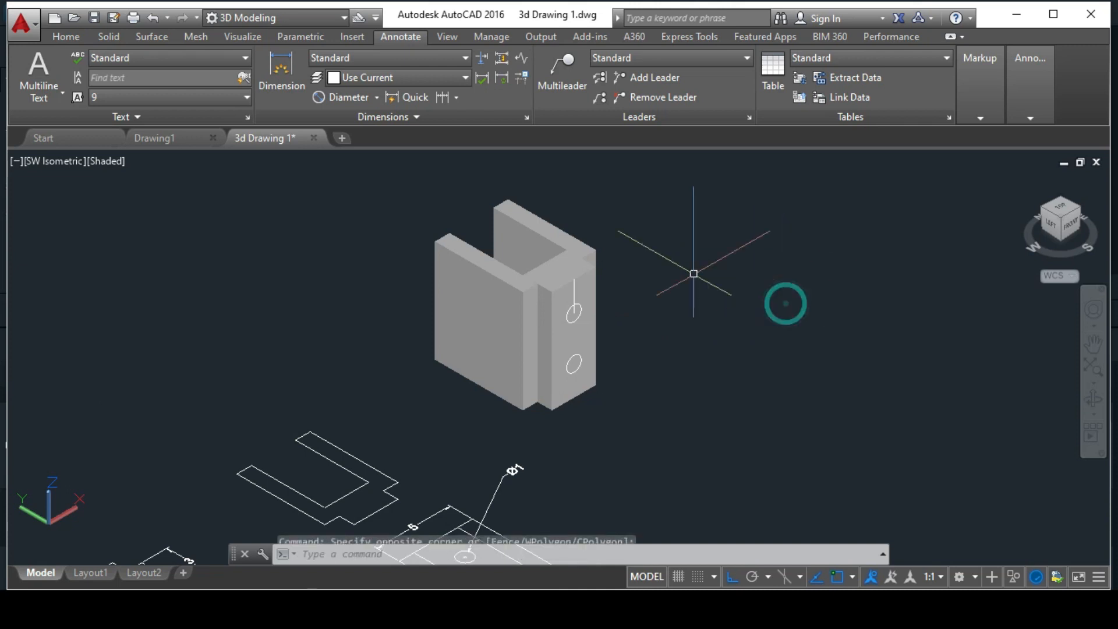
Step: Delete the vertical guide line above the upper circle on the solid's front face
scroll(516, 235, up, 4)
scroll(457, 193, down, 3)
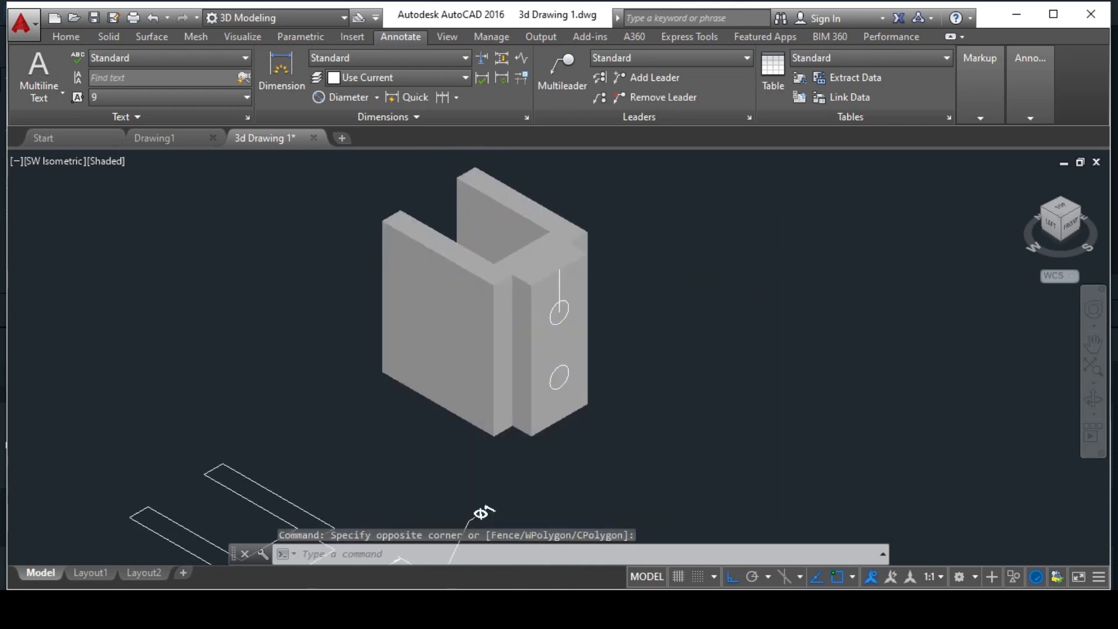
click(419, 167)
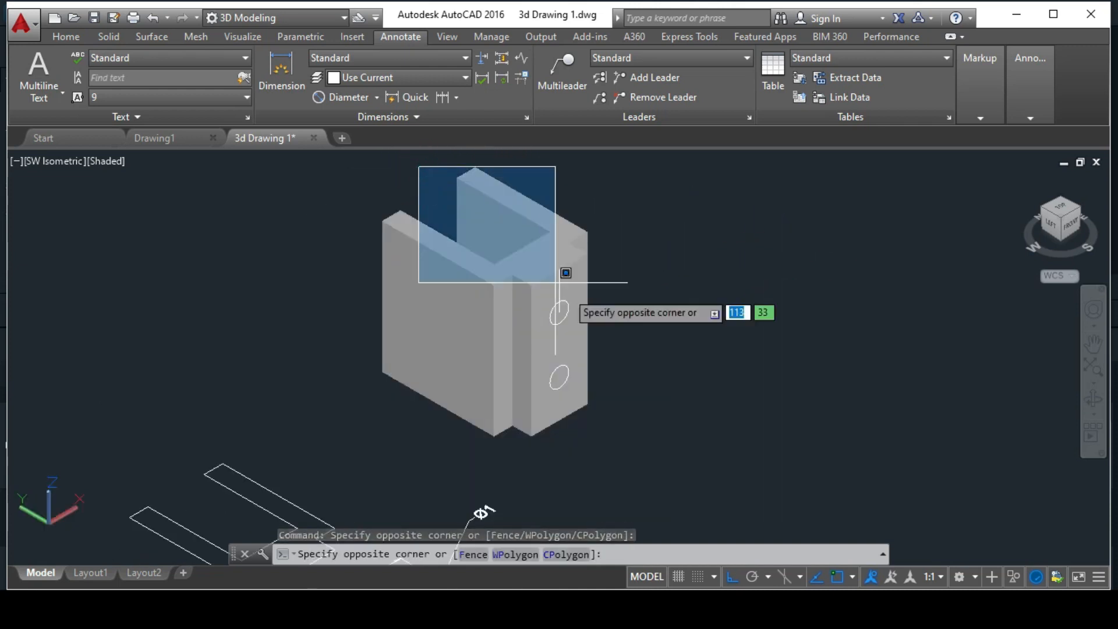
click(609, 319)
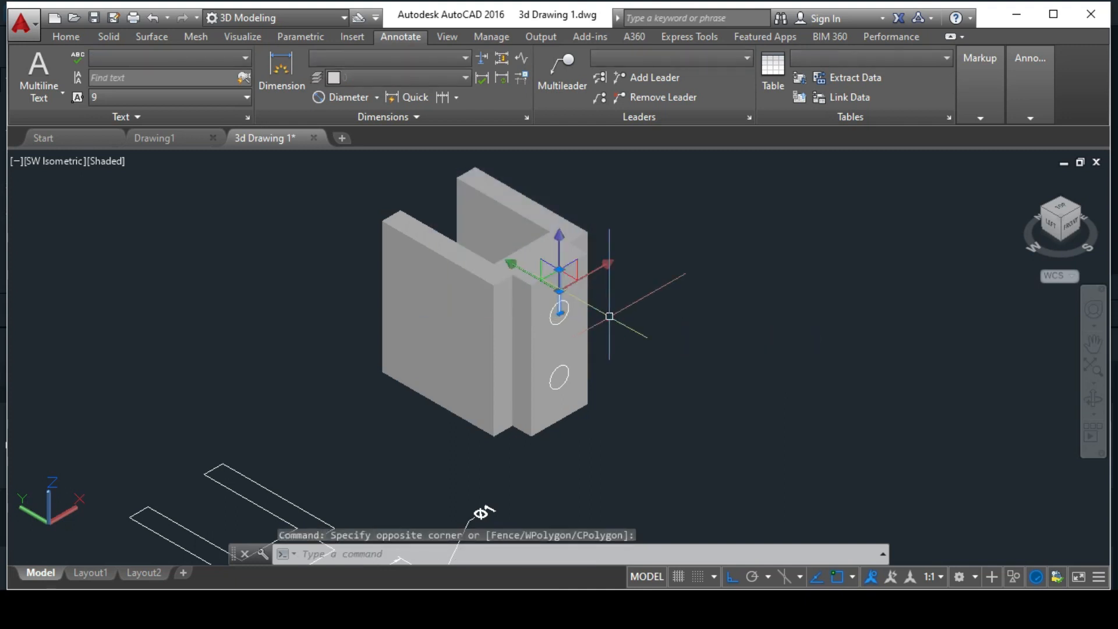
key(Delete)
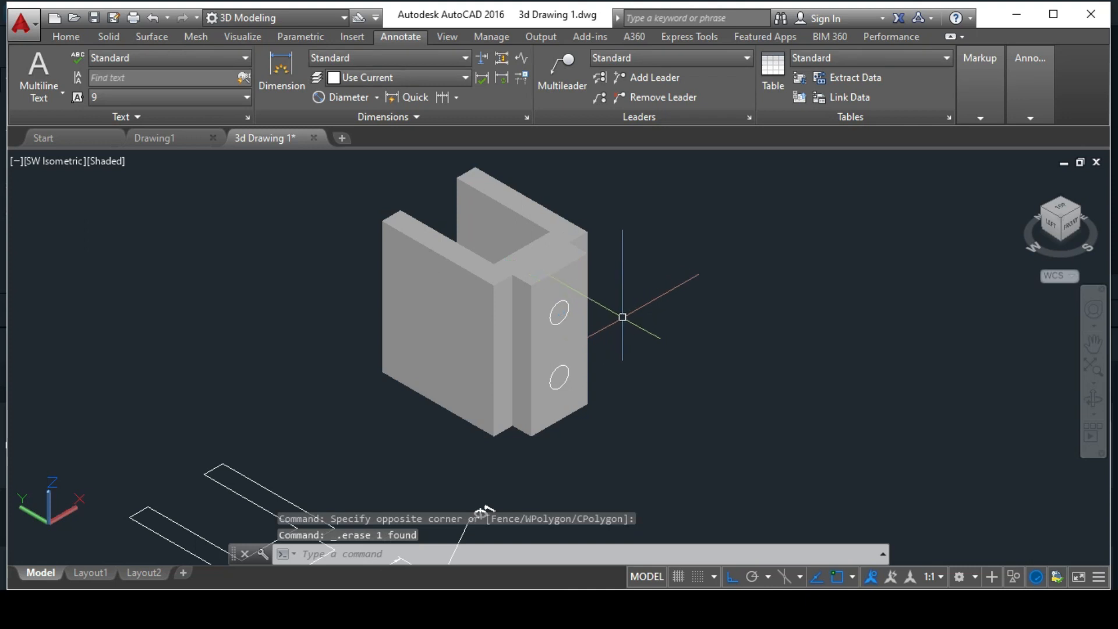
Step: Press-pull the upper circle on the front face backward through the solid to cut the first hole
text(presspull)
key(Return)
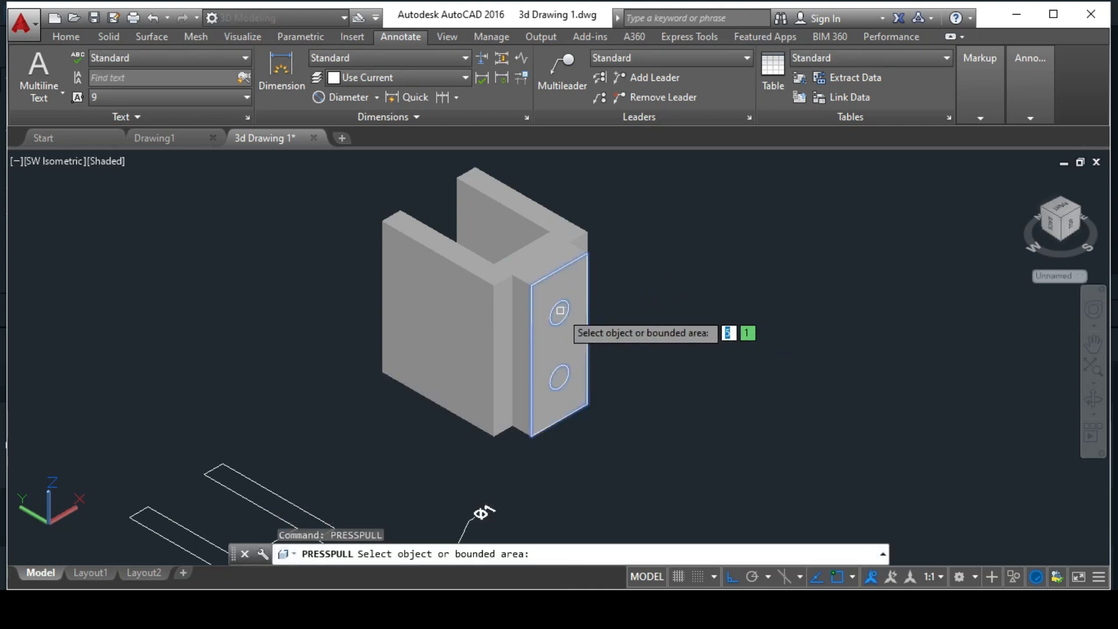
scroll(560, 310, up, 2)
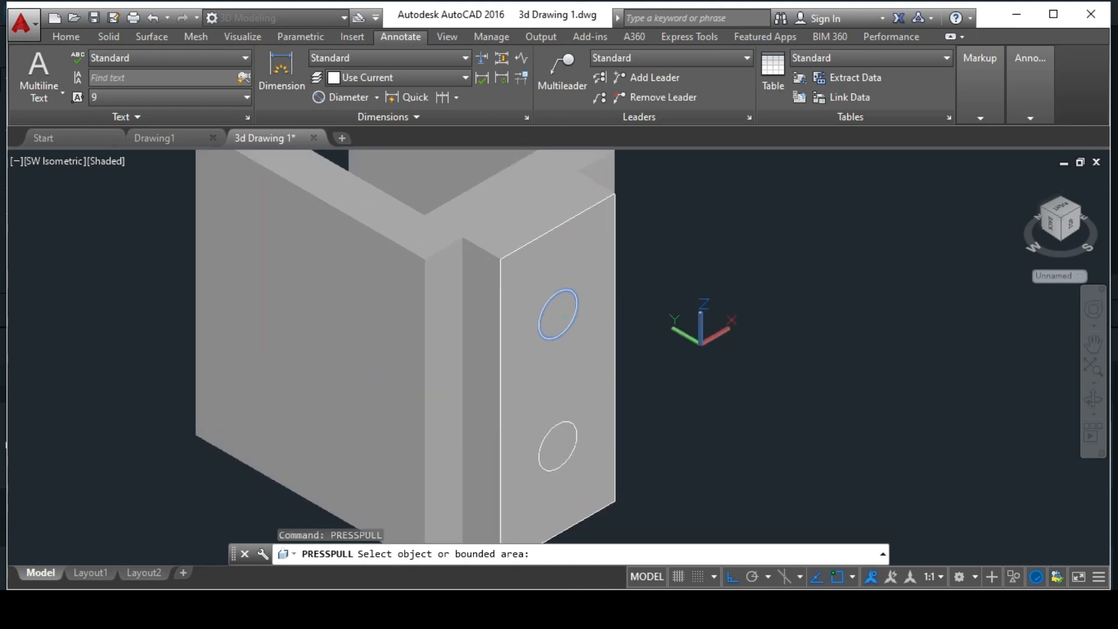
click(558, 314)
scroll(314, 226, down, 4)
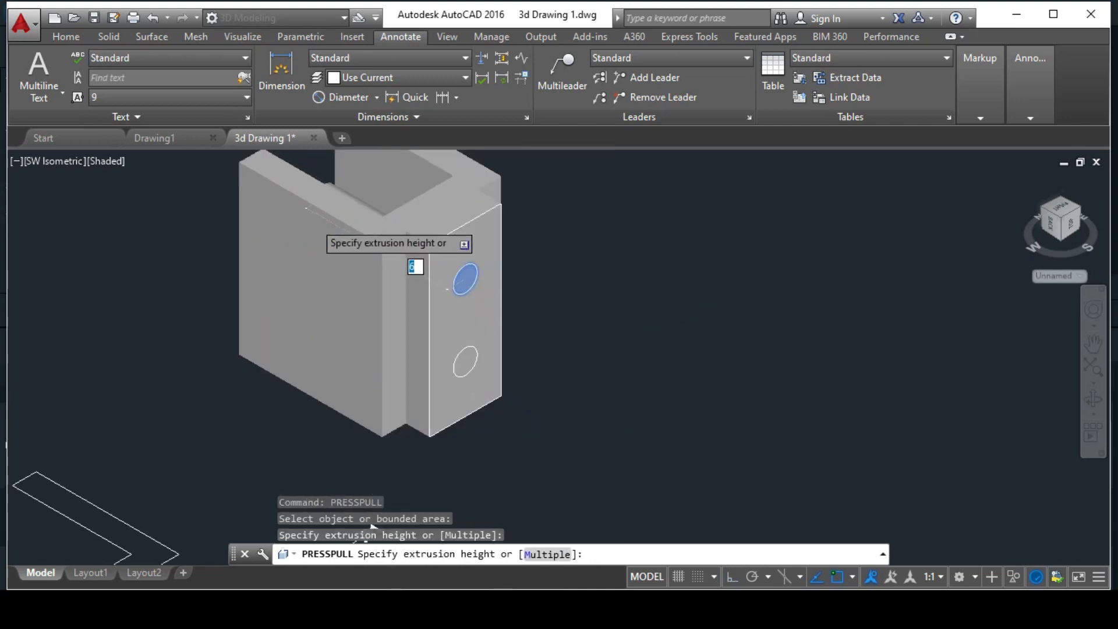
middle_drag(315, 226, 408, 377)
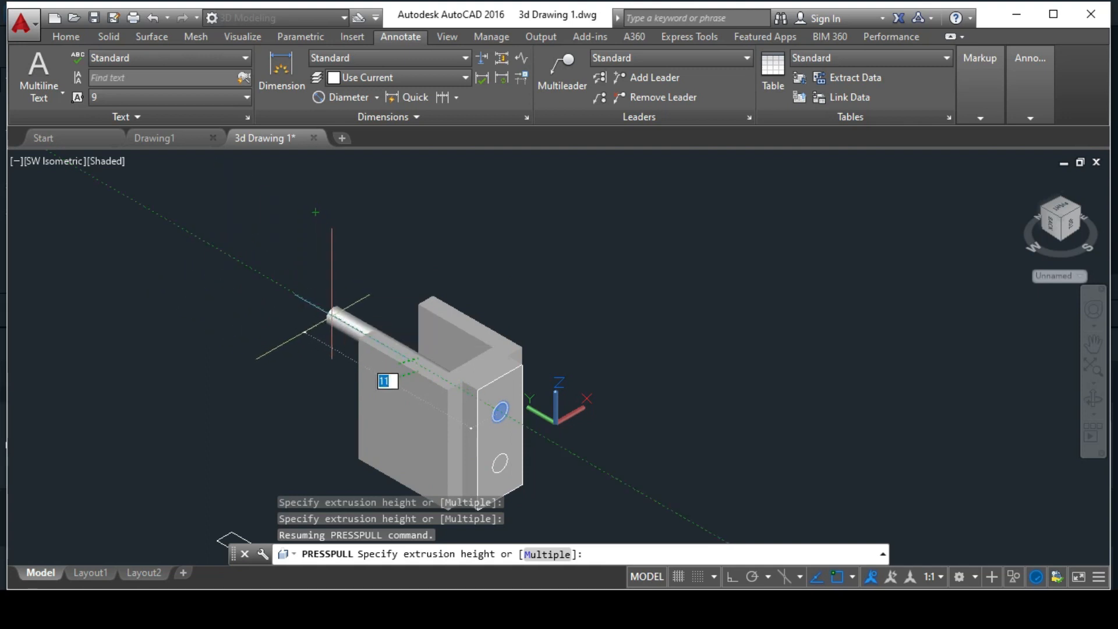
text(-2)
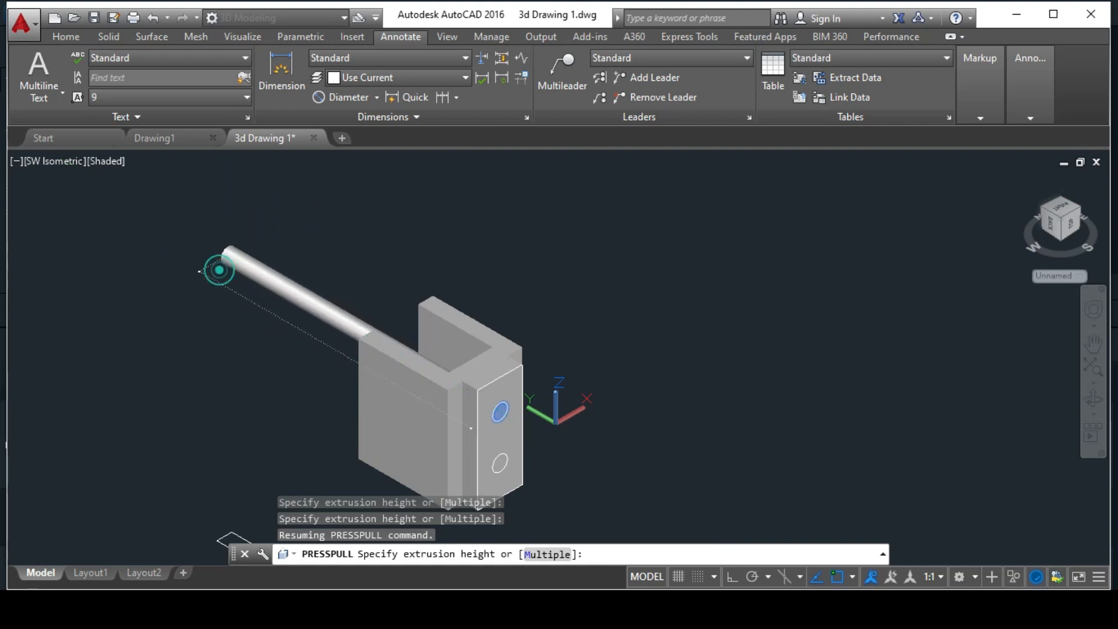
key(Return)
scroll(478, 435, up, 3)
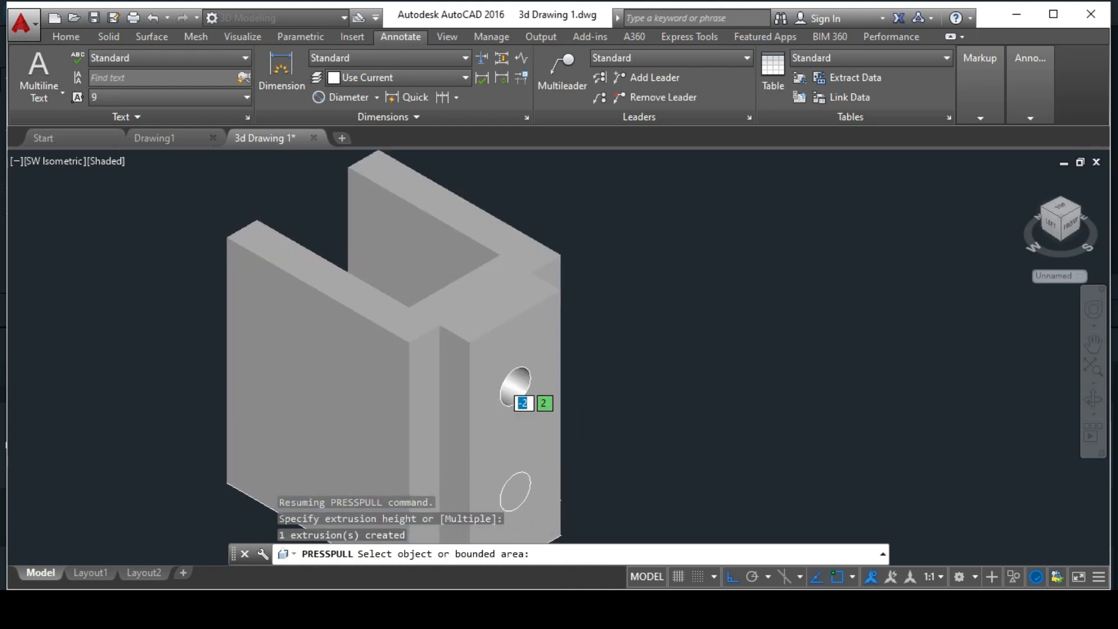
Step: Press-pull the lower circle on the front face backward about 22 units through the solid to cut the second hole
scroll(512, 401, down, 4)
scroll(509, 422, up, 3)
scroll(500, 397, up, 4)
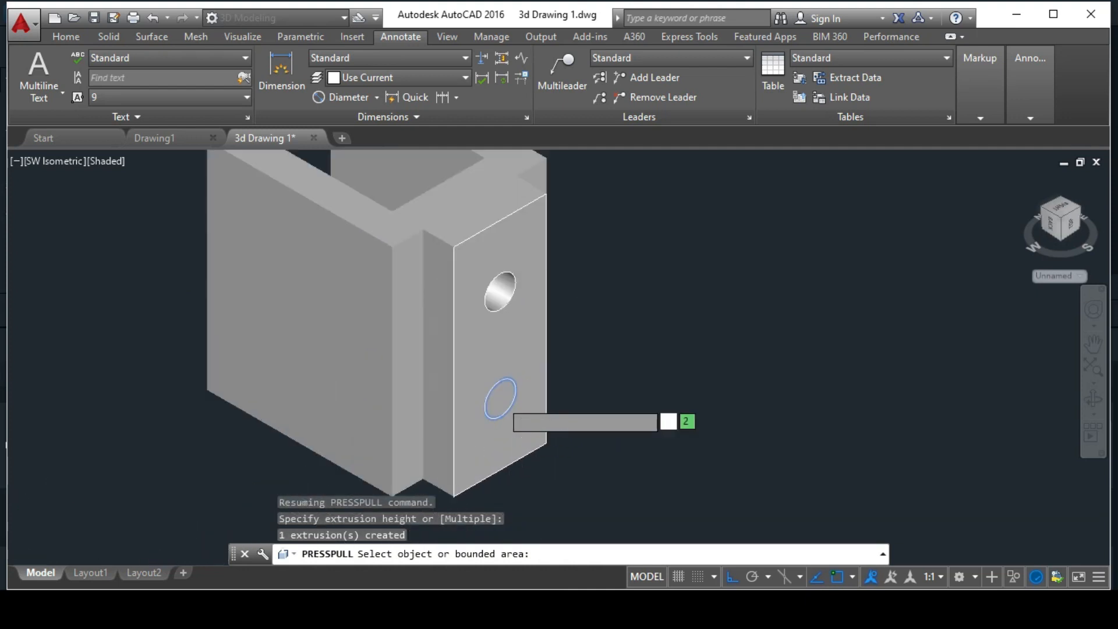
click(503, 396)
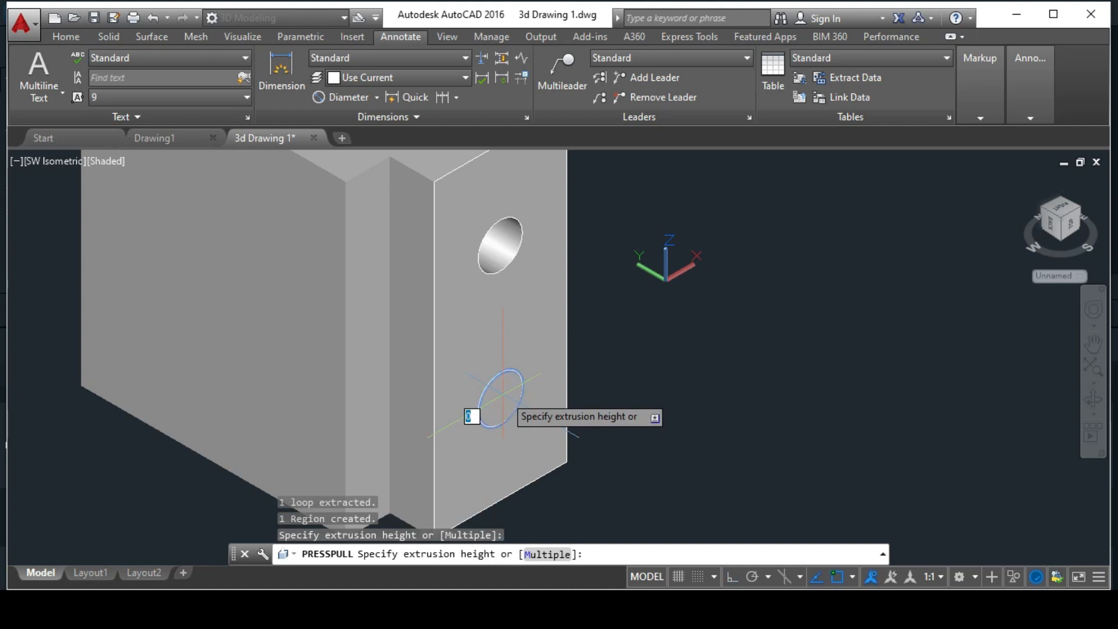
scroll(499, 399, down, 6)
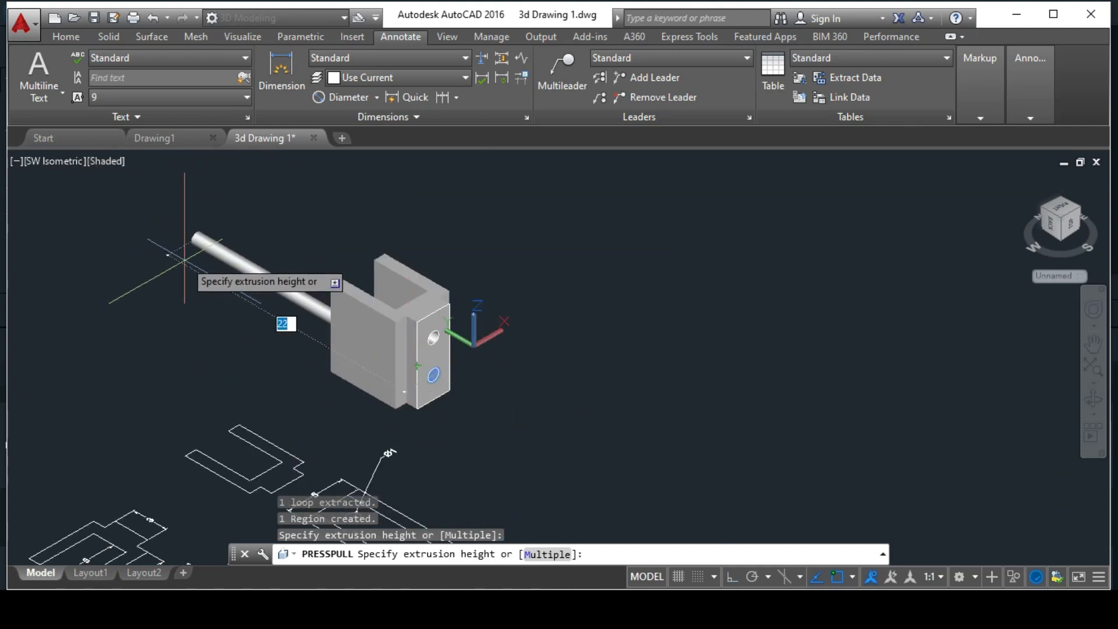
click(180, 254)
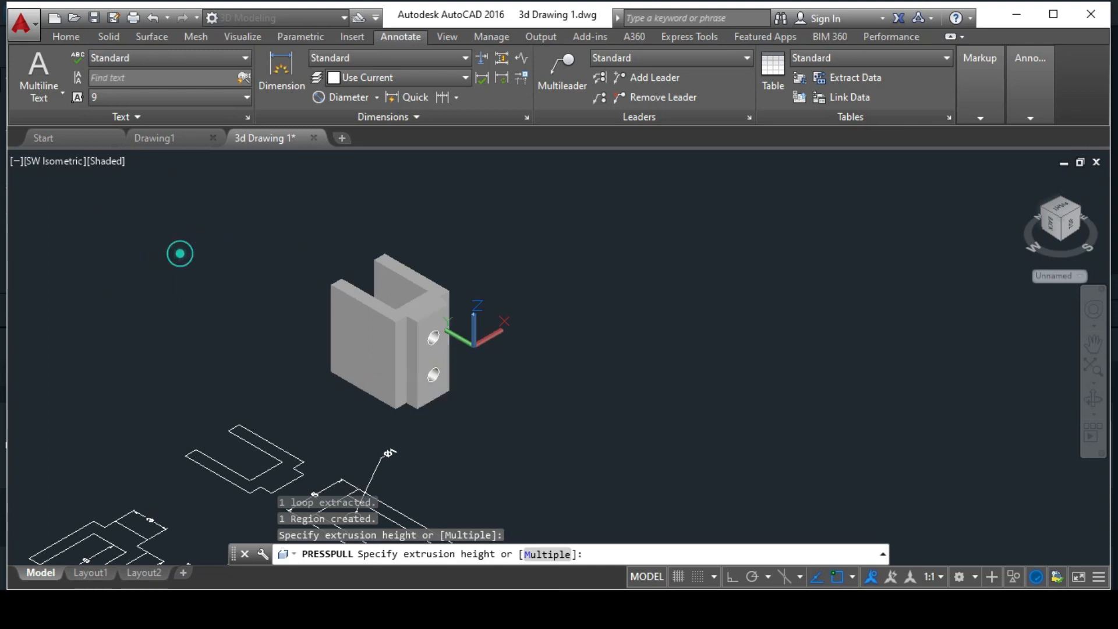
scroll(465, 350, up, 5)
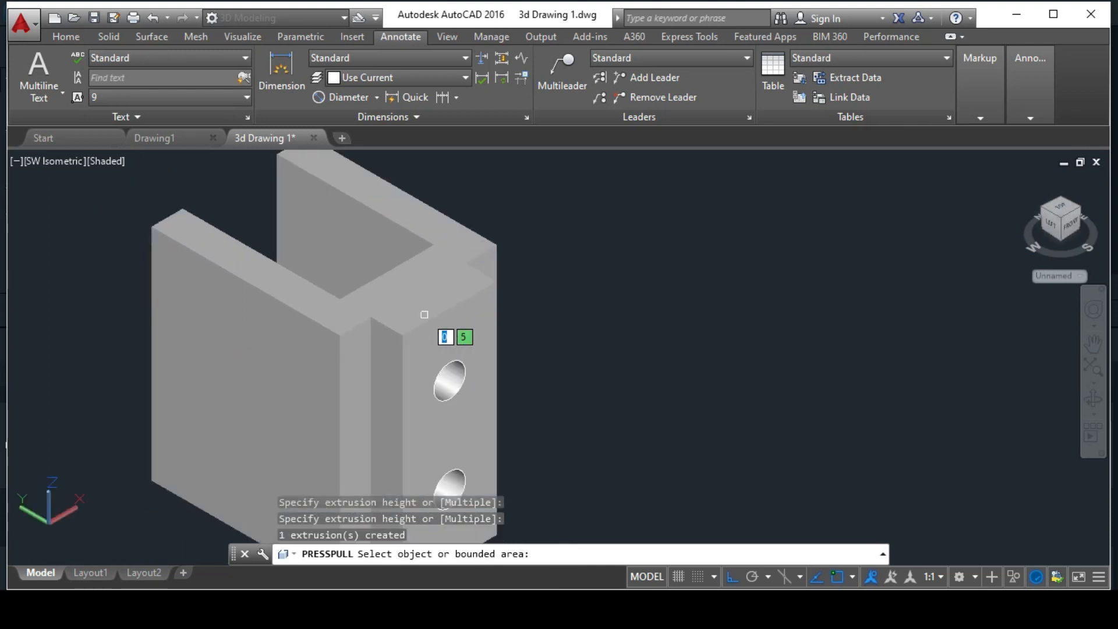
scroll(425, 319, down, 2)
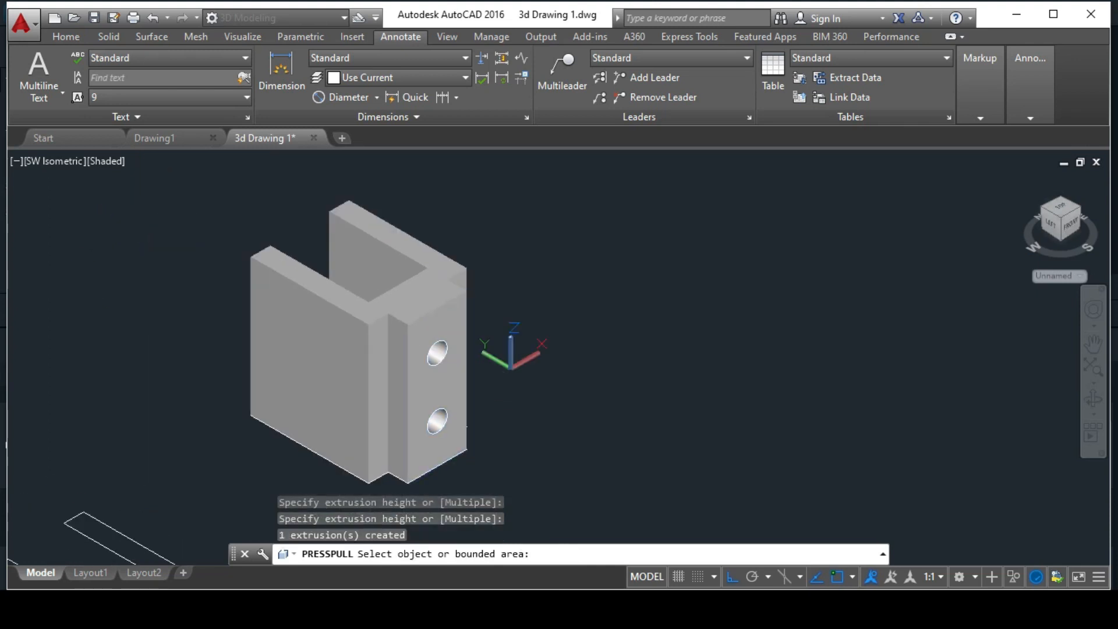
key(Escape)
Step: Examine the sloped corners on the reference 3D bracket and the dimensioned side view, comparing them with the new solid
scroll(465, 357, down, 8)
scroll(301, 470, up, 5)
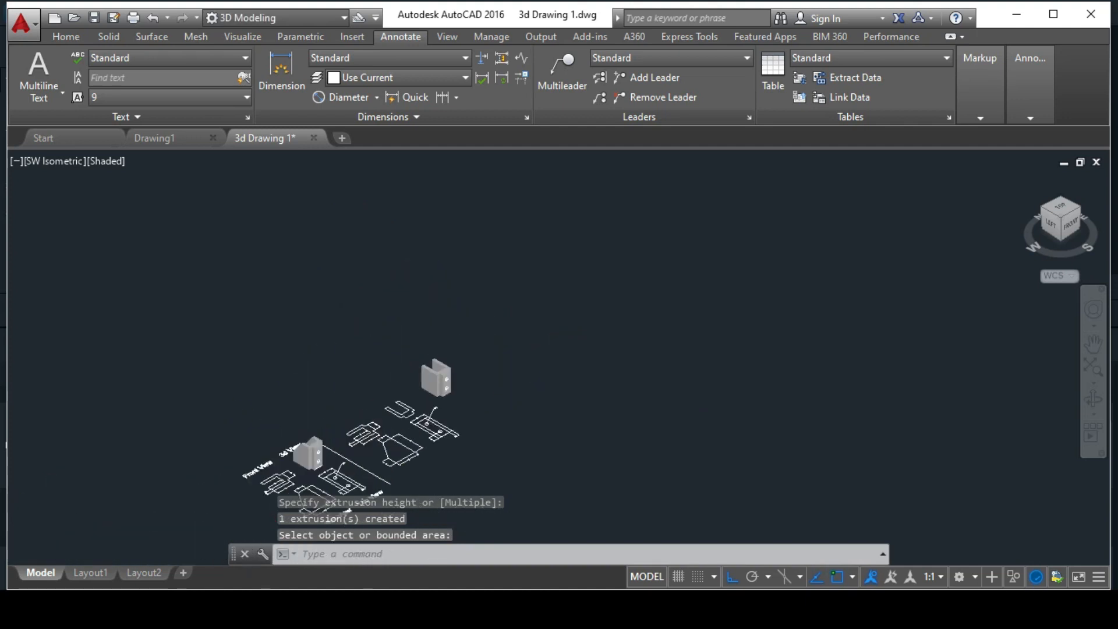
scroll(302, 385, up, 6)
click(350, 318)
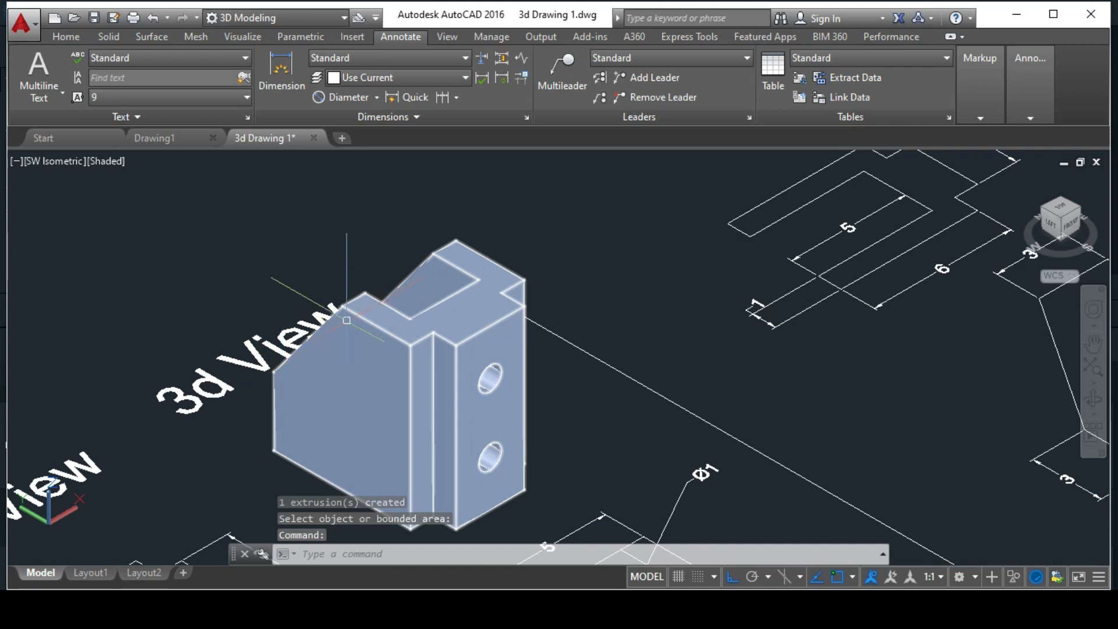
scroll(437, 355, down, 5)
middle_drag(701, 253, 546, 402)
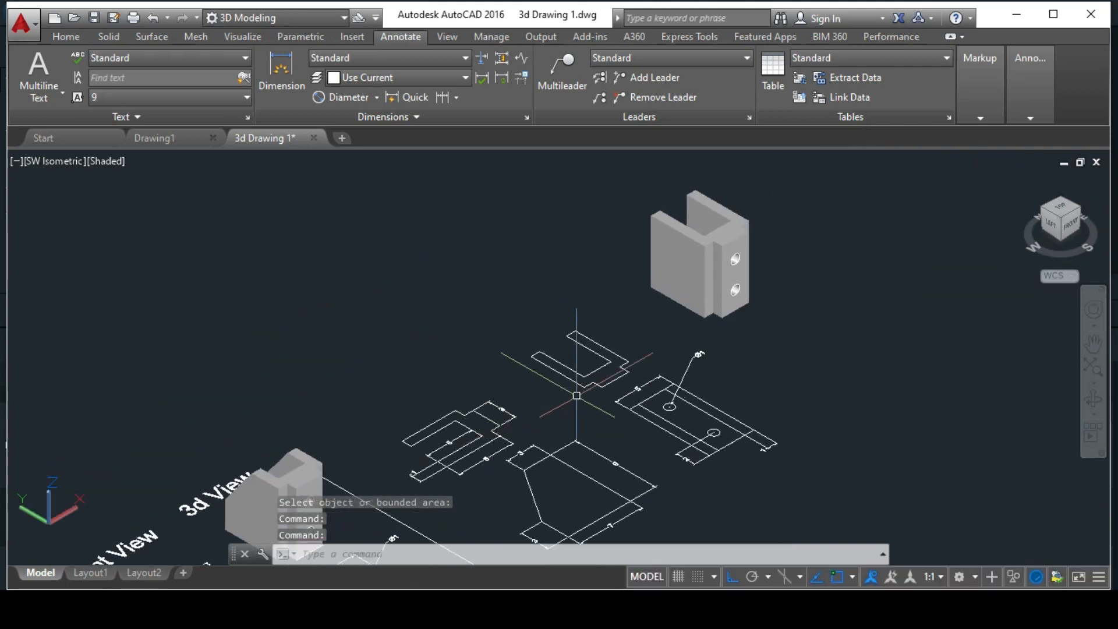
scroll(560, 498, down, 4)
scroll(521, 392, up, 4)
scroll(521, 392, up, 3)
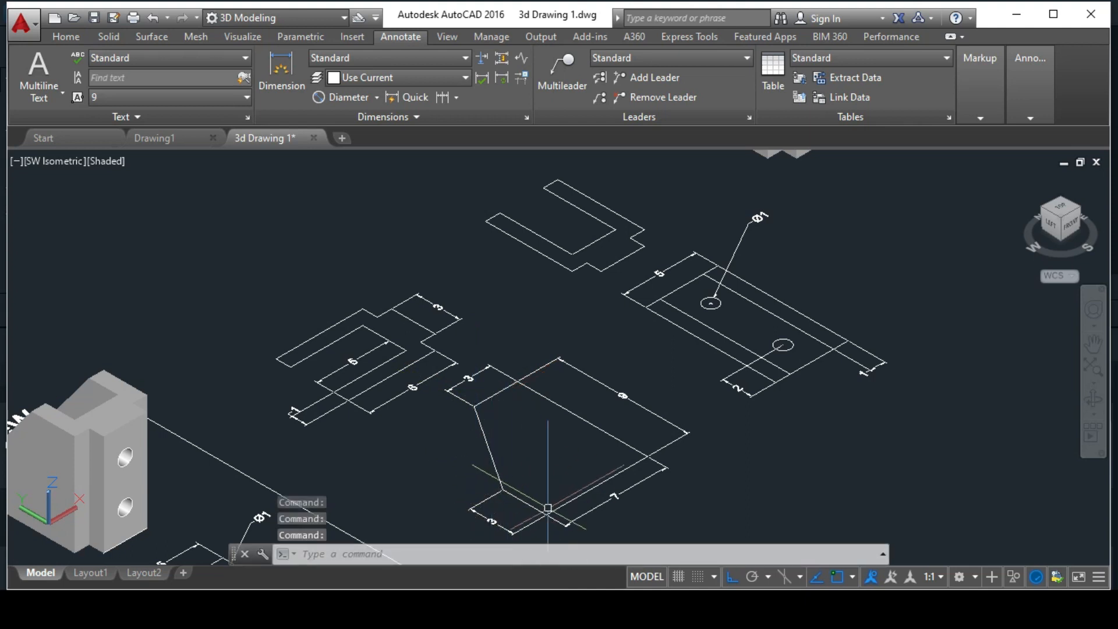
scroll(549, 439, down, 3)
scroll(628, 265, up, 5)
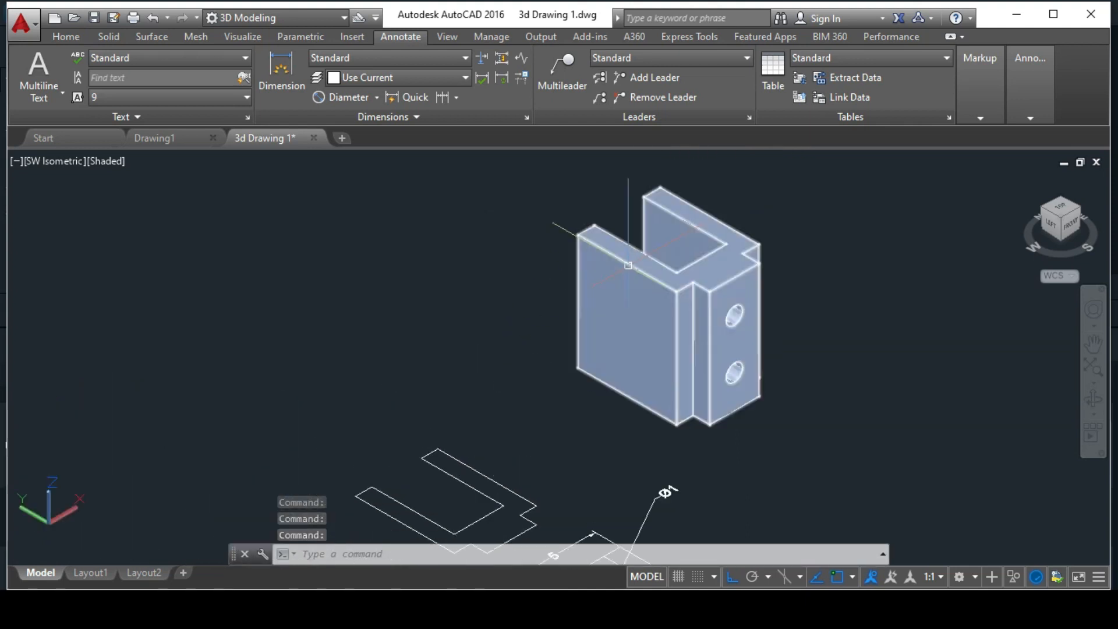
middle_drag(665, 296, 624, 316)
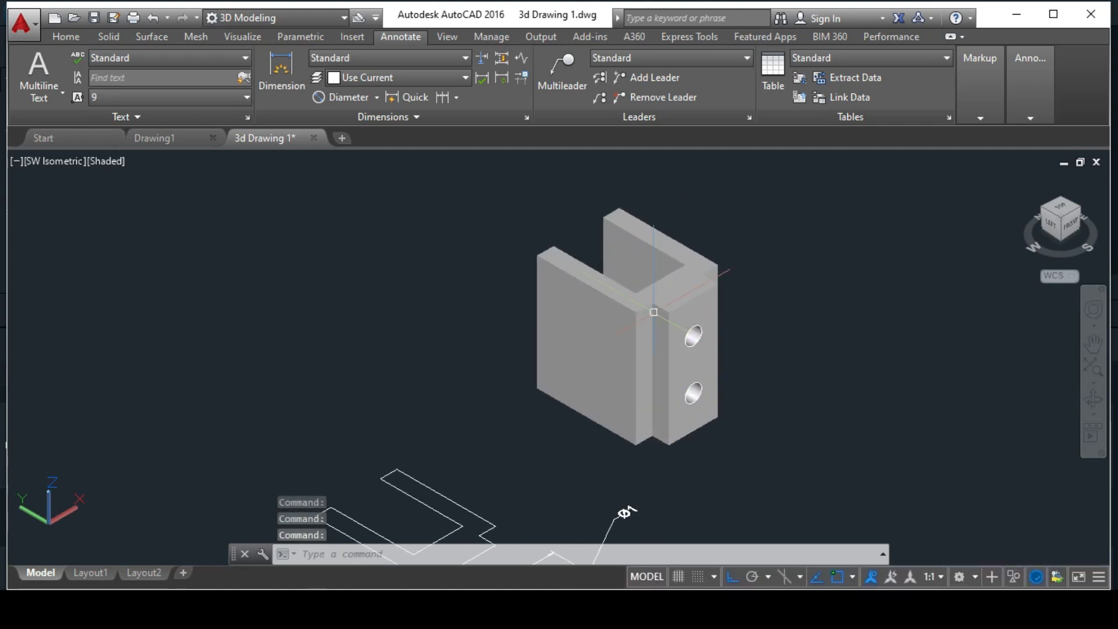
Step: Draw a 3-unit line along the top edge of the outer side face, starting at its front corner
key(Return)
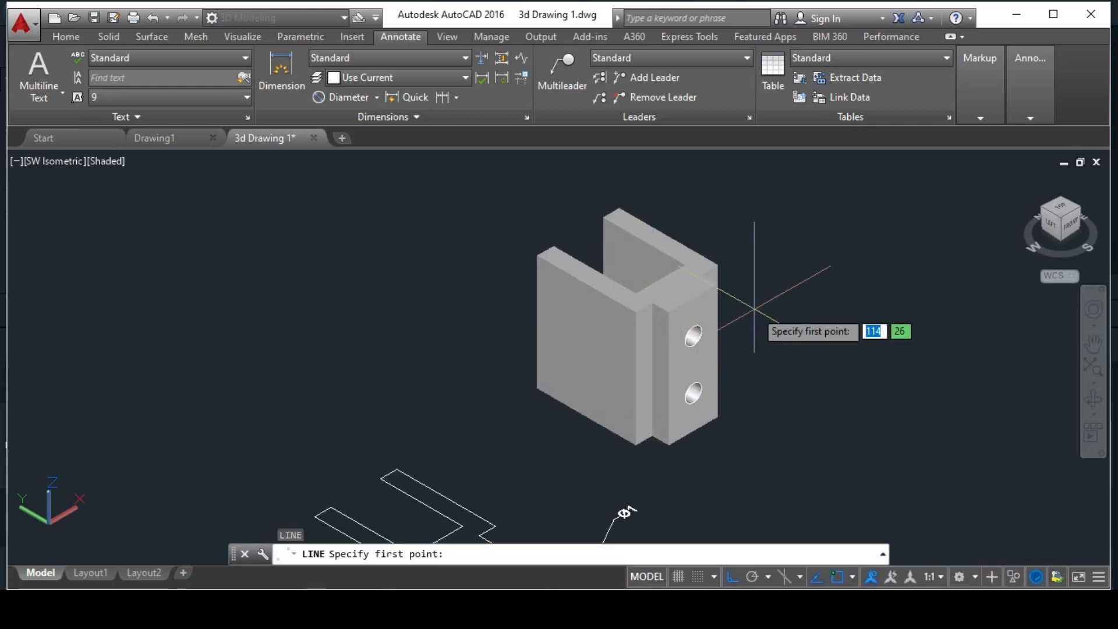
key(Escape)
key(Return)
click(635, 312)
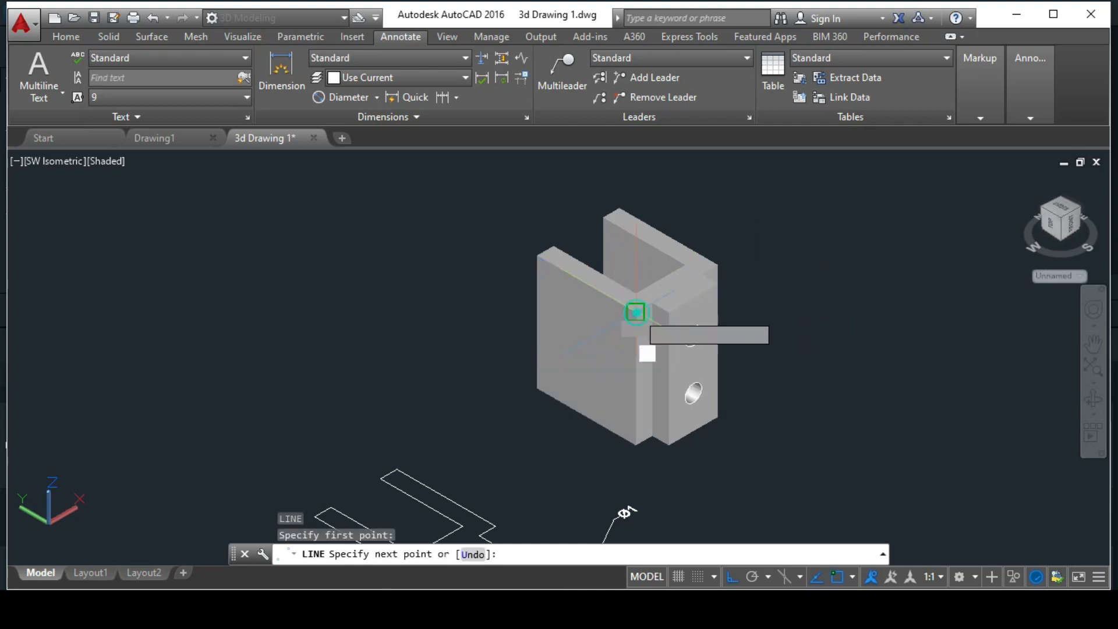
text(3)
key(Return)
key(Escape)
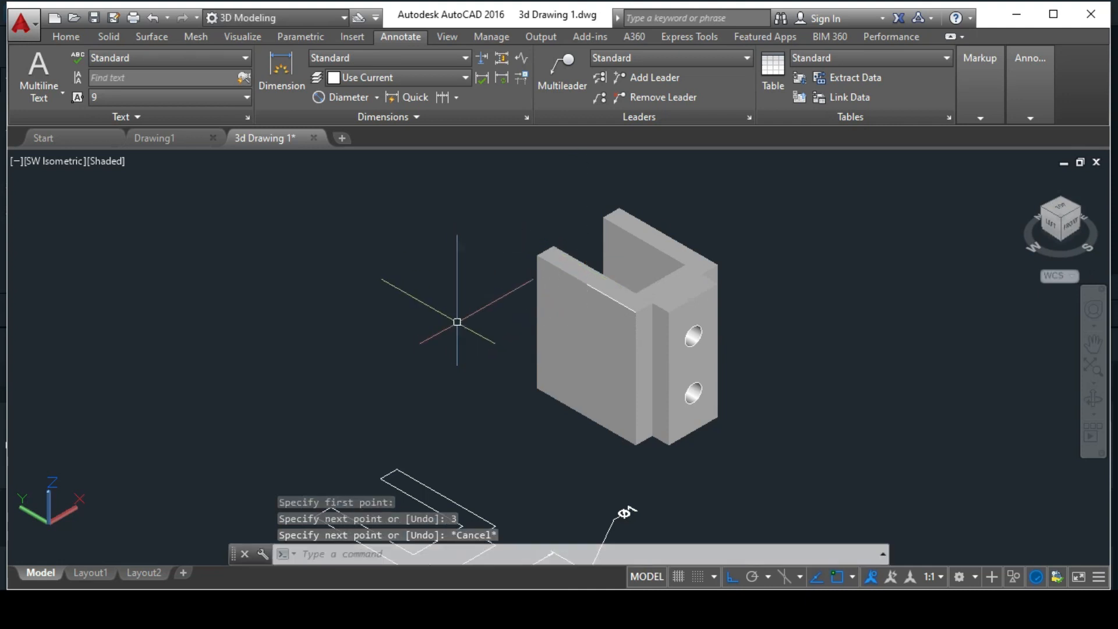
Step: Draw a 3-unit line straight up the side face's rear edge from its bottom corner
click(457, 322)
click(561, 421)
key(Delete)
text(l)
key(Return)
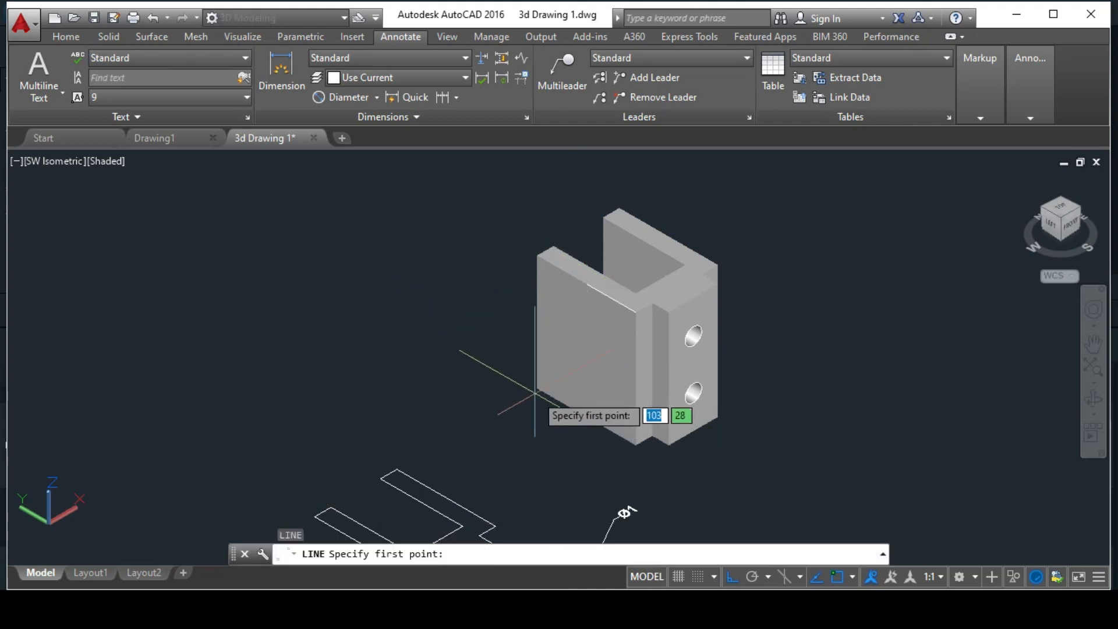
click(534, 389)
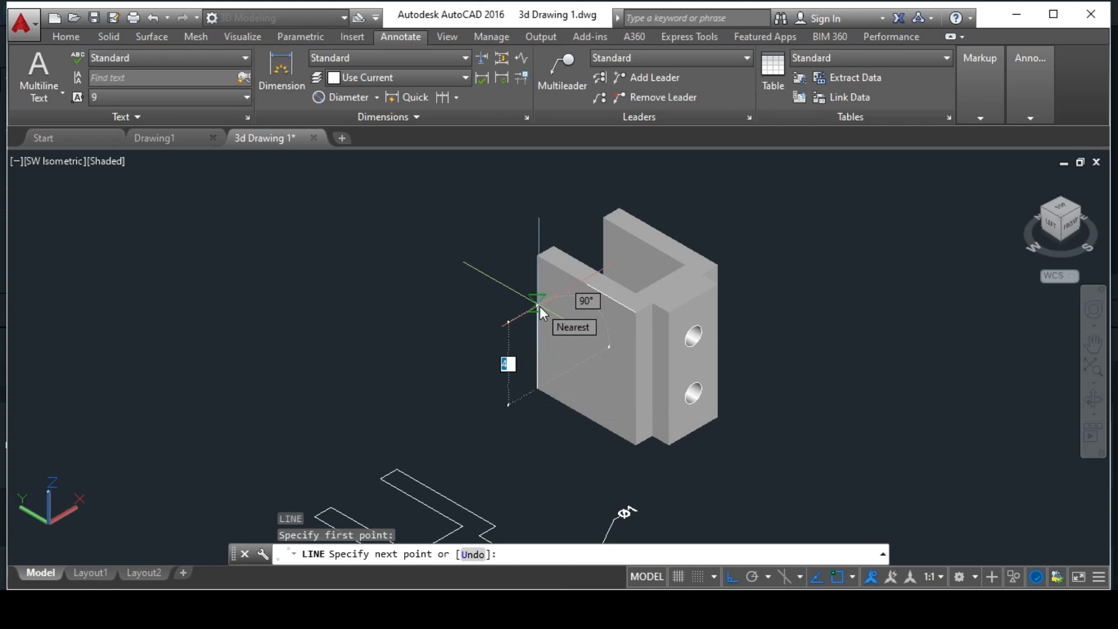
text(3)
key(Return)
key(Escape)
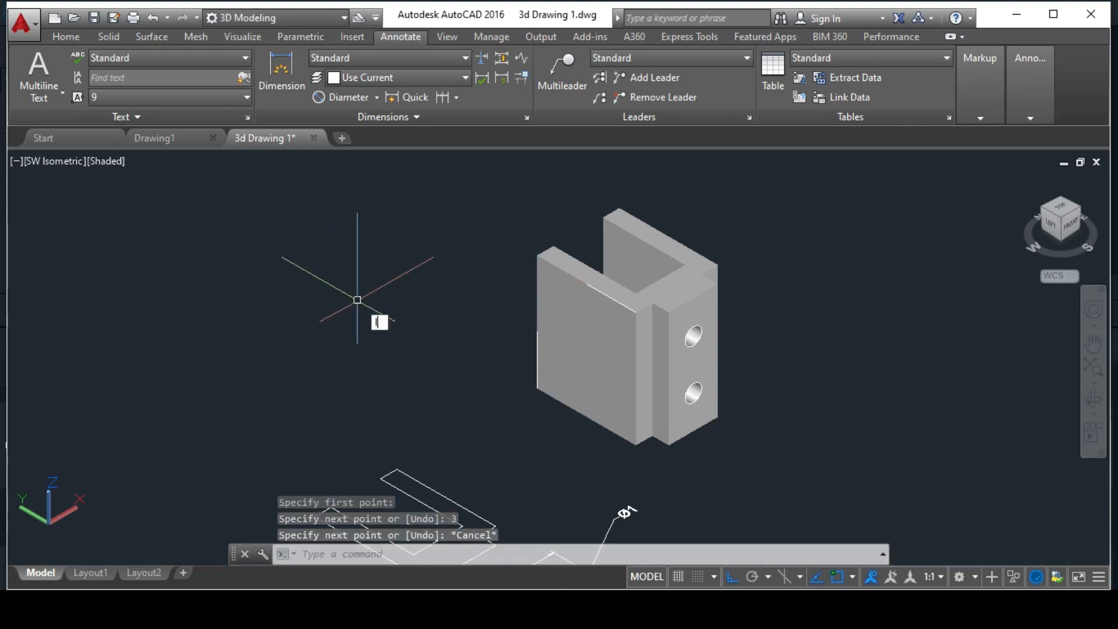
Step: Connect the upper end of the rear-edge line to the rear end of the top-edge line with a diagonal line
key(Return)
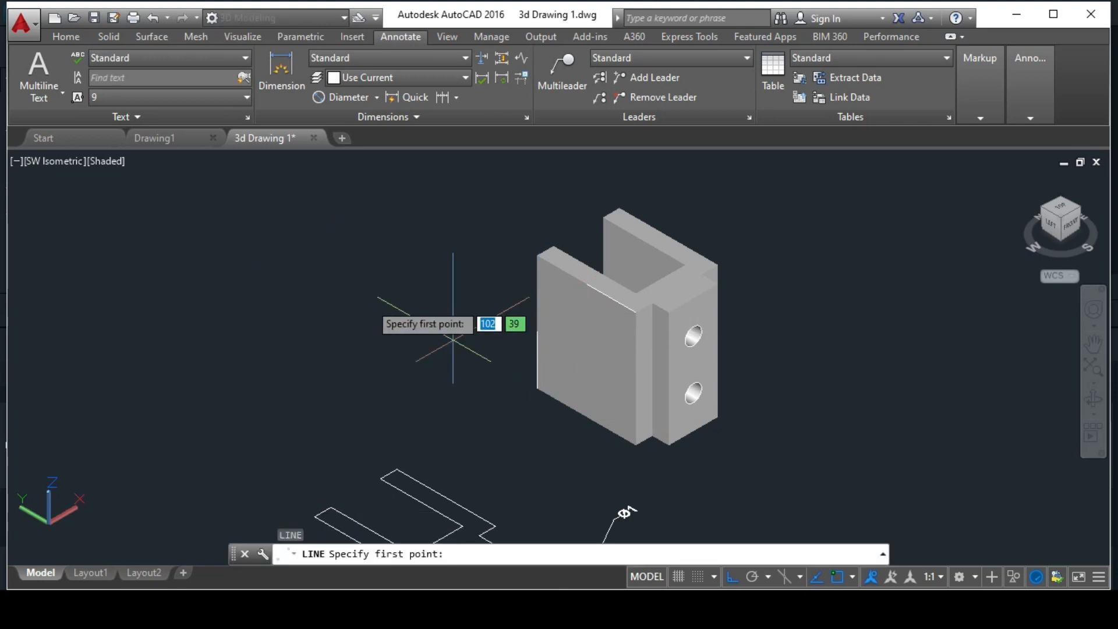
click(536, 330)
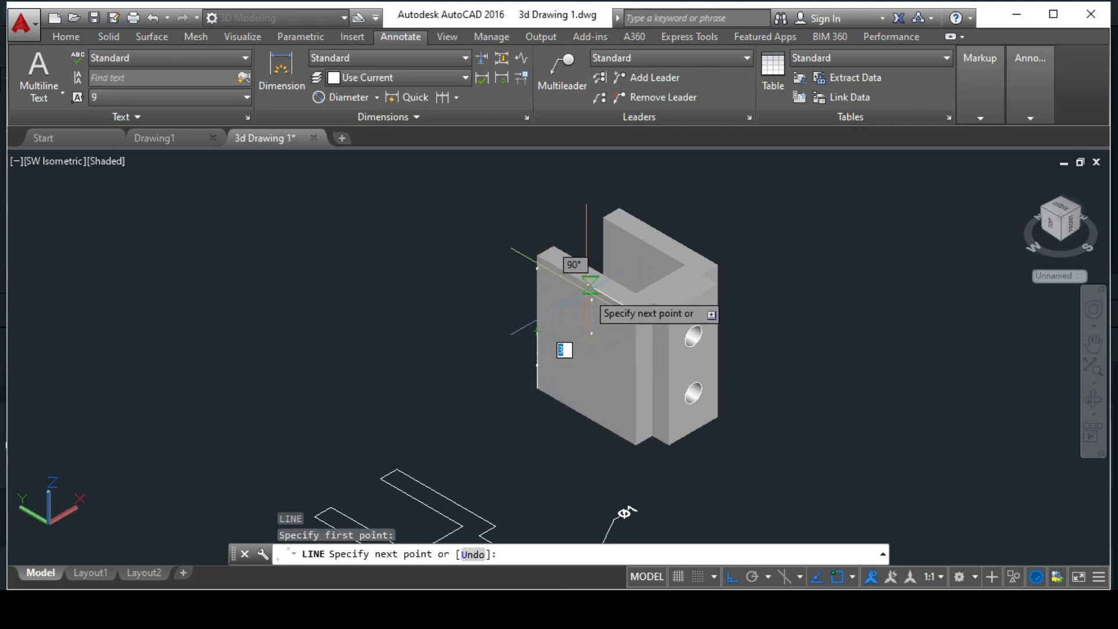
click(587, 285)
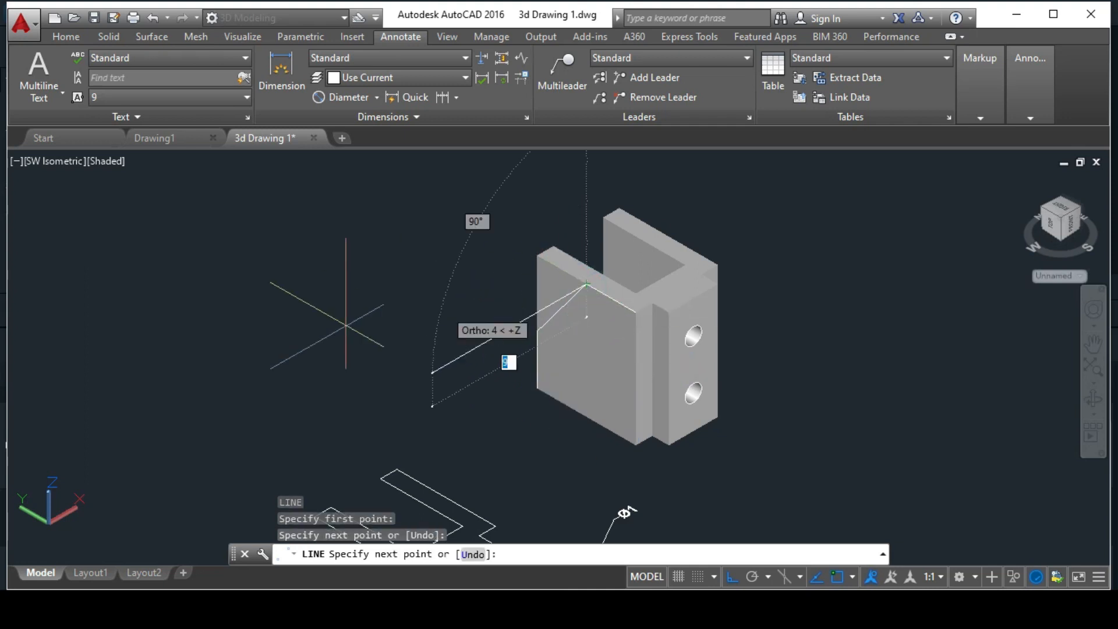
key(Escape)
Step: Trace a triangular polyline around the side face's upper rear corner, following the rear edge, the diagonal line and the top edge
scroll(547, 207, up, 2)
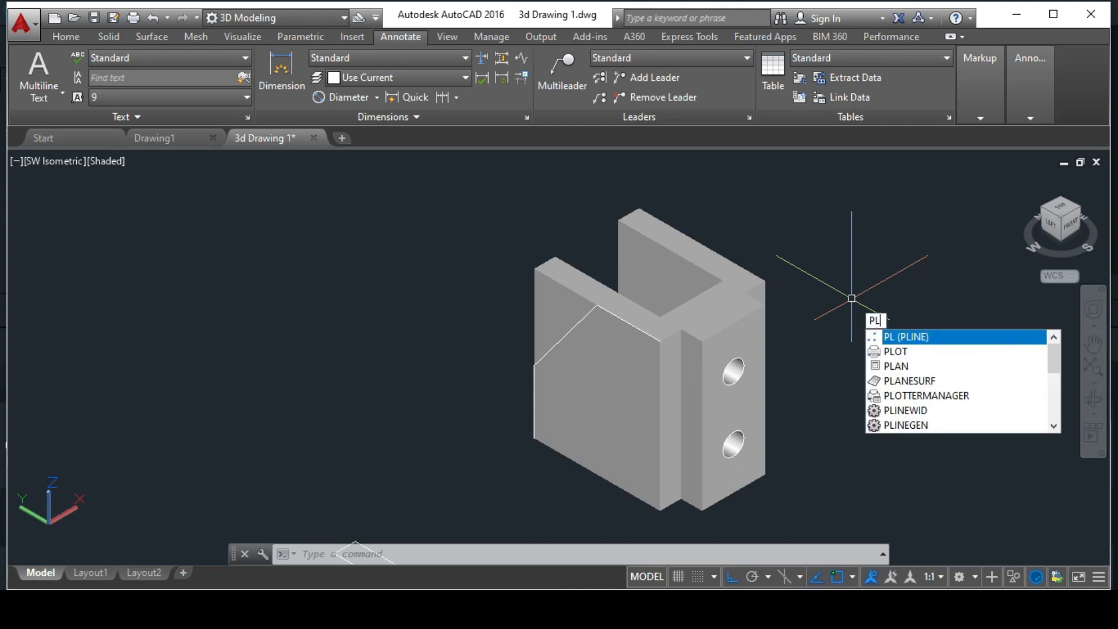
key(Return)
scroll(525, 260, up, 2)
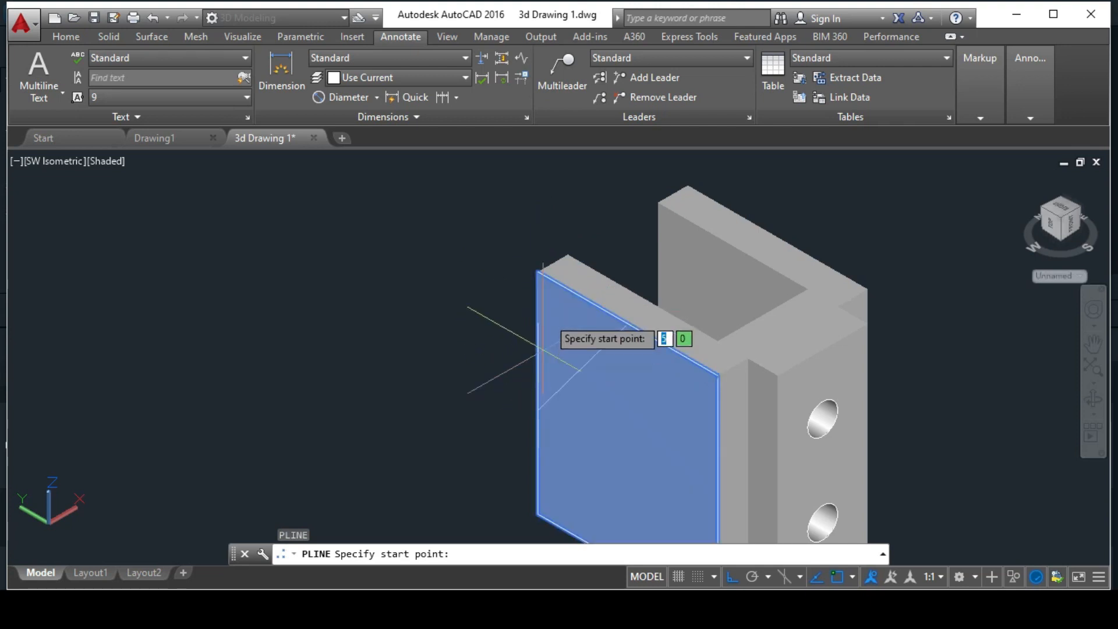
click(538, 271)
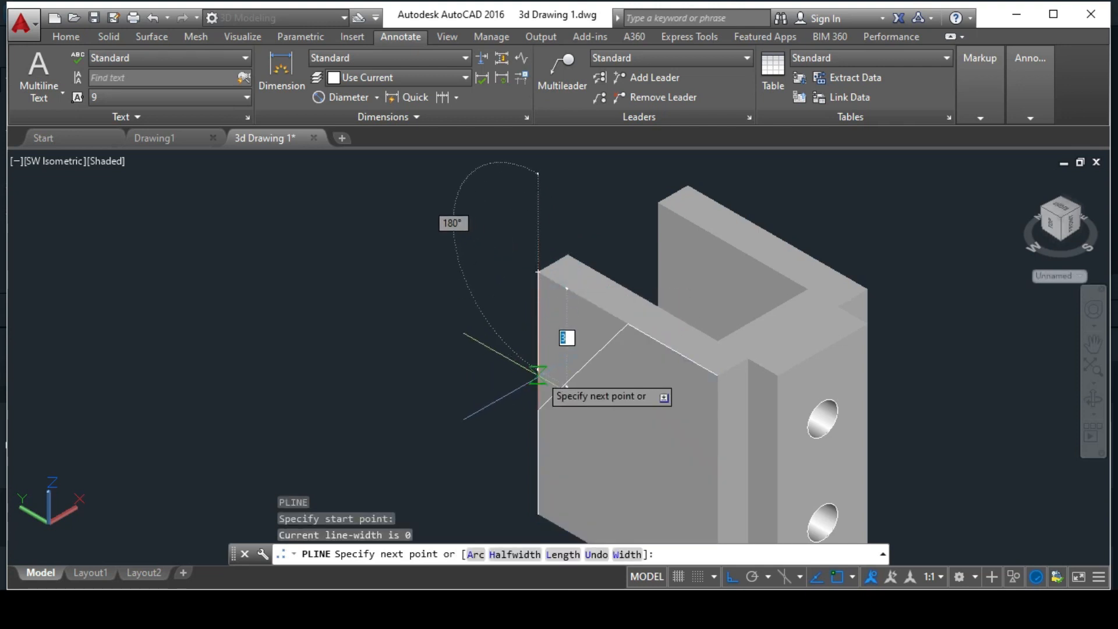
click(537, 408)
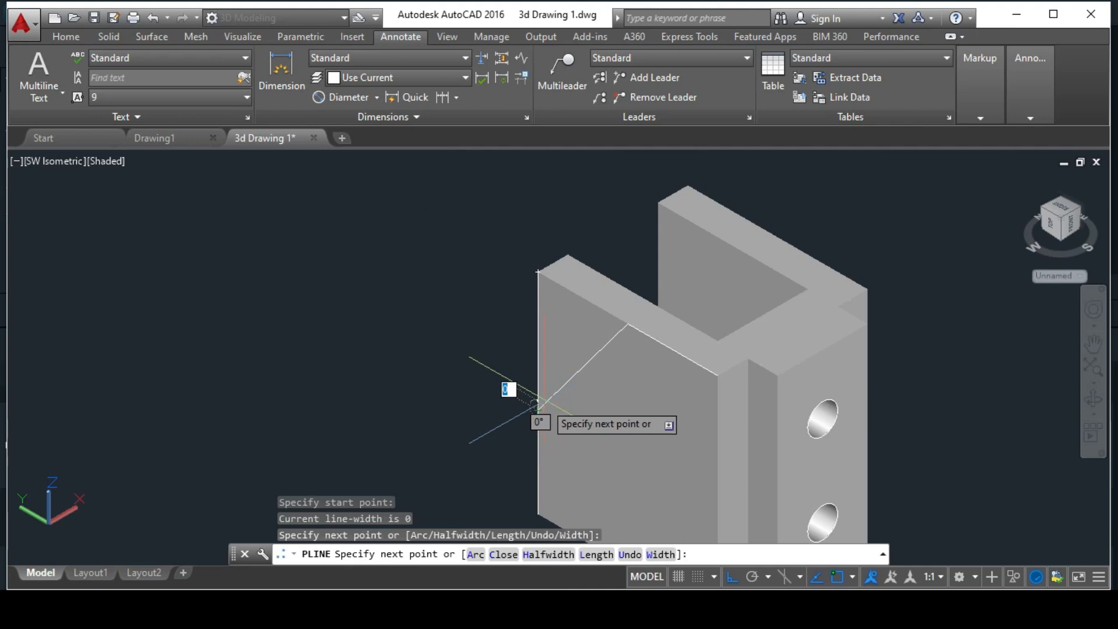
click(623, 323)
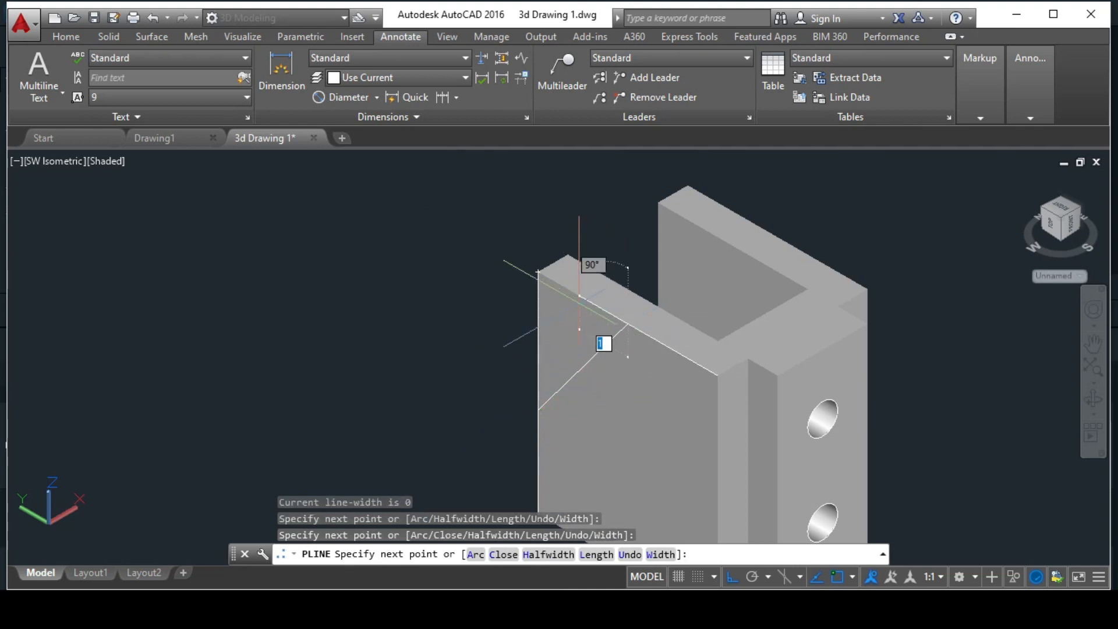
click(537, 271)
key(Return)
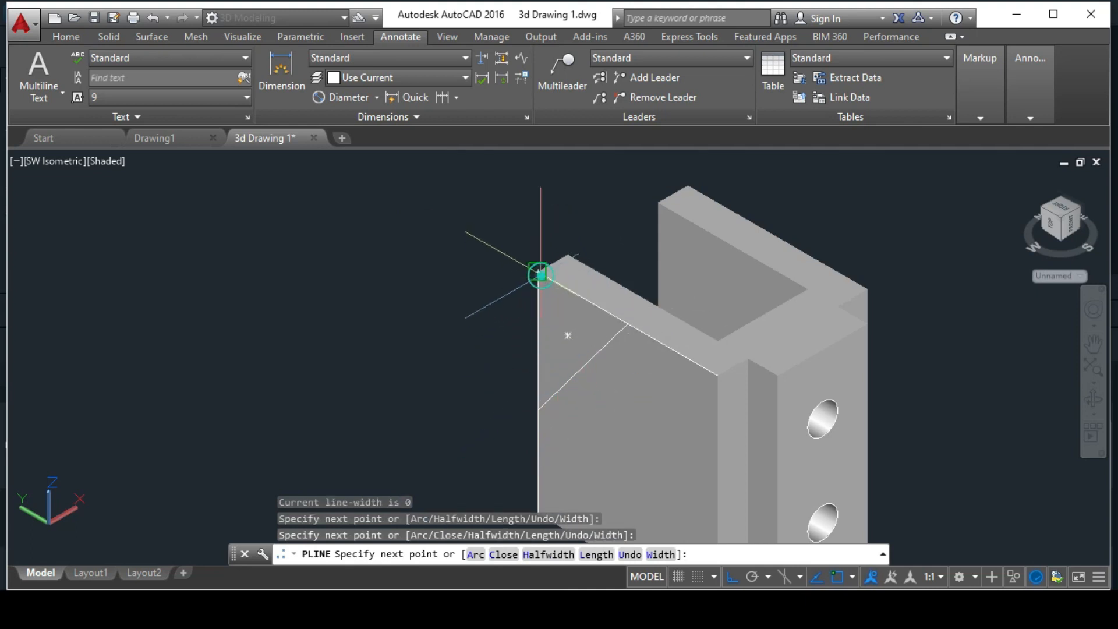
Step: Presspull the triangular corner area through both arms of the bracket to cut the sloped rear corners
shift+middle_drag(542, 275, 879, 406)
text(pul)
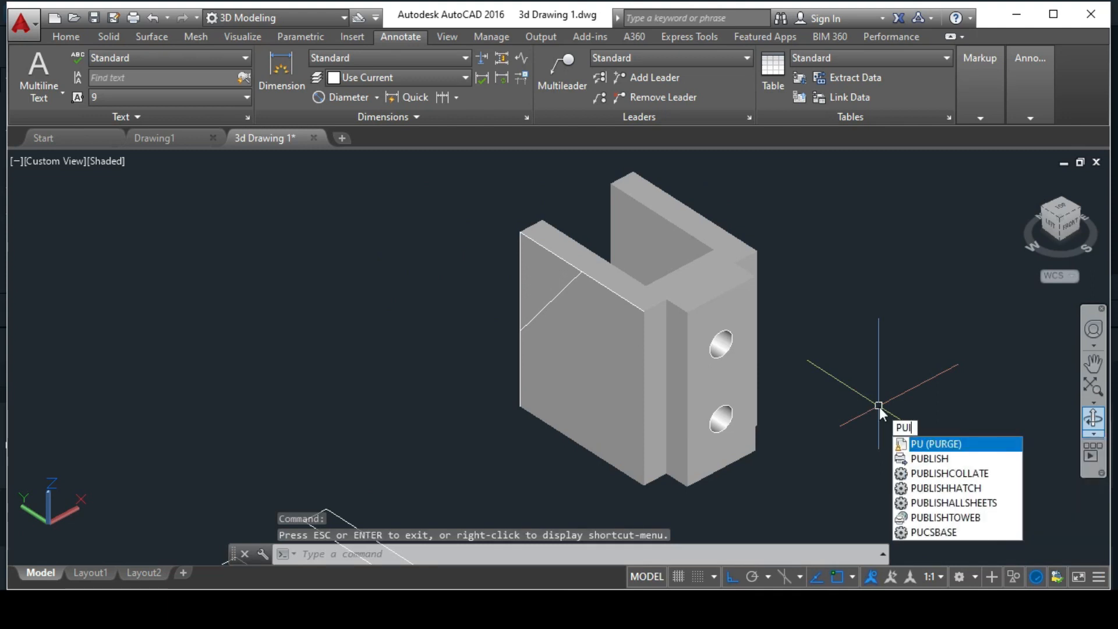
key(Return)
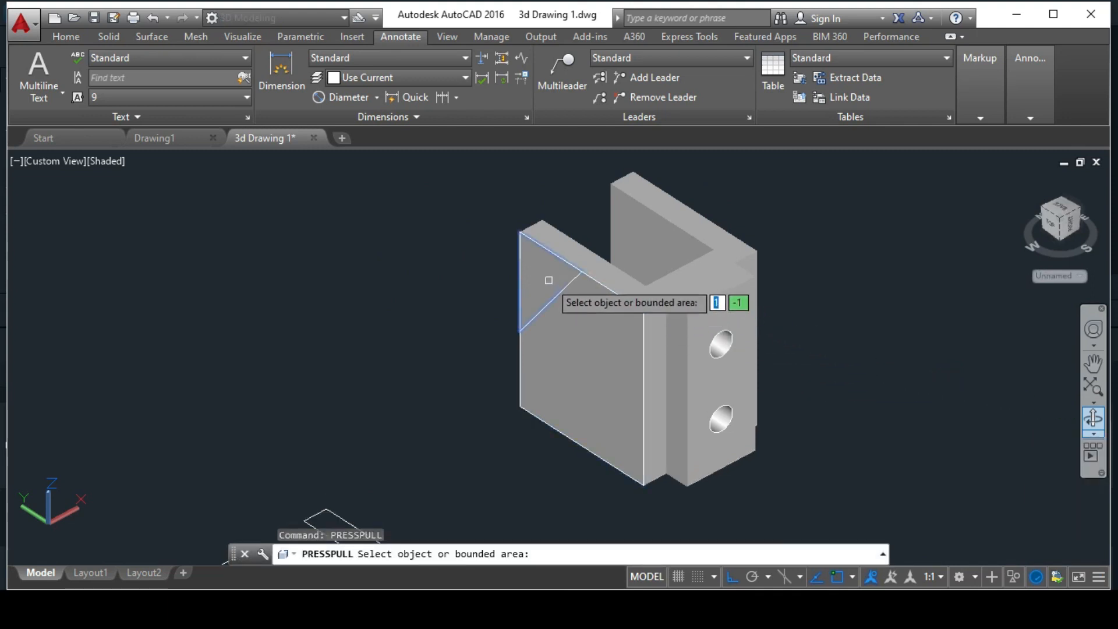
click(561, 270)
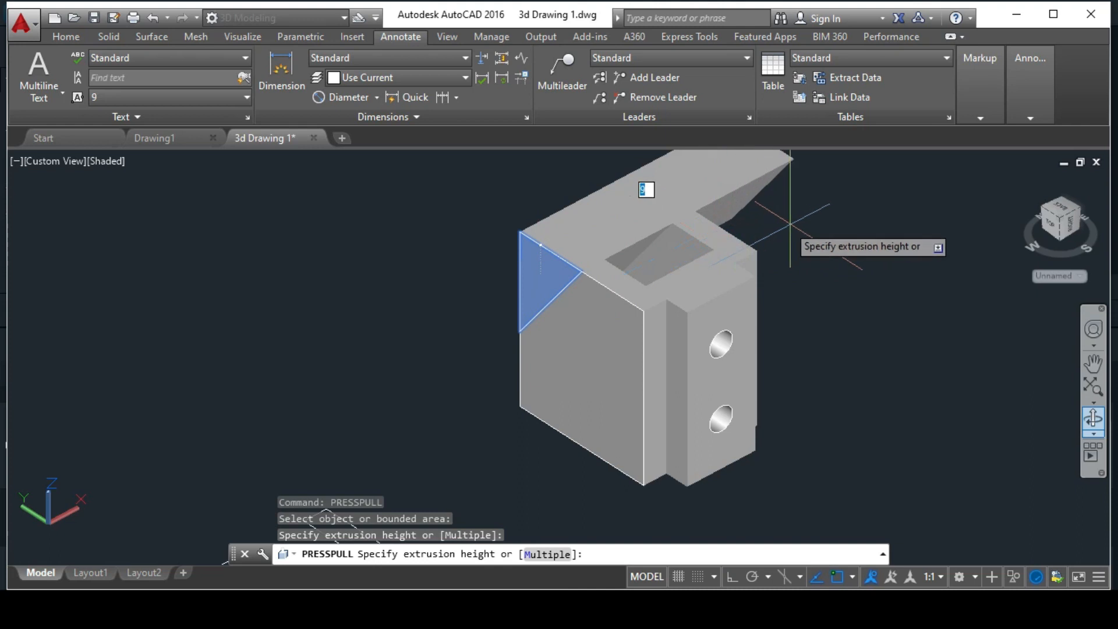
middle_drag(791, 240, 794, 283)
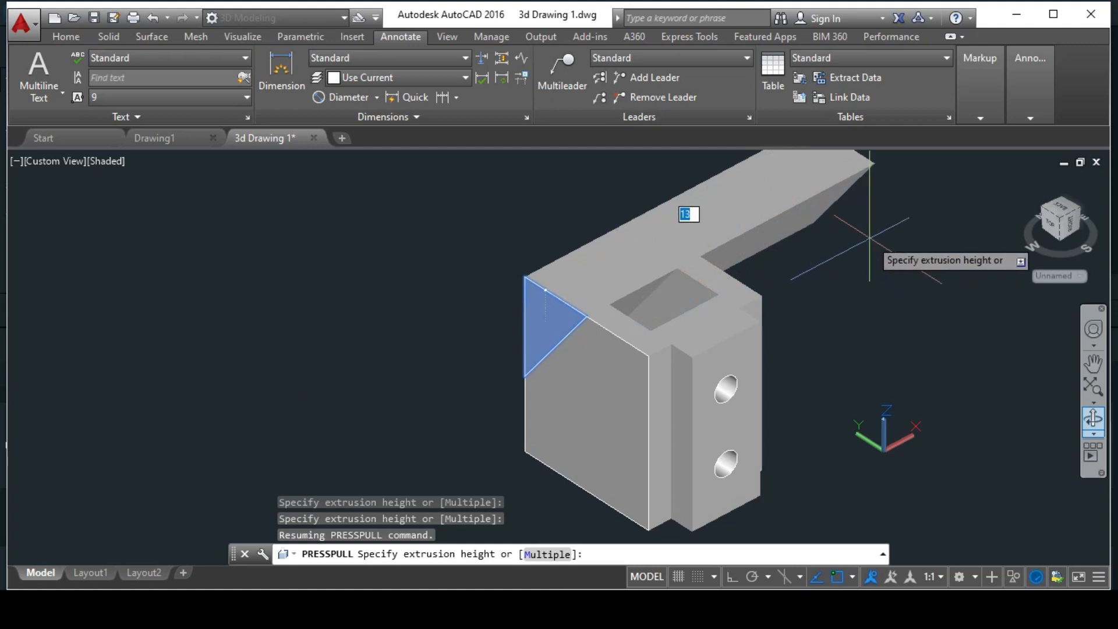
click(896, 226)
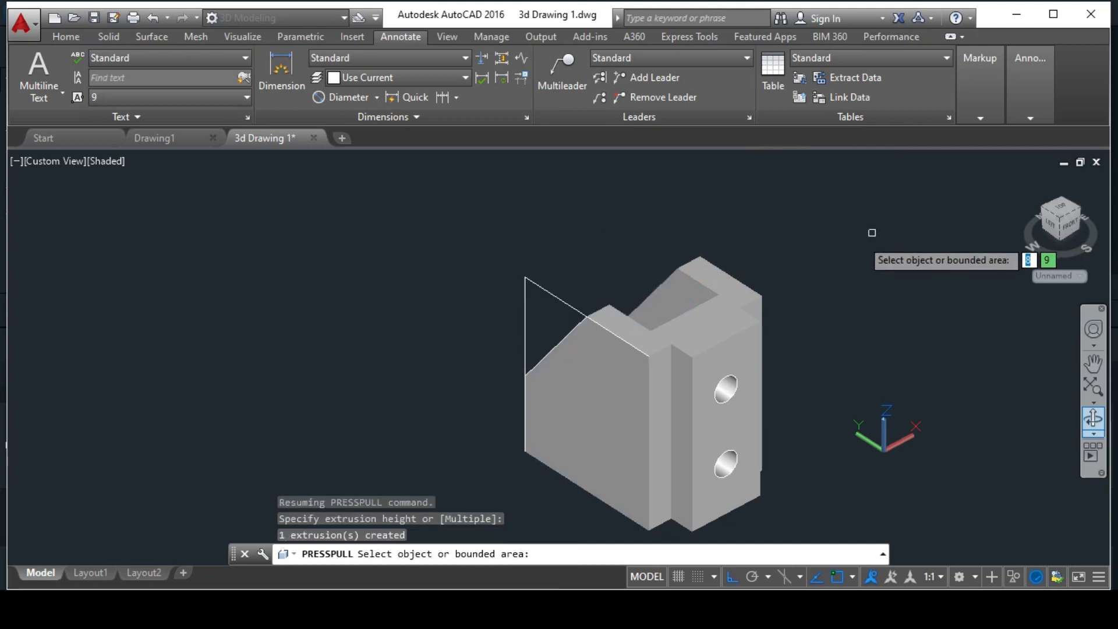
key(Return)
Step: Erase the leftover construction lines and polyline around the side face, keeping the solid
click(570, 303)
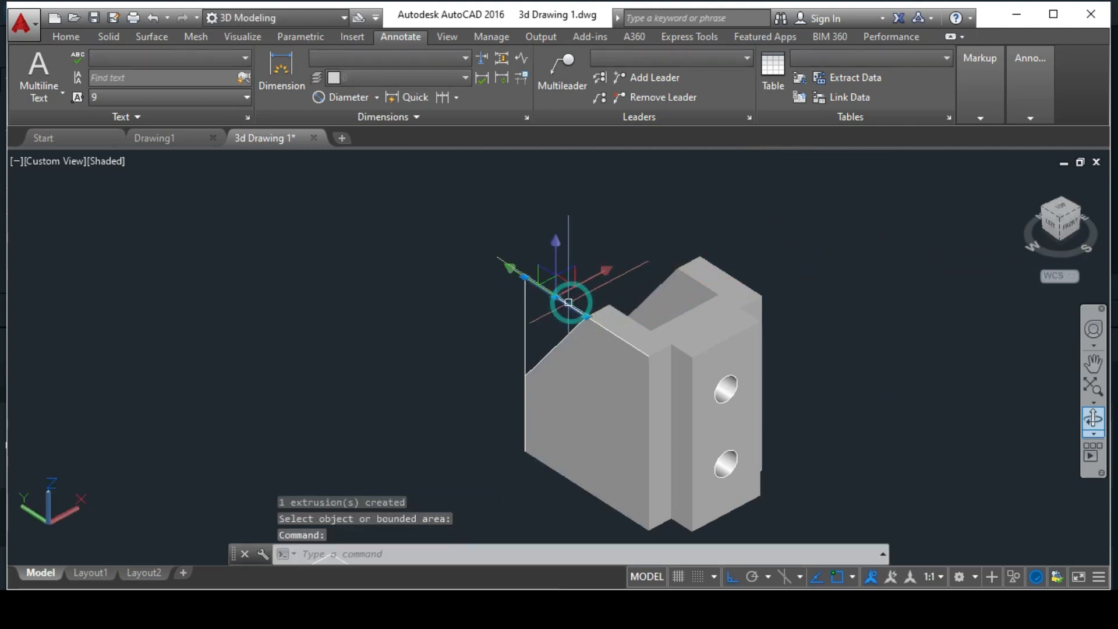
click(526, 329)
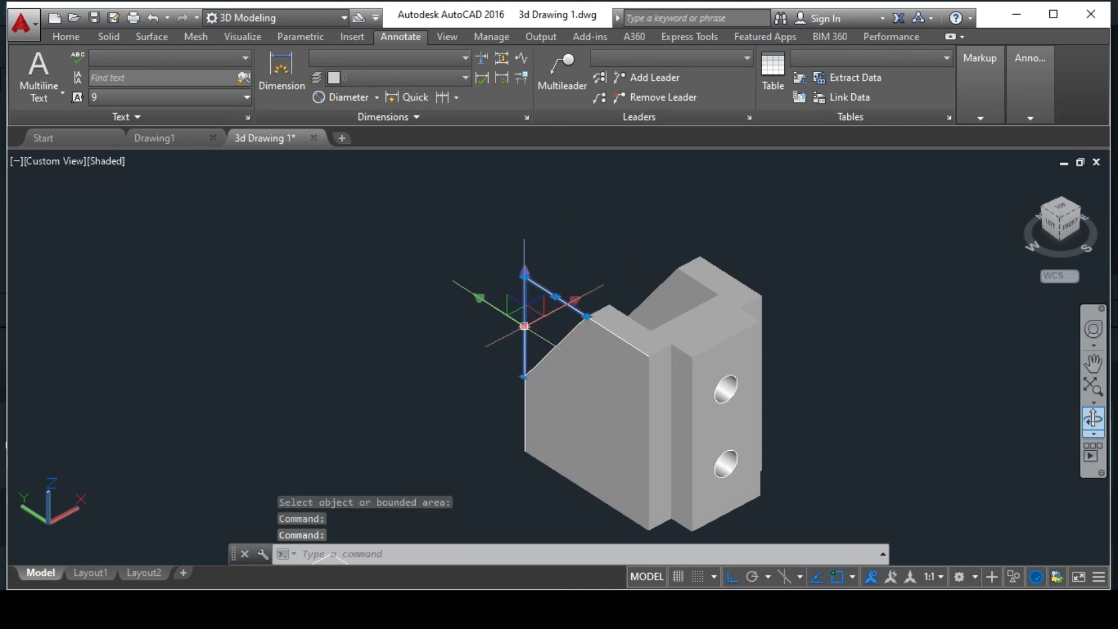
key(Delete)
click(485, 285)
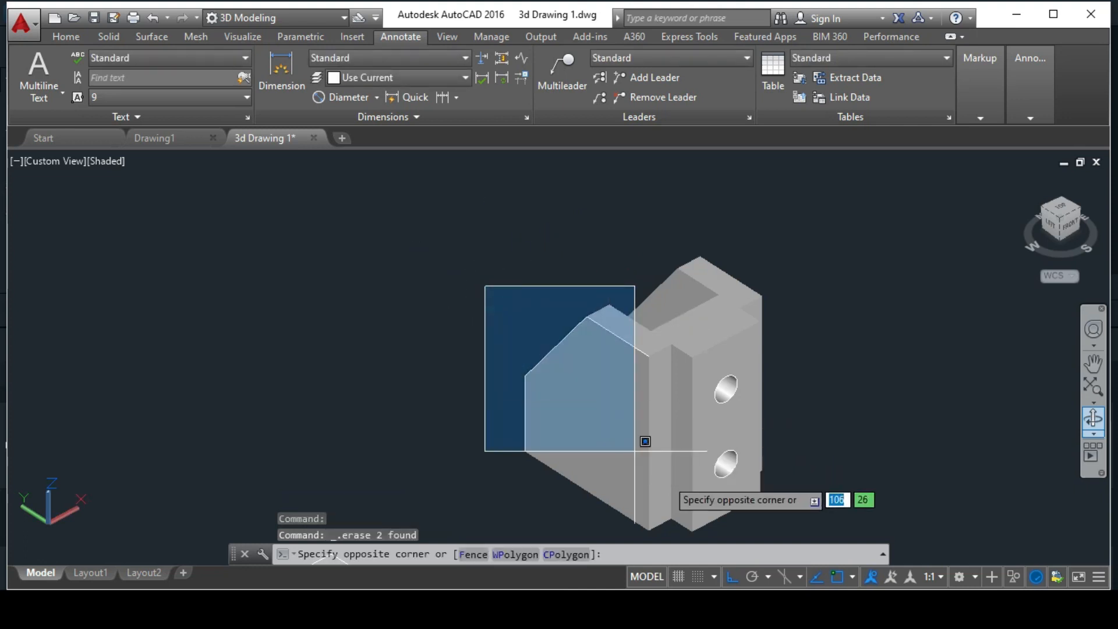
click(680, 474)
key(Delete)
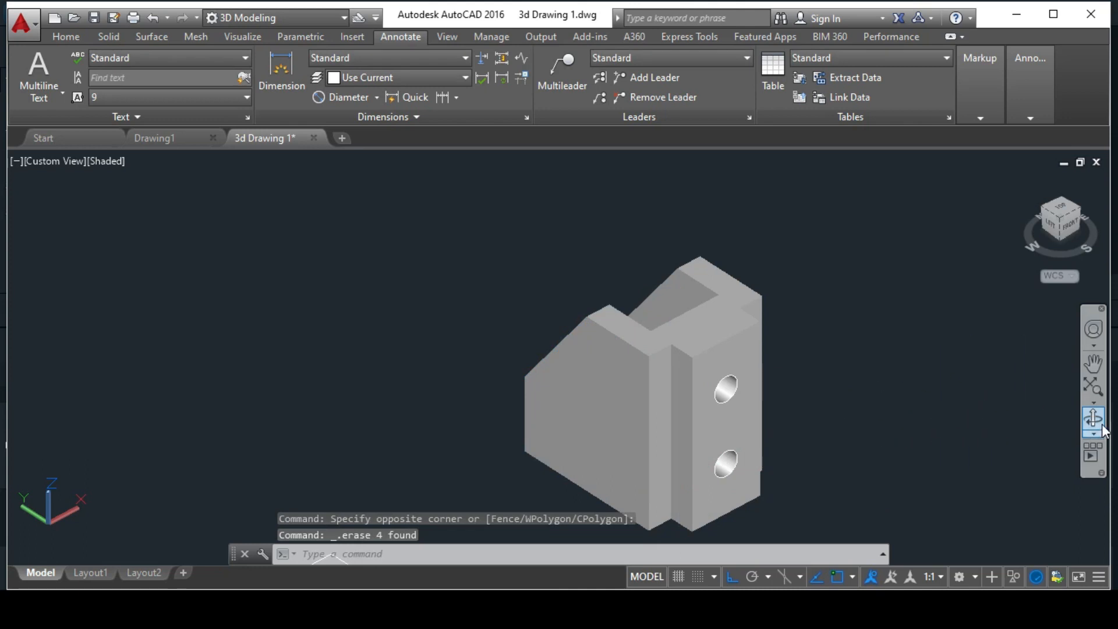
Step: Inspect the finished bracket's sloped arms from the rear, side and front
click(1094, 418)
drag(866, 419, 721, 411)
middle_drag(715, 444, 695, 394)
scroll(609, 344, up, 2)
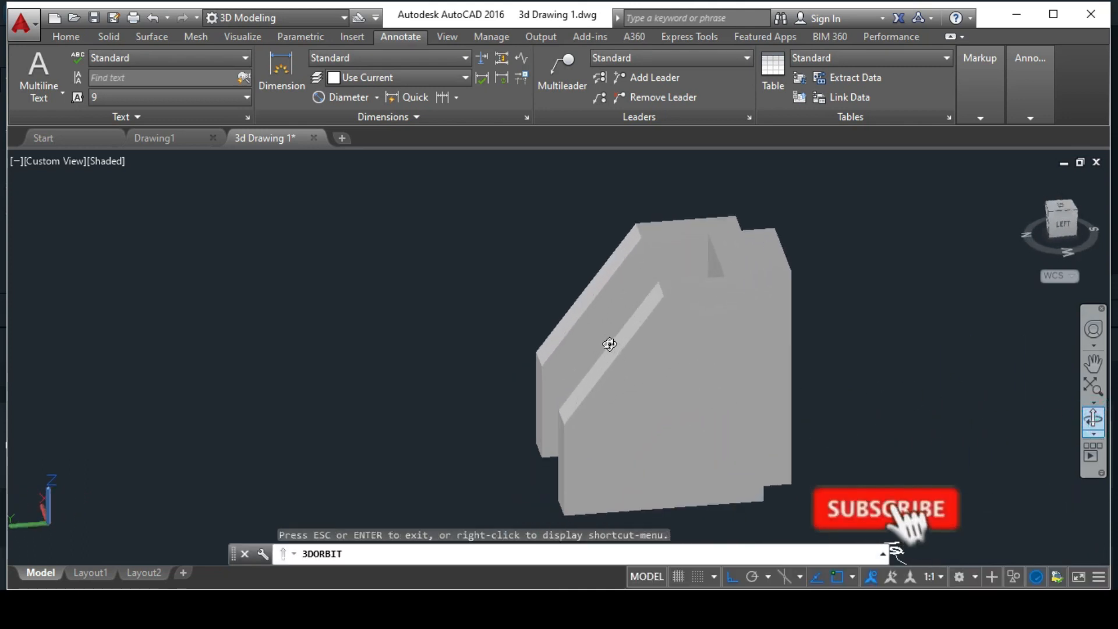
drag(905, 423, 734, 327)
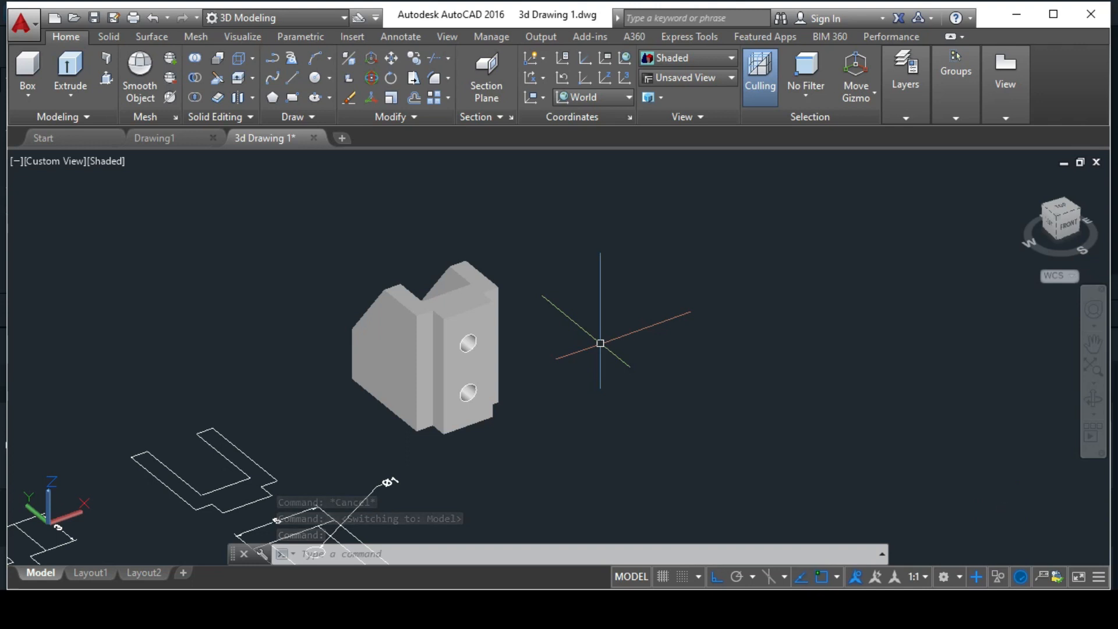
click(474, 355)
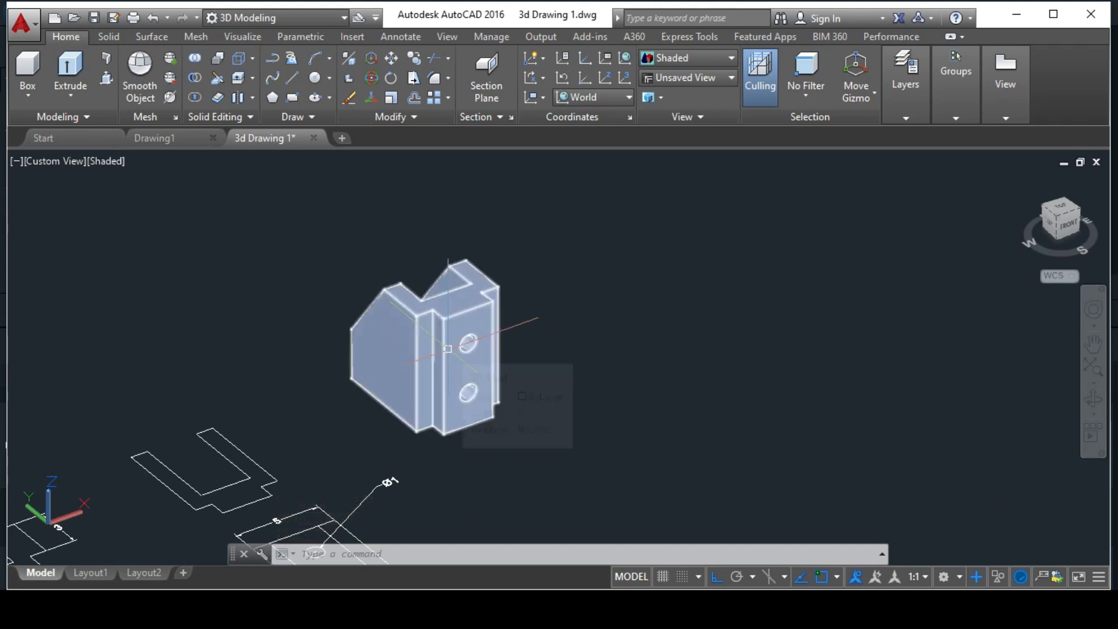
key(Escape)
click(1013, 115)
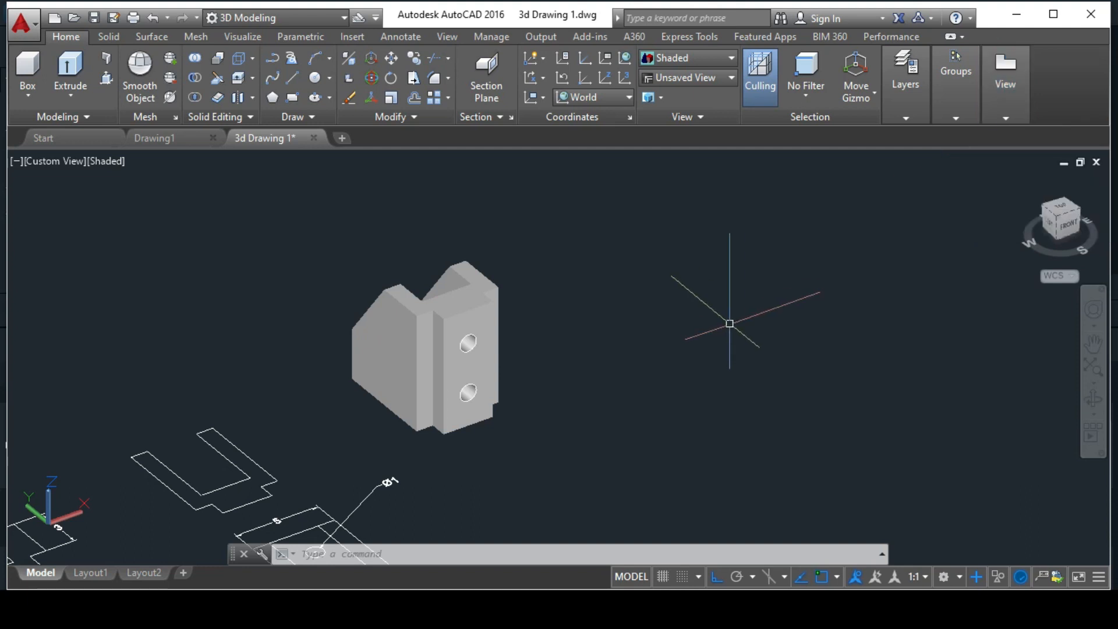
Step: Create a front base view of the bracket solid from model space on Layout2 at 1:2 scale, in the sheet's lower left area
click(463, 333)
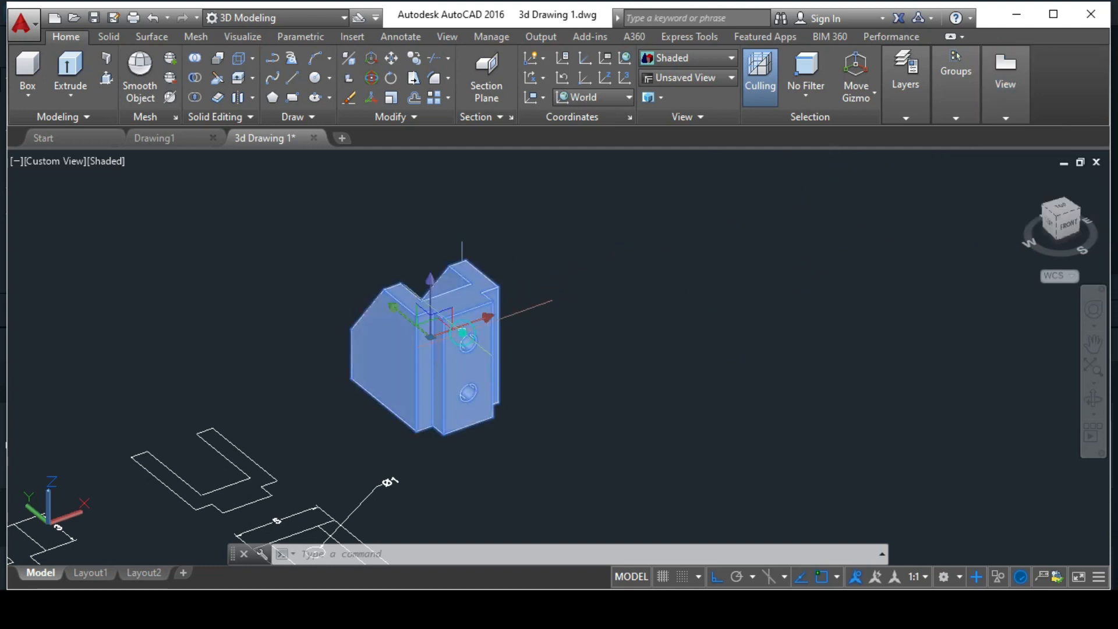
click(1006, 120)
click(996, 168)
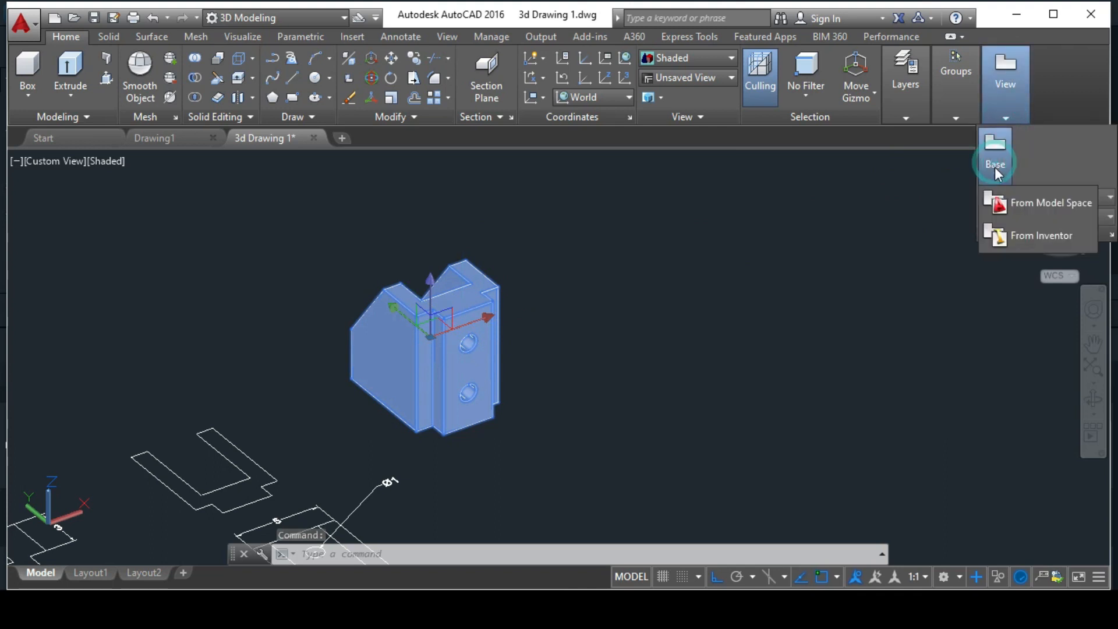
click(1012, 200)
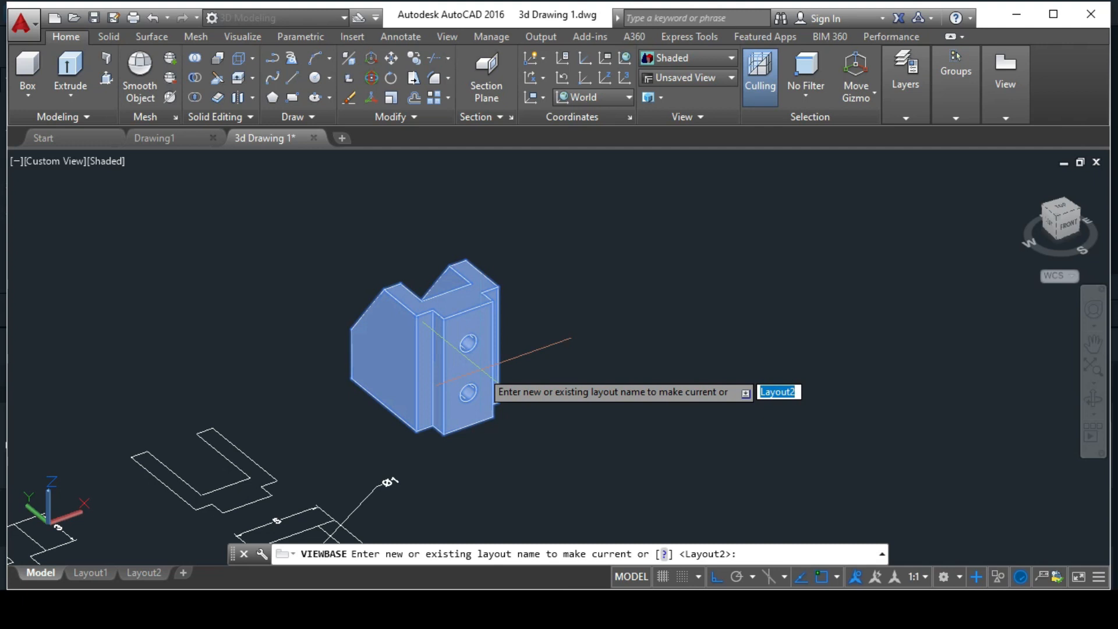
key(Return)
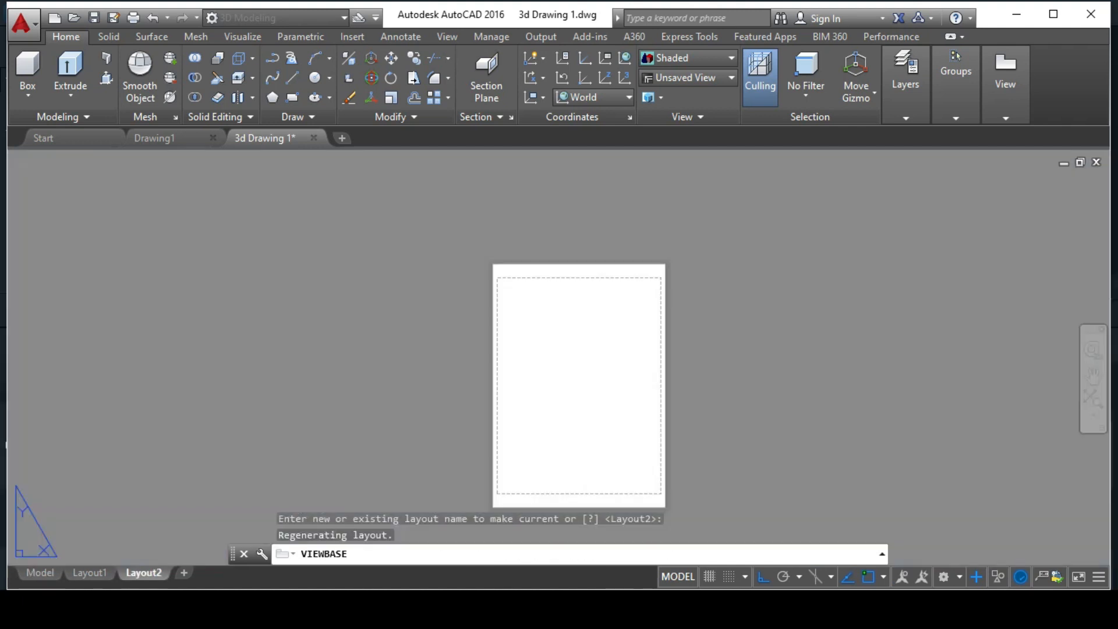
scroll(663, 399, up, 3)
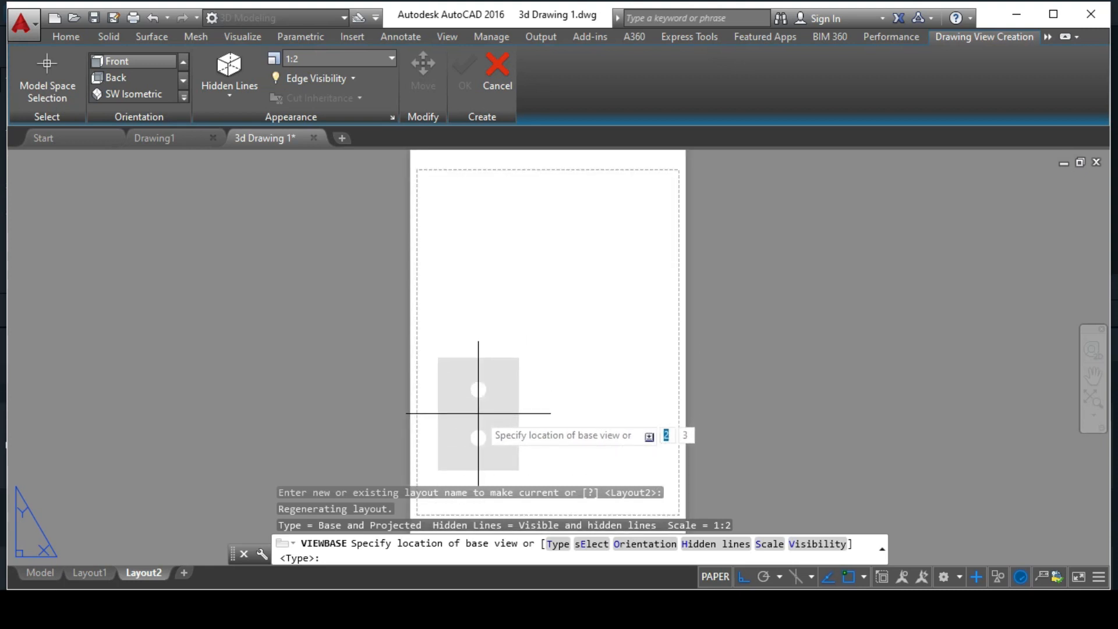
click(484, 392)
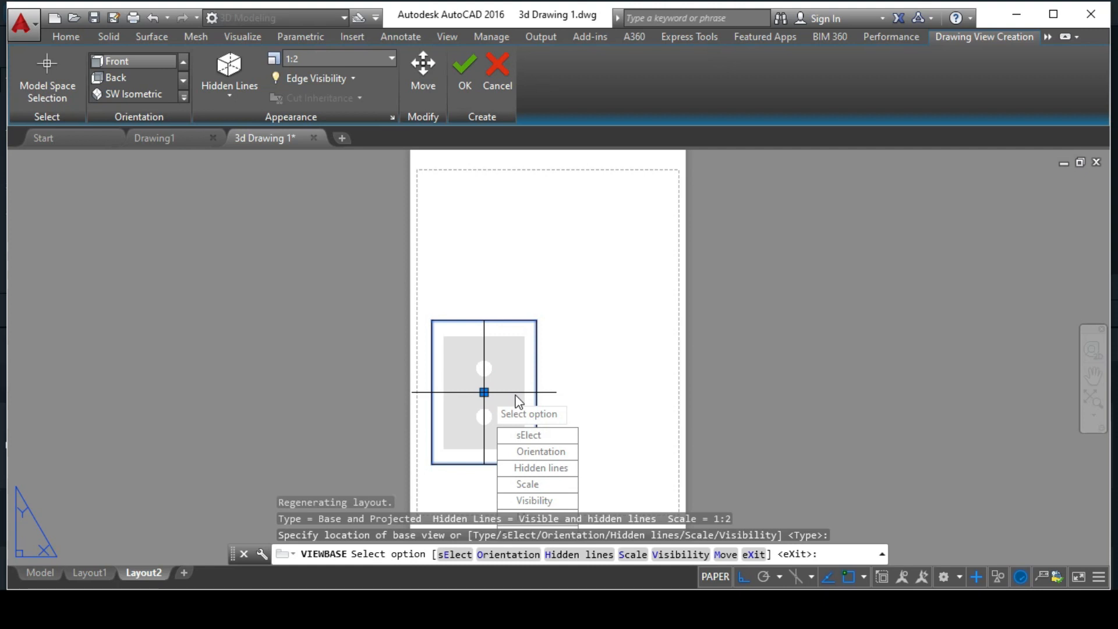
key(Return)
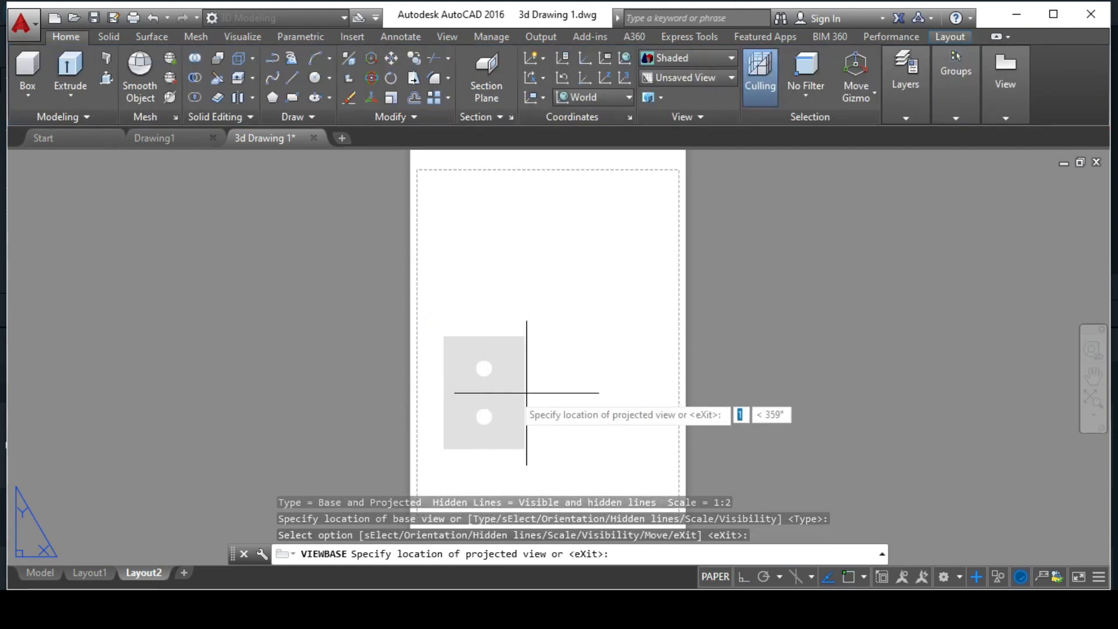
Step: Project a side view beside the front view, an isometric view diagonally above it and a top view directly above it
click(607, 393)
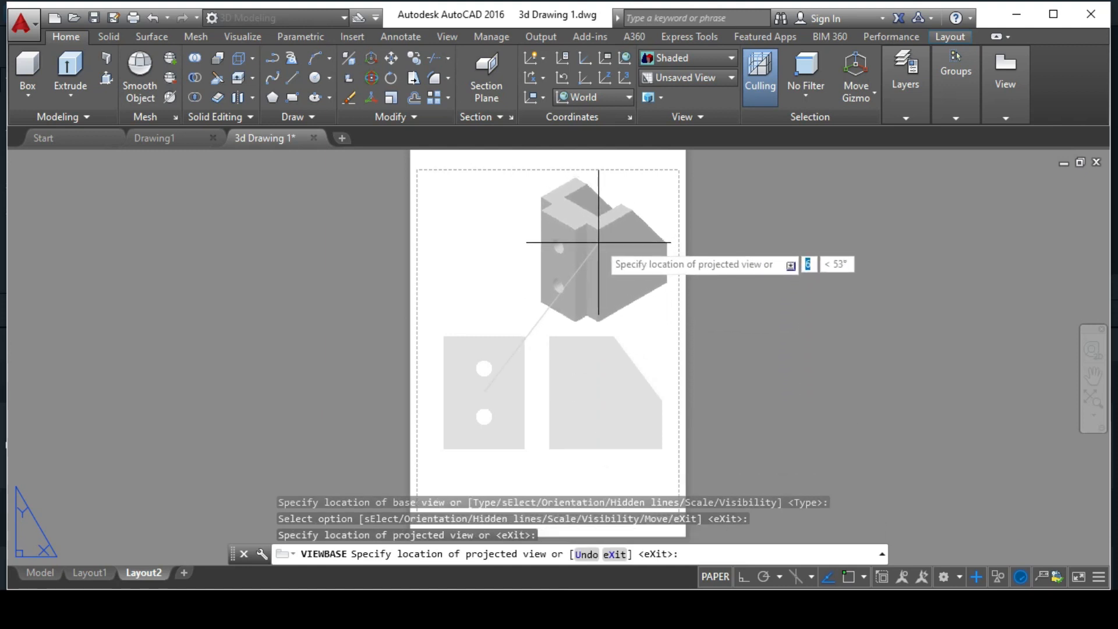
click(598, 243)
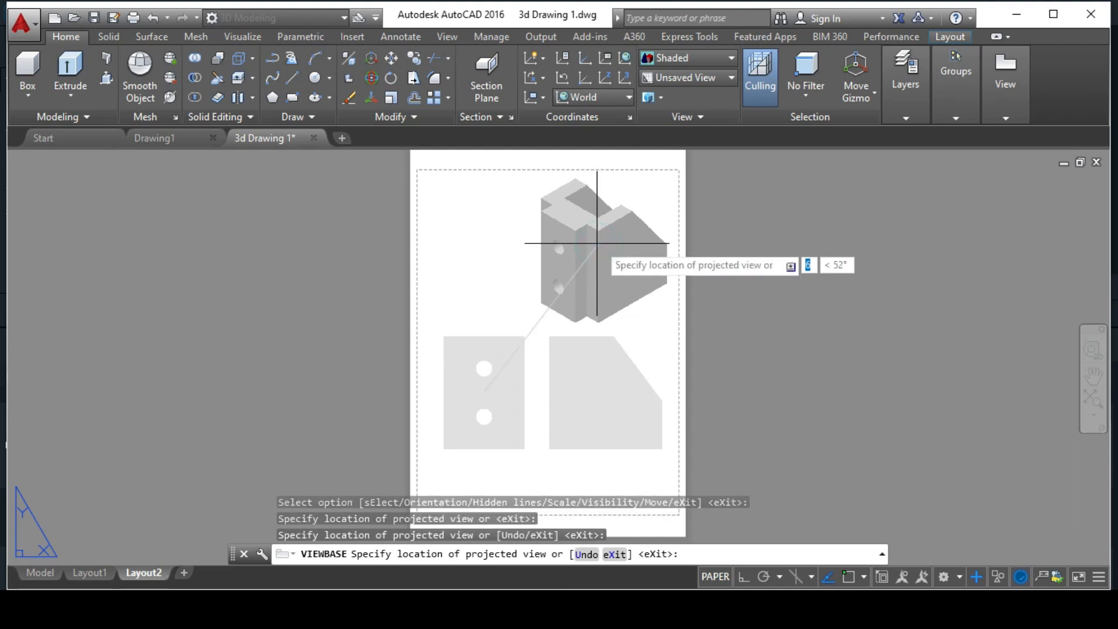
click(494, 254)
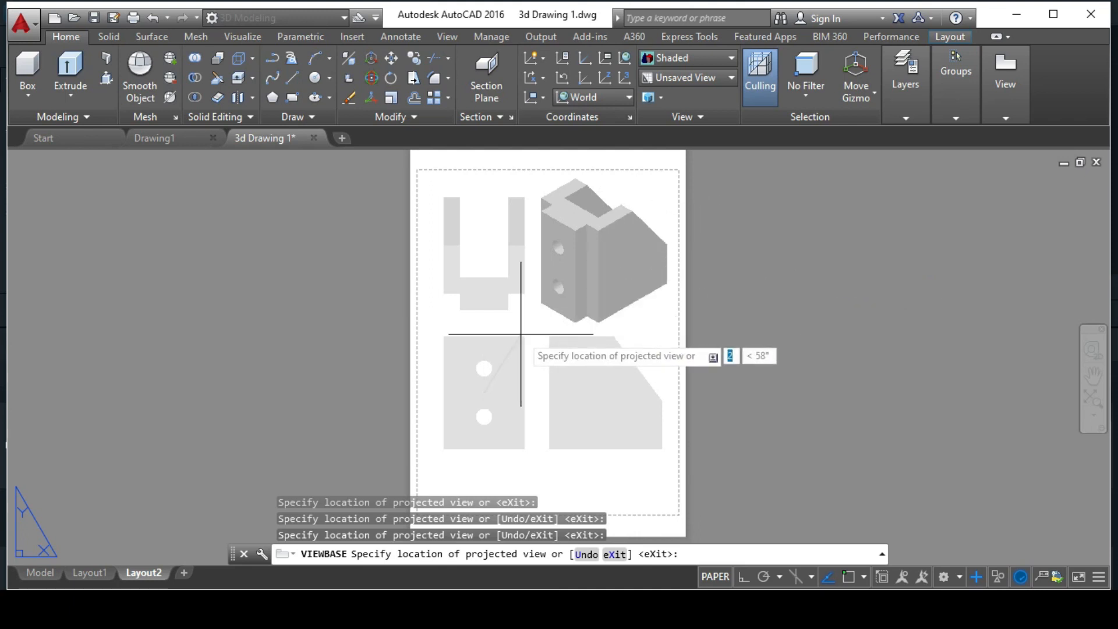
key(Return)
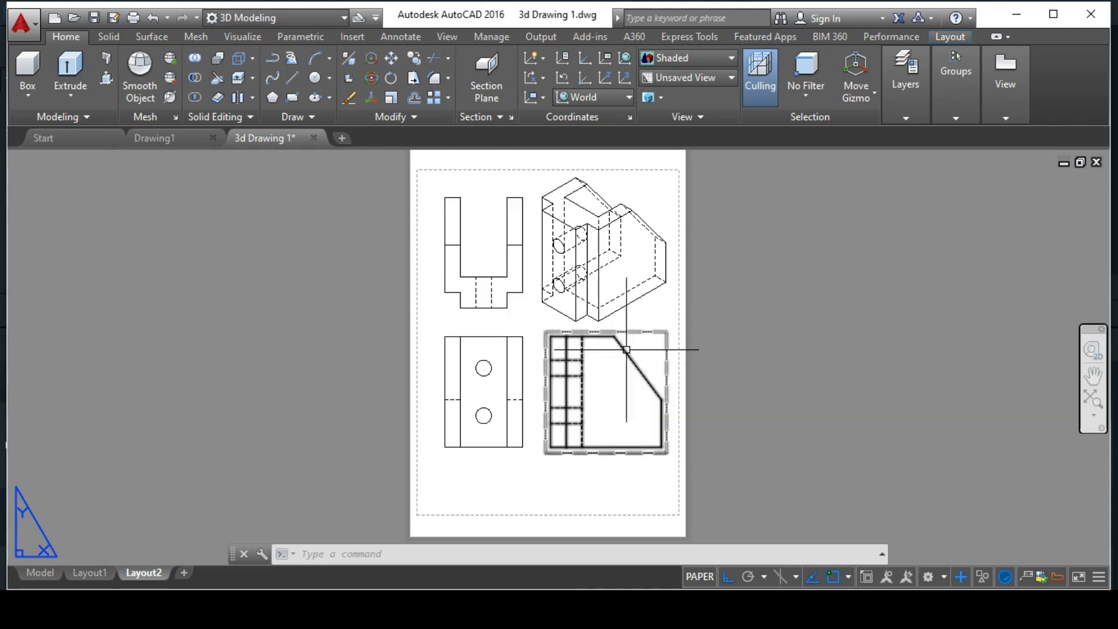
Step: Set the isometric view's appearance to Shaded with visible lines
double_click(603, 245)
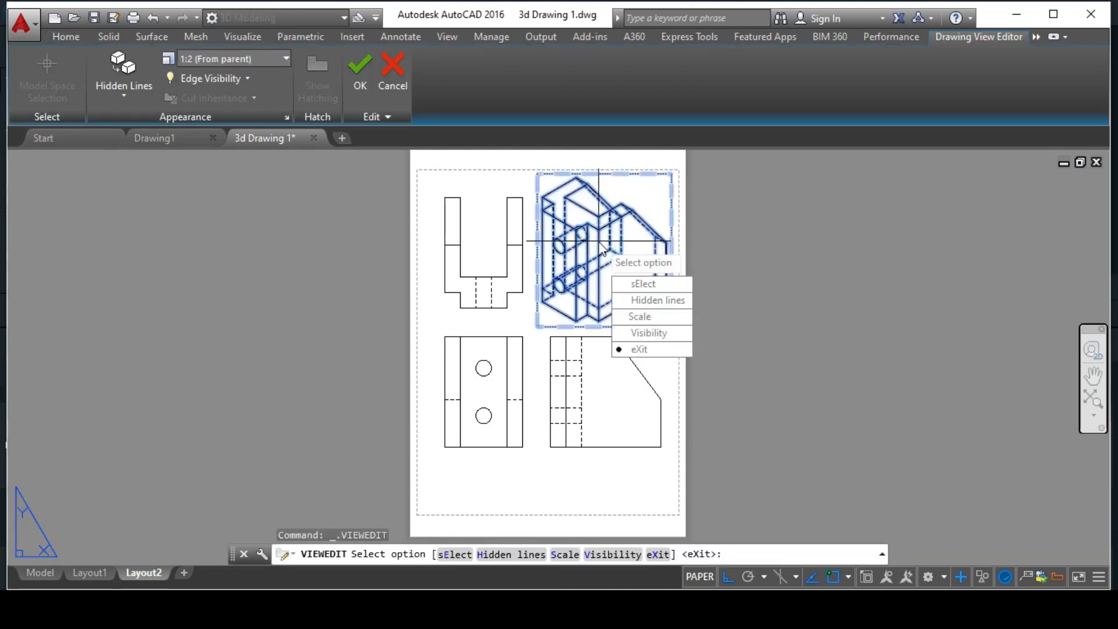
click(133, 93)
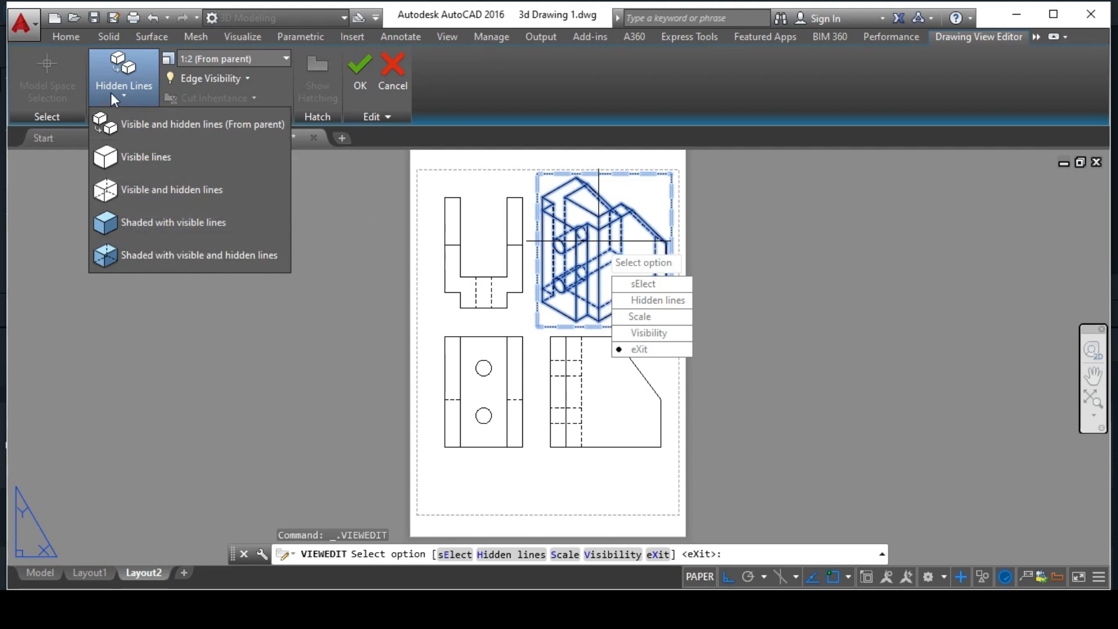
click(144, 219)
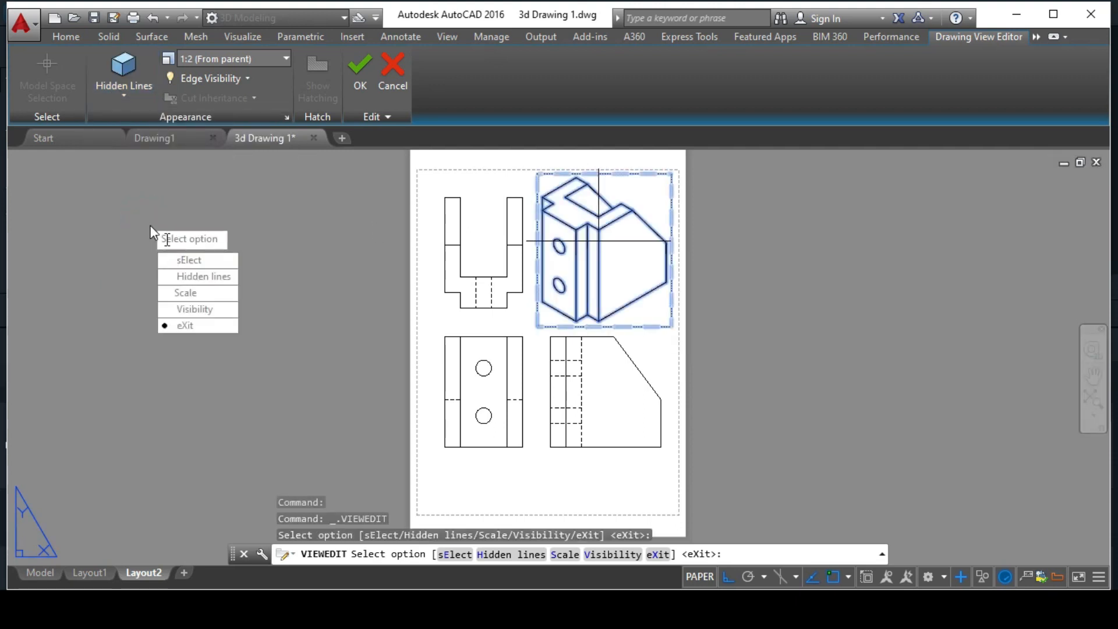
click(359, 68)
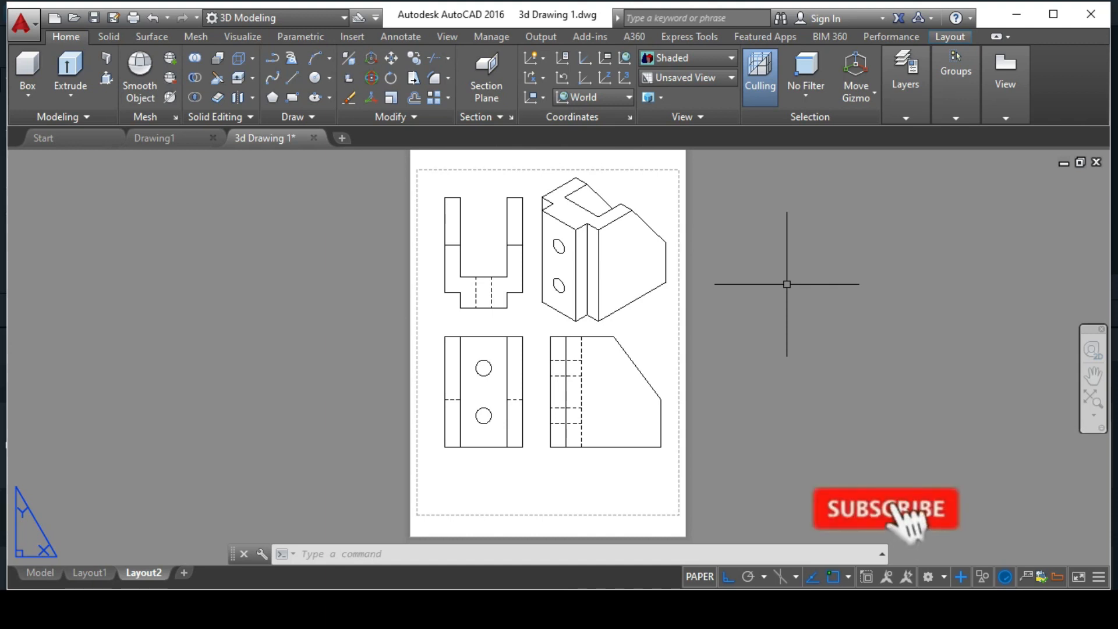
Step: Add a vertical linear dimension along the outer edge of the top view's left arm, placed to its left
text(dli)
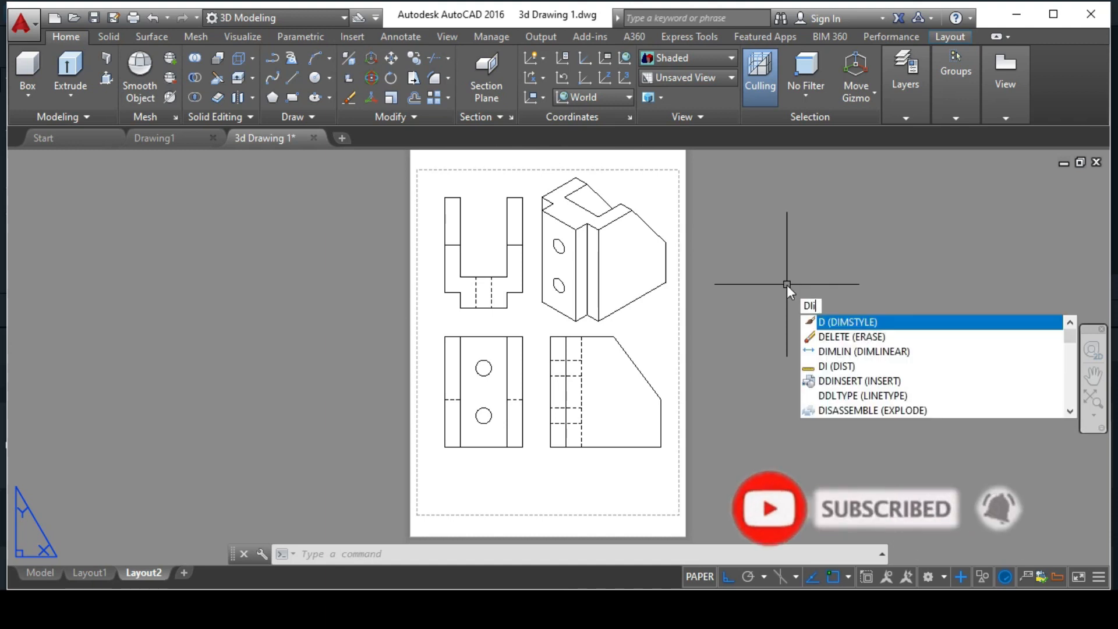
key(Return)
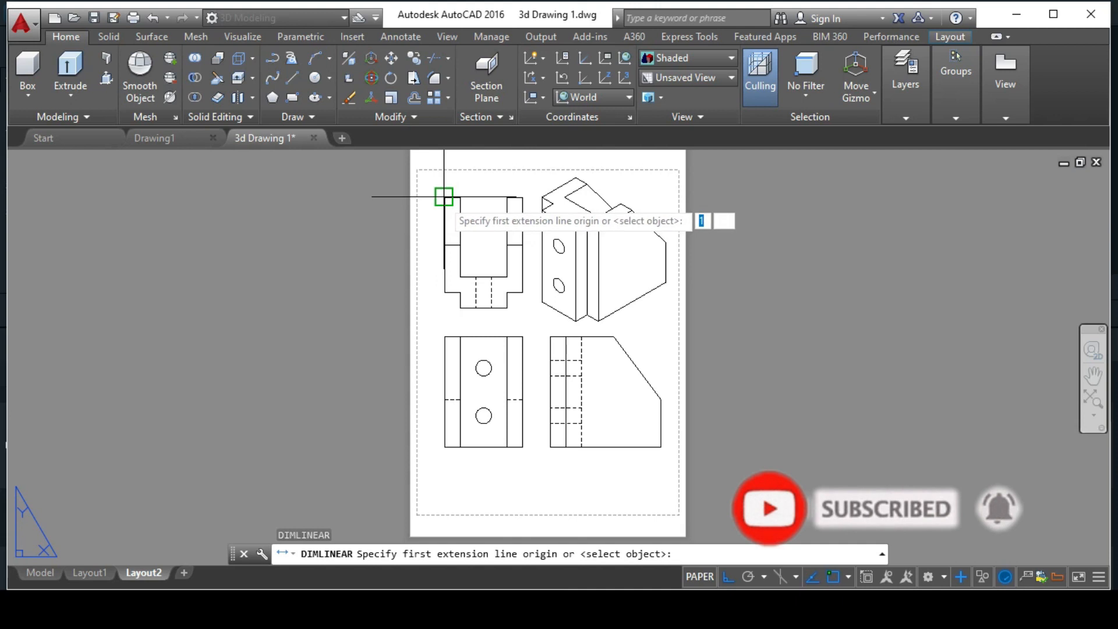
click(444, 198)
click(444, 293)
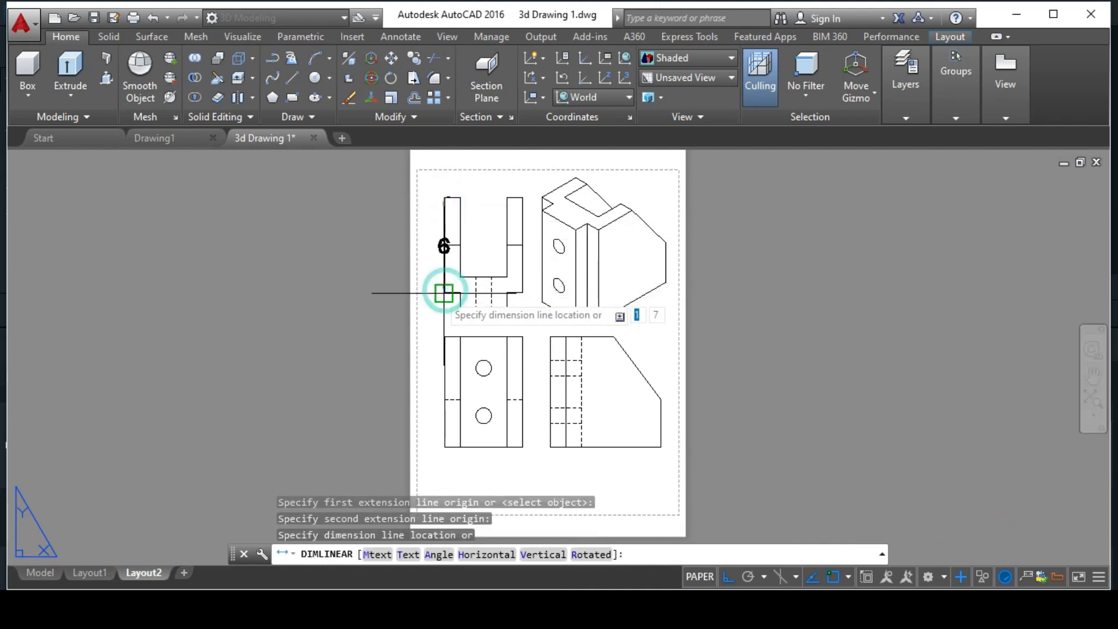
click(427, 297)
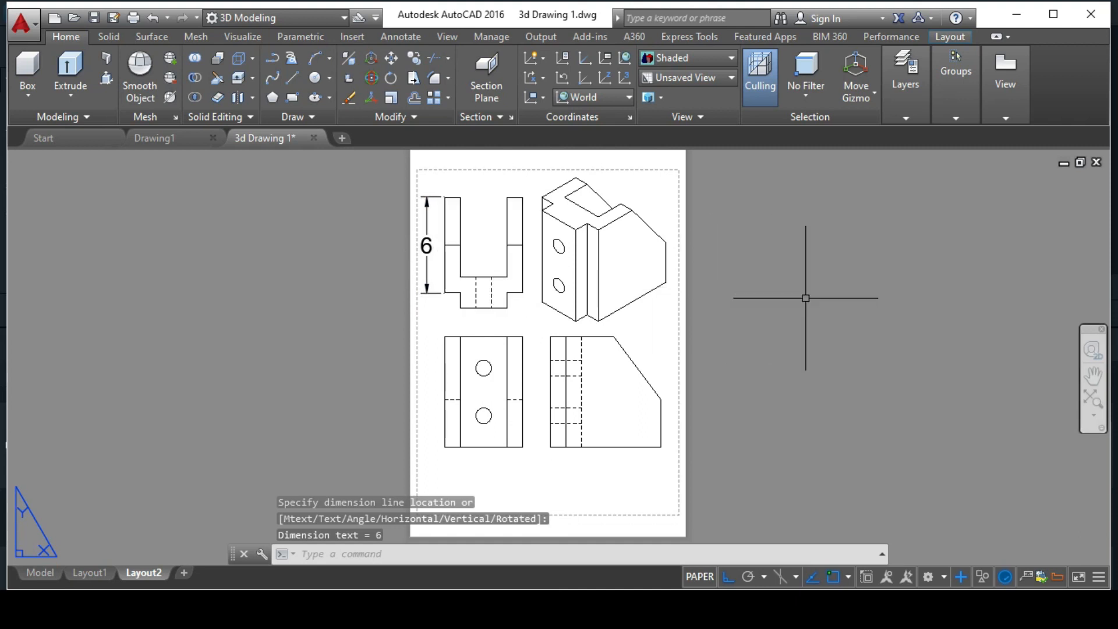
Step: Set the Standard dimension style's text height to 0.5 and make that style current
text(d)
key(Return)
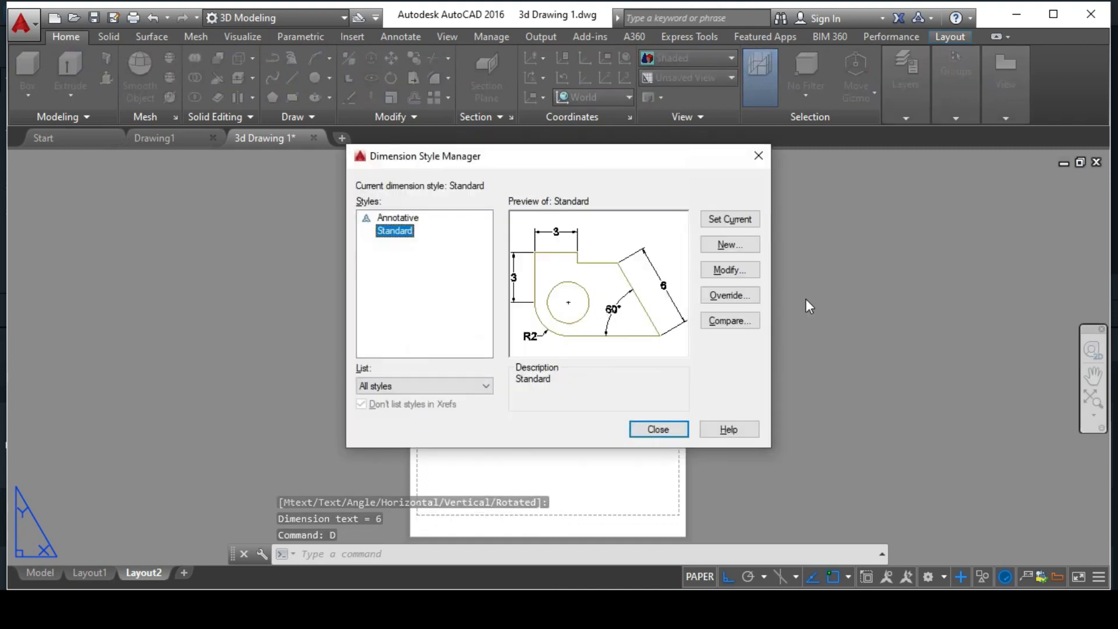
click(736, 272)
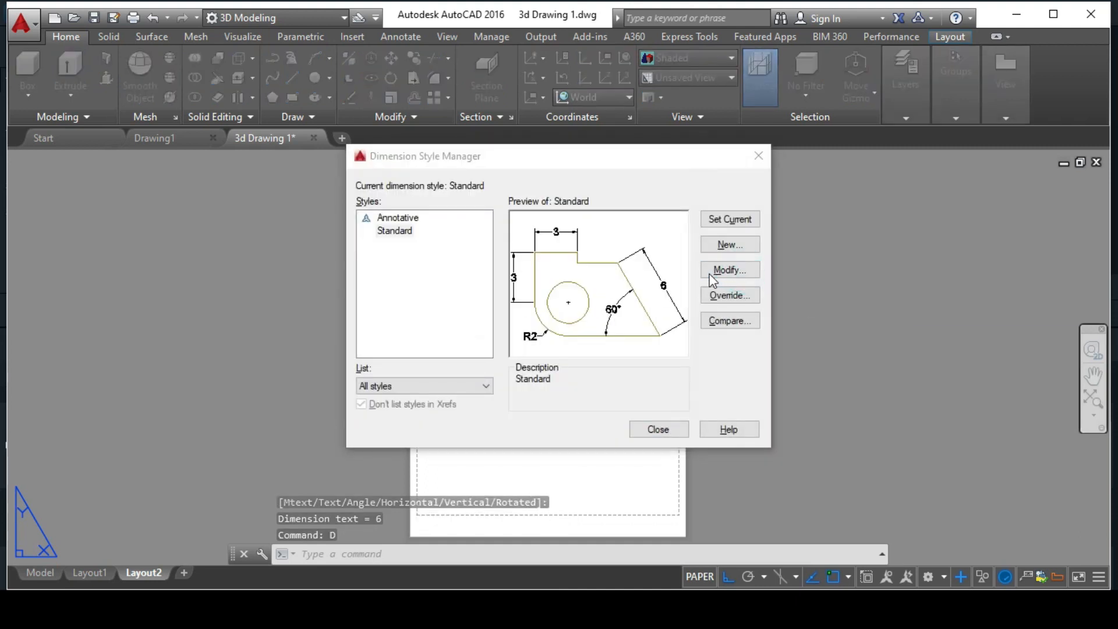
click(467, 125)
double_click(515, 243)
text(0.5)
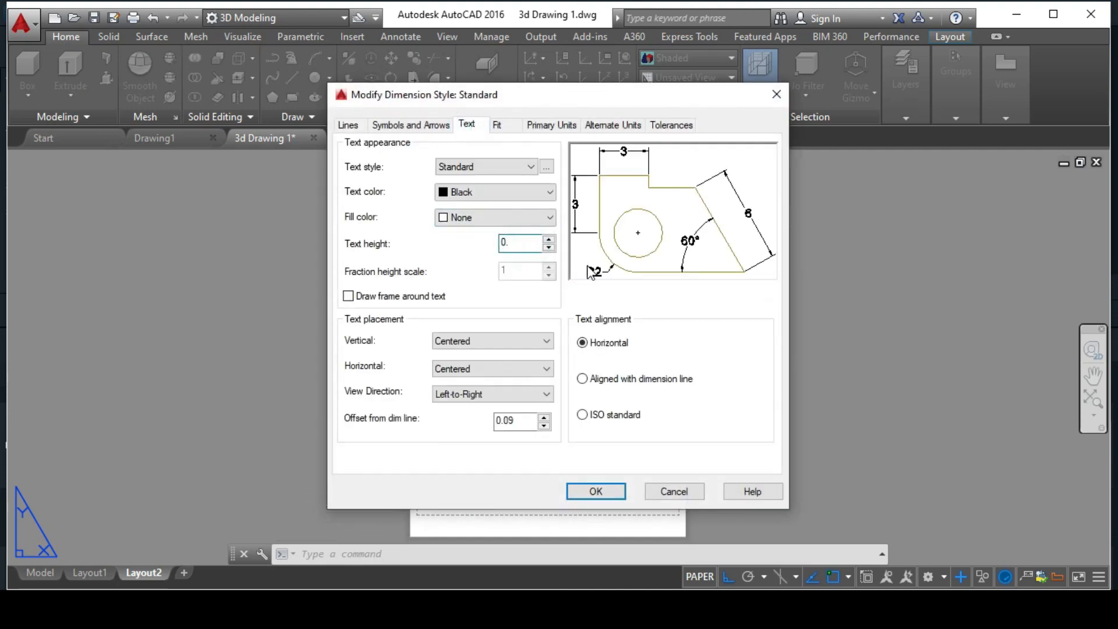
click(538, 283)
click(605, 491)
click(394, 230)
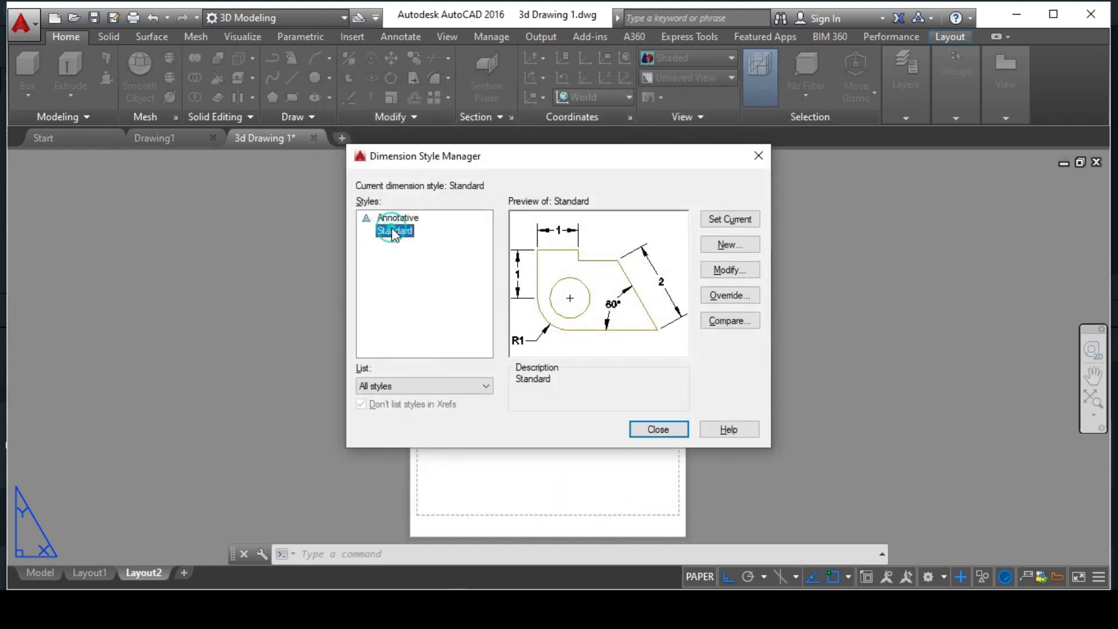
click(729, 221)
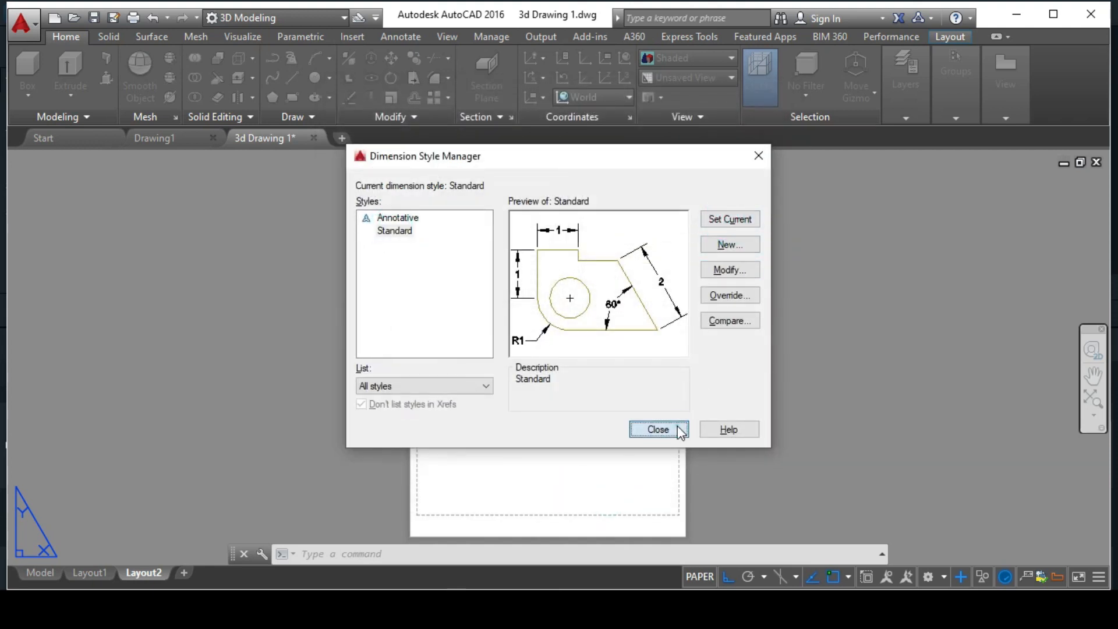
click(660, 430)
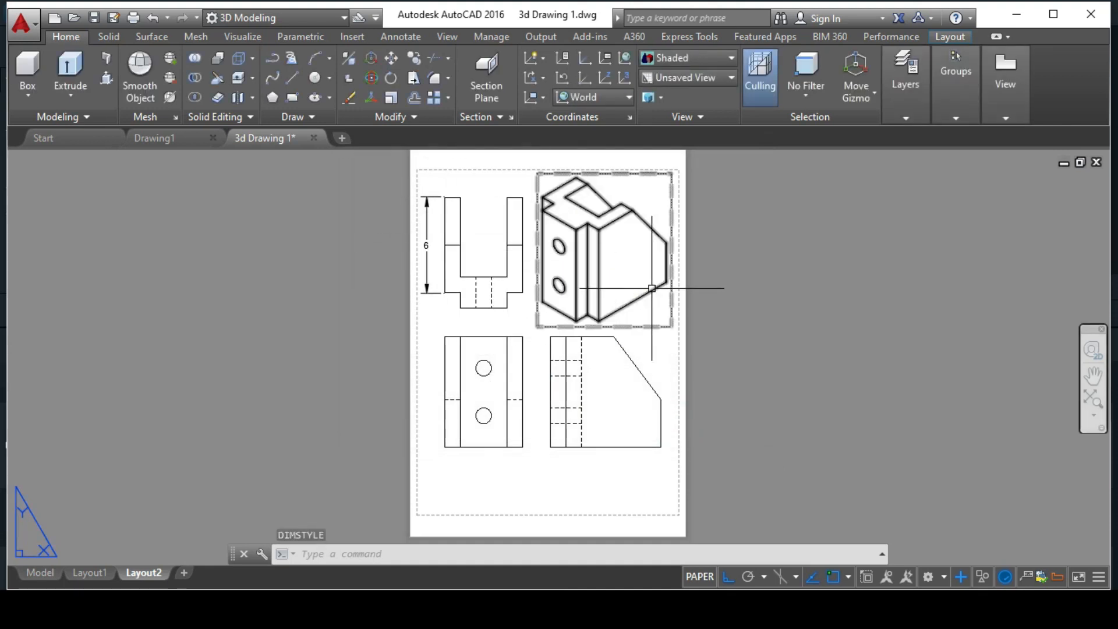
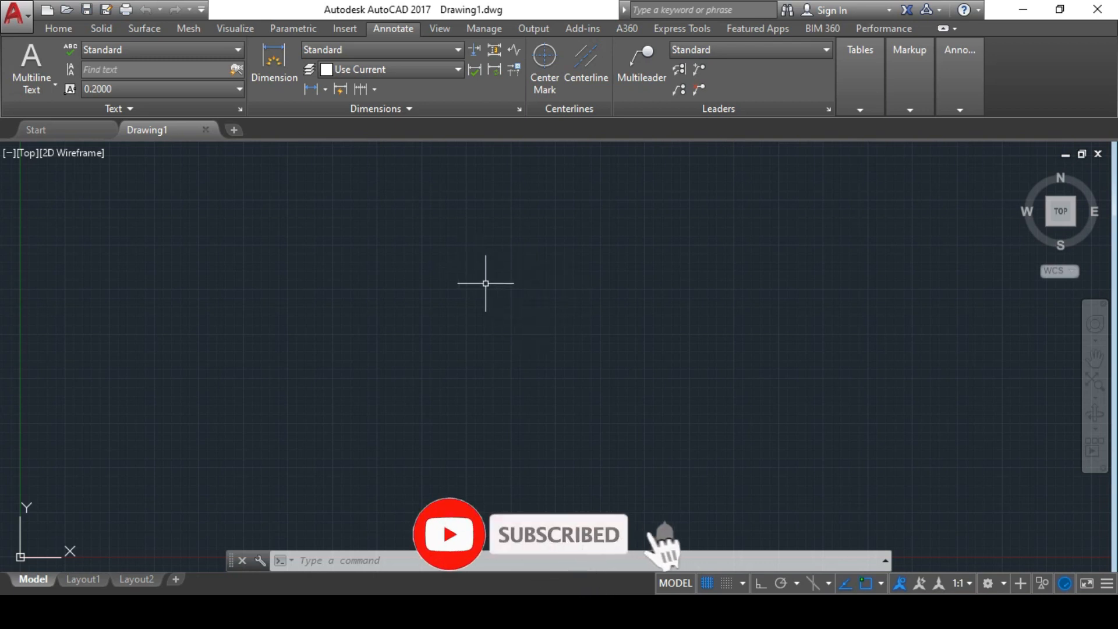
Step: Turn off the grid in the new Drawing1 file and choose the 3D Modeling workspace
key(F7)
click(546, 285)
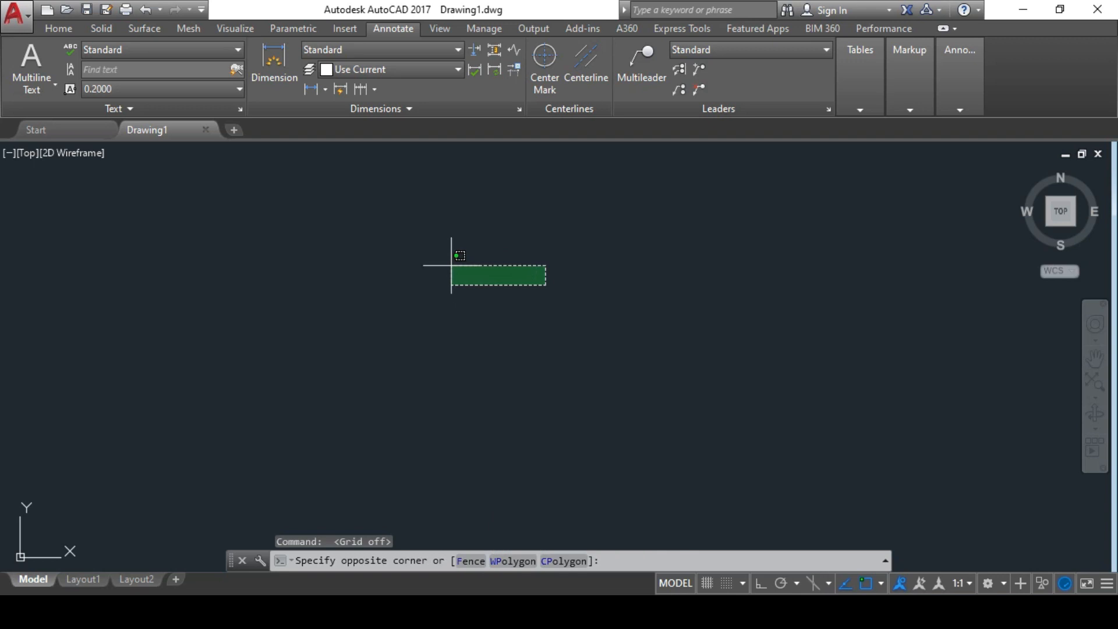
click(451, 266)
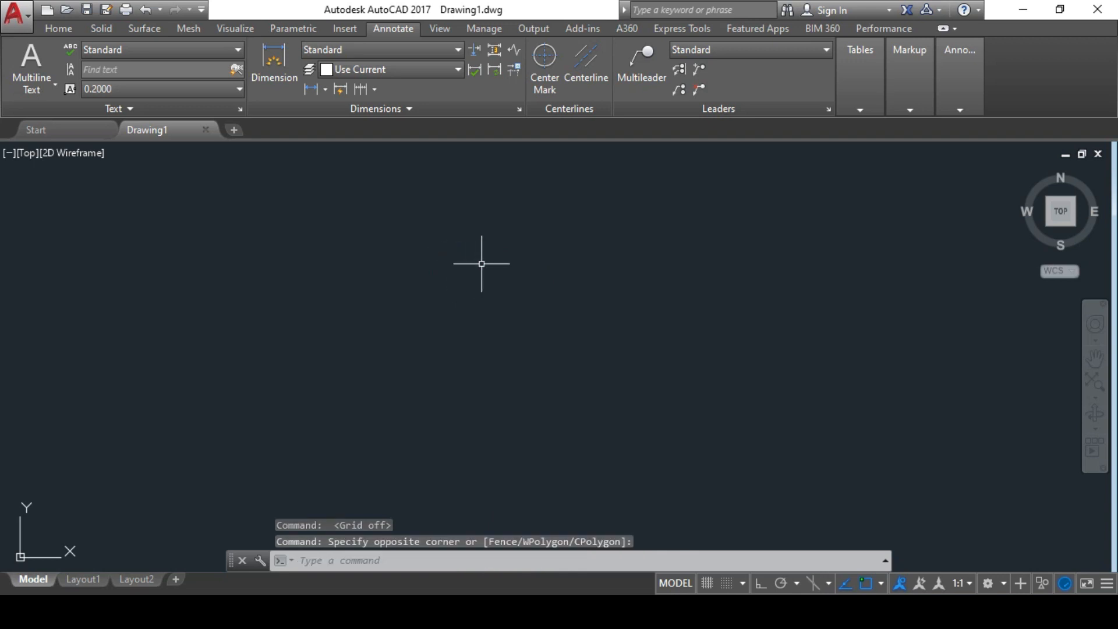
click(987, 583)
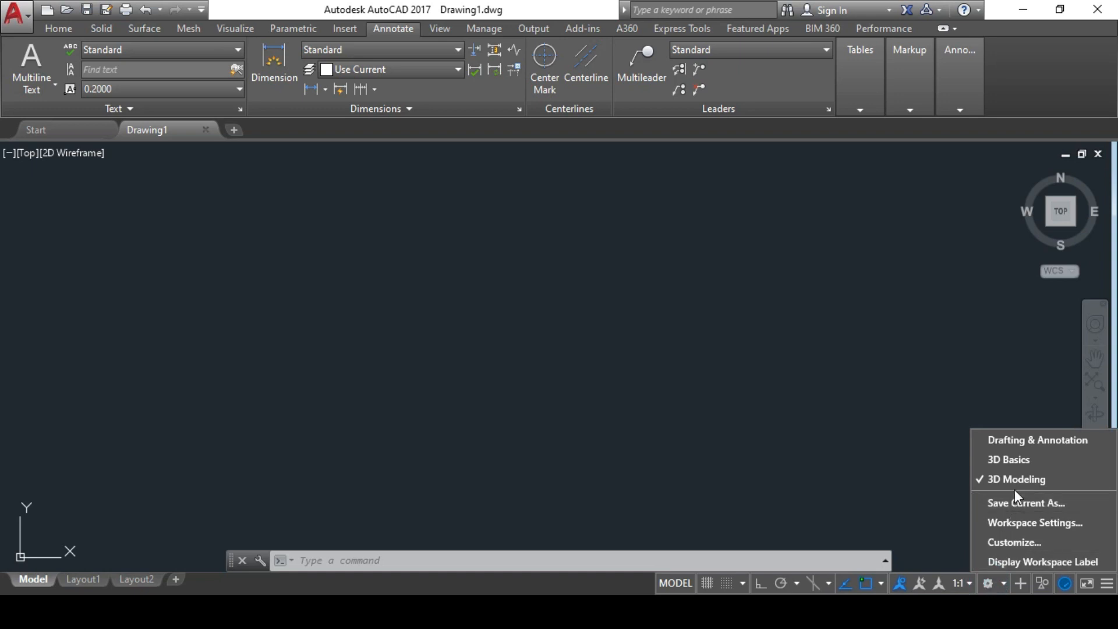
click(1051, 478)
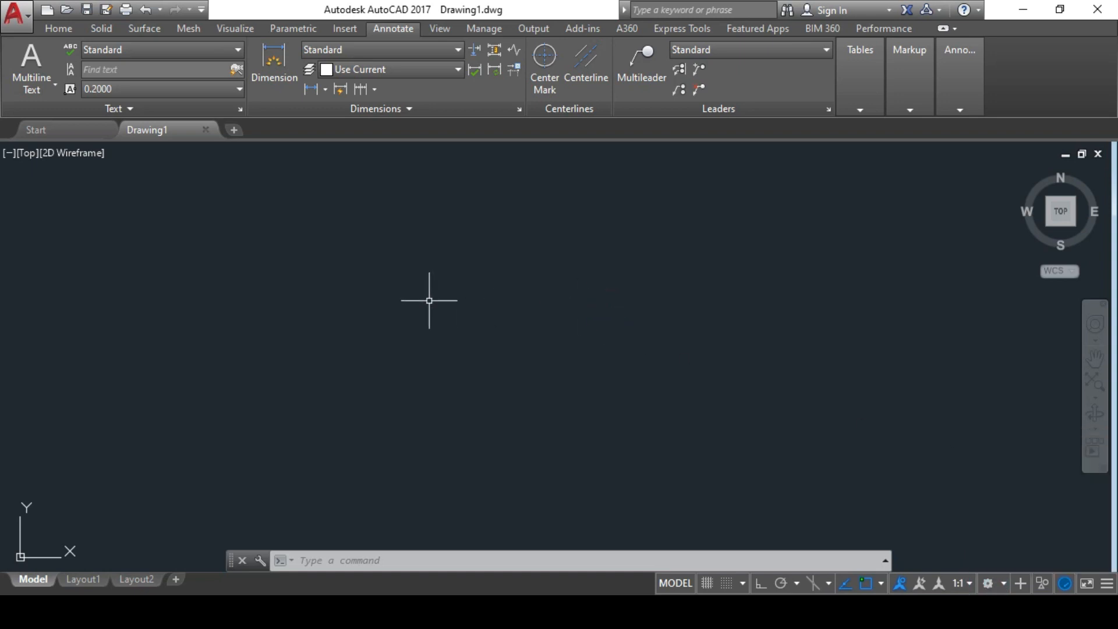
Step: Configure the drawing units to decimal length with precision 0 and an insertion scale in inches
text(un)
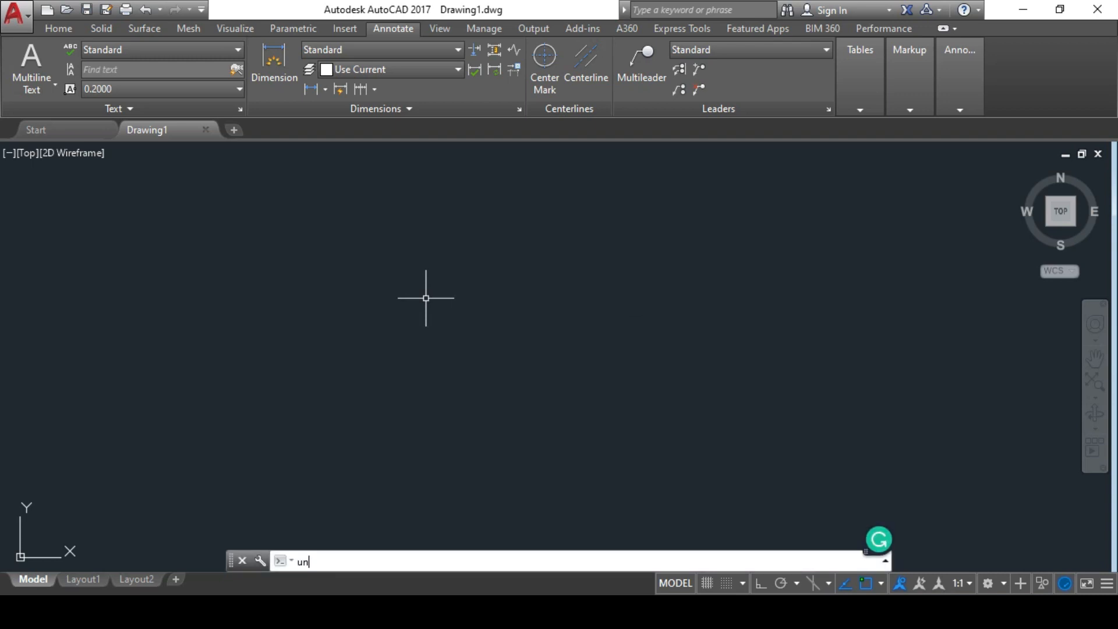
key(Return)
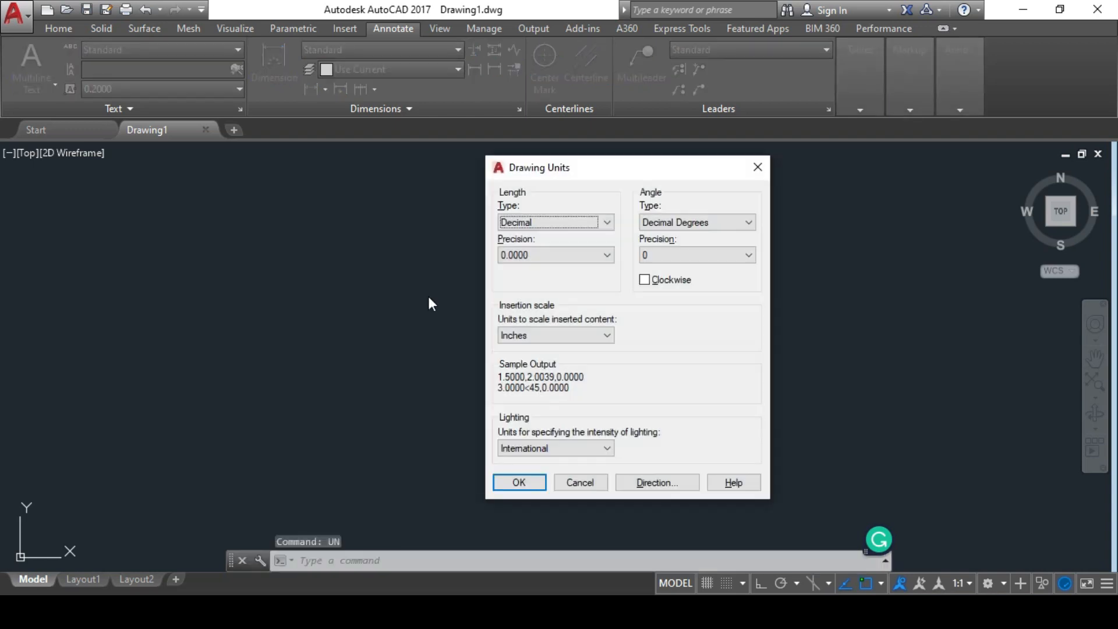
click(588, 224)
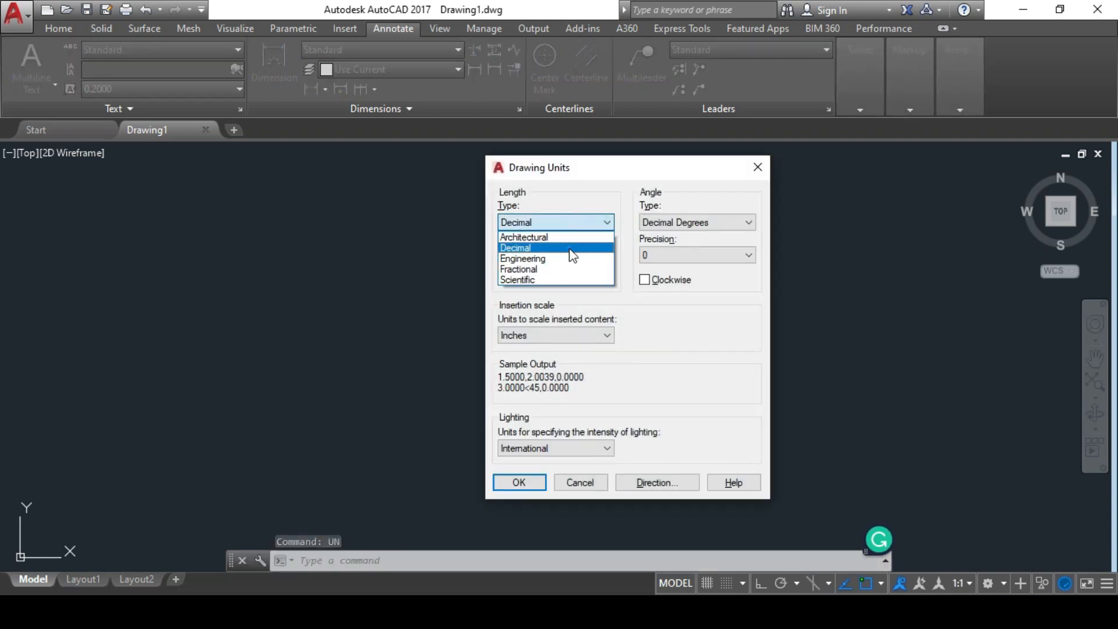
click(574, 248)
click(574, 254)
click(549, 271)
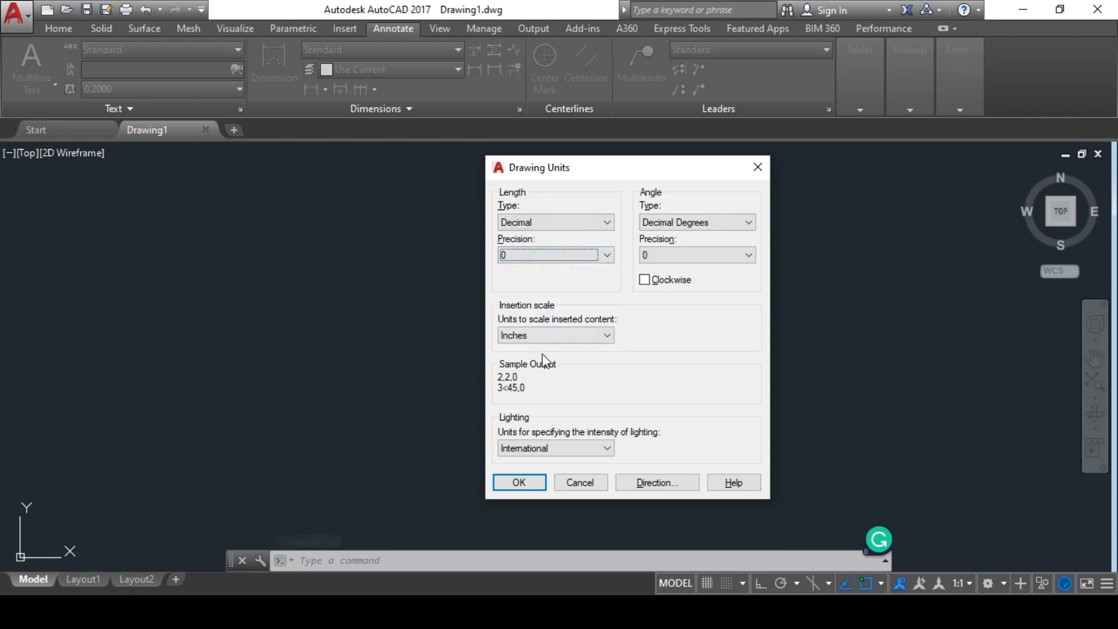
click(560, 336)
click(561, 338)
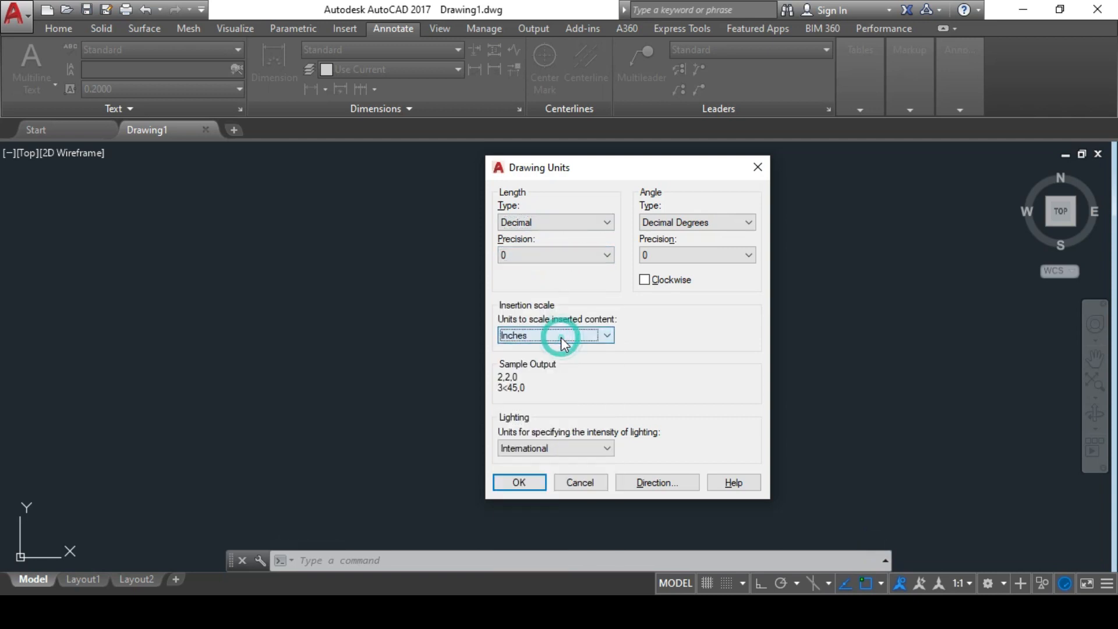
click(523, 482)
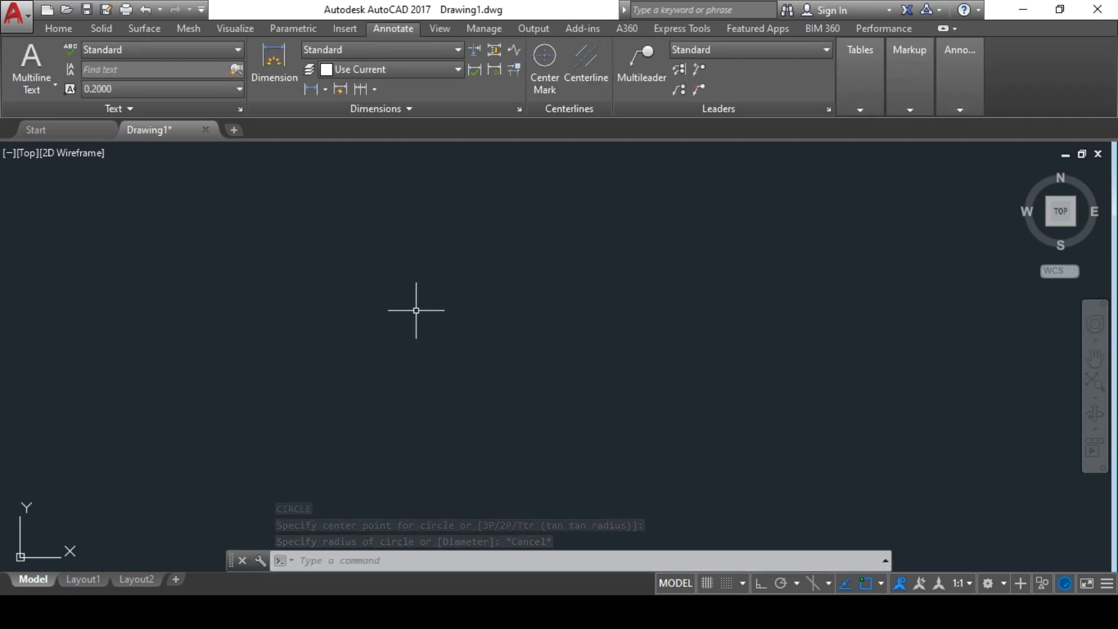
Step: Draw a circle with a diameter of 24 in the empty drawing
text(c)
key(Return)
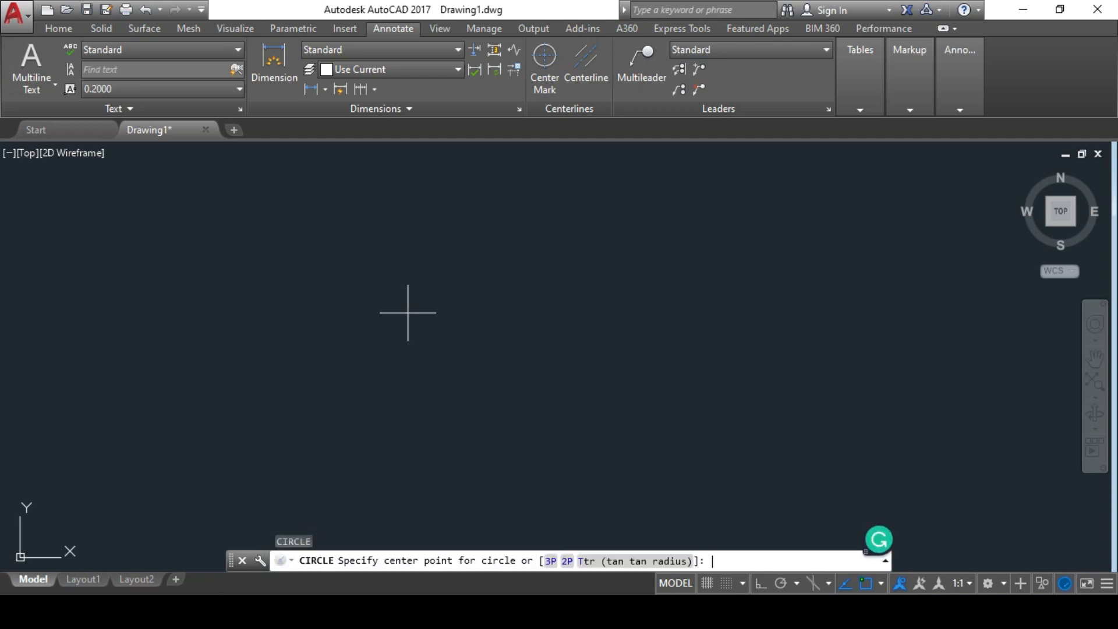
click(312, 312)
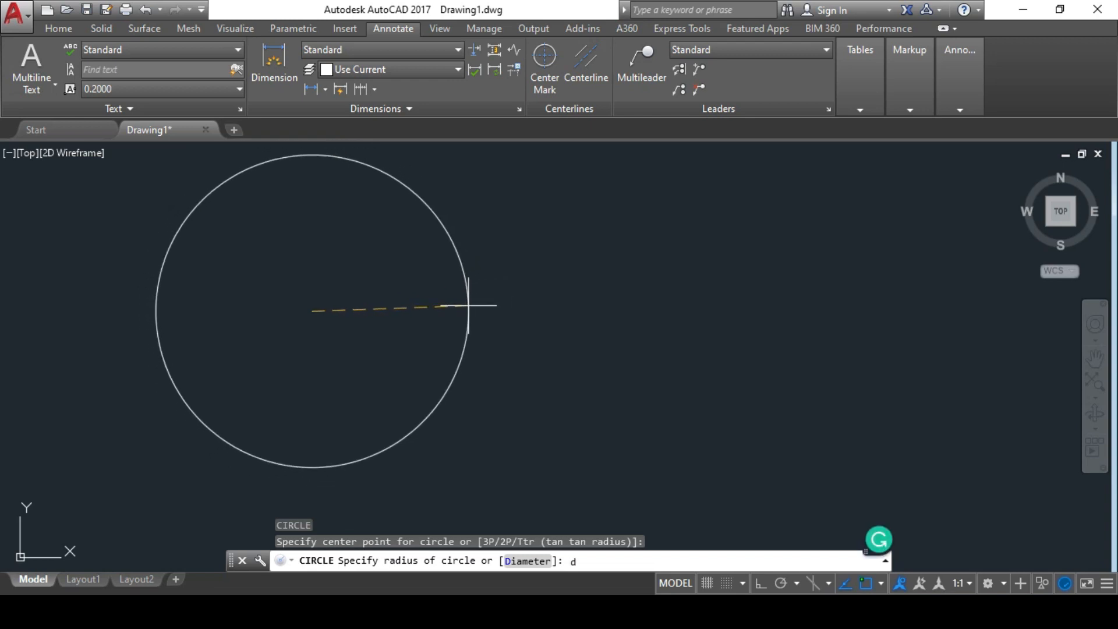
key(Return)
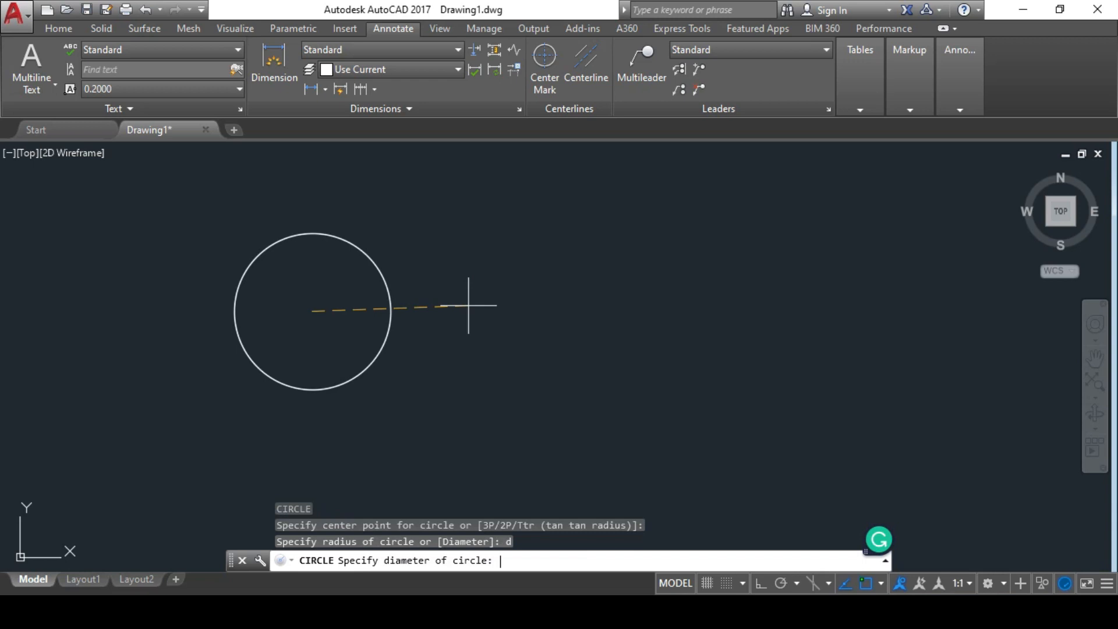
text(2)
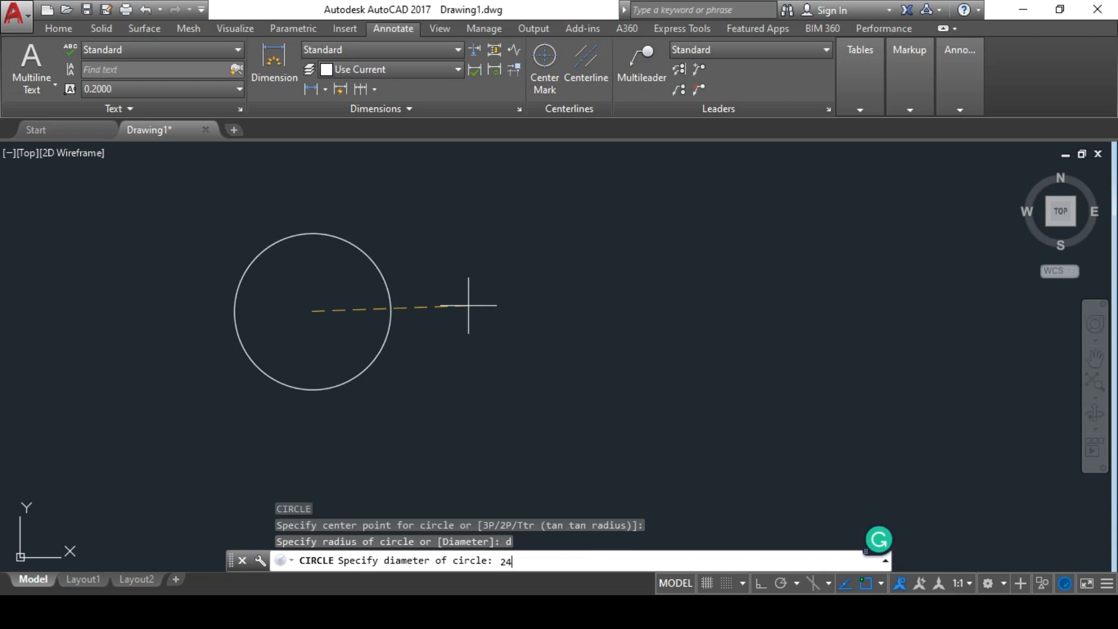
text(4)
key(Return)
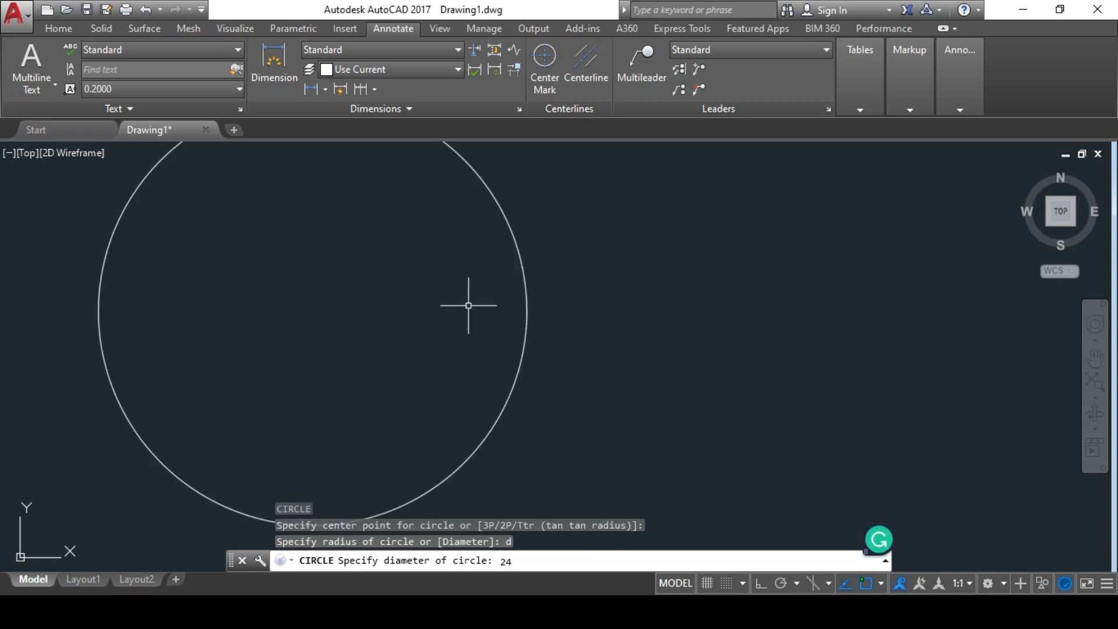
scroll(469, 305, down, 5)
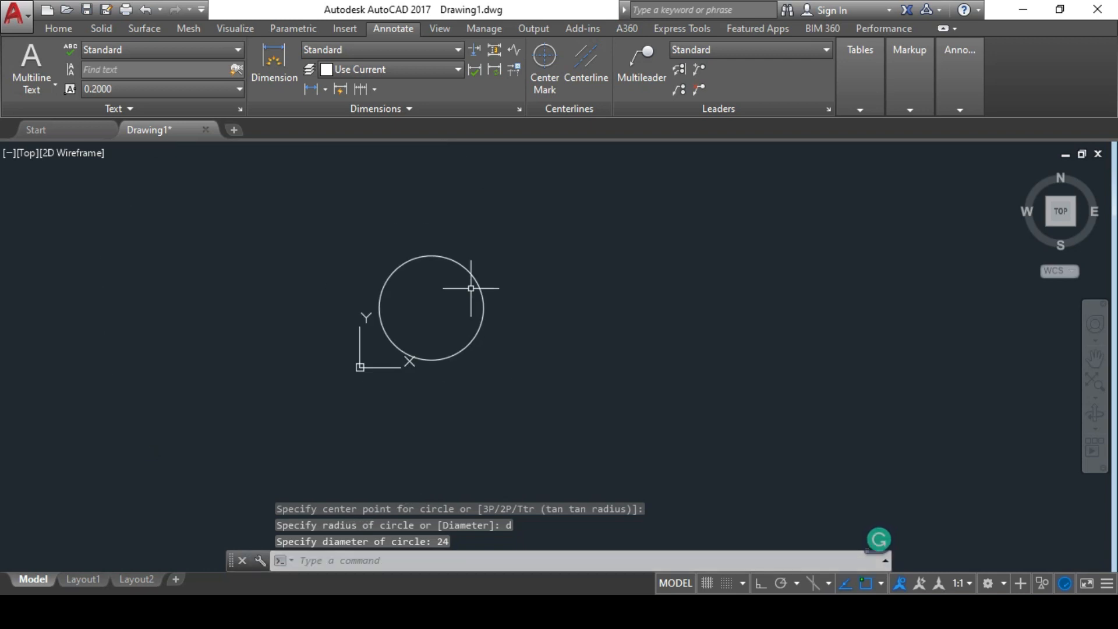
scroll(470, 288, up, 2)
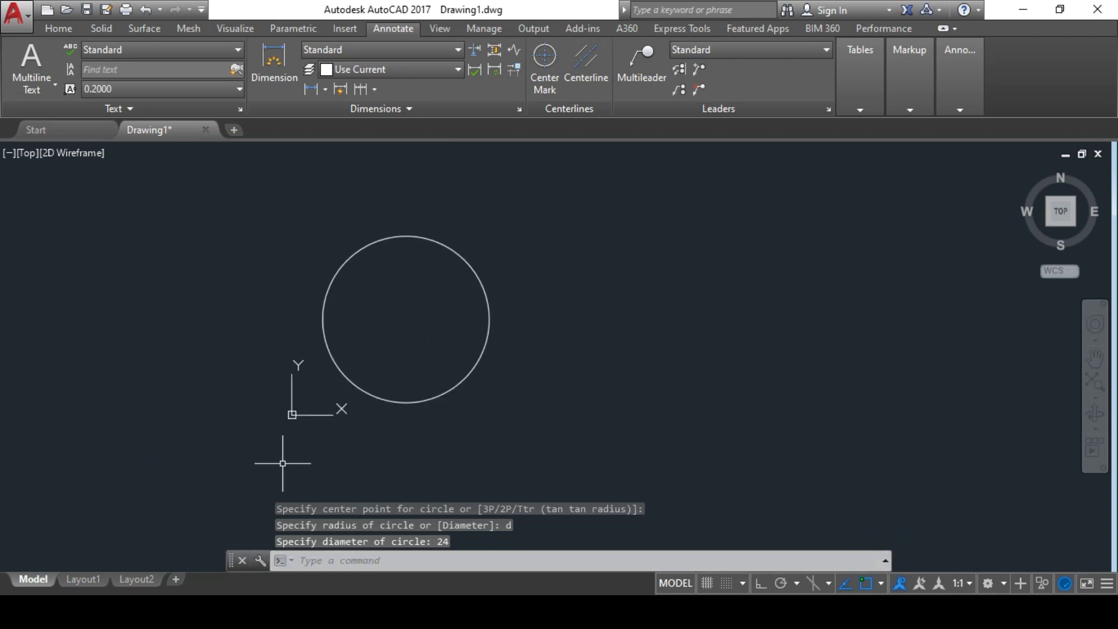
Step: Turn off showing the UCS icon at the origin
right_click(290, 418)
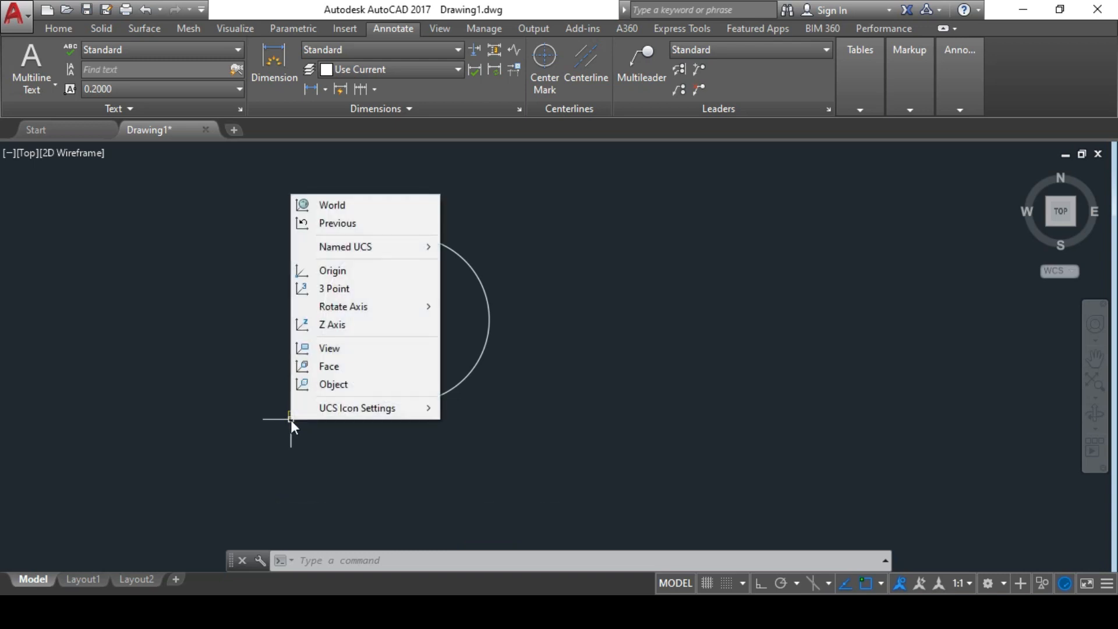
click(390, 408)
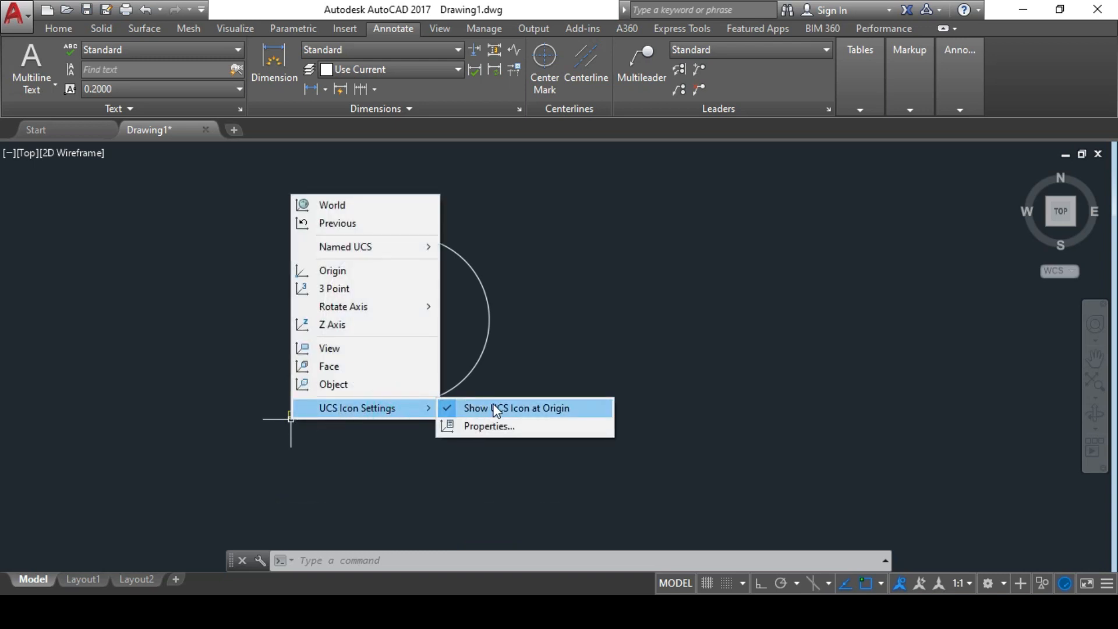
click(497, 409)
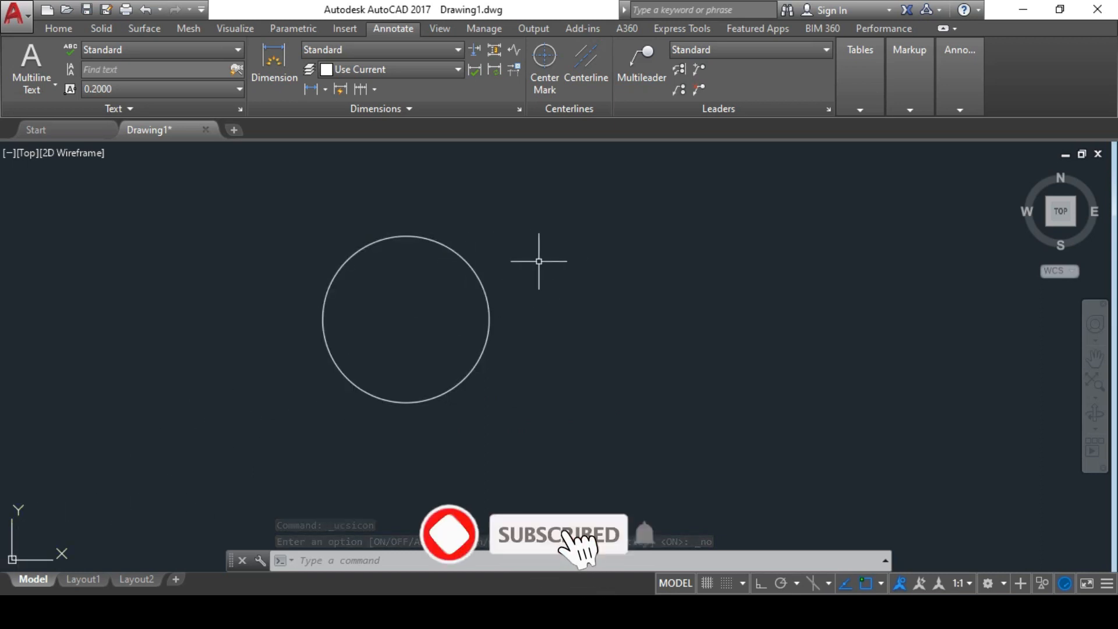
Step: Draw a circle with a diameter of 42 concentric with the existing circle
text(c)
key(Return)
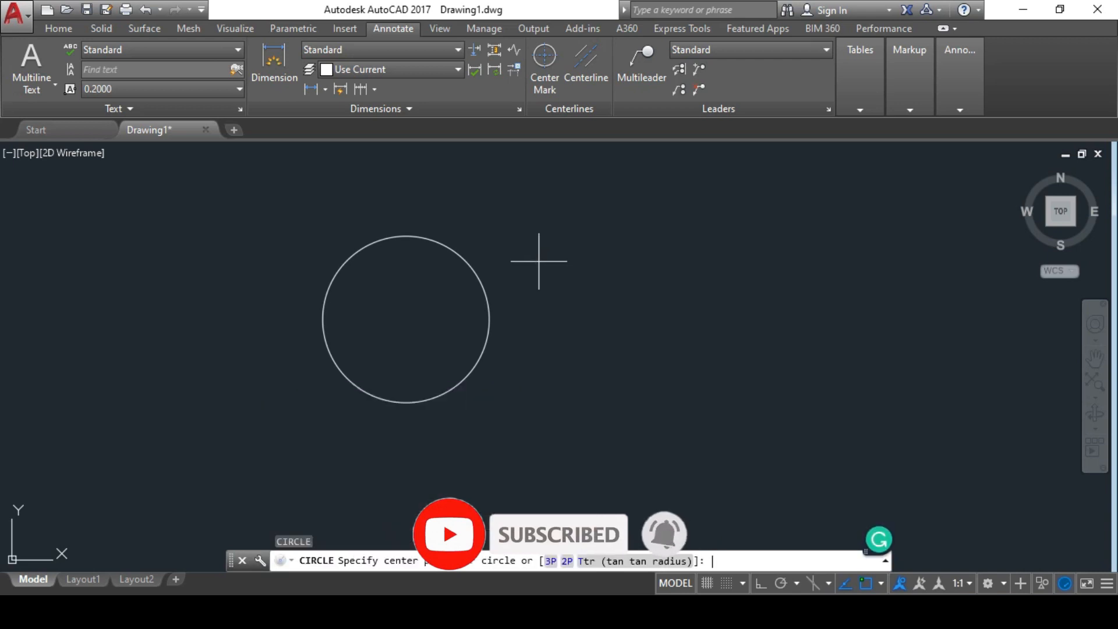
click(405, 319)
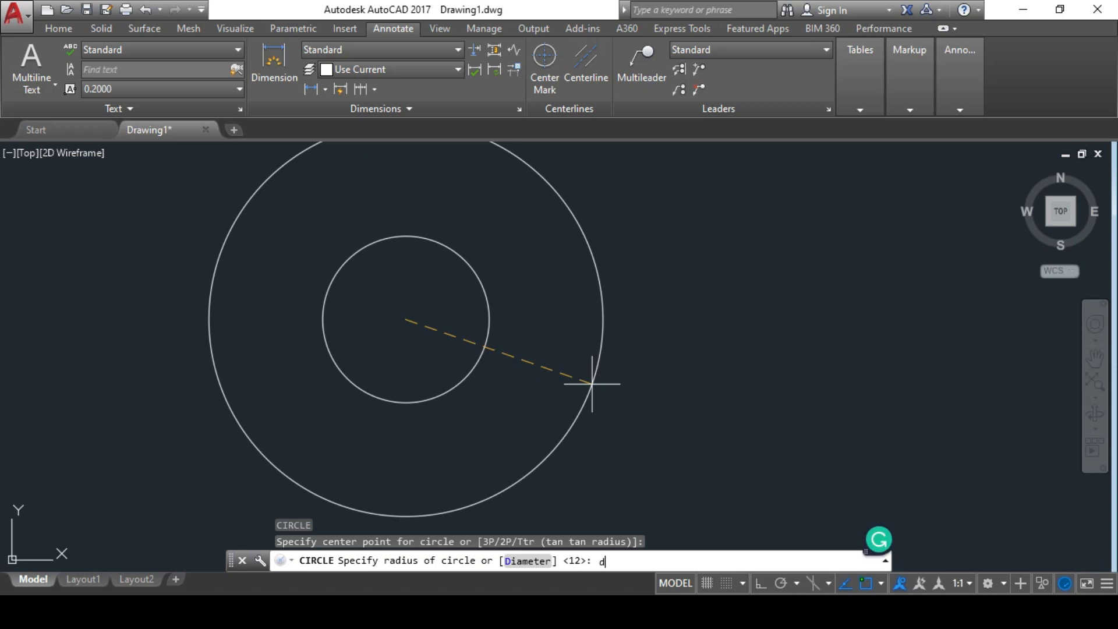
key(Return)
text(42)
key(Return)
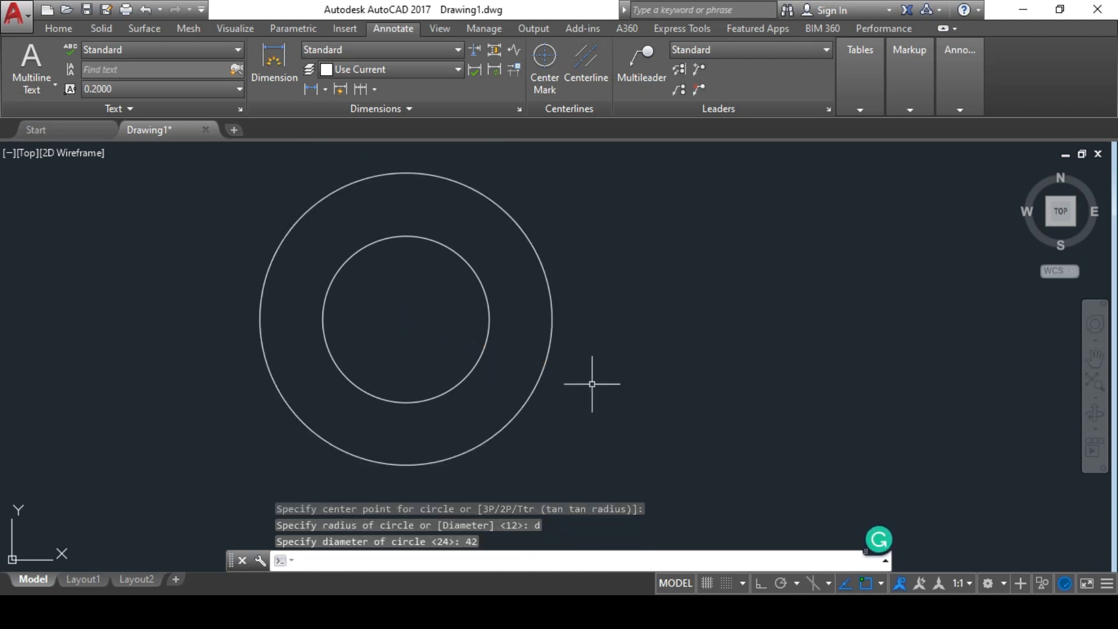
scroll(620, 369, down, 3)
middle_drag(781, 312, 611, 299)
scroll(550, 276, up, 2)
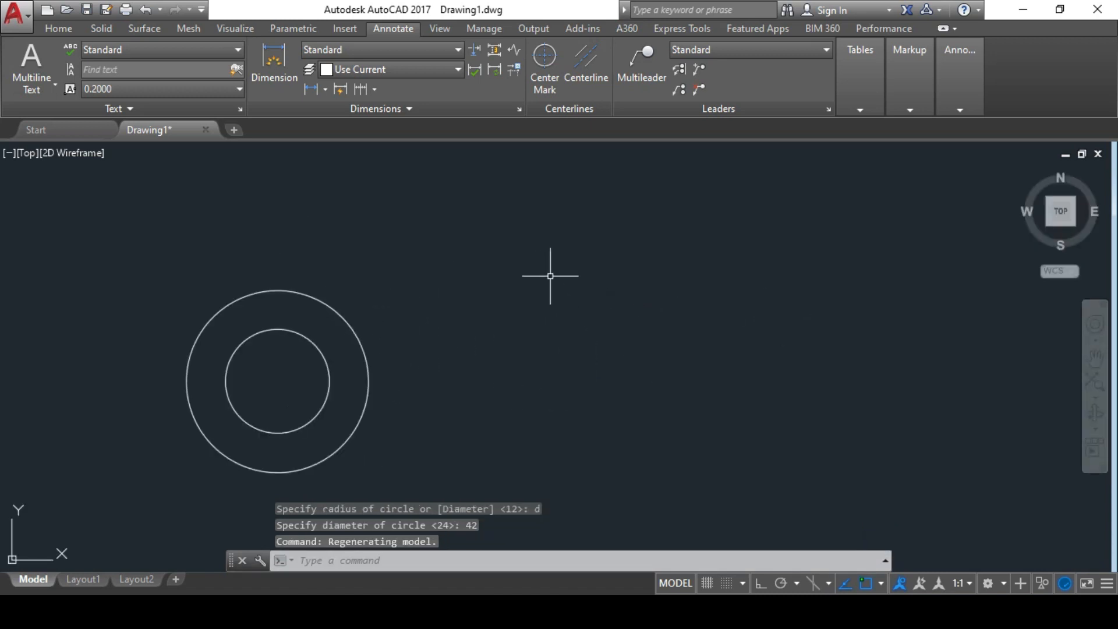
Step: Draw a horizontal line 100 long to the right from the concentric circles' center with Ortho mode on
text(l)
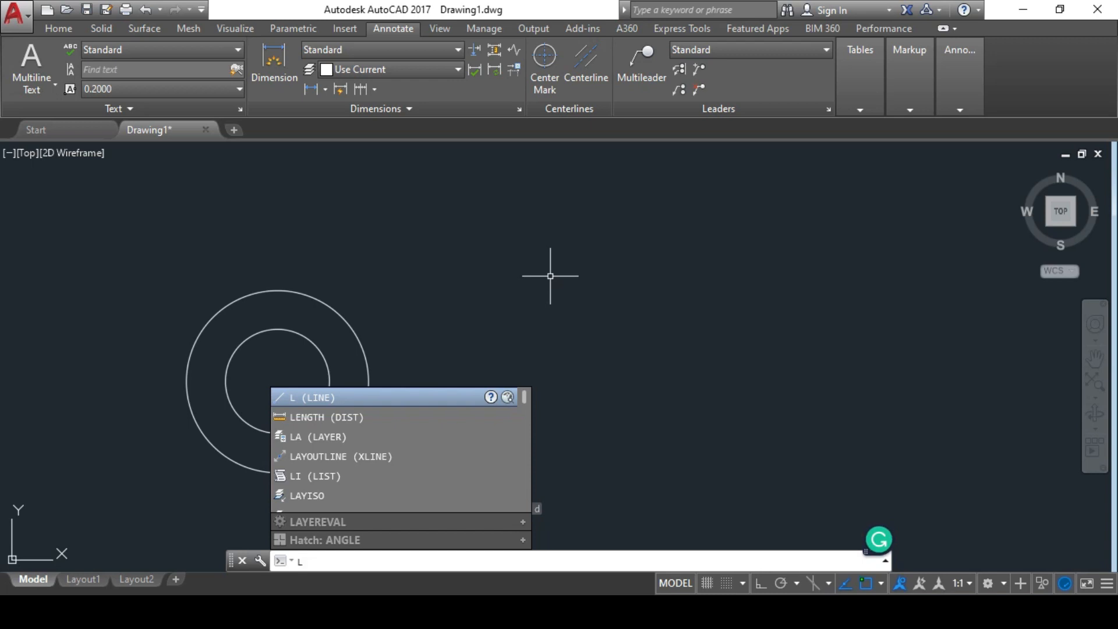
key(Return)
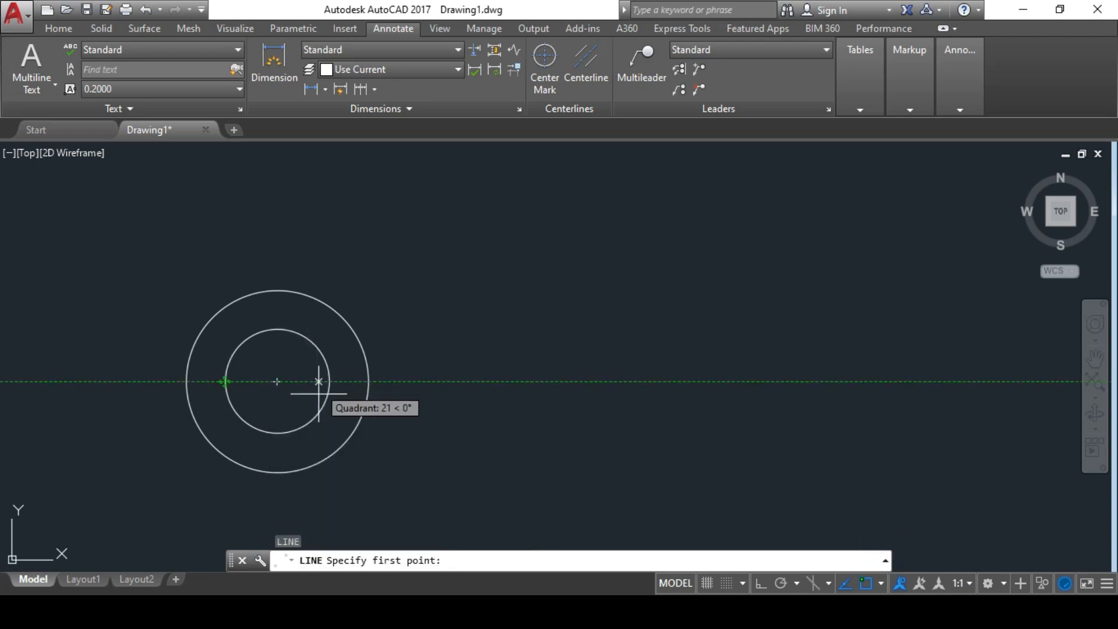
click(276, 382)
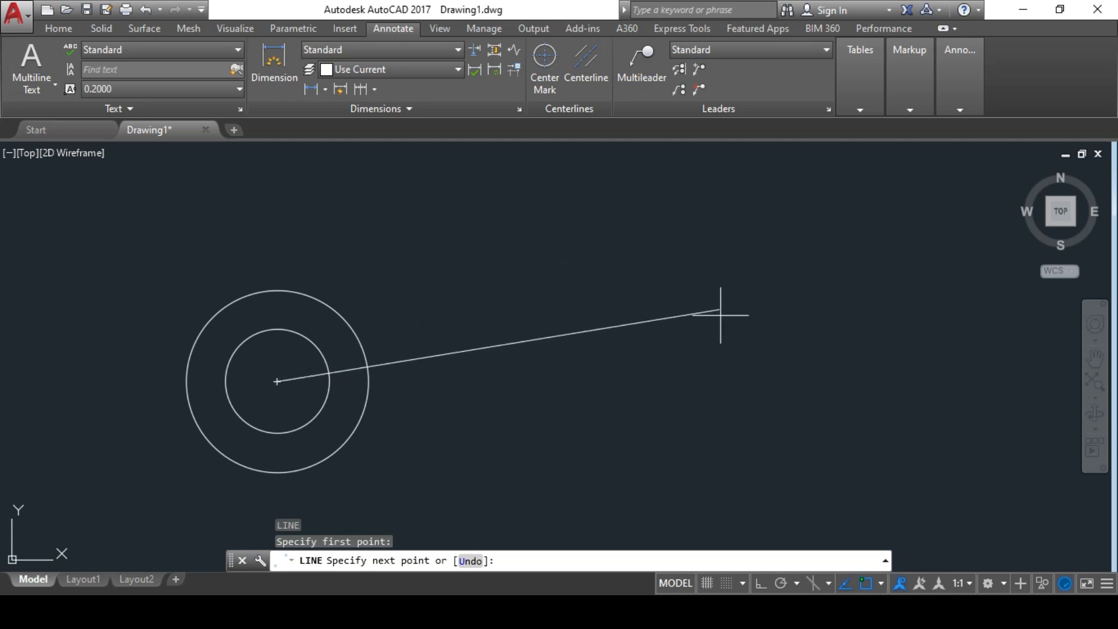
key(F8)
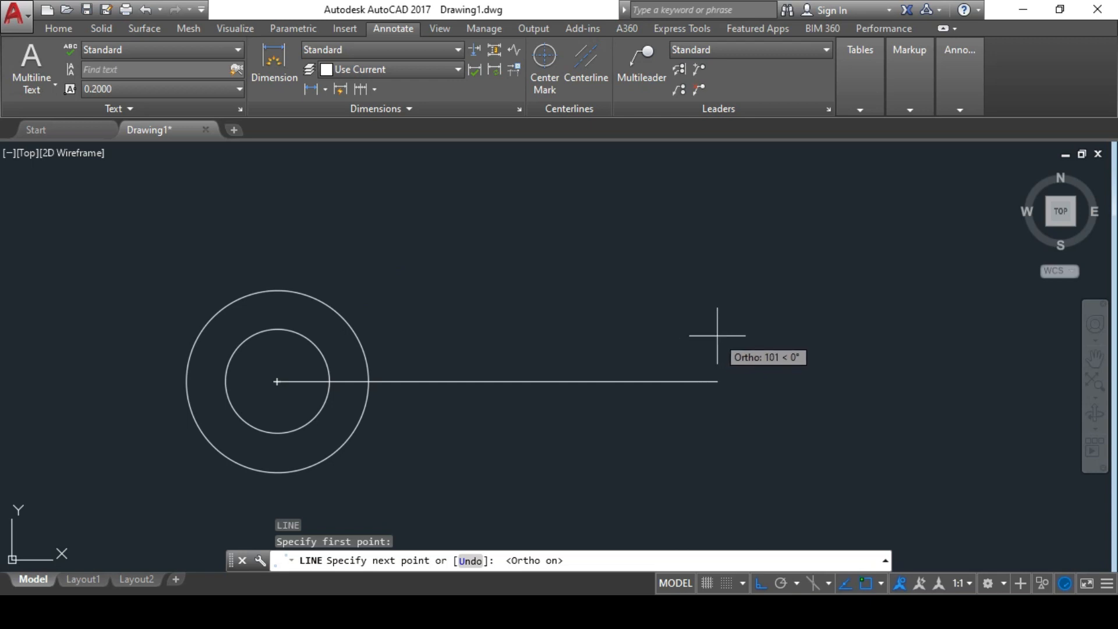
text(10)
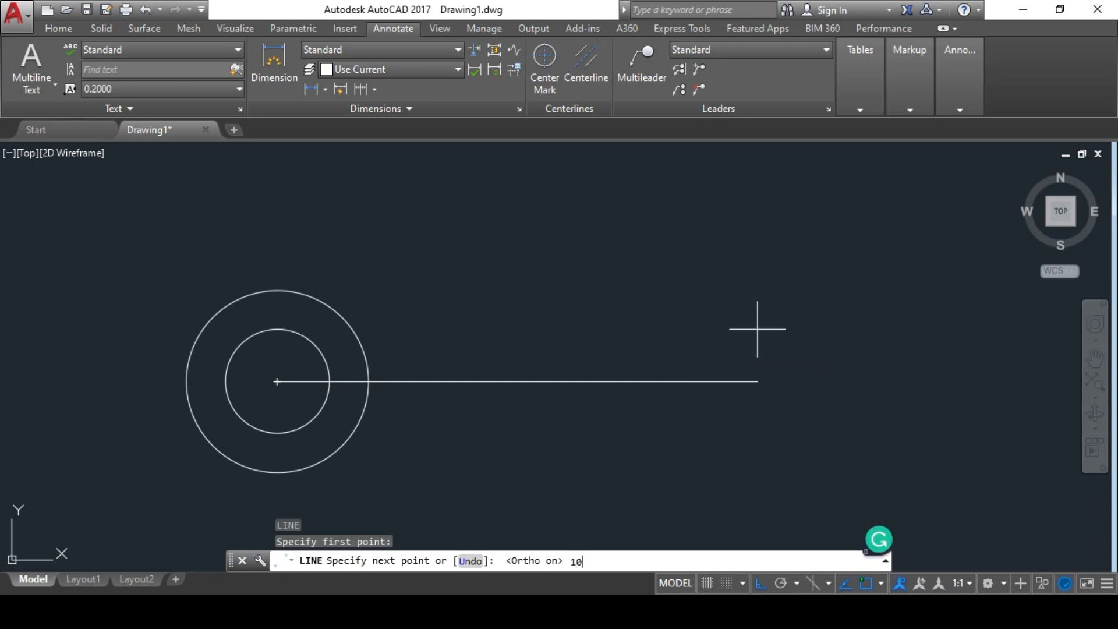
key(Return)
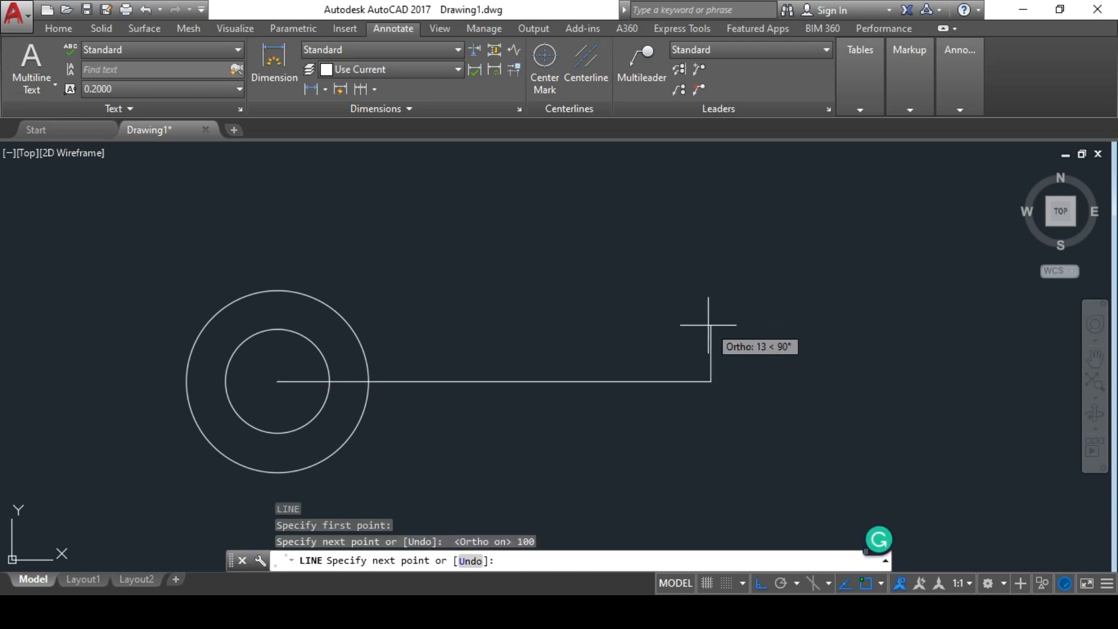
key(Escape)
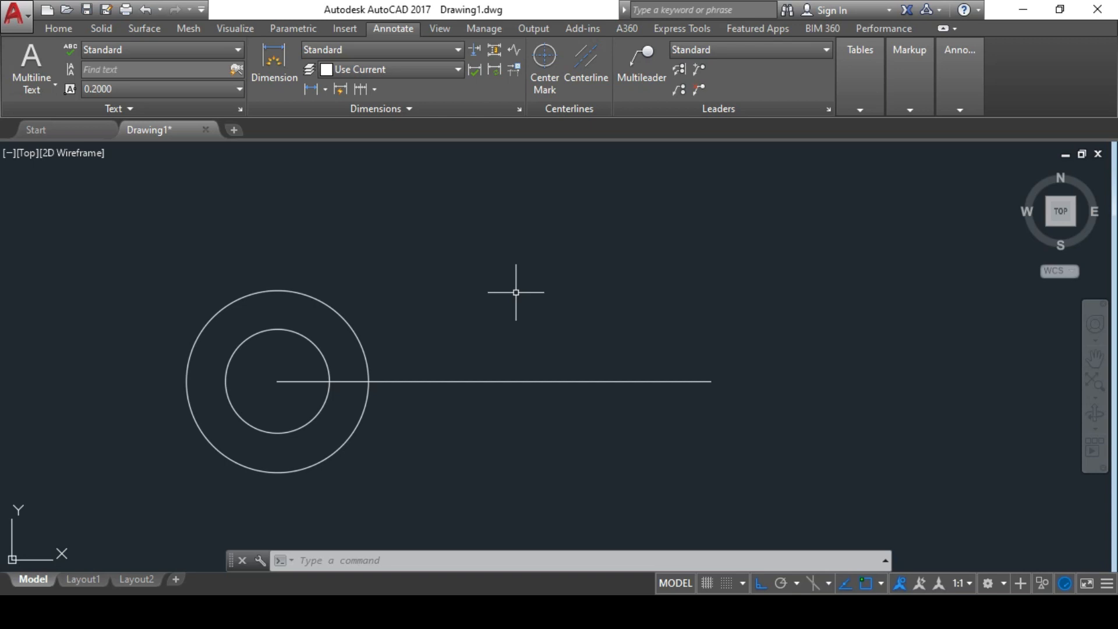
Step: Enable all object snap modes in the drafting settings
text(os)
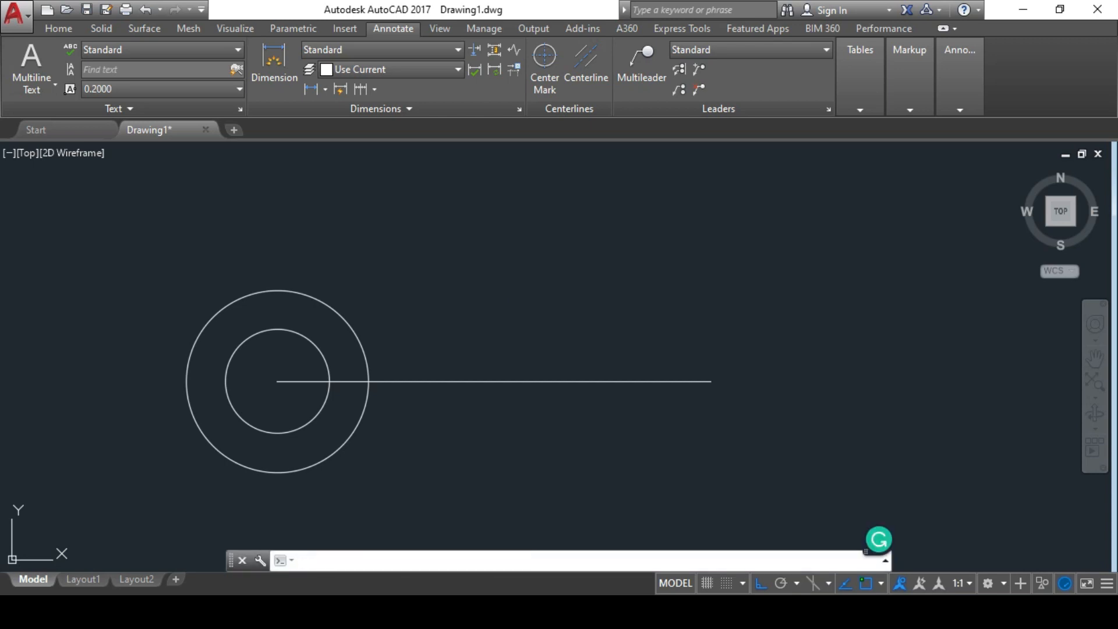
key(Return)
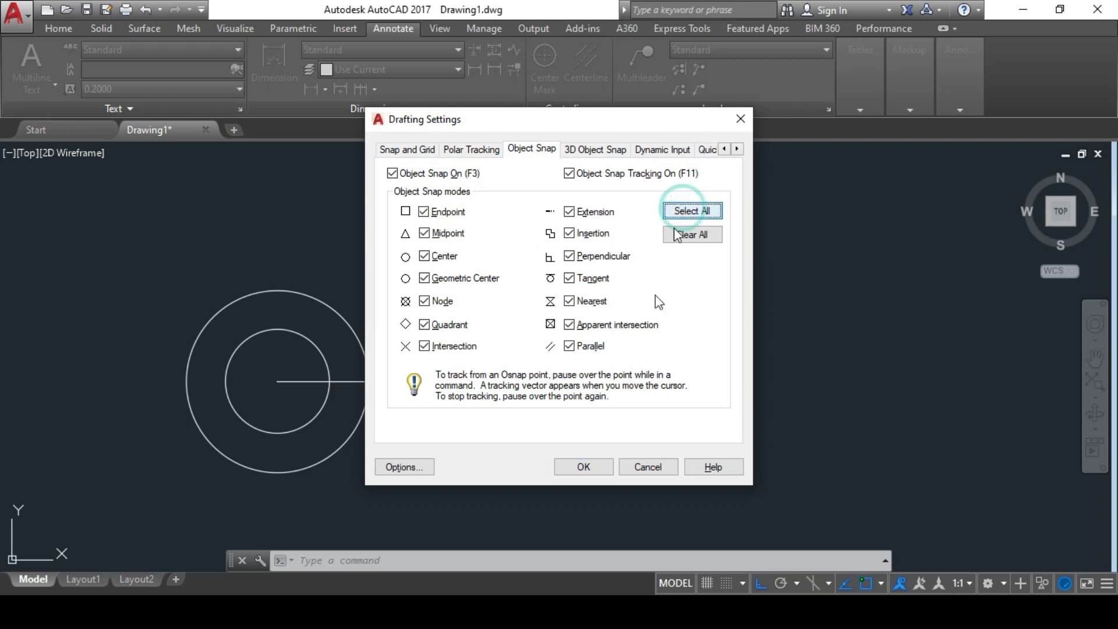
click(583, 466)
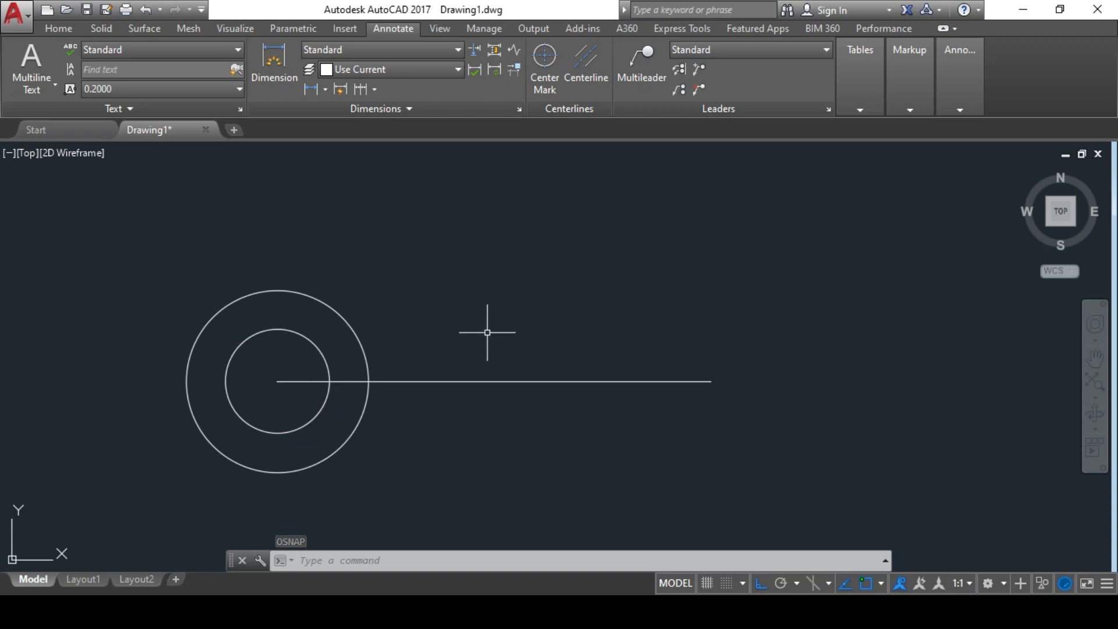
Step: Draw a circle with a diameter of 36 centered on the right end of the horizontal line
text(l)
key(BackSpace)
text(c)
key(Return)
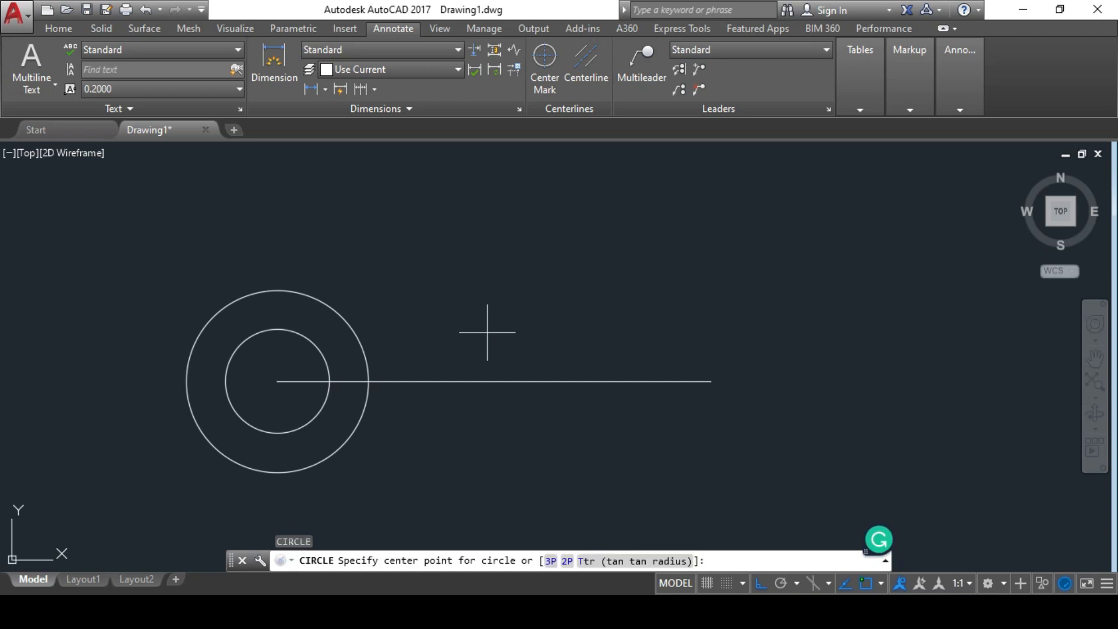
click(710, 381)
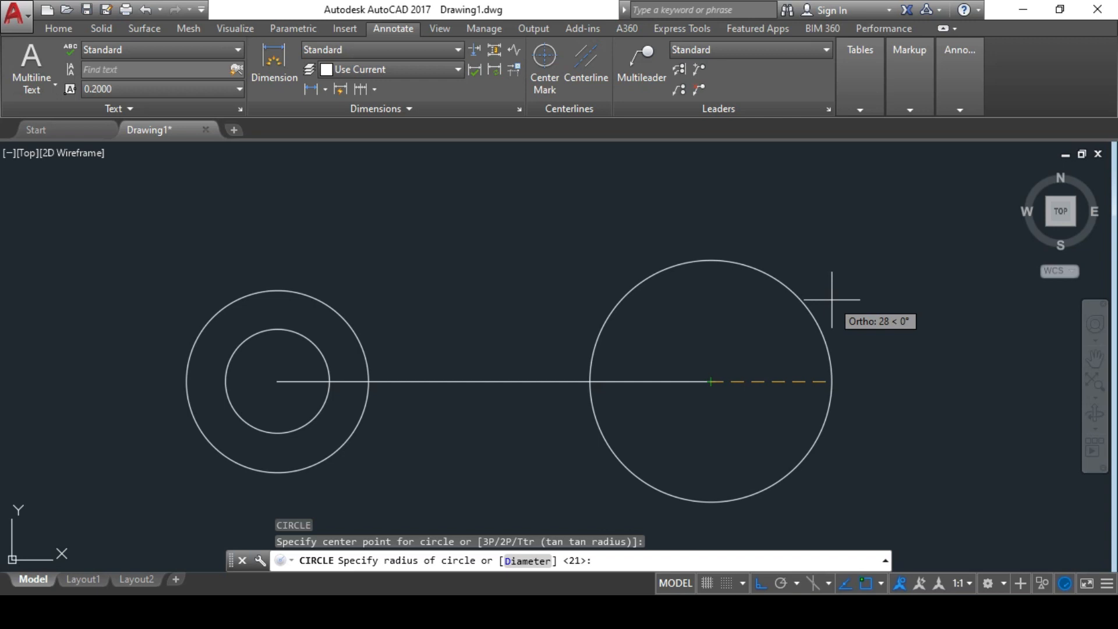
text(d)
key(Return)
text(3)
key(Return)
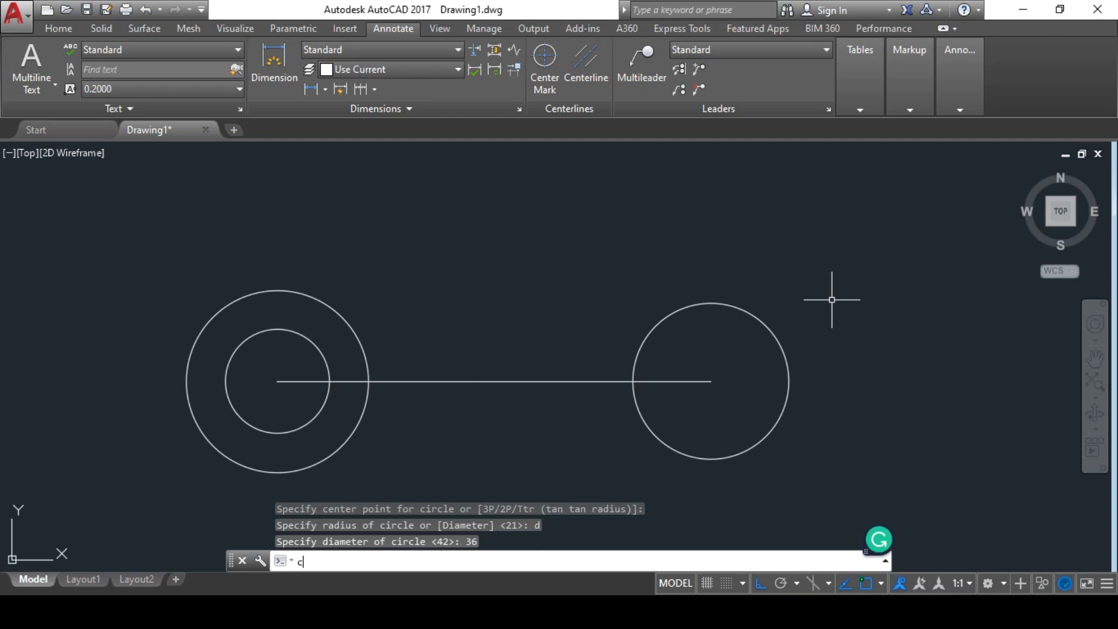
Step: Draw a circle with a diameter of 64 concentric with the 36-diameter circle
text(c)
key(Return)
click(711, 381)
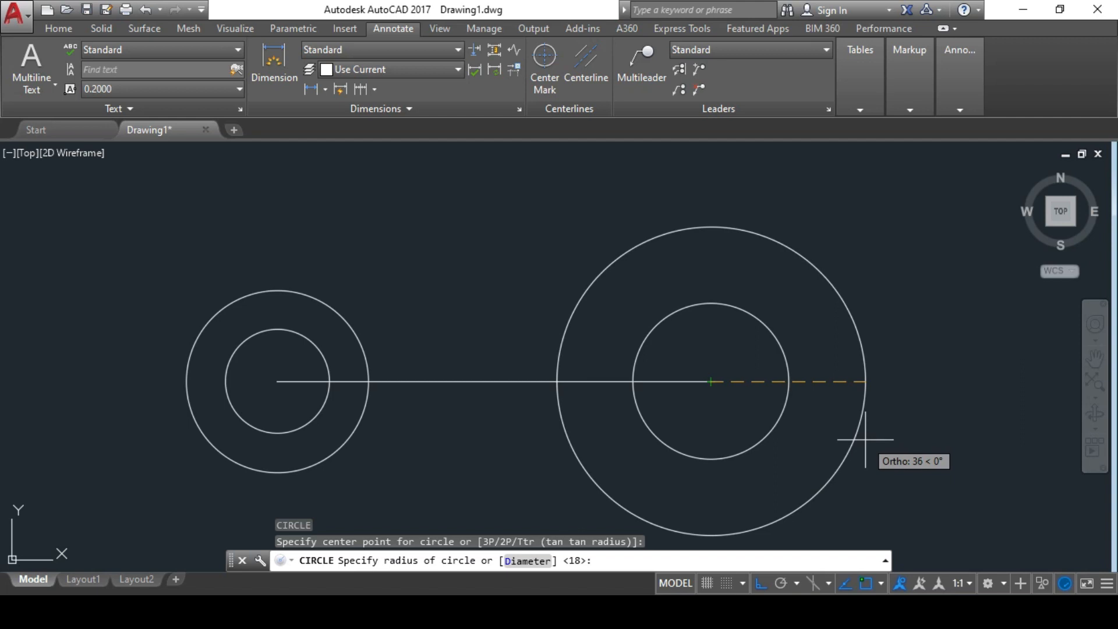
text(d)
key(Return)
text(6)
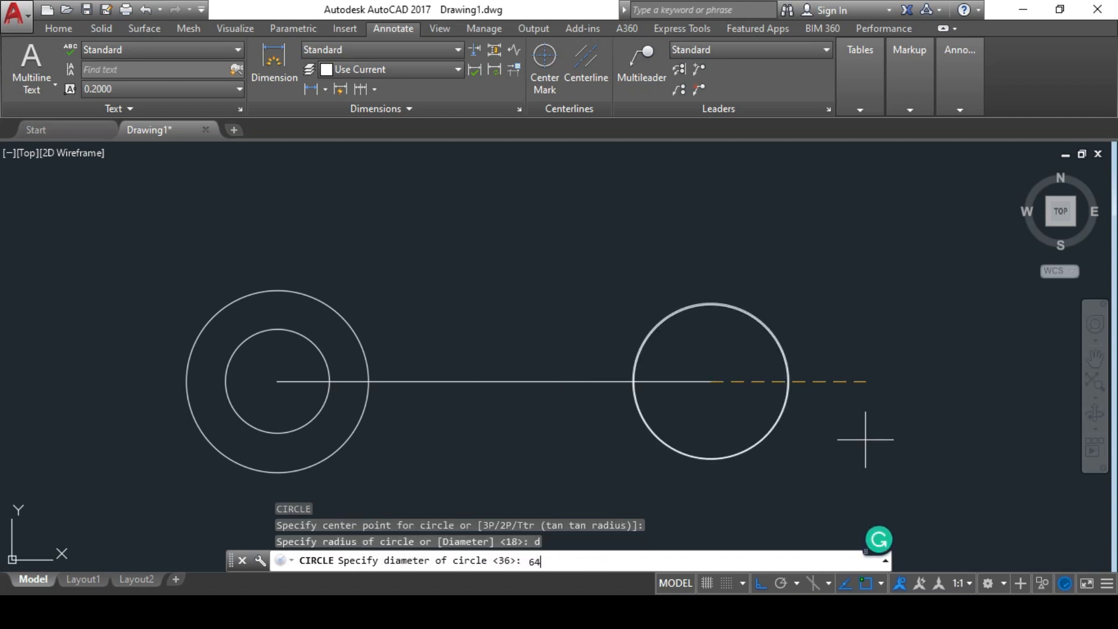
key(Return)
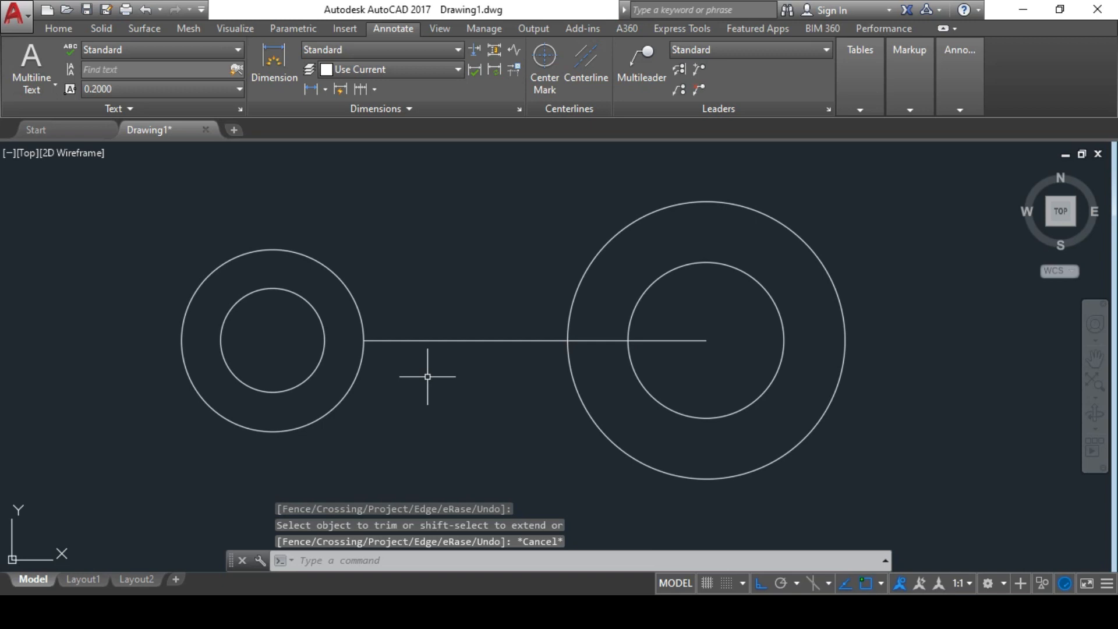
Step: Draw a line joining the top quadrant of the 42-diameter circle to the top quadrant of the 64-diameter circle
text(l)
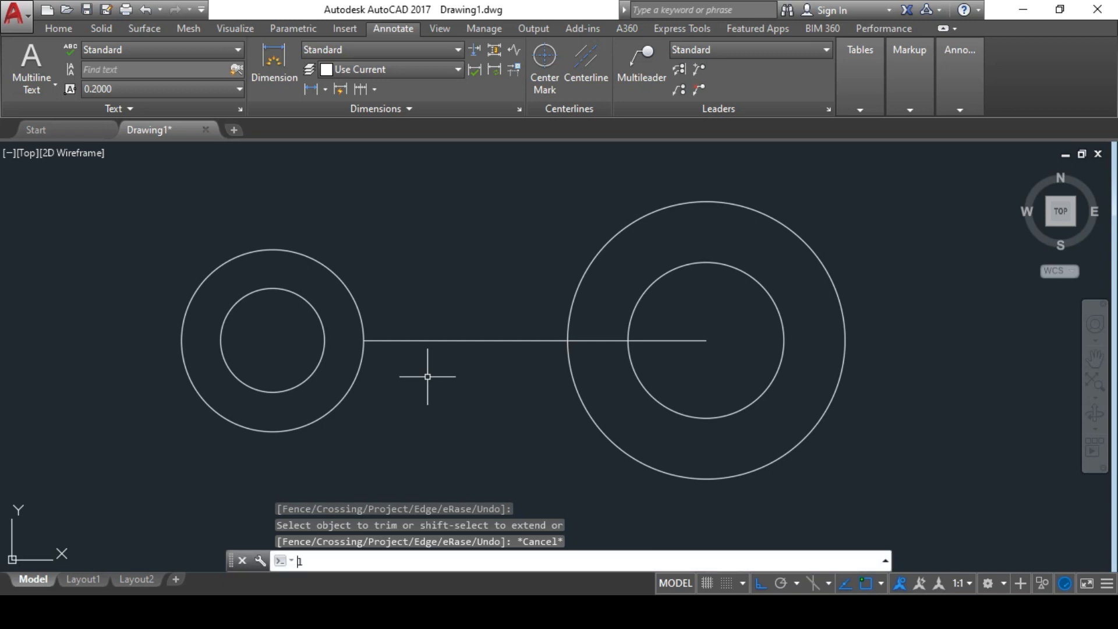
key(Return)
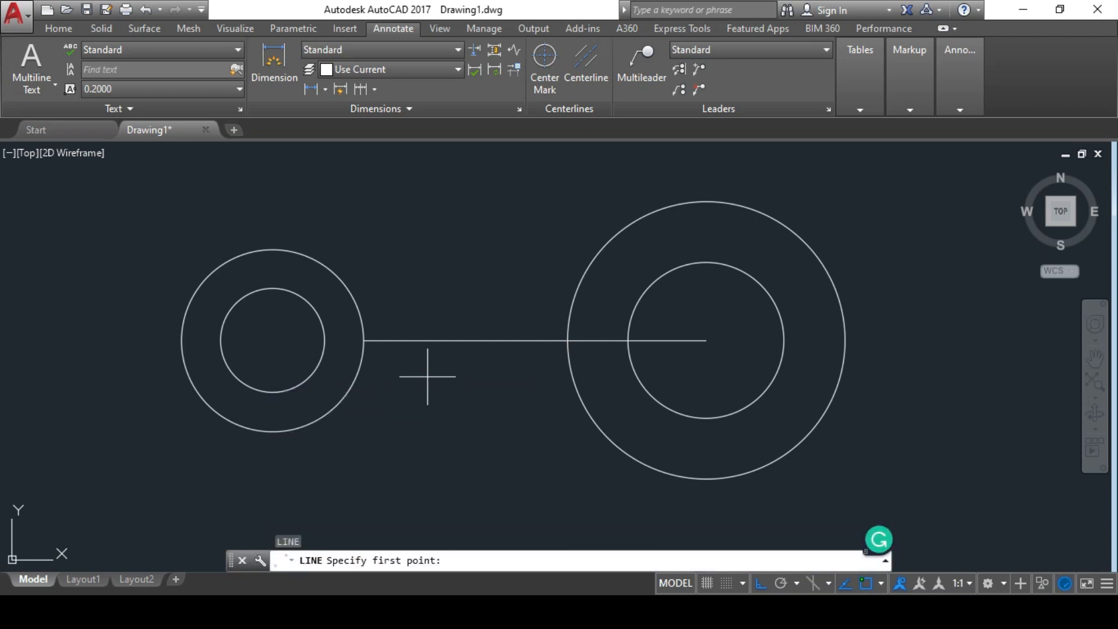
click(272, 250)
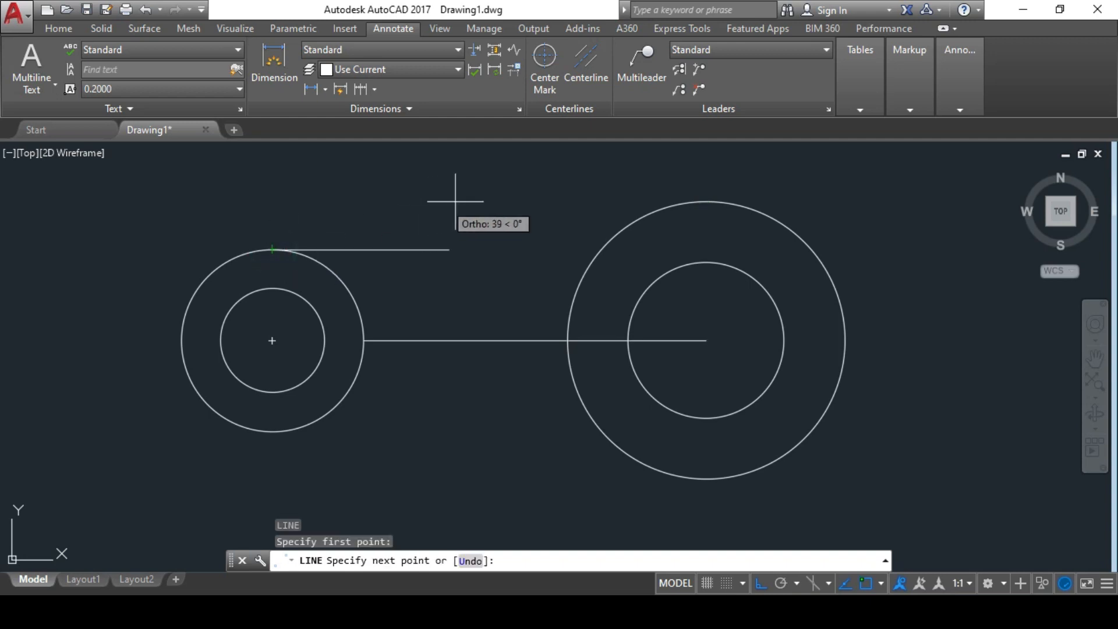
click(706, 202)
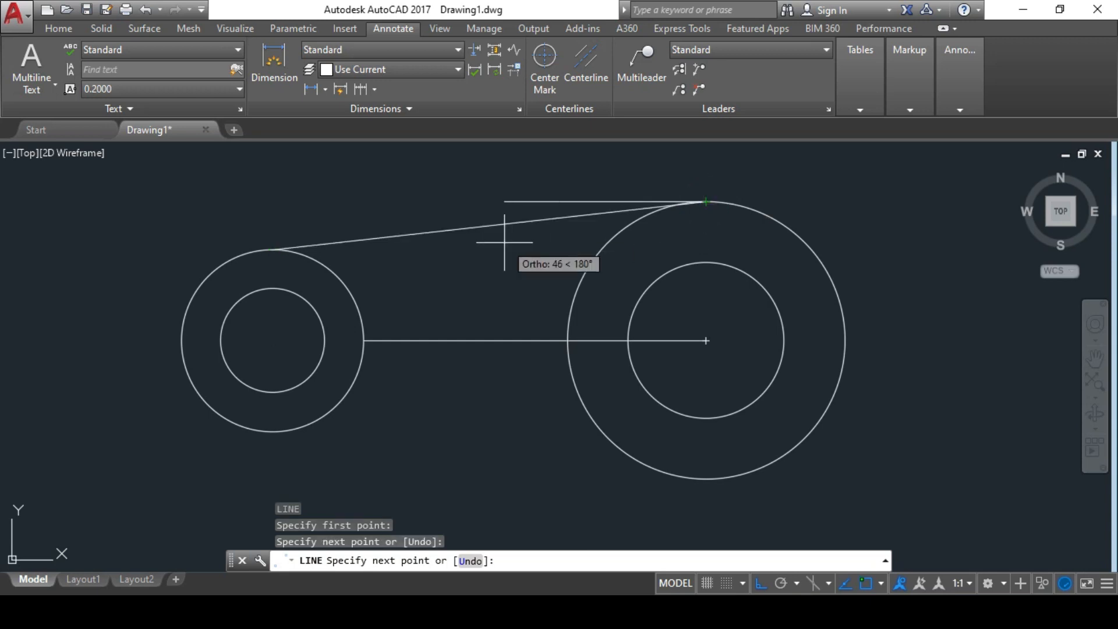
key(Escape)
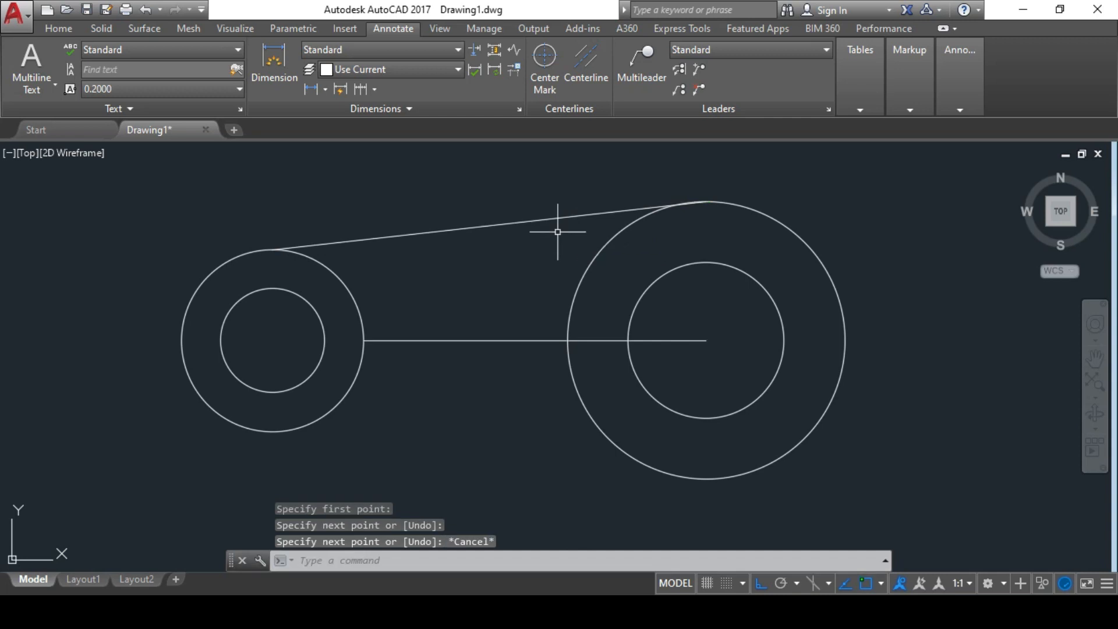
Step: Draw a line joining the bottom quadrants of the two outer circles
key(space)
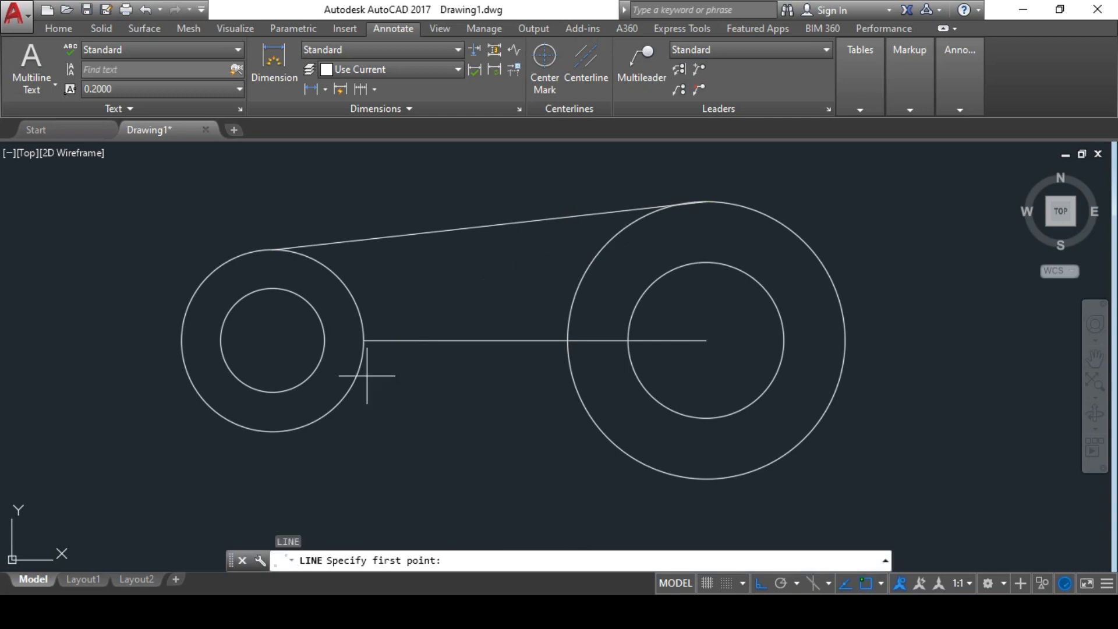
click(272, 431)
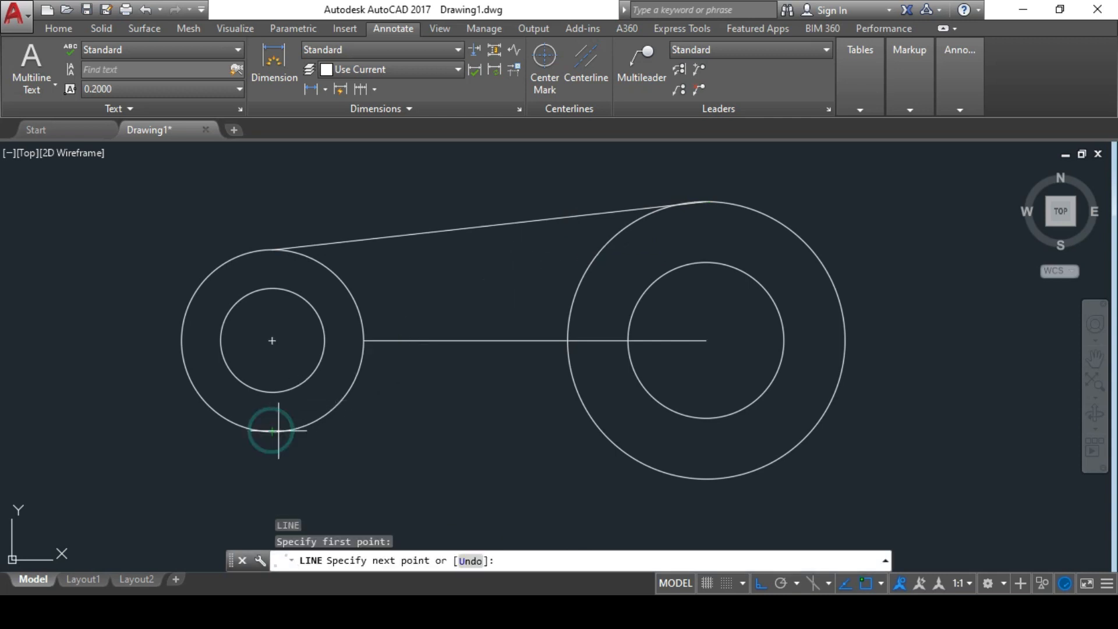
click(706, 476)
key(space)
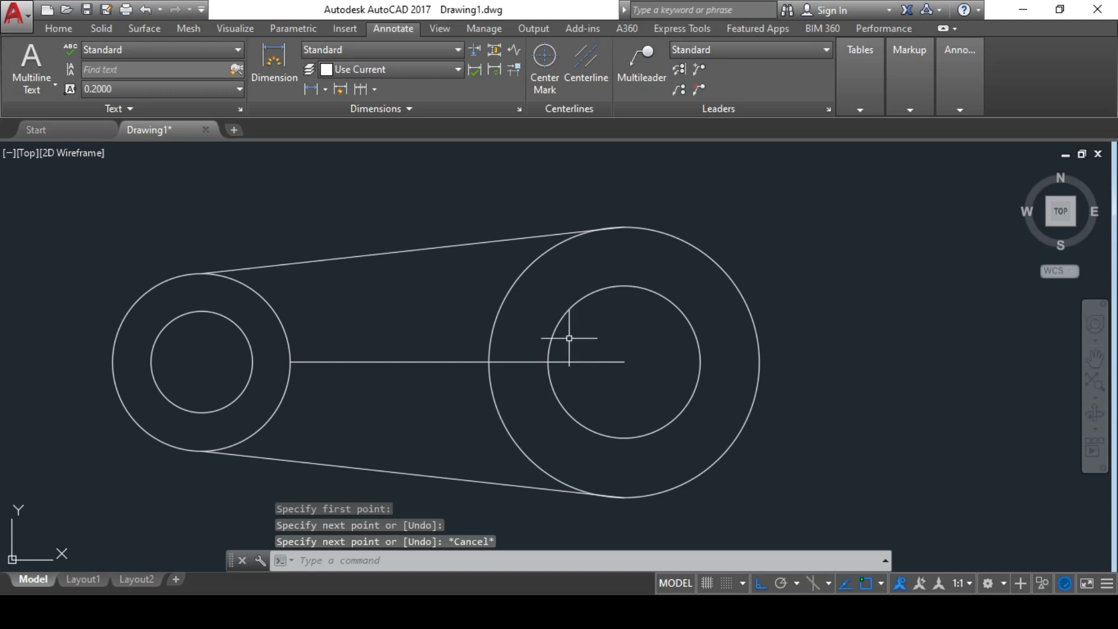
Step: Draw a rectangle 4 wide and 12 high from lines in the empty area right of the large circles
scroll(569, 337, down, 2)
scroll(603, 327, up, 2)
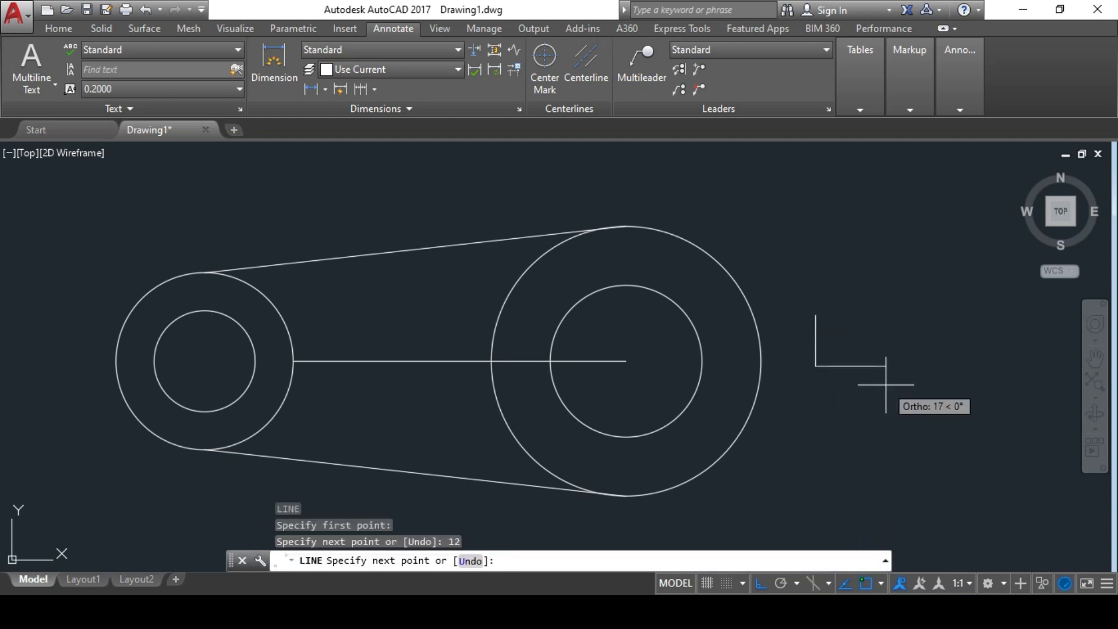
text(4)
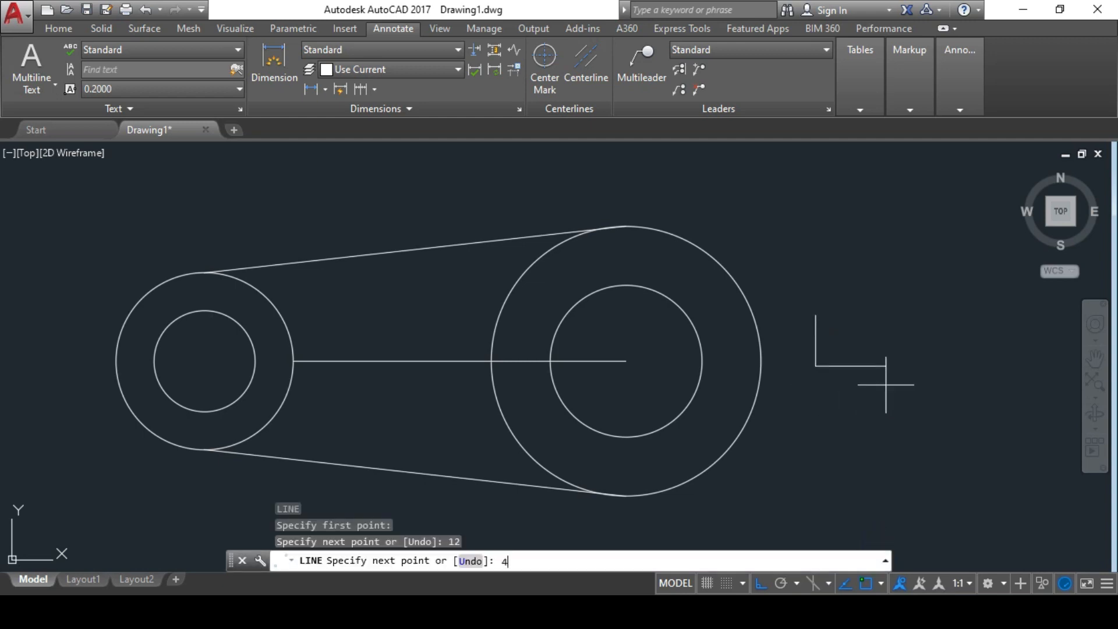
key(Return)
text(12)
key(Return)
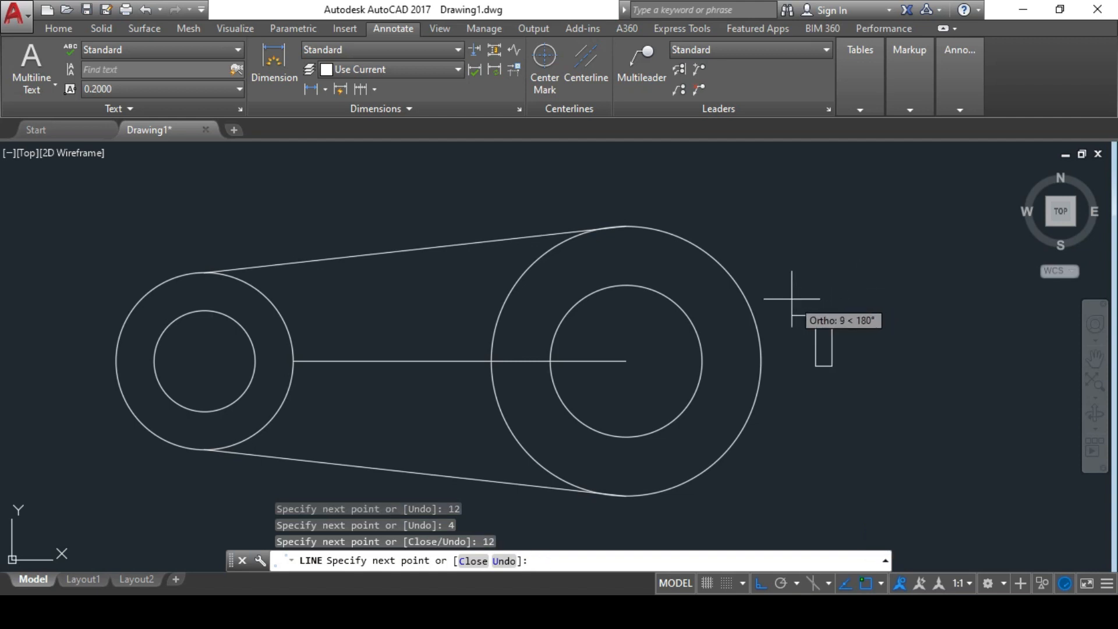
text(4)
key(Return)
key(Return)
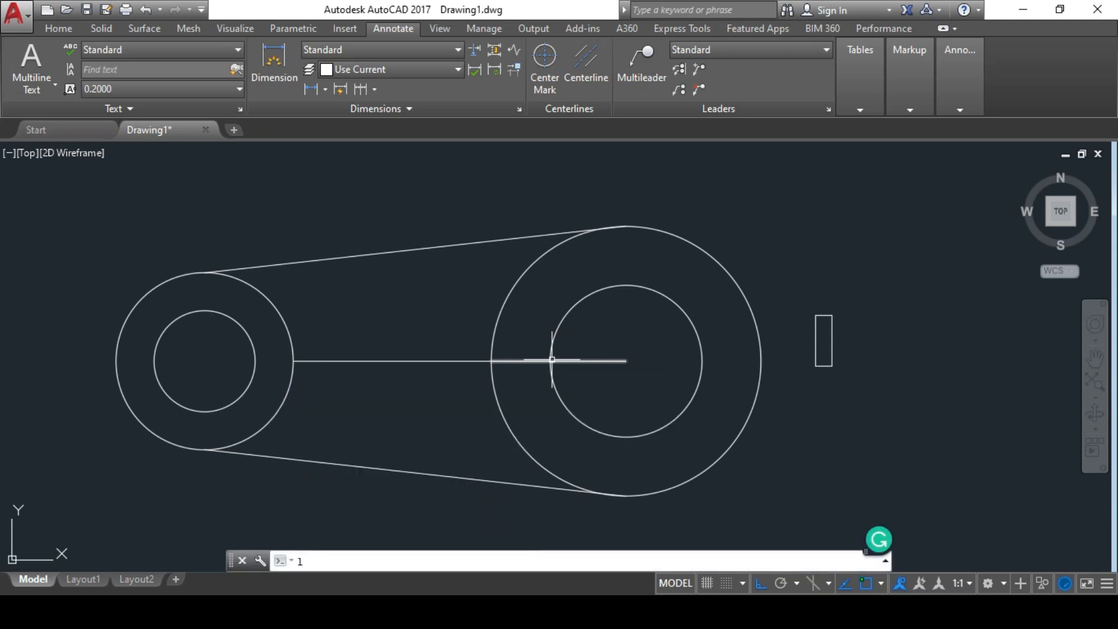
Step: Draw a vertical line from the 36-diameter circle's left quadrant, 6 up and back 12 down
key(Return)
click(547, 361)
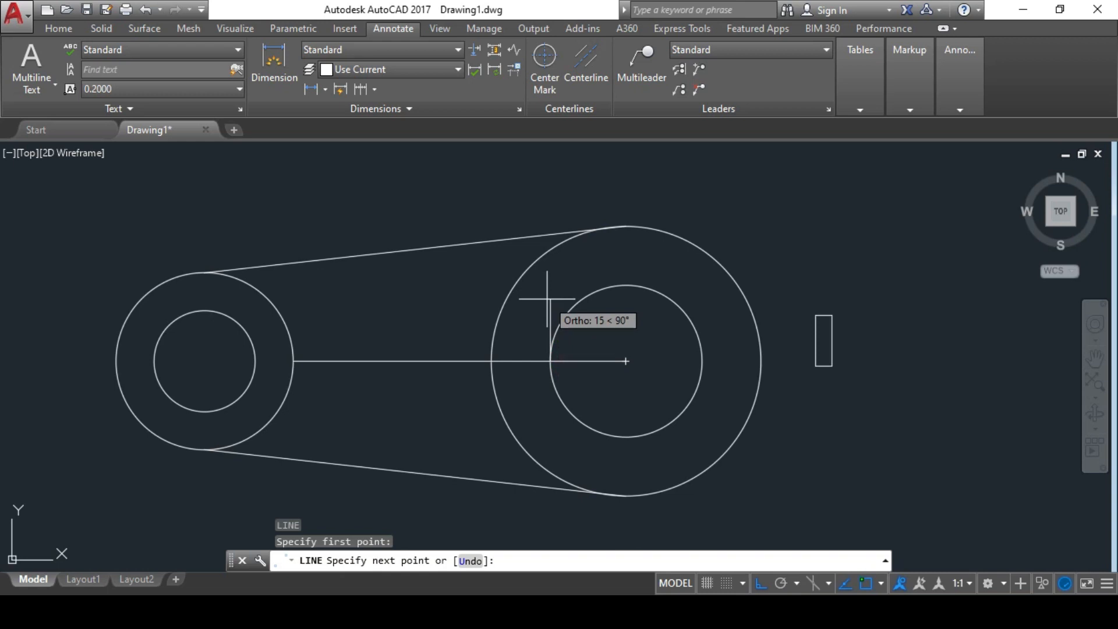
text(6)
key(Return)
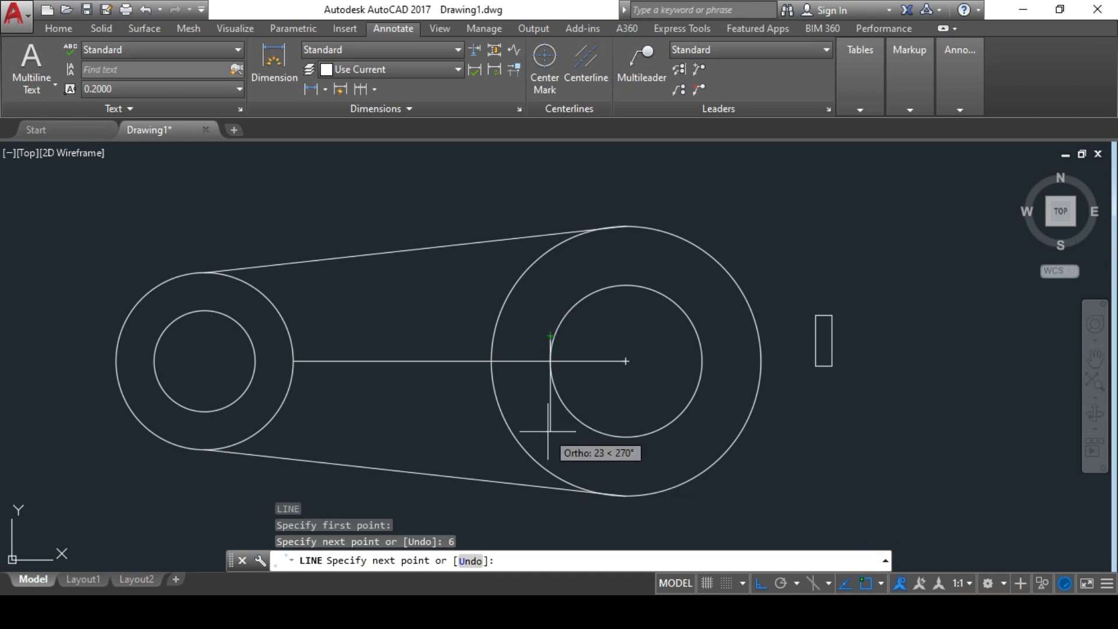
text(12)
key(Return)
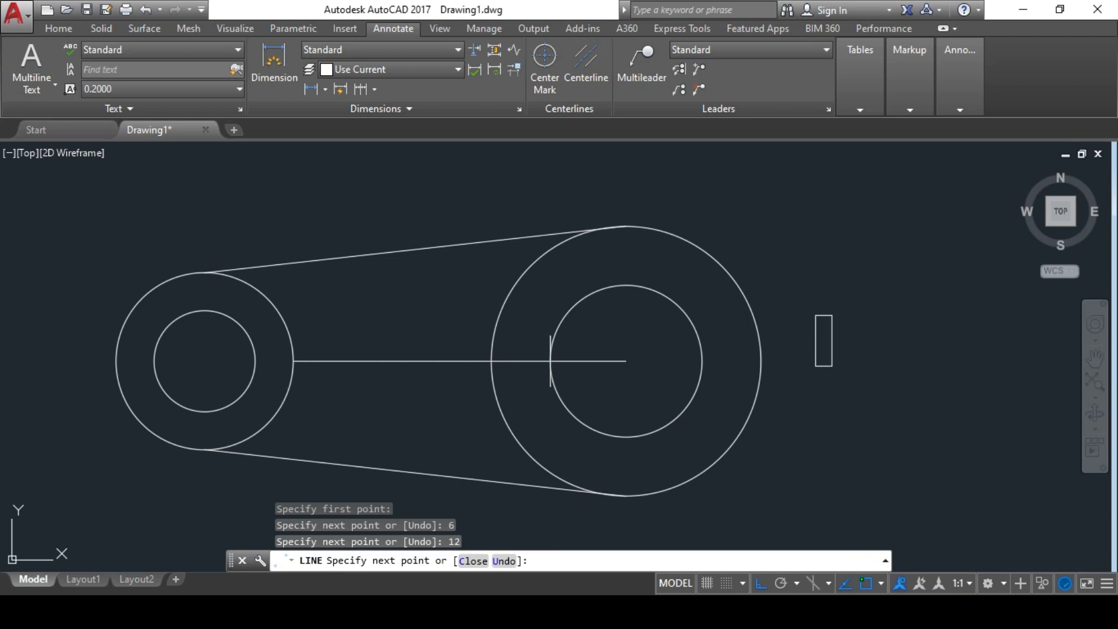
key(Escape)
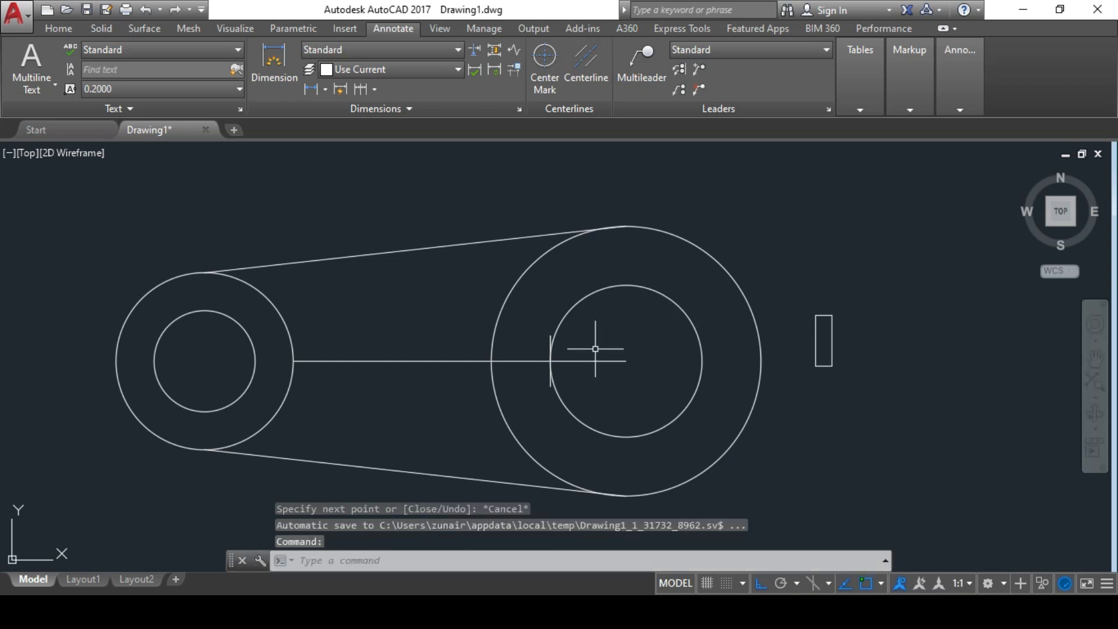
Step: Move the 4 by 12 rectangle by the midpoint of its right side onto the left quadrant of the 36-diameter circle
scroll(565, 347, up, 3)
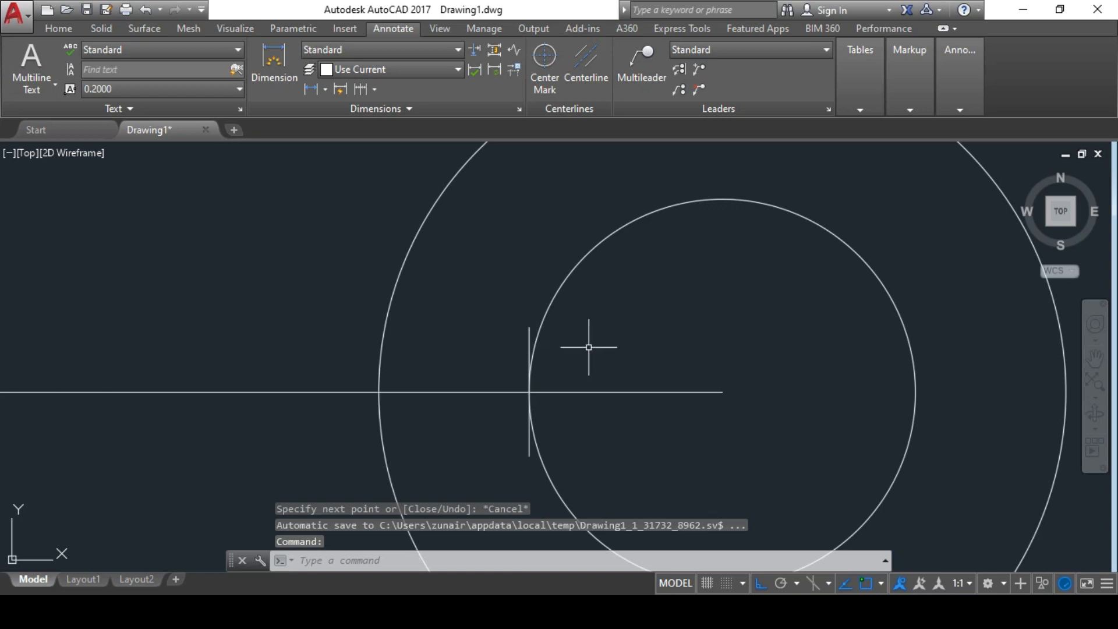
scroll(591, 350, down, 3)
text(m)
key(Return)
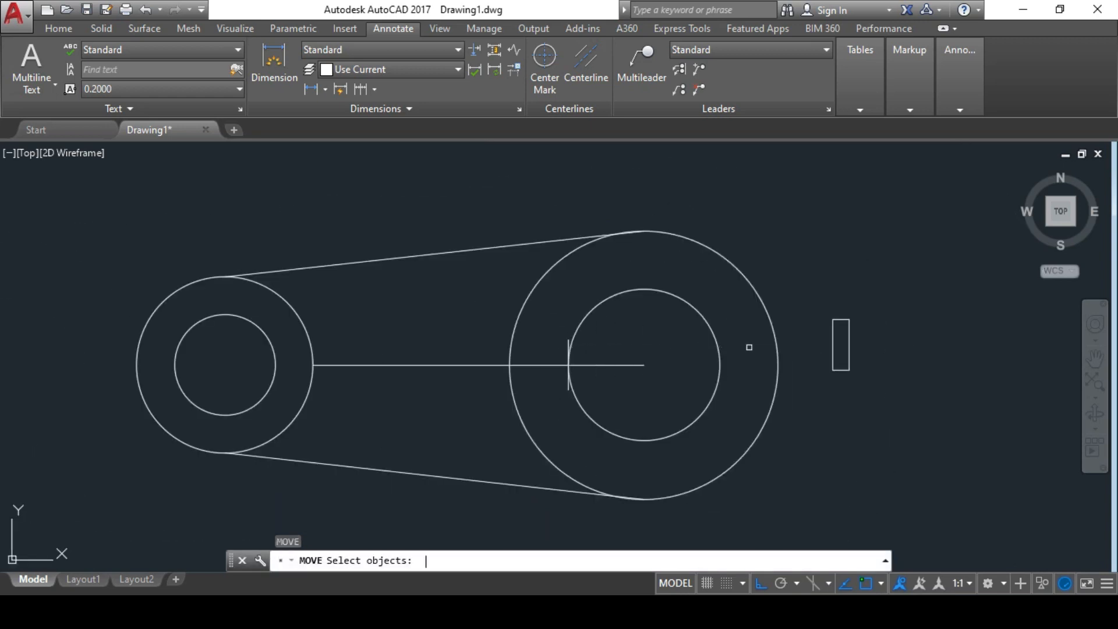
click(802, 308)
click(876, 402)
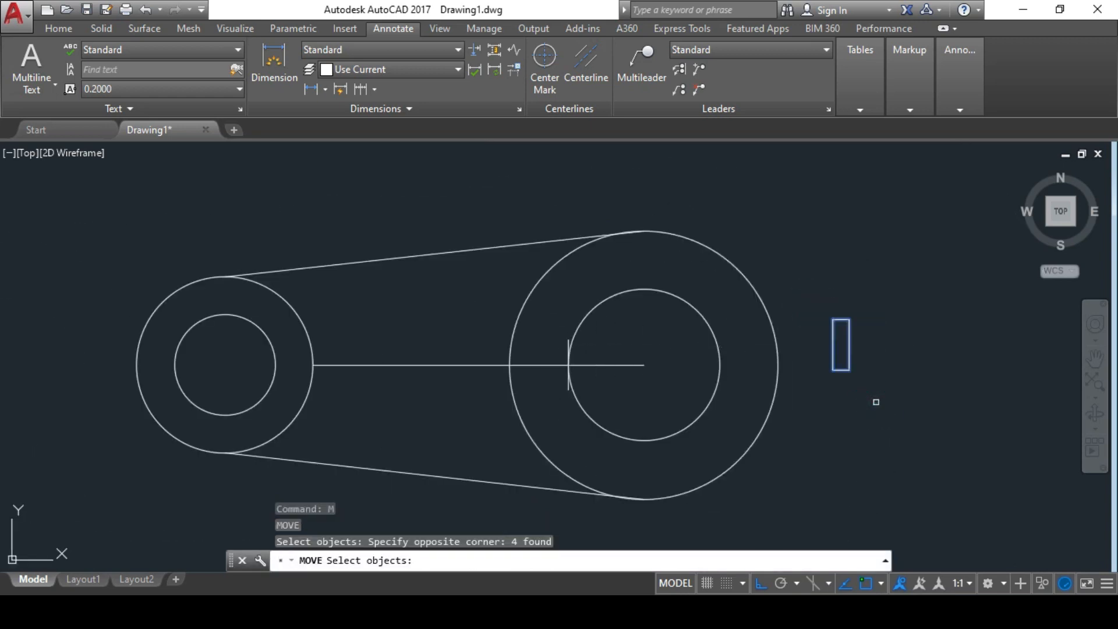
key(Return)
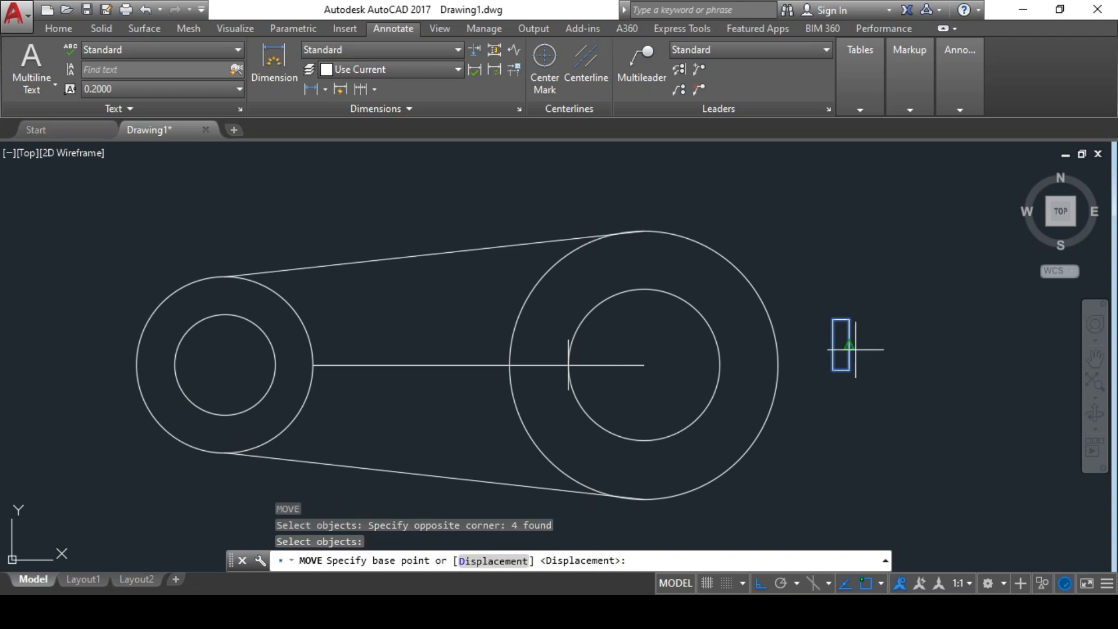
click(849, 345)
scroll(573, 362, up, 4)
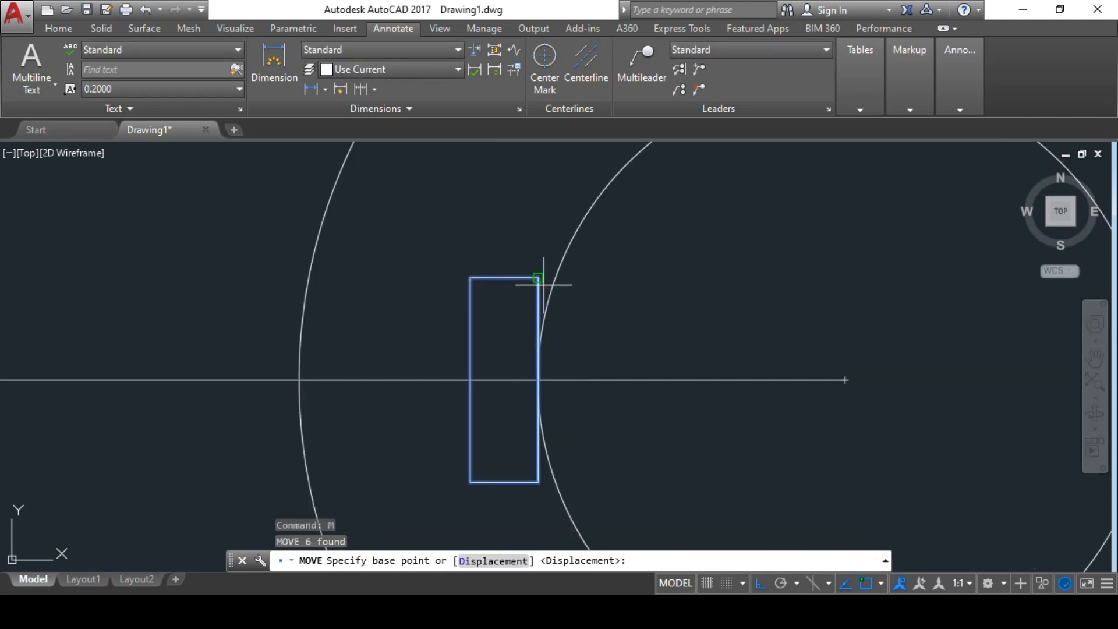
Step: Move the keyway rectangle and its overlapping vertical line by the upper right corner onto the 36-diameter circle's arc
click(539, 278)
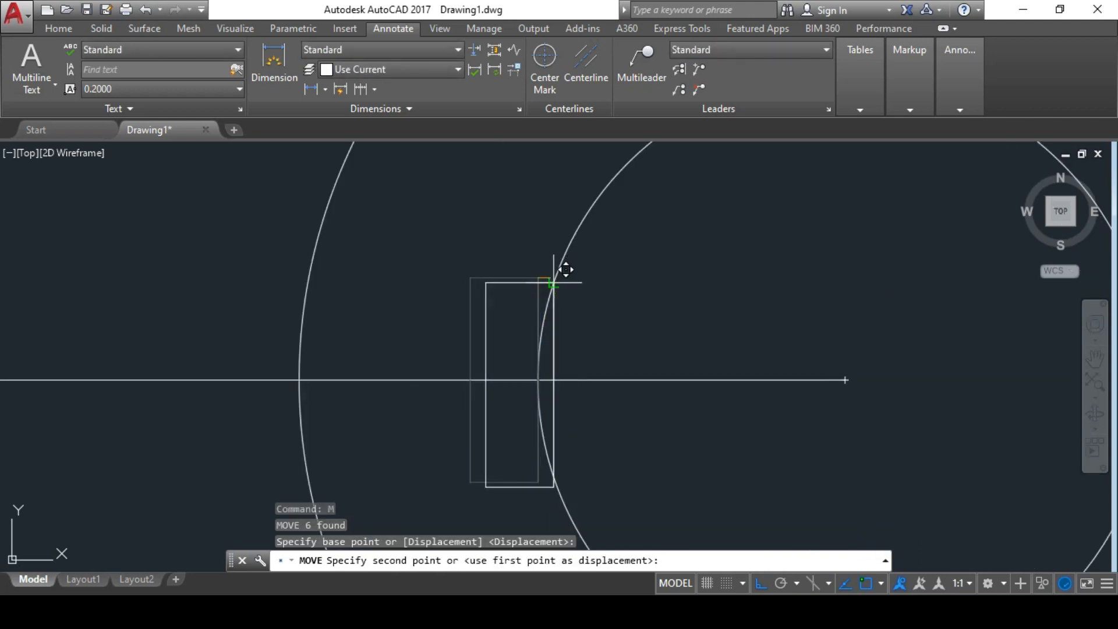
key(Escape)
scroll(641, 329, down, 5)
scroll(618, 327, up, 2)
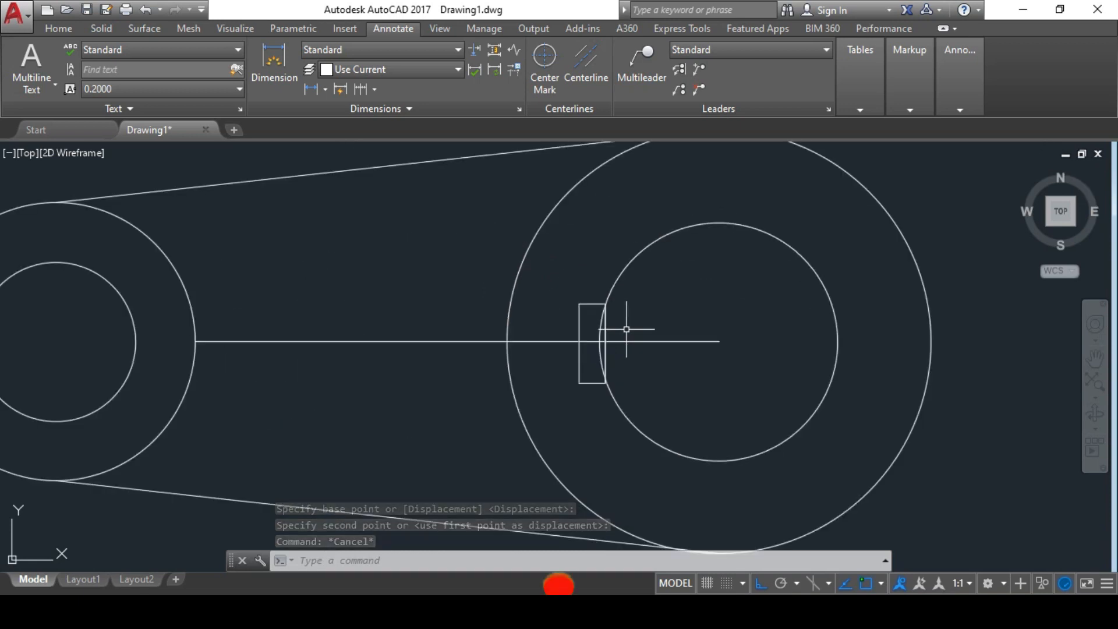
Step: Trim the 36-diameter circle's arc inside the keyway rectangle and erase the rectangle's right side
scroll(626, 329, up, 2)
text(tr)
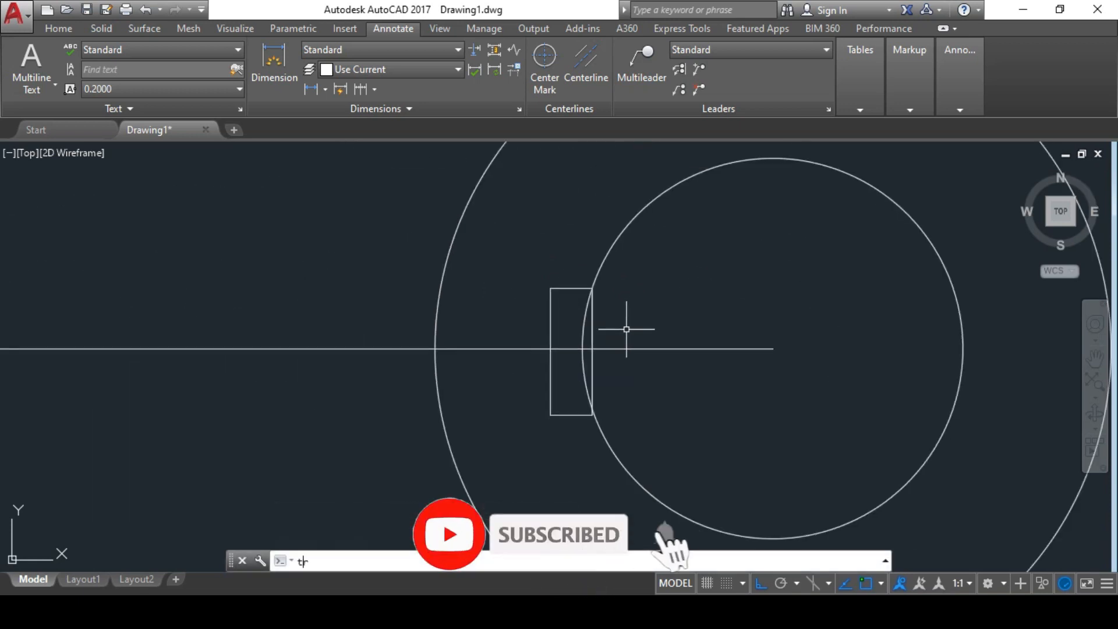
key(Return)
key(Return)
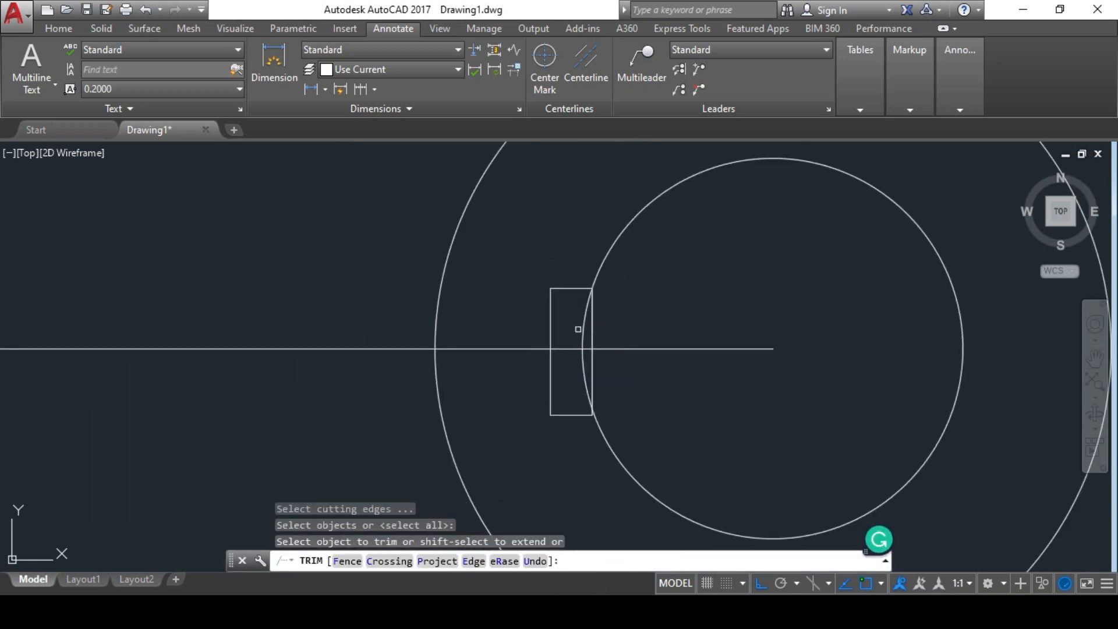
click(582, 327)
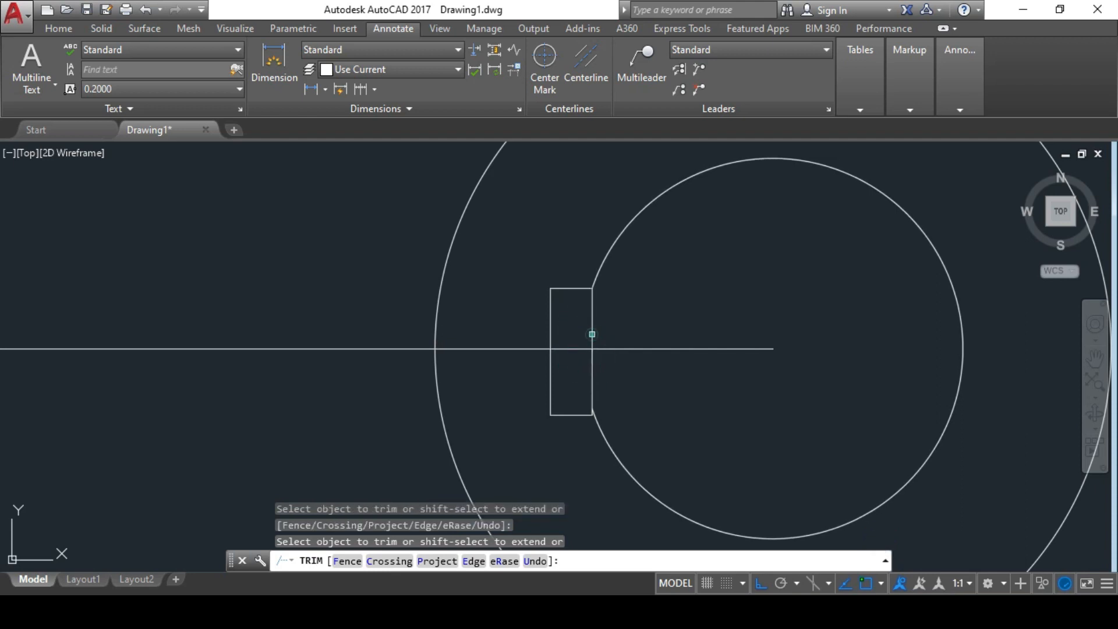
key(Escape)
click(592, 332)
key(Delete)
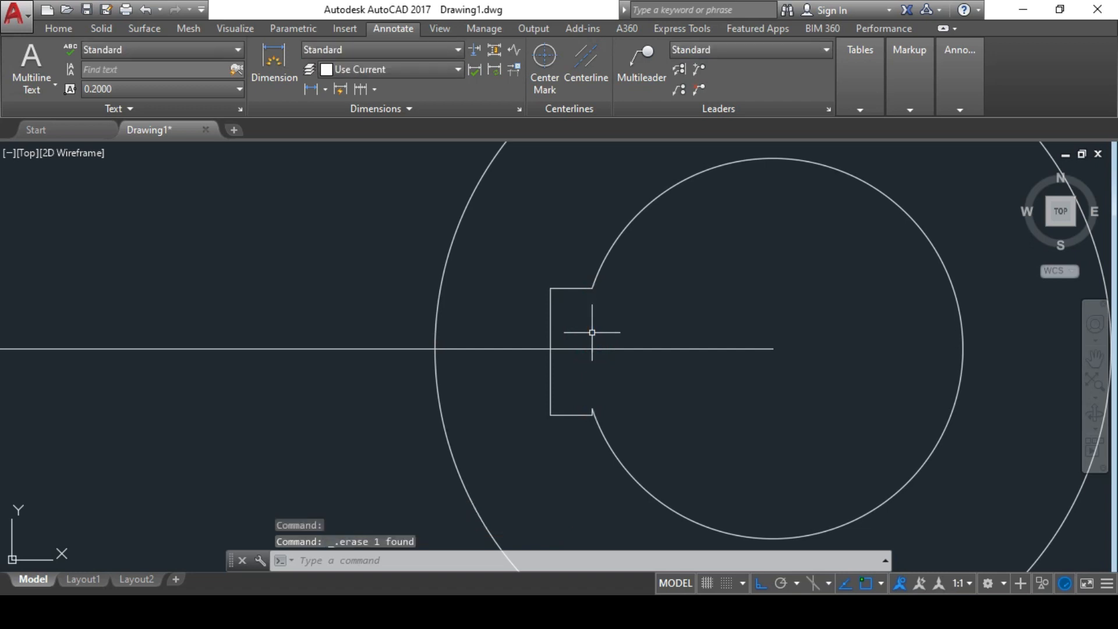
Step: Extend the keyway's lower edge to the 36-diameter circle and erase the short vertical leftover at its right end
scroll(596, 428, up, 10)
scroll(595, 428, up, 1)
scroll(607, 433, down, 2)
scroll(622, 447, up, 4)
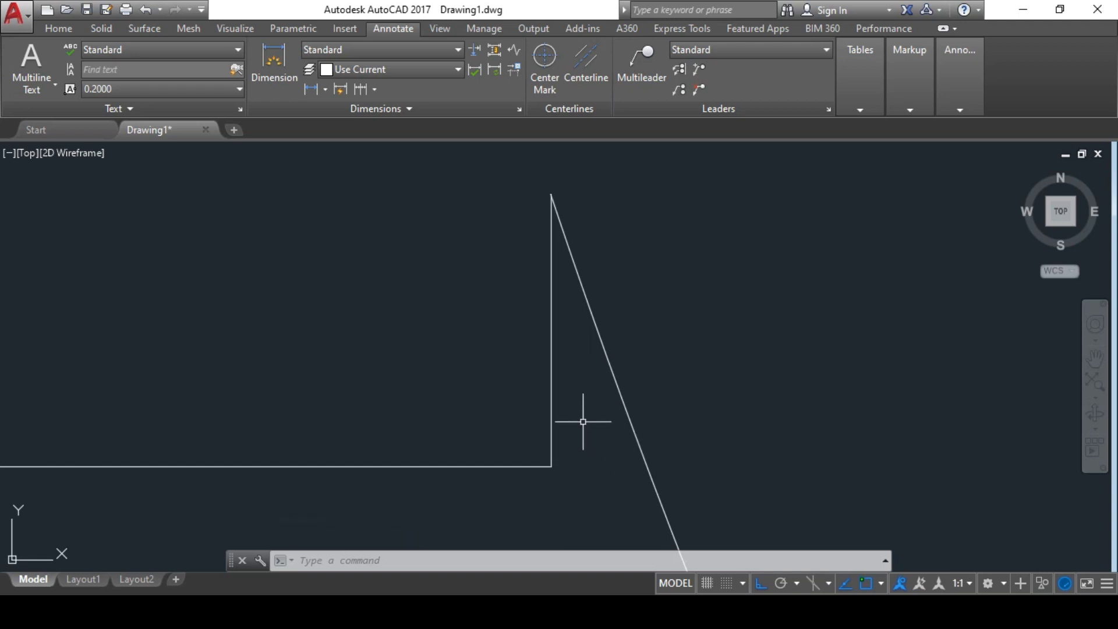
scroll(621, 323, down, 4)
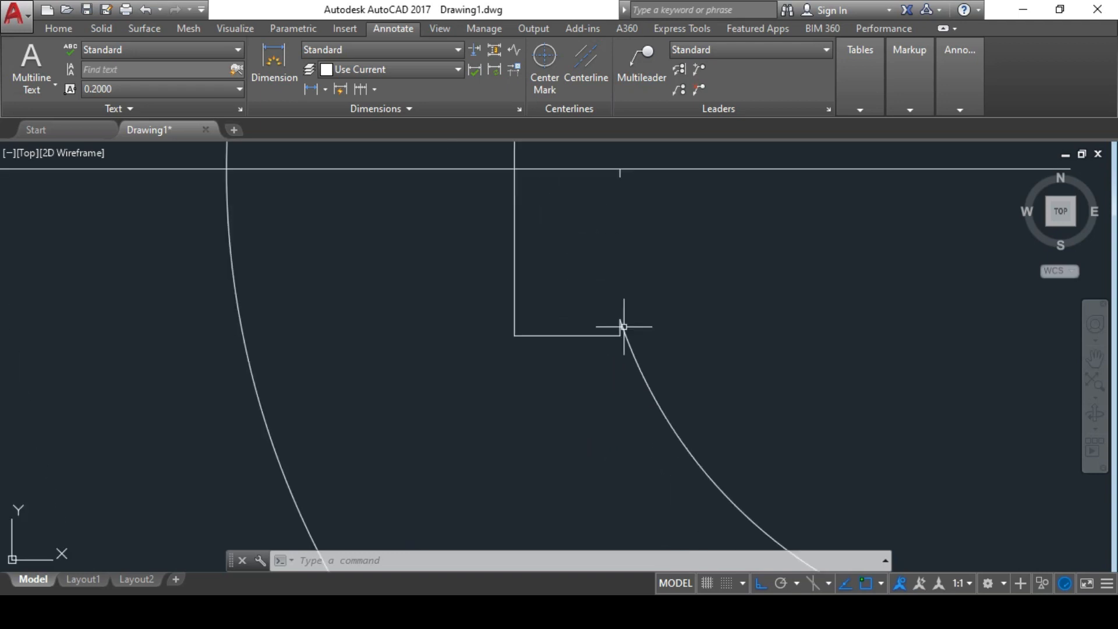
scroll(628, 308, up, 6)
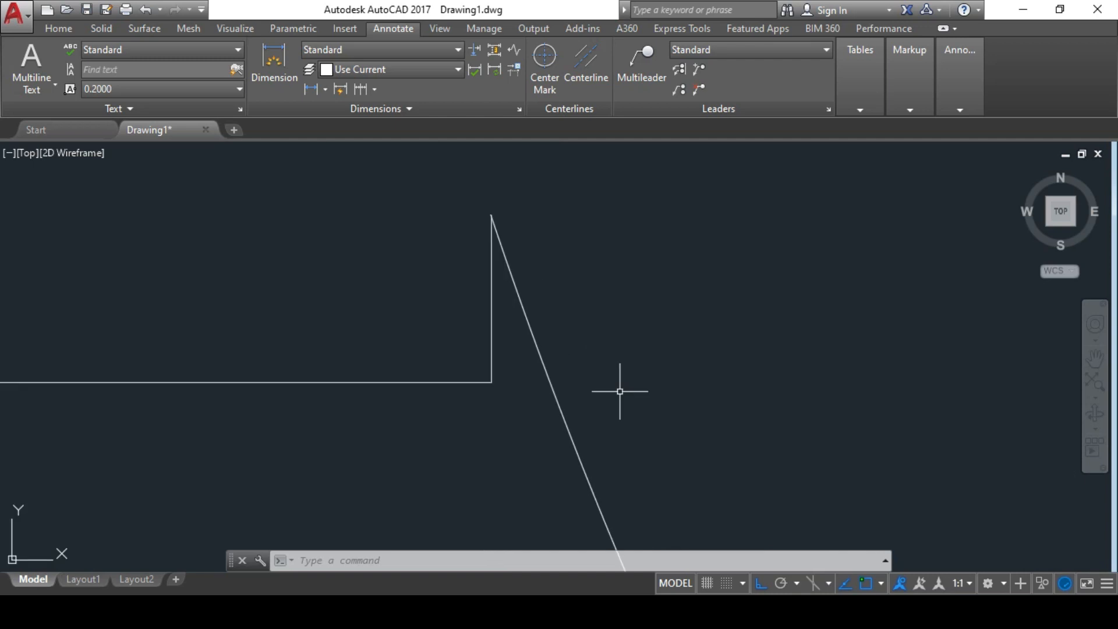
text(EXTEND)
scroll(639, 499, up, 2)
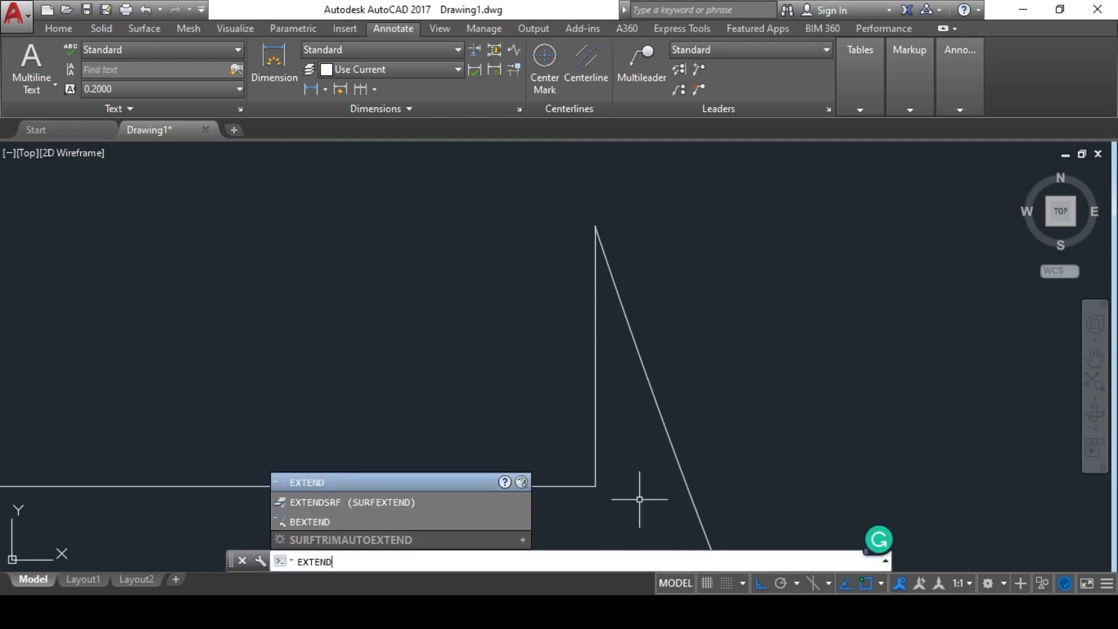
key(Return)
key(Return)
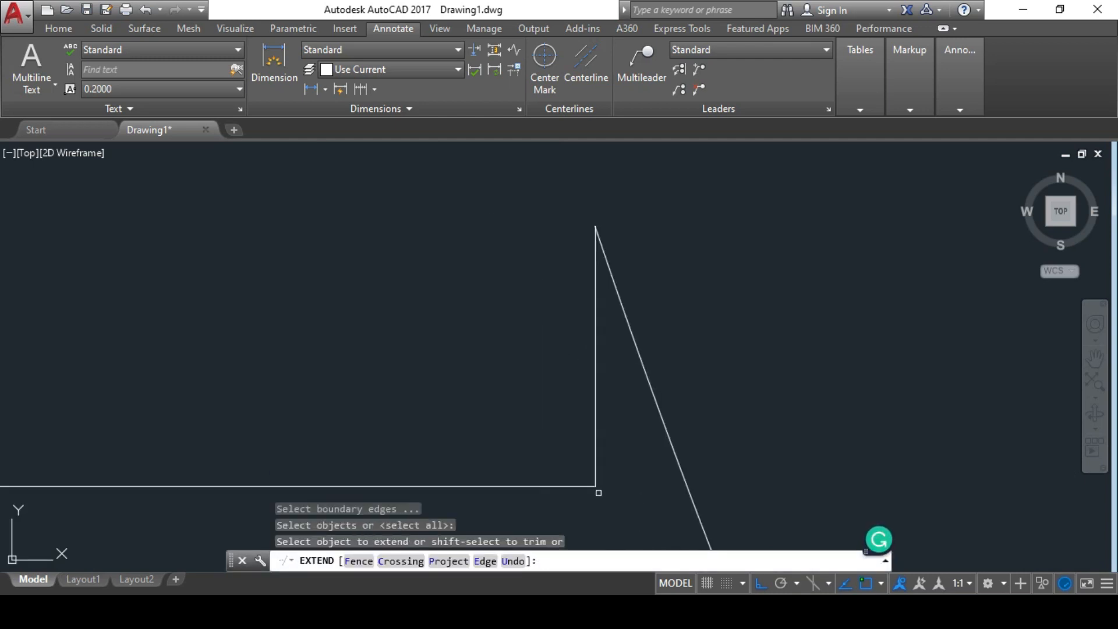
click(581, 486)
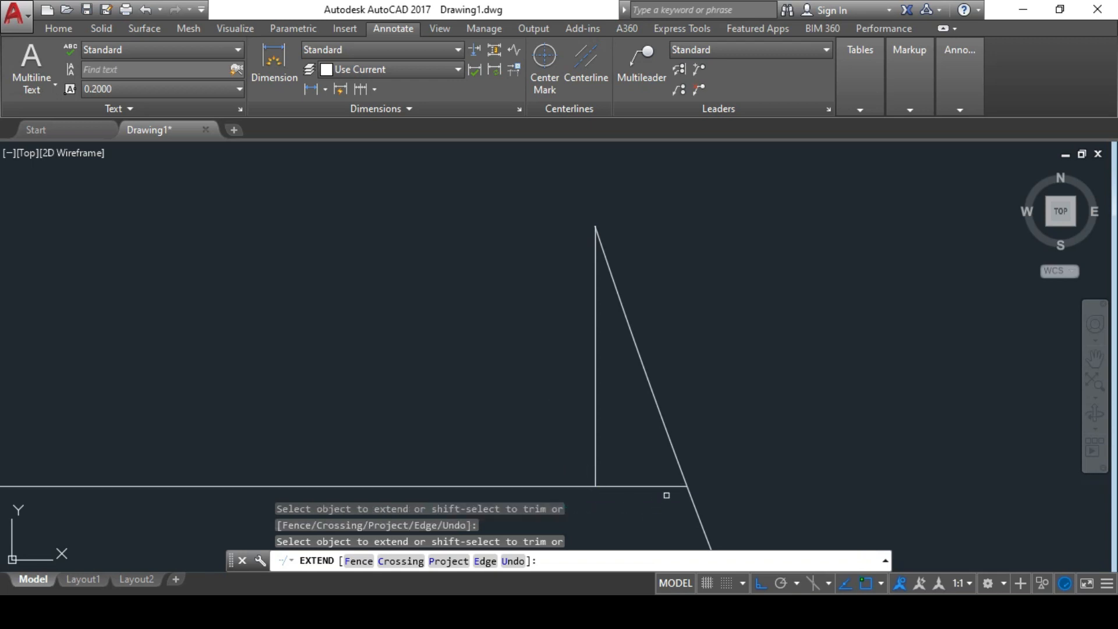
key(Escape)
click(596, 387)
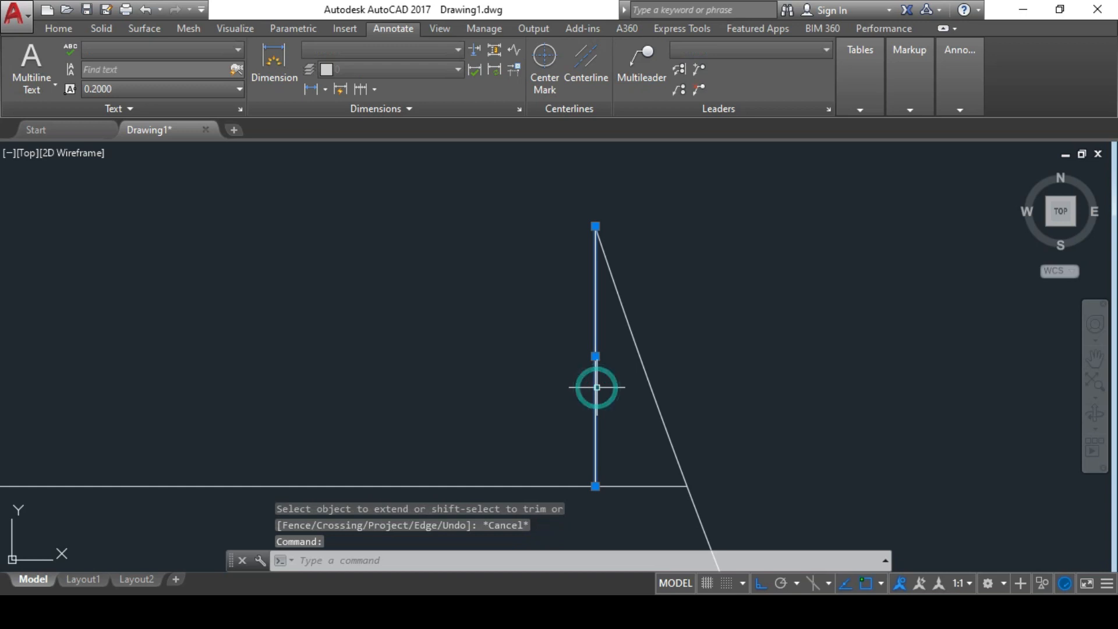
key(Delete)
Step: Trim the end of the 36-diameter circle's arc that projects above the keyway's lower edge
text(tr)
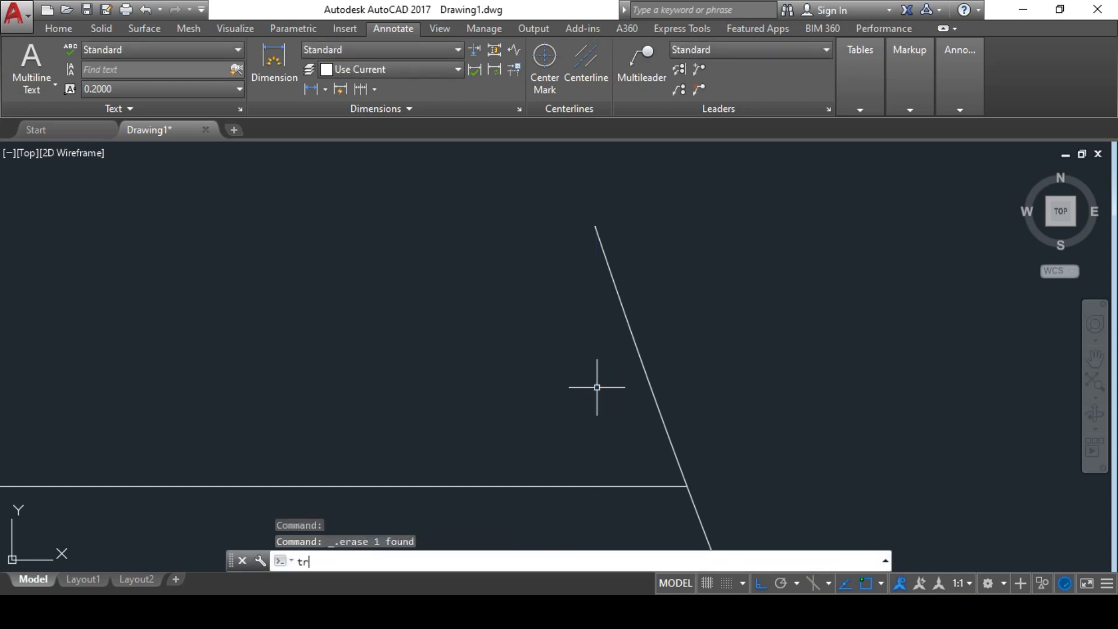
key(Return)
key(Return)
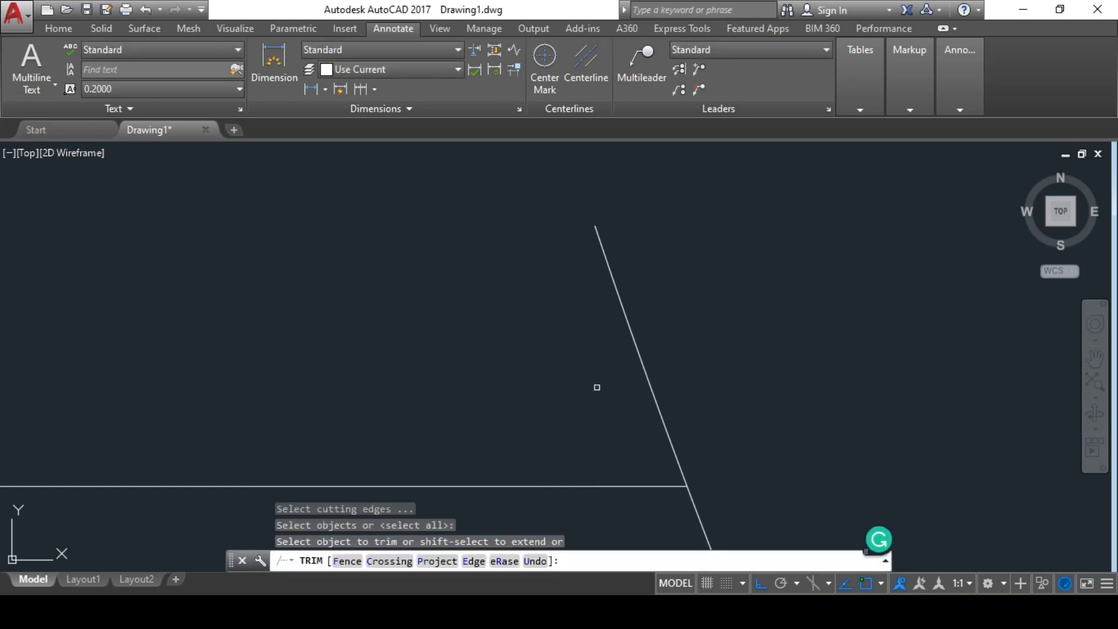
click(644, 356)
key(Escape)
scroll(639, 357, down, 3)
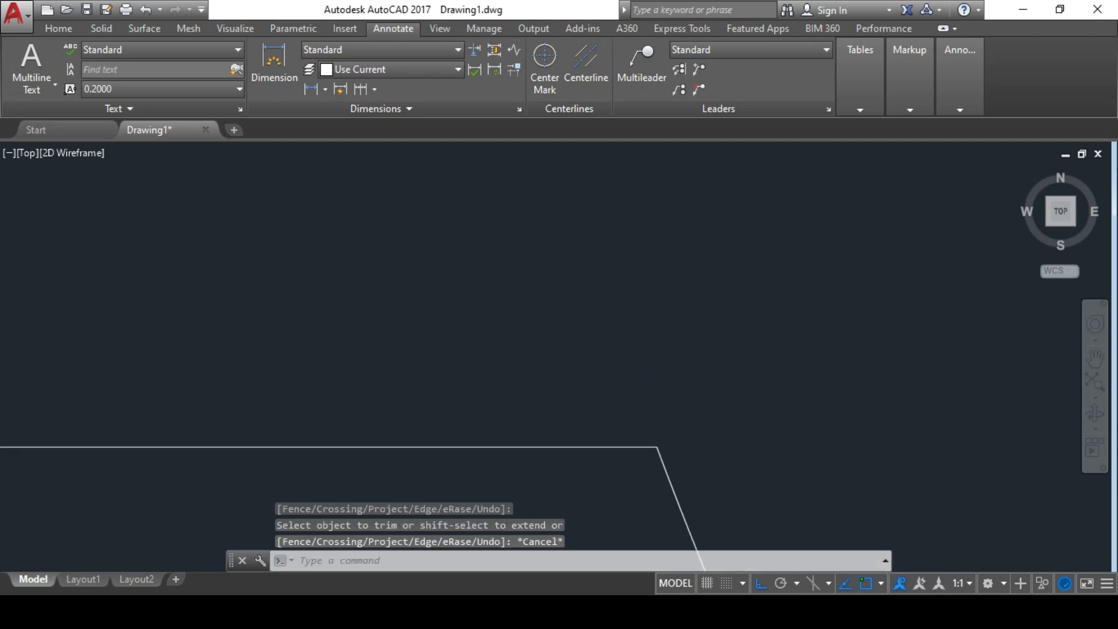
Step: Erase the tiny vertical line fragment hanging below the horizontal line at the keyway opening
scroll(603, 382, down, 3)
scroll(604, 350, up, 6)
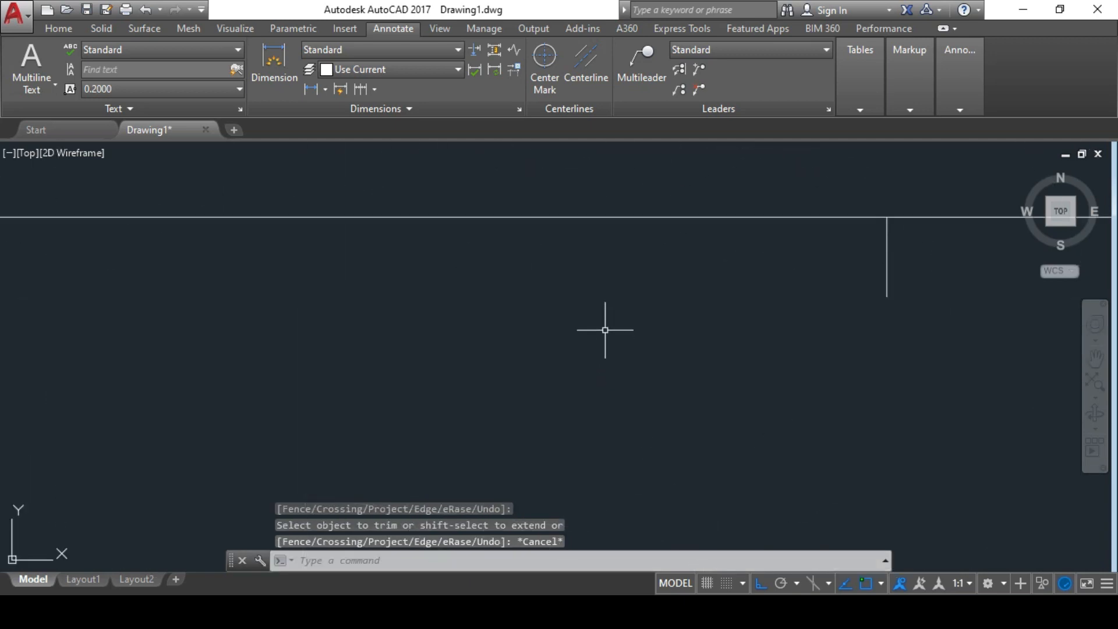
click(777, 173)
click(891, 342)
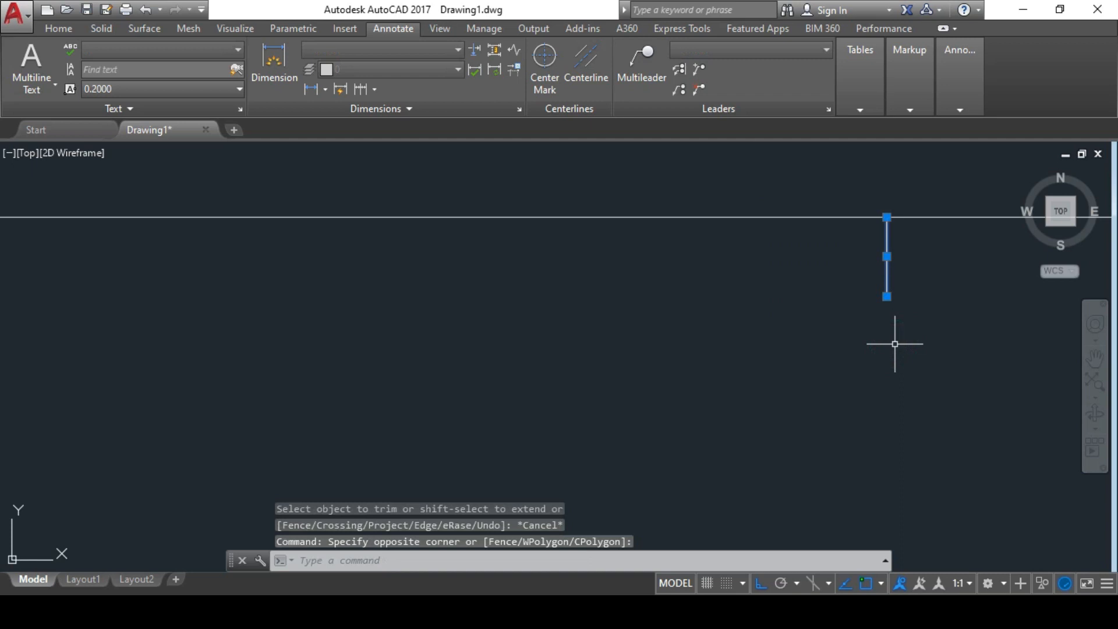
key(Delete)
scroll(787, 344, down, 6)
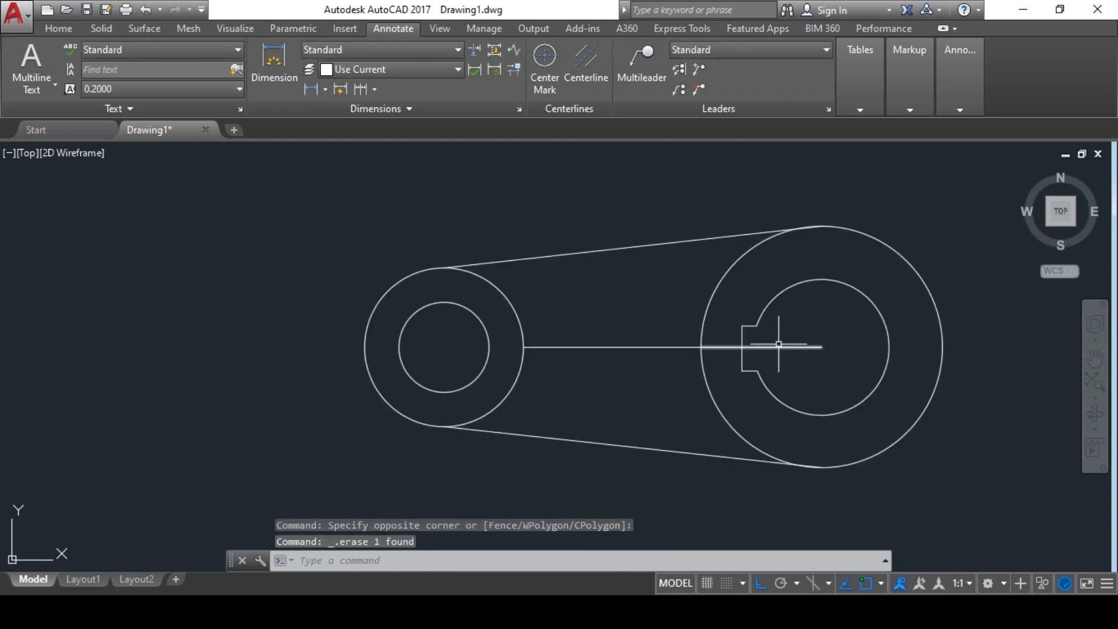
Step: Trim the horizontal line inside the keyed bore and erase its segment between the 64-diameter circle and the keyway
text(t)
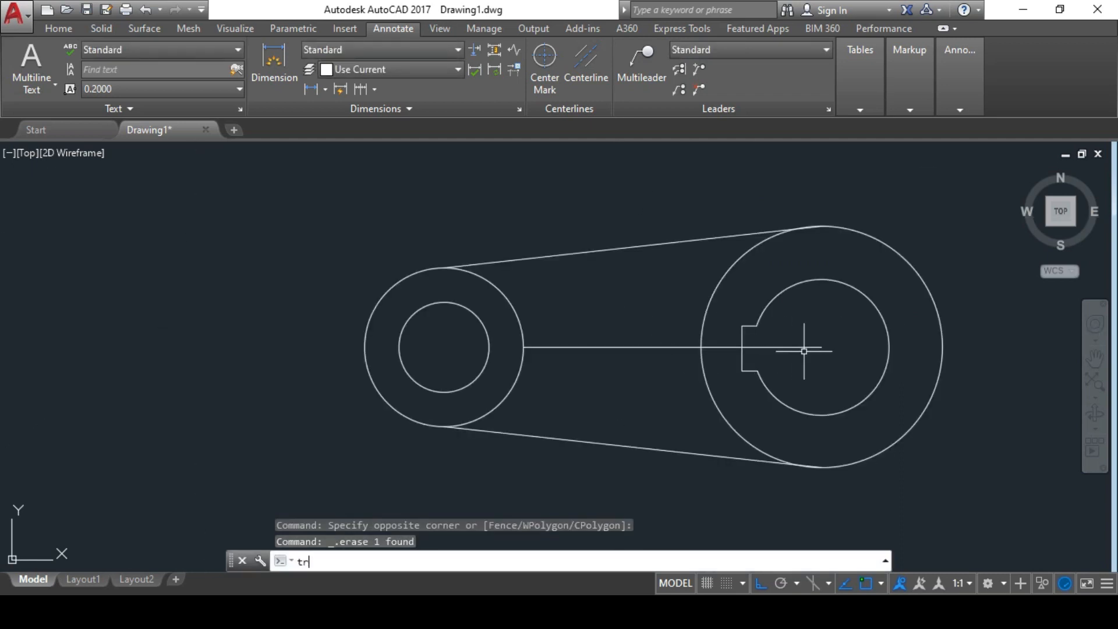
text(r)
key(Return)
key(Return)
click(806, 348)
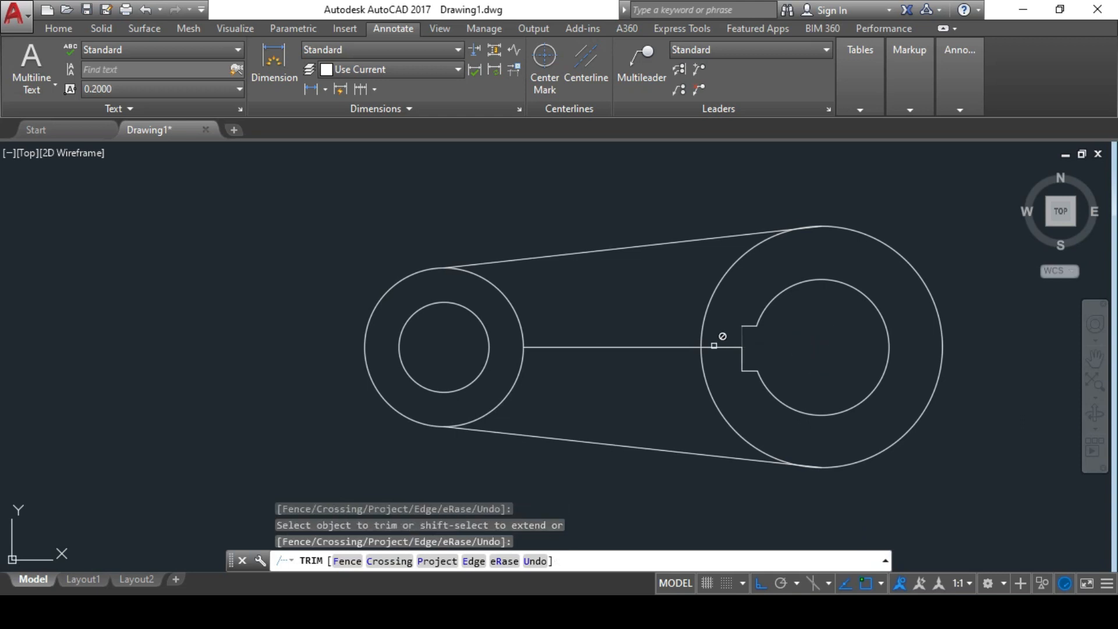
key(Escape)
click(714, 348)
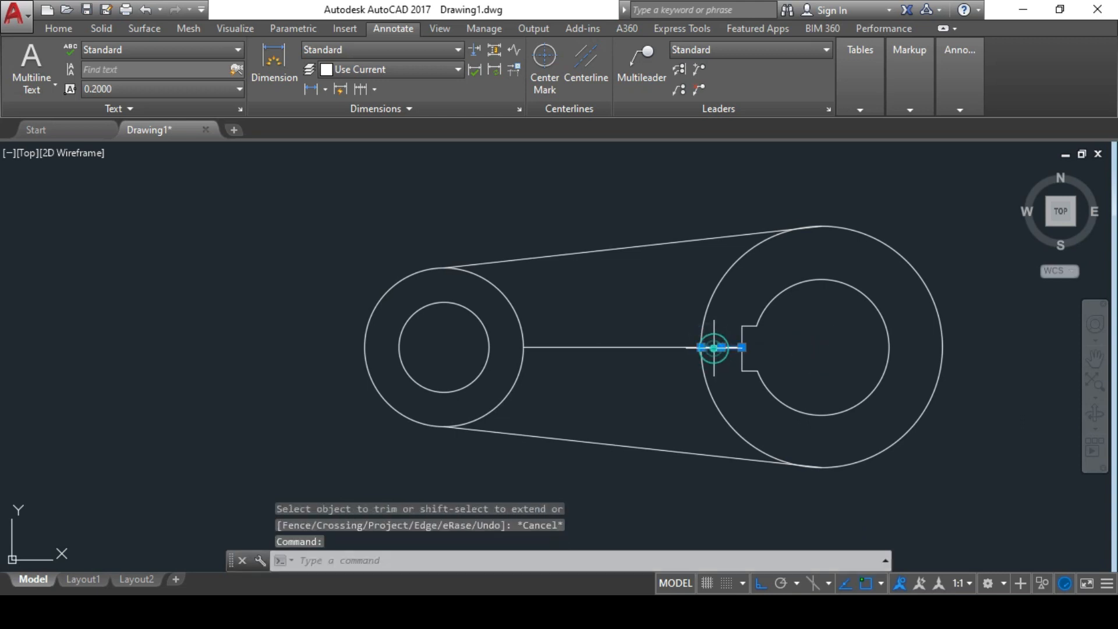
key(Delete)
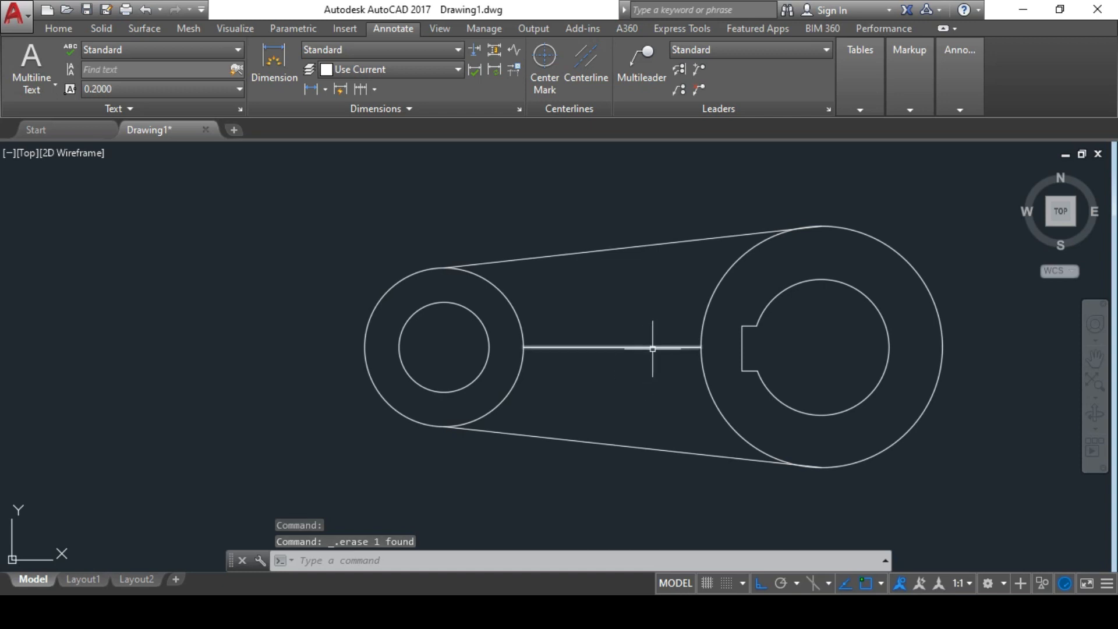
scroll(655, 333, down, 3)
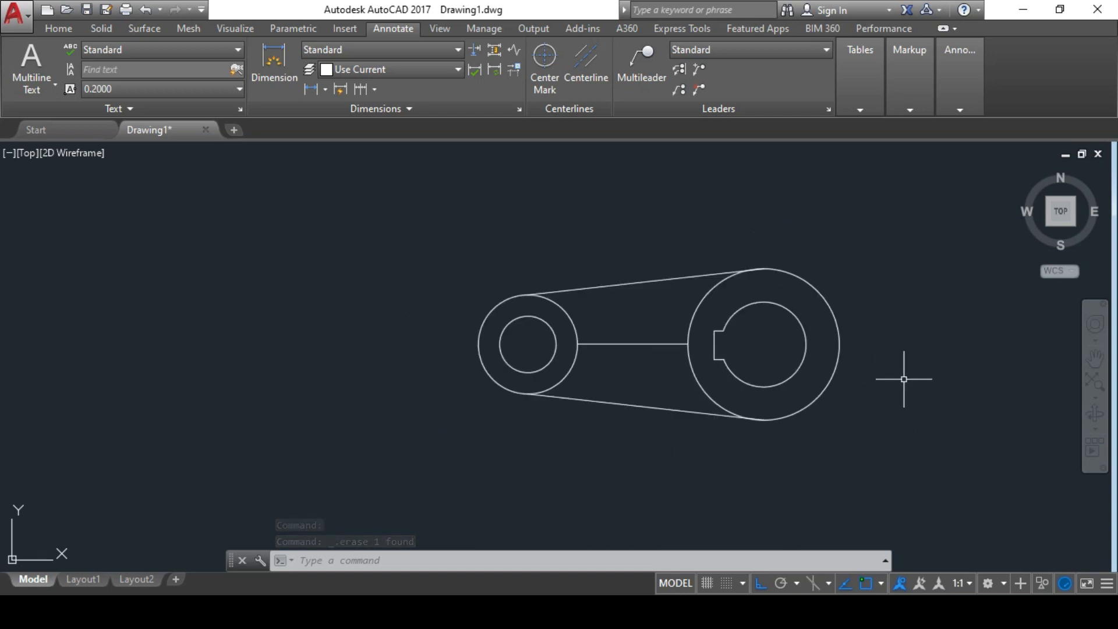
scroll(873, 375, up, 1)
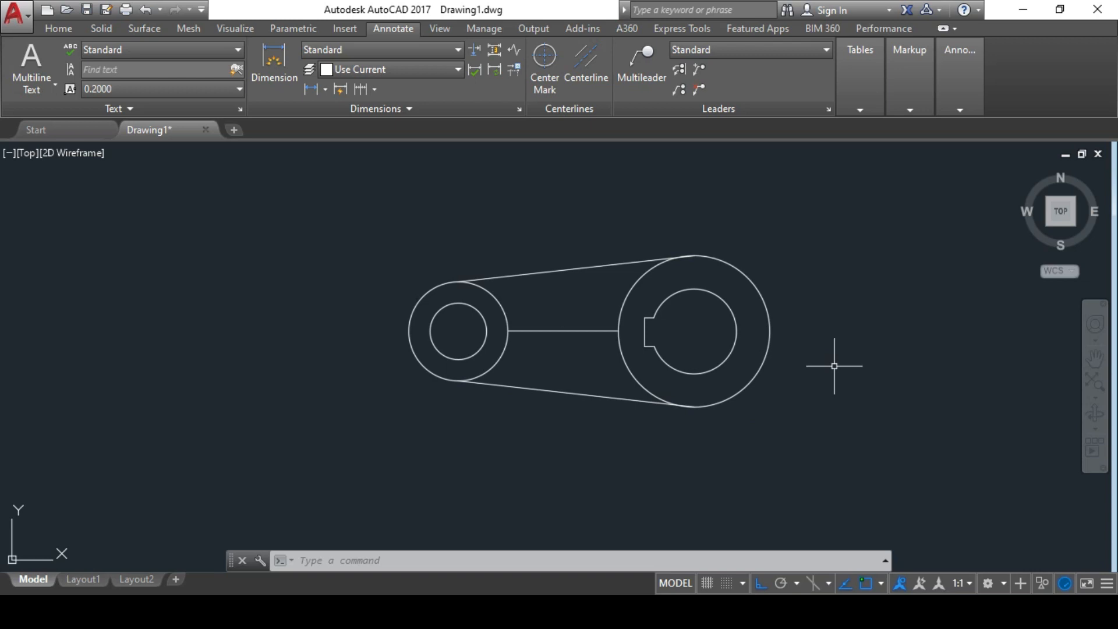
click(89, 153)
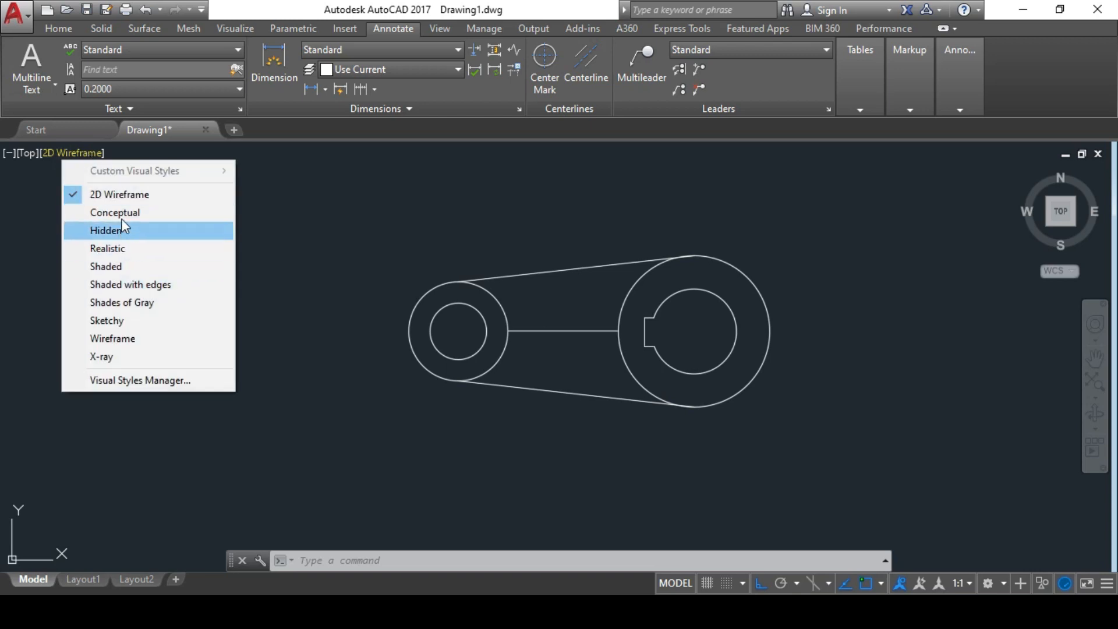
click(35, 226)
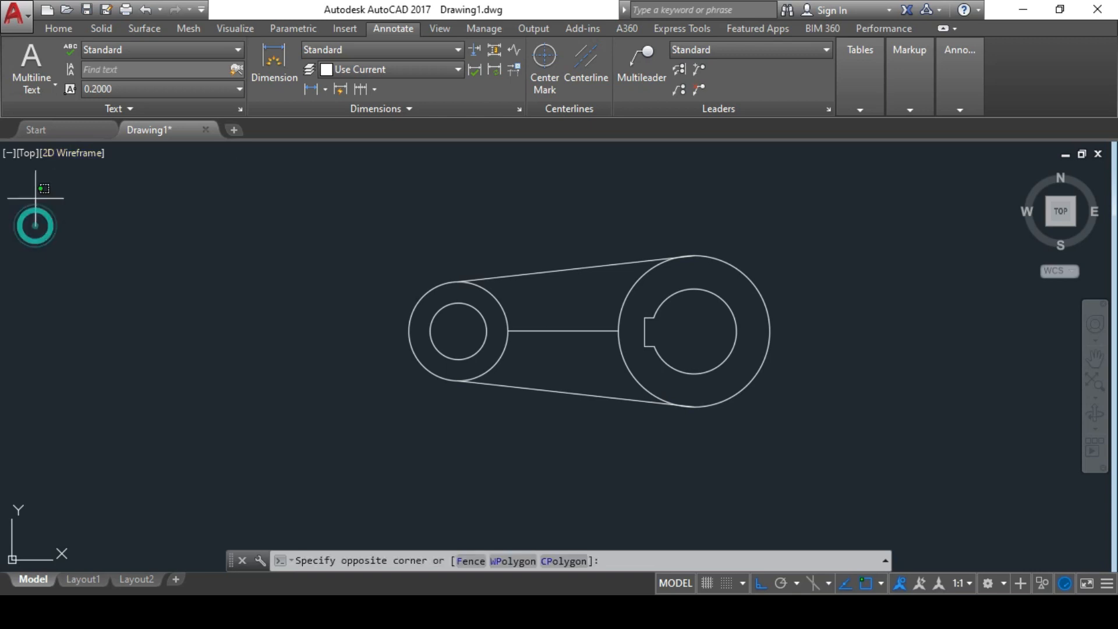
click(42, 218)
Step: Switch the viewport to the SW Isometric view
click(25, 154)
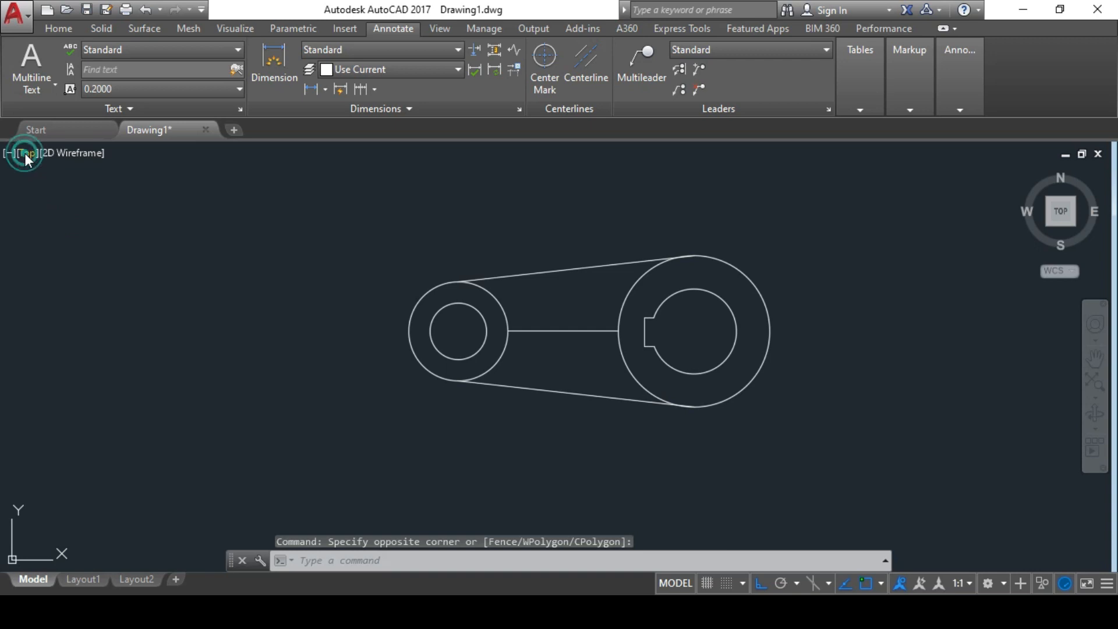
scroll(728, 372, down, 3)
scroll(781, 384, up, 3)
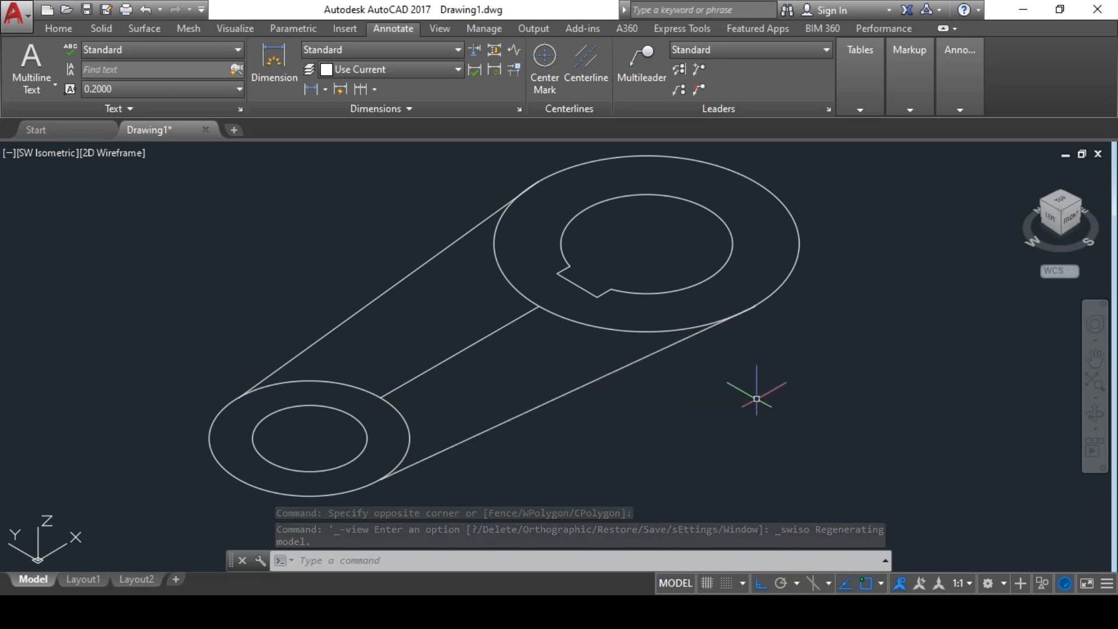
Step: Presspull the ring between the two concentric circles at the small end to a height of 24
text(pres)
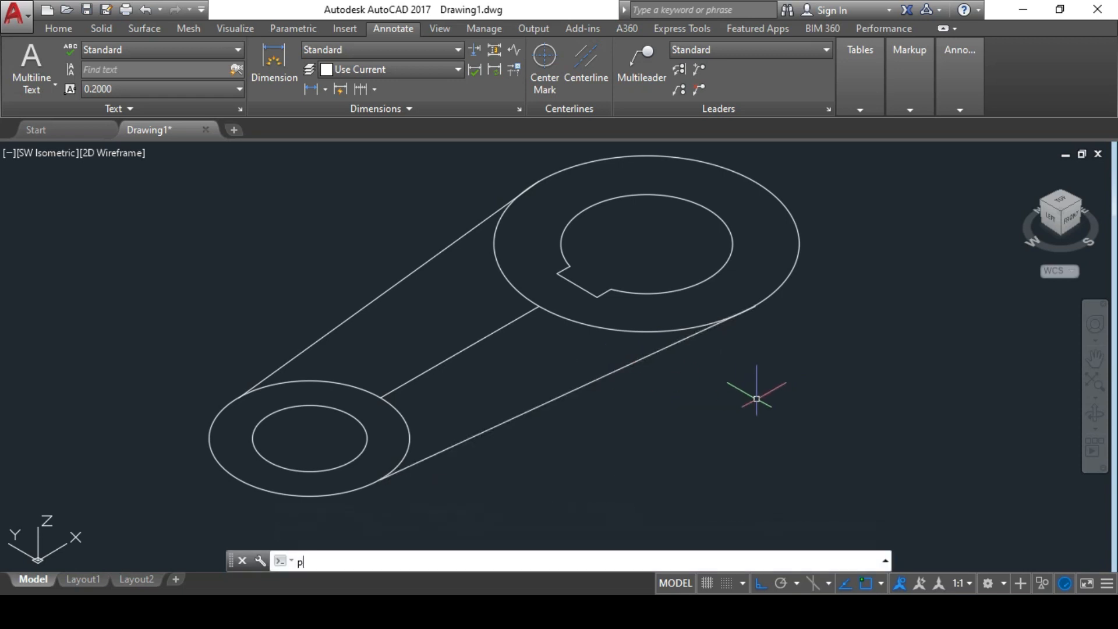
key(Return)
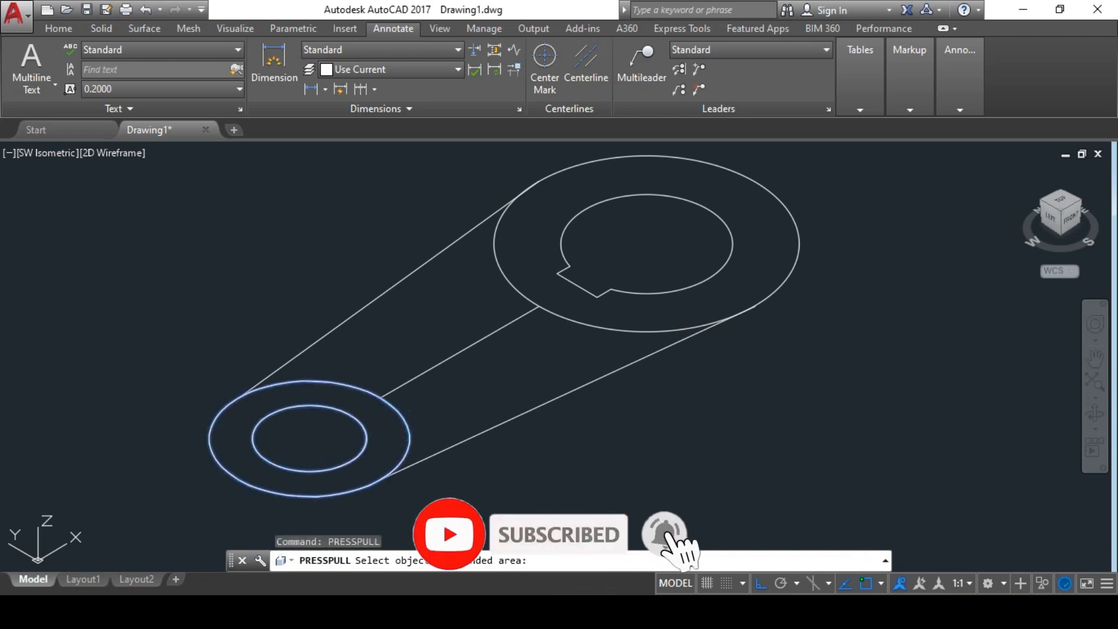
click(391, 420)
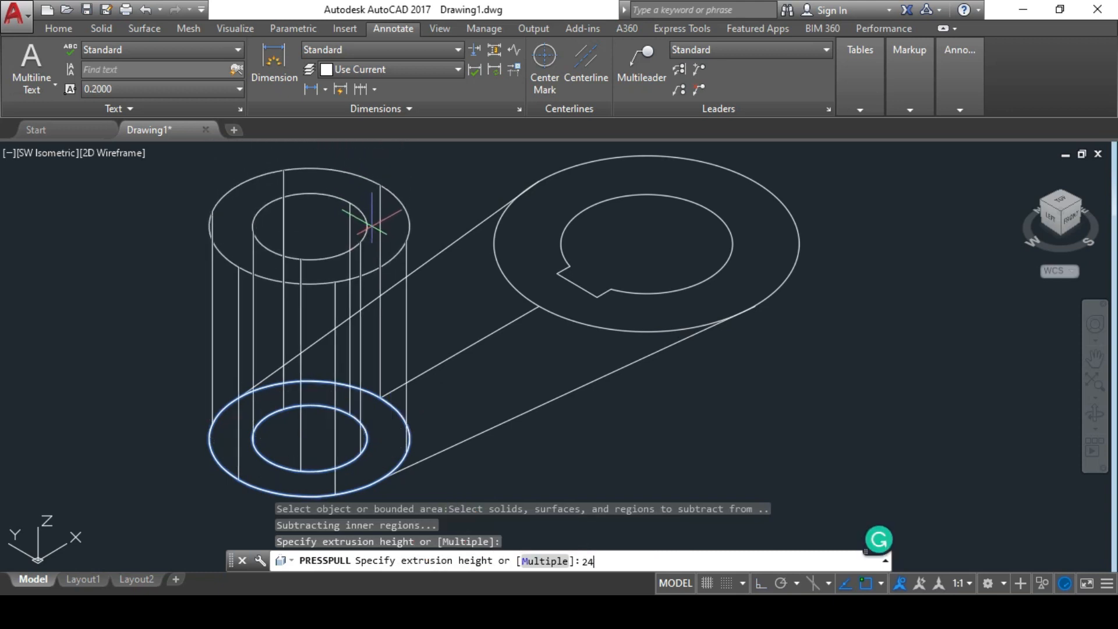
text(24)
key(Return)
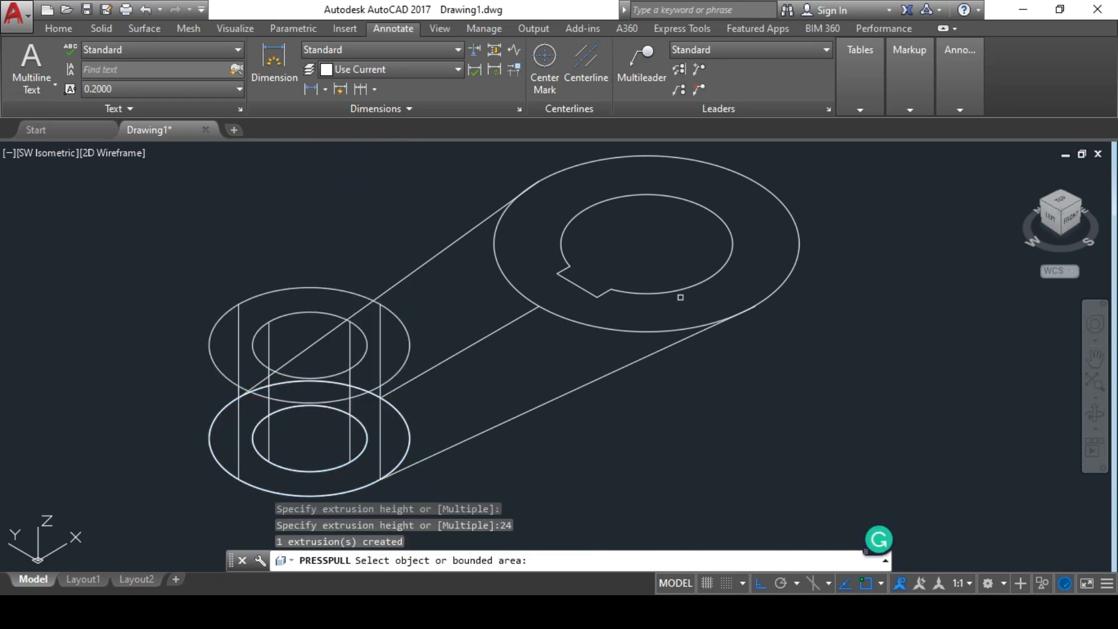
Step: Presspull the large ring around the keyed bore to a height of 36
click(738, 266)
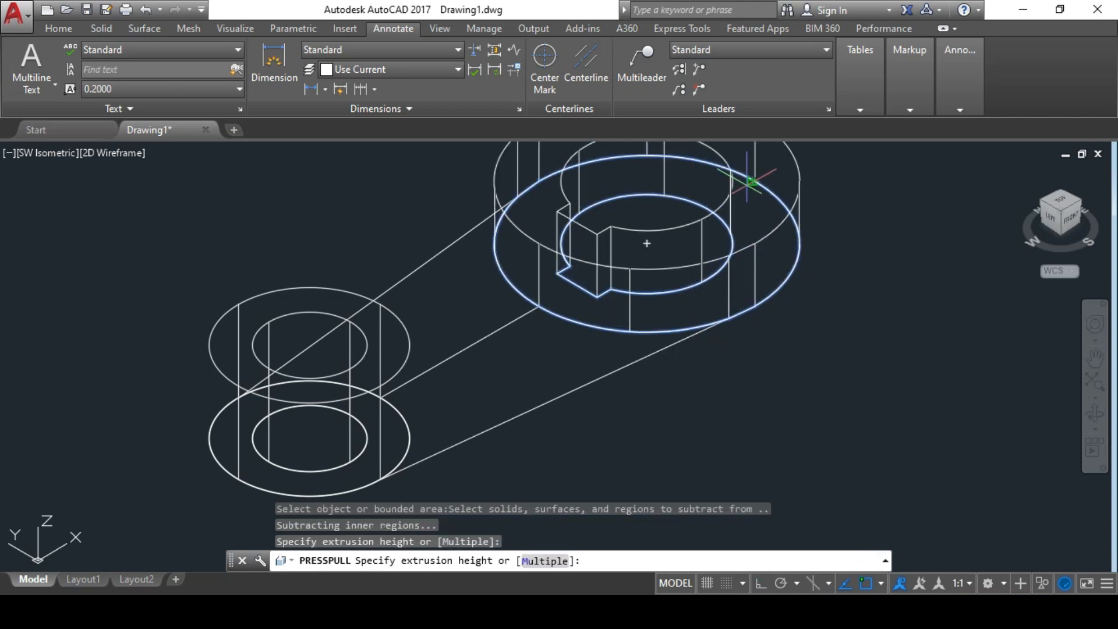
text(3)
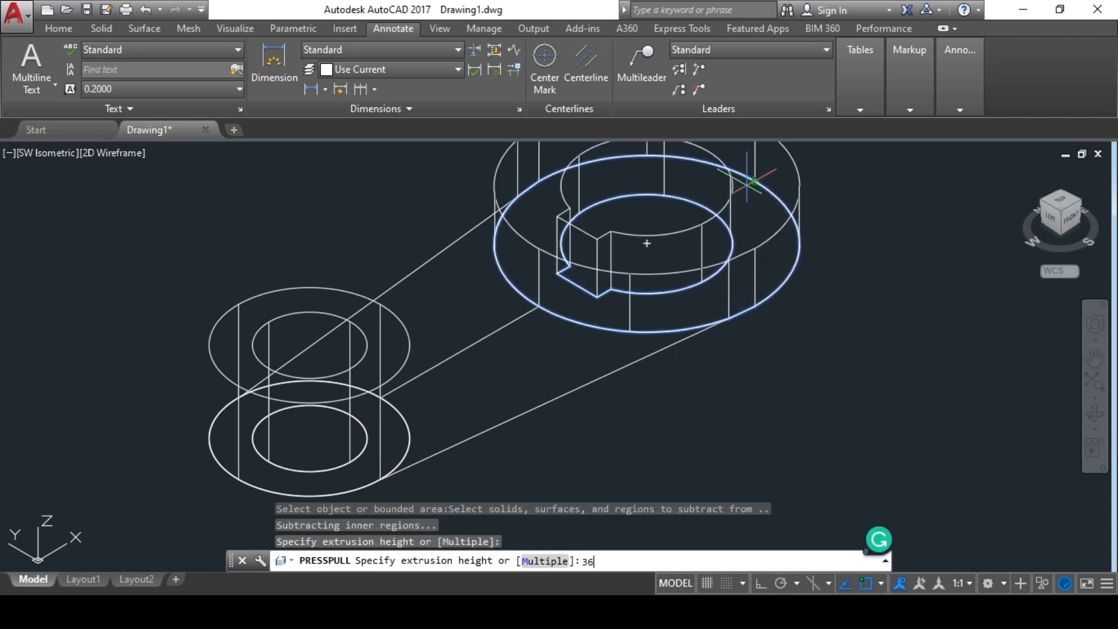
text(6)
key(Return)
Step: Presspull both web areas between the two bosses to a height of 12
scroll(752, 260, down, 4)
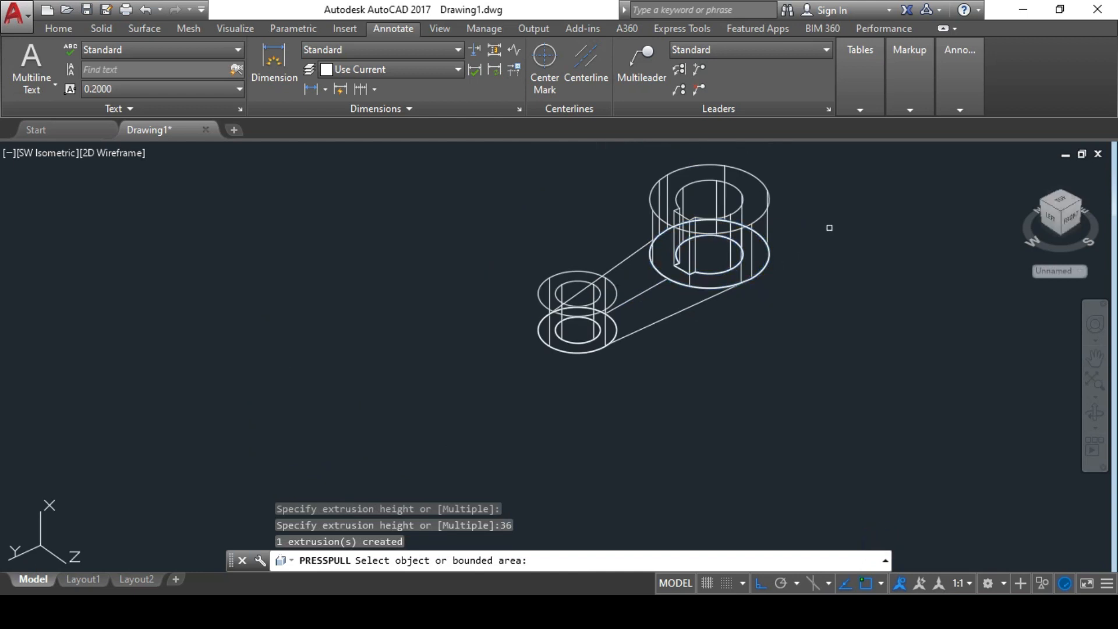
scroll(830, 228, up, 2)
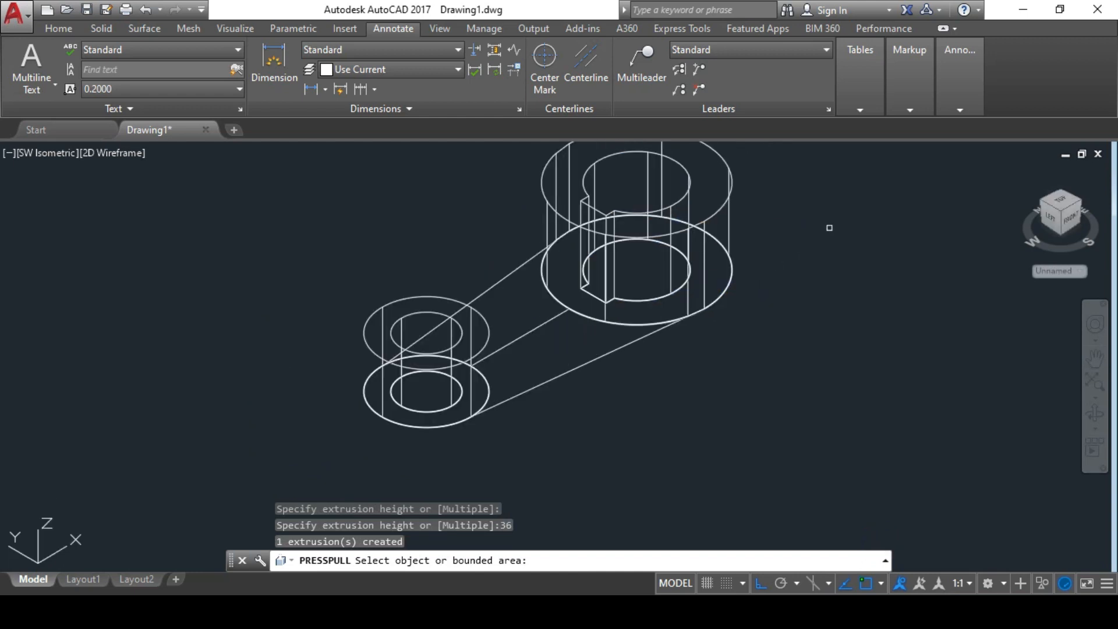
click(530, 307)
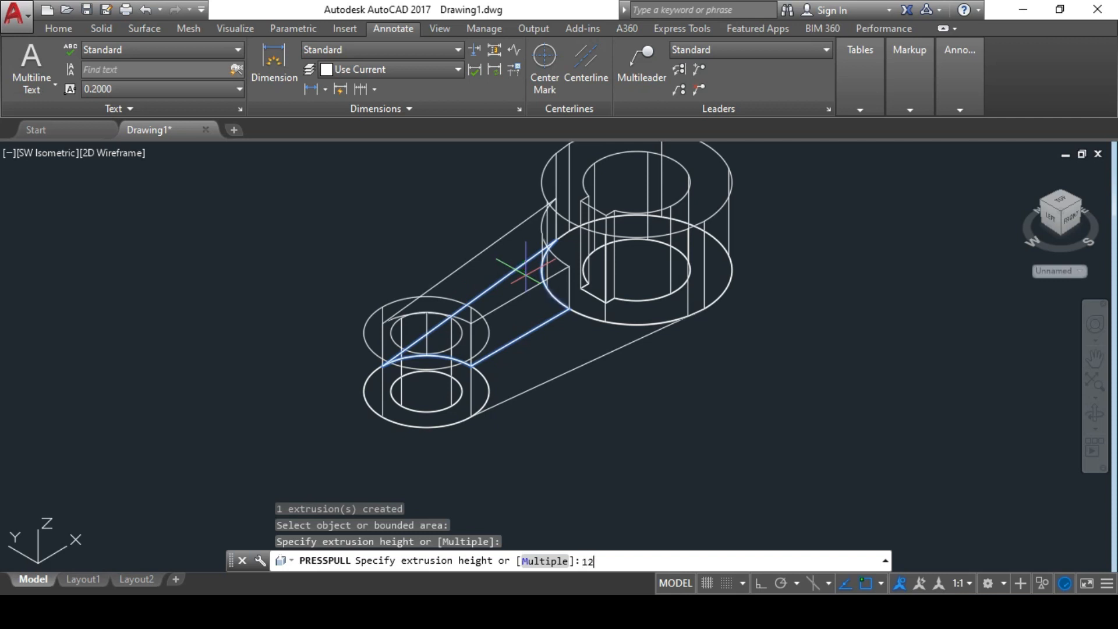
key(Return)
click(567, 352)
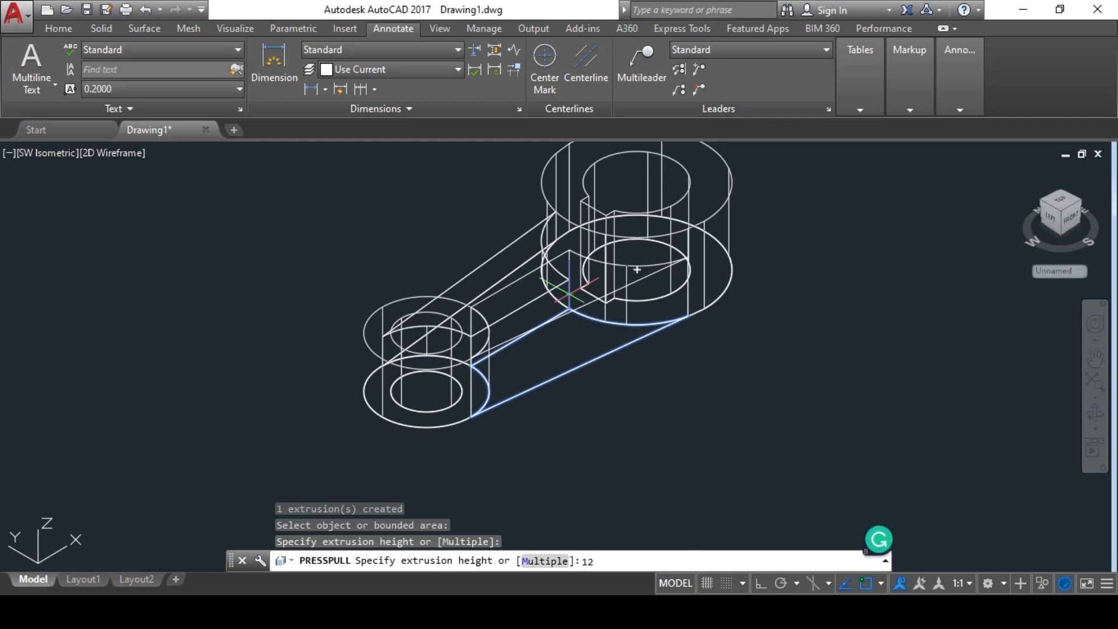
key(Return)
key(Escape)
Step: Shade the model in the Conceptual visual style and orbit it to inspect the solid
shift+middle_drag(749, 369, 116, 167)
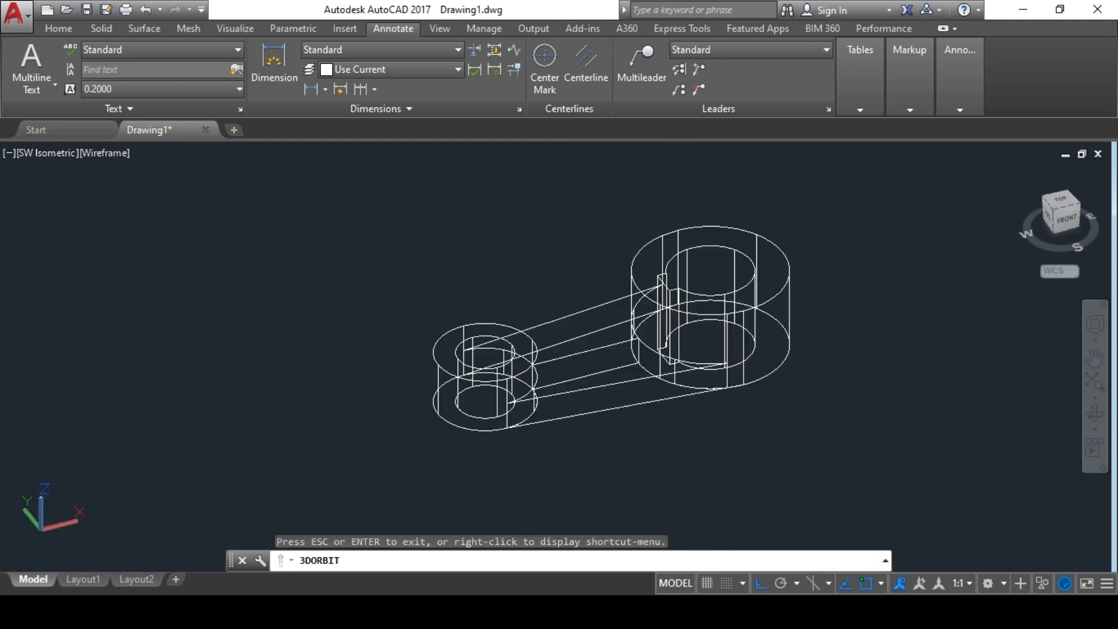
click(121, 153)
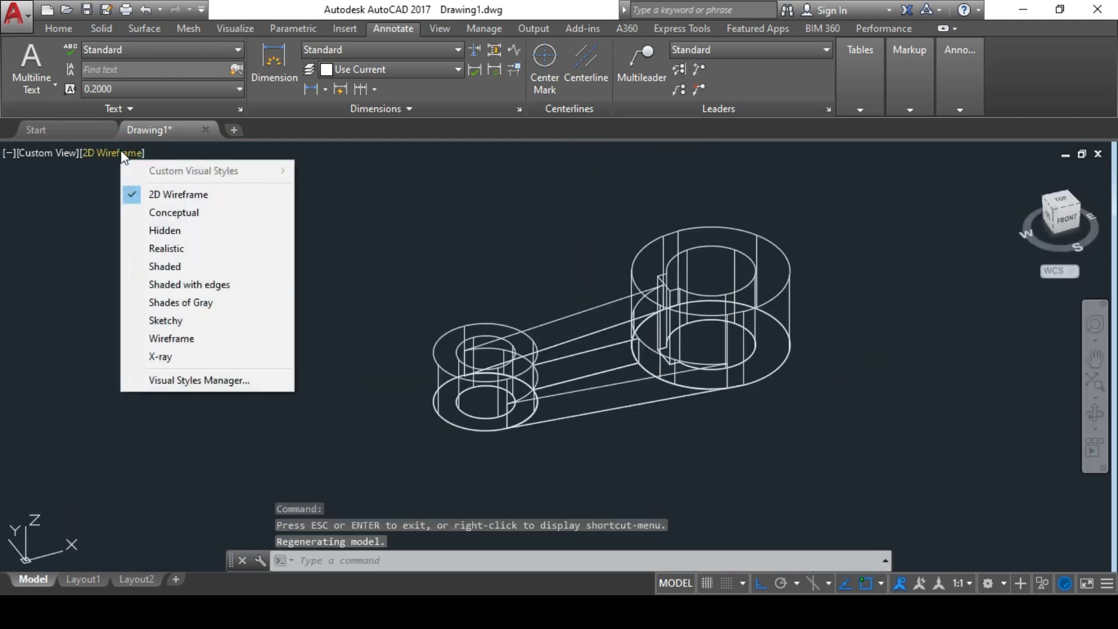
click(156, 210)
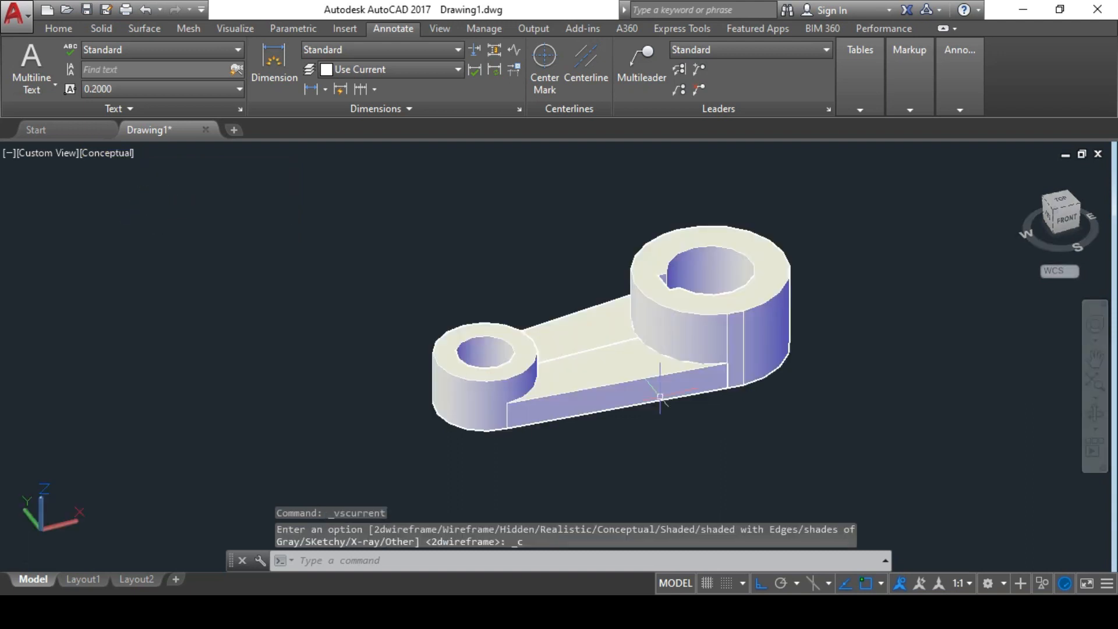
click(1100, 421)
mouse_move(834, 407)
mouse_down()
mouse_move(697, 402)
mouse_move(816, 388)
mouse_move(856, 364)
mouse_move(721, 455)
mouse_move(794, 461)
mouse_move(842, 410)
mouse_move(844, 376)
mouse_move(845, 402)
mouse_up()
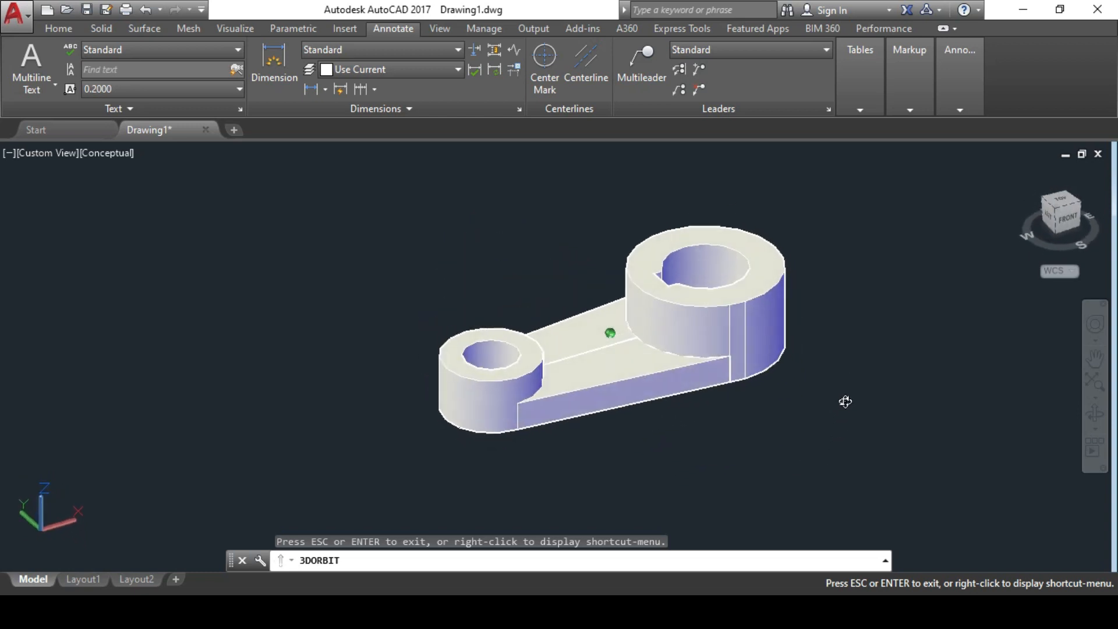
scroll(582, 295, up, 4)
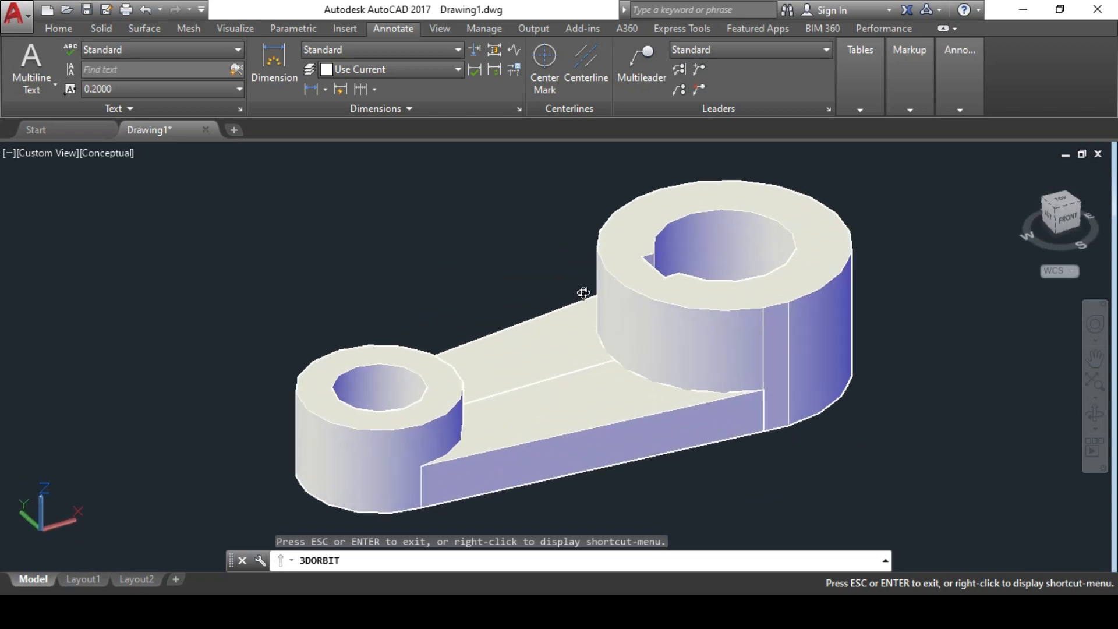
key(Escape)
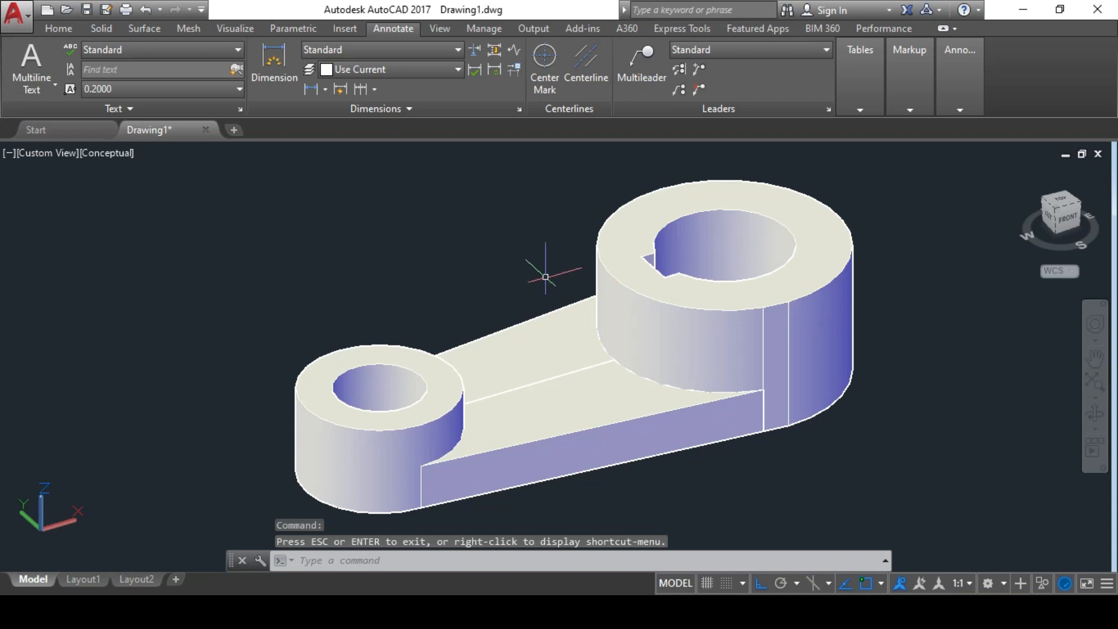
Step: Switch the viewport to the Front view in the 2D Wireframe visual style
text(pl)
key(Return)
click(100, 153)
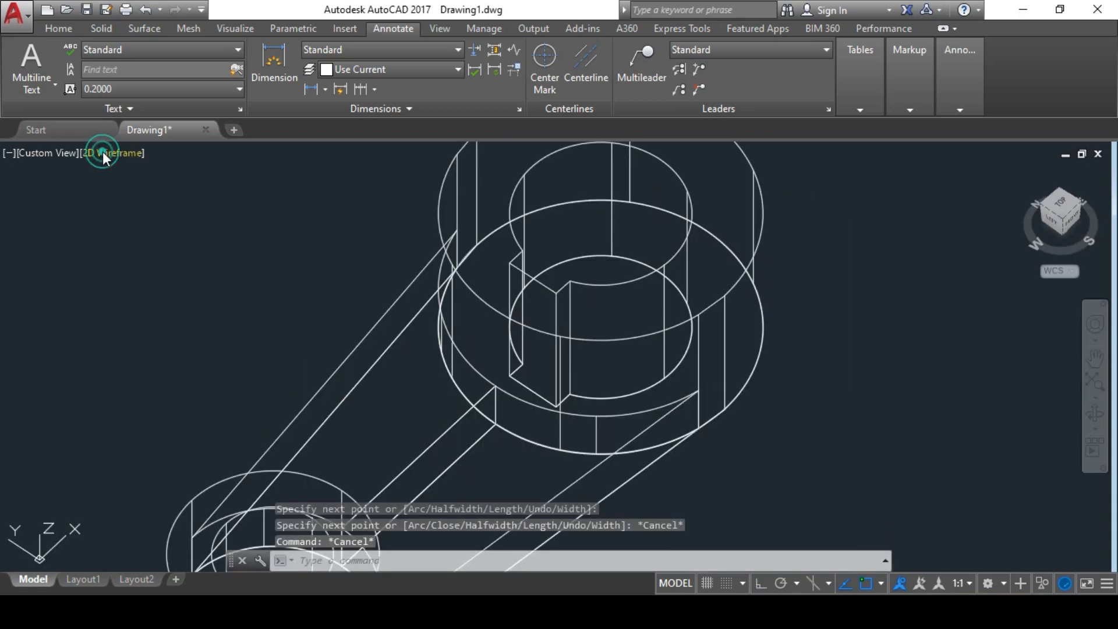
click(51, 151)
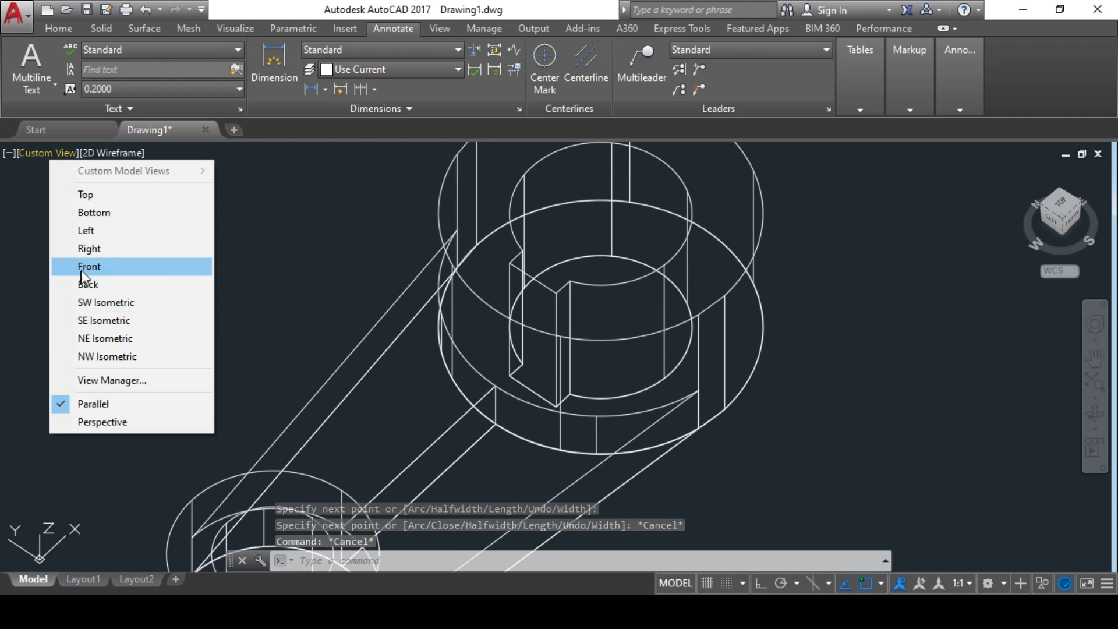
click(81, 269)
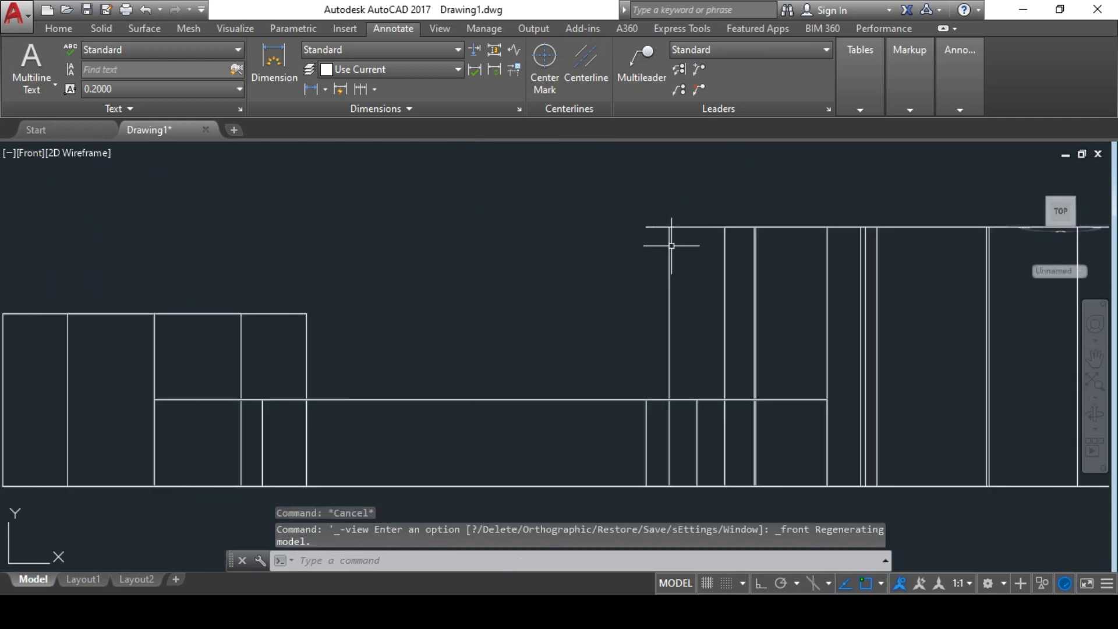
Step: Draw a closed polyline rib profile on top of the web, sloping between the facing upper corners of the small and large bosses
click(654, 228)
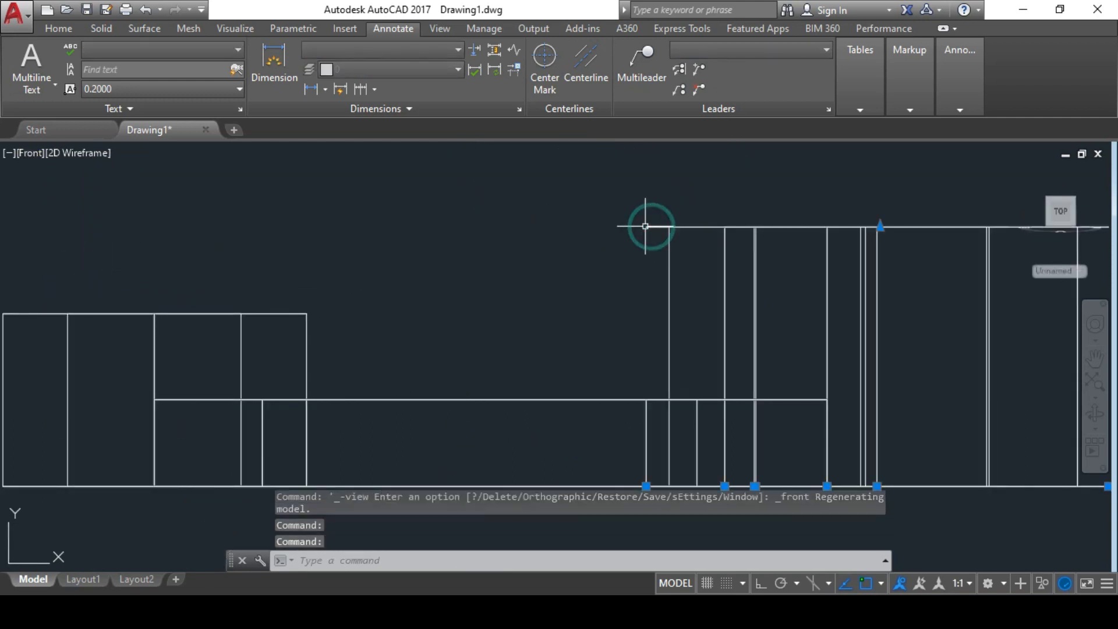
key(Escape)
click(649, 226)
key(Escape)
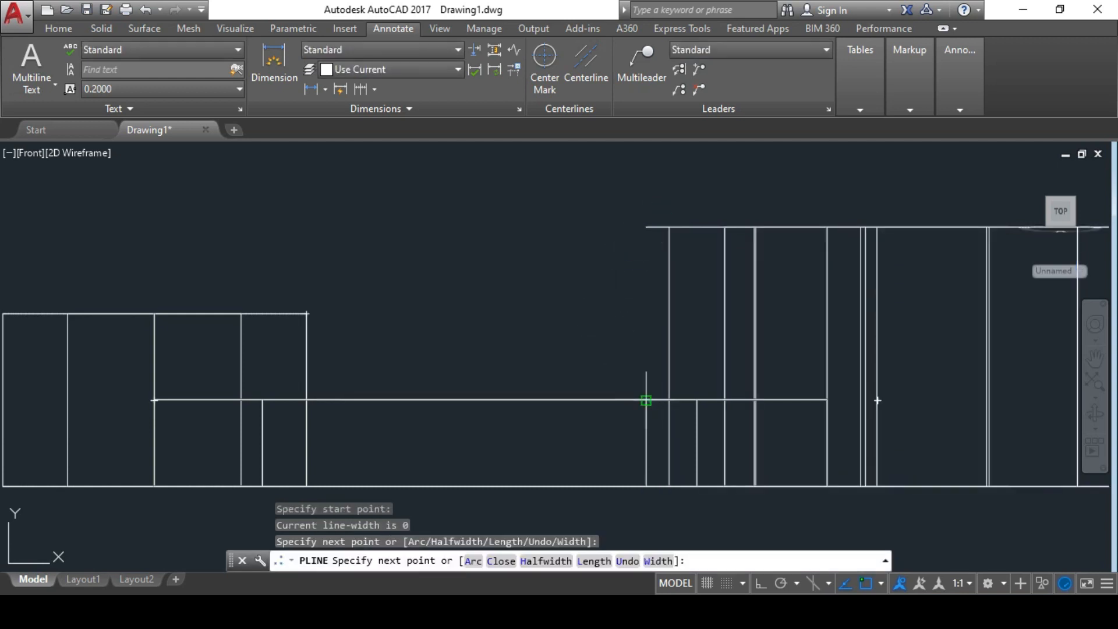
click(646, 401)
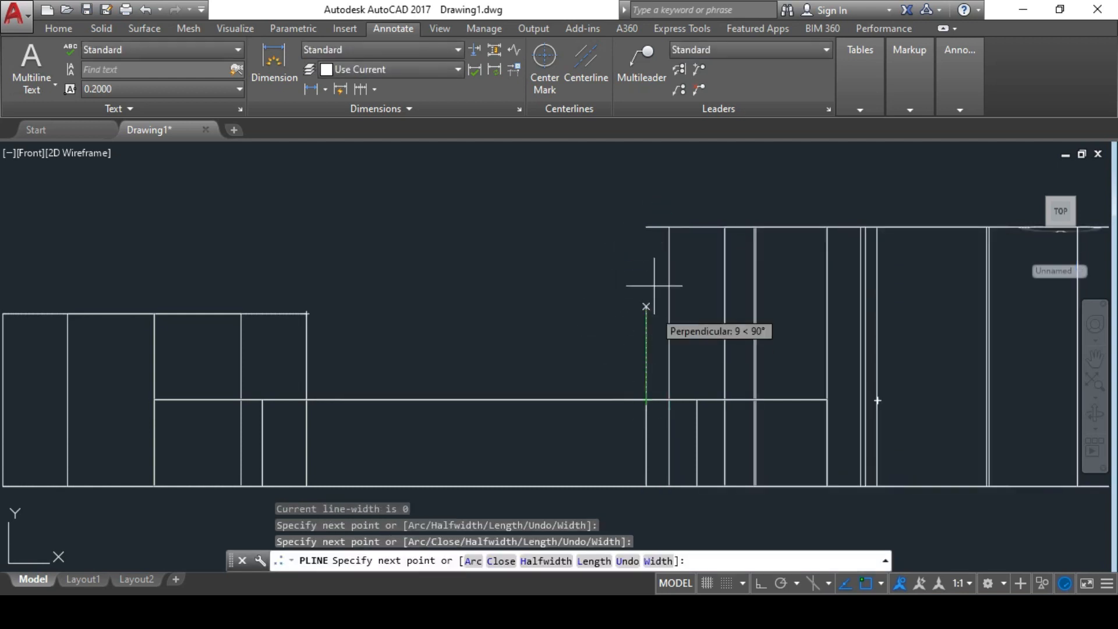
click(646, 226)
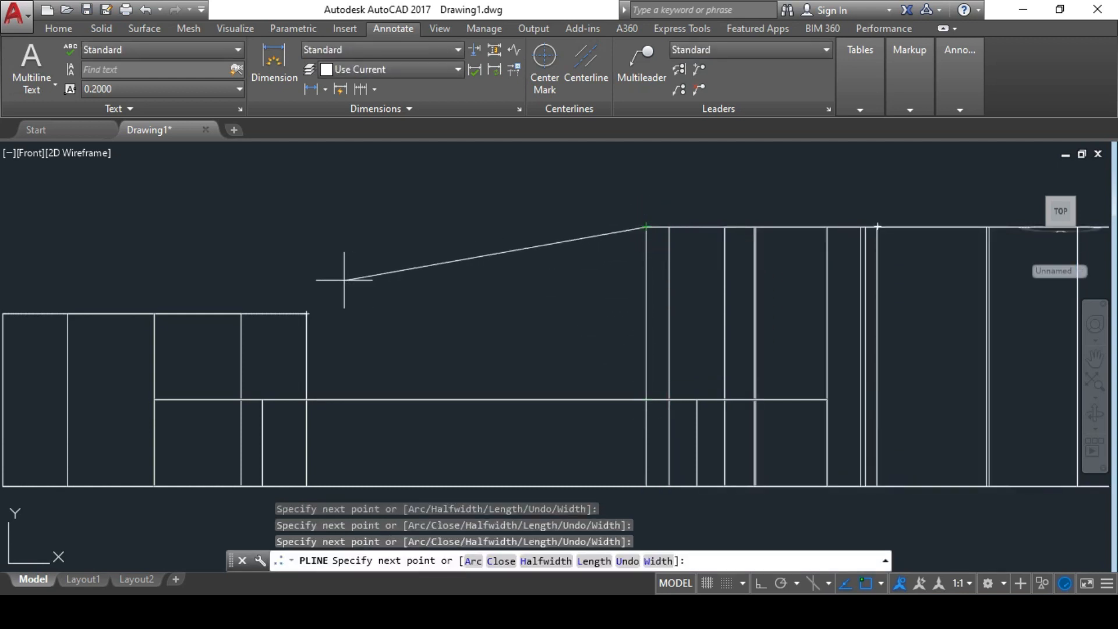
click(306, 313)
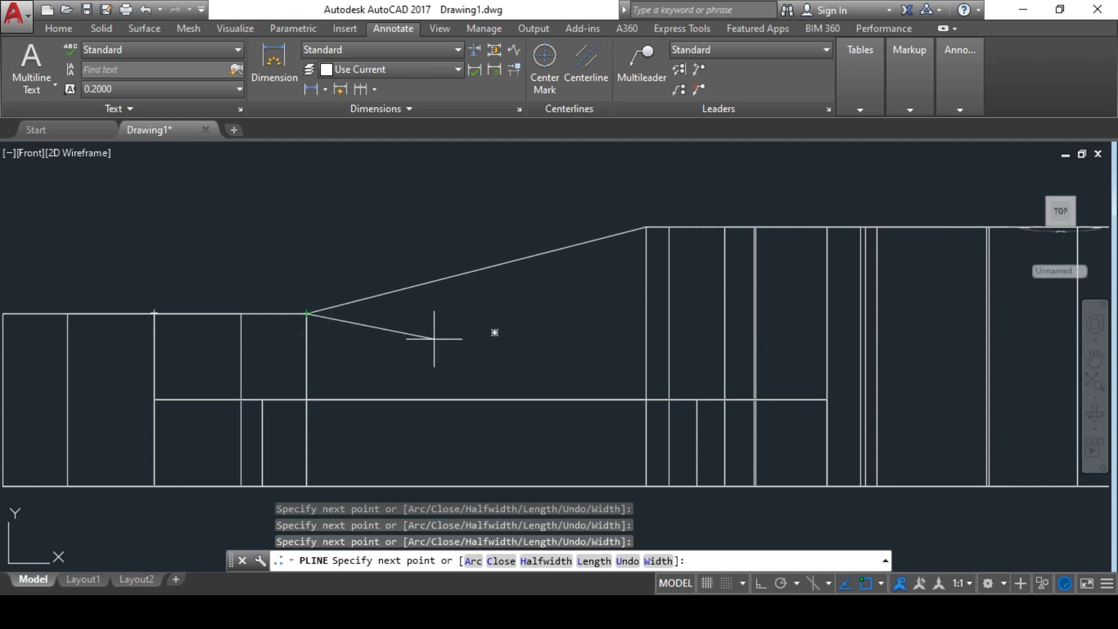
key(Escape)
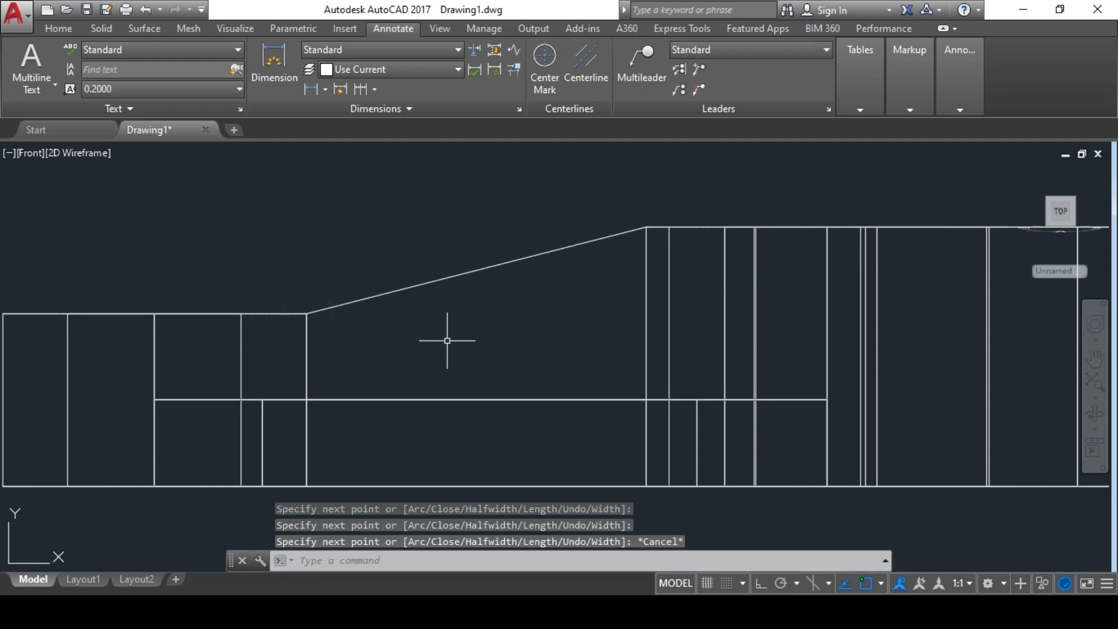
Step: Return to the SW Isometric view and try to presspull the closed rib profile
click(39, 153)
click(76, 303)
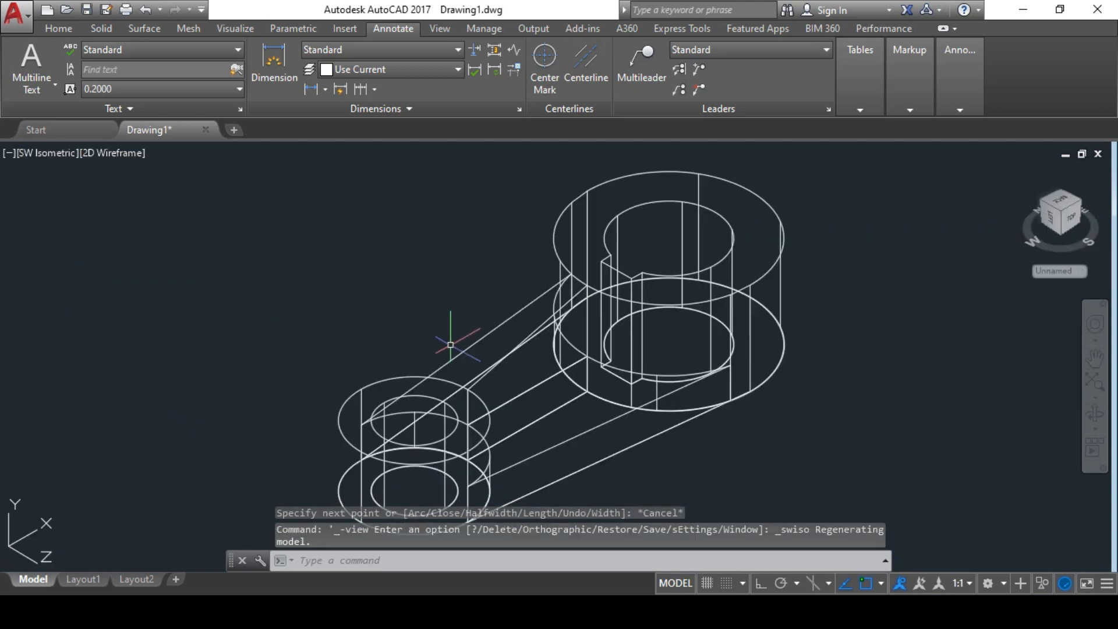
click(537, 323)
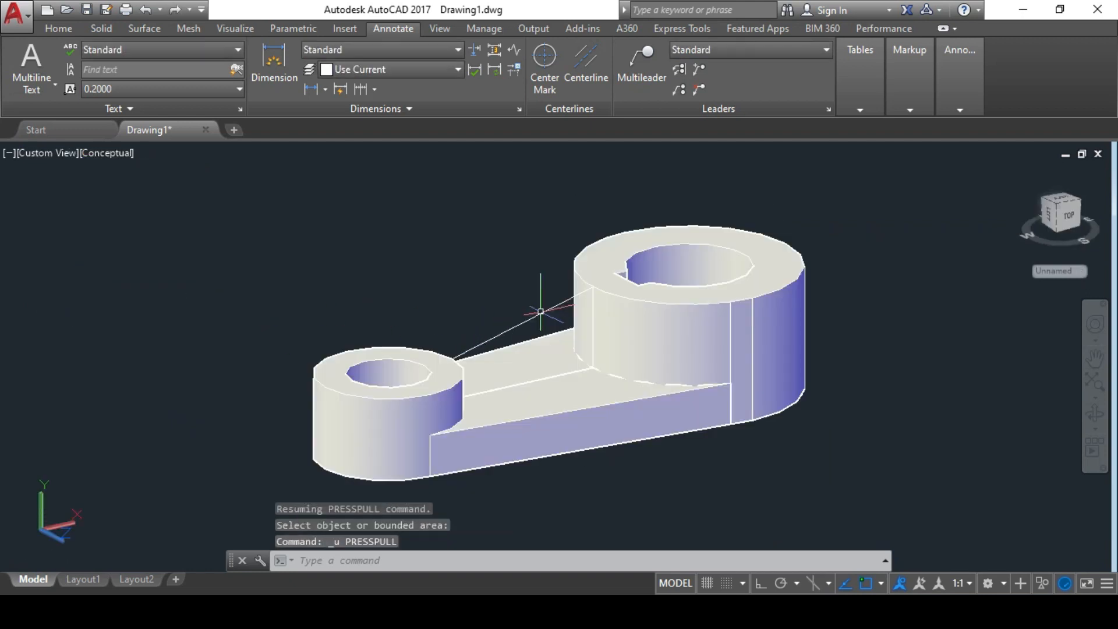
click(541, 313)
key(Escape)
Step: Extrude the closed rib profile between the two bosses by 12
text(e)
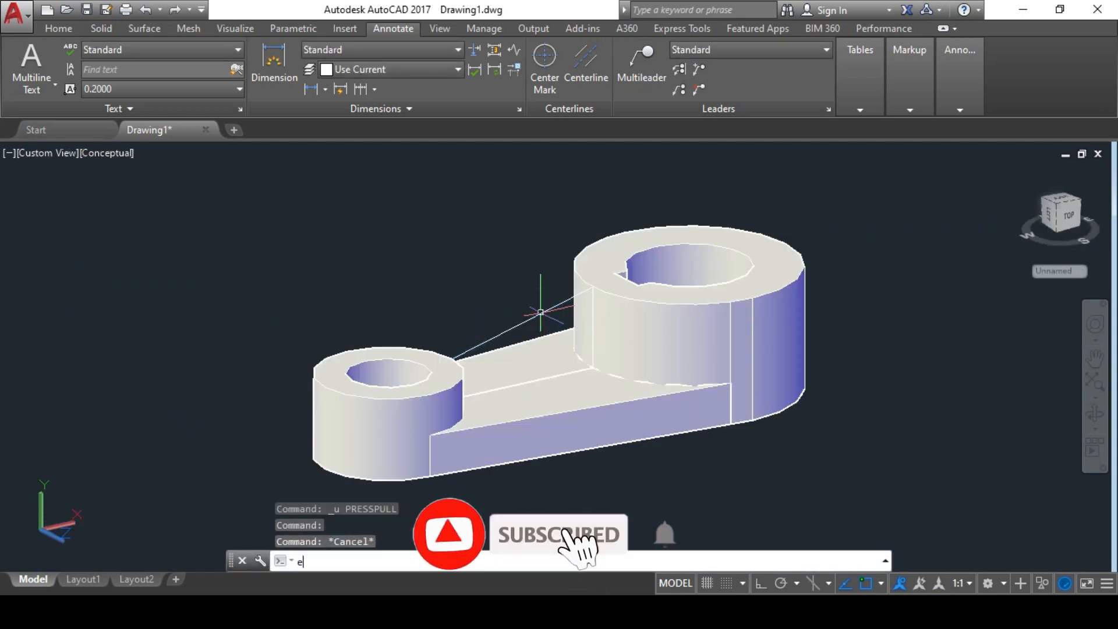
text(xtr)
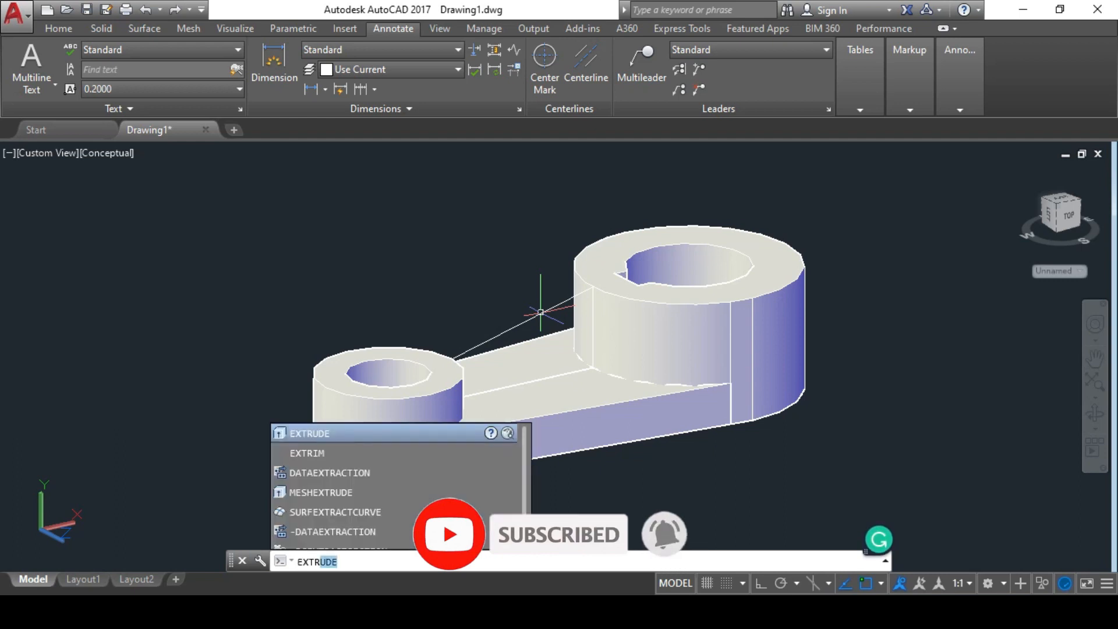
key(Return)
click(545, 311)
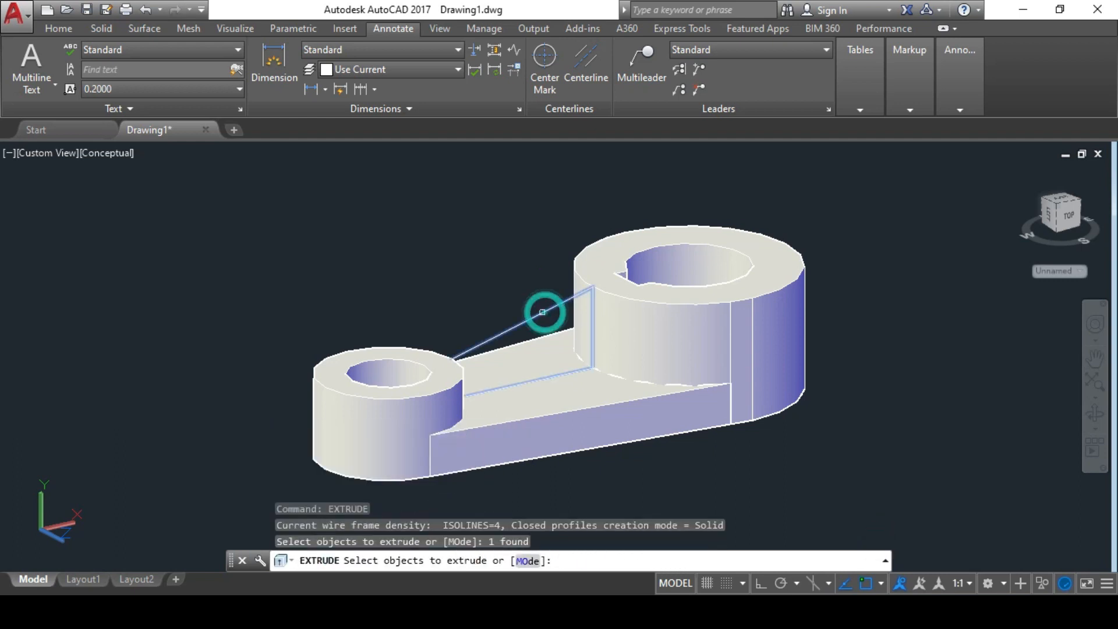
key(Return)
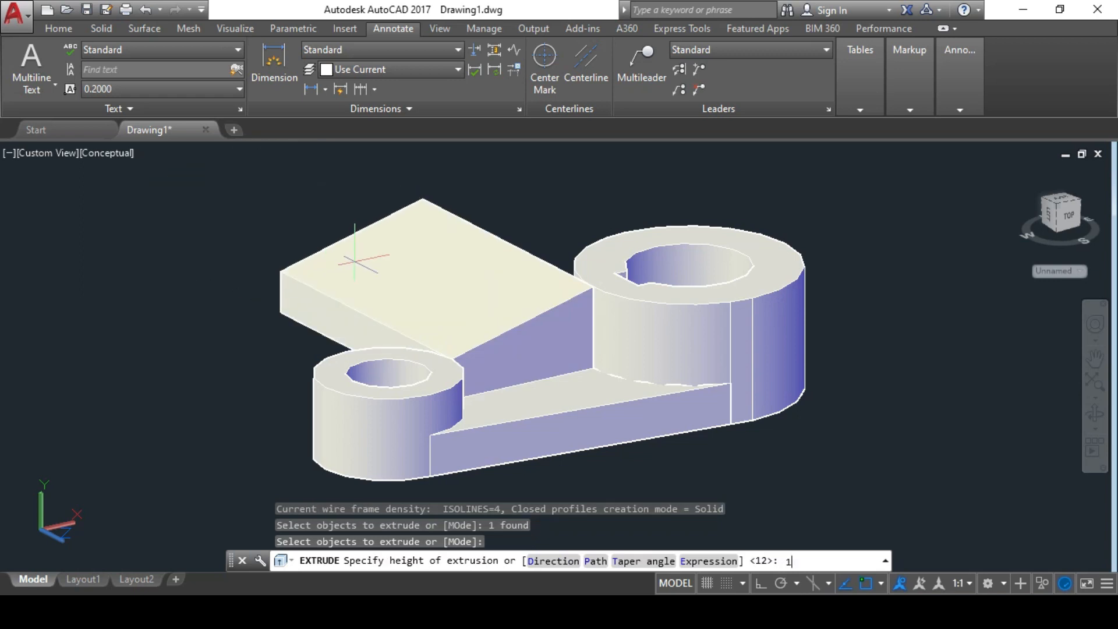
key(Return)
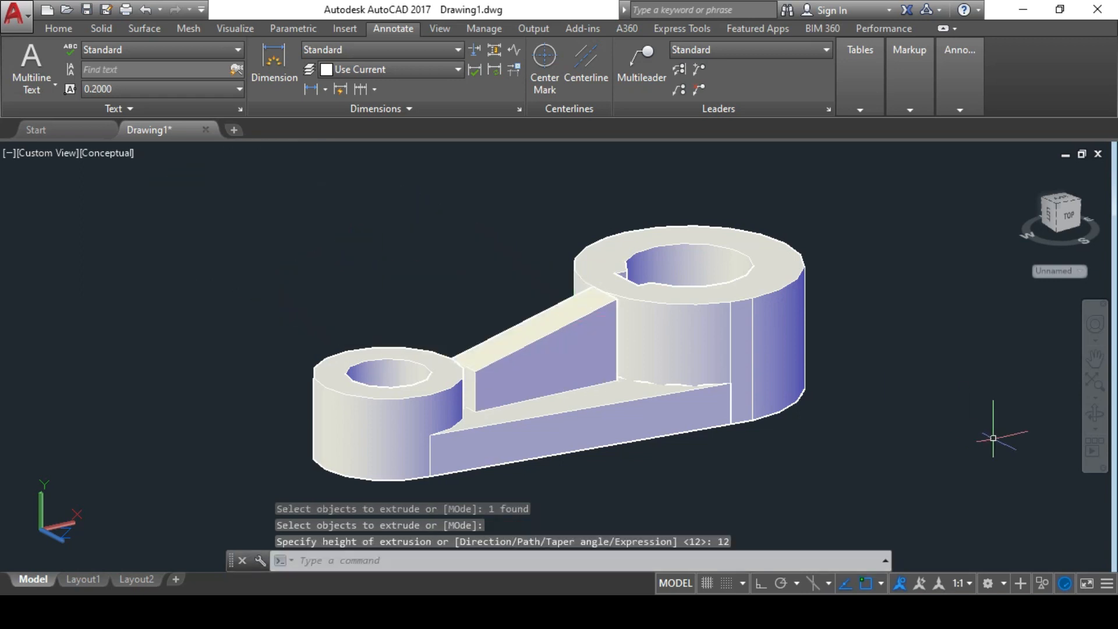
Step: Try to move the extruded rib on the web between the two bosses
click(1104, 427)
drag(850, 442, 804, 438)
drag(763, 380, 696, 443)
scroll(597, 371, up, 2)
key(Escape)
text(m)
key(Return)
click(496, 362)
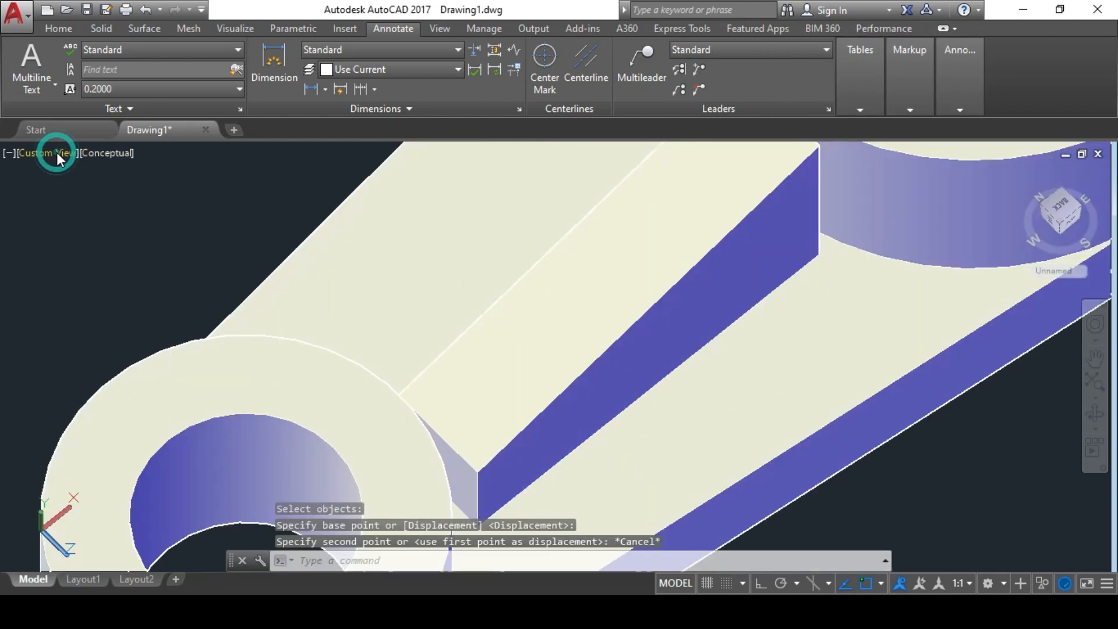
Step: Switch the viewport to the Top view
click(57, 152)
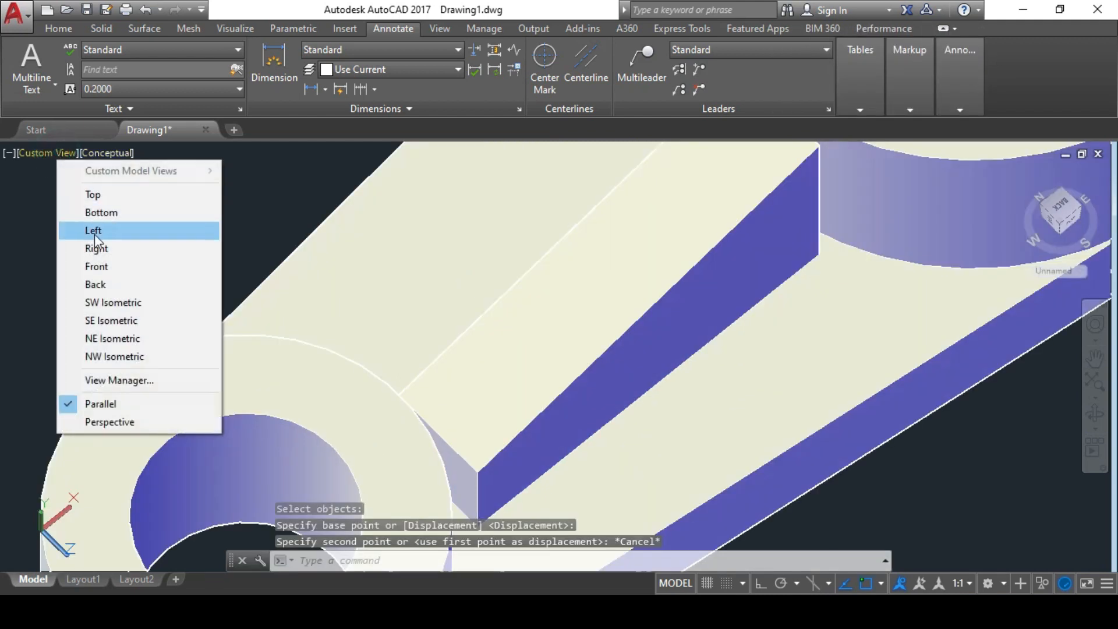
click(120, 197)
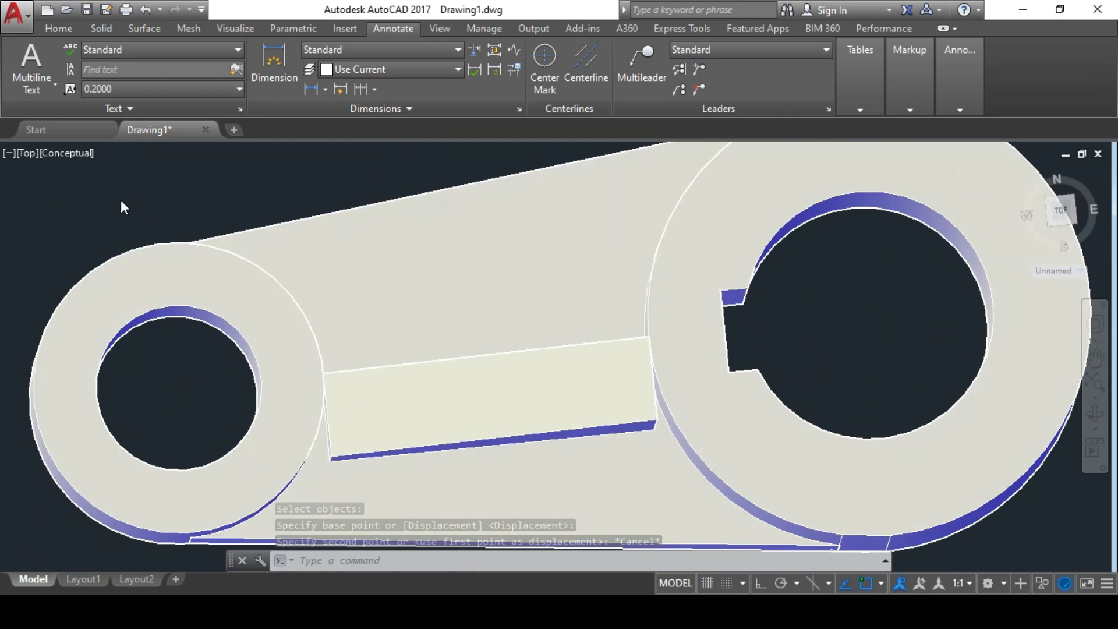
Step: Move the rib from the midpoint of its end edge to the large boss's facing quadrant, centring it between the bosses
text(m)
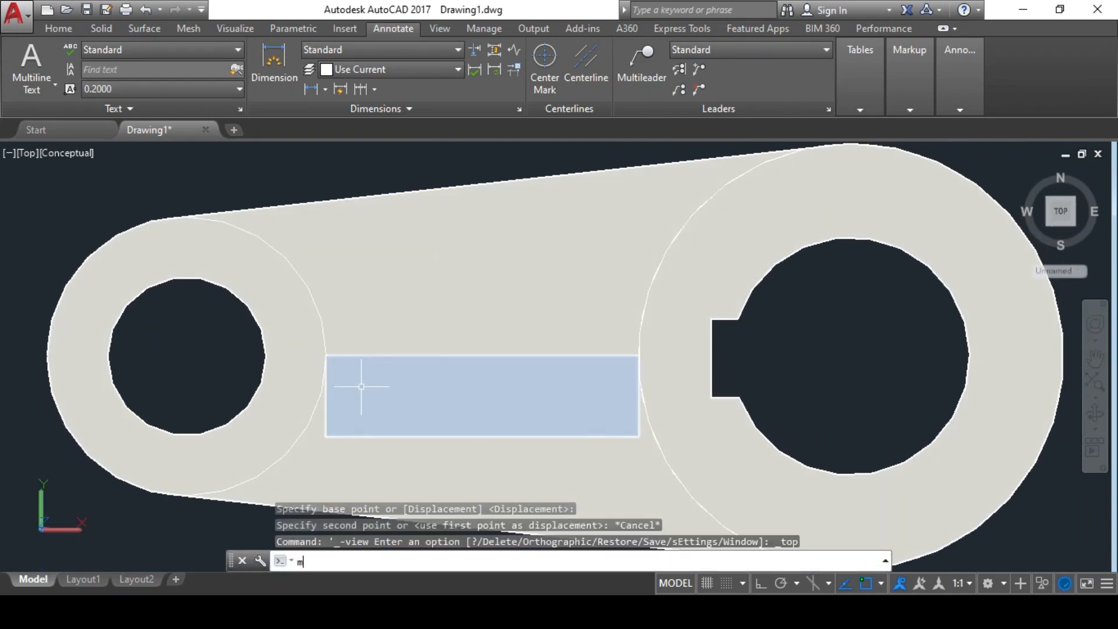
key(Return)
click(361, 387)
key(Return)
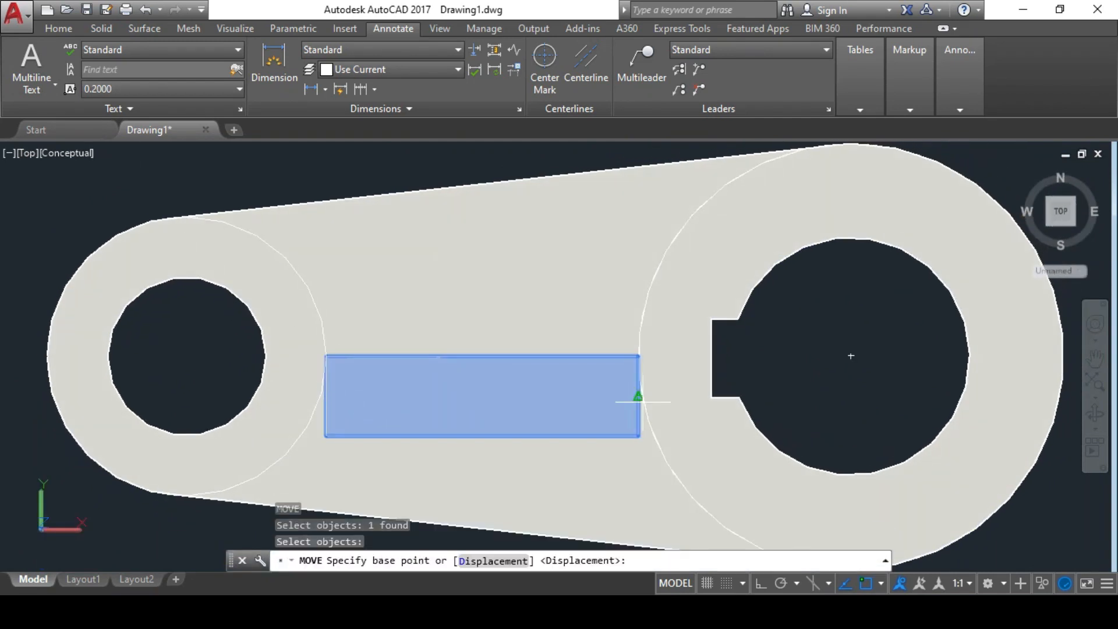
click(638, 396)
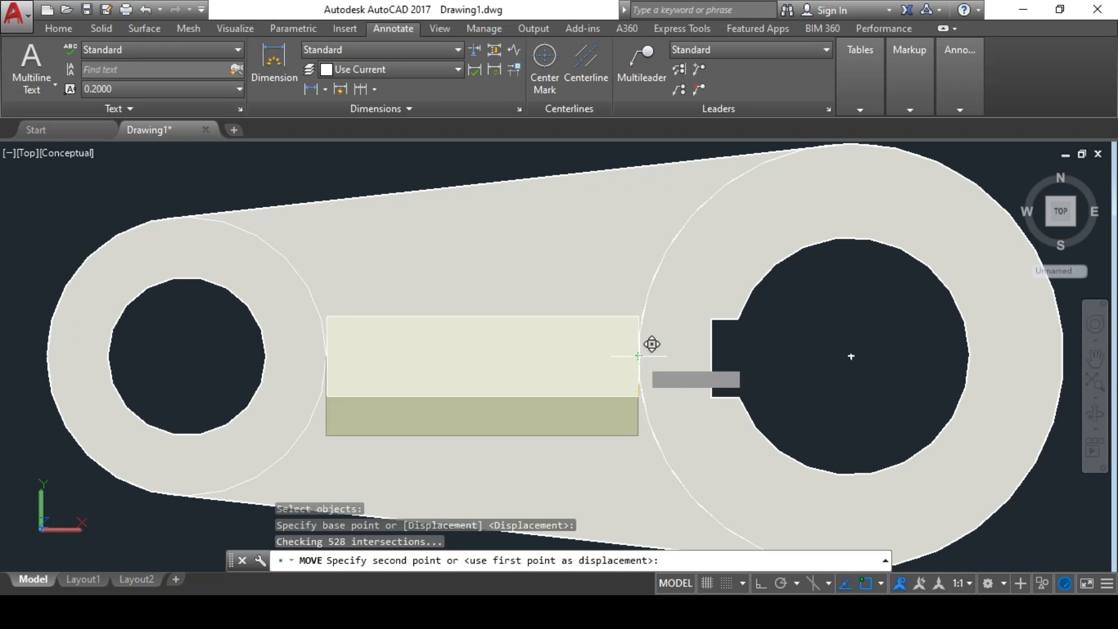
click(639, 355)
Step: Presspull the rib's taller end face into the large boss to close the gap between them
shift+middle_drag(639, 355, 597, 267)
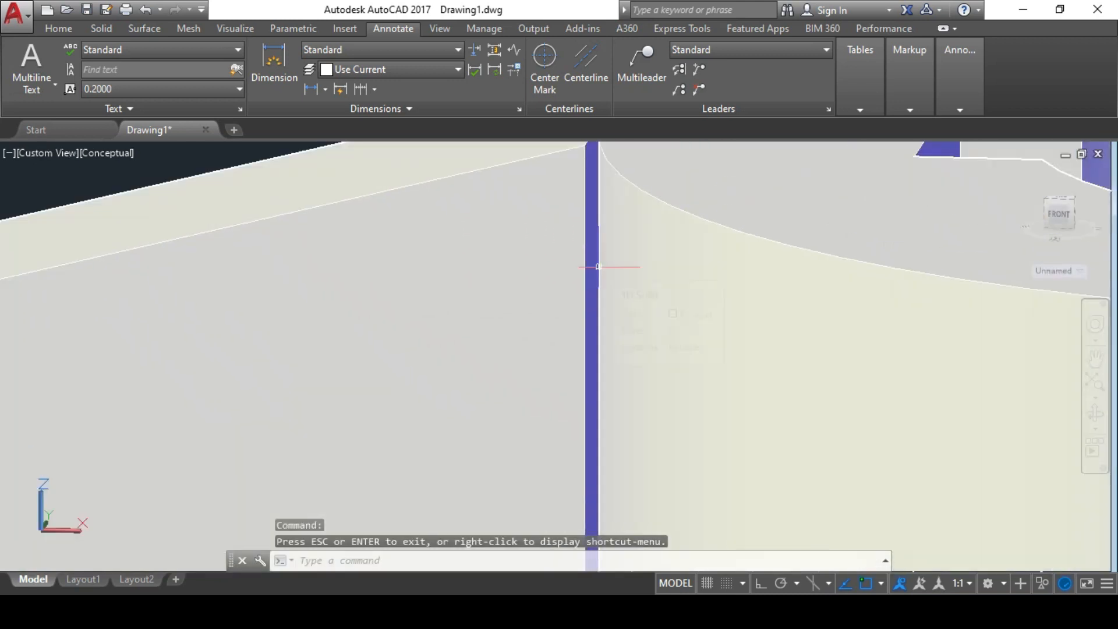
scroll(597, 267, down, 3)
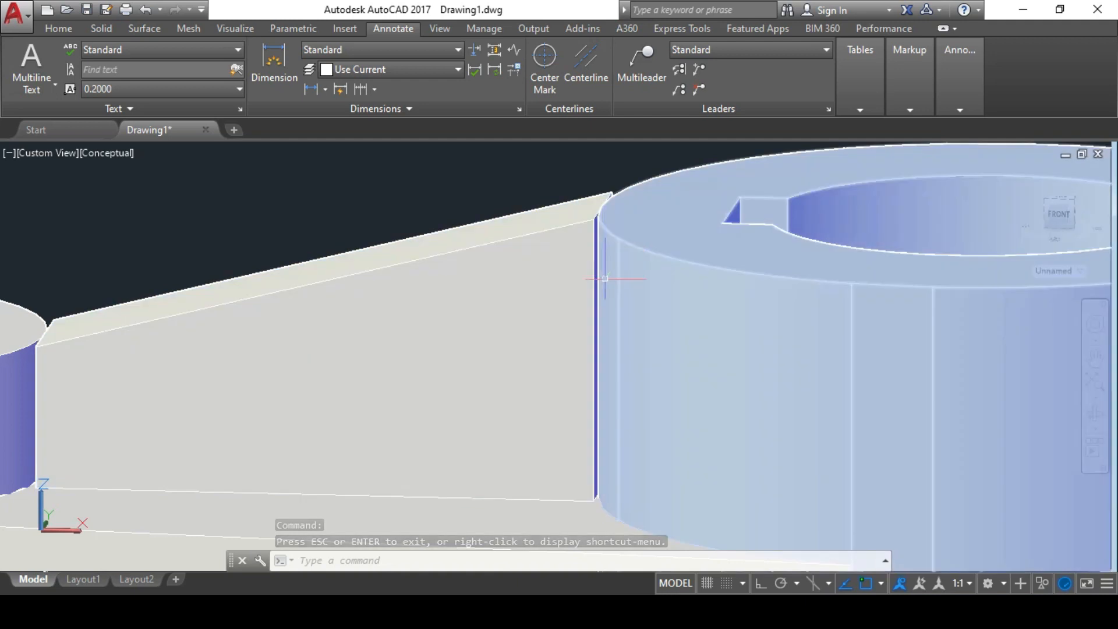
scroll(605, 279, up, 3)
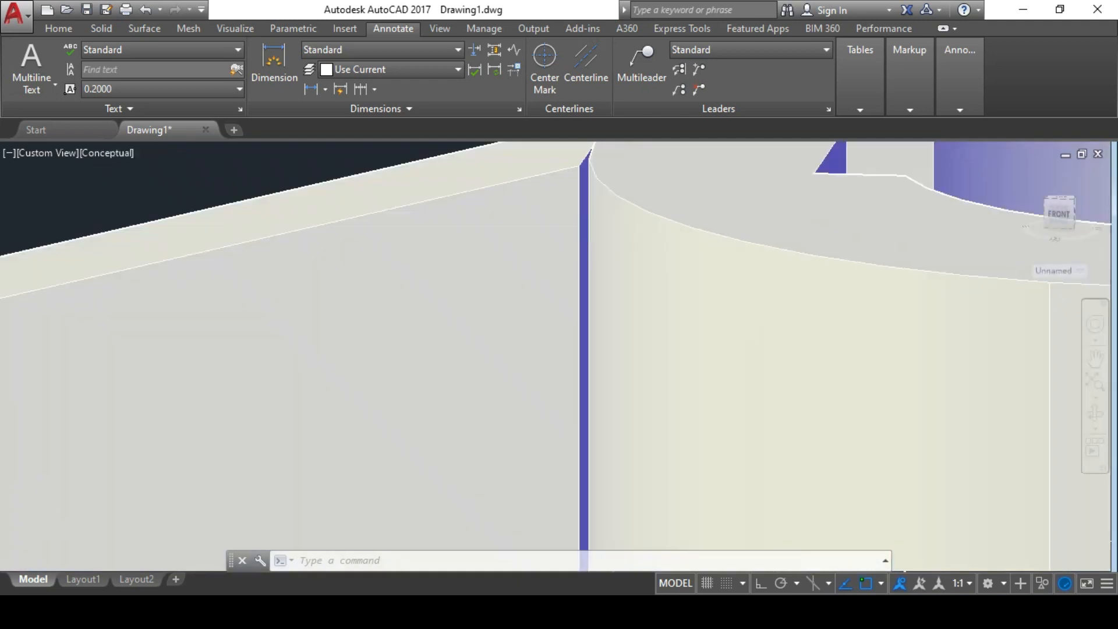
scroll(585, 255, down, 2)
scroll(585, 255, up, 2)
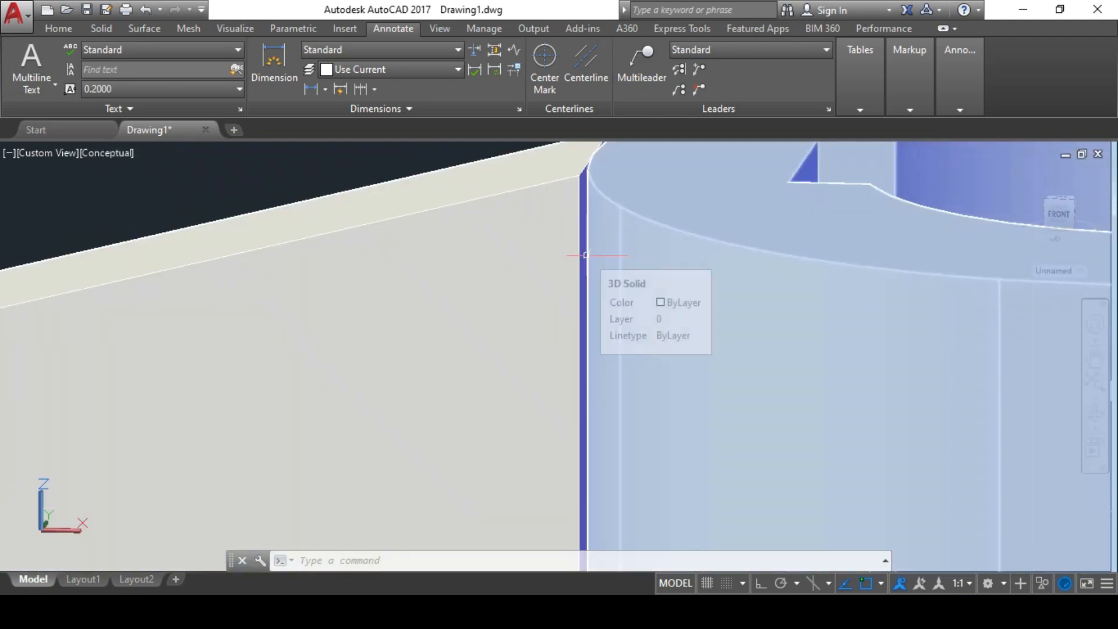
text(pres)
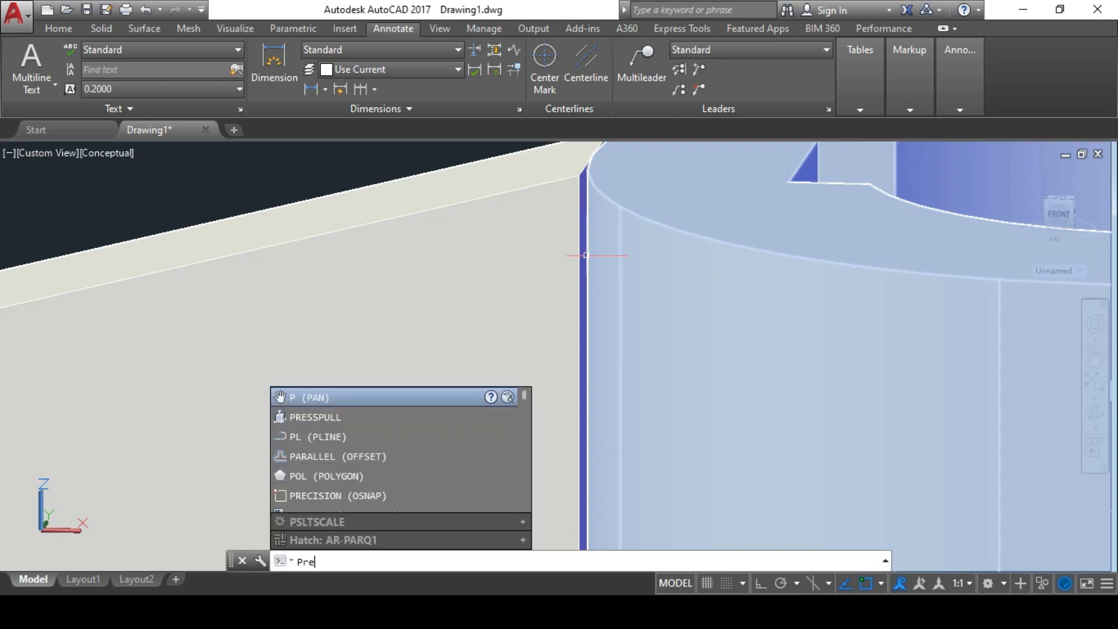
key(Return)
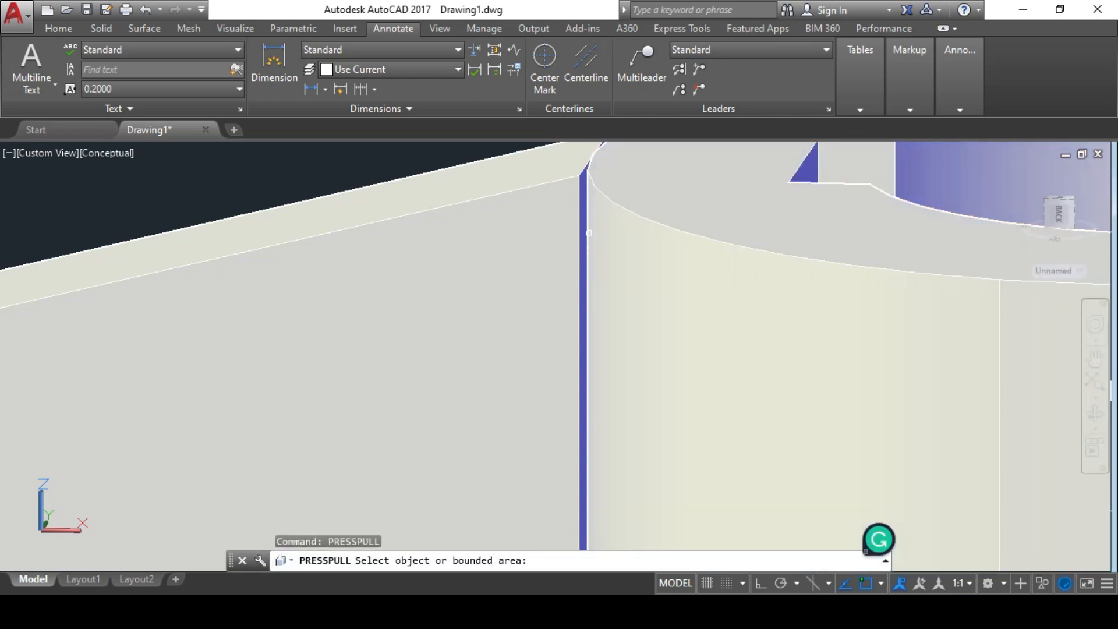
scroll(589, 233, up, 2)
click(575, 195)
scroll(605, 201, down, 3)
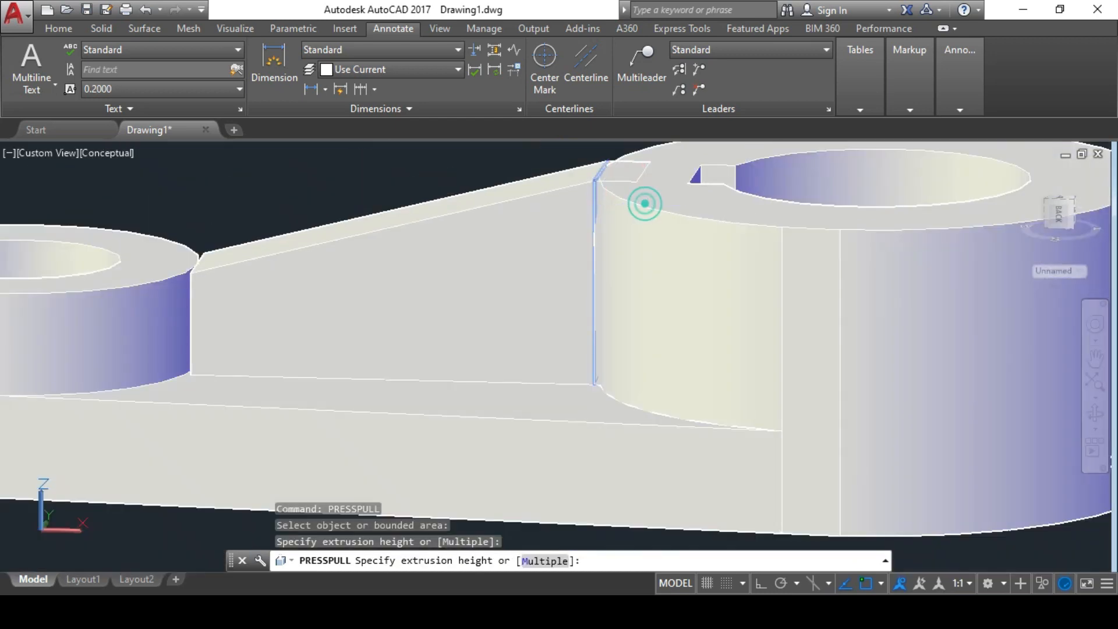
click(645, 203)
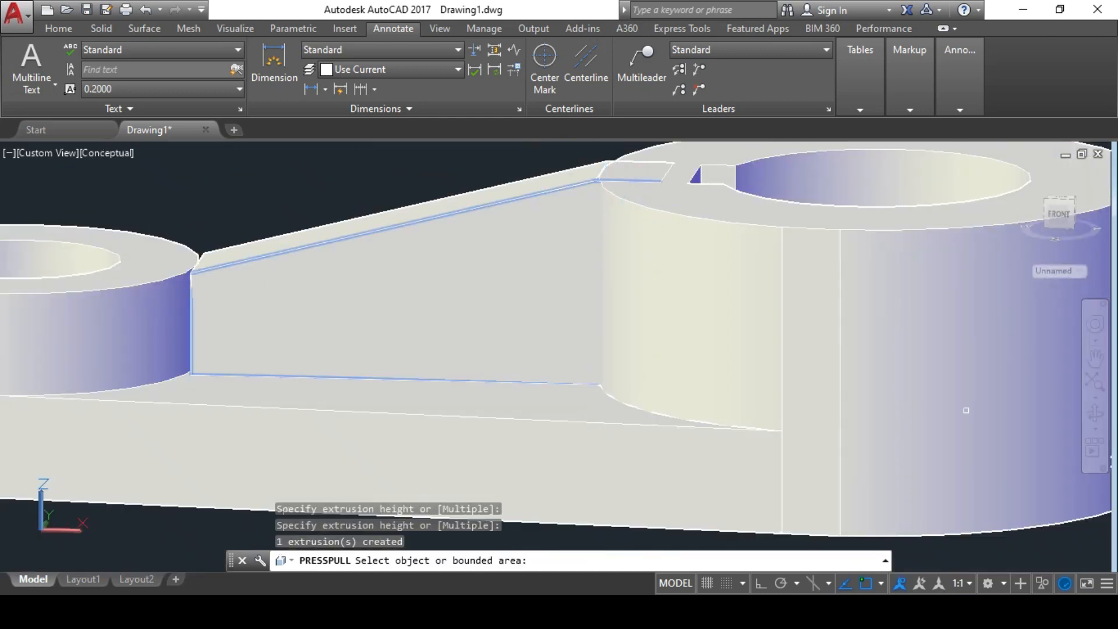
Step: Presspull the rib's shorter end face into the small boss to close the gap at that end
click(1096, 412)
drag(694, 386, 229, 305)
key(Escape)
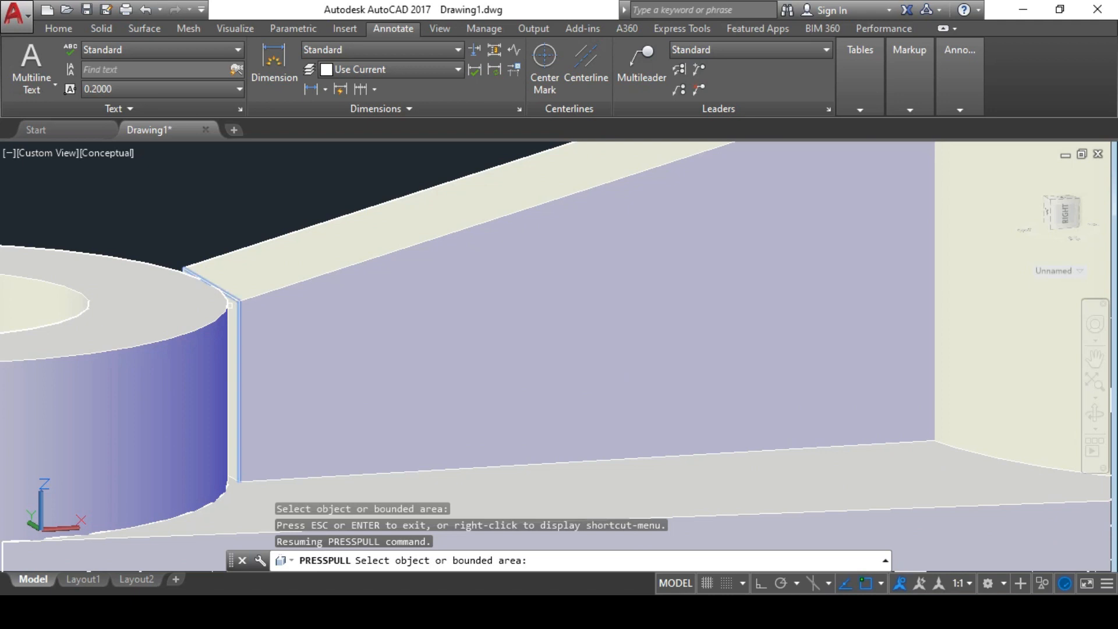
click(232, 321)
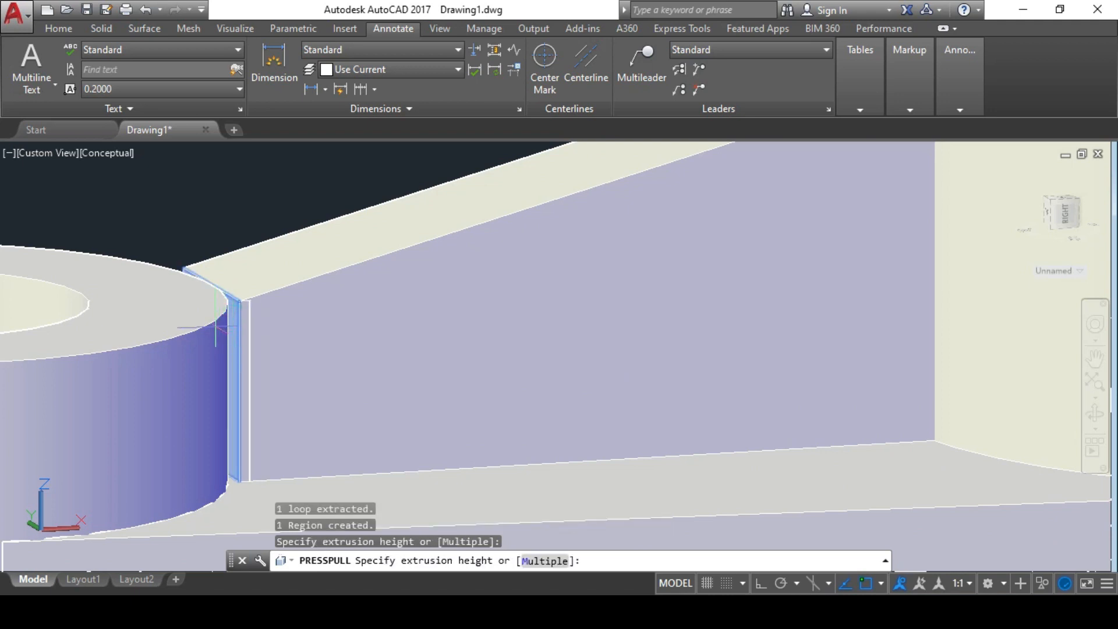
click(145, 332)
scroll(431, 342, down, 5)
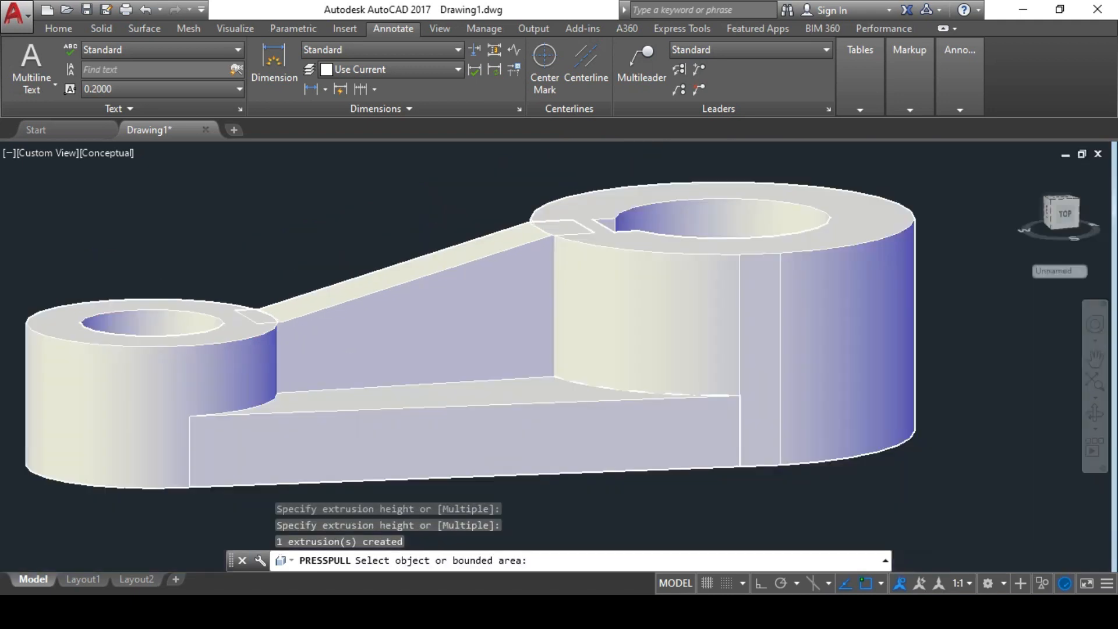
key(Escape)
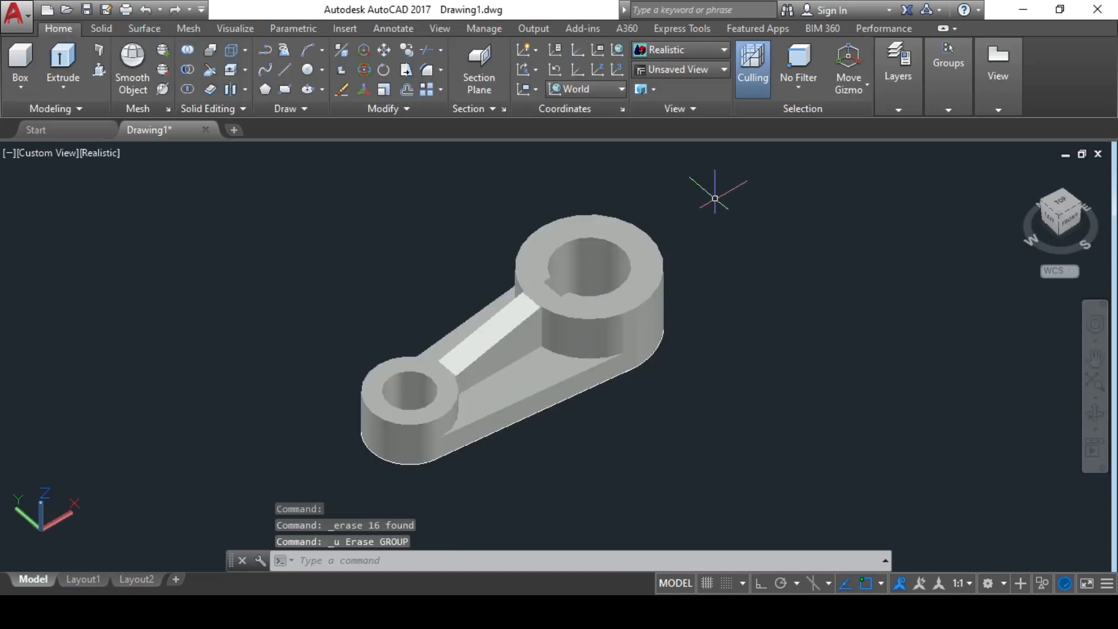
Step: Select the whole part and open the color choices in its quick properties
click(715, 197)
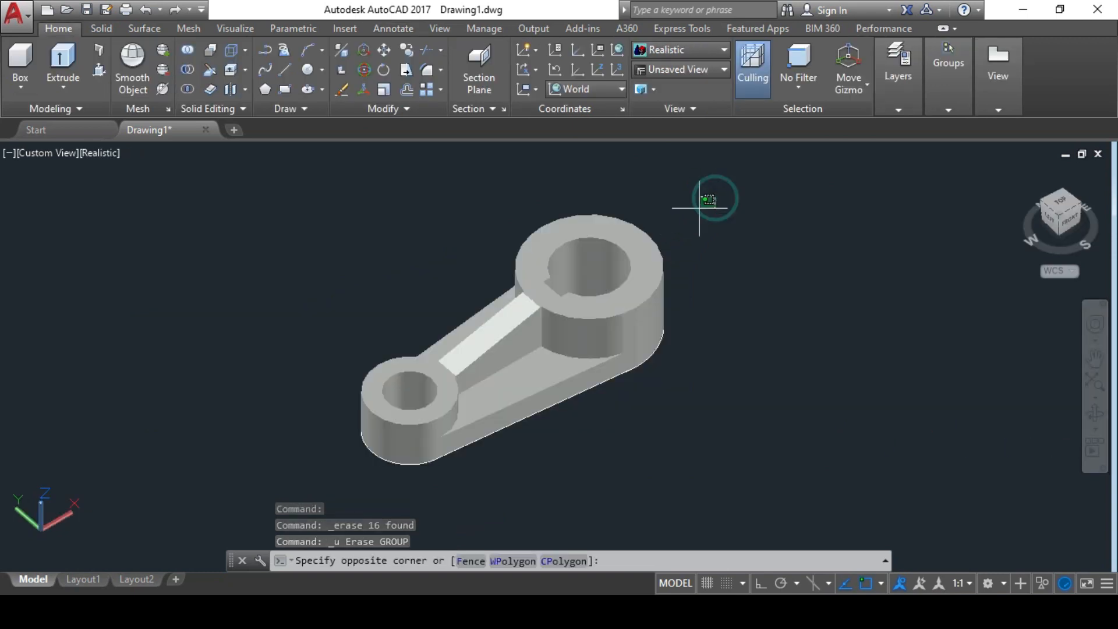
click(332, 476)
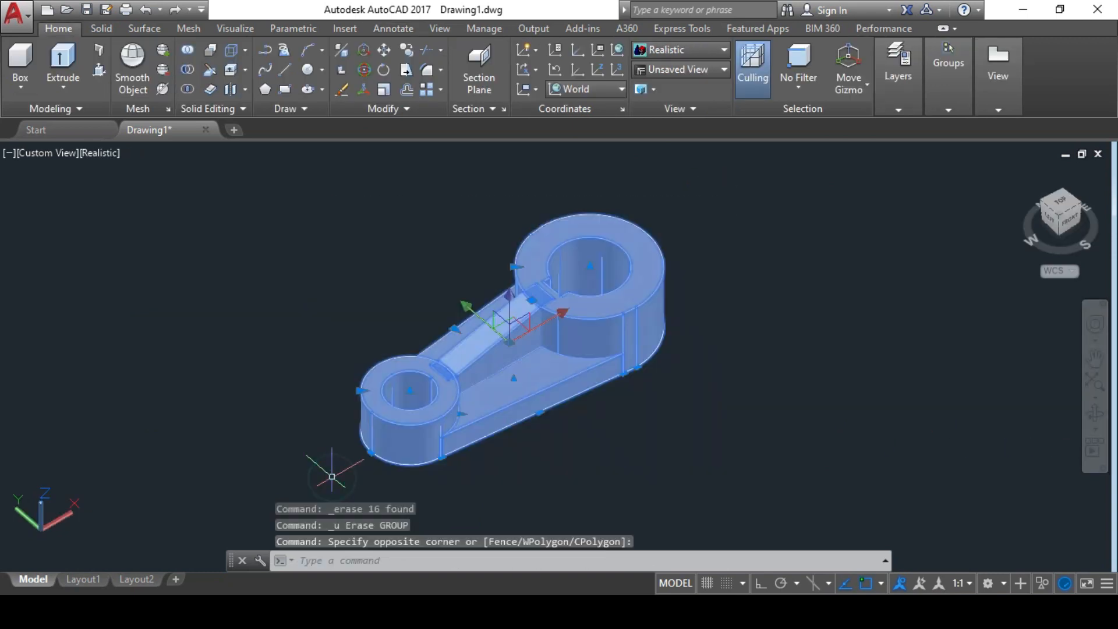
double_click(607, 302)
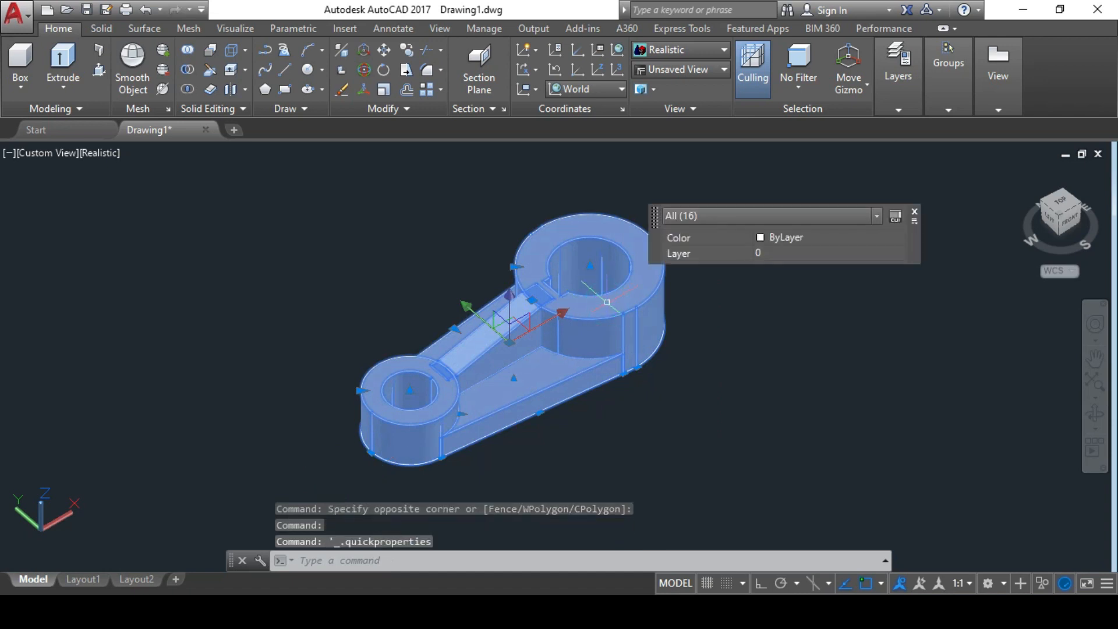
click(762, 237)
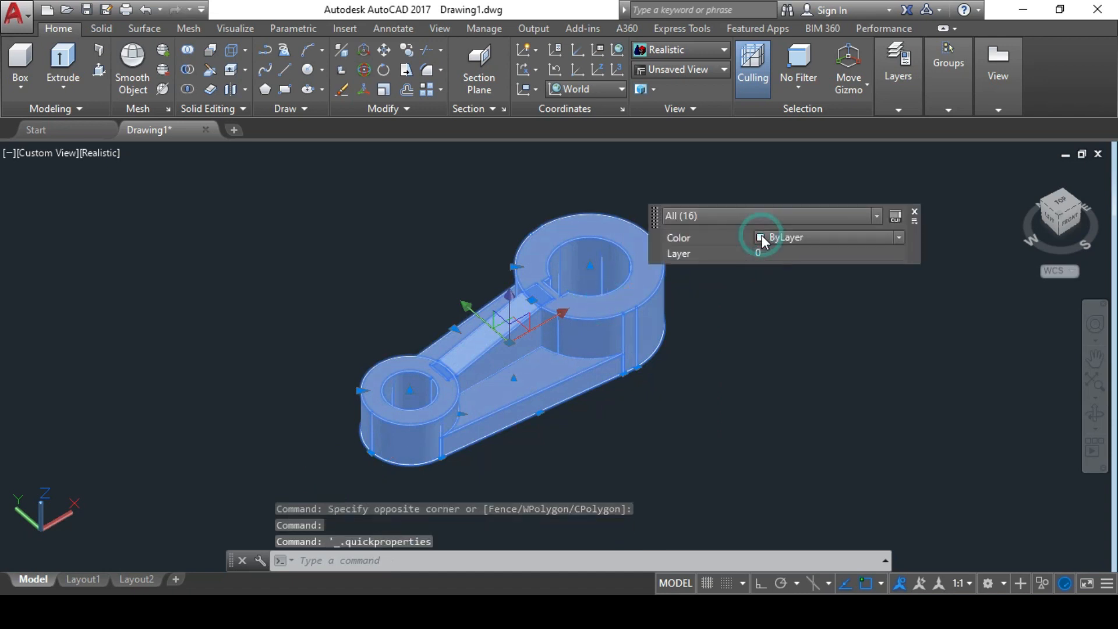
click(899, 237)
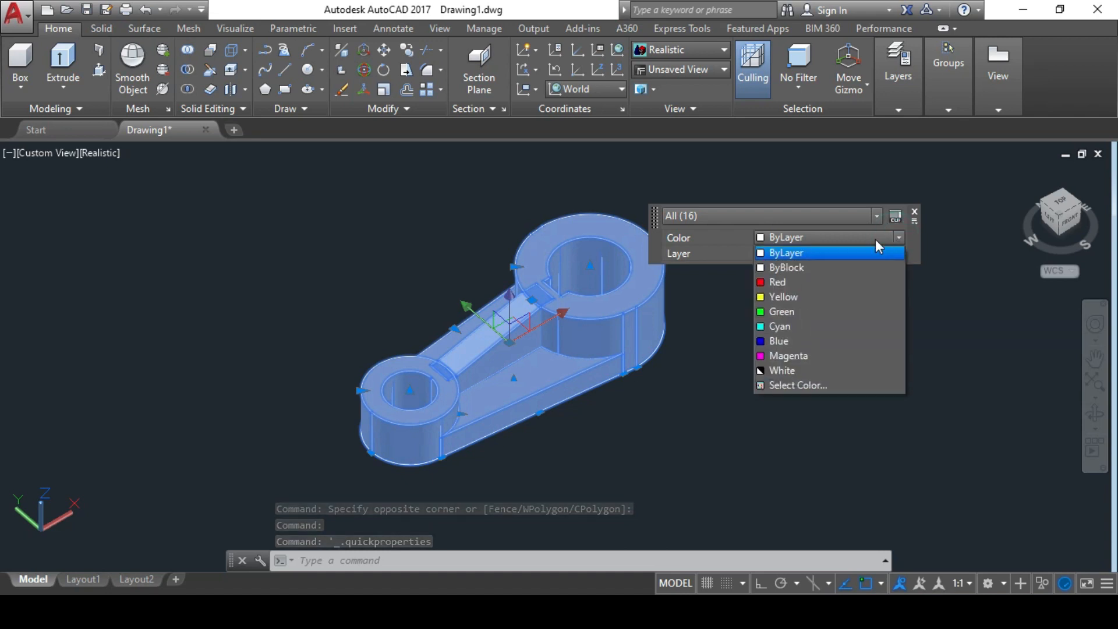